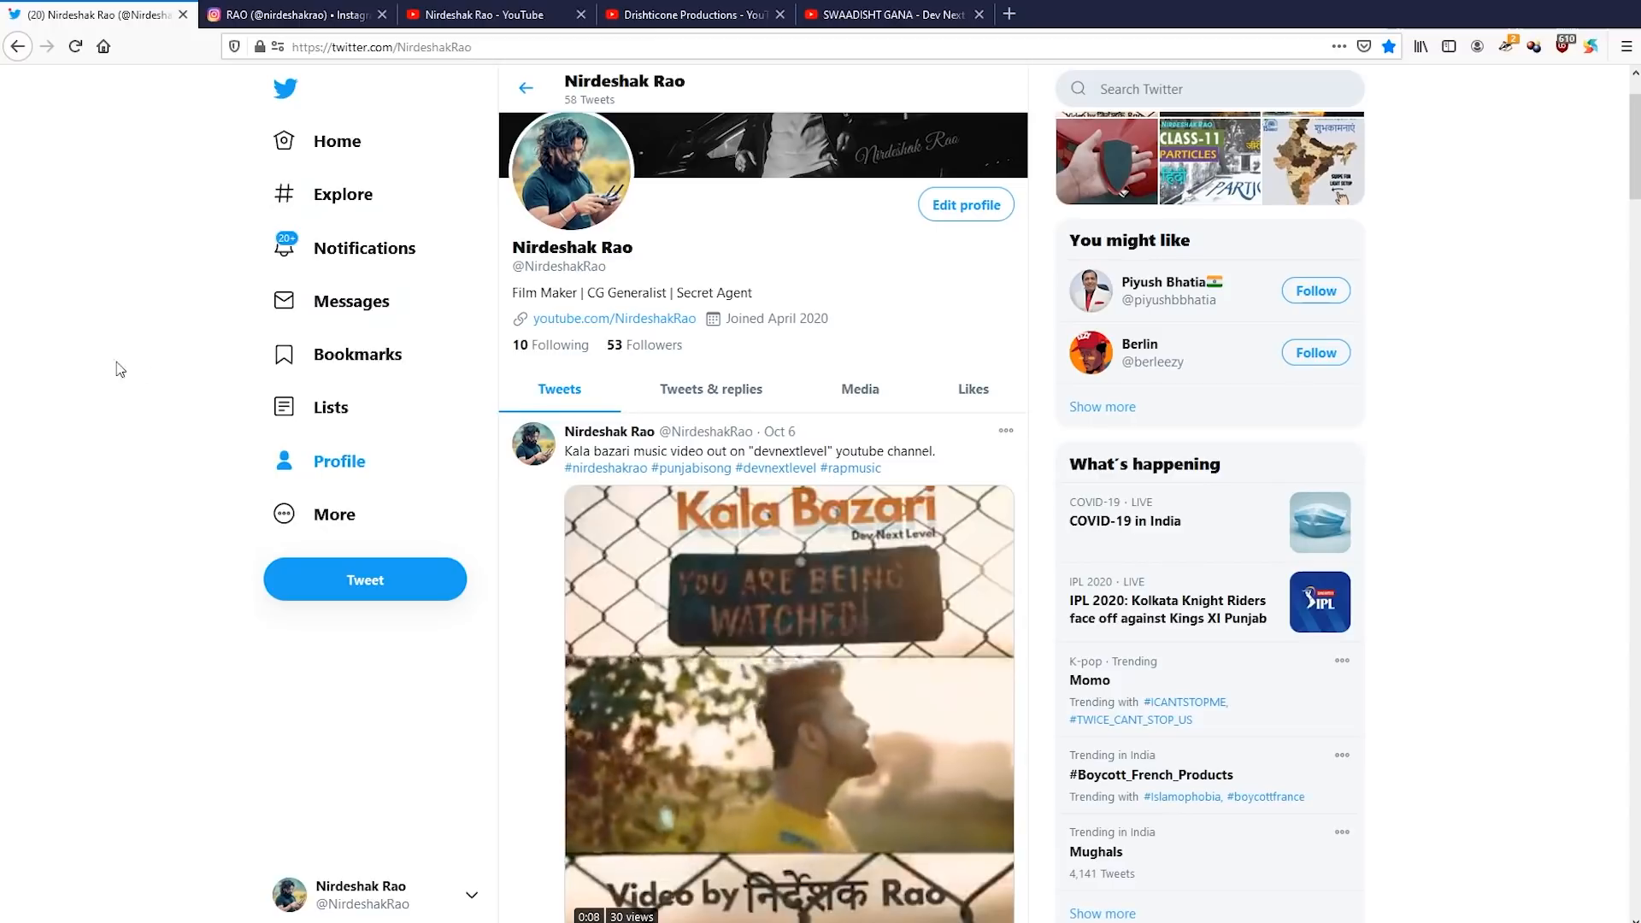
Open the filmmaker's Instagram profile and browse its posts and story highlights
left_click(251, 23)
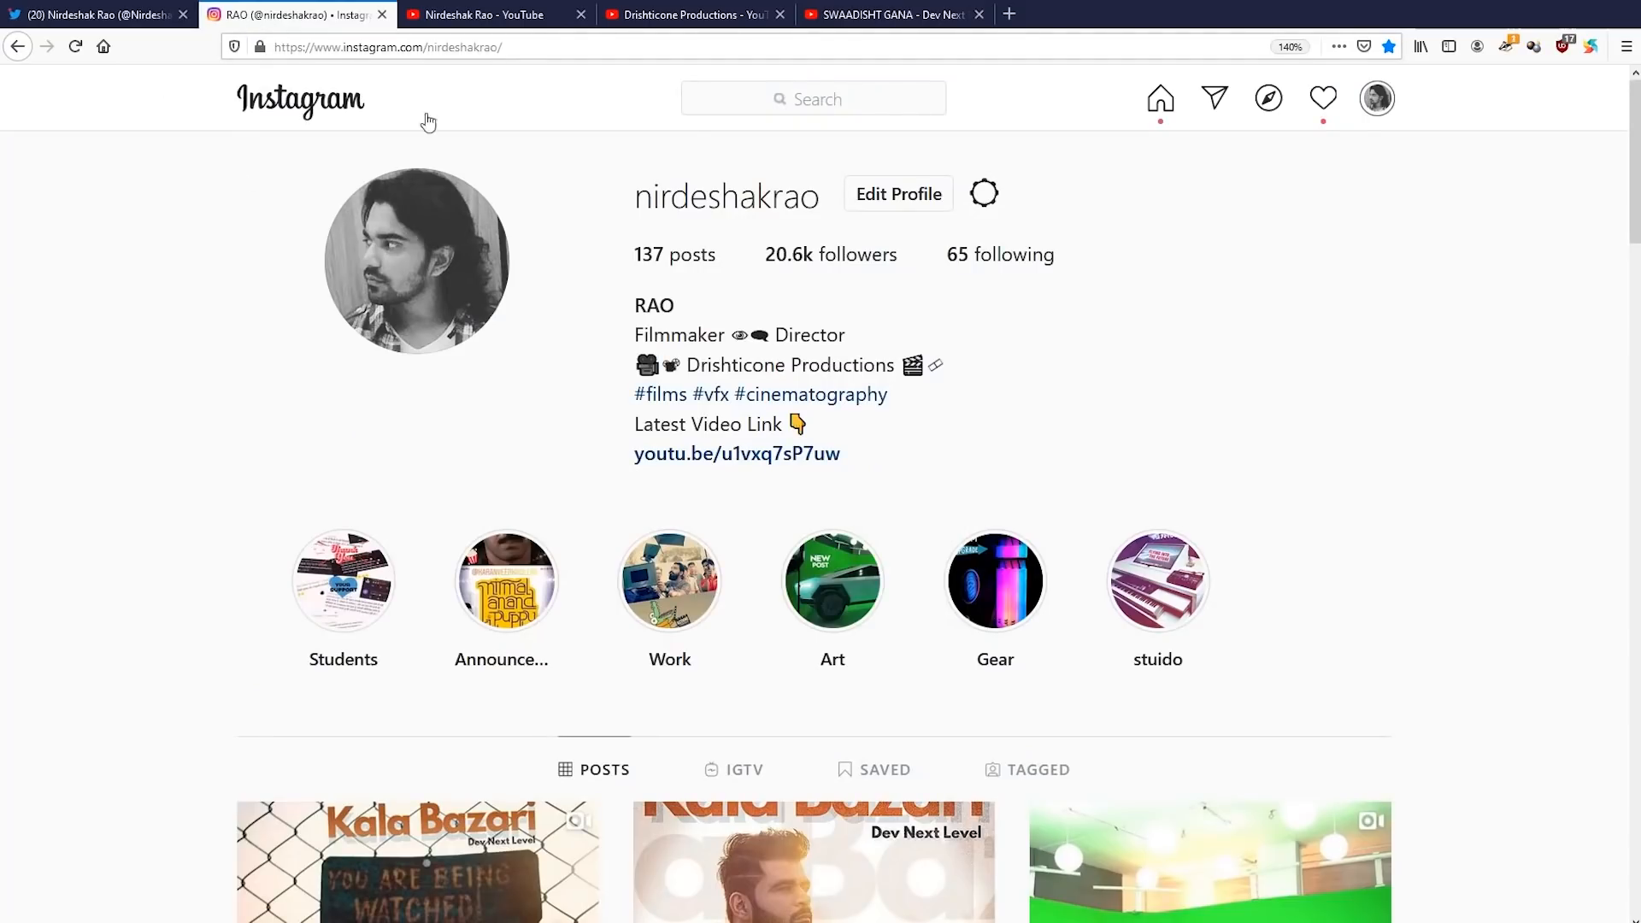
scroll(1242, 444, "down", 10)
scroll(1212, 509, "up", 8)
scroll(1212, 511, "down", 10)
scroll(282, 631, "up", 5)
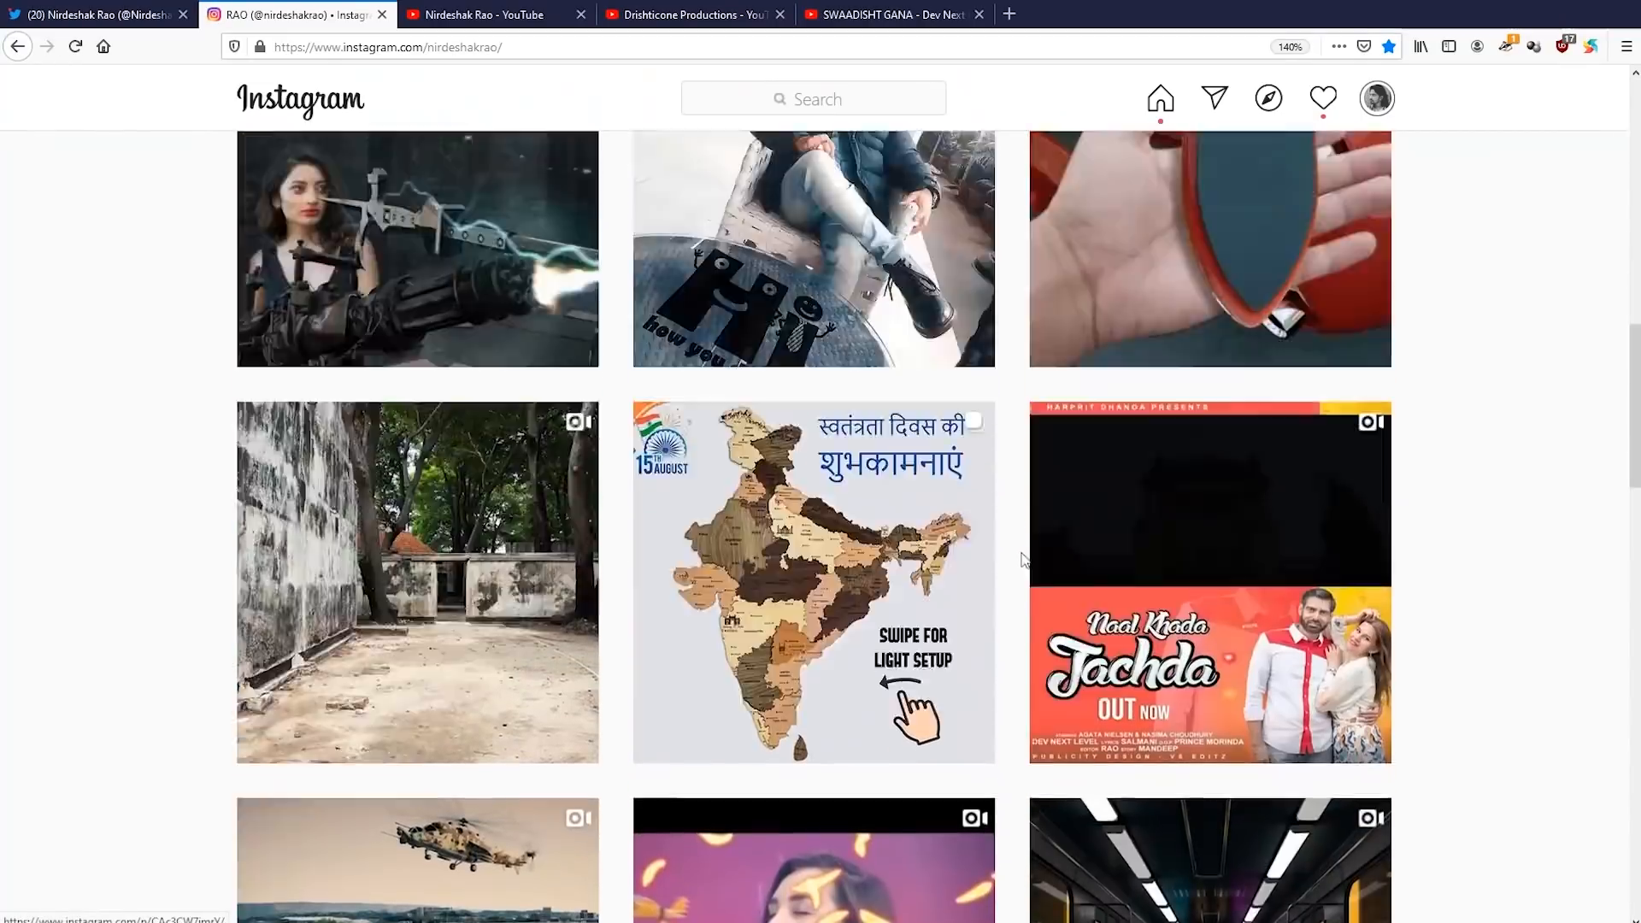
scroll(808, 569, "up", 5)
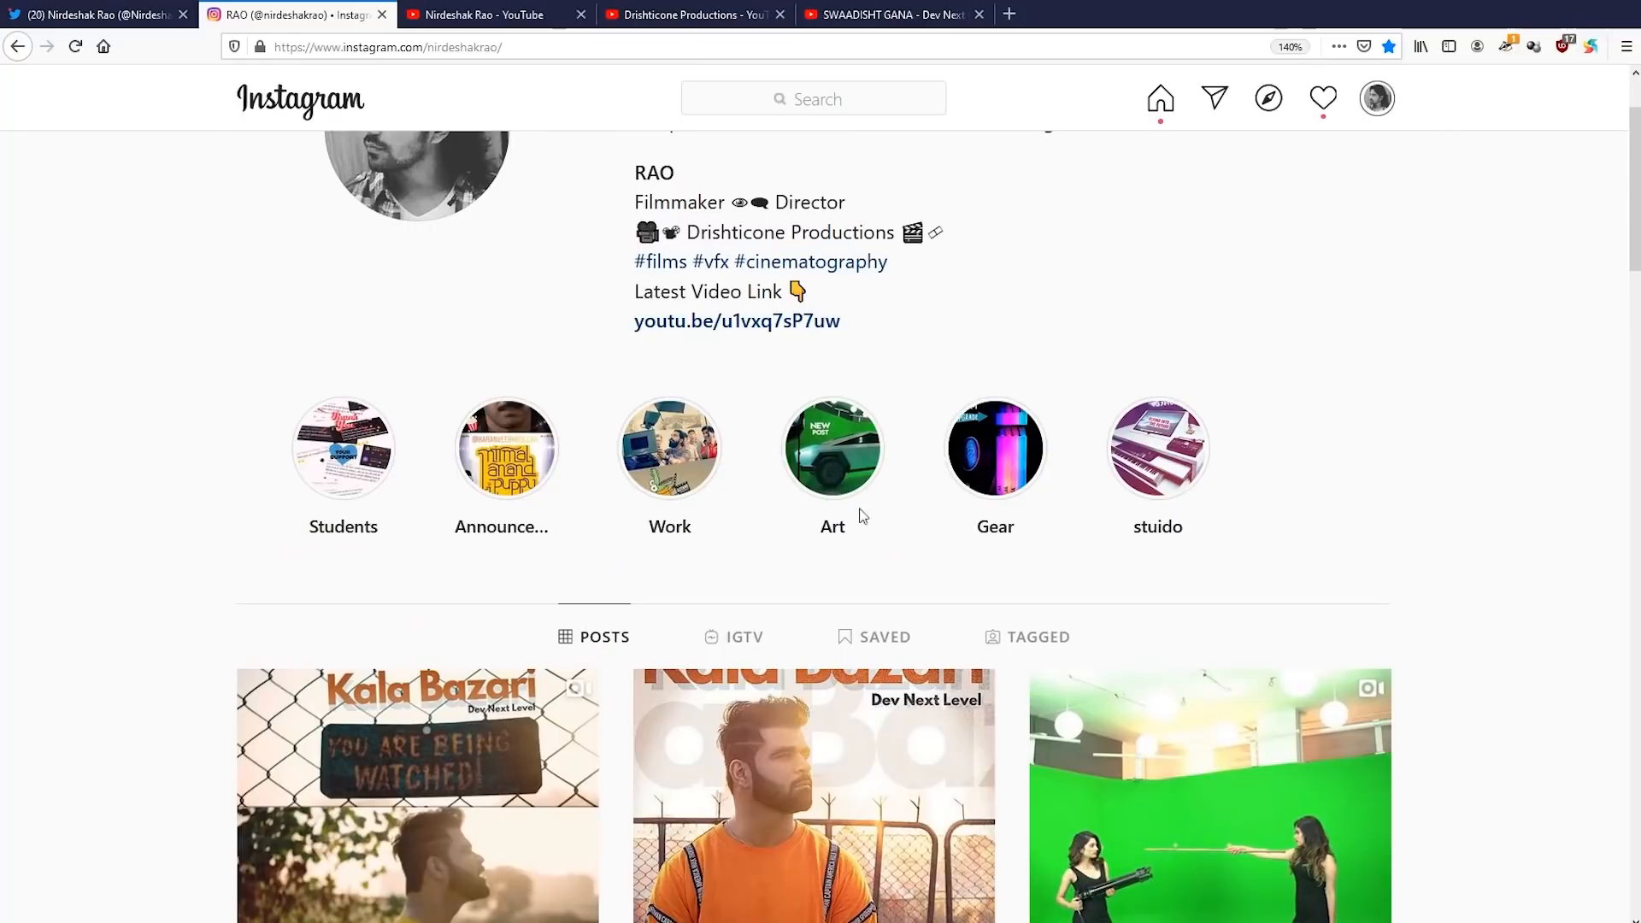
scroll(1068, 427, "up", 3)
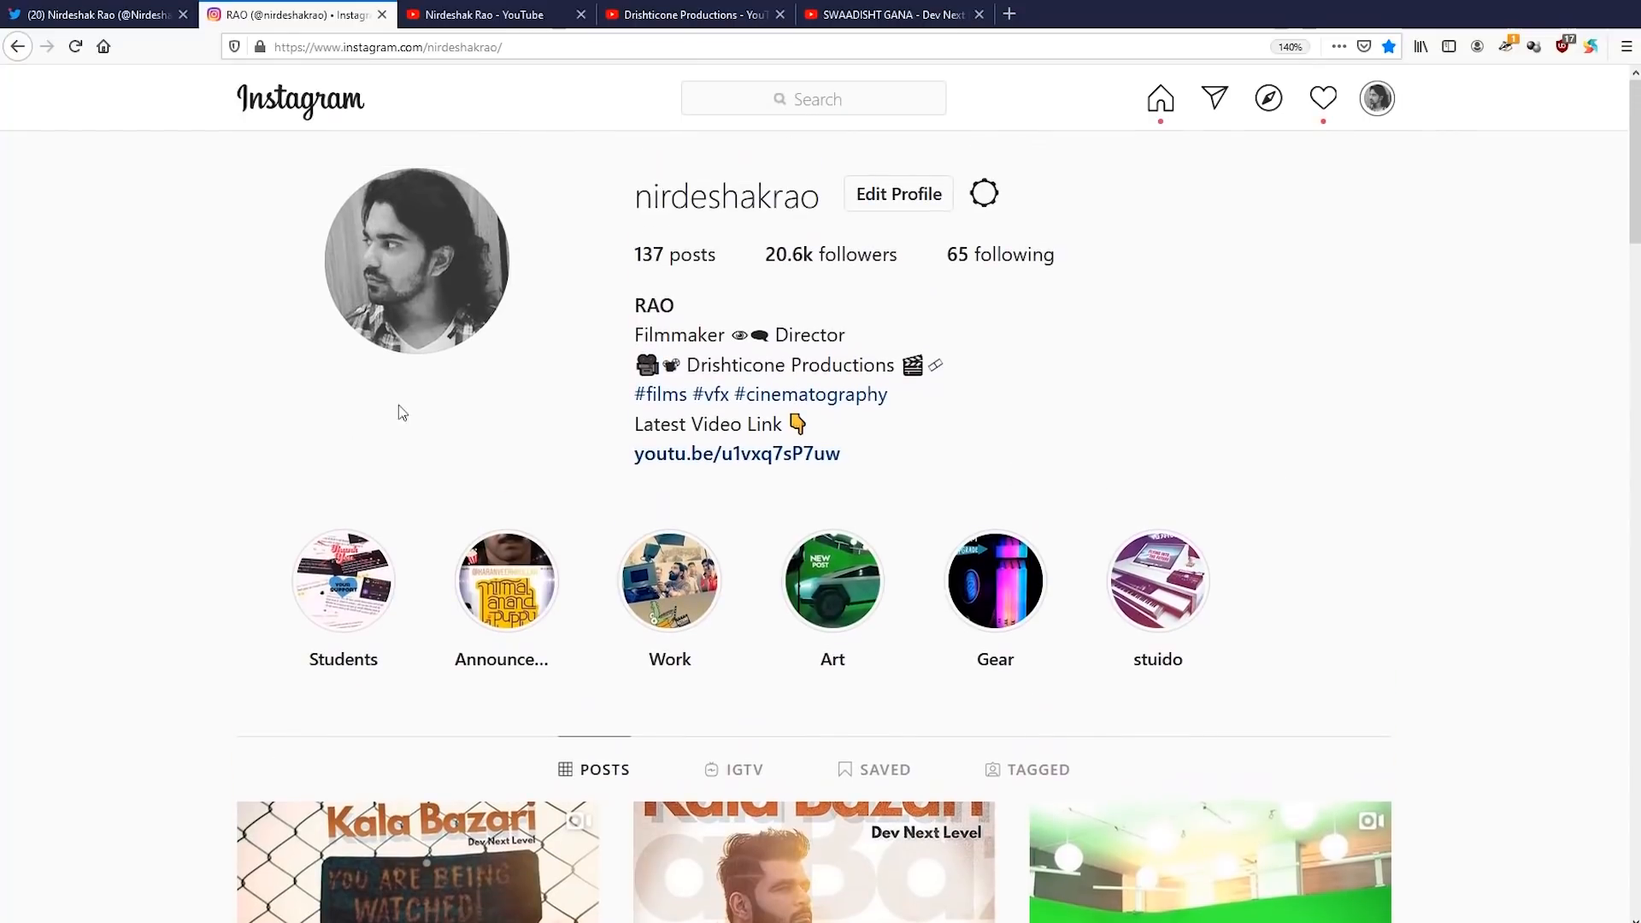
View the filmmaker's own YouTube uploads and the videos on the Drishticone Productions channel
left_click(510, 13)
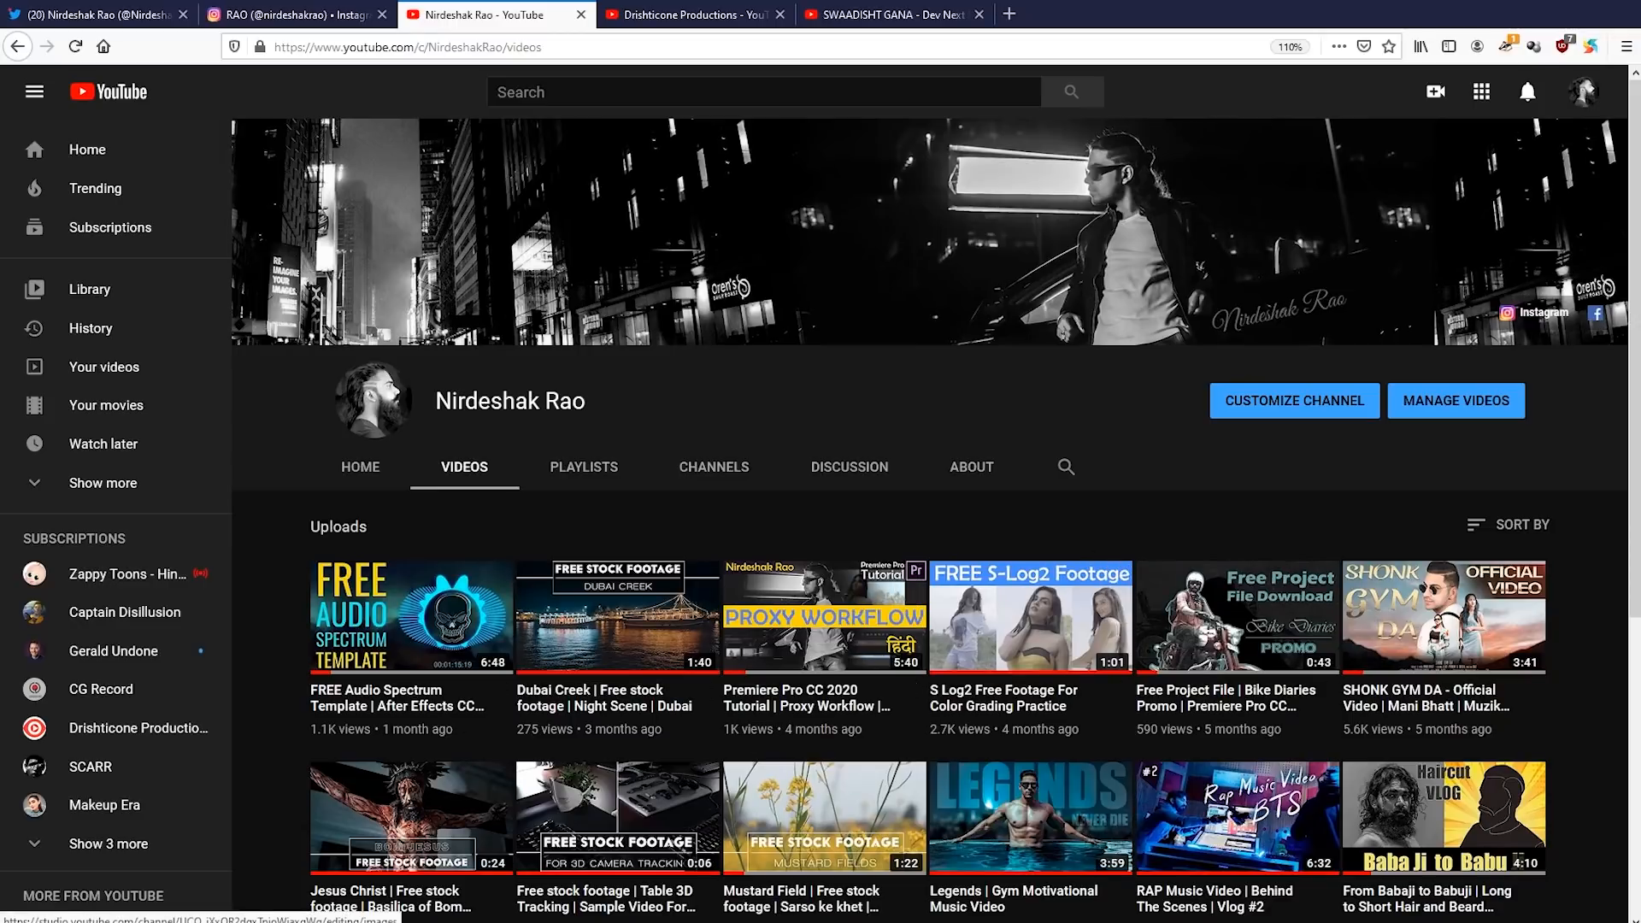
left_click(705, 16)
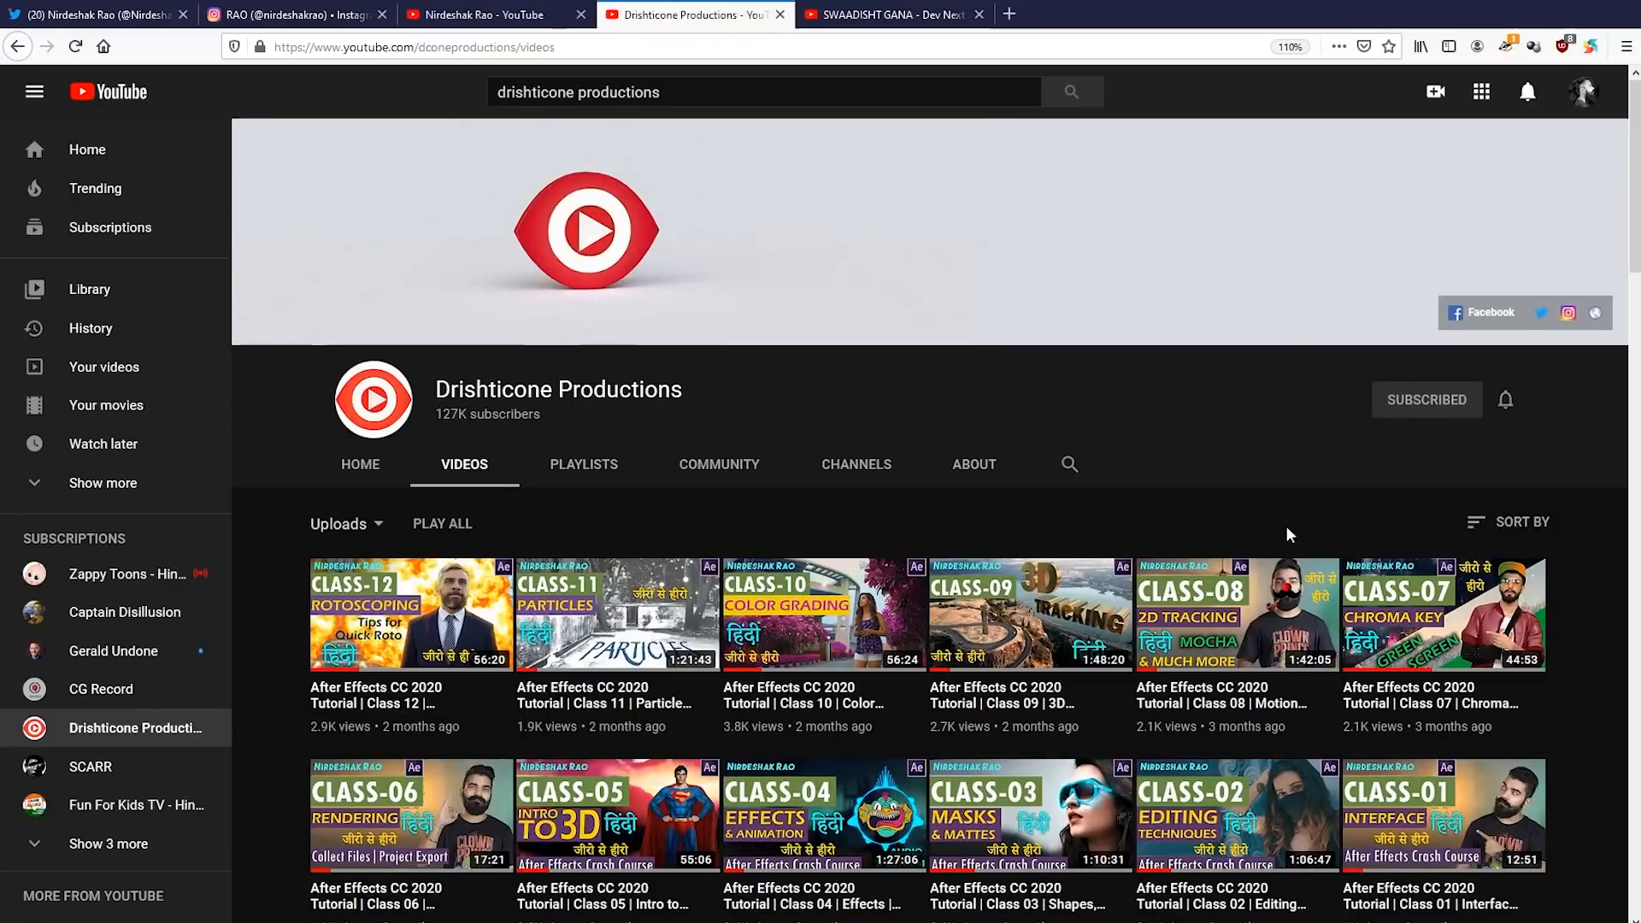
scroll(1051, 622, "down", 1)
scroll(1055, 611, "up", 1)
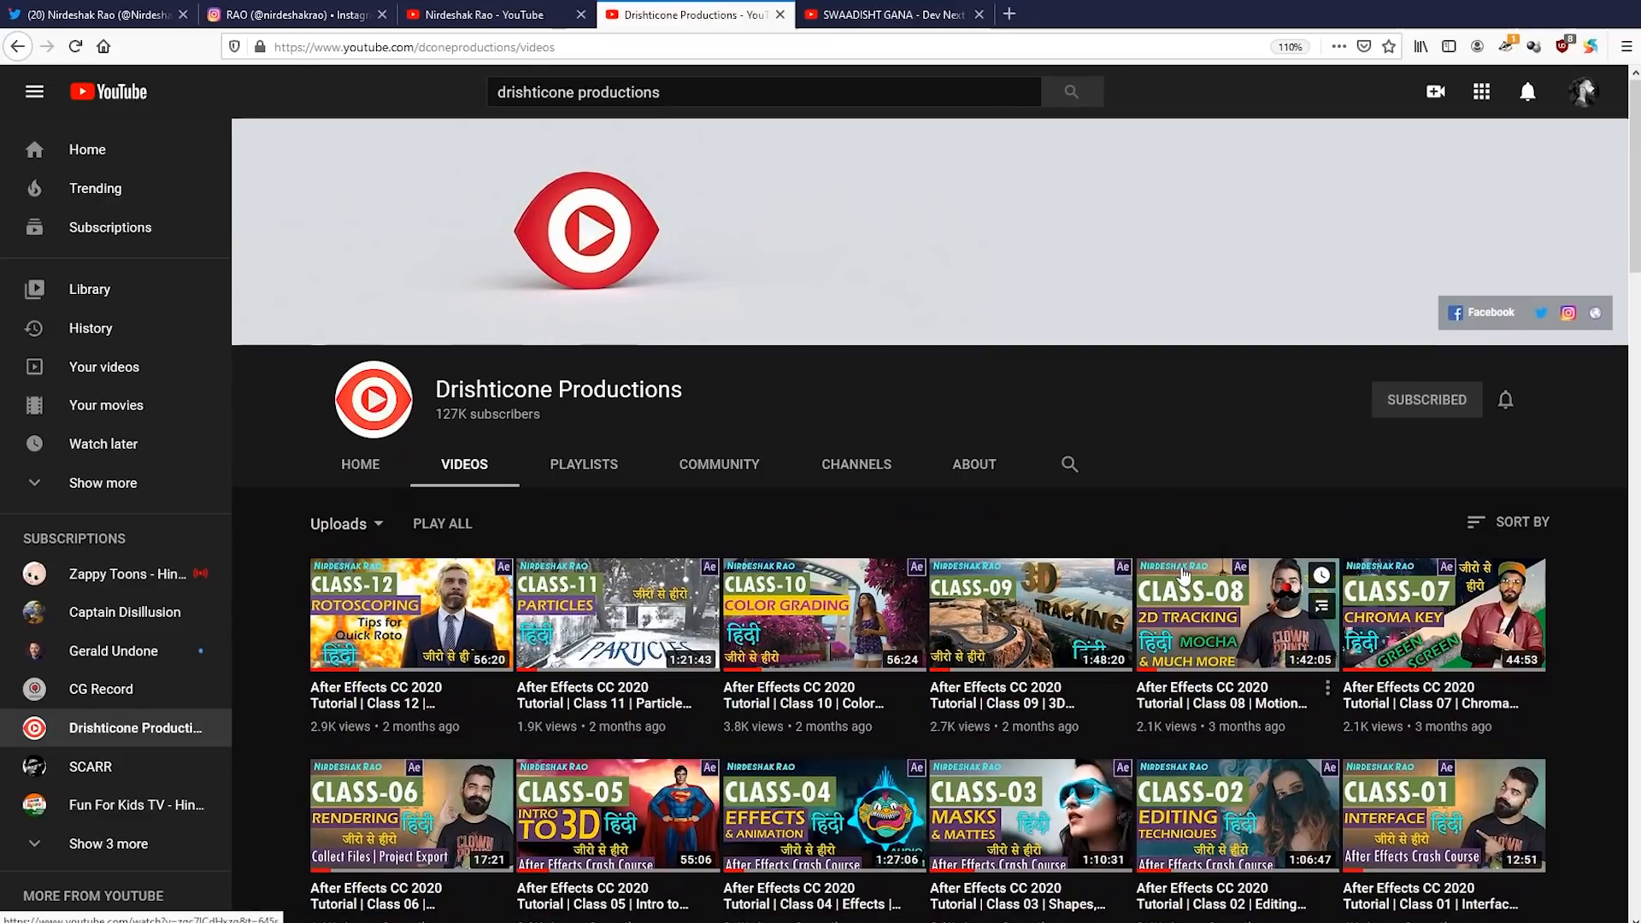
Open the SWAADISHT GANA music video on YouTube, play it and lower its volume to mute
left_click(867, 17)
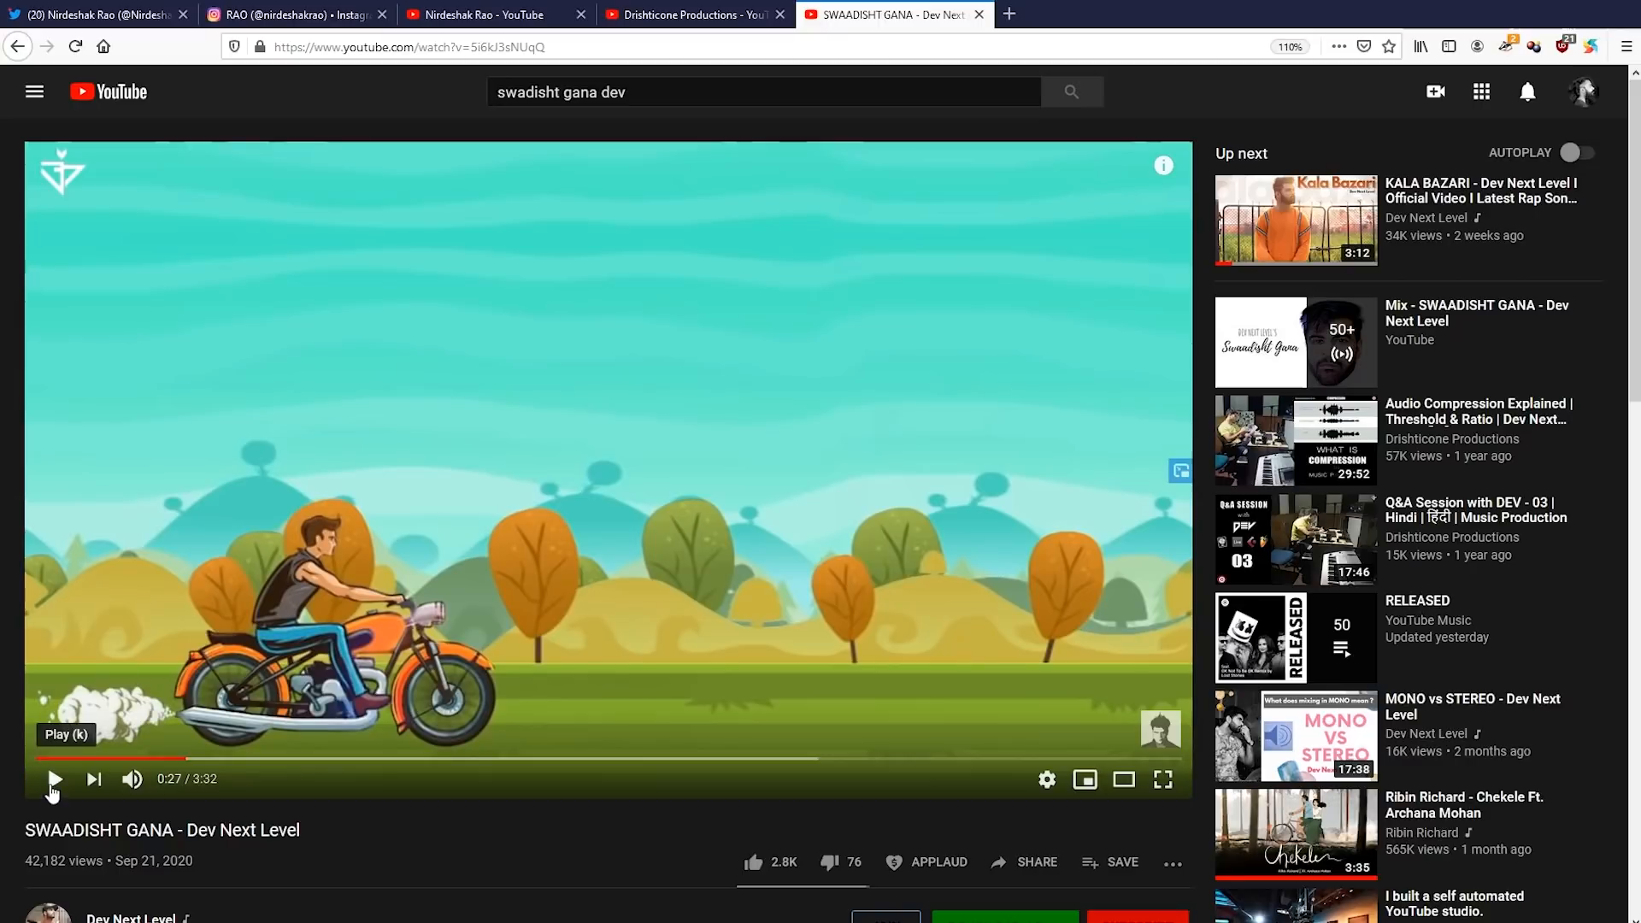
left_click(57, 782)
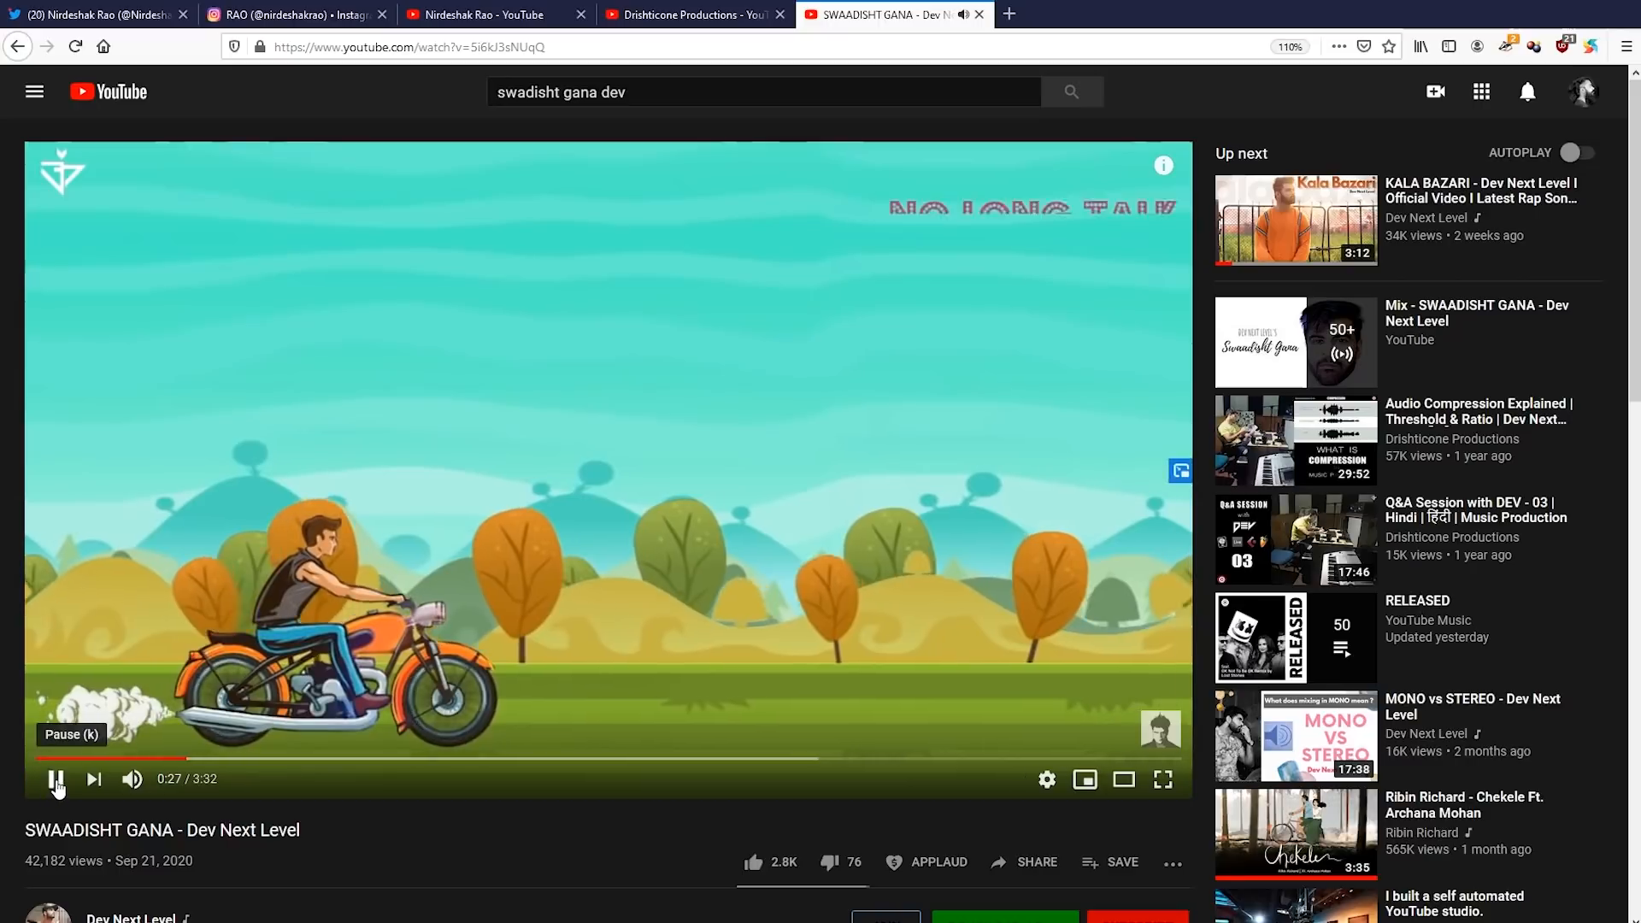
left_click_drag(188, 781, 149, 781)
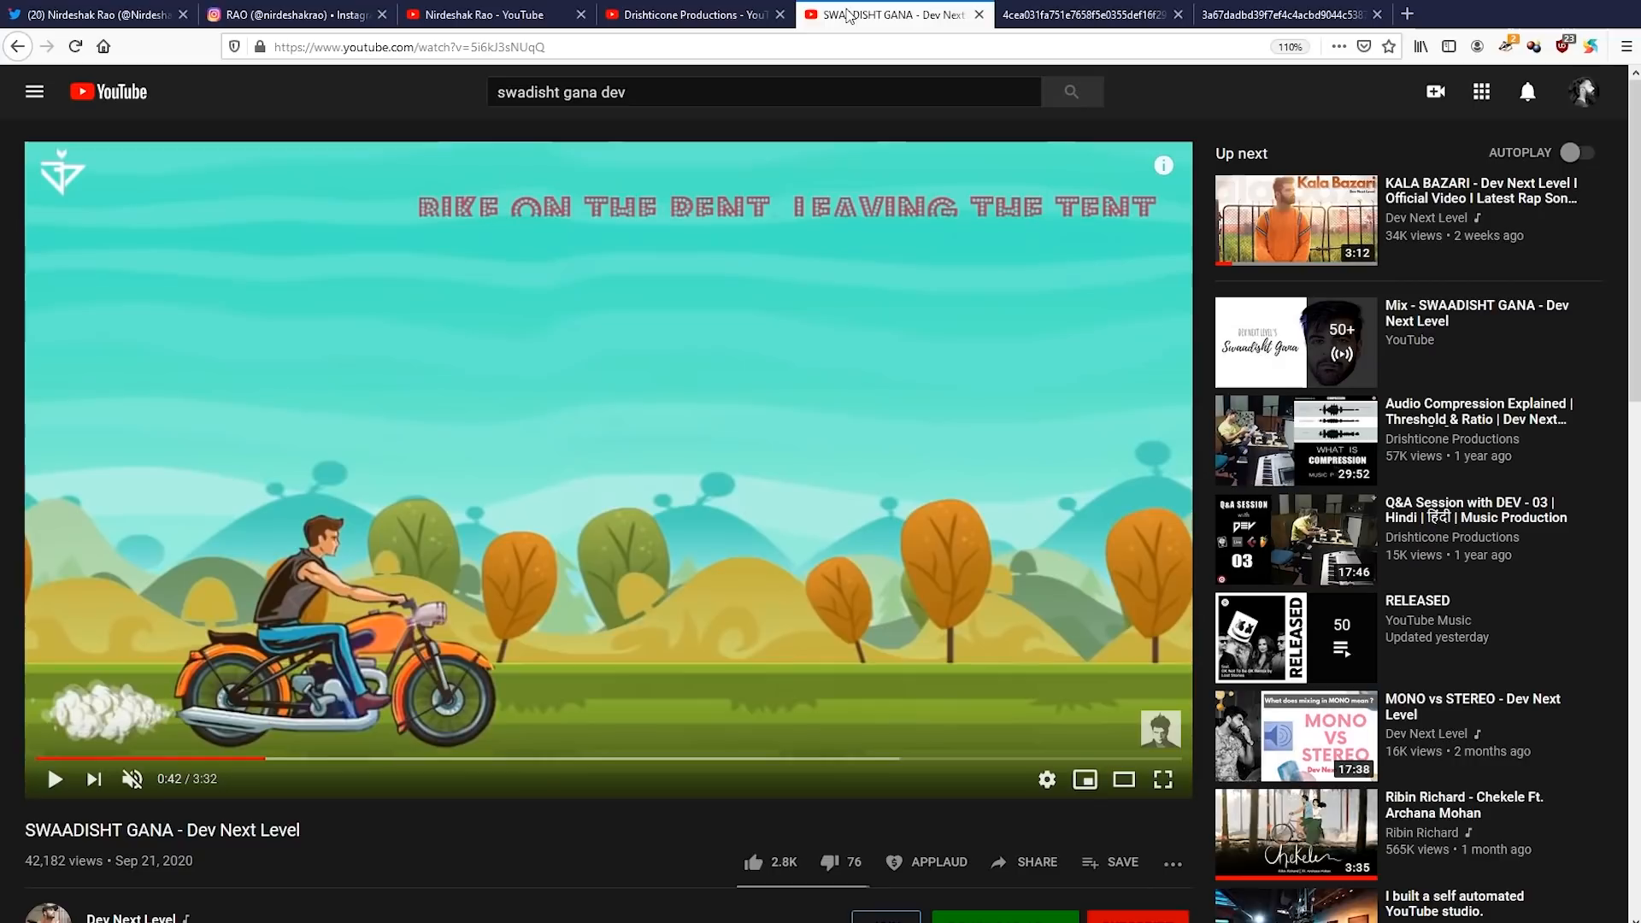
View the two looping GIF examples, the clapping man and the orange hexagon pattern, and return to the music video
left_click(1070, 16)
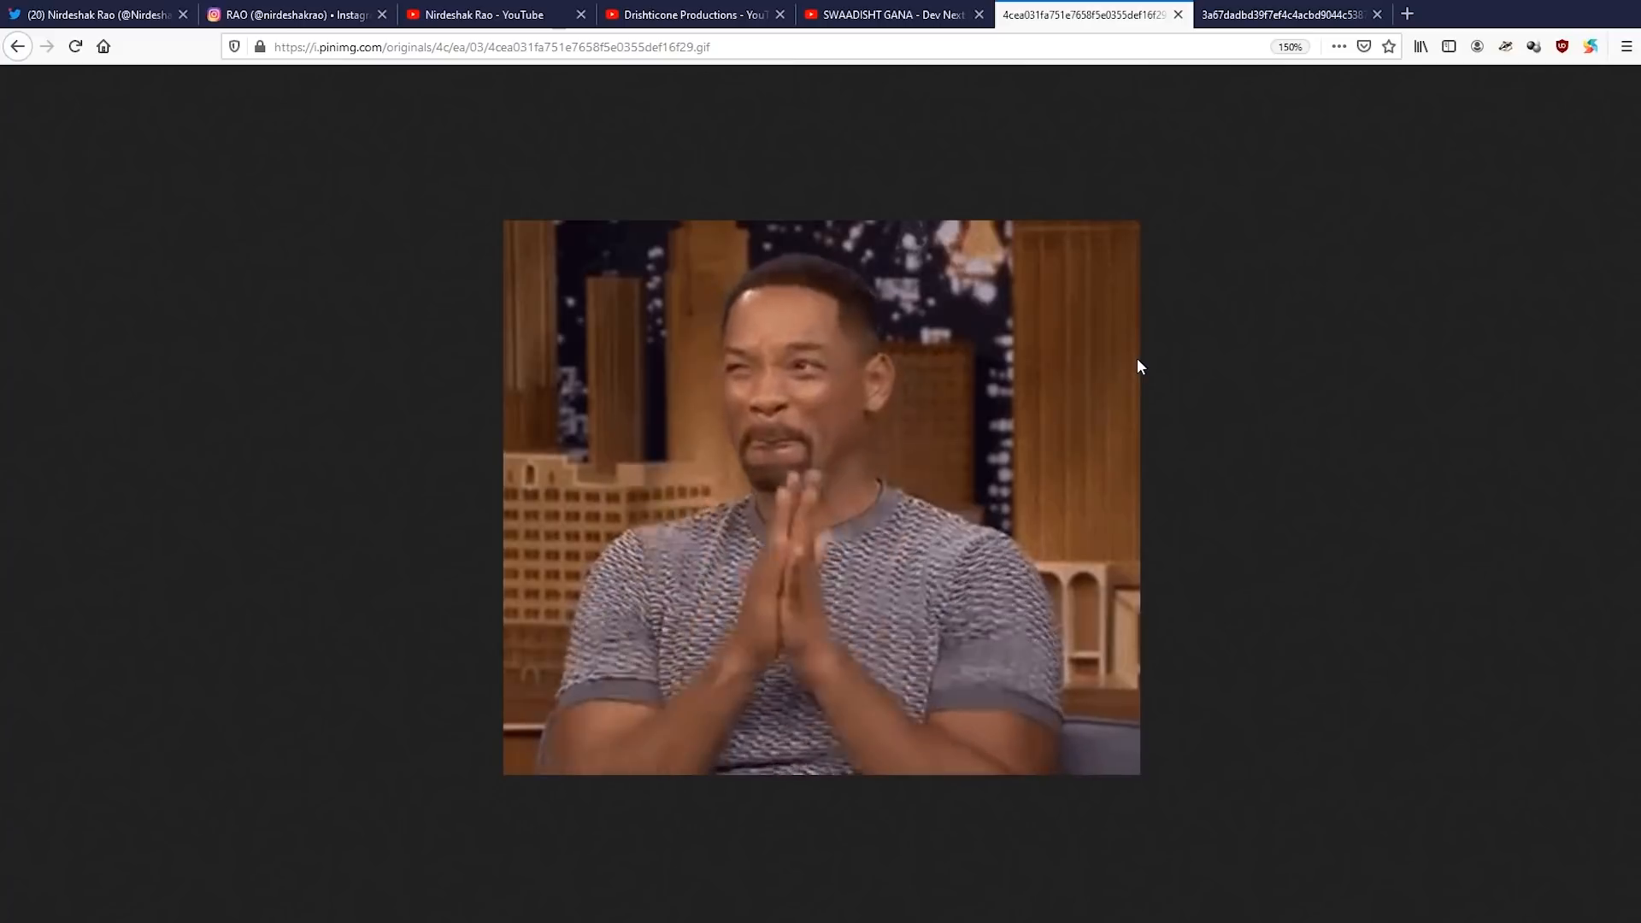
left_click(1282, 15)
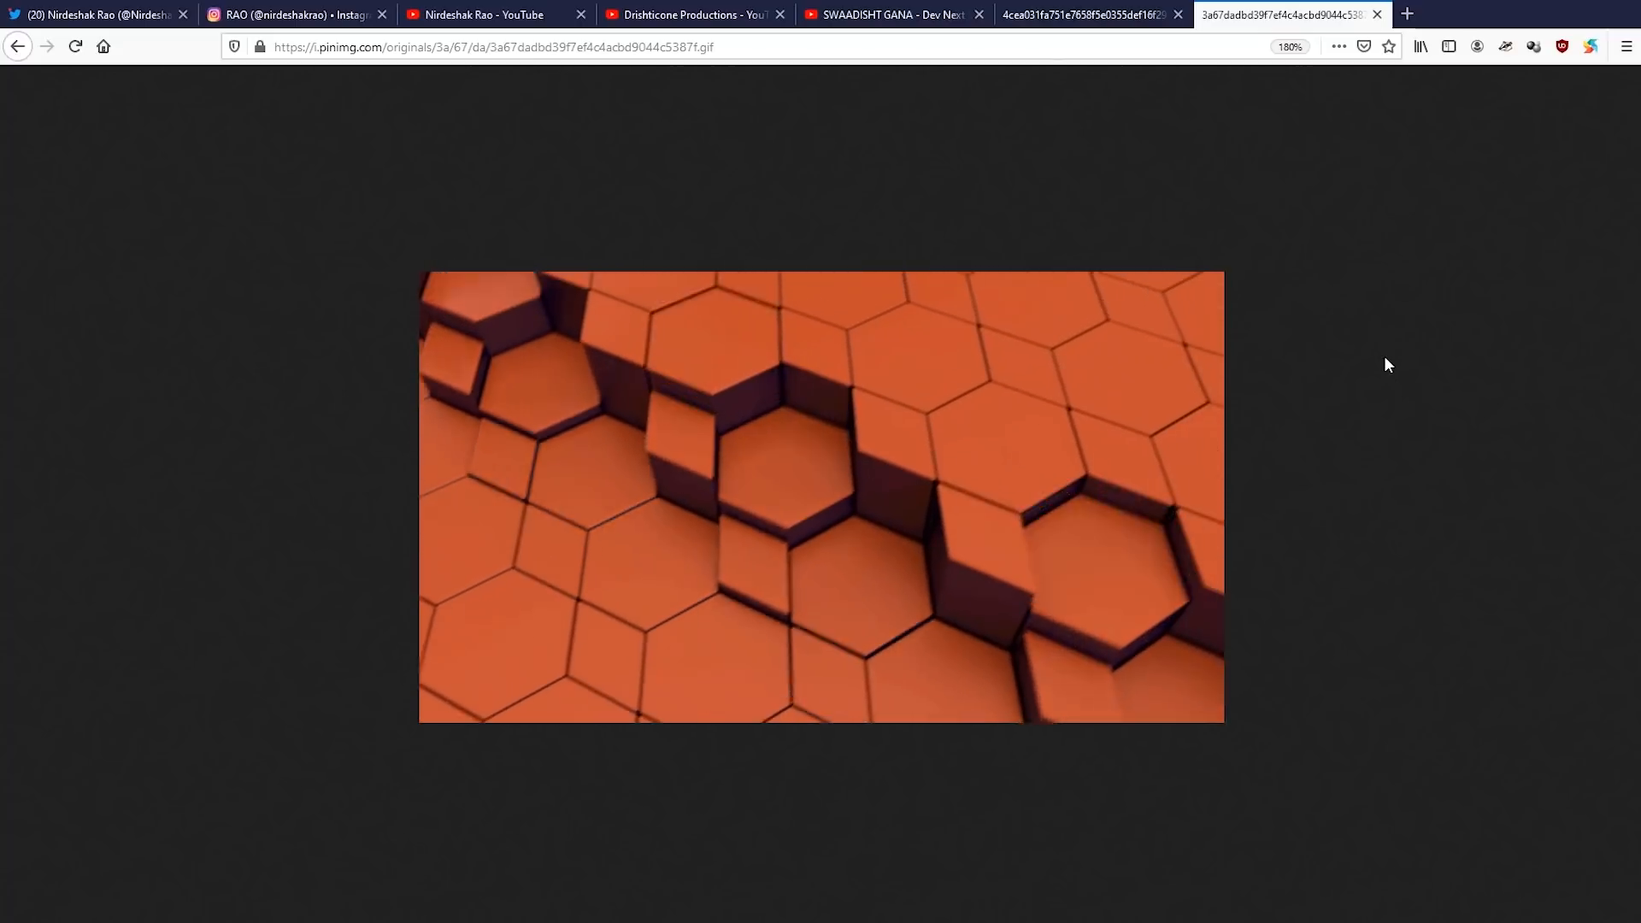
left_click(1033, 14)
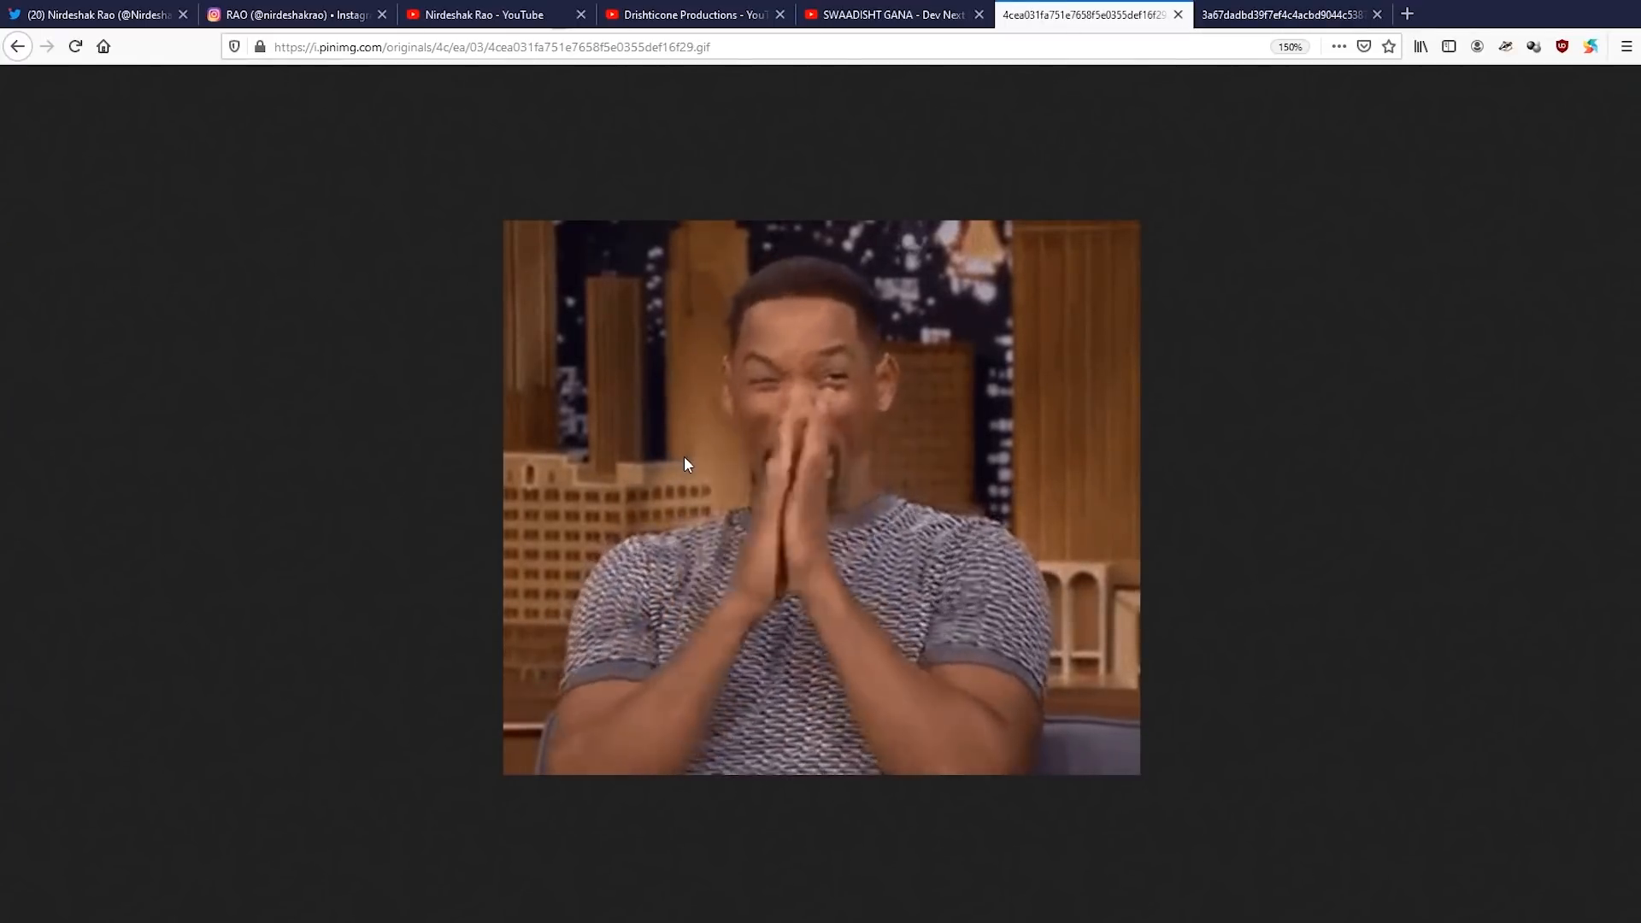
left_click(889, 15)
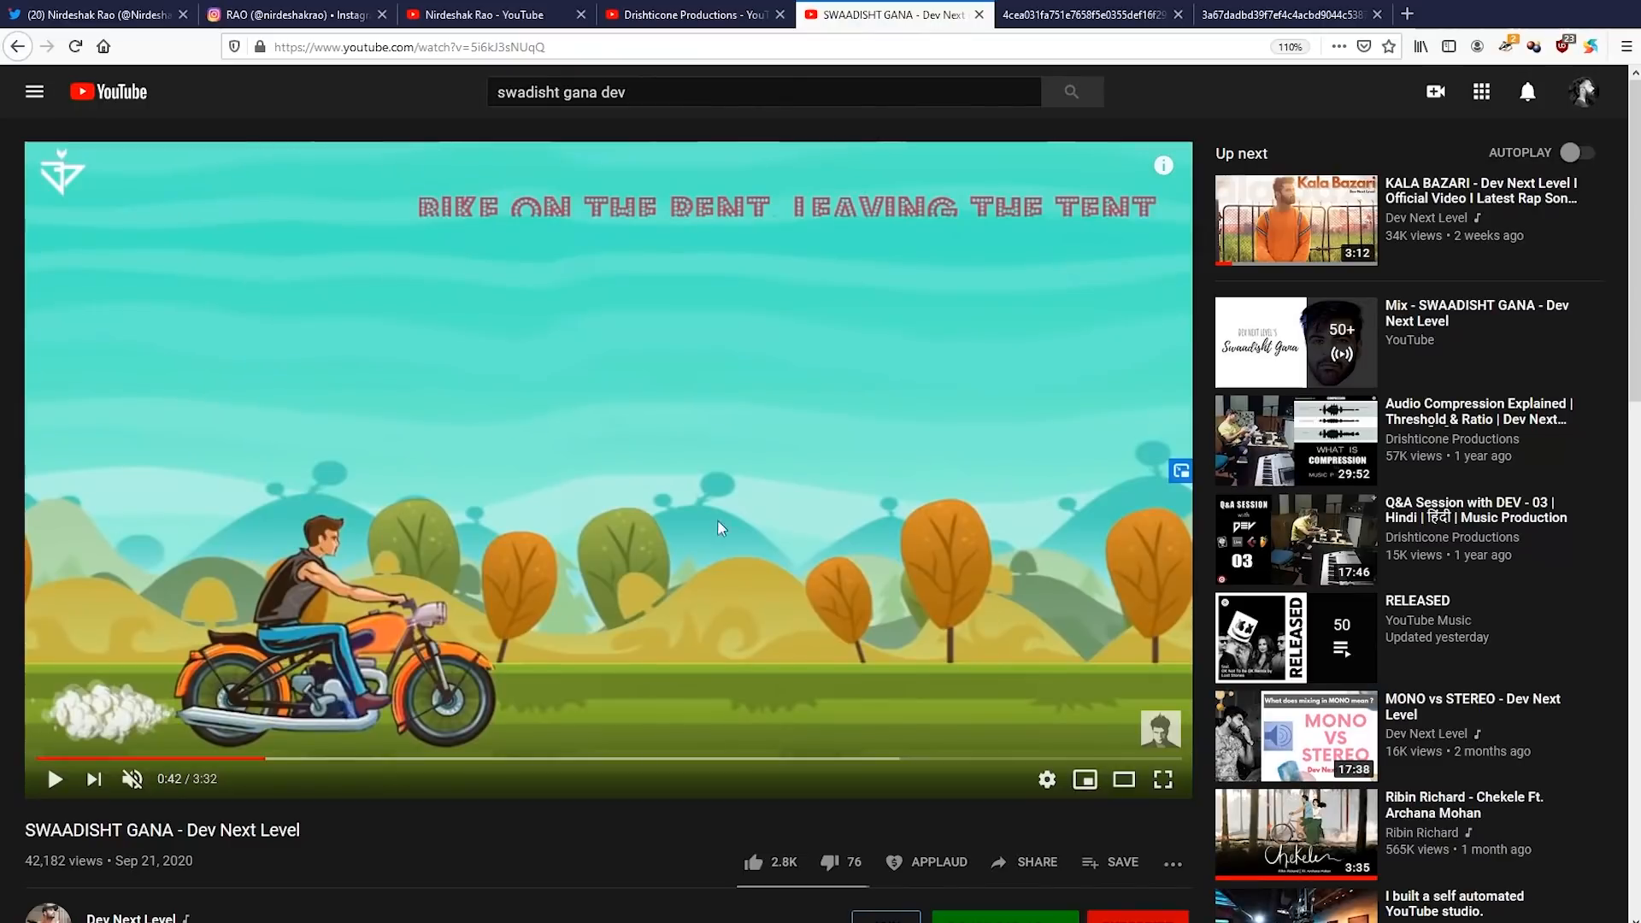
Play and pause the SWAADISHT GANA video to examine its looping motorcycle animation and moving background
left_click(528, 501)
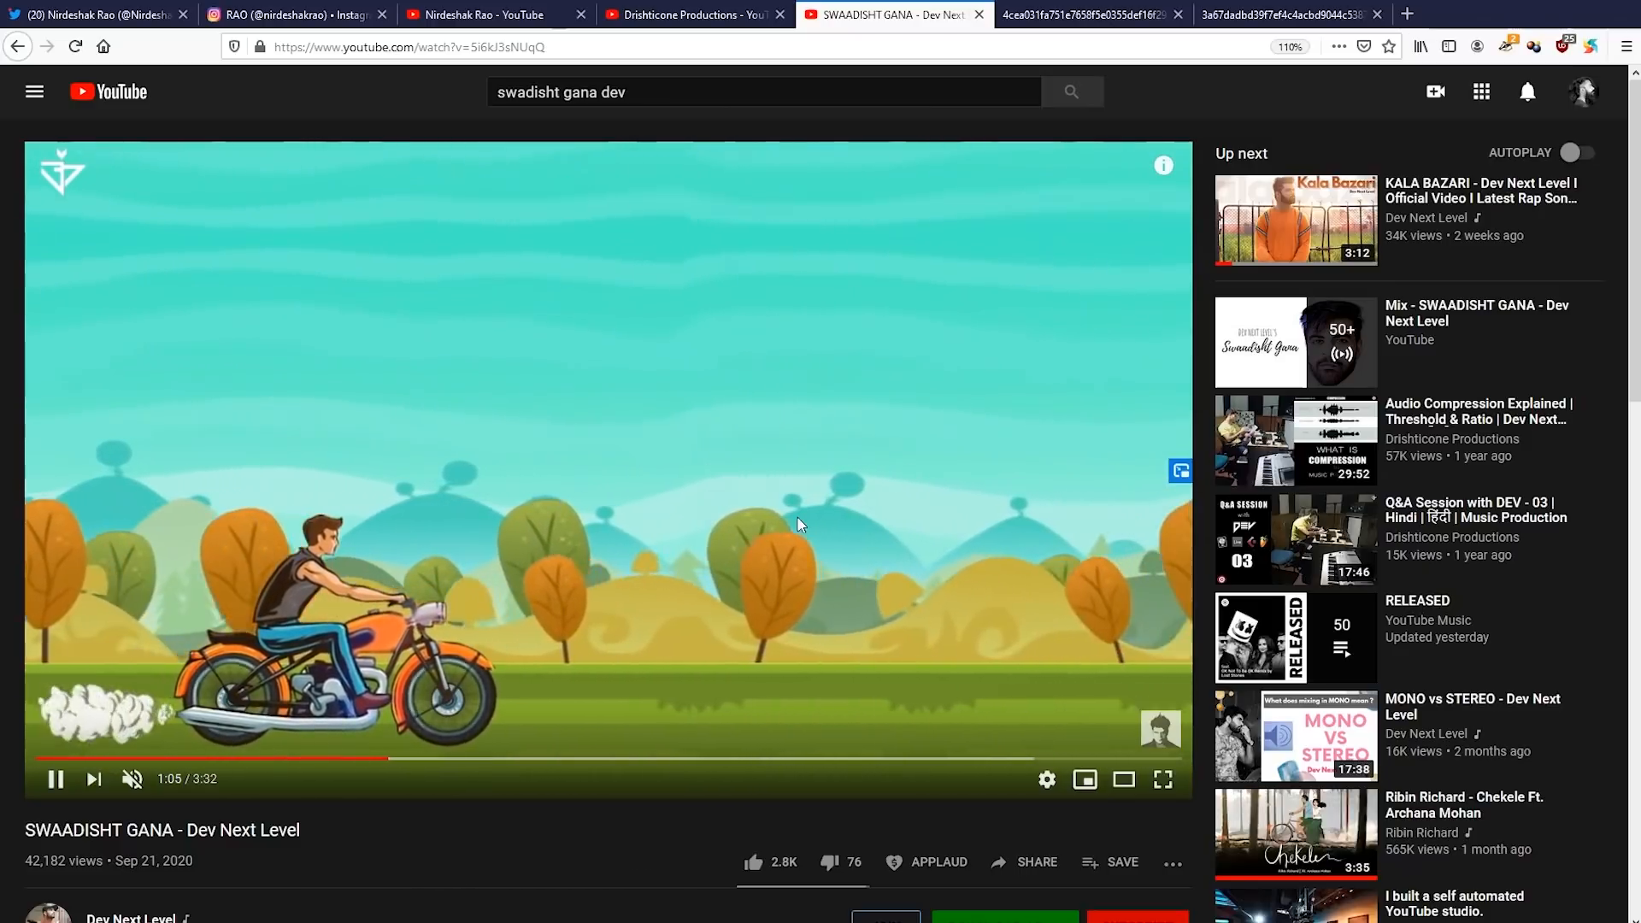
left_click(928, 458)
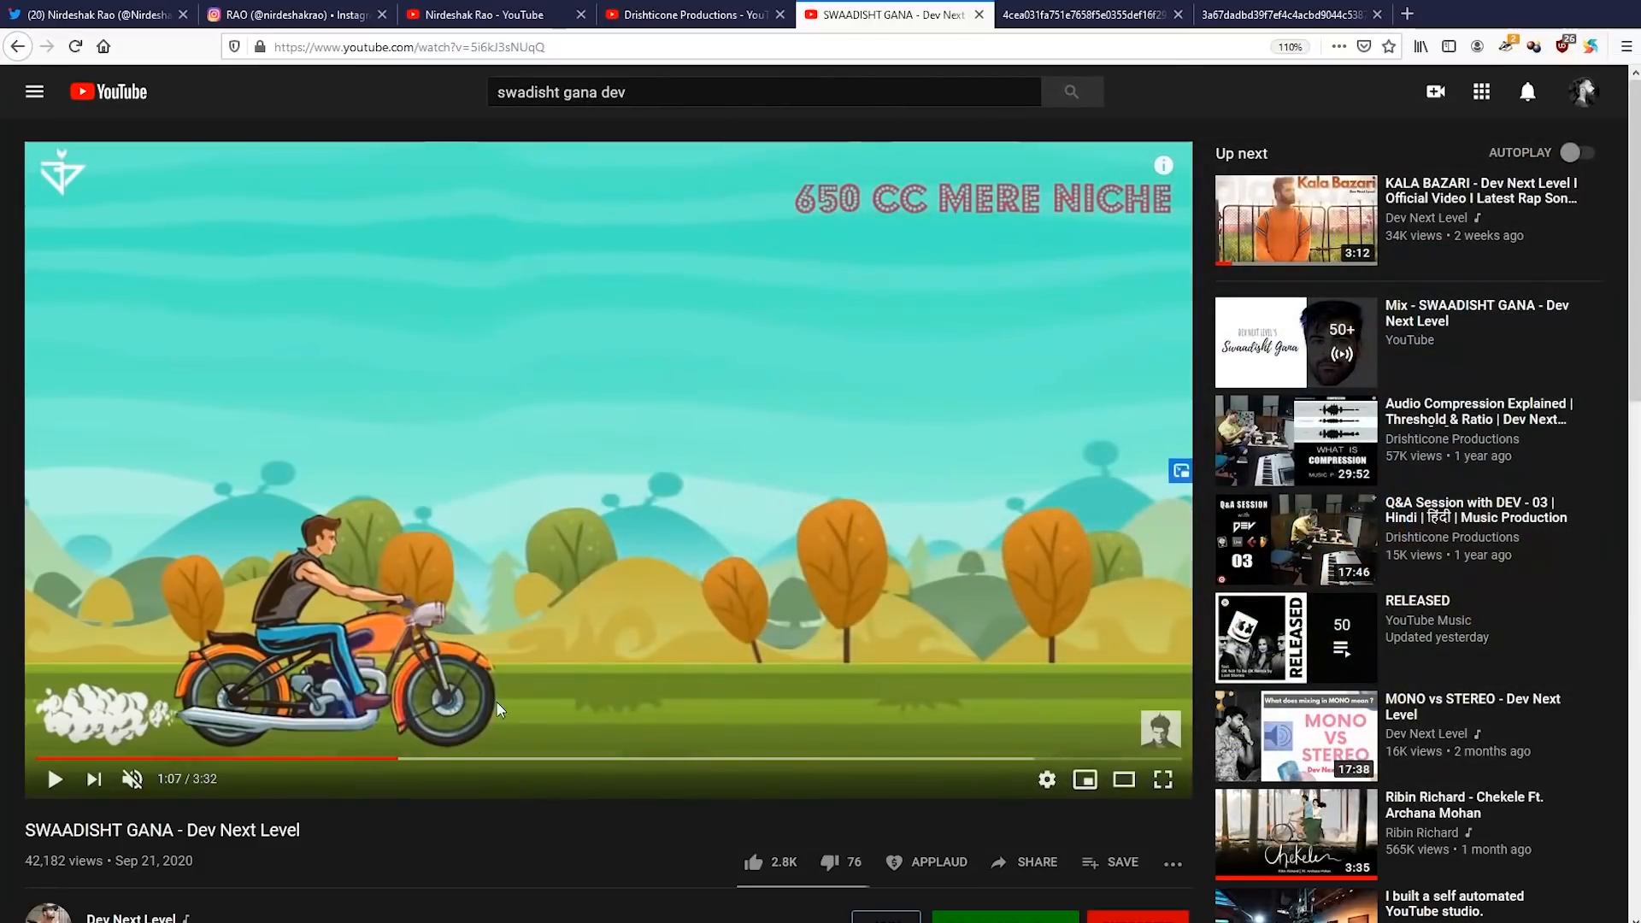
left_click(50, 765)
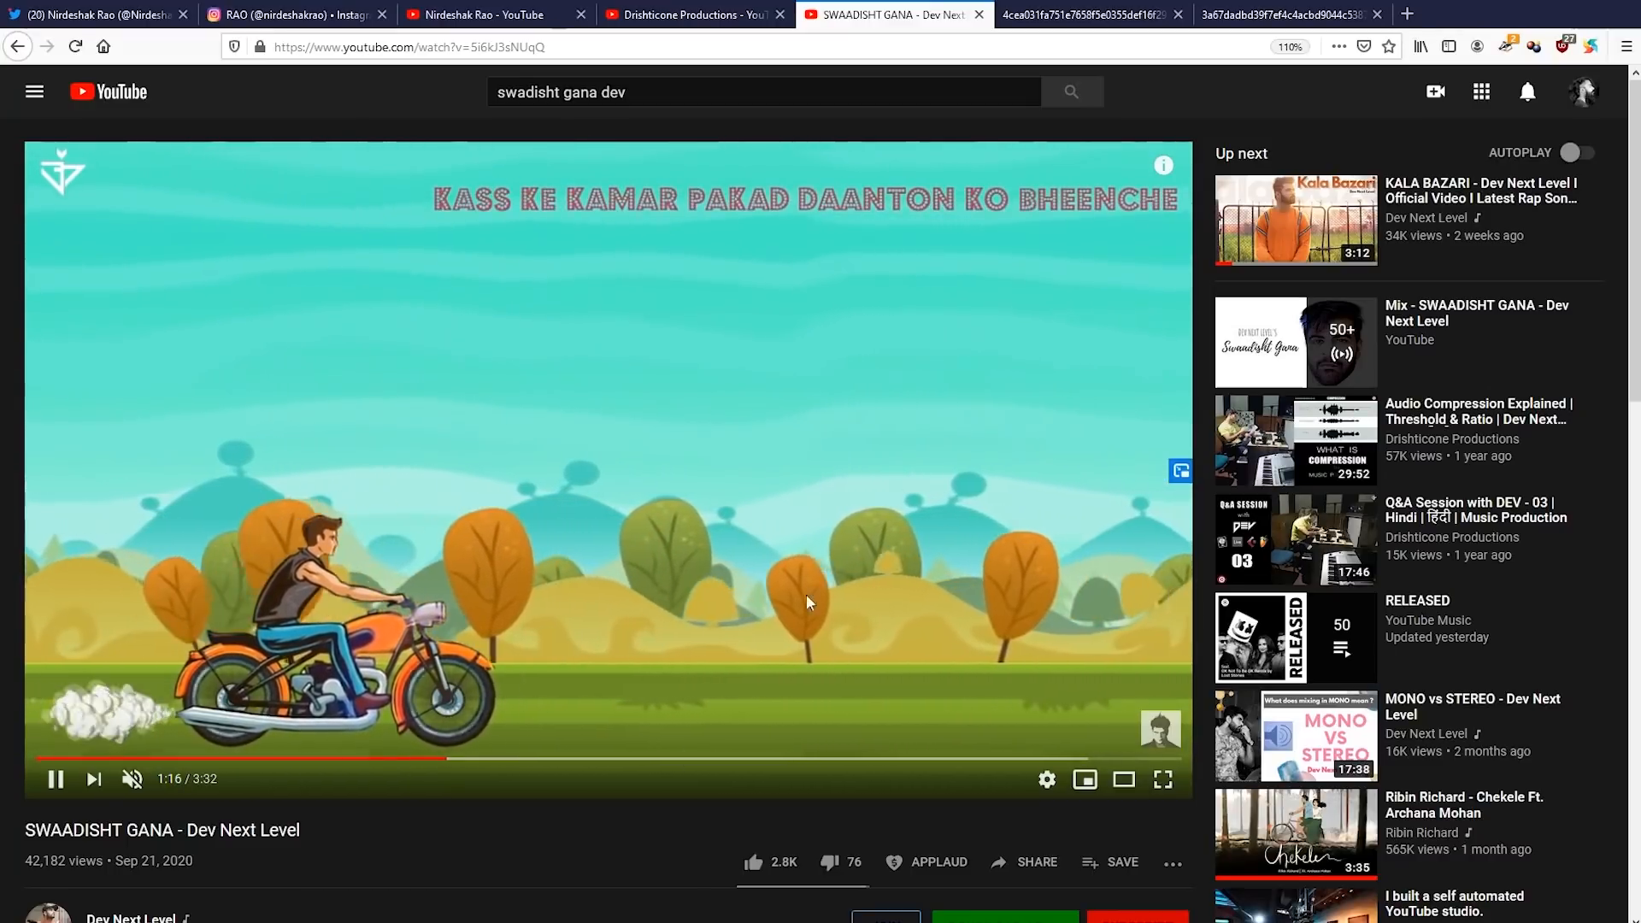
left_click(991, 390)
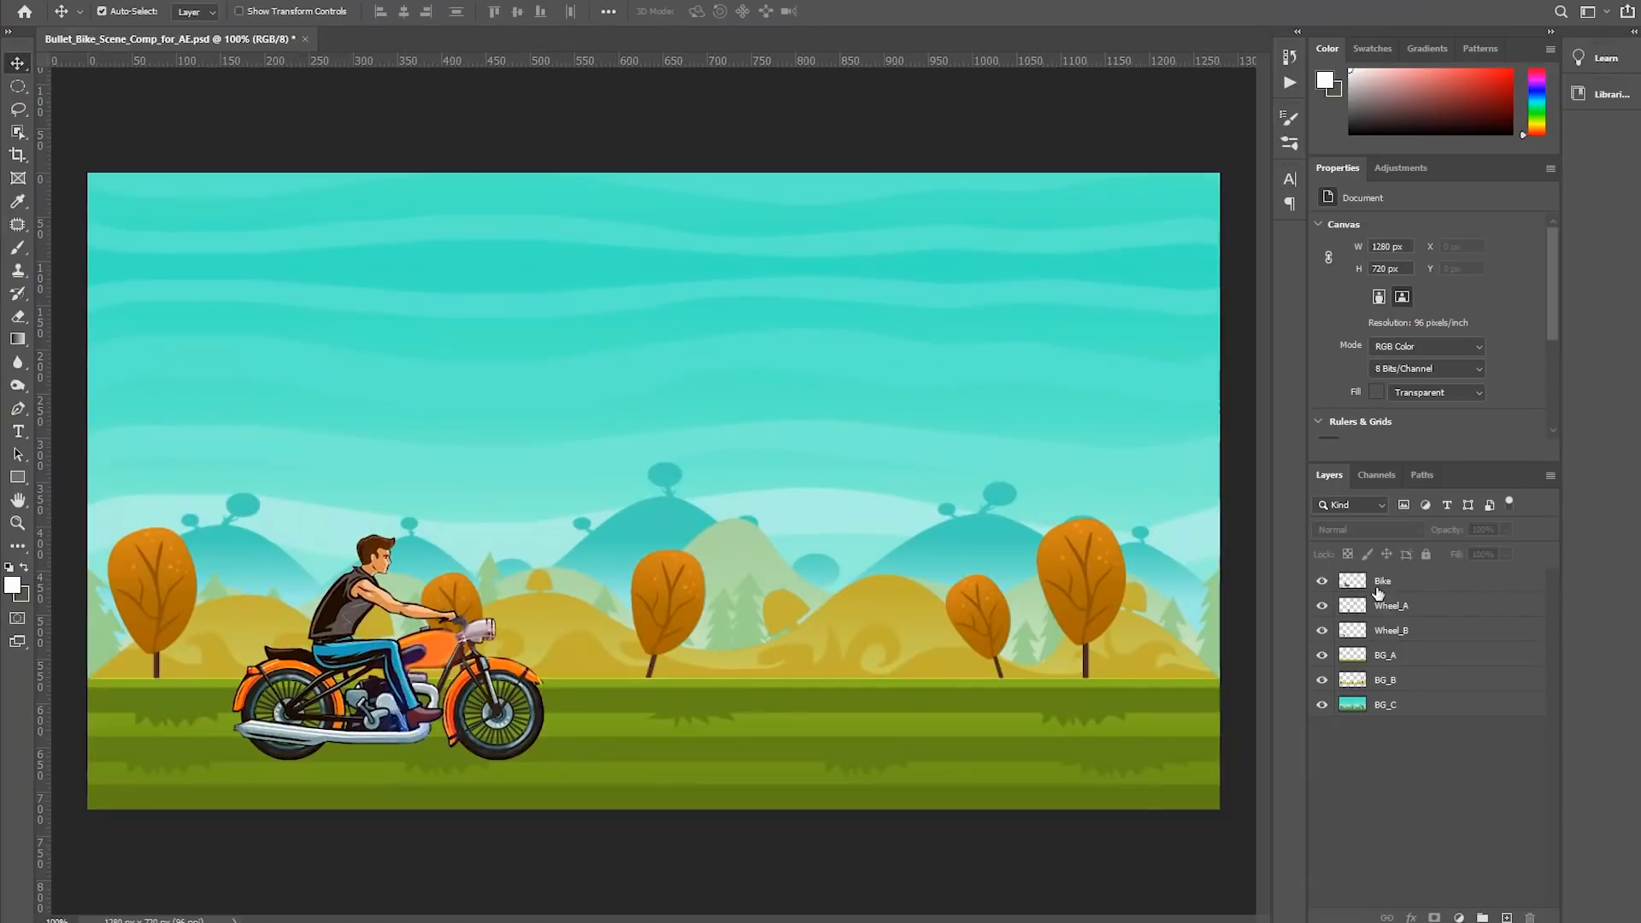
In Photoshop, inspect the bike scene's separate layers by toggling visibility and test-rotating Wheel_B and Wheel_A
left_click(1323, 582)
left_click(1323, 582)
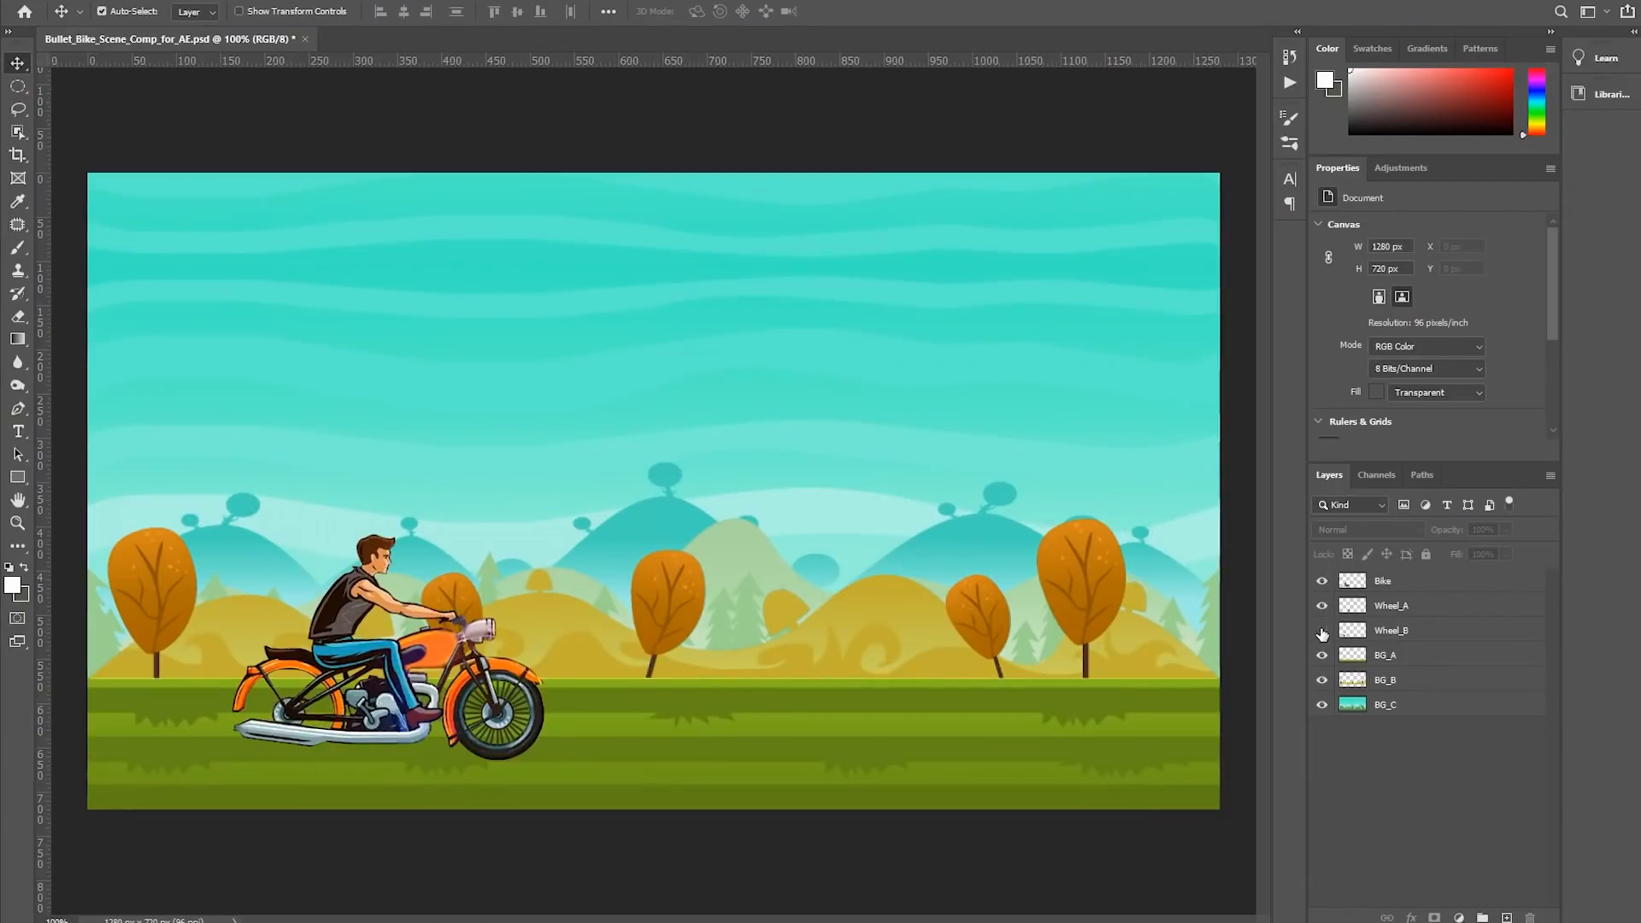
left_click_drag(1358, 633, 1355, 642)
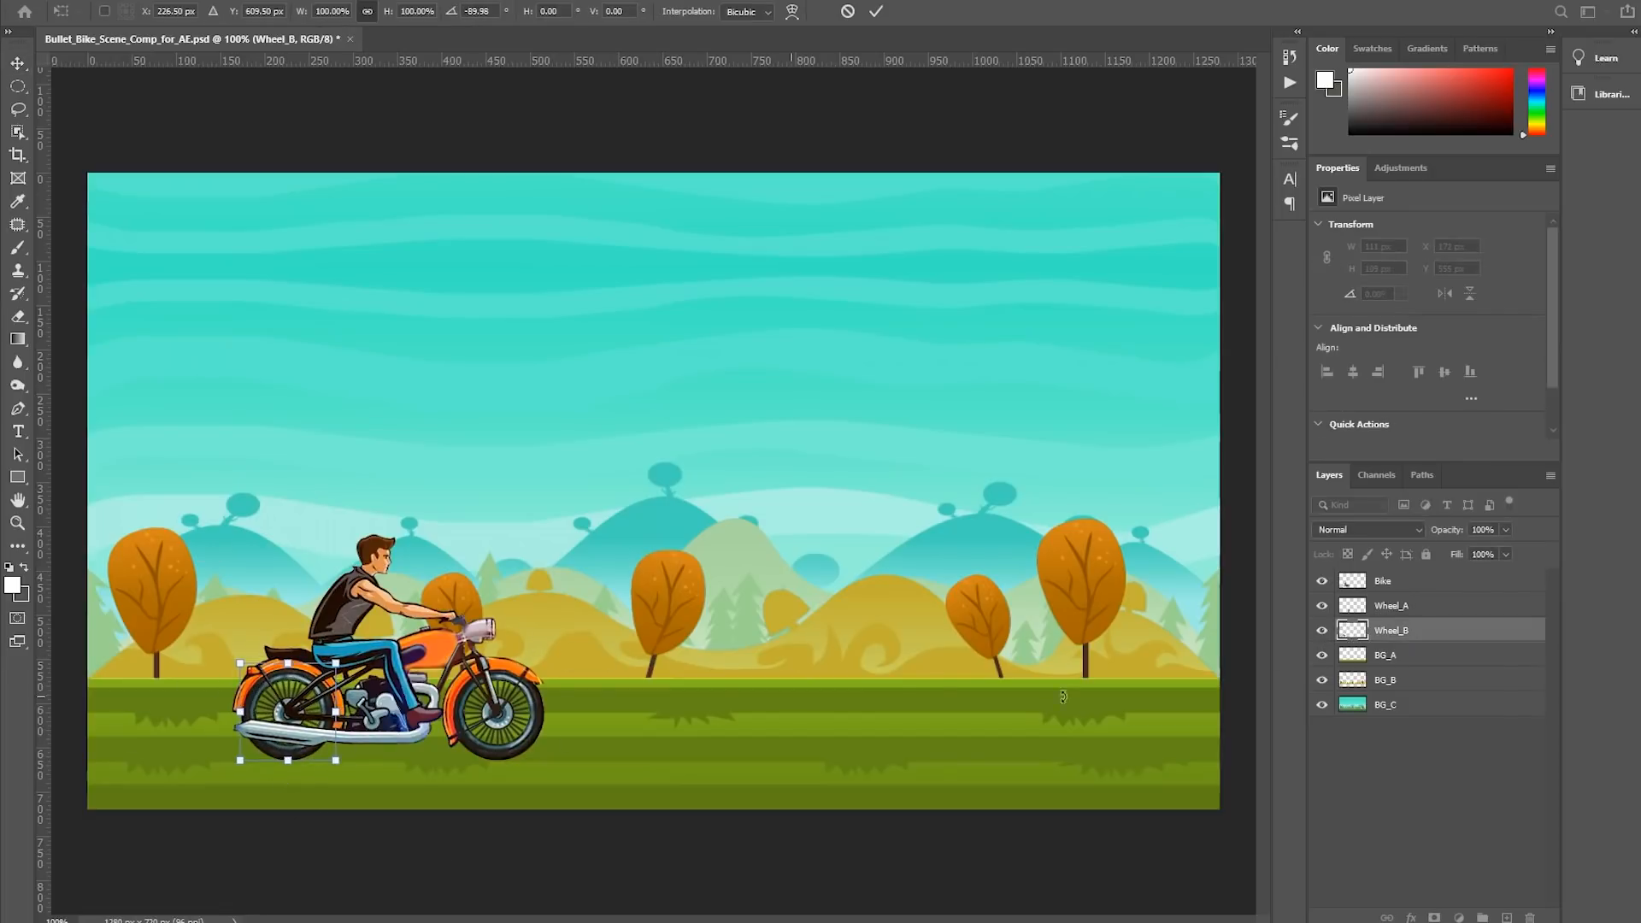
left_click(1352, 608)
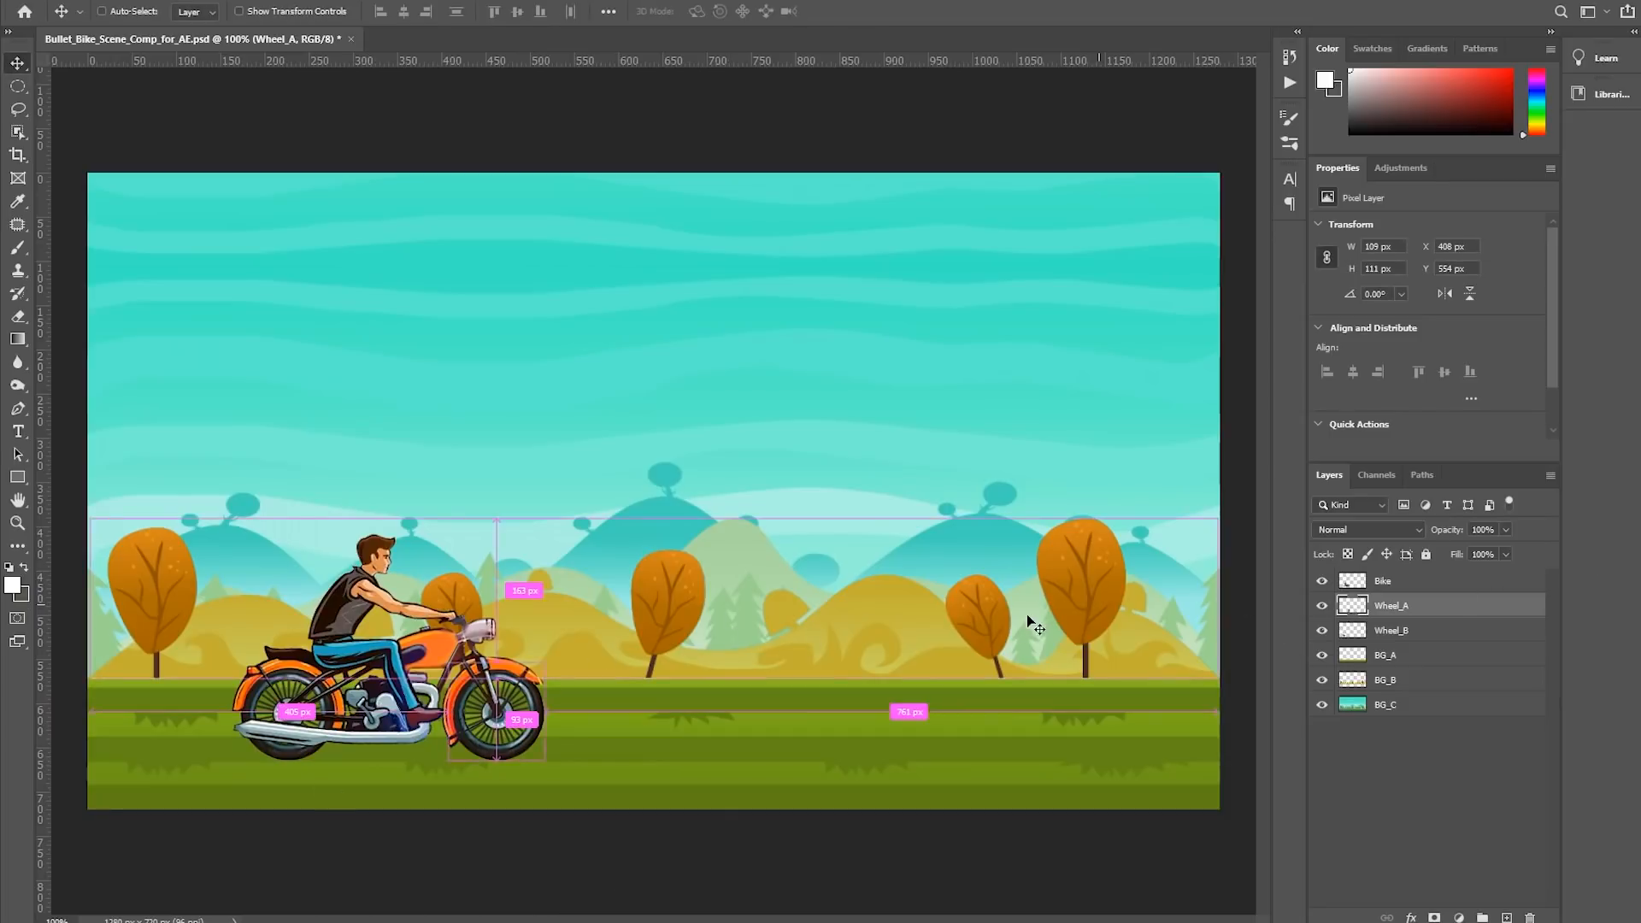
key("ctrl+t")
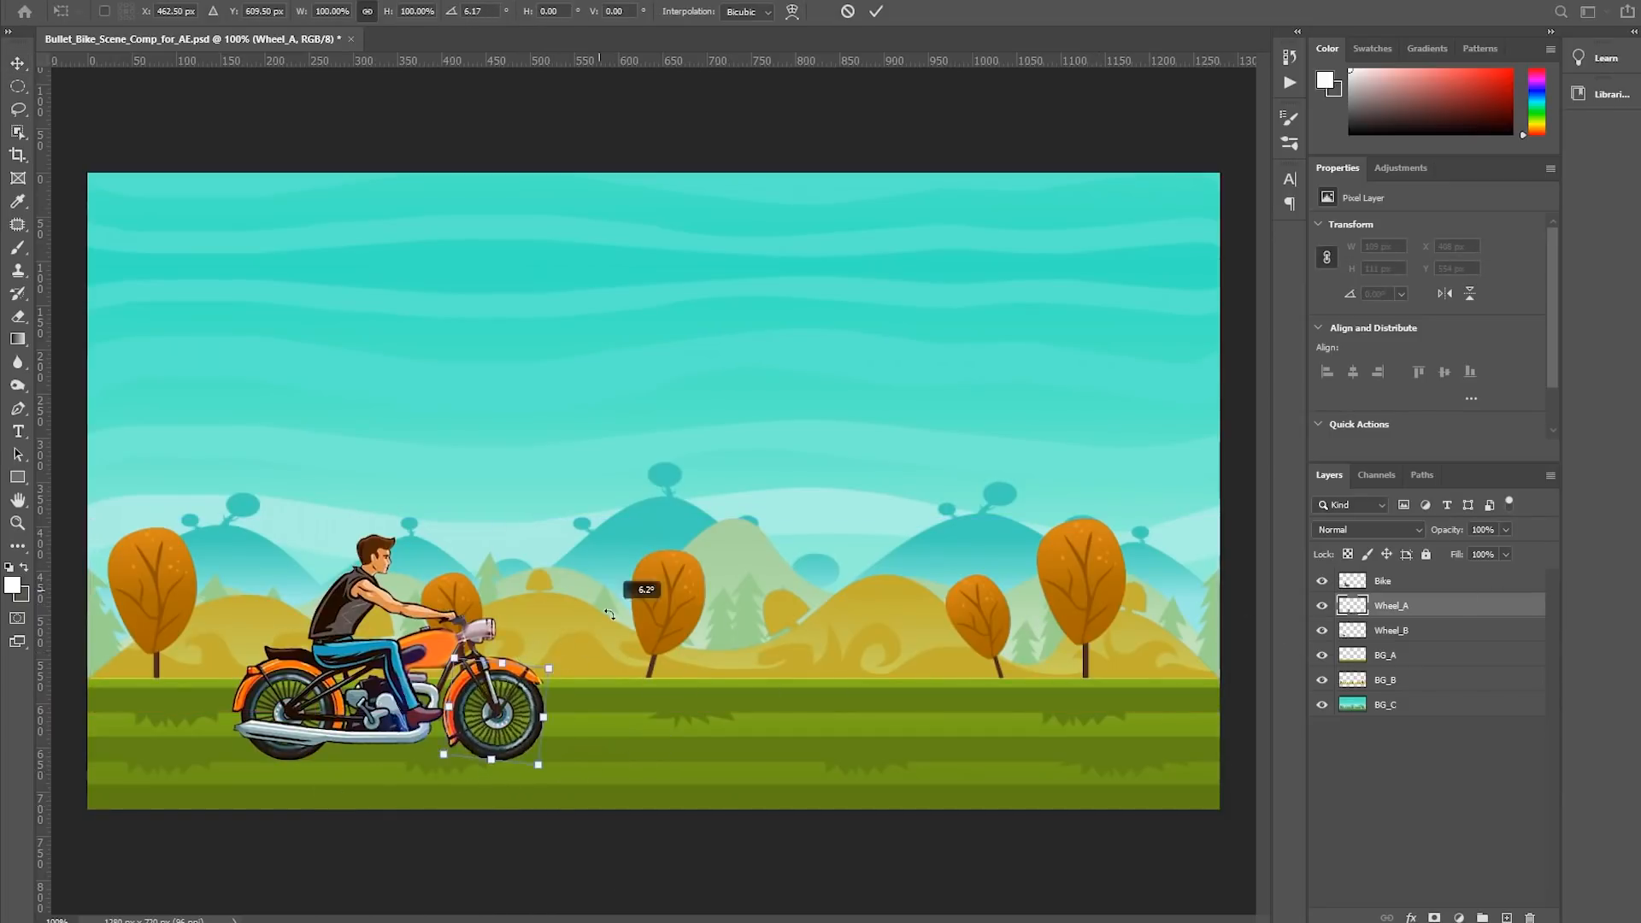
key("Return")
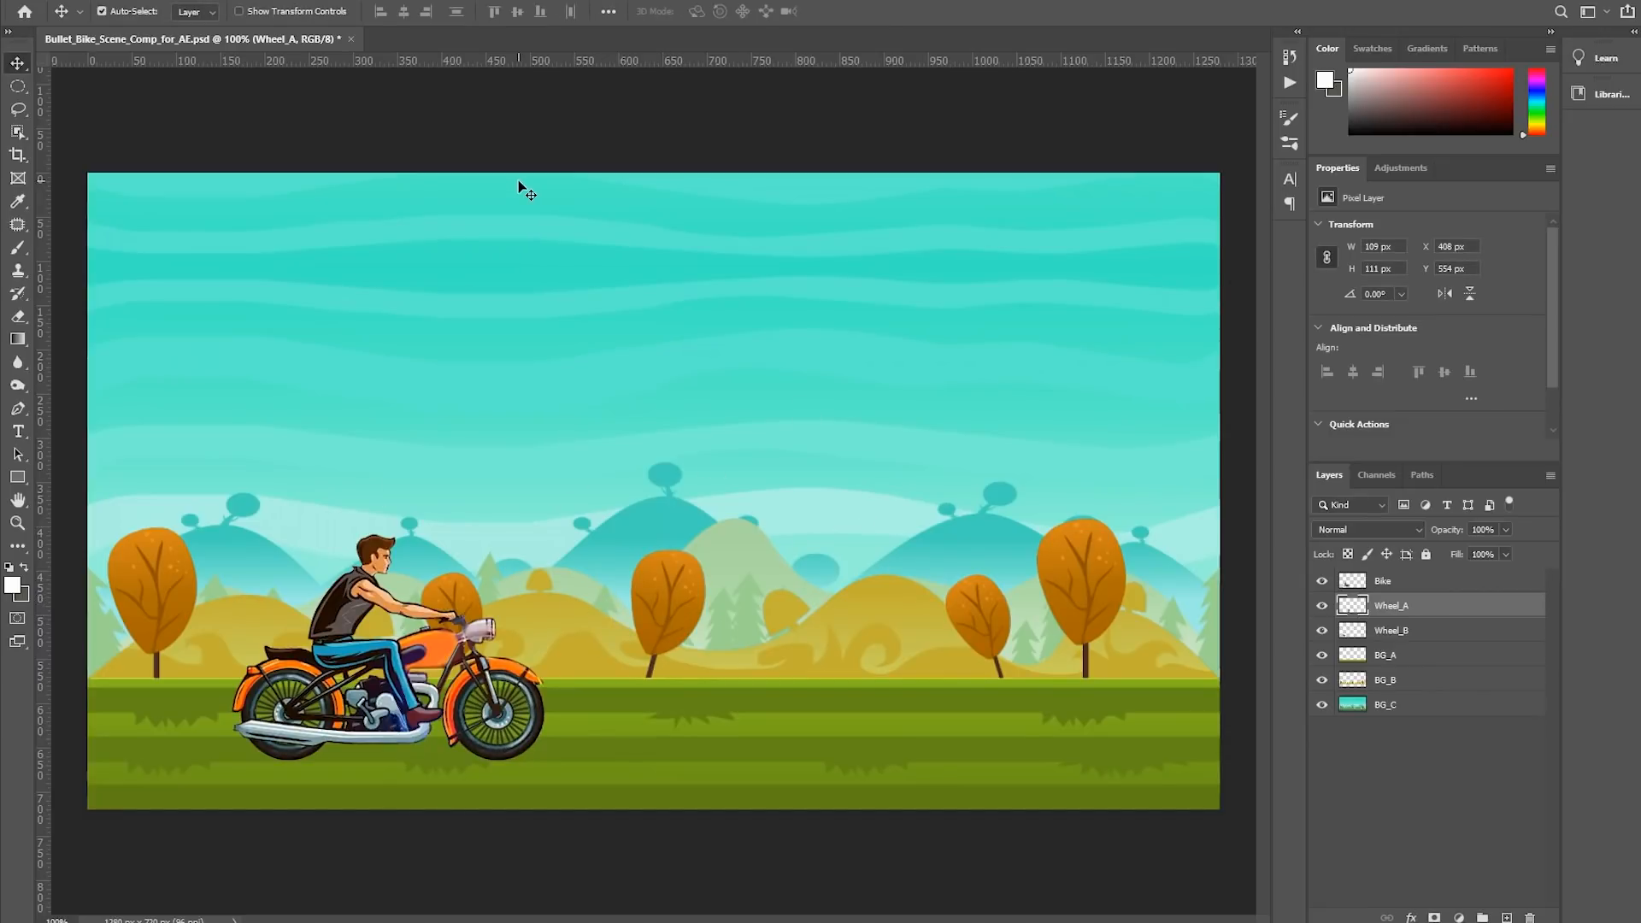
Create a new document 1280 pixels wide and 720 pixels high
key("ctrl")
key("ctrl+n")
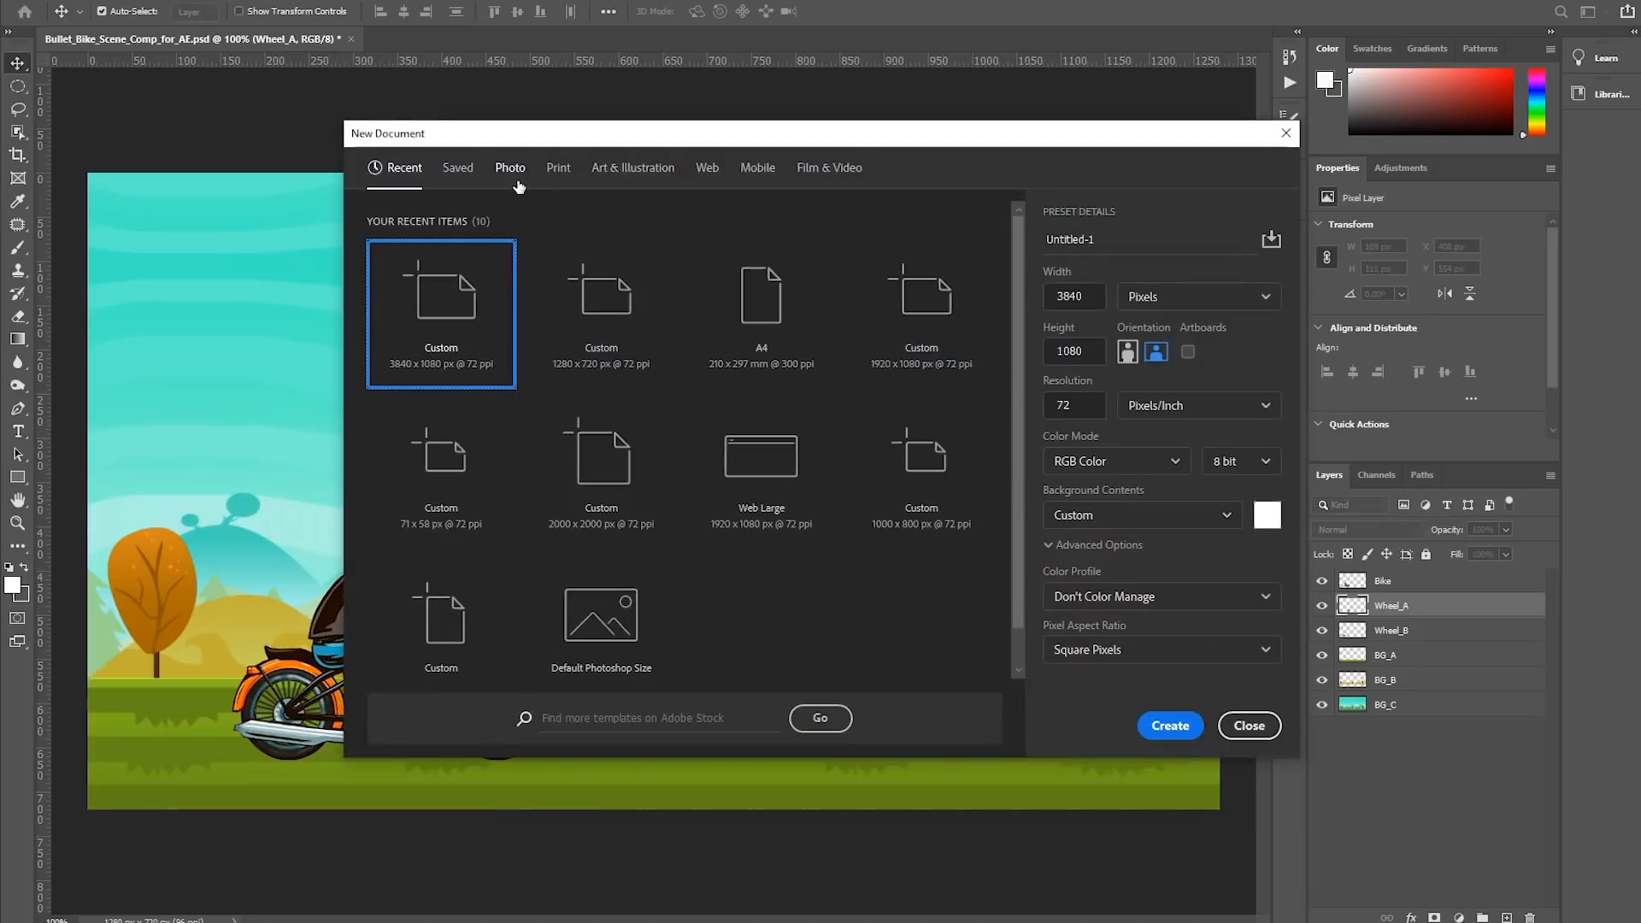
double_click(1087, 296)
type("12")
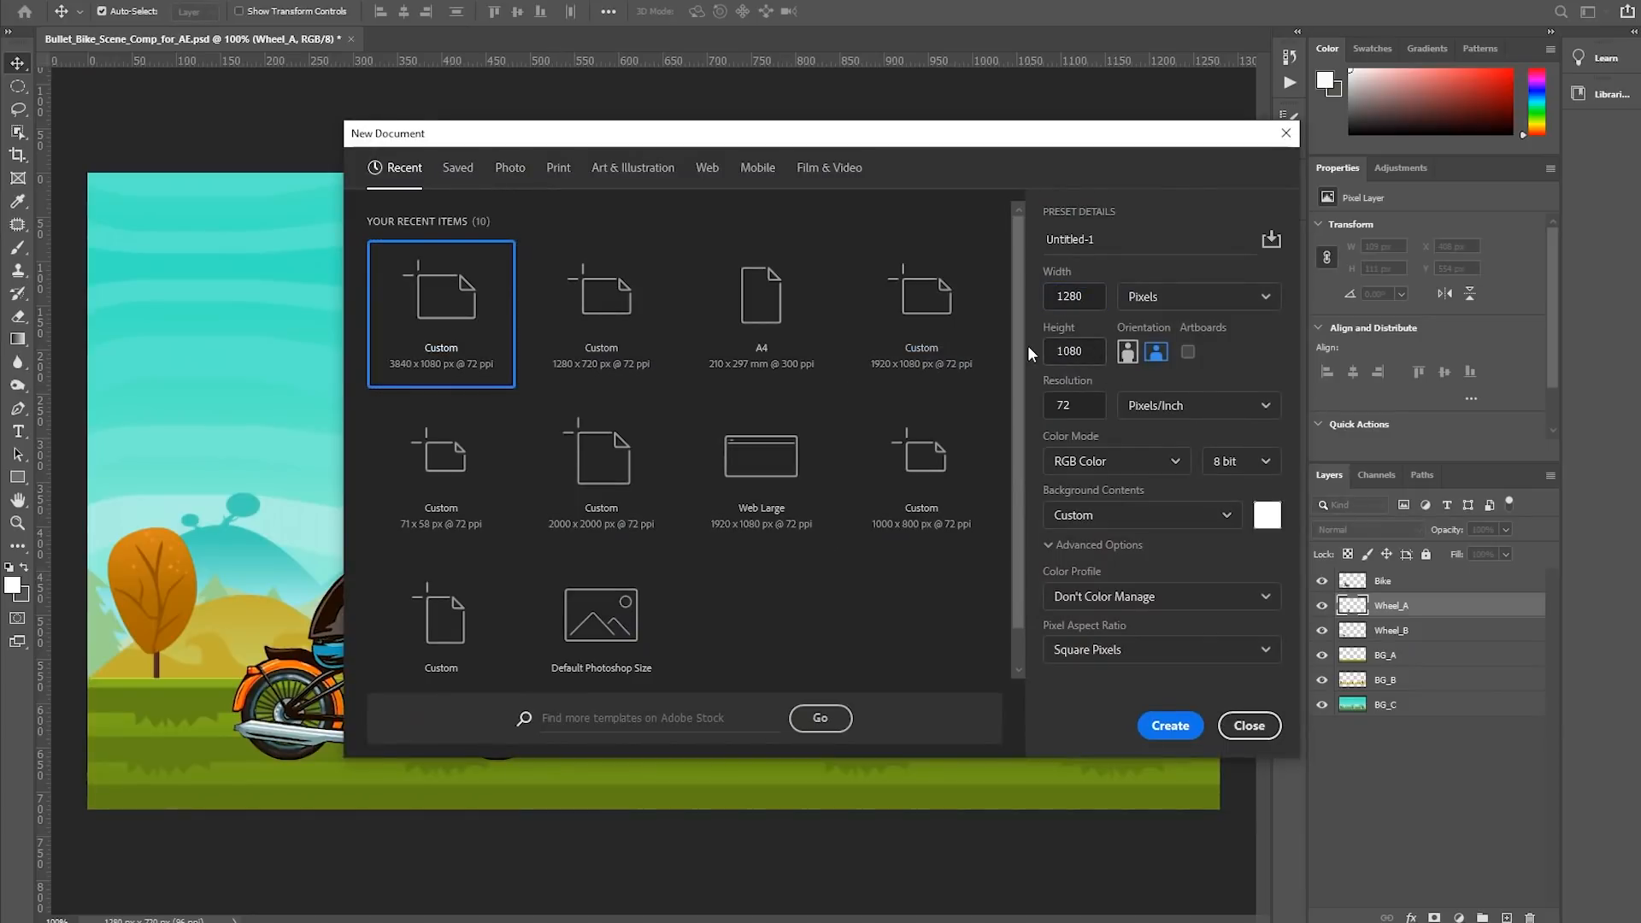
key("Tab")
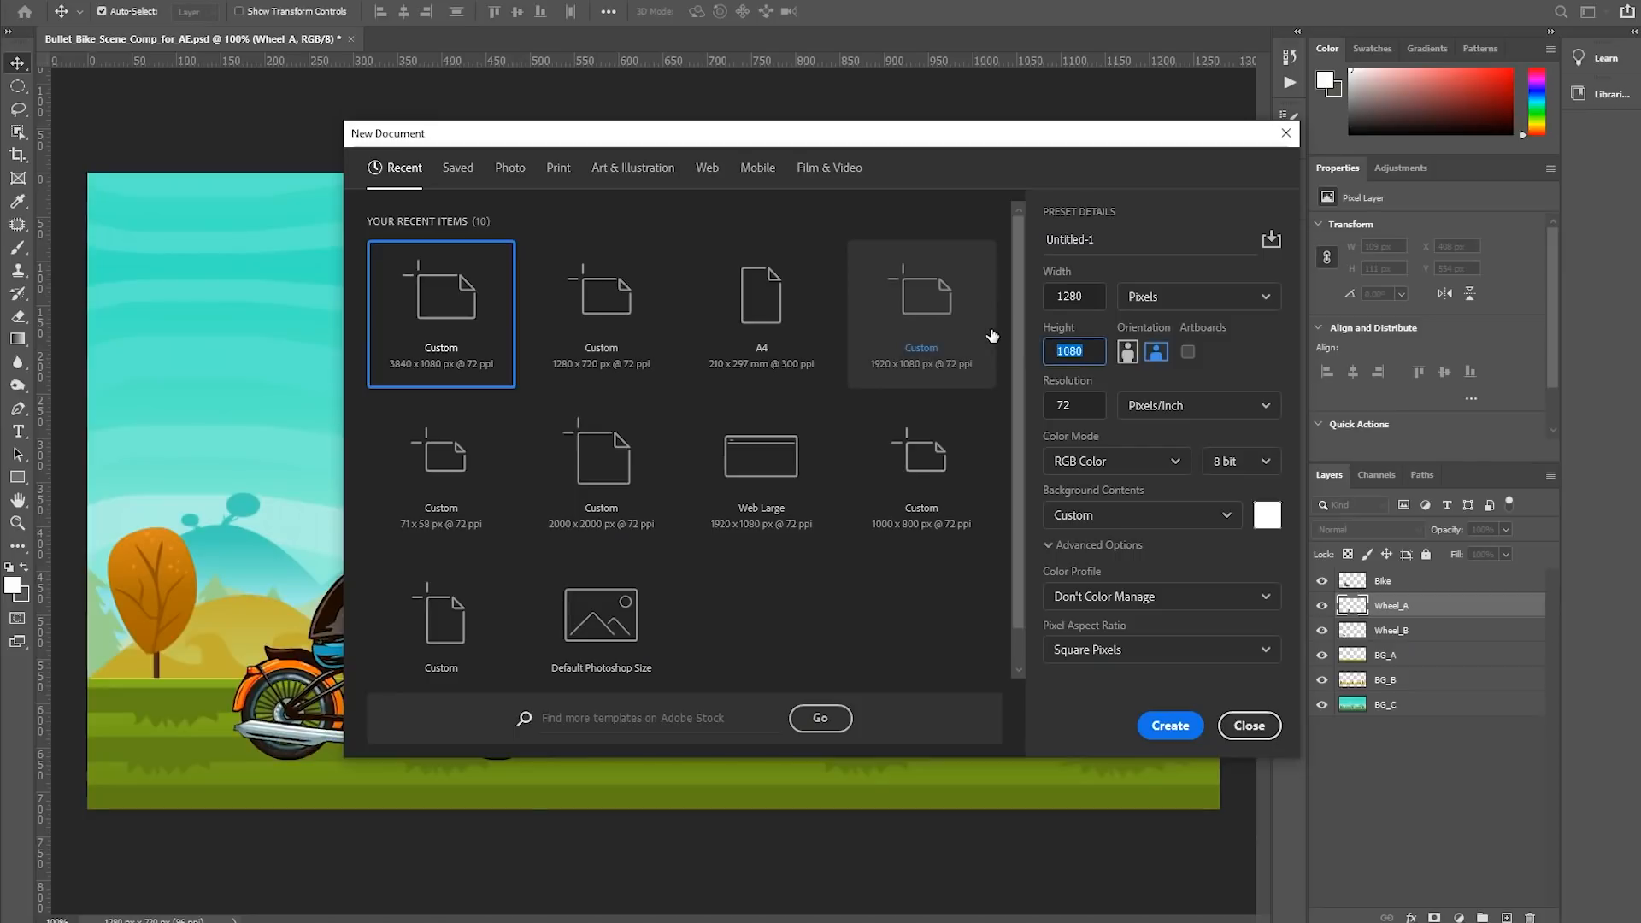
type("720")
left_click(1167, 726)
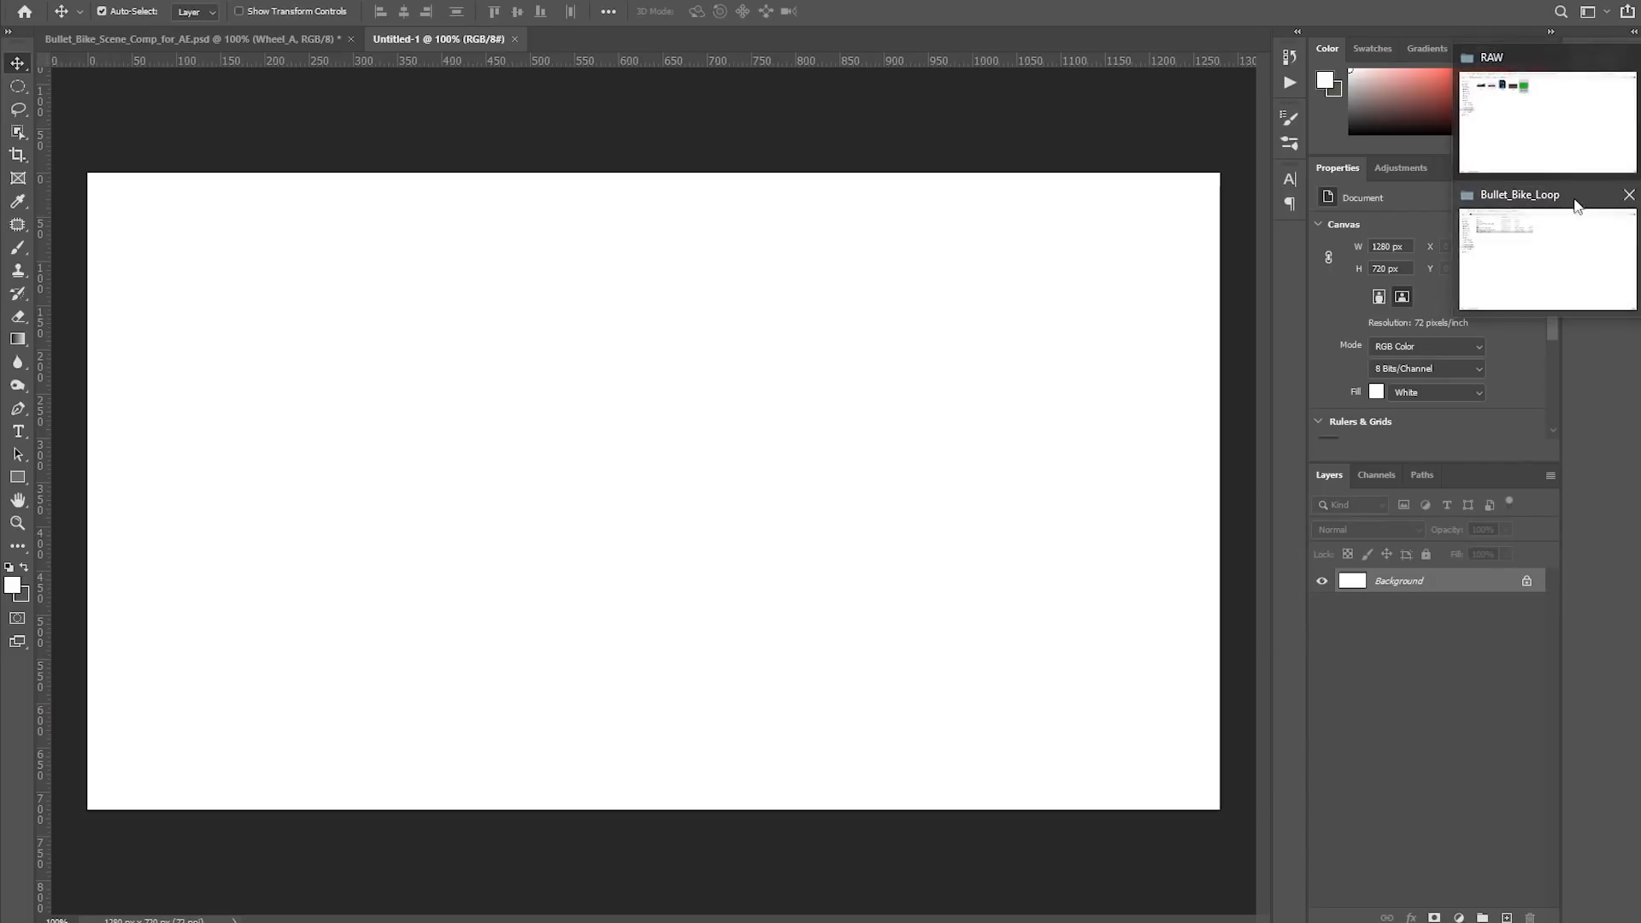
Switch to the RAW folder in File Explorer and preview the car, BG and Road images
left_click(1530, 130)
left_click(684, 307)
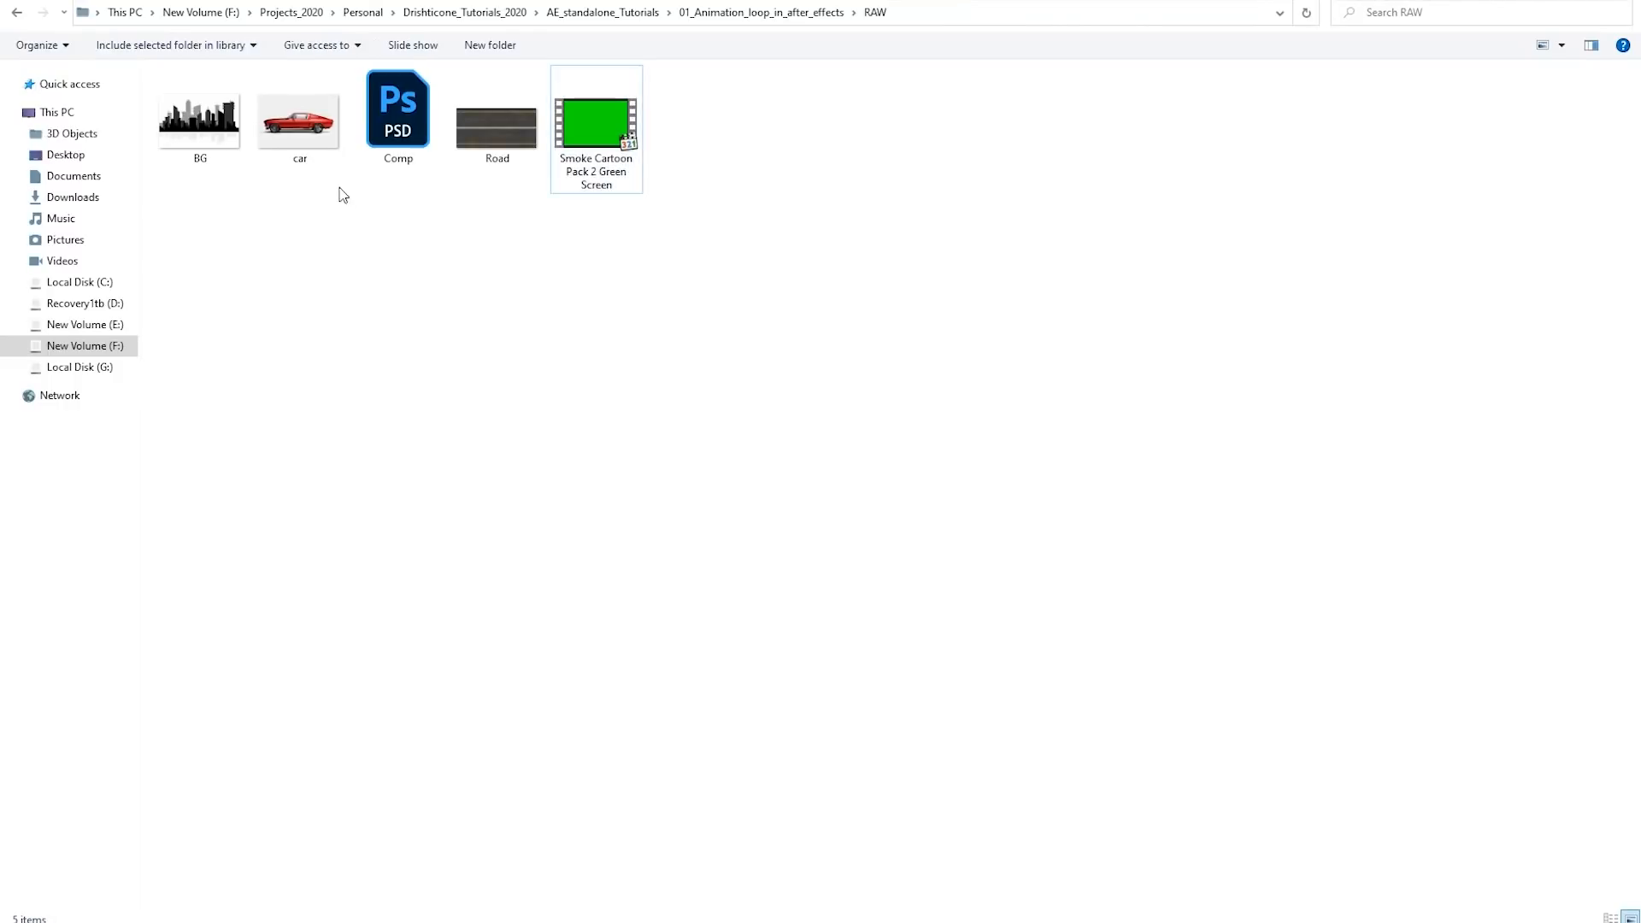
left_click(323, 147)
double_click(325, 150)
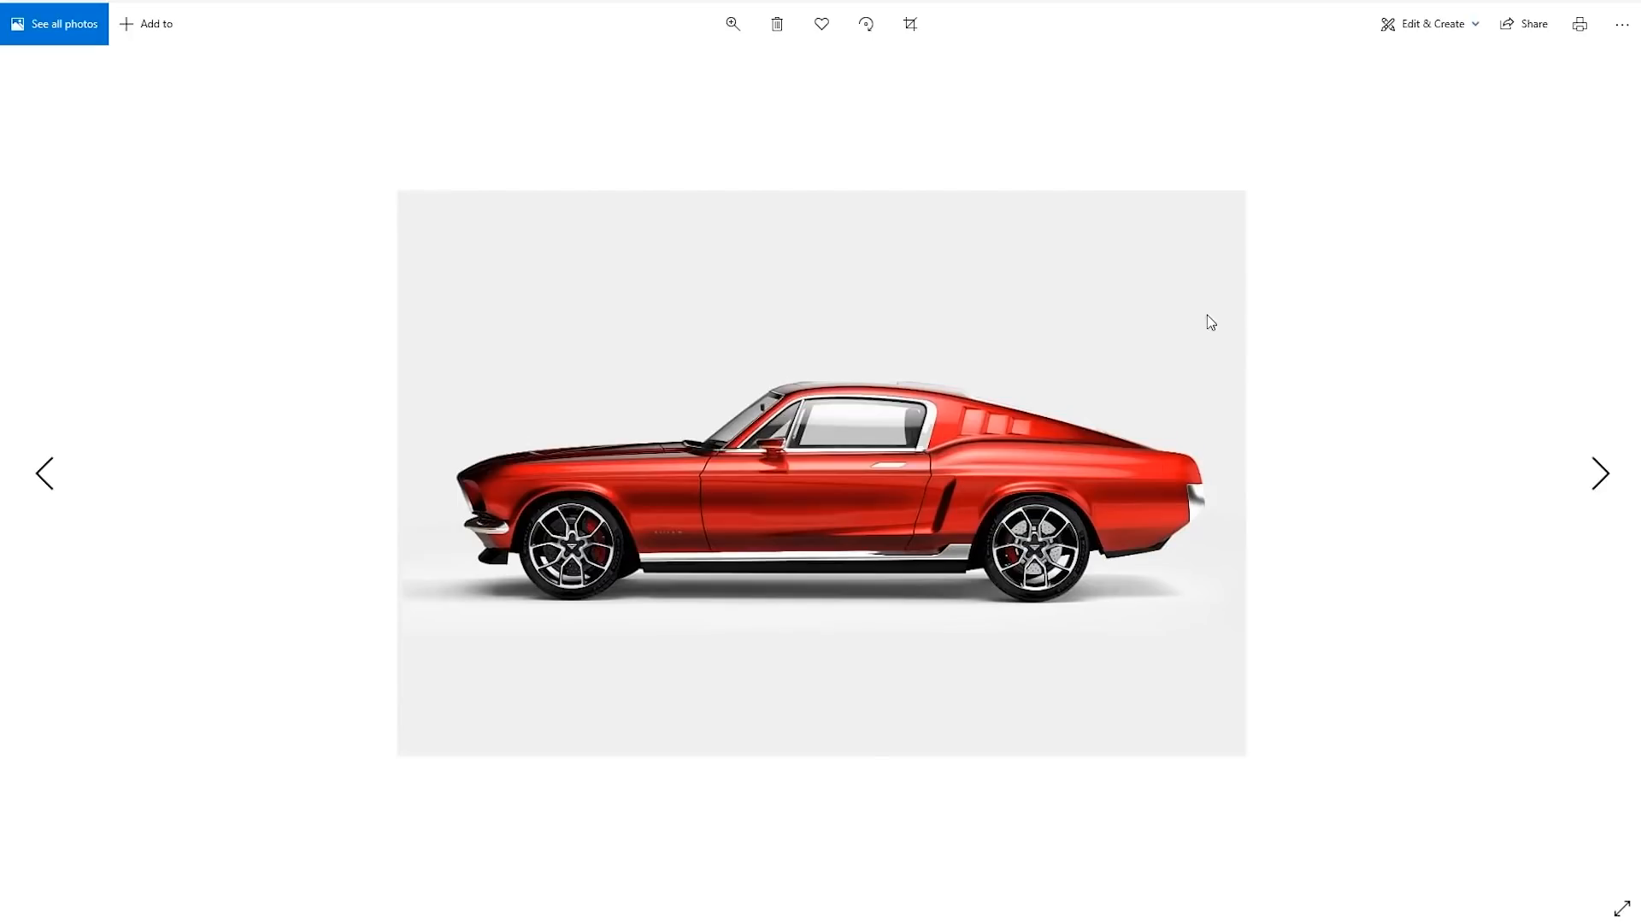
left_click(1621, 1)
double_click(197, 140)
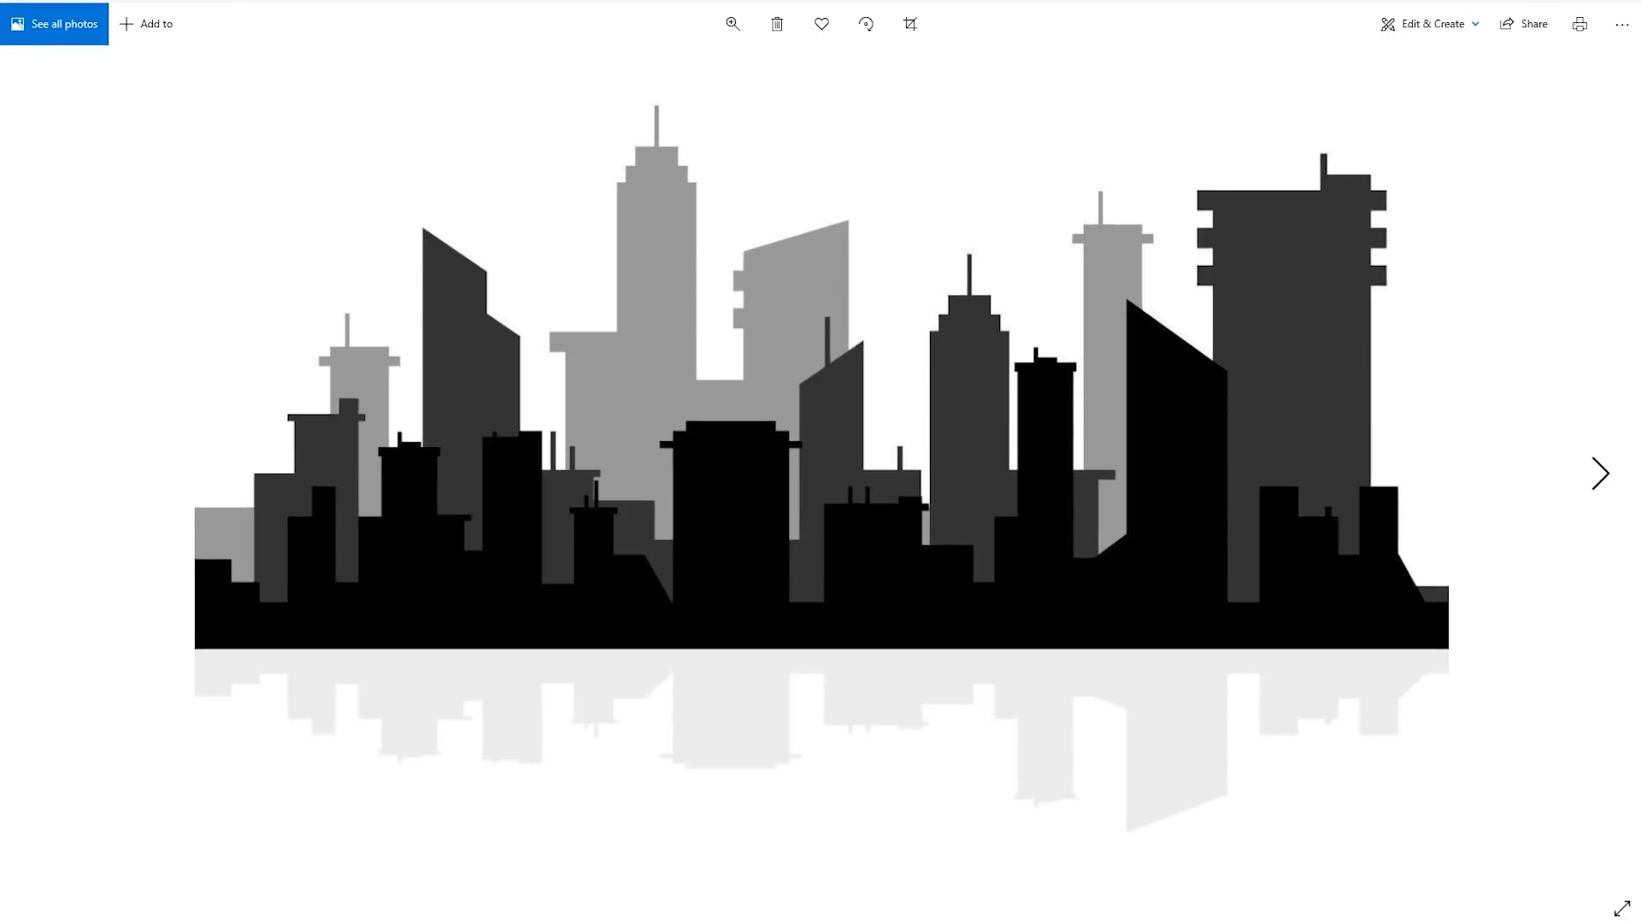
left_click(1621, 2)
double_click(468, 125)
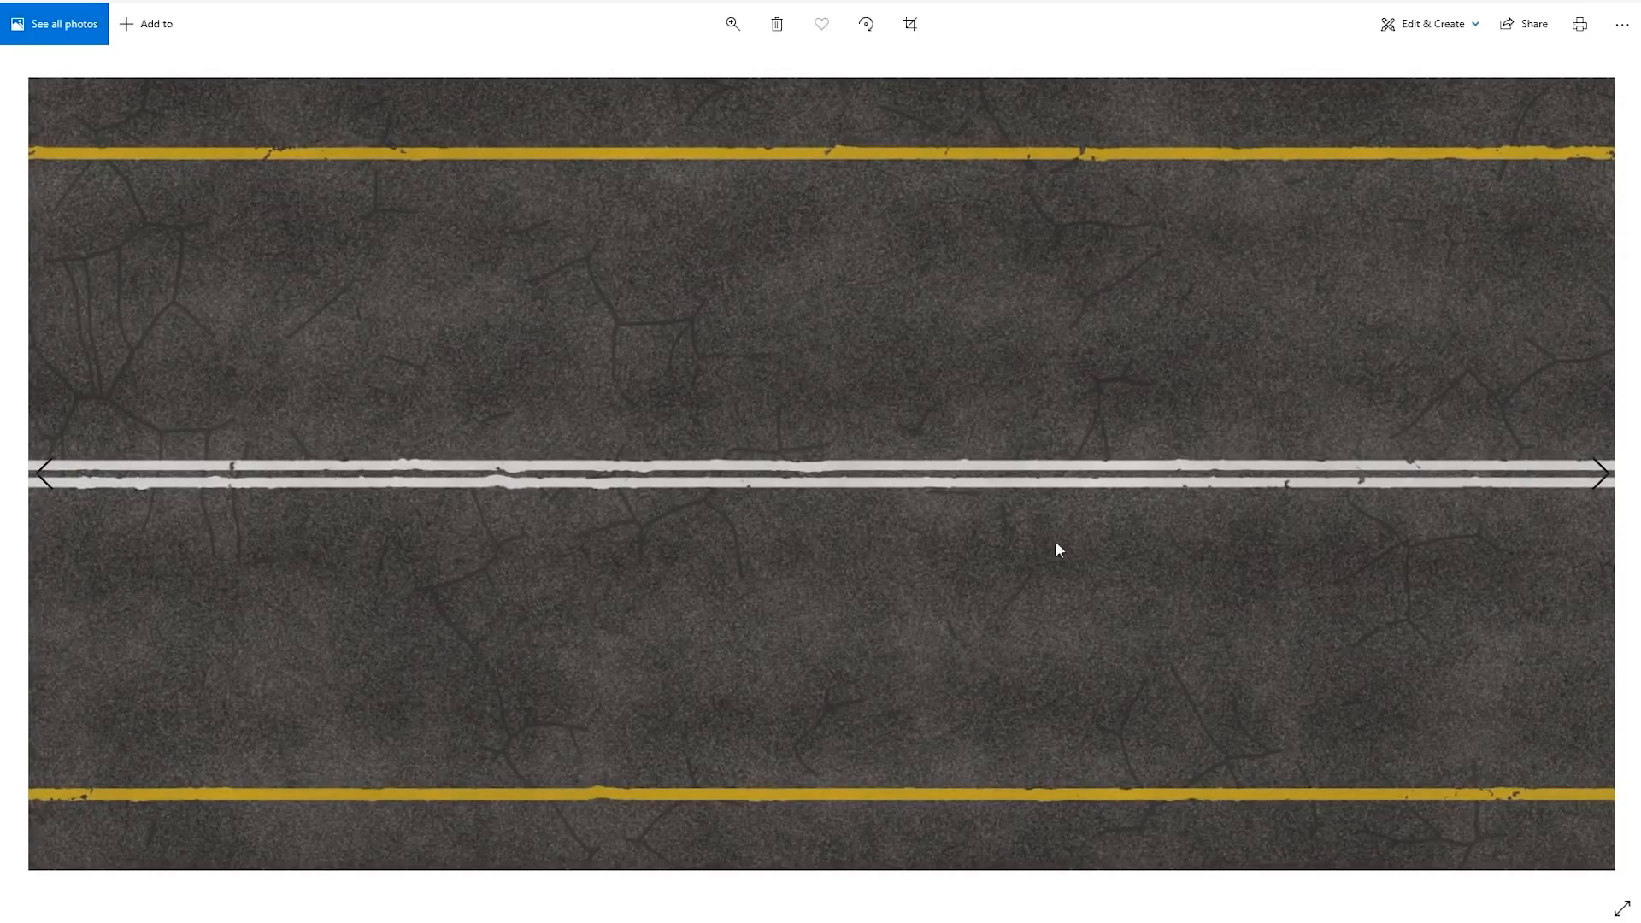
left_click(1621, 1)
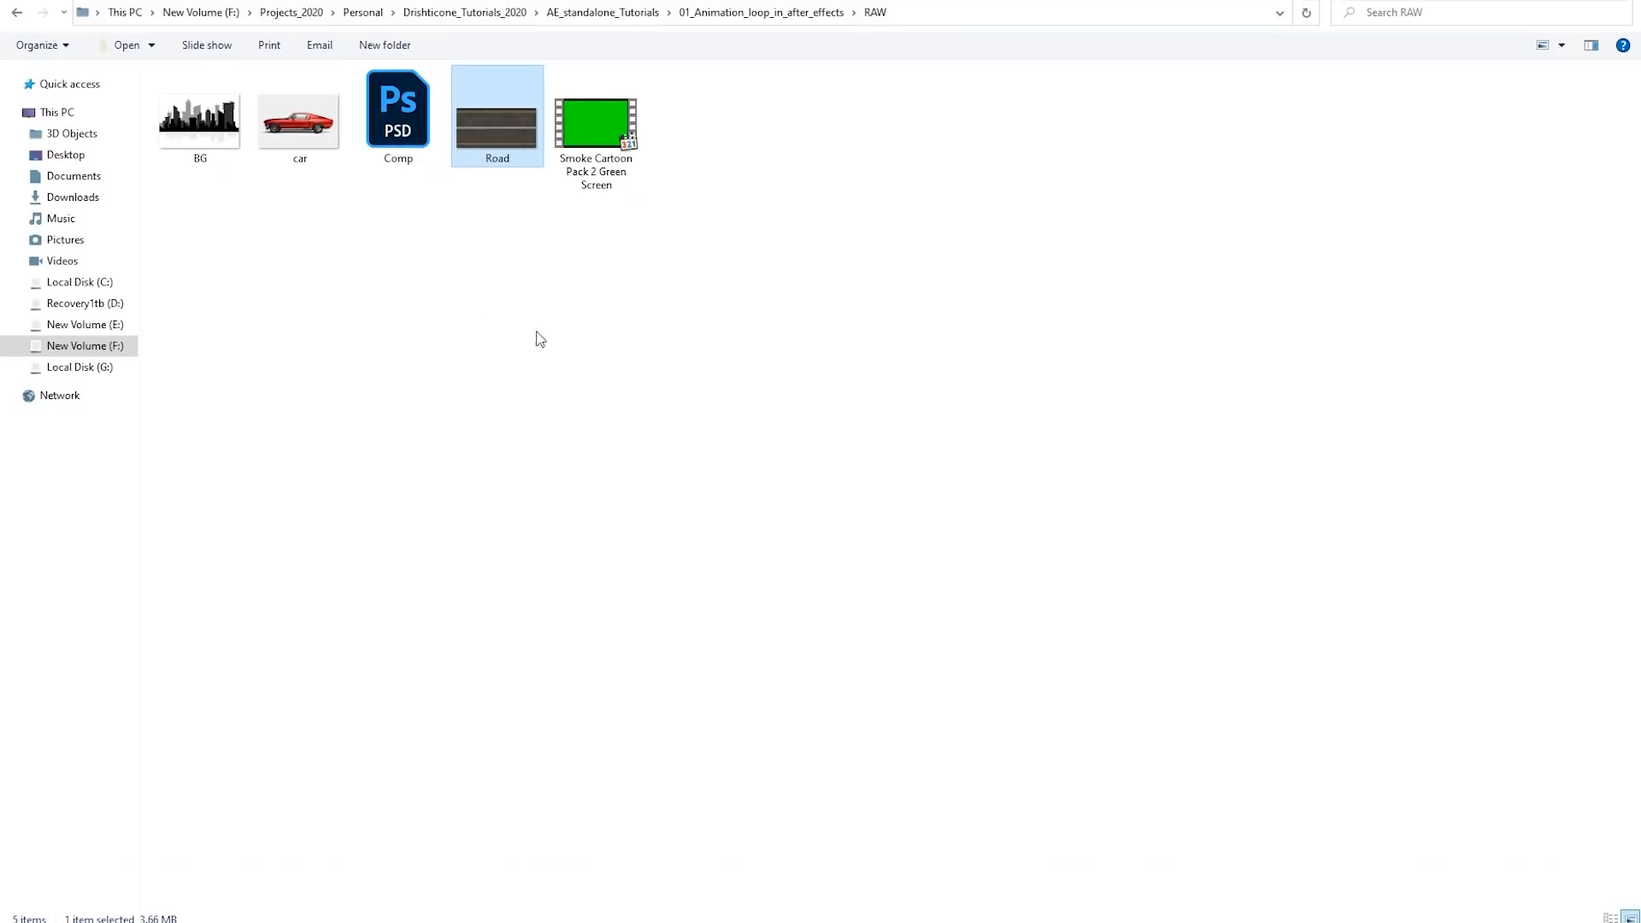
Place the BG, car, Comp and Road files from the RAW folder into the new Photoshop document at their default sizes
left_click(195, 126)
left_click_drag(206, 141, 753, 471)
left_click(460, 123, "shift")
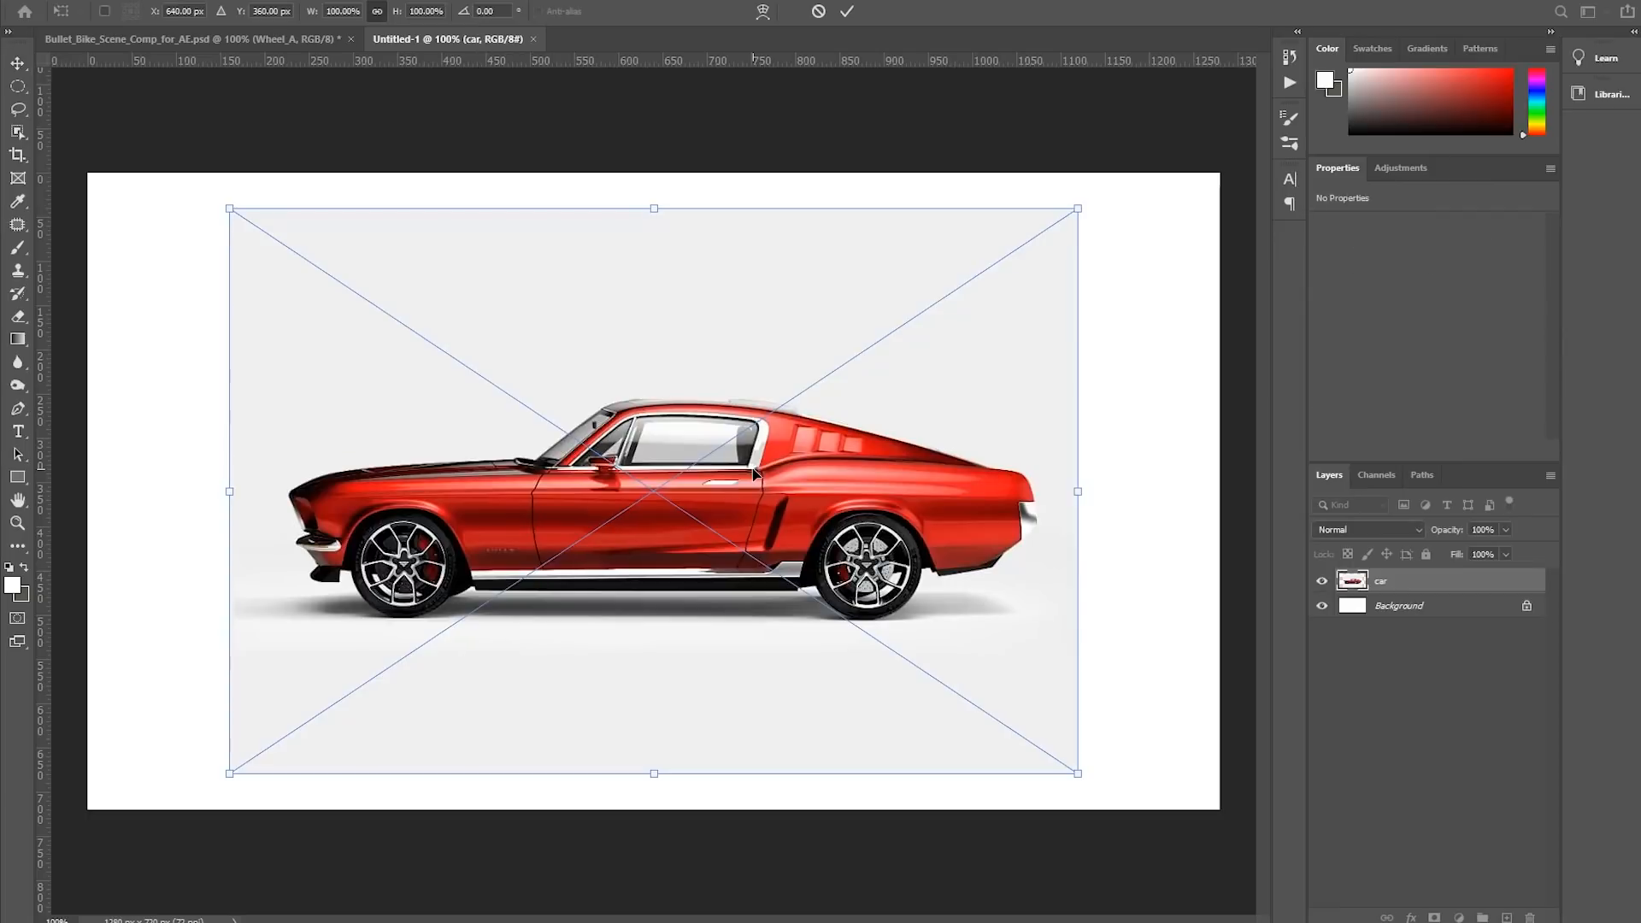
key("Return")
key("Return")
key("Return")
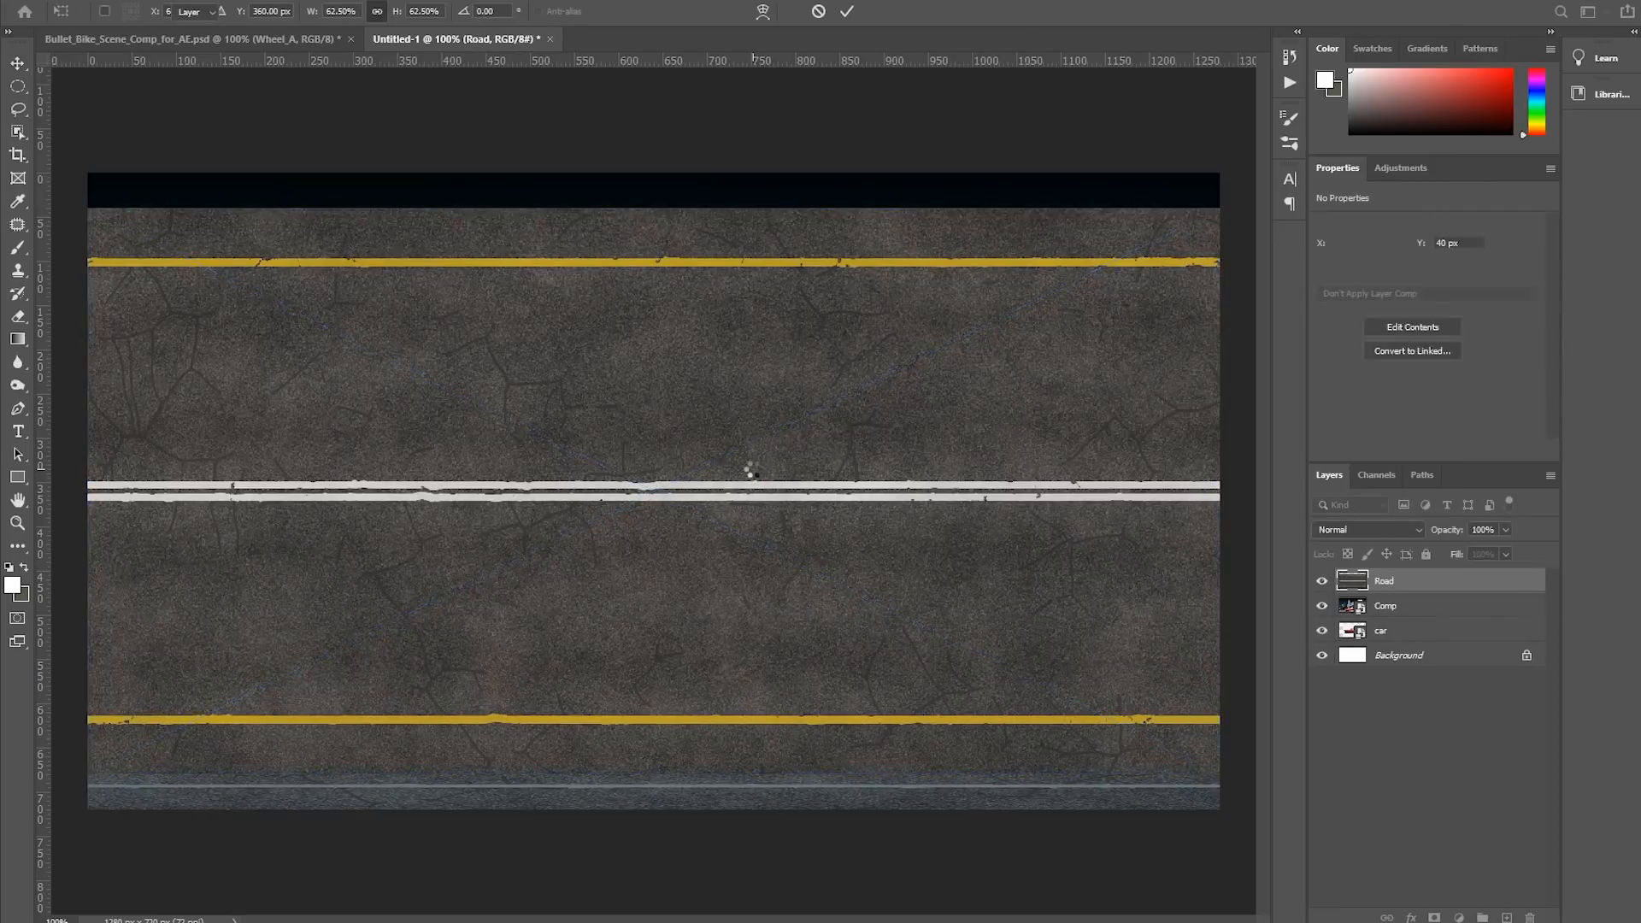
key("Return")
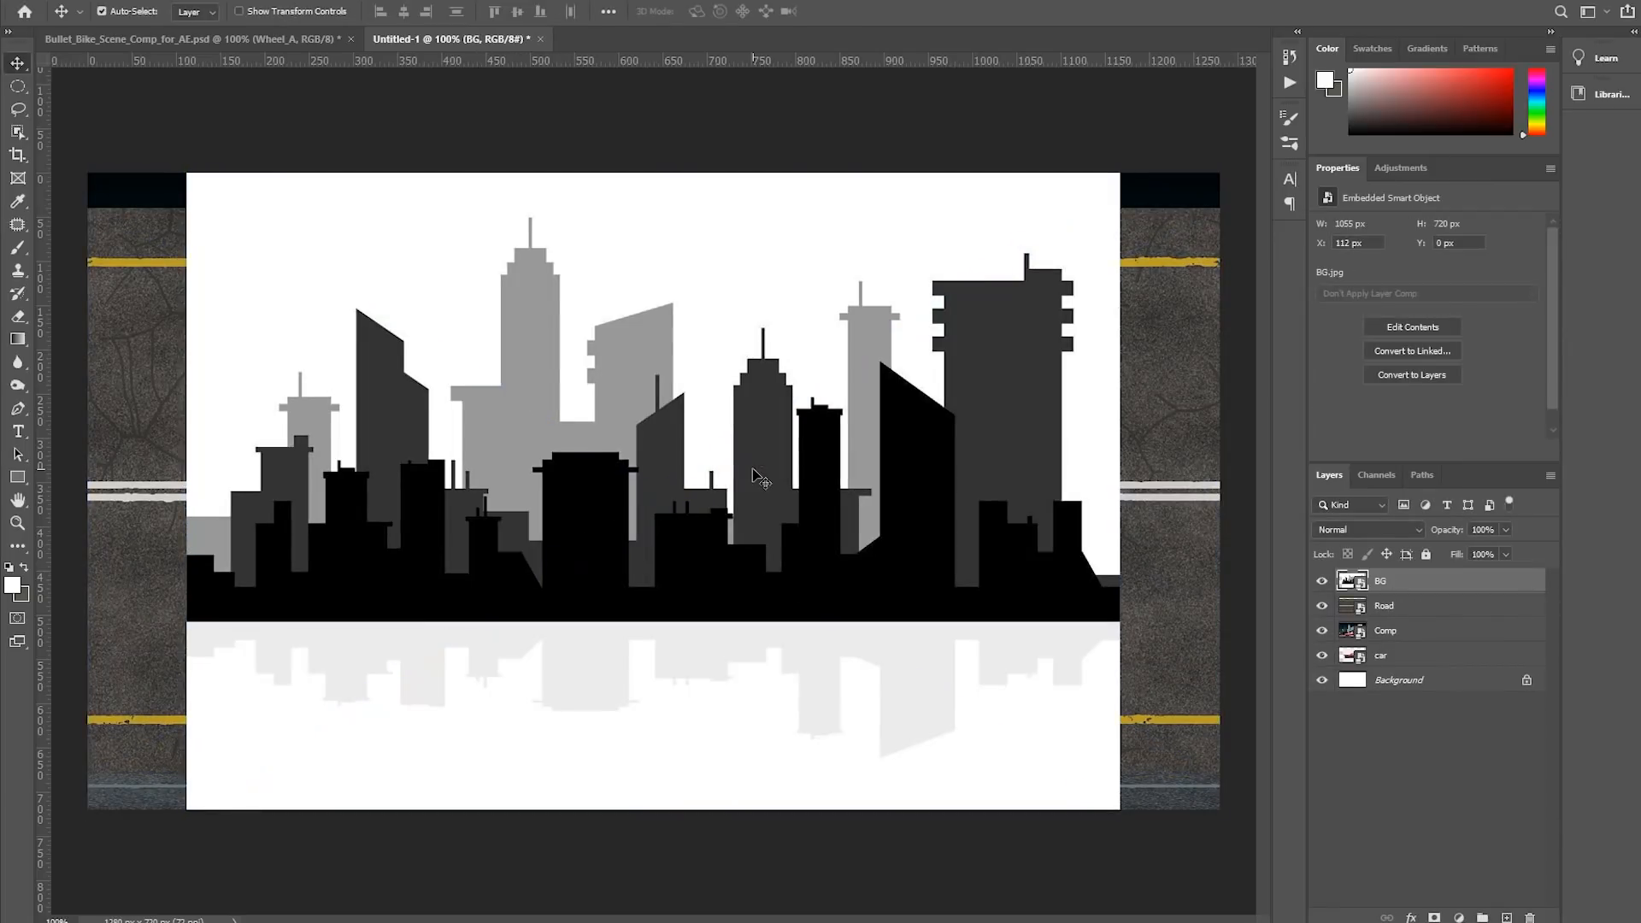
Unlock and delete the white Background layer, and move the BG layer to the bottom of the layer stack
left_click(1438, 750)
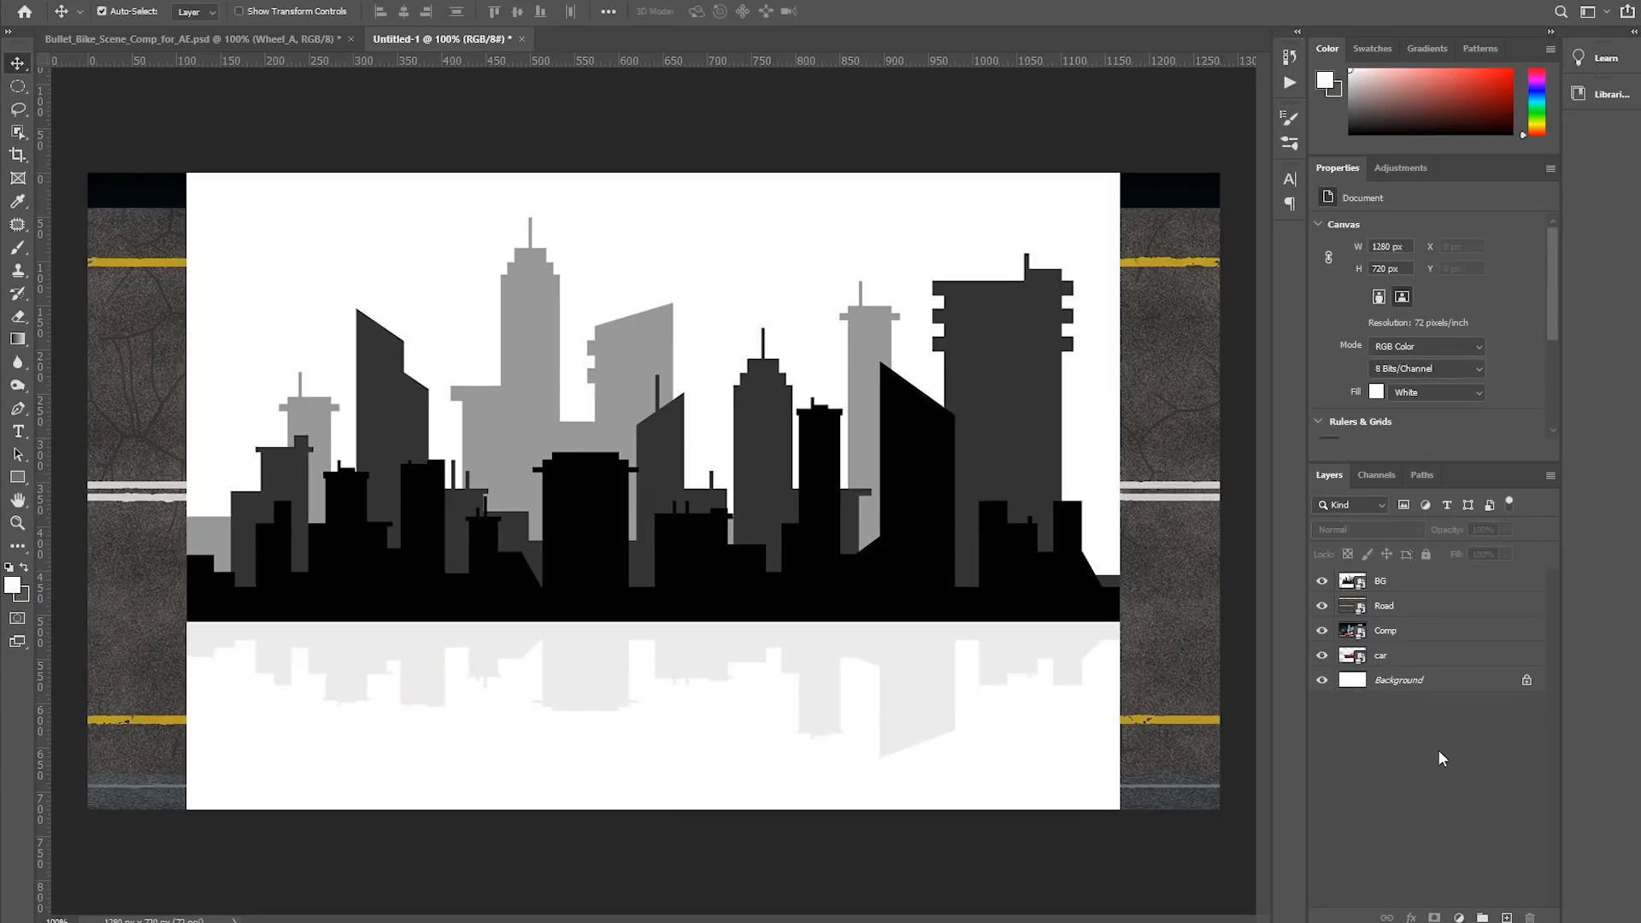
left_click(1527, 683)
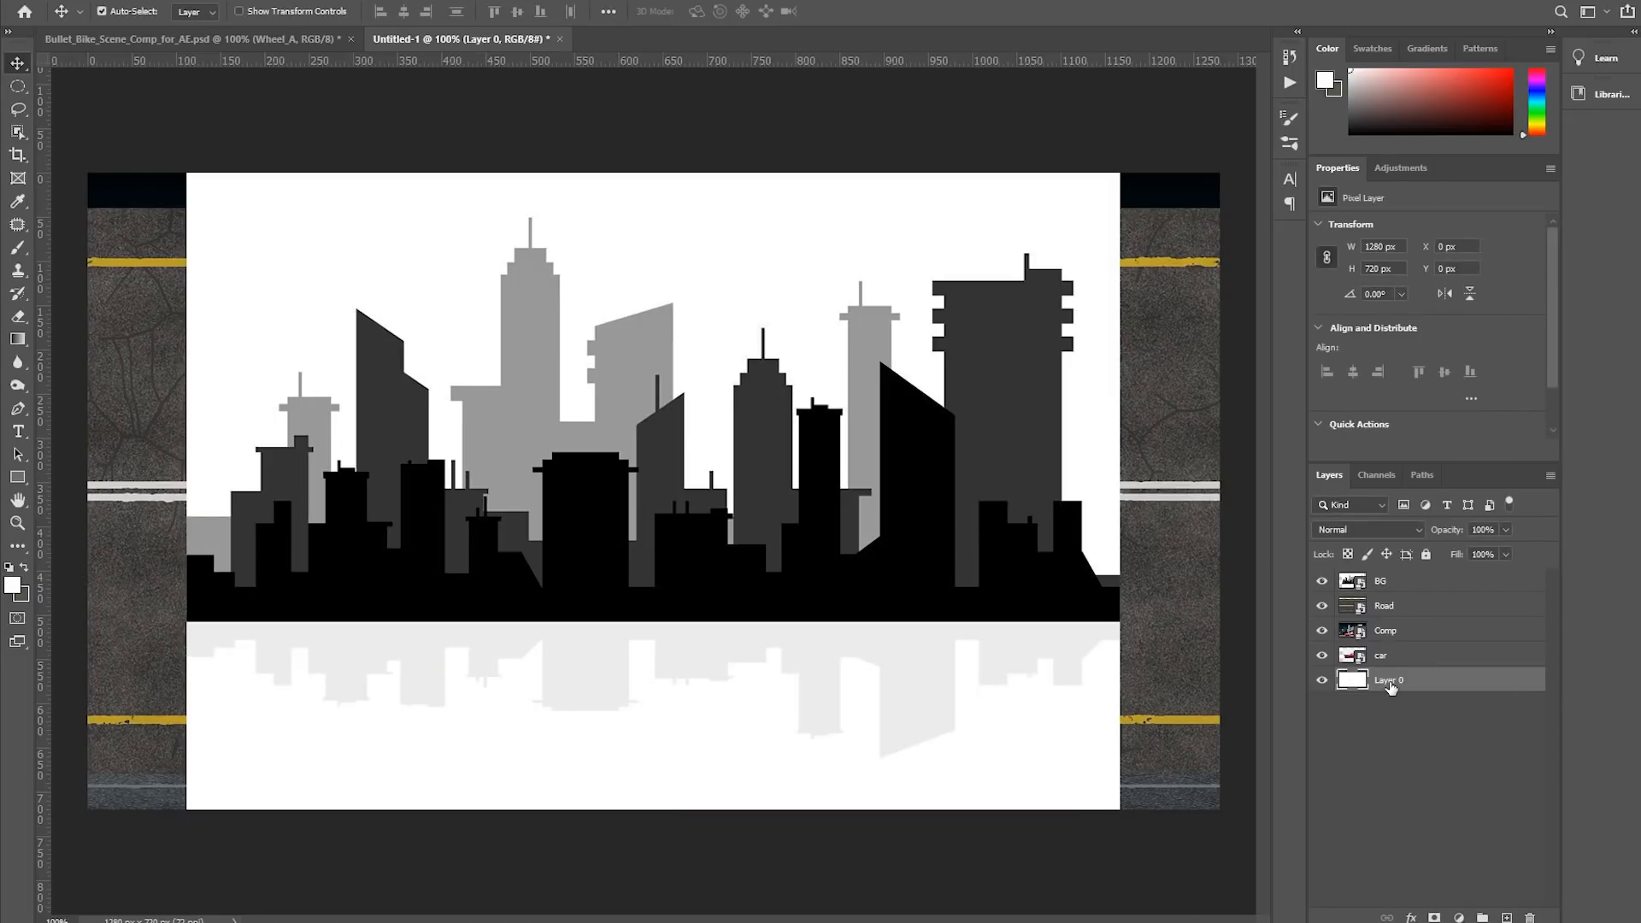
key("Delete")
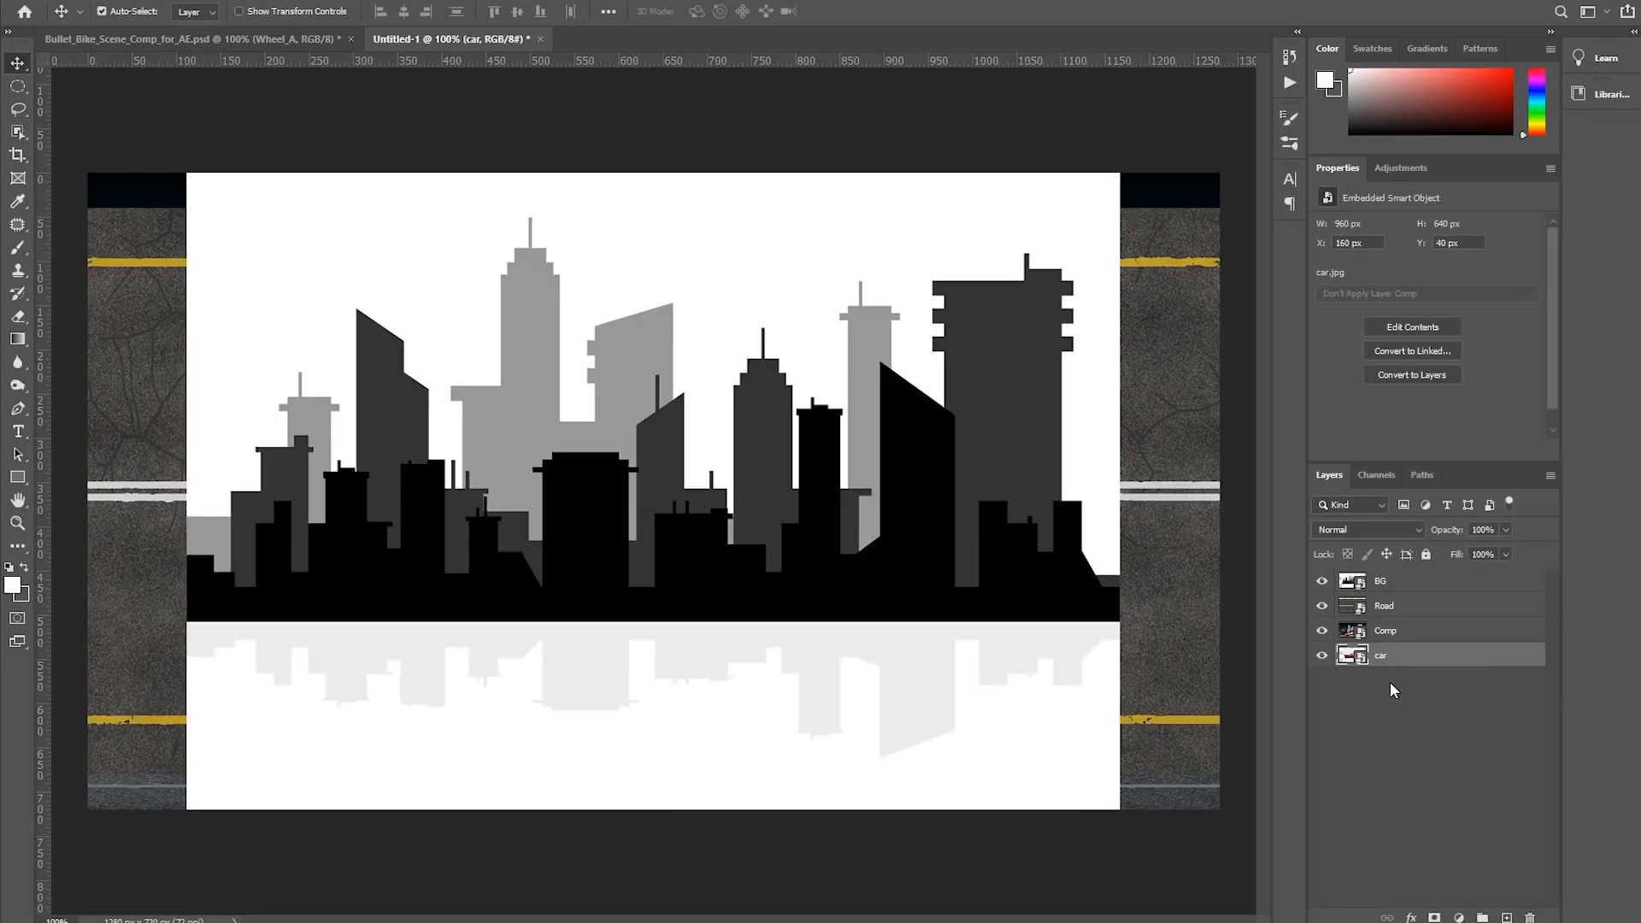
left_click(1368, 731)
left_click_drag(1368, 588, 1371, 680)
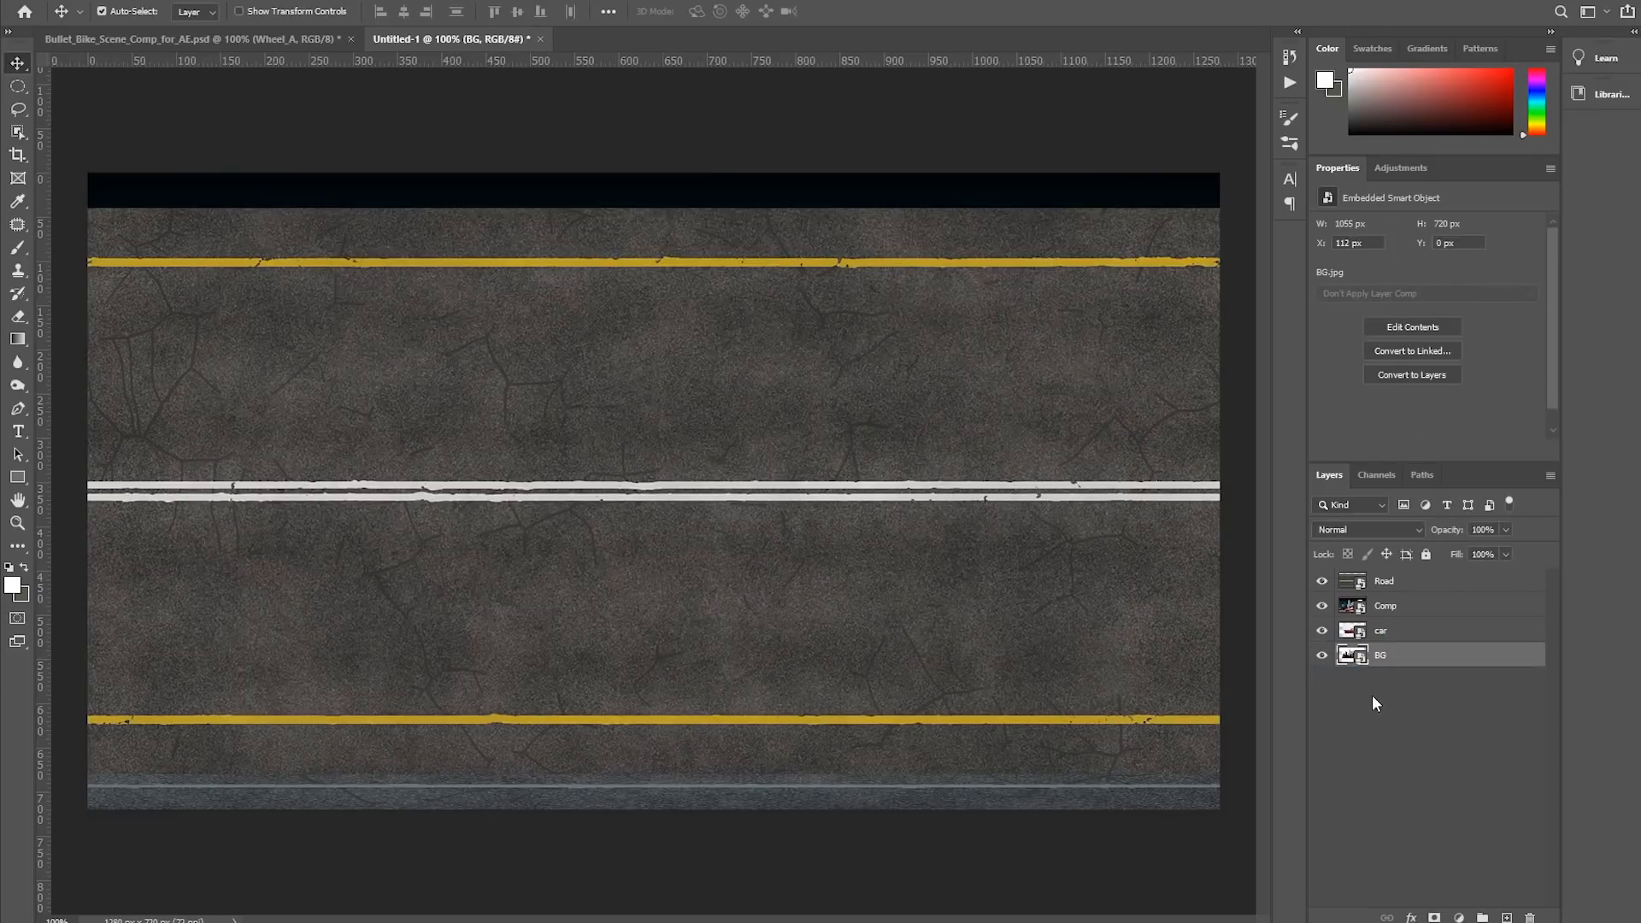
Hide the Road layer and delete the Comp layer
left_click(1322, 581)
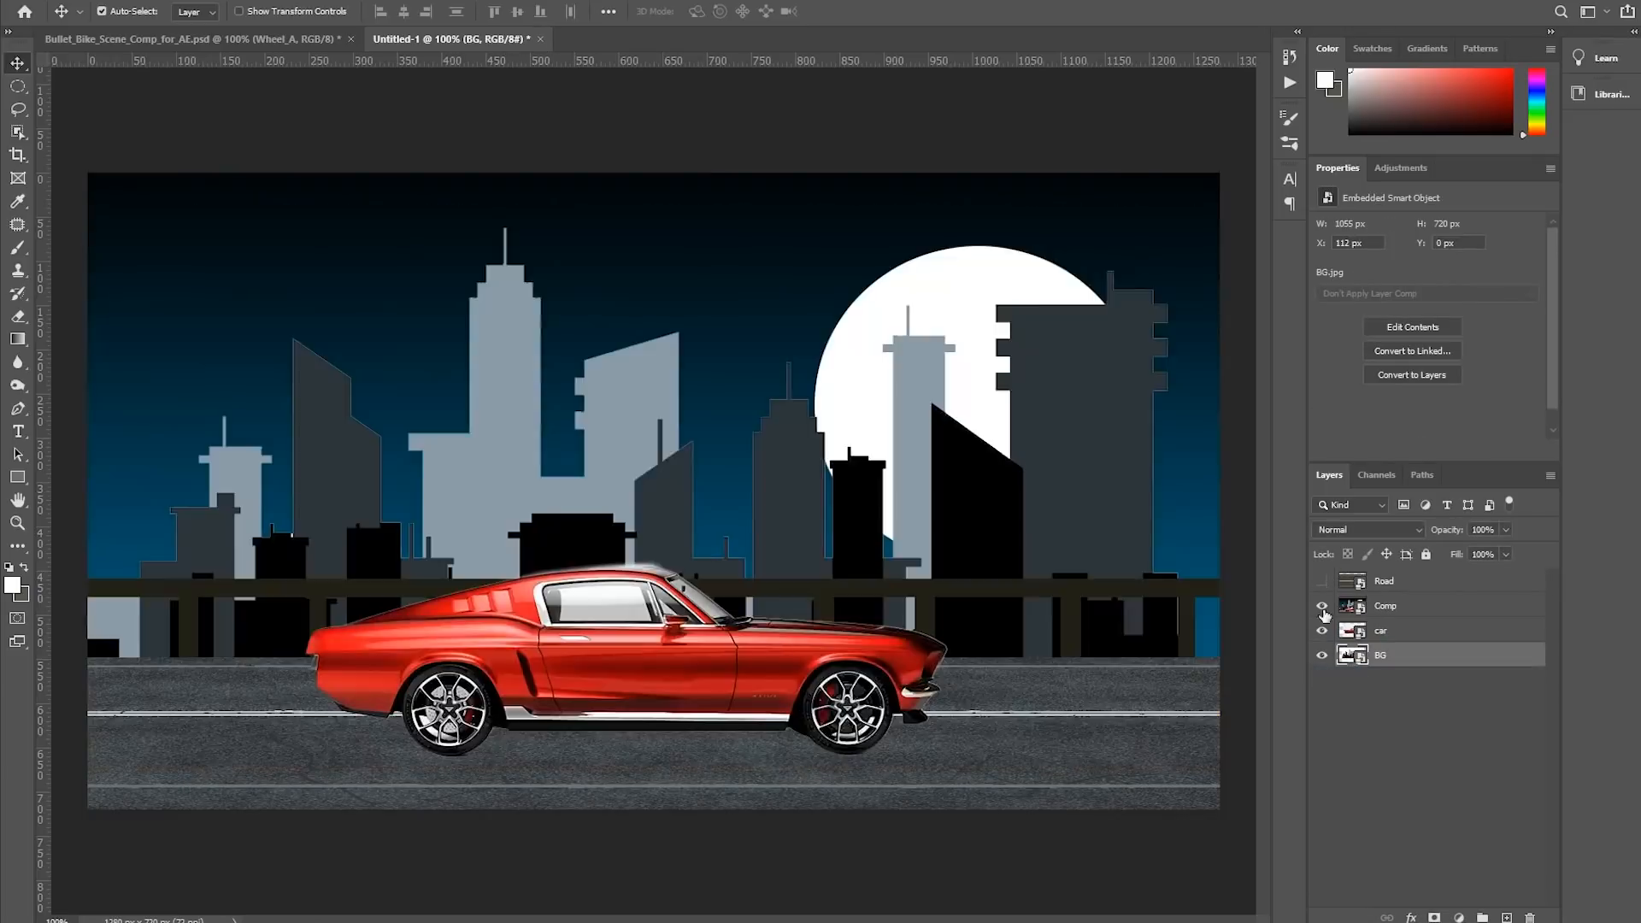
left_click(1370, 615)
key("Delete")
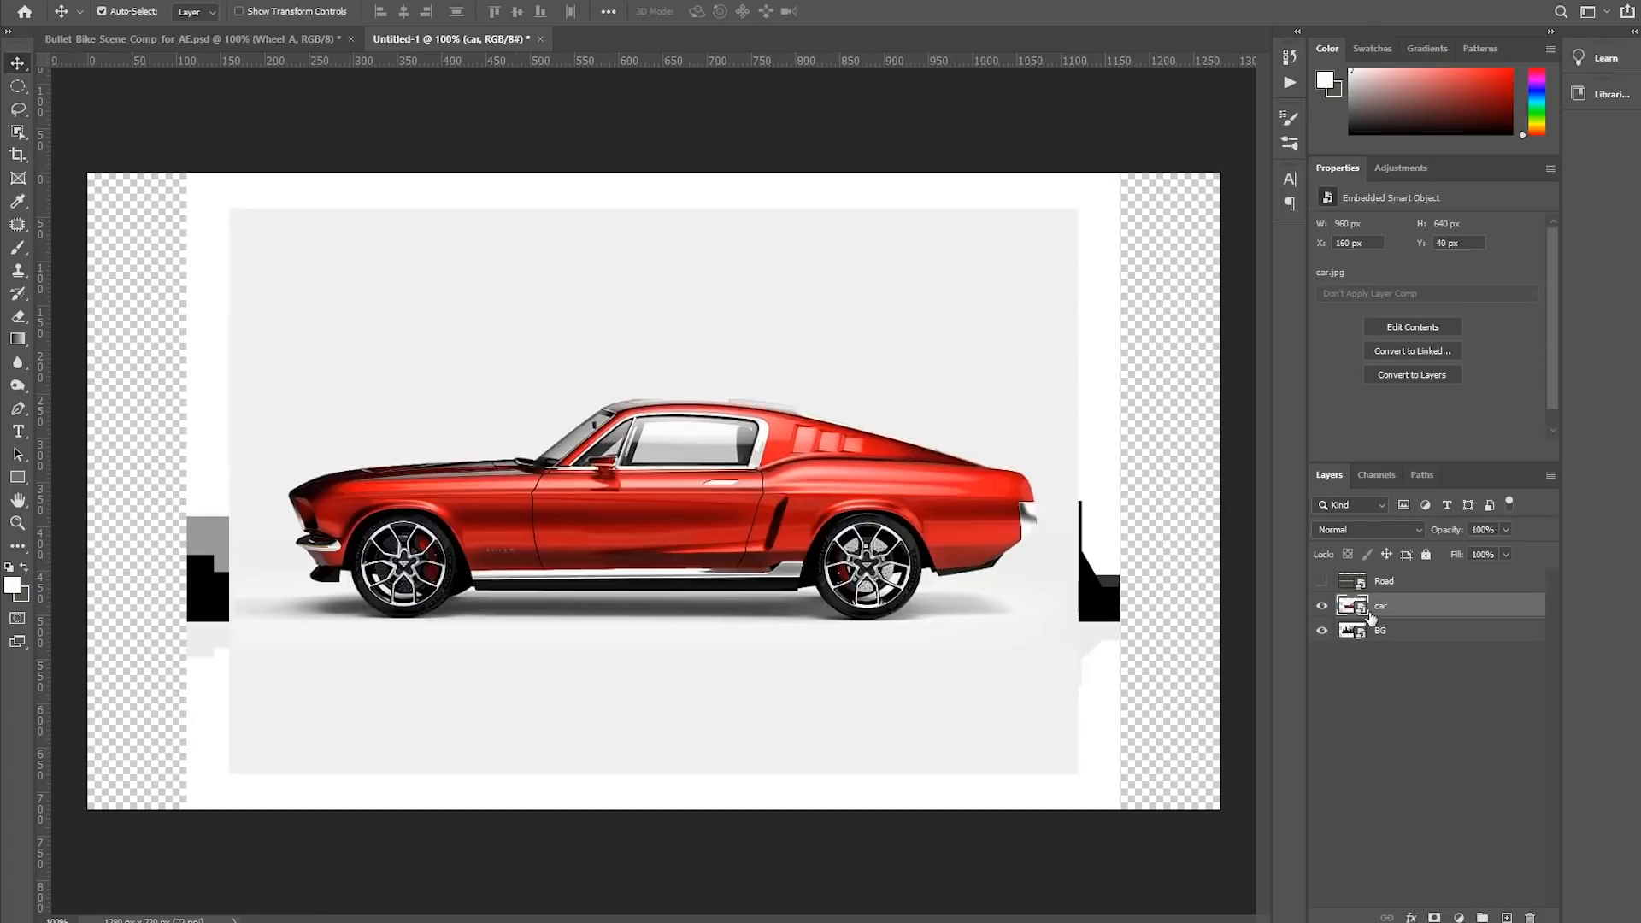
Inspect the remaining images by toggling the visibility of the car and Road layers
left_click(1320, 606)
left_click(1320, 606)
left_click(1321, 606)
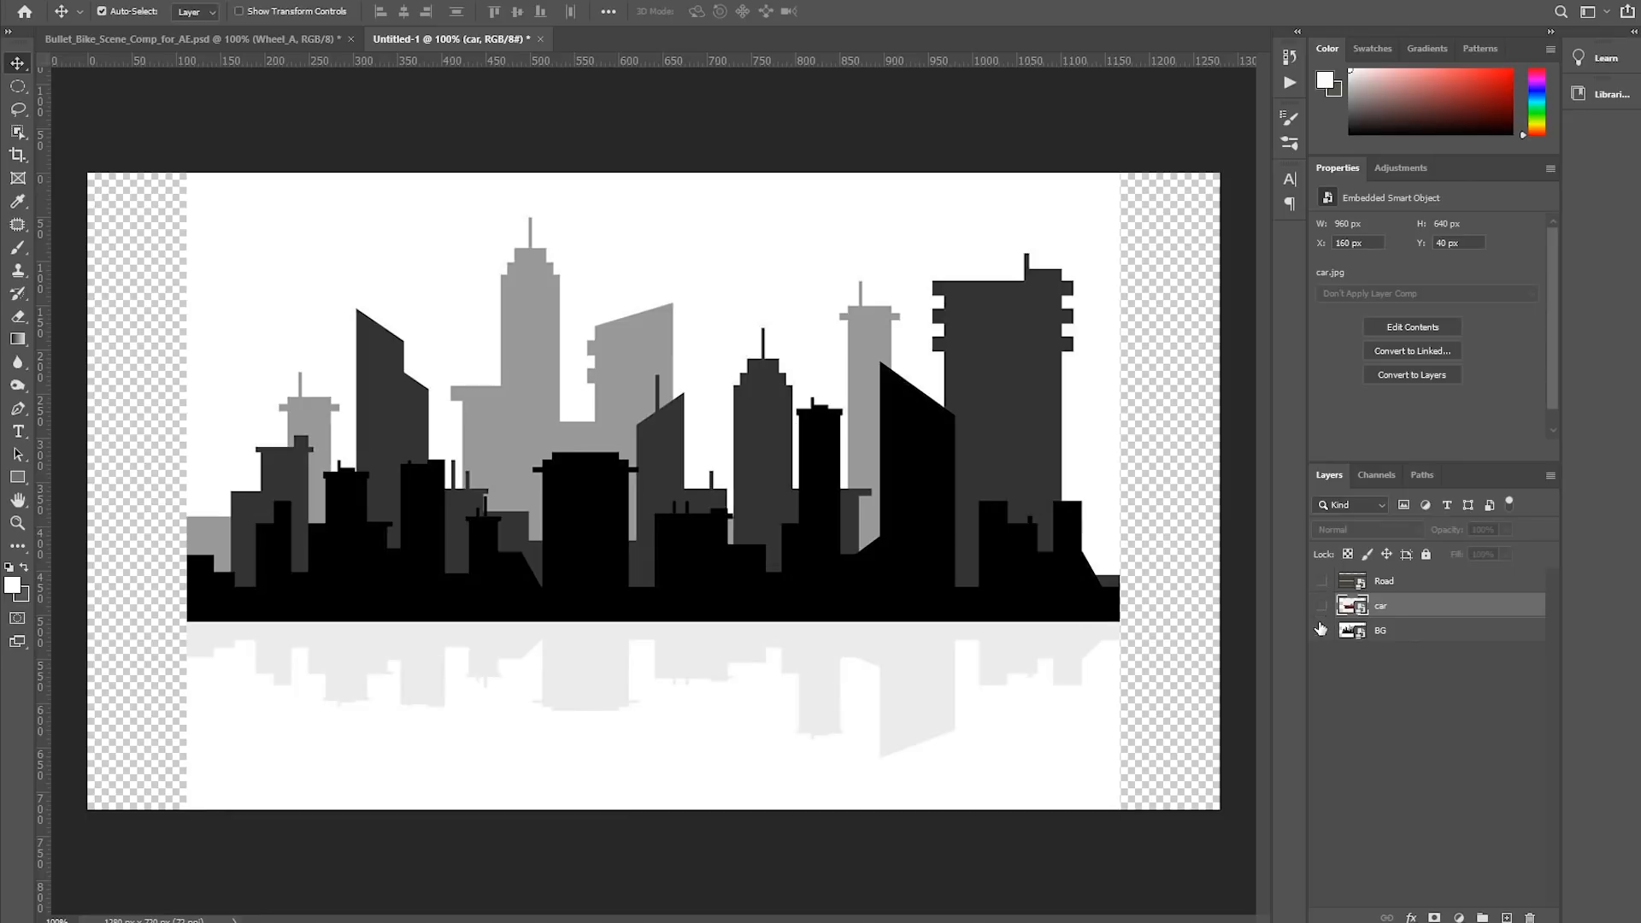
left_click(1321, 606)
left_click(1323, 582)
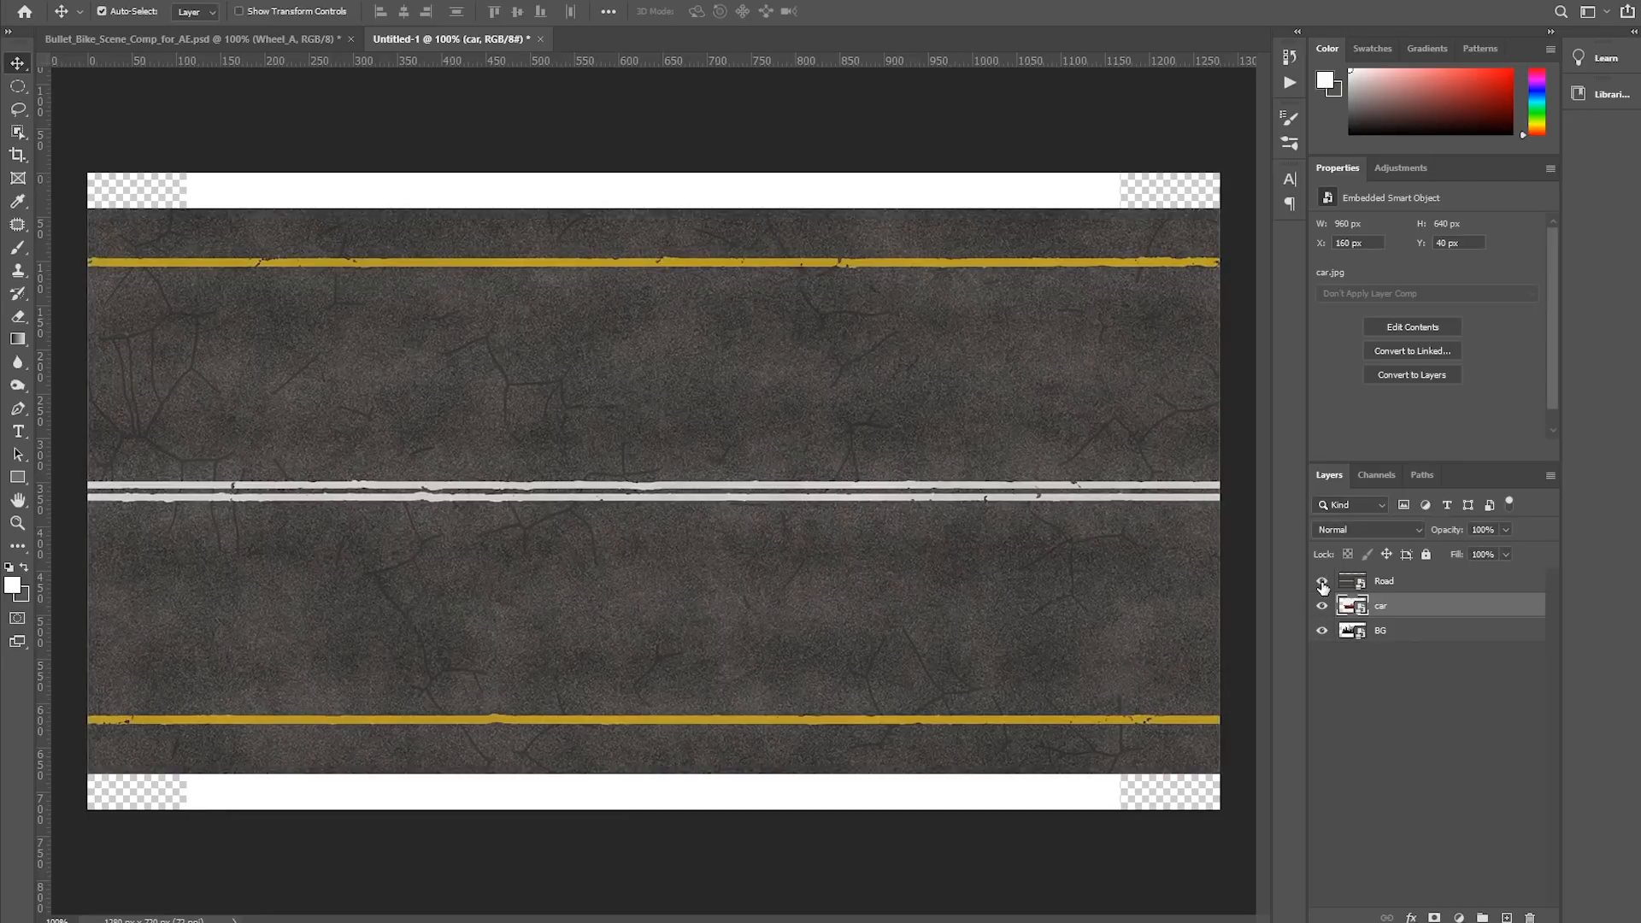
left_click(1322, 583)
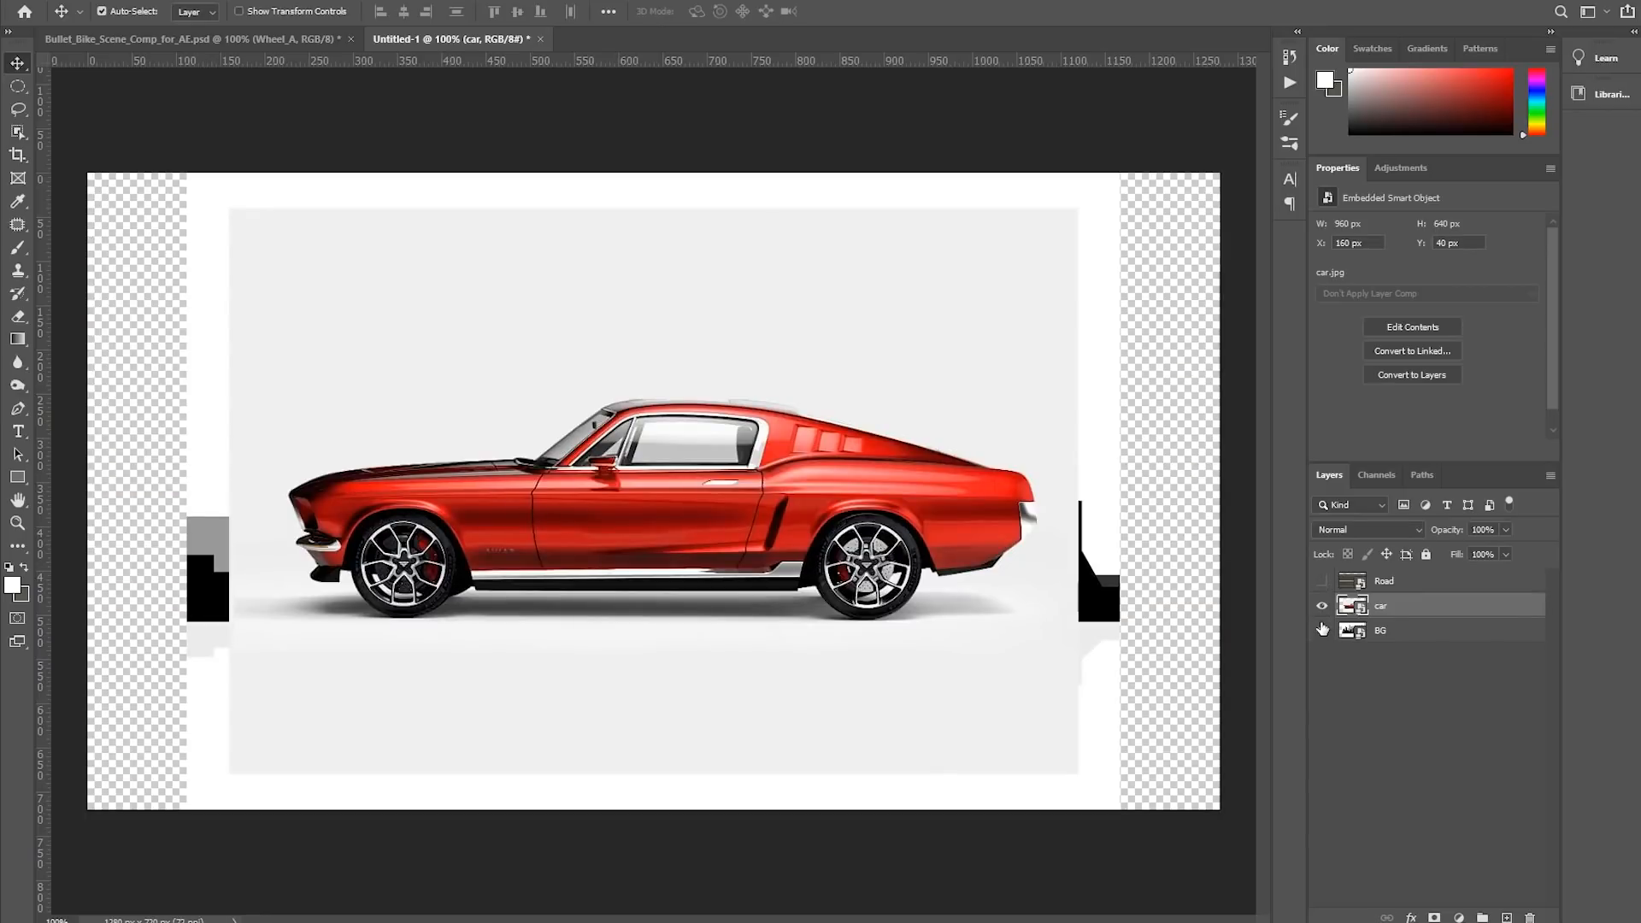
Show only the BG layer, enlarge the skyline to about 81% so it spans the canvas width, and shift it down 29 px
left_click(1322, 633, "alt")
left_click(1359, 637)
key("ctrl+t")
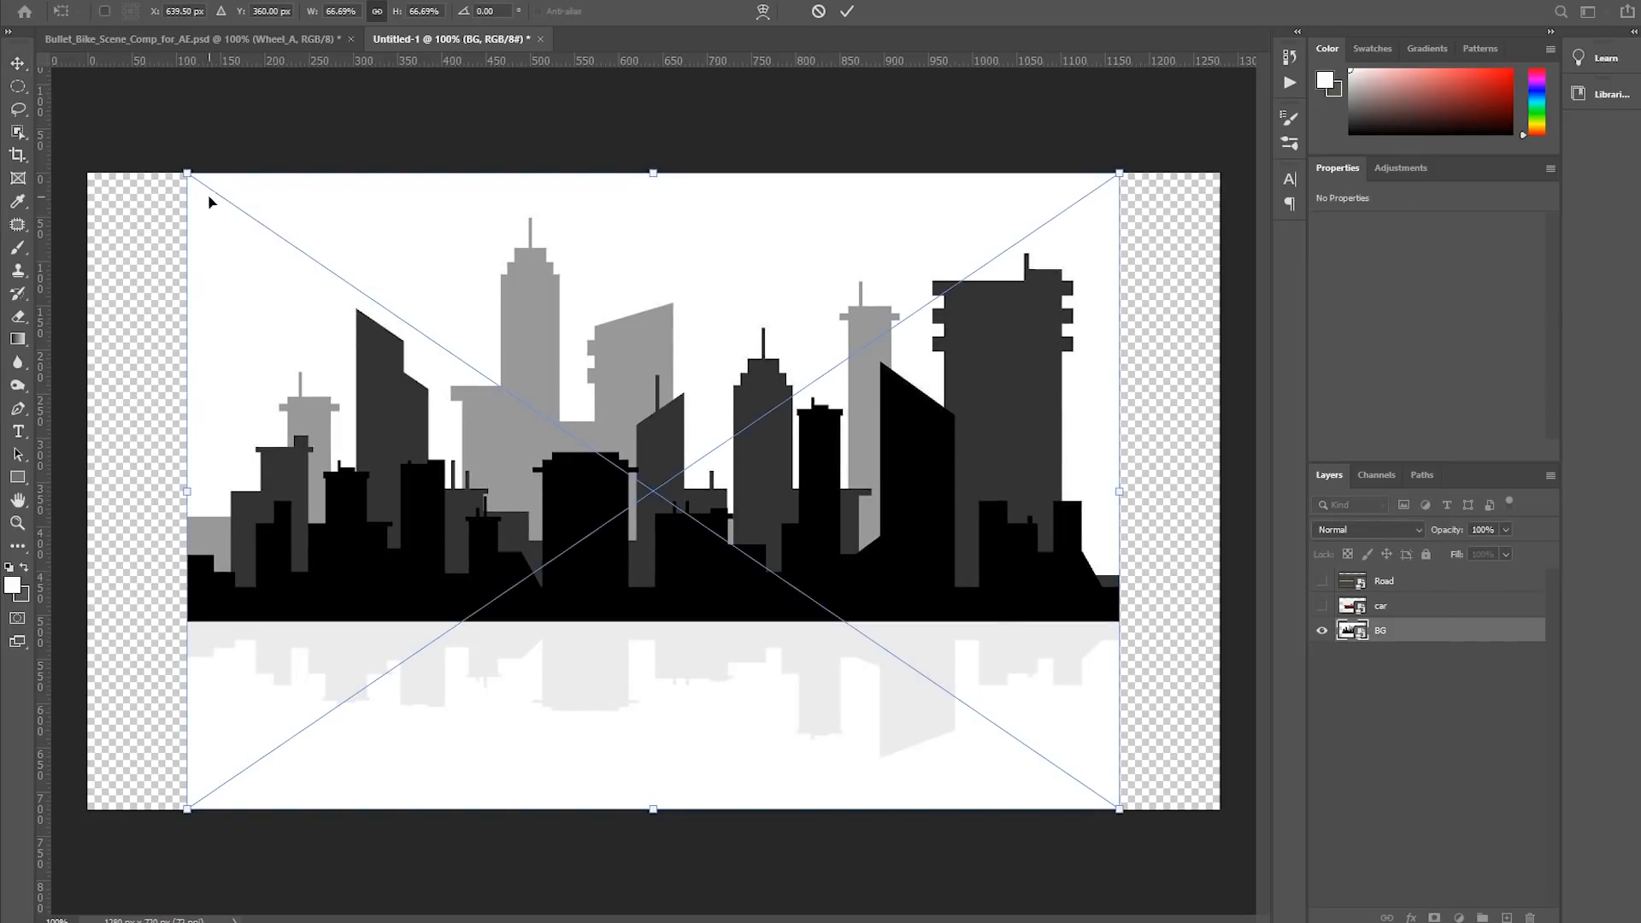
left_click_drag(180, 170, 69, 122)
key("ctrl+z")
left_click_drag(1122, 168, 1206, 77)
left_click_drag(1086, 483, 1086, 508)
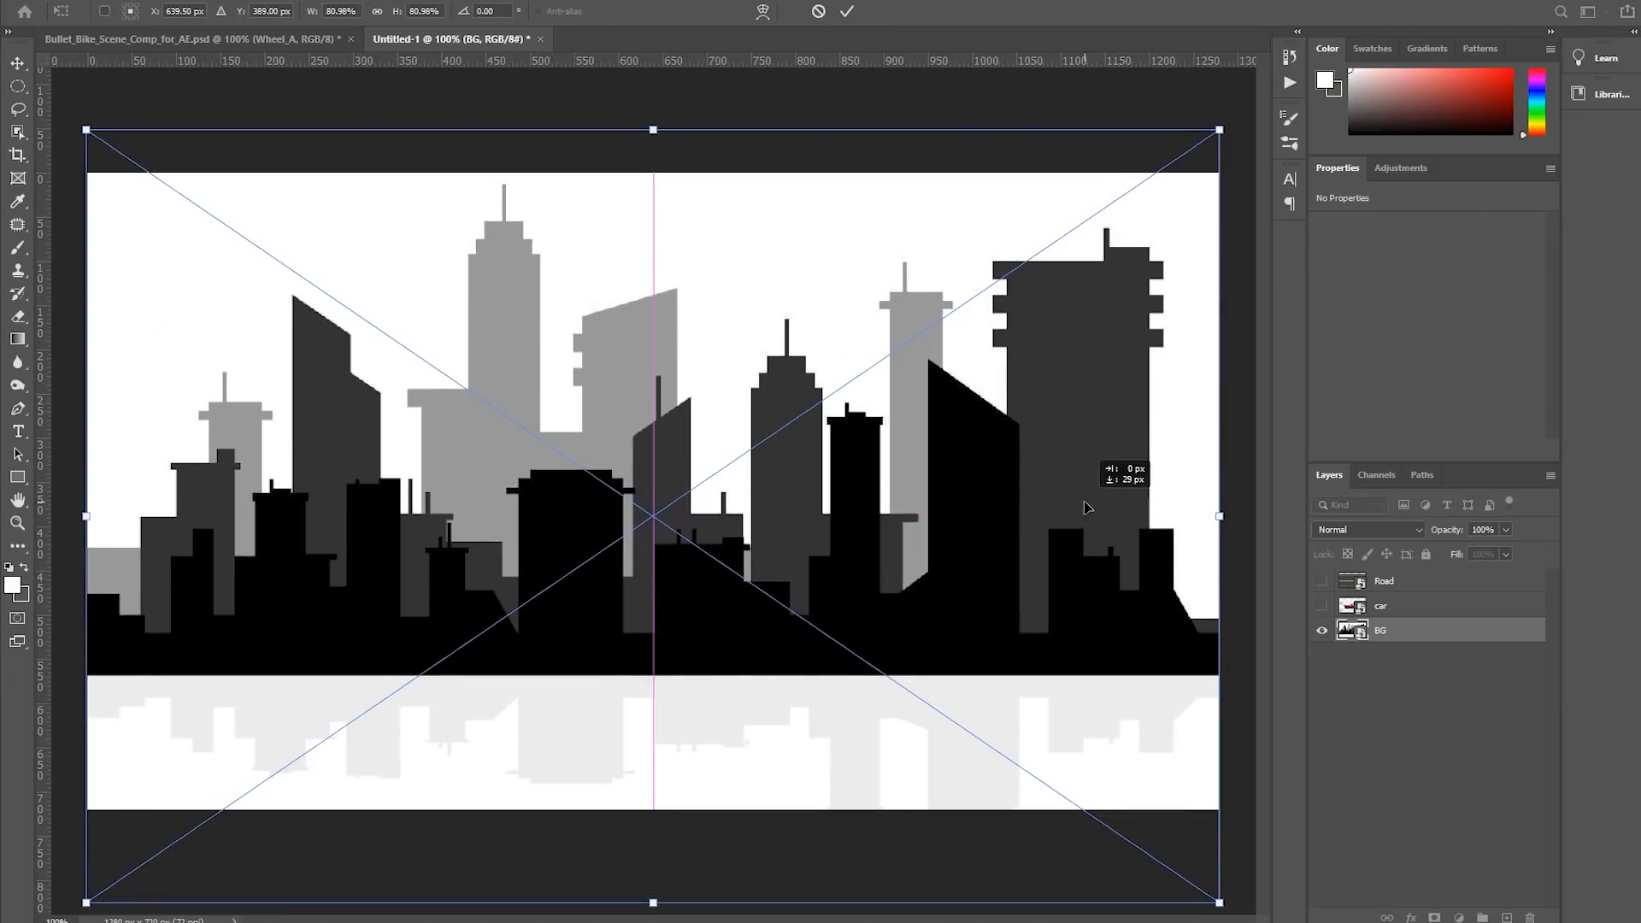
key("Return")
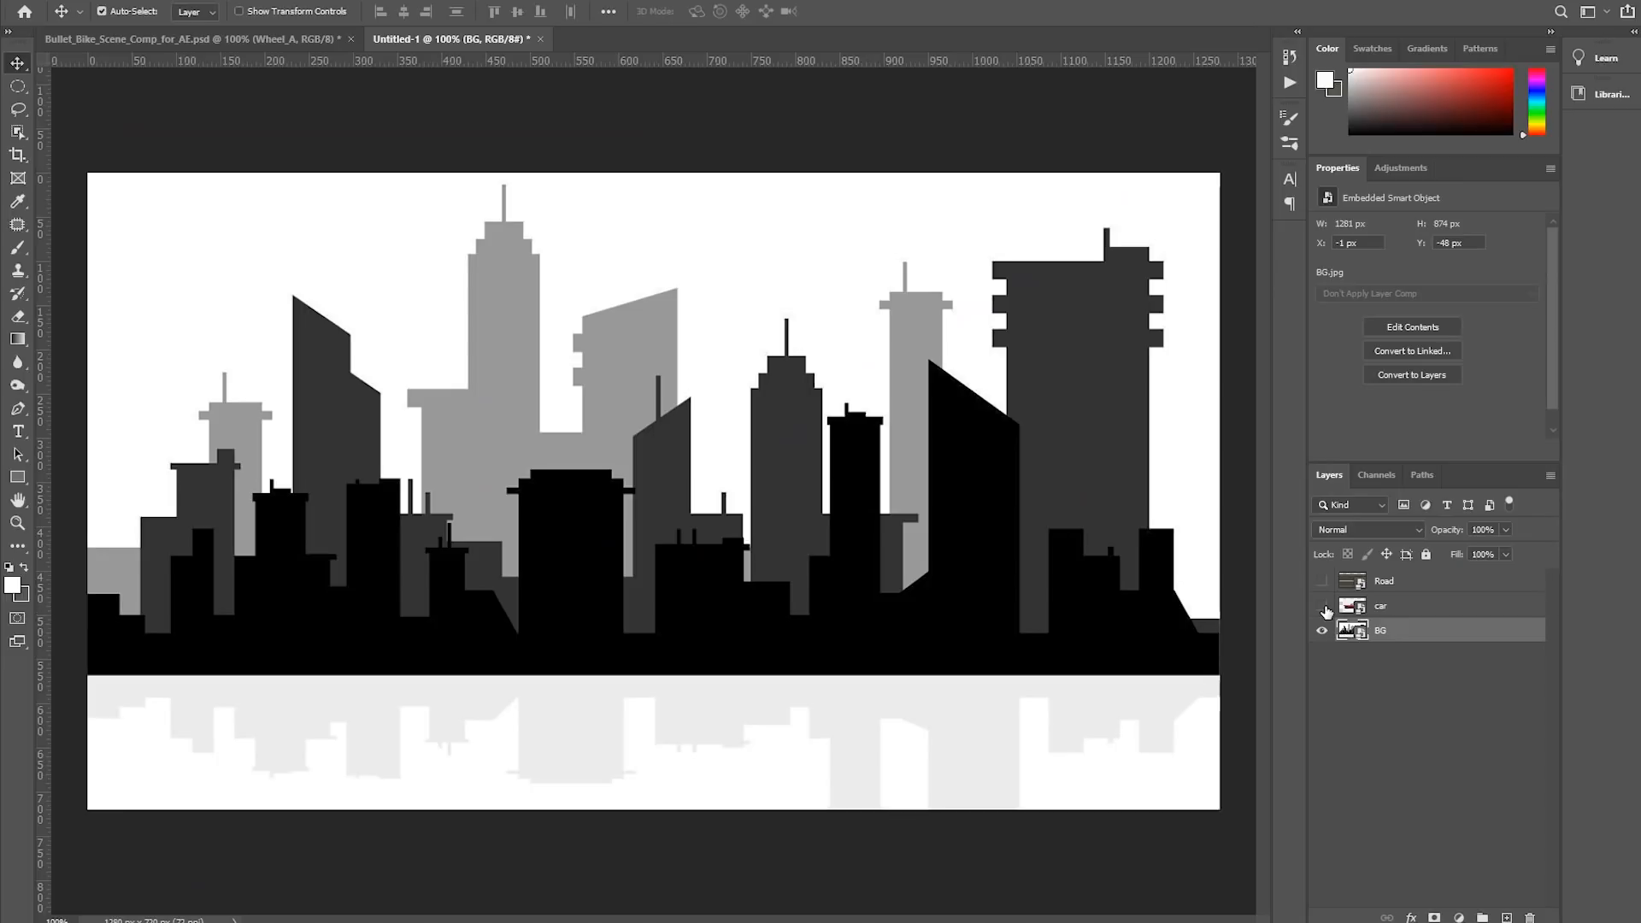
Make the car layer visible and select it
left_click(1322, 606)
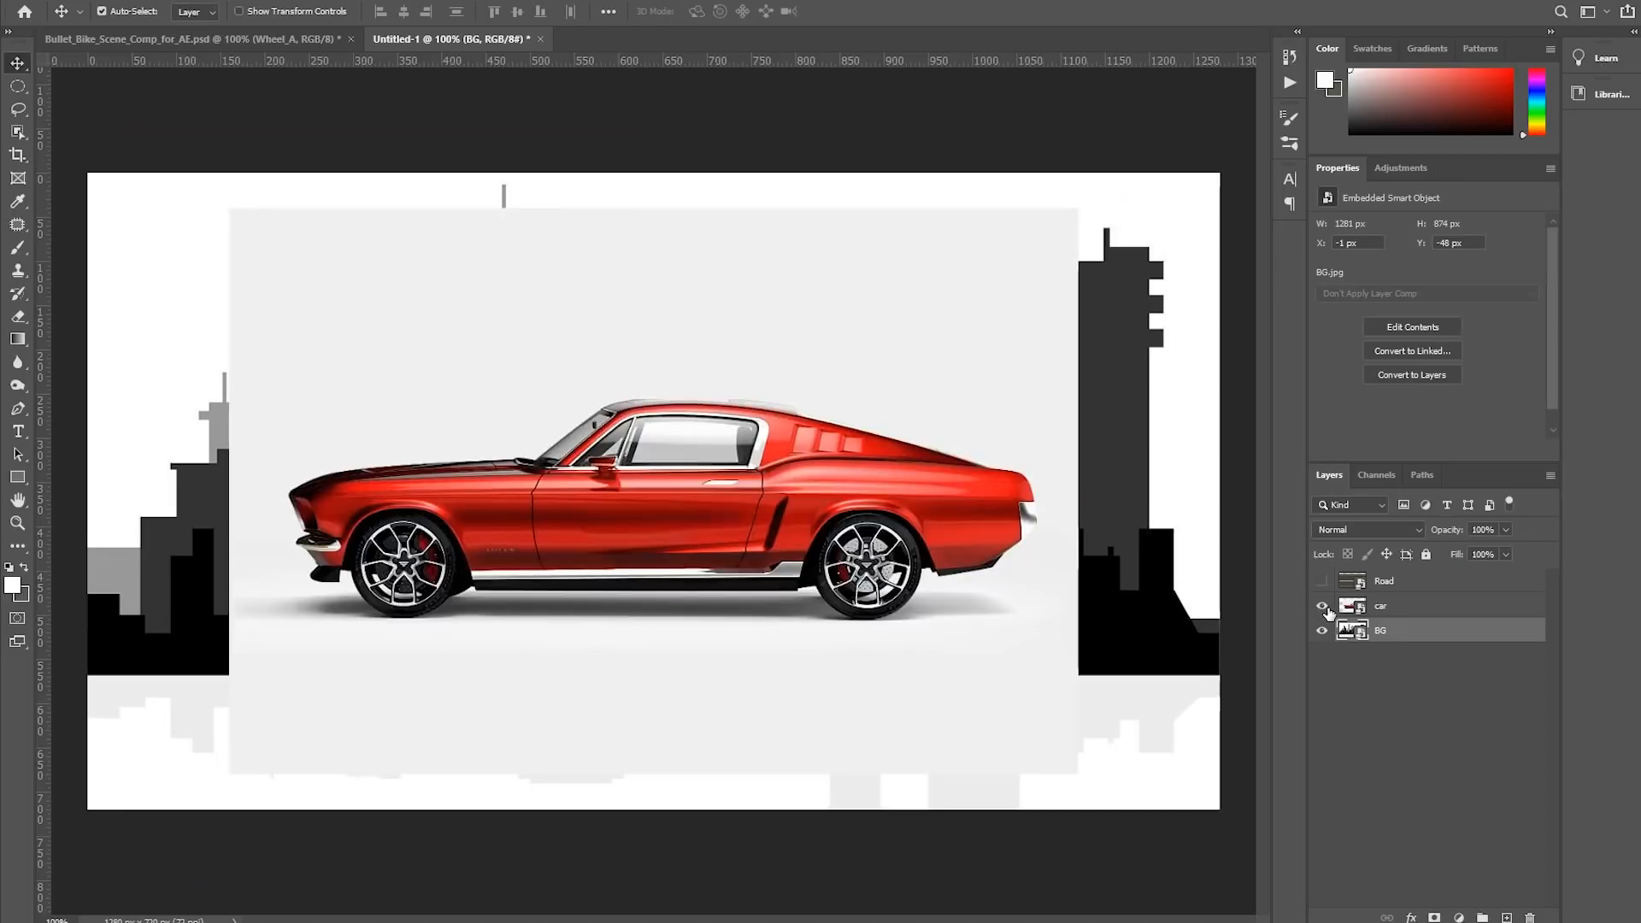
left_click(1370, 611)
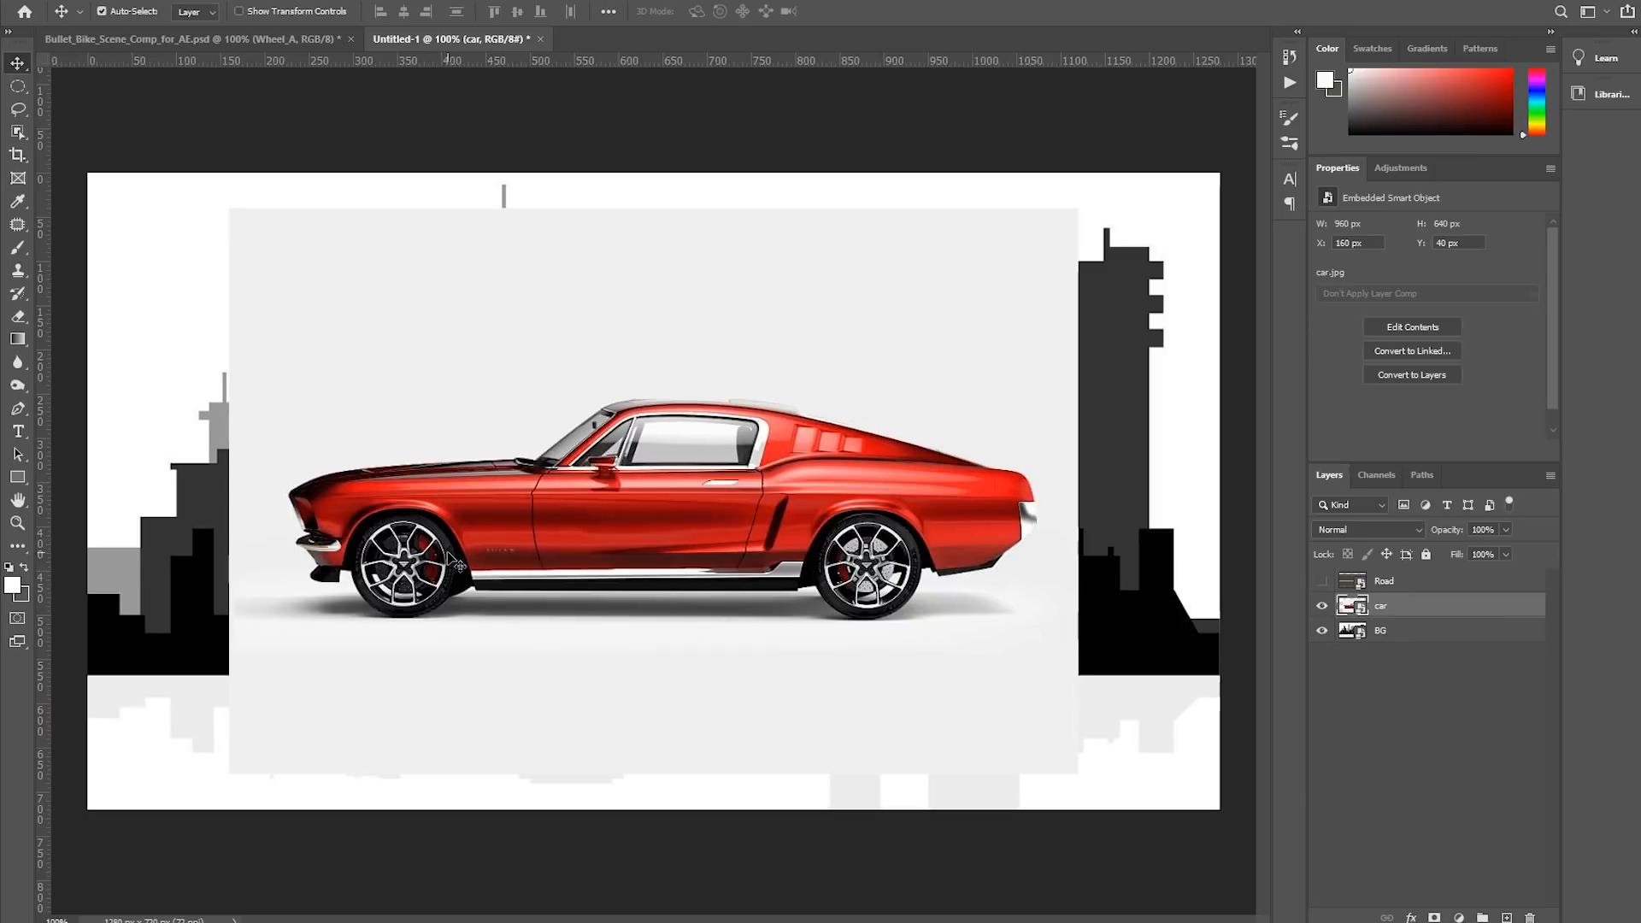
key("ctrl+plus")
key("ctrl+plus")
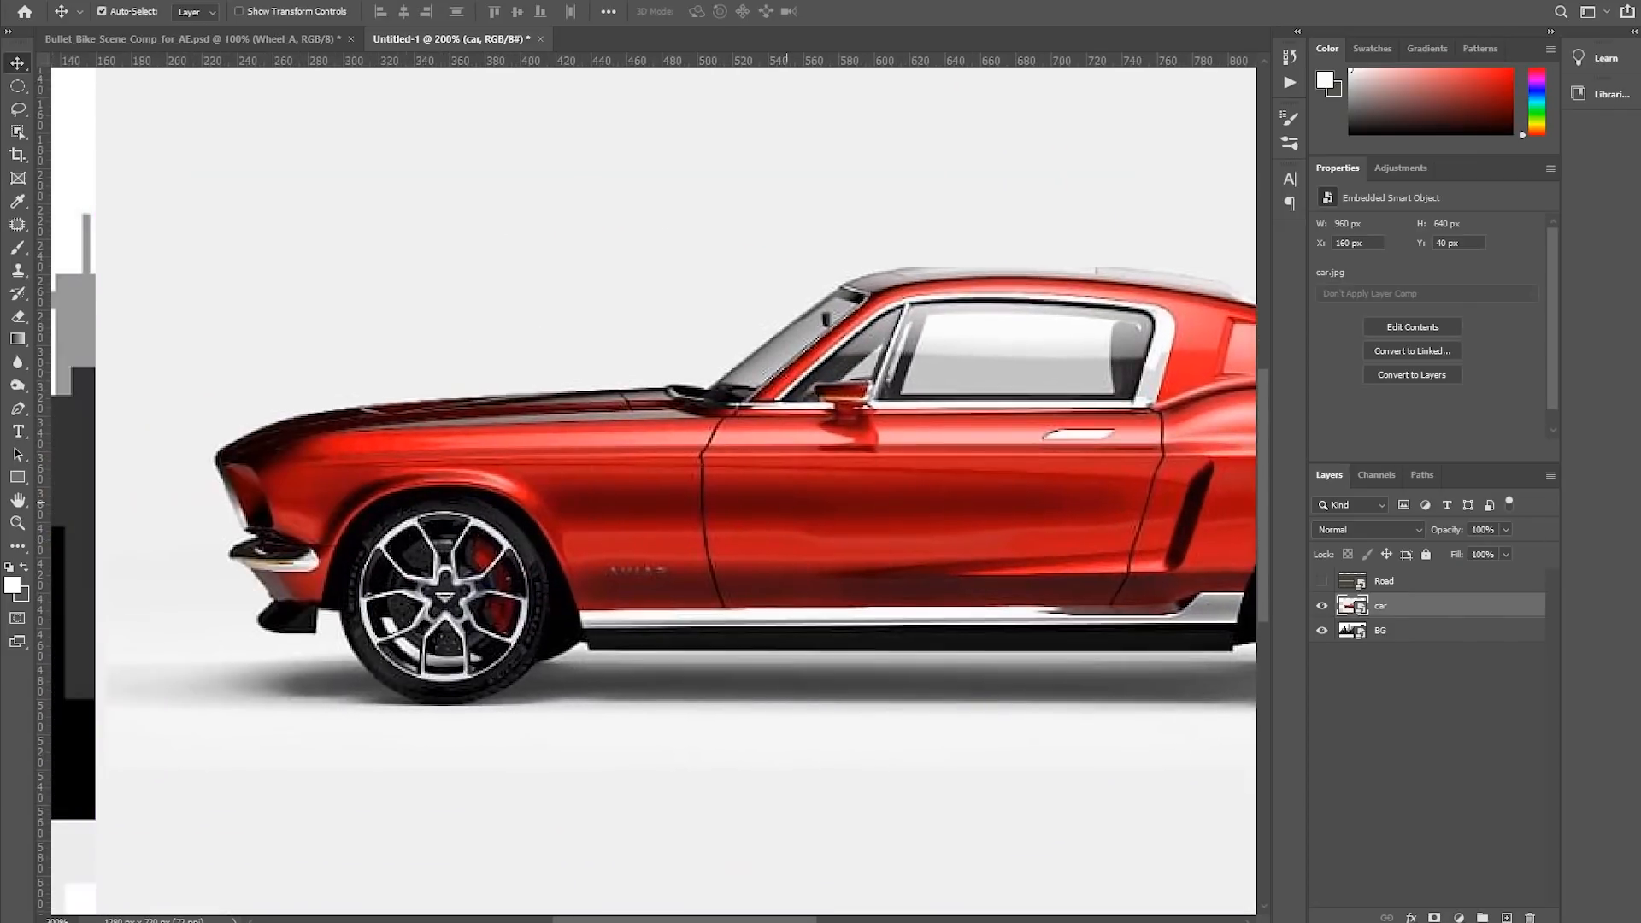
left_click(18, 408)
left_click(226, 444)
left_click_drag(401, 404, 420, 404)
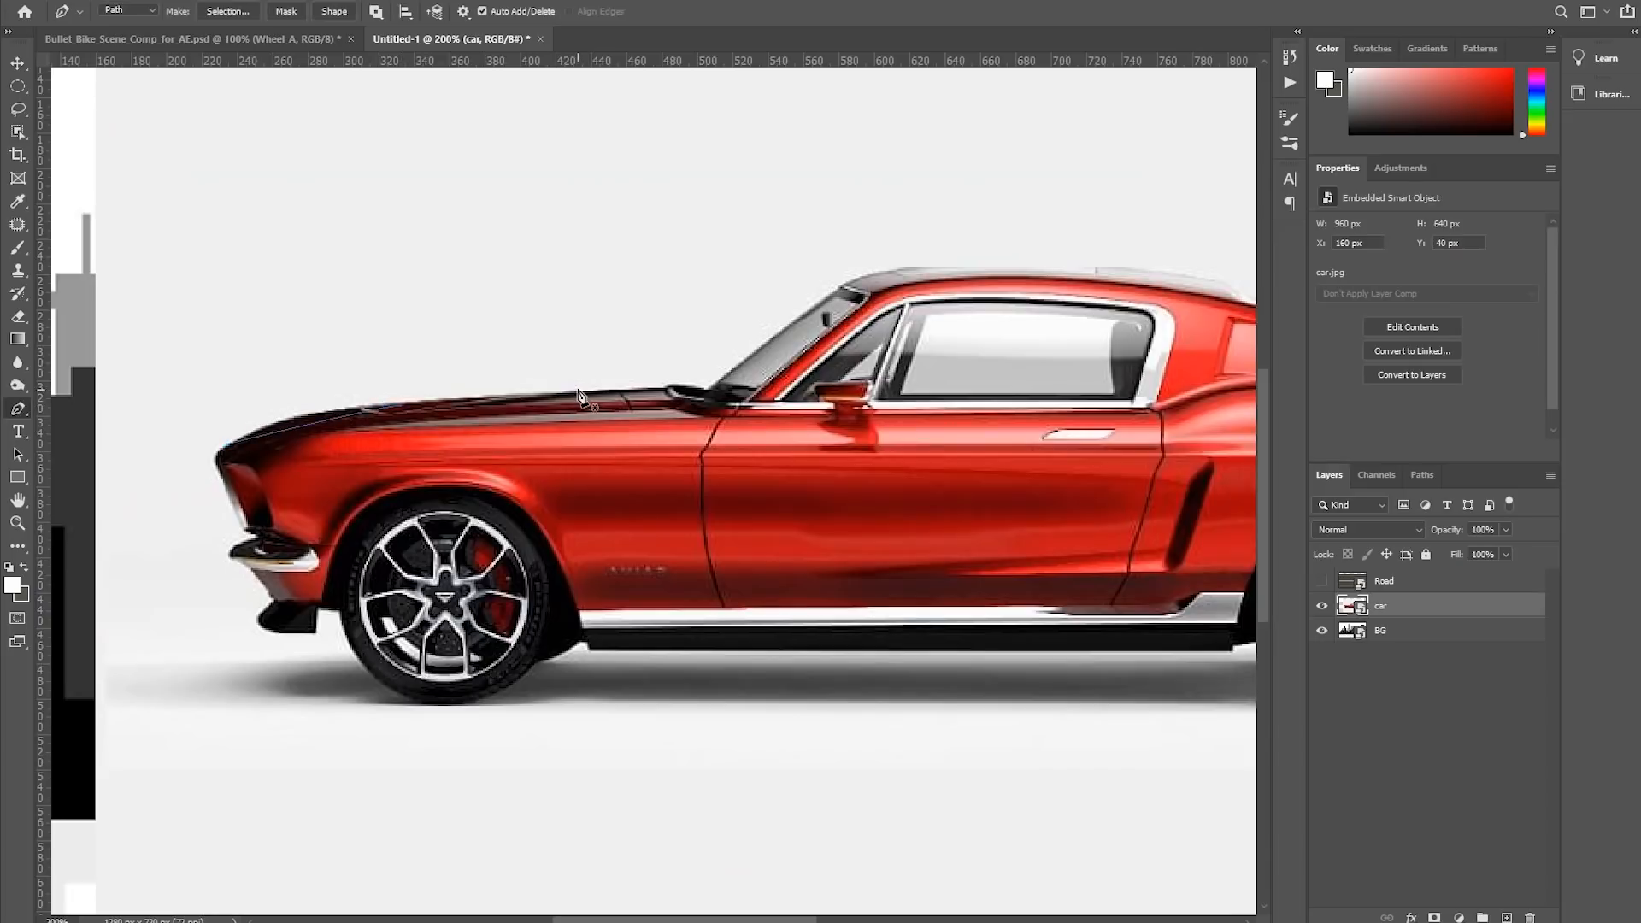
key("ctrl+z")
key("ctrl+z")
key("ctrl+minus")
key("v")
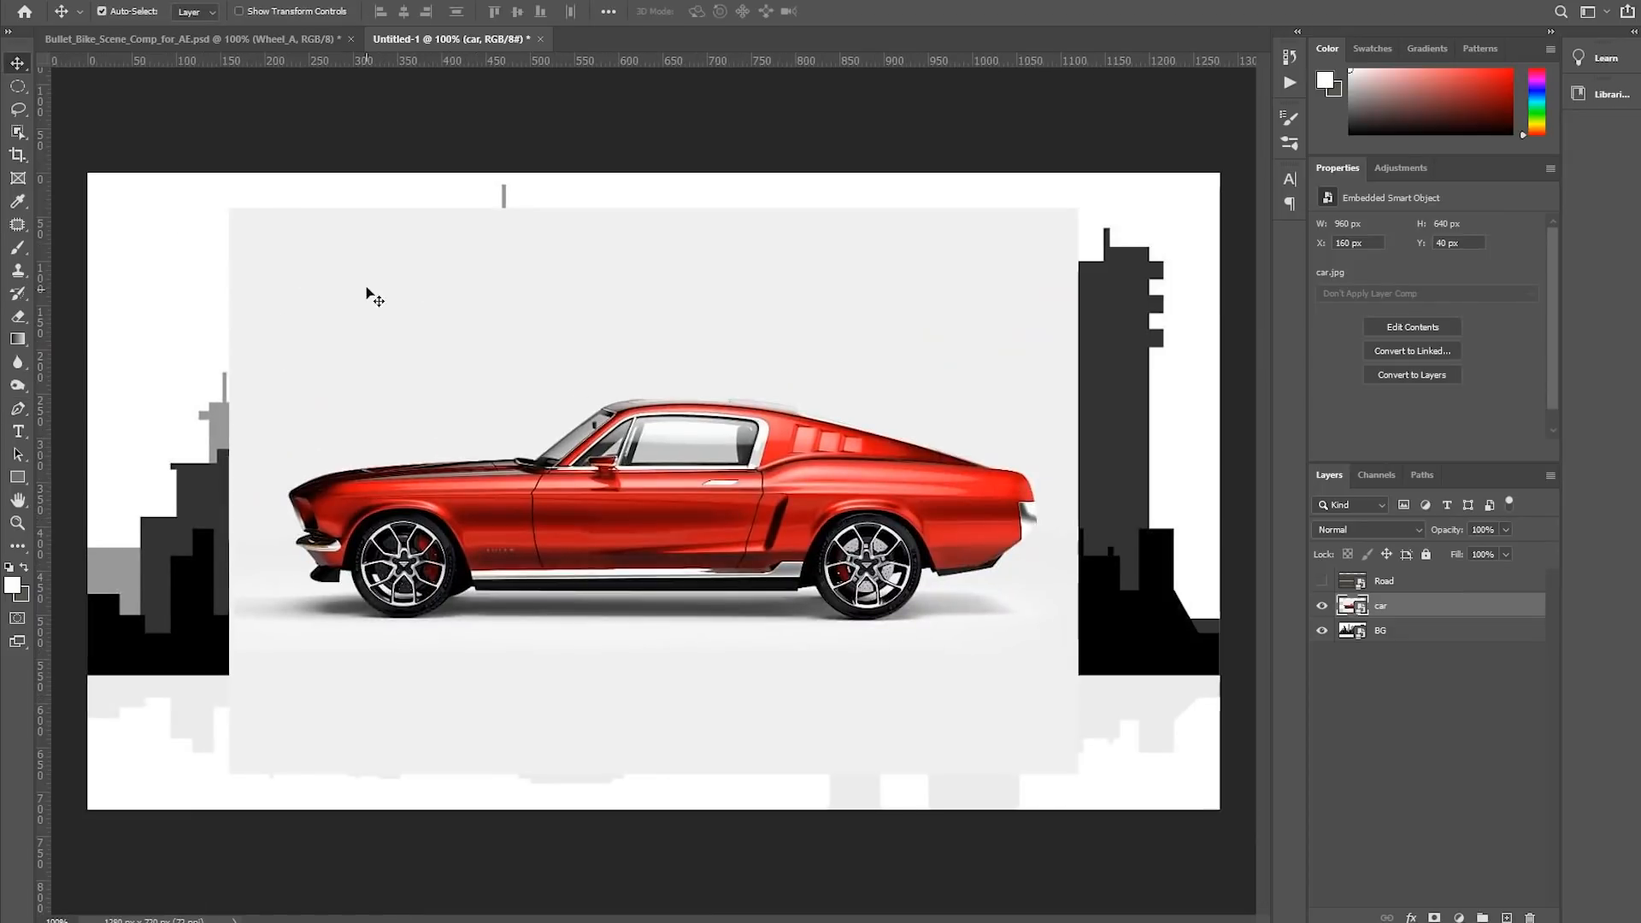
Cut the car out of its backdrop by selecting the subject automatically and adding a layer mask from the selection
left_click(19, 134)
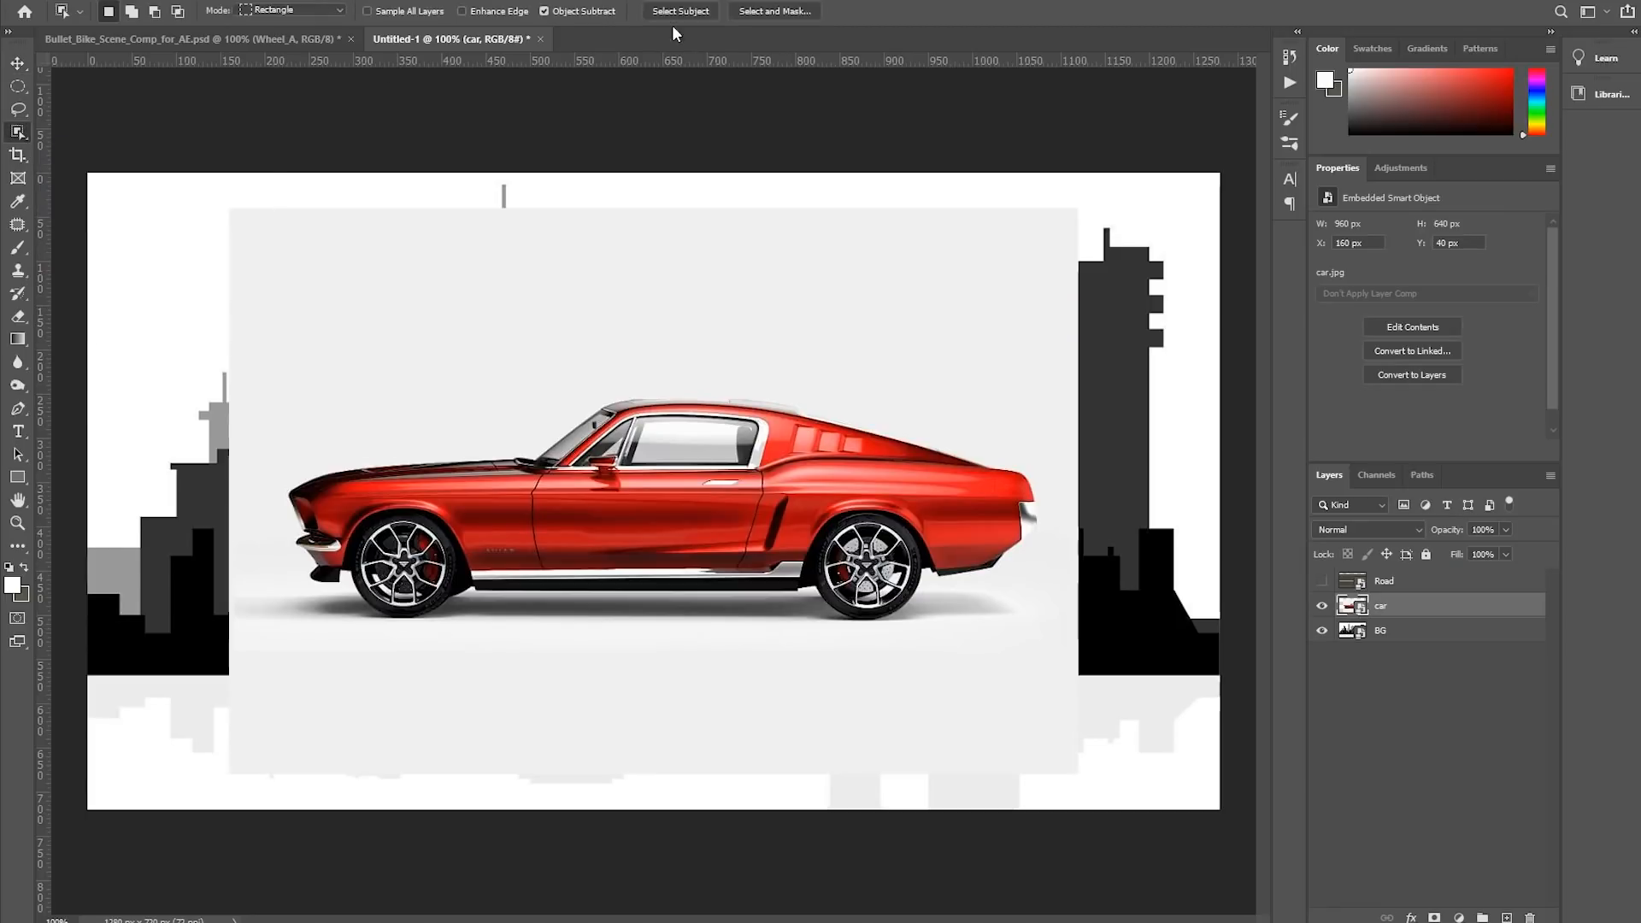
left_click(667, 17)
key("ctrl+plus")
key("ctrl+plus")
left_click_drag(908, 504, 786, 647)
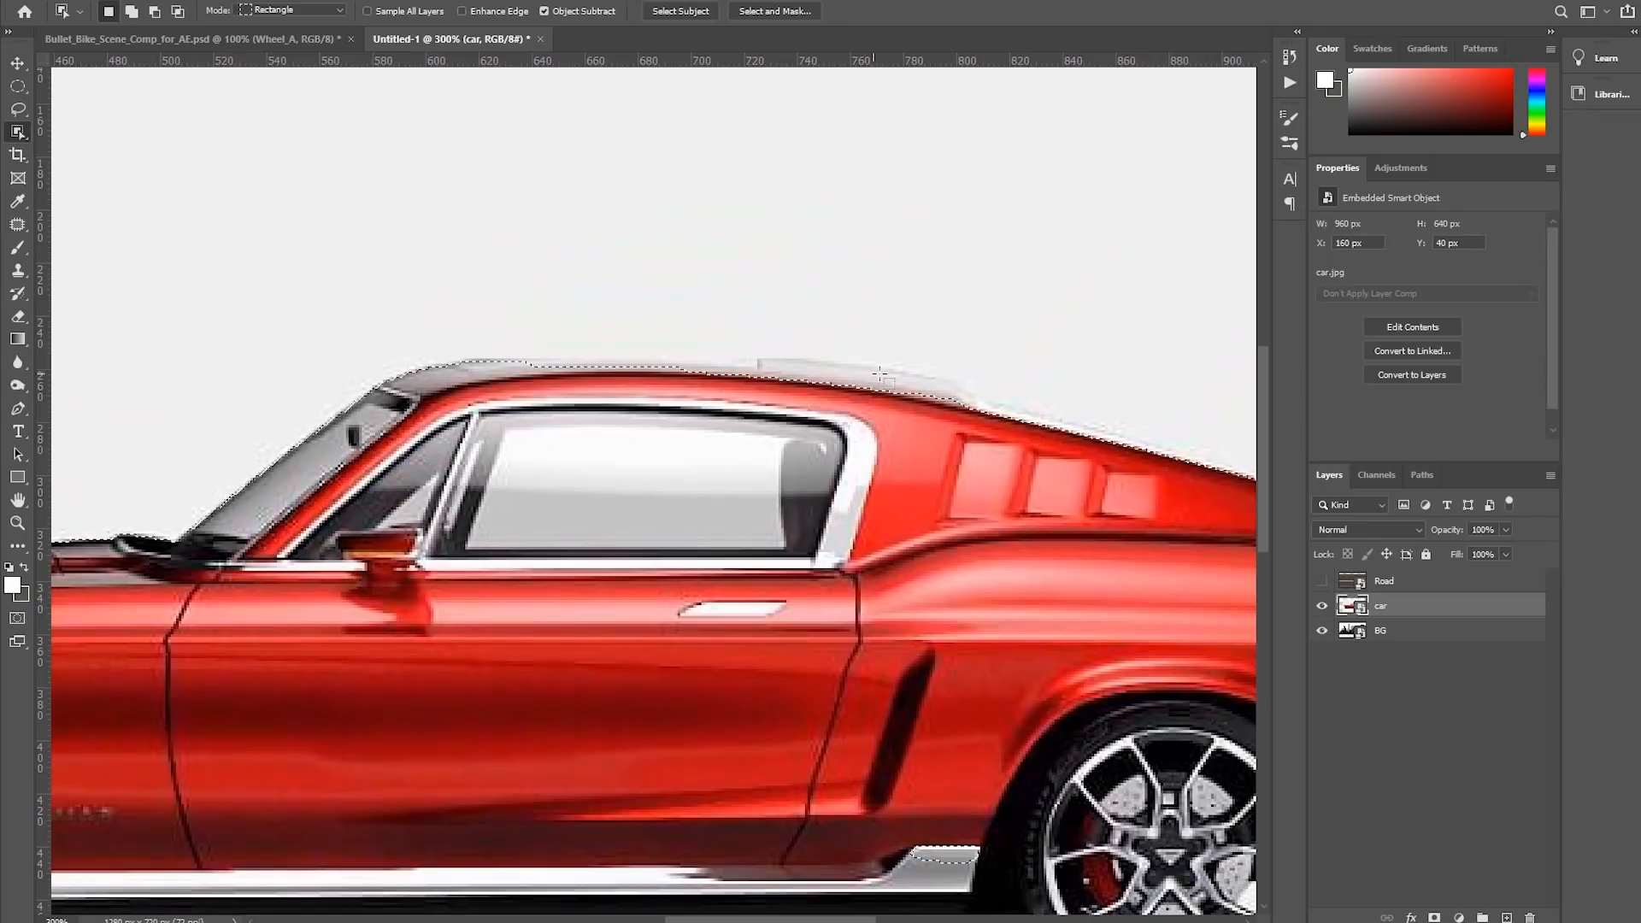
key("ctrl+minus")
key("ctrl+minus")
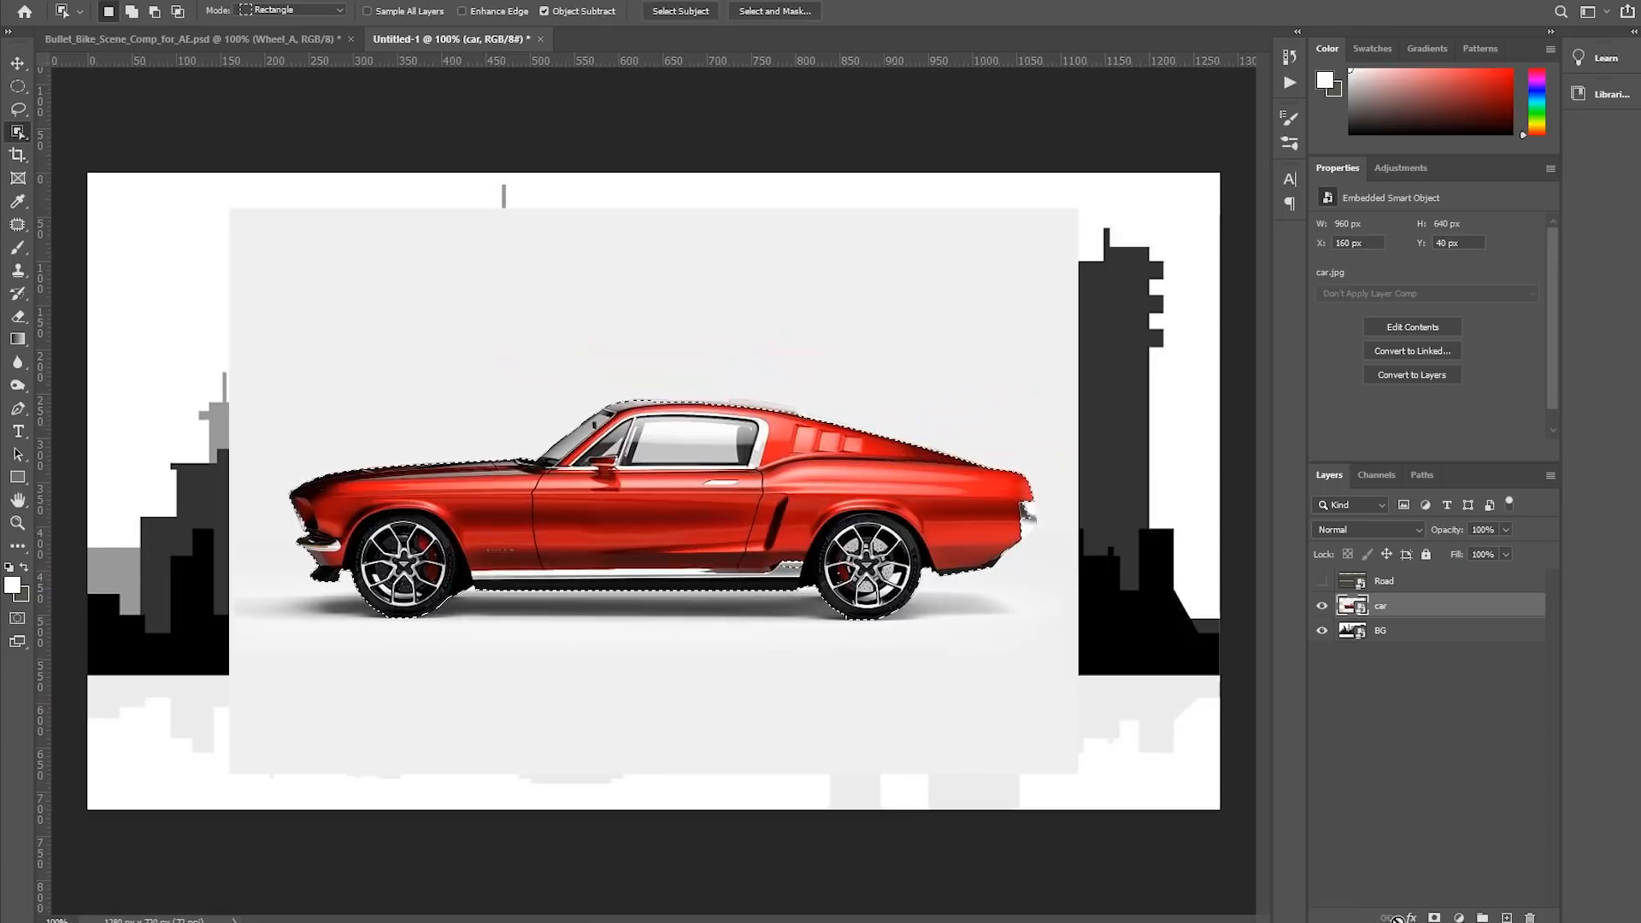
left_click(1435, 917)
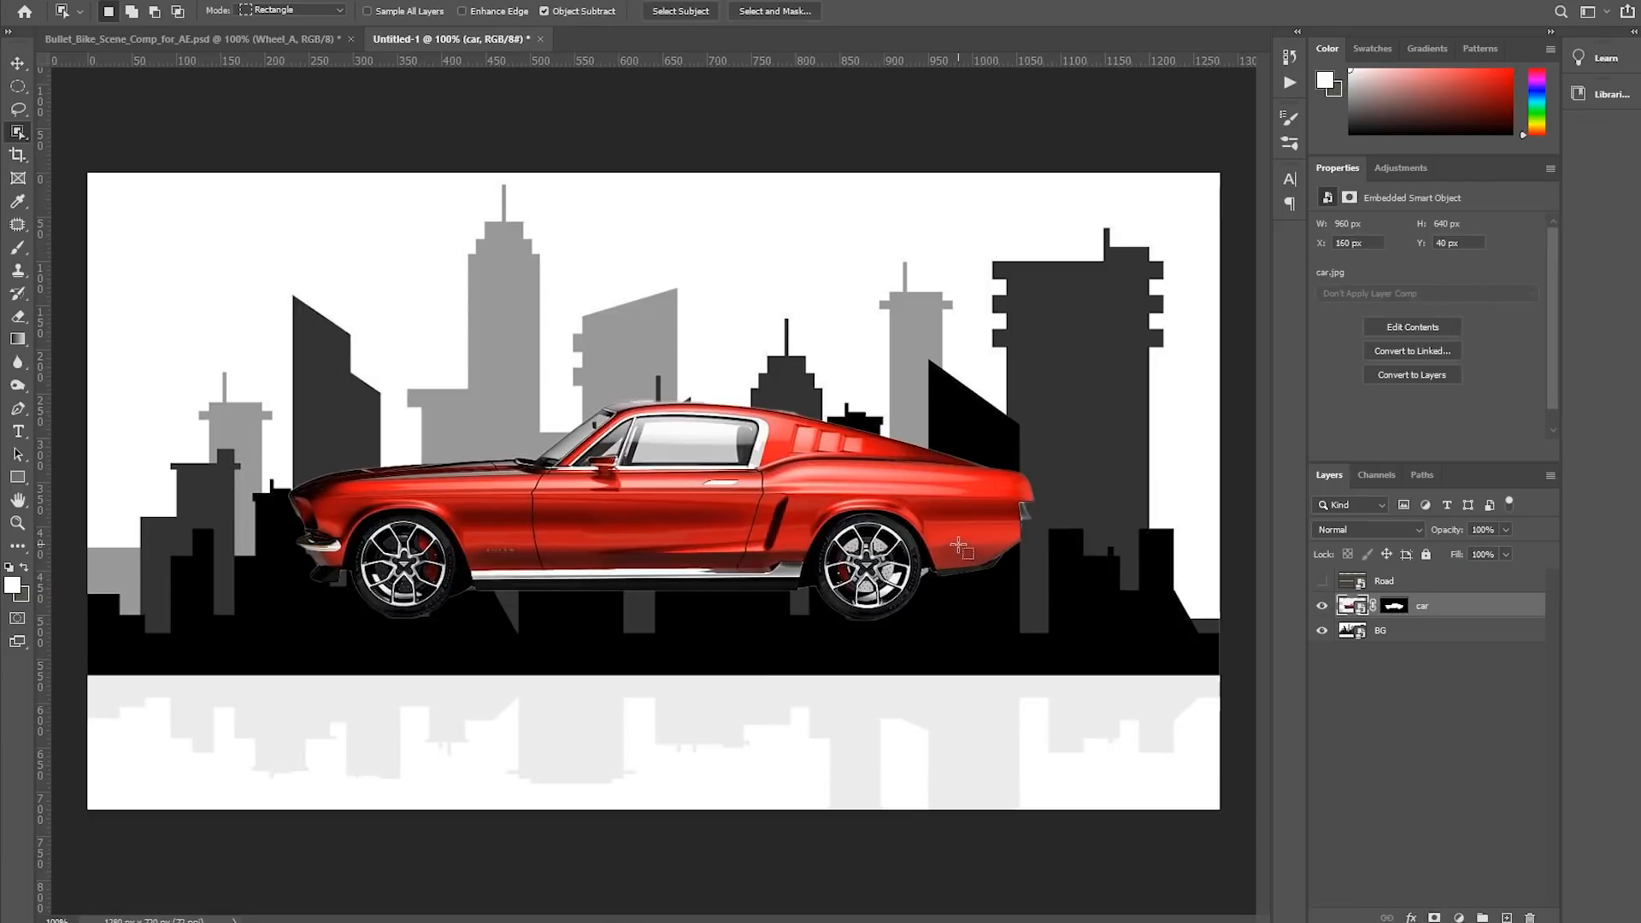
key("ctrl+t")
left_click_drag(816, 493, 874, 474)
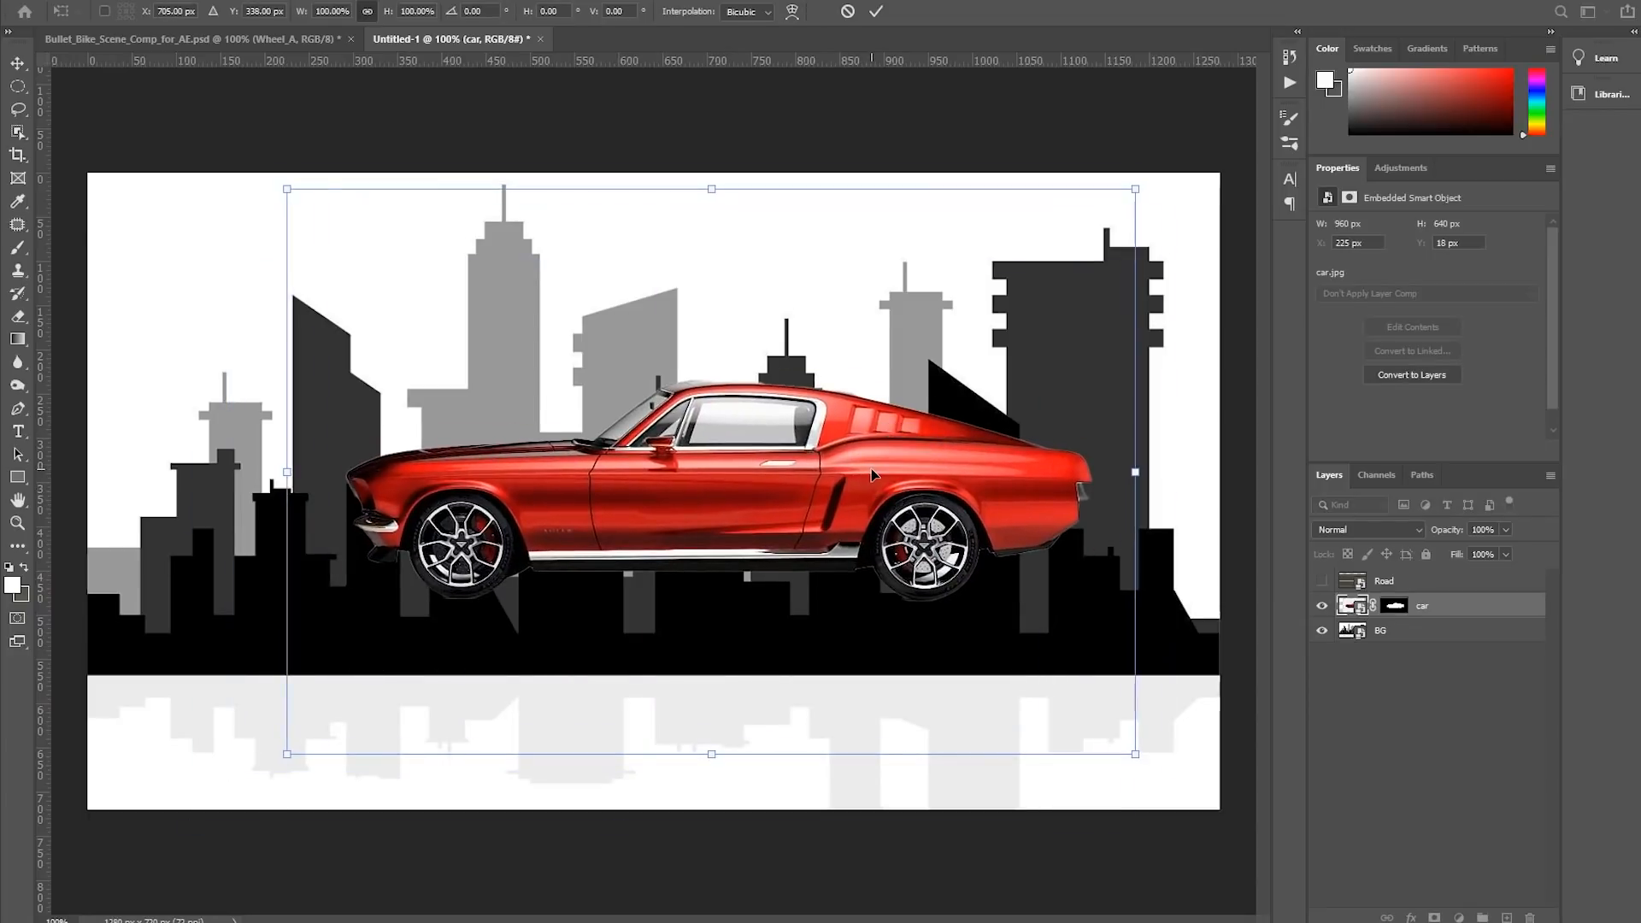
key("Escape")
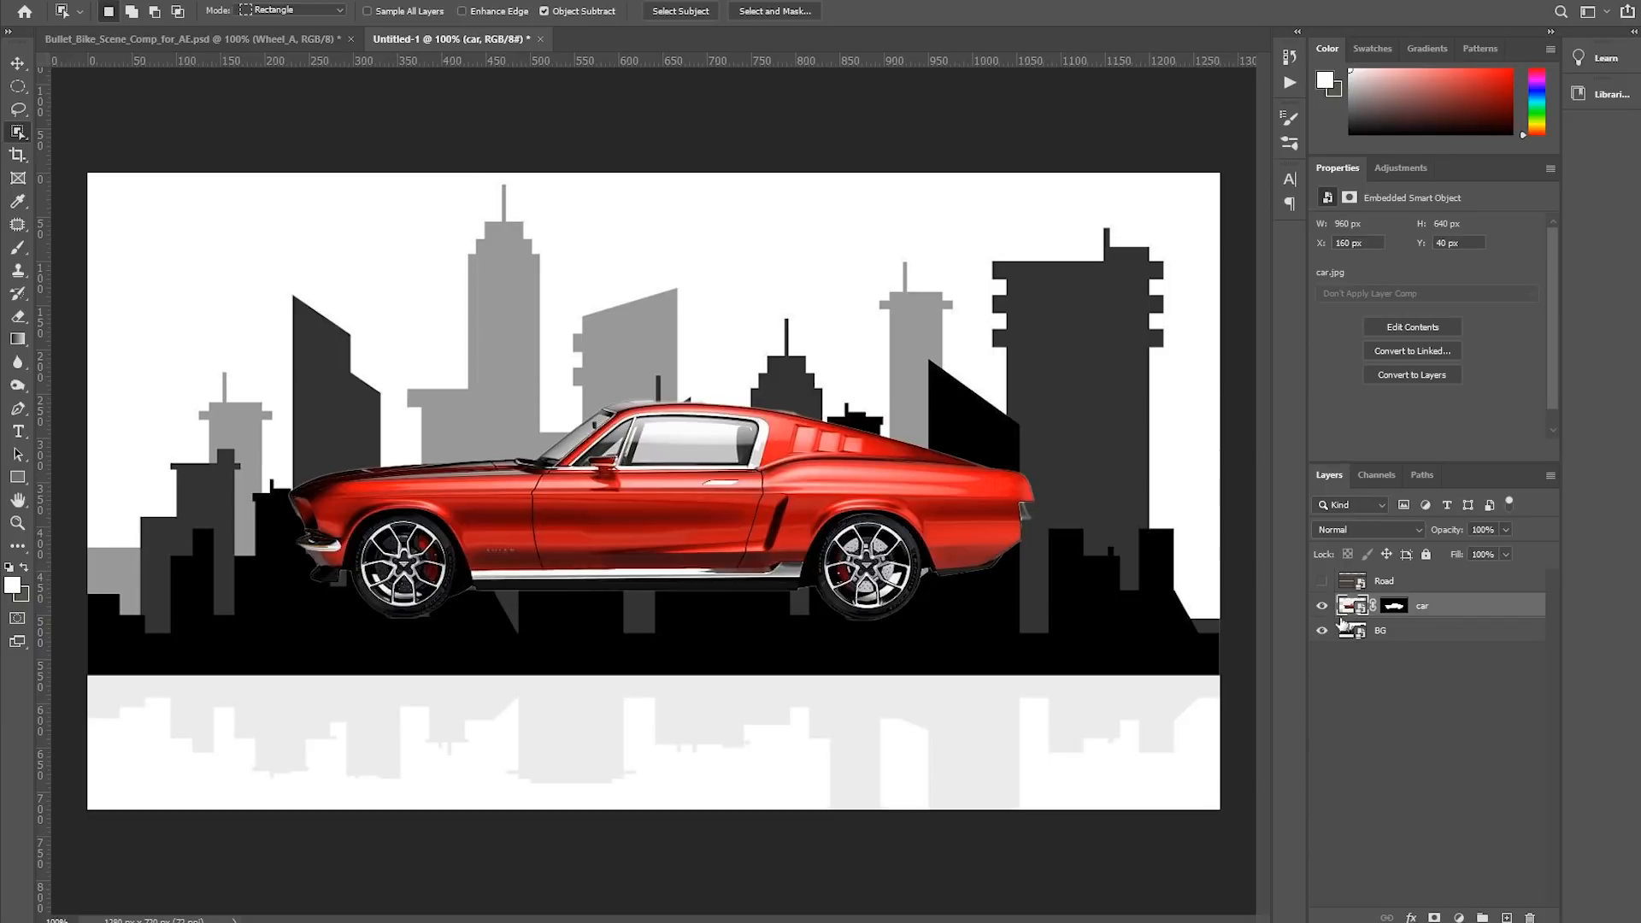
Show the Road layer and place it directly beneath the car layer in the stack
left_click(1348, 584)
key("ctrl+comma")
left_click_drag(1351, 586, 1359, 619)
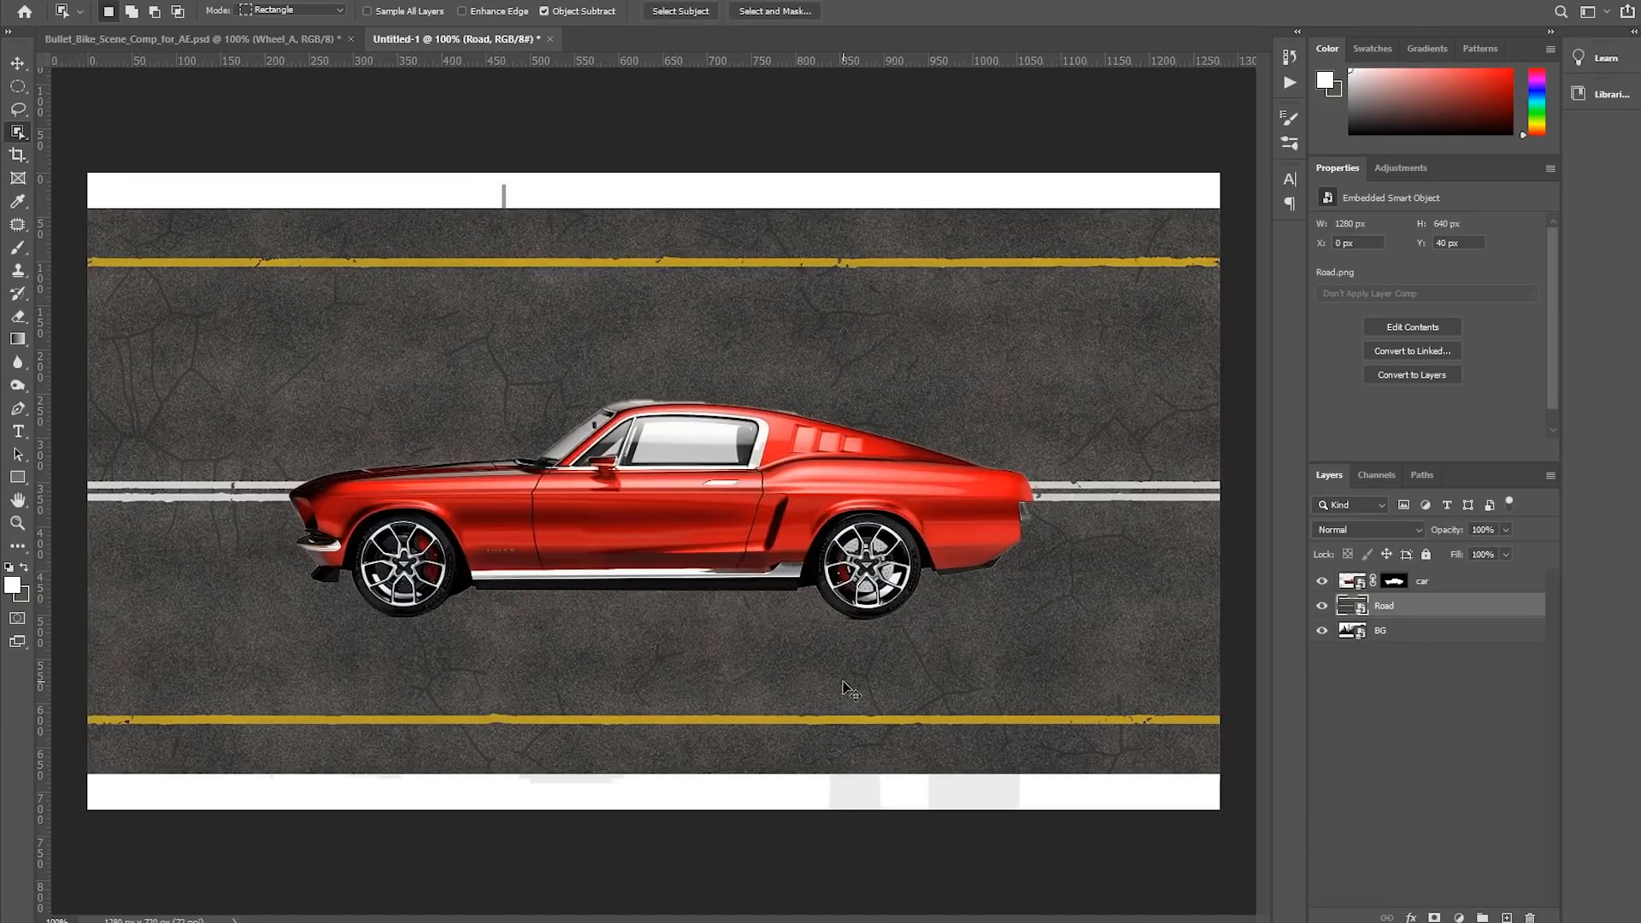
Start a free transform on the Road layer, try lowering and resizing it, and undo those changes
key("ctrl+minus")
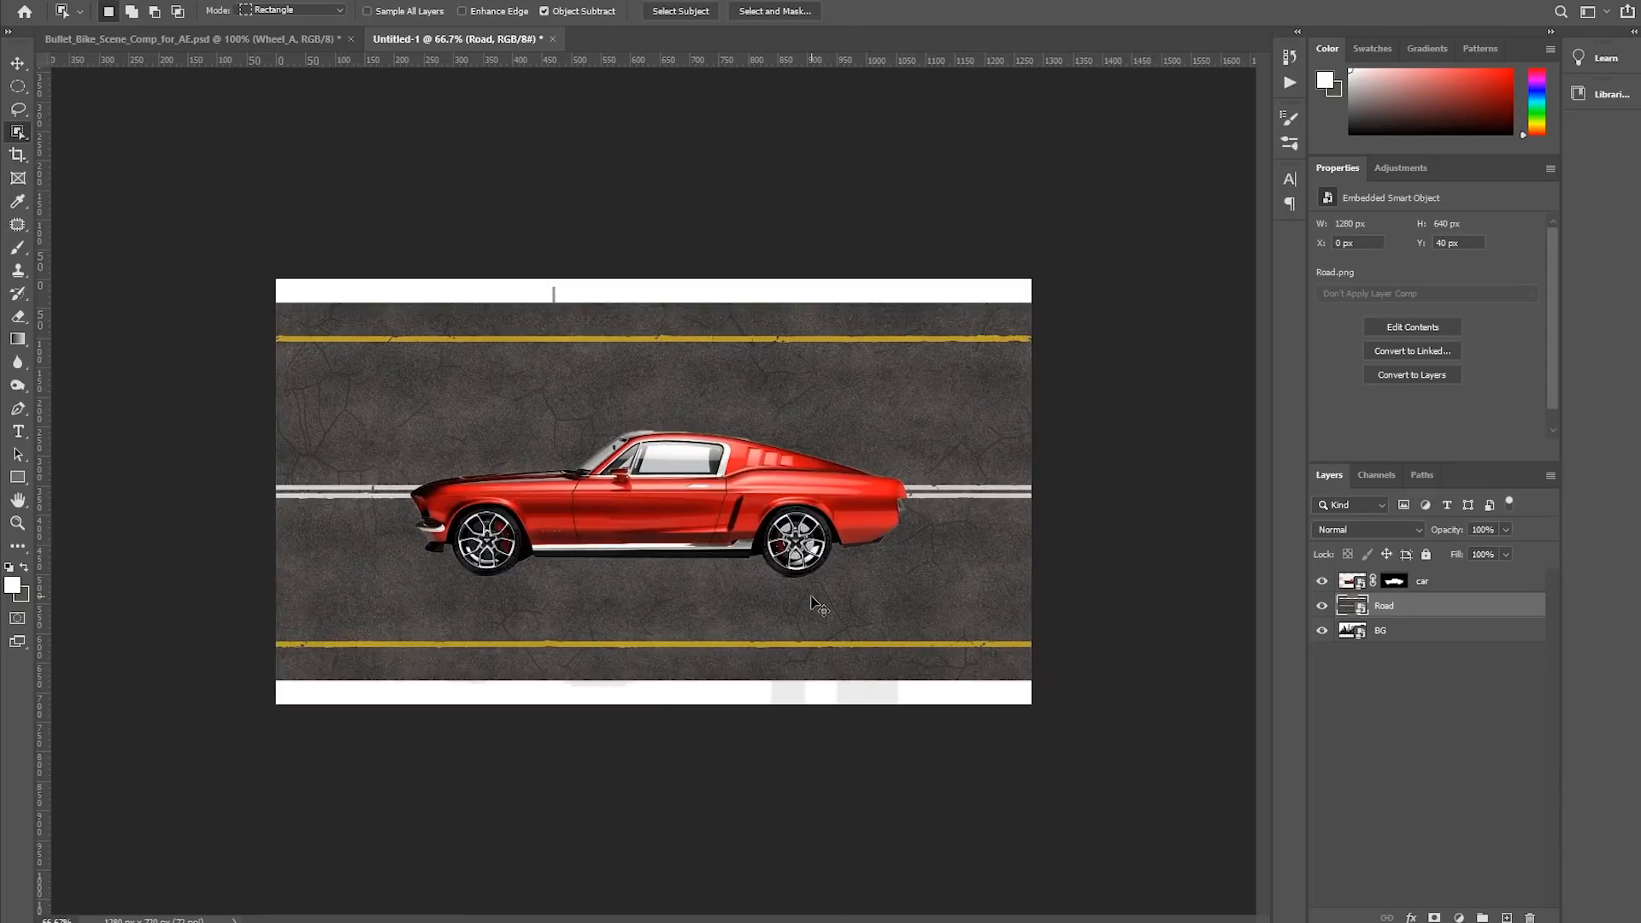
key("ctrl+t")
left_click_drag(755, 632, 755, 767)
left_click_drag(694, 681, 694, 547)
key("ctrl+z")
key("ctrl+z")
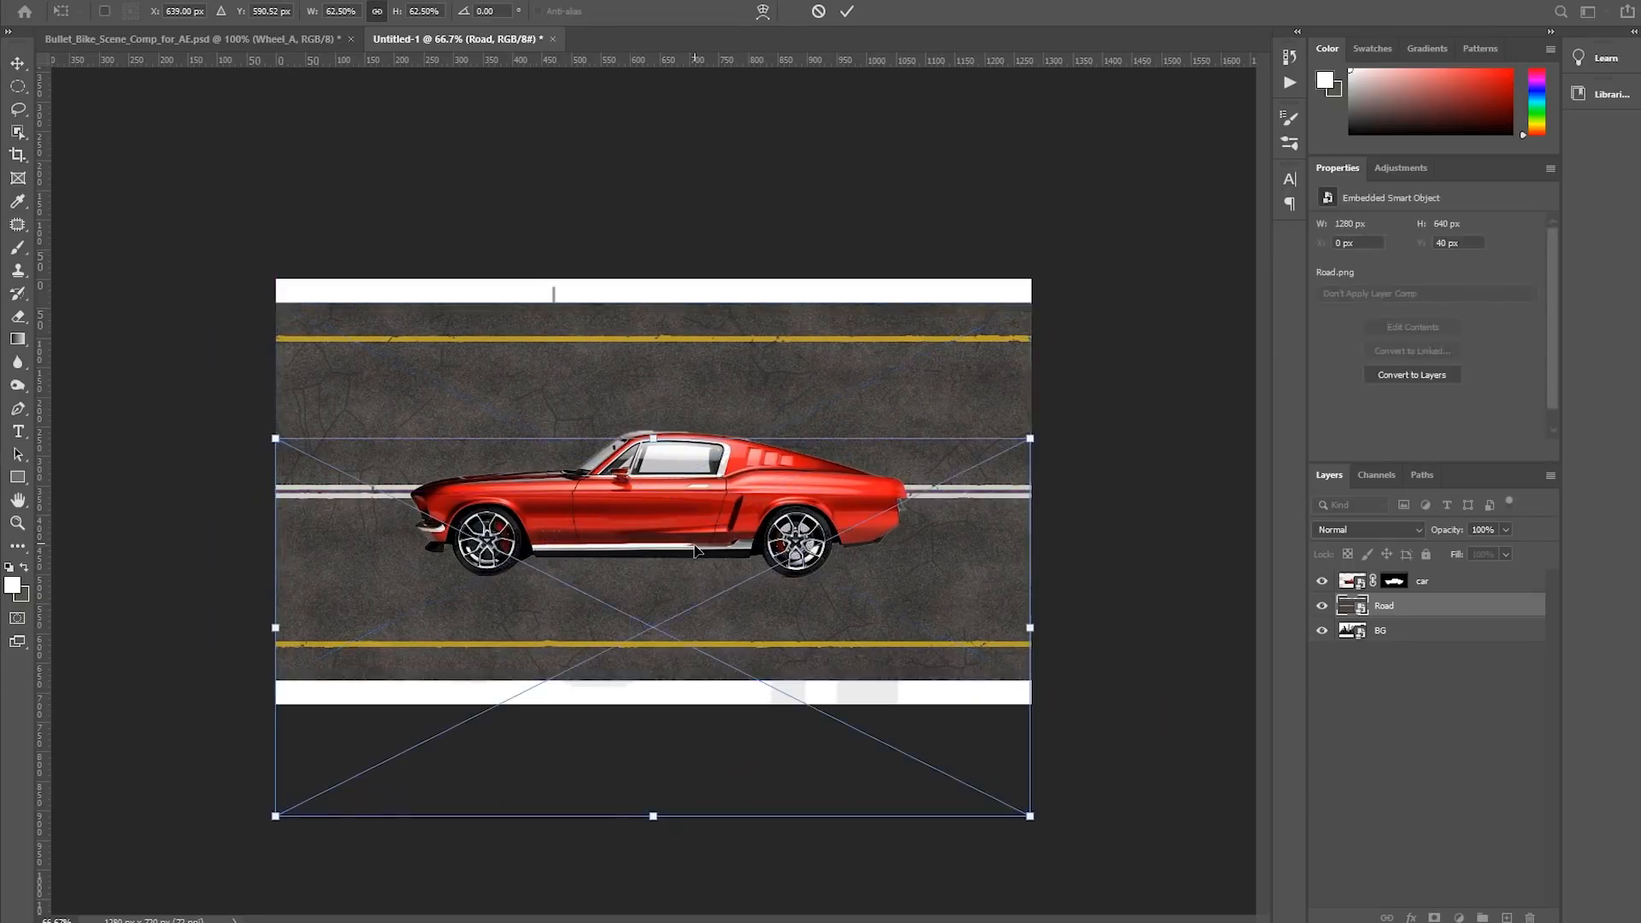
key("ctrl+shift+z")
key("ctrl+z")
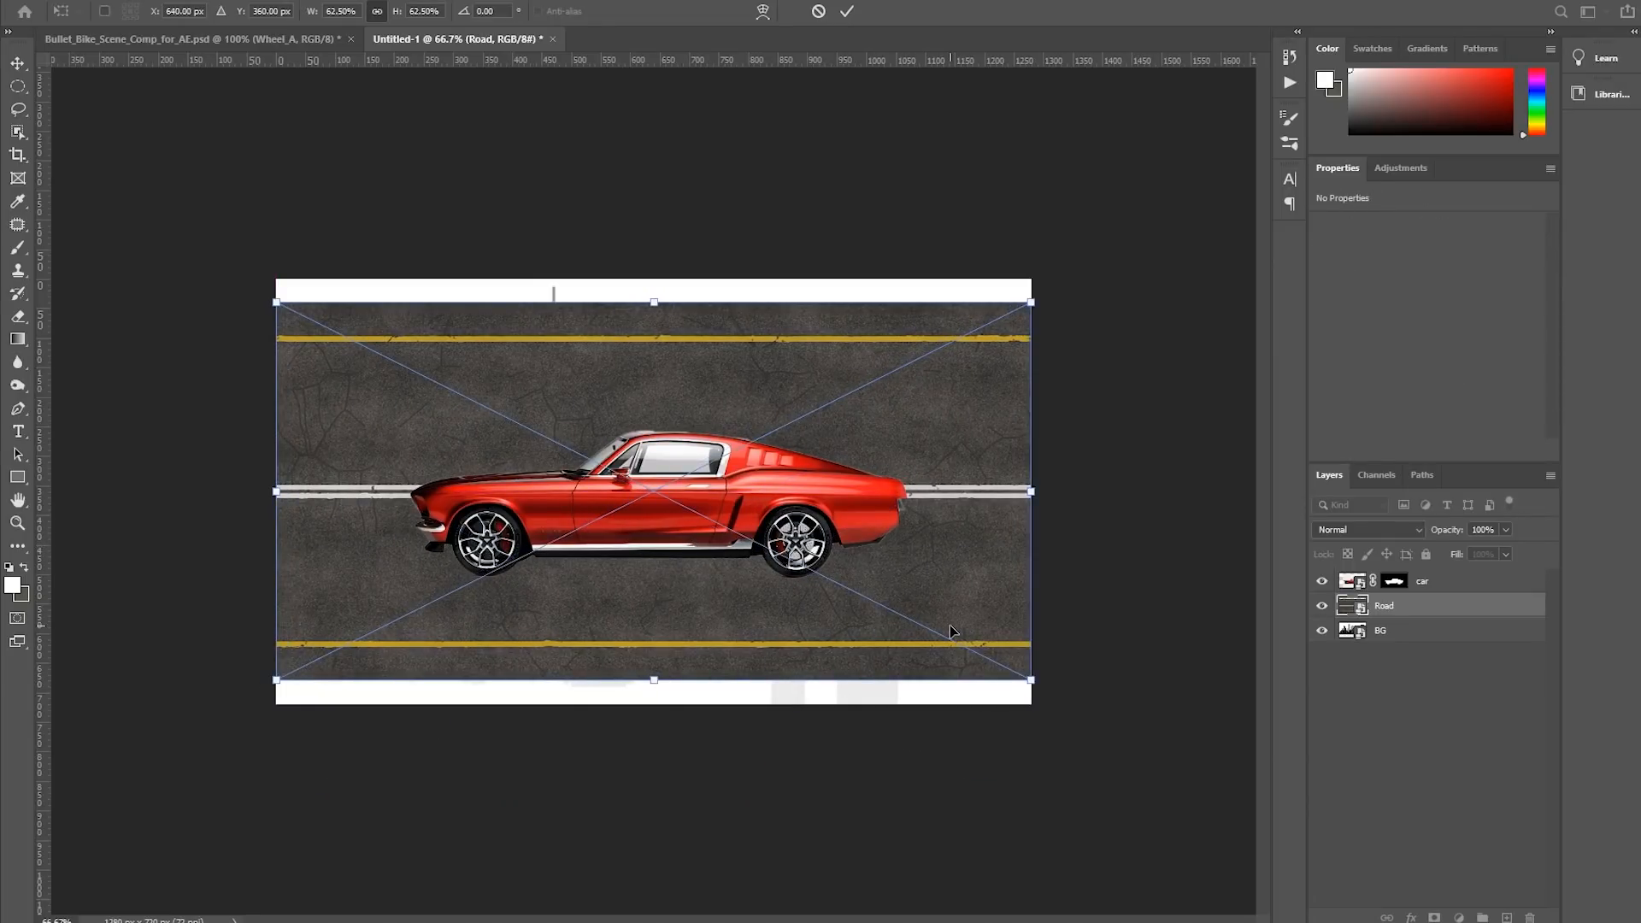
Apply a perspective transform to the Road layer, flaring its lower edge far past both canvas sides to about 255% width
right_click(919, 538)
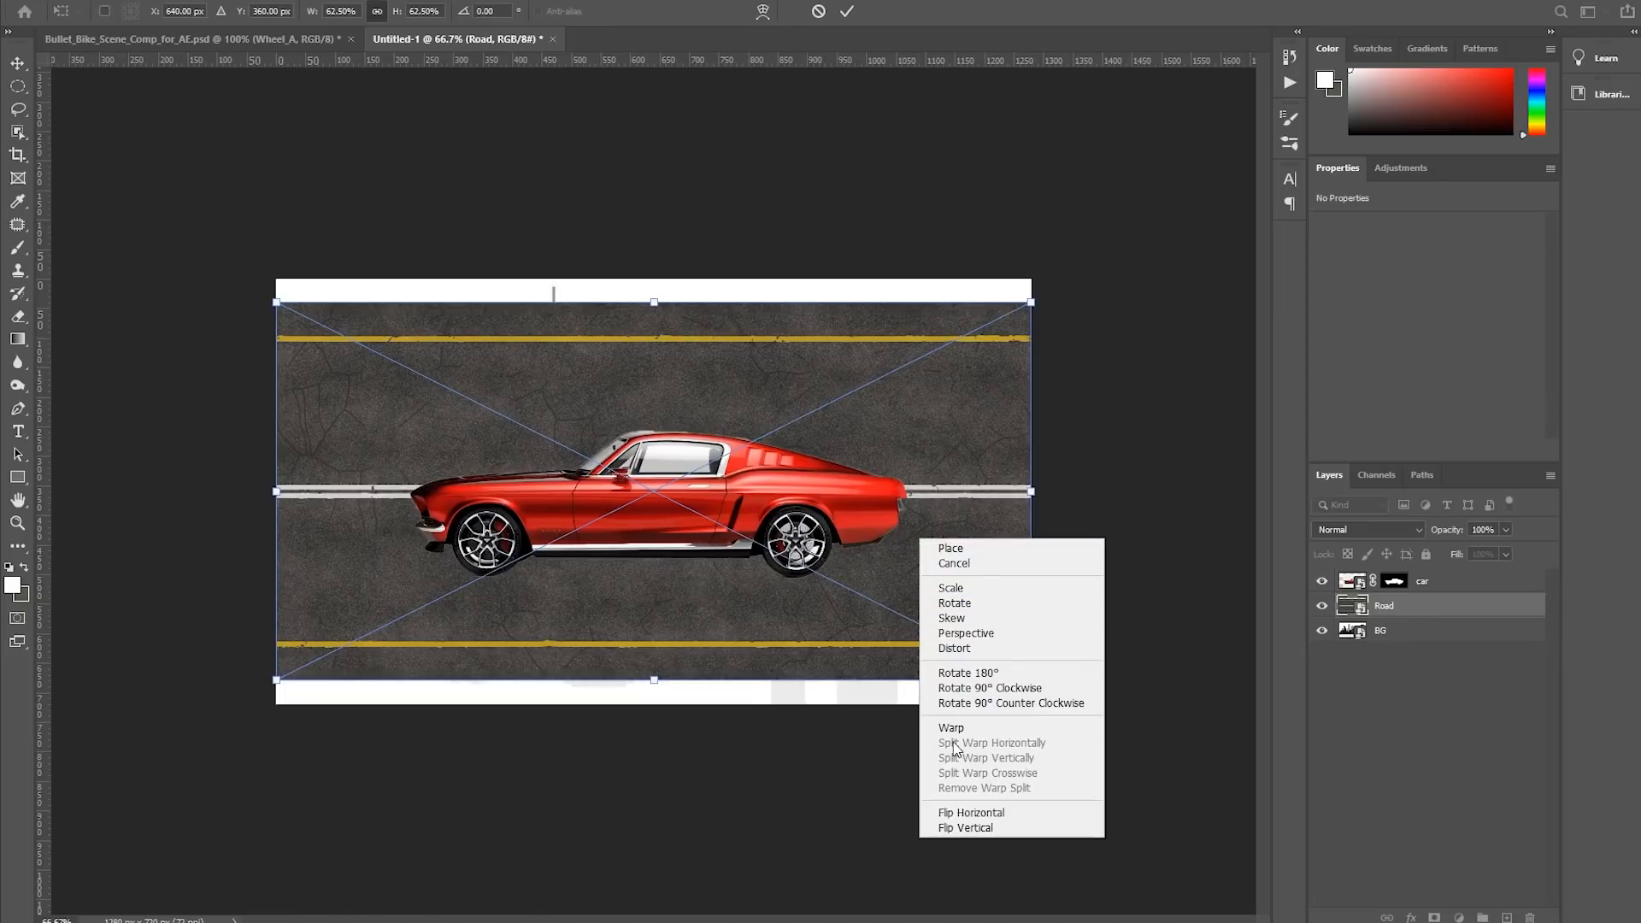
left_click(966, 634)
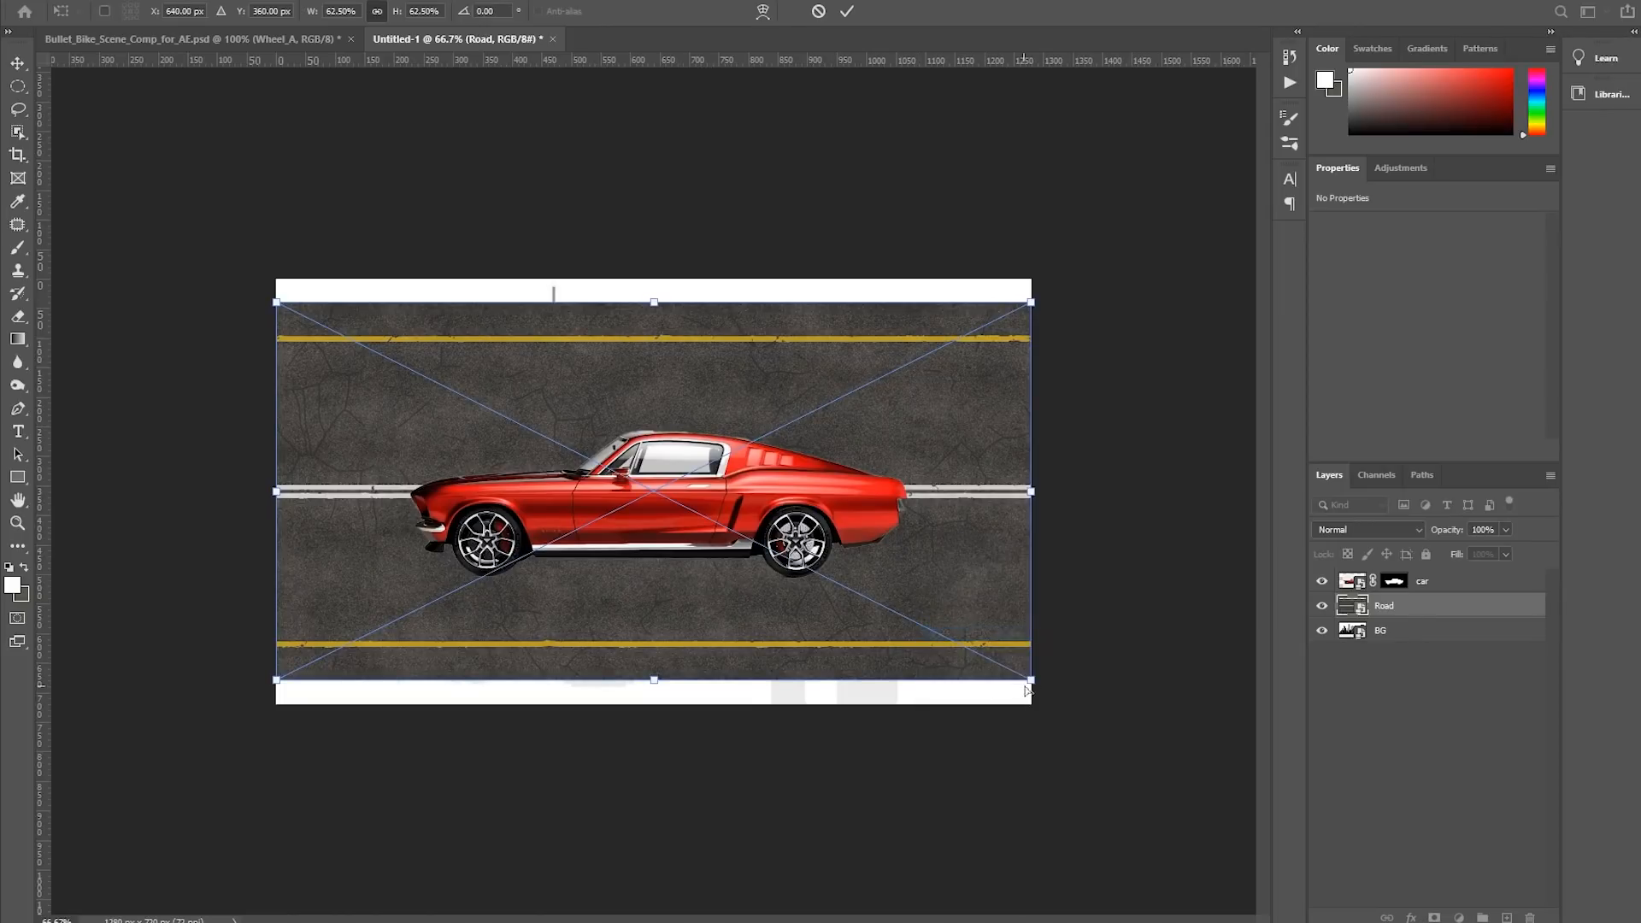
left_click_drag(1033, 681, 1220, 679)
key("ctrl+minus")
key("ctrl+minus")
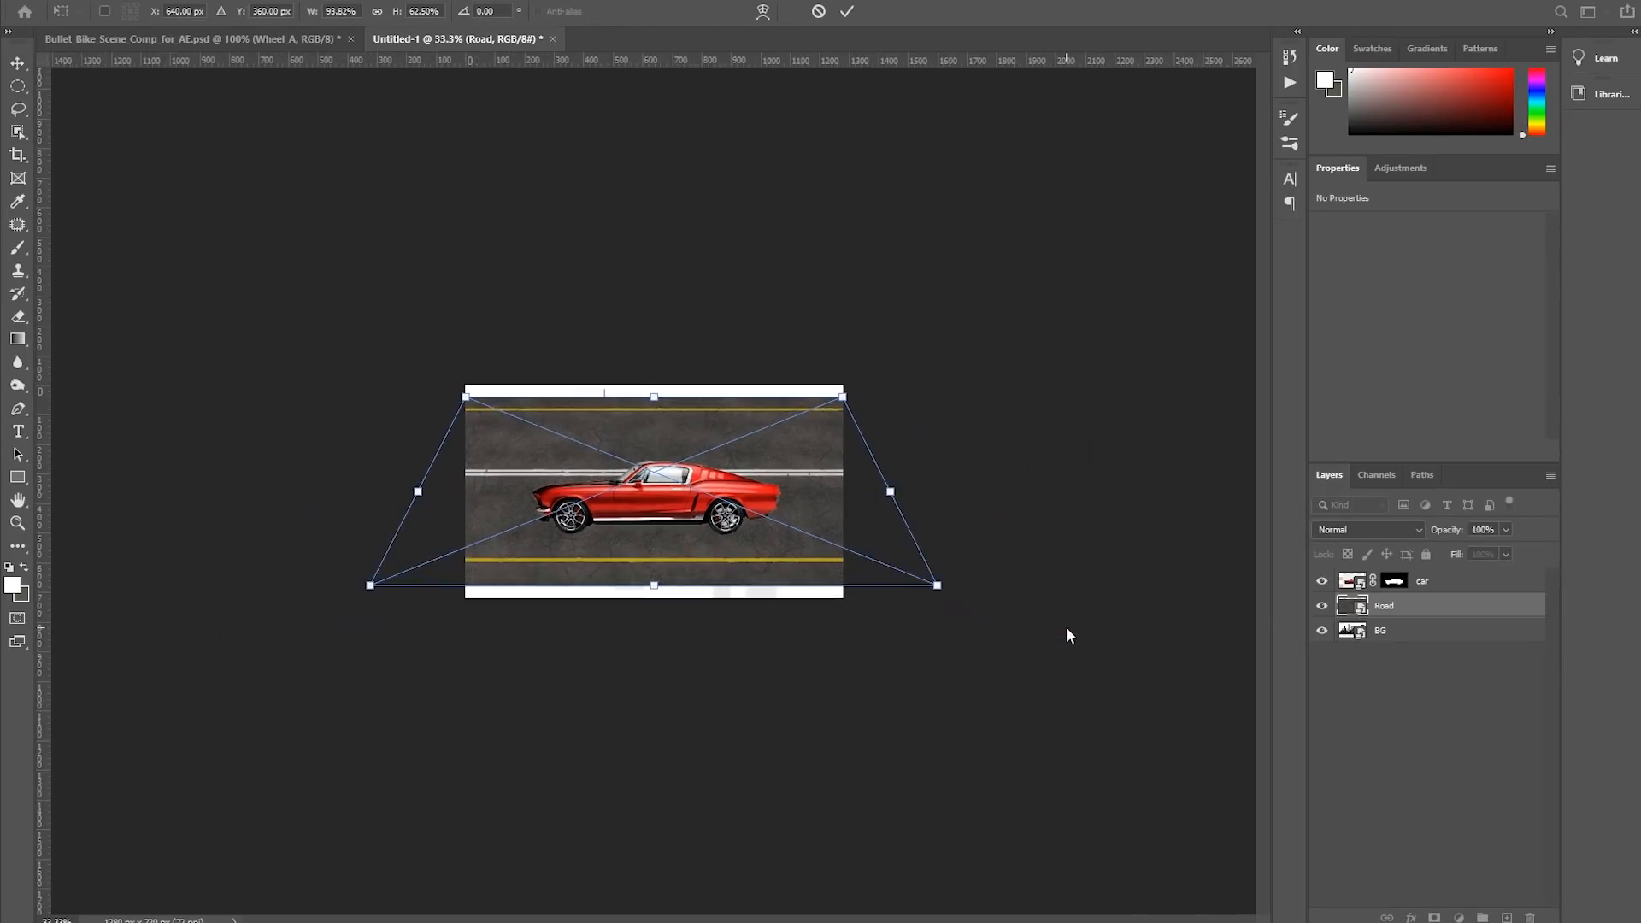
left_click_drag(937, 589, 1426, 504)
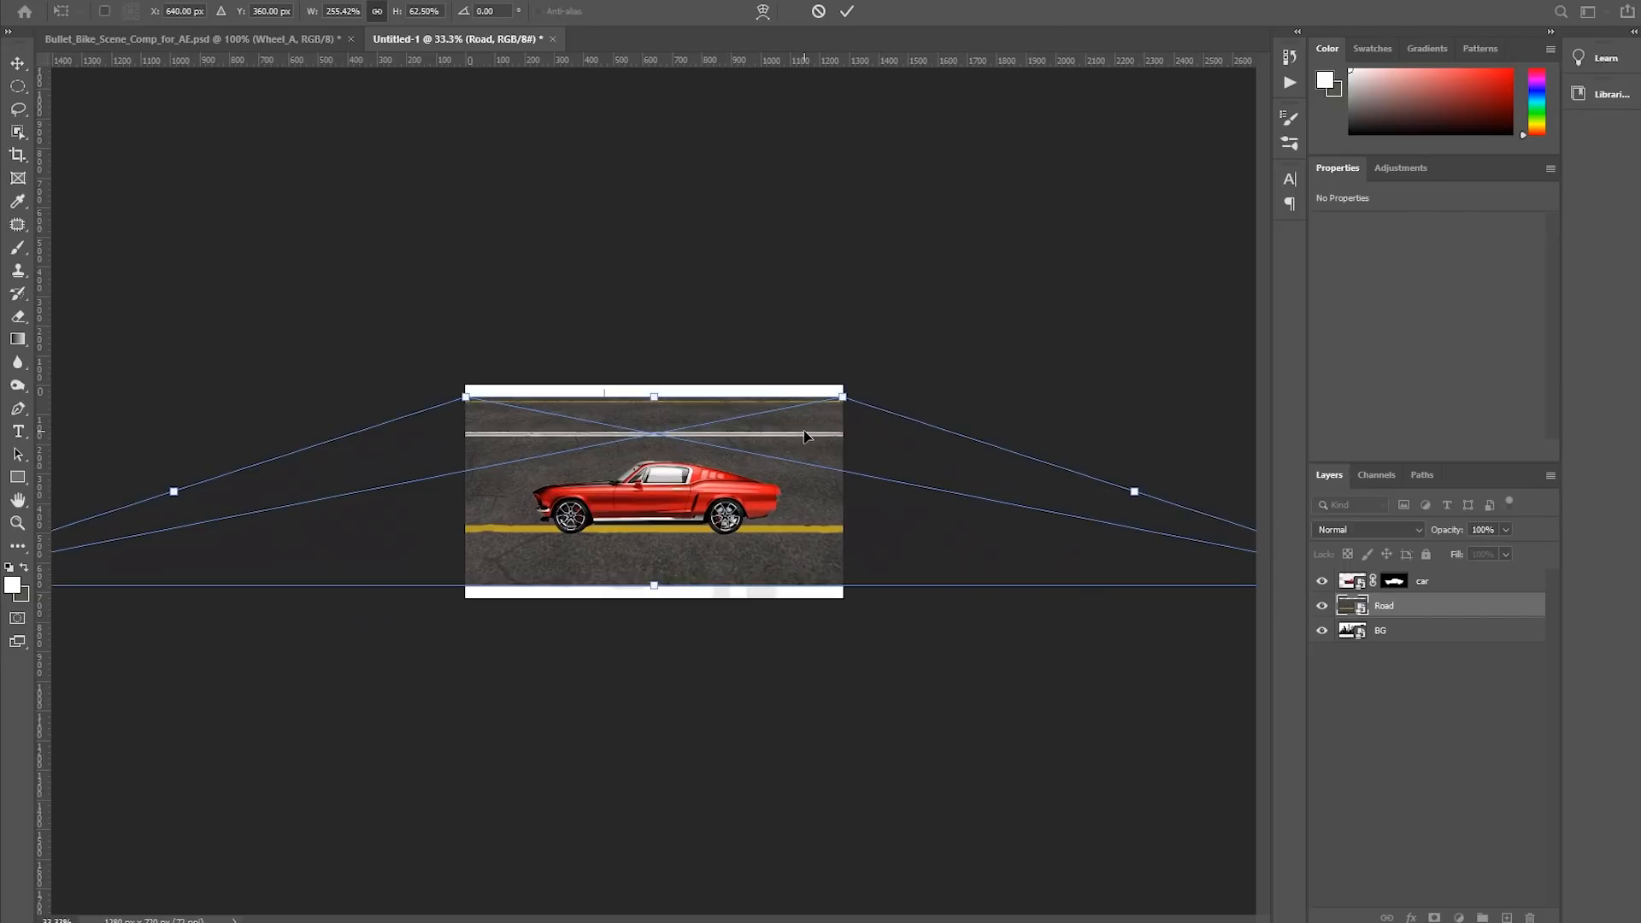
Flatten the road vertically to about 166 px high along the canvas's bottom edge and apply the transform
mouse_move(653, 584)
left_mouse_down()
mouse_move(644, 461)
mouse_move(659, 465)
mouse_move(647, 601)
left_mouse_up()
key("ctrl+z")
key("ctrl+plus")
key("ctrl+plus")
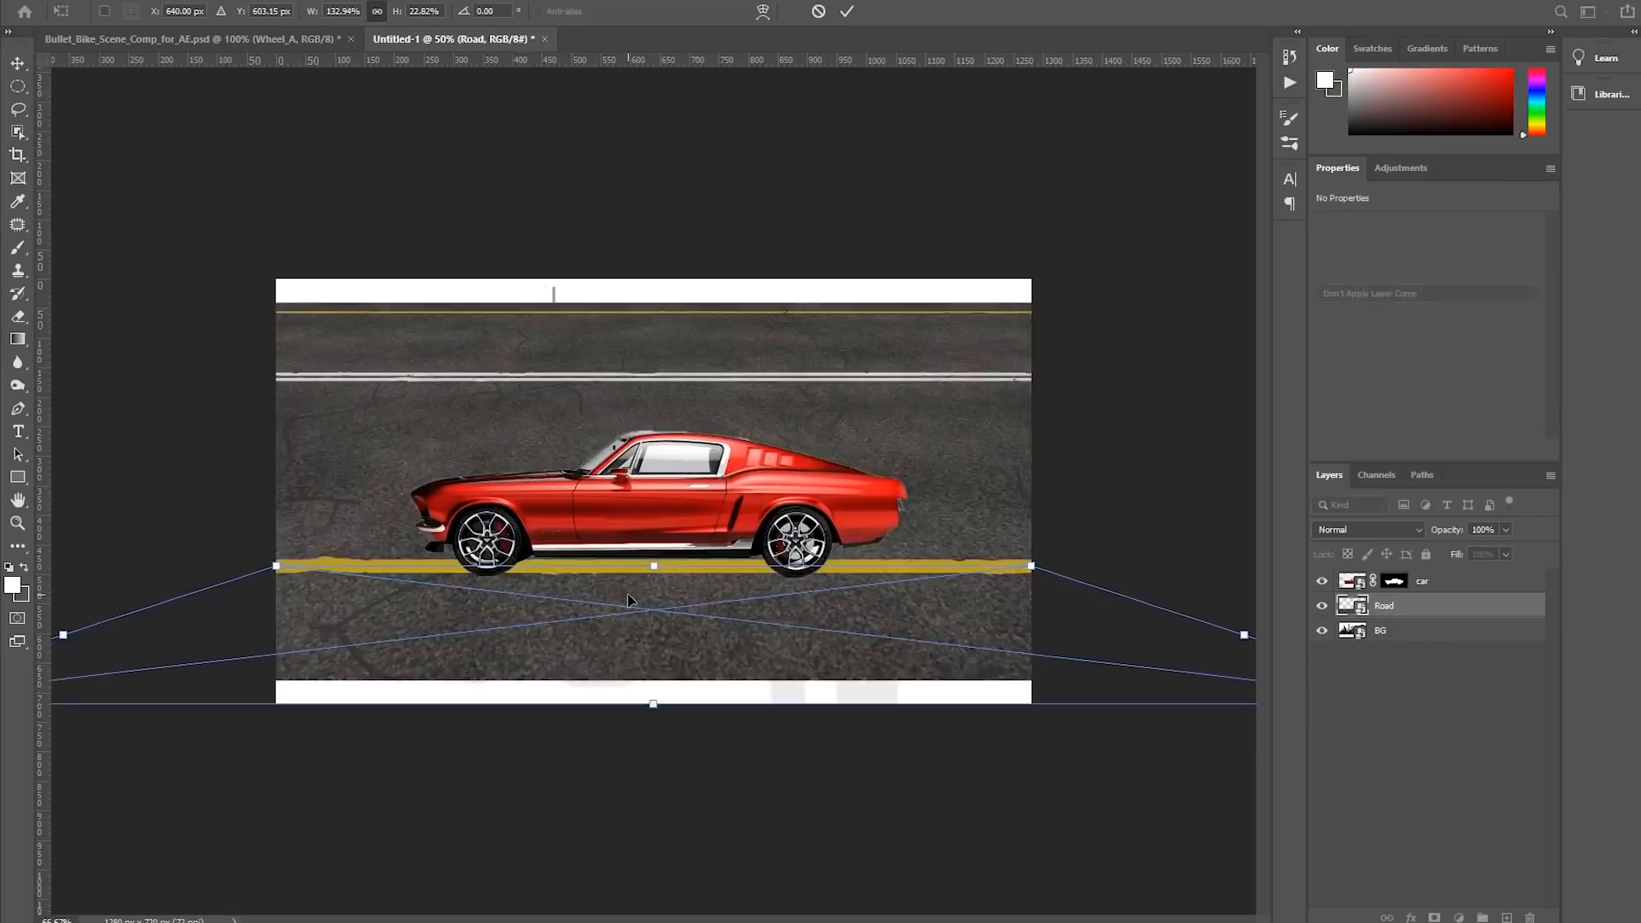
left_click_drag(654, 705, 655, 675)
key("Return")
key("w")
key("v")
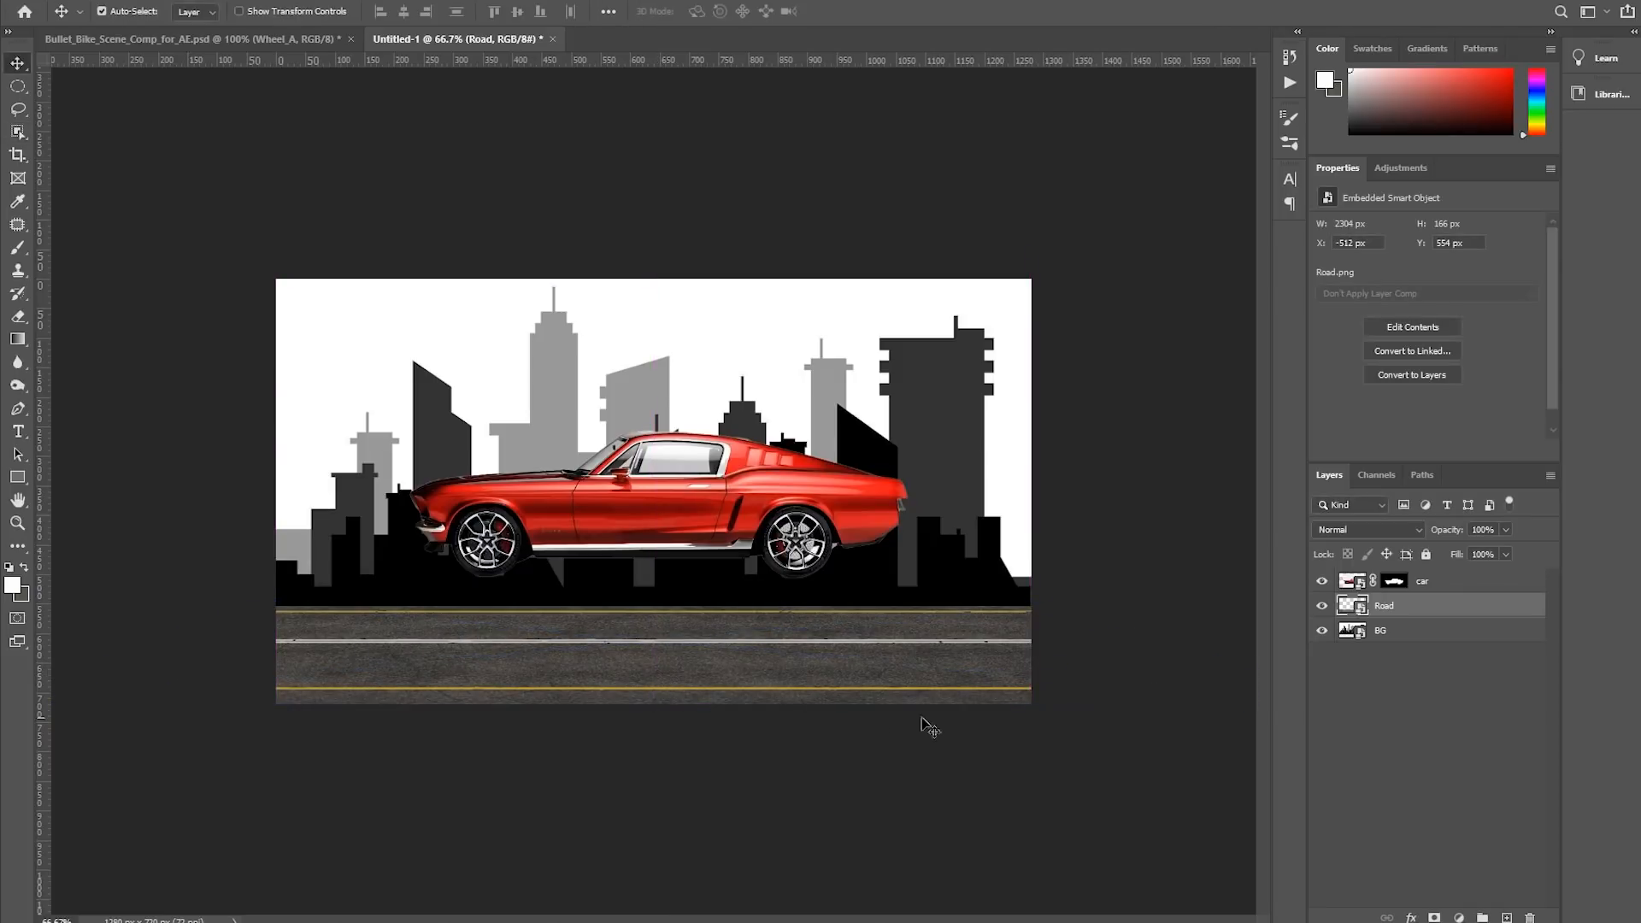
Move the car down onto the road and scale it down to about 697 × 465 px, applying the transform
left_click(1341, 586)
left_click_drag(779, 511, 868, 603)
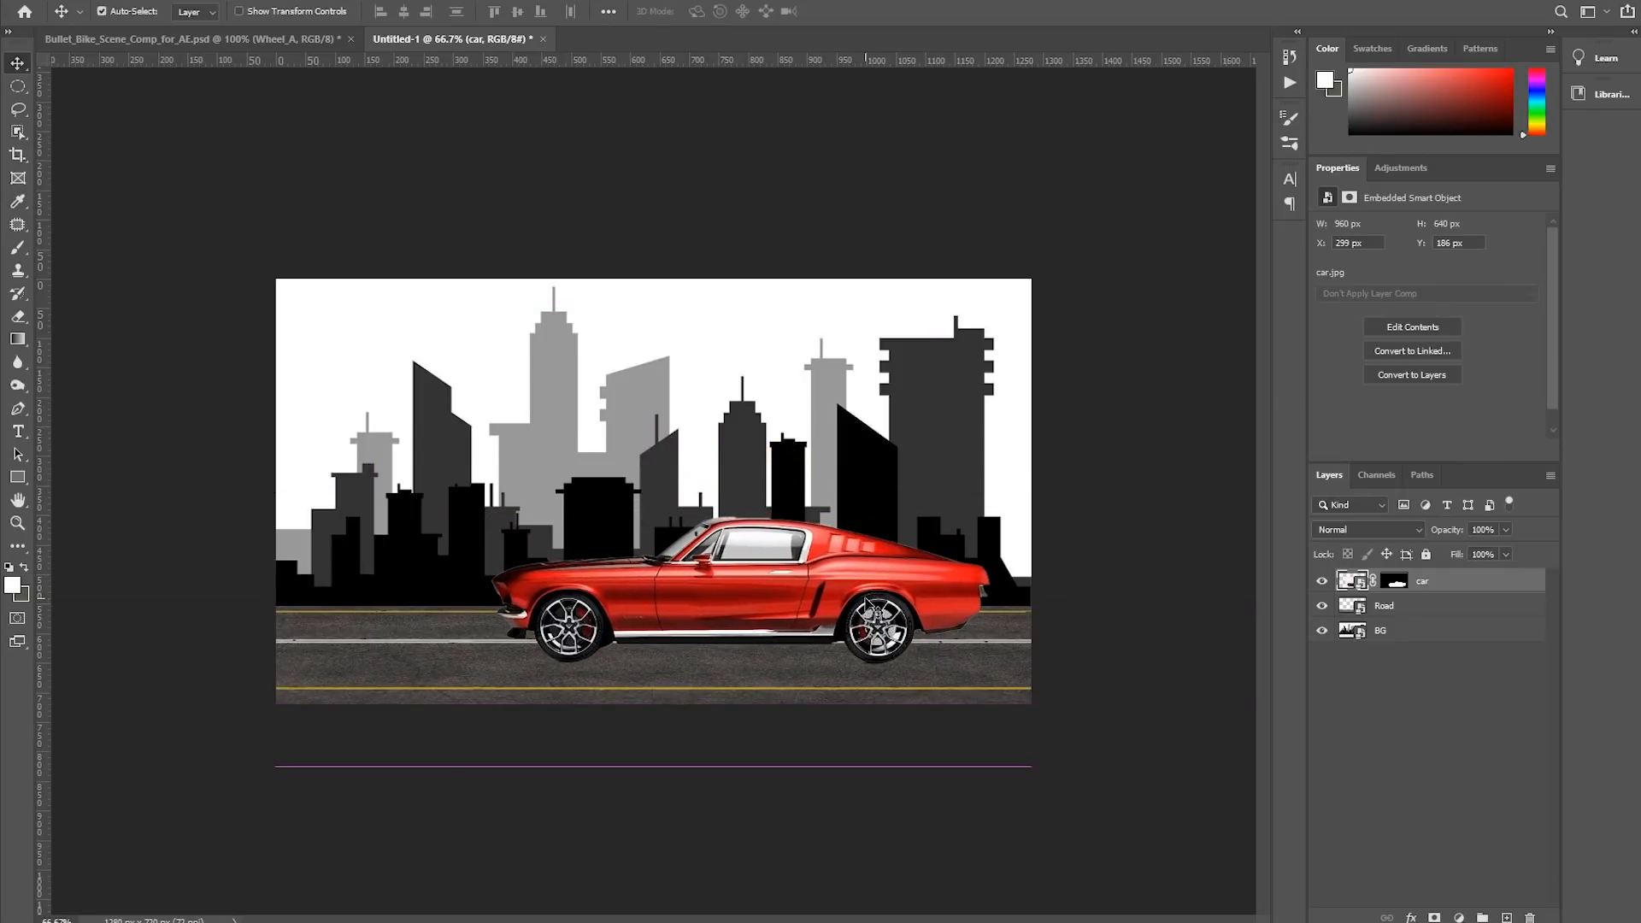
key("ctrl+t")
key("ctrl+plus")
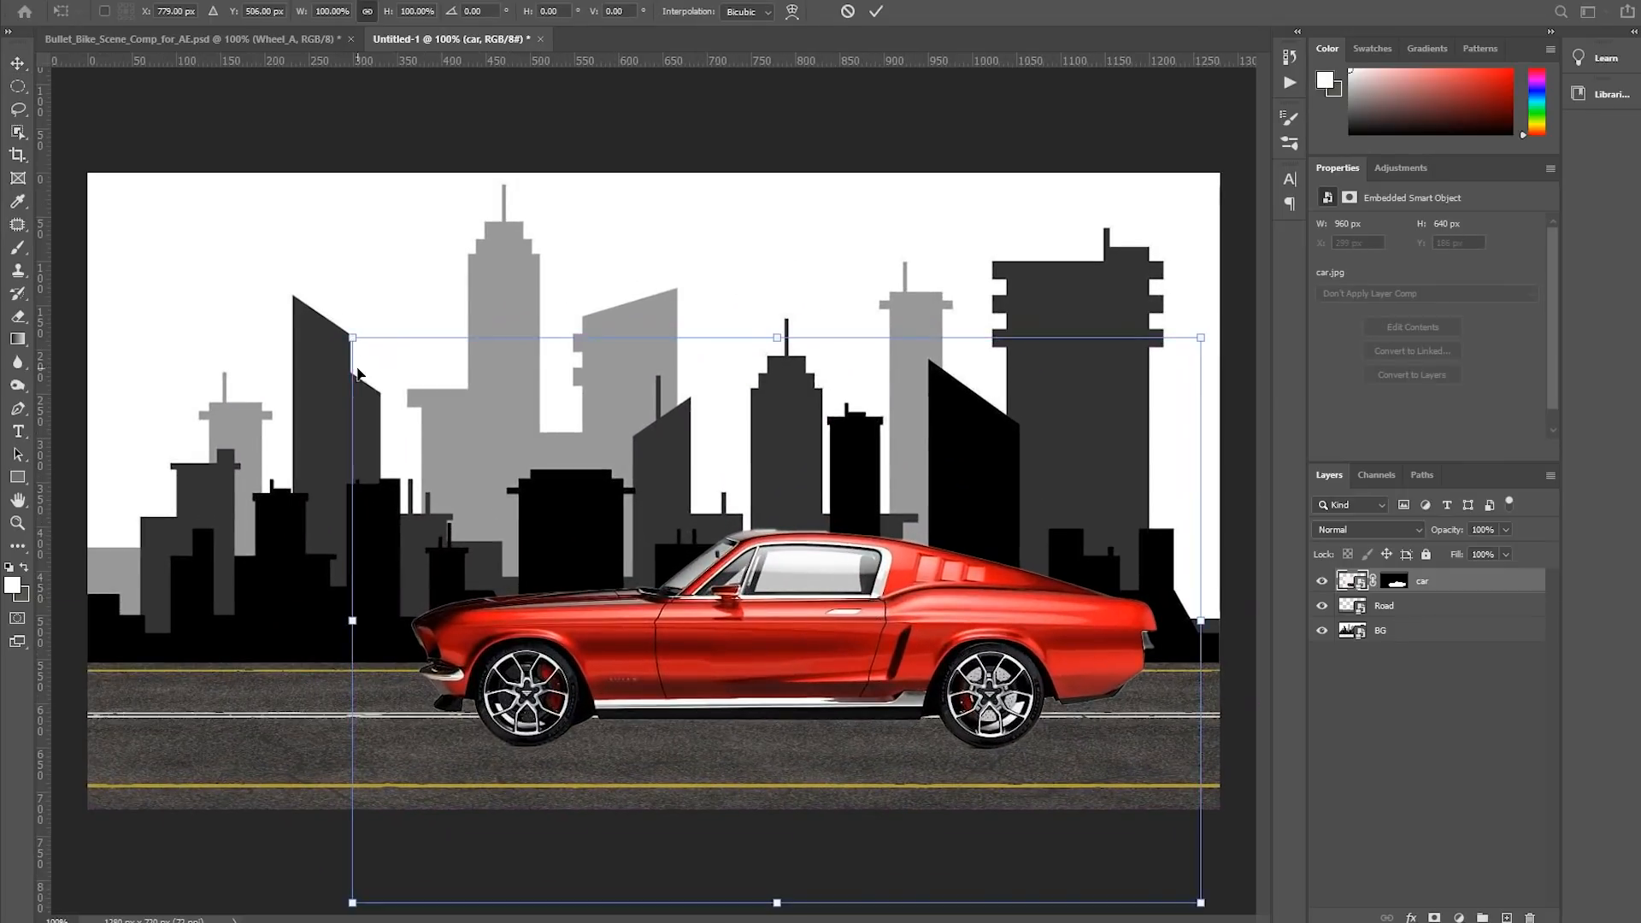
left_click_drag(351, 333, 531, 567)
left_click_drag(742, 737, 697, 724)
key("Return")
key("ctrl+minus")
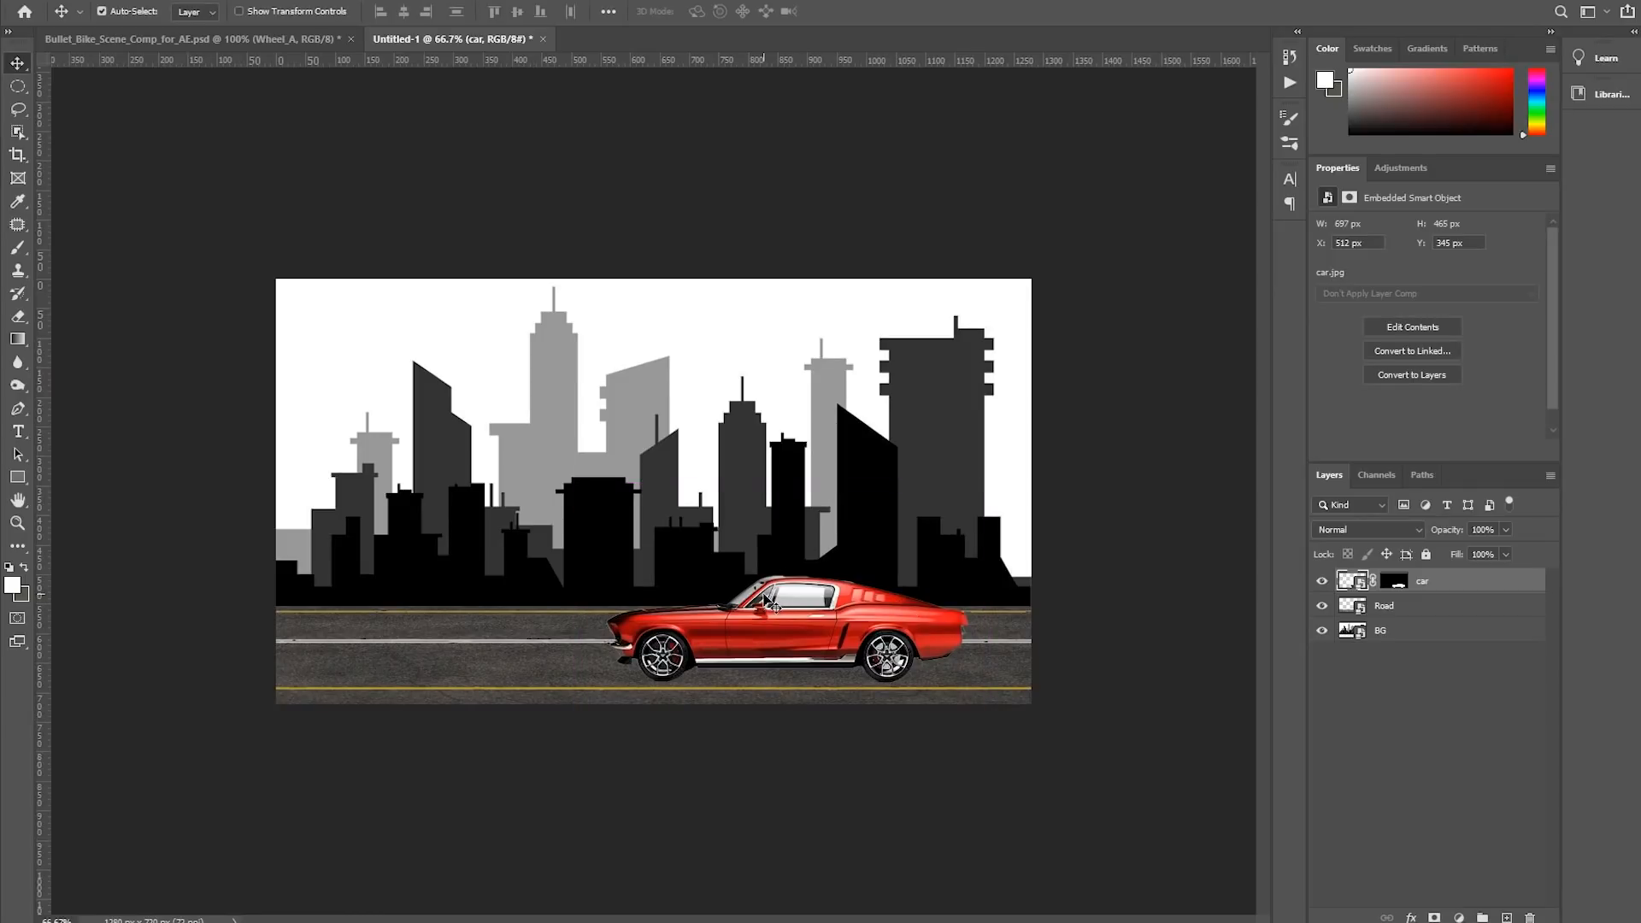
Rasterize the BG layer for erasing, try a freehand Eraser stroke across the skyline, and undo that stroke
left_click(1346, 635)
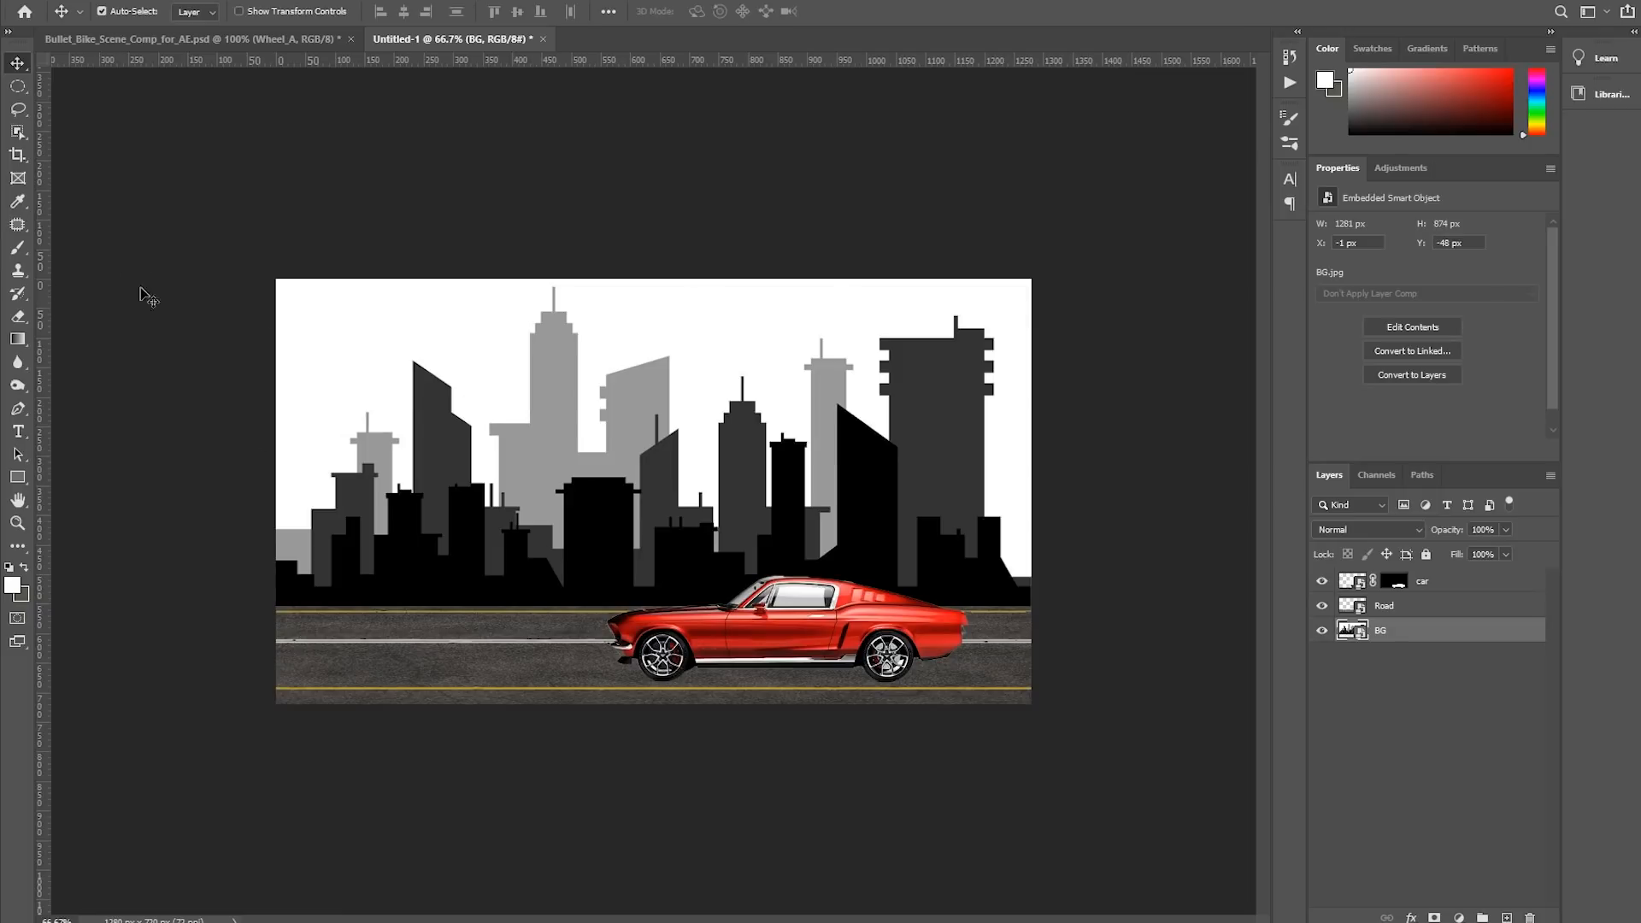
left_click(17, 317)
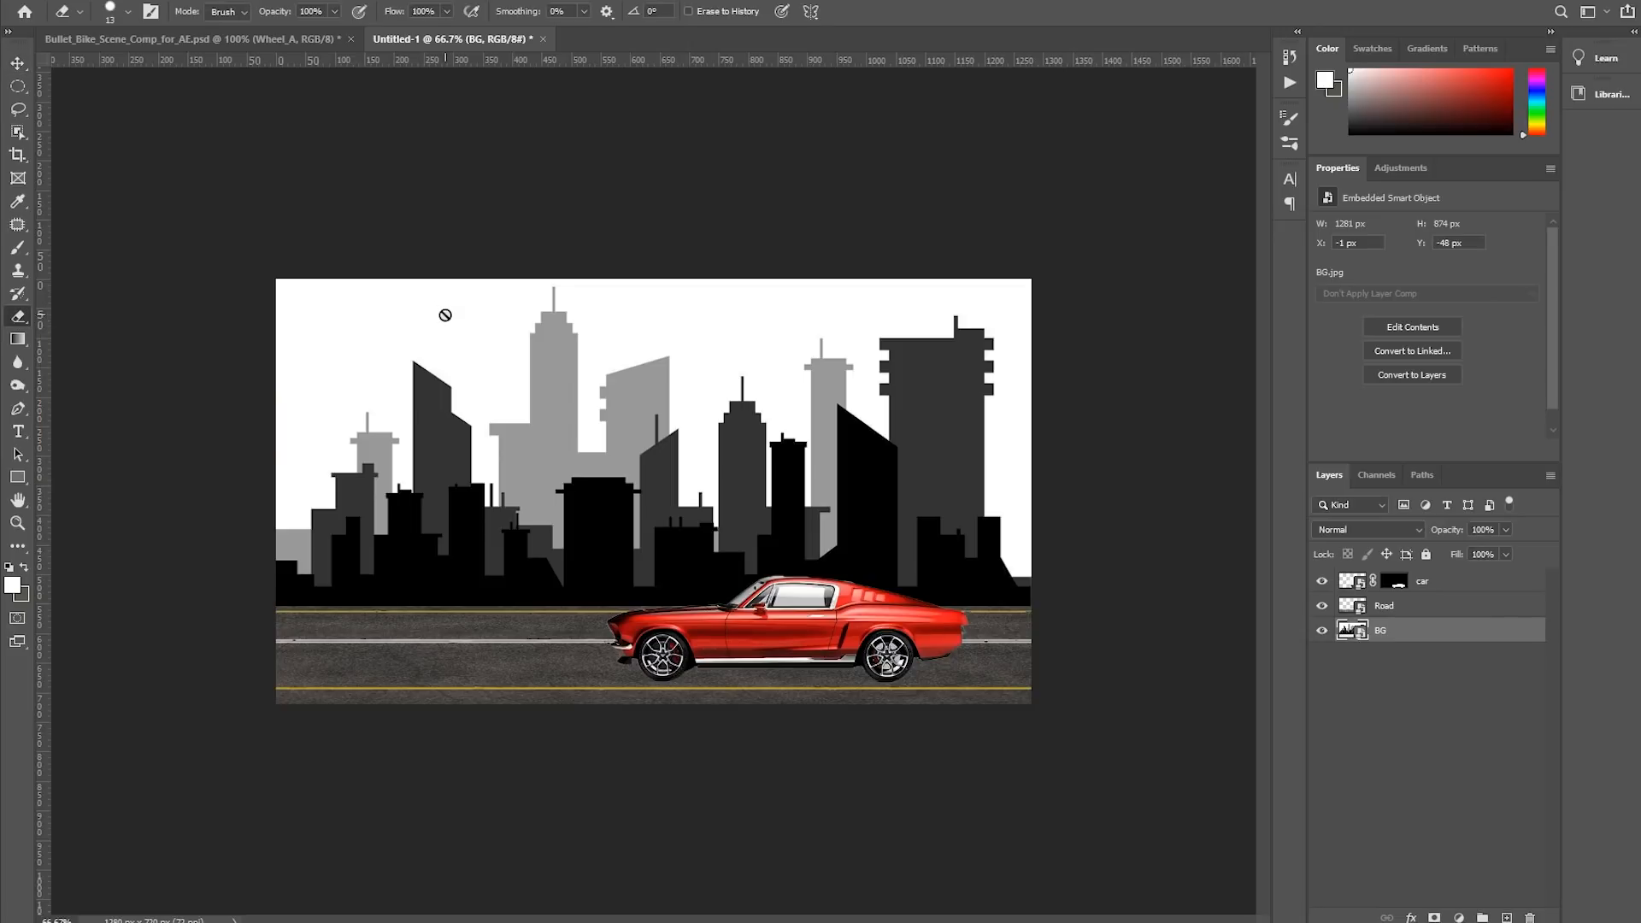
left_click(471, 324)
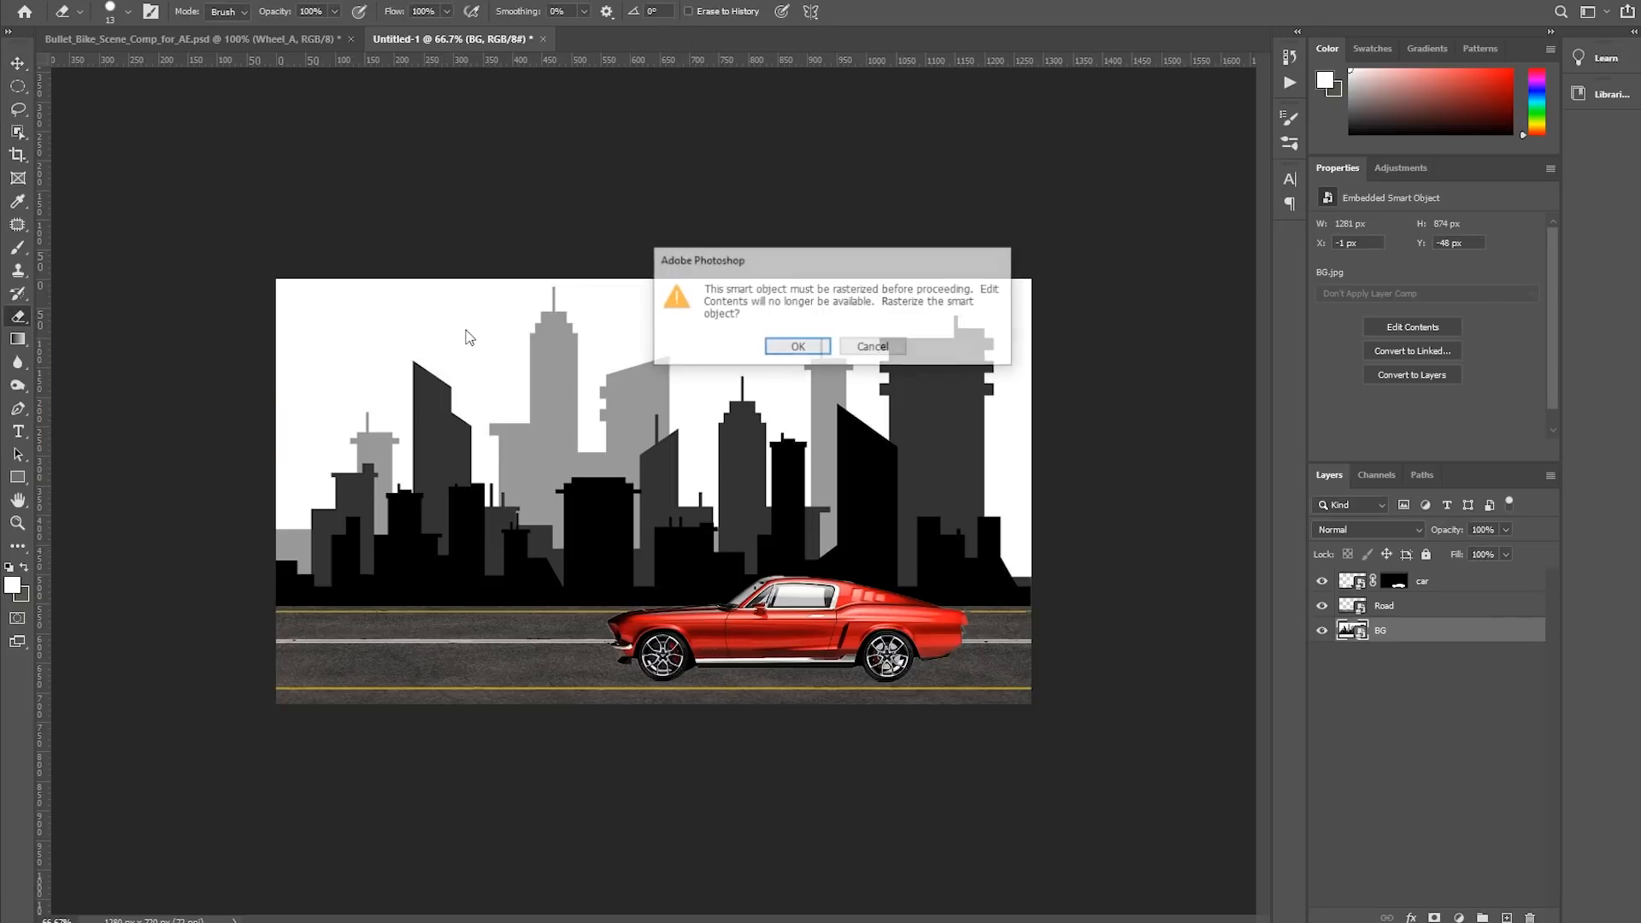
left_click(780, 346)
mouse_move(604, 320)
left_mouse_down()
mouse_move(479, 355)
mouse_move(504, 403)
left_mouse_up()
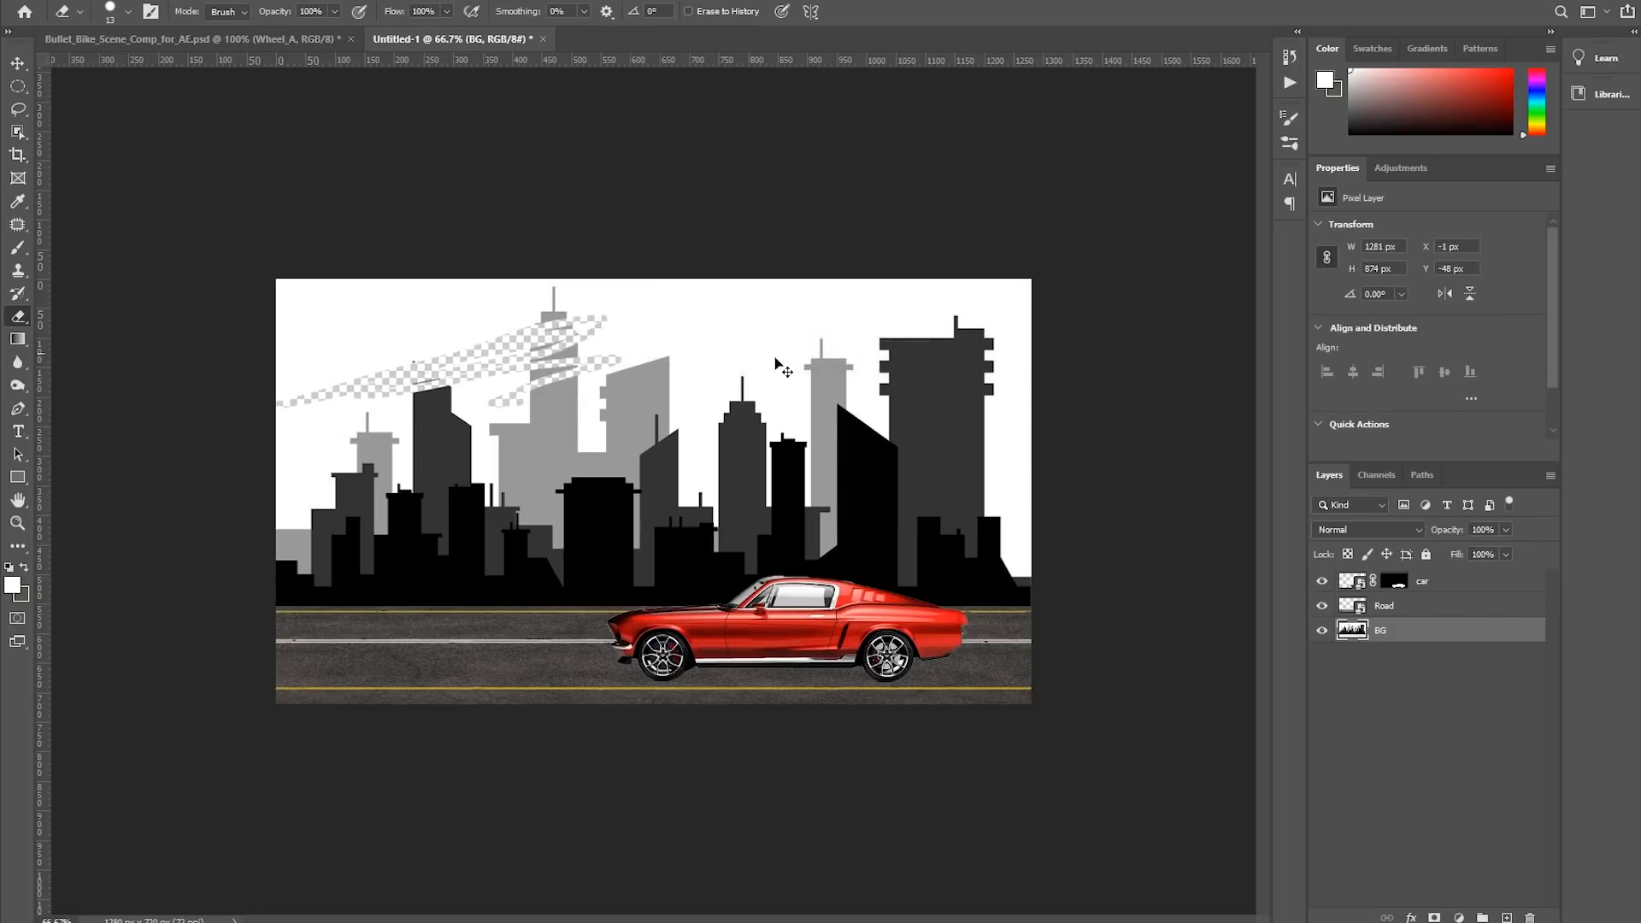
key("ctrl+z")
Erase the white sky behind the skyline on the BG layer with the Magic Eraser at tolerance 32, contiguous
right_click(20, 323)
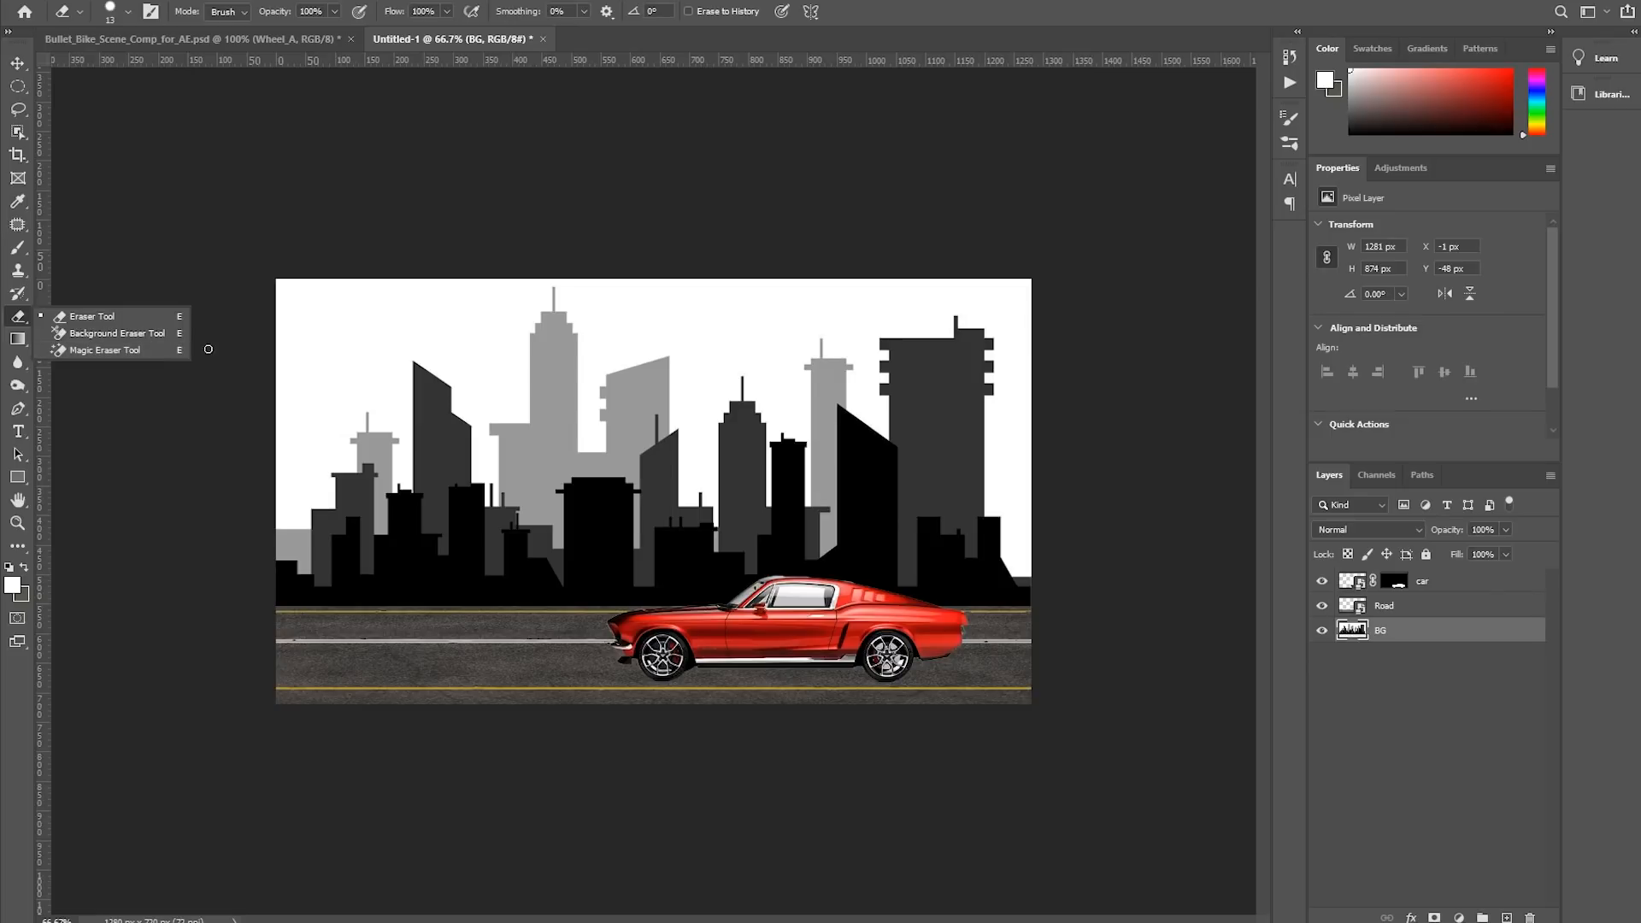
left_click(142, 347)
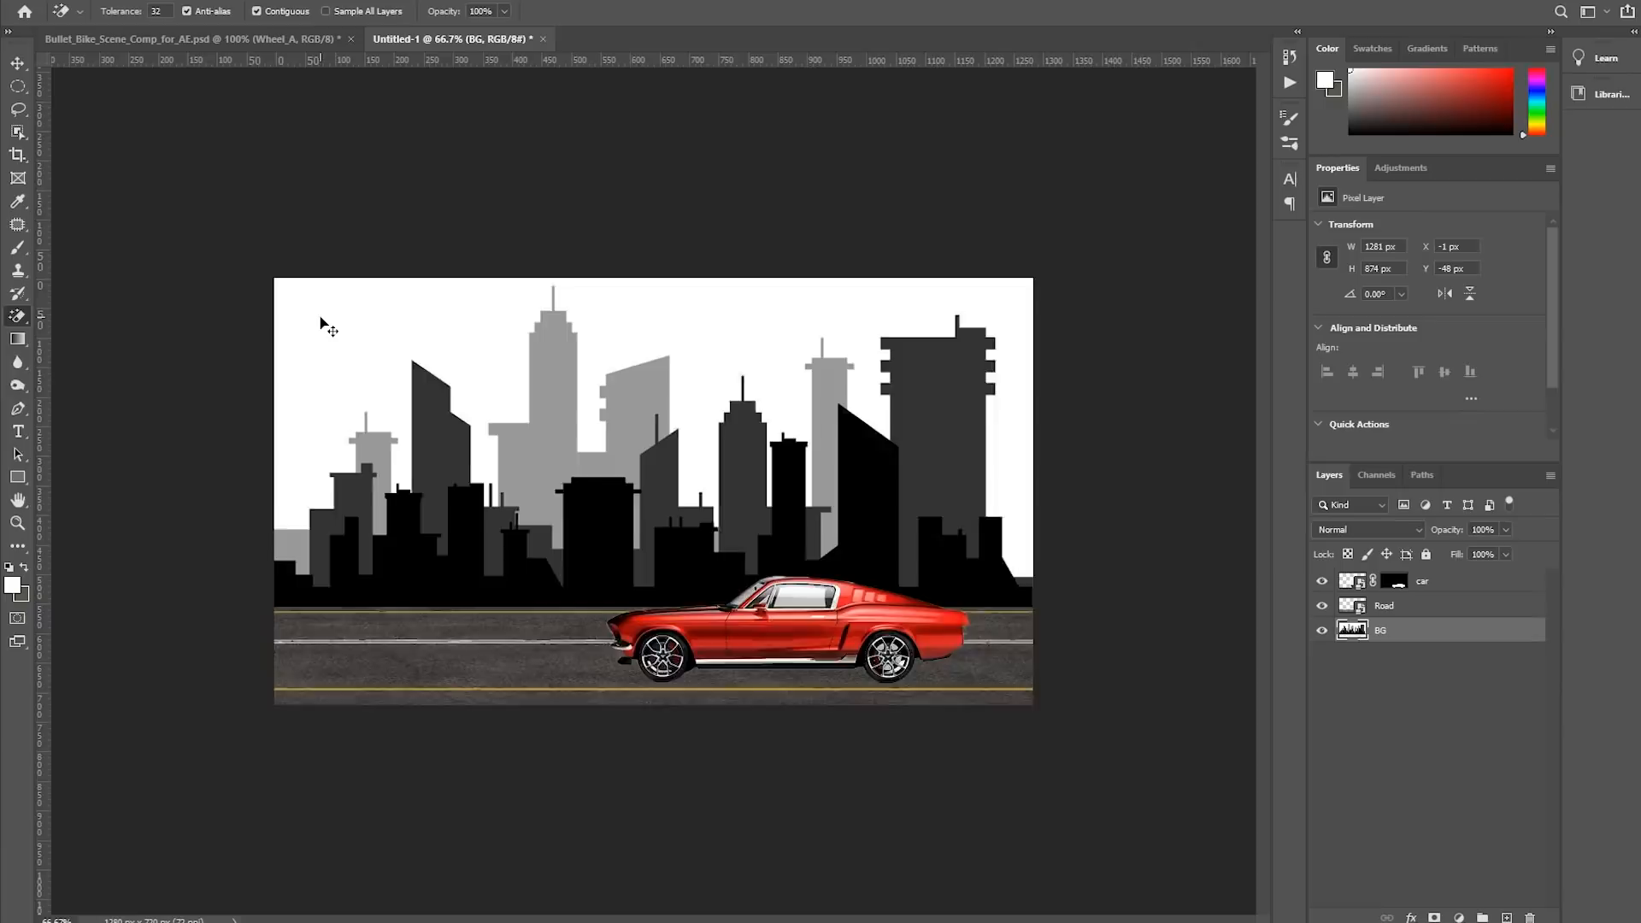
key("ctrl+1")
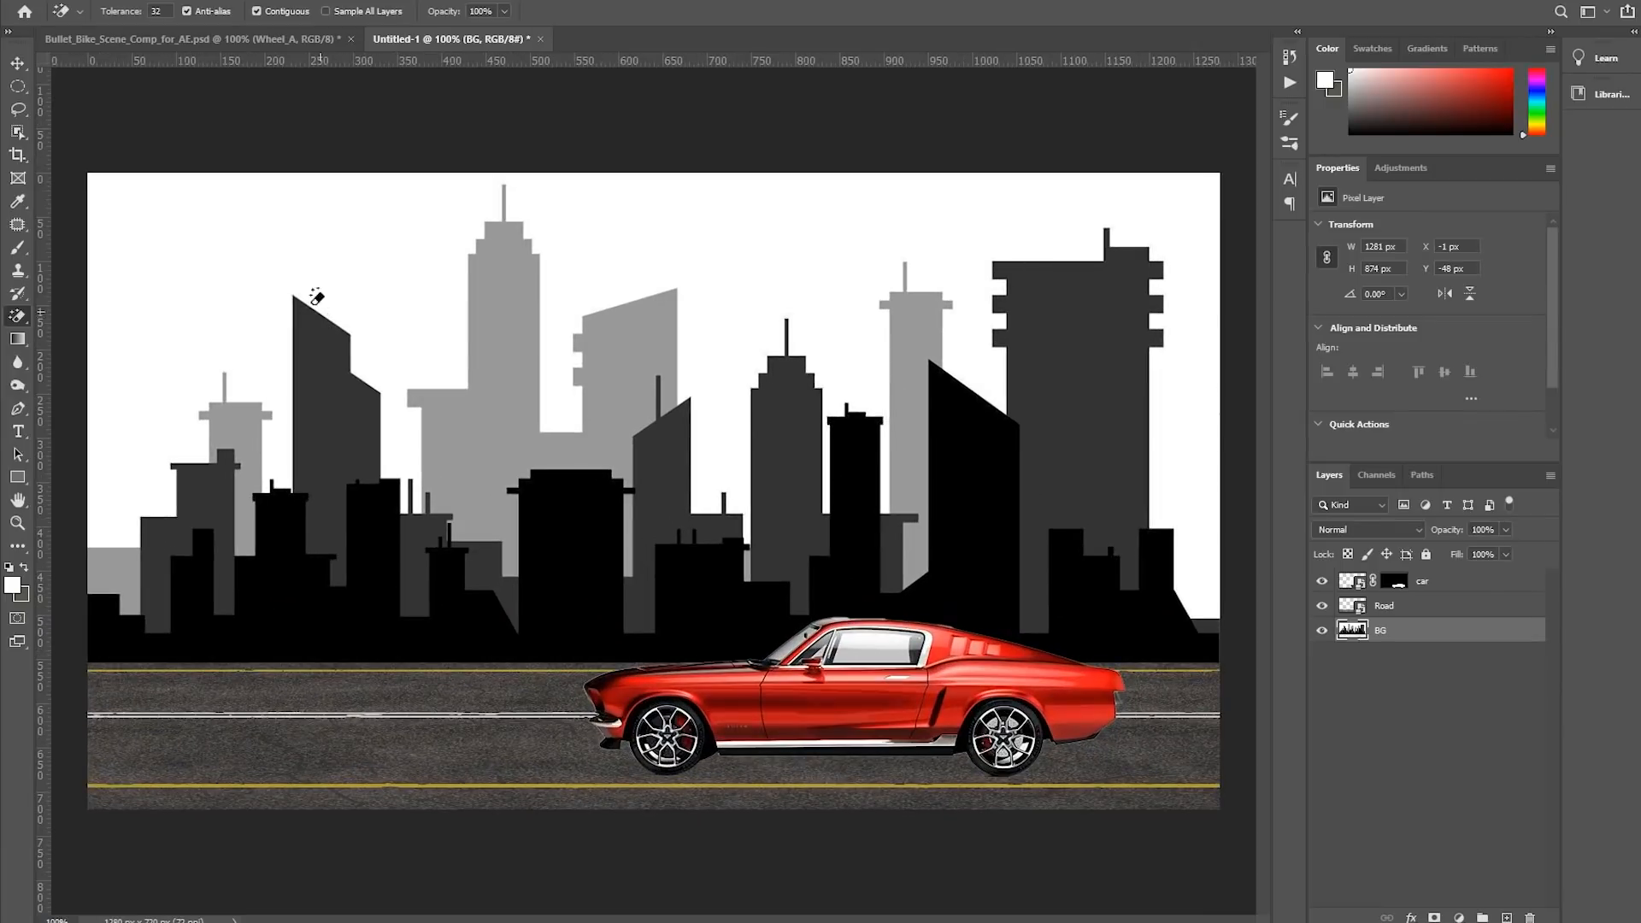
left_click(183, 230)
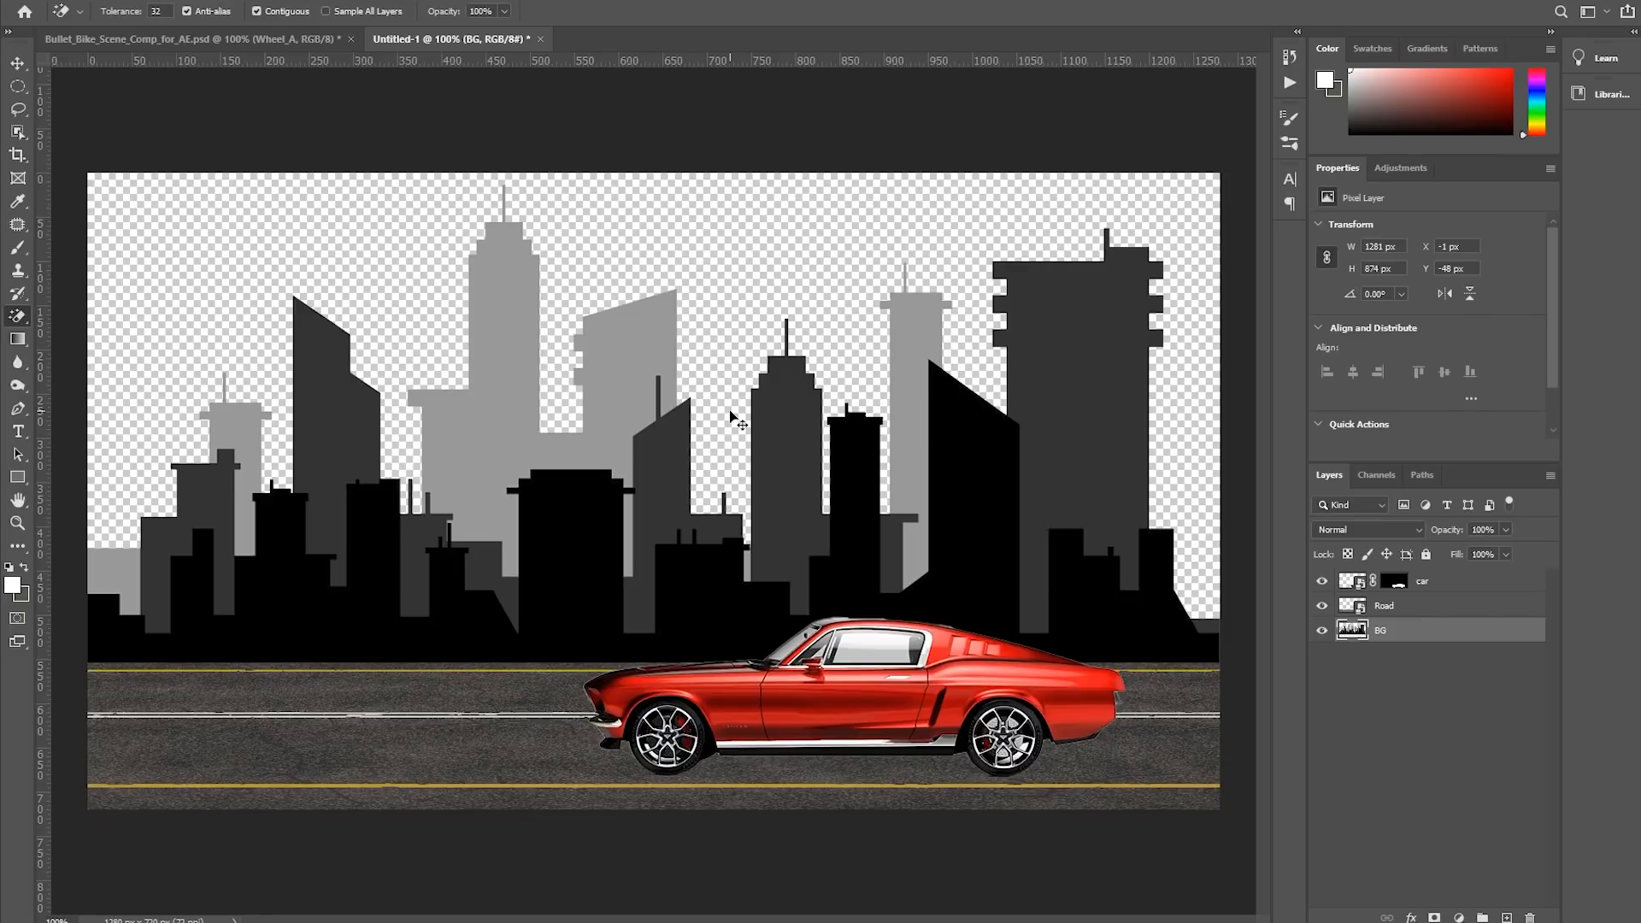
key("ctrl+minus")
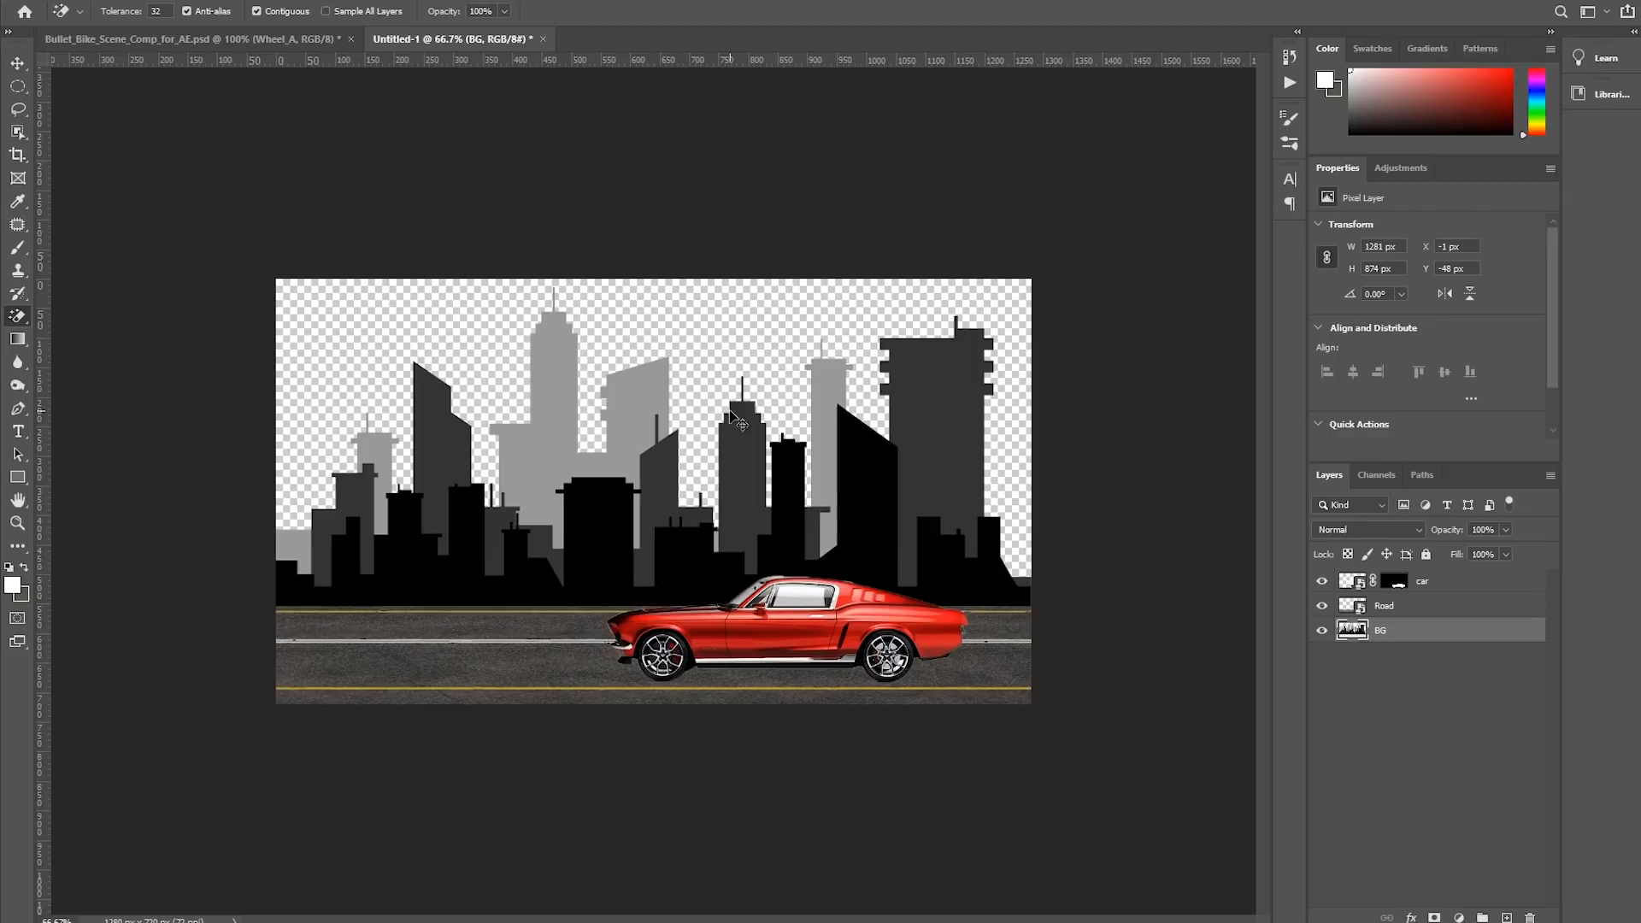
Create a new layer beneath BG at the bottom of the stack and name it Sky
key("v")
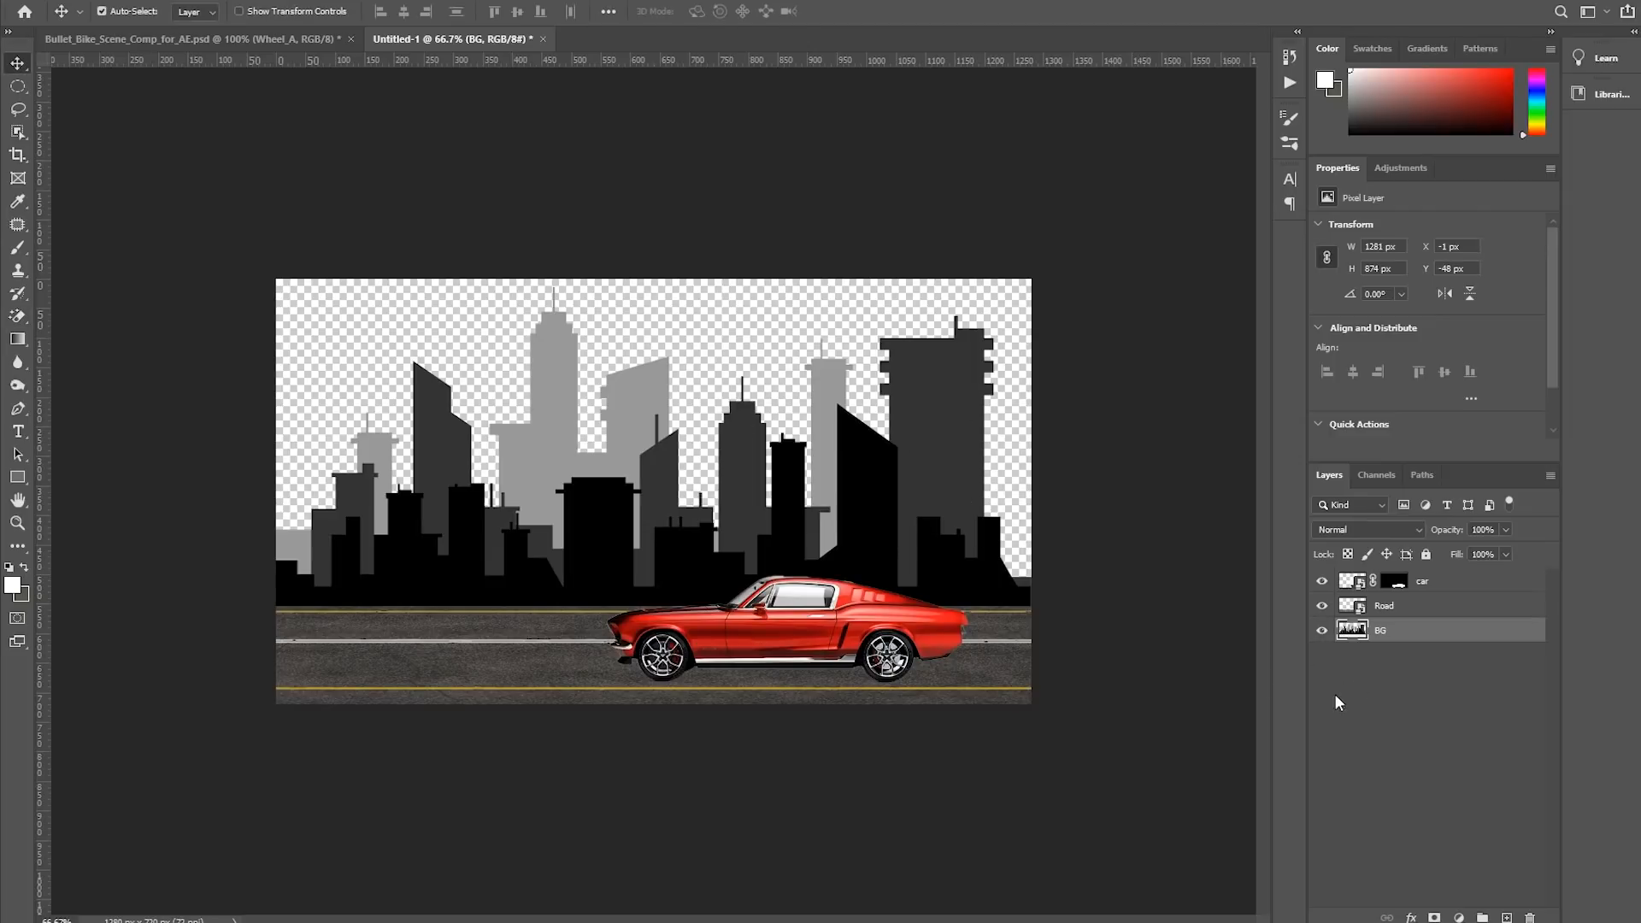
left_click(1508, 917)
left_click_drag(1361, 639, 1389, 671)
double_click(1388, 656)
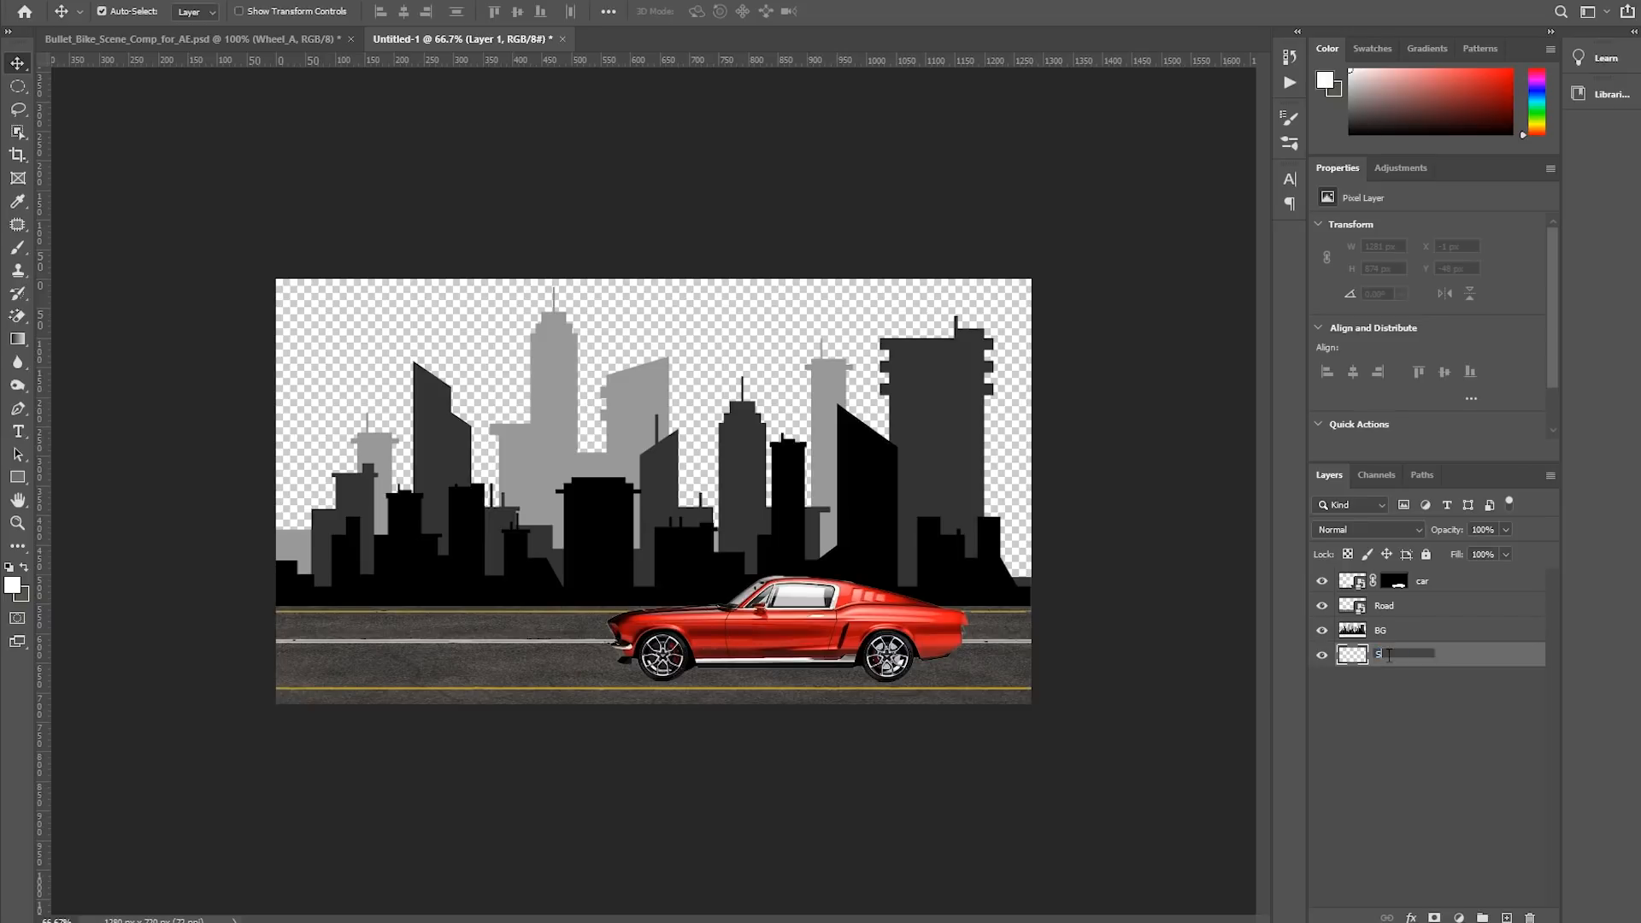
type("Sky")
key("Return")
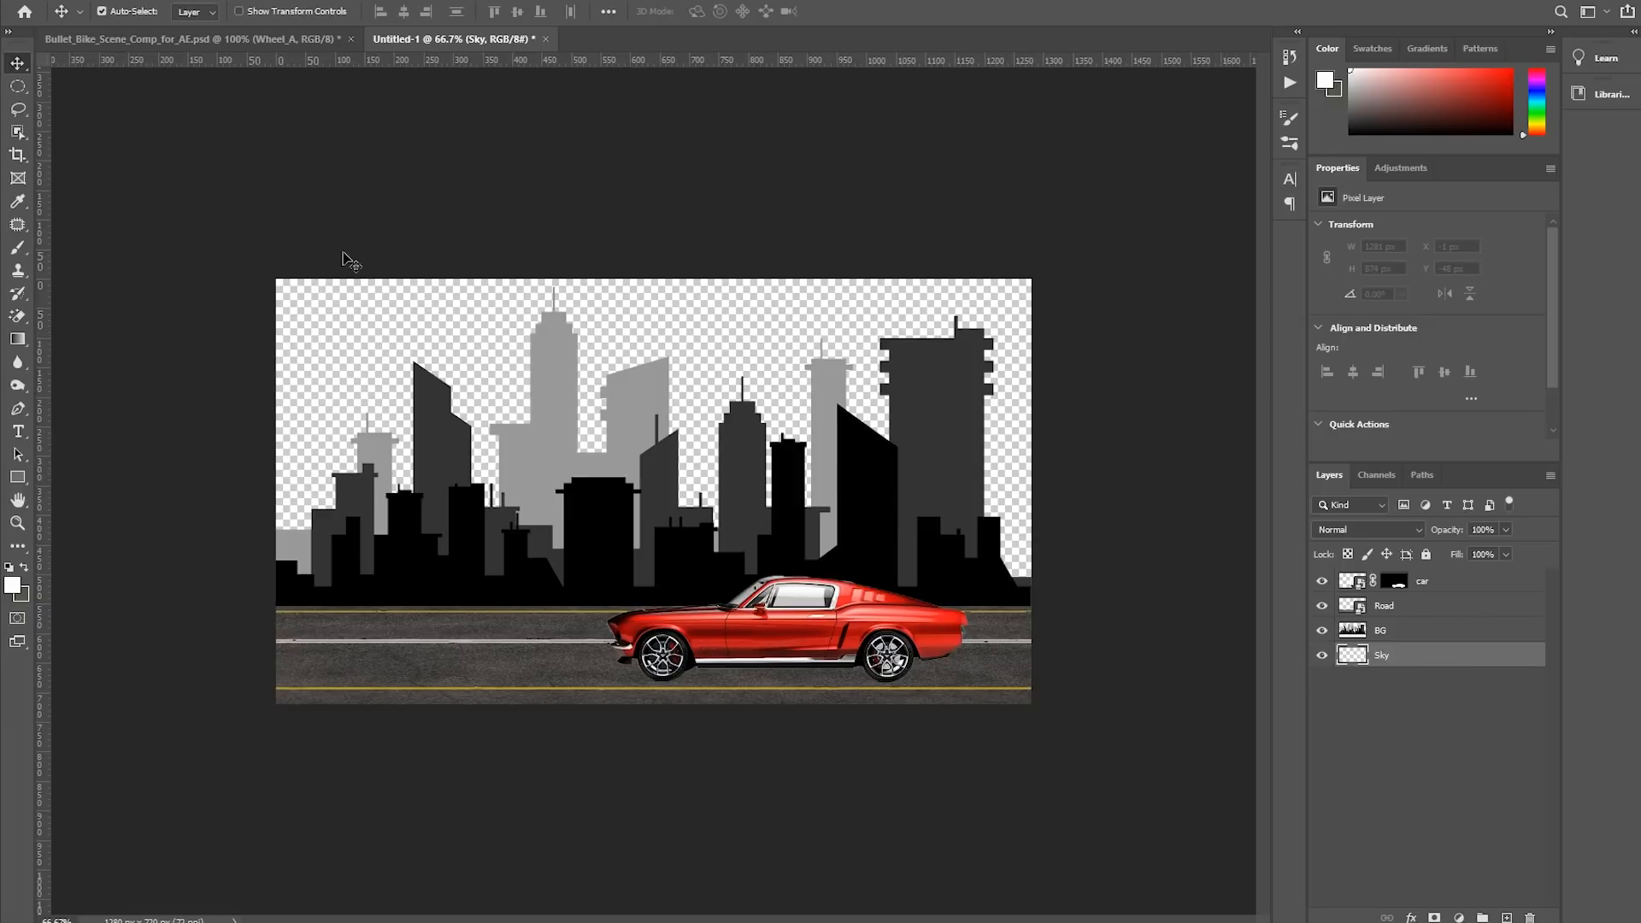
Fill the Sky layer with a vertical linear gradient from black down to dark blue, spanning well beyond the canvas's upper and lower edges
left_click(18, 340)
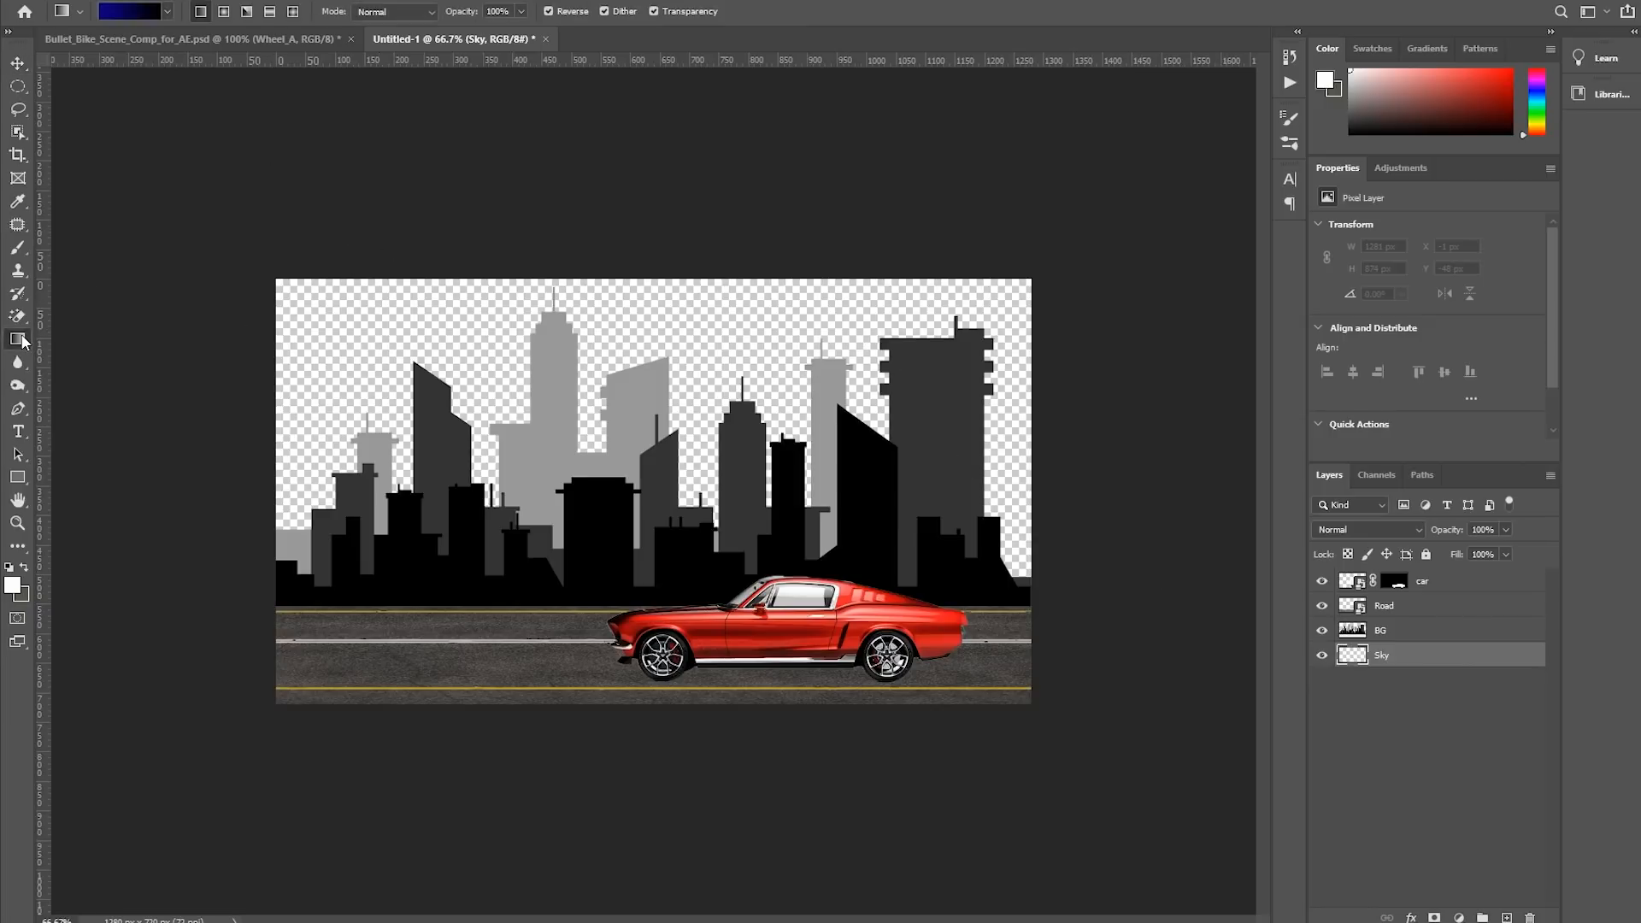
left_click(128, 11)
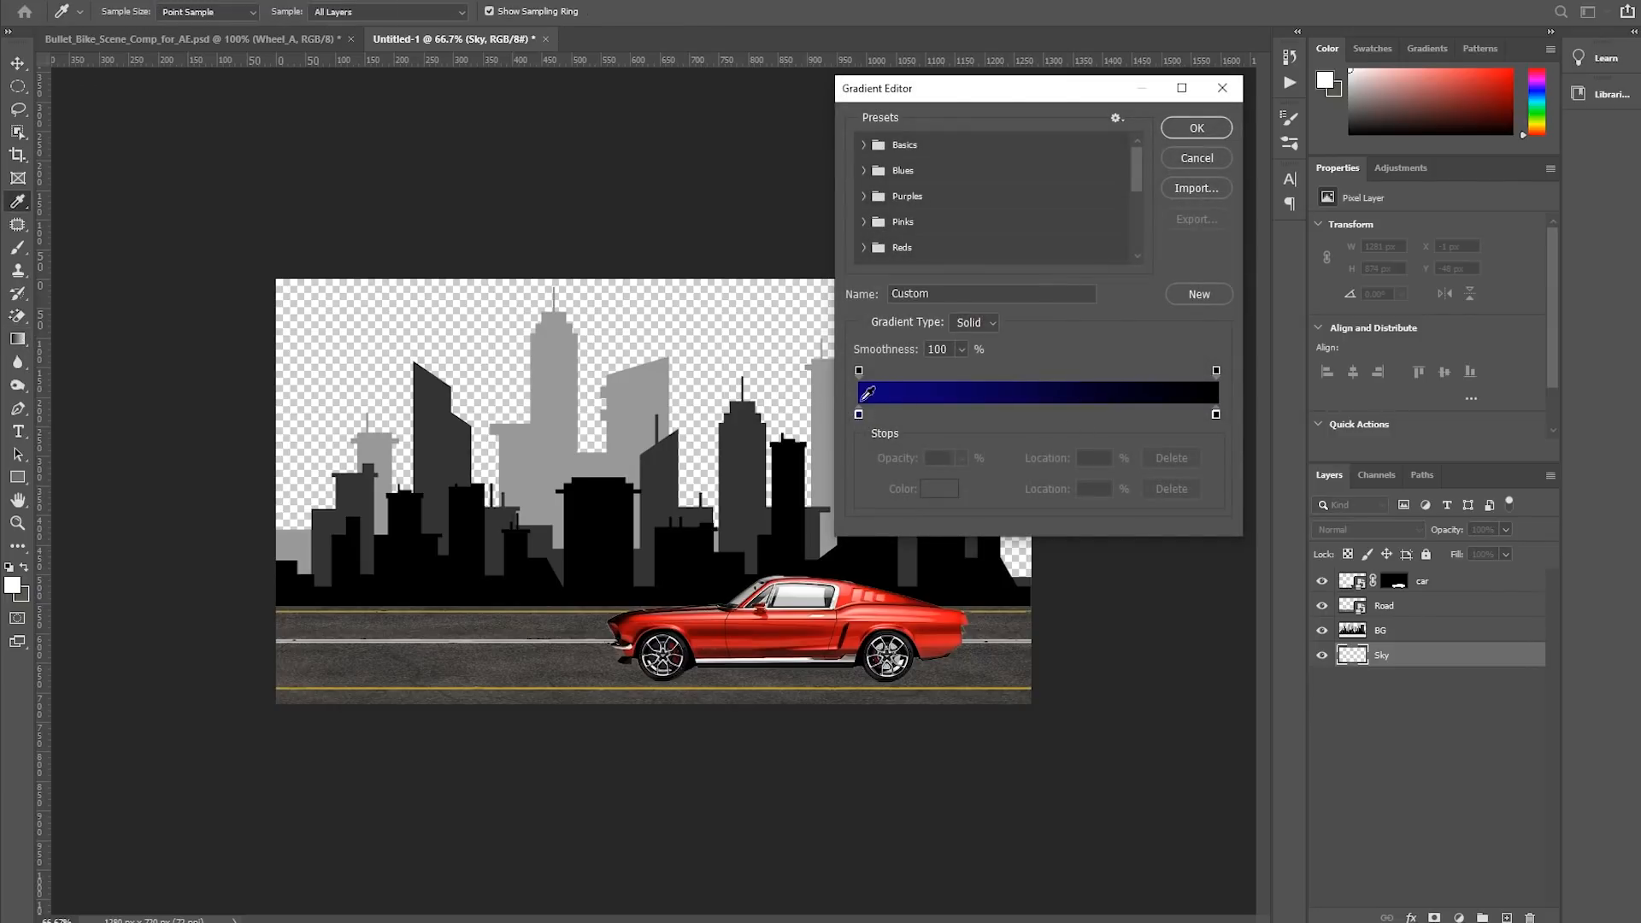
left_click(1196, 128)
left_click_drag(654, 284, 654, 635)
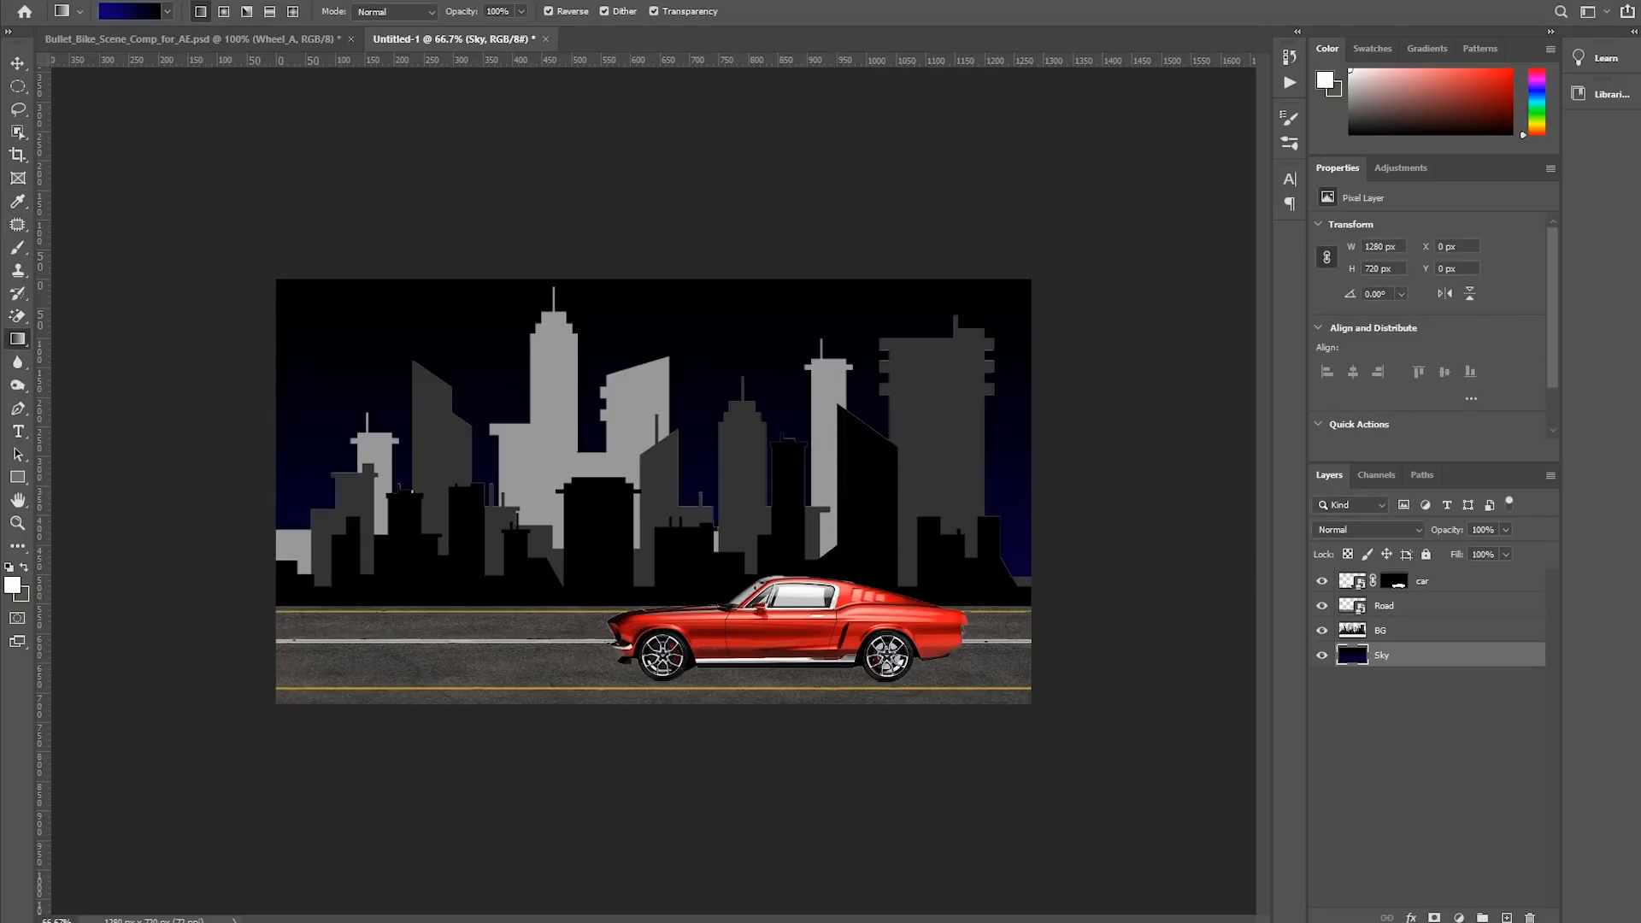
left_click_drag(657, 126, 669, 778)
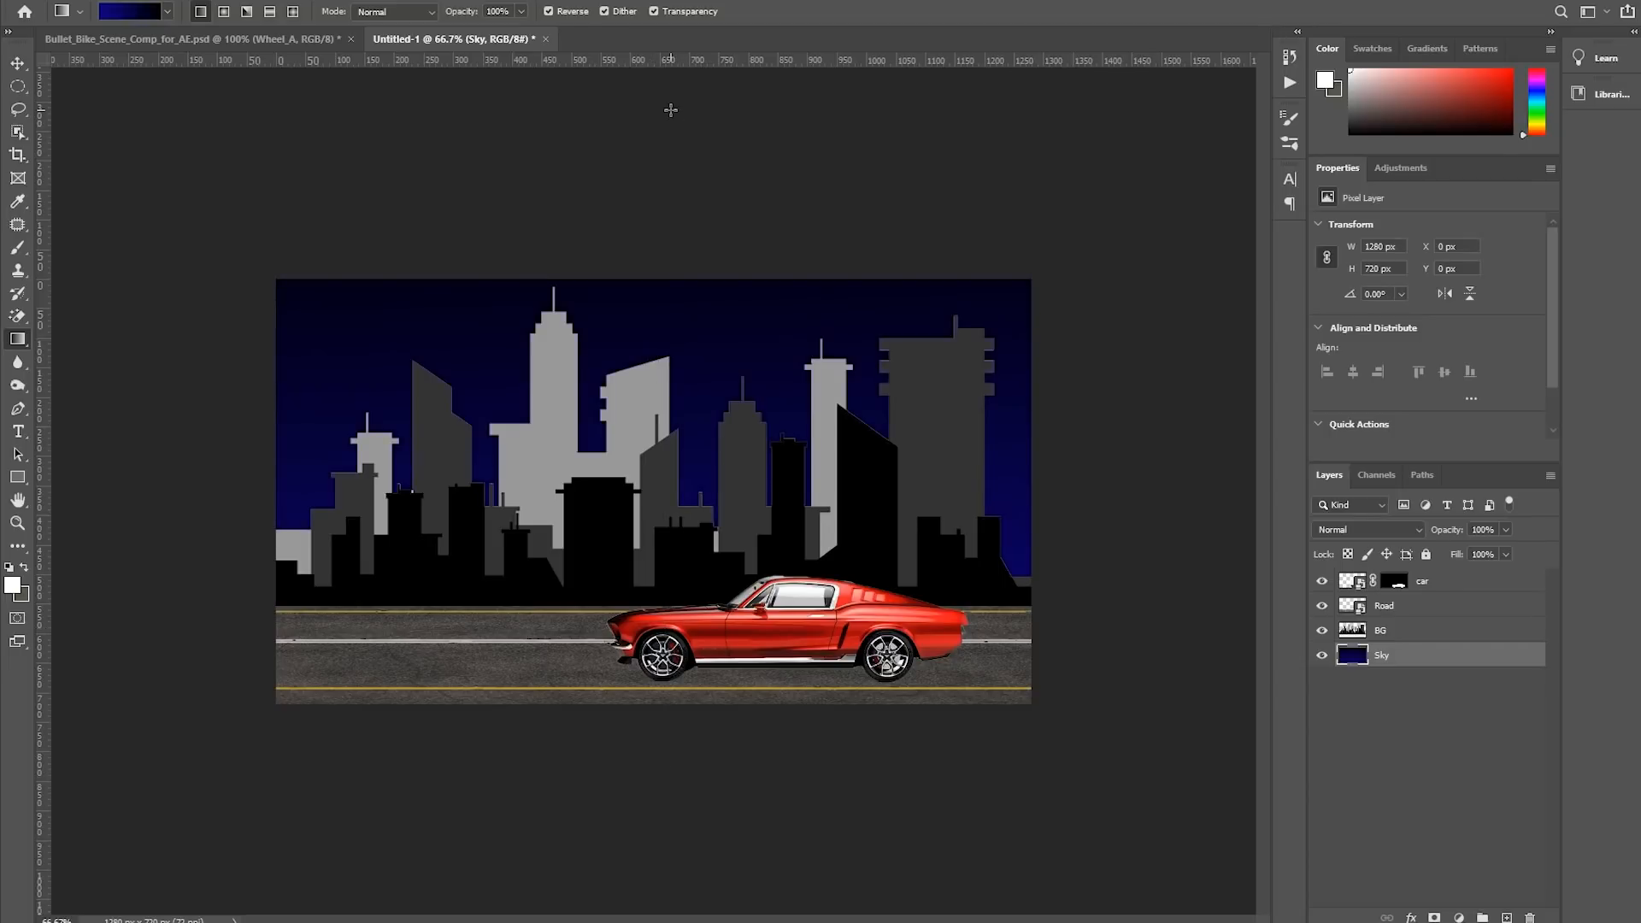
left_click_drag(659, 100, 665, 782)
left_click_drag(673, 99, 674, 897)
Shift the Sky gradient to teal with a Hue/Saturation adjustment, setting the hue to about -57
key("ctrl+1")
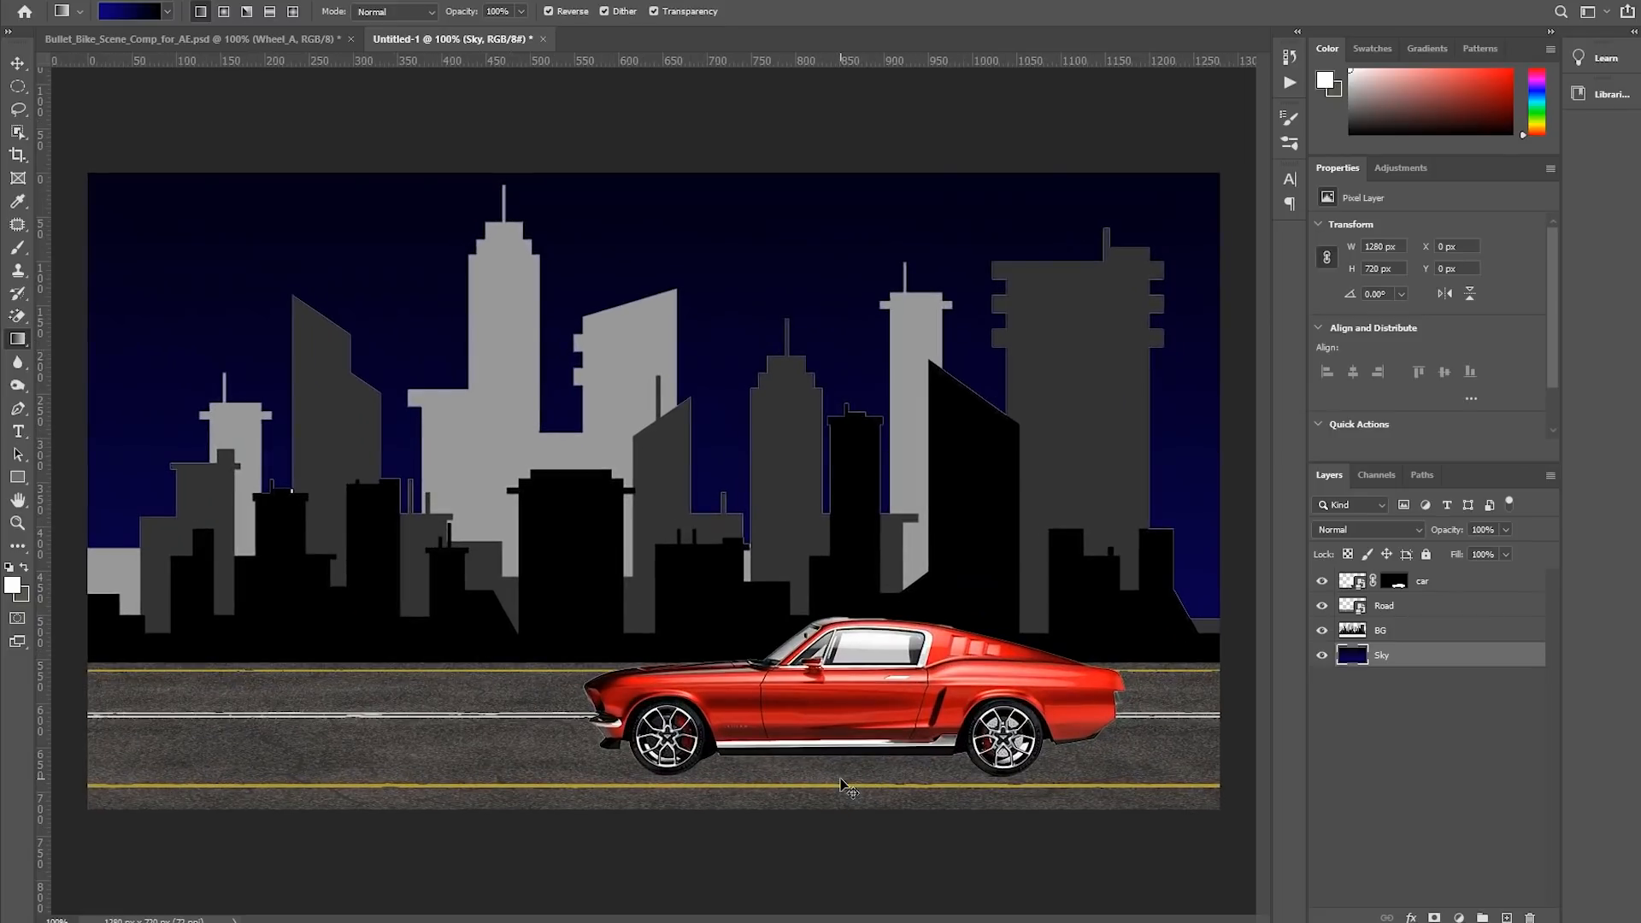
key("ctrl+u")
left_click_drag(1337, 220, 1271, 194)
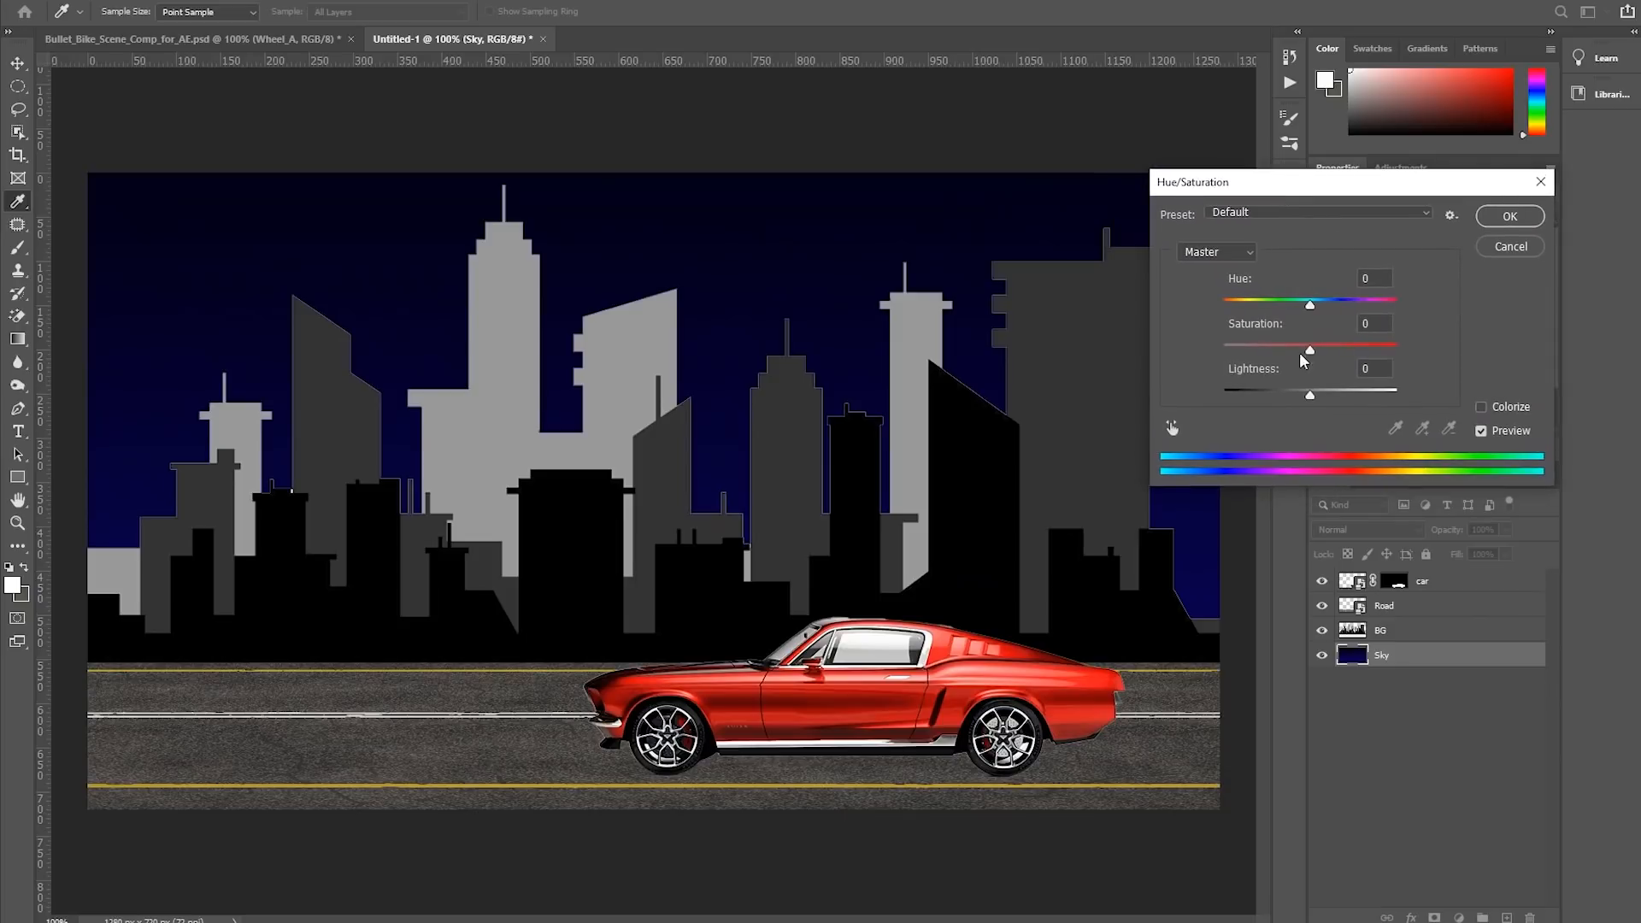
left_click_drag(1309, 309, 1271, 310)
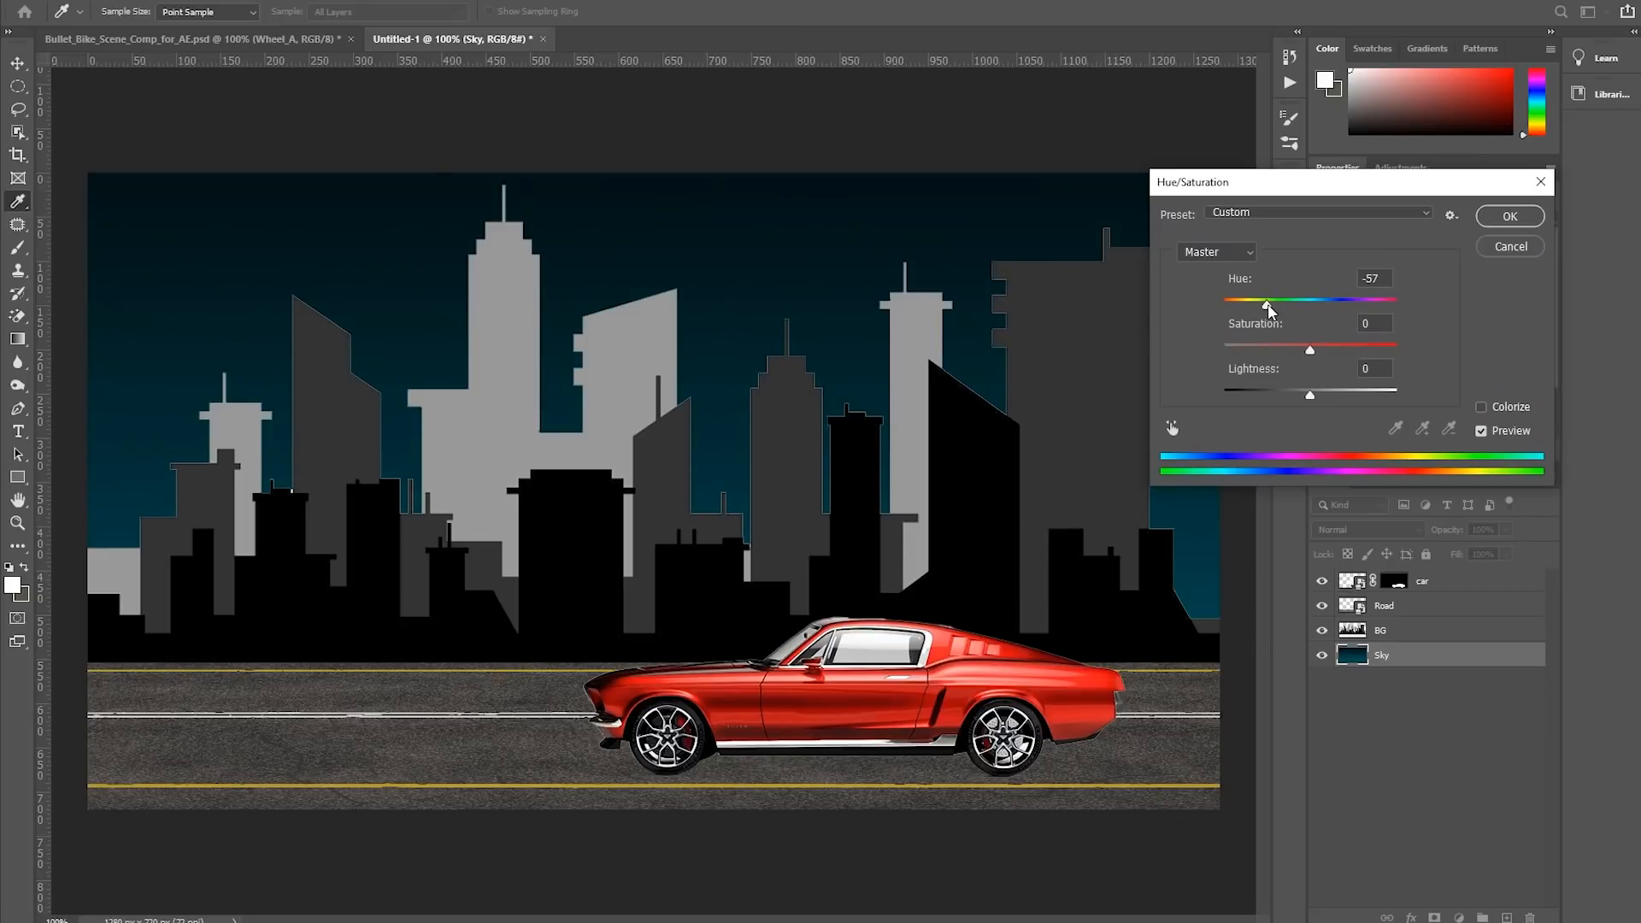
left_click_drag(1271, 310, 1271, 310)
left_click(1509, 218)
key("g")
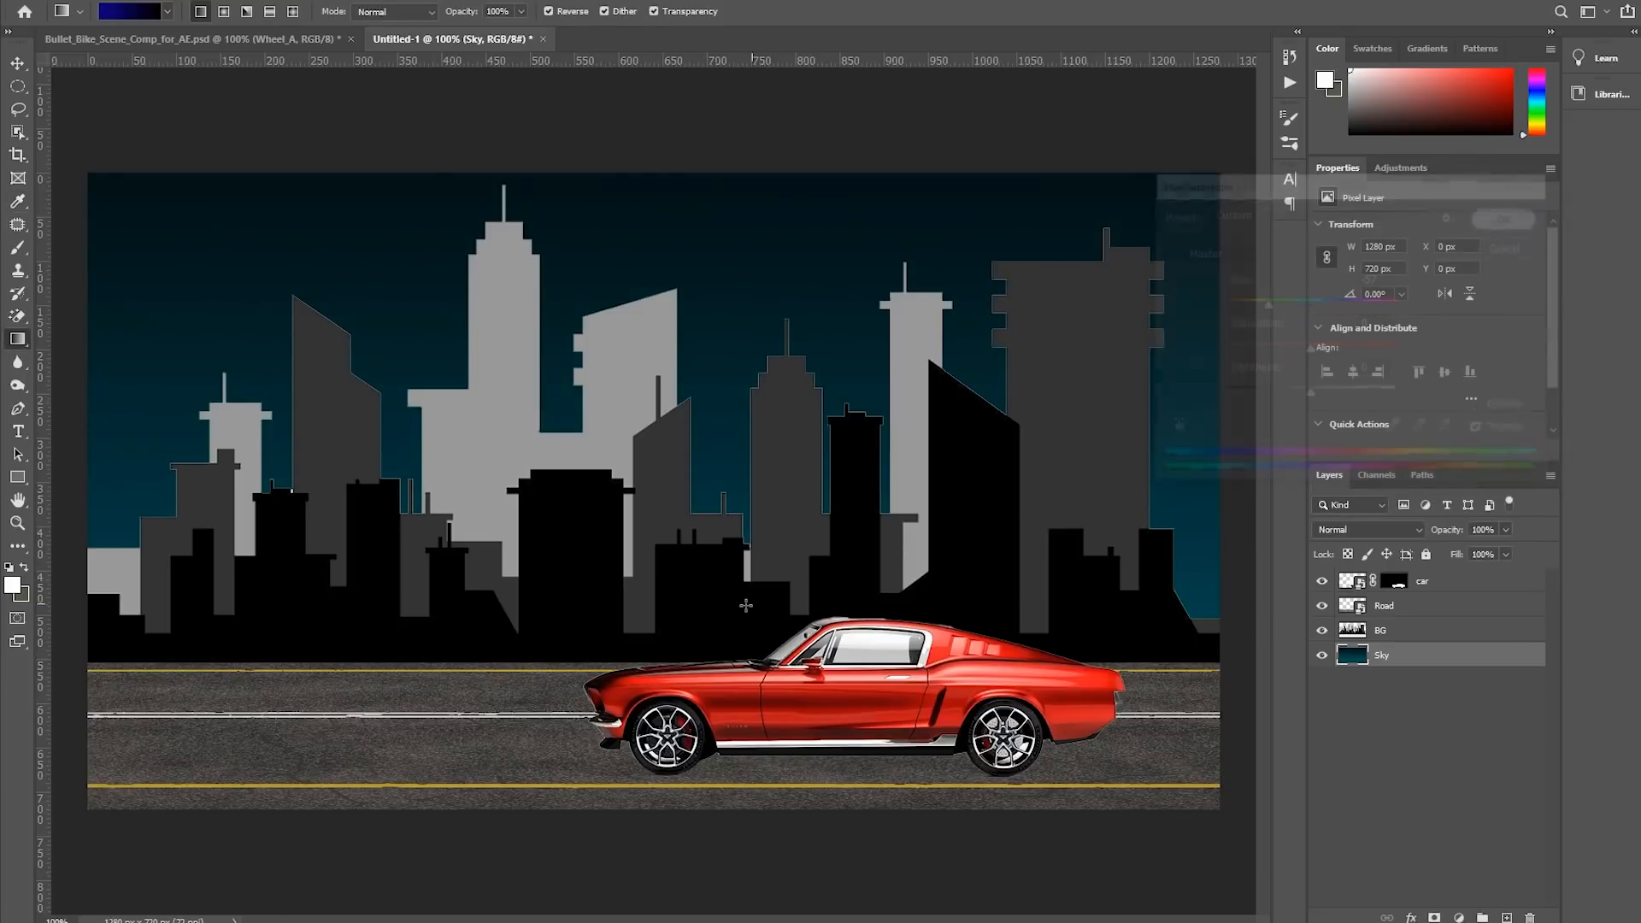
Create a new layer directly above Sky and name it Moon
key("ctrl+minus")
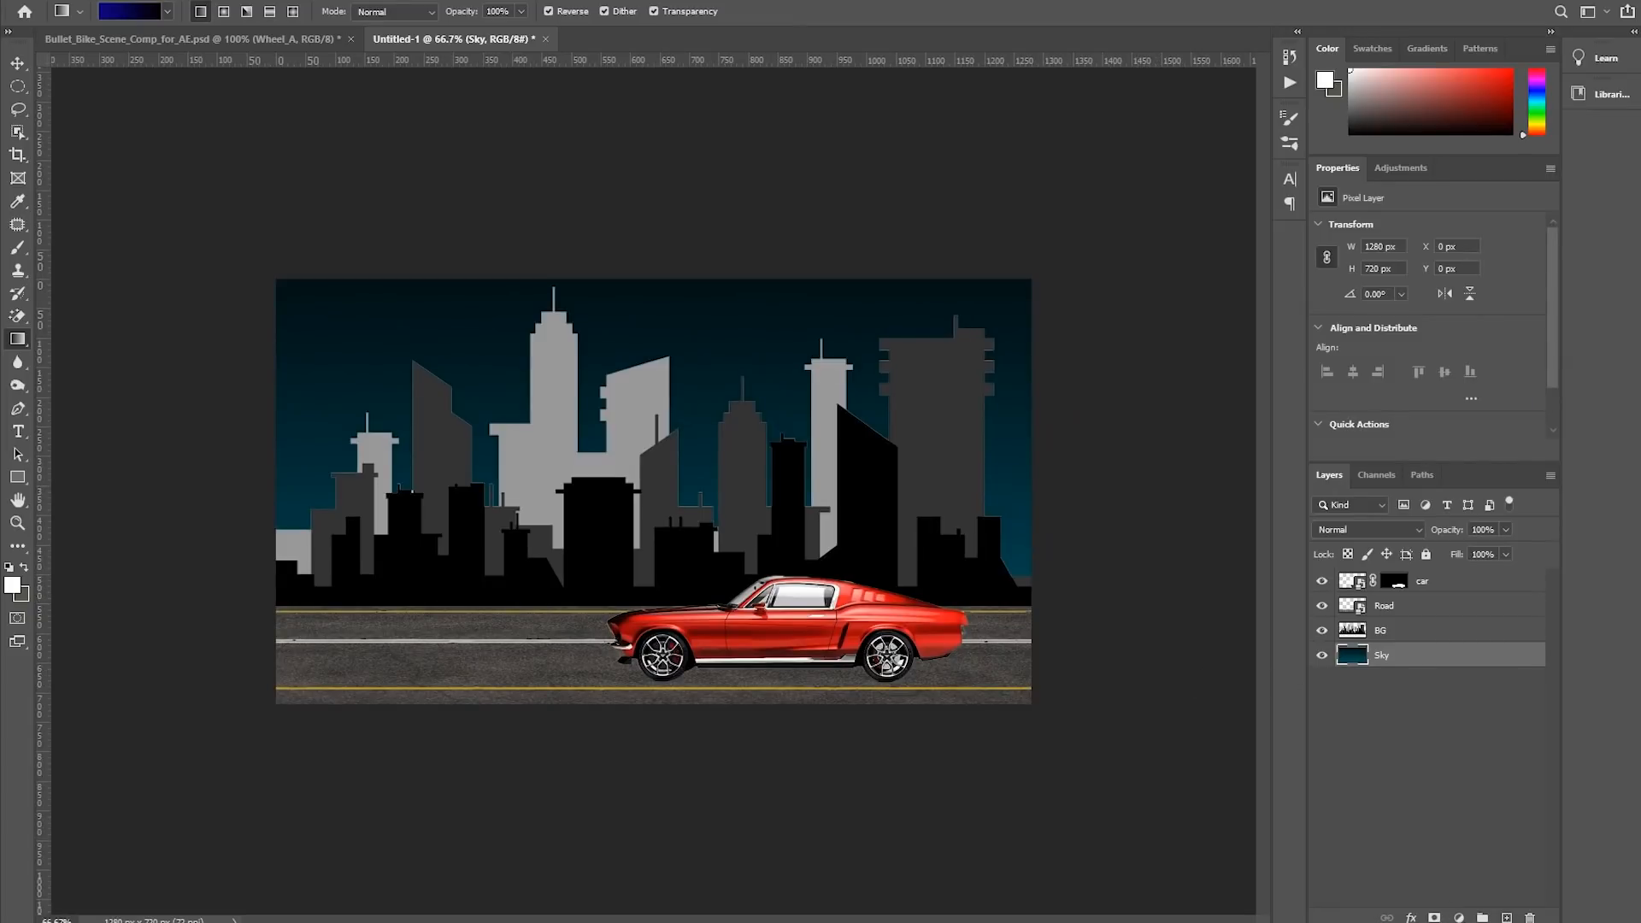
left_click(1507, 917)
double_click(1388, 655)
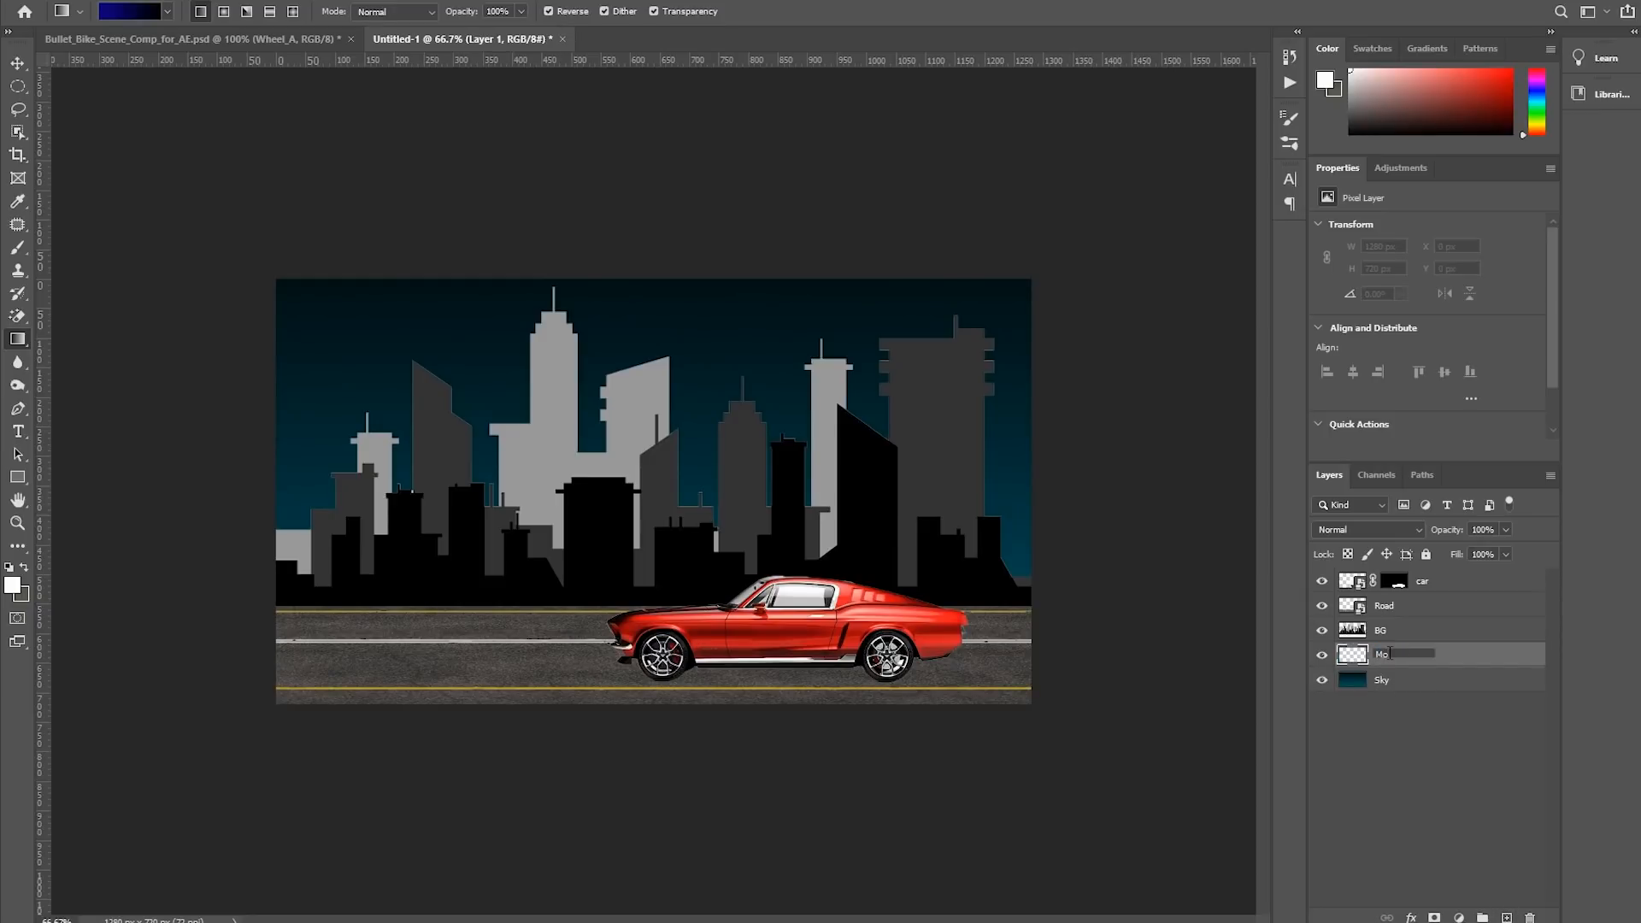
type("Moon")
key("Return")
Select a circle about 337 px wide behind the leftmost skyscrapers on the Moon layer and fill it with white
left_click(18, 86)
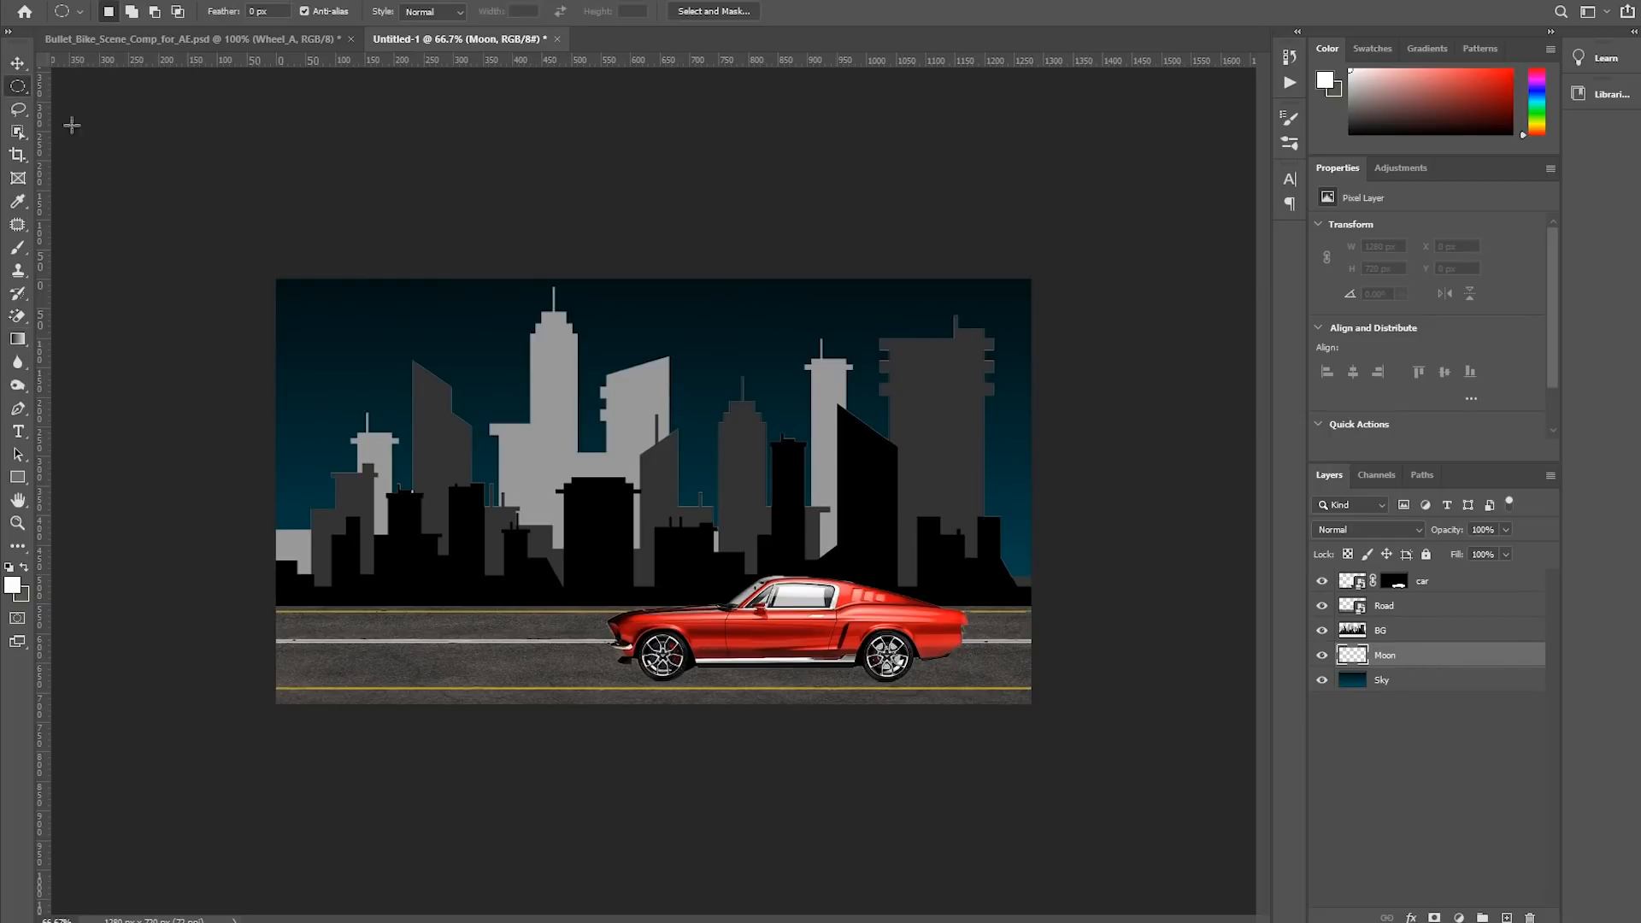
left_click_drag(340, 329, 527, 570)
key("alt+BackSpace")
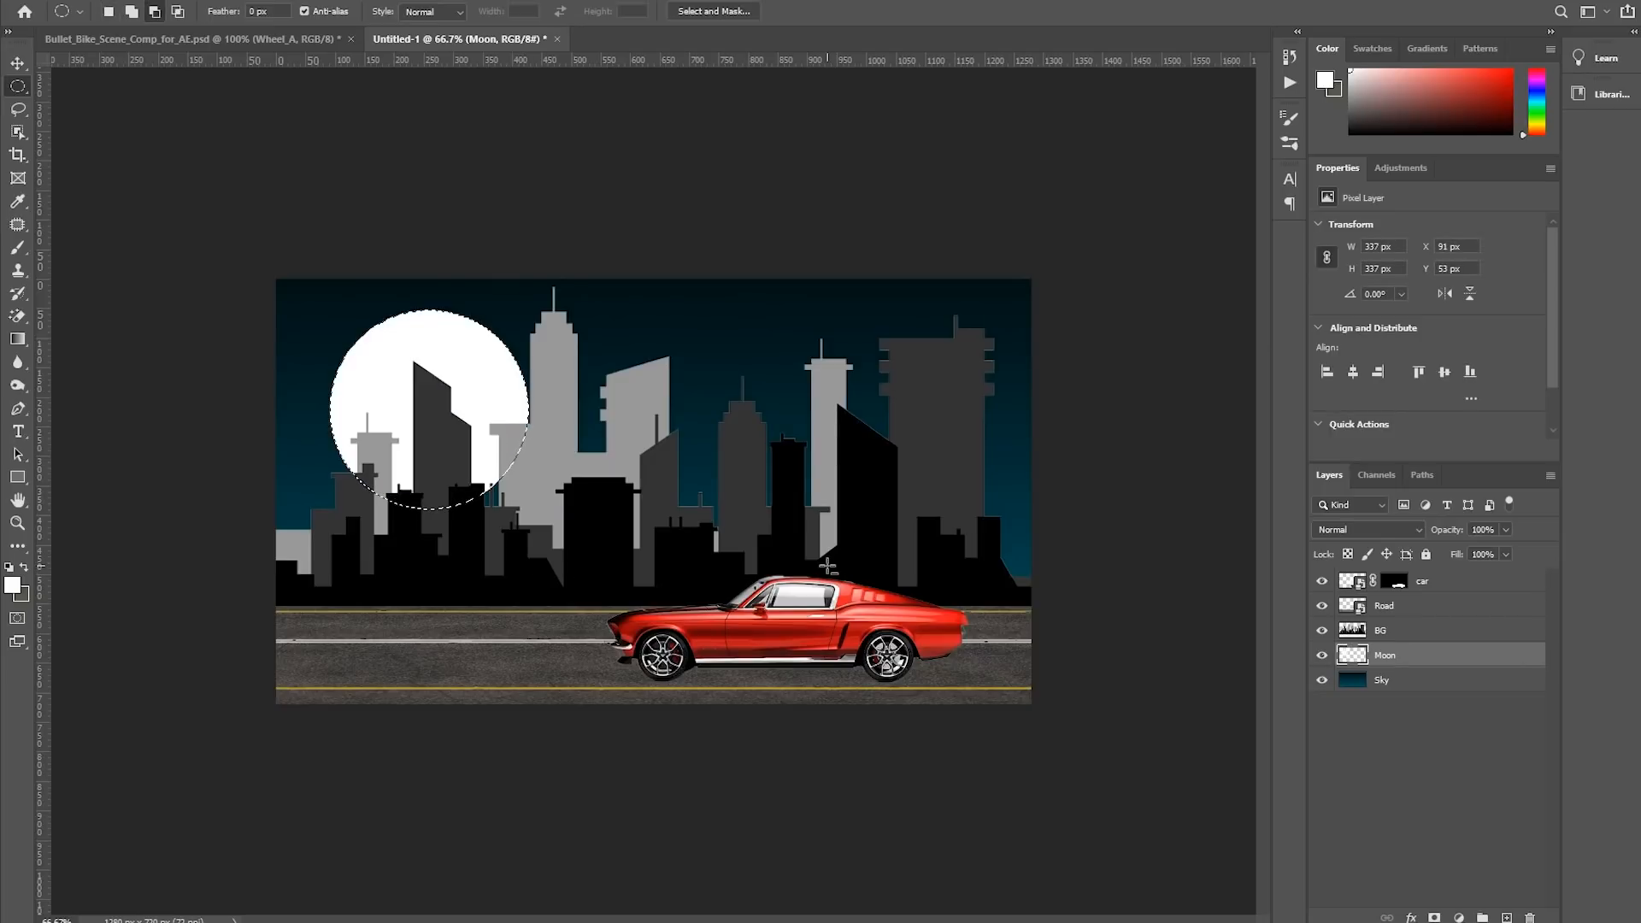
Clear the white fill from the circular selection and fill it with the white foreground color again
key("v")
key("ctrl+d")
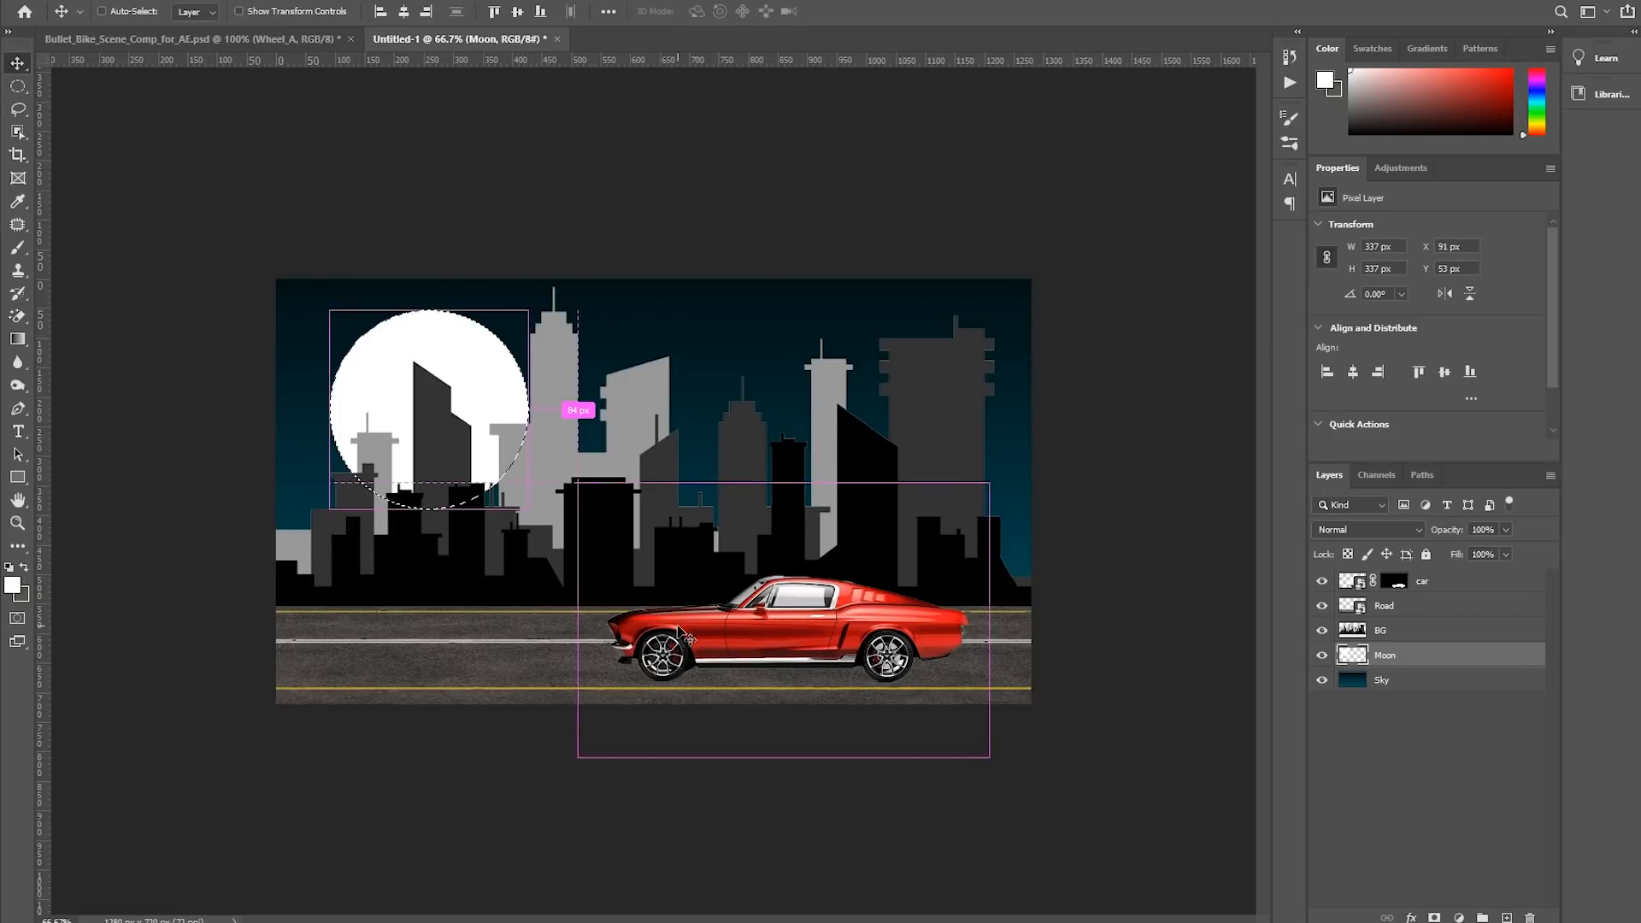
key("ctrl+shift+d")
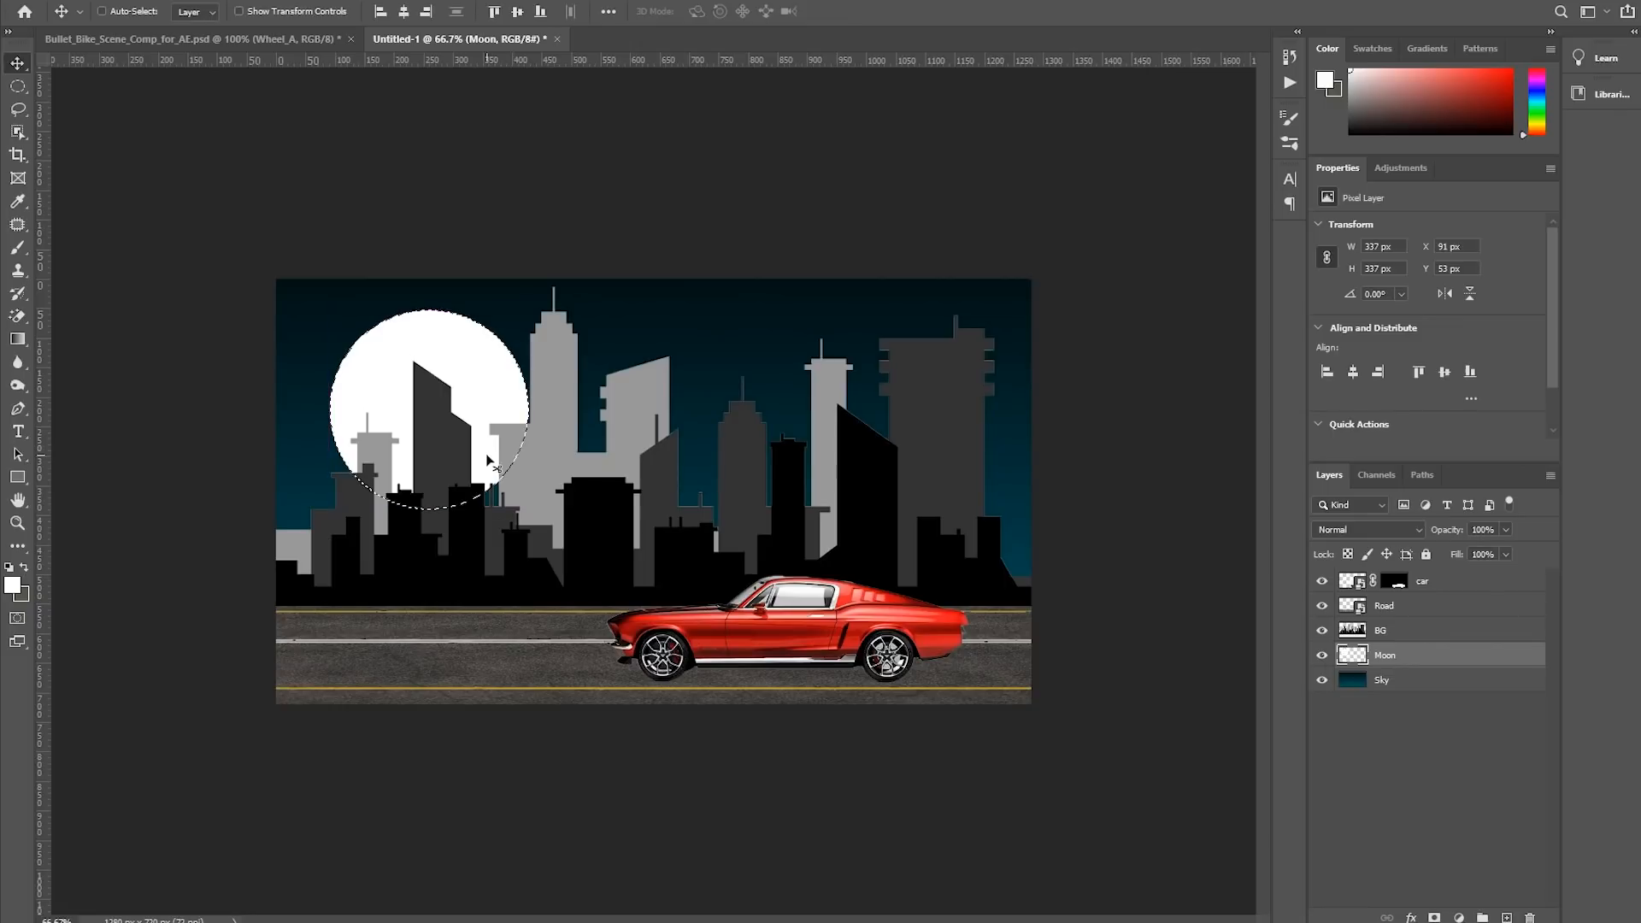
key("Delete")
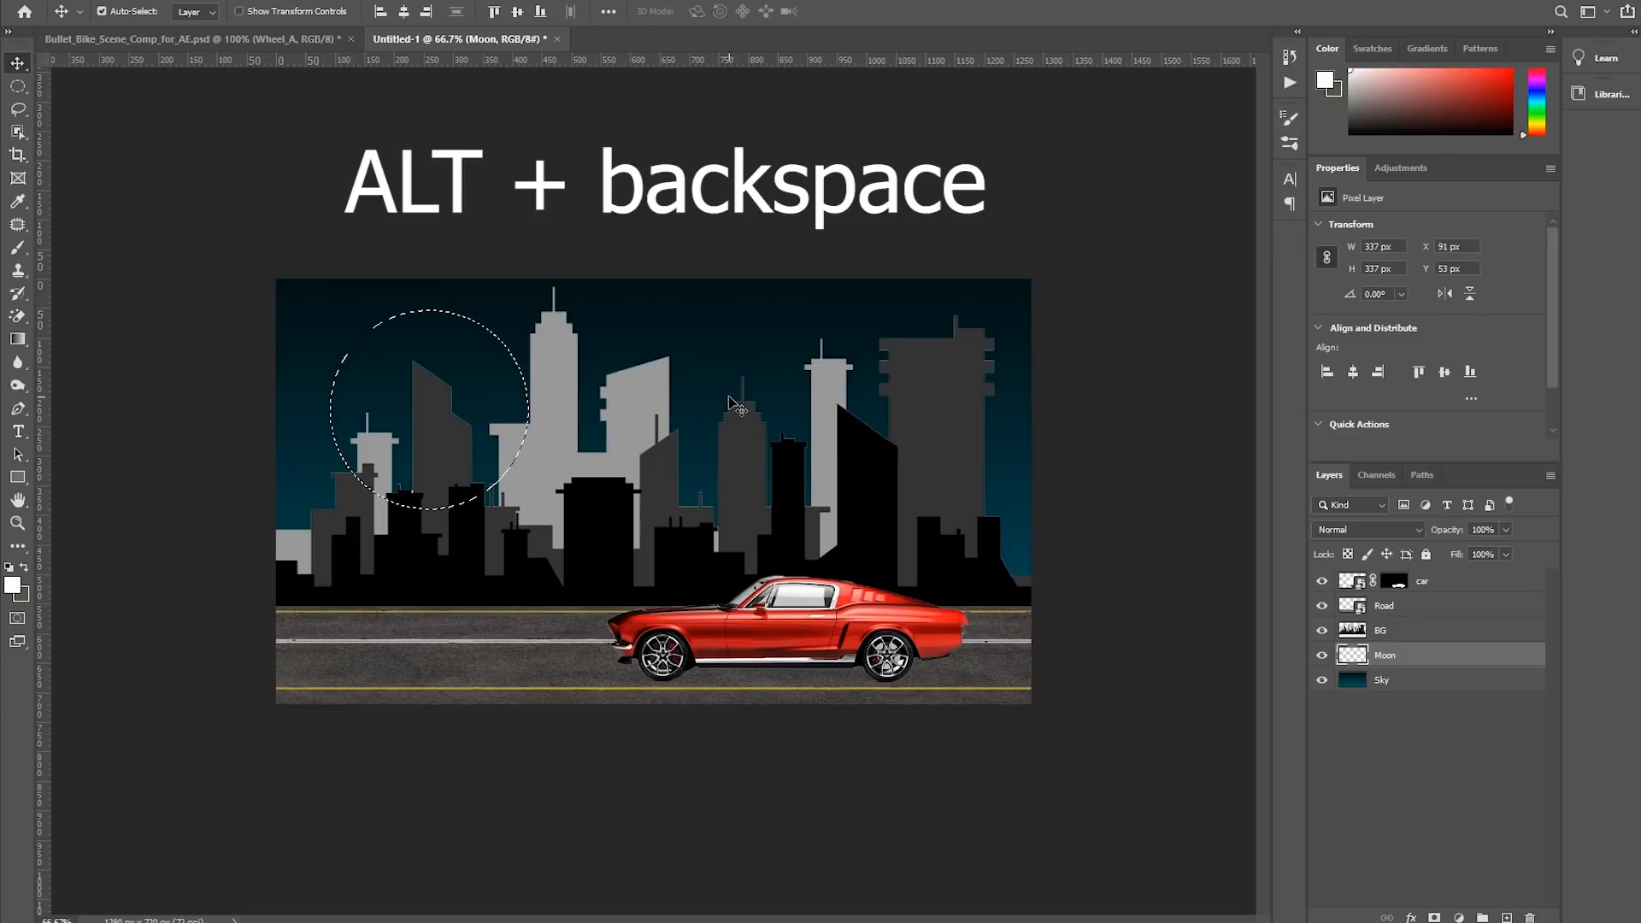
key("alt+BackSpace")
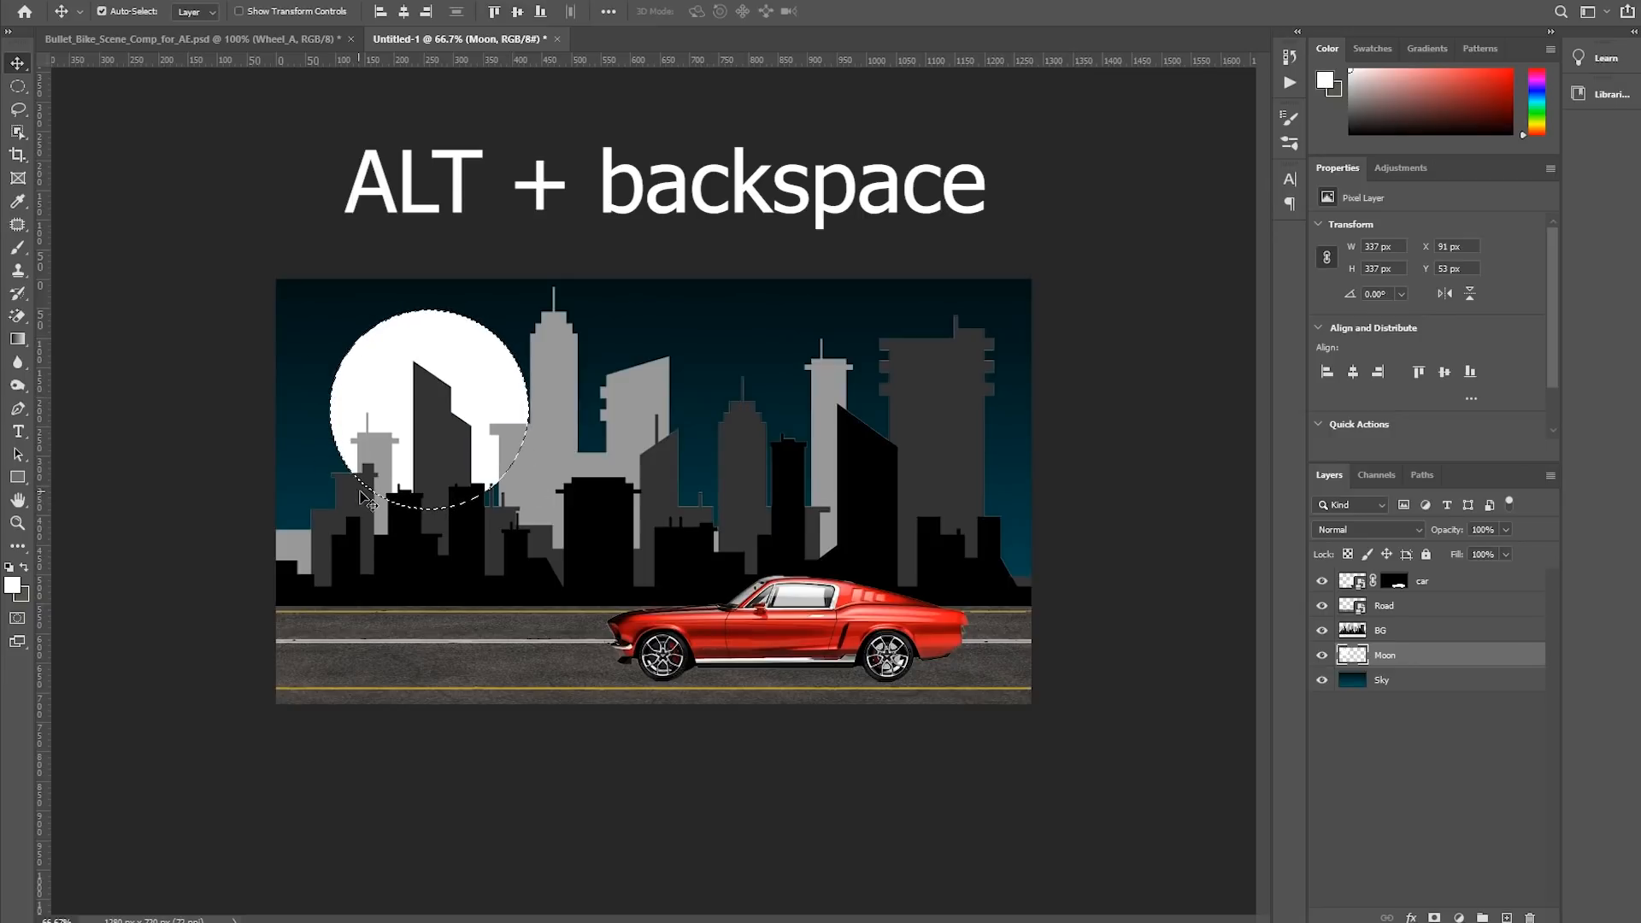
Undo the white fill, try filling the circle with the swapped dark foreground color, and remove that fill and the selection
key("ctrl")
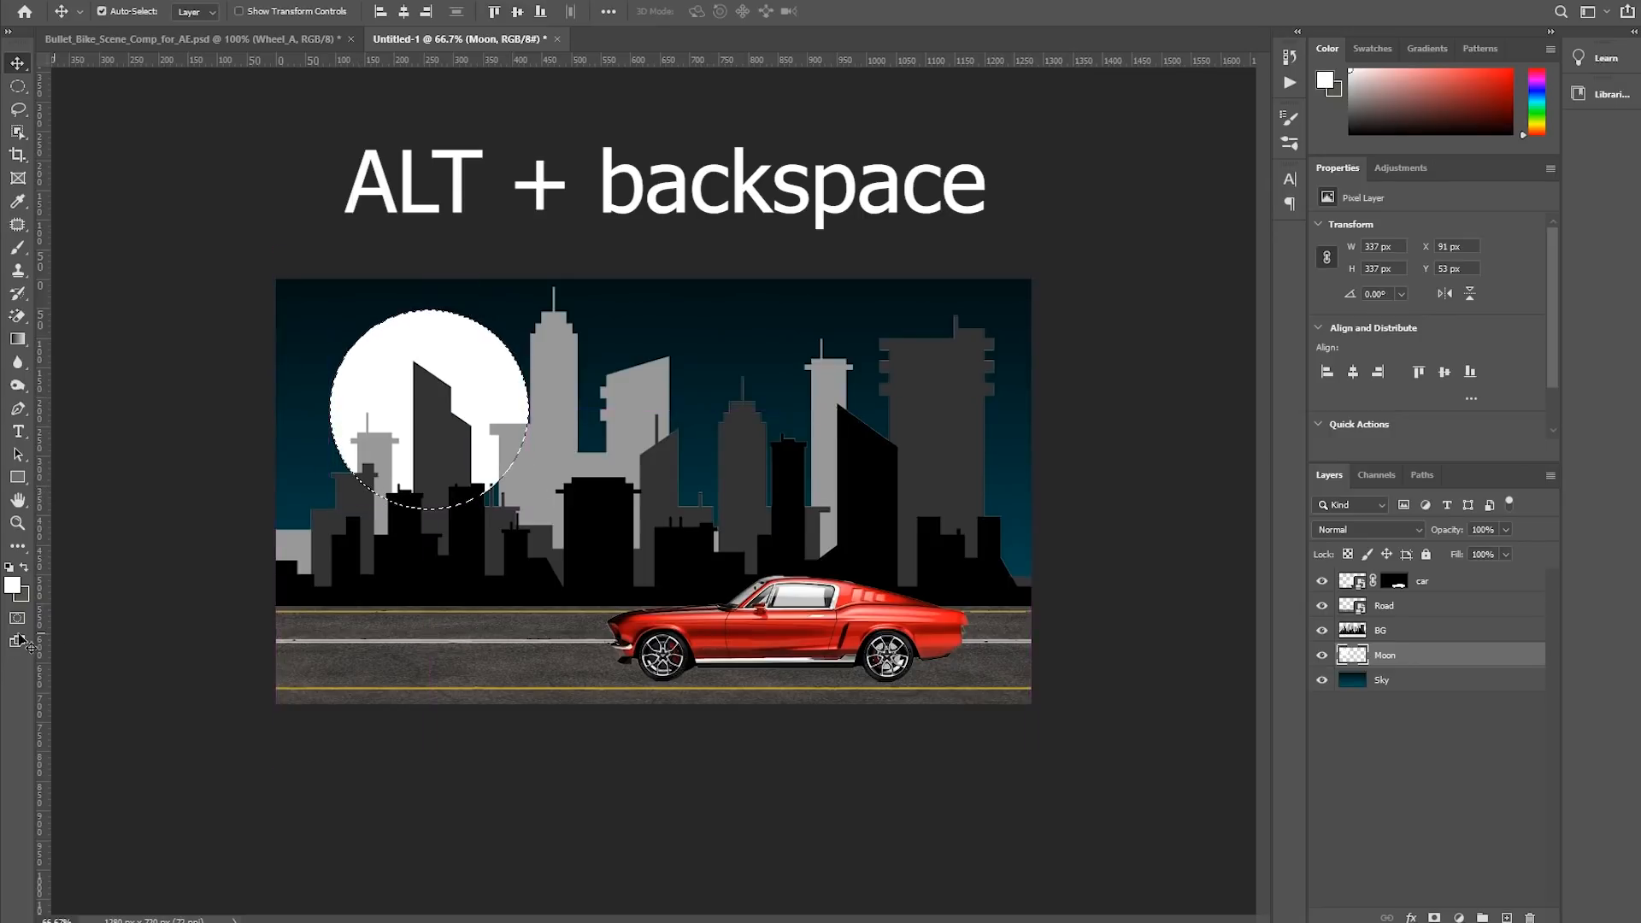
key("ctrl+z")
left_click(24, 567)
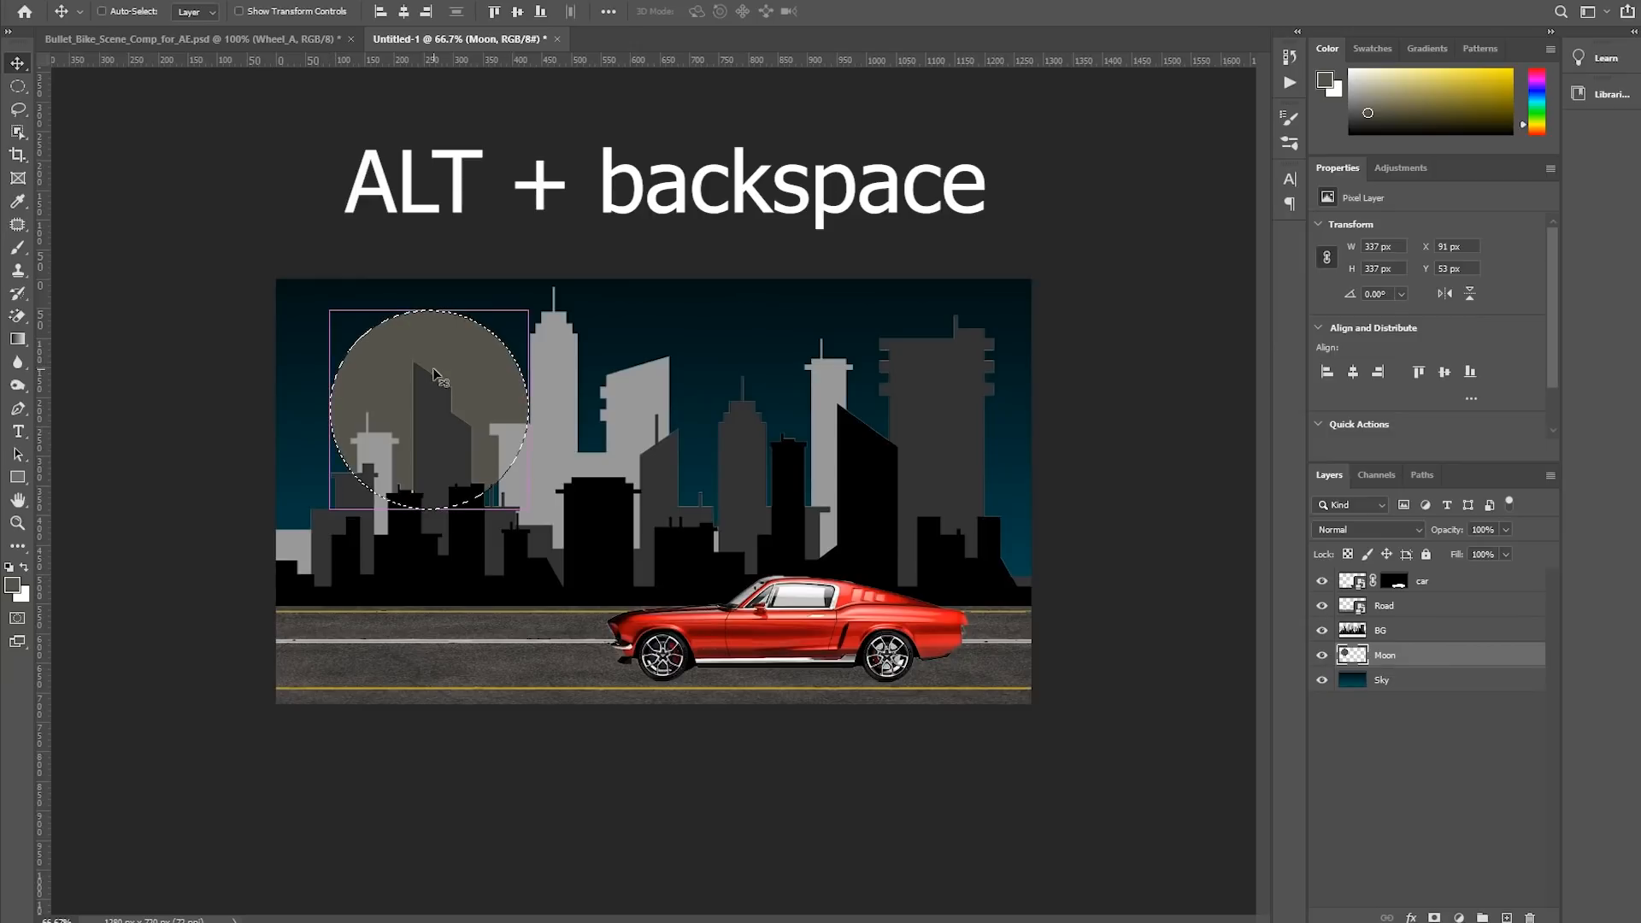
left_click(24, 568)
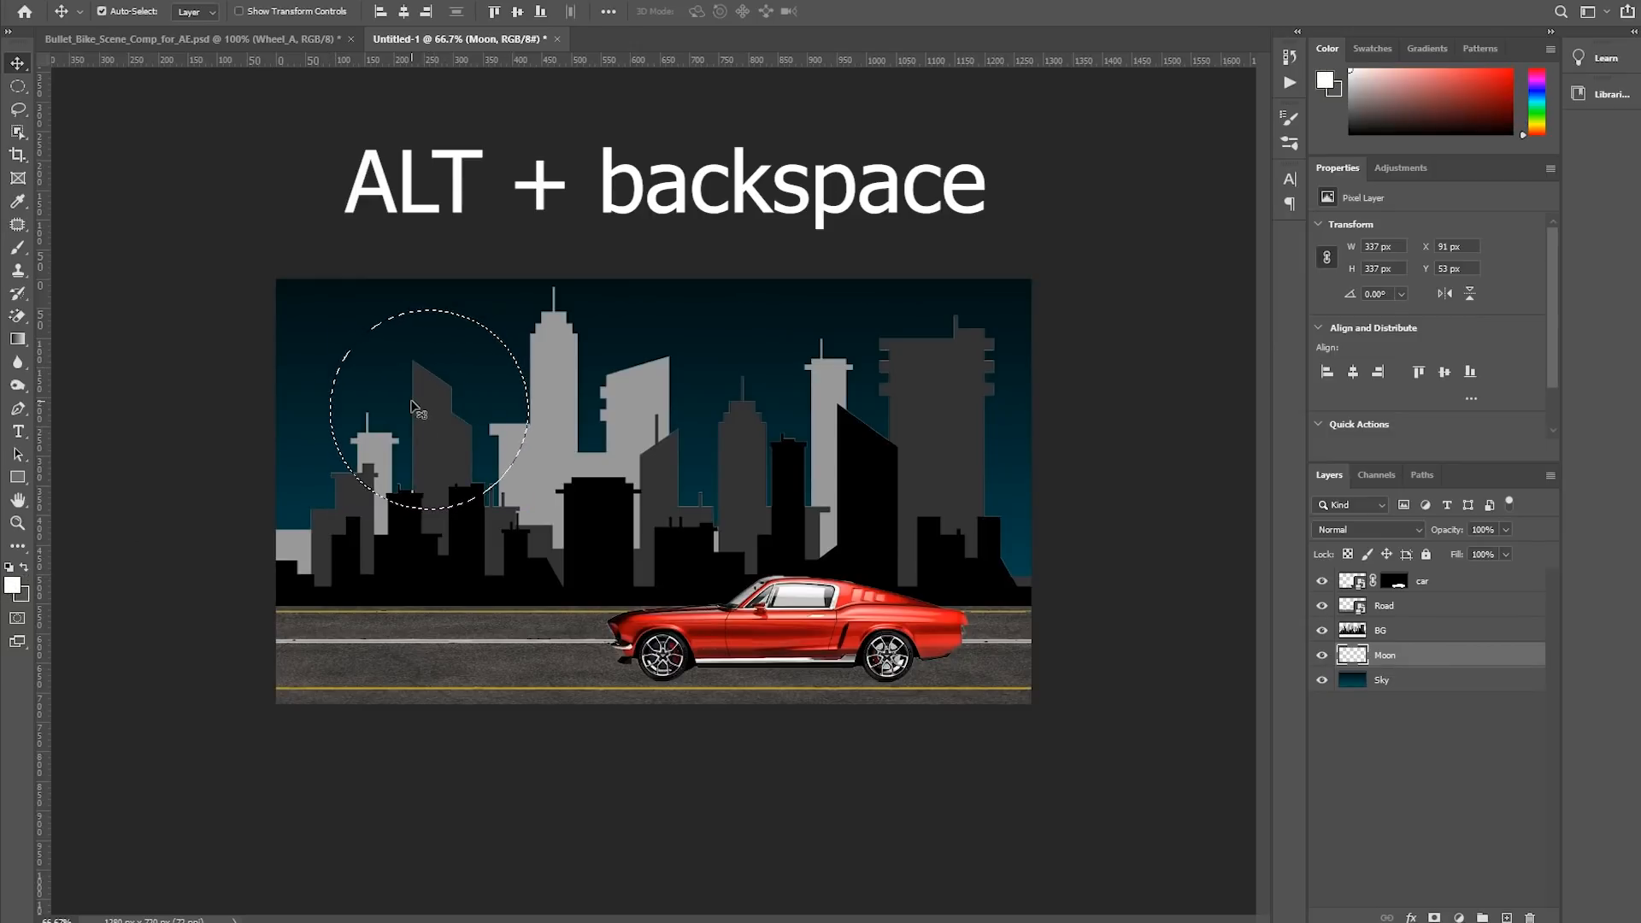
key("ctrl+z")
key("ctrl+d")
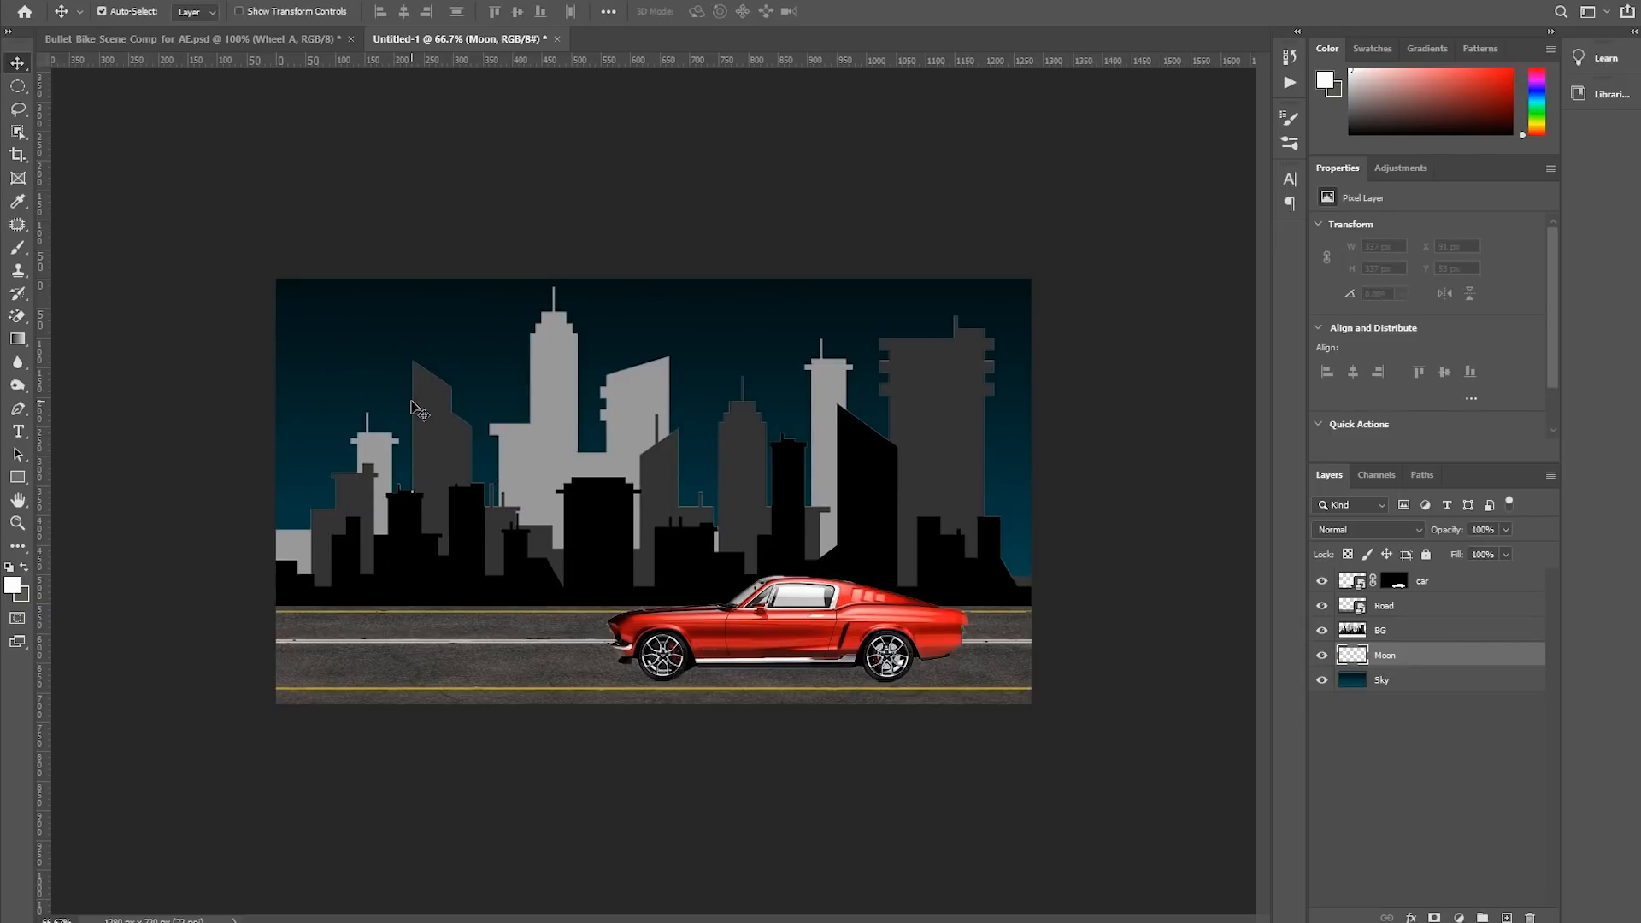
Undo back to the circular selection on the Moon layer, fill it with white and deselect
key("alt+BackSpace")
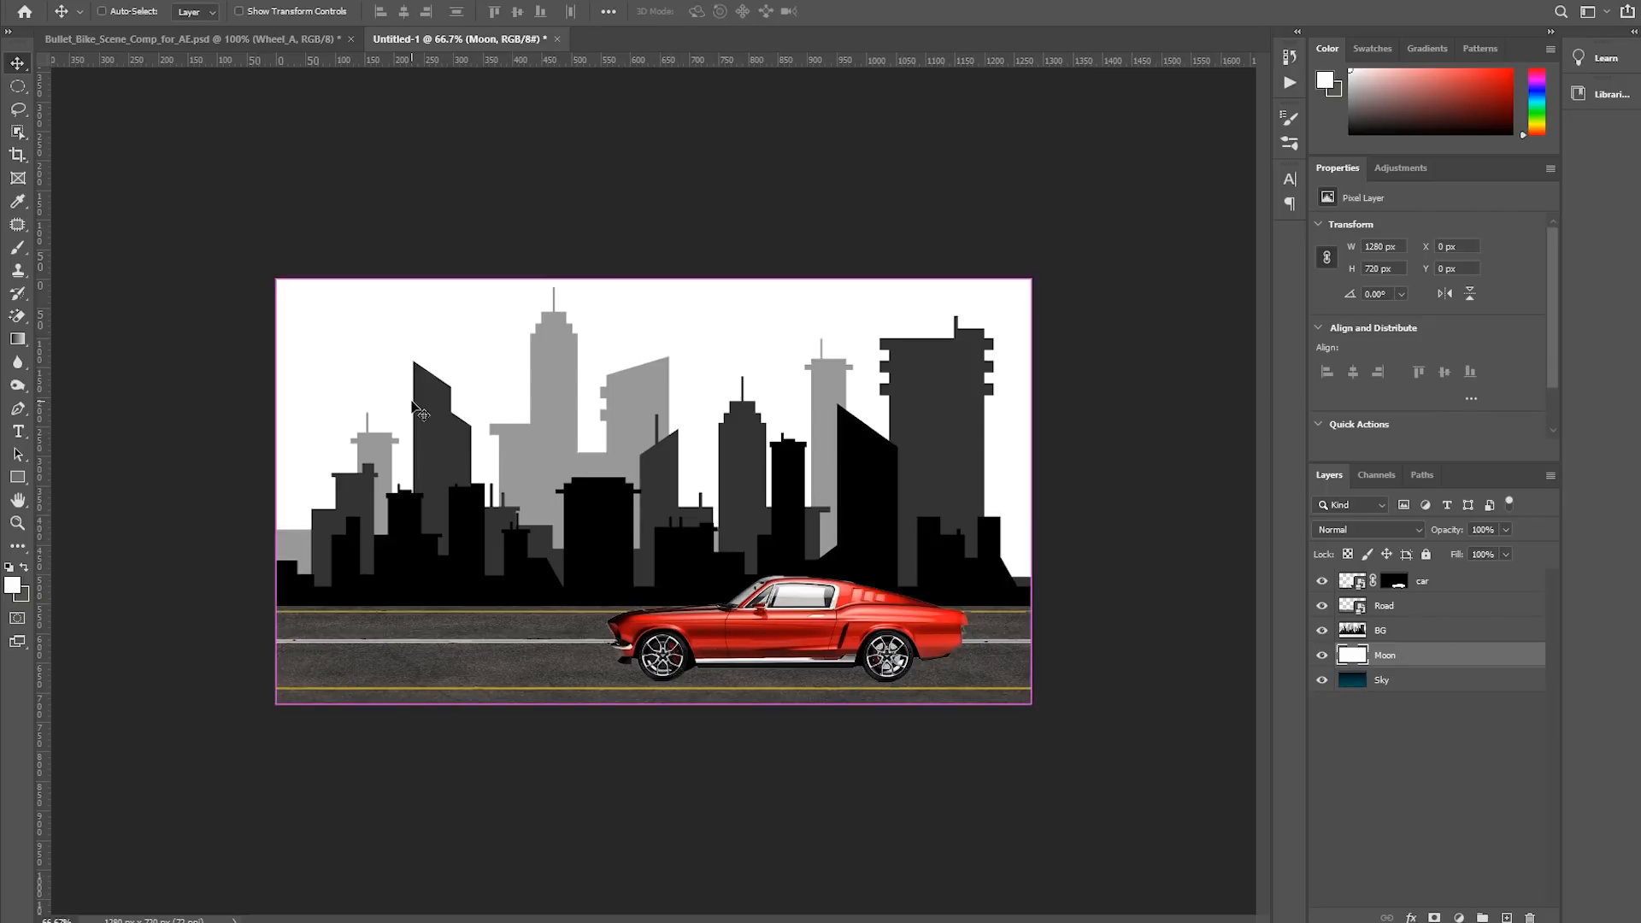
key("ctrl+z")
key("ctrl+z")
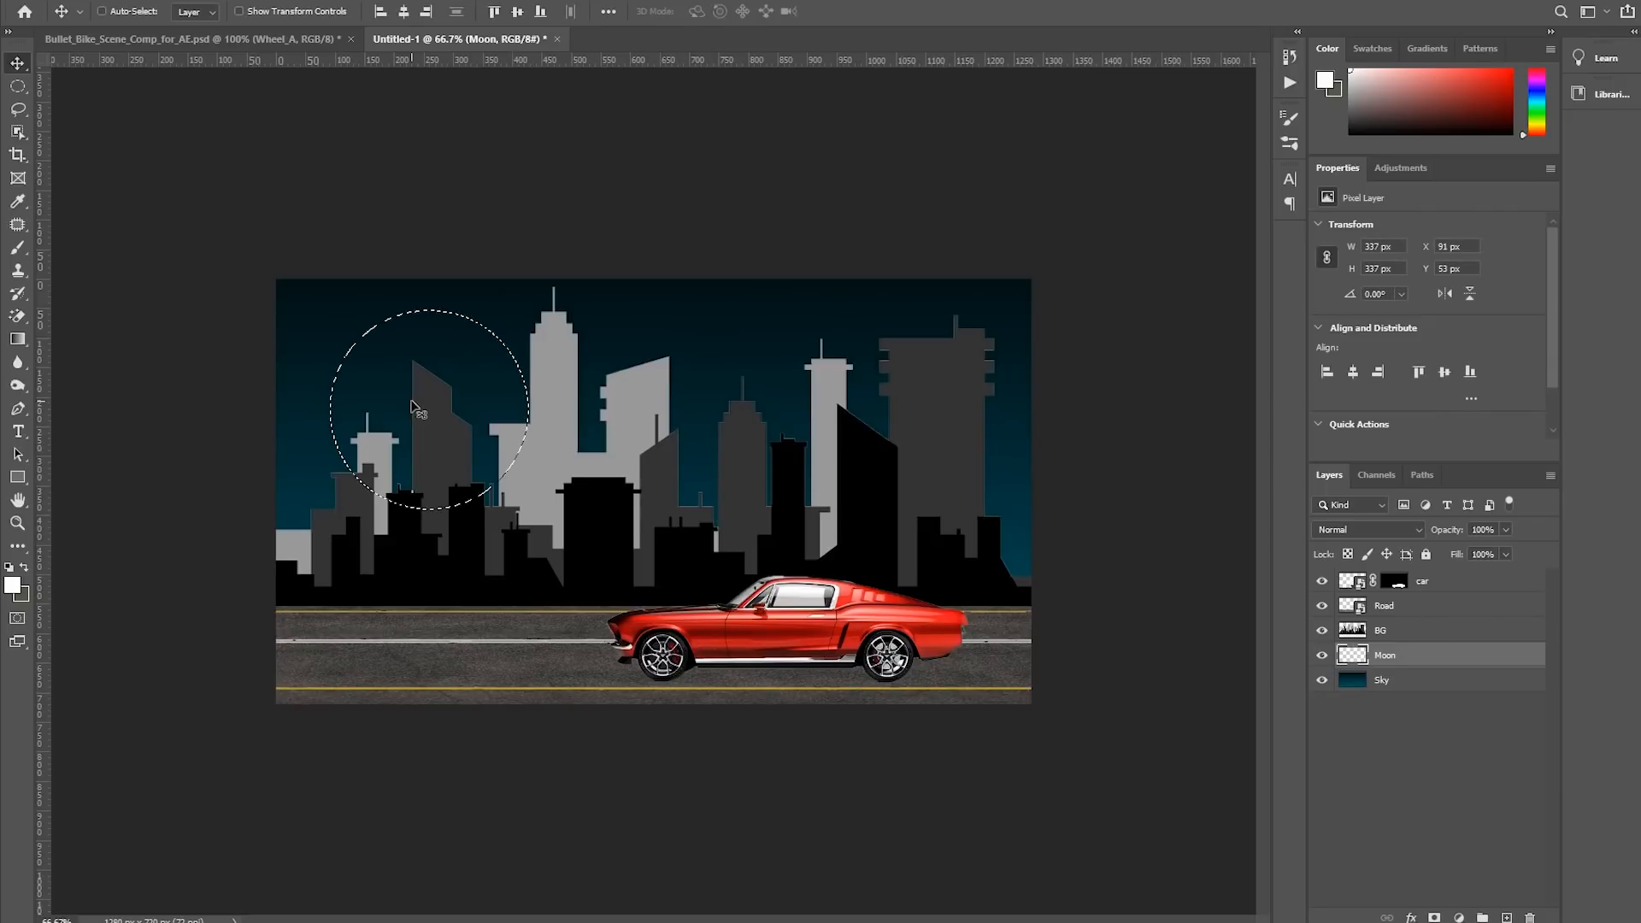
key("alt+BackSpace")
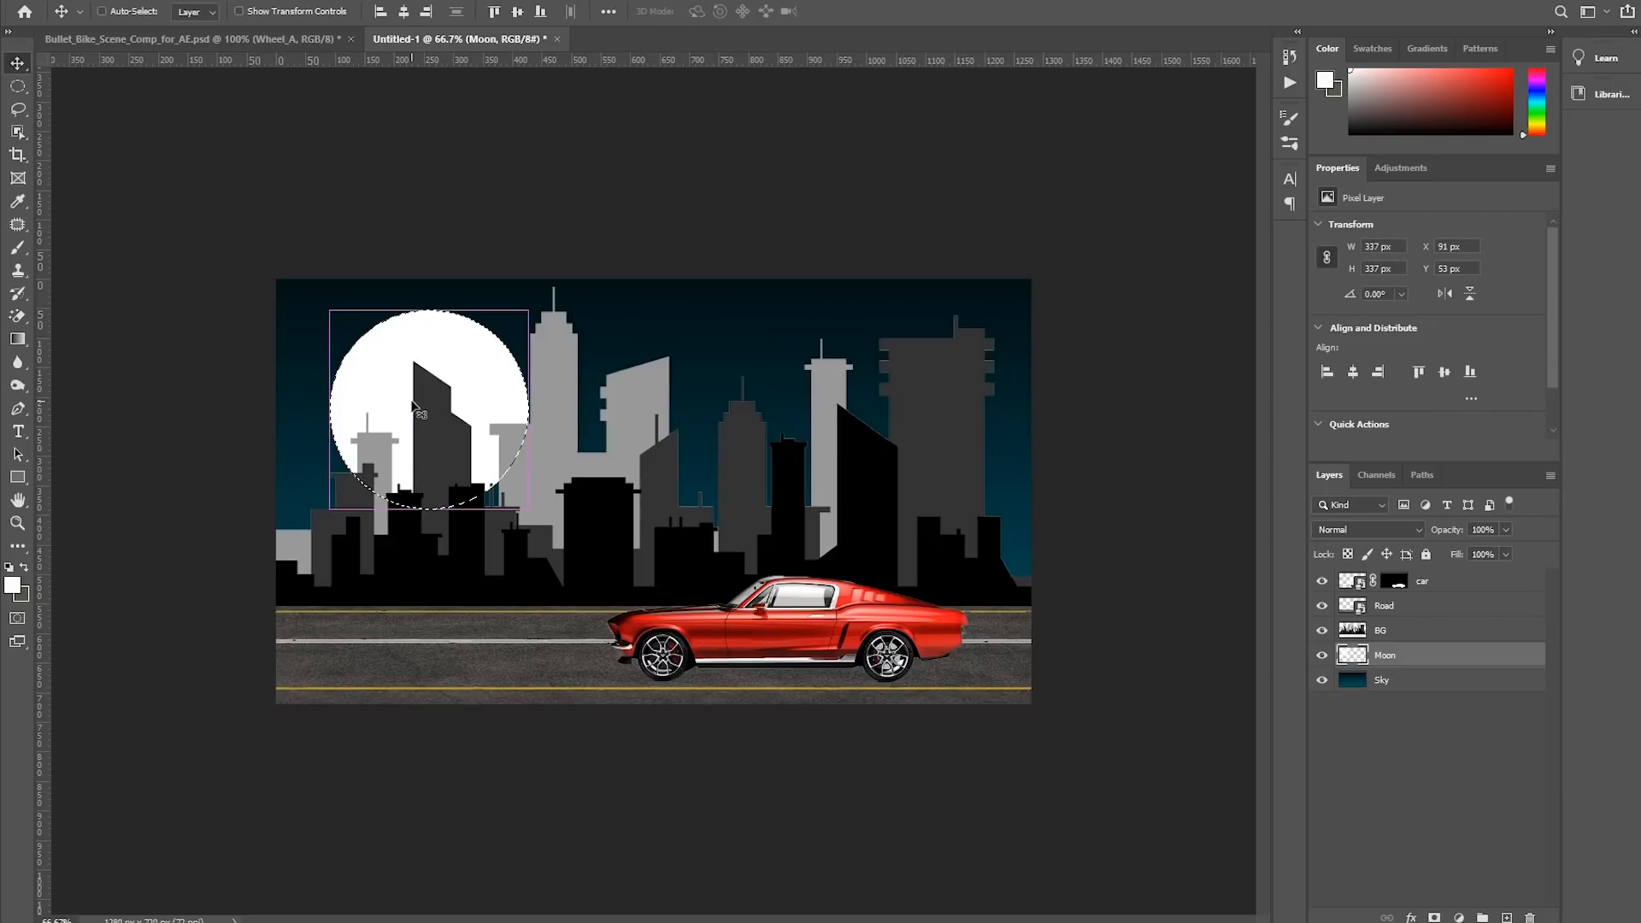
key("ctrl+d")
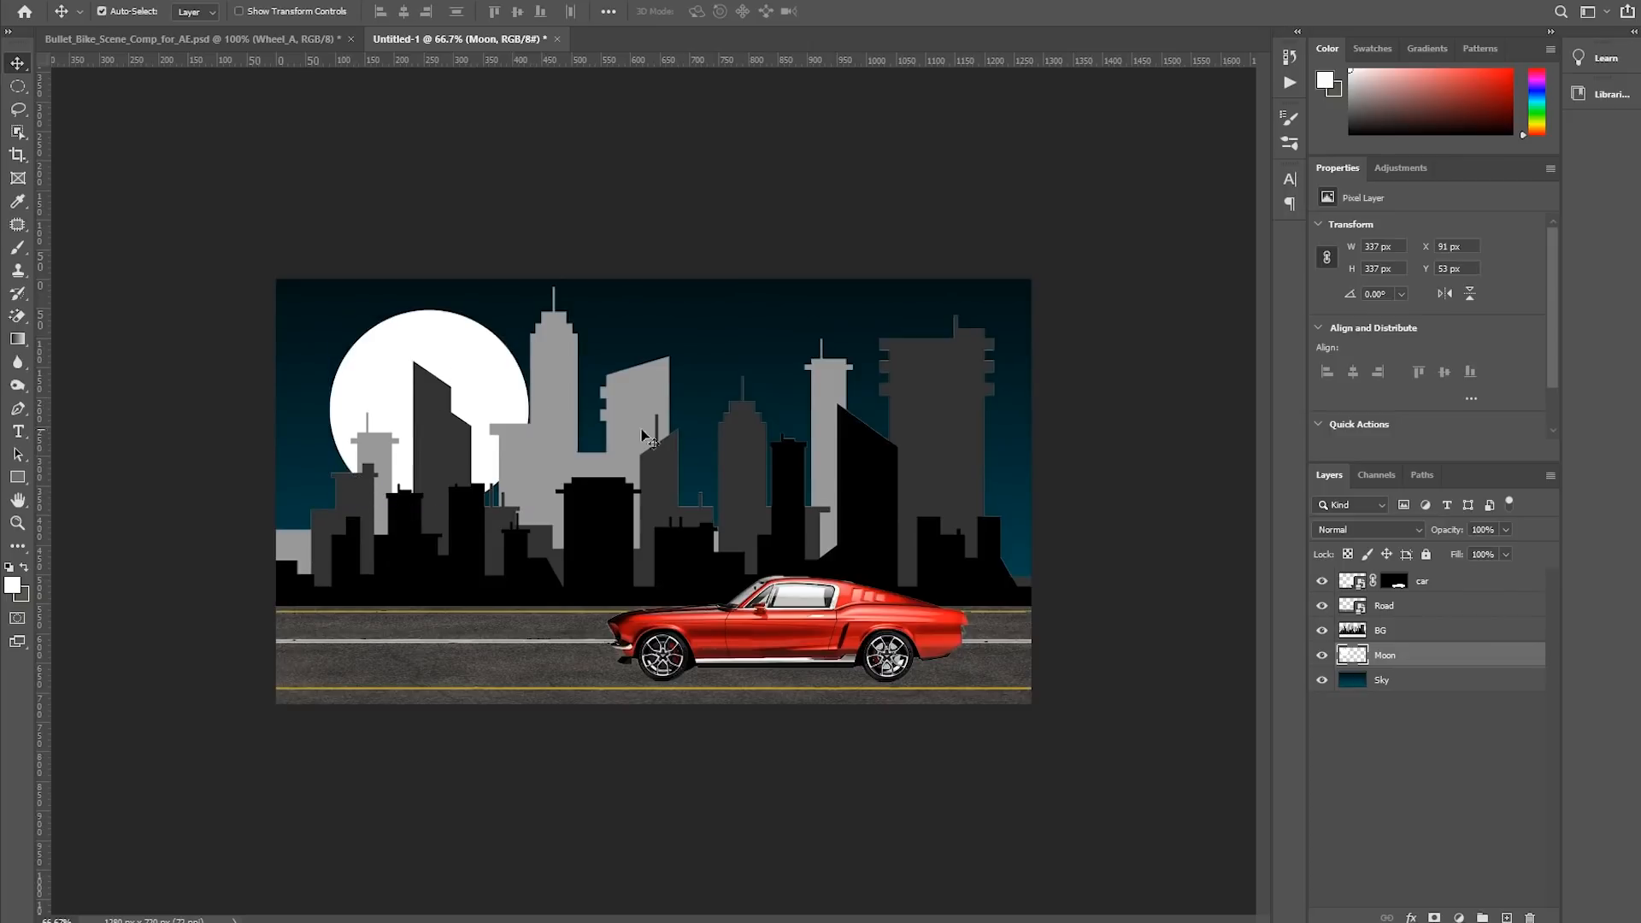
key("ctrl+plus")
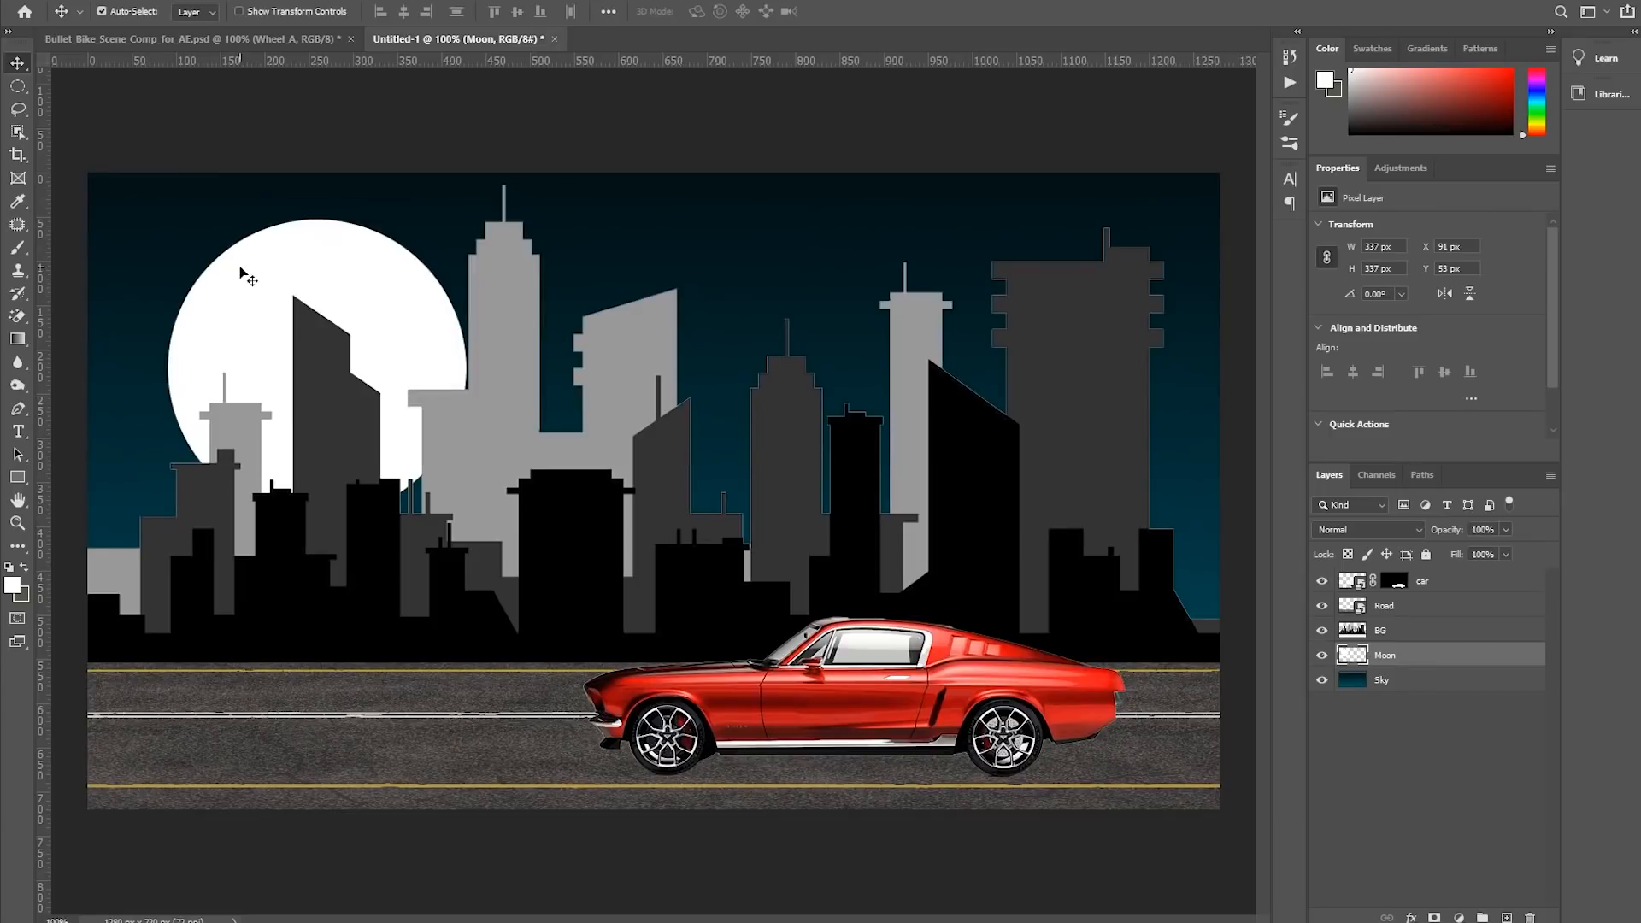
key("ctrl")
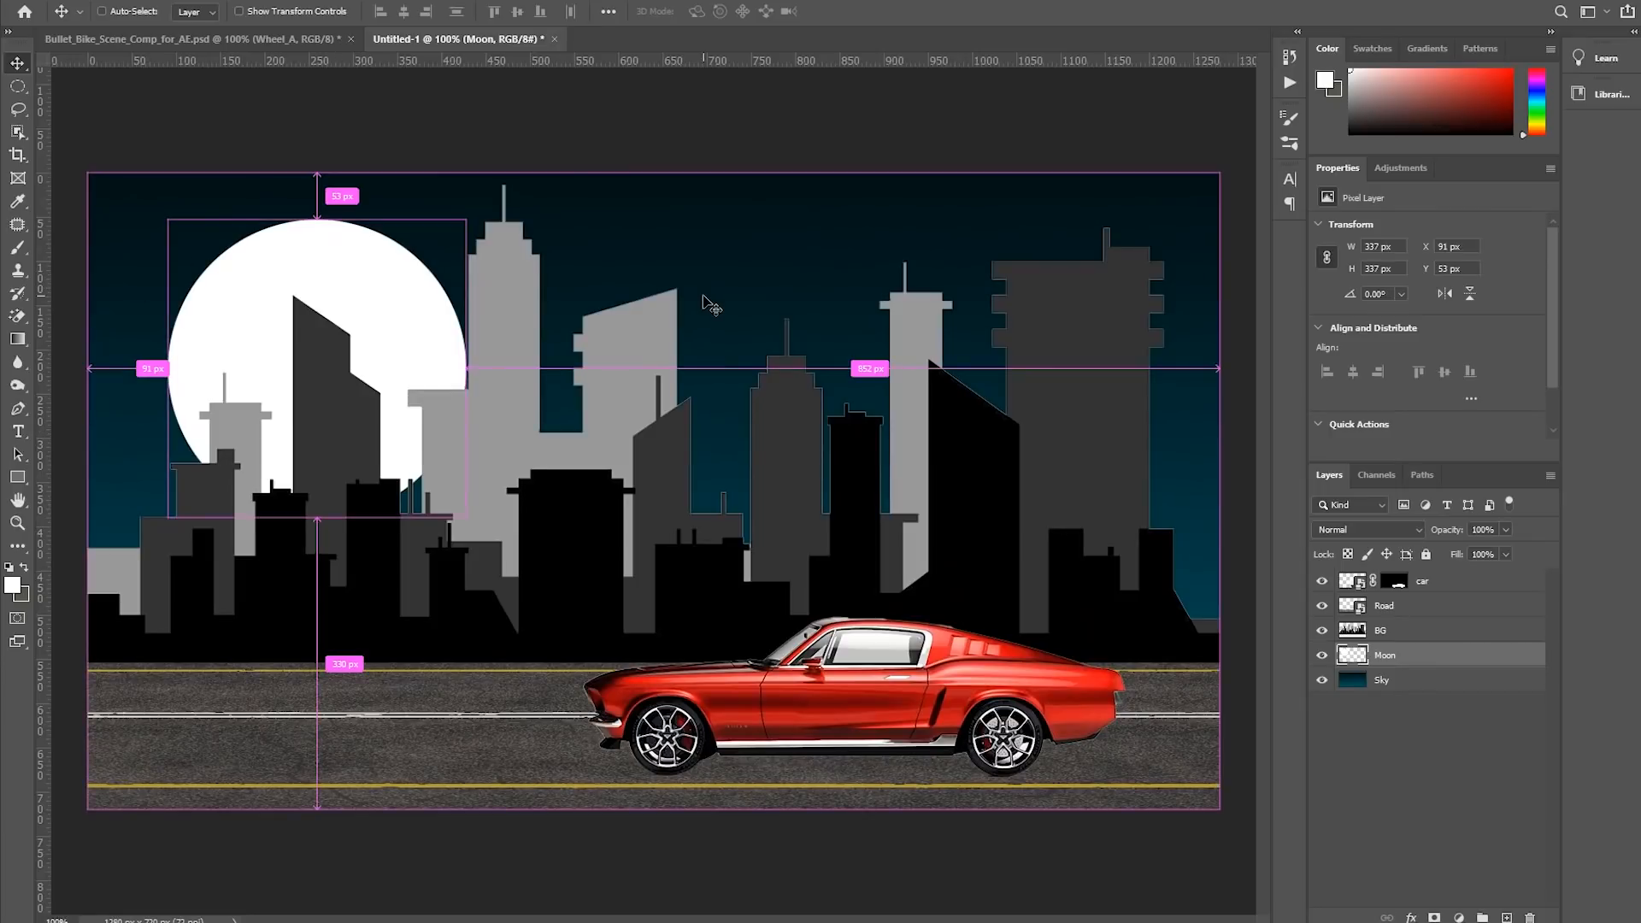
key("ctrl+minus")
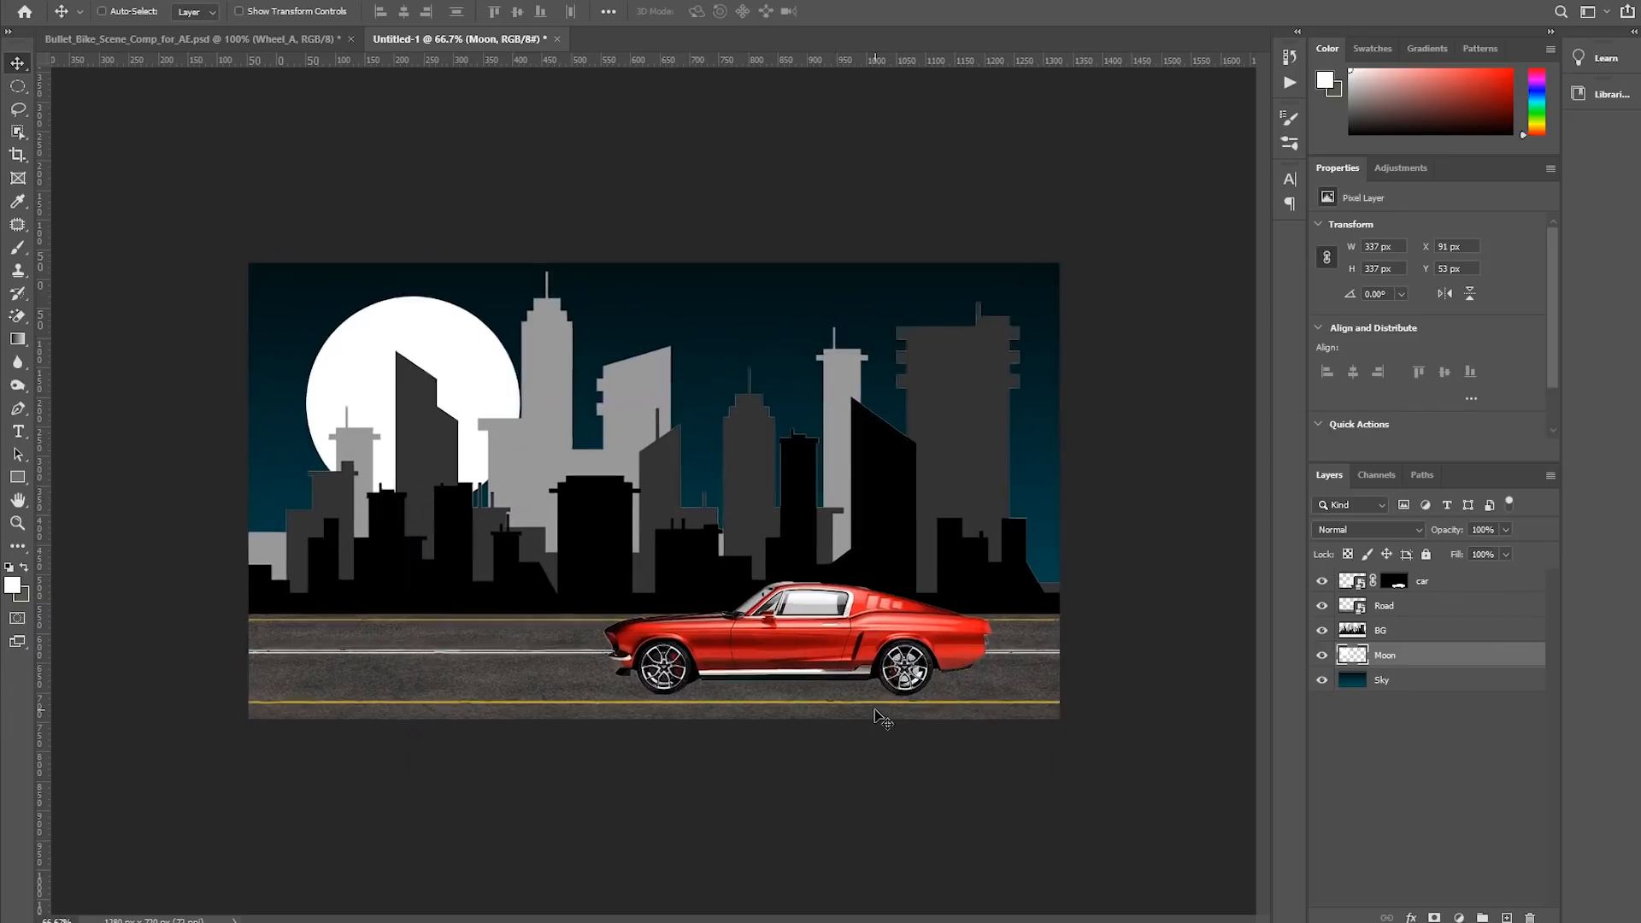
key("ctrl+plus")
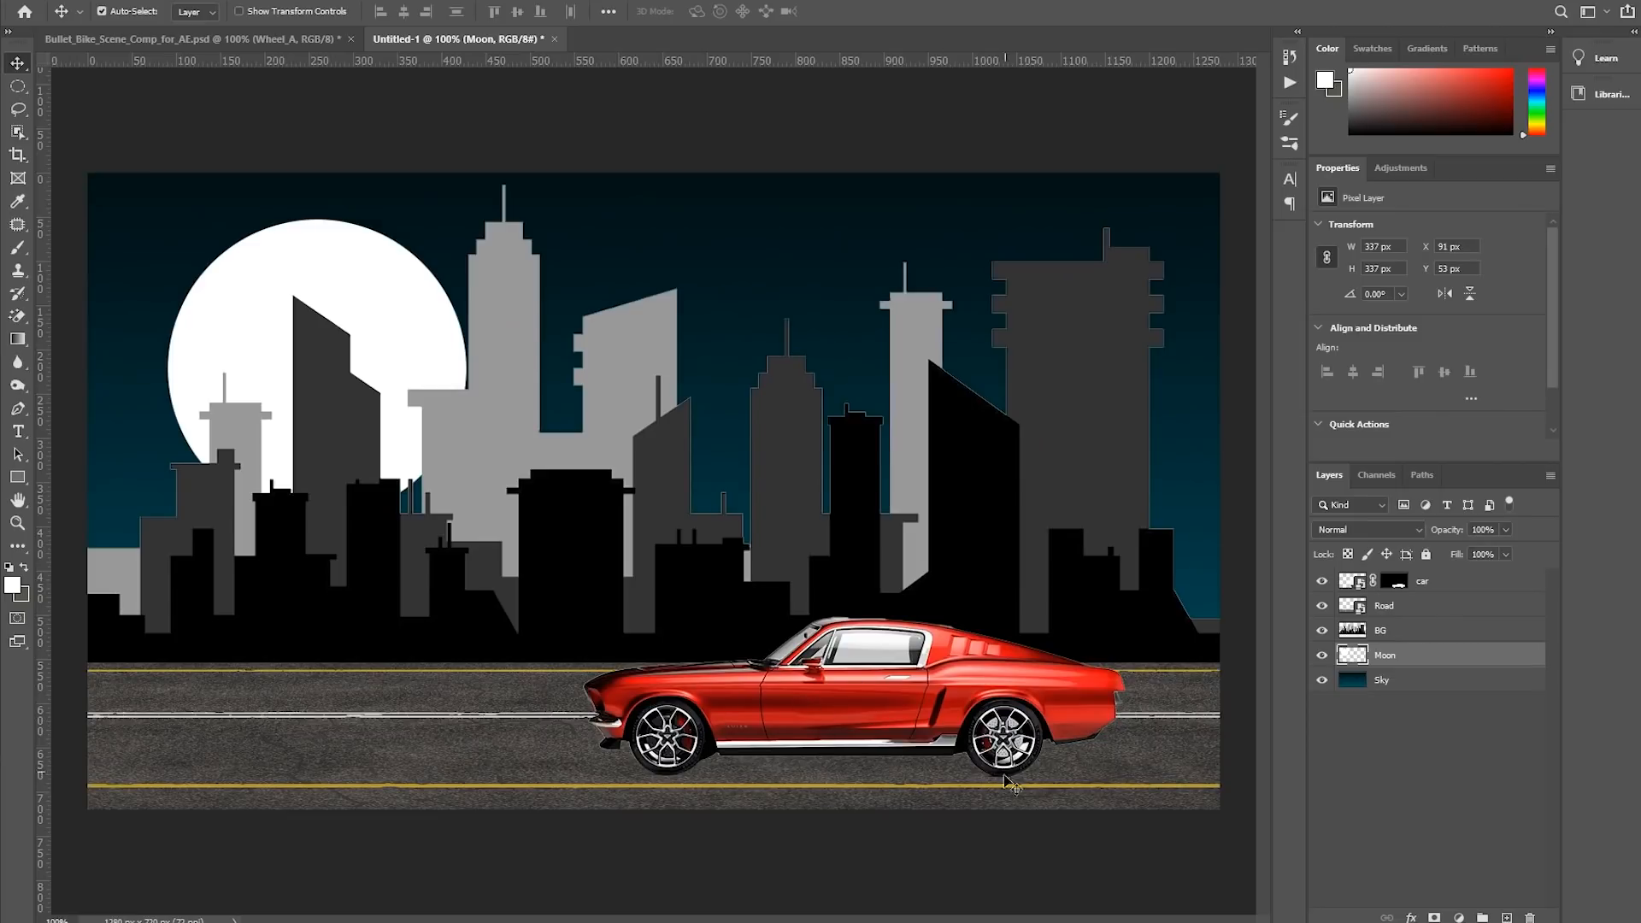
left_click(1322, 581)
left_click(1323, 581)
Create a blank layer above the car layer and merge the two into one layer
left_click(1401, 582)
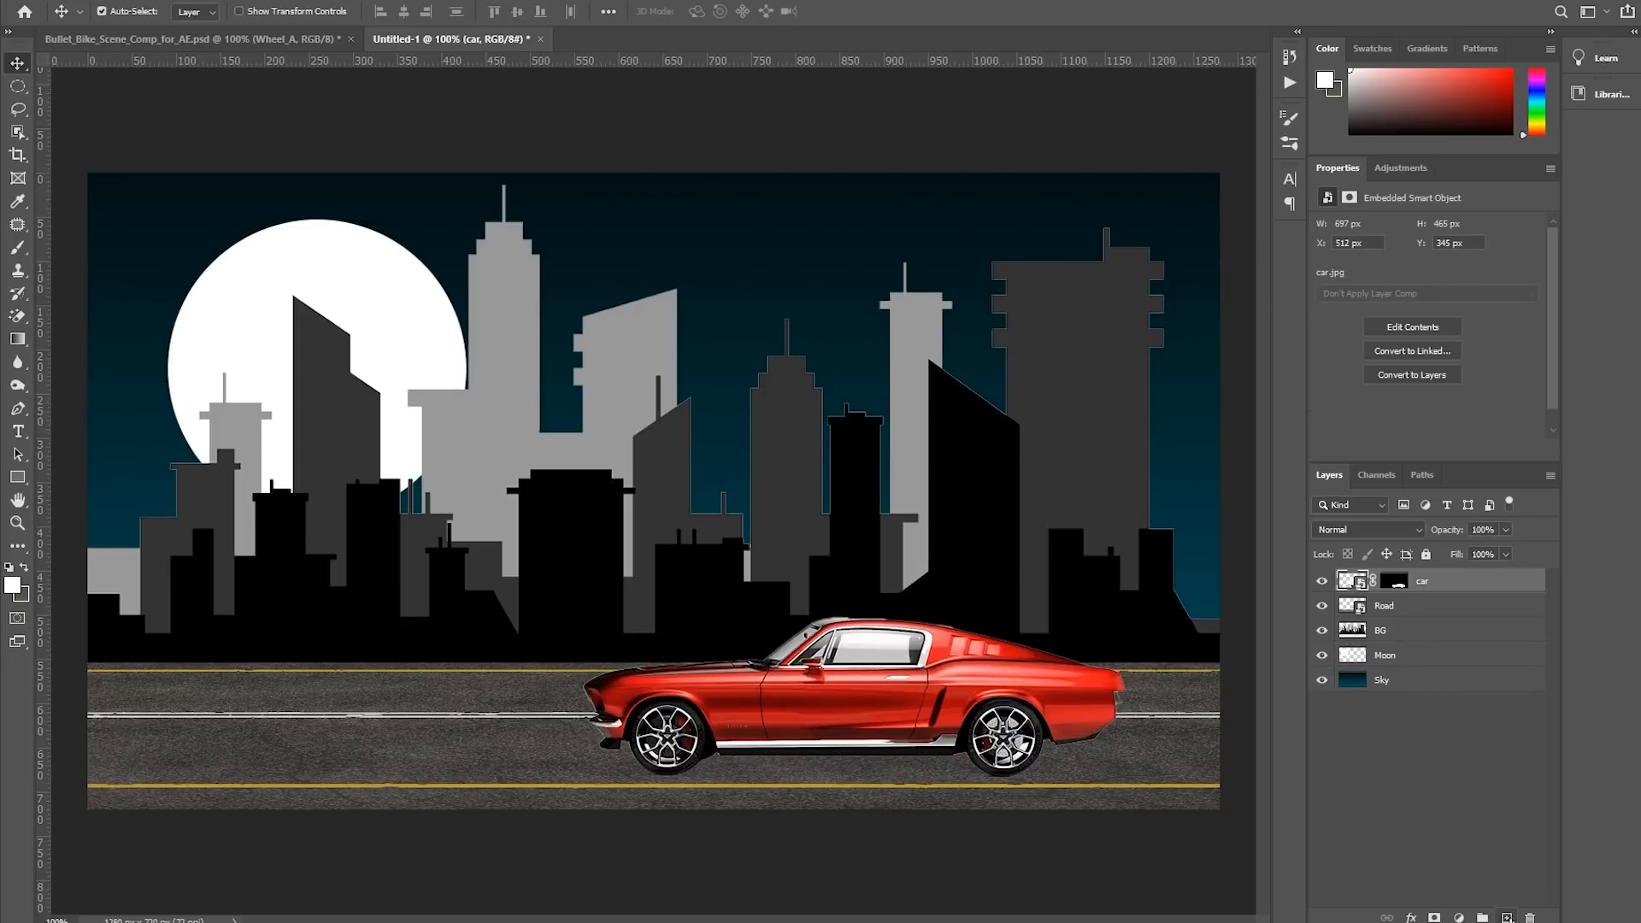
left_click(1507, 917)
left_click(1440, 610, "shift")
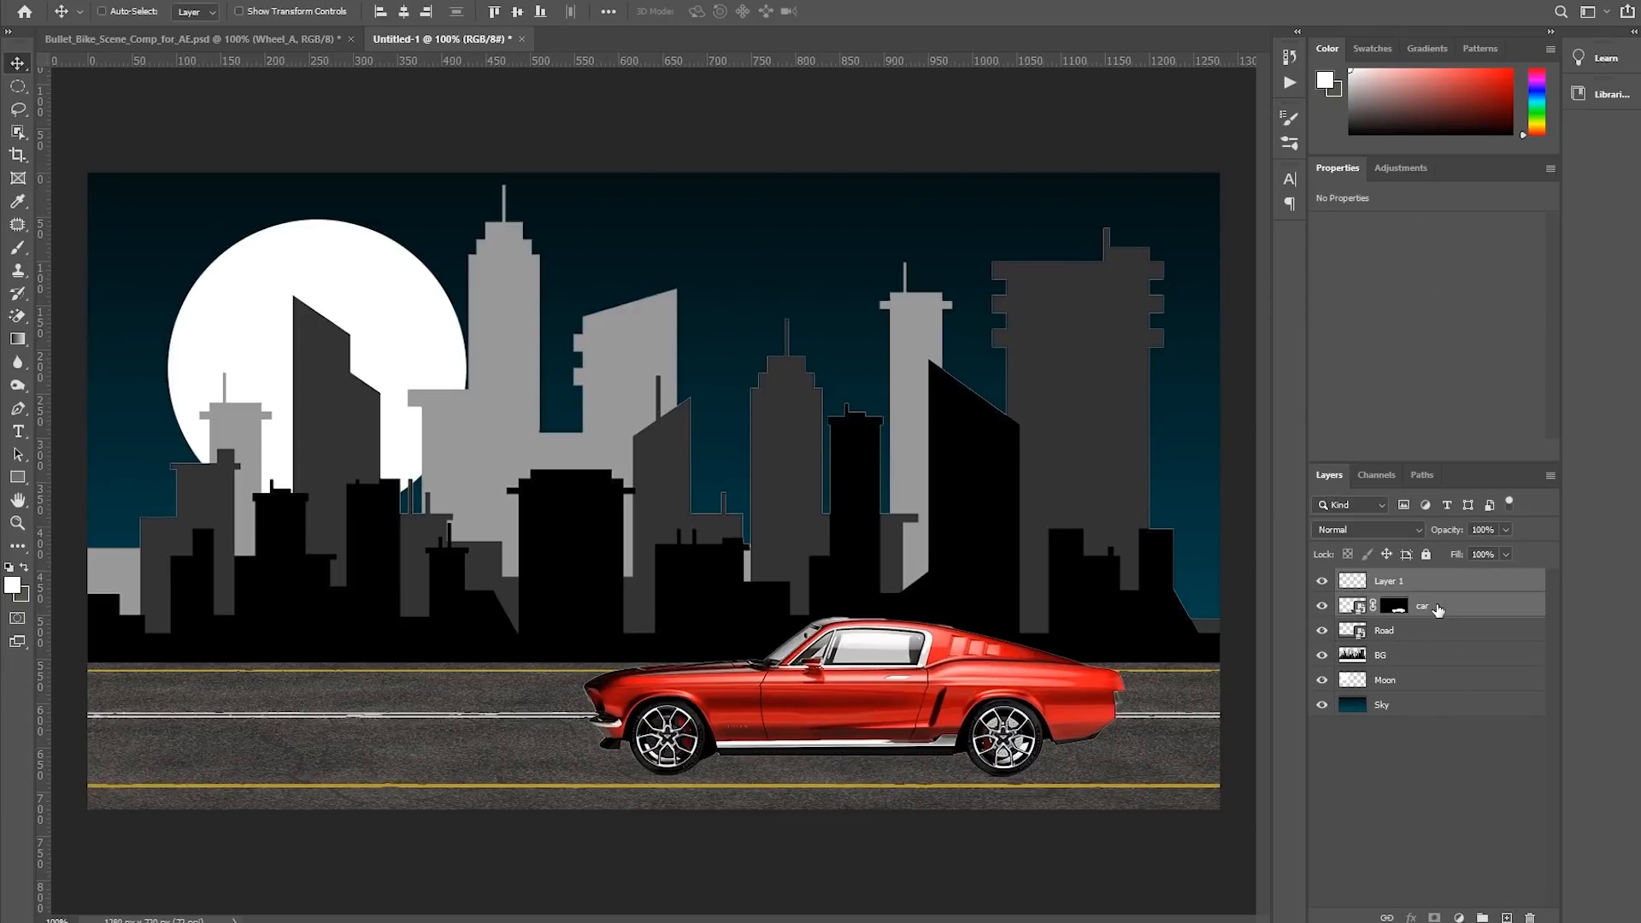
key("ctrl+e")
Draw a circular selection about 88 px wide with the Elliptical Marquee tool and position it over the car's front wheel
key("ctrl+plus")
left_click_drag(925, 686, 792, 440)
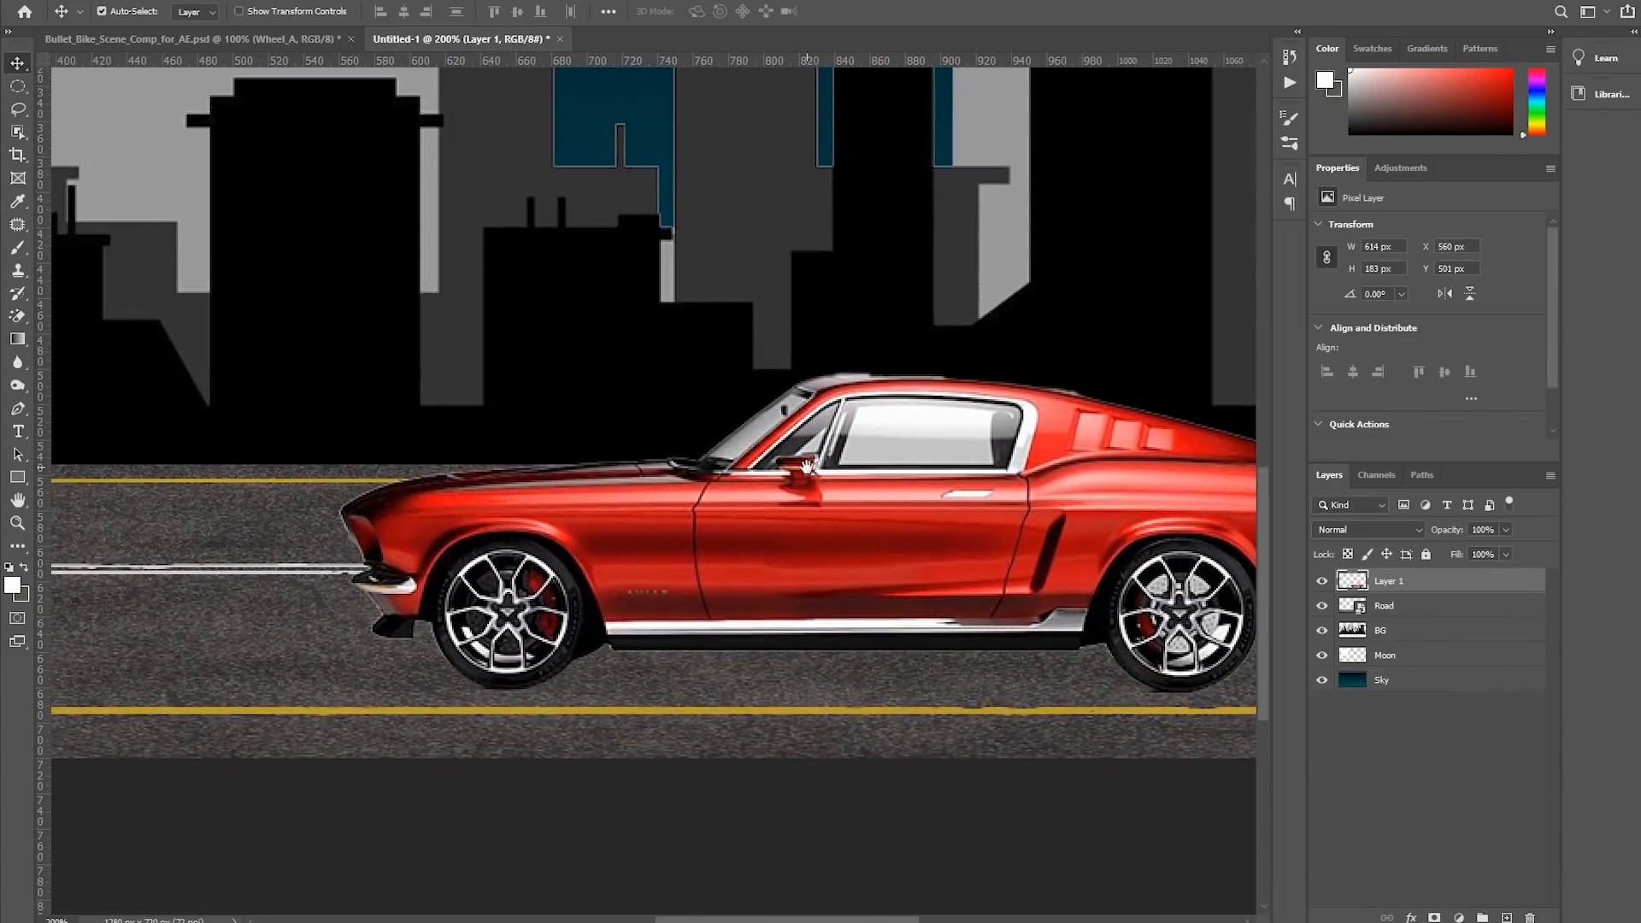
left_click(18, 86)
key("ctrl+plus")
left_click_drag(399, 585, 631, 812)
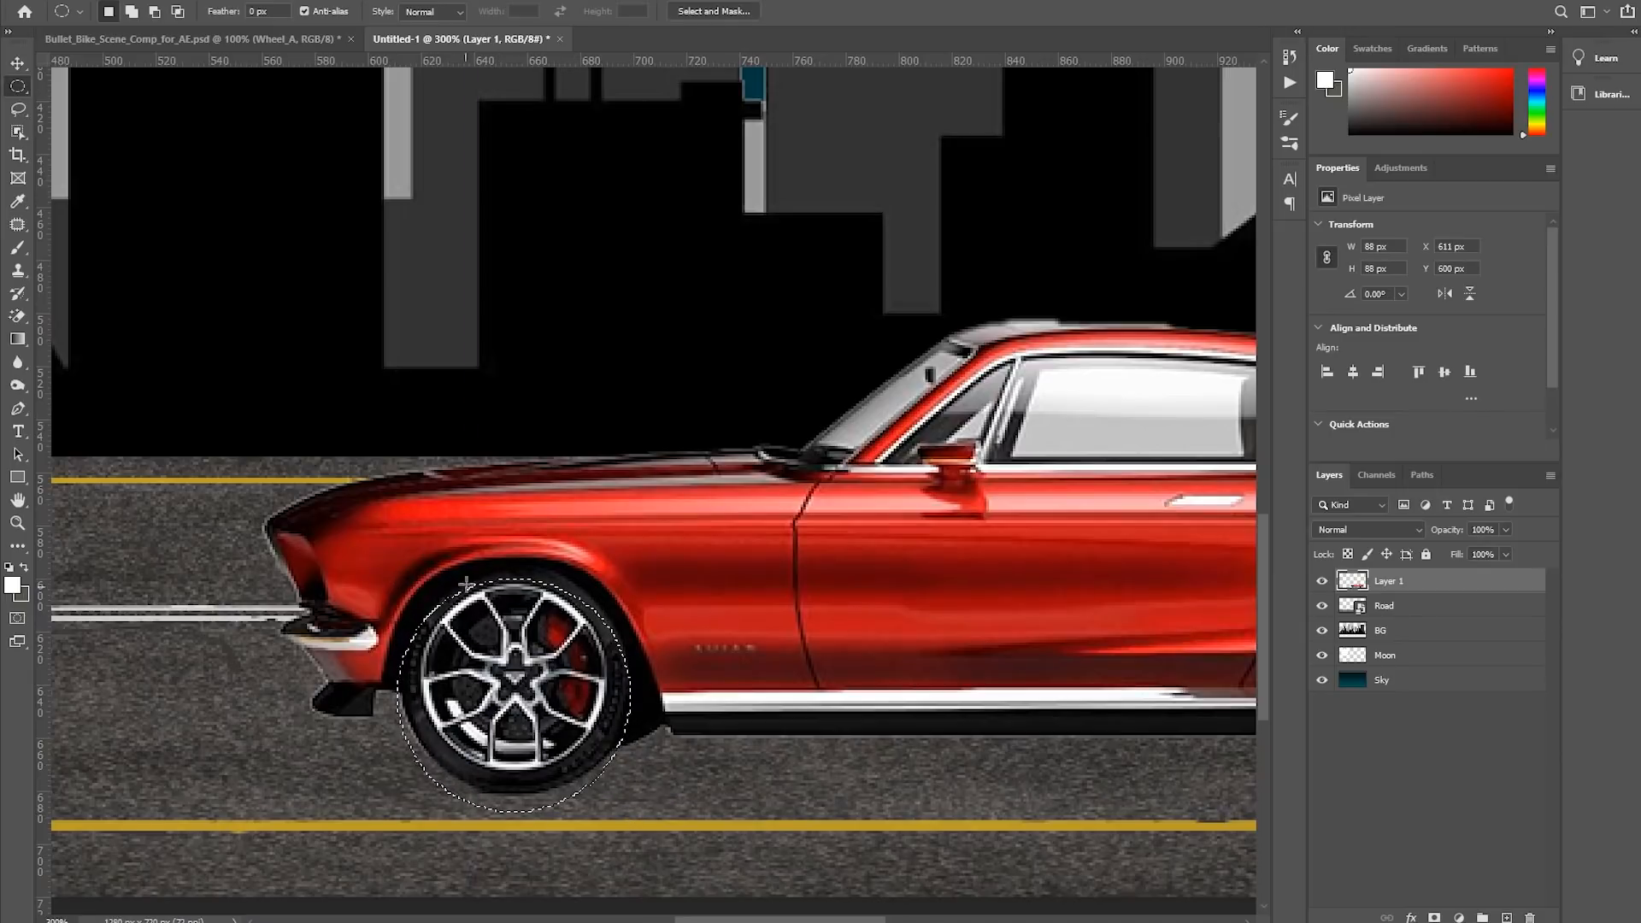
left_click_drag(512, 694, 511, 679)
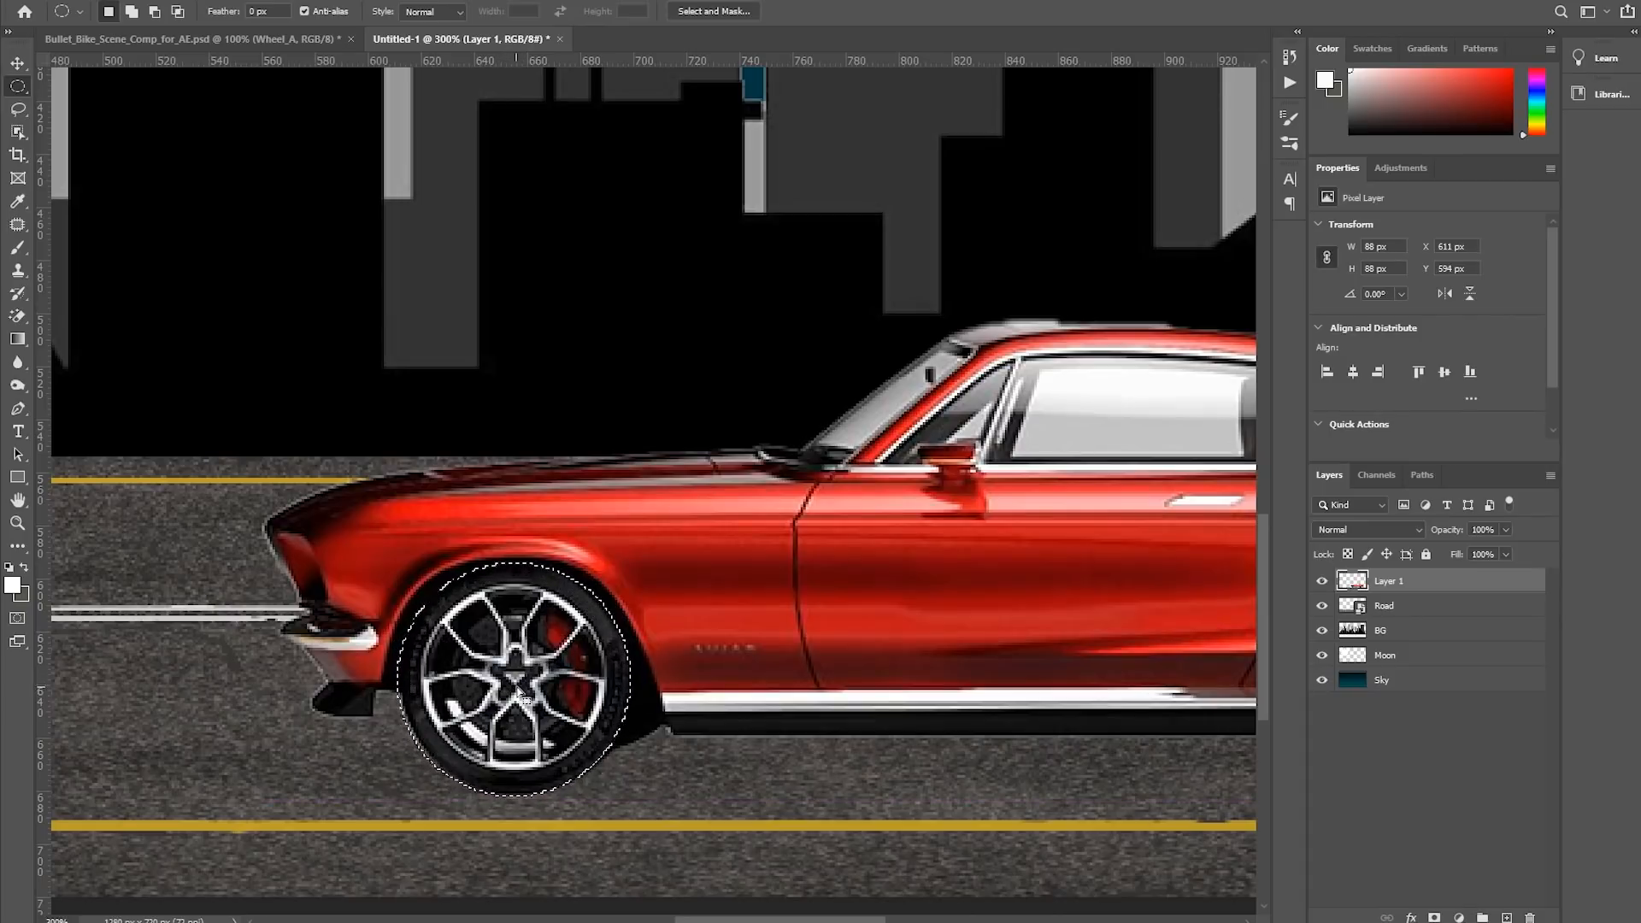
right_click(555, 653)
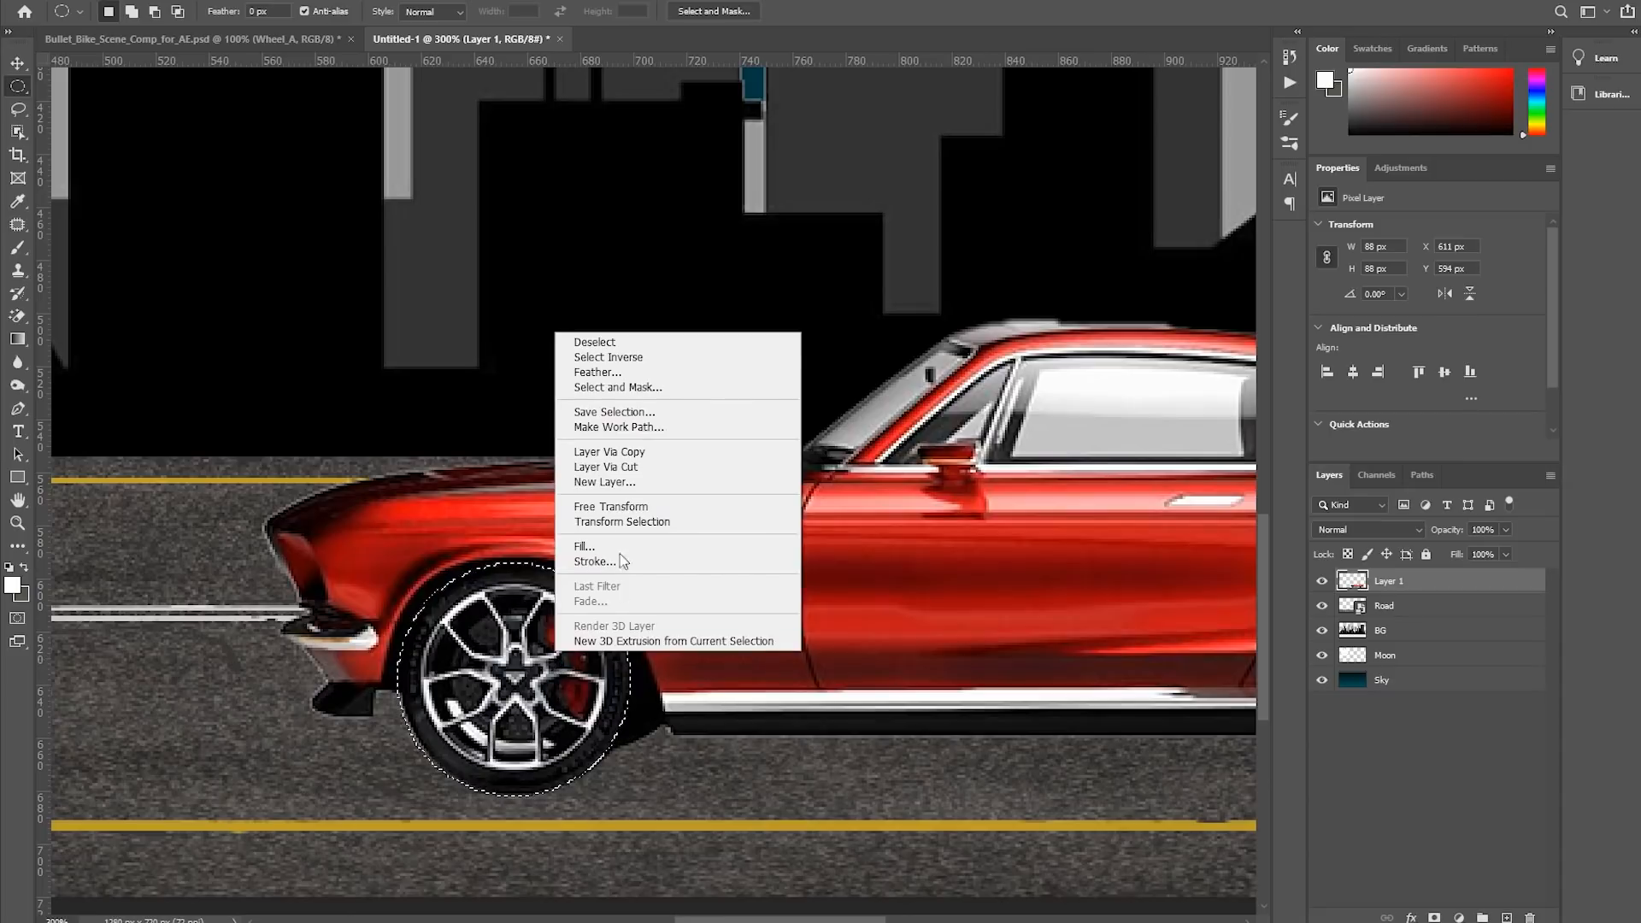
left_click(611, 506)
left_click_drag(626, 727, 586, 598)
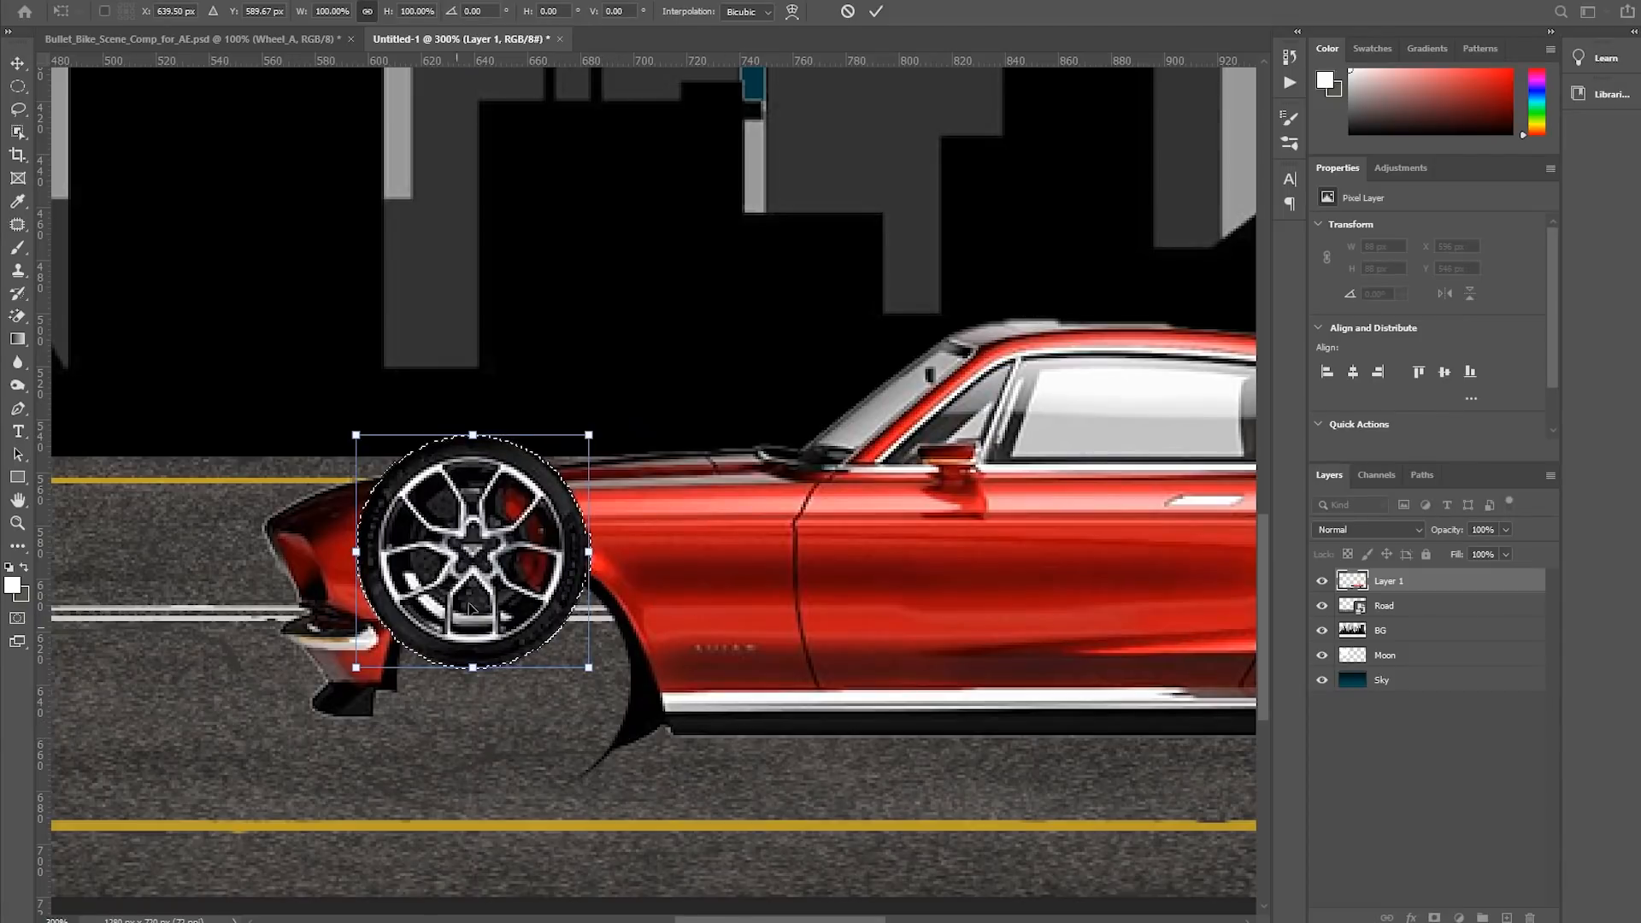
key("Return")
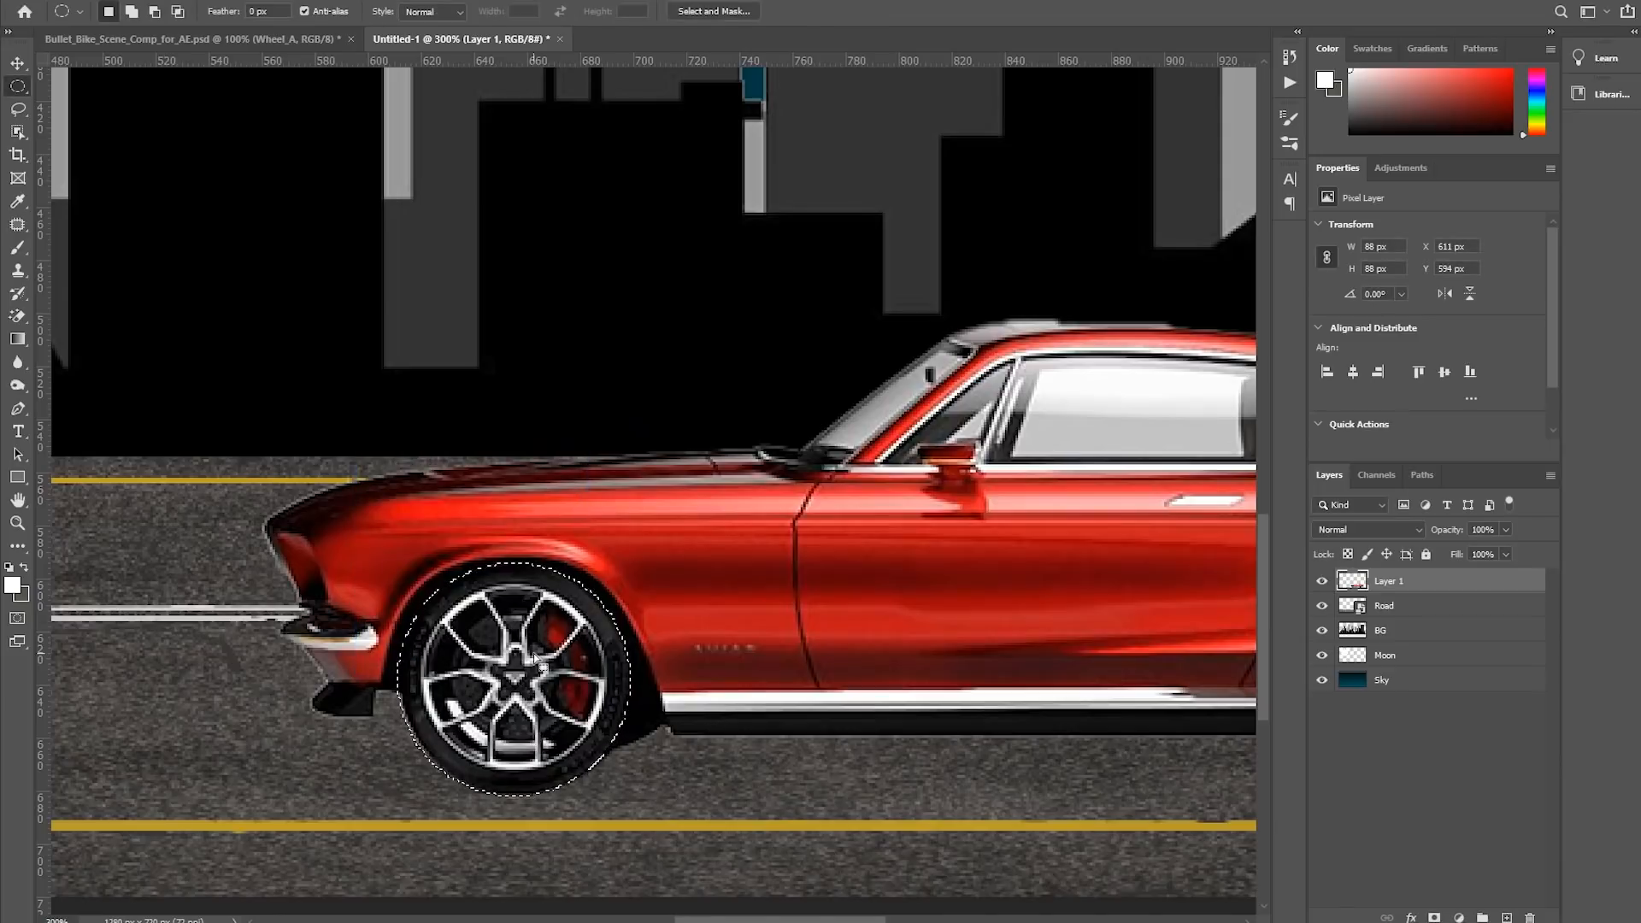
Transform the circular selection, scaling it to about 101.14% and shifting it slightly to fit the front tire's outline
right_click(523, 658)
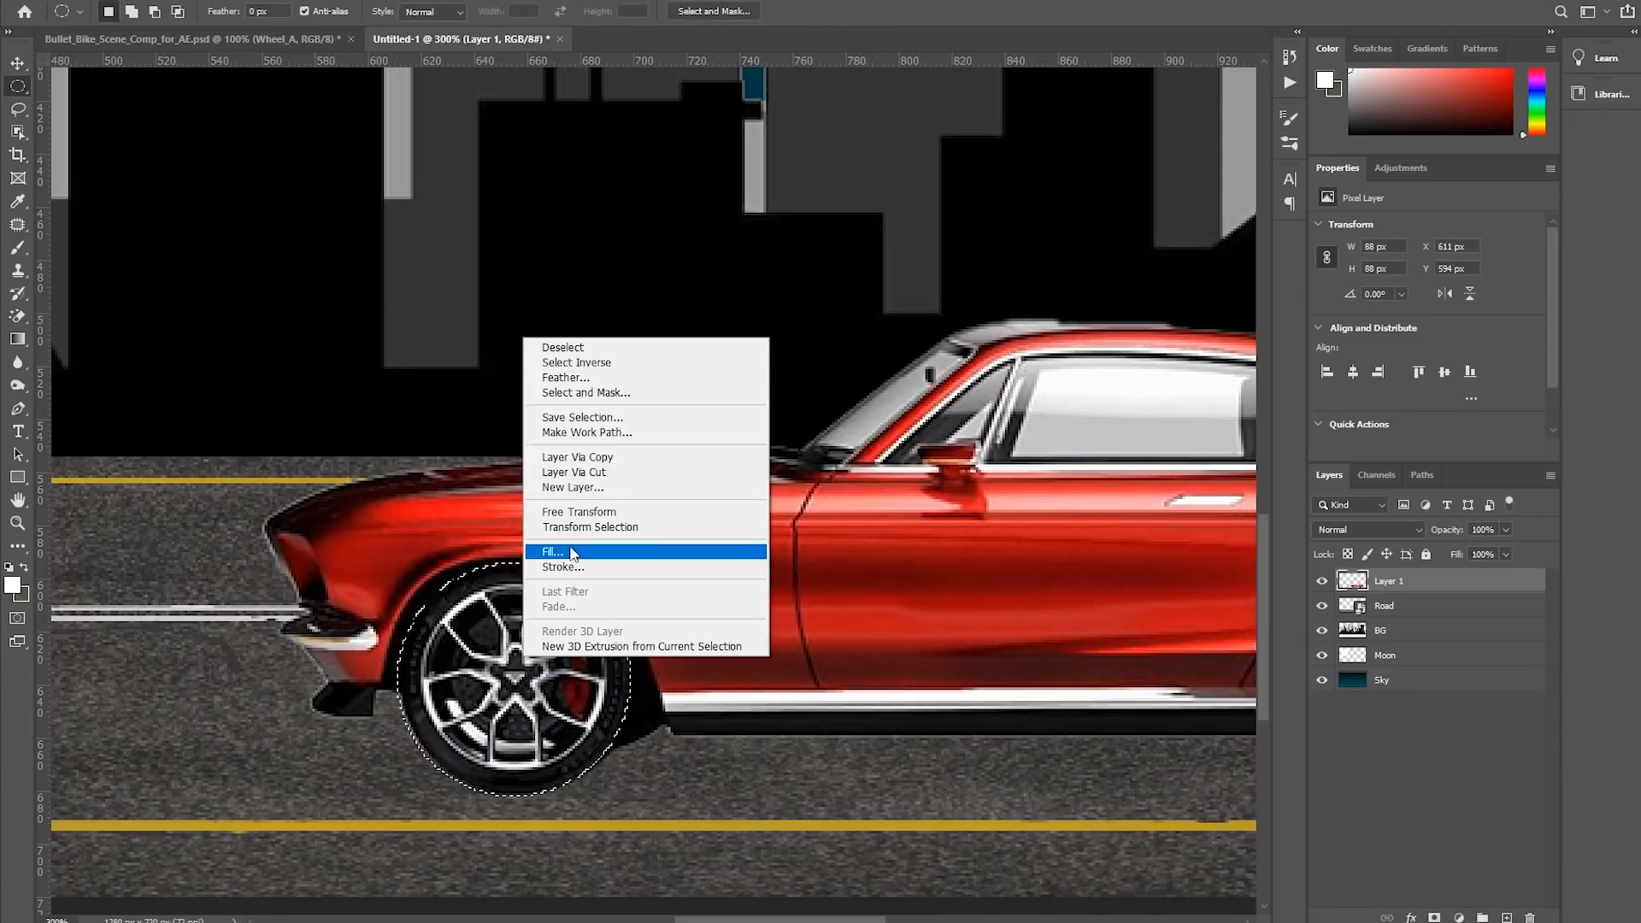
left_click(580, 528)
mouse_move(544, 722)
left_mouse_down()
mouse_move(672, 606)
mouse_move(554, 721)
left_mouse_up()
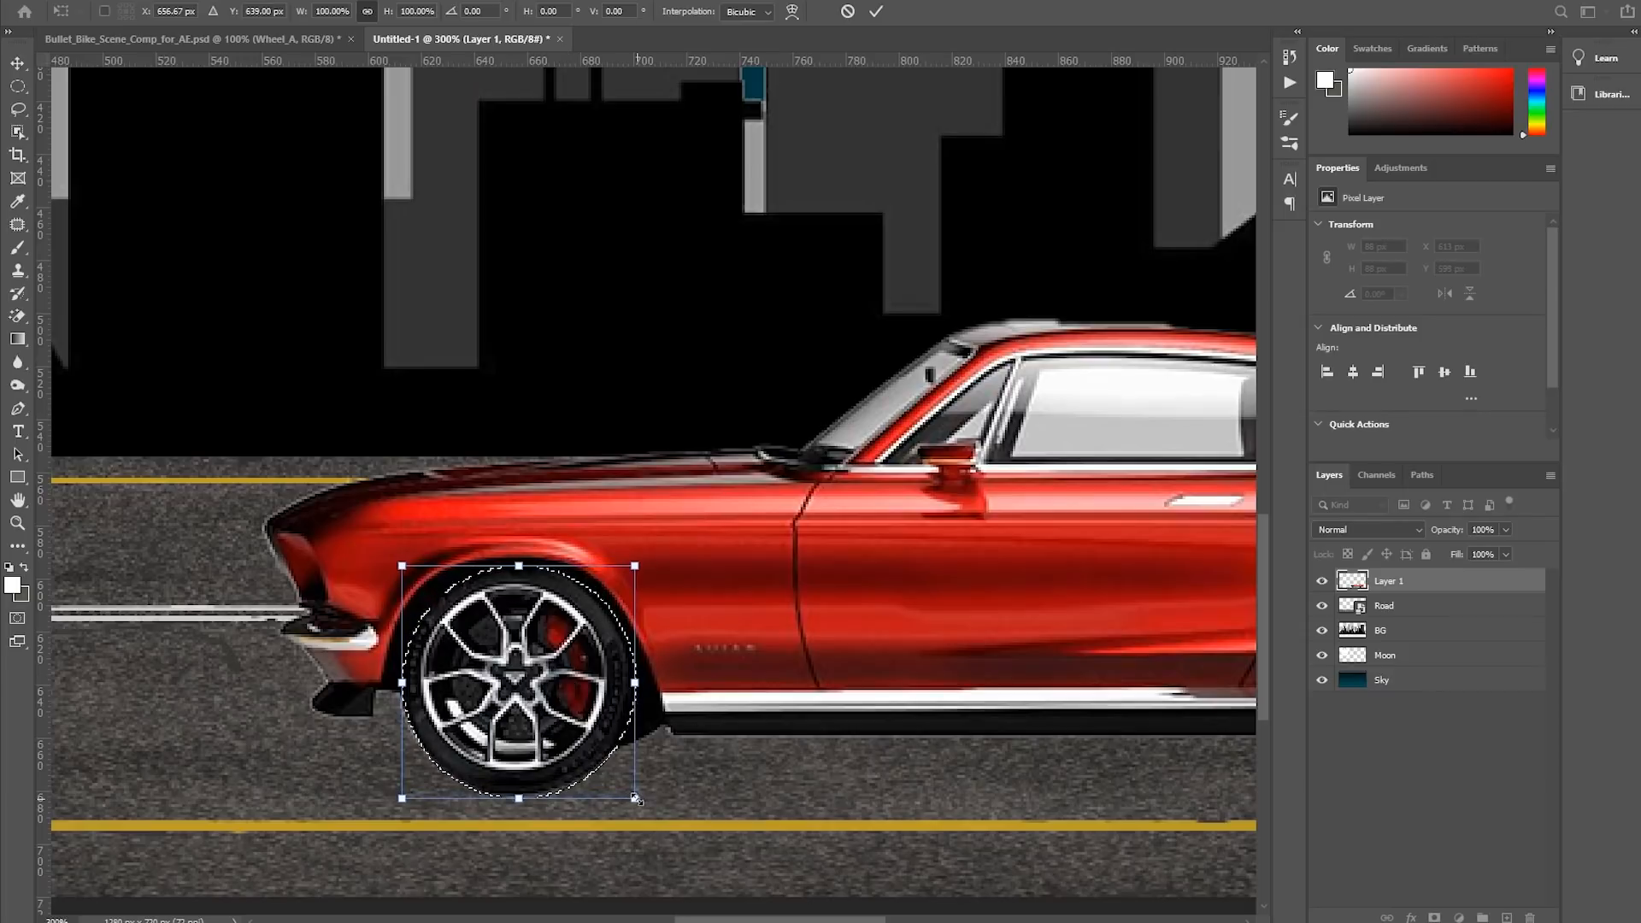
left_click_drag(637, 800, 635, 800)
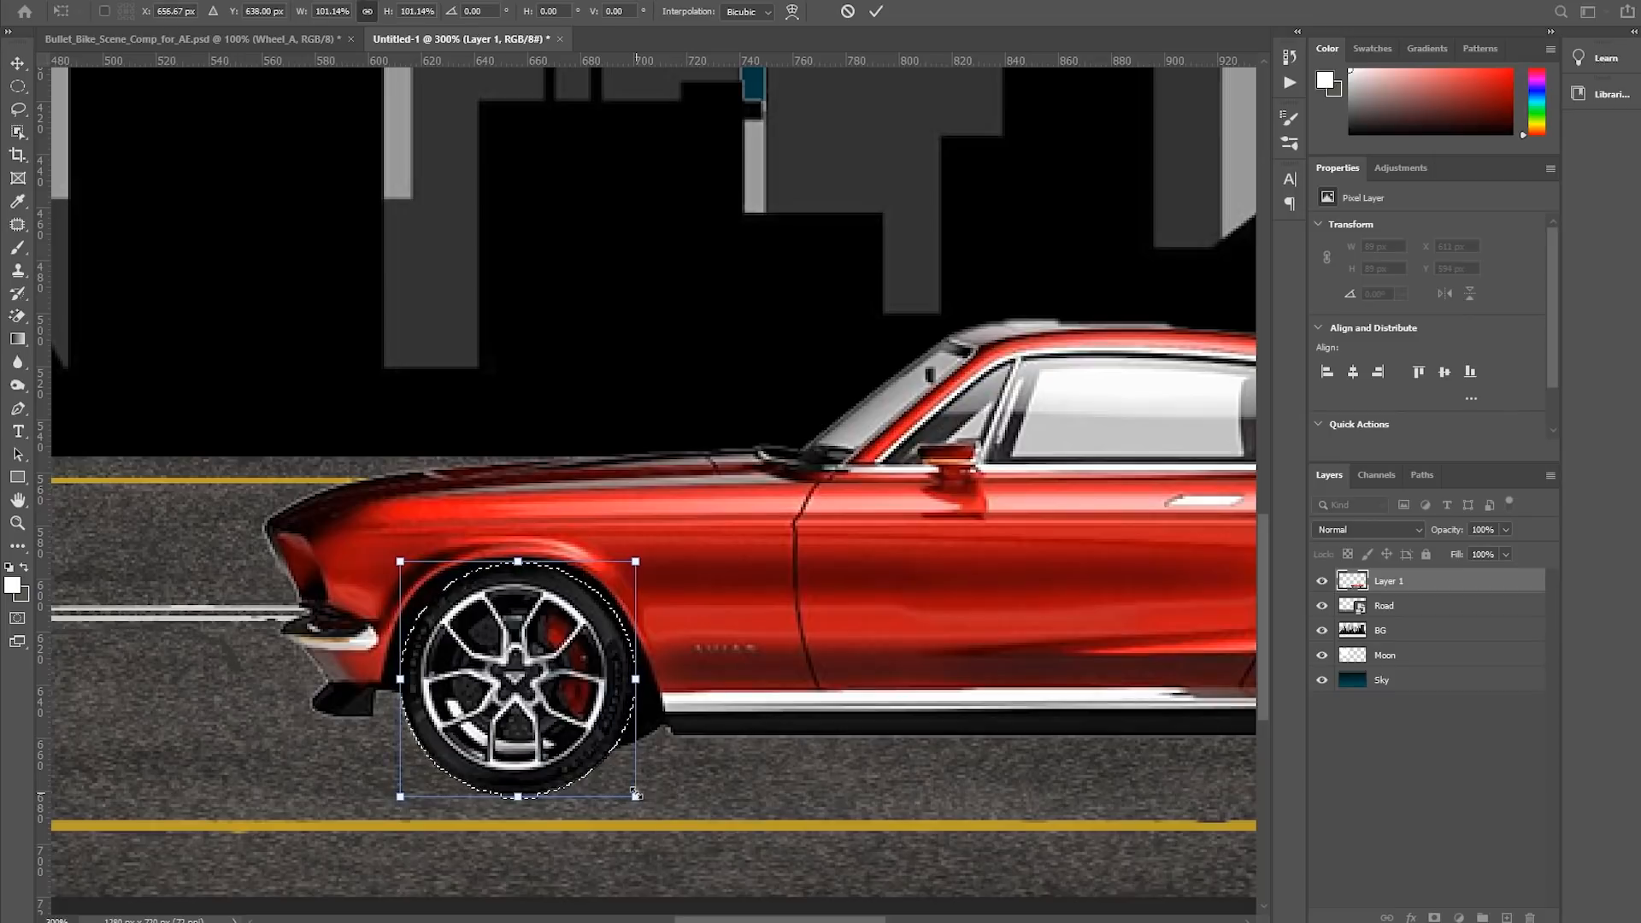
key("Return")
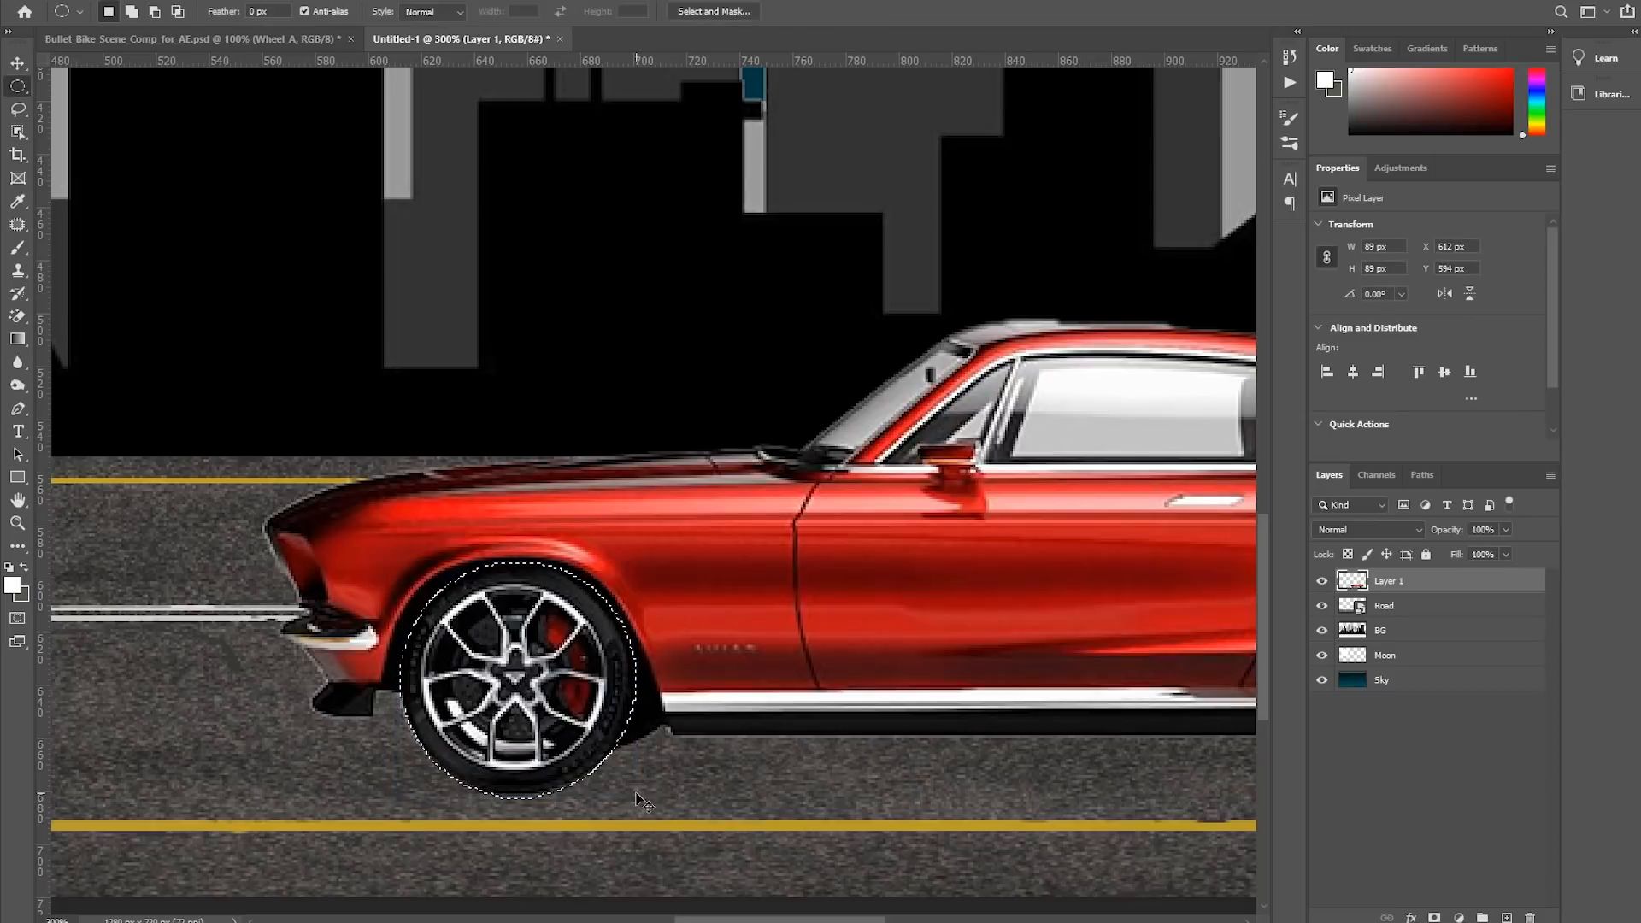
Cut the front wheel out of the car, paste it onto its own layer and move it back into the wheel arch
key("ctrl+x")
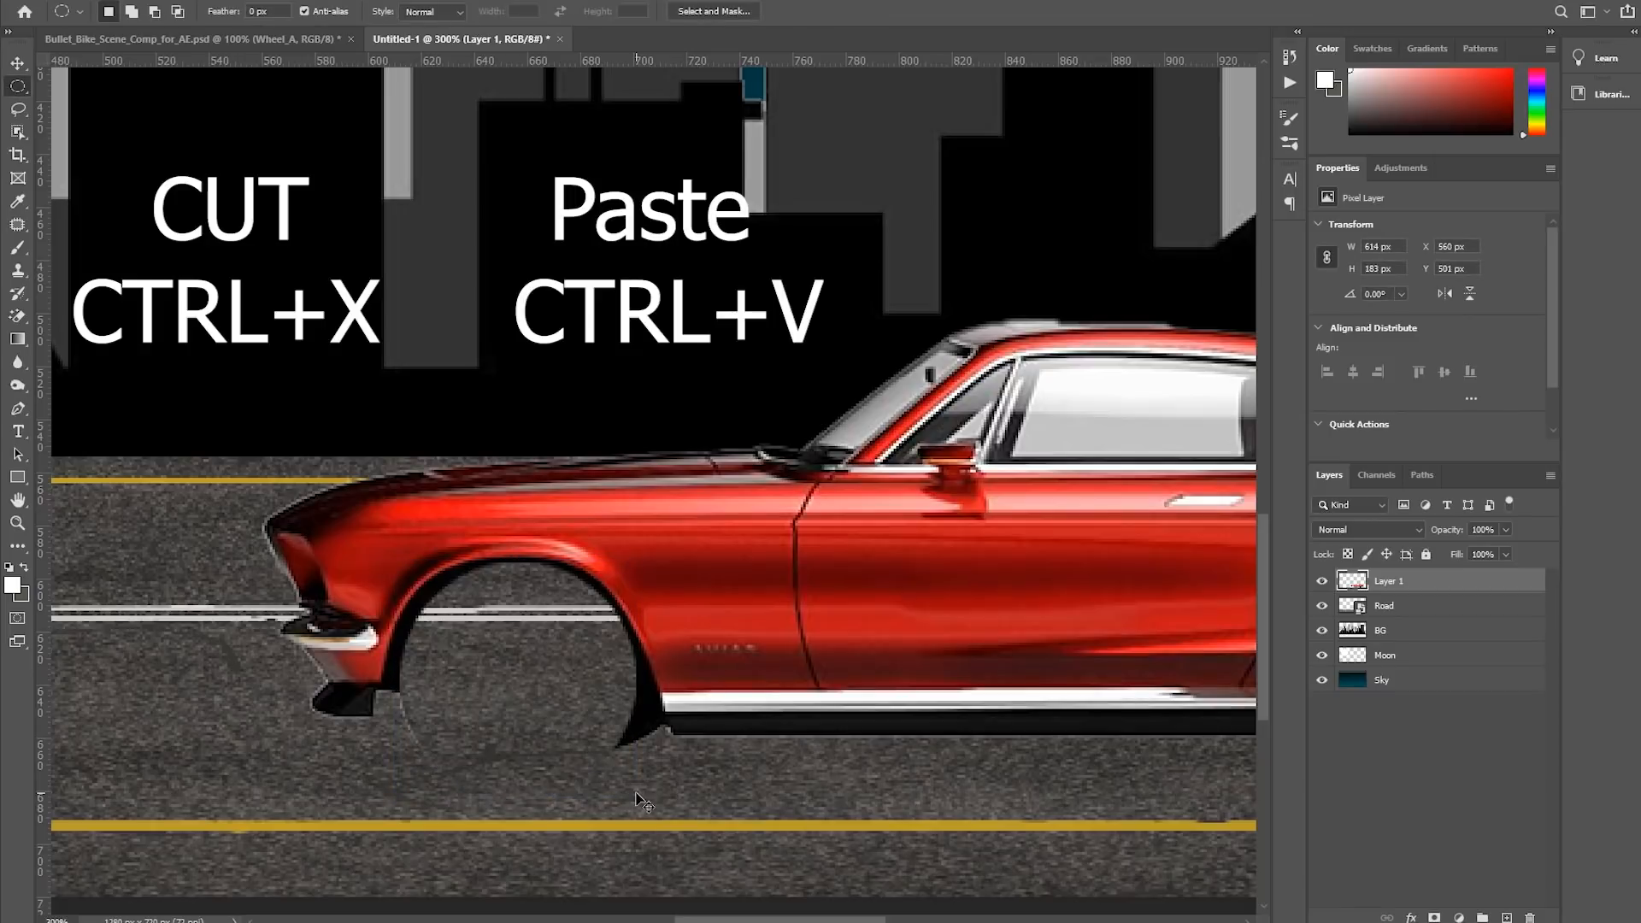
key("ctrl+v")
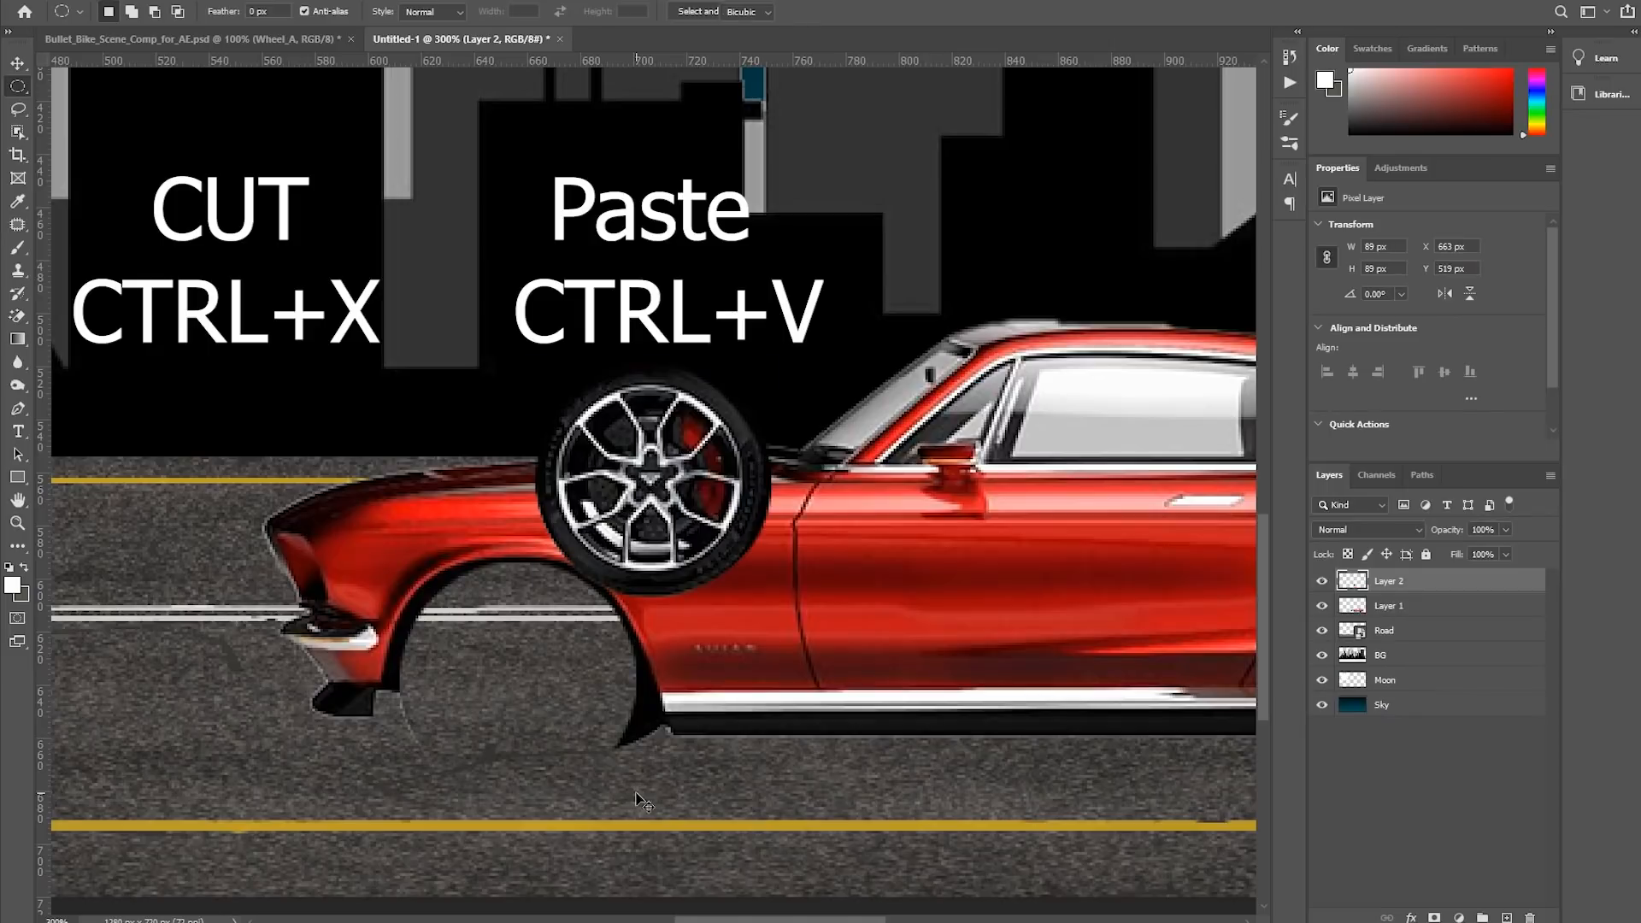
key("ctrl+t")
left_click_drag(690, 533, 556, 724)
key("Return")
key("m")
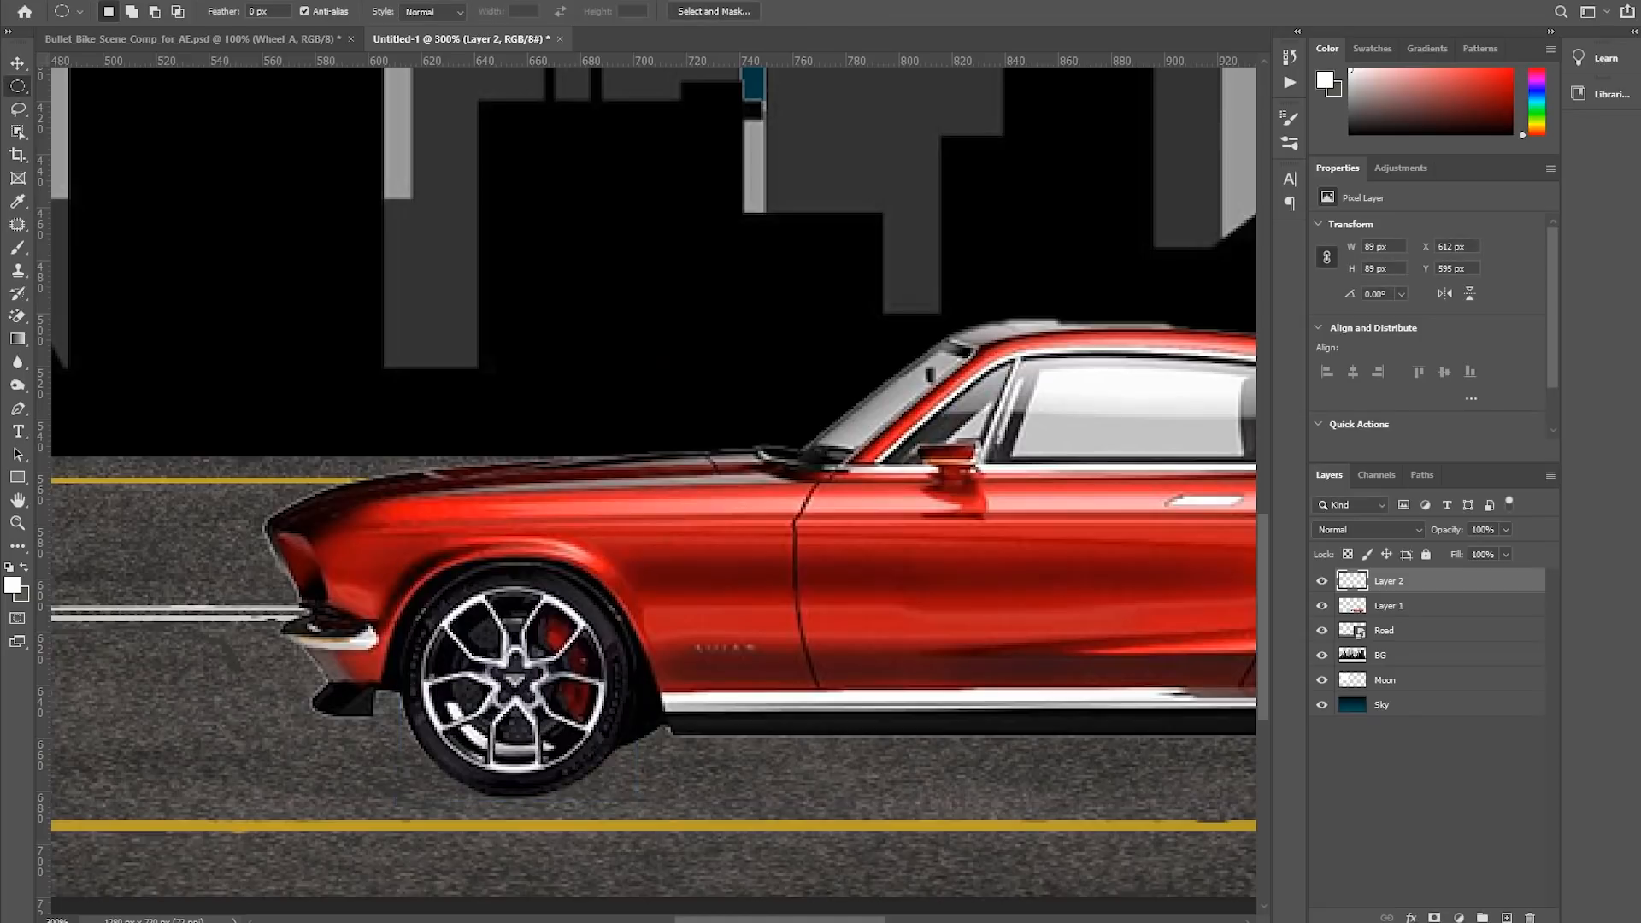
Nudge the pasted front wheel 1 px up to align it with the wheel arch
key("v")
key("Up")
key("Down")
key("Left")
key("Up")
key("Right")
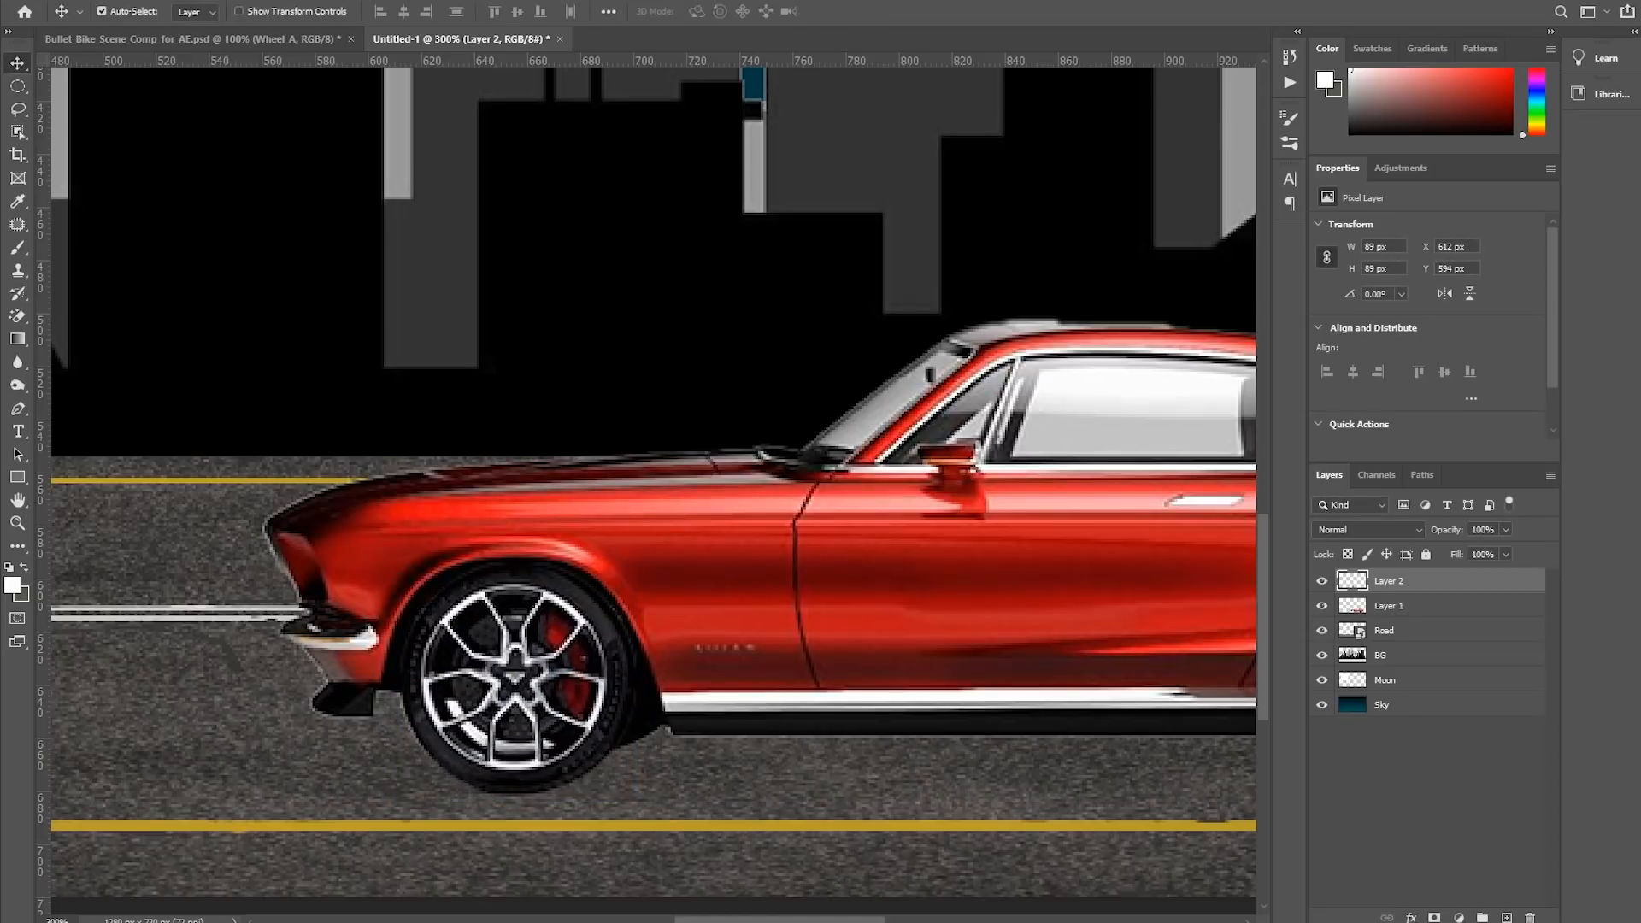
key("ctrl+t")
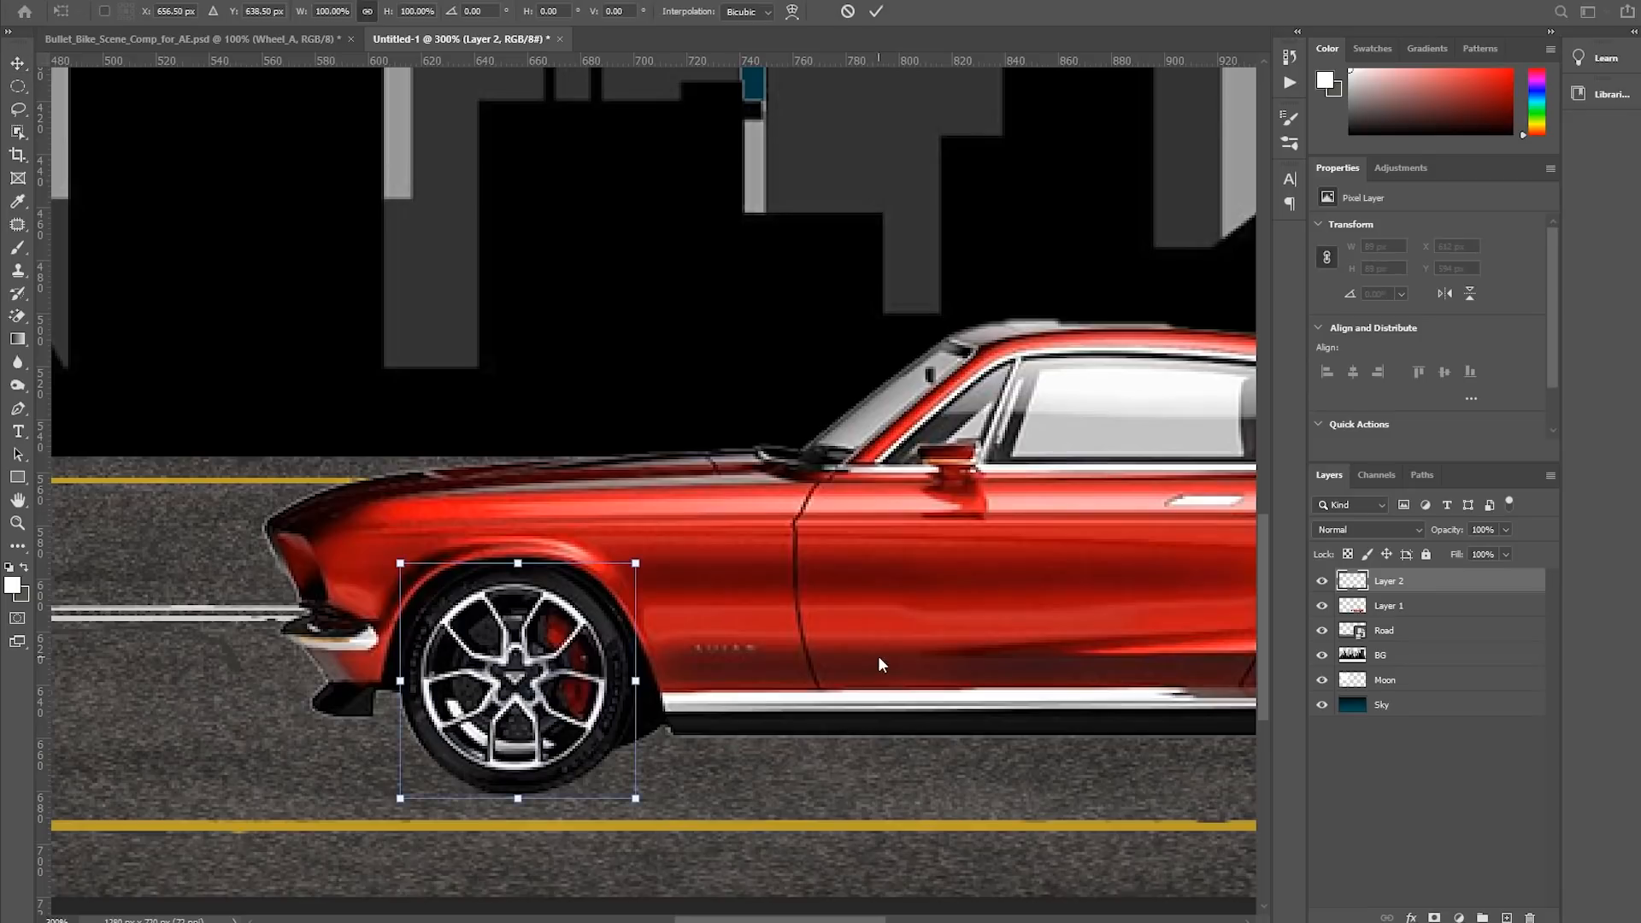
left_click_drag(299, 628, 726, 752)
key("Return")
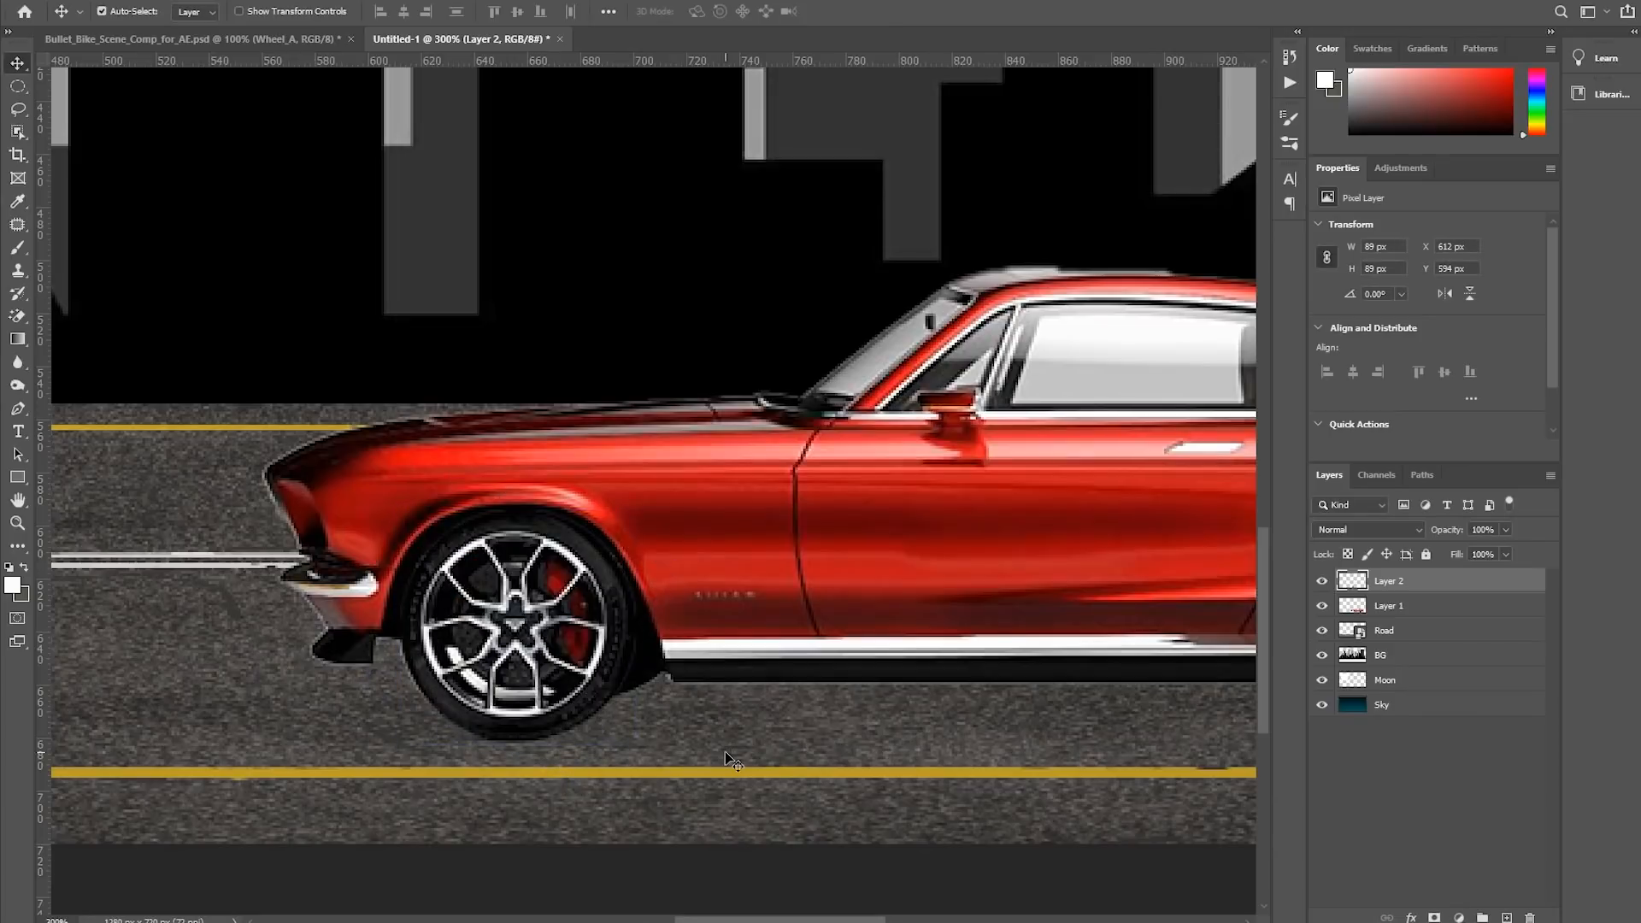
Rename the pasted wheel's layer to Front_Wheel
key("ctrl+minus")
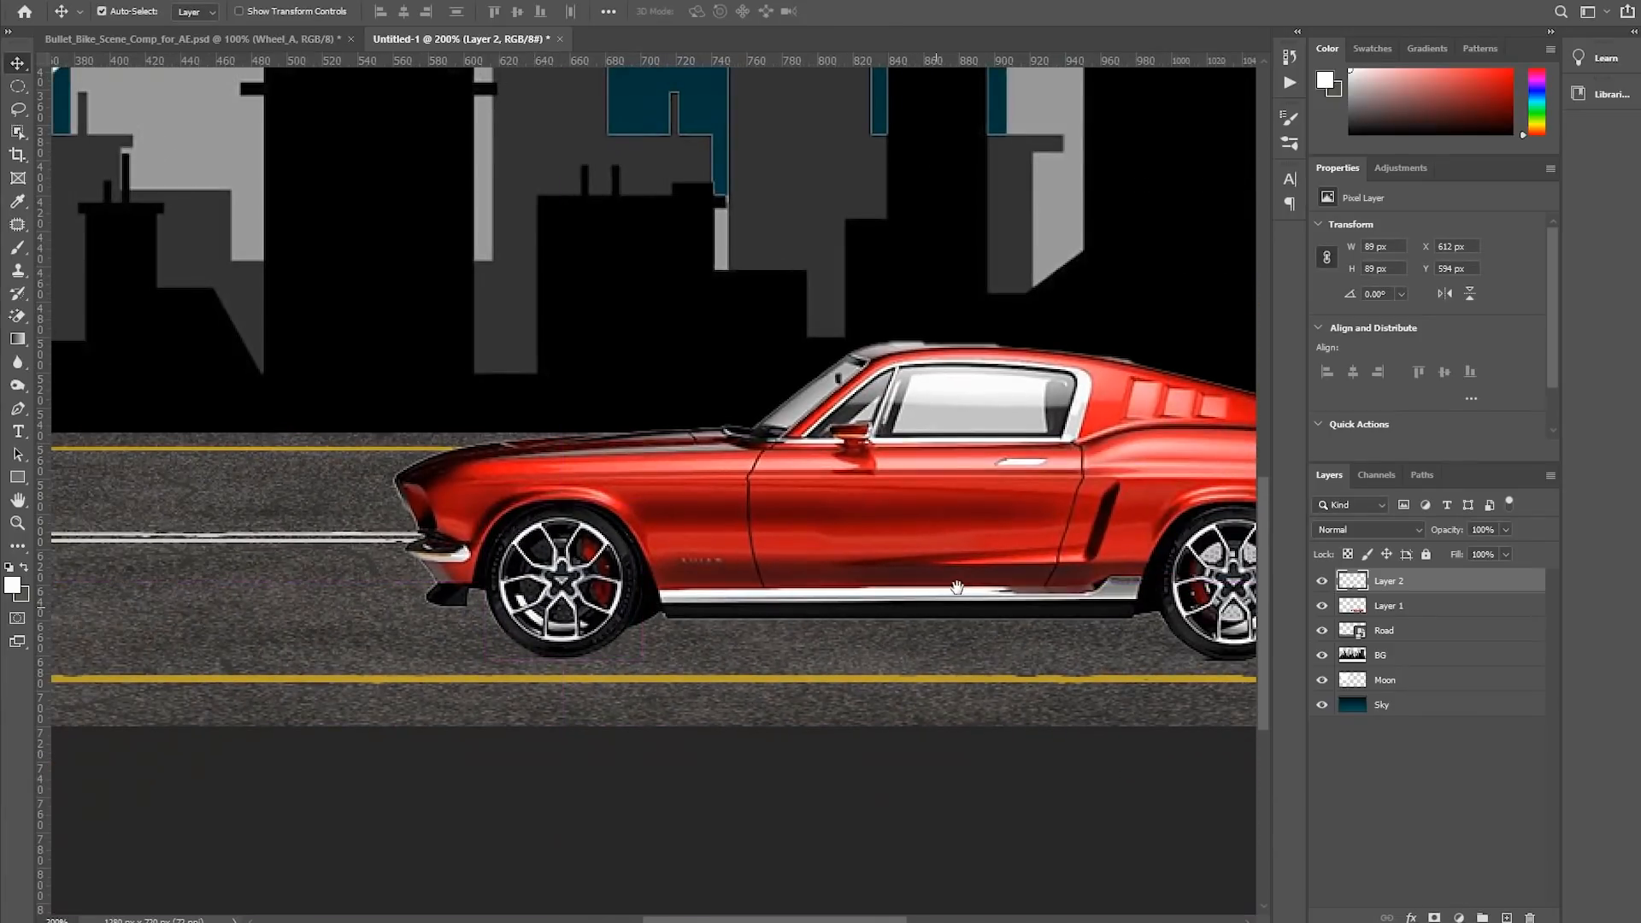
left_click_drag(962, 588, 710, 622)
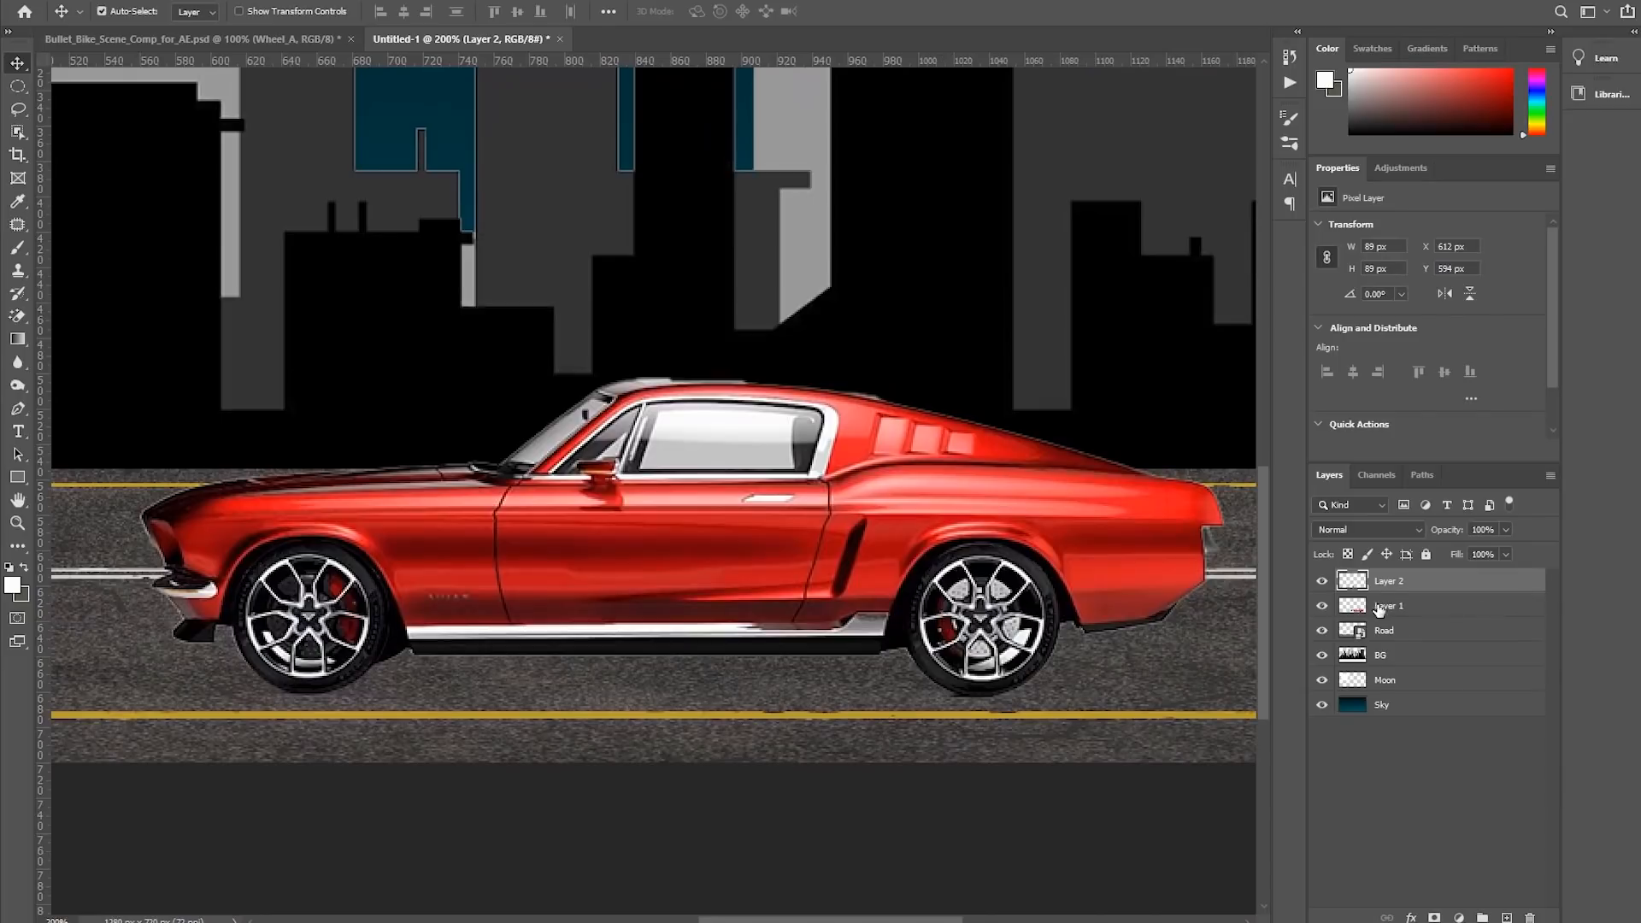
double_click(1390, 581)
type("Front_Wheel")
On the merged car layer, draw a circular selection about 88 px wide and position it over the rear wheel
left_click(1391, 608)
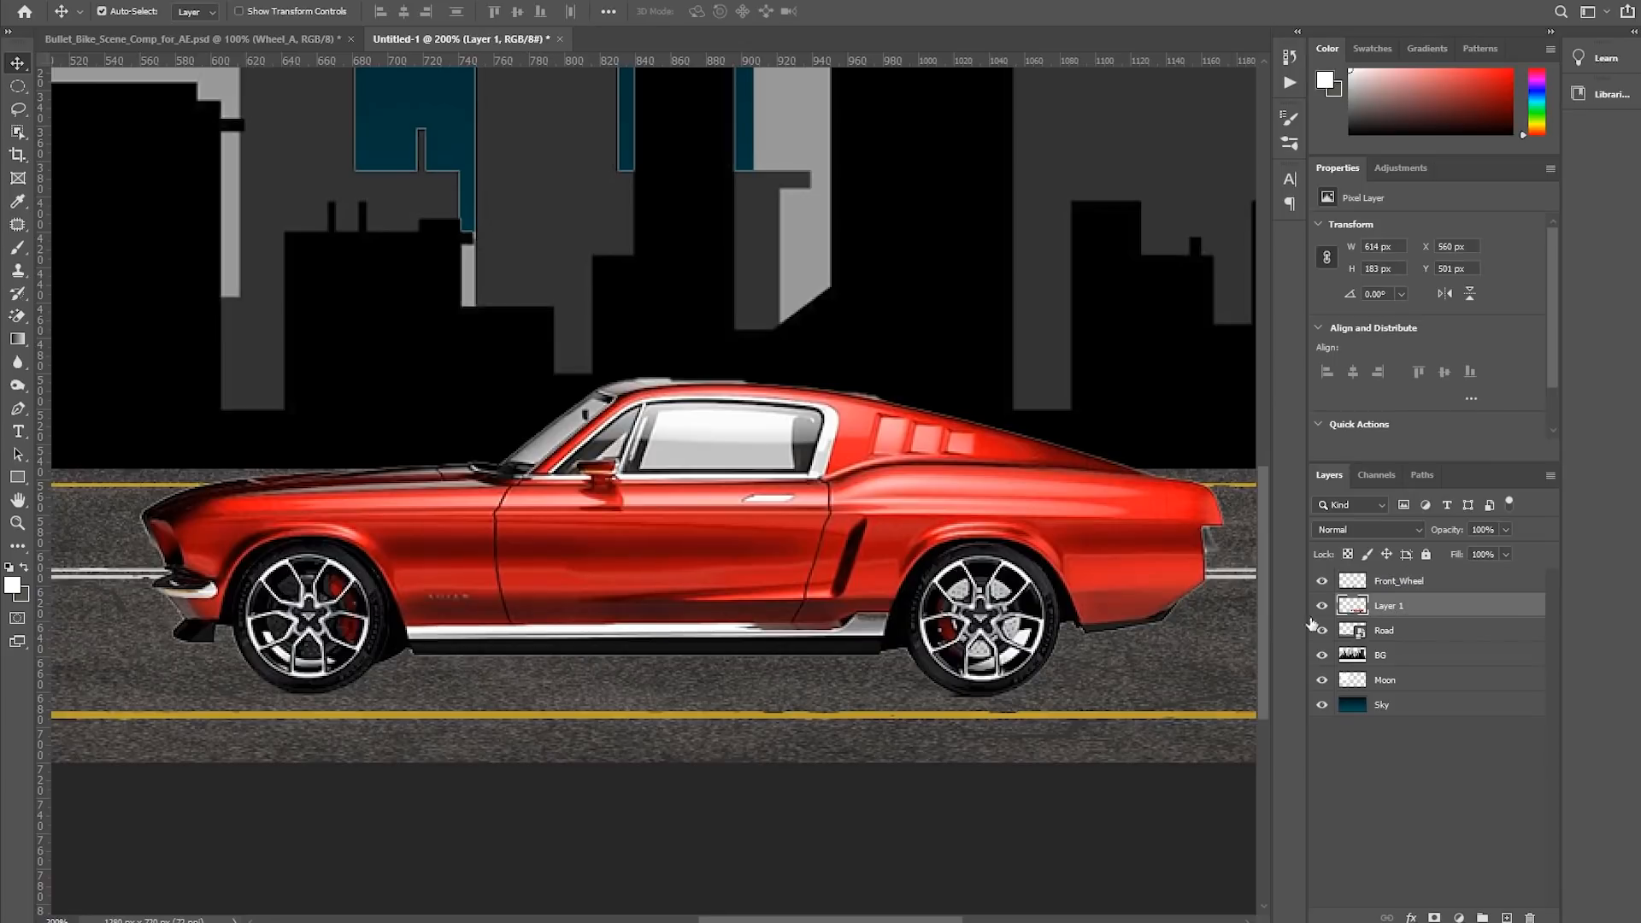
left_click(18, 85)
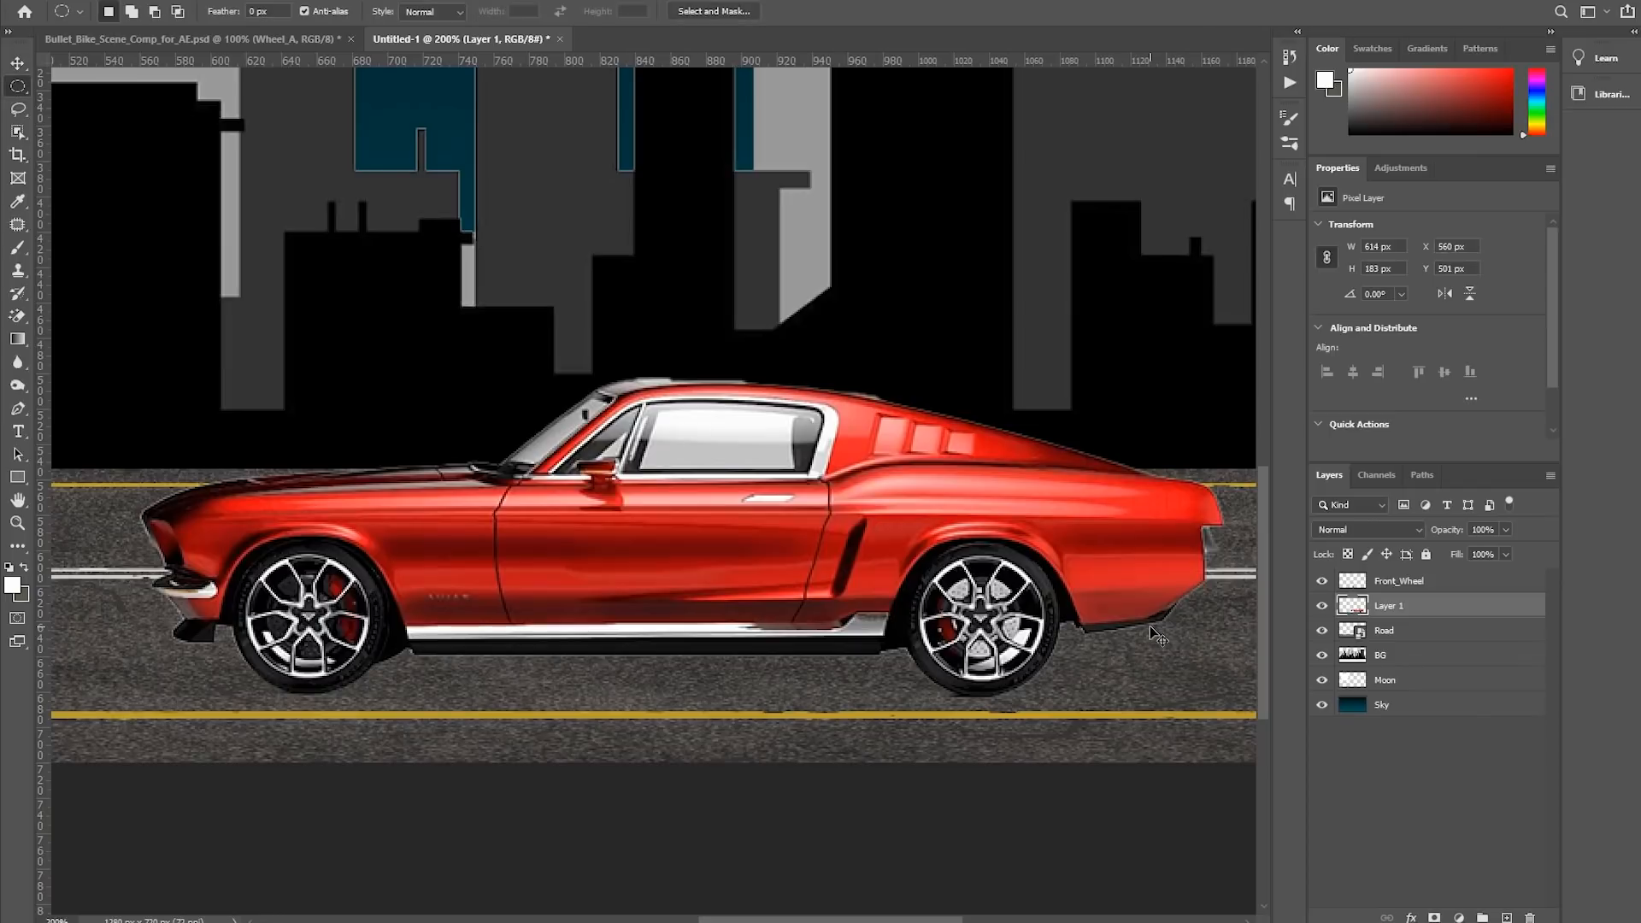
key("ctrl+plus")
left_click_drag(1150, 632, 616, 475)
left_click_drag(506, 432, 737, 663)
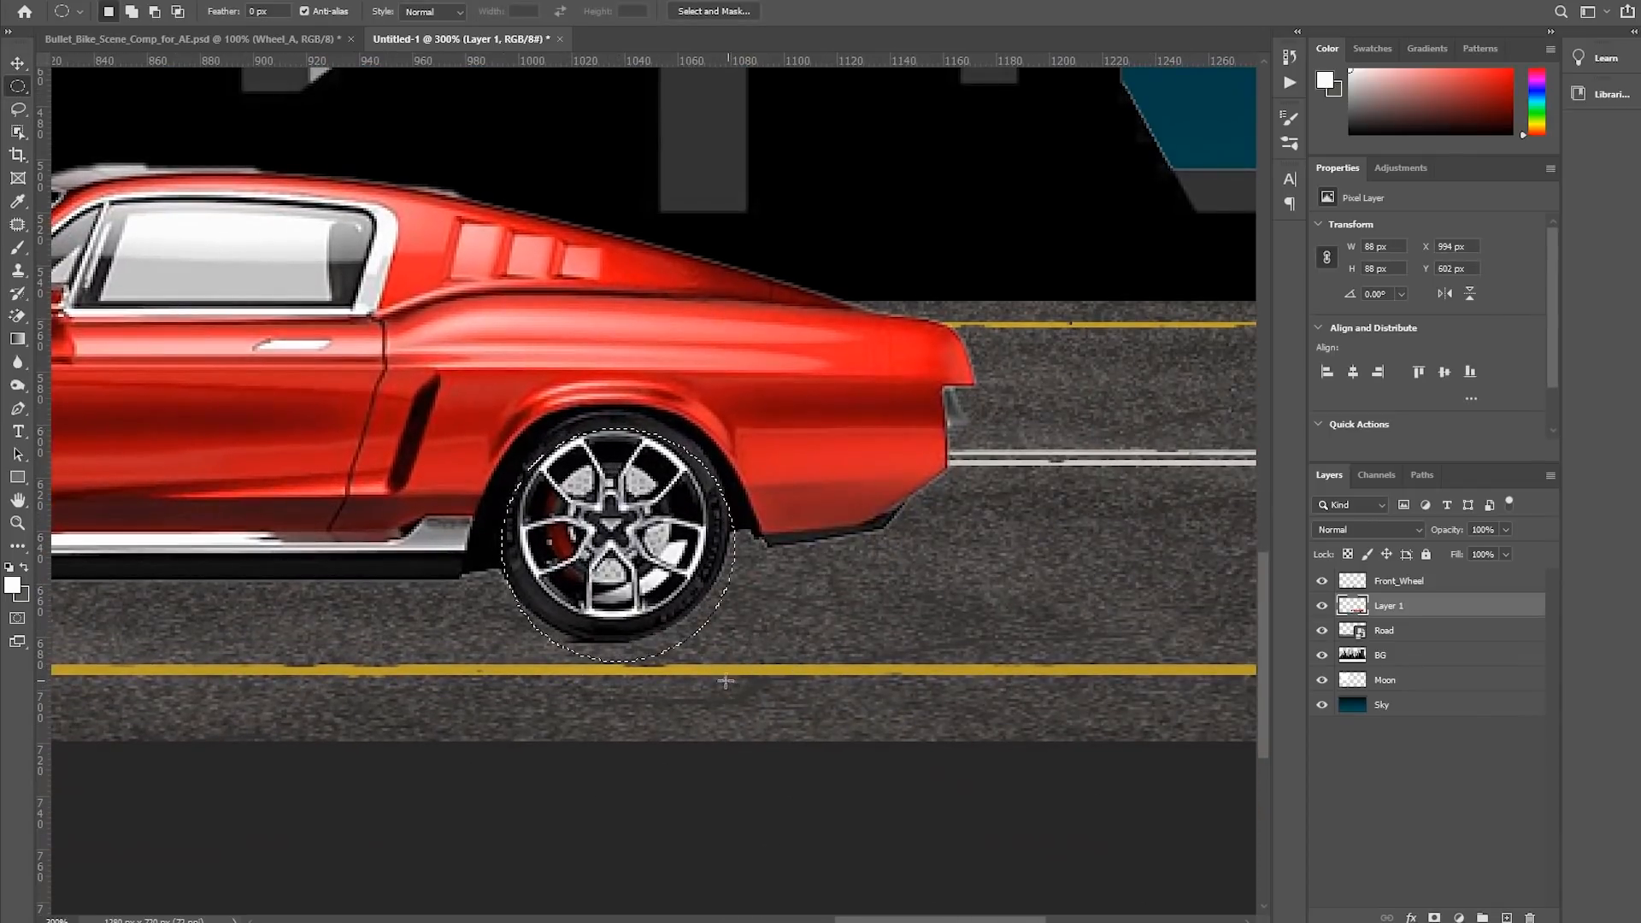
left_click_drag(639, 570, 634, 555)
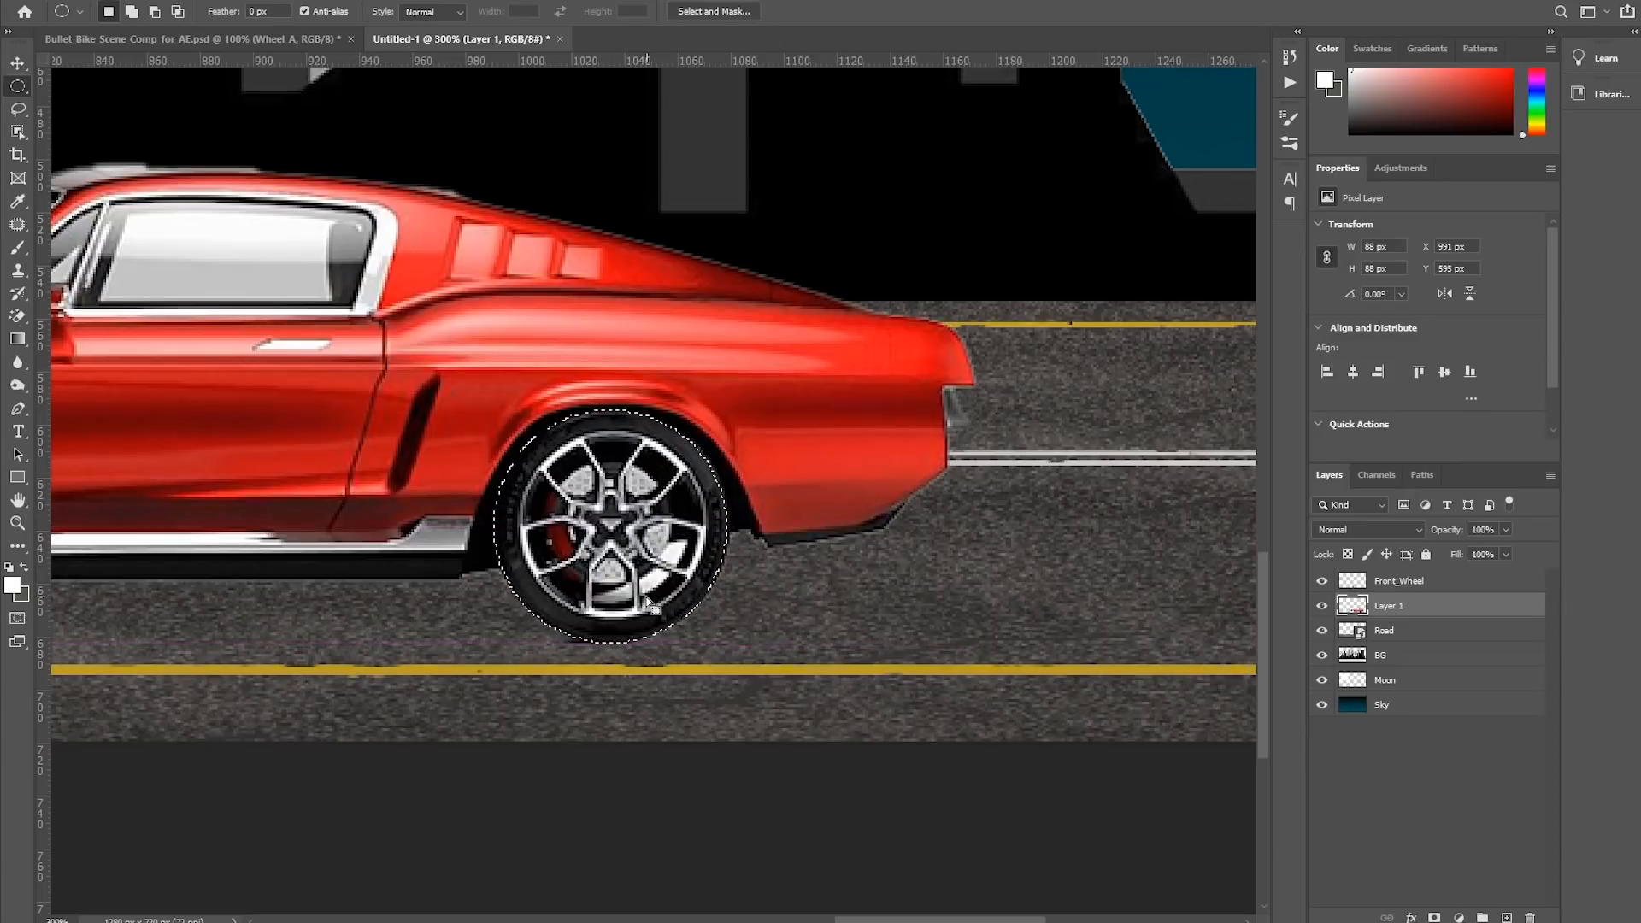
Transform the rear-wheel selection, scaling it up to about 103.4% around its centre so it surrounds the whole tyre
right_click(645, 580)
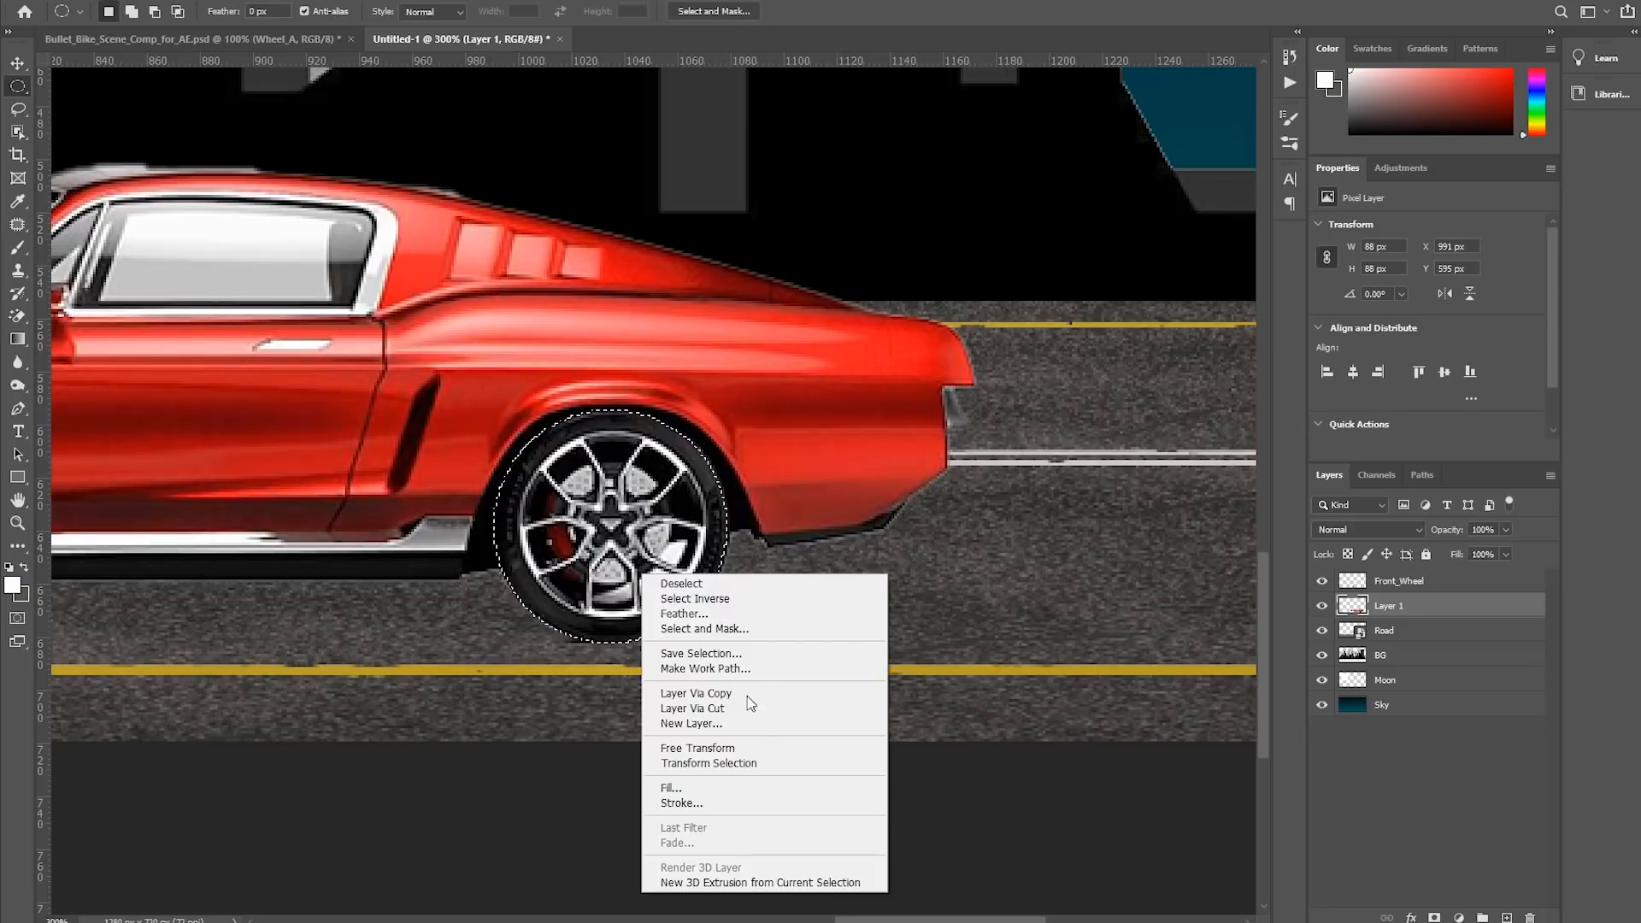
left_click(744, 763)
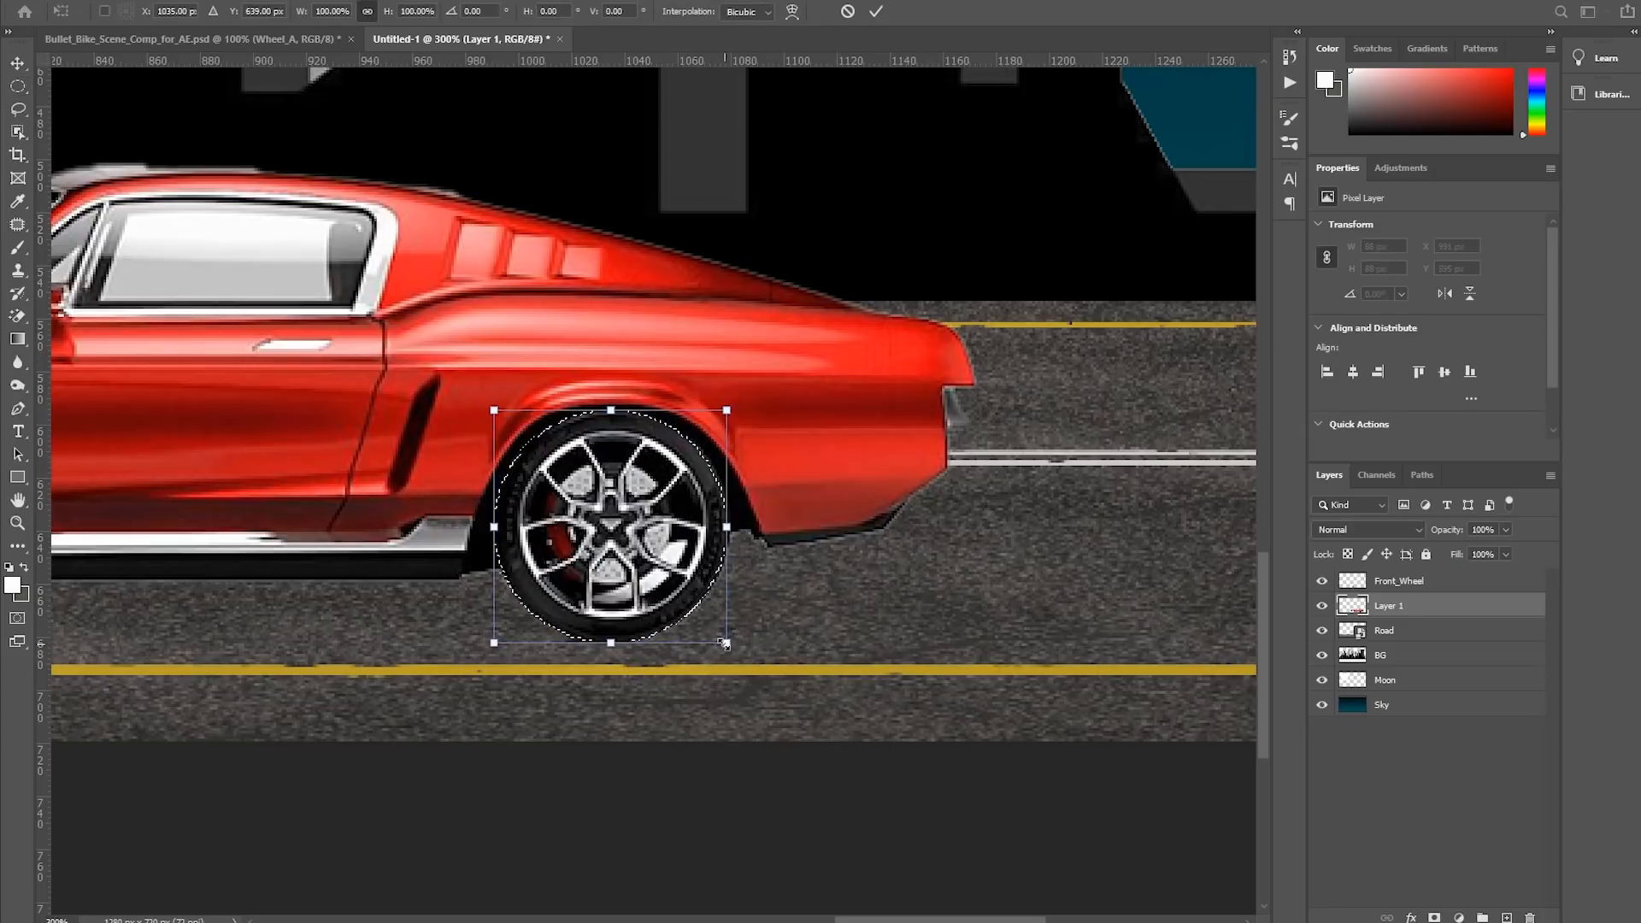
left_click_drag(725, 643, 729, 648)
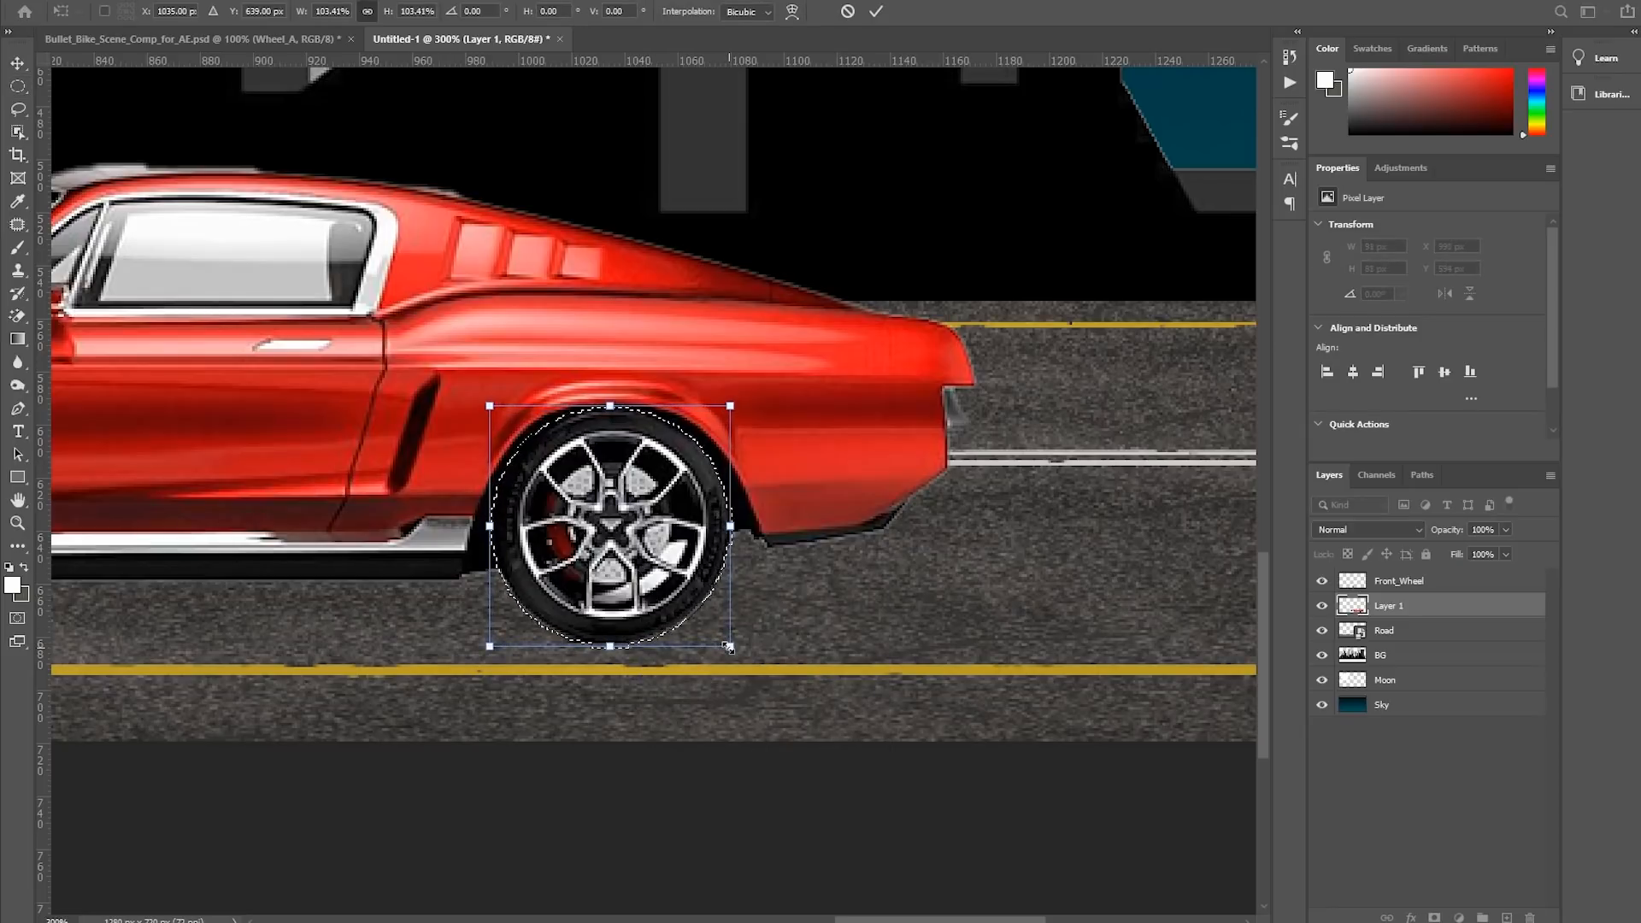
key("Return")
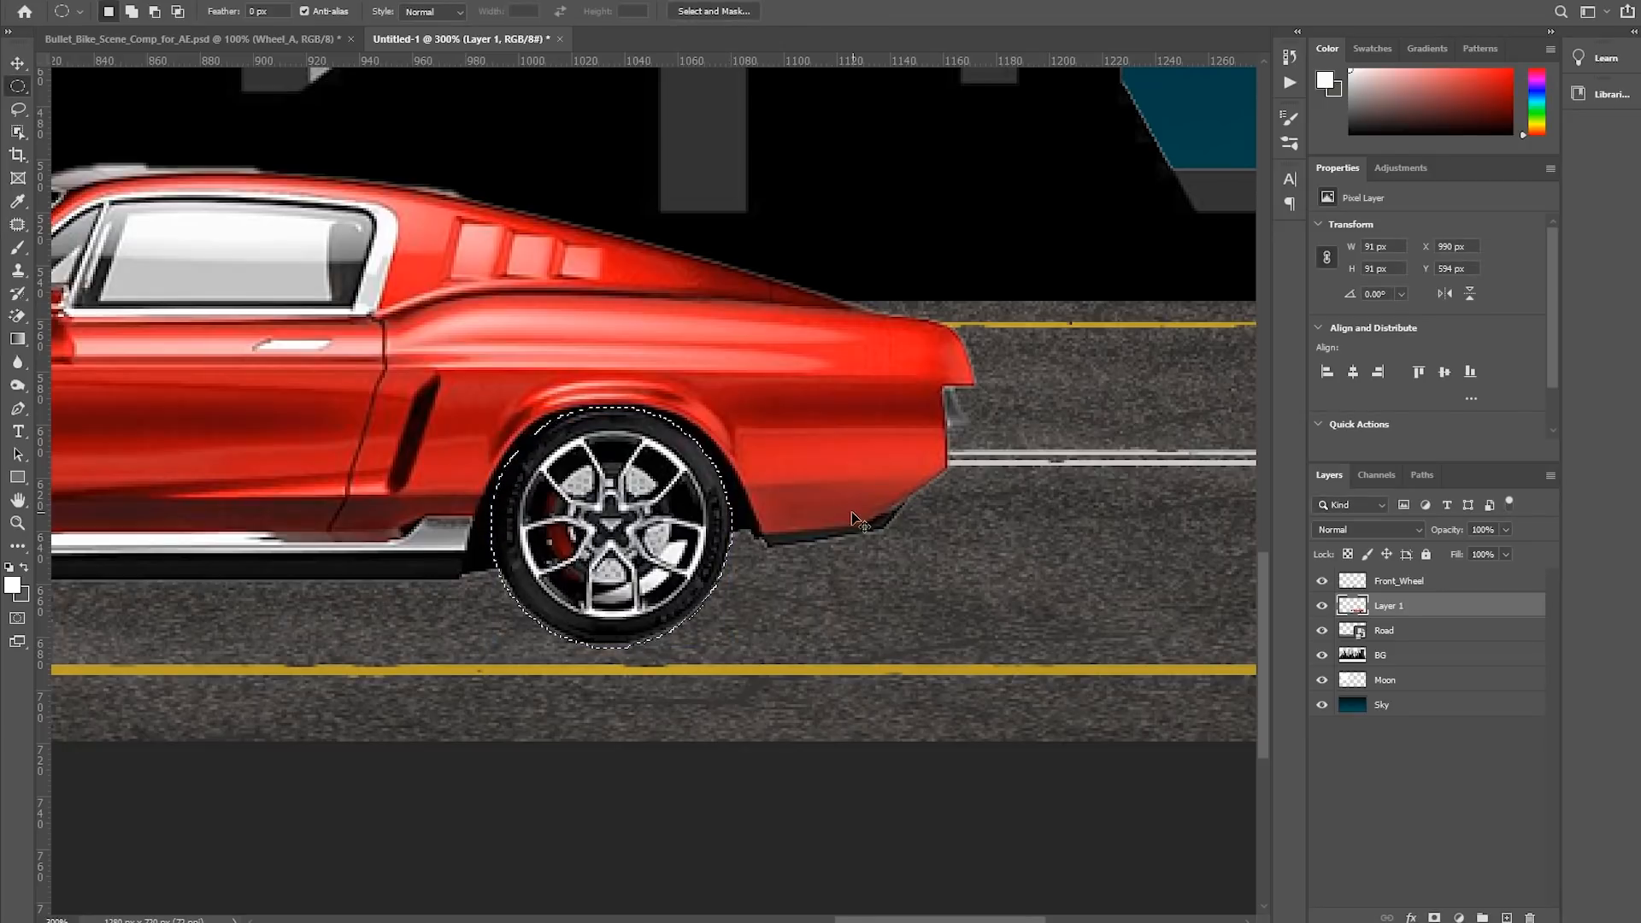
Cut the rear wheel out of the car, paste it onto its own layer and move it back into the wheel arch
key("ctrl+v")
key("ctrl+t")
left_click_drag(673, 427, 622, 557)
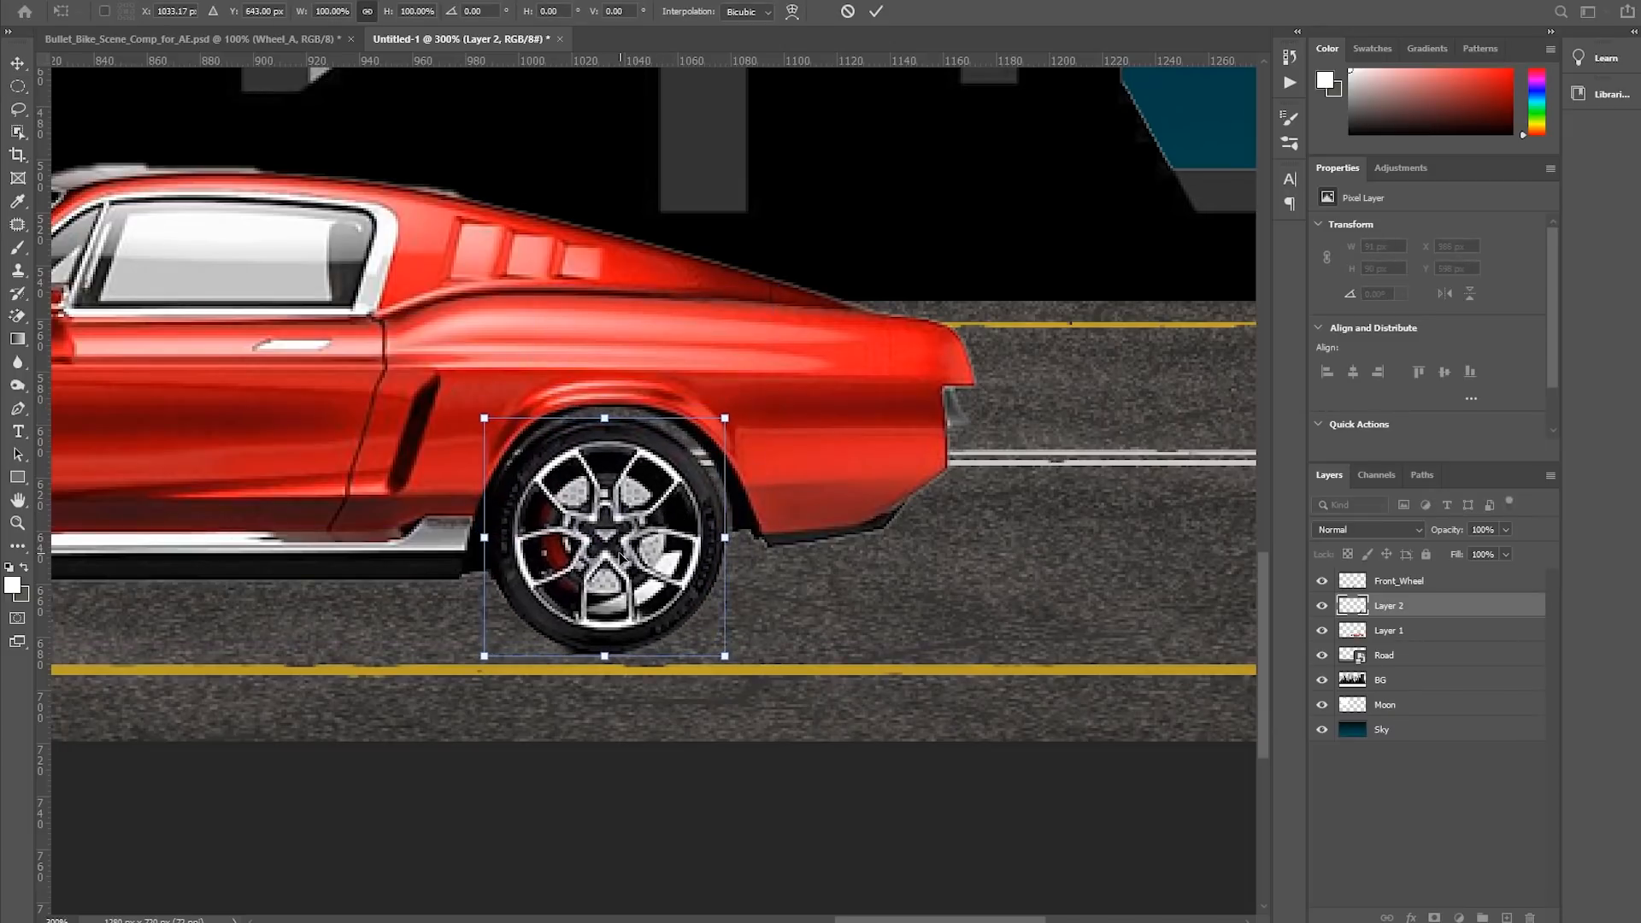
key("Return")
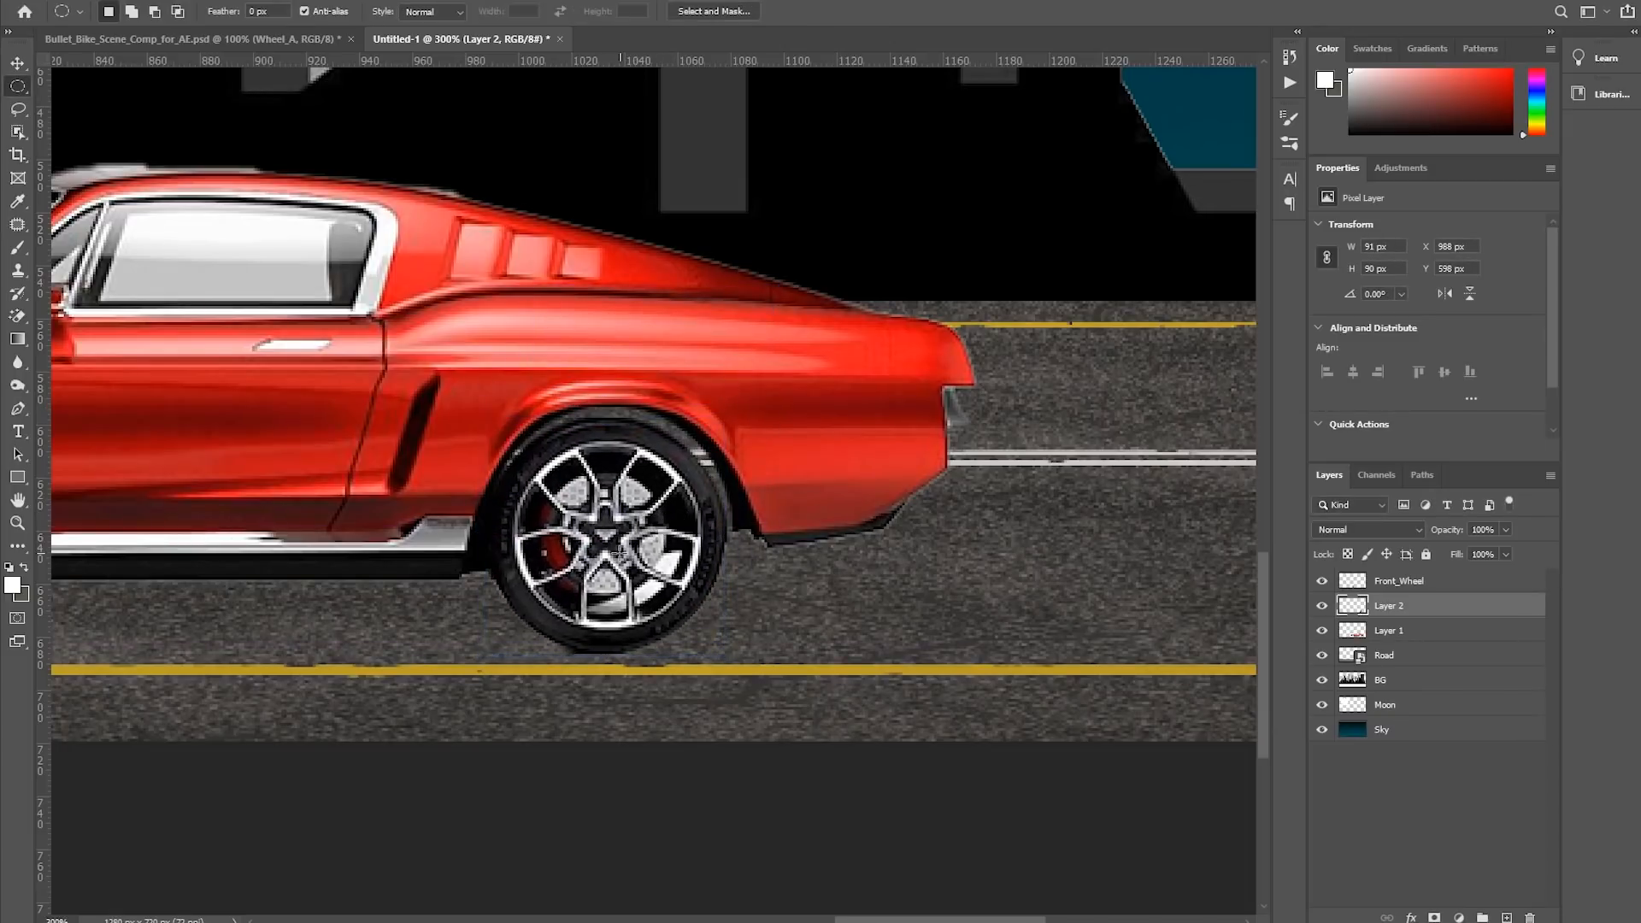
Nudge the pasted rear wheel 4 px up and 2 px right to align it with the wheel arch
key("v")
key("Up")
key("Up")
key("Up")
key("Right")
key("Right")
key("Up")
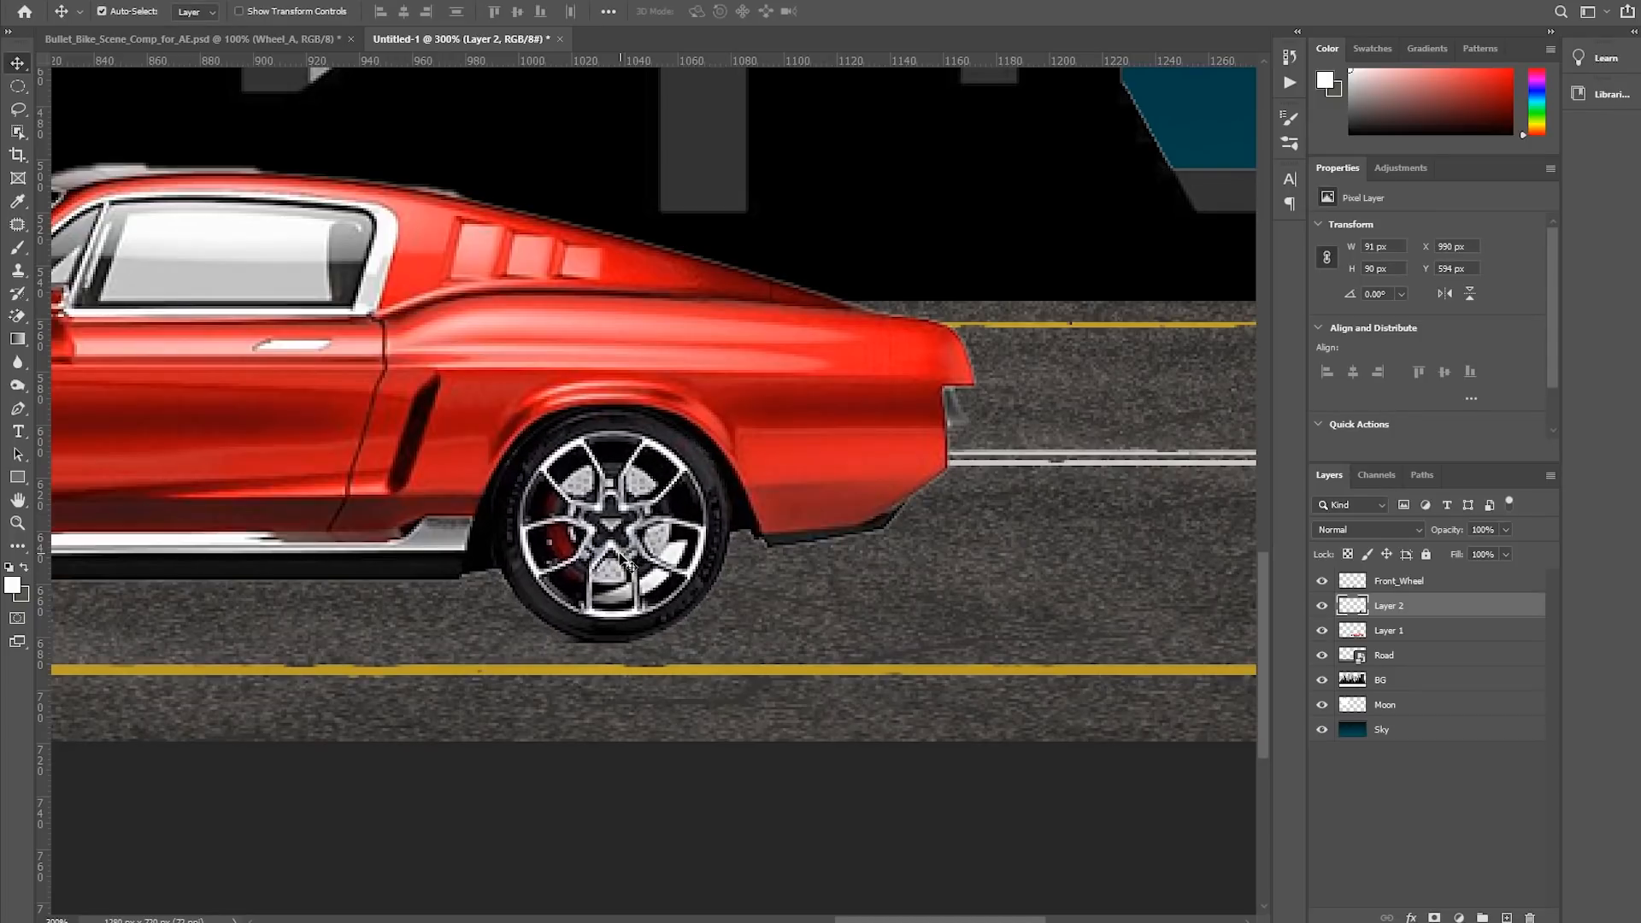
key("ctrl+minus")
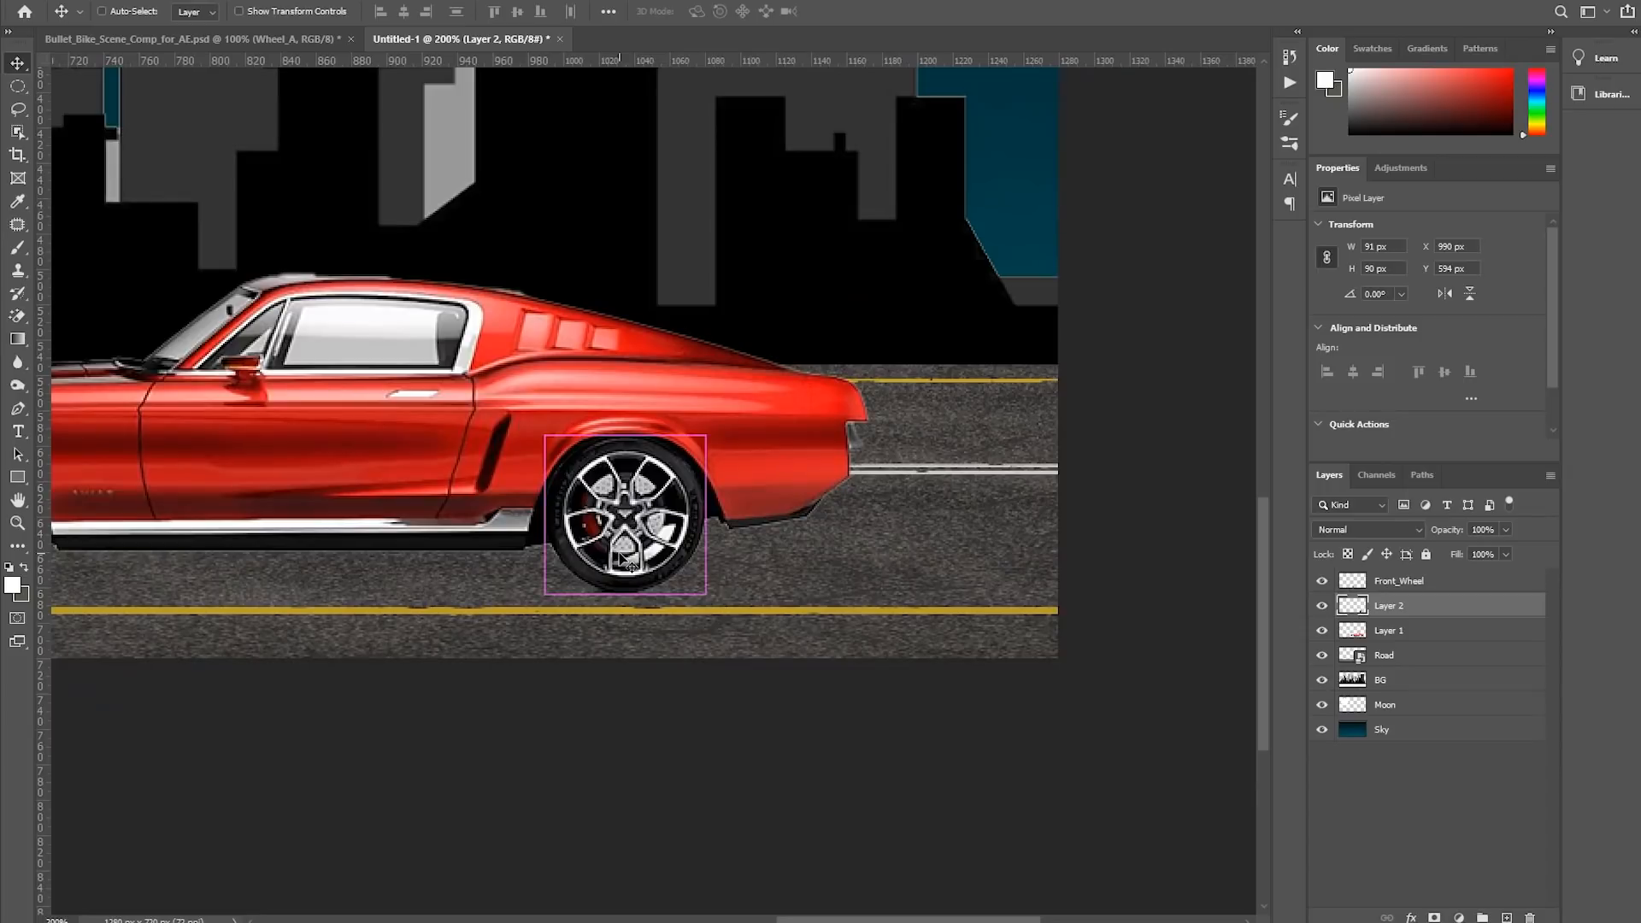
key("ctrl+t")
left_click_drag(518, 415, 693, 651)
key("Escape")
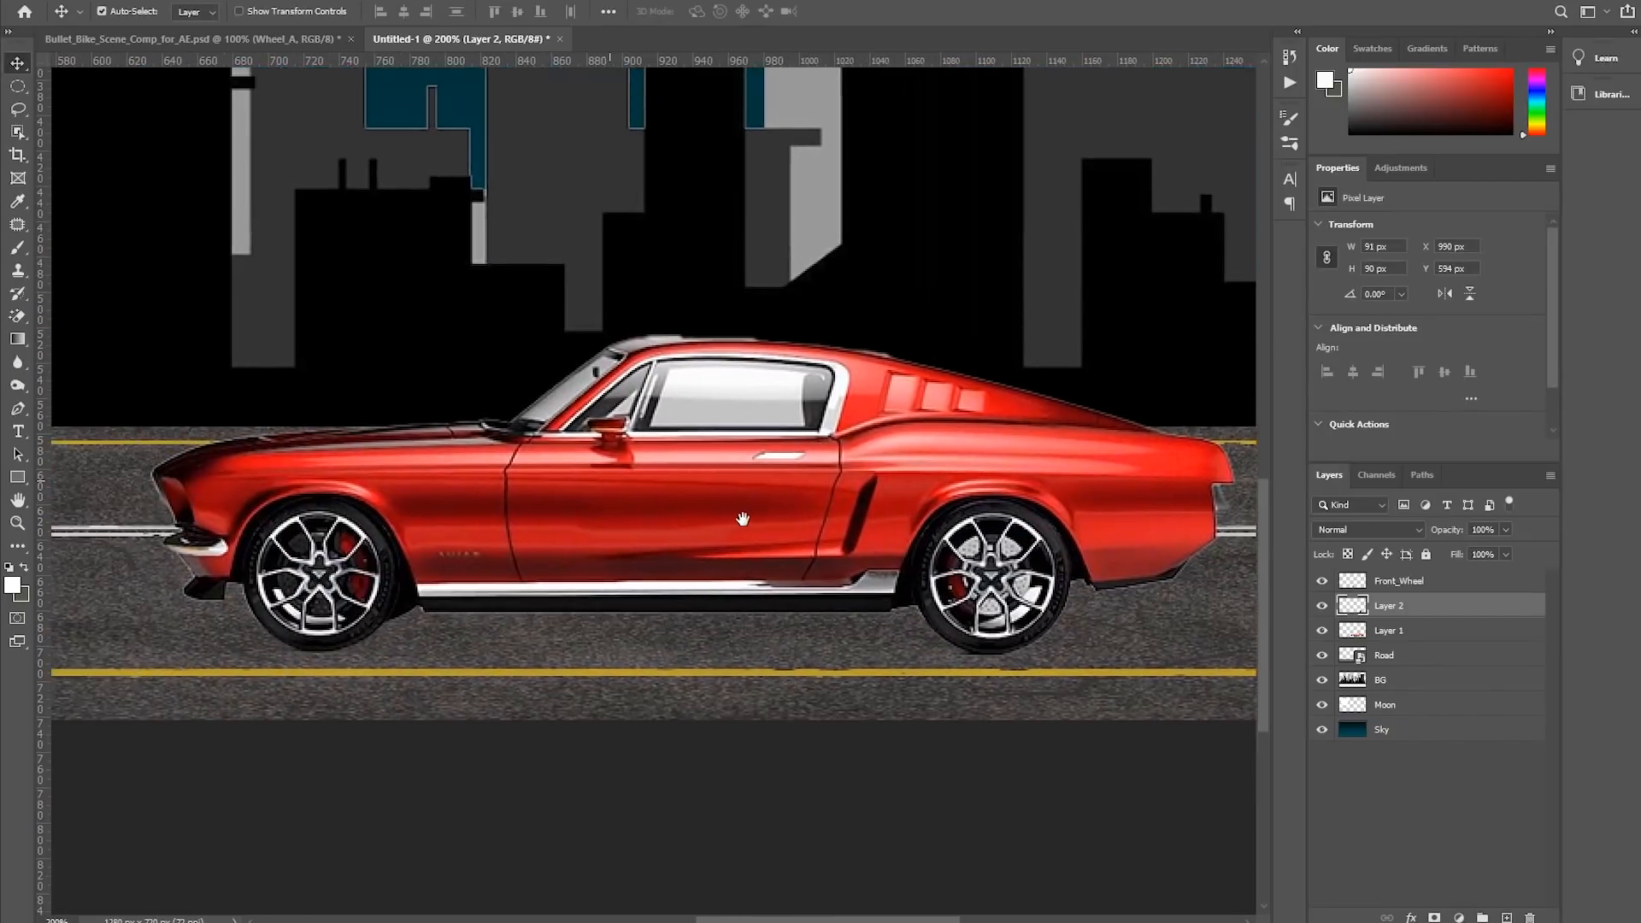
key("ctrl")
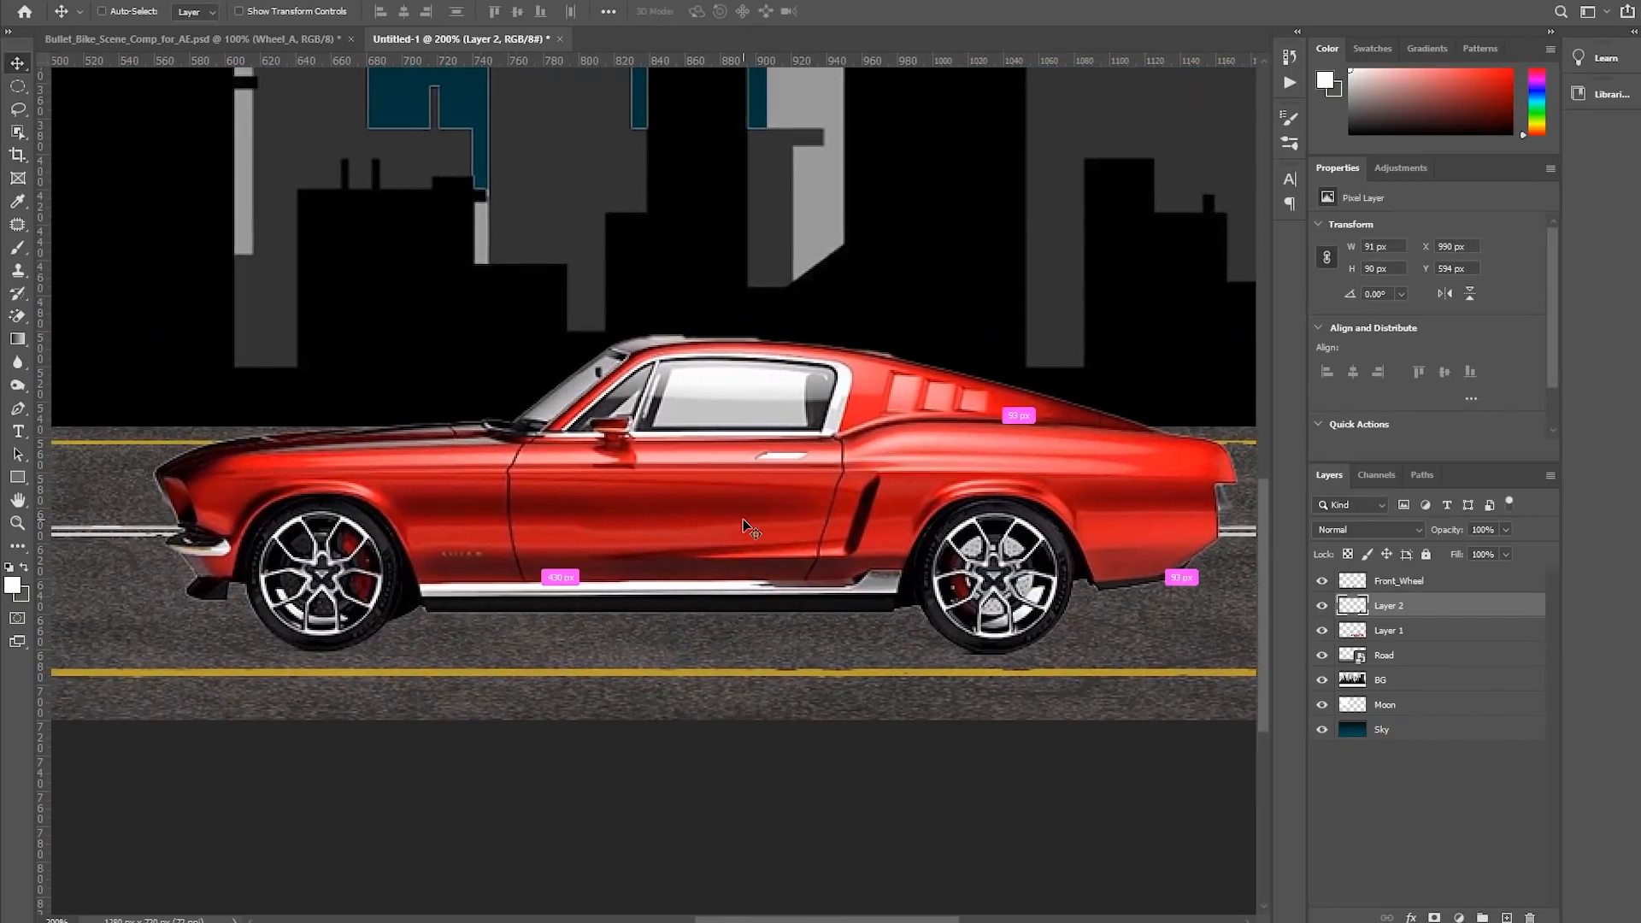
key("ctrl+minus")
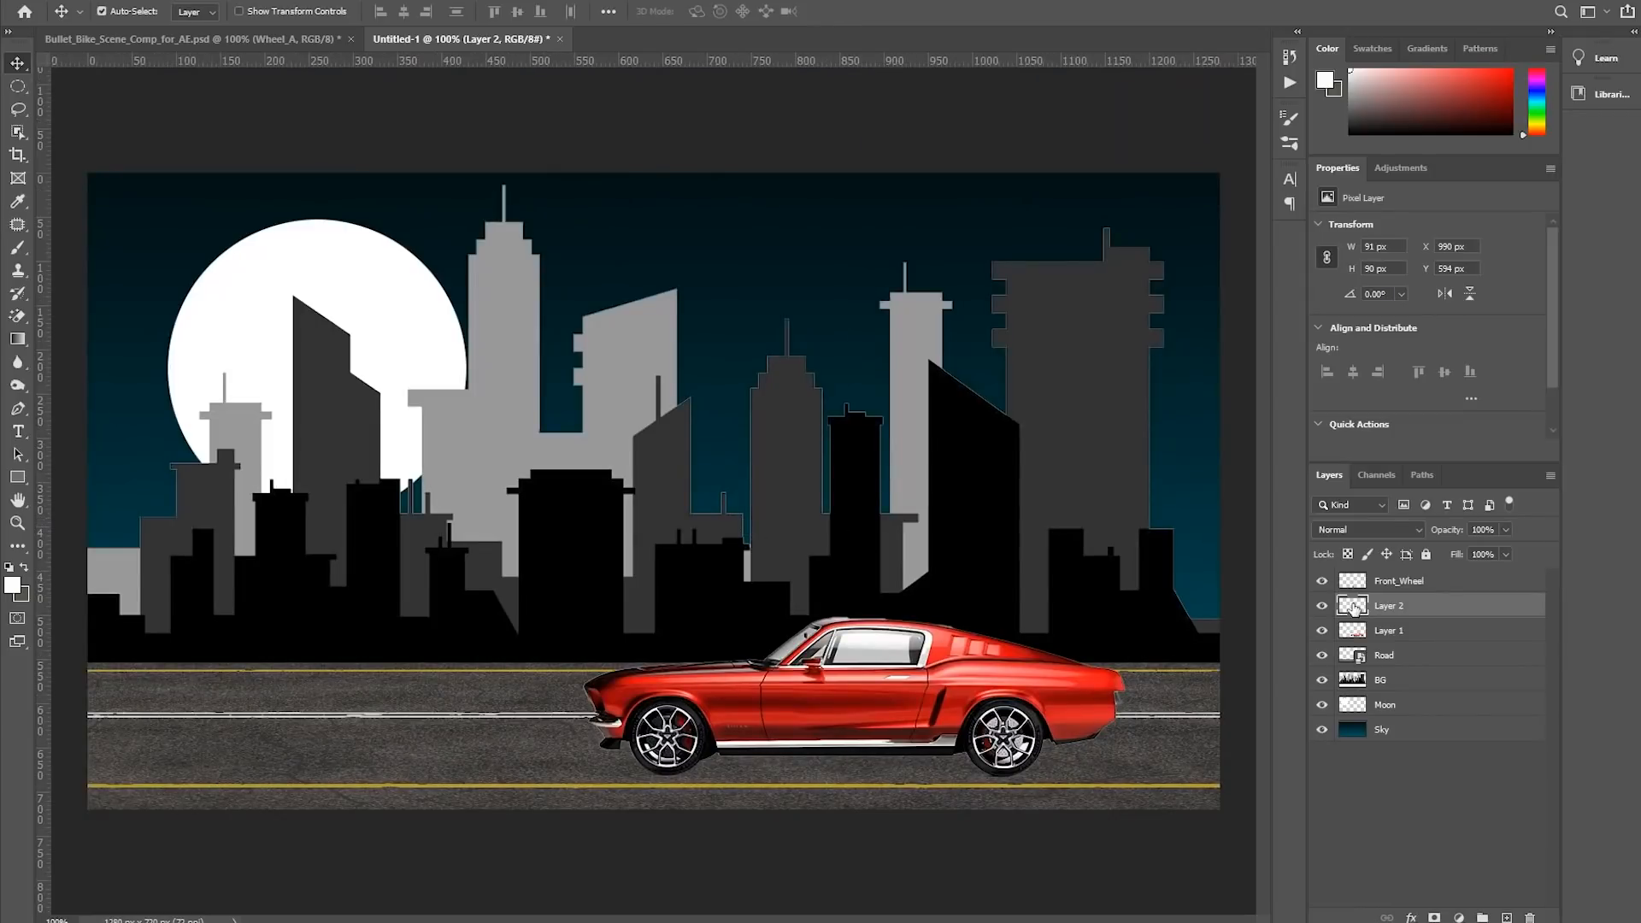
Rename the pasted rear wheel's layer to Rear_Wheel
double_click(1389, 606)
type("Rear_Wheel")
key("Return")
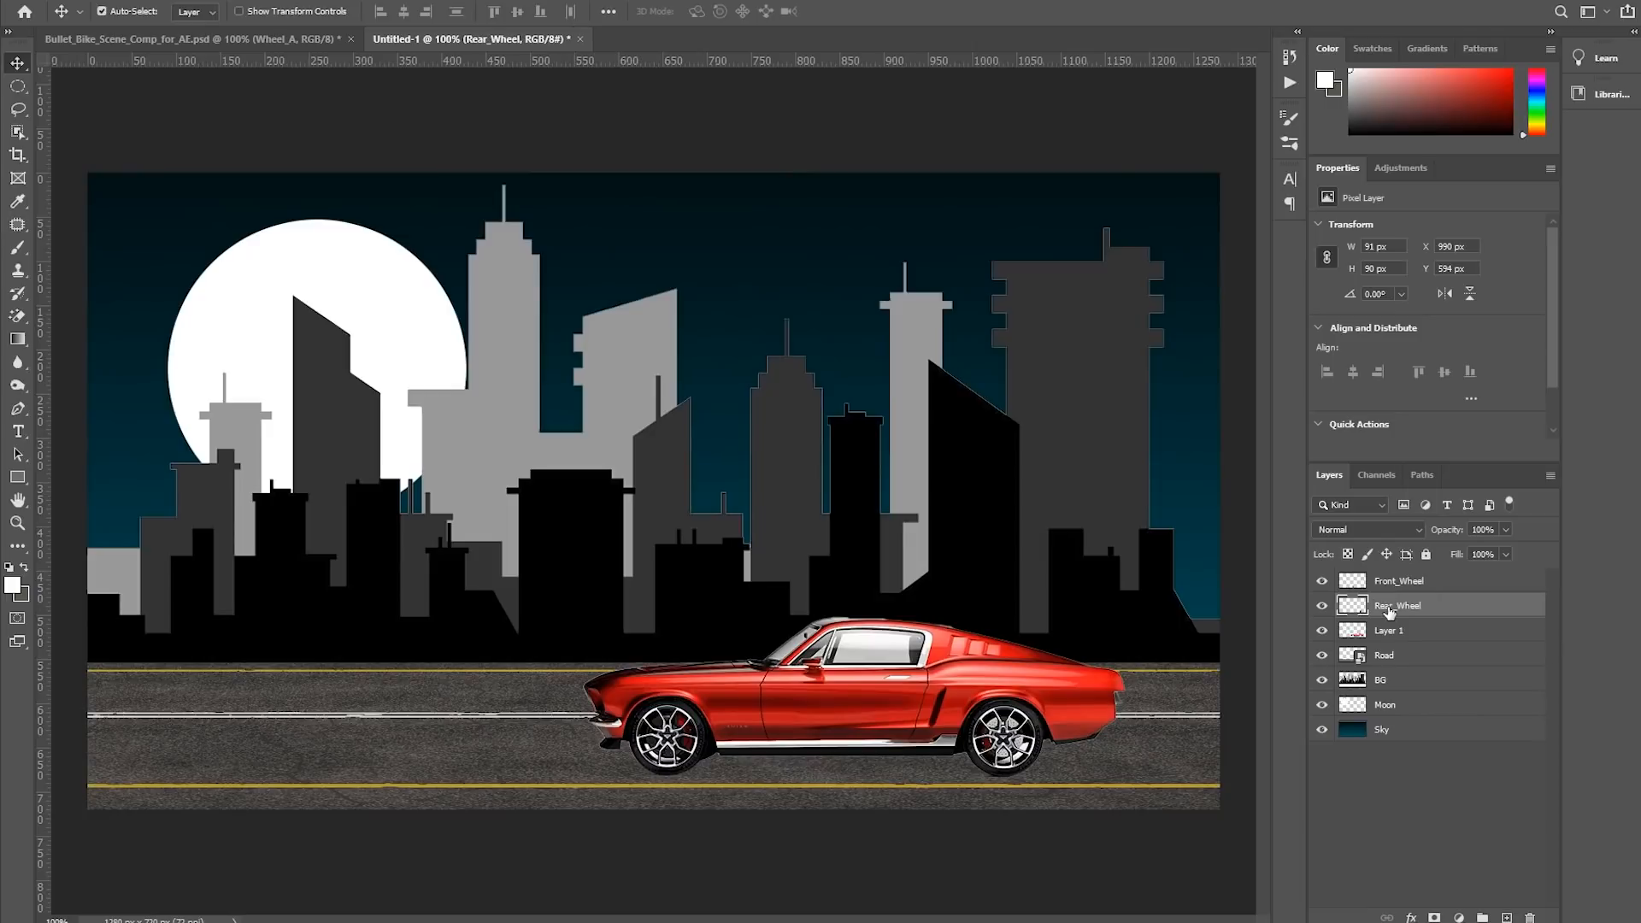
Rename the merged car layer, Layer 1, to Car
double_click(1391, 630)
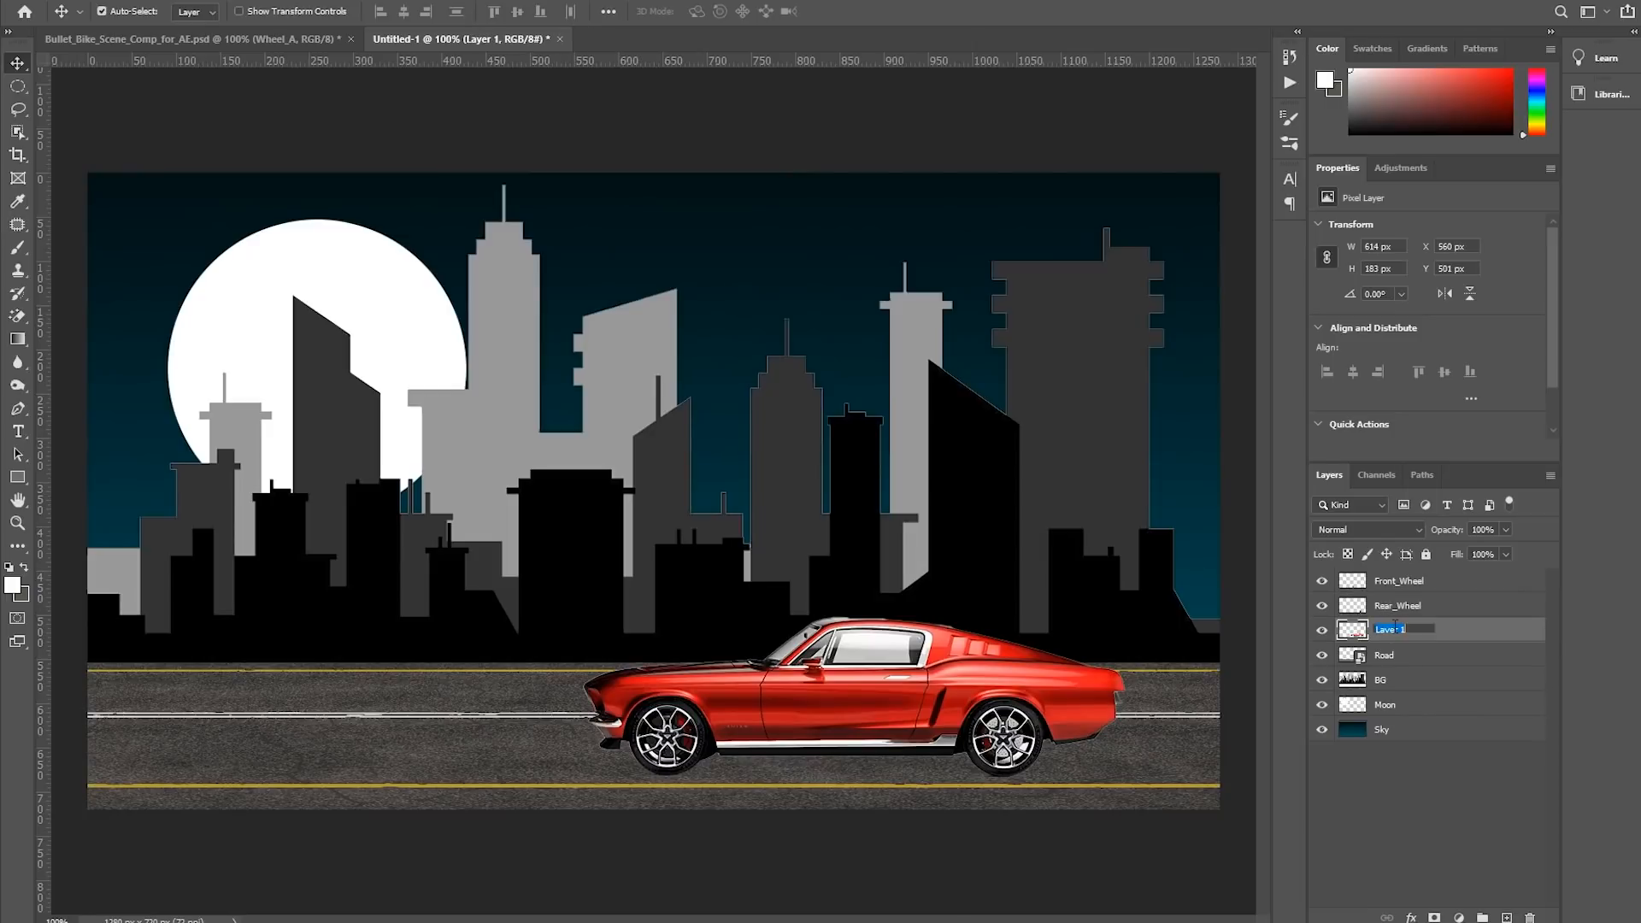
type("Car")
key("Return")
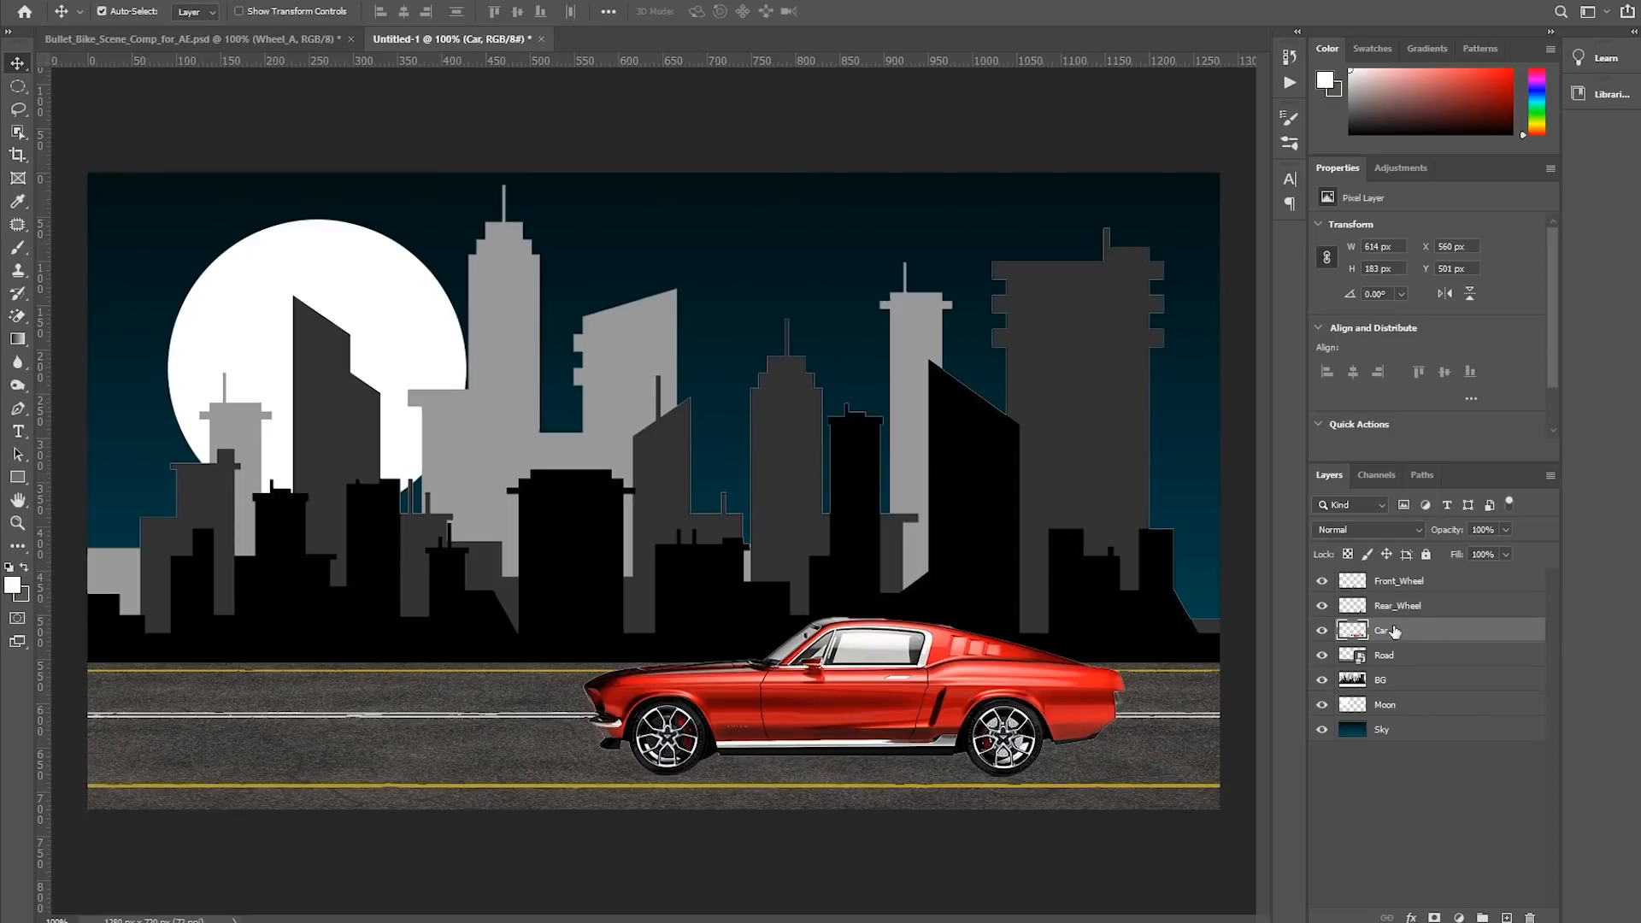
Rename the car layer to Car_body
double_click(1396, 630)
type("Car_body")
key("Return")
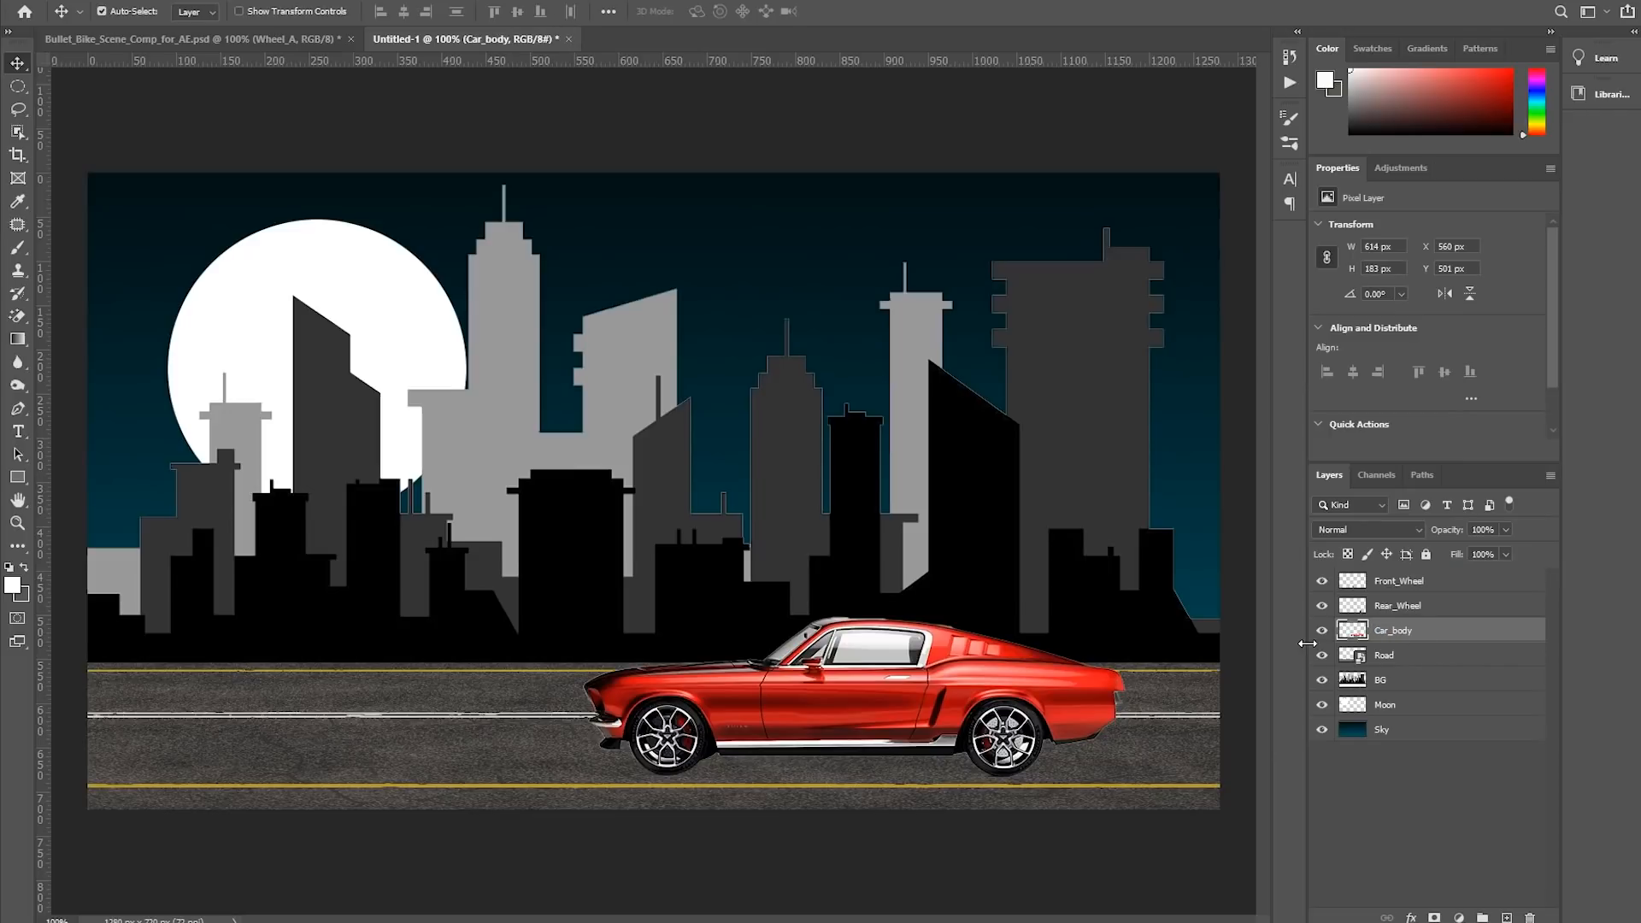
Check what each layer contains by hiding and reshowing Car_body, Rear_Wheel, Front_Wheel, Road, BG, Moon and Sky one at a time
left_click(1323, 632)
left_click(1322, 632)
left_click(1322, 605)
left_click(1323, 605)
left_click(1322, 581)
left_click(1322, 581)
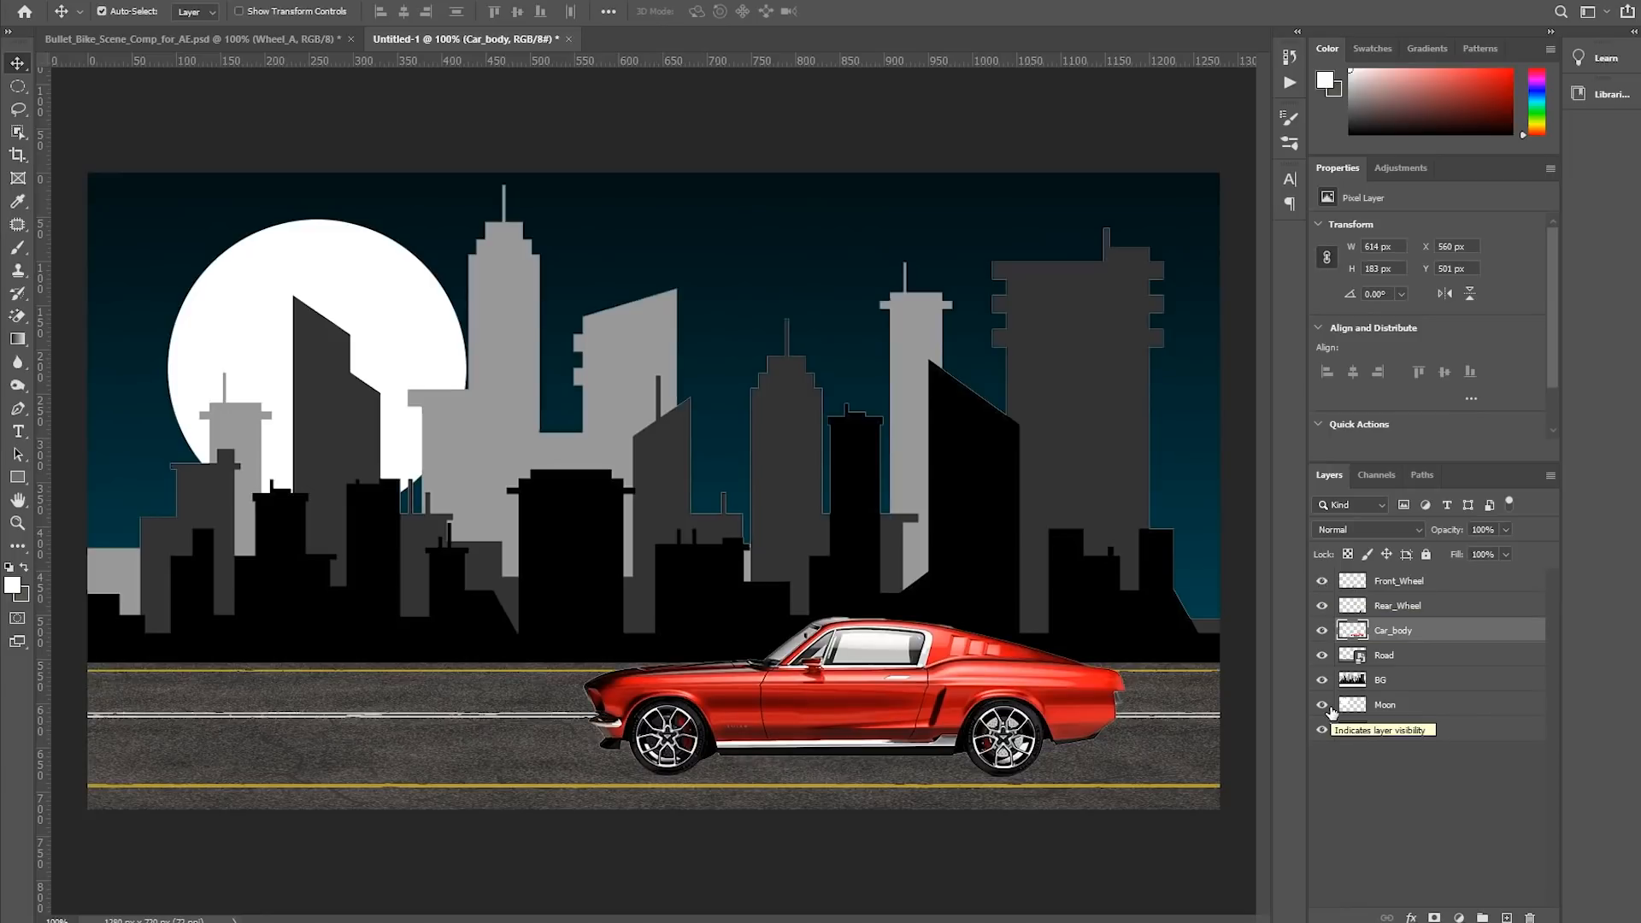
left_click(1322, 654)
left_click(1322, 654)
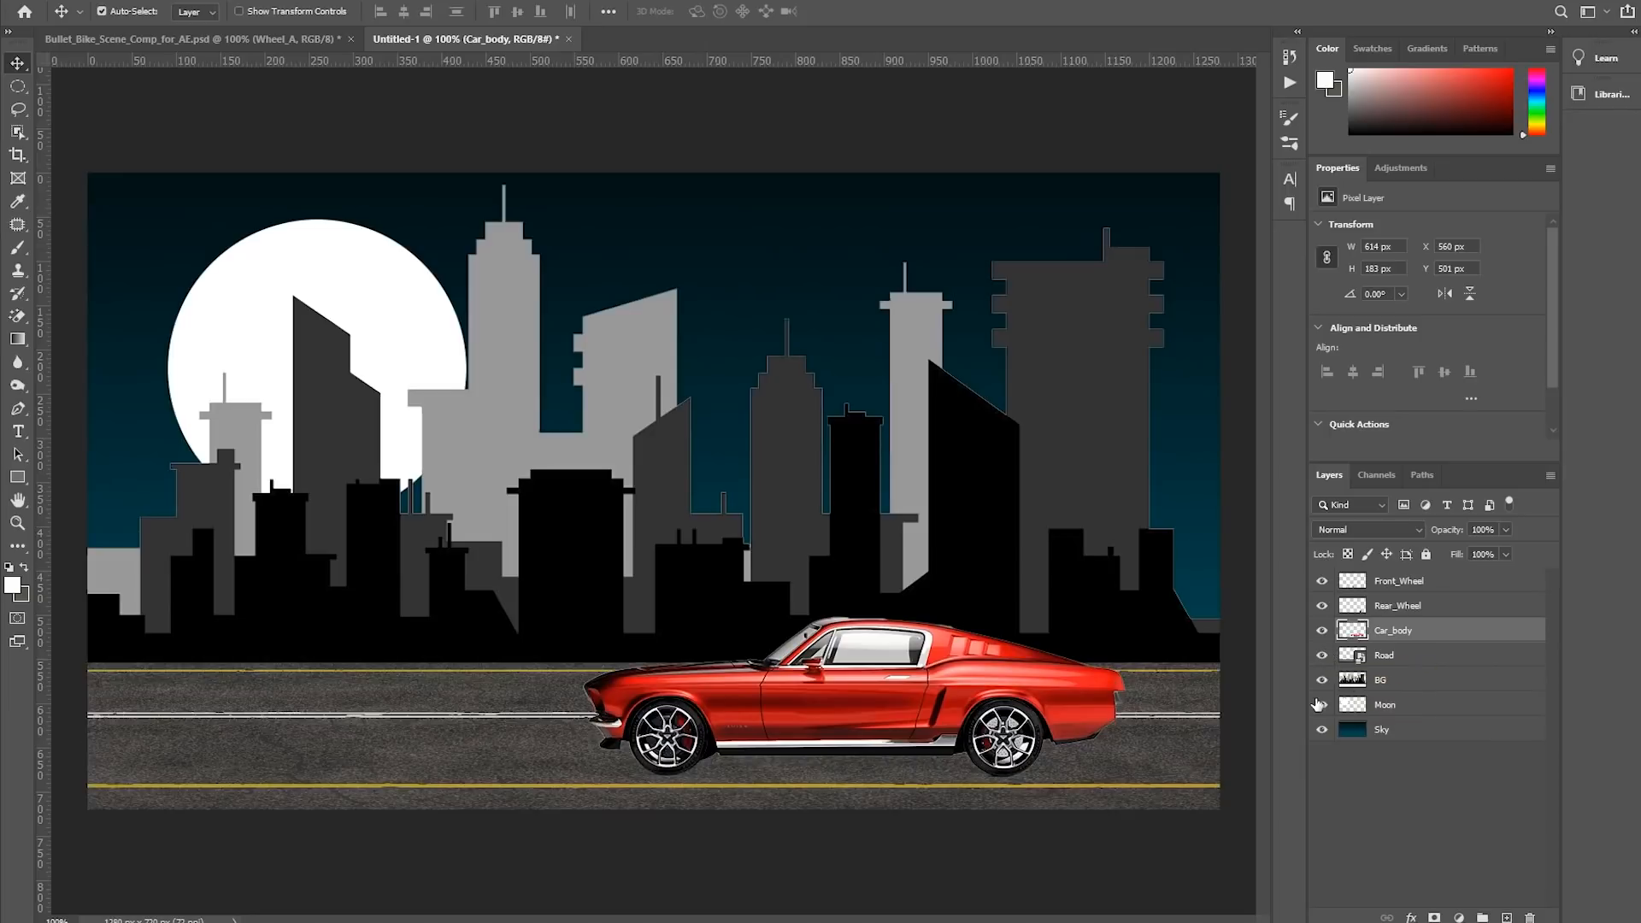
left_click(1323, 680)
left_click(1322, 680)
left_click(1323, 704)
left_click(1322, 704)
left_click(1322, 729)
left_click(1322, 729)
Save the document in the RAW folder as a Photoshop file named car_scene_comp, with layers and Maximize Compatibility enabled
key("ctrl+minus")
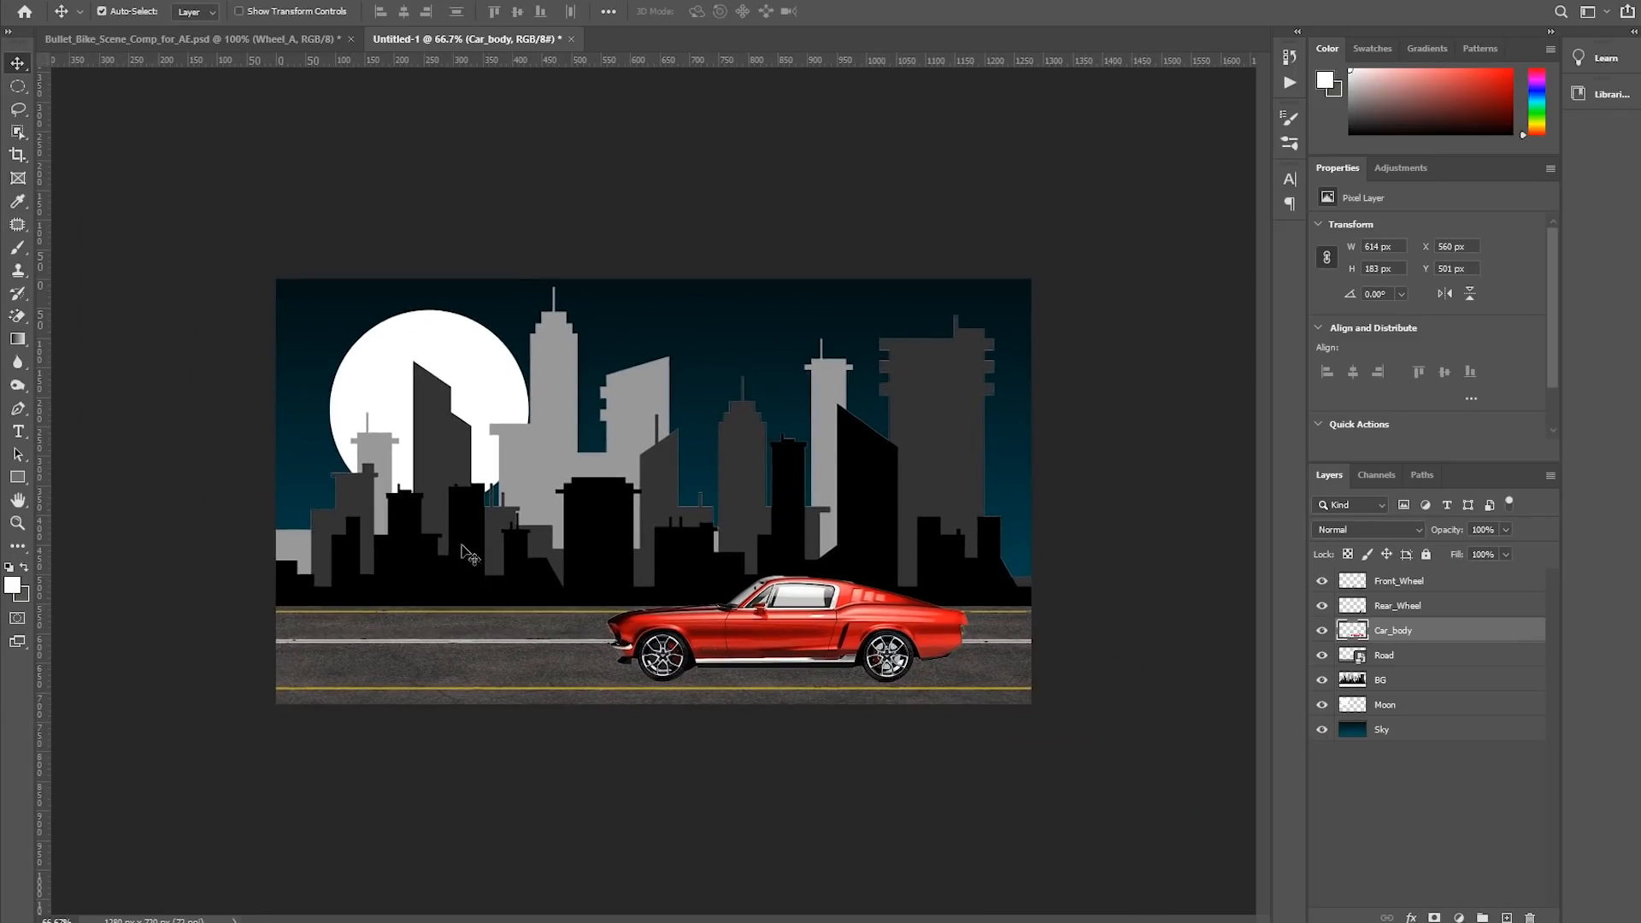
left_click(67, 3)
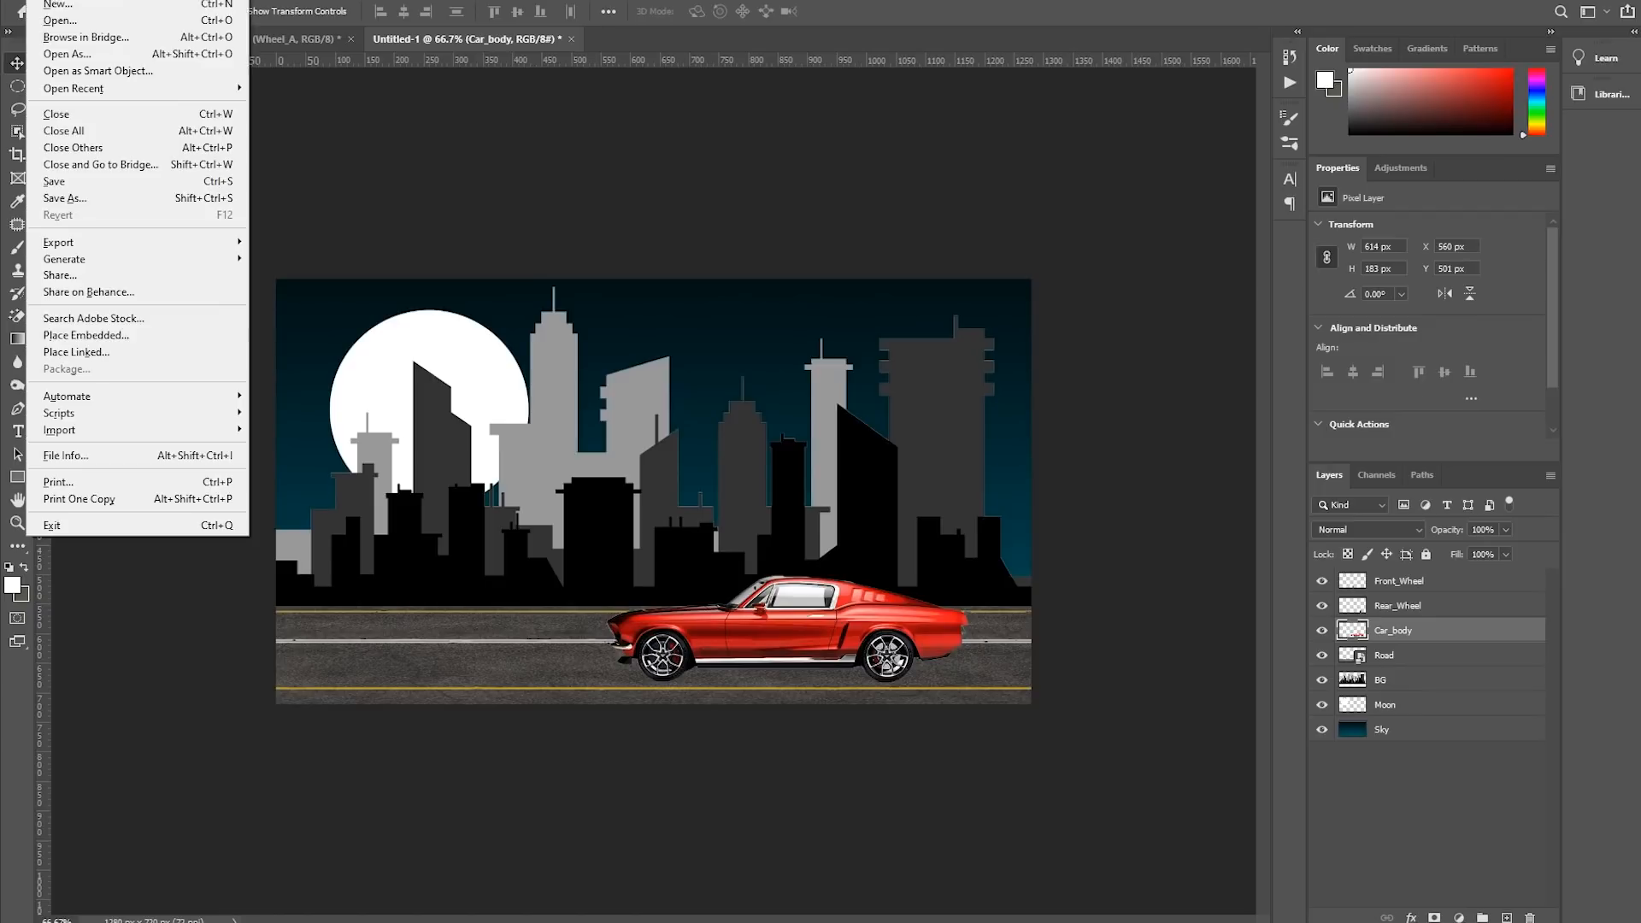
left_click(84, 200)
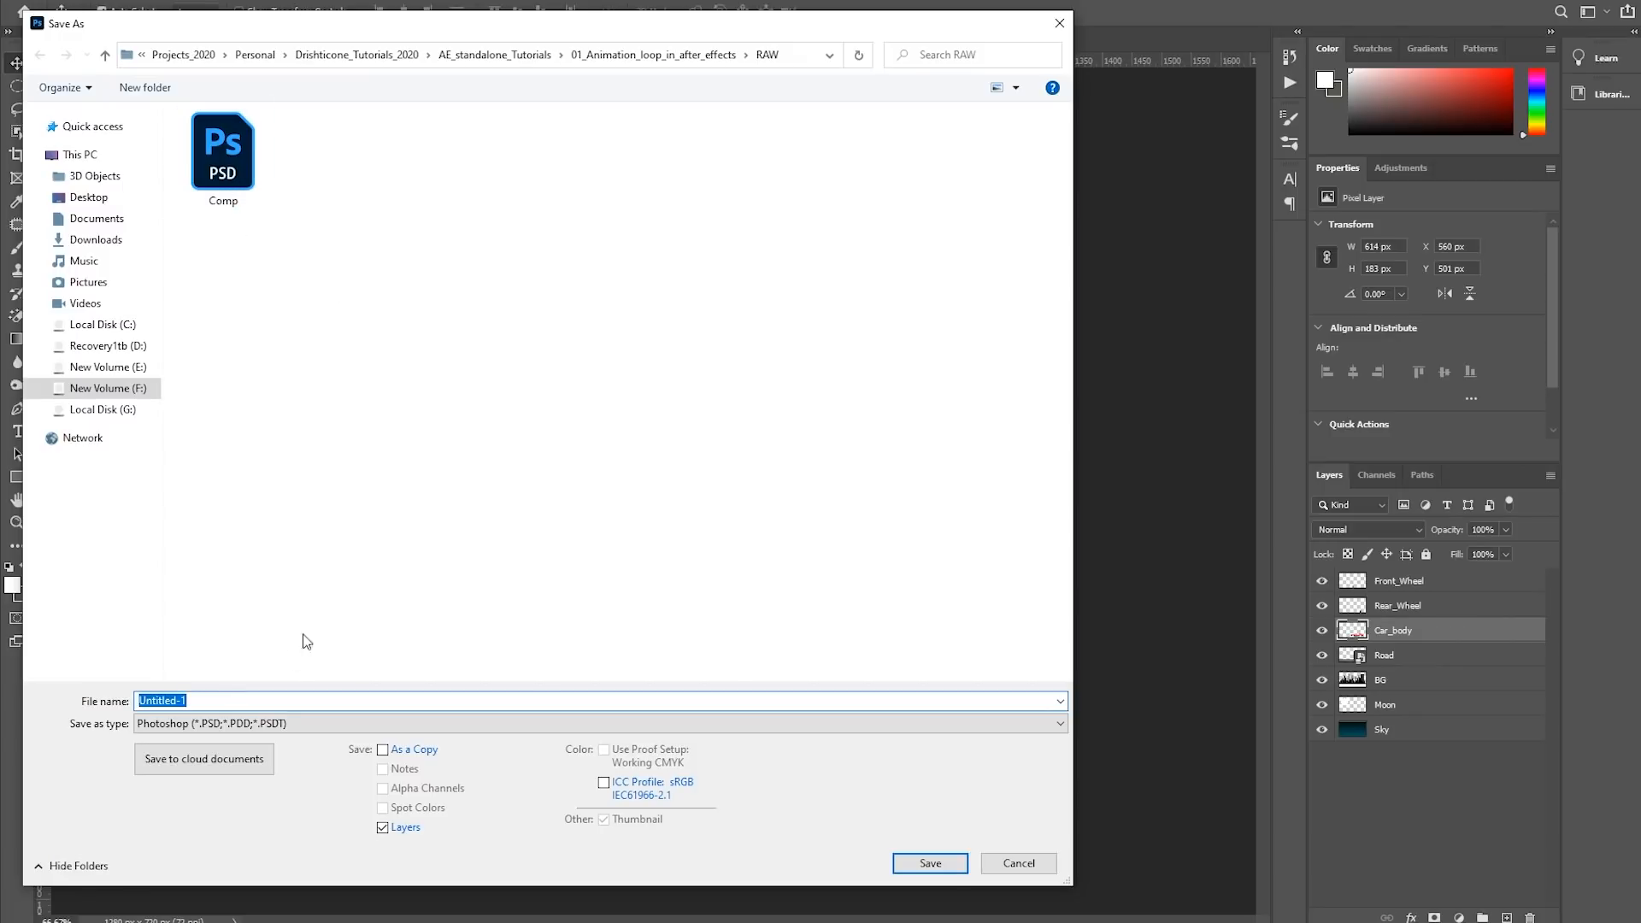
type("car")
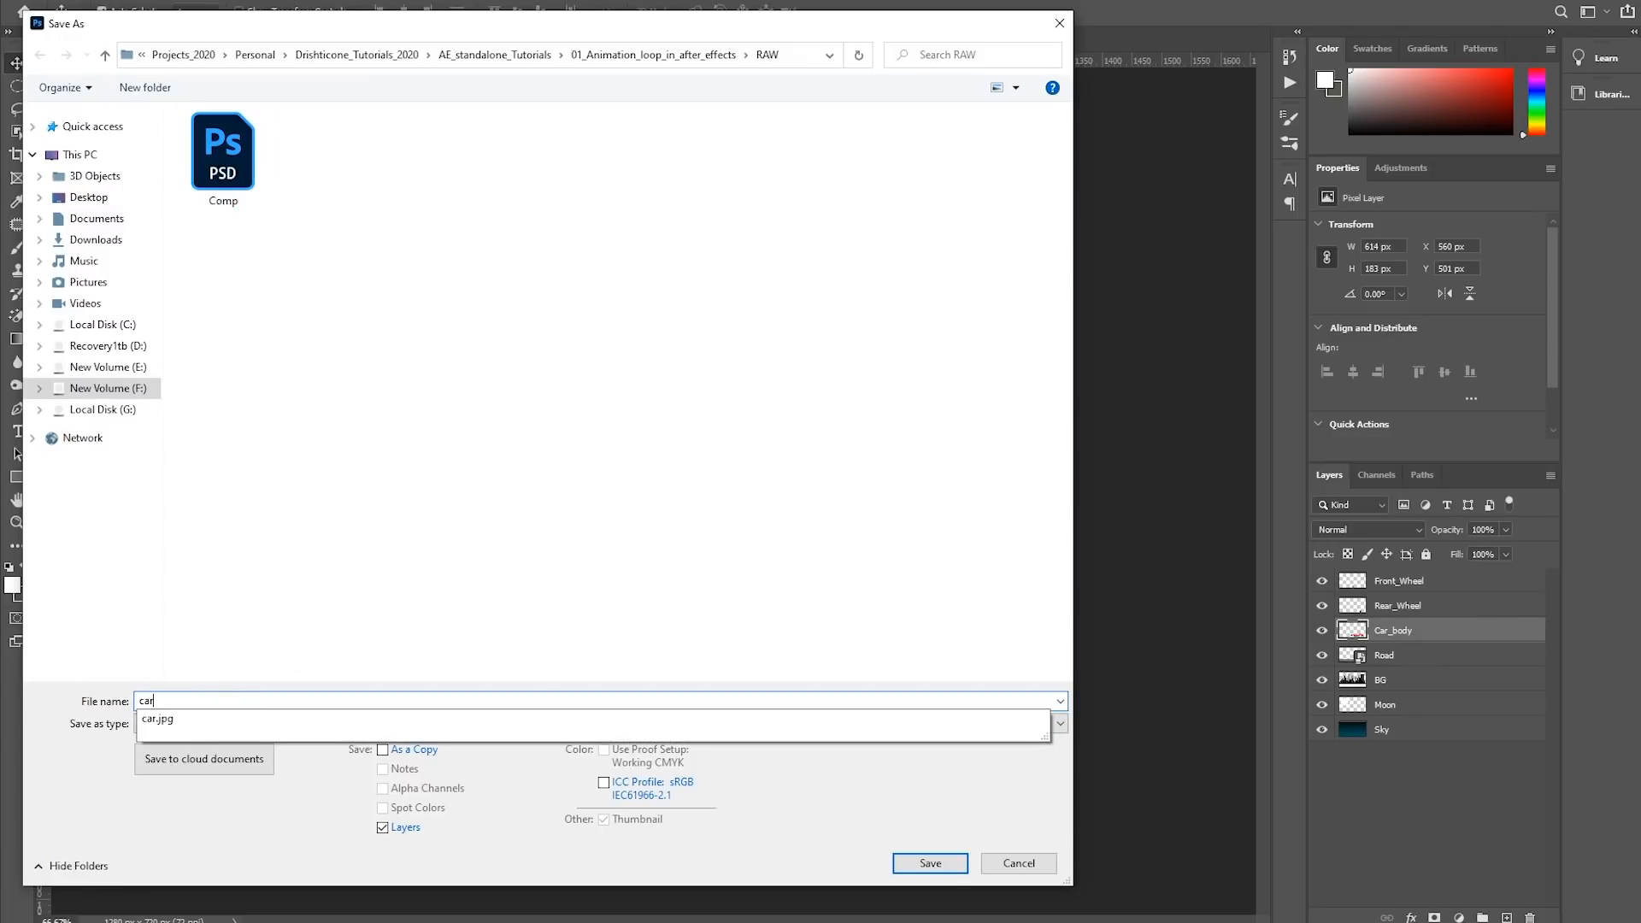
type("_scene_comp")
key("Return")
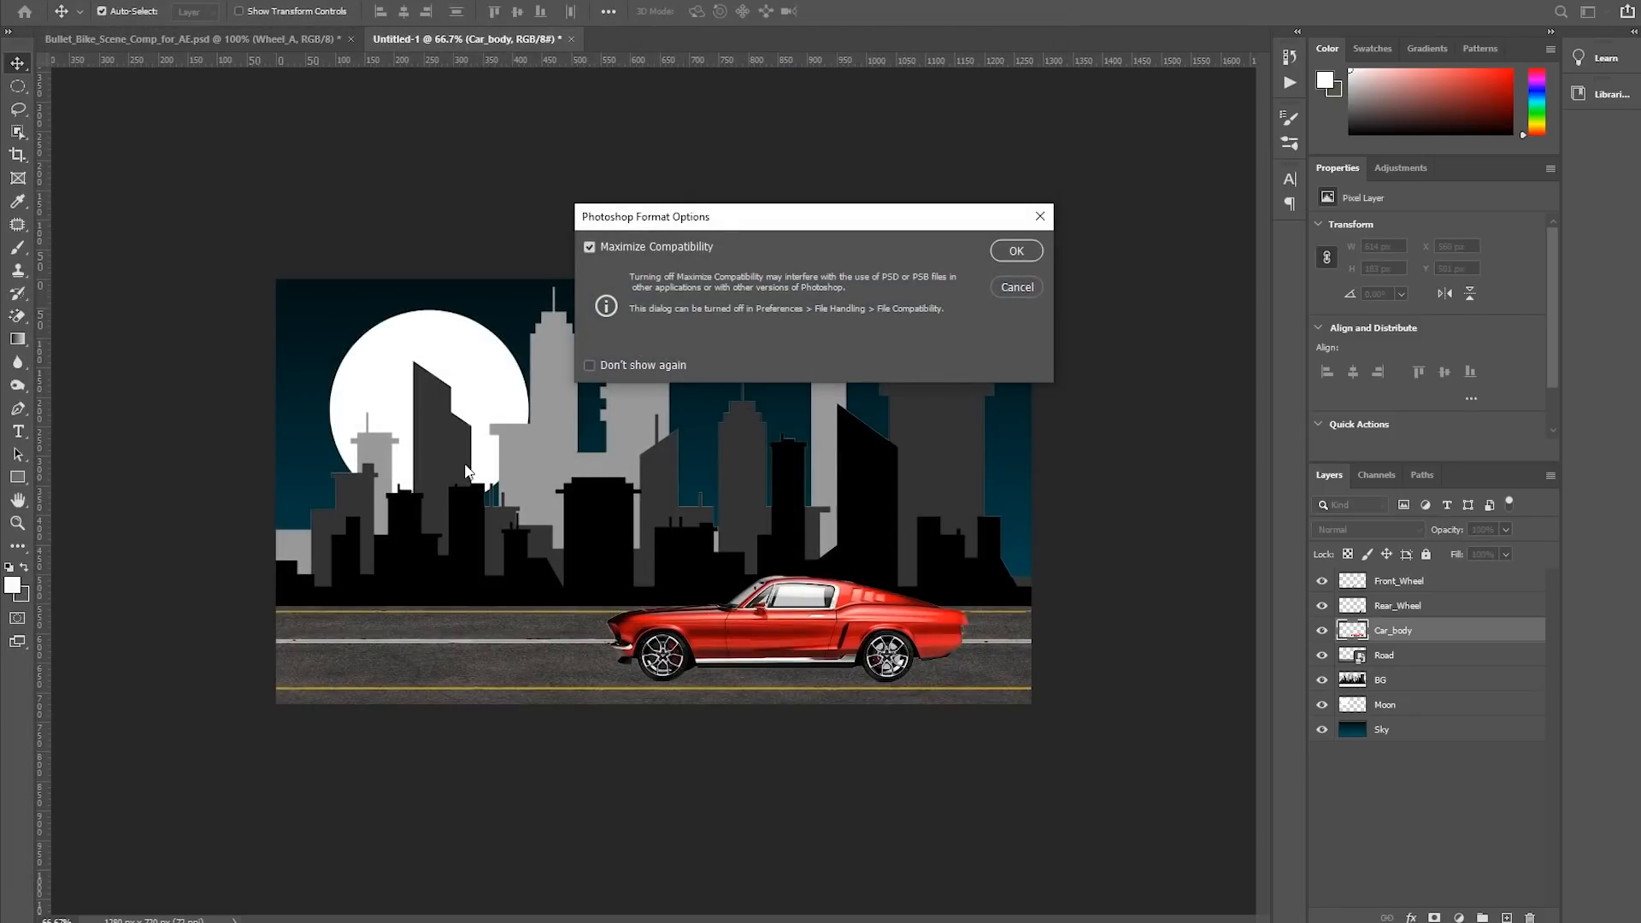
left_click(1016, 251)
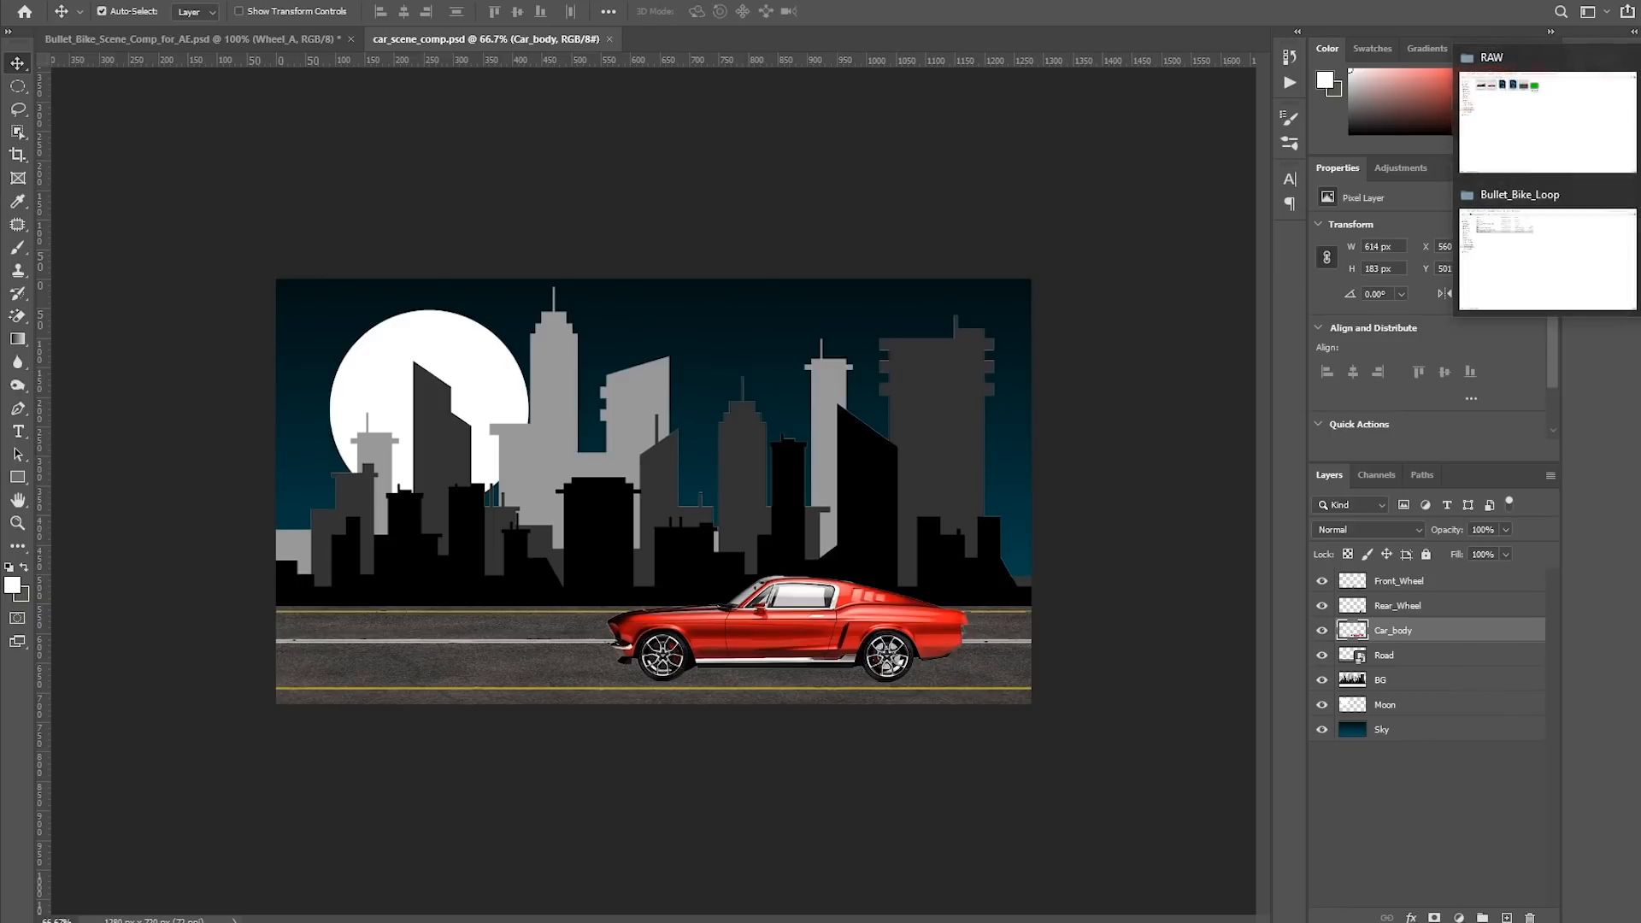
Switch to the RAW folder in File Explorer and bring the car_scene_comp PSD into the empty After Effects project
left_click(1558, 120)
left_click(406, 139)
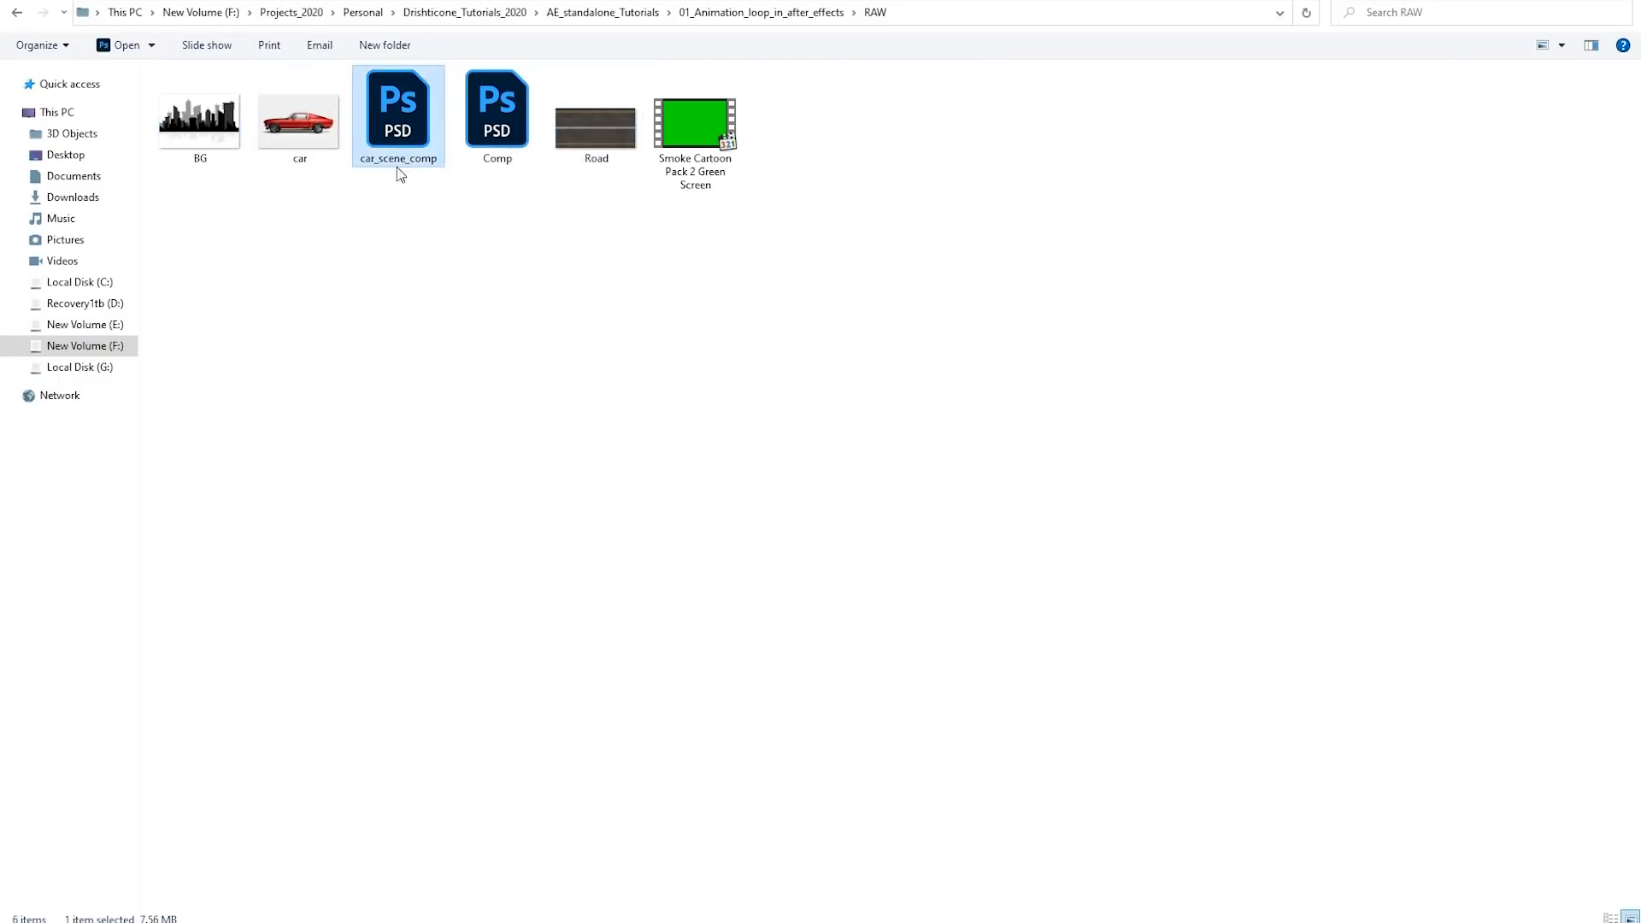
left_click(425, 266)
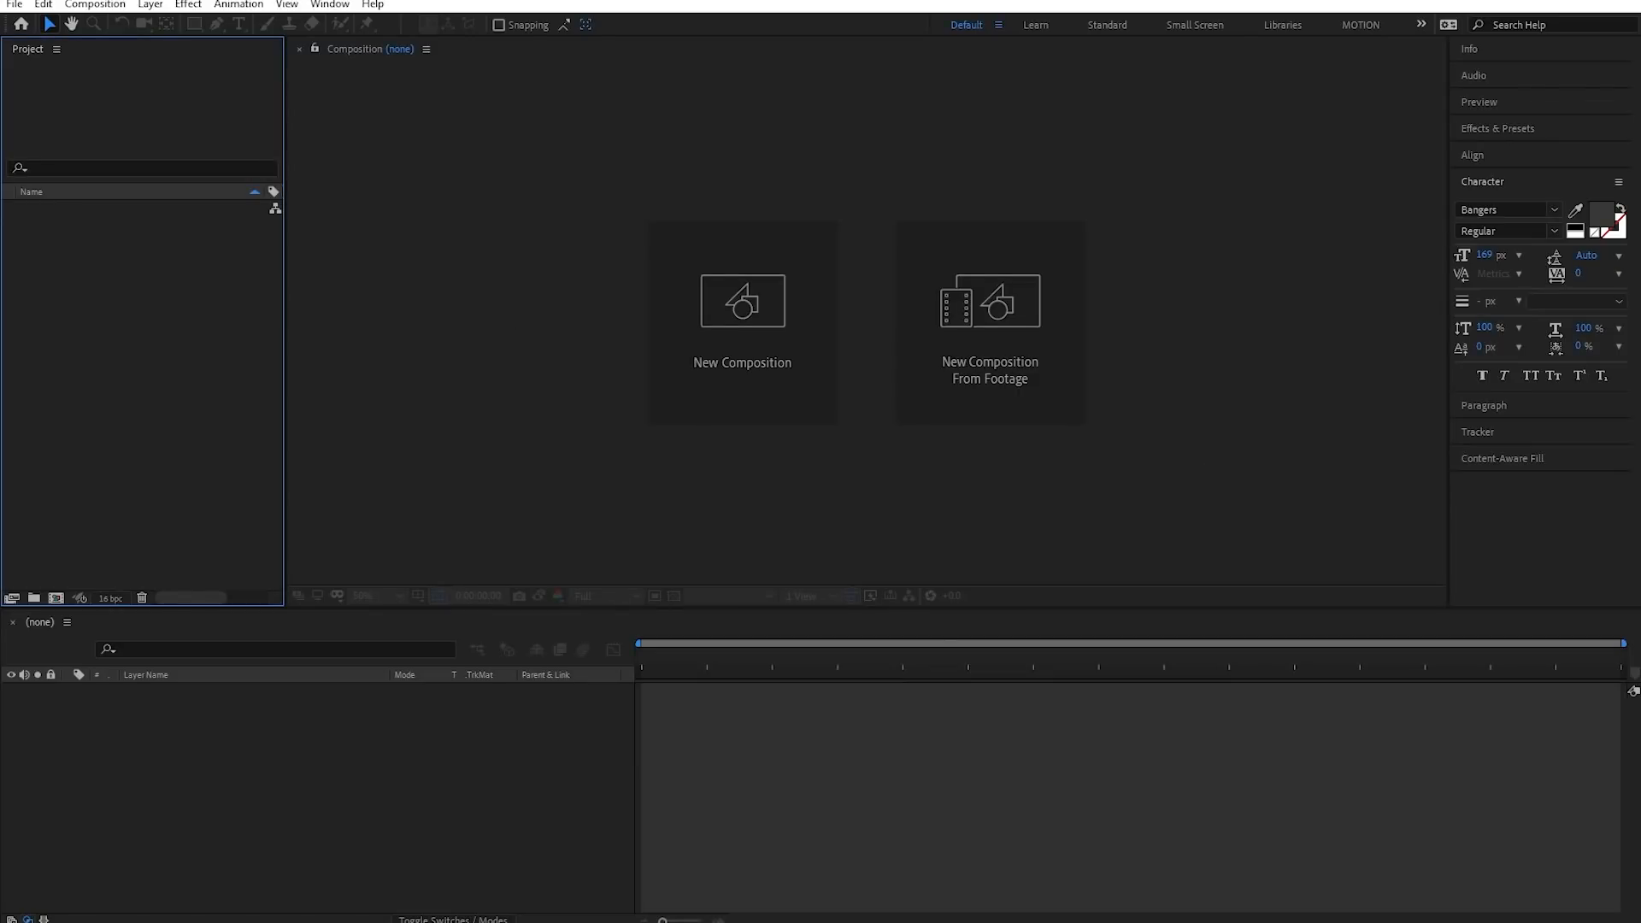
key("alt+Tab")
left_click_drag(398, 115, 140, 356)
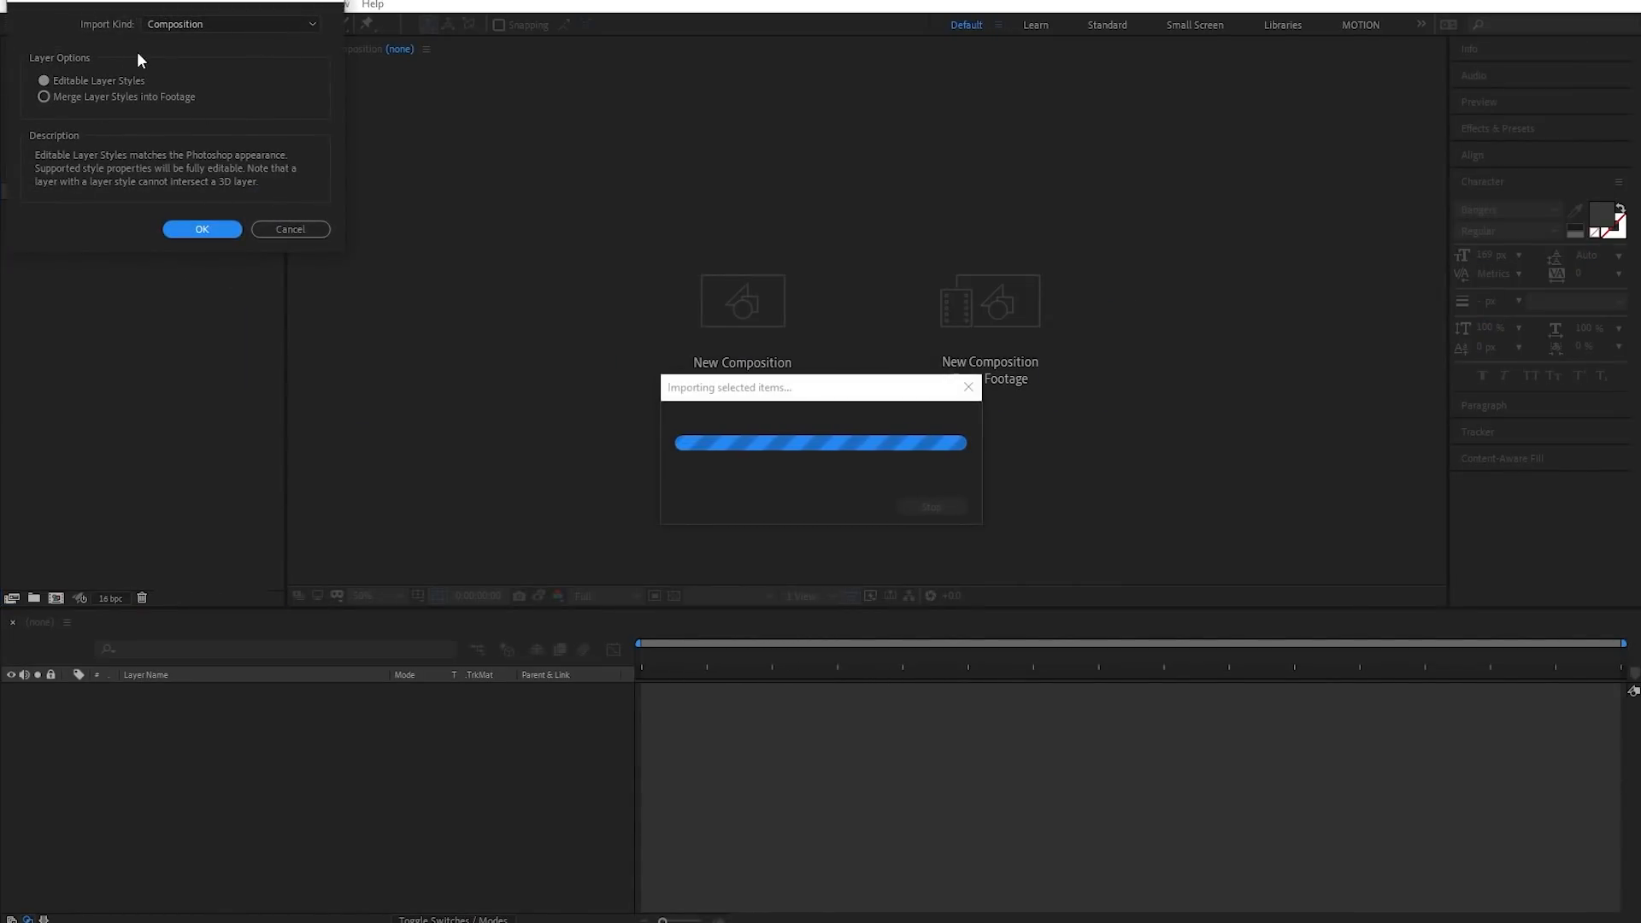
Import the PSD as Composition - Retain Layer Sizes with Editable Layer Styles
left_click(265, 23)
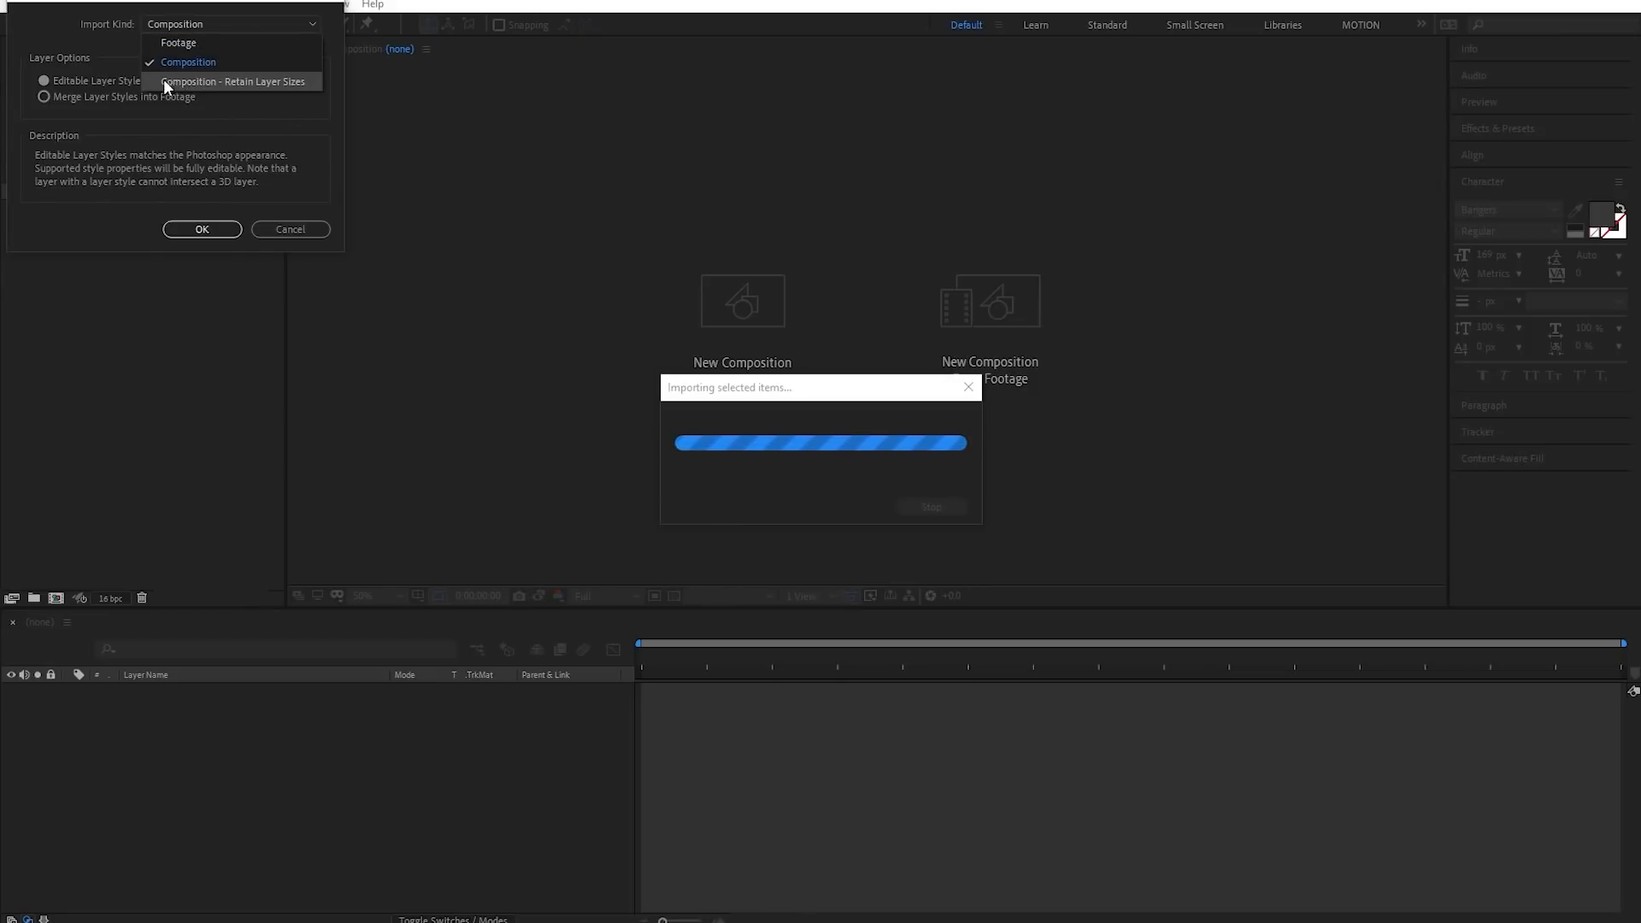
left_click(213, 83)
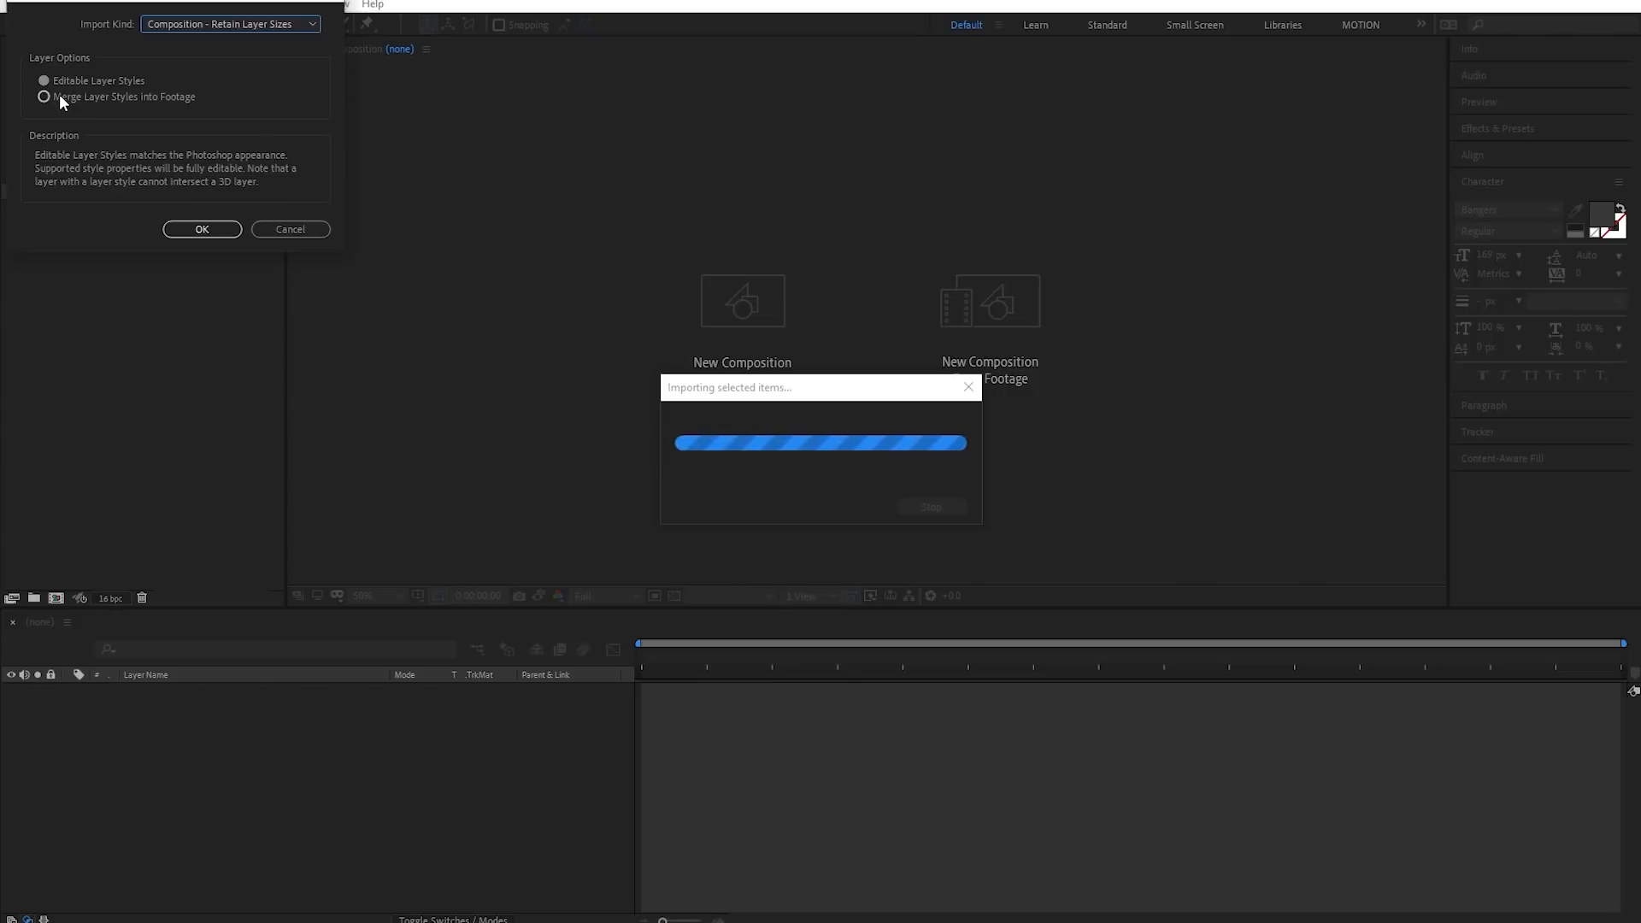
left_click(191, 232)
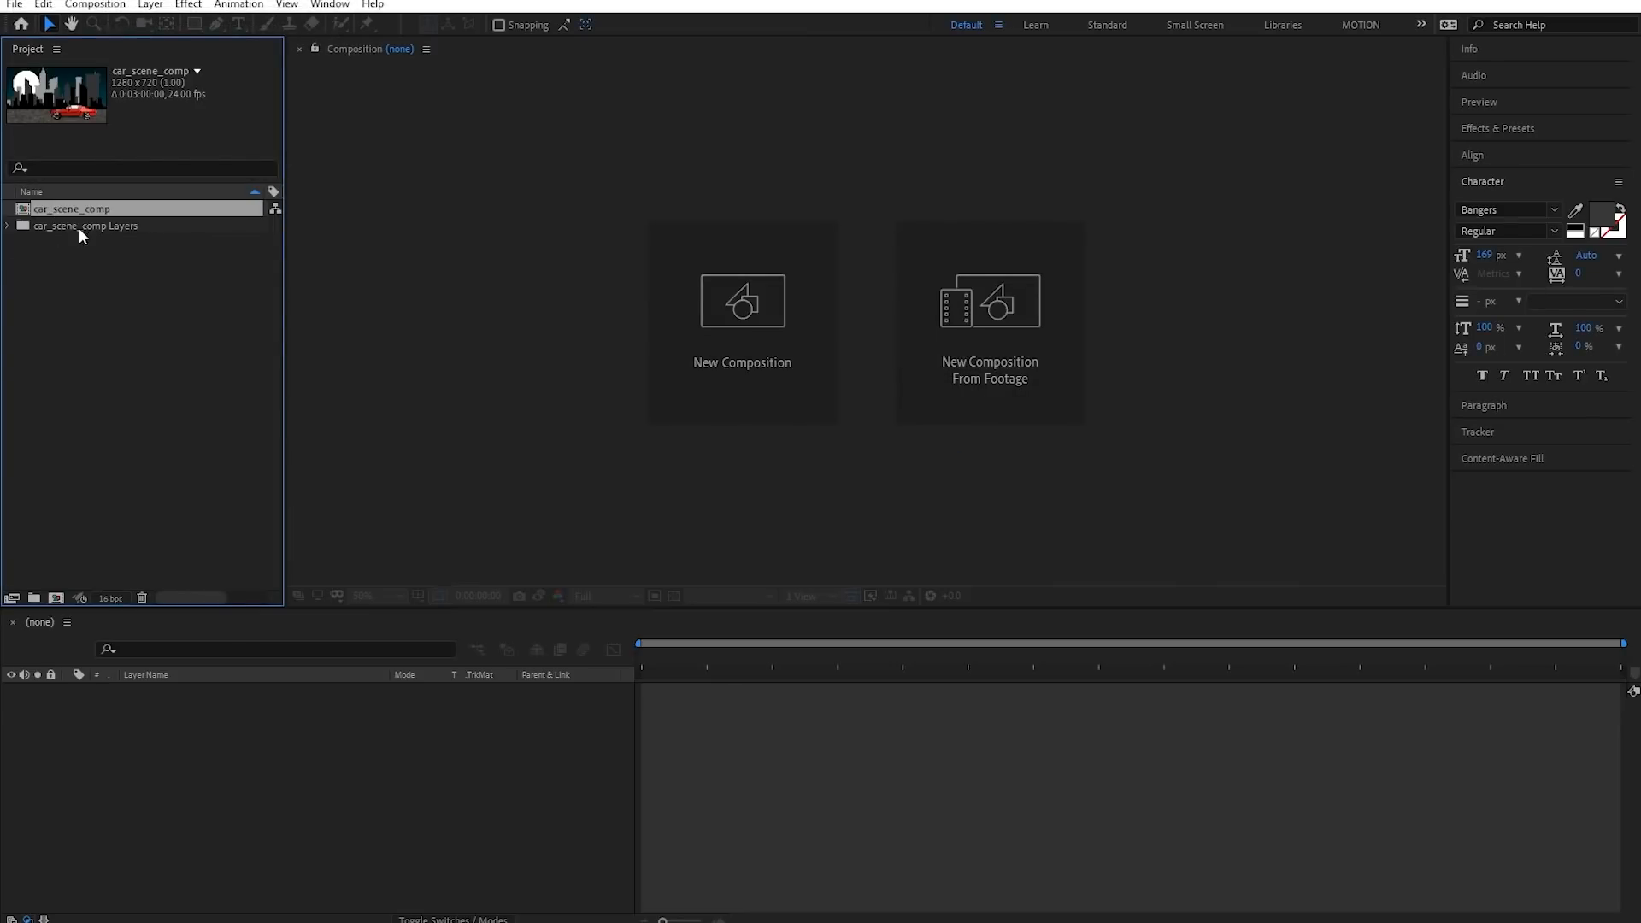
Open the car_scene_comp composition and scrub through its timeline
left_click(65, 243)
double_click(58, 206)
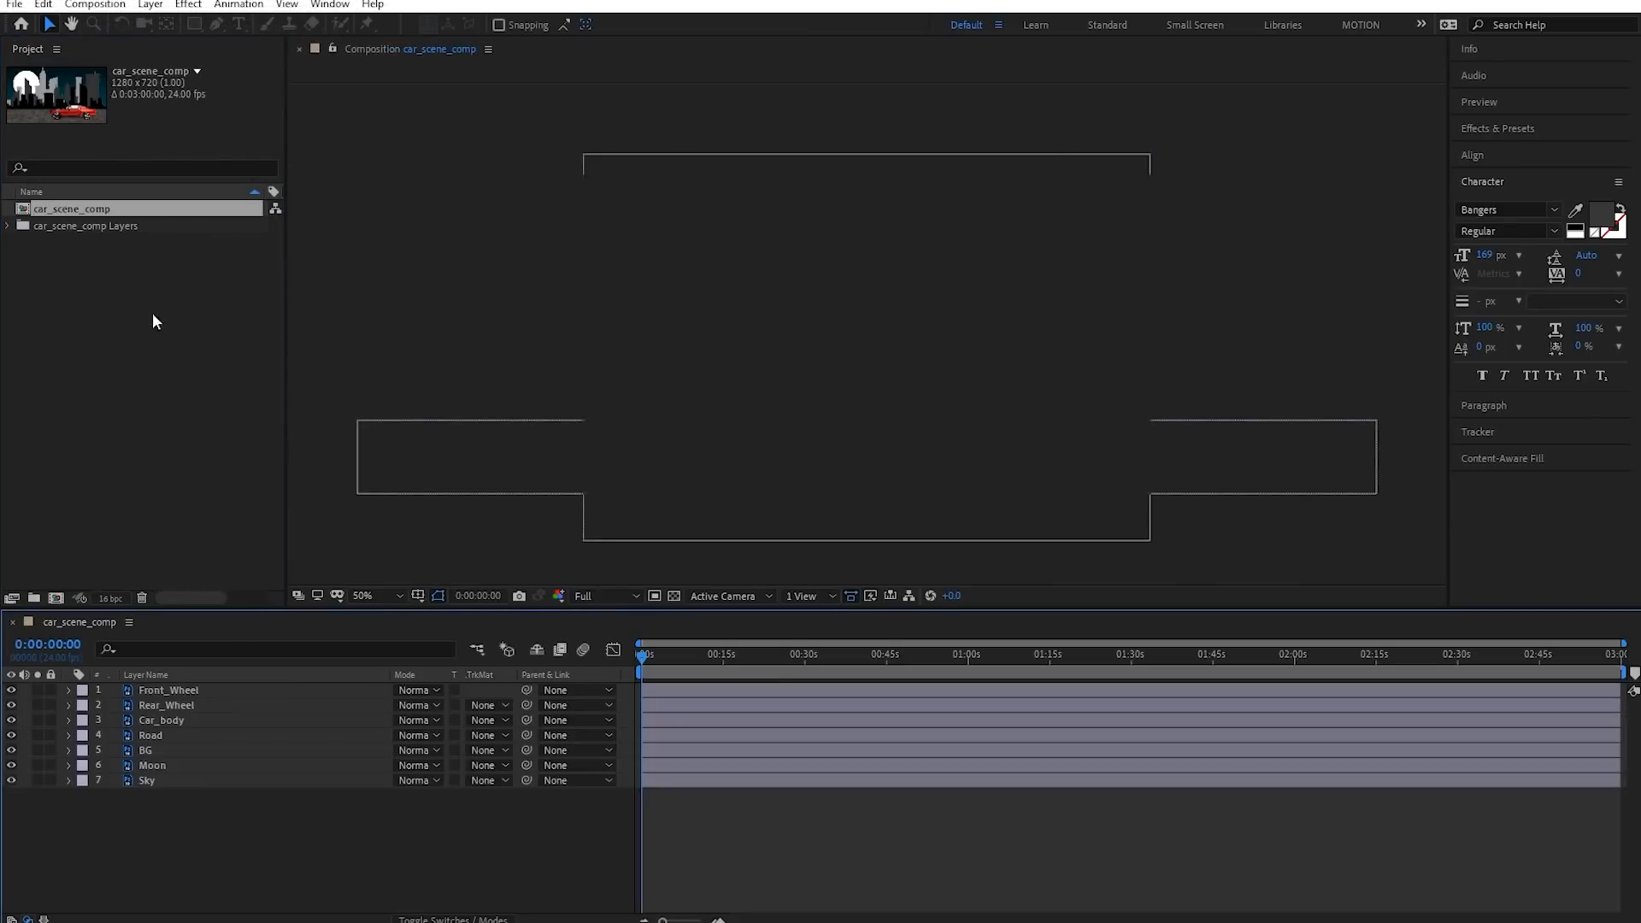
left_click_drag(695, 654, 830, 654)
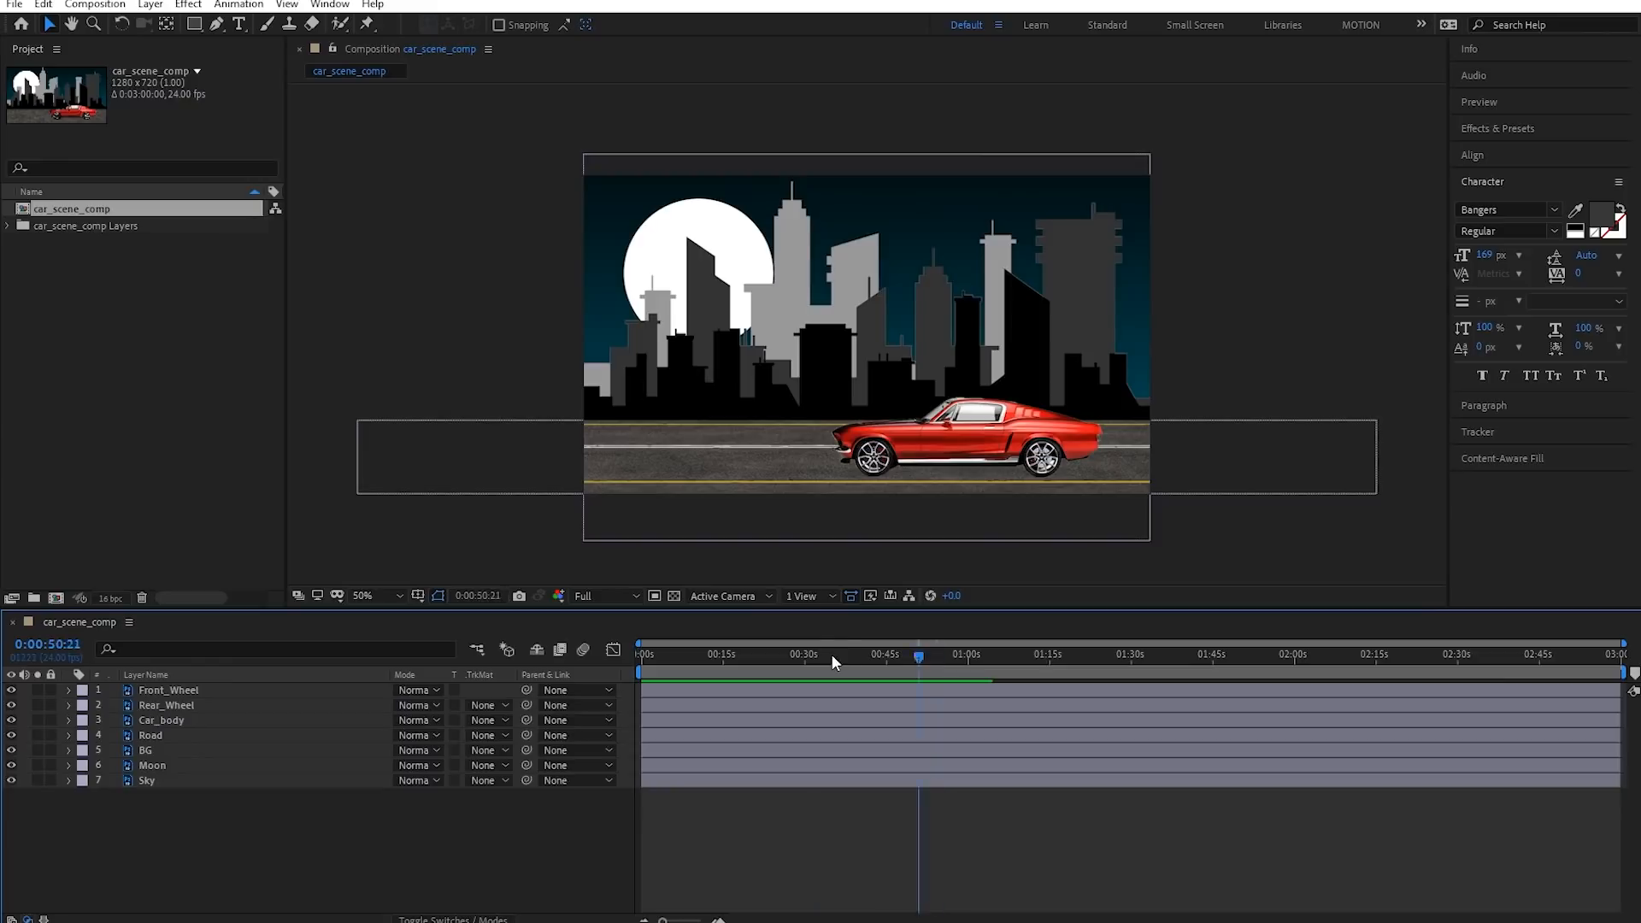
Open the settings of car_scene_comp to review its frame size, frame rate and duration, and close them without changes
left_click(109, 8)
left_click(119, 41)
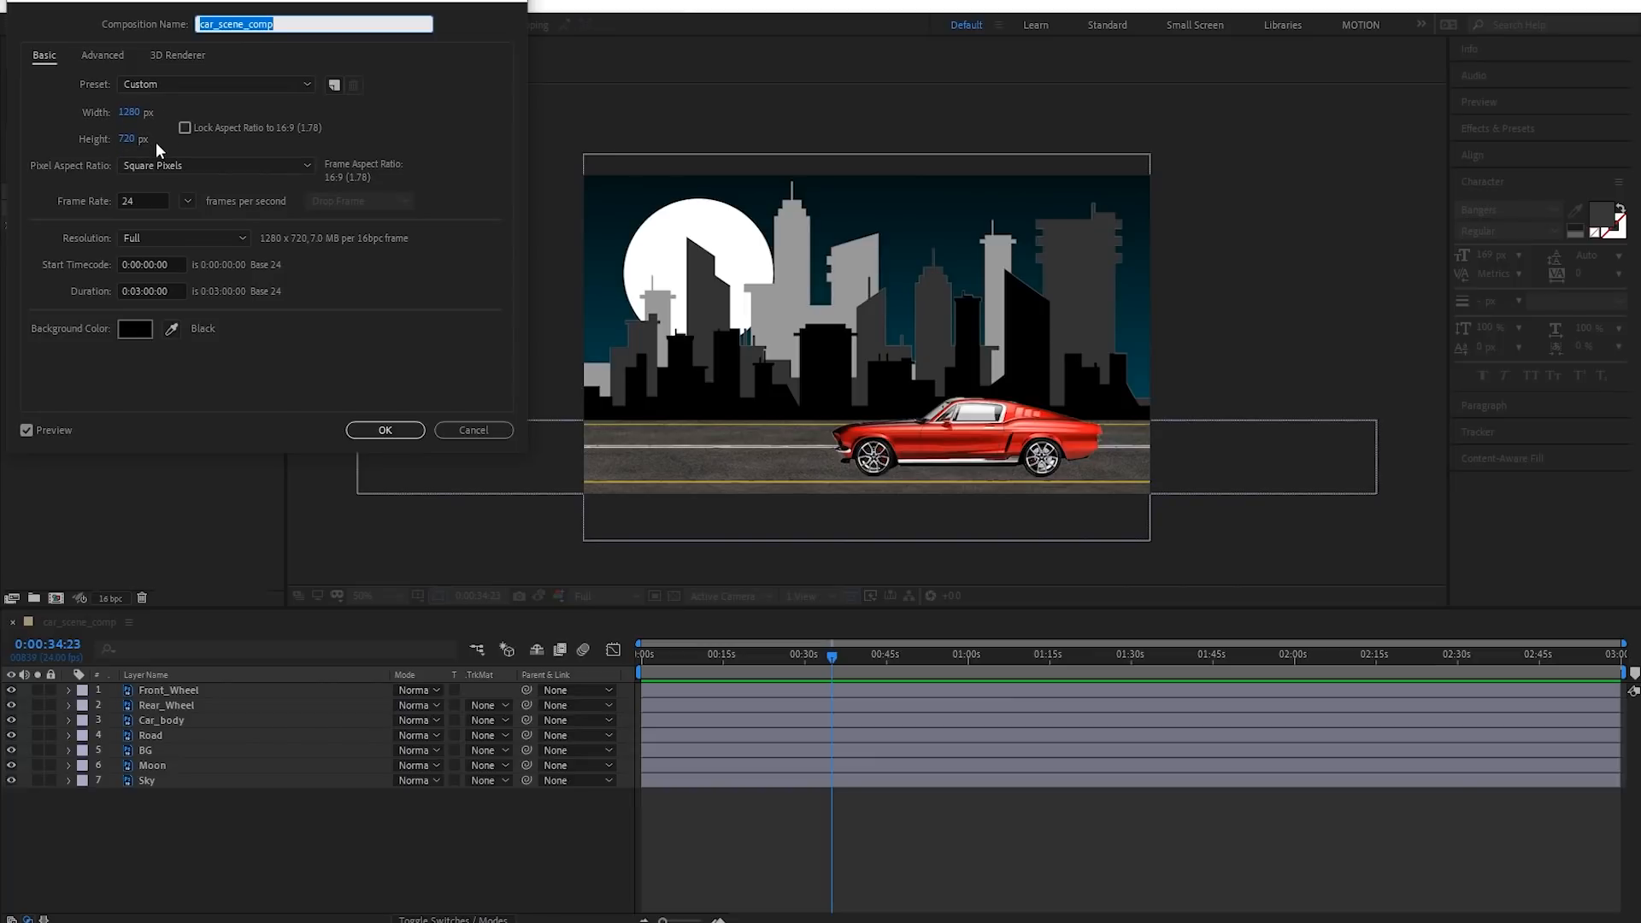
key("Return")
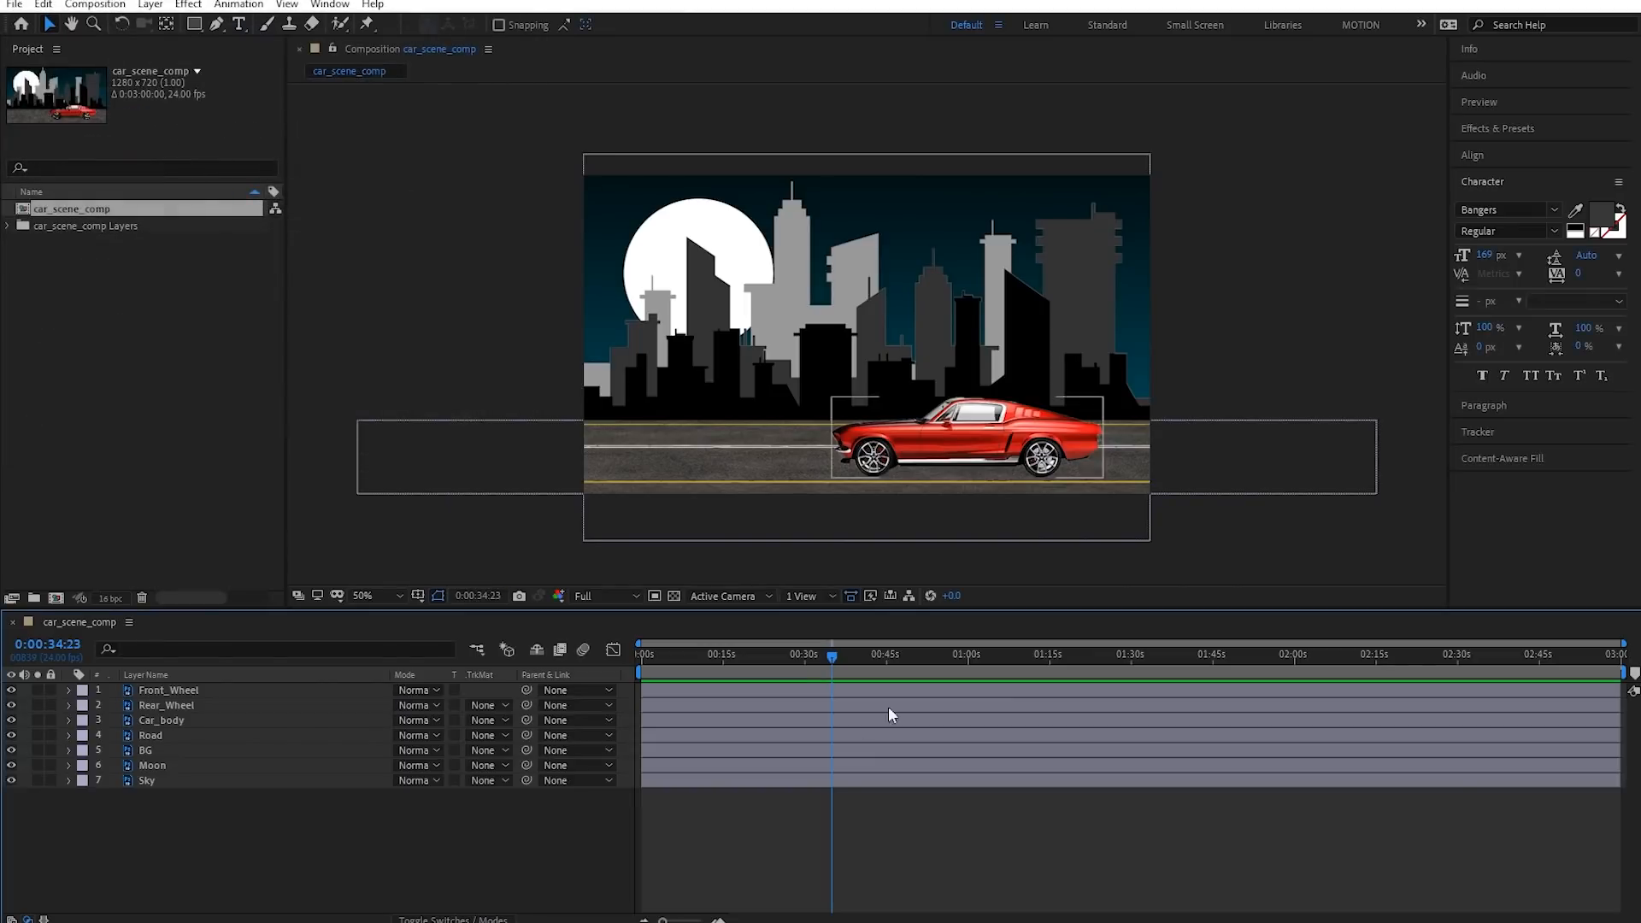
Hide every layer except Sky, show Moon, BG, Road, Car_body, Rear_Wheel and Front_Wheel again one by one, and scrub the timeline
left_click_drag(13, 780, 12, 714)
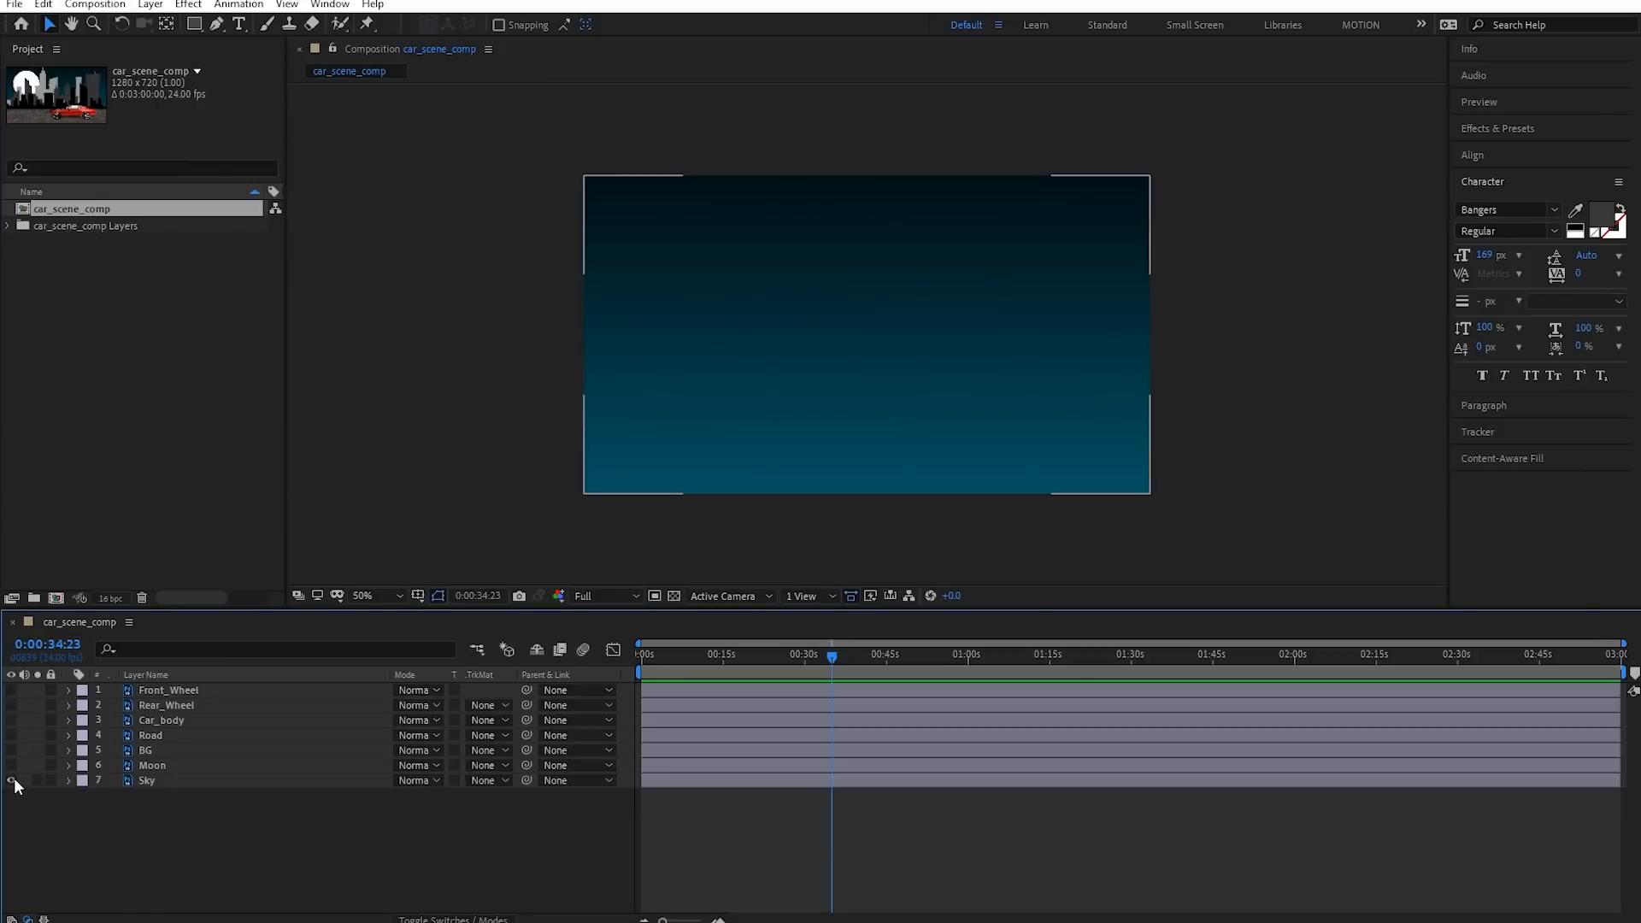
left_click(11, 765)
left_click(11, 750)
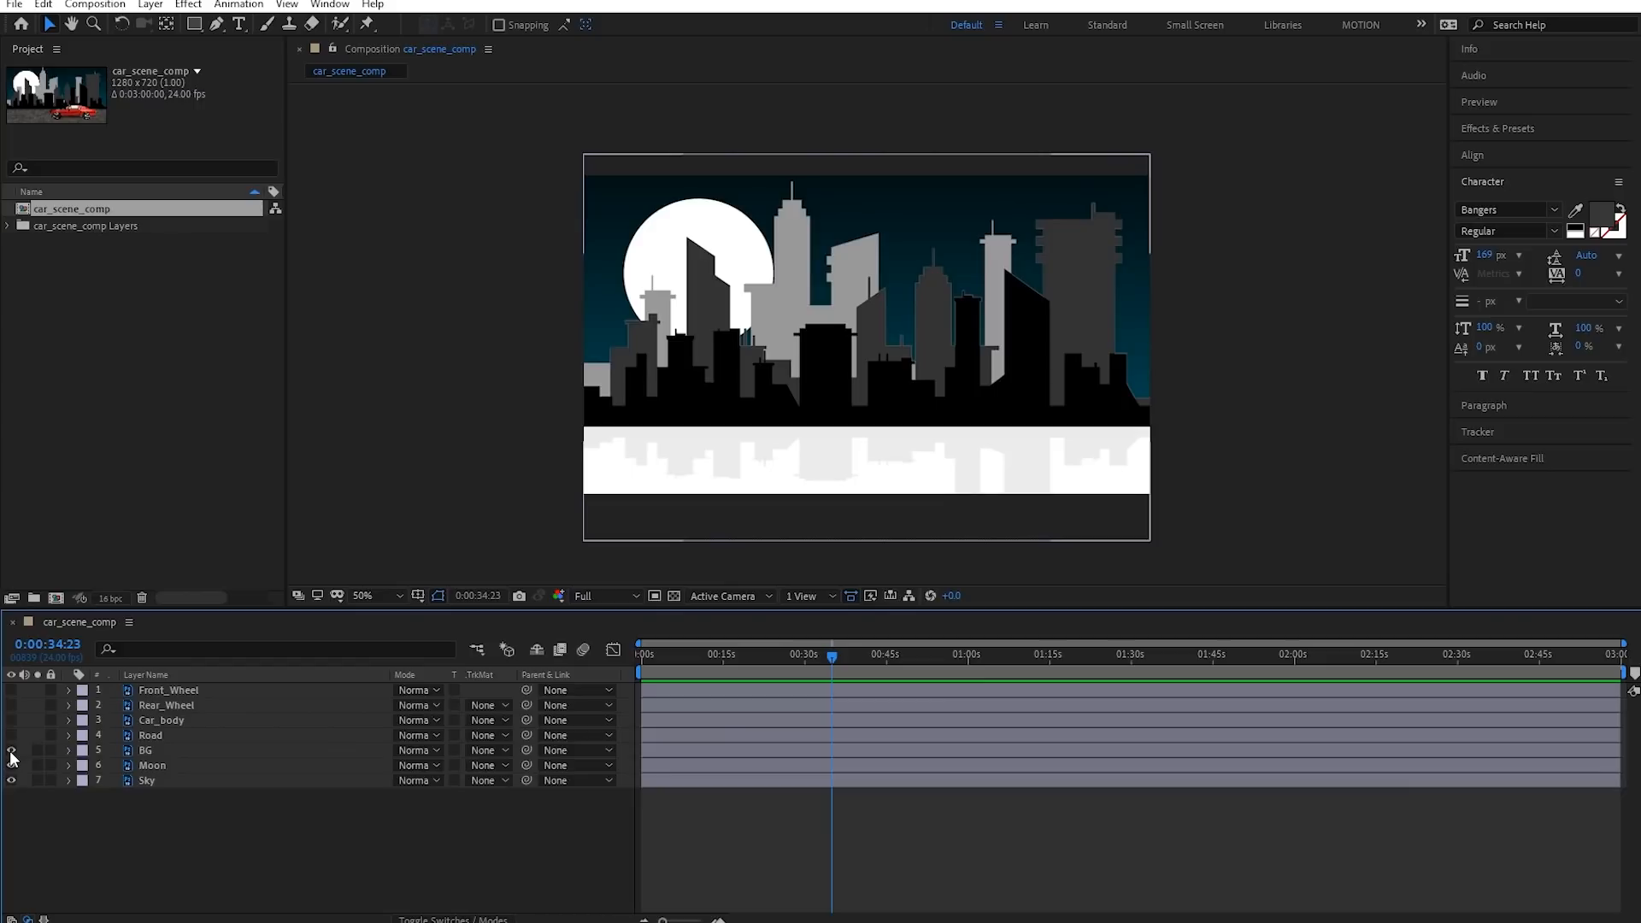
left_click(11, 735)
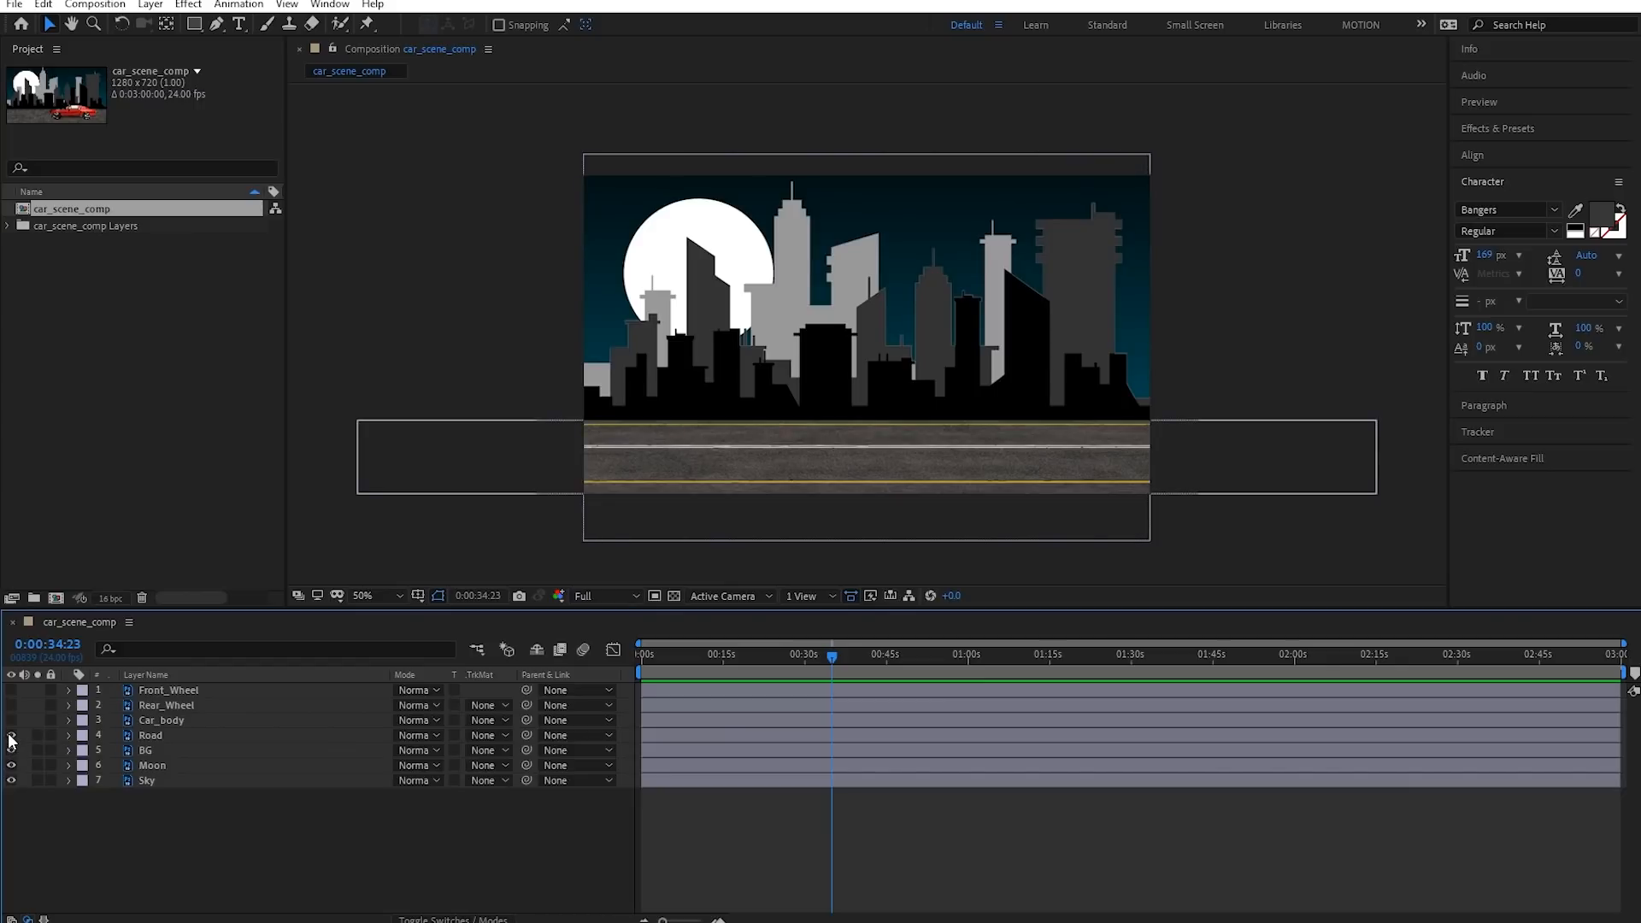
left_click(11, 721)
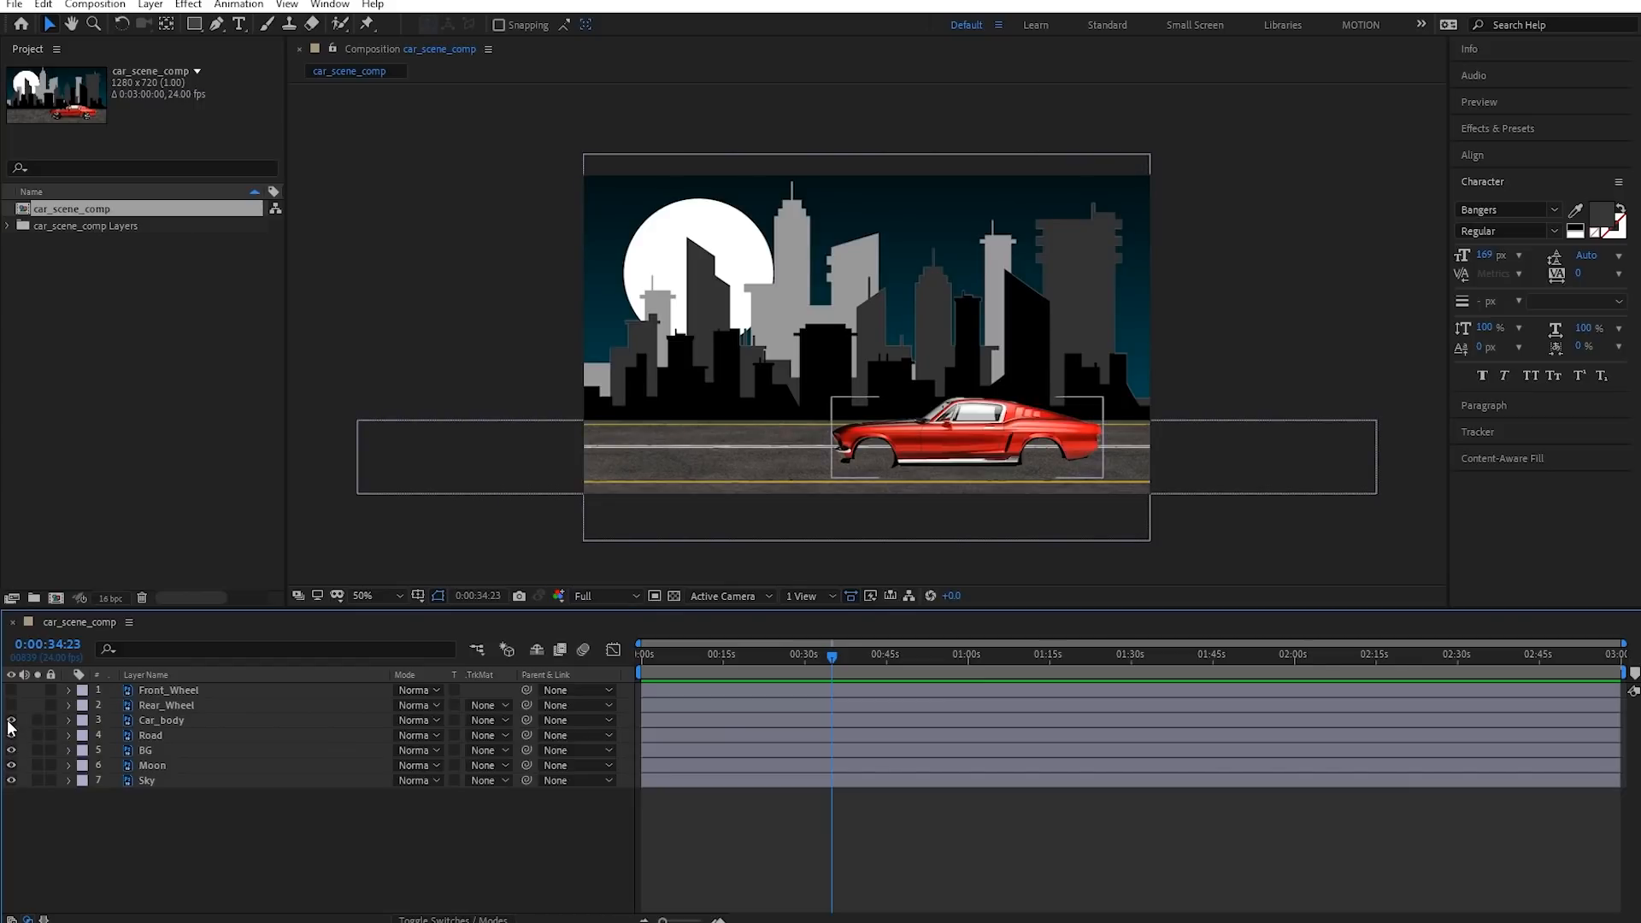
left_click(11, 705)
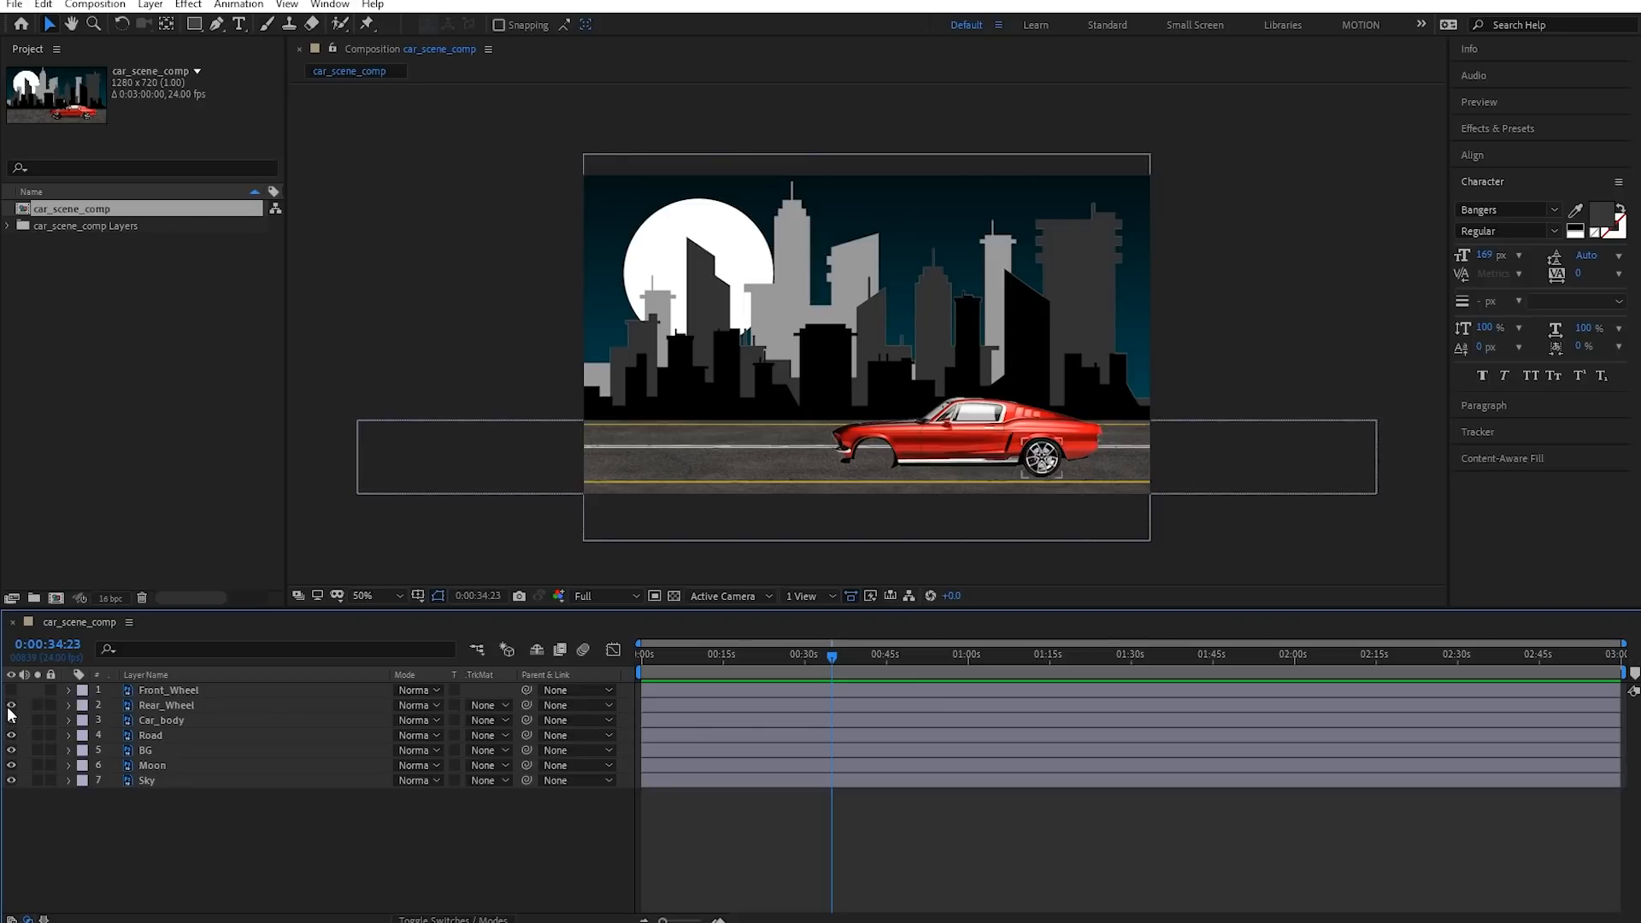
left_click(11, 690)
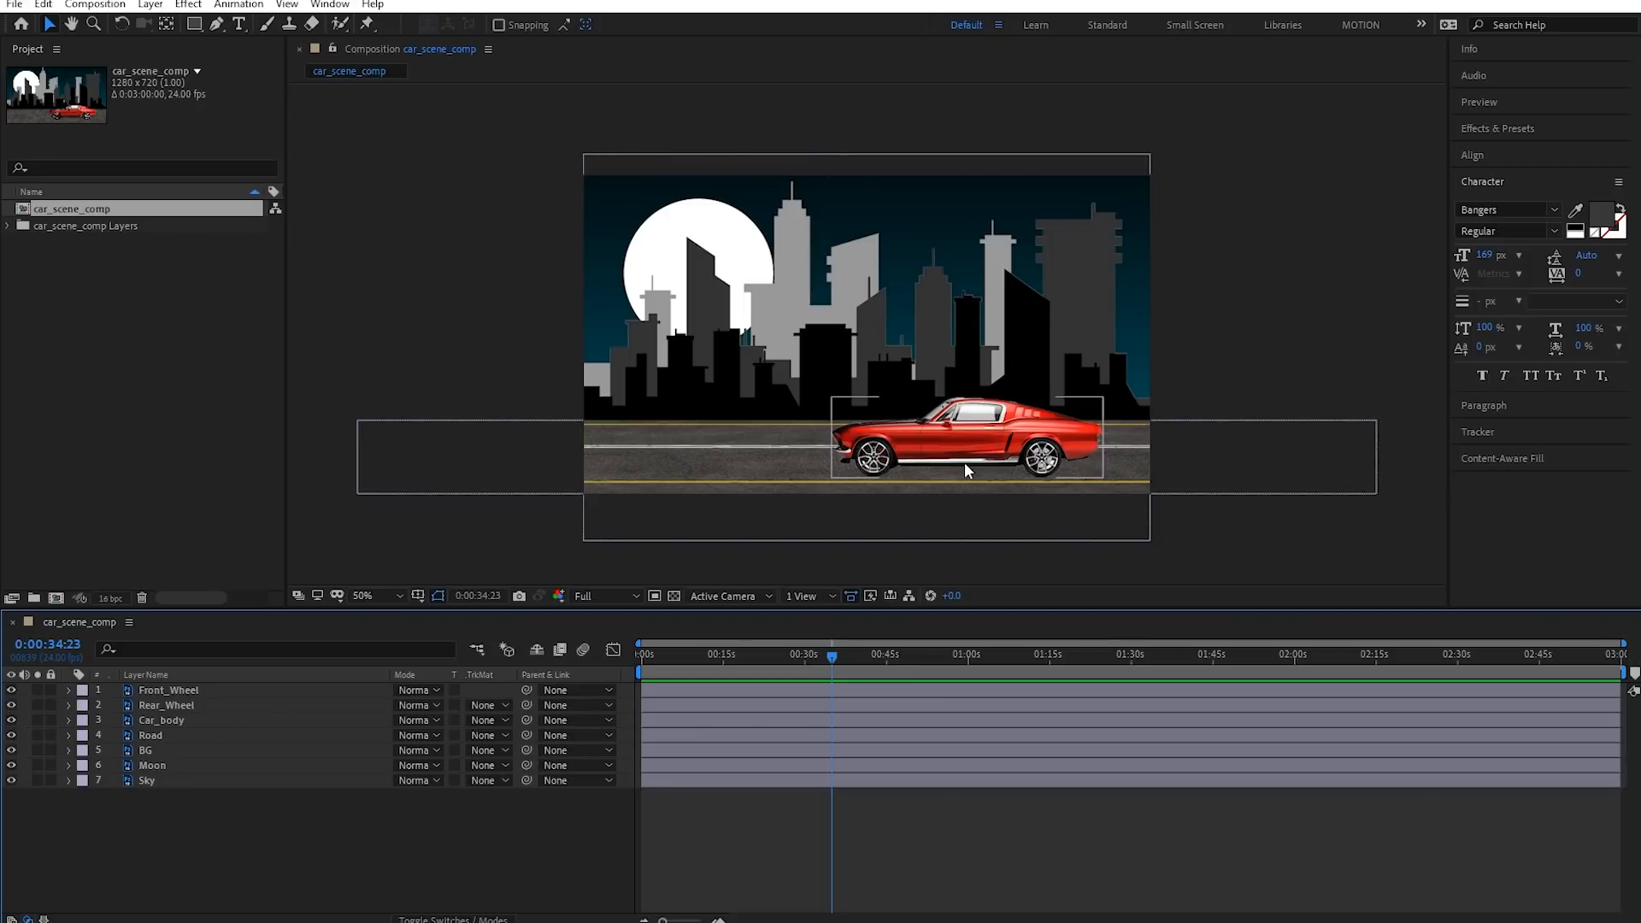
left_click_drag(839, 650, 674, 675)
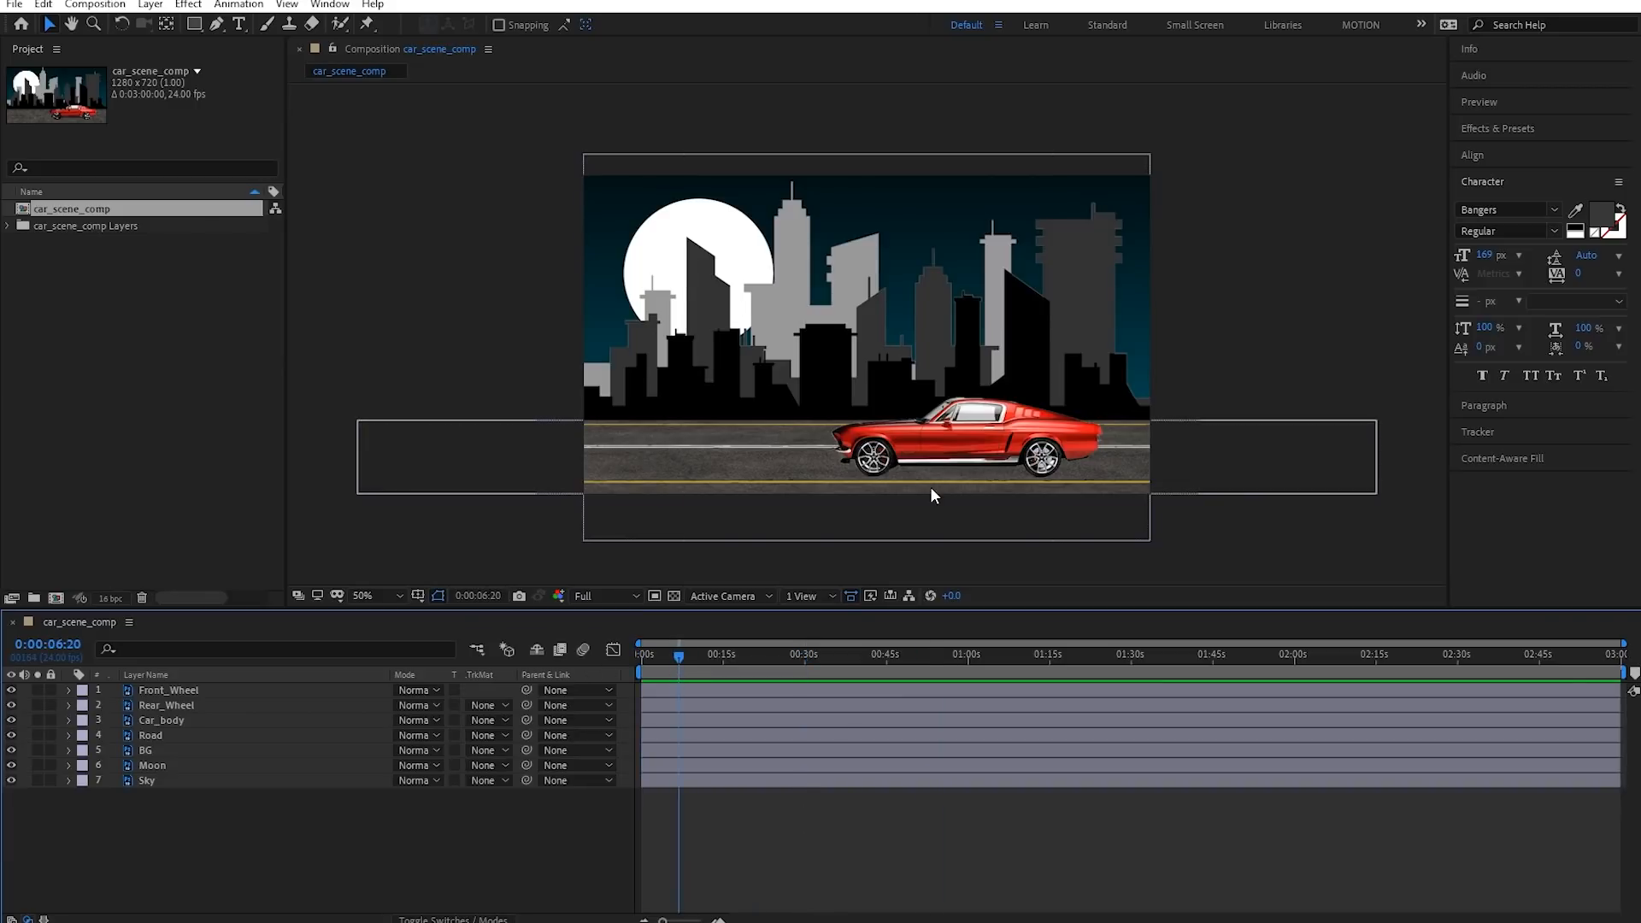
Reveal the Front_Wheel layer's Rotation property, test turning the wheel counterclockwise, and undo the turn
scroll(930, 487, "up", 2)
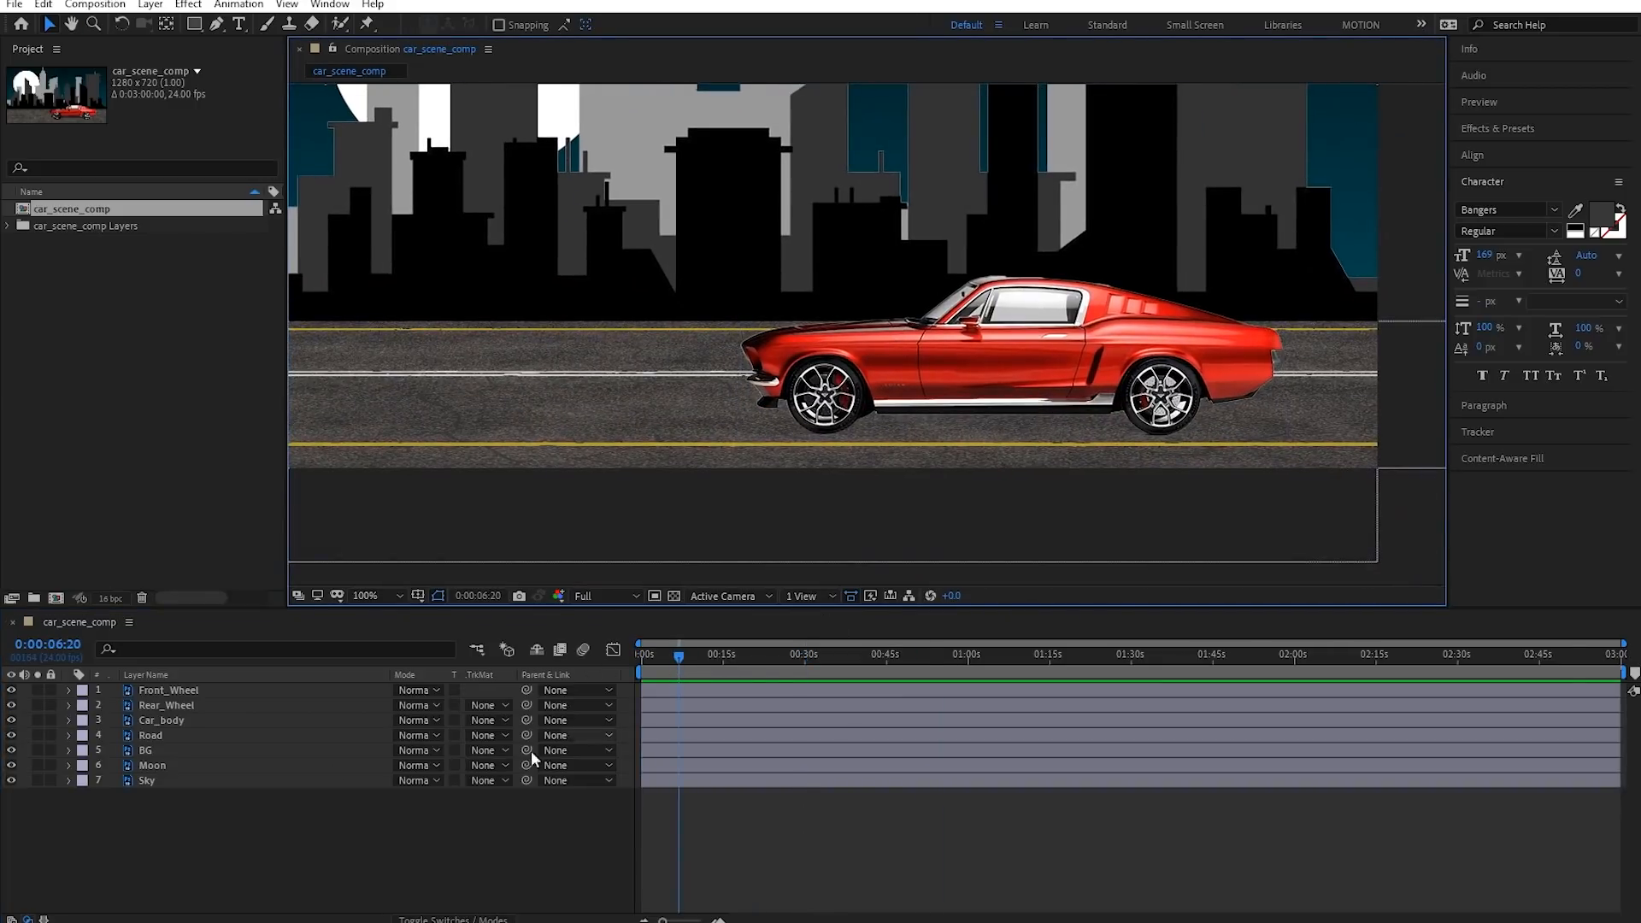
left_click(157, 692)
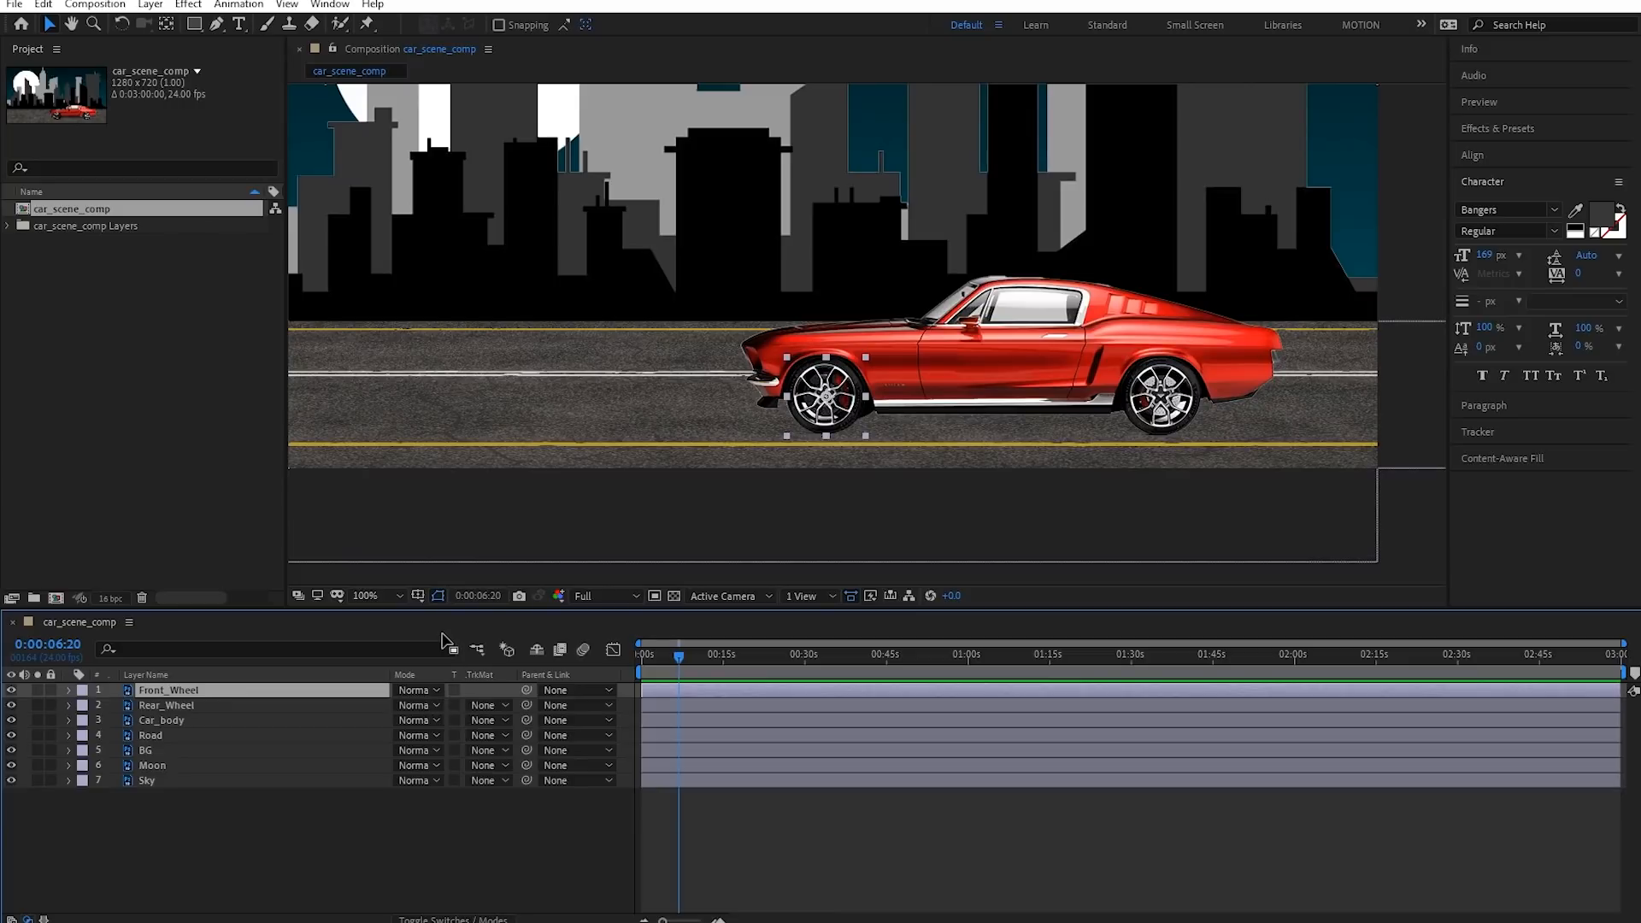
key("r")
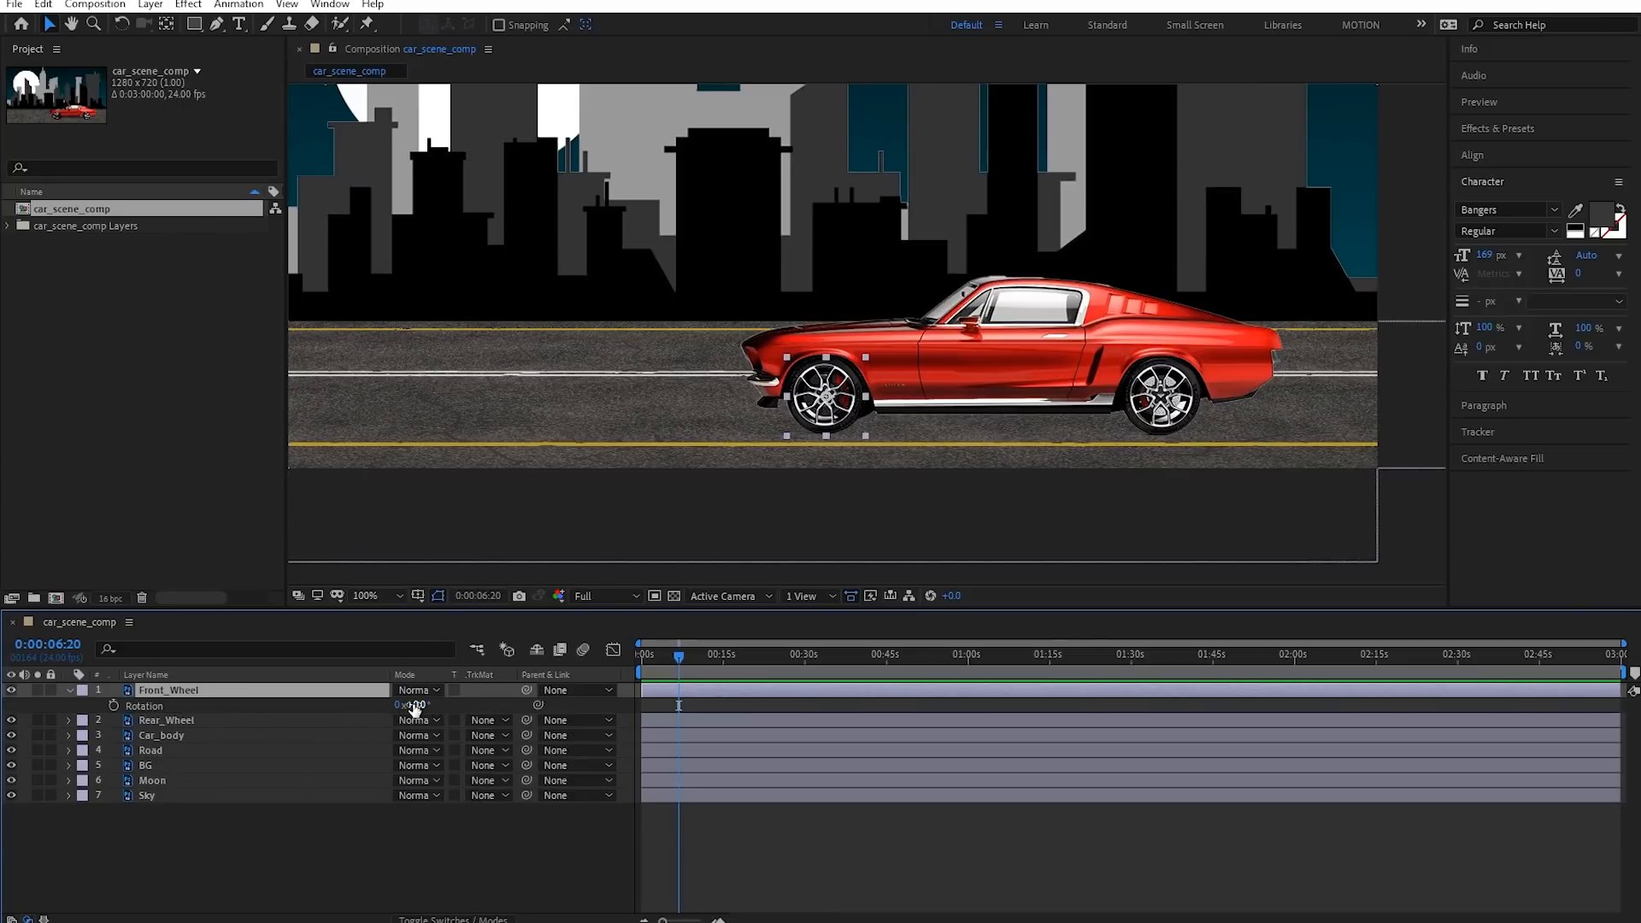
left_click_drag(412, 705, 192, 715)
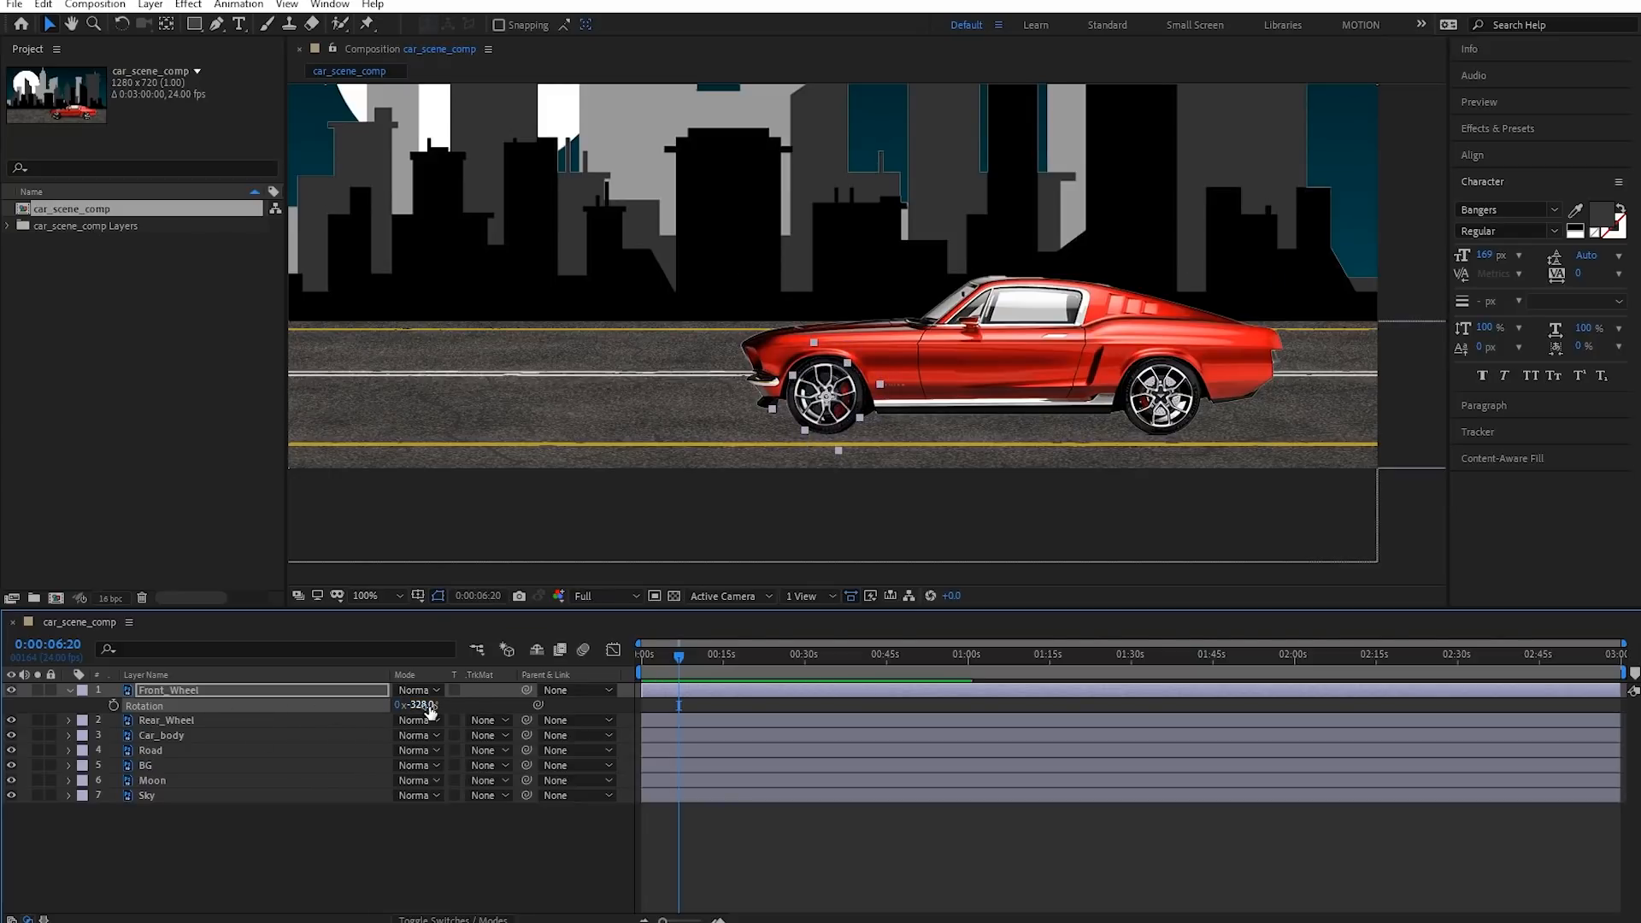
key("ctrl+z")
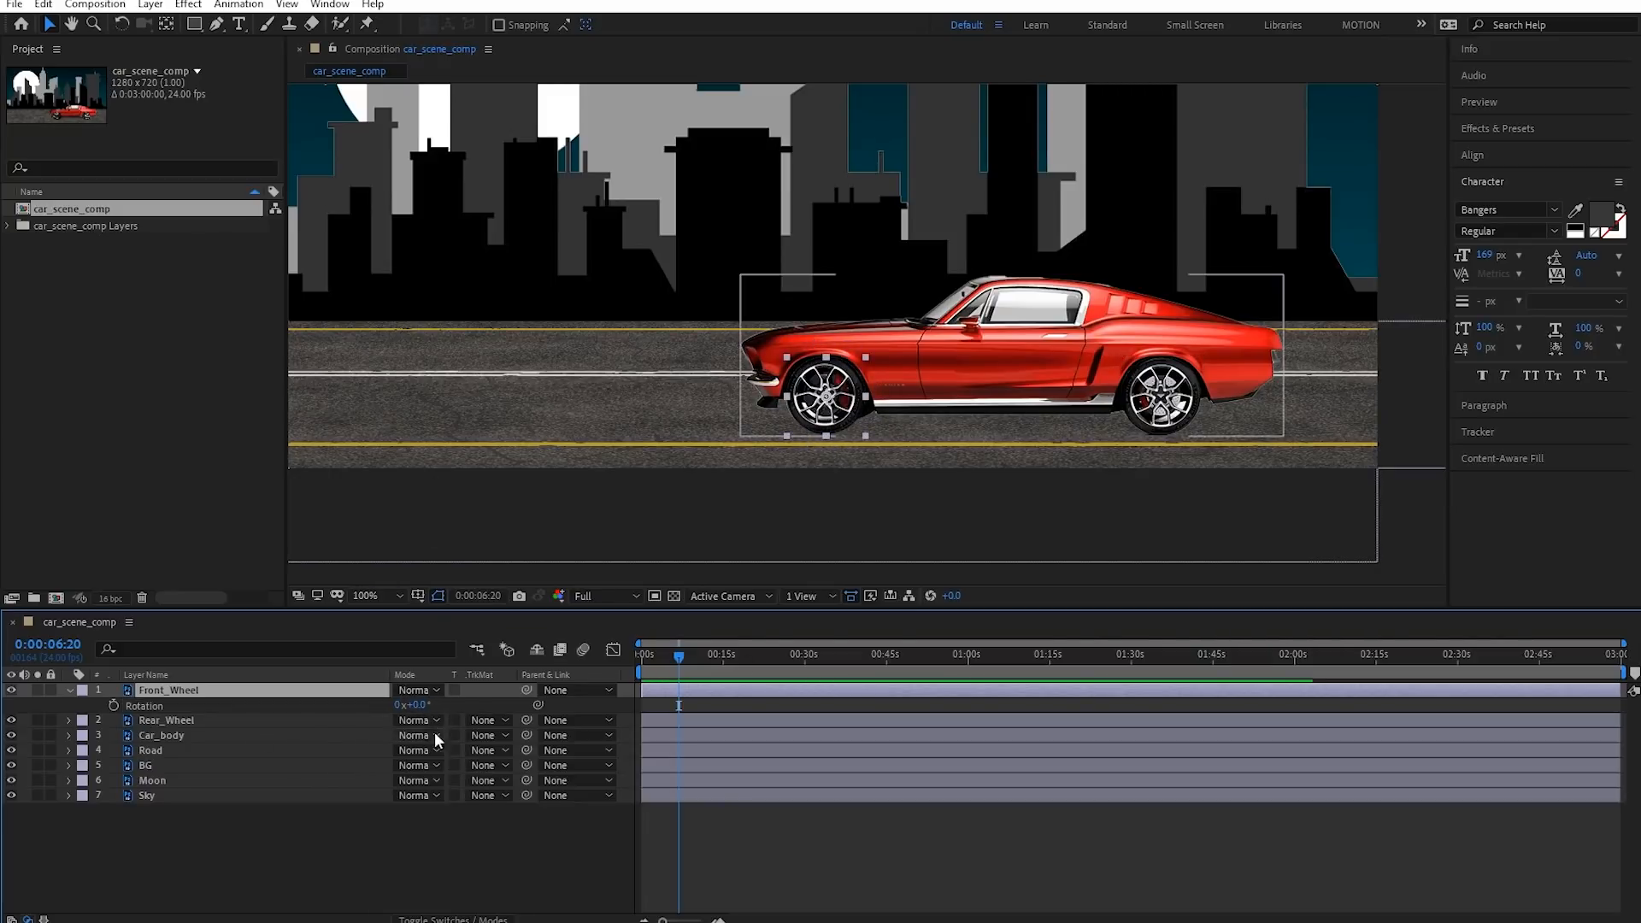
Add the expression time*-100 to the Front_Wheel layer's Rotation property
left_click(290, 707)
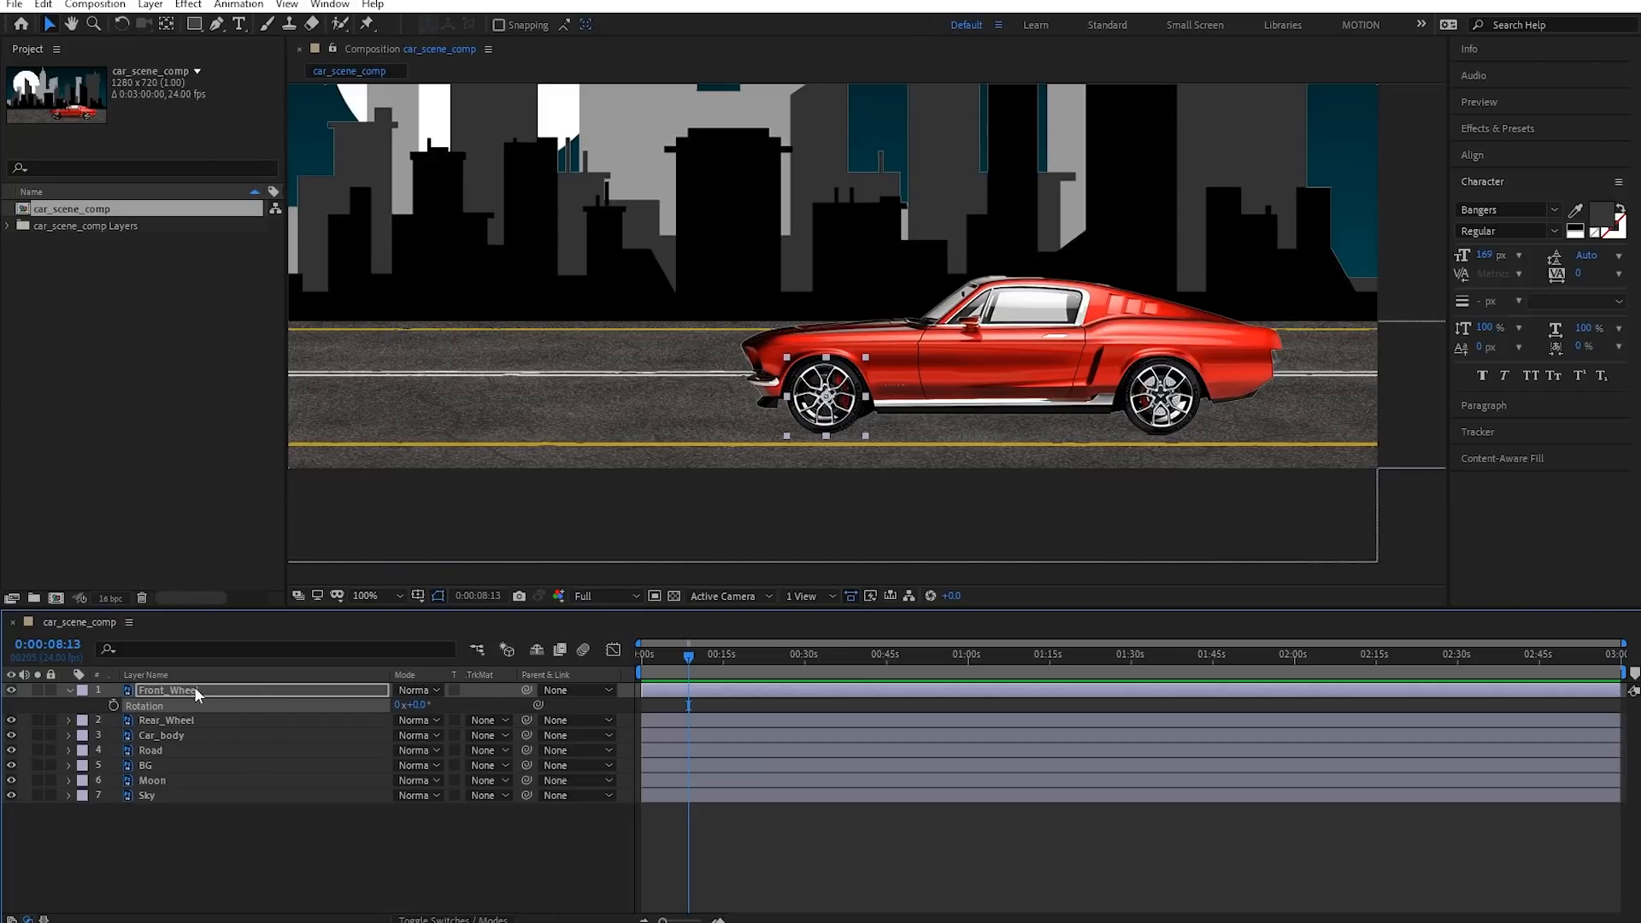
left_click(112, 706, "alt")
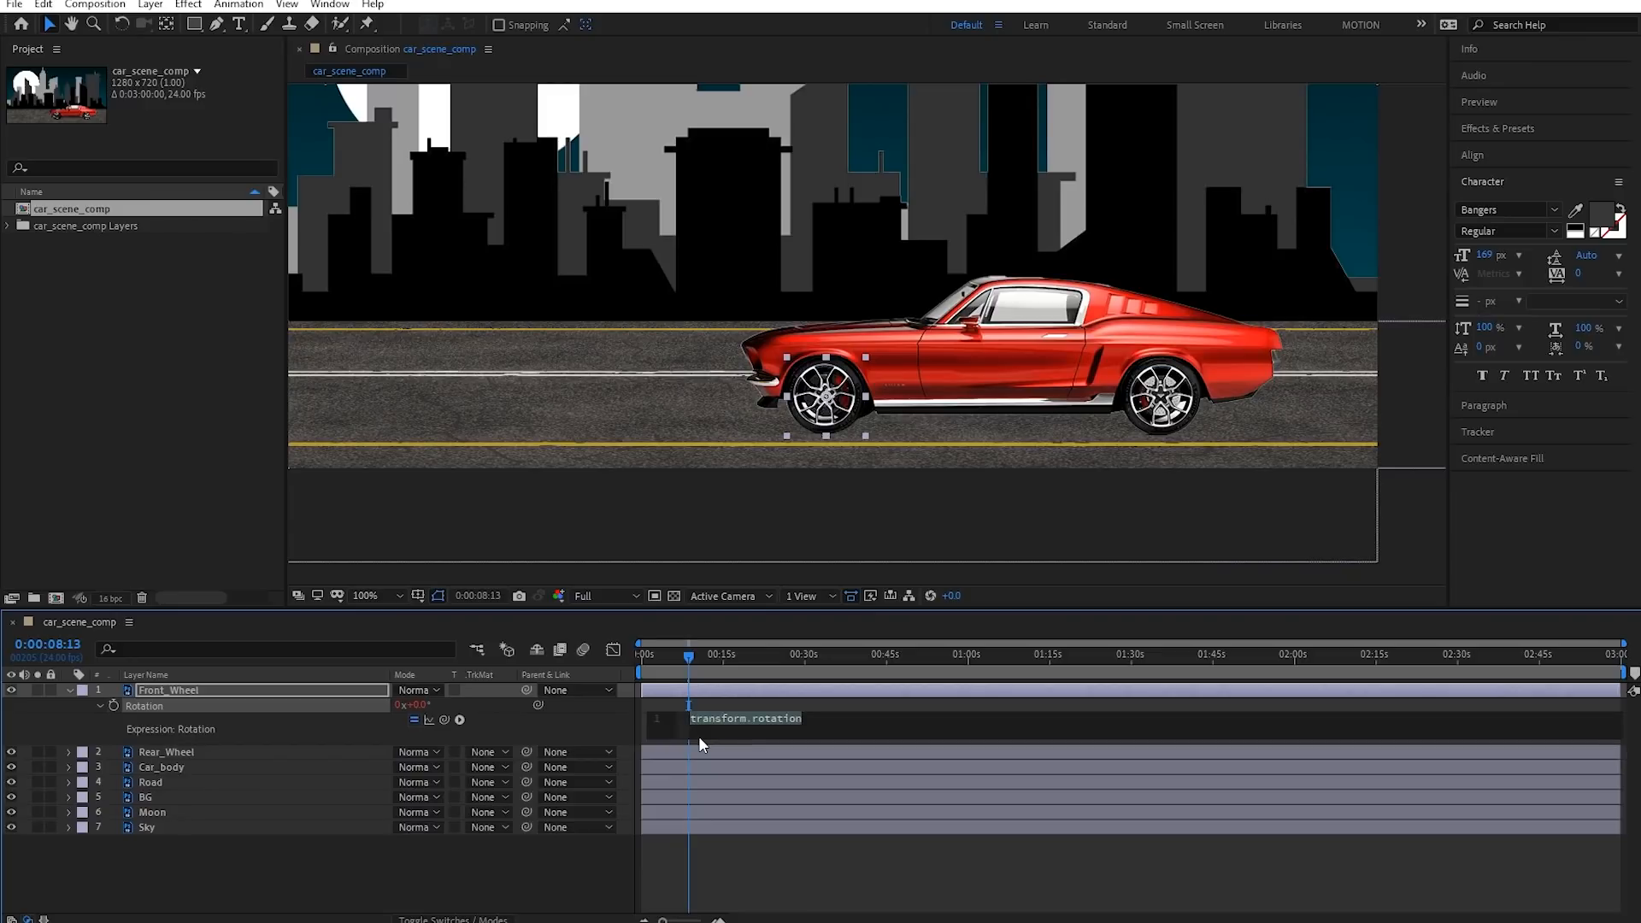
type("time")
left_click(334, 691)
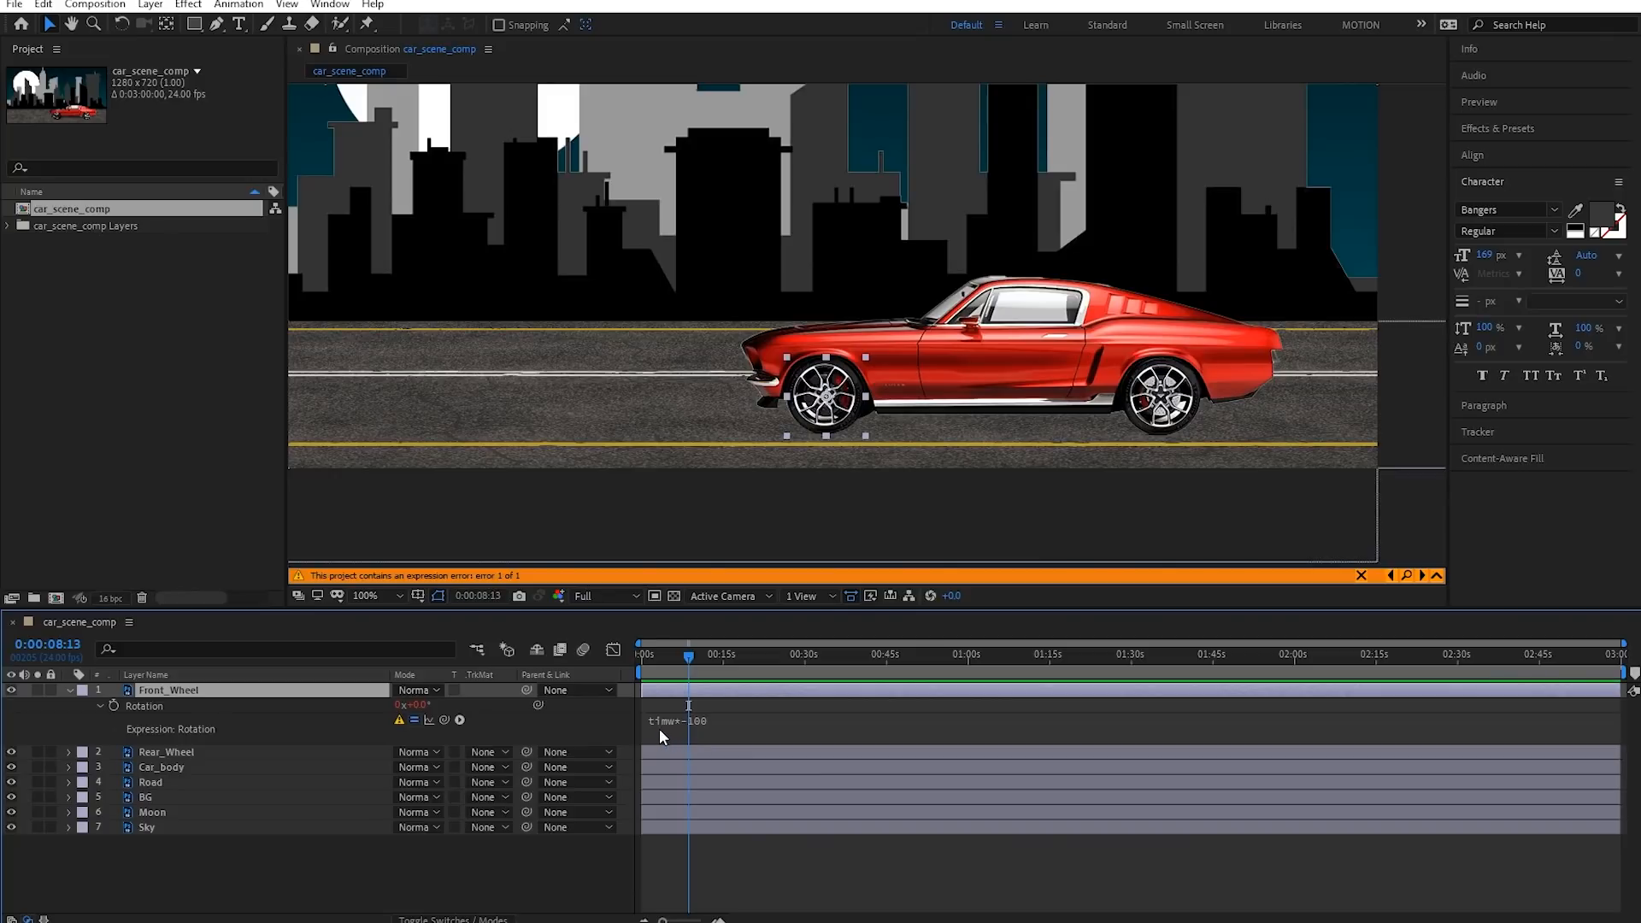
left_click(672, 723)
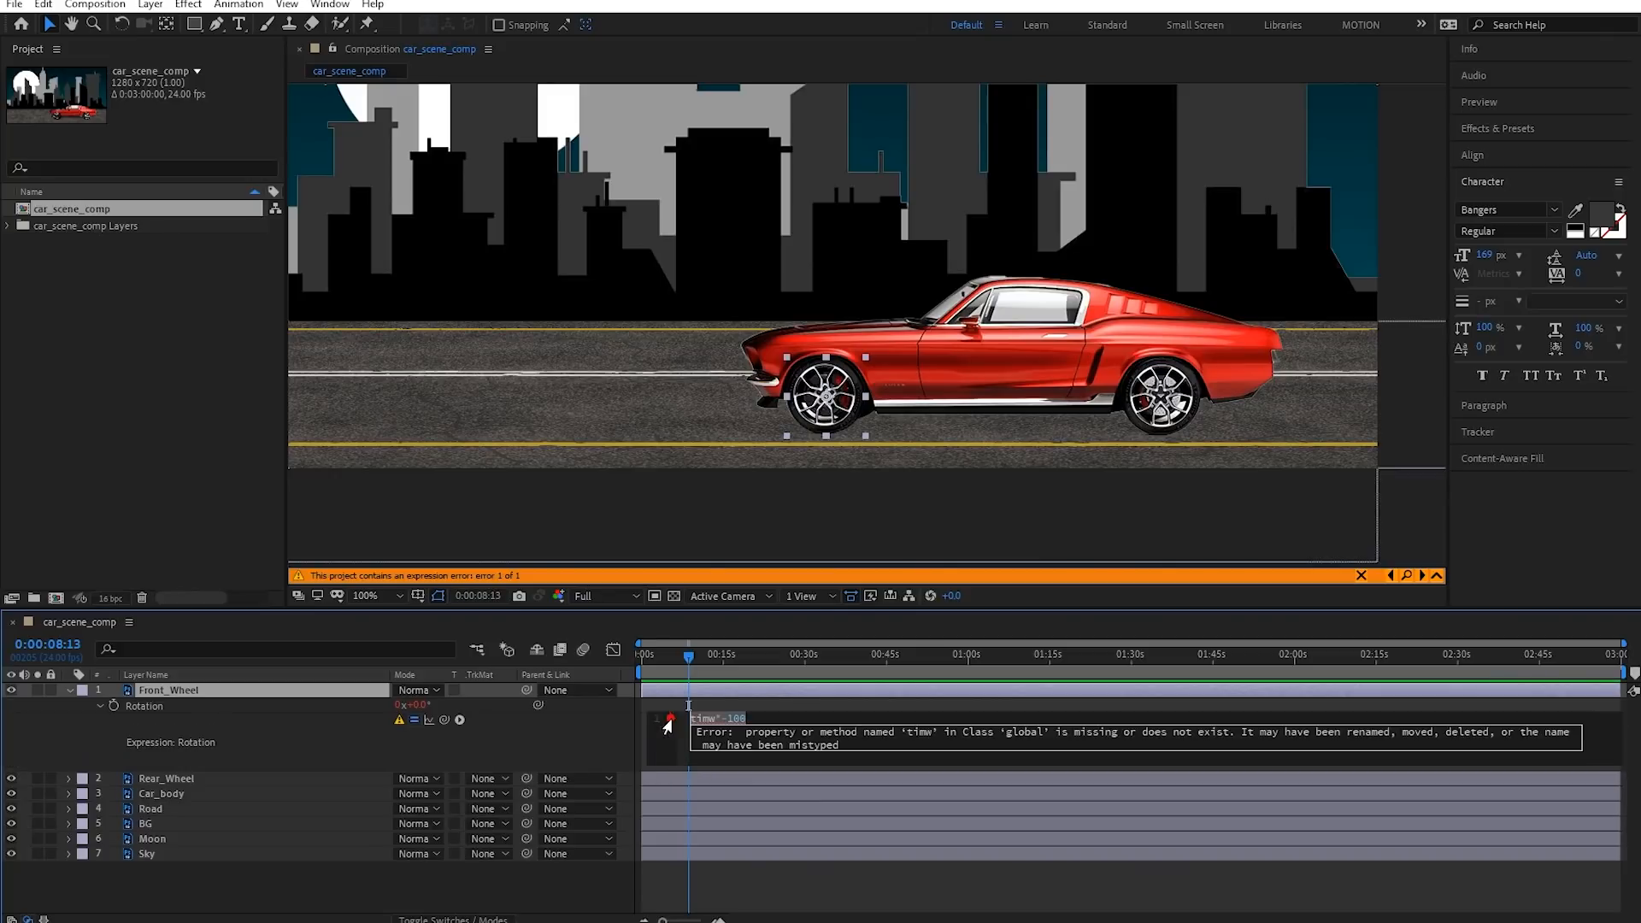
left_click(716, 718)
key("BackSpace")
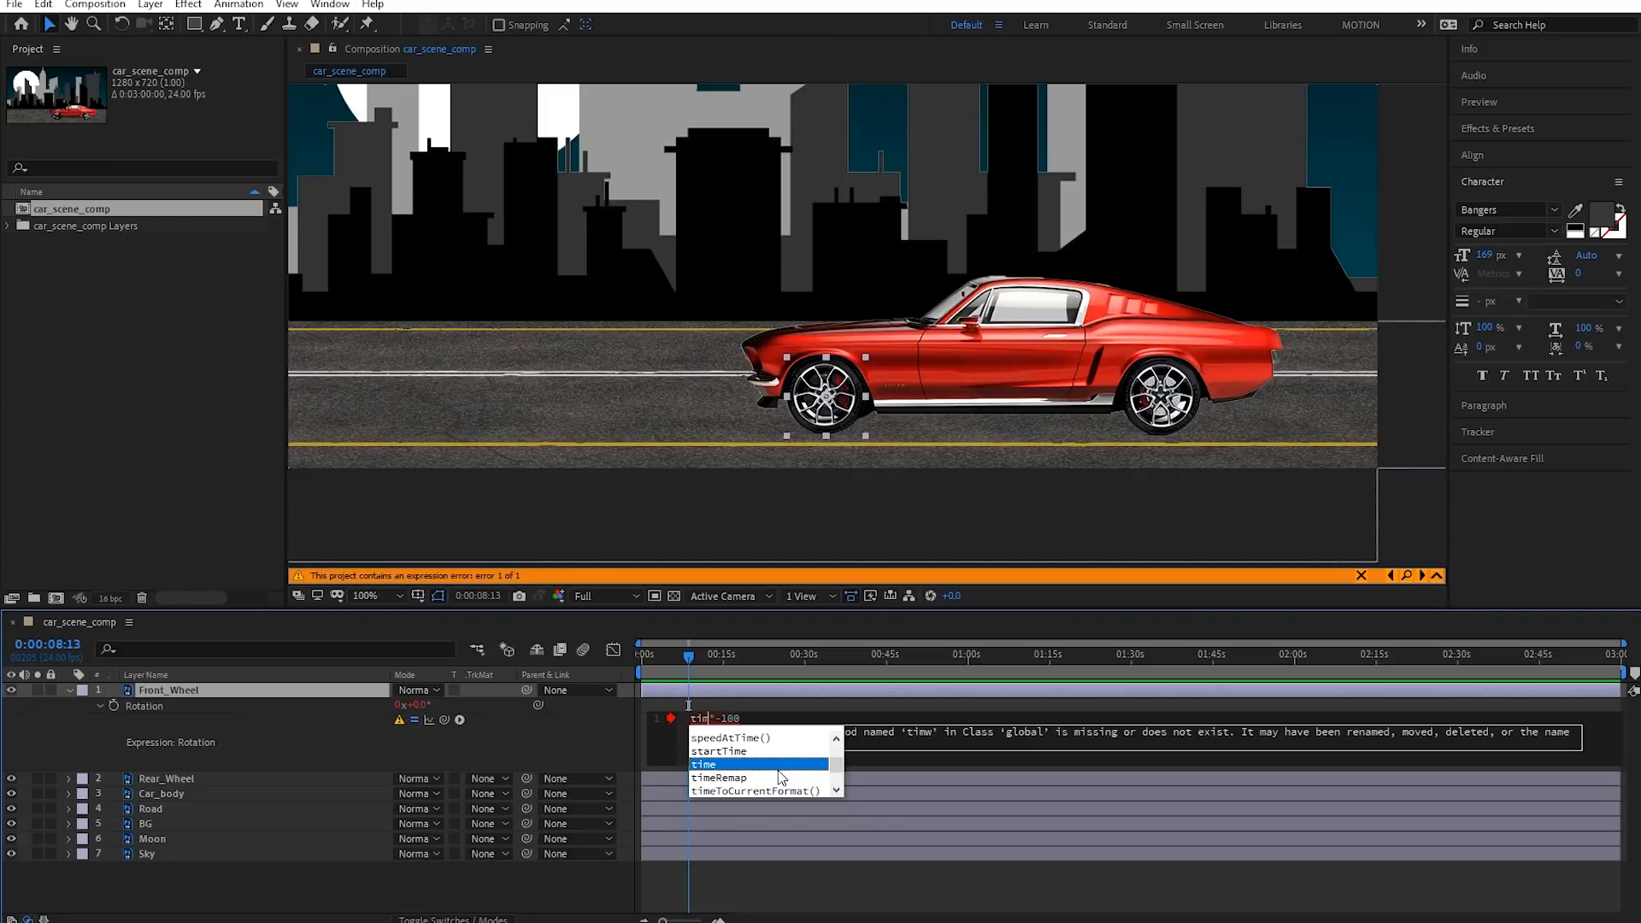
type("e")
left_click(346, 686)
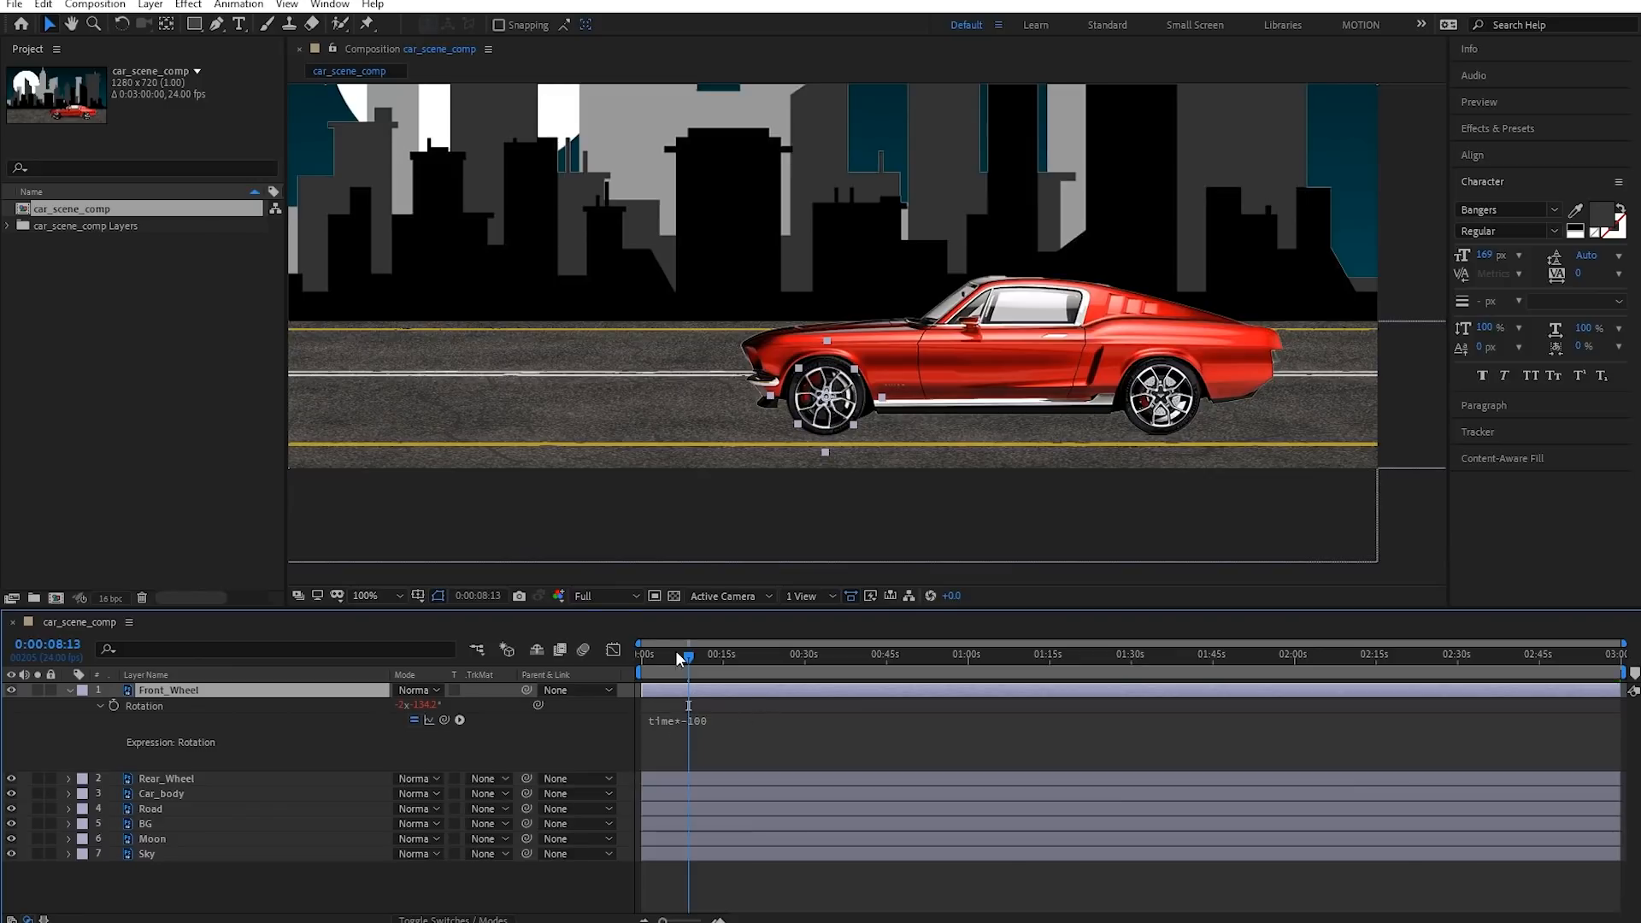
Re-enter the time*-100 expression on the Front_Wheel rotation without extra lines and preview the spin from the first frame
left_click(641, 656)
left_click(748, 763)
key("ctrl+c")
key("BackSpace")
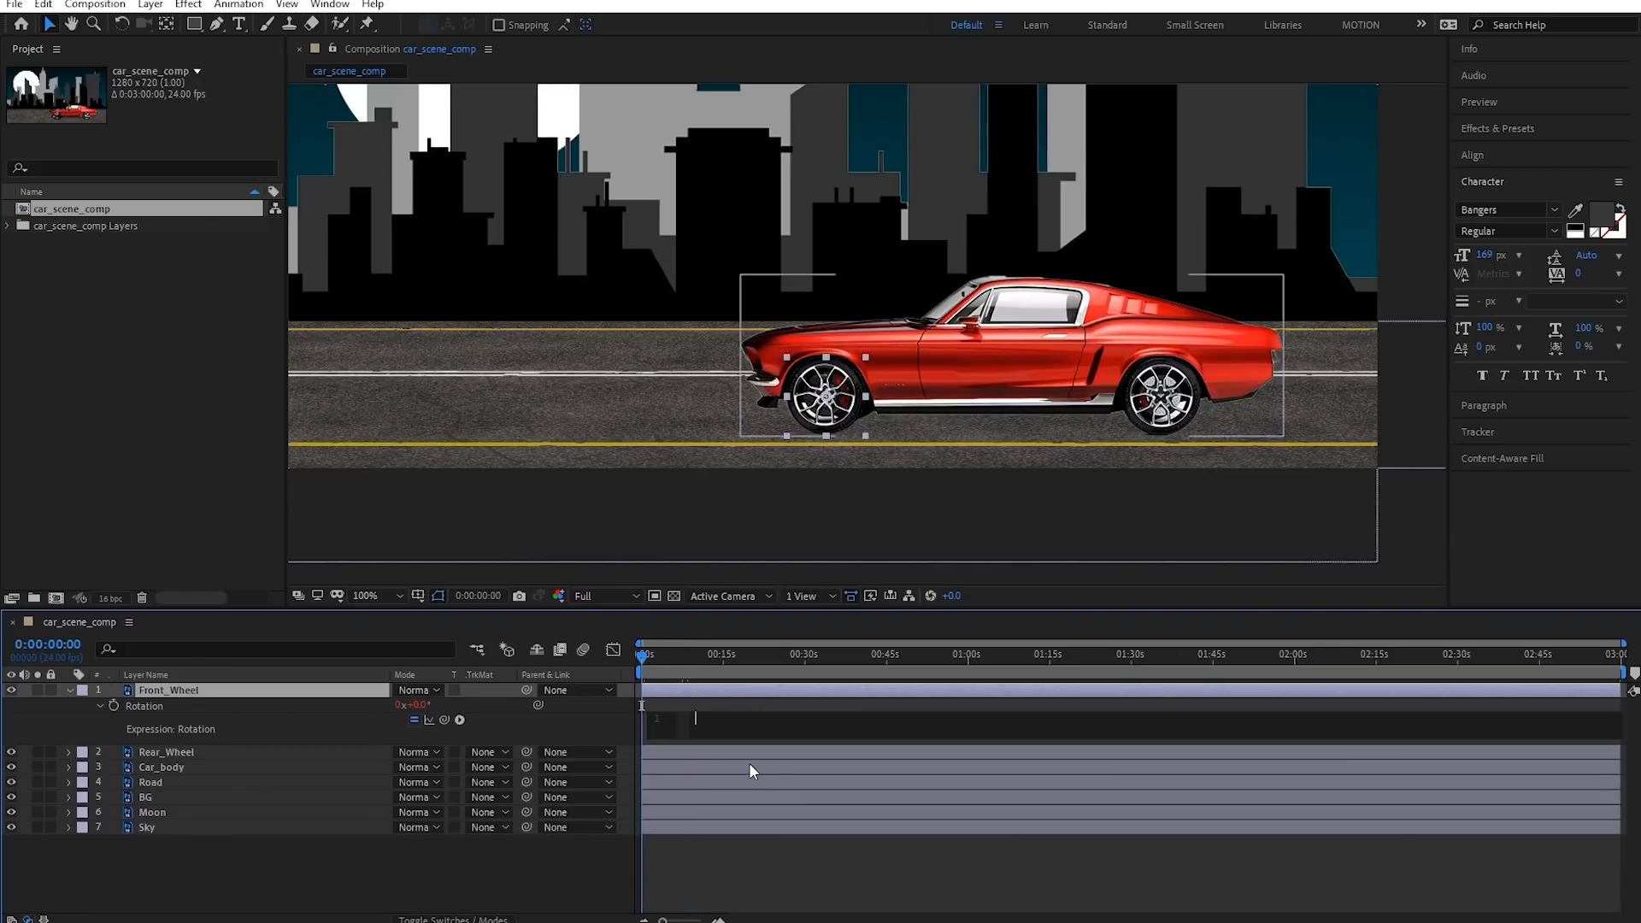
key("ctrl+v")
left_click(723, 835)
key("space")
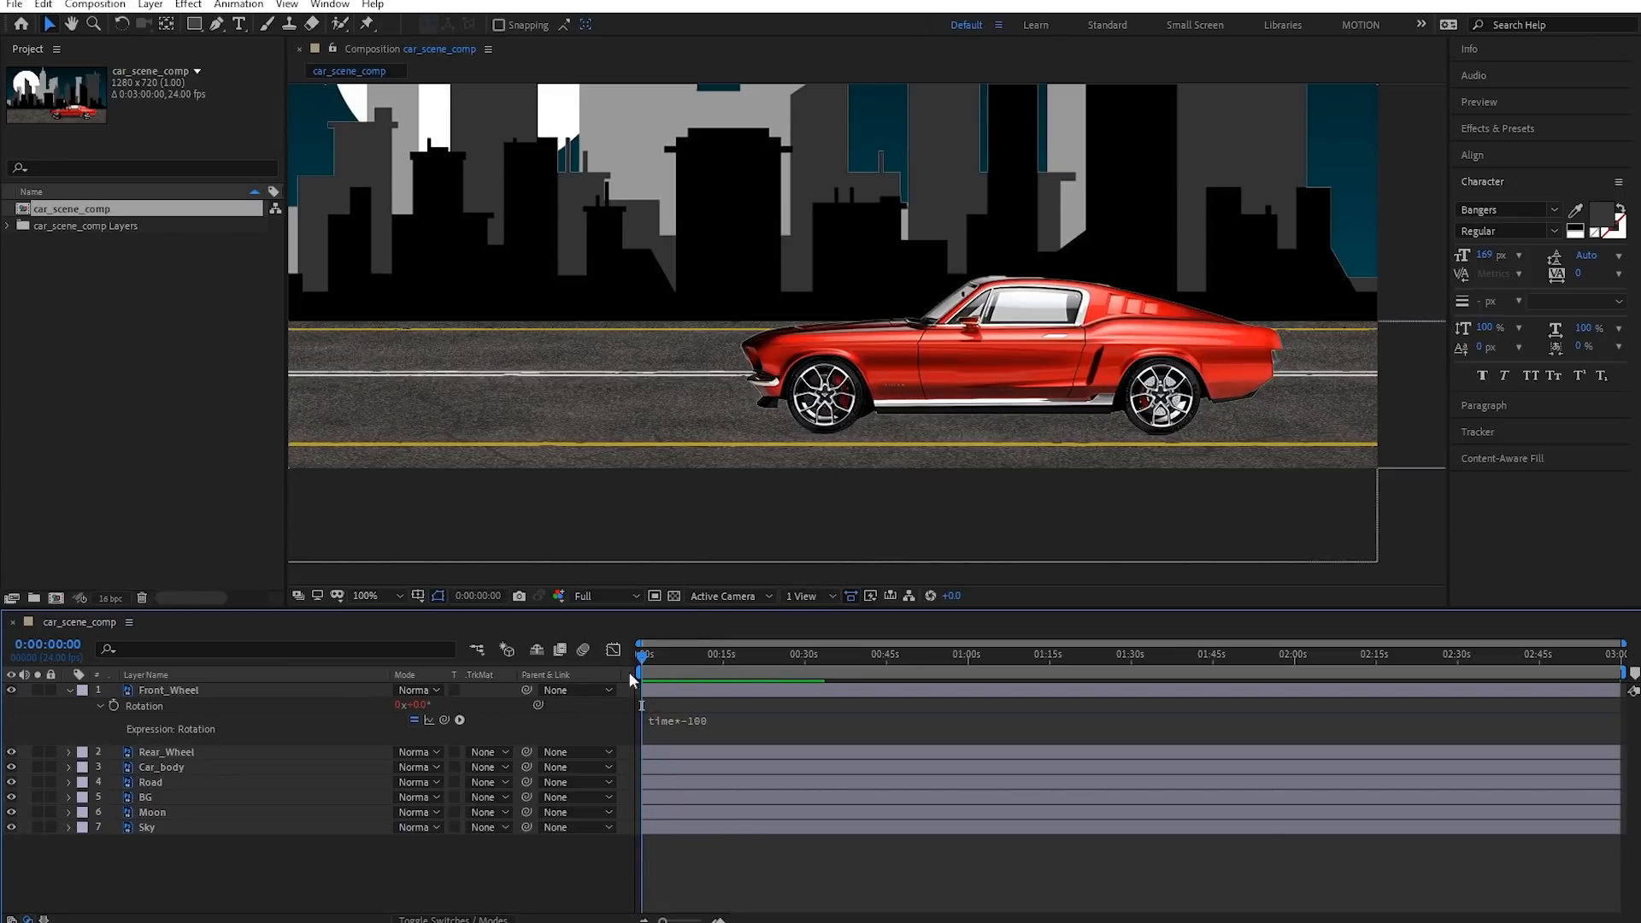
Speed up the front wheel's spin by changing its Rotation expression to time*-1000
left_click(704, 725)
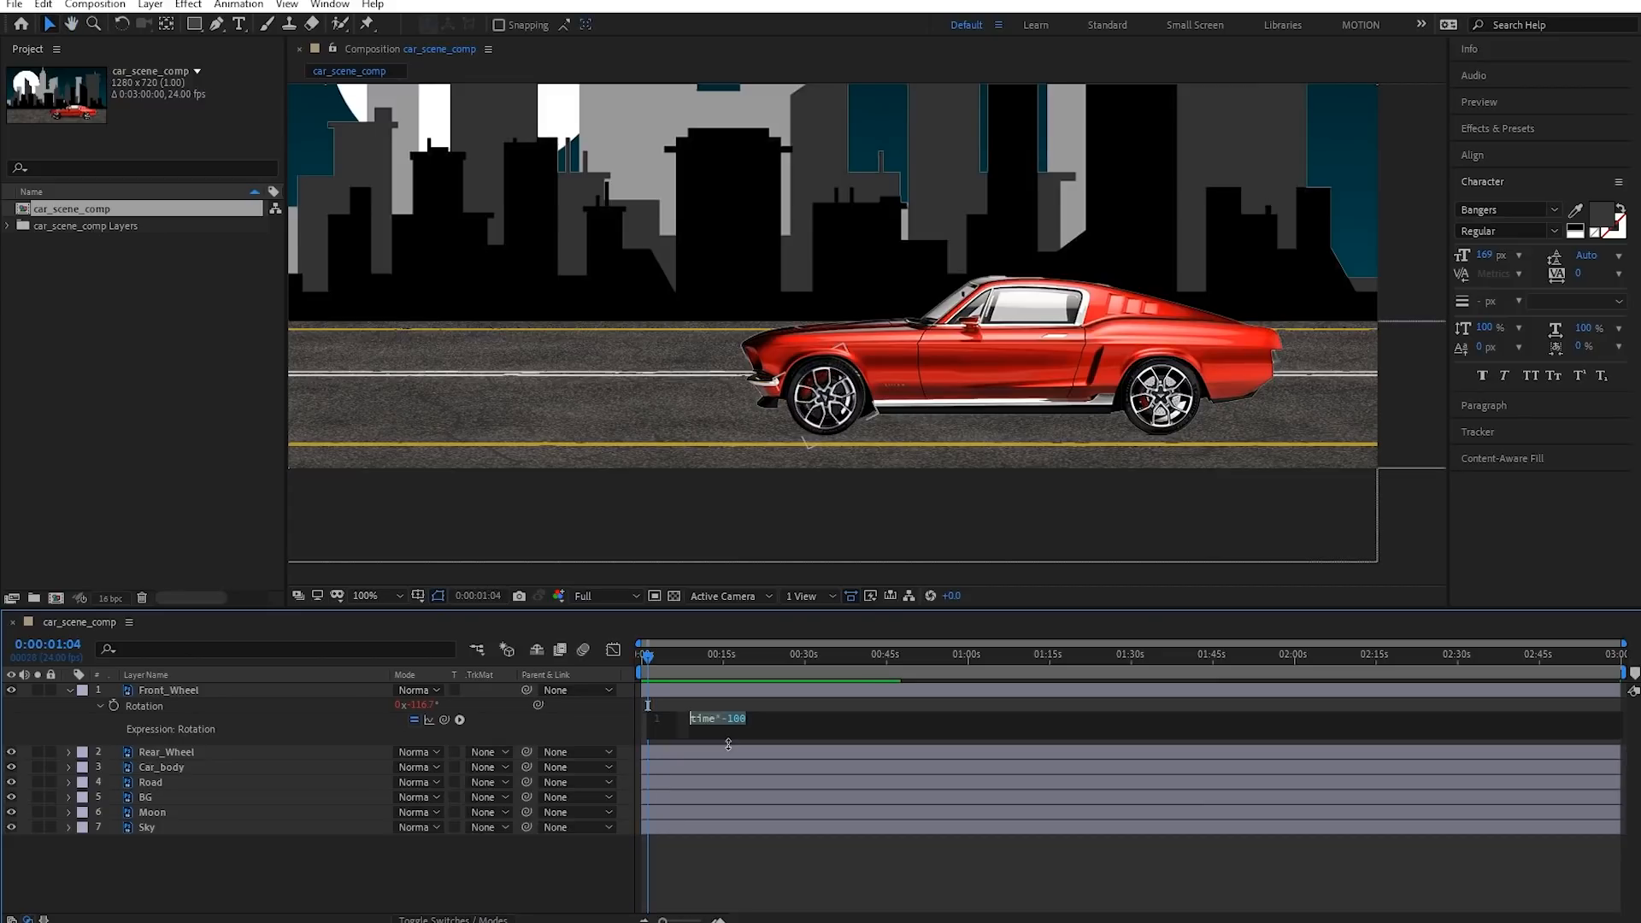
type("0")
left_click(781, 847)
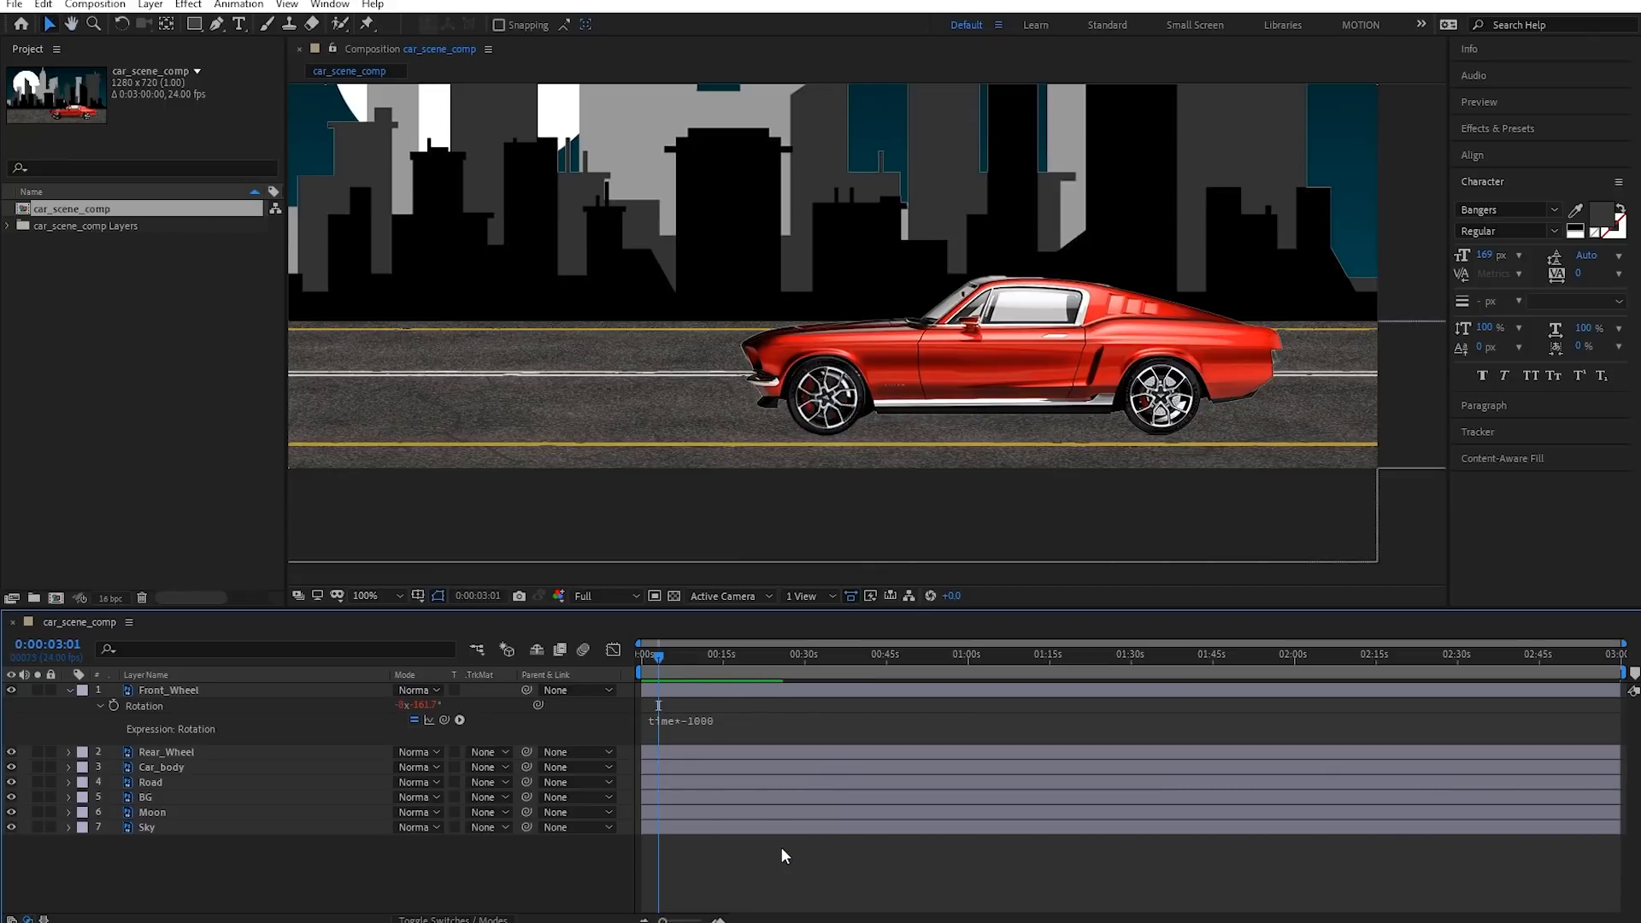
Add the expression time*-1000 to the Rear_Wheel layer's Rotation property
left_click(181, 751)
key("r")
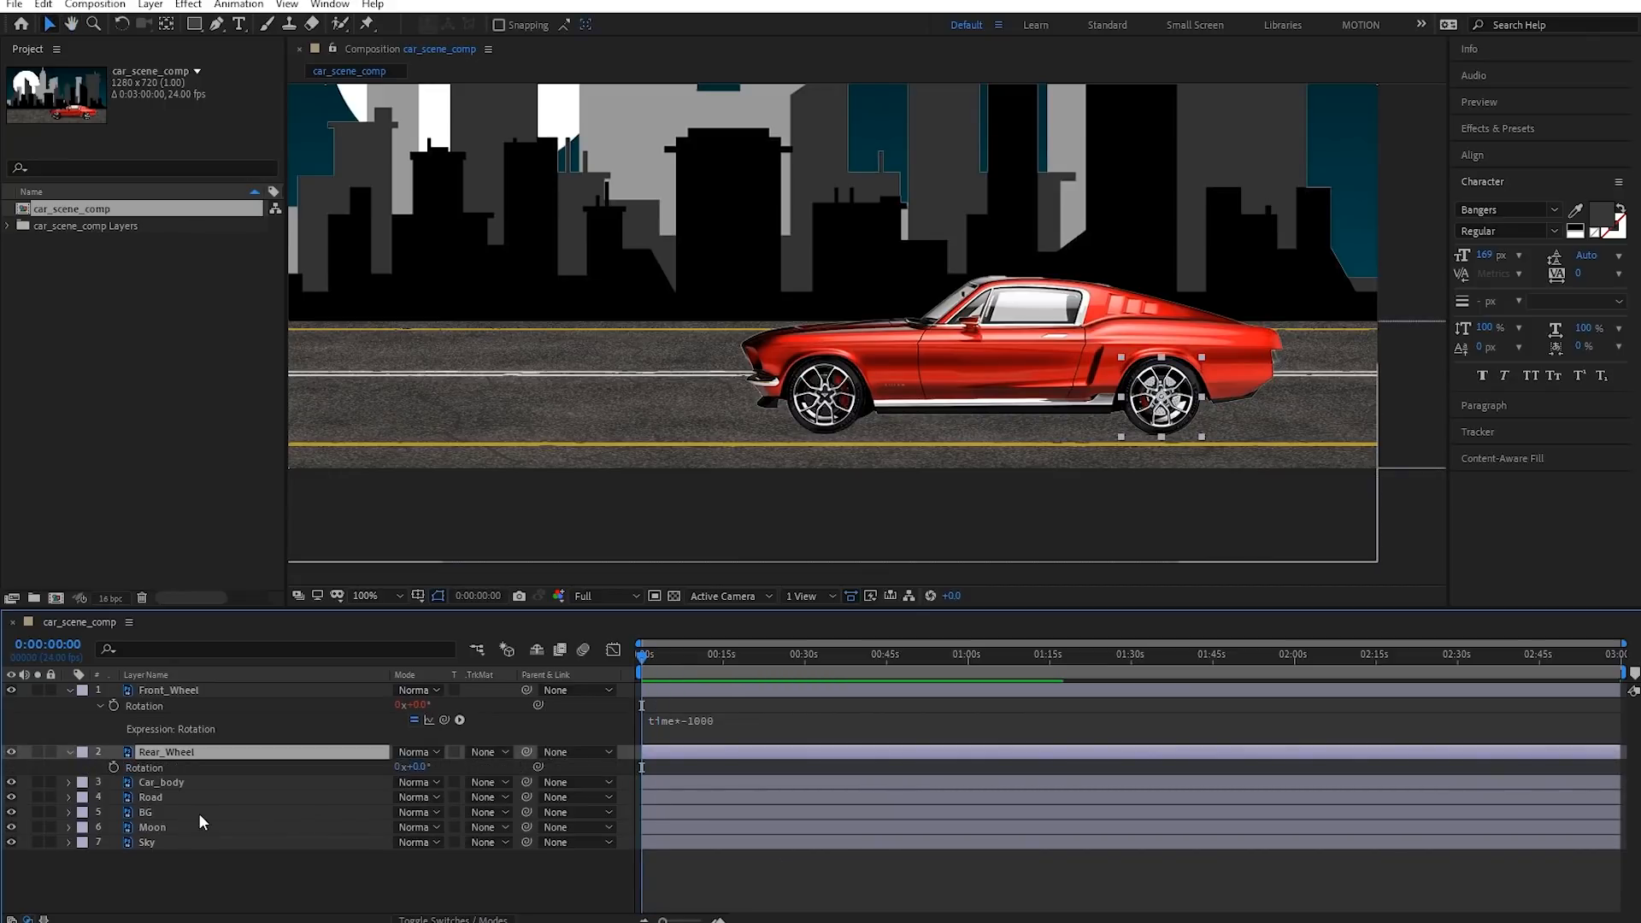
left_click(114, 766, "alt")
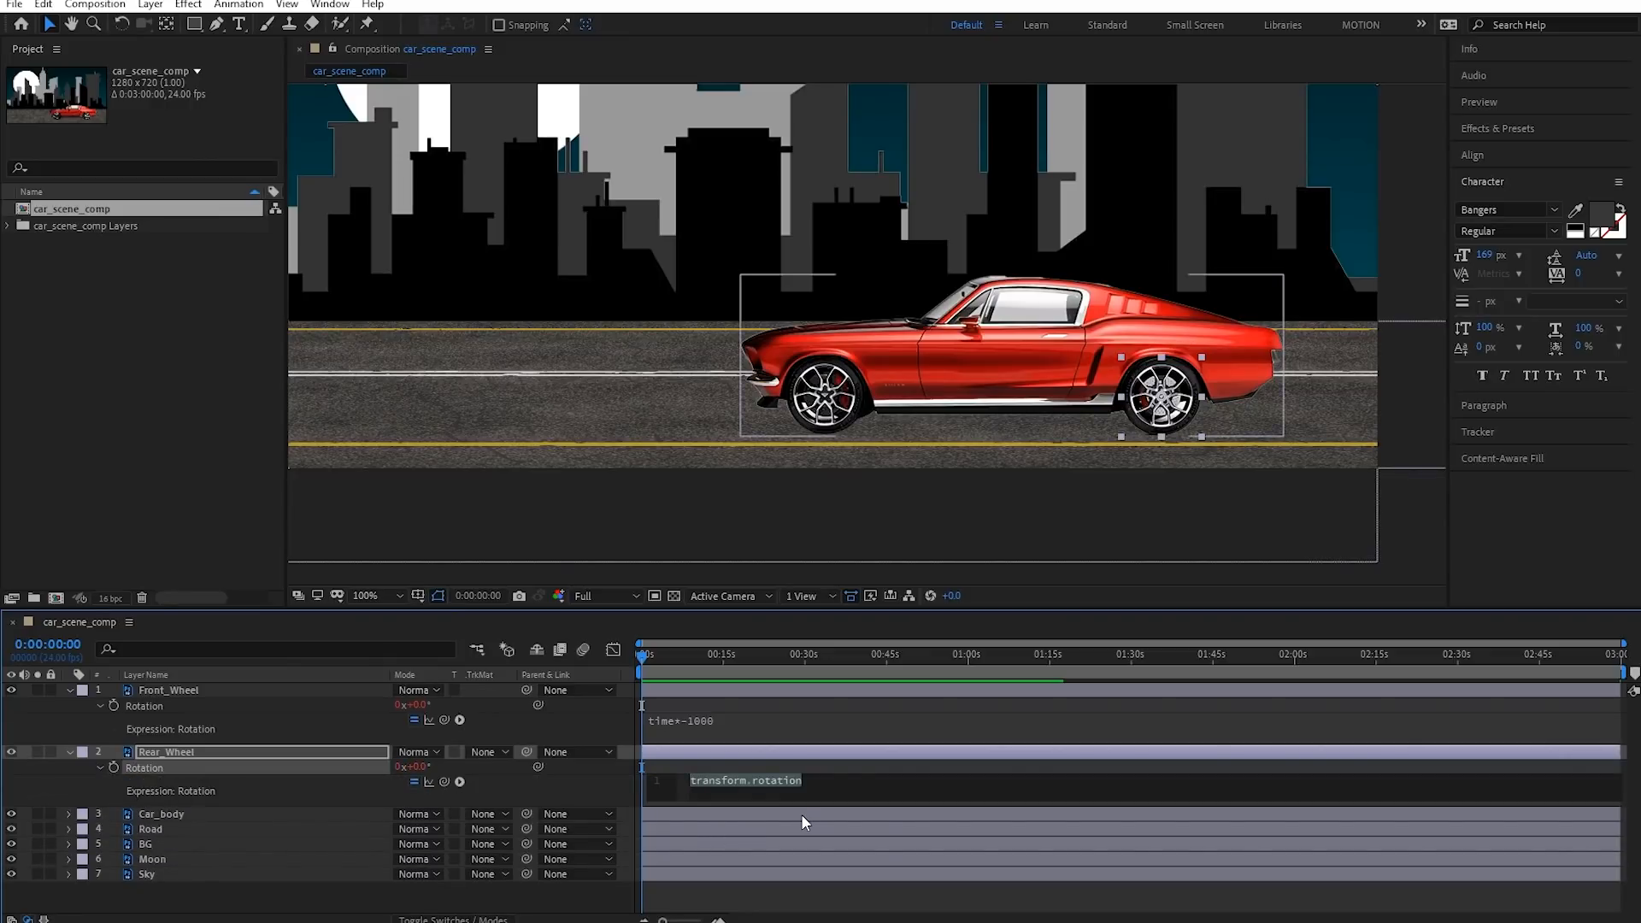
type("time*-1000")
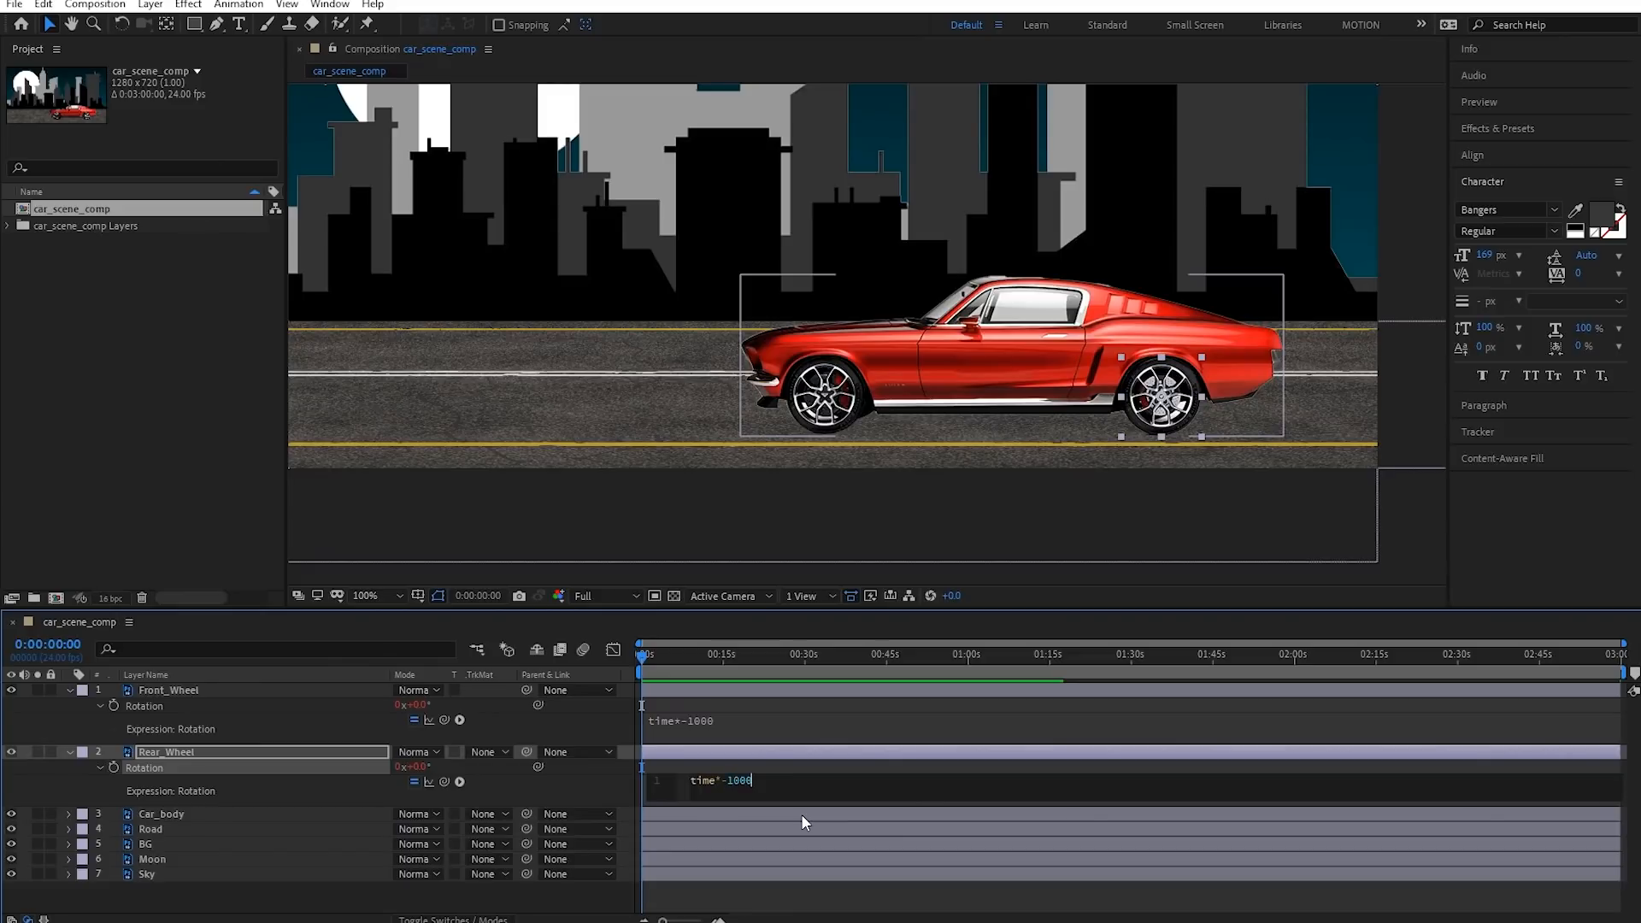
left_click(802, 813)
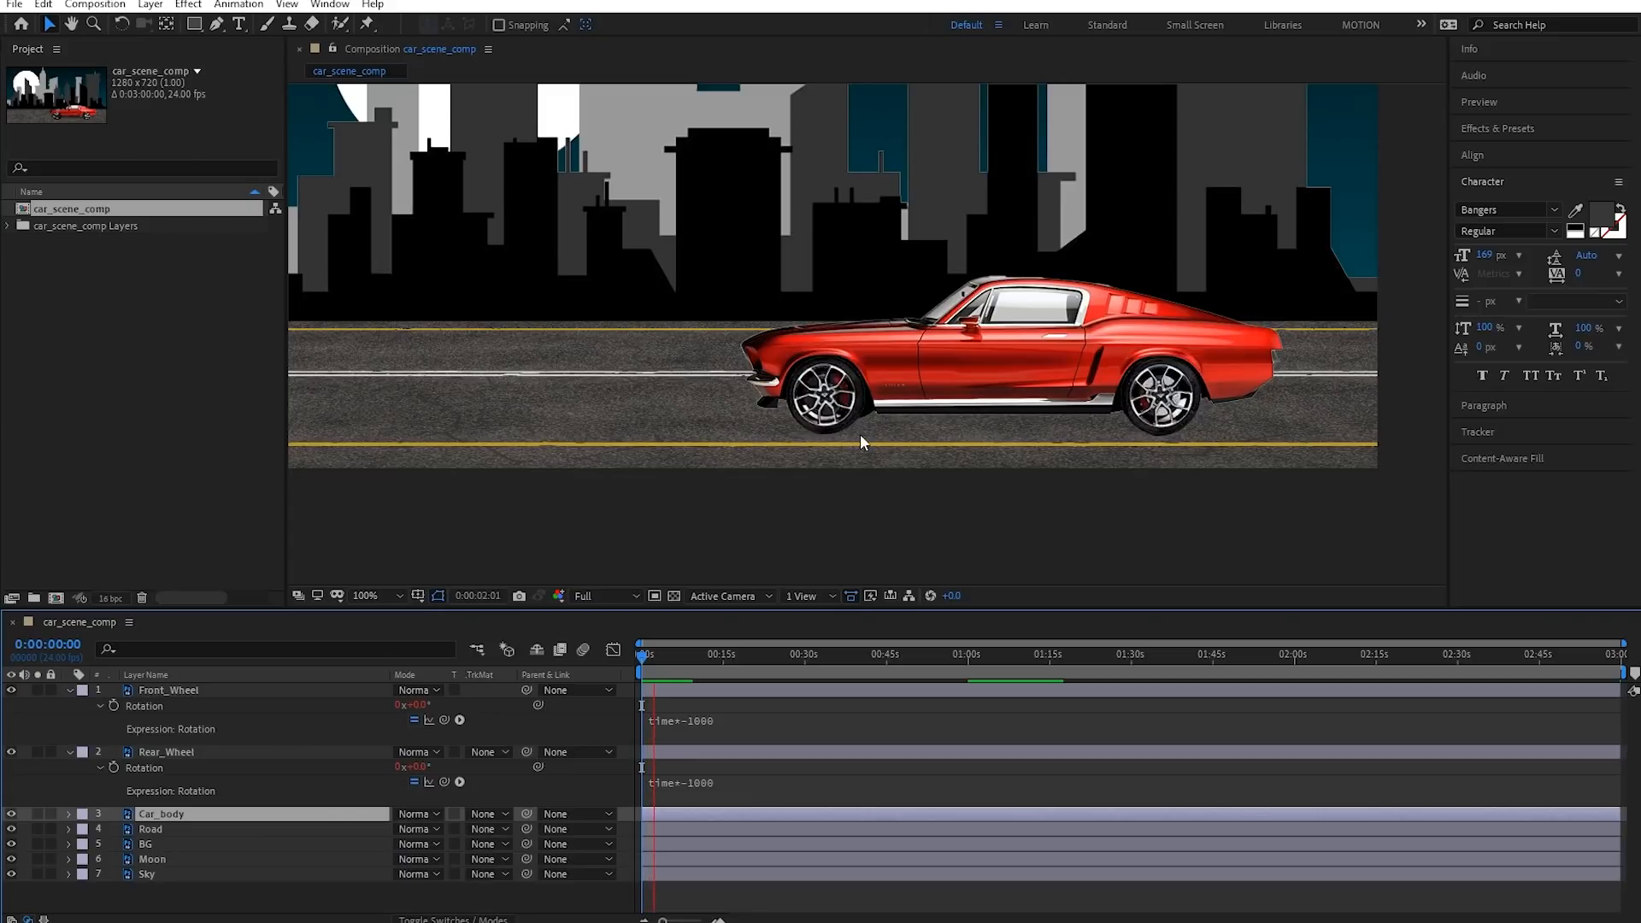
Preview the spinning wheels both close up and with the whole scene in view
scroll(860, 434, "down", 1)
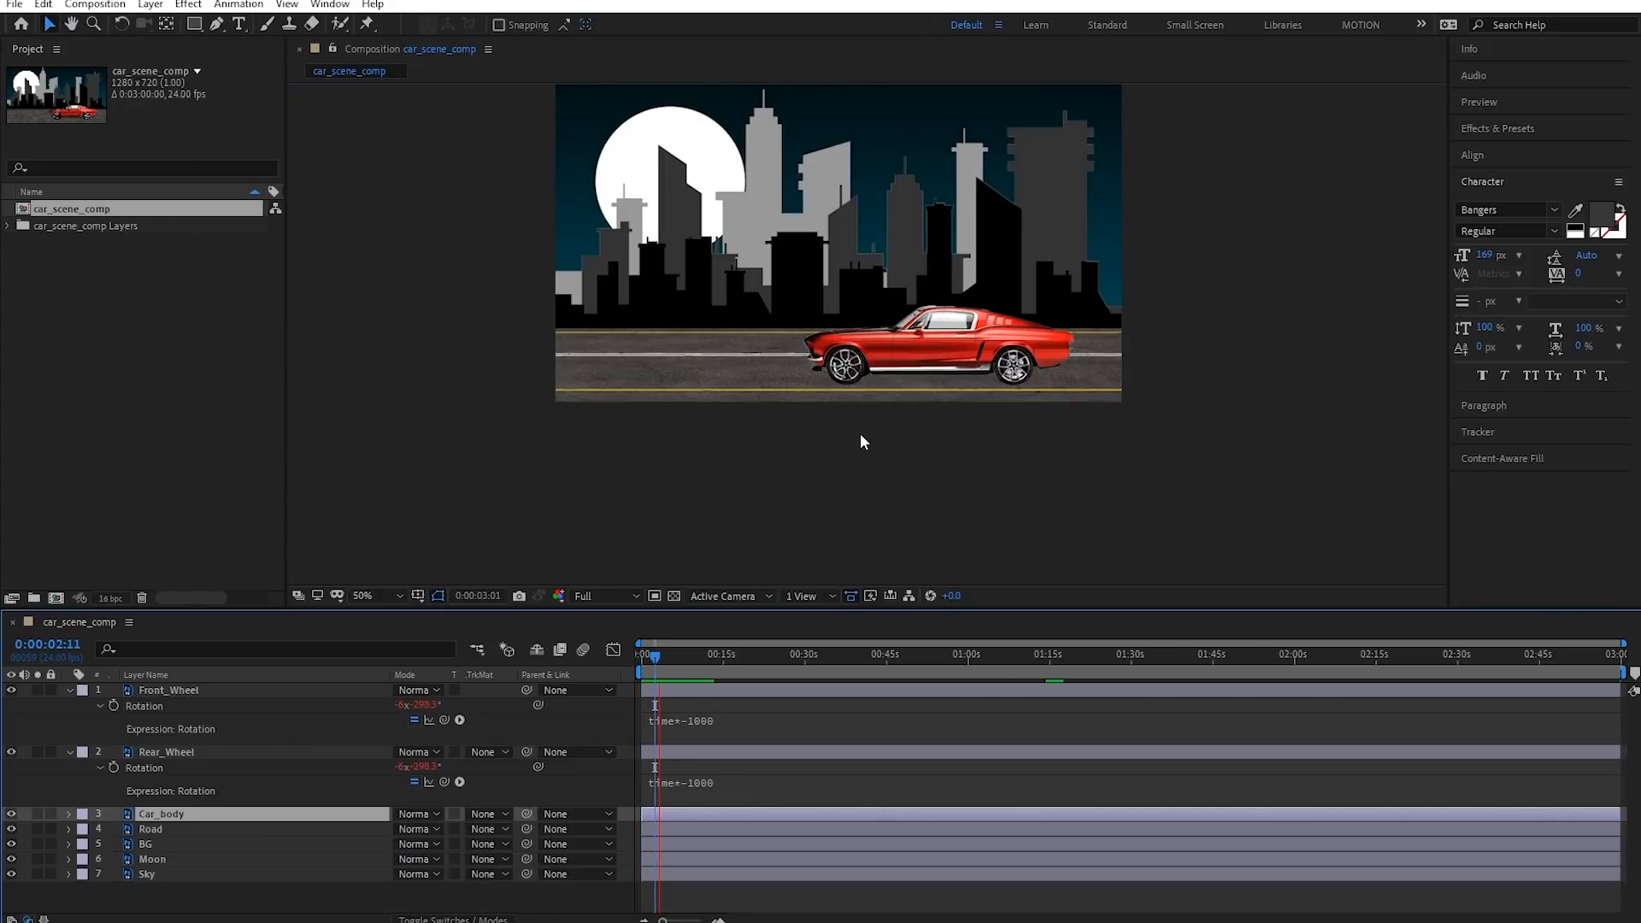
scroll(860, 441, "up", 1)
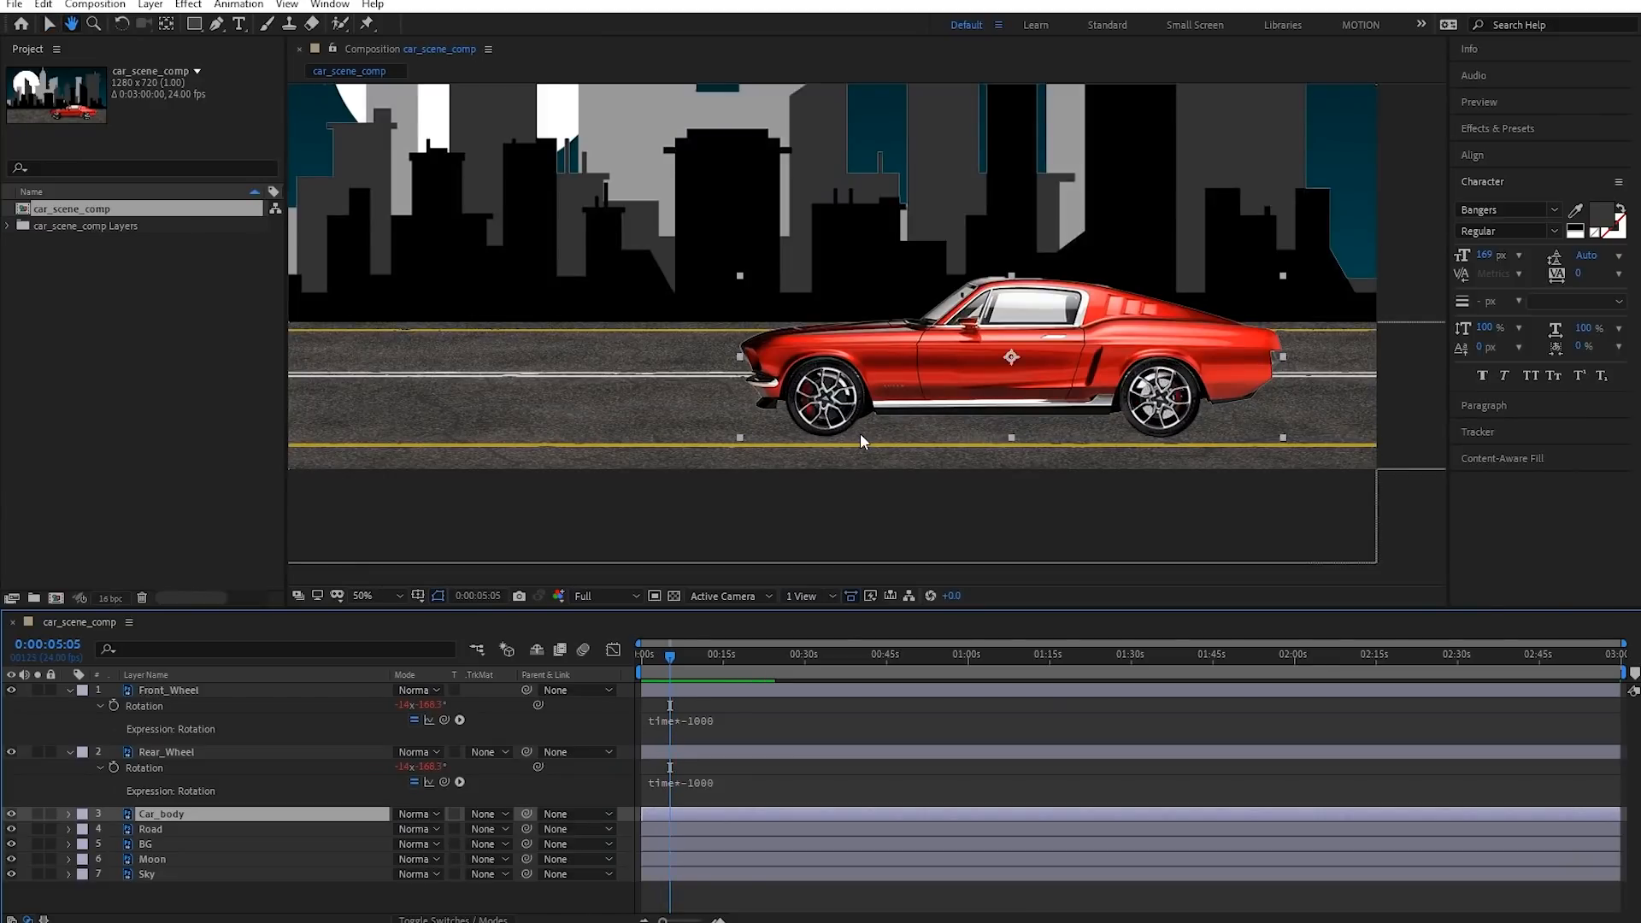
scroll(860, 433, "down", 1)
scroll(619, 480, "up", 1)
scroll(762, 470, "down", 1)
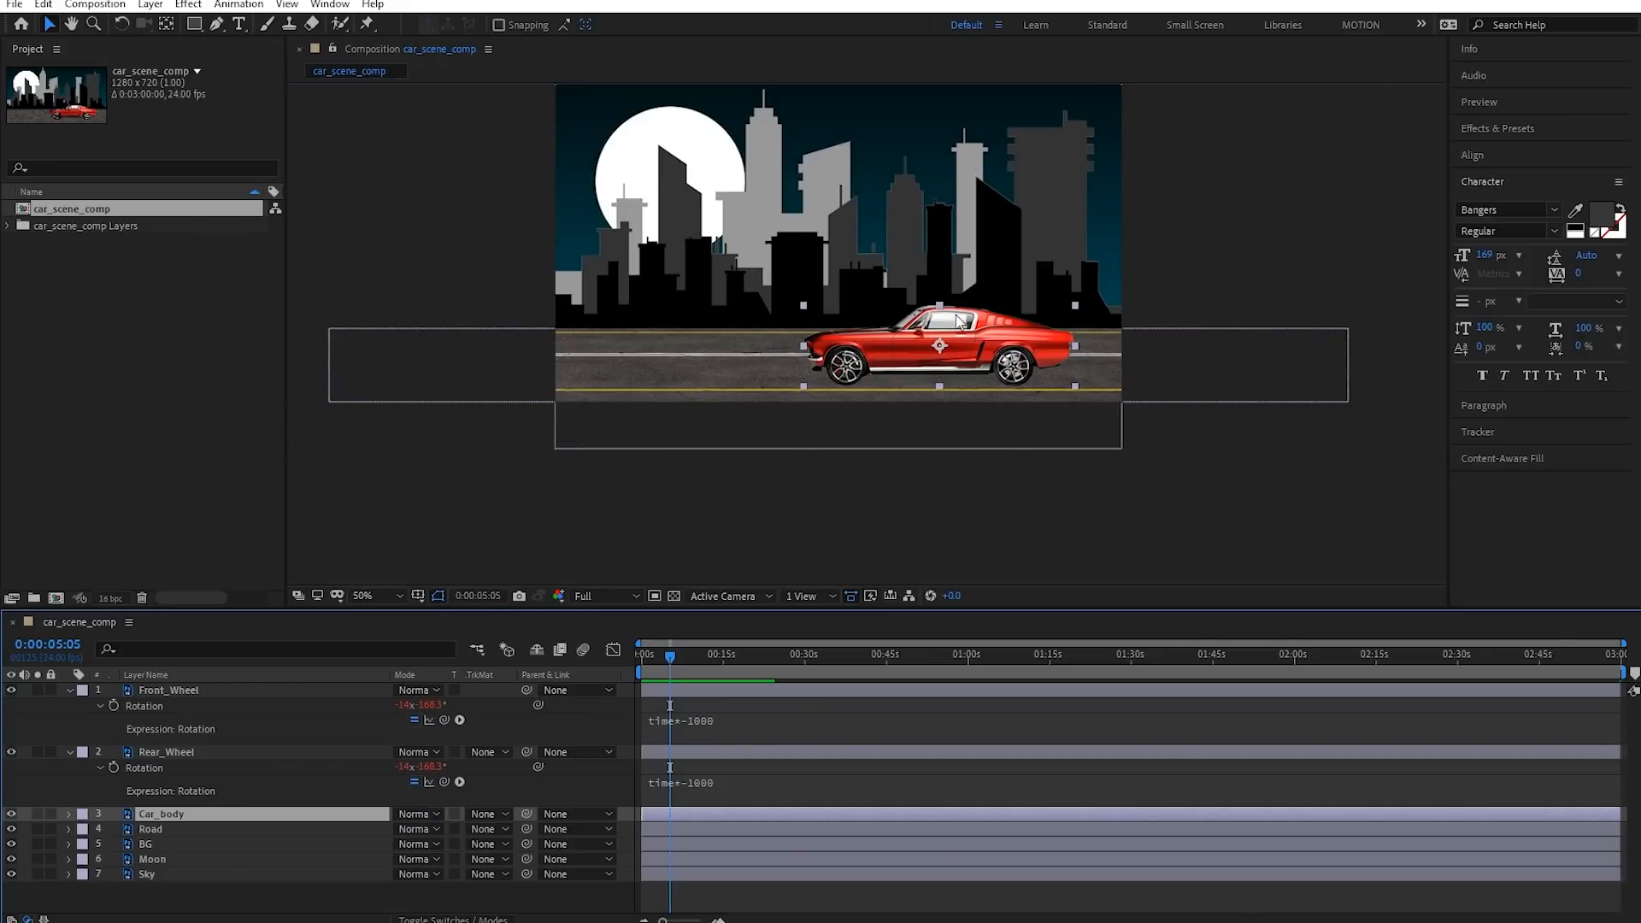
Try sliding the Road layer sideways beneath the car and undo each move
left_click_drag(704, 377, 1023, 400)
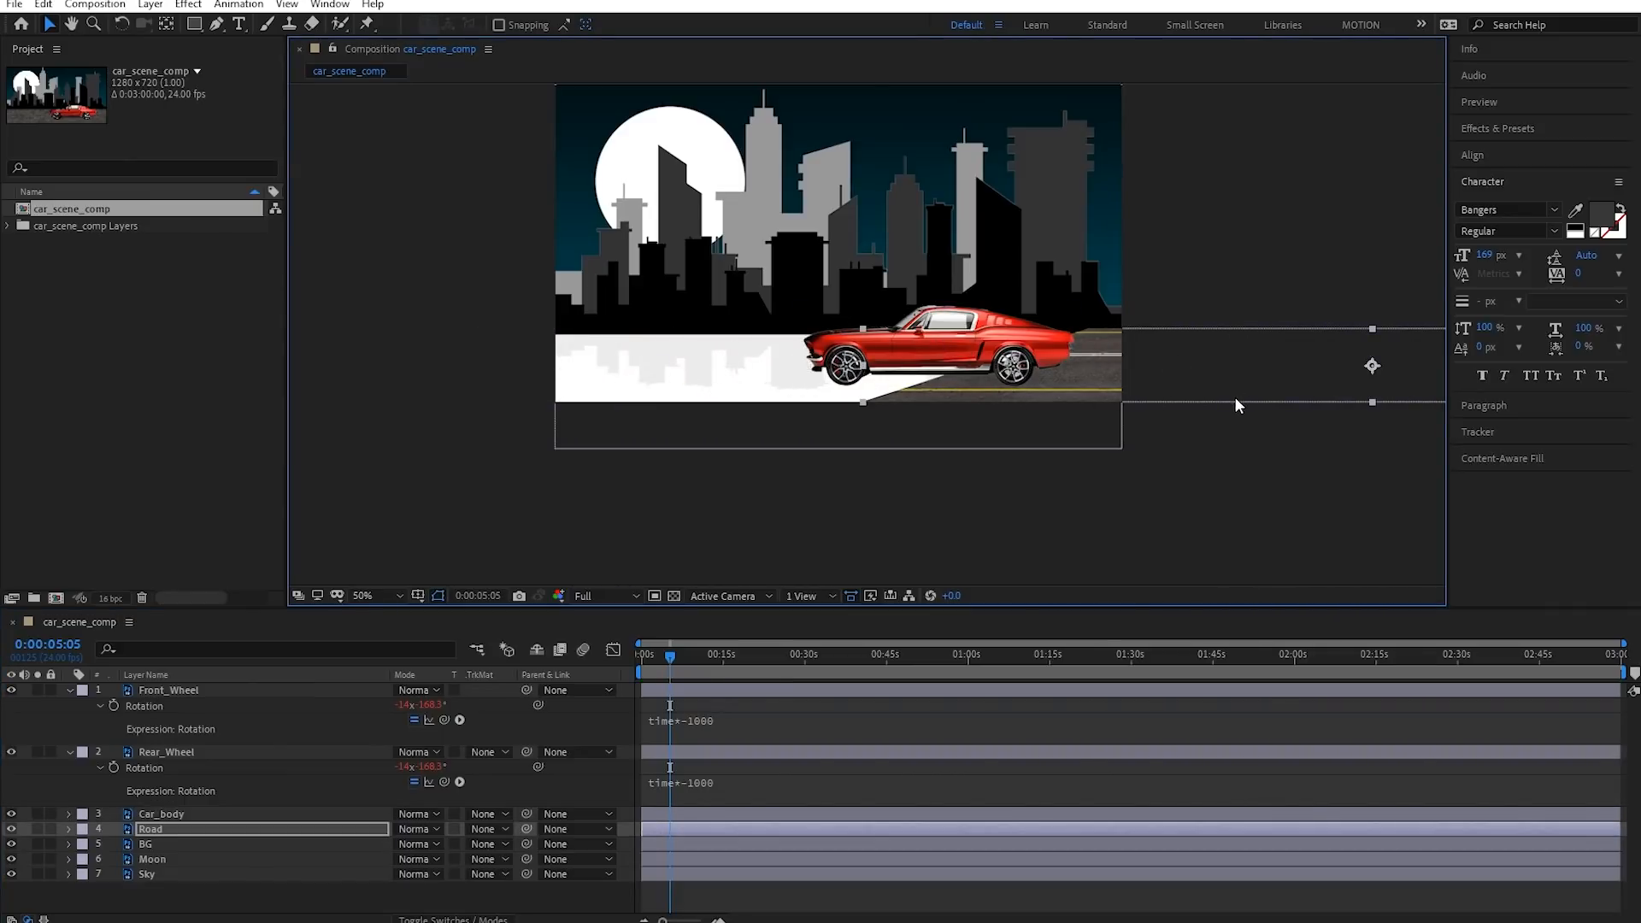
key("ctrl+z")
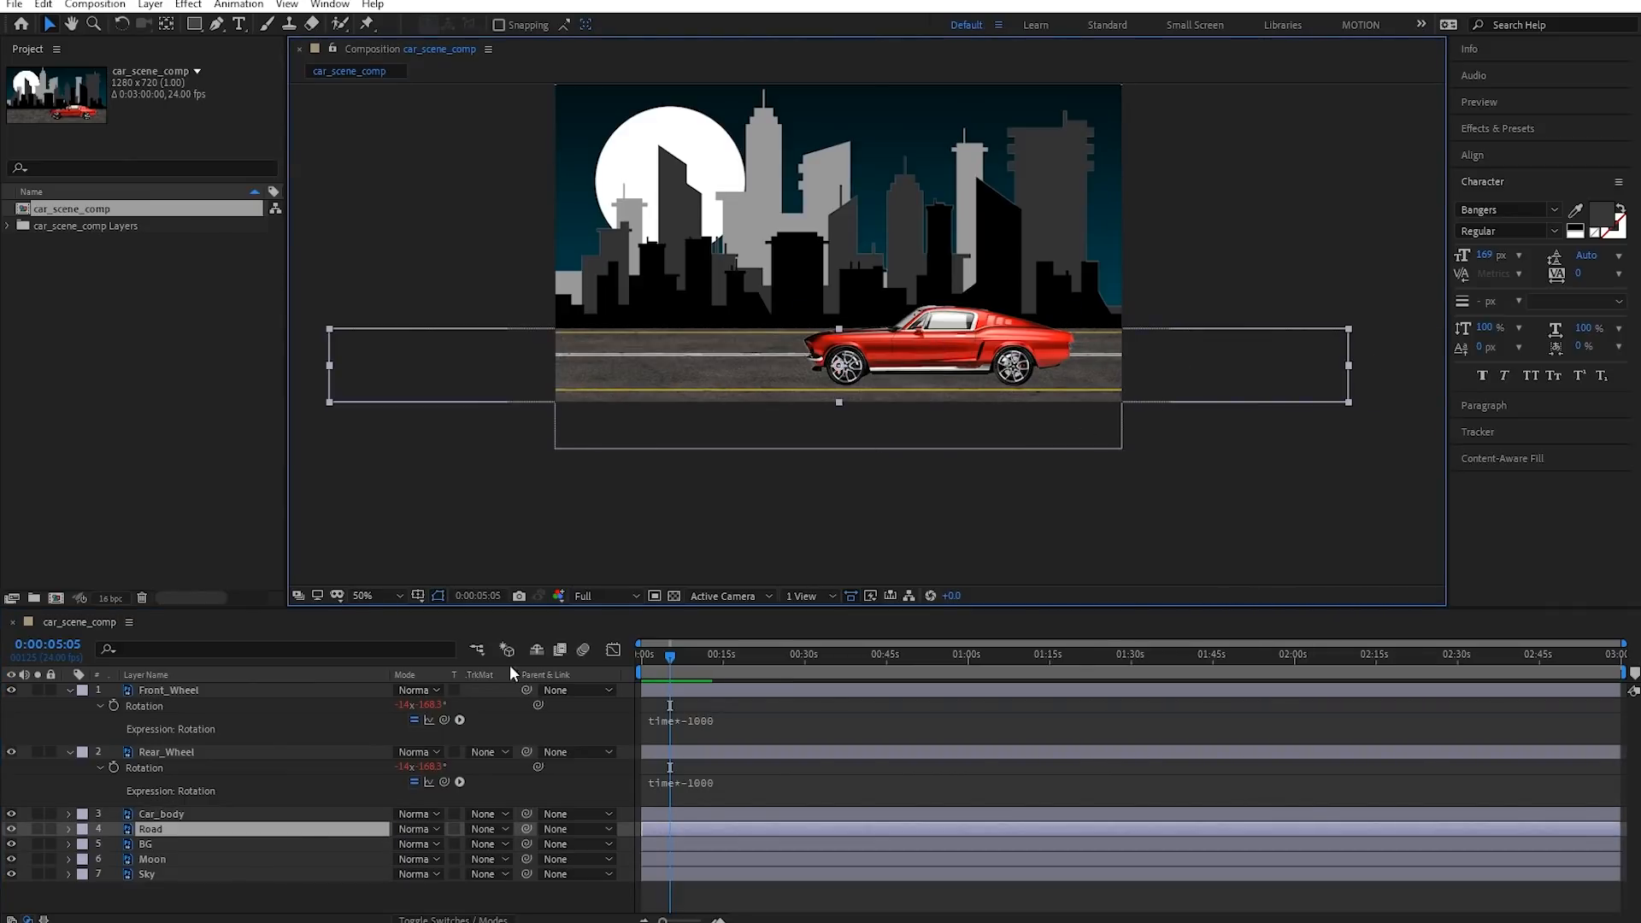
left_click(183, 814)
left_click_drag(676, 386, 847, 385)
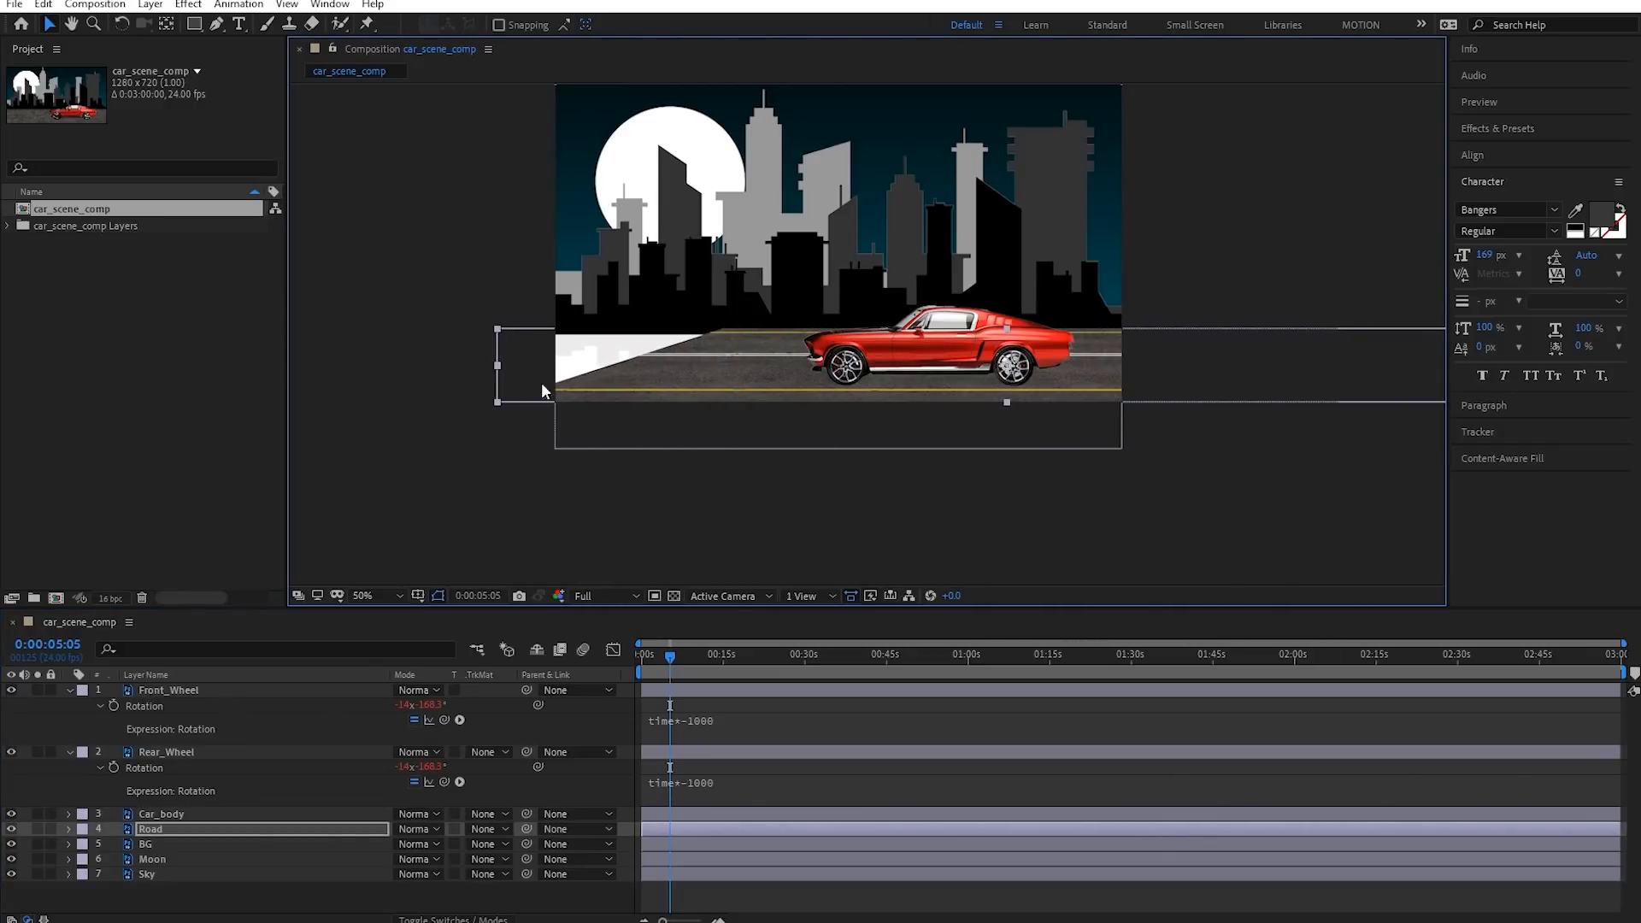
key("ctrl+z")
Show the Road layer's Position property and add a starting Position keyframe at 0:00:00:00
left_click(179, 829)
left_click(261, 845)
left_click(232, 829)
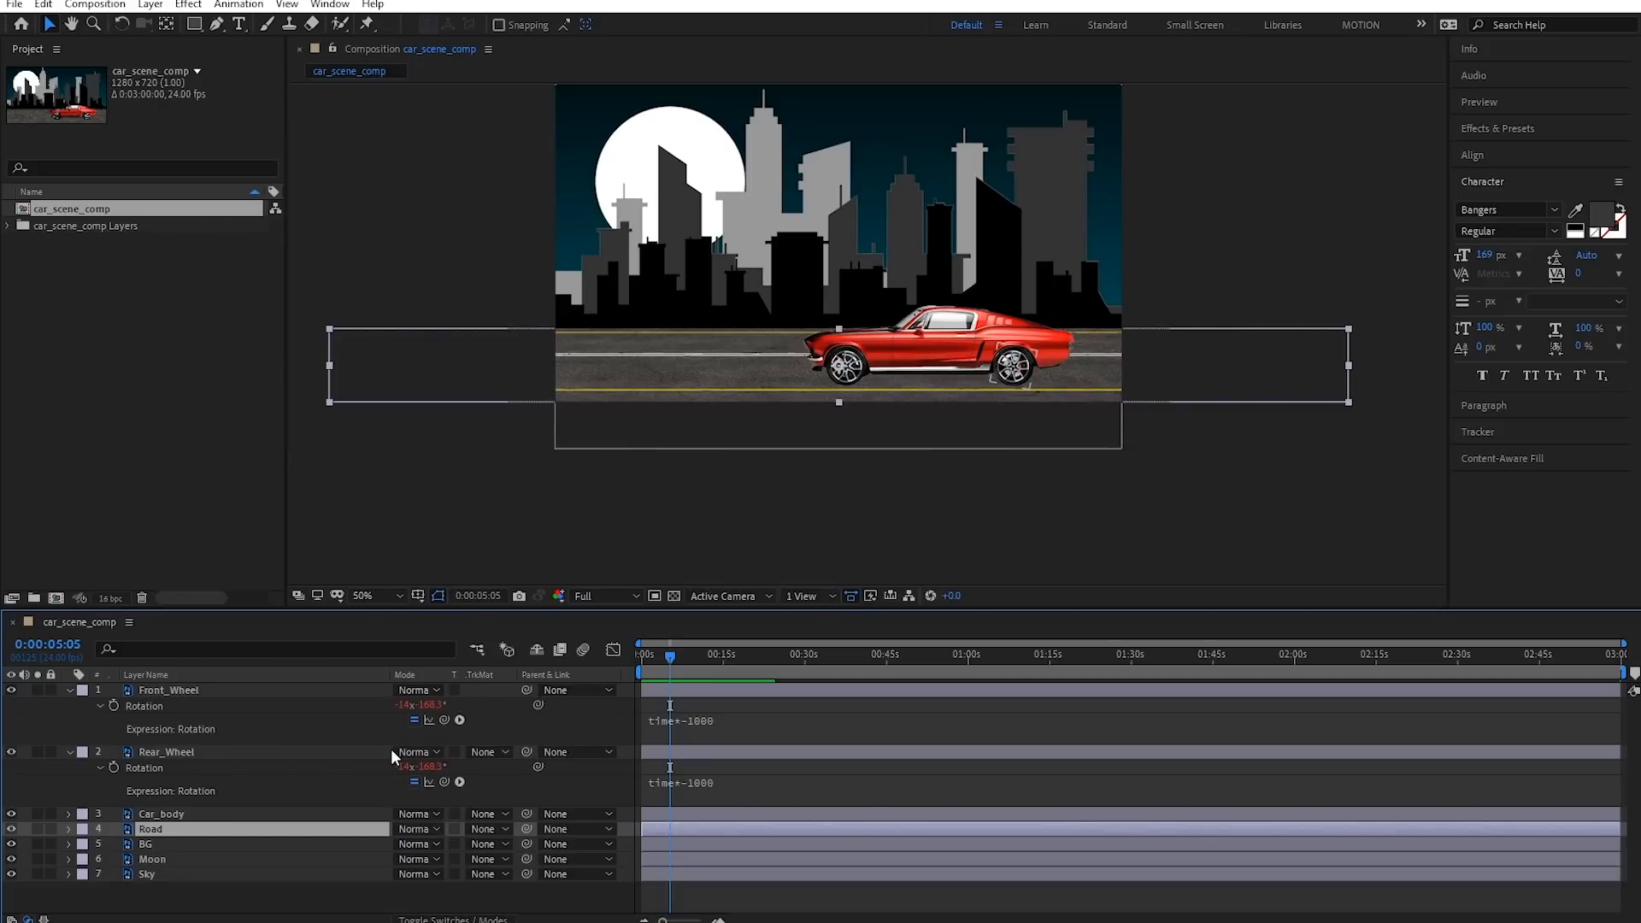
key("p")
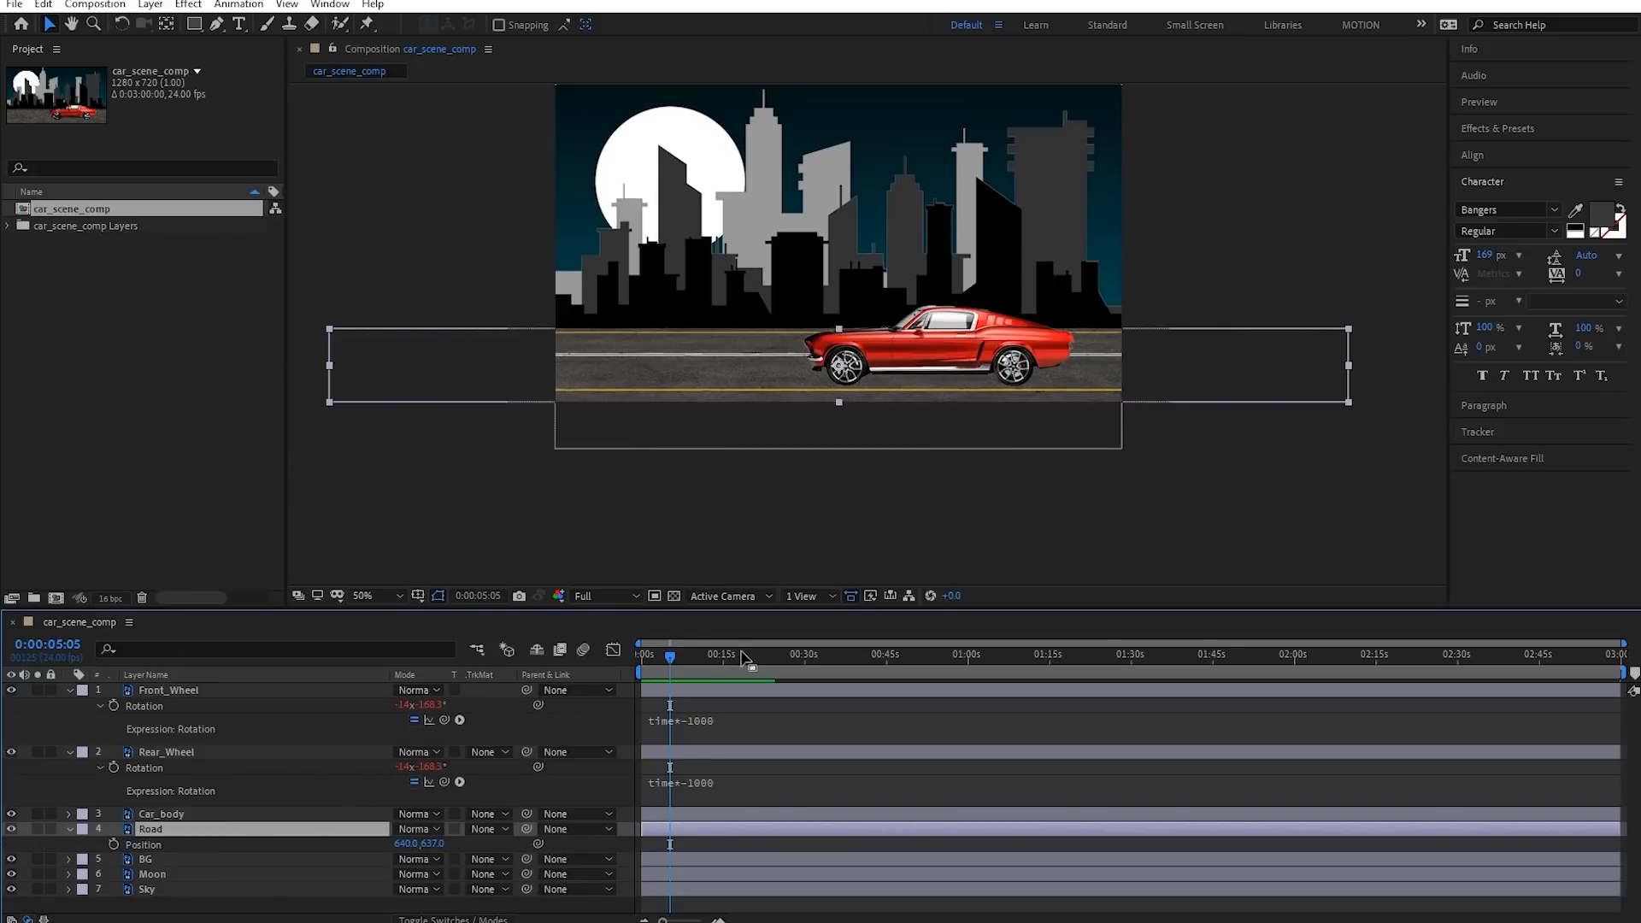
key("Home")
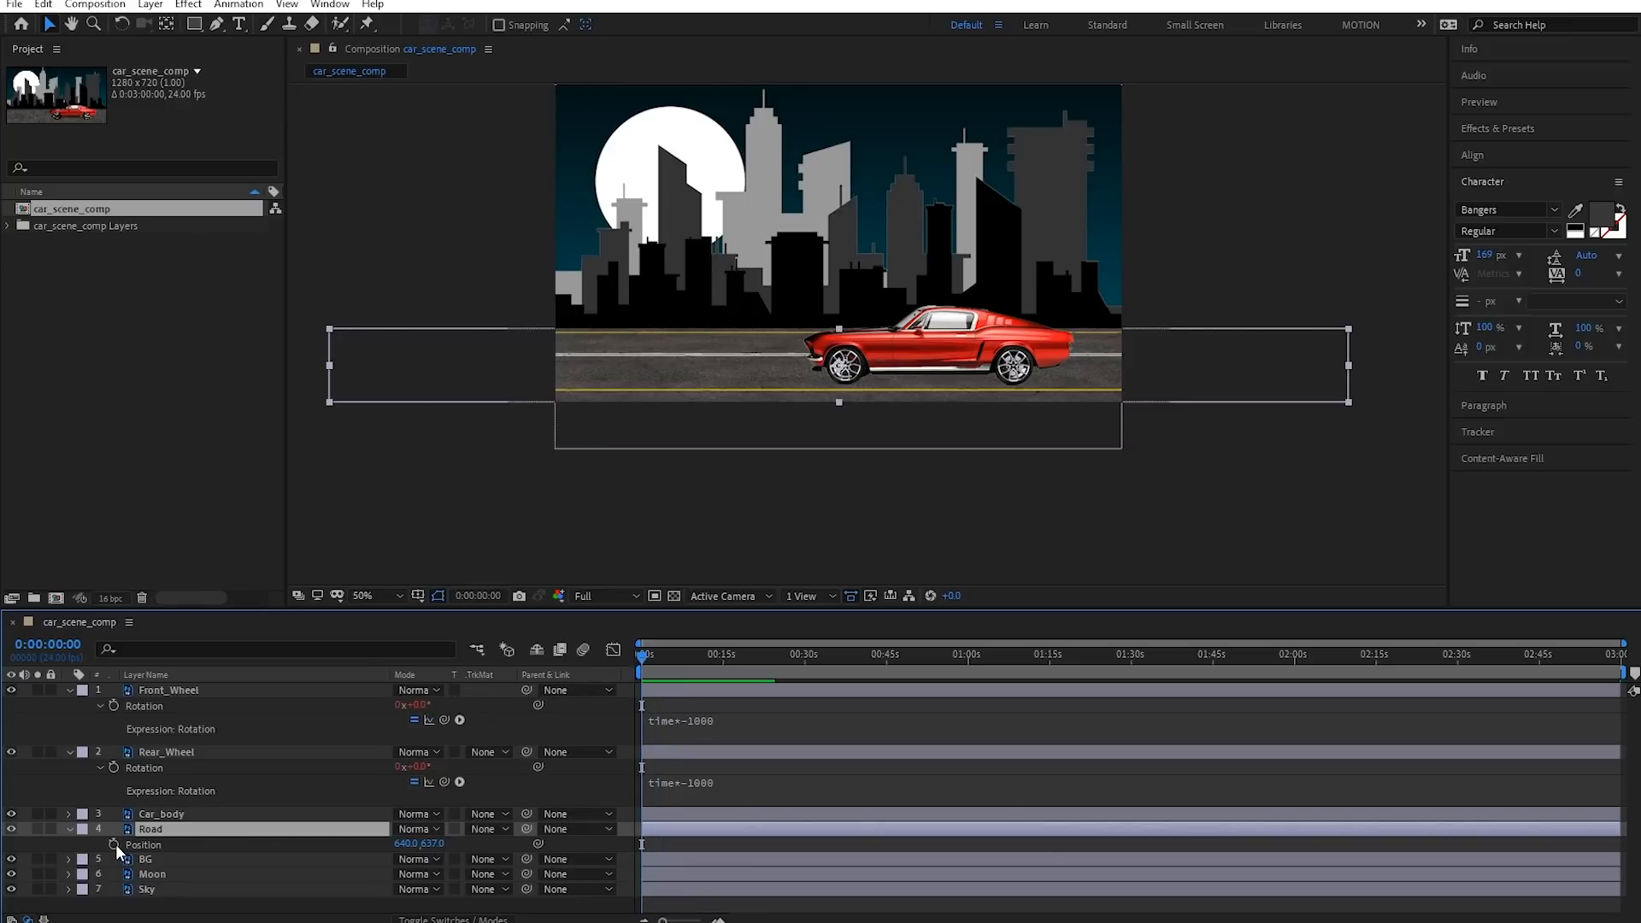
left_click(114, 844)
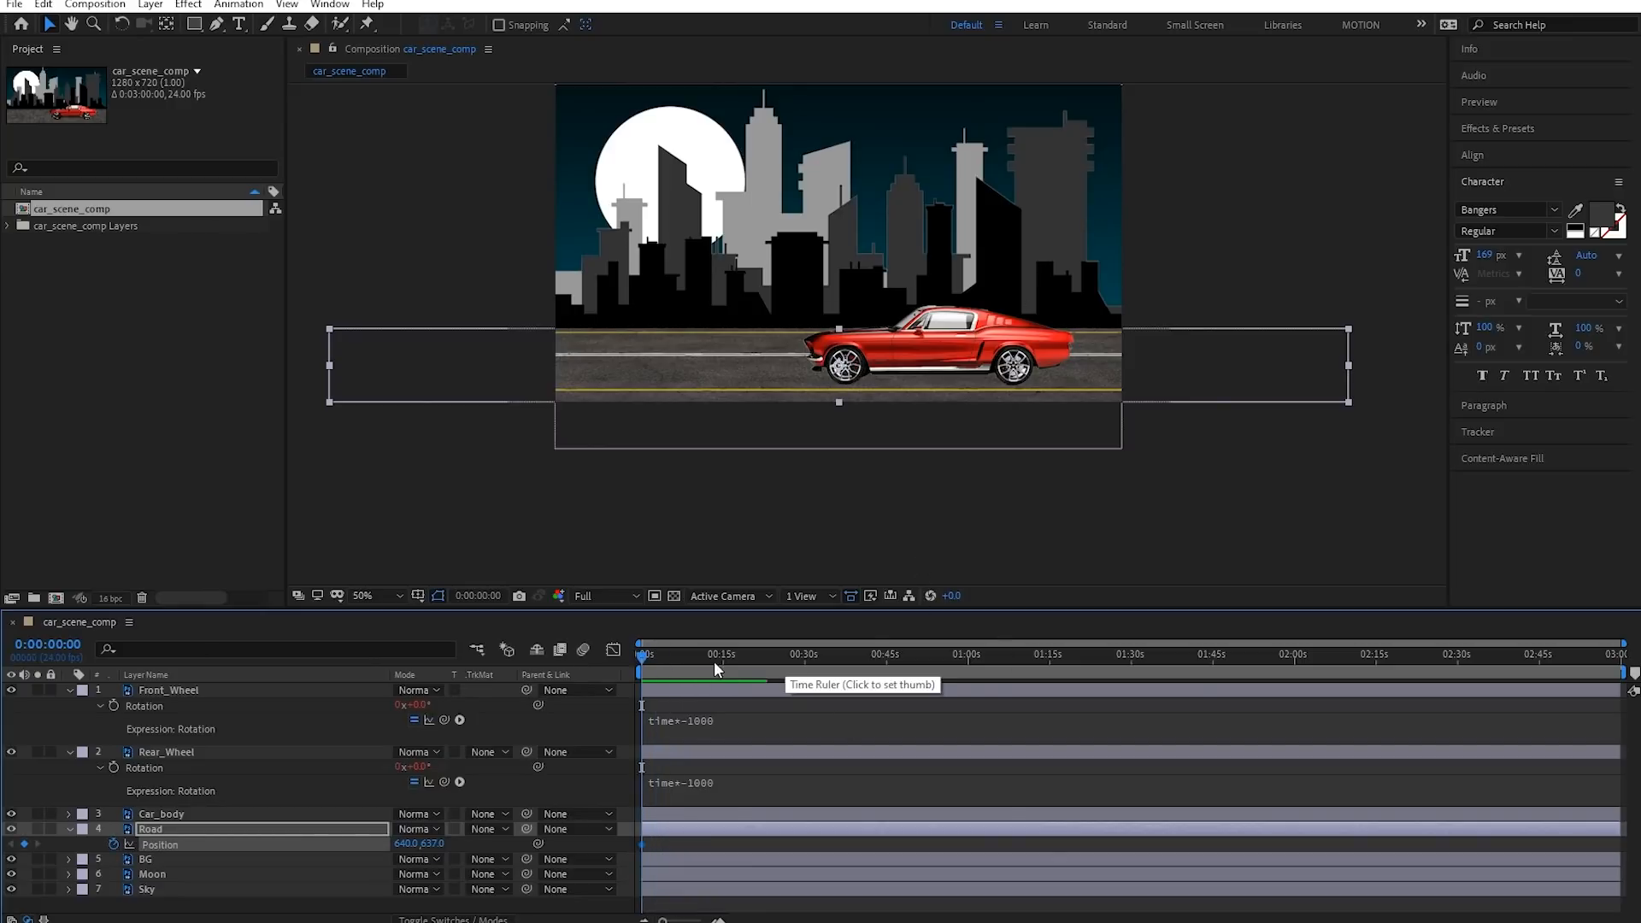
Shorten the composition's duration to 0:00:10:00 in its composition settings
left_click(95, 4)
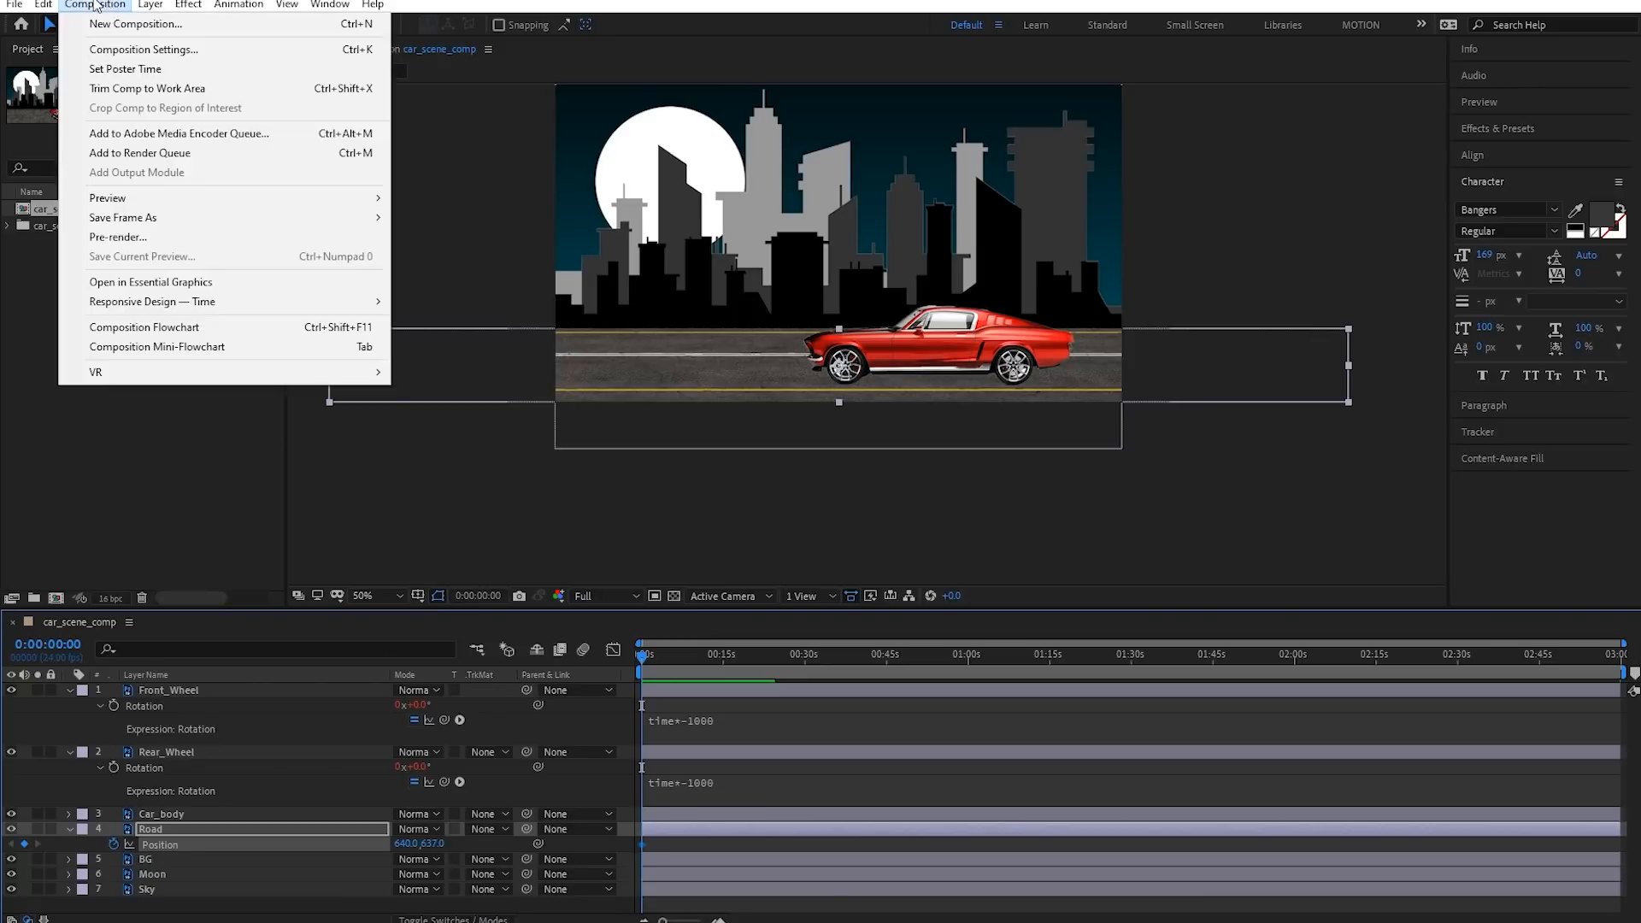
left_click(144, 49)
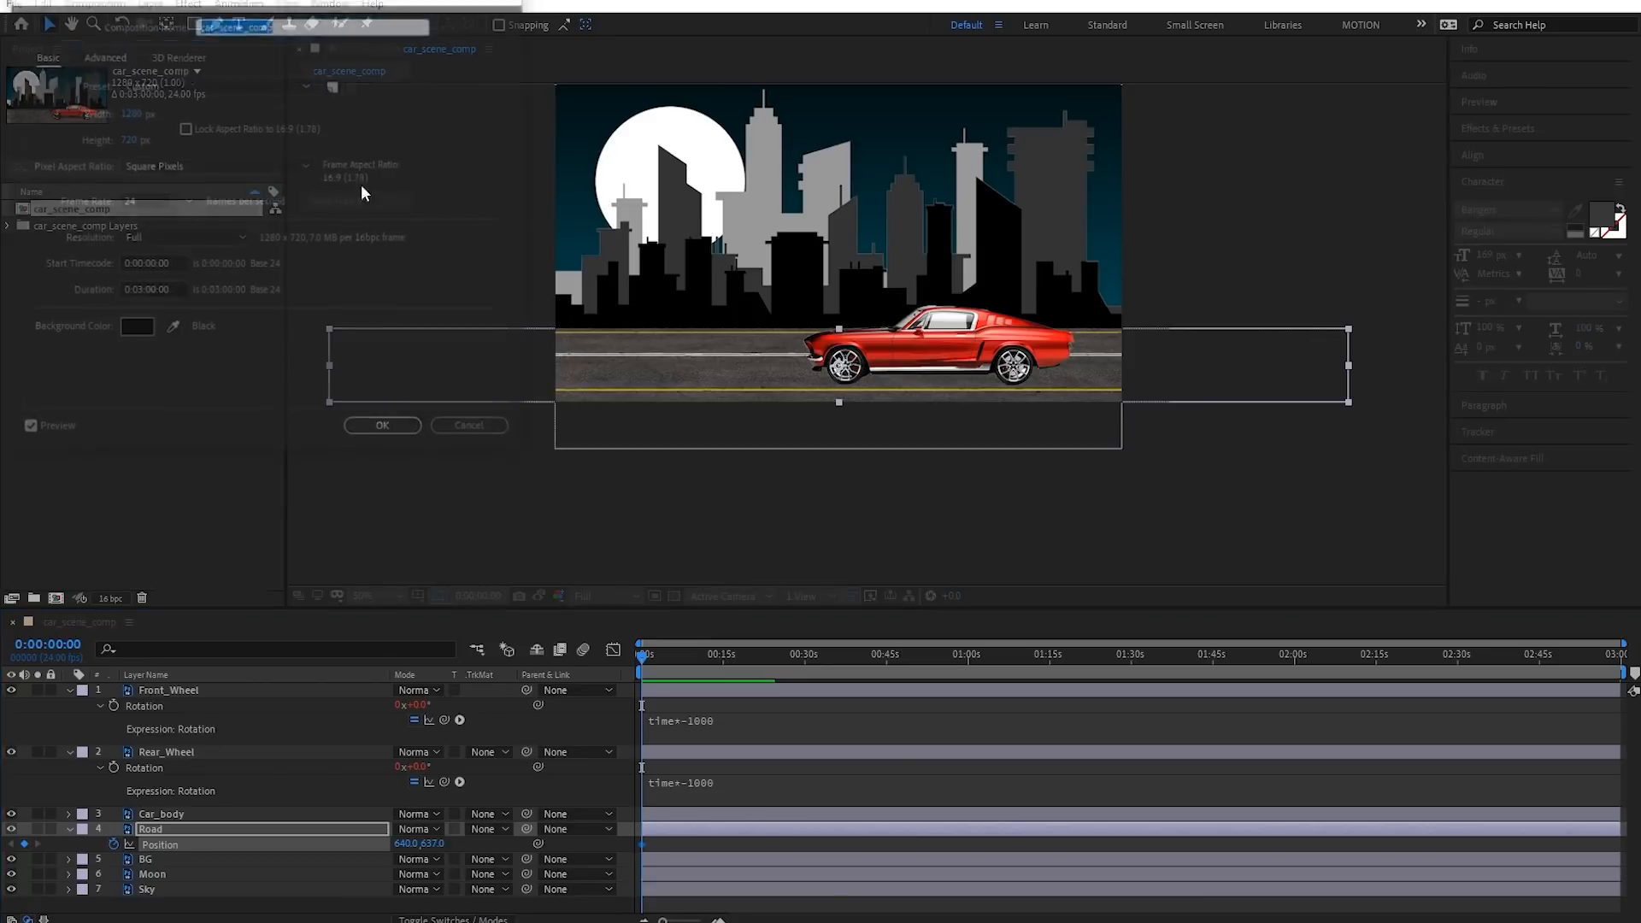
left_click(153, 291)
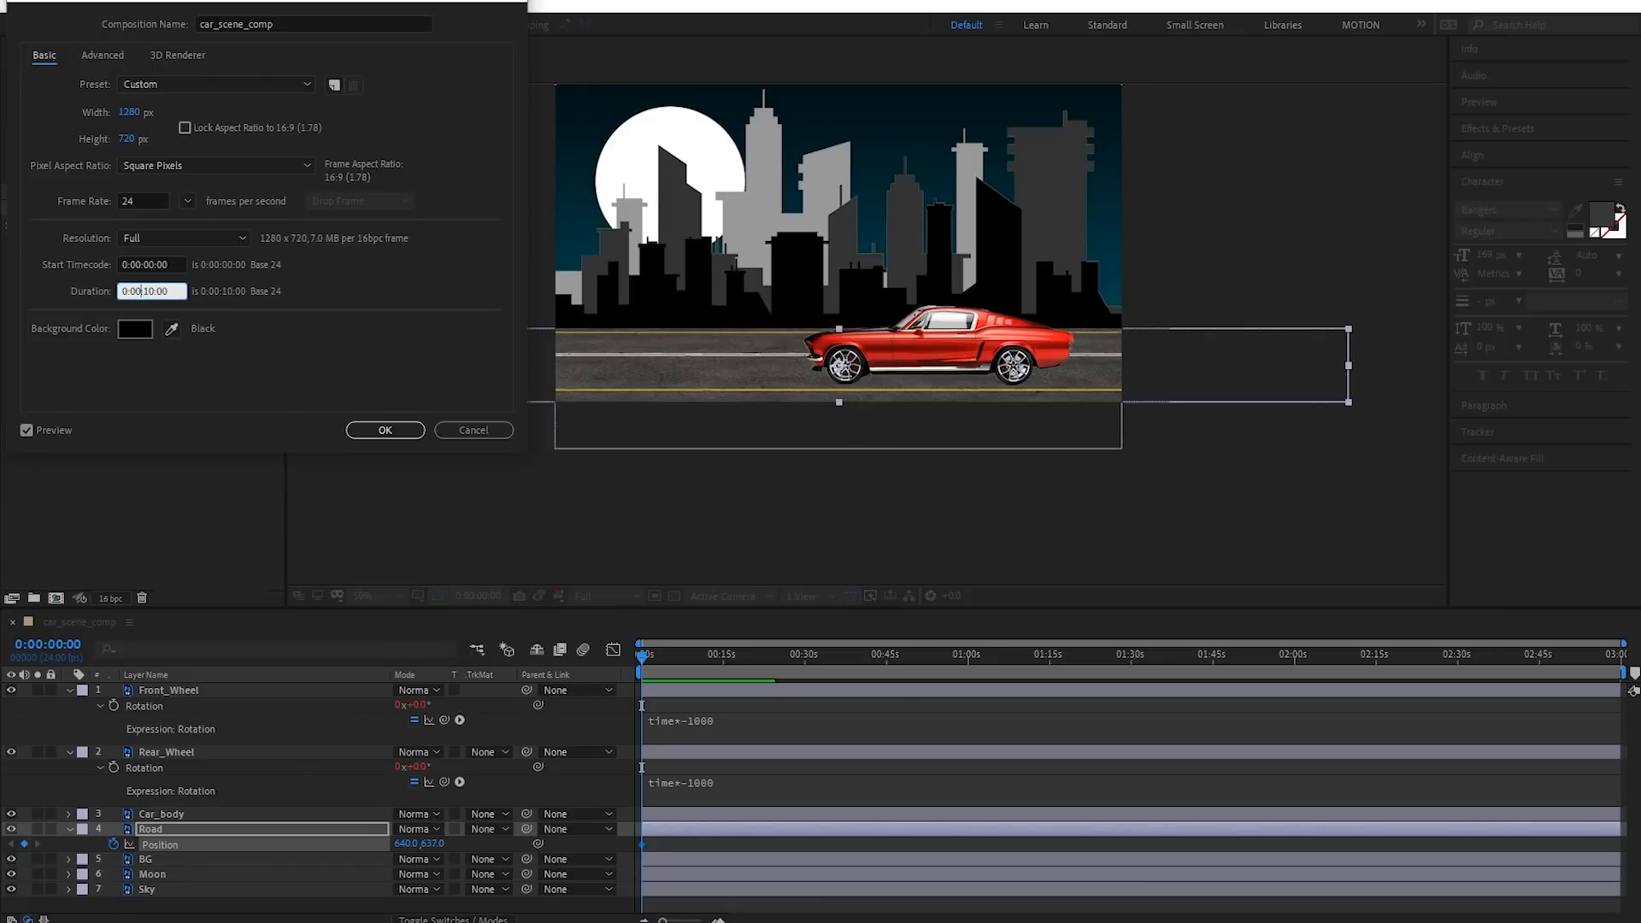
left_click(368, 433)
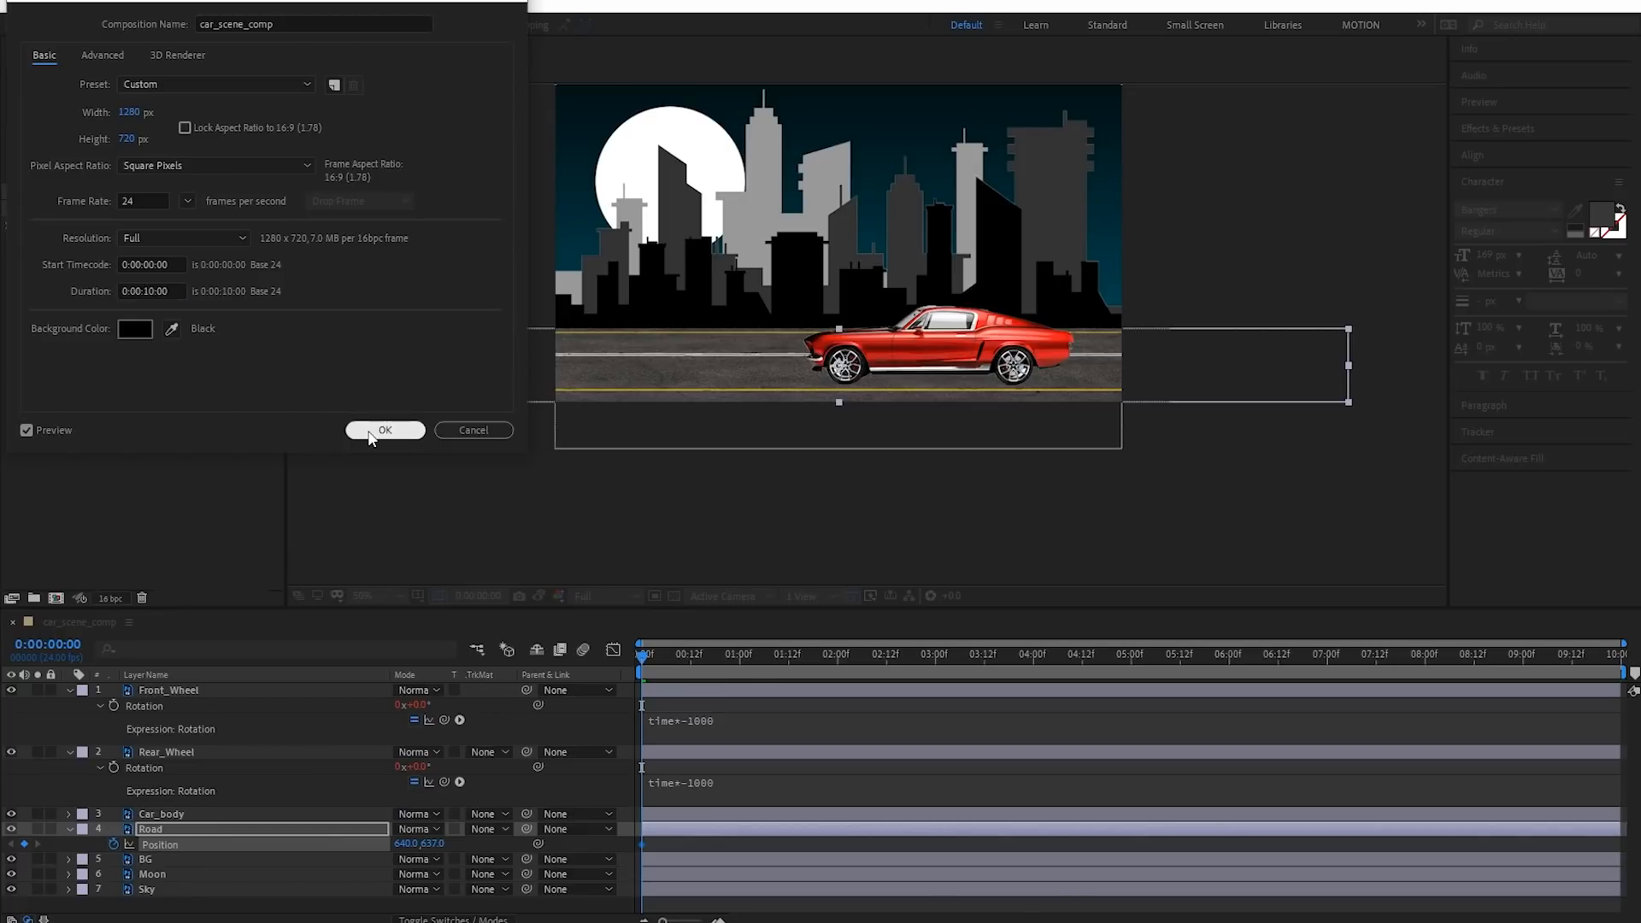
left_click(394, 434)
Play back the first few seconds of the composition to check the spinning wheels
key("space")
left_click_drag(1413, 659, 190, 690)
key("space")
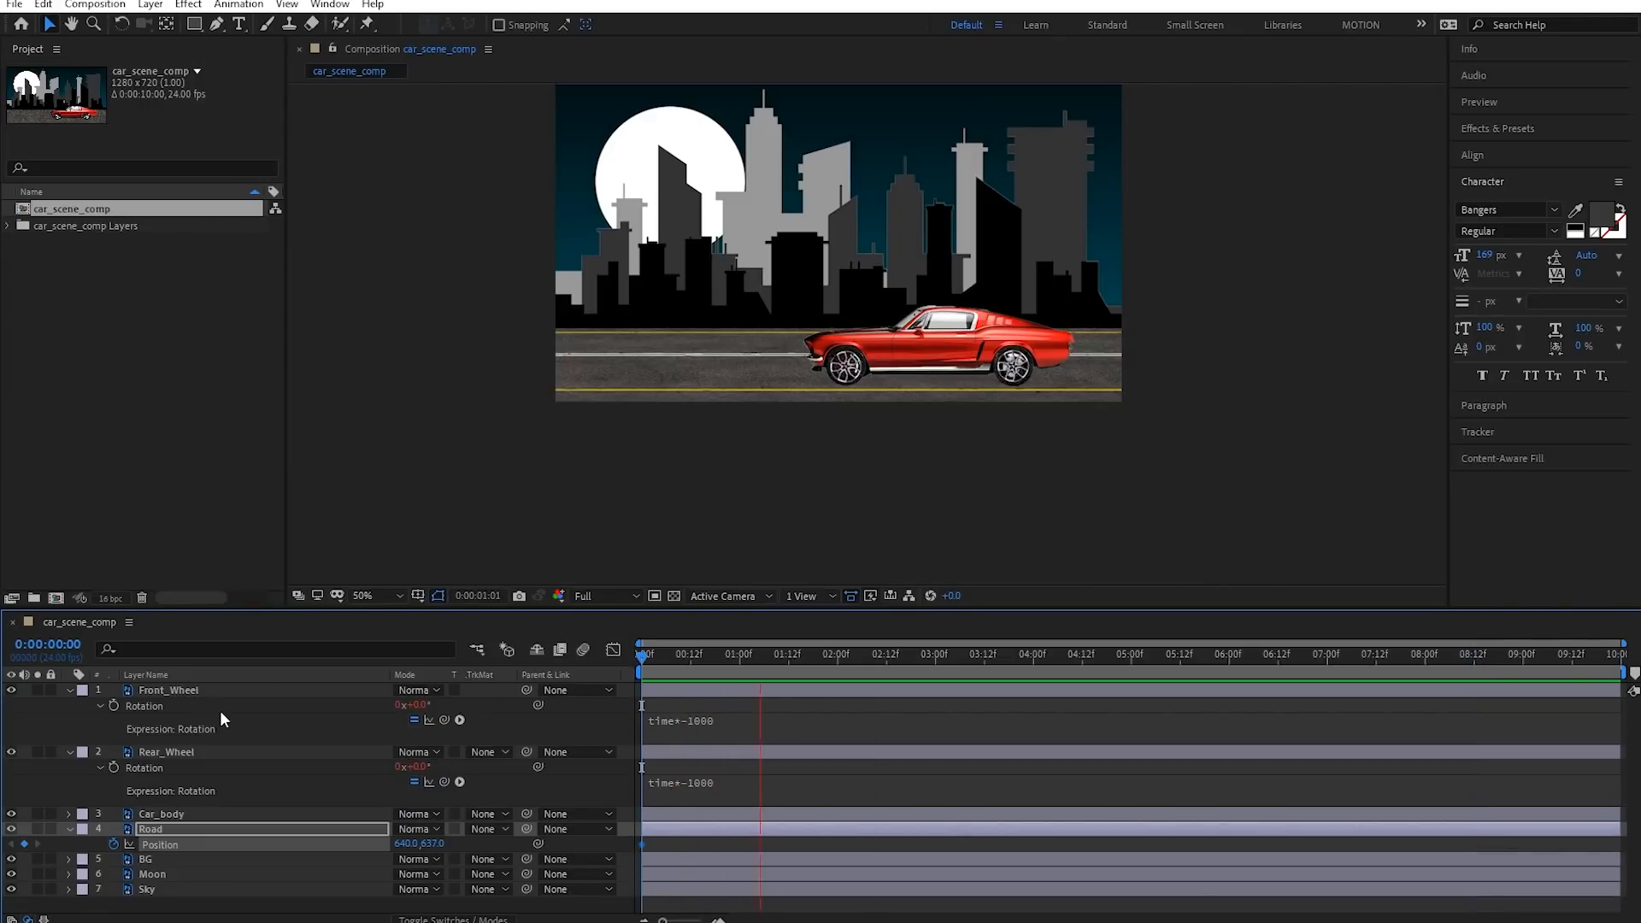
key("space")
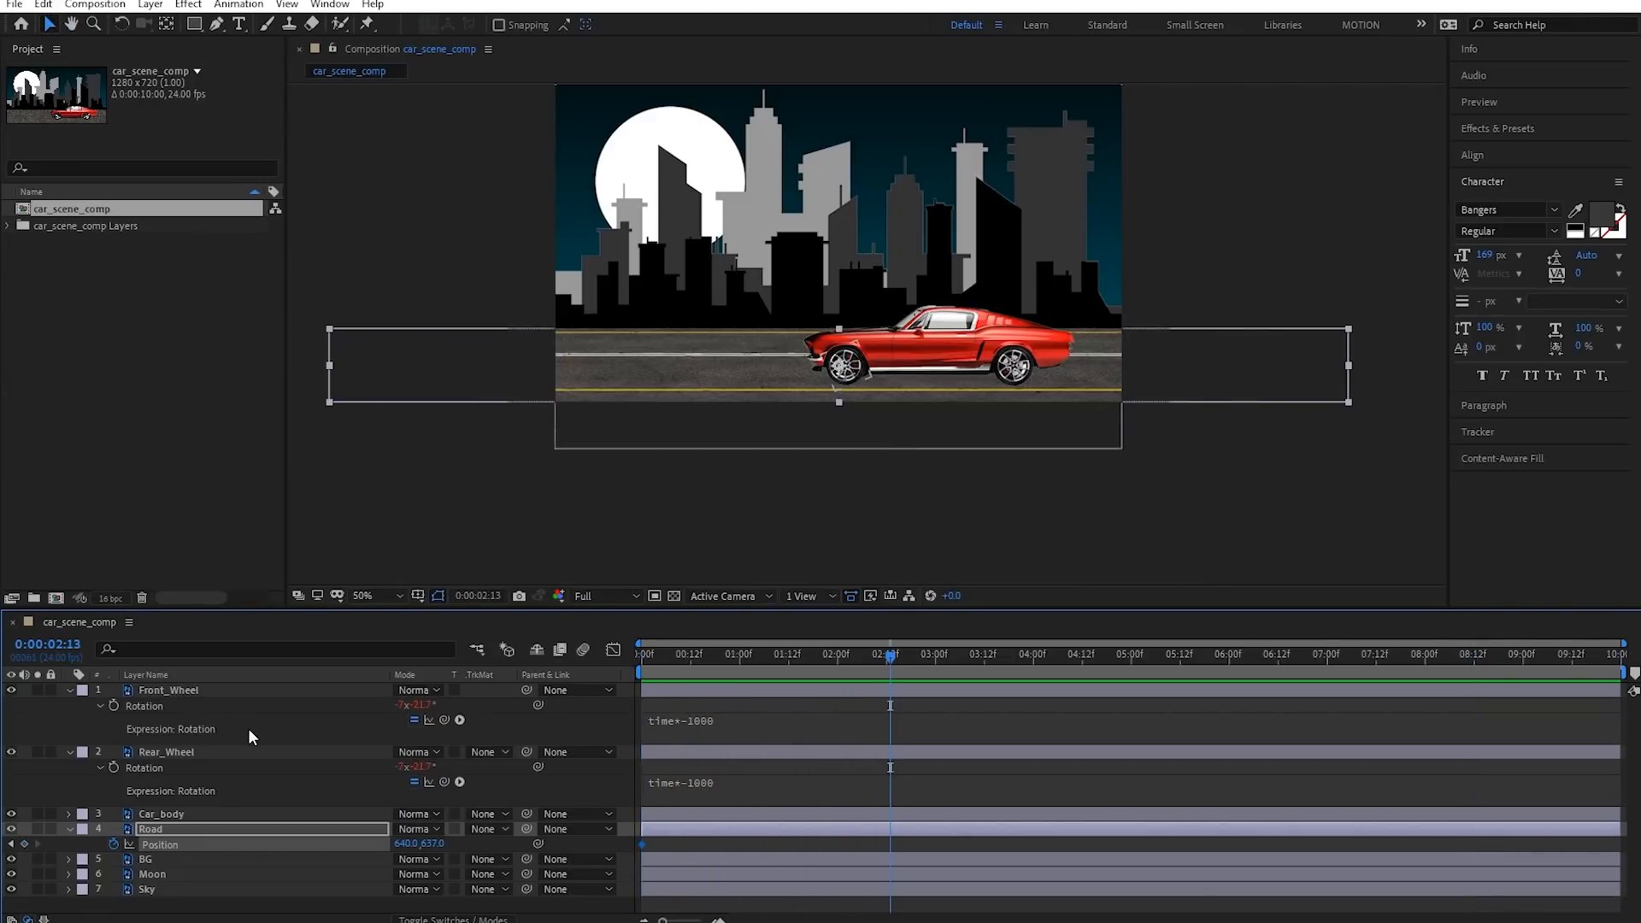
Go to 0:00:05:00 and slide the Road layer right past the frame, to an X position of about 2638
left_click(47, 644)
key("BackSpace")
type("5:")
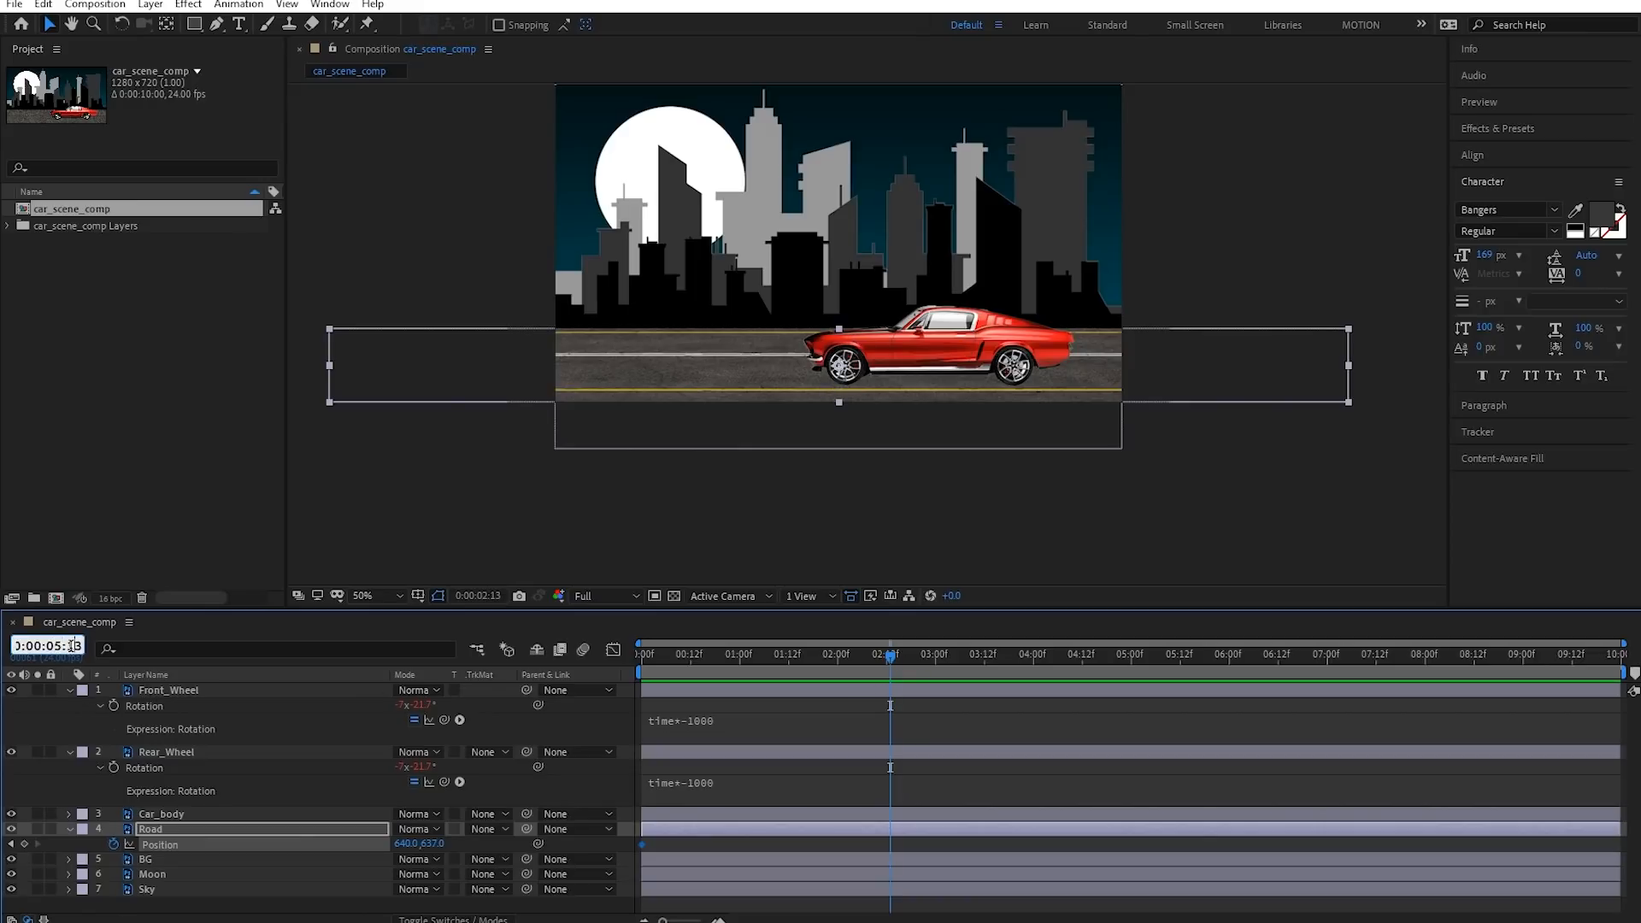
type("00")
key("Return")
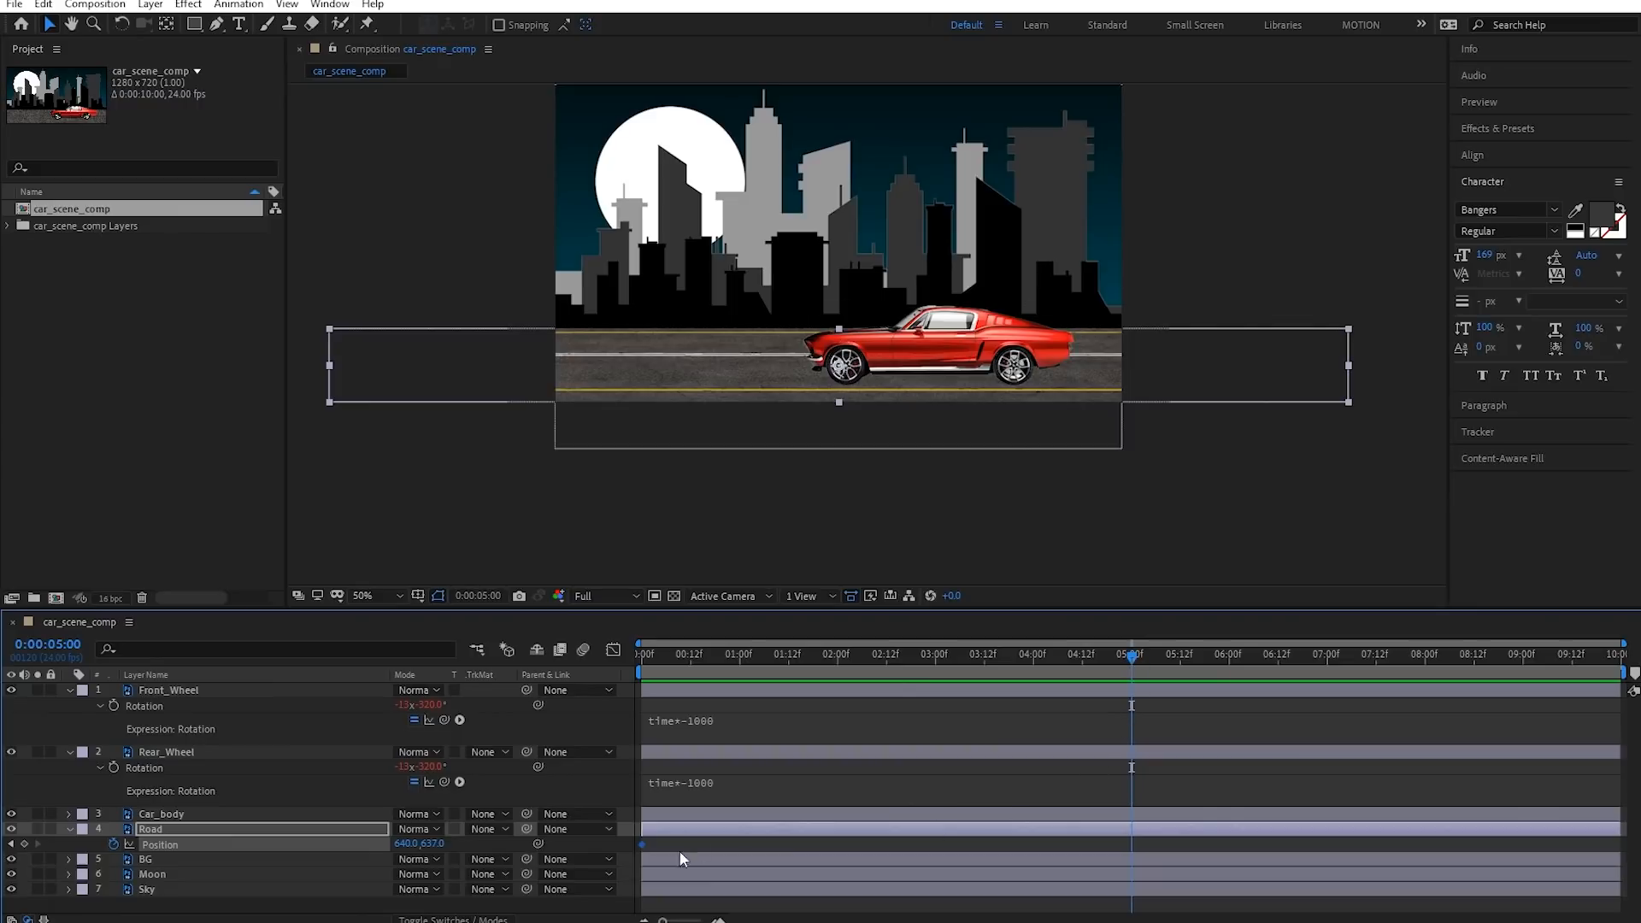
left_click_drag(615, 385, 1501, 402)
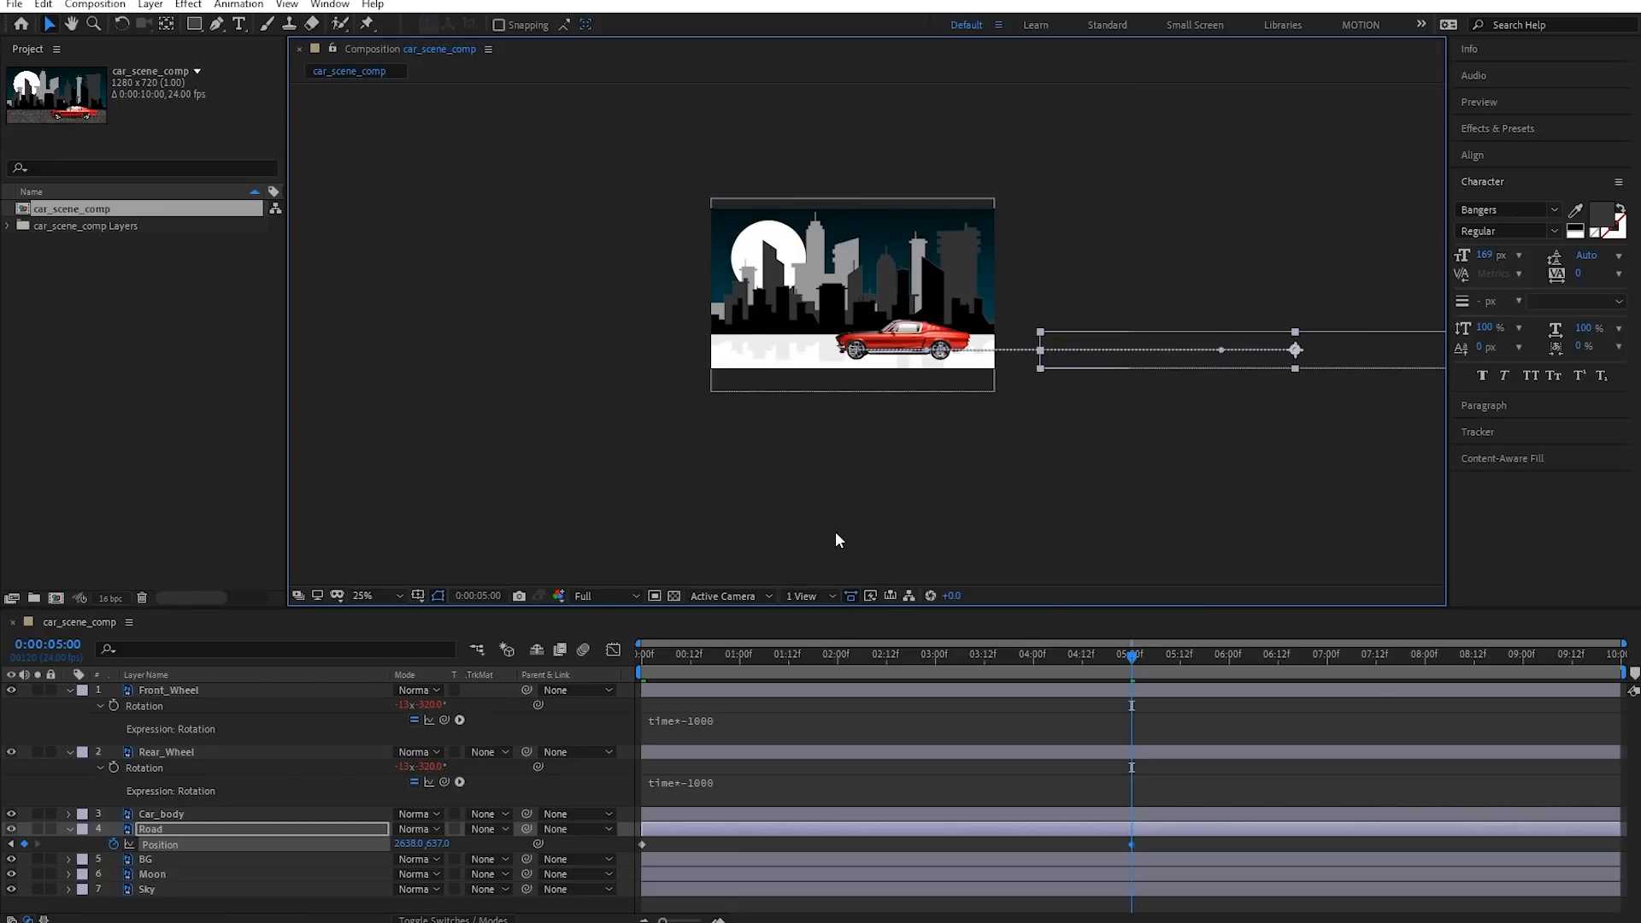
Preview the road's movement behind the car from the beginning
key("Home")
key("space")
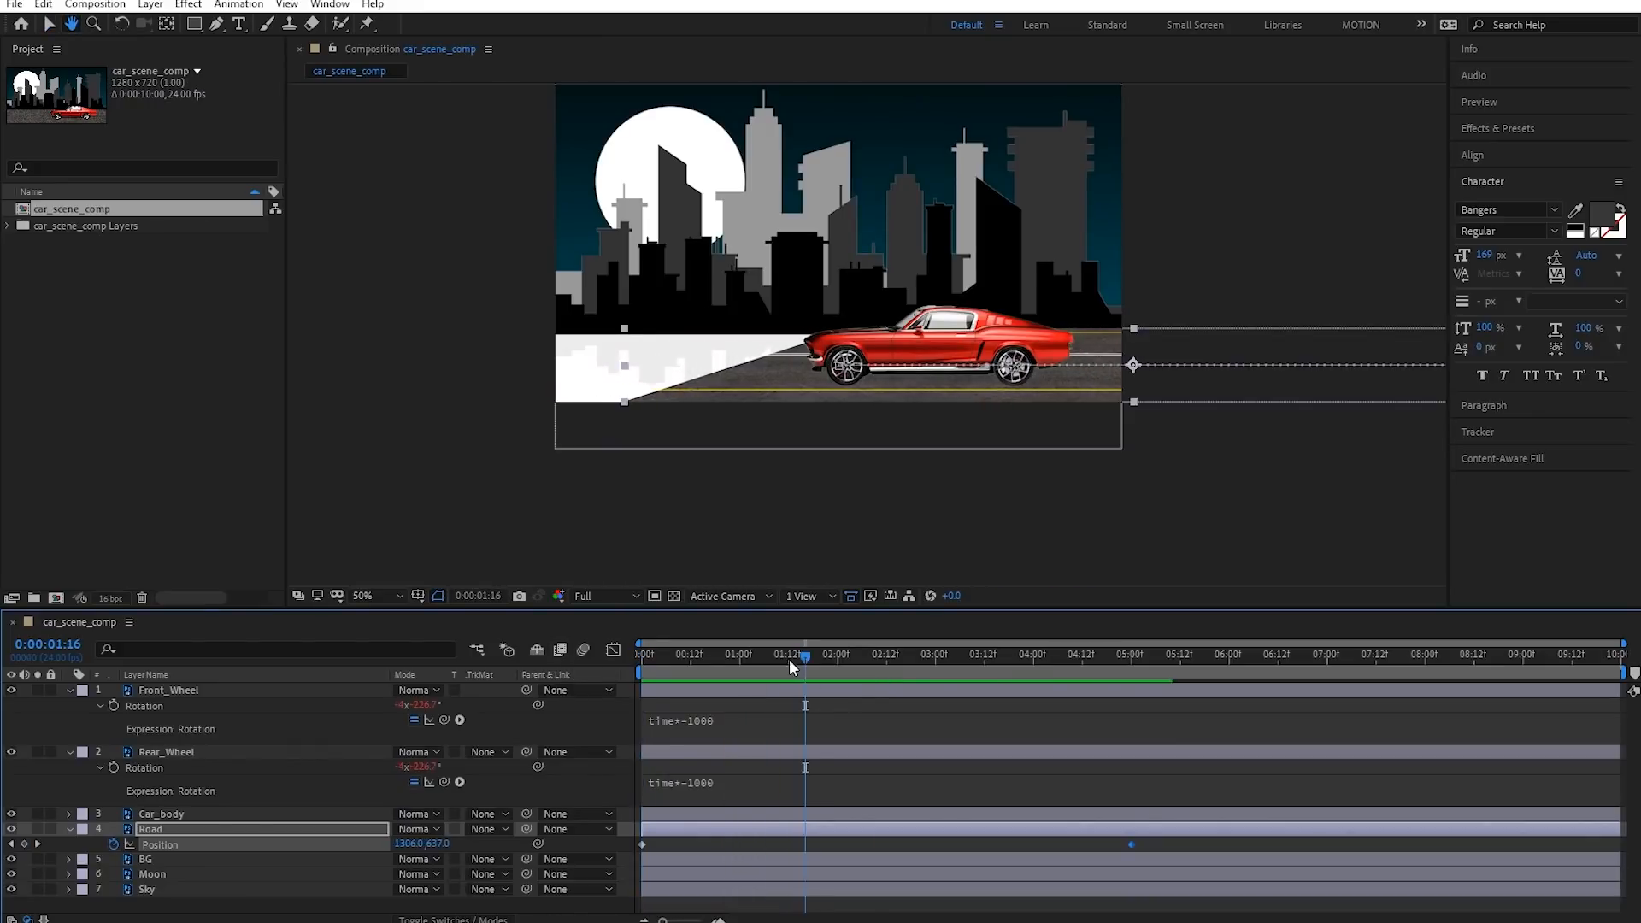
key("space")
key("space")
key("space")
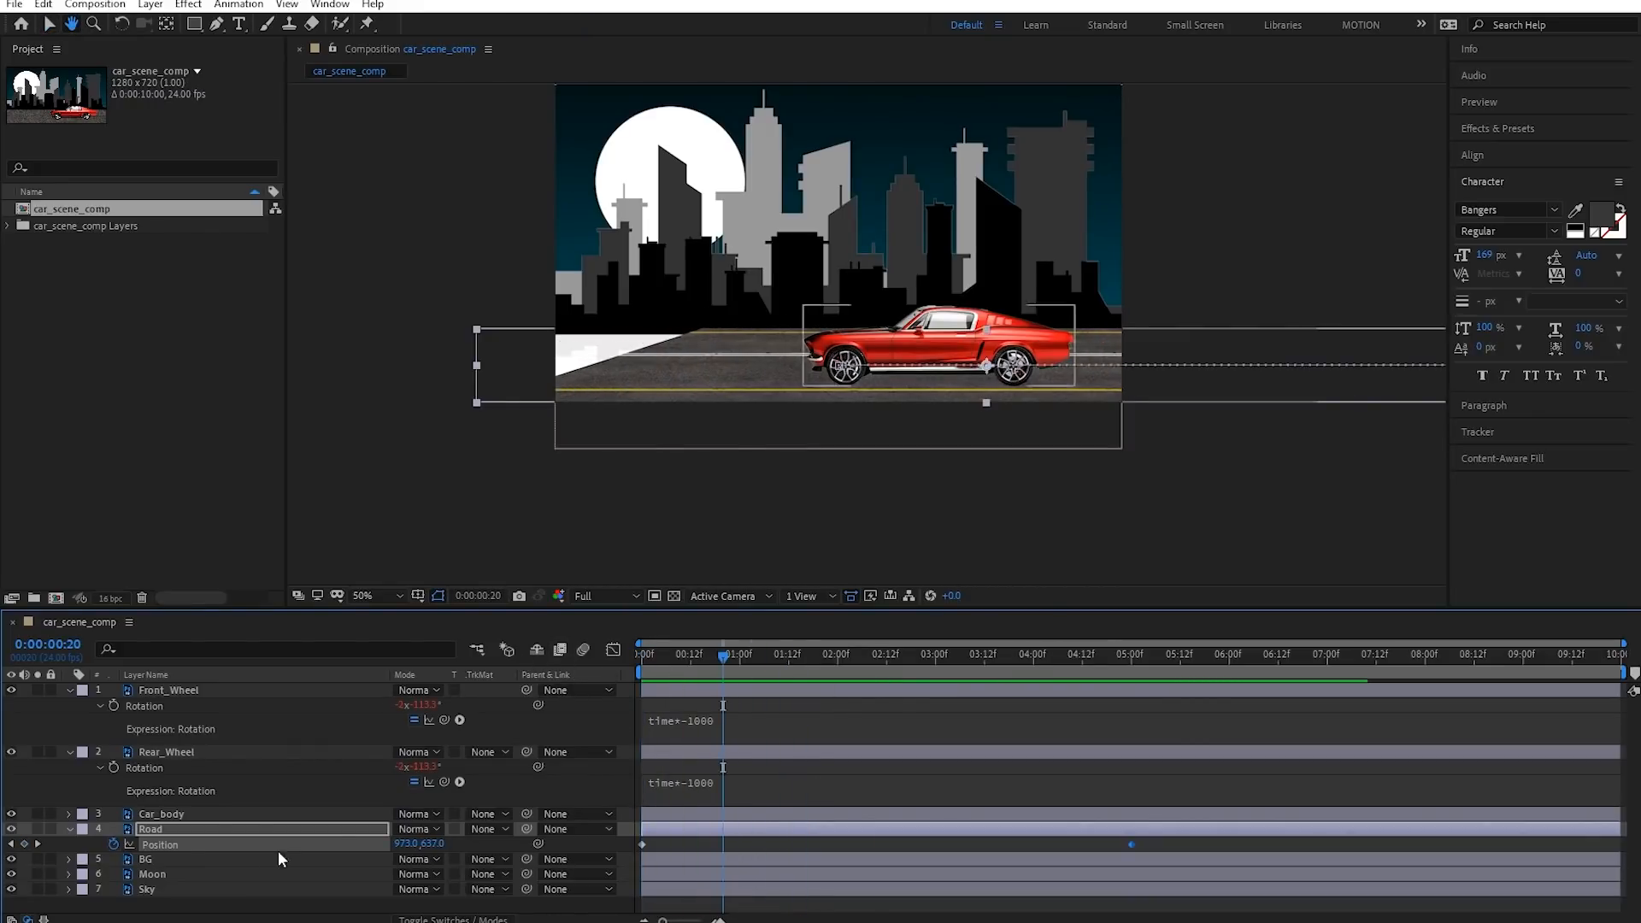
Raise the Road's X position at the five-second keyframe well beyond 3435 to make the road move faster
left_click(39, 841)
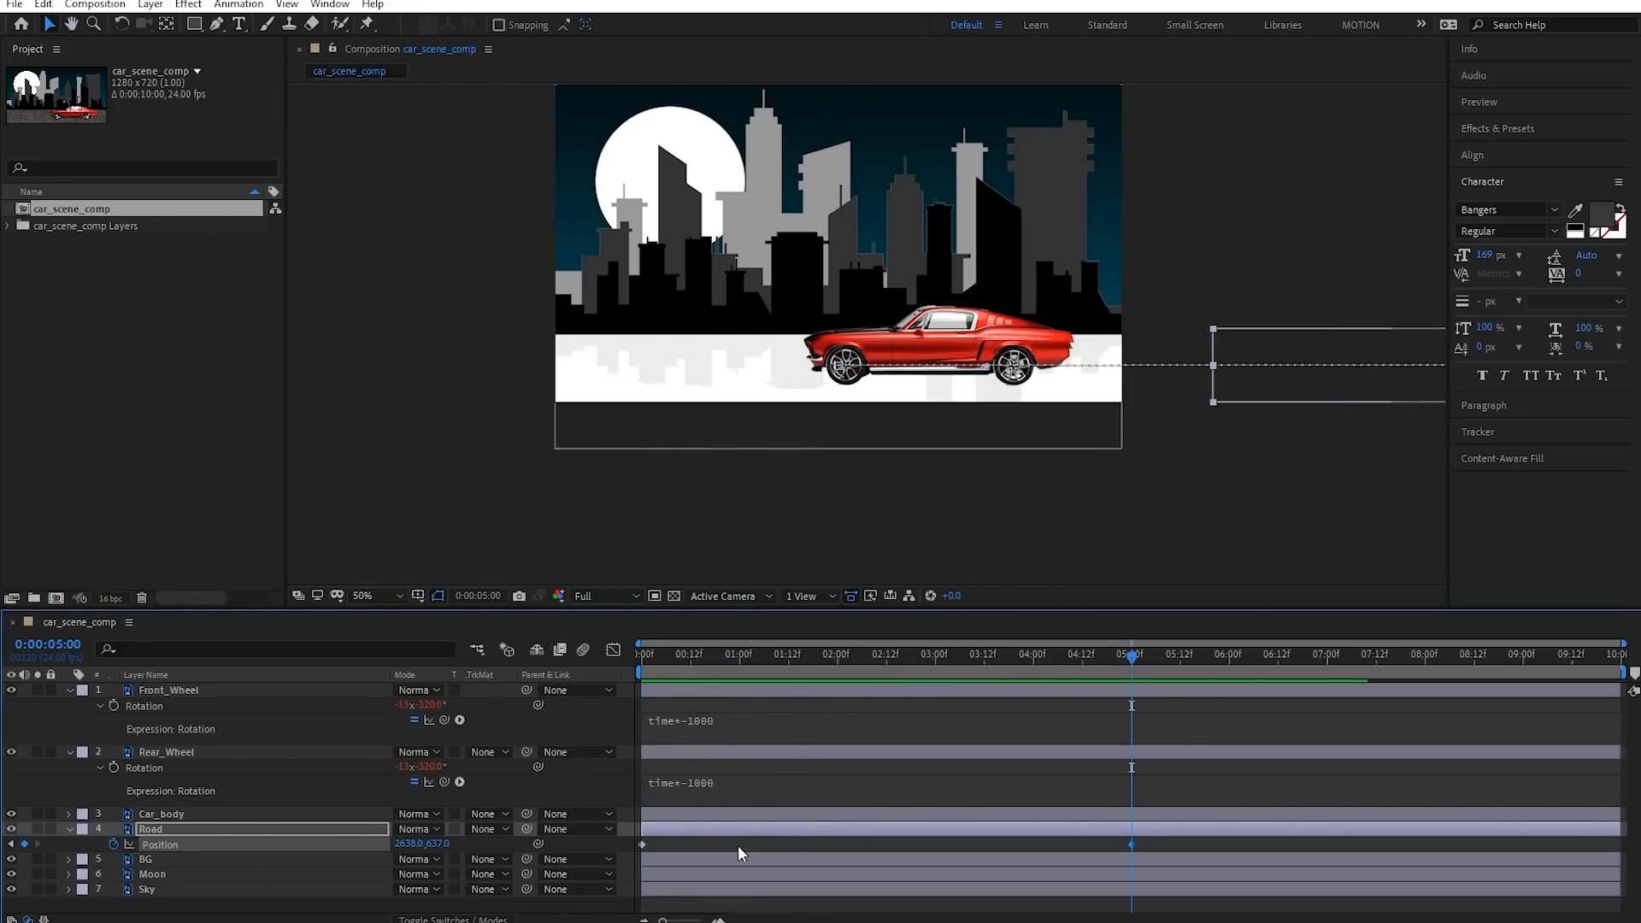
left_click_drag(408, 844, 1099, 841)
scroll(983, 477, "down", 2)
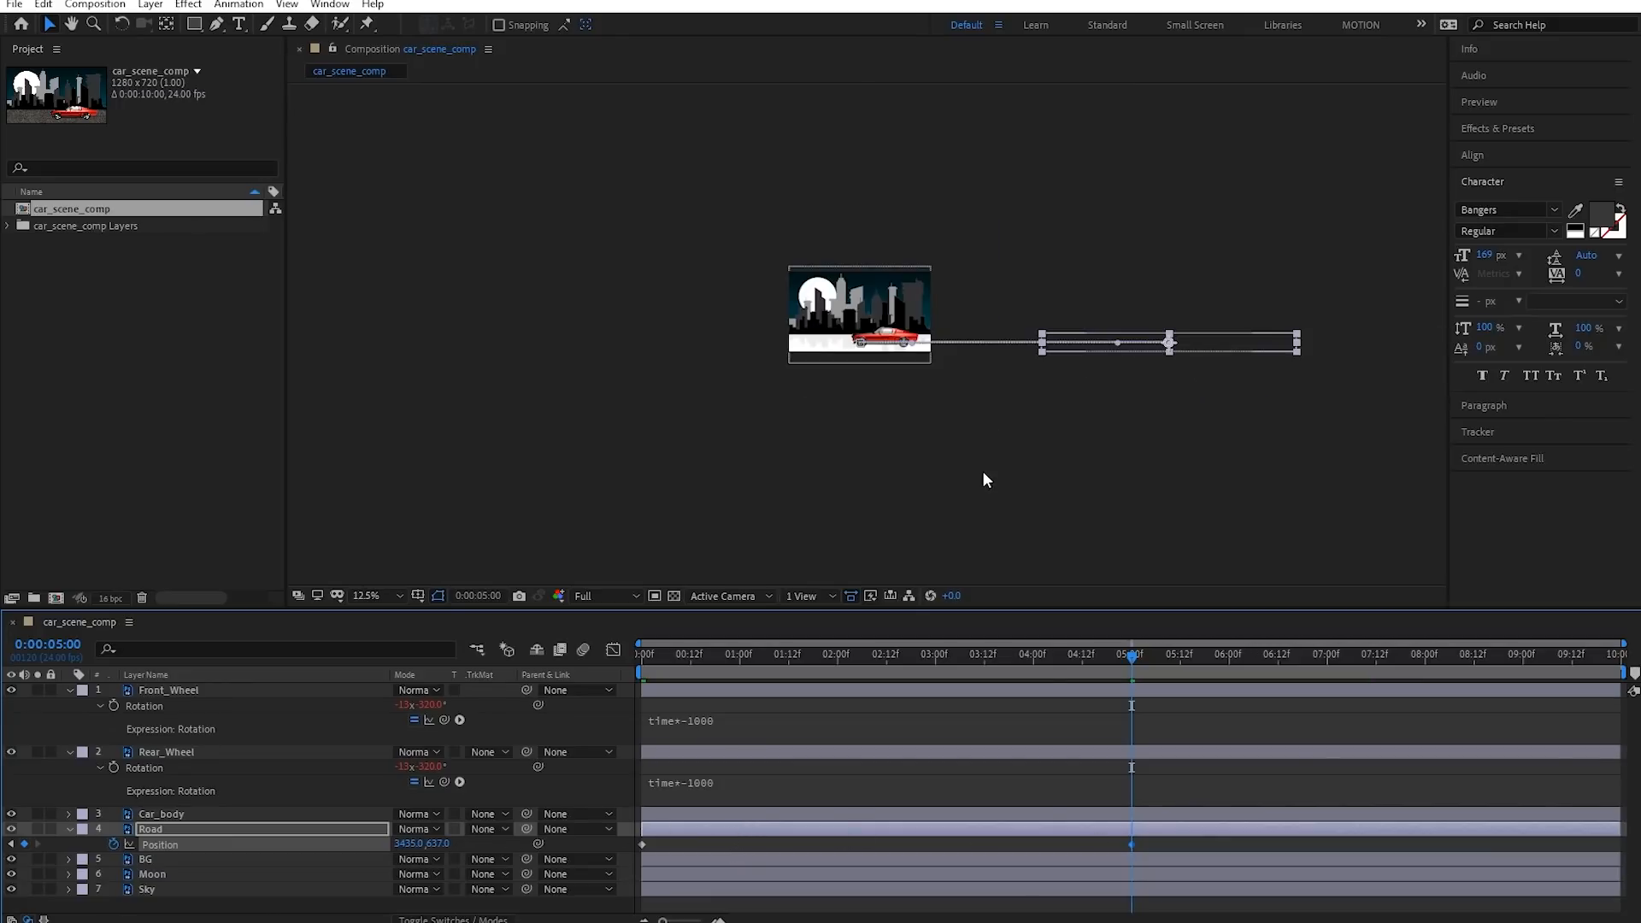
scroll(983, 470, "up", 1)
left_click_drag(396, 844, 1240, 843)
Preview the faster road from the start and examine the gap behind its edge close up at 0:00:00:06
left_click_drag(1131, 655, 643, 658)
scroll(736, 449, "up", 1)
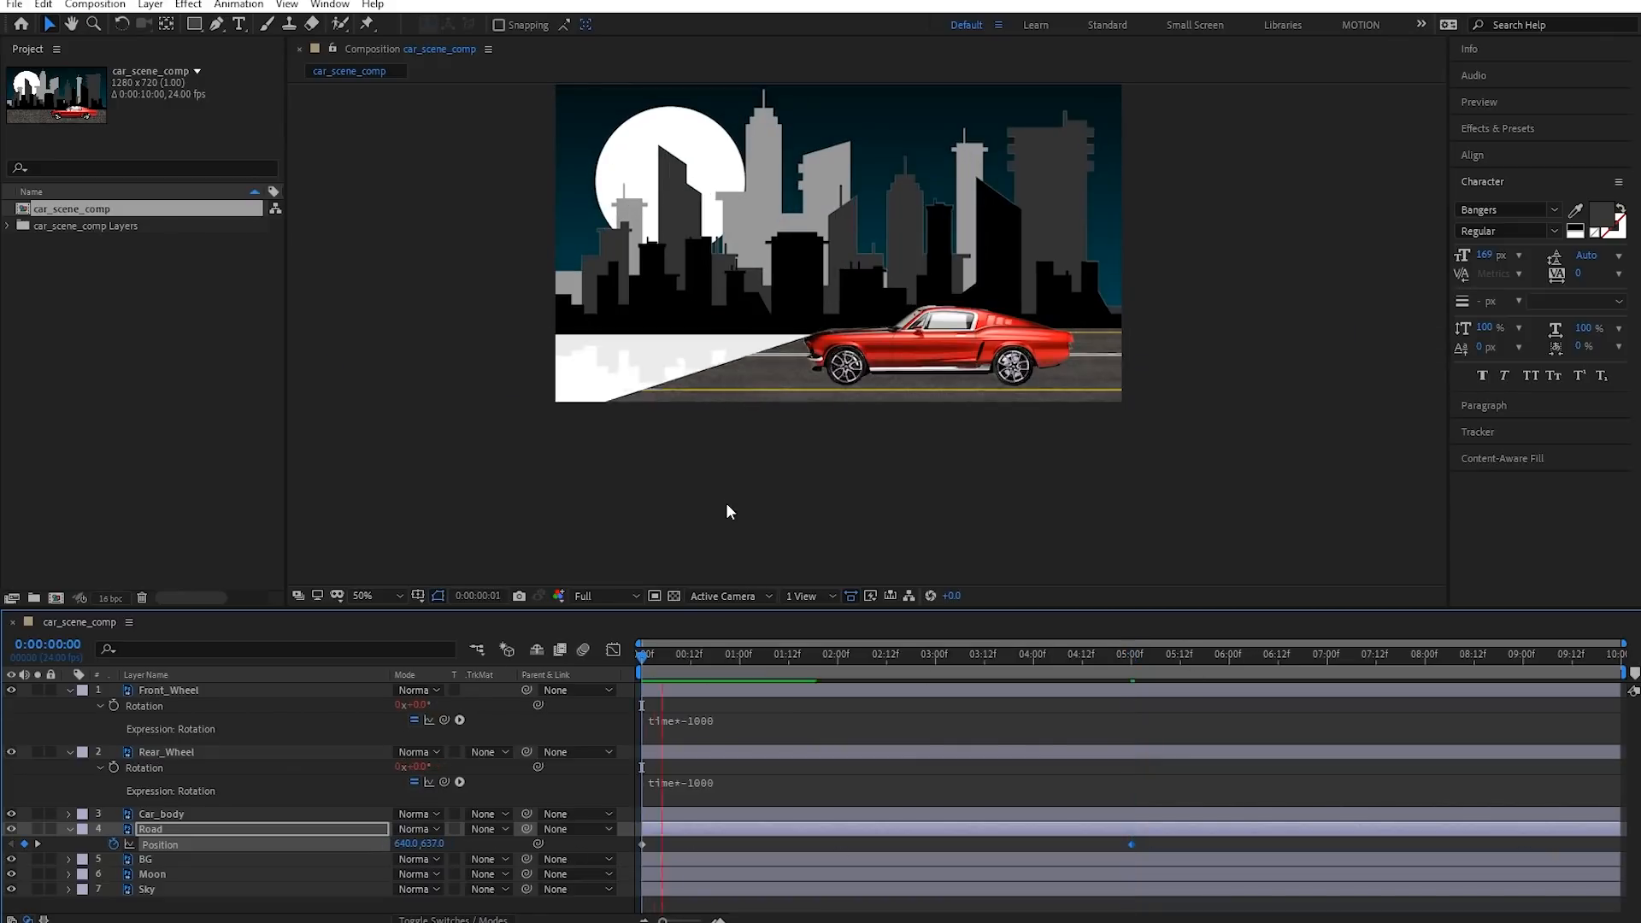
key("space")
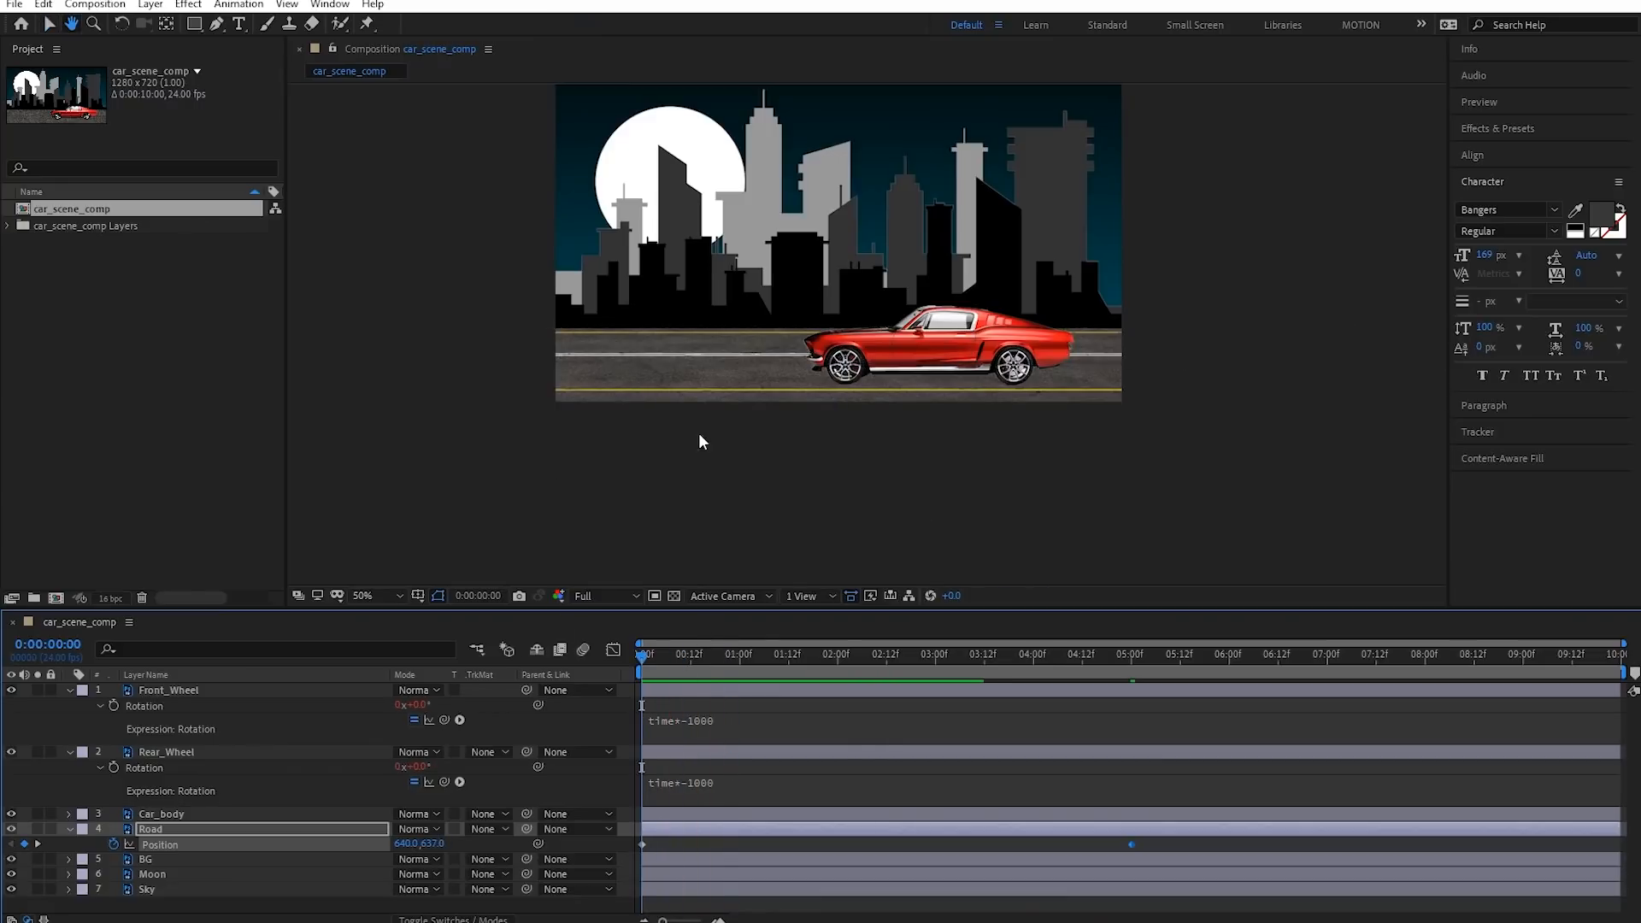
key("space")
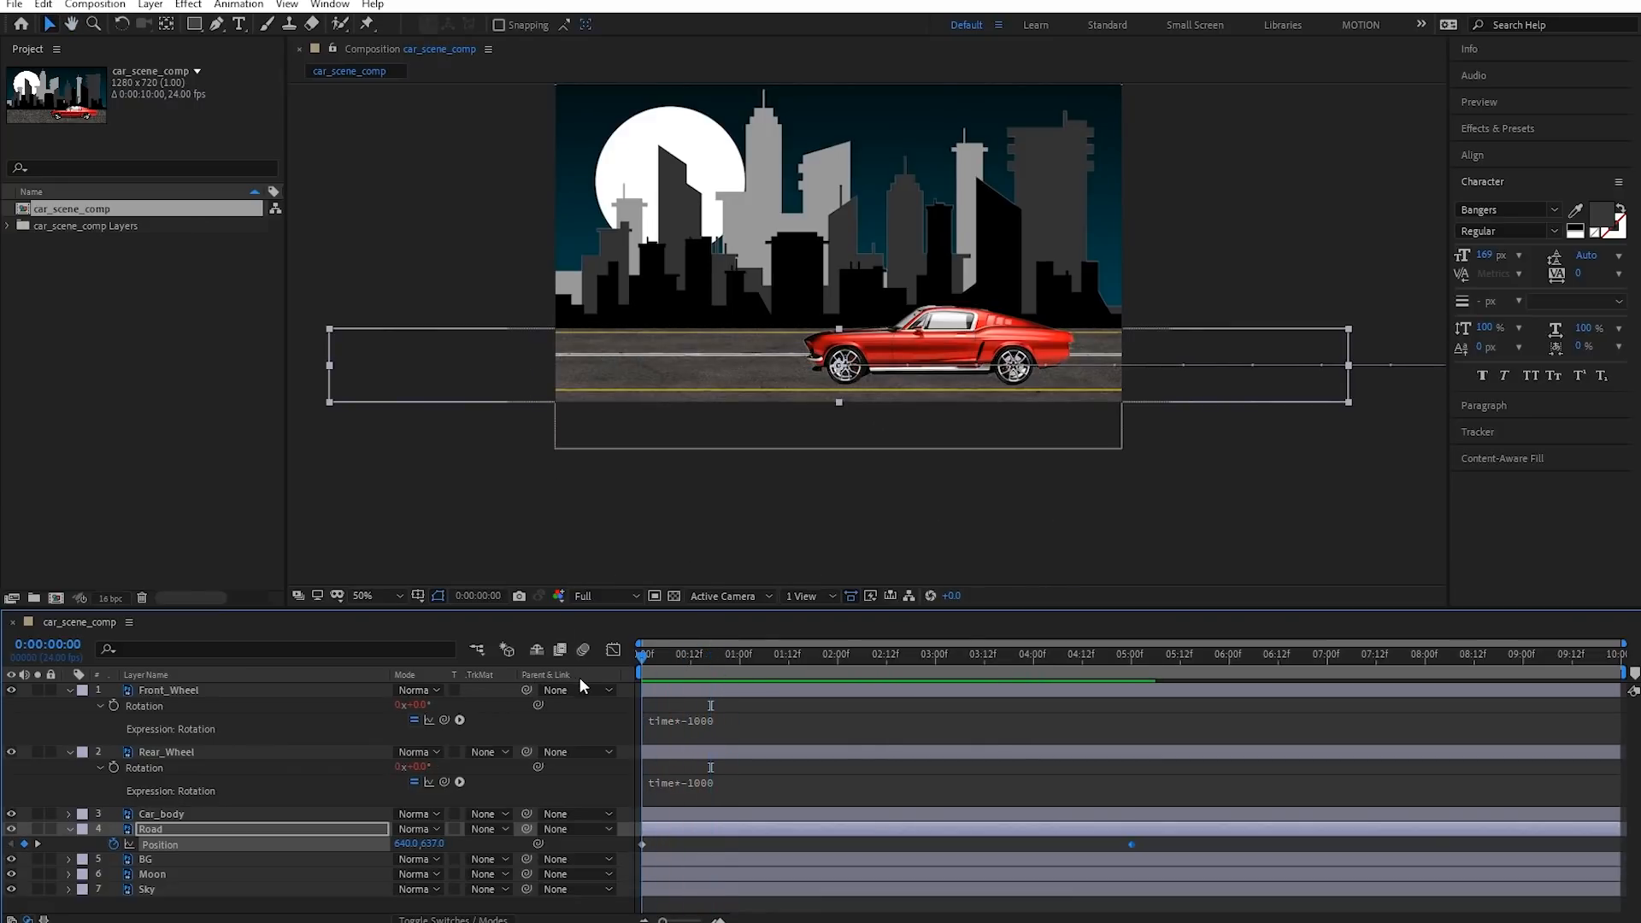
left_click_drag(638, 681, 667, 679)
scroll(728, 483, "up", 1)
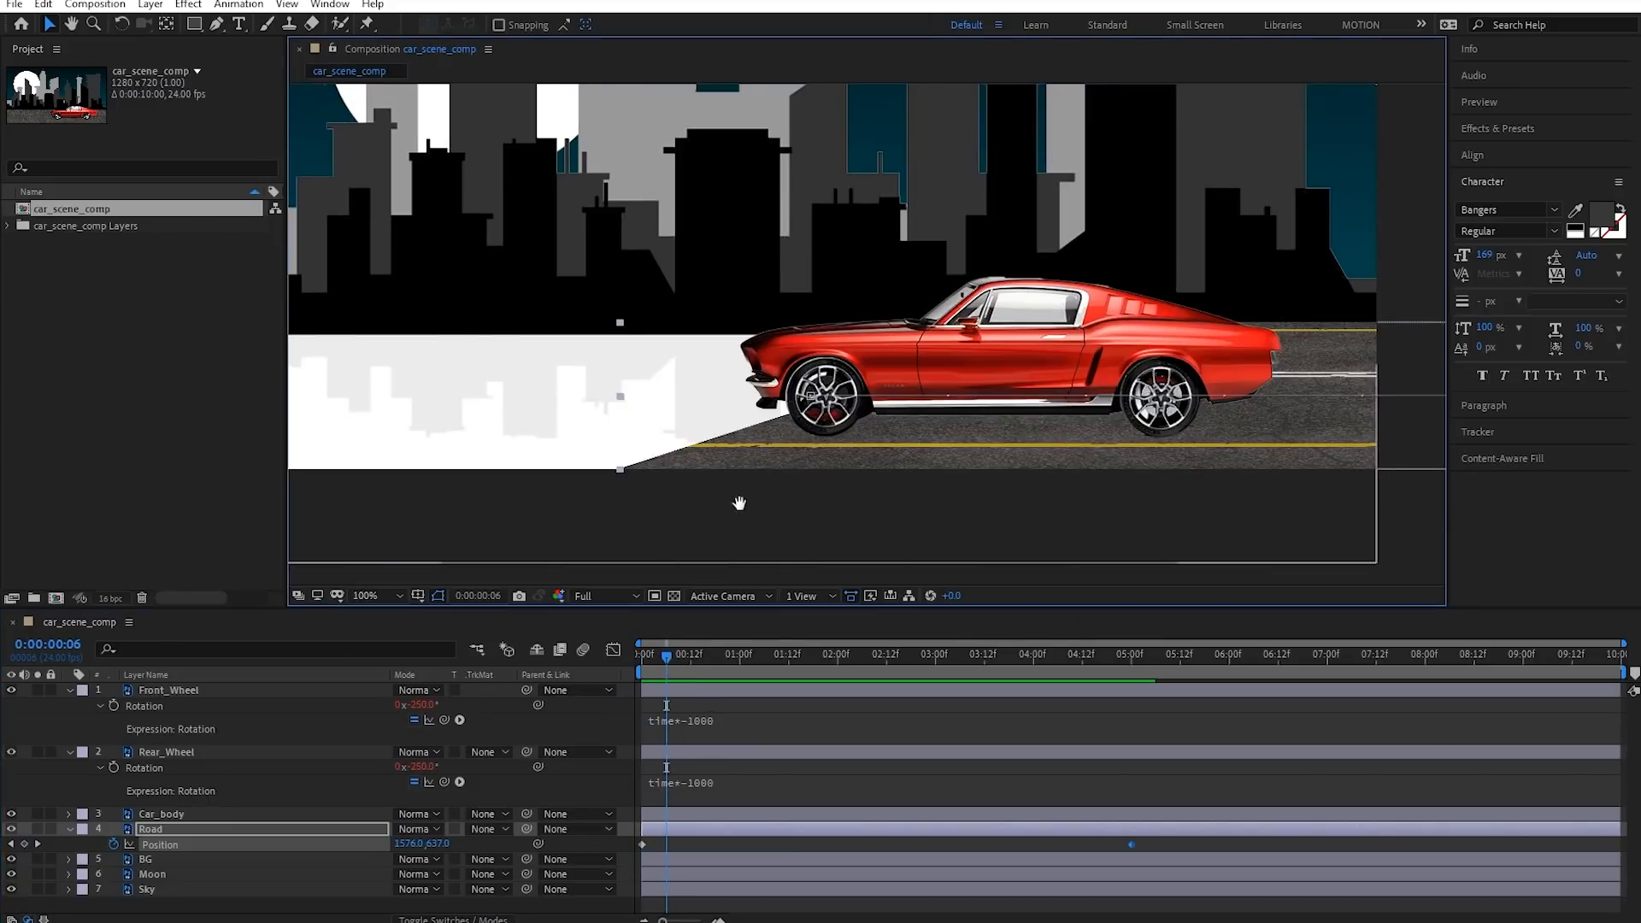
left_click_drag(737, 501, 758, 550)
Find the Motion Tile effect, apply it to the Road layer and set its Output Width to 400
left_click(1511, 130)
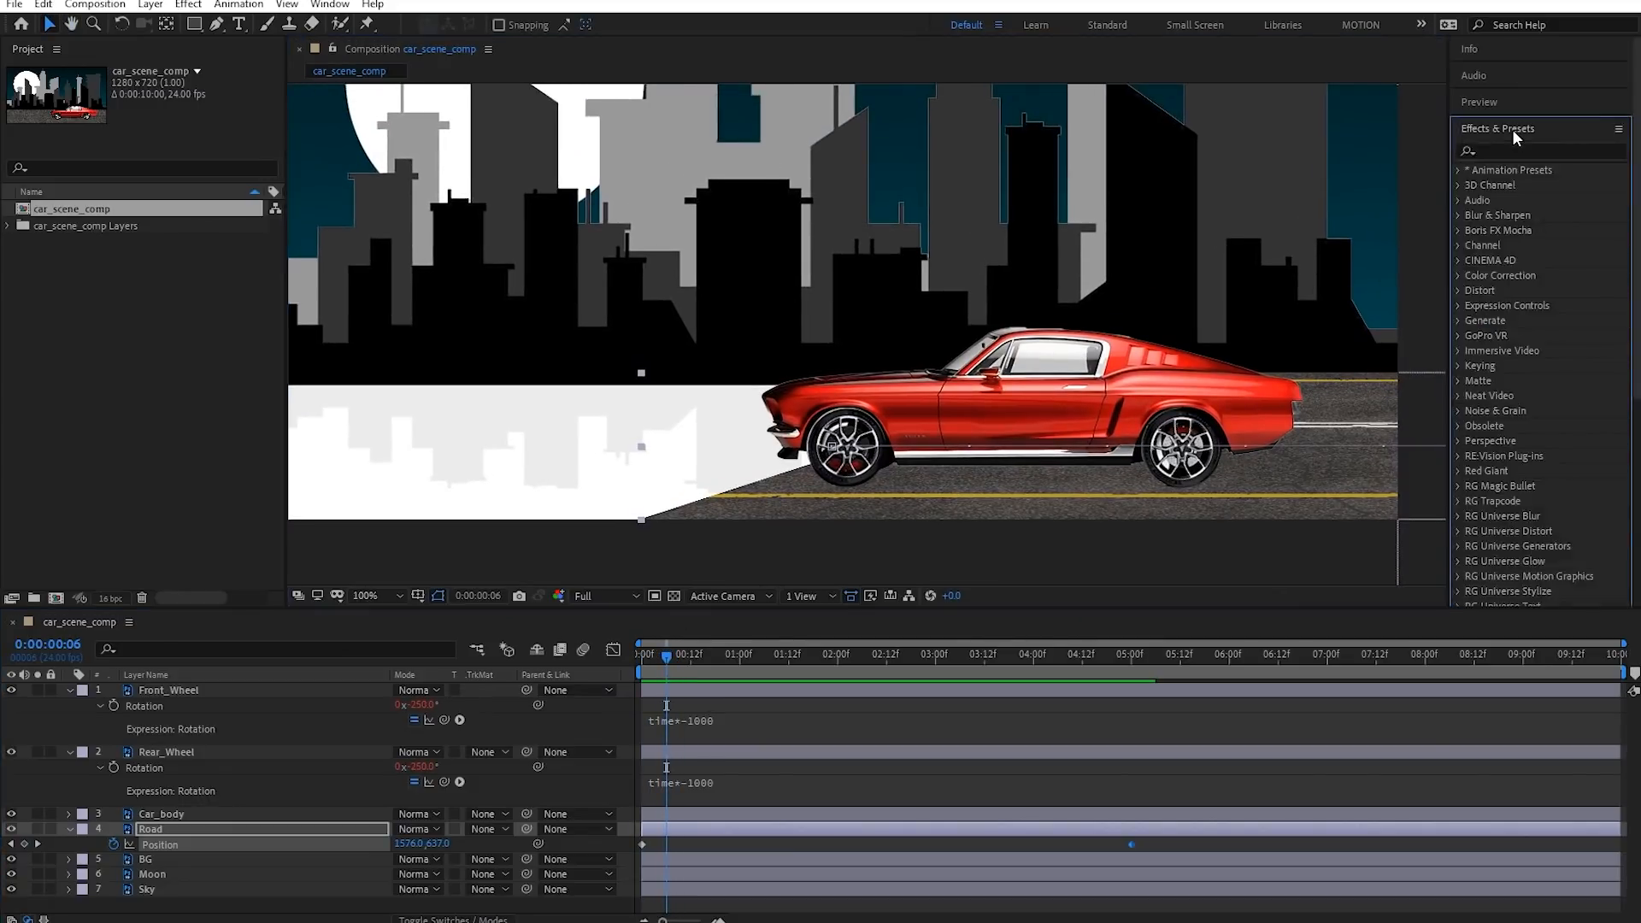
left_click(1514, 152)
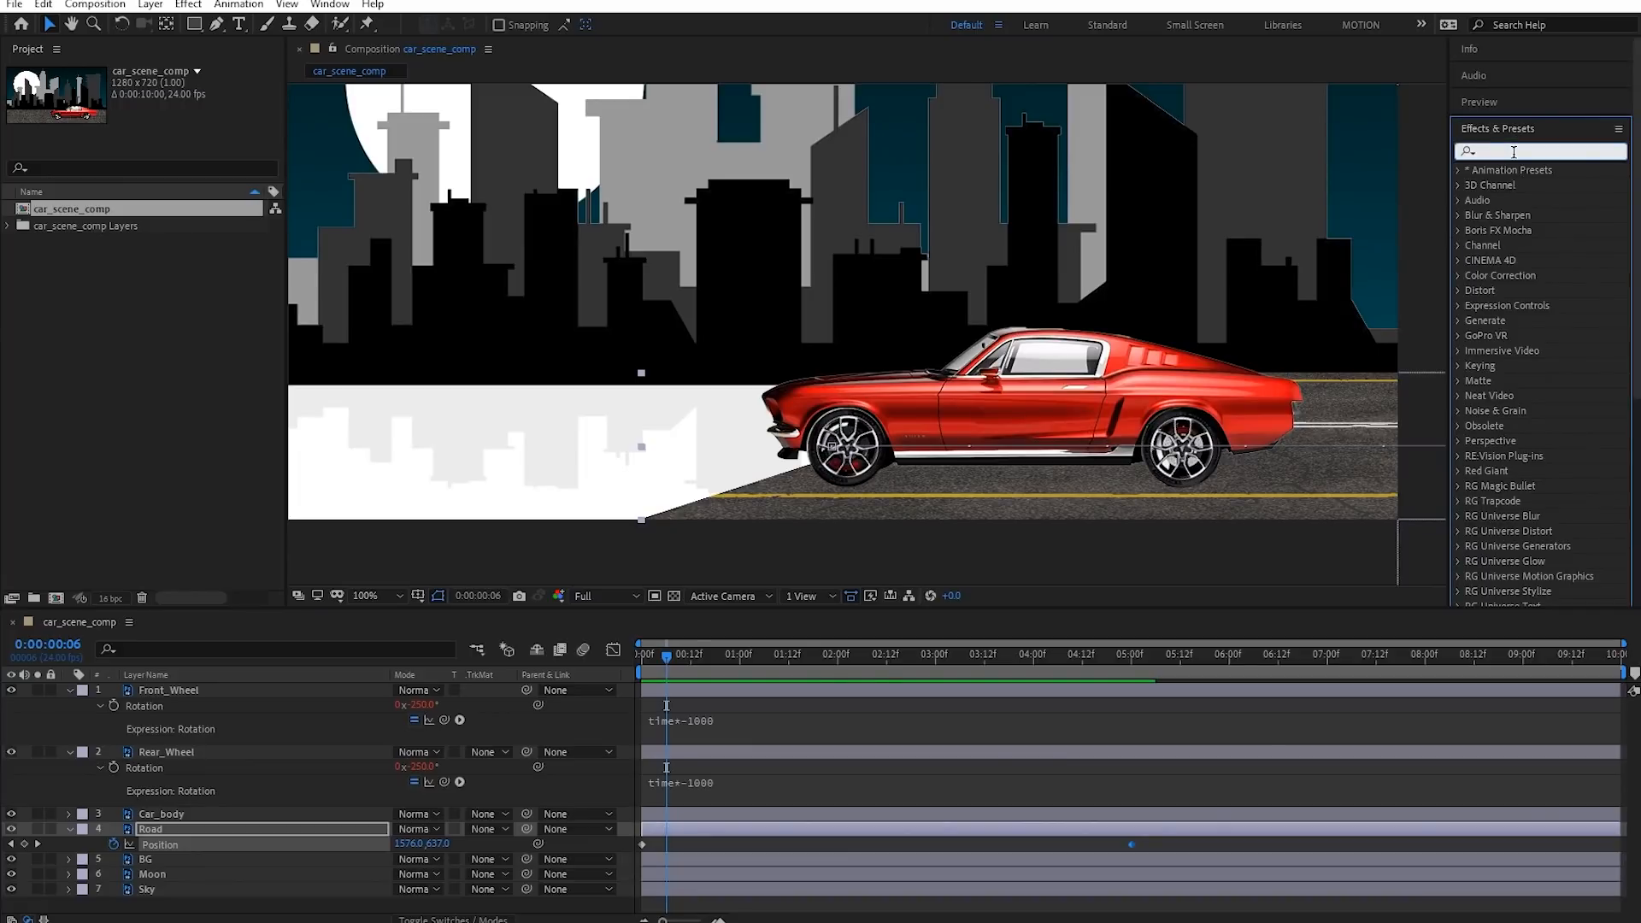
type("motion")
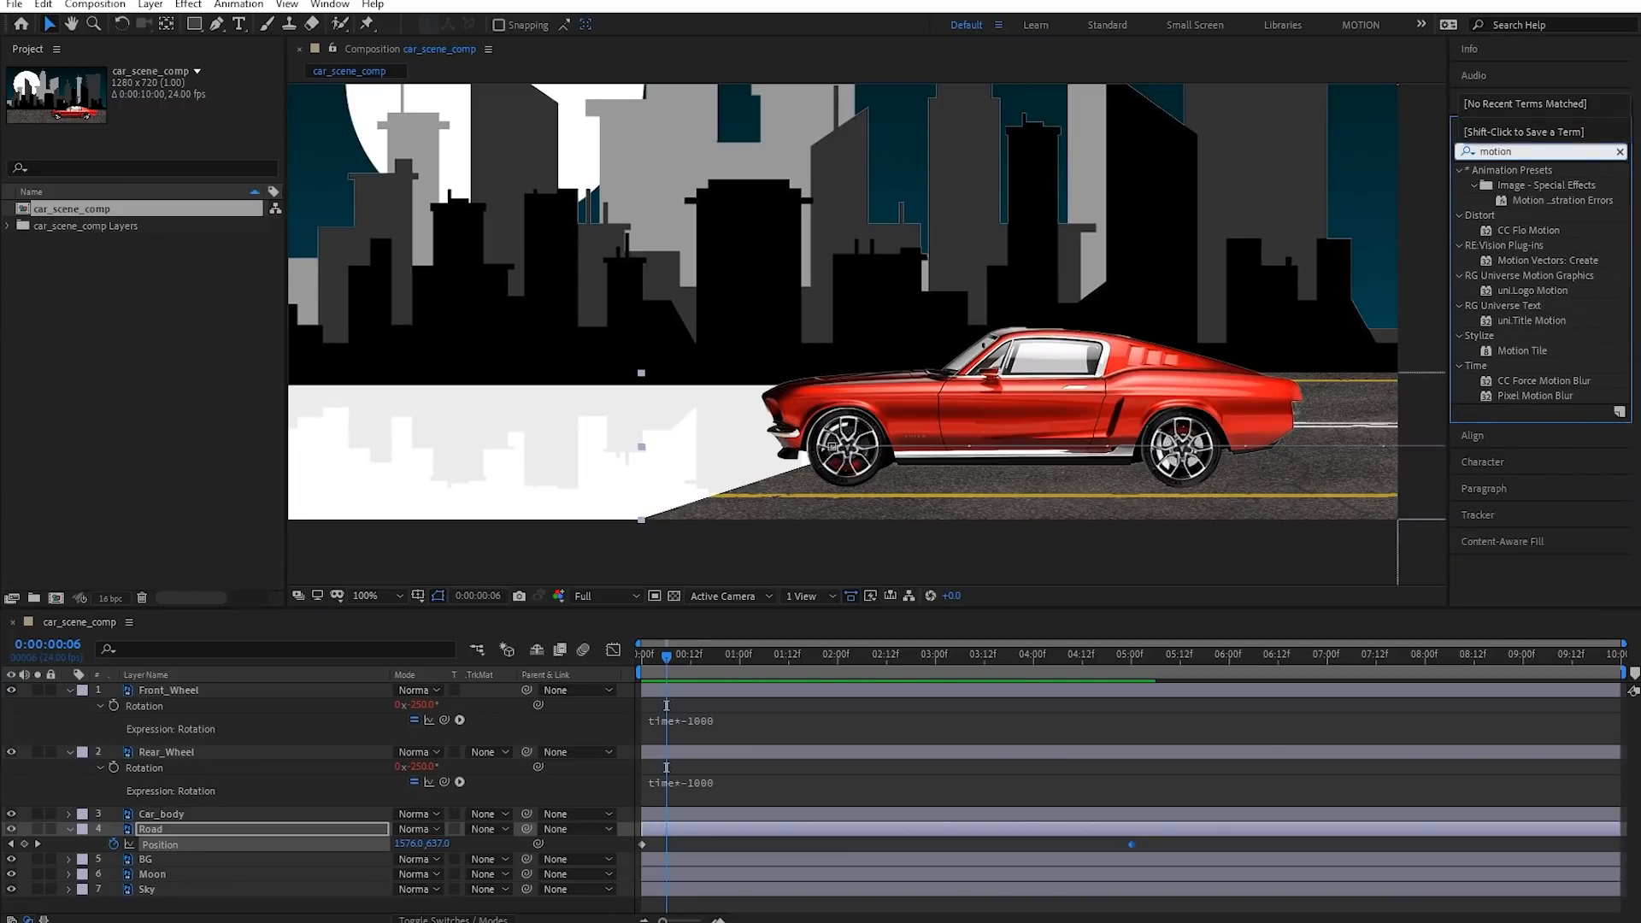
type(" ti")
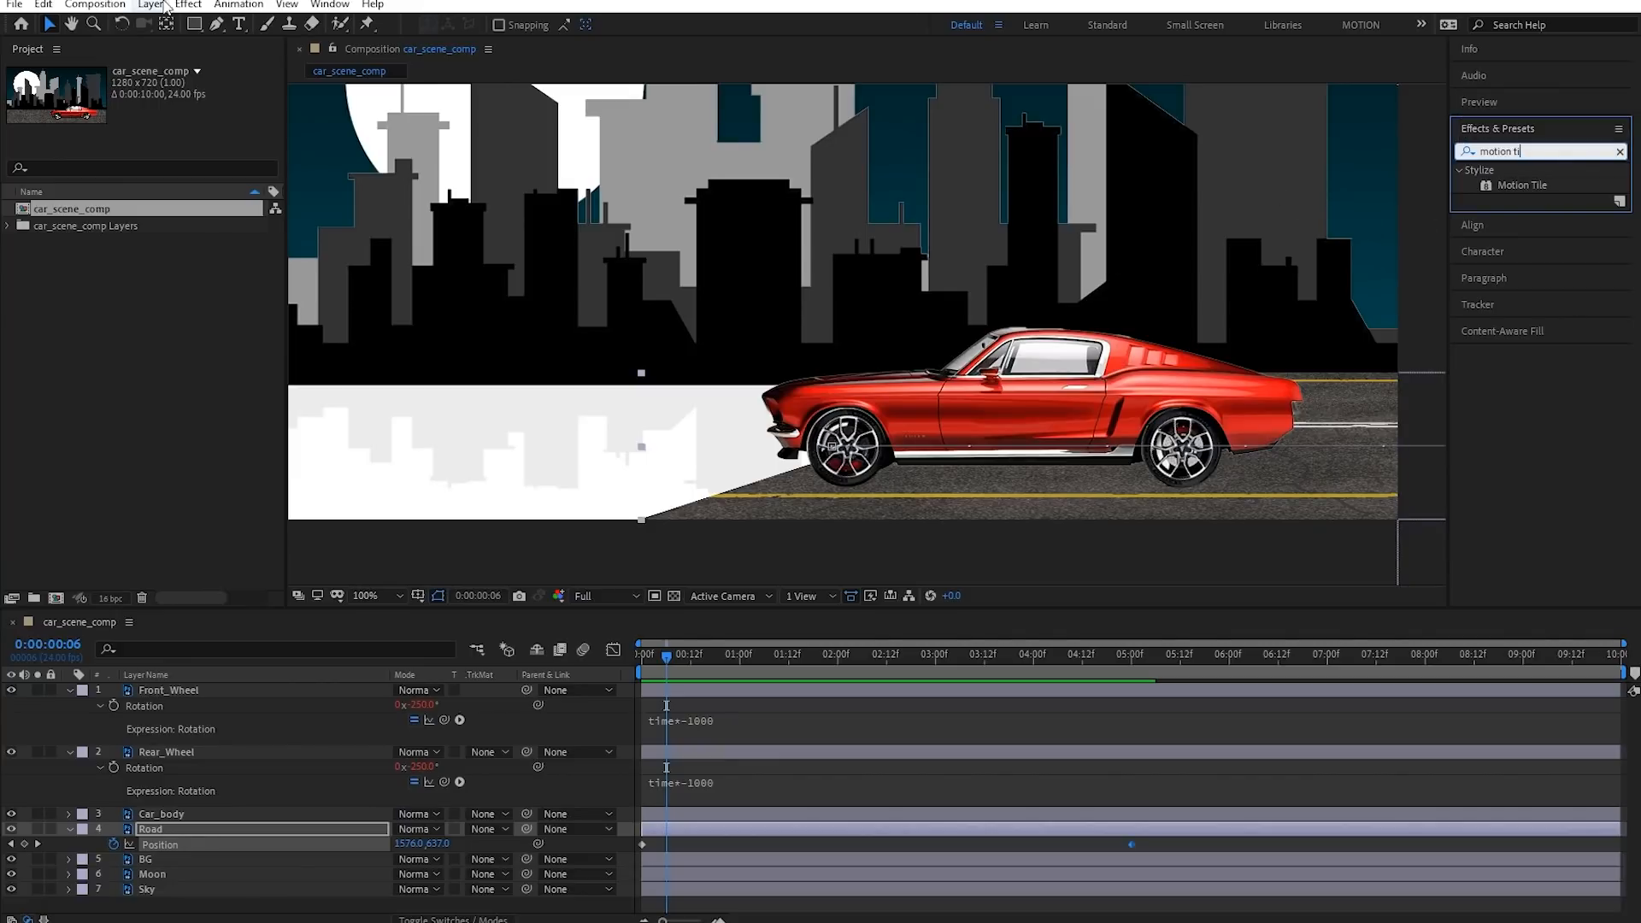
left_click(194, 5)
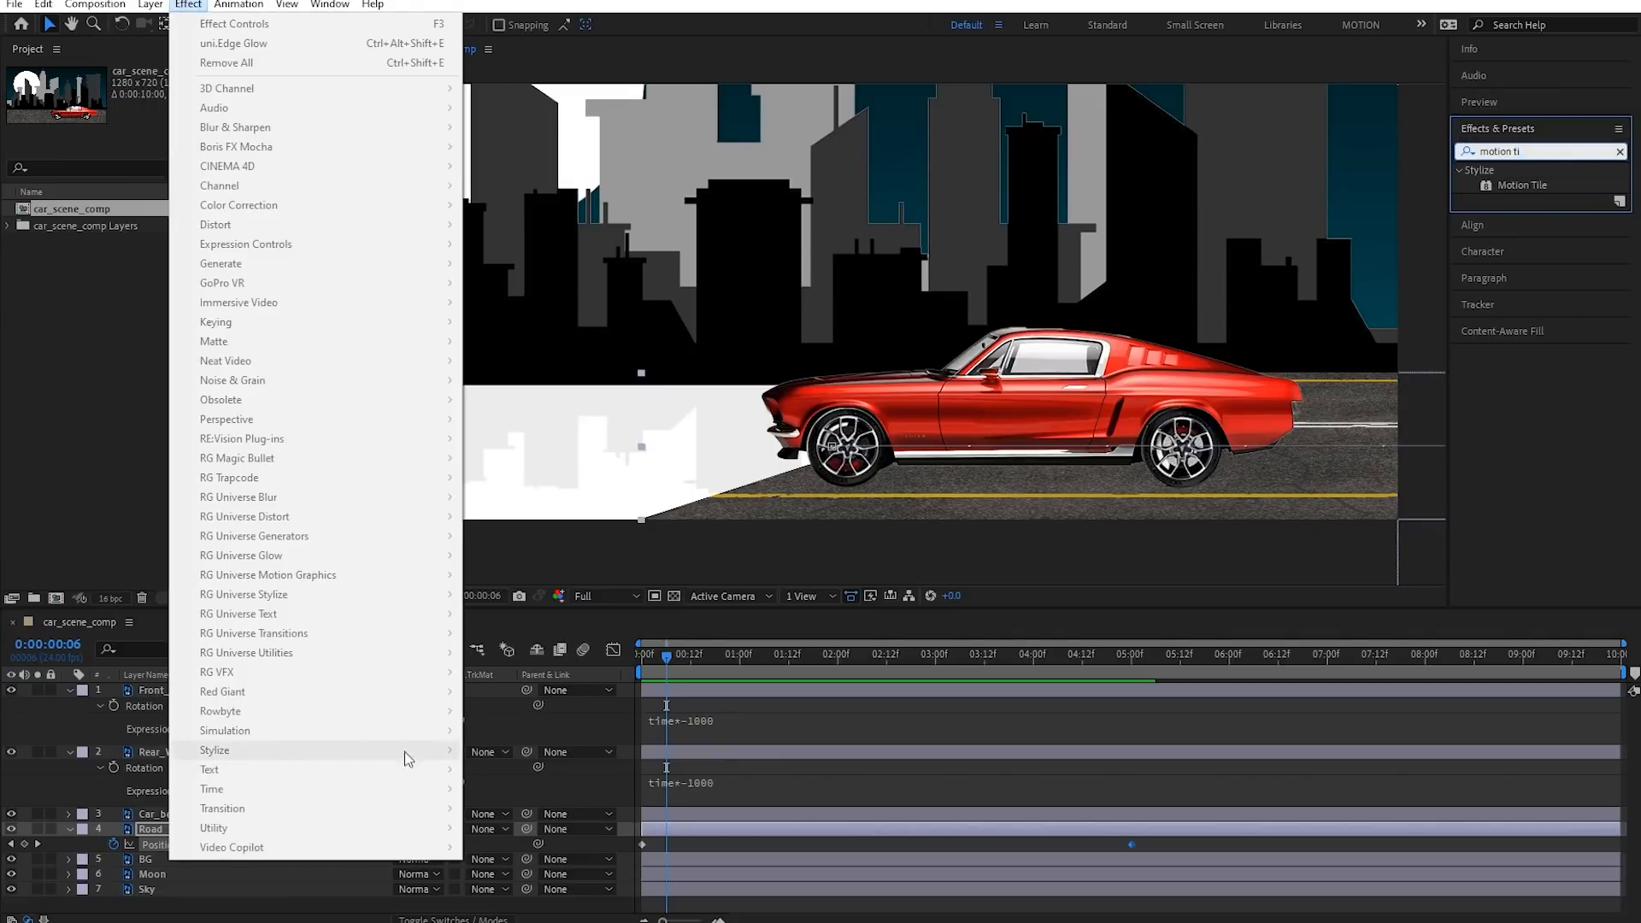
left_click(1508, 193)
left_click_drag(1511, 188, 229, 829)
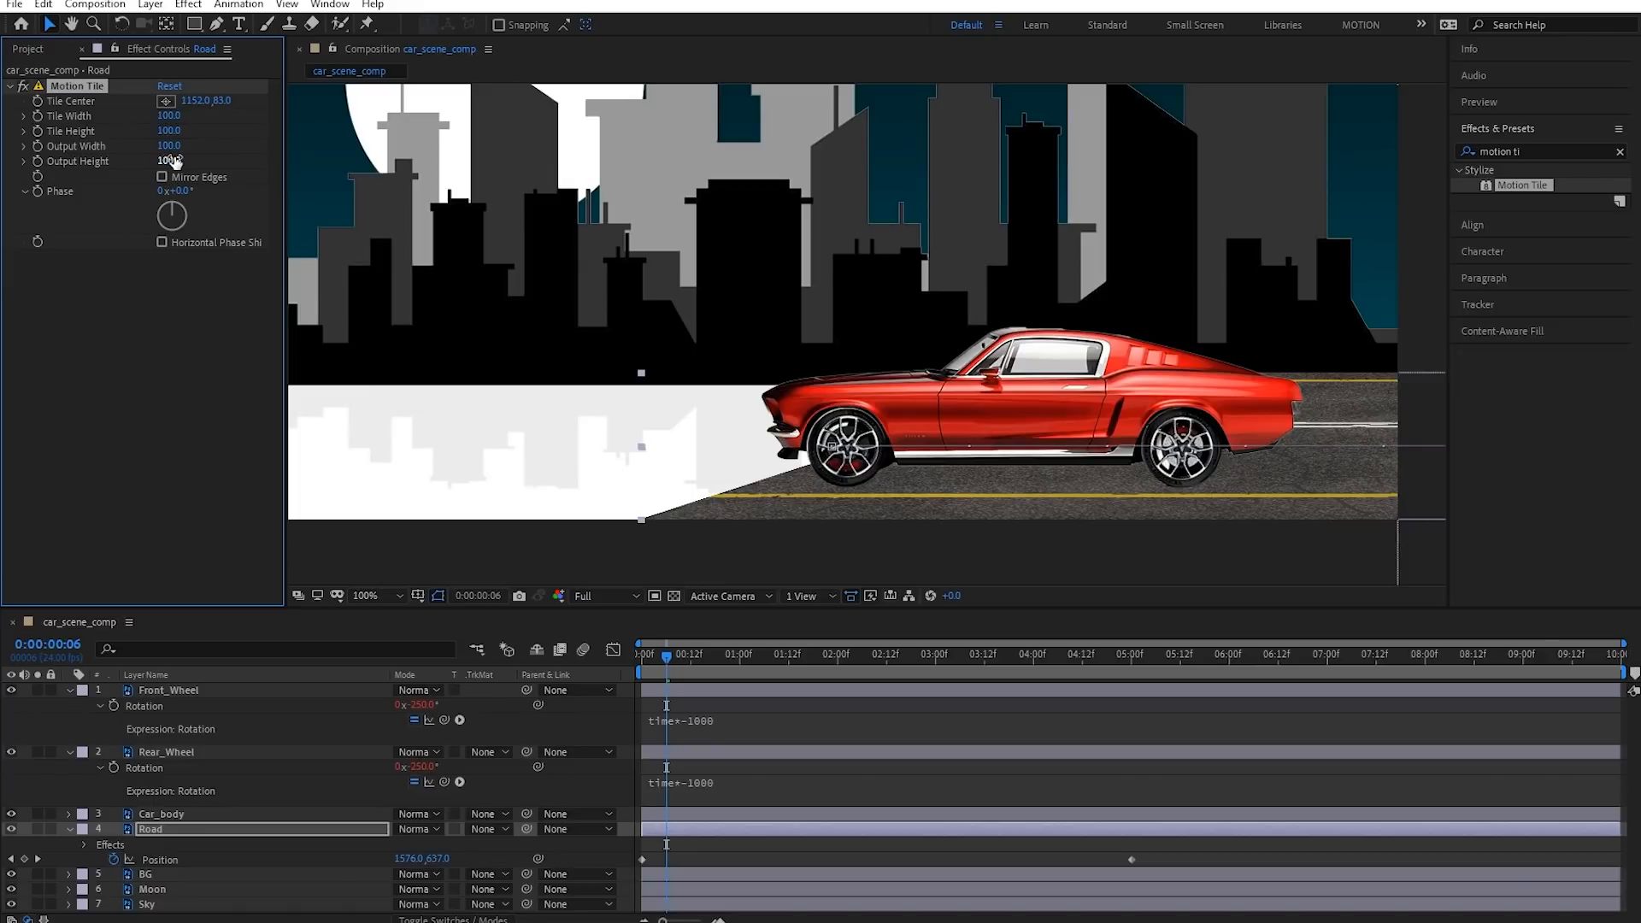
mouse_move(175, 147)
left_mouse_down()
mouse_move(242, 142)
mouse_move(175, 142)
mouse_move(195, 143)
left_mouse_up()
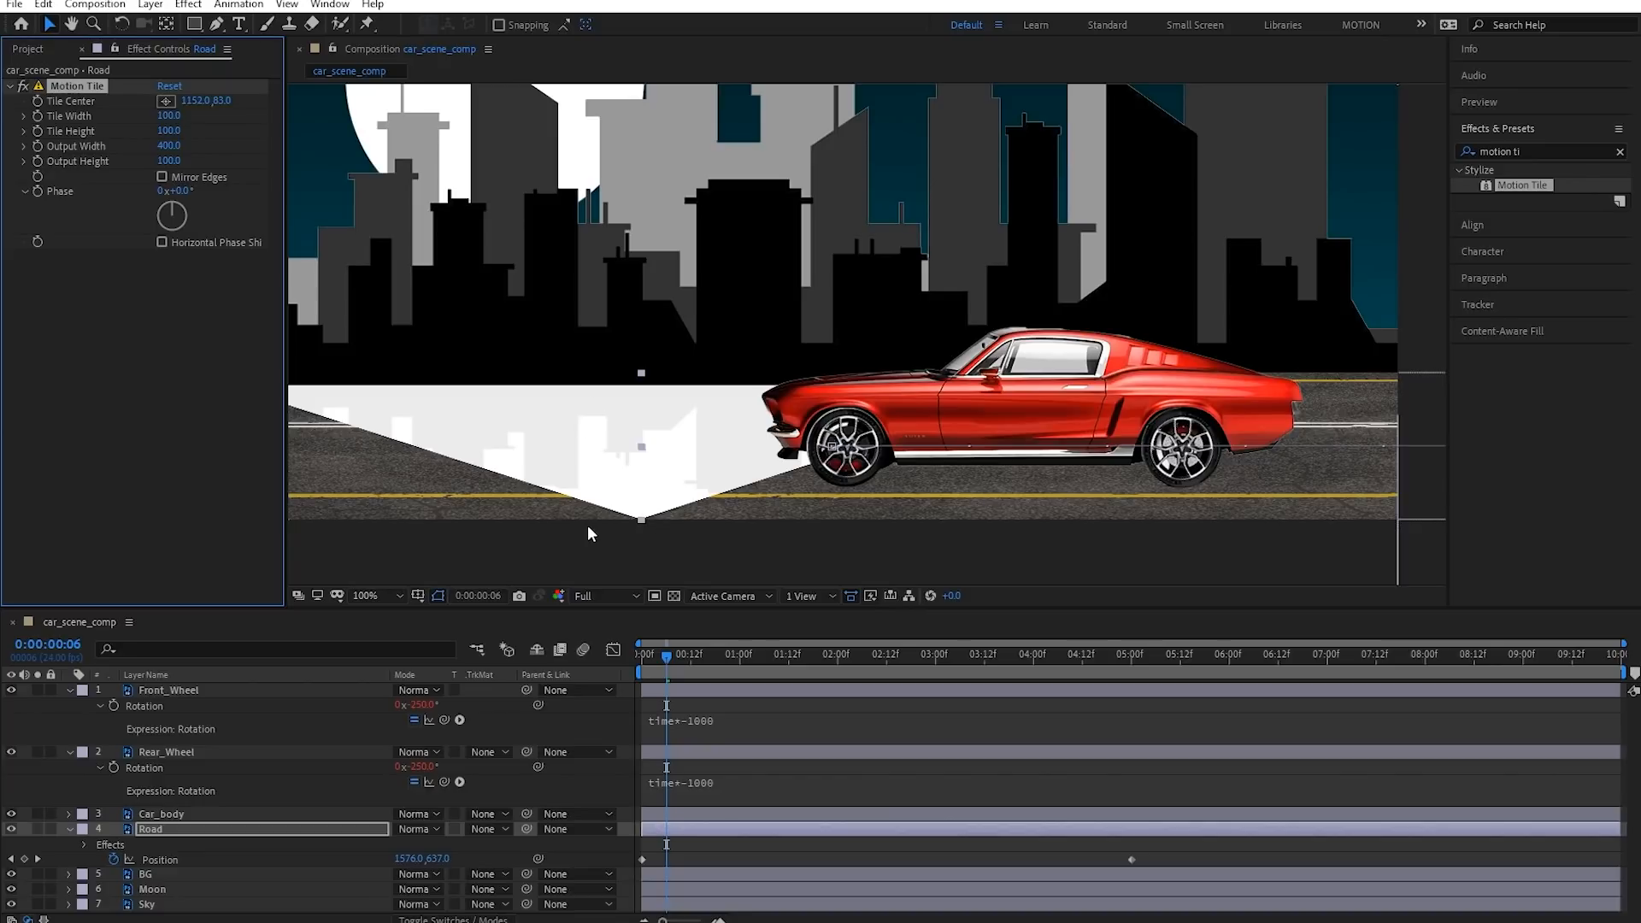
Remove the Motion Tile effect from the Road layer and clear all of the layer's Position keyframes
key("z")
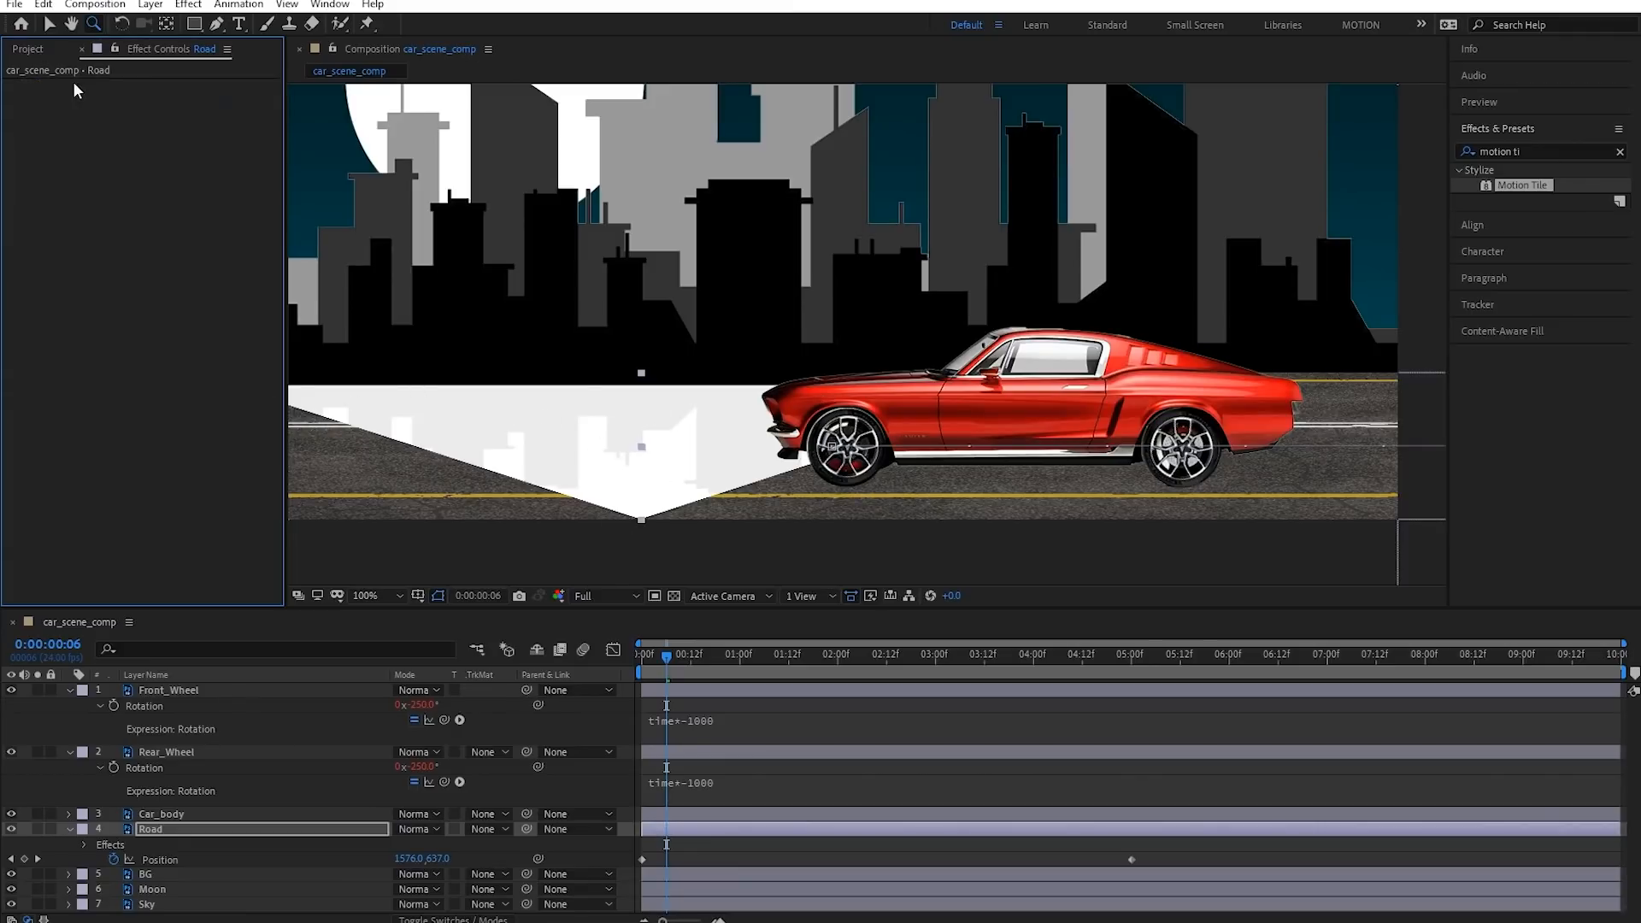
key("Delete")
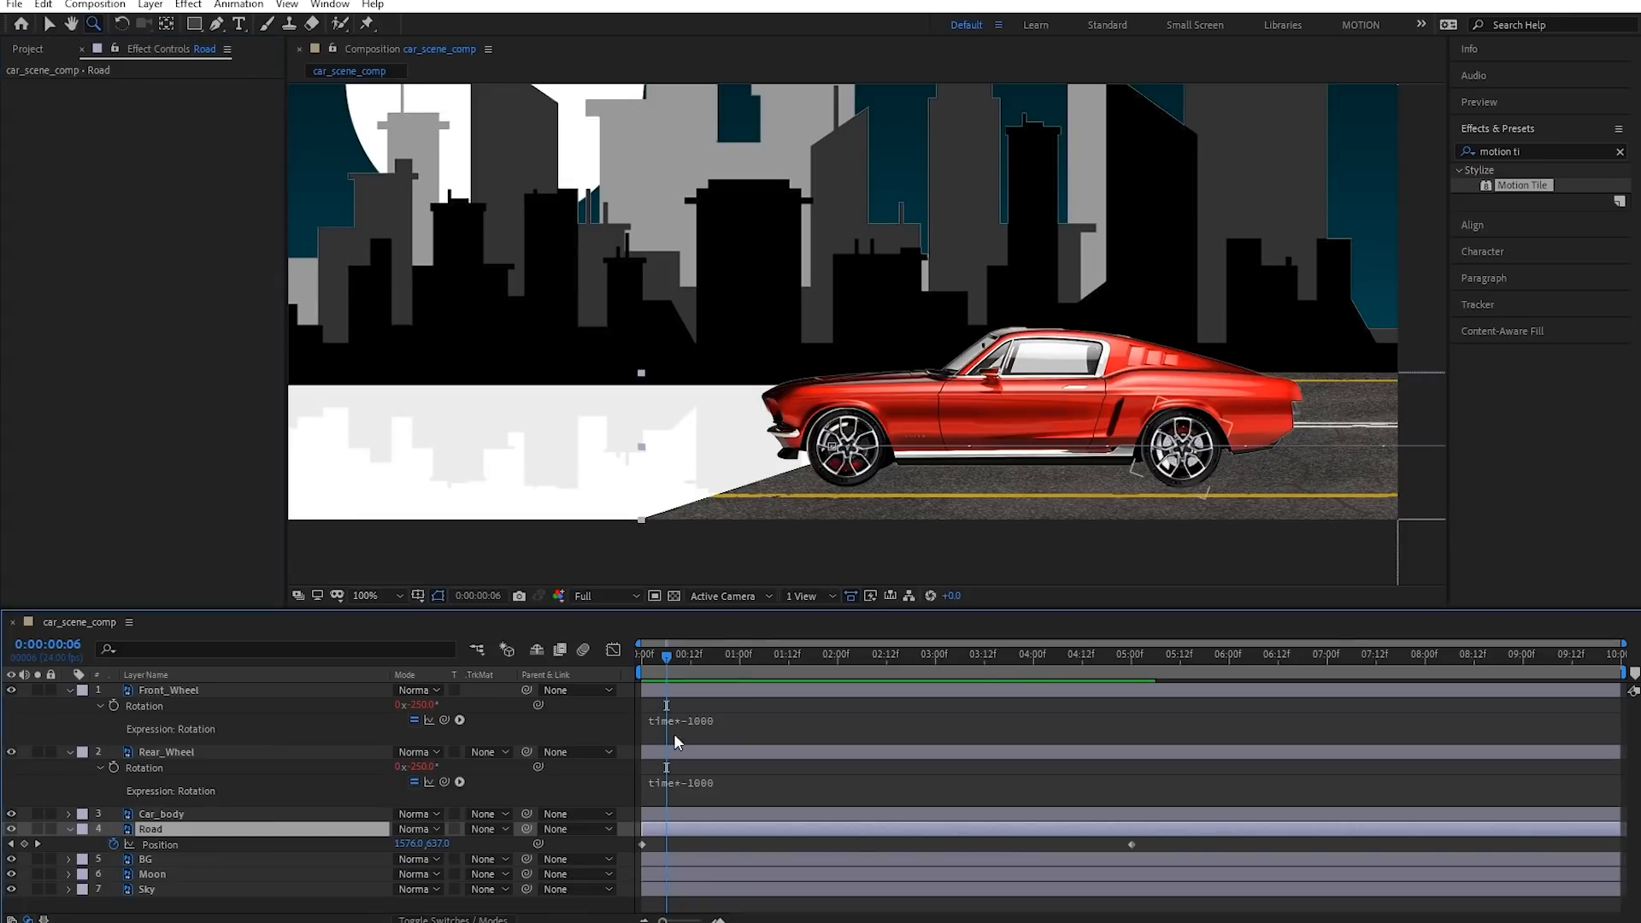
left_click_drag(667, 665, 572, 668)
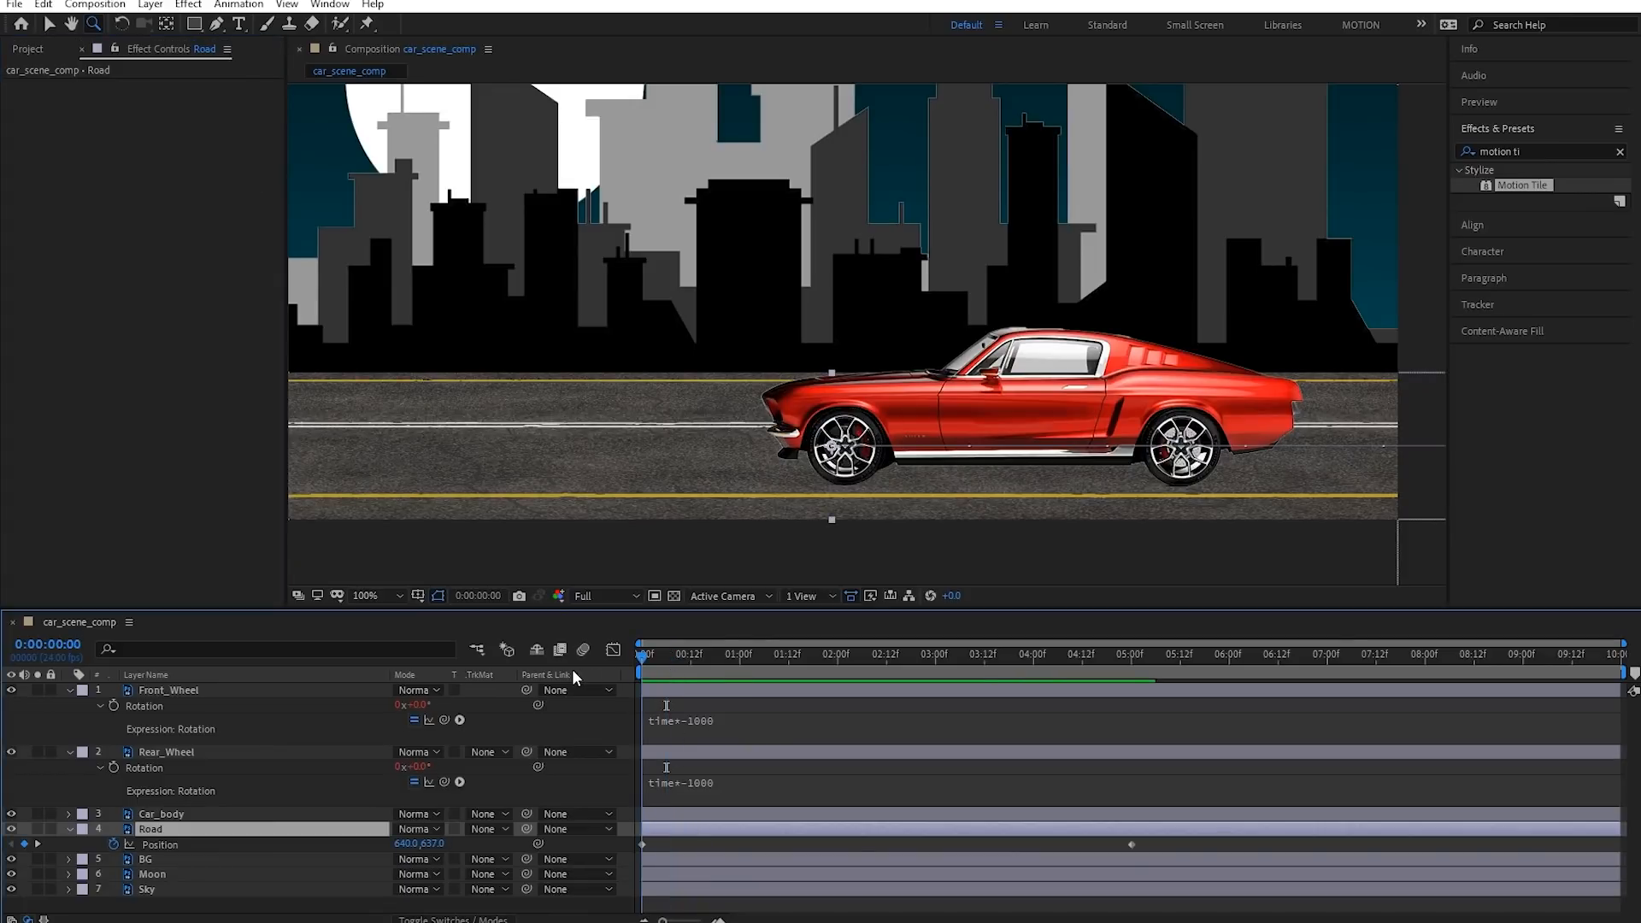
left_click(112, 845)
key("comma")
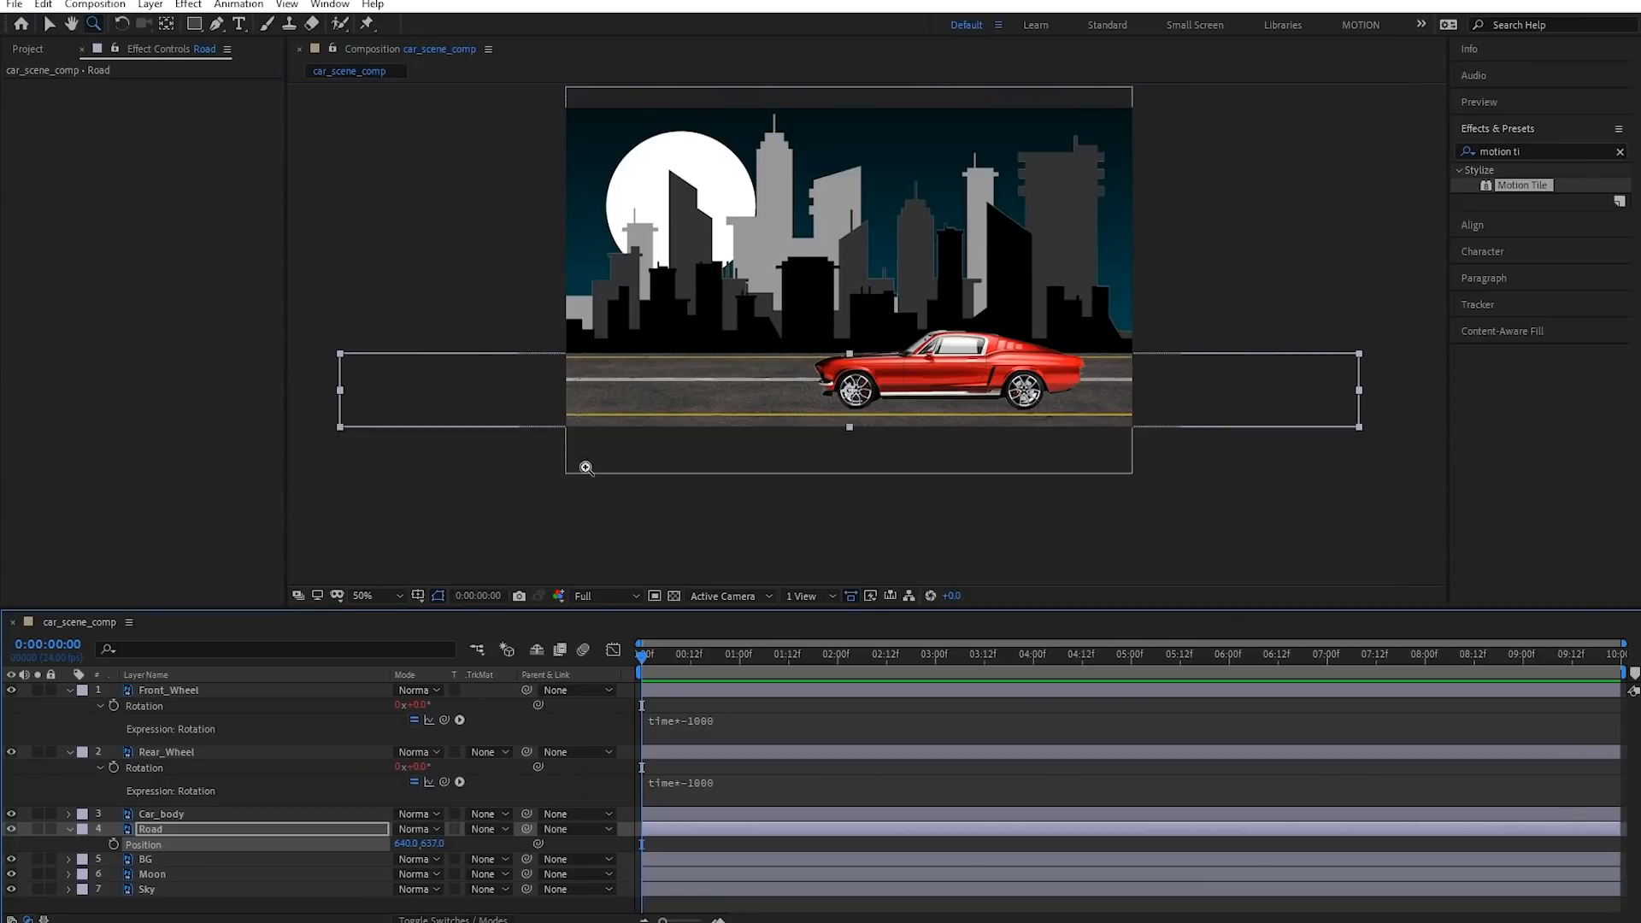
Pre-compose the Road layer as Road Comp 1, moving all attributes into the new composition
left_click(114, 7)
left_click(150, 7)
left_click(212, 588)
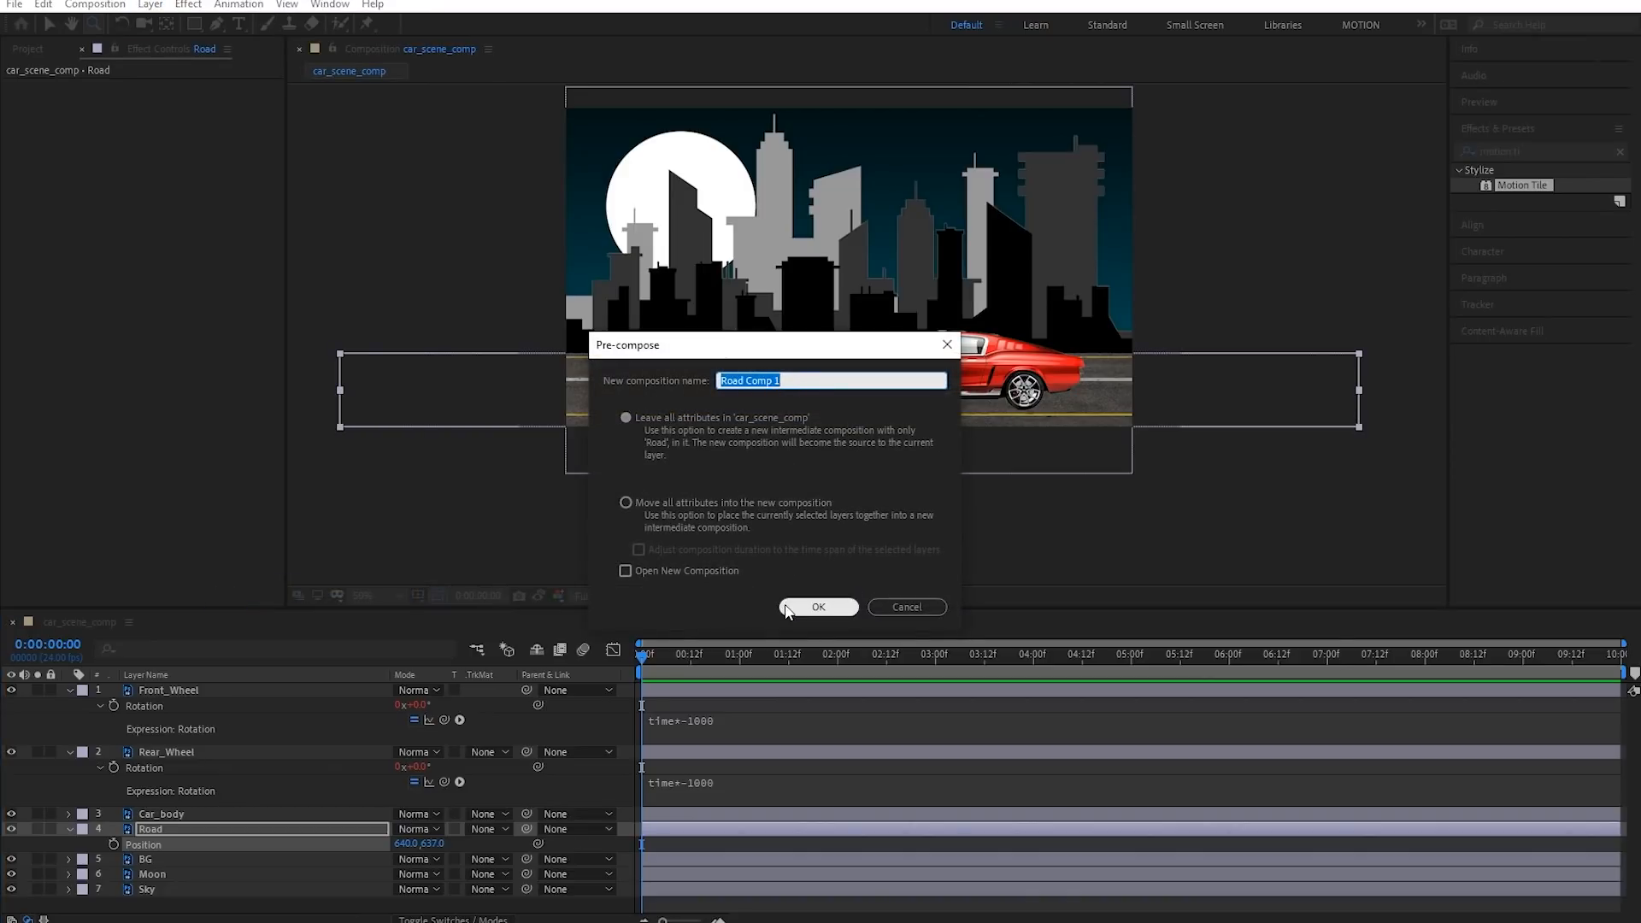
left_click(626, 502)
left_click(818, 607)
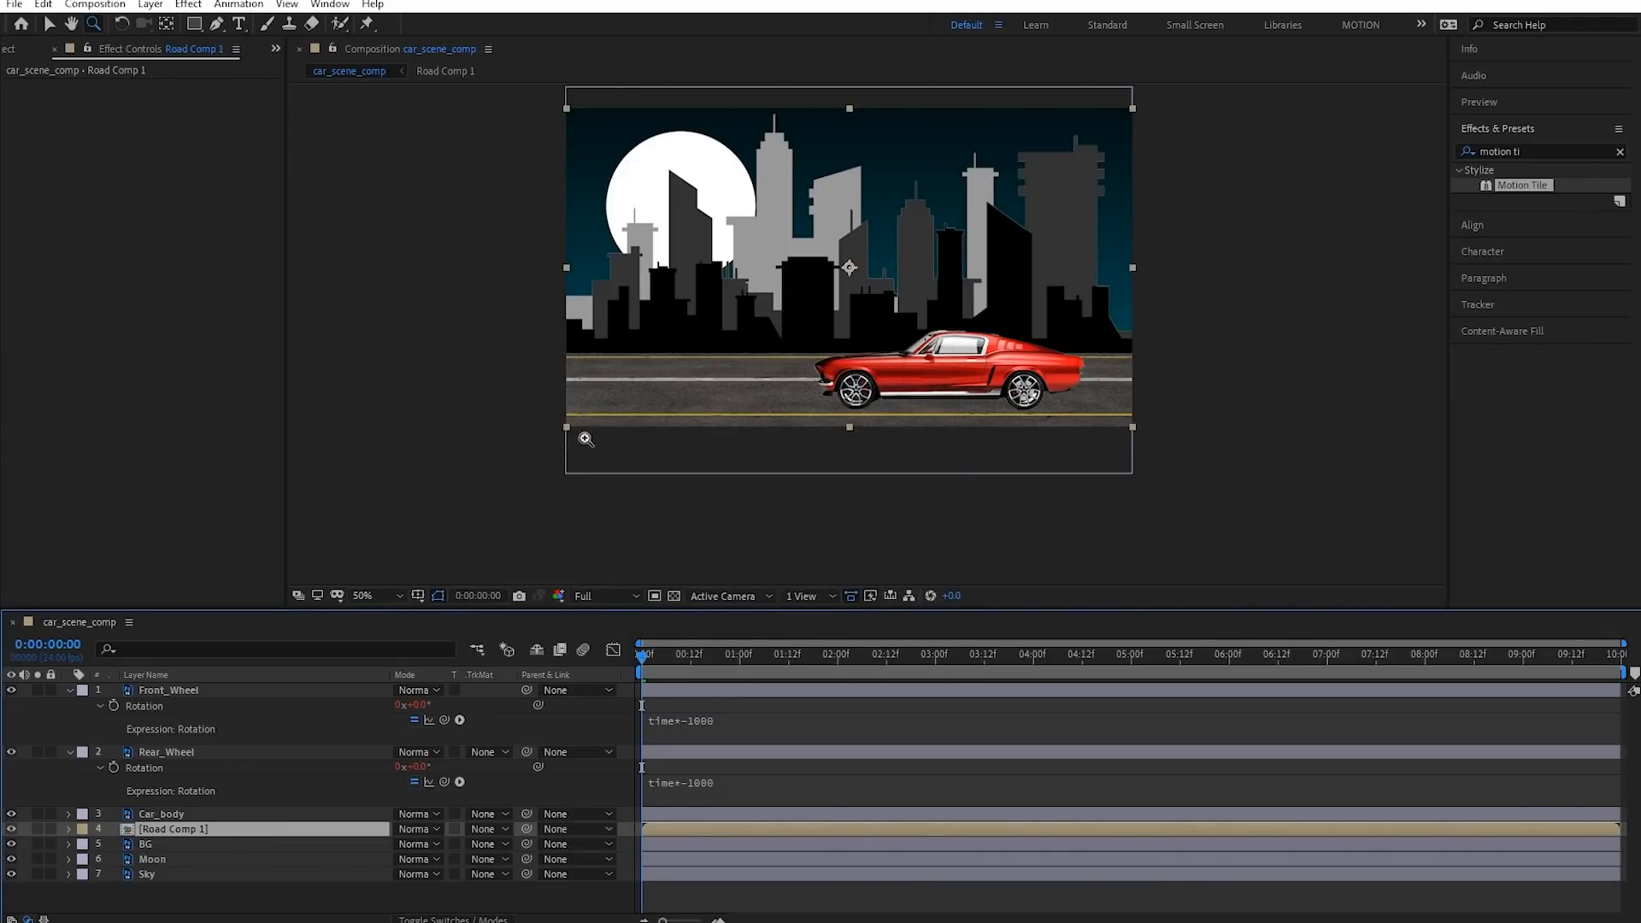
Try sliding the pre-composed road sideways beneath the car and undo the move
key("v")
left_click_drag(722, 402, 805, 400)
key("ctrl+z")
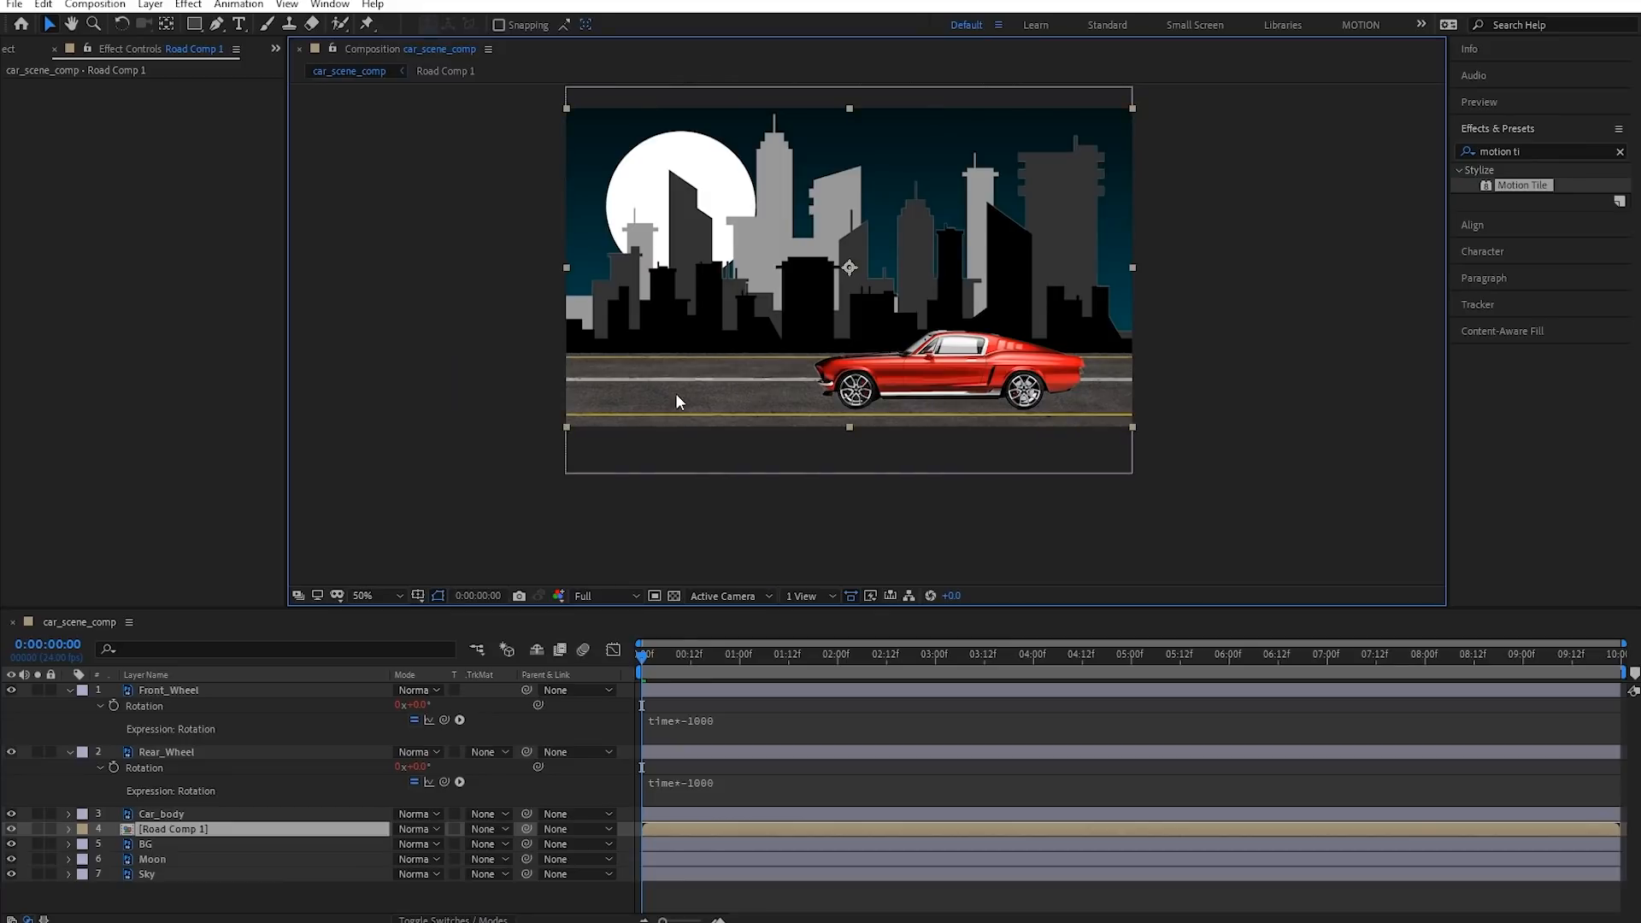
Keyframe Road Comp 1's Position at the start and slide the road sideways at 0:00:02:14 to X 1197
left_click_drag(660, 401, 809, 402)
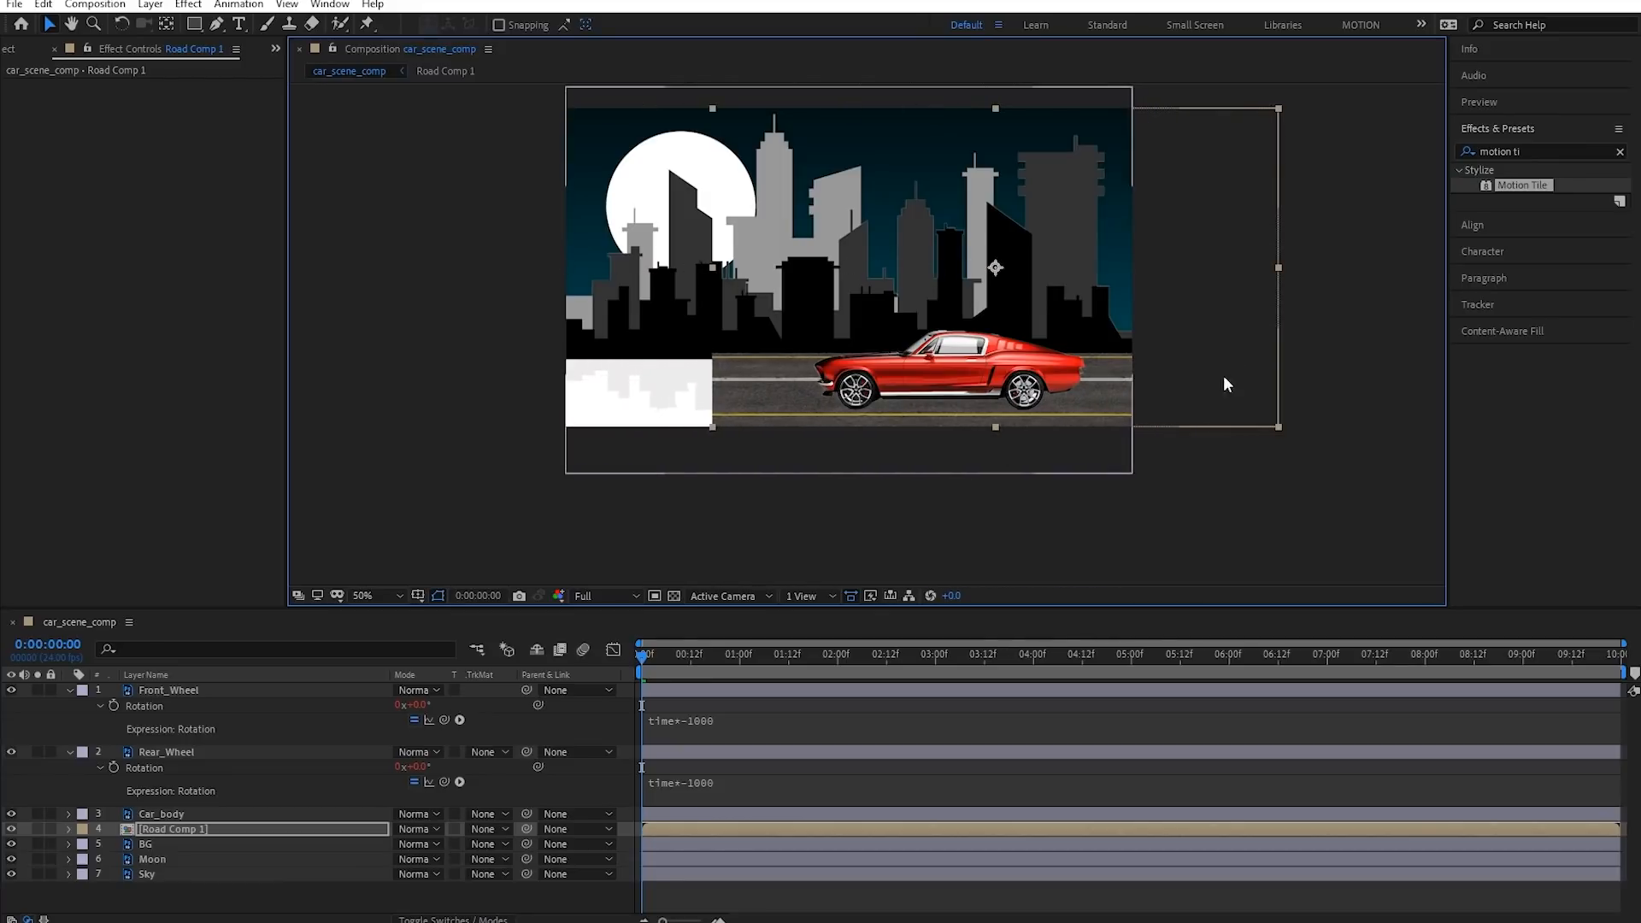
key("ctrl+z")
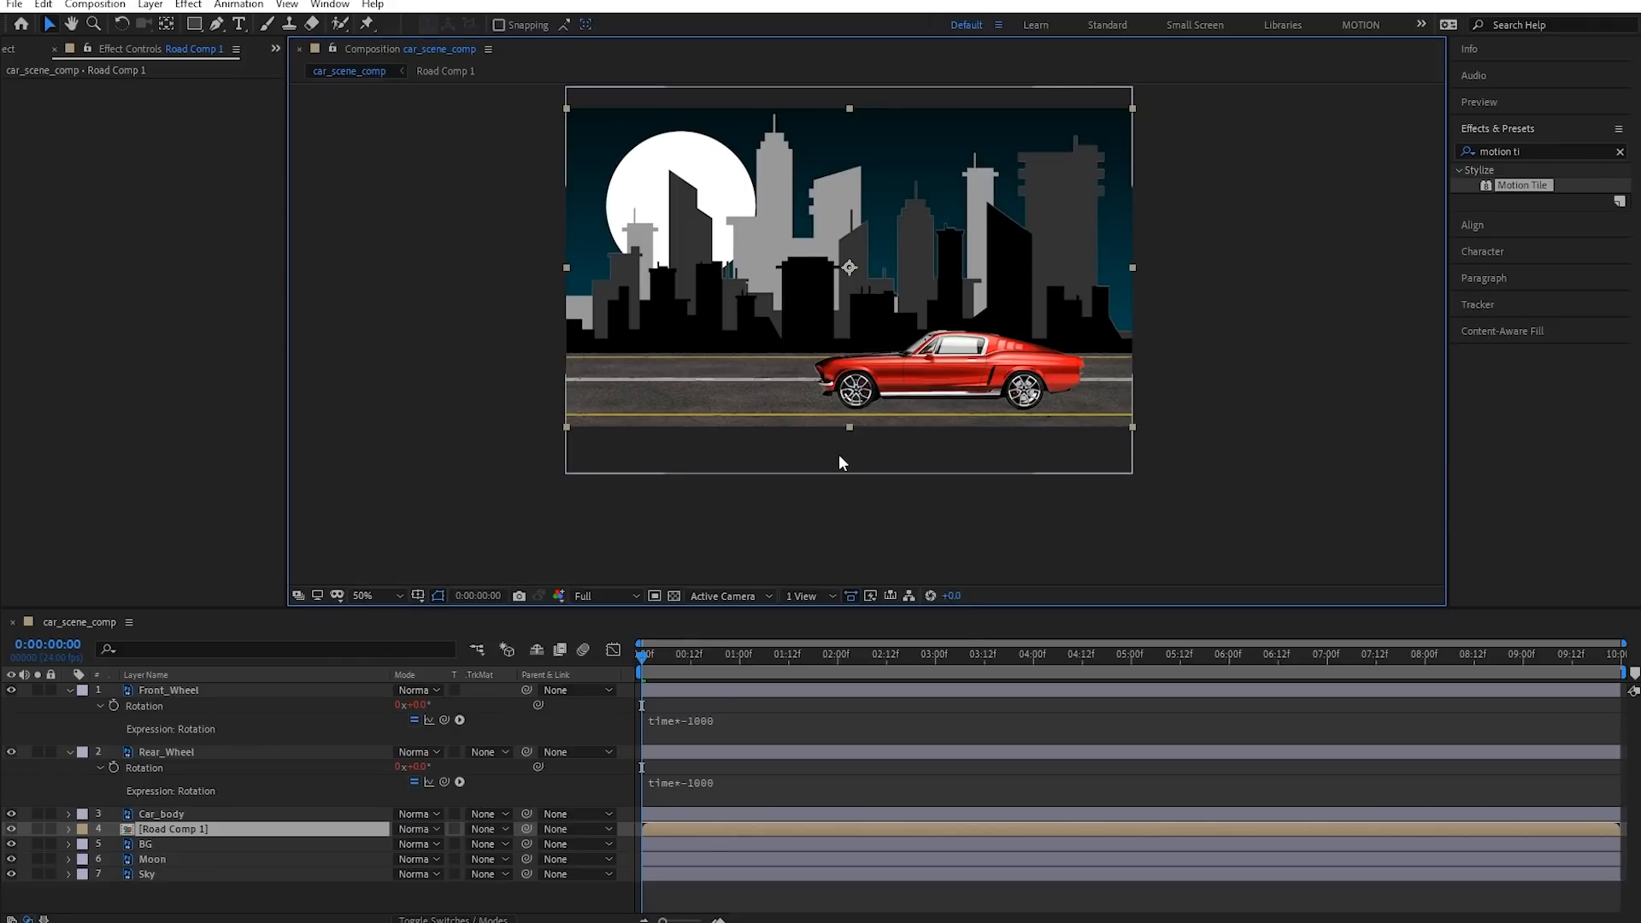
key("slash")
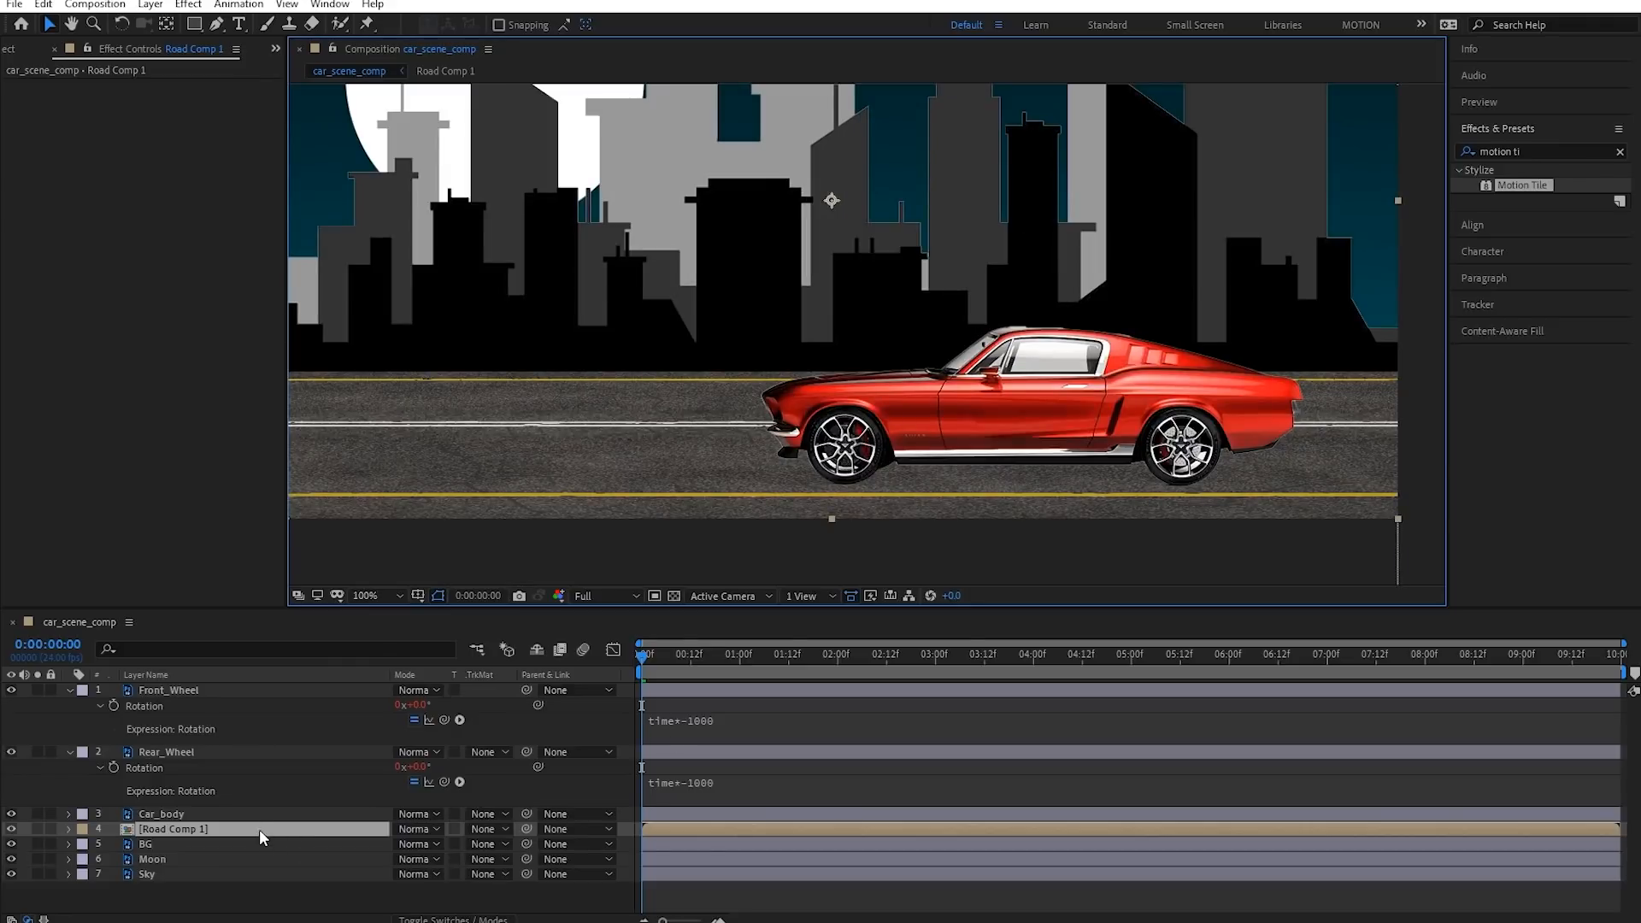
key("p")
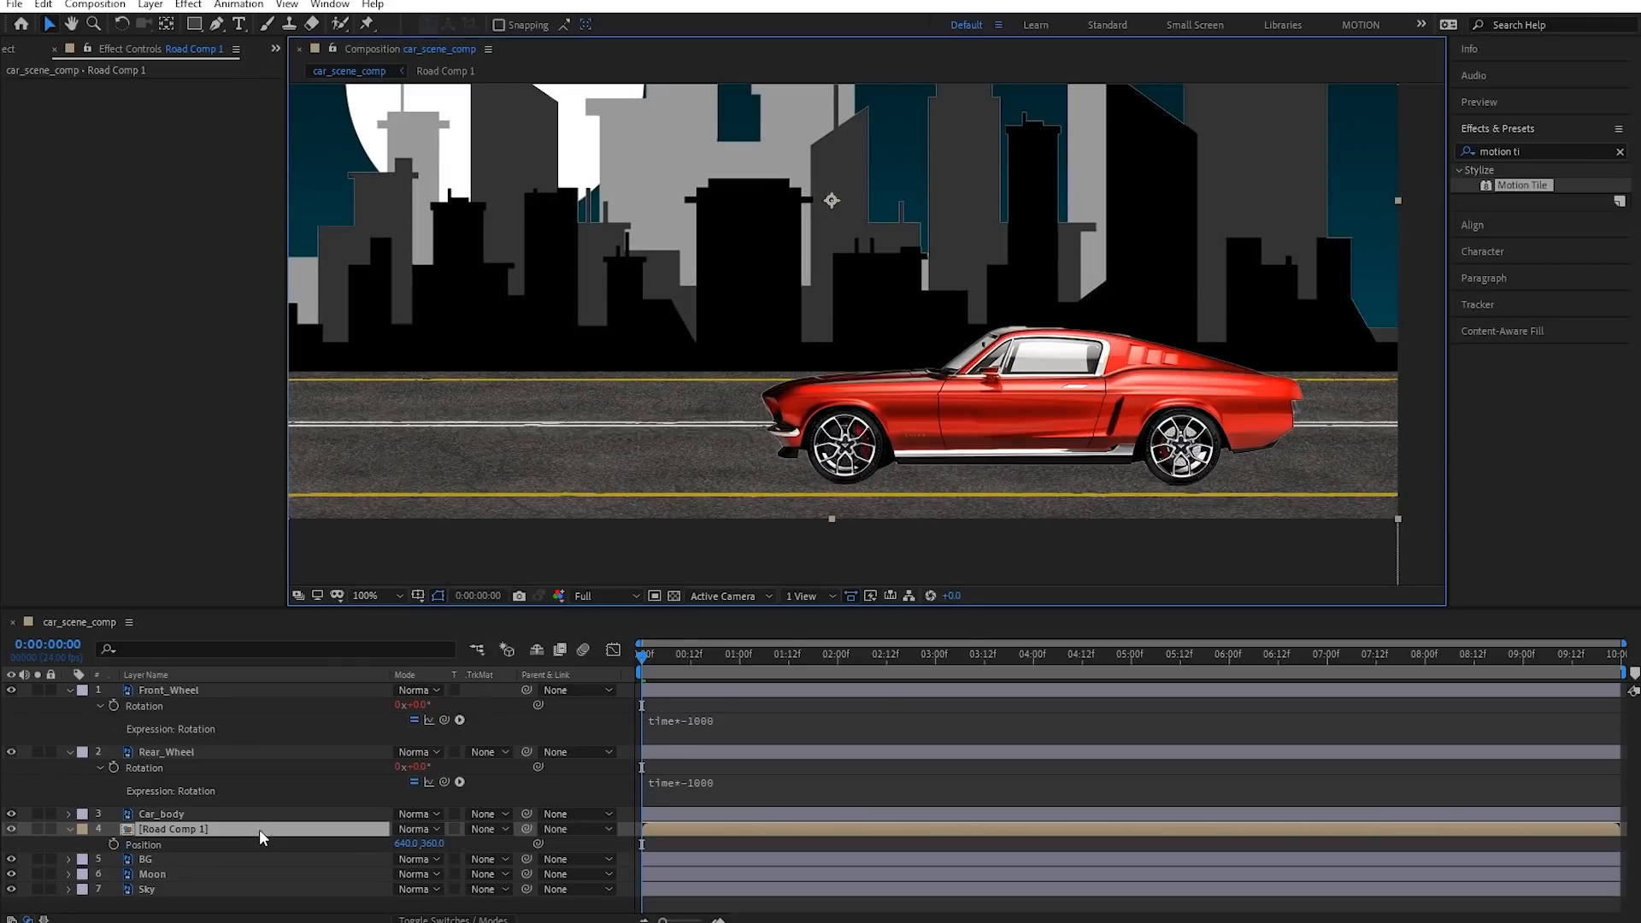
left_click(114, 845)
left_click(894, 665)
left_click_drag(582, 470, 1147, 506)
left_click(805, 857)
left_click(805, 843)
left_click(807, 829)
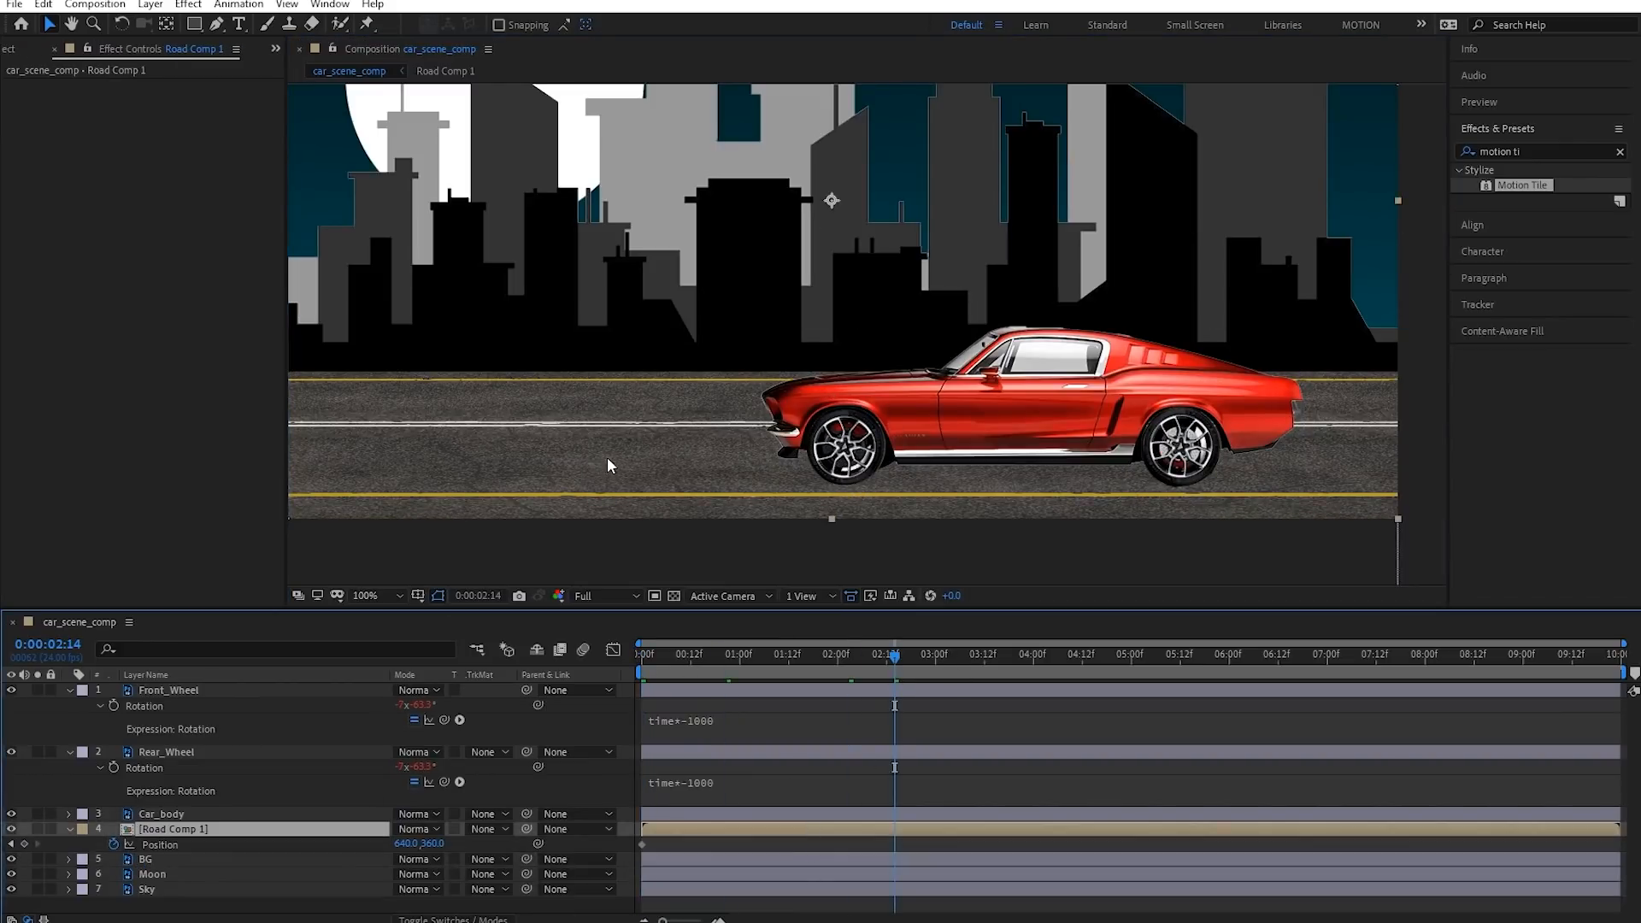
left_click_drag(611, 409, 1105, 424)
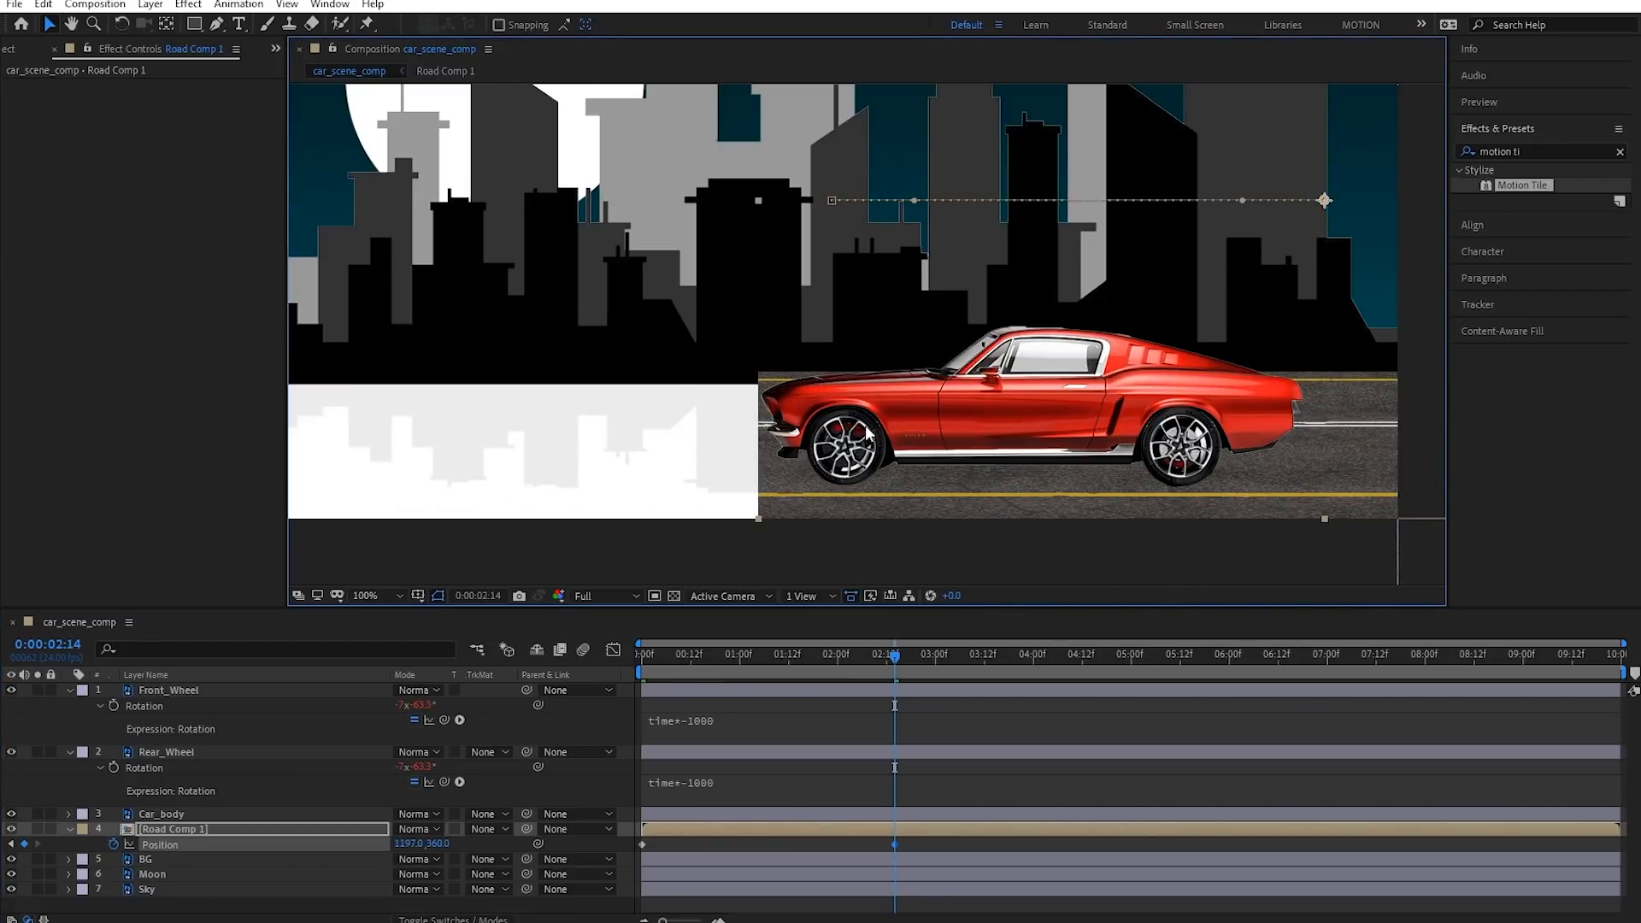
Apply Motion Tile to Road Comp 1, set its Output Width to 480 and enable Mirror Edges
left_click_drag(1513, 197, 889, 833)
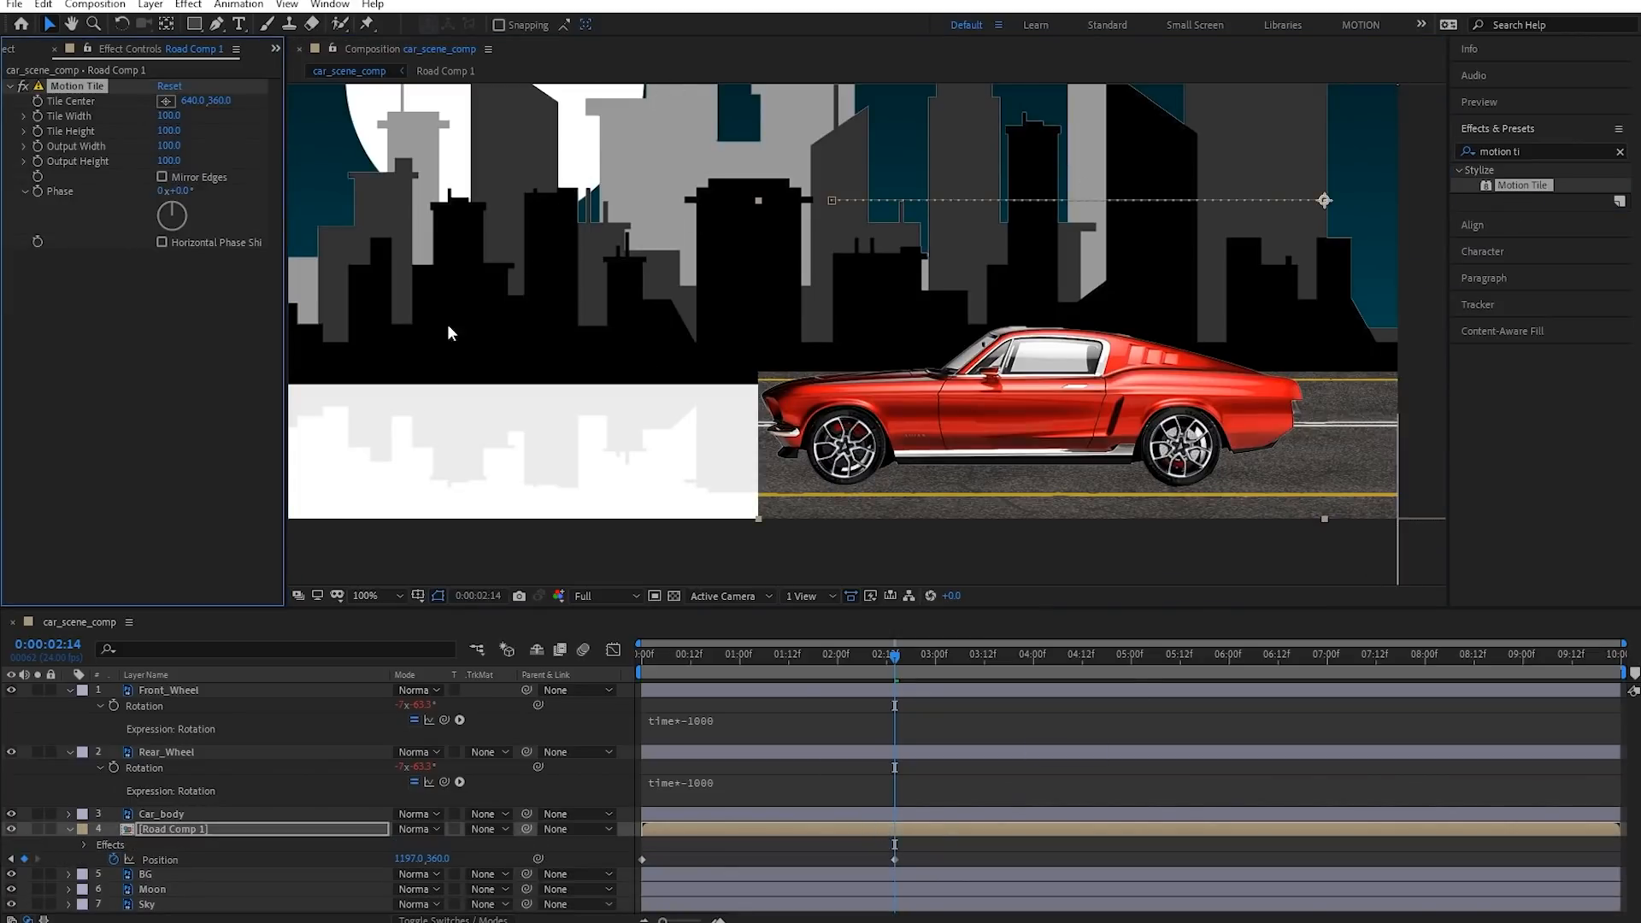
left_click_drag(171, 144, 188, 144)
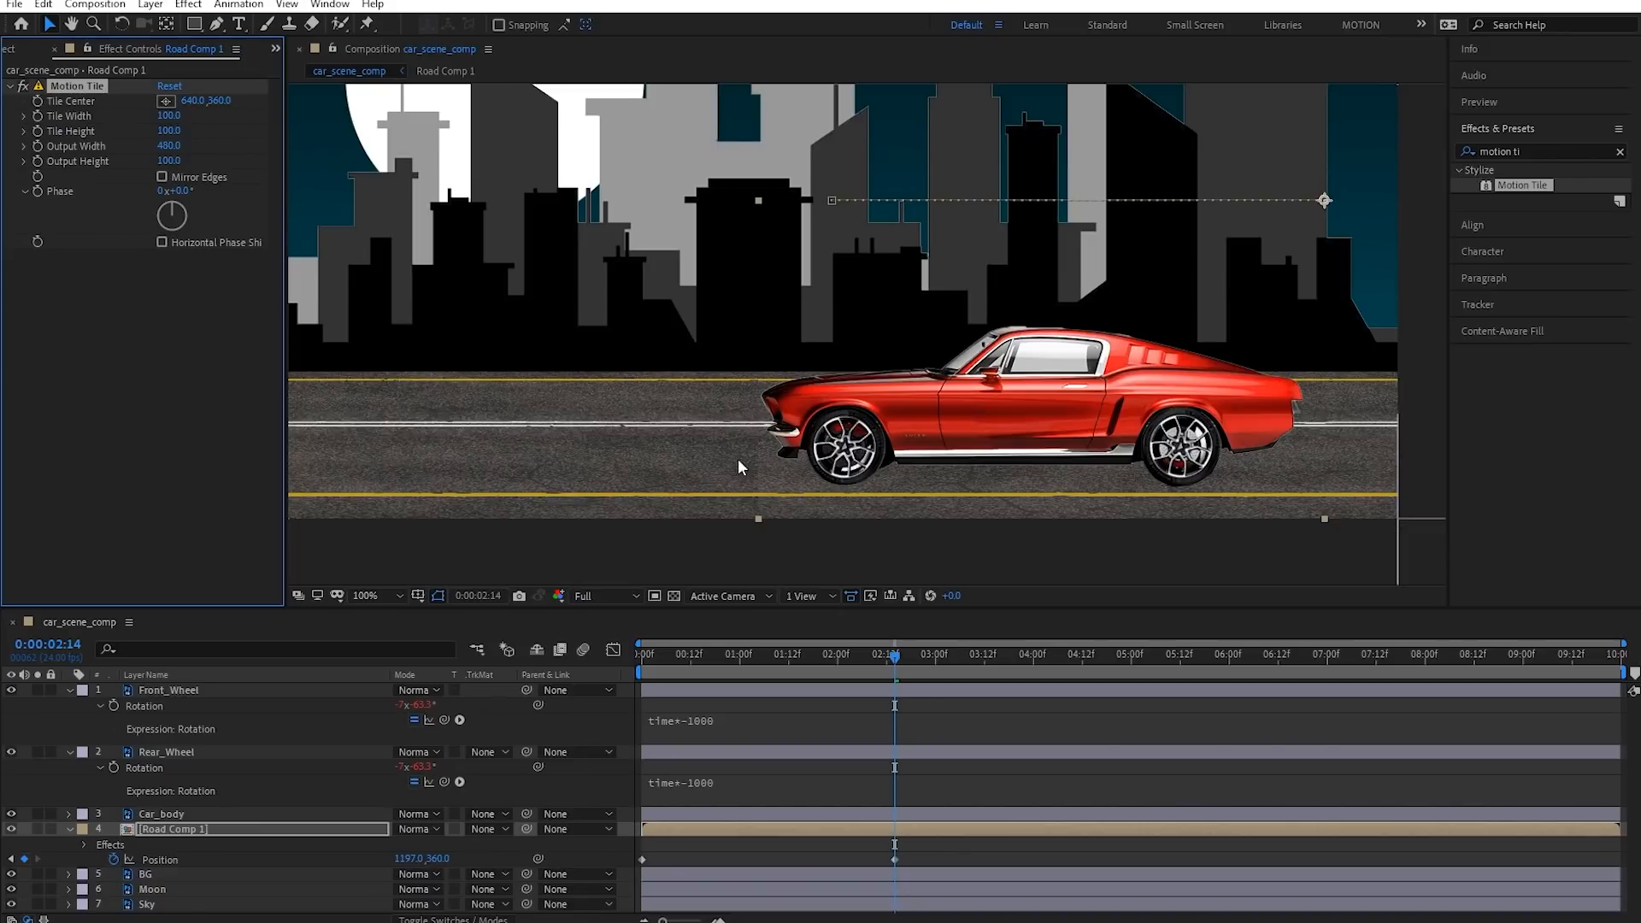
scroll(788, 495, "up", 2)
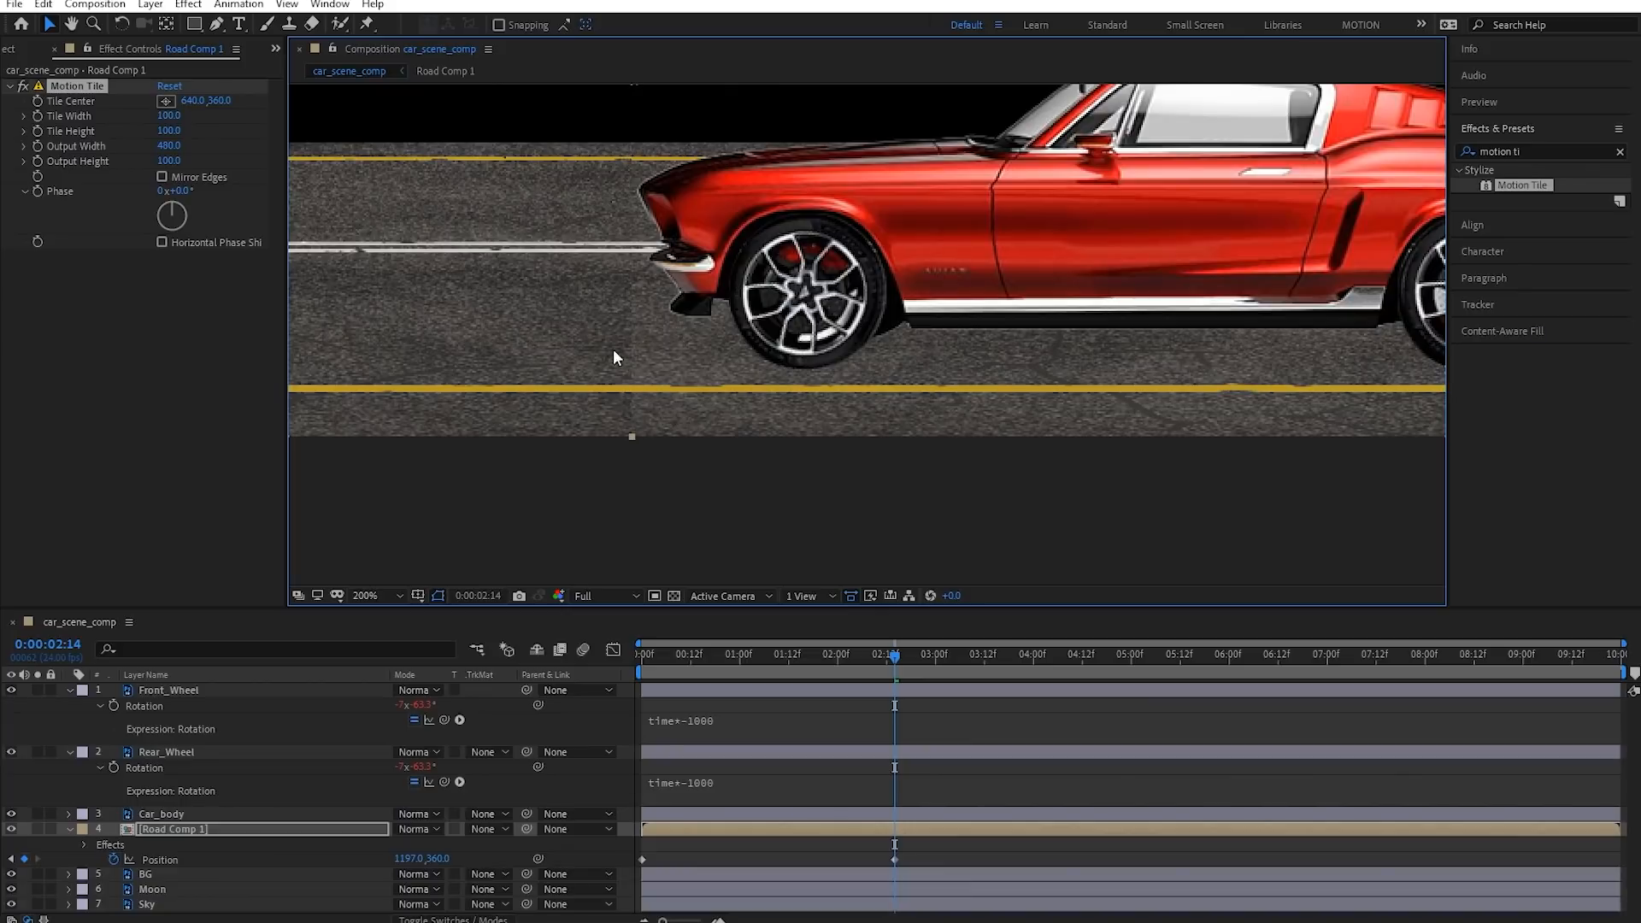
left_click(162, 176)
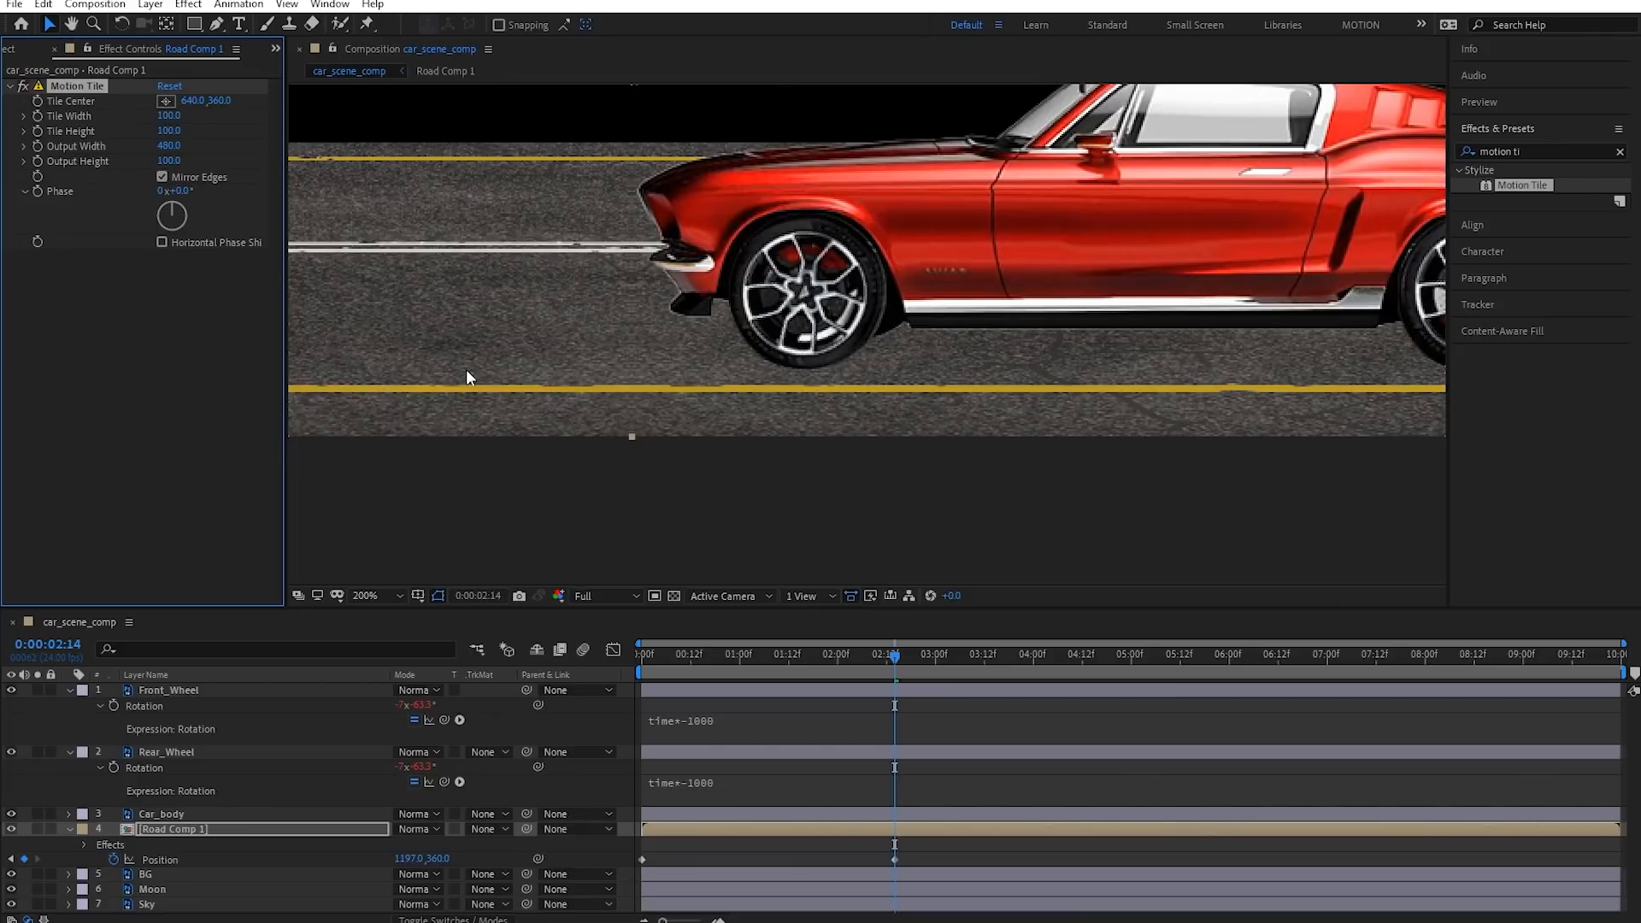
scroll(567, 366, "down", 4)
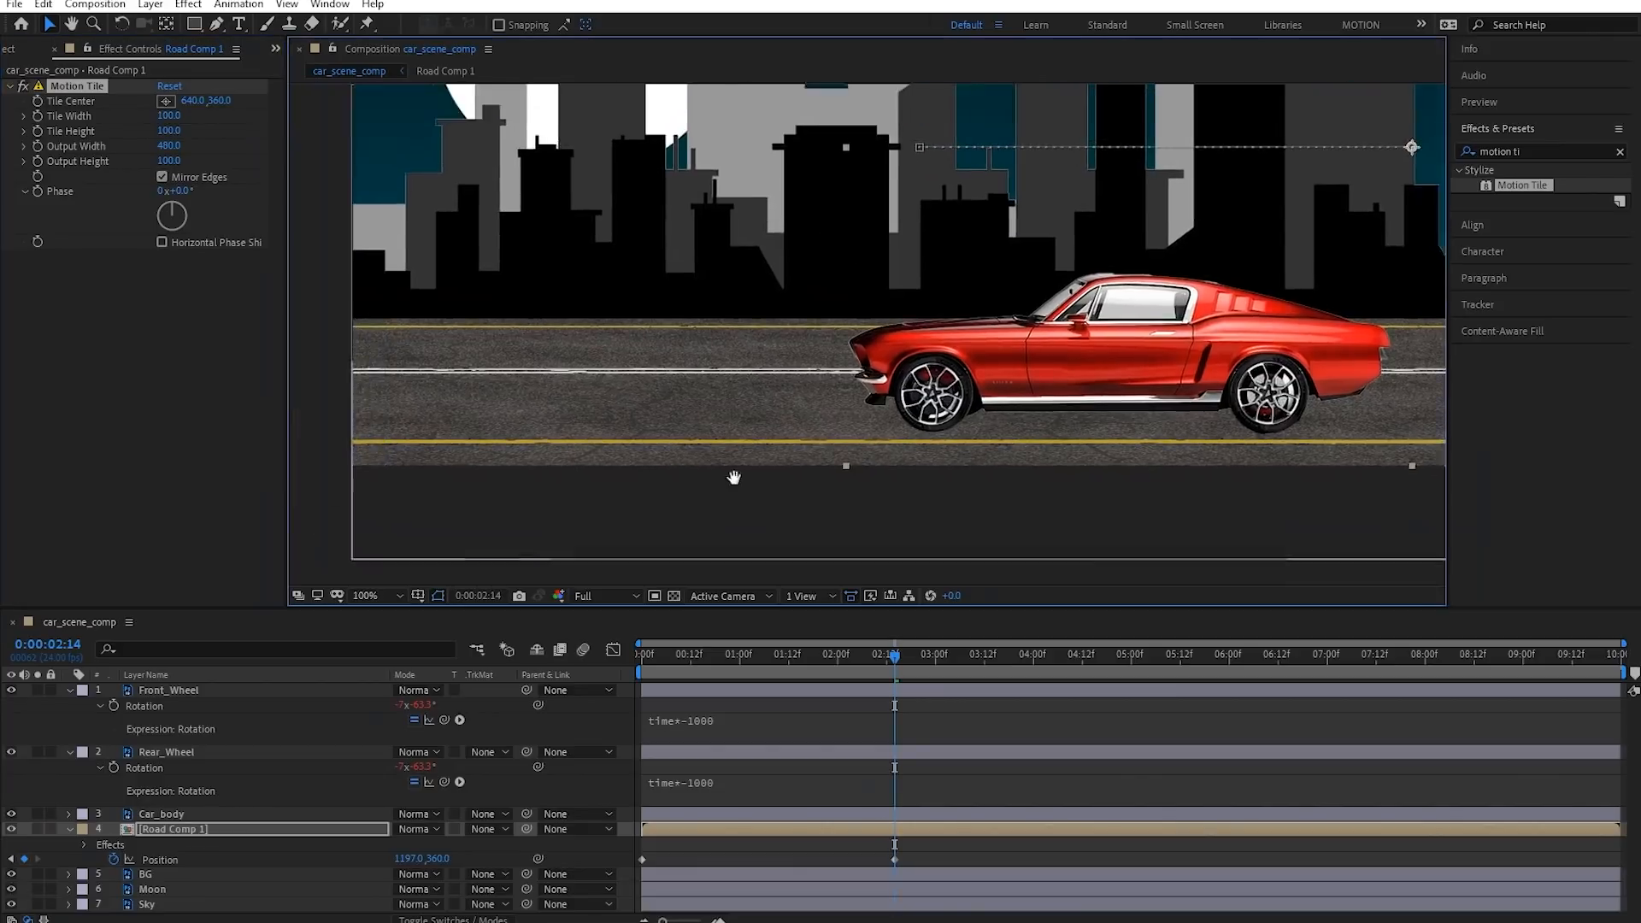
Increase Road Comp 1's second Position keyframe to X 3307 and move that keyframe to 0:00:05:00
mouse_move(906, 668)
left_mouse_down()
mouse_move(977, 665)
mouse_move(872, 669)
mouse_move(895, 676)
left_mouse_up()
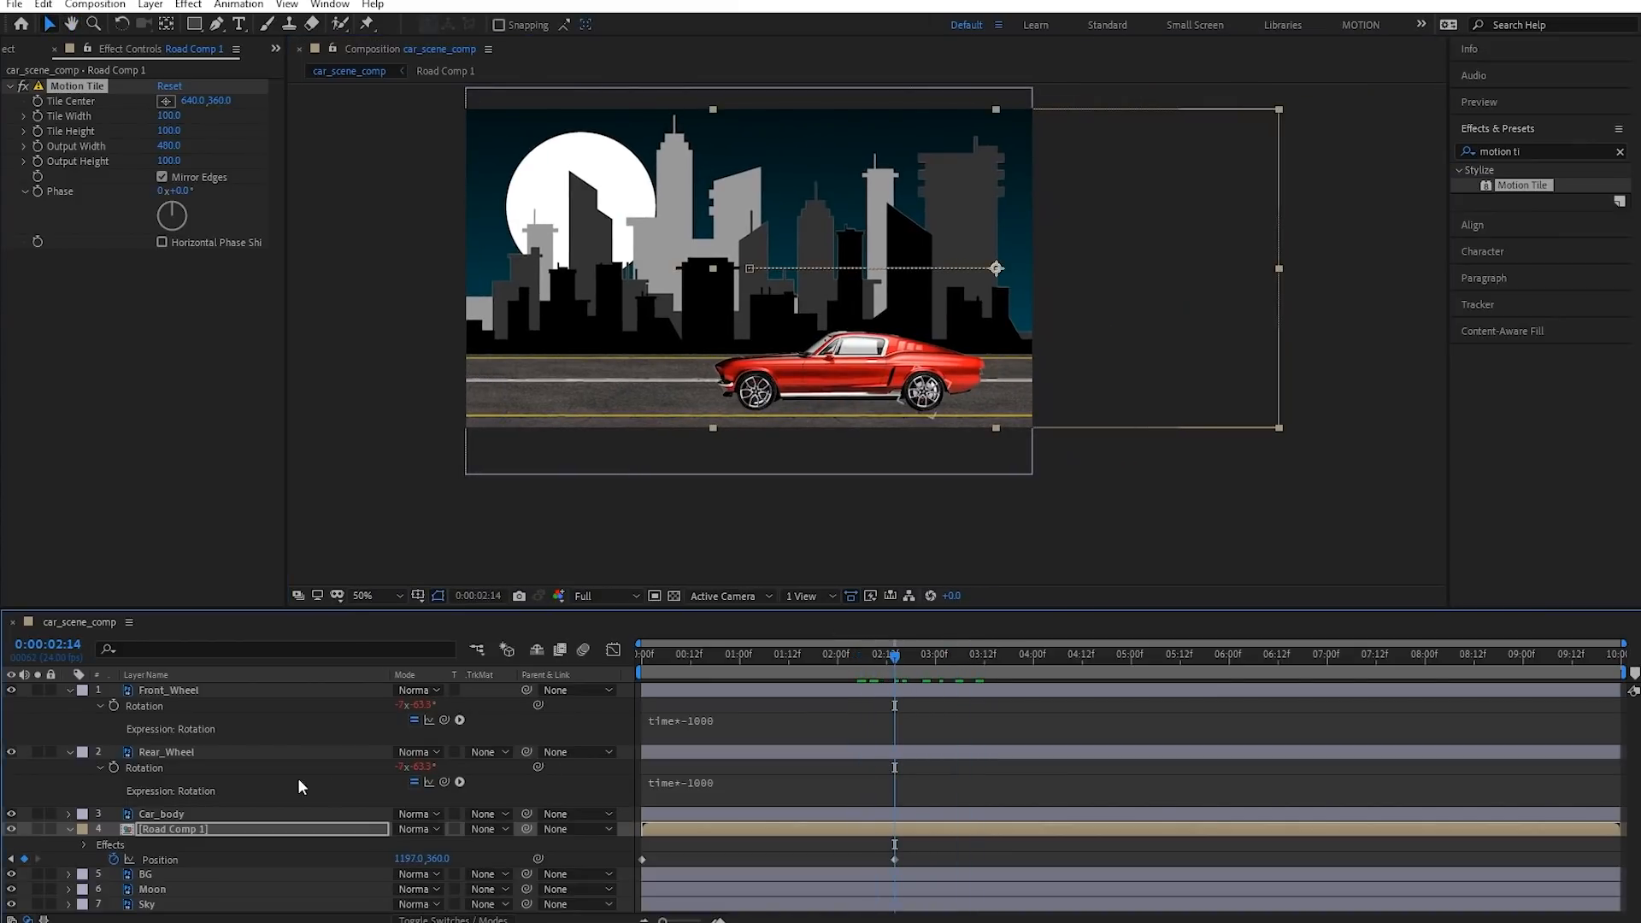
key("p")
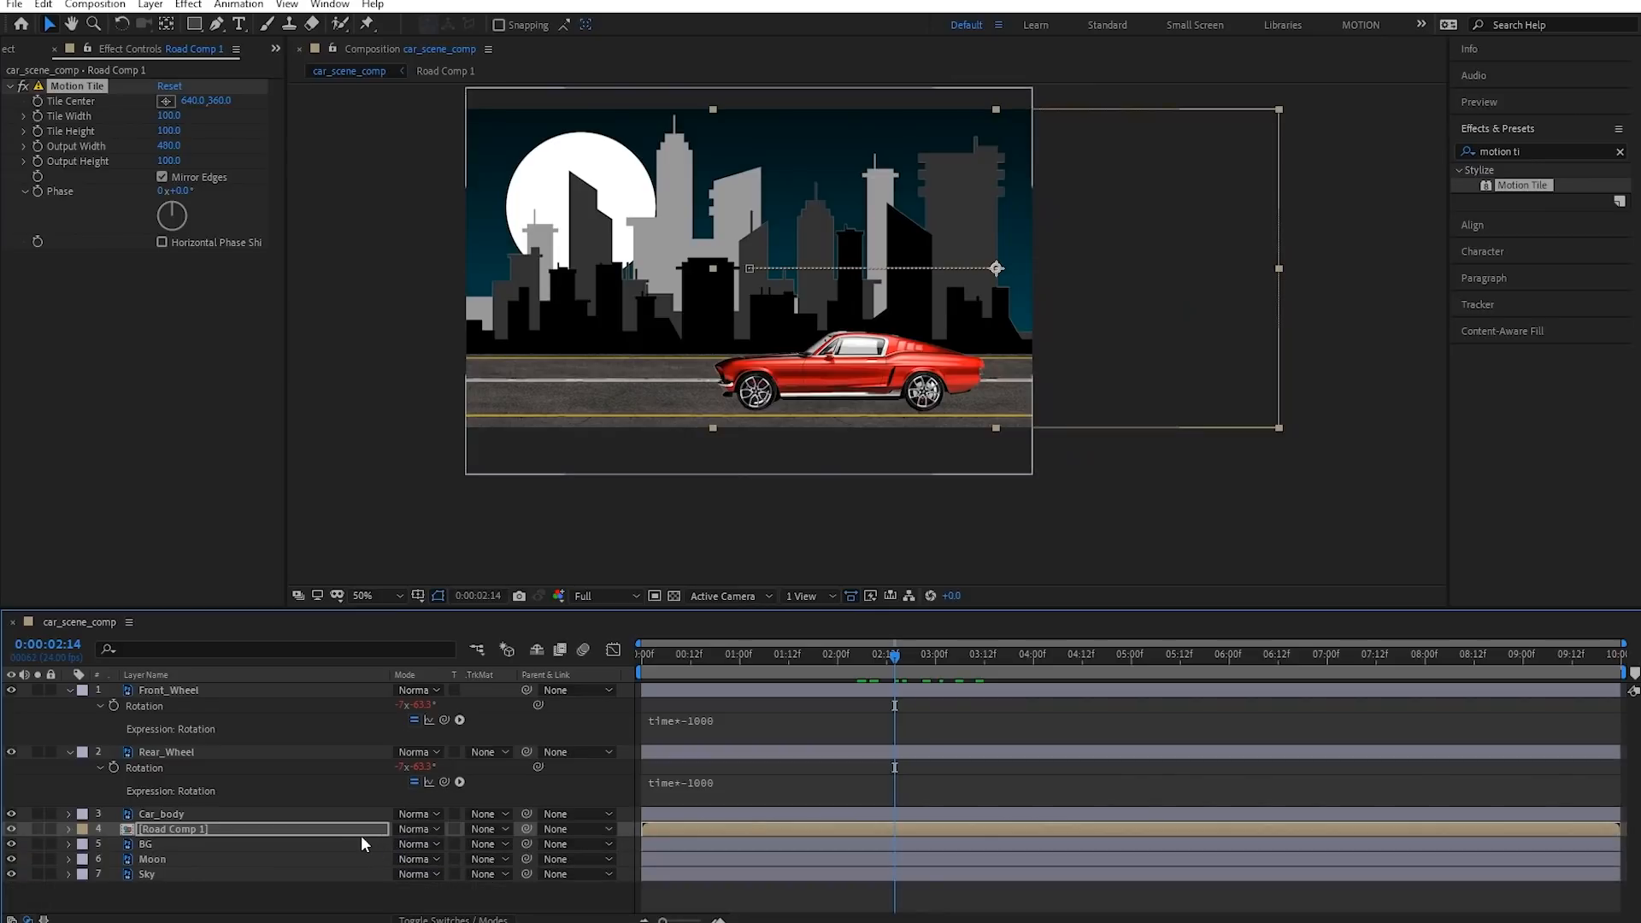
left_click_drag(396, 845, 728, 795)
key("comma")
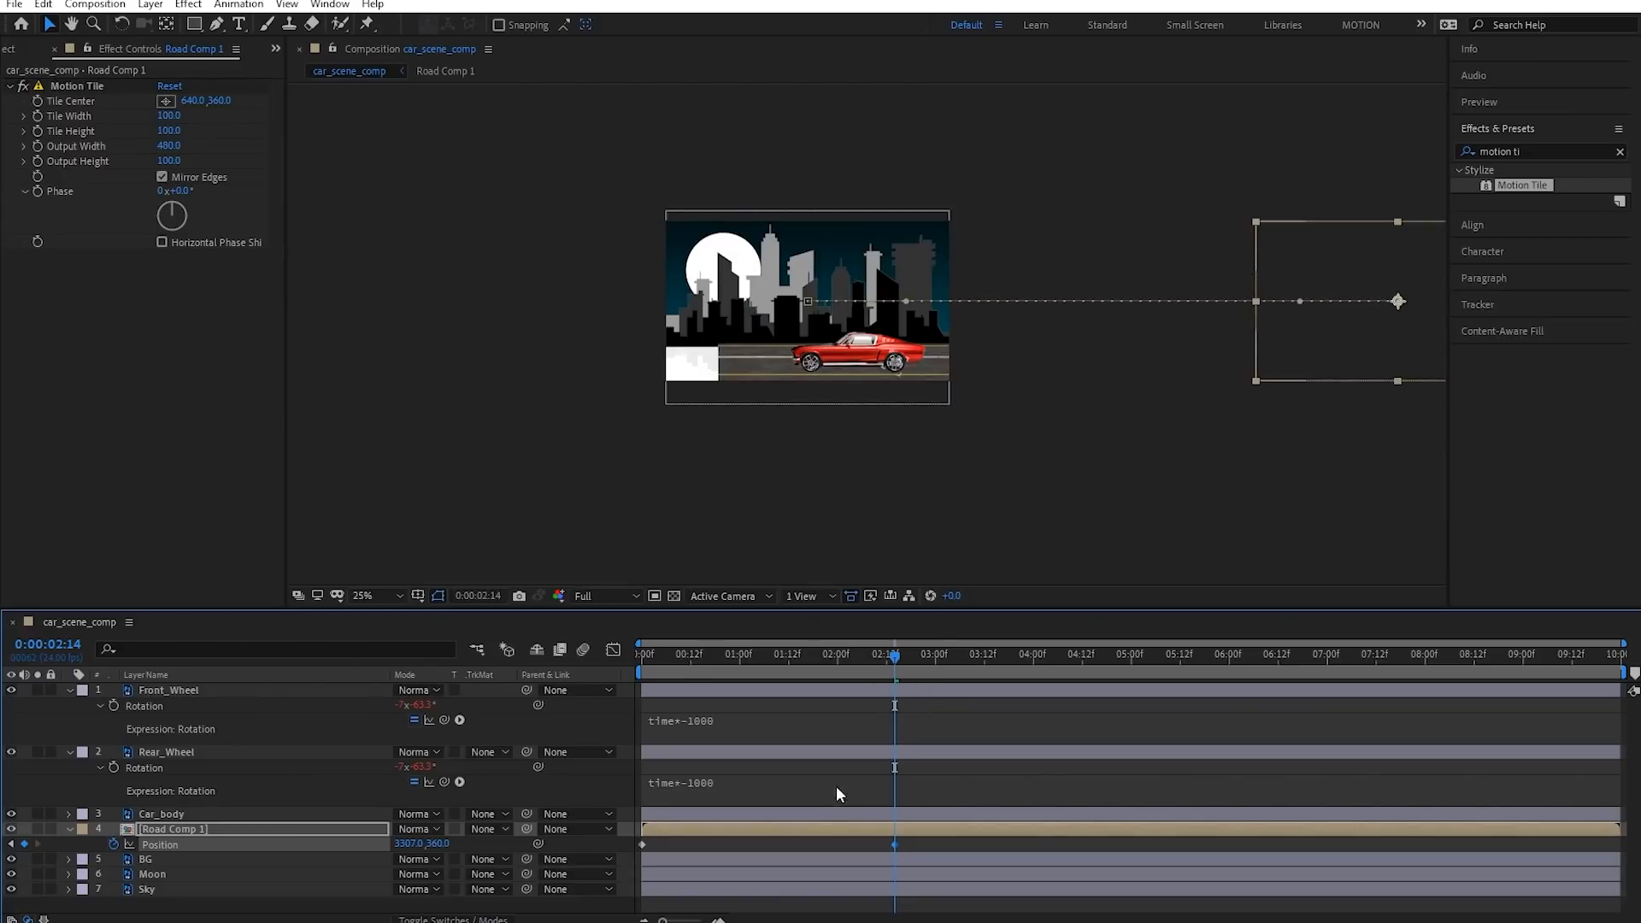
left_click_drag(895, 844, 1069, 844)
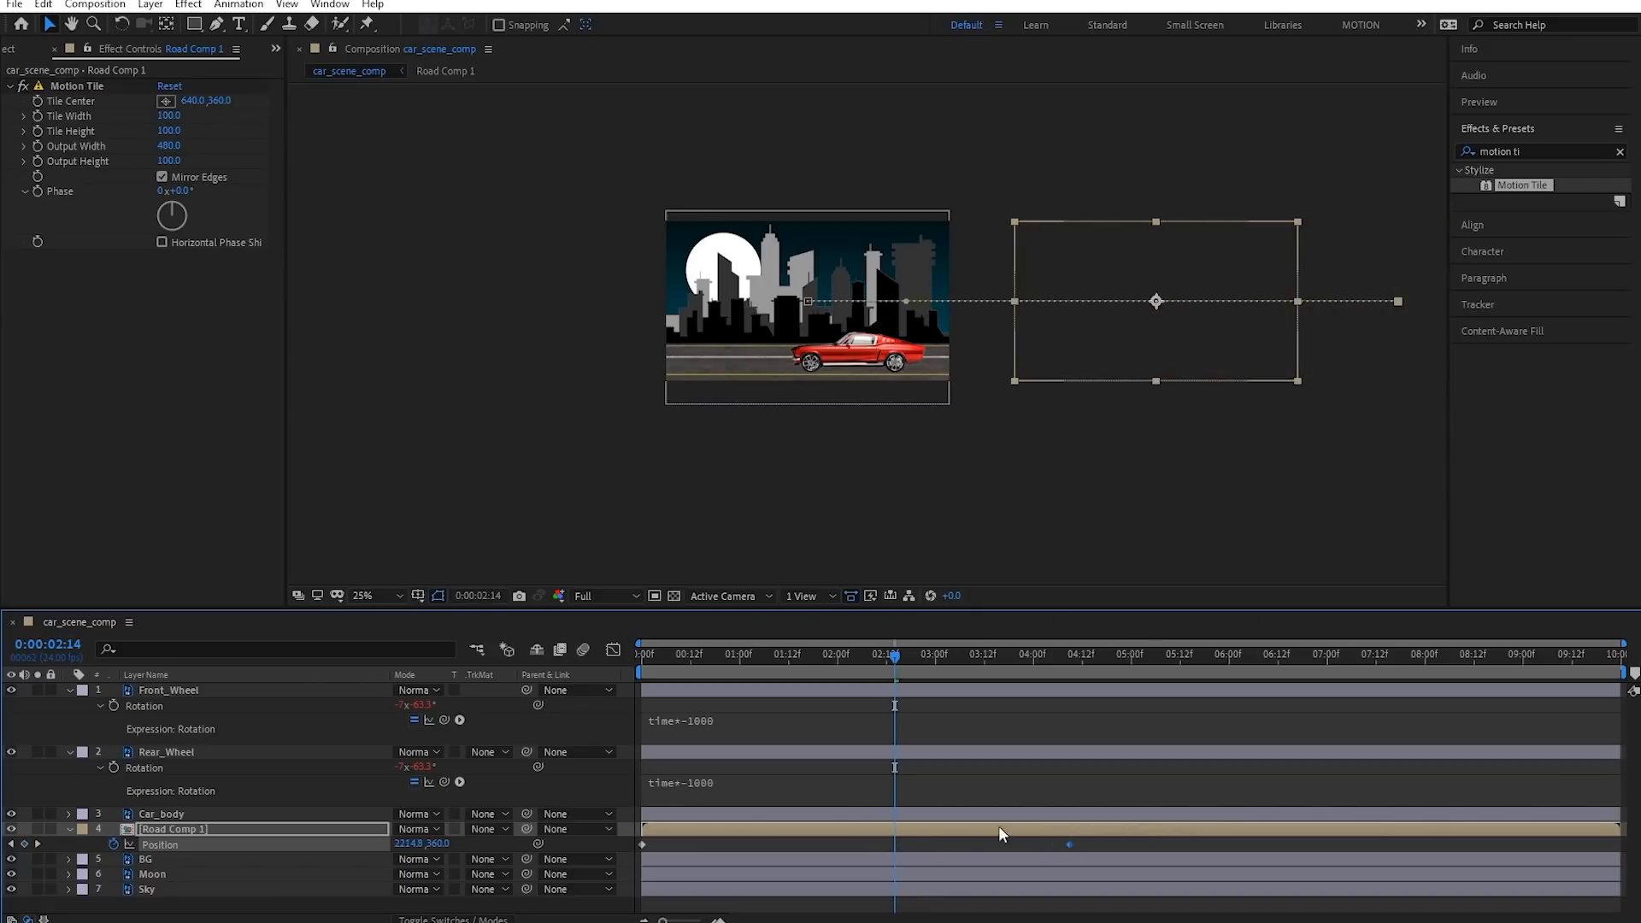
left_click(50, 645)
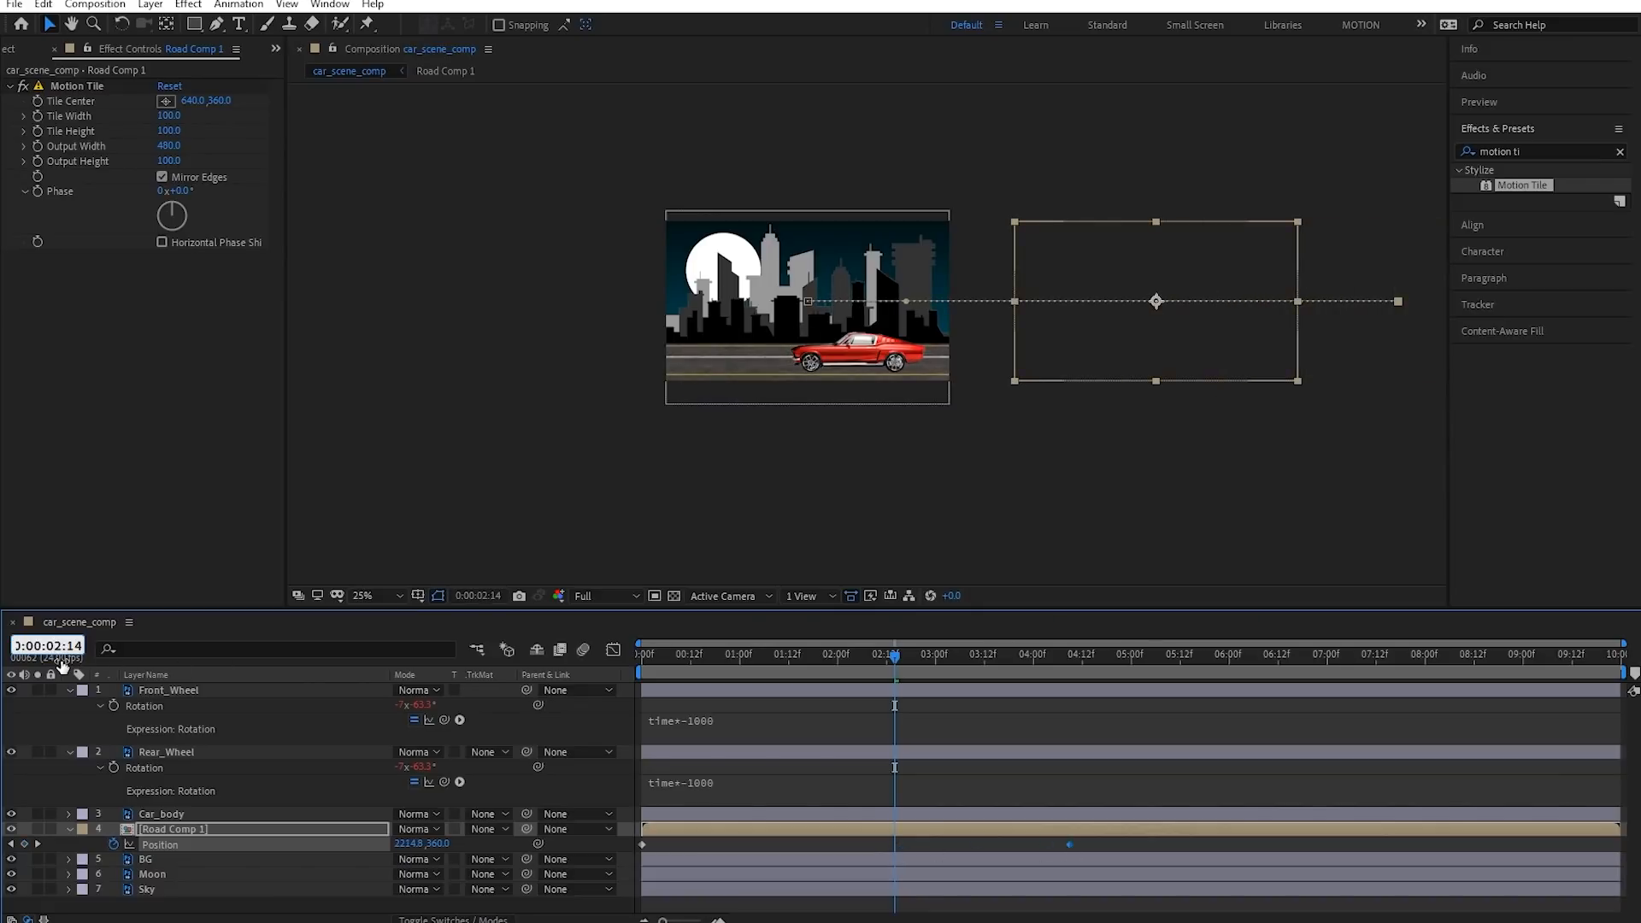
key("BackSpace")
type("5")
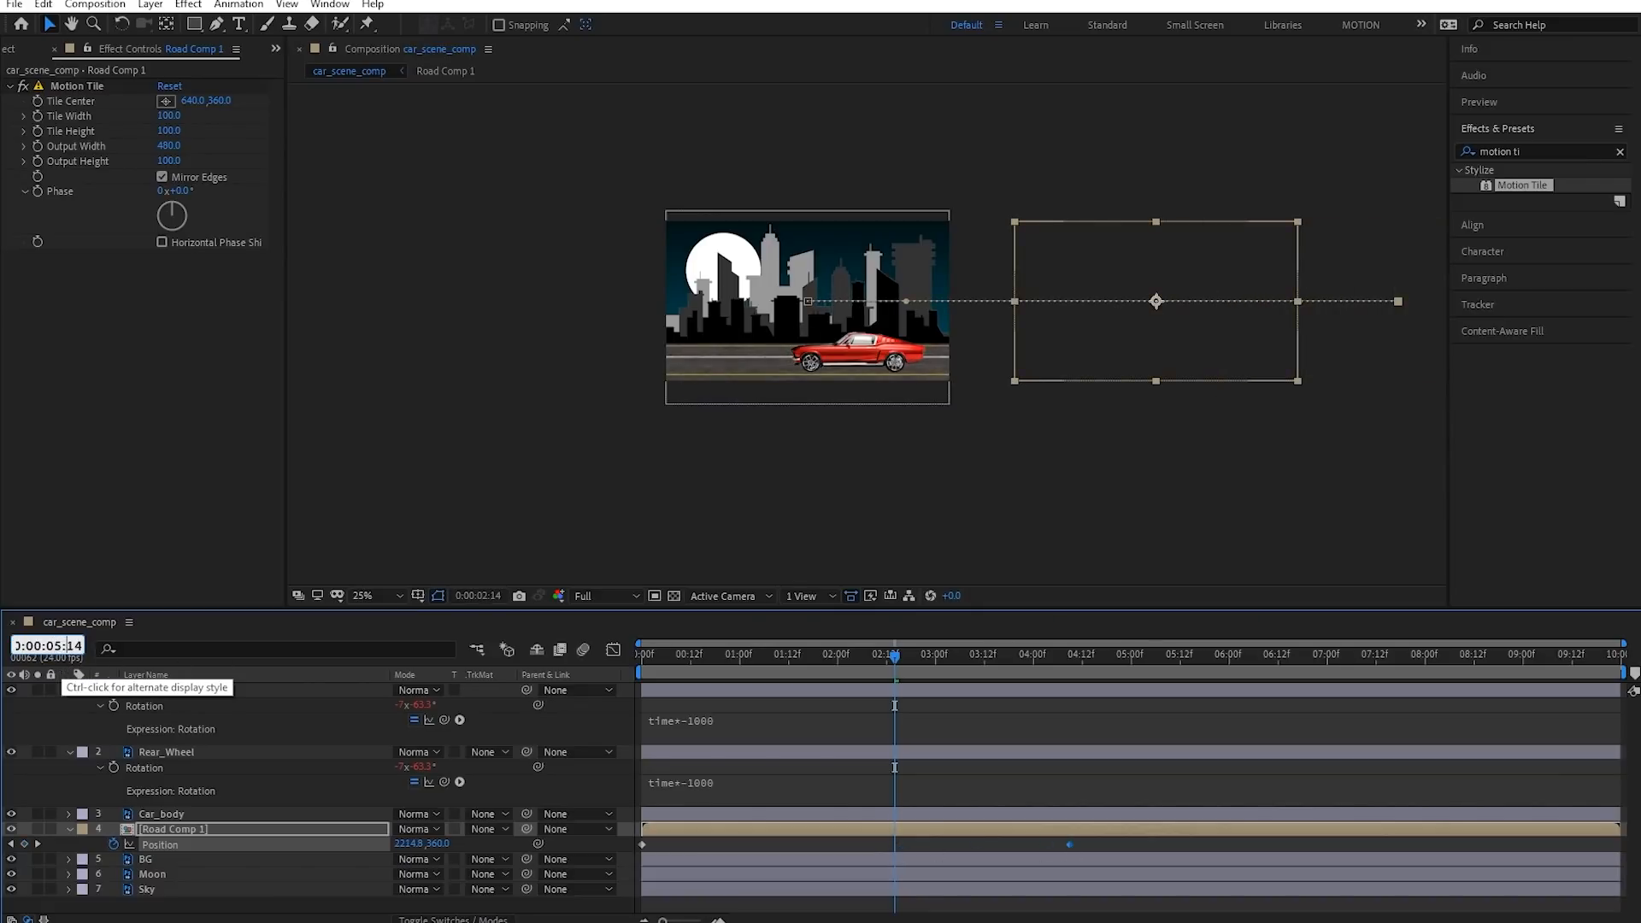
key("Return")
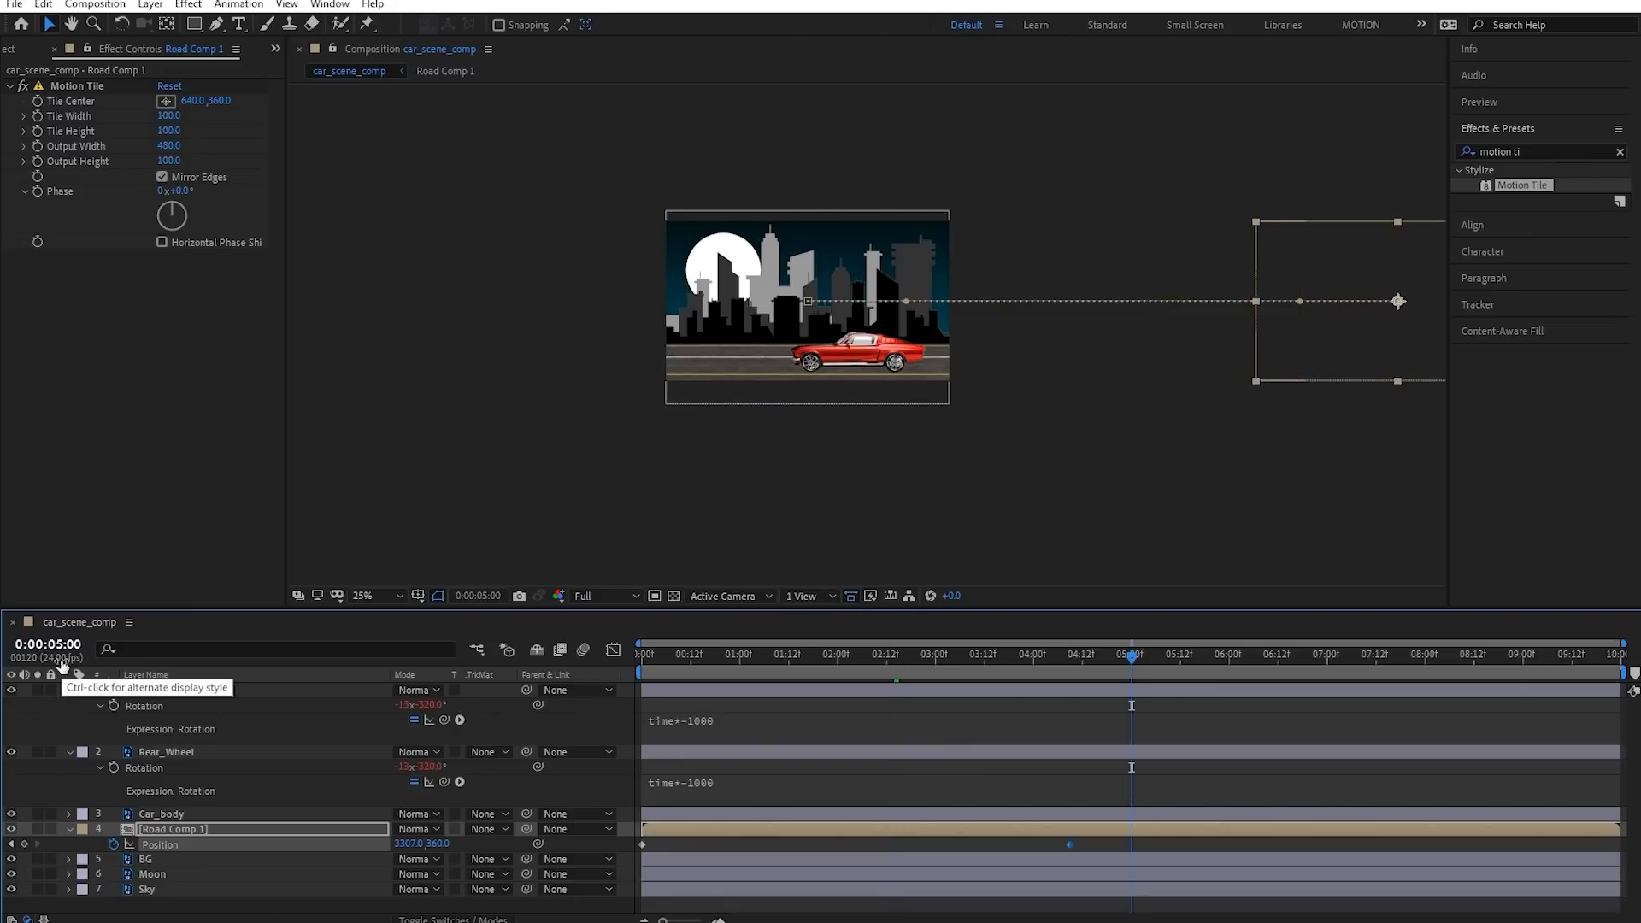
left_click_drag(1072, 843, 1117, 848)
Raise Road Comp 1's Position keyframe at 0:00:05:00 to X 15238 and preview the road motion
left_click_drag(409, 845, 1464, 848)
key("Home")
key("space")
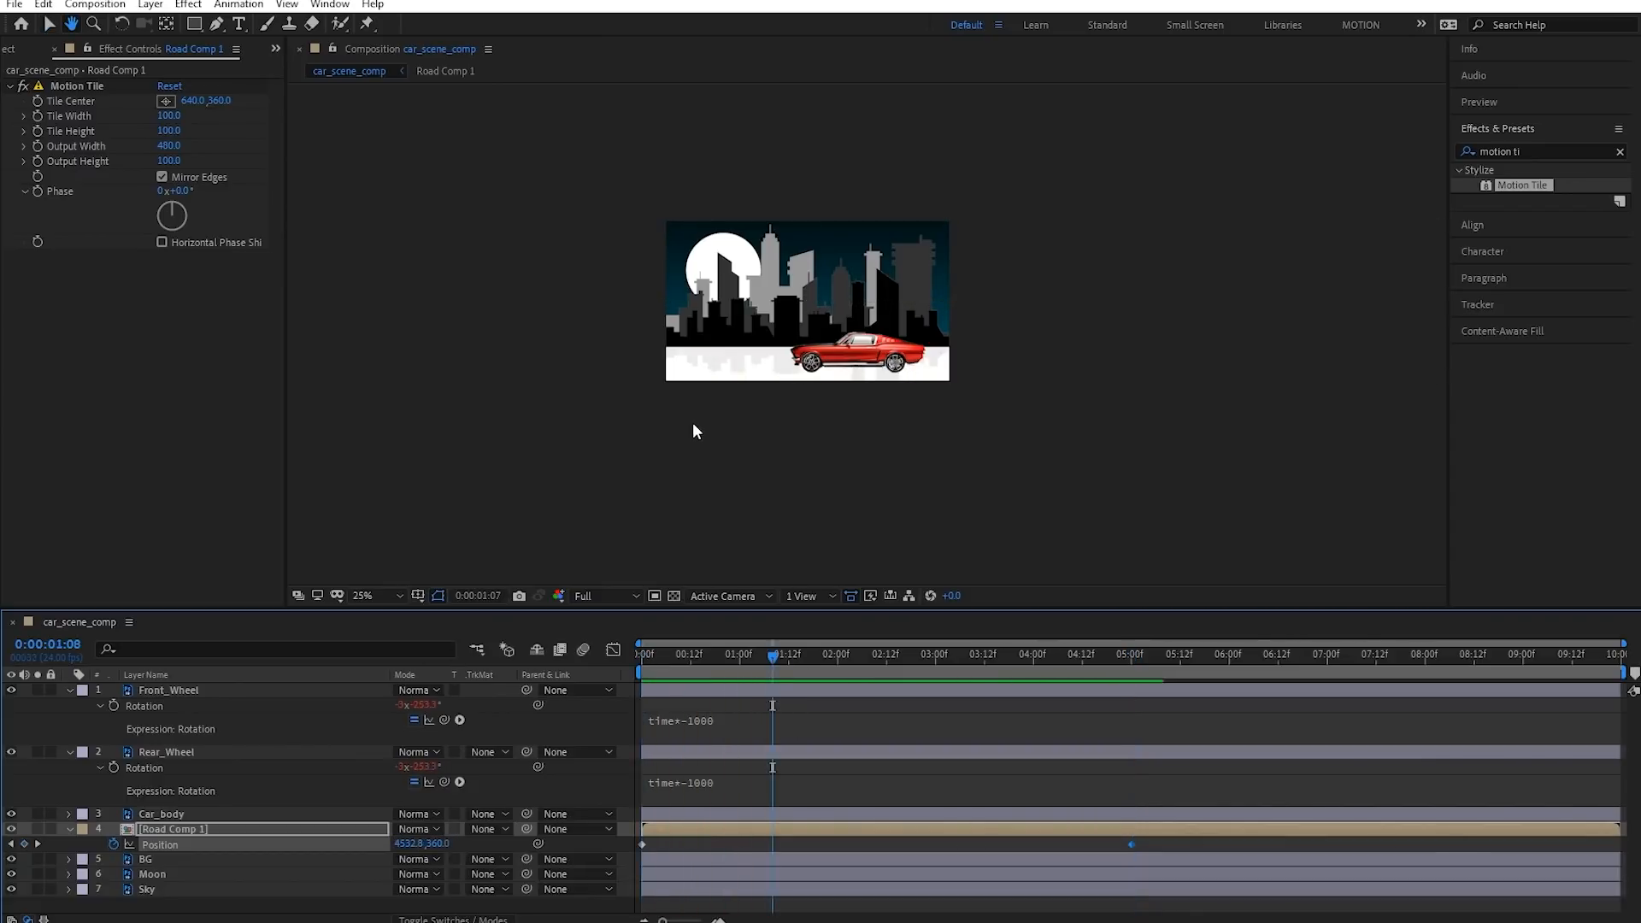
key("period")
left_click_drag(724, 660, 470, 663)
key("space")
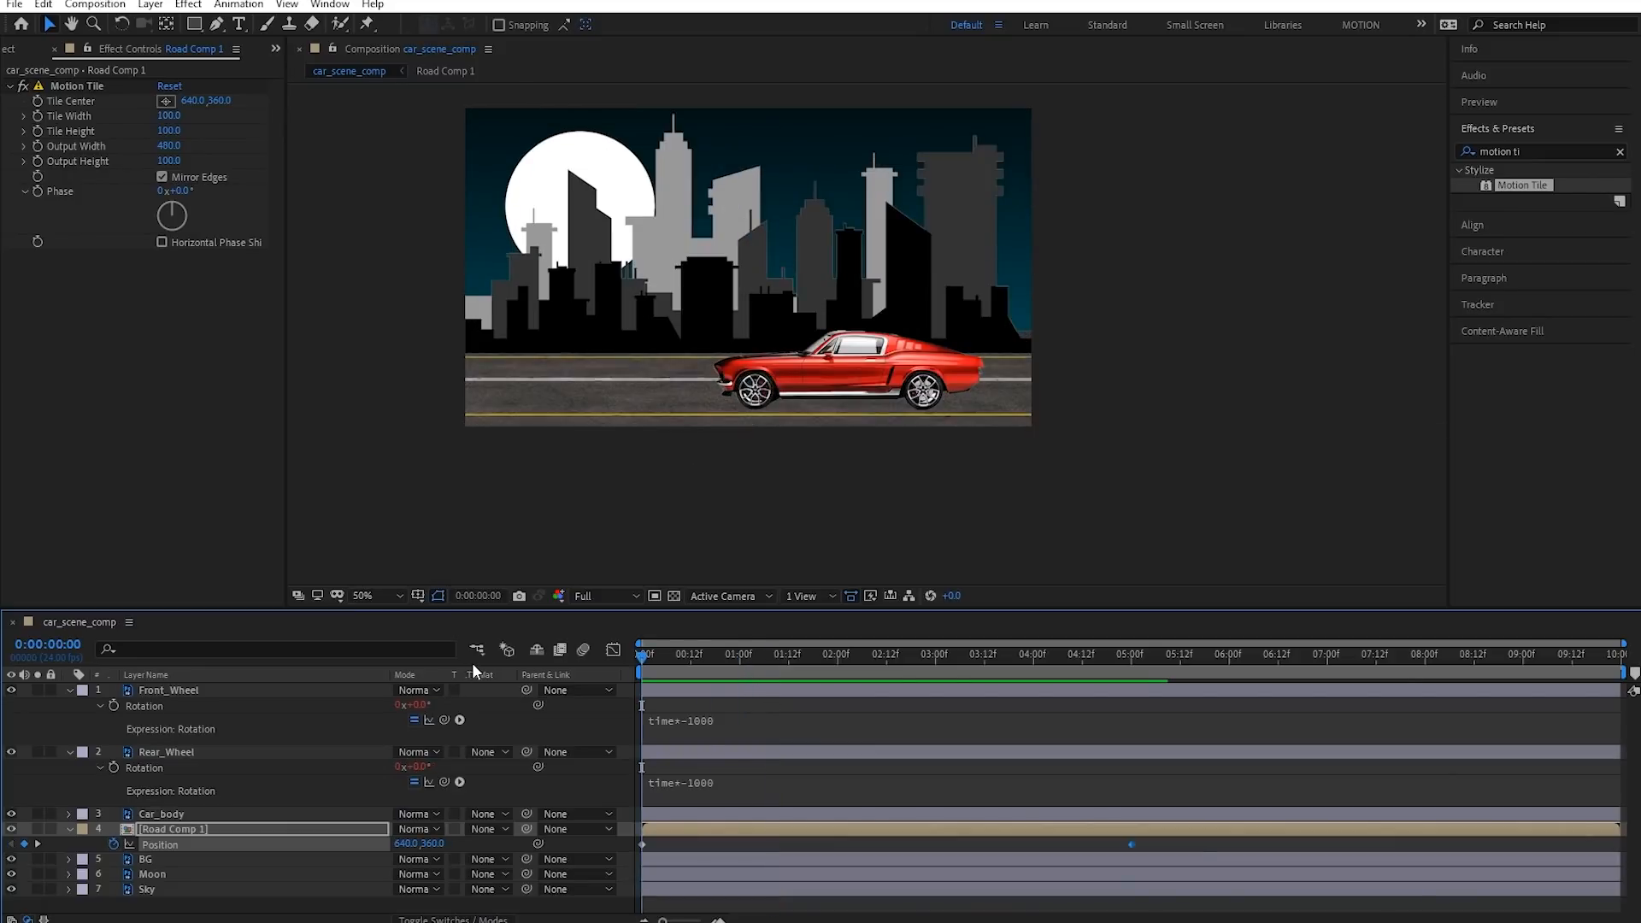
key("space")
left_click_drag(800, 663, 971, 668)
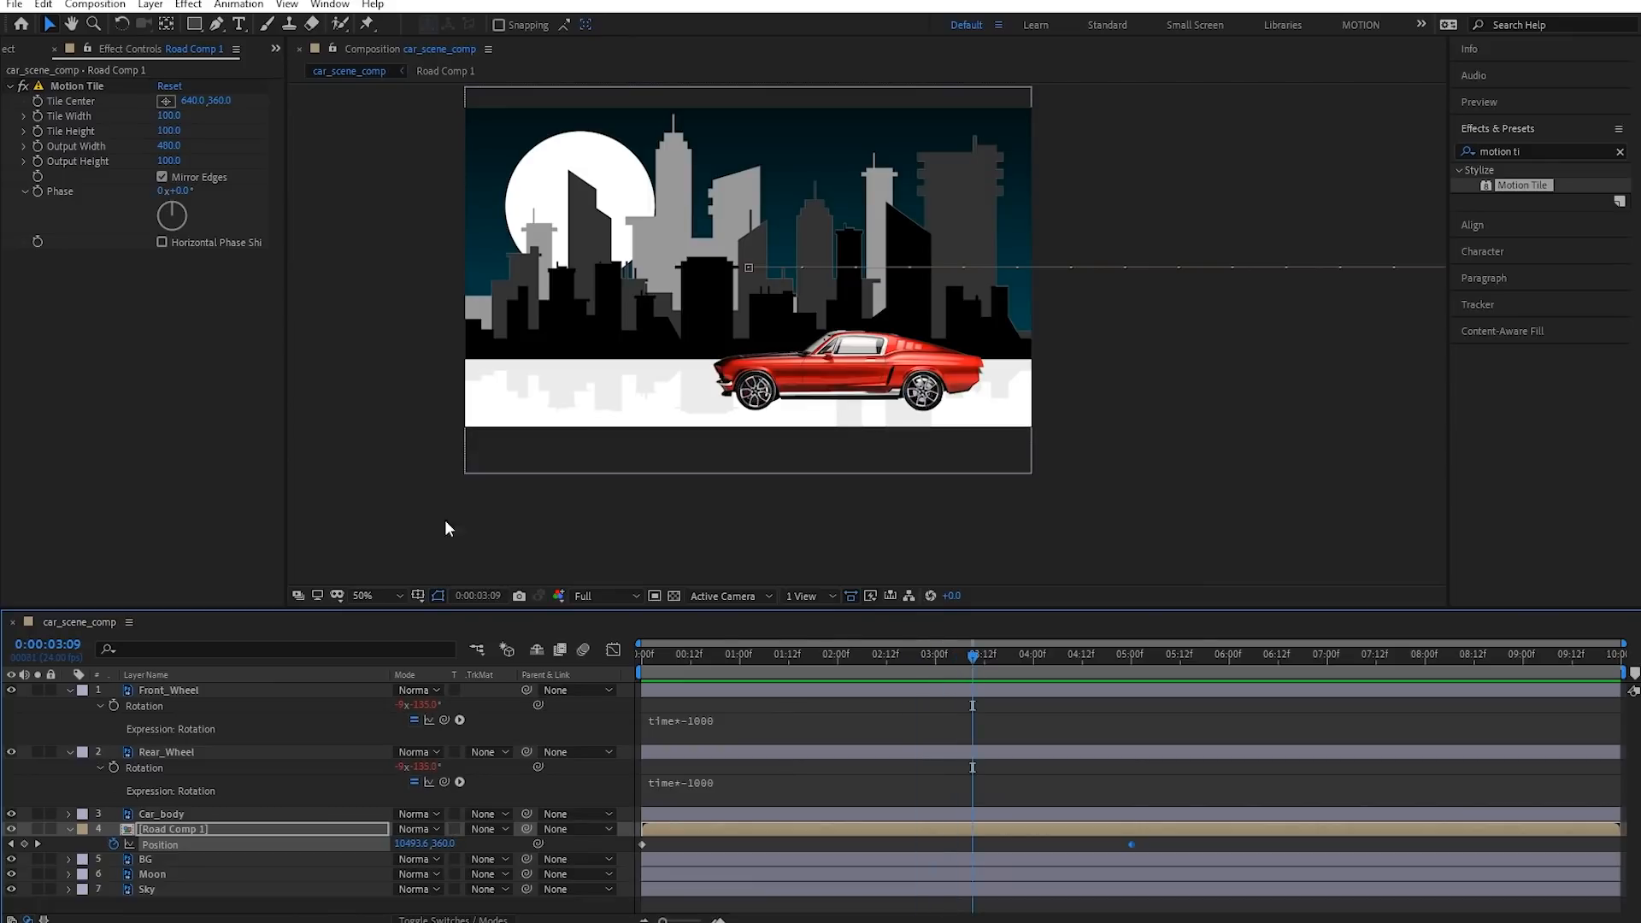
Try a Motion Tile Output Width of 2680 on Road Comp 1 and undo it
left_click(169, 145)
type("2680")
key("Return")
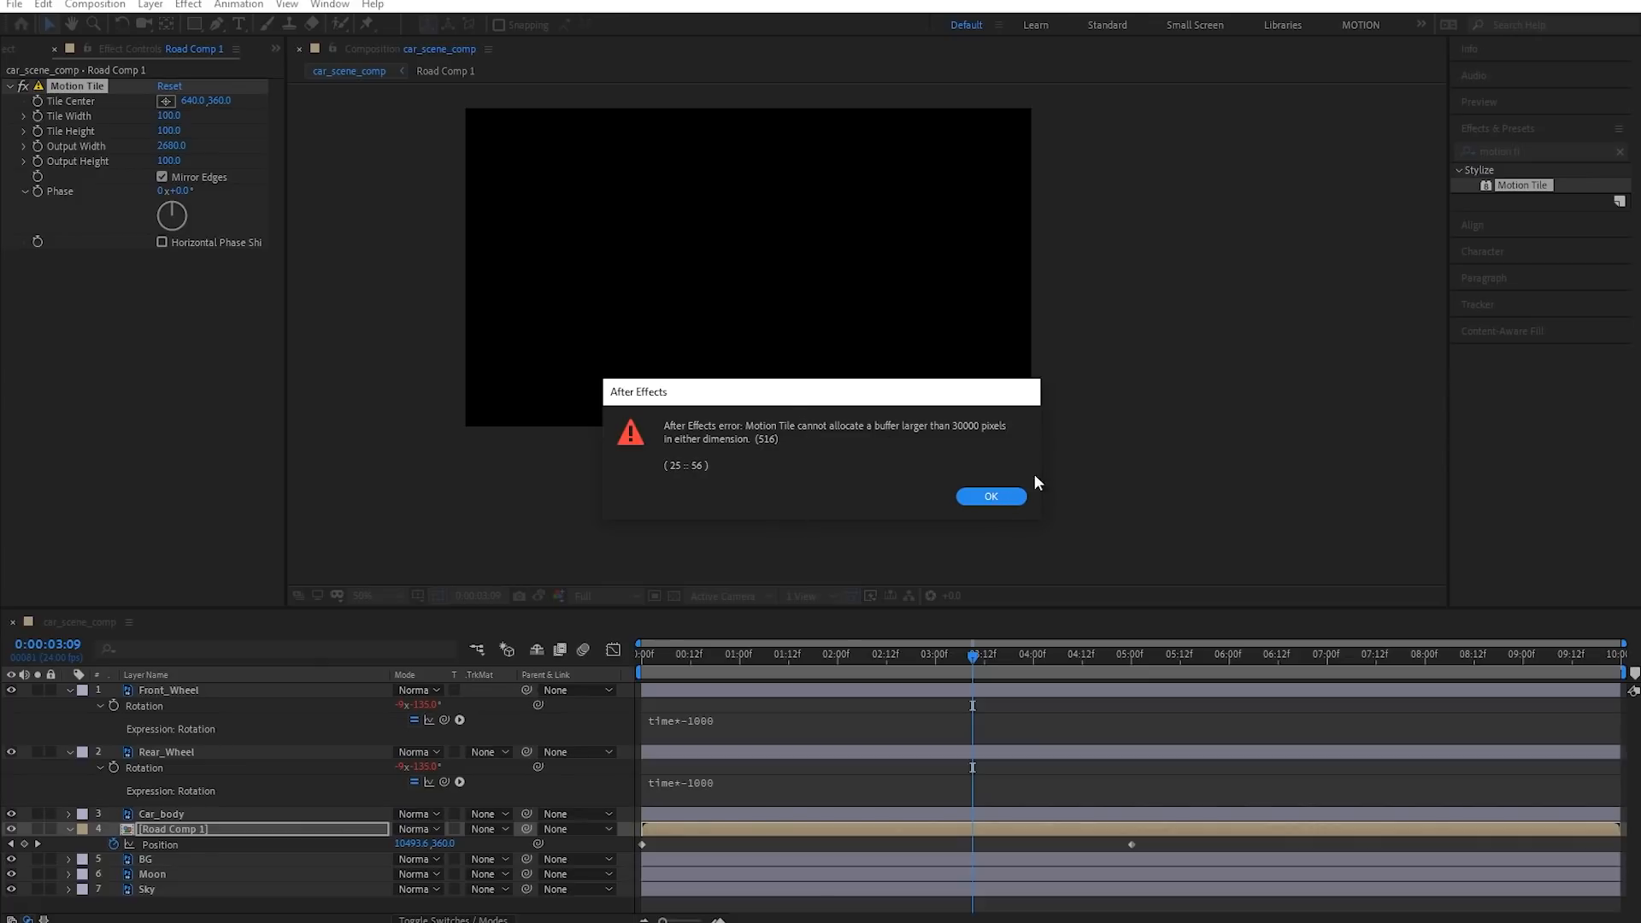
left_click(985, 498)
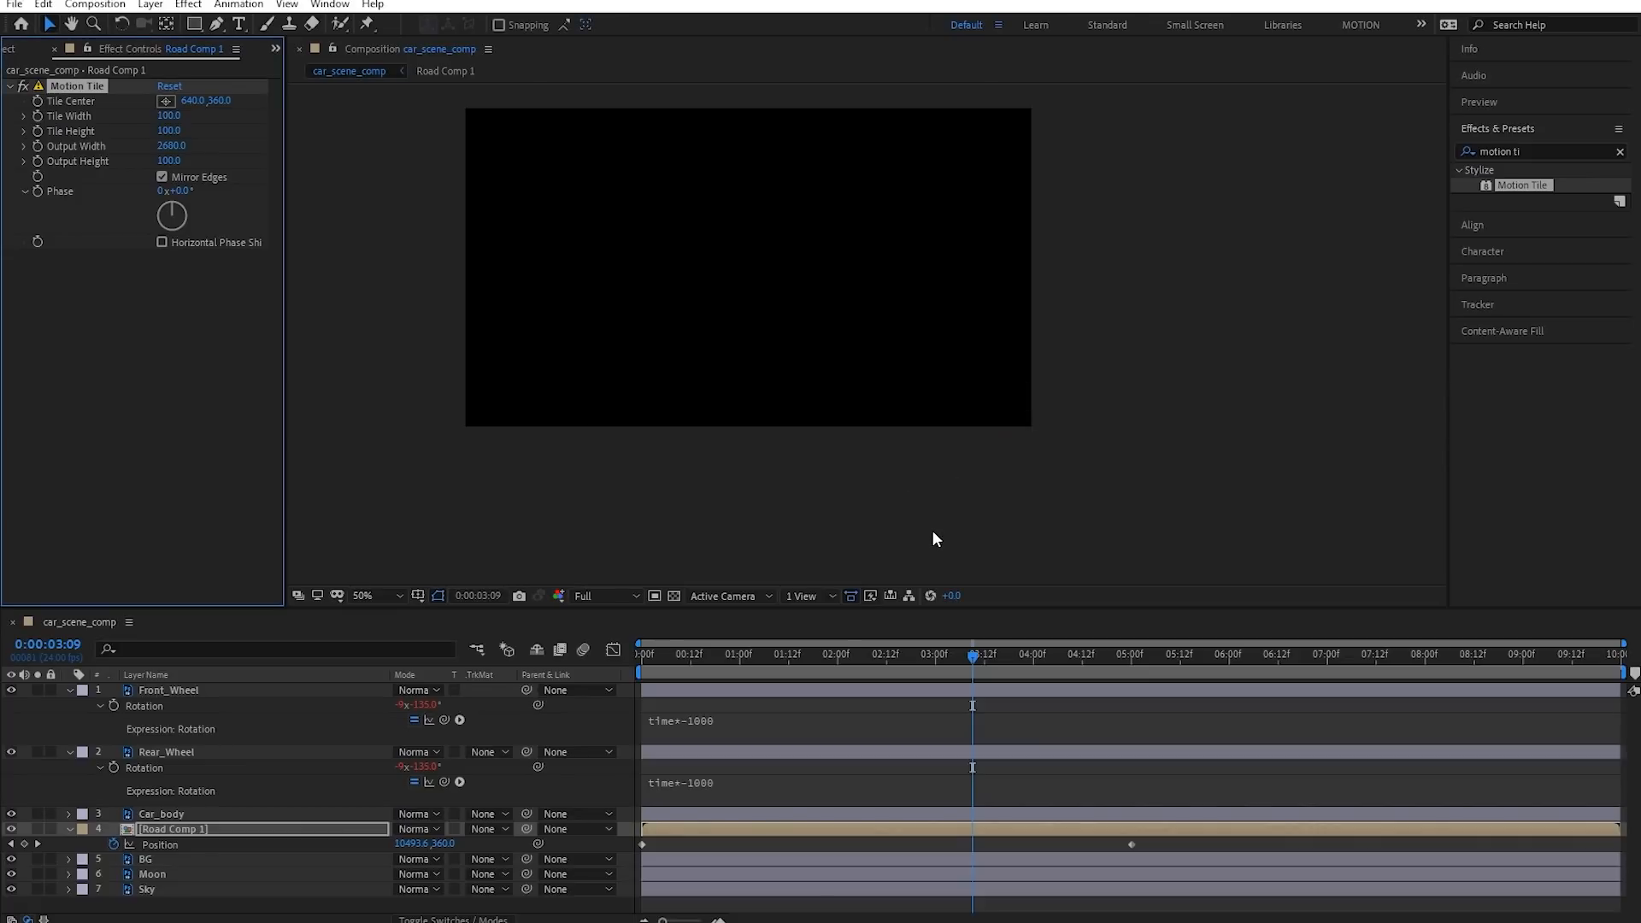
key("ctrl+z")
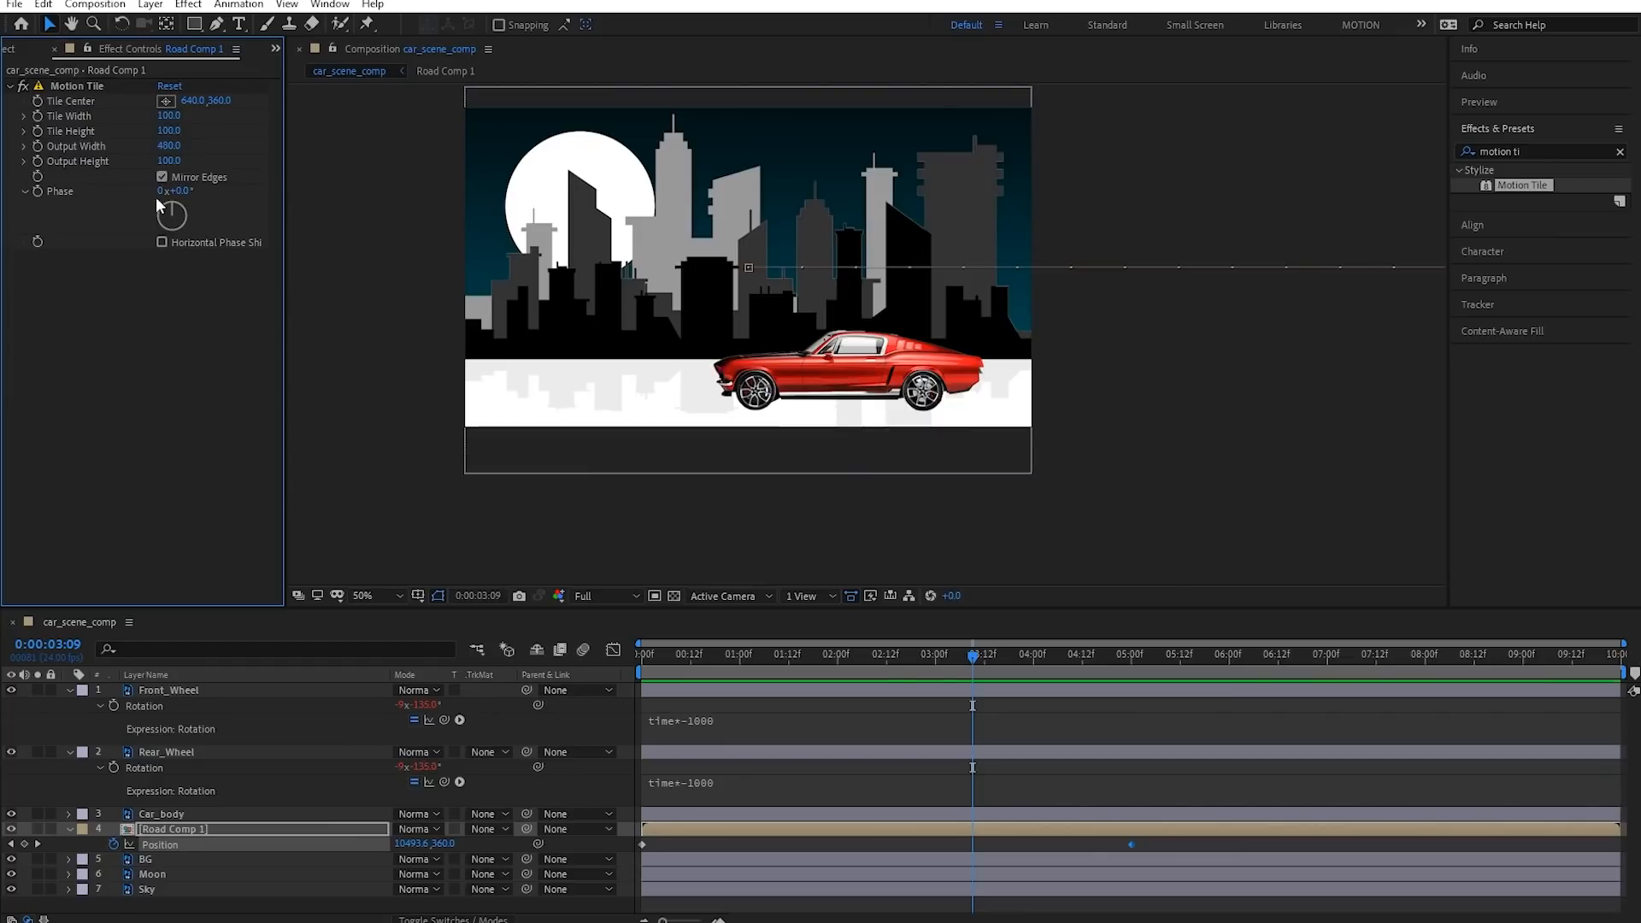
Set Motion Tile's Output Width to 1580 and Road Comp 1's Position keyframe at 0:00:00:00 to X -8810
left_click_drag(168, 145, 268, 144)
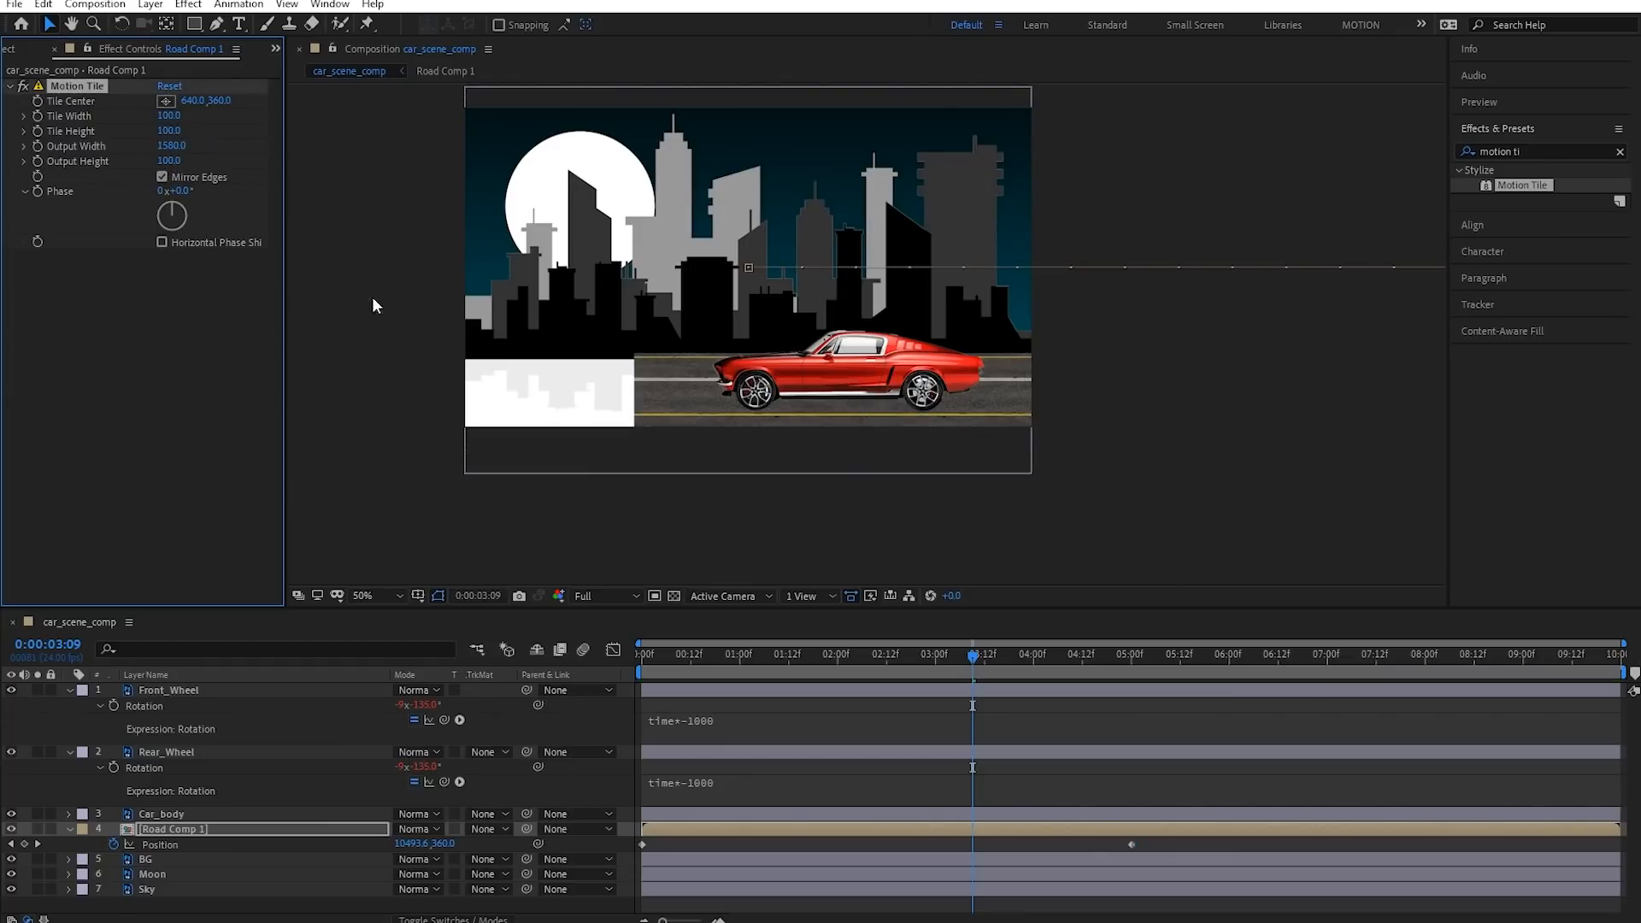
left_click_drag(977, 659, 389, 701)
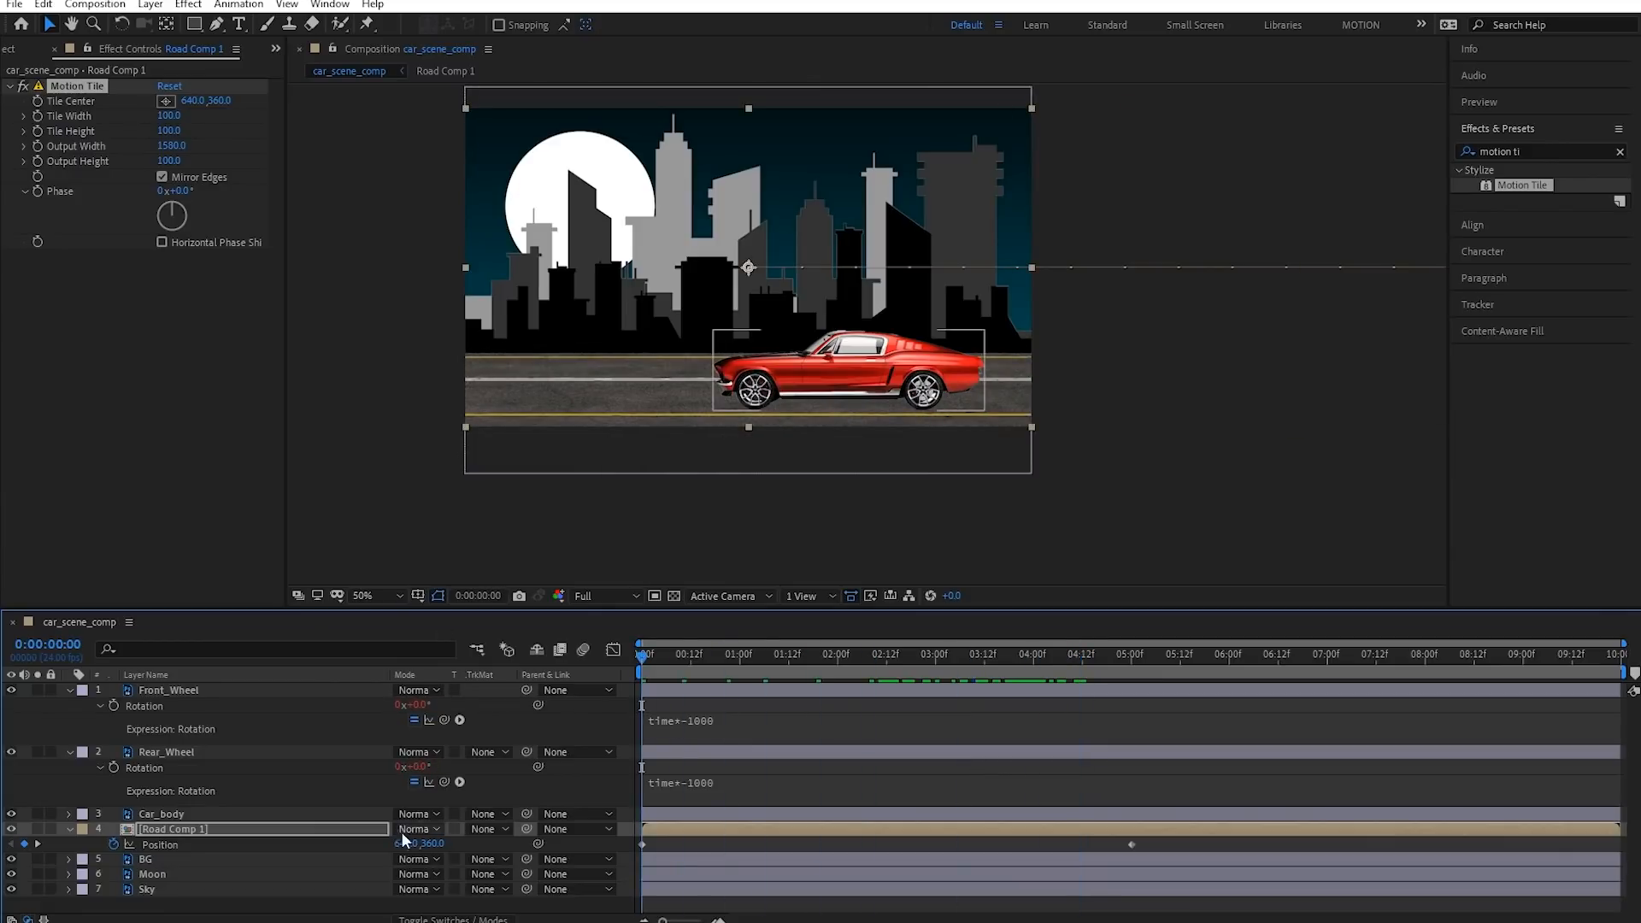
left_click_drag(406, 843, 320, 843)
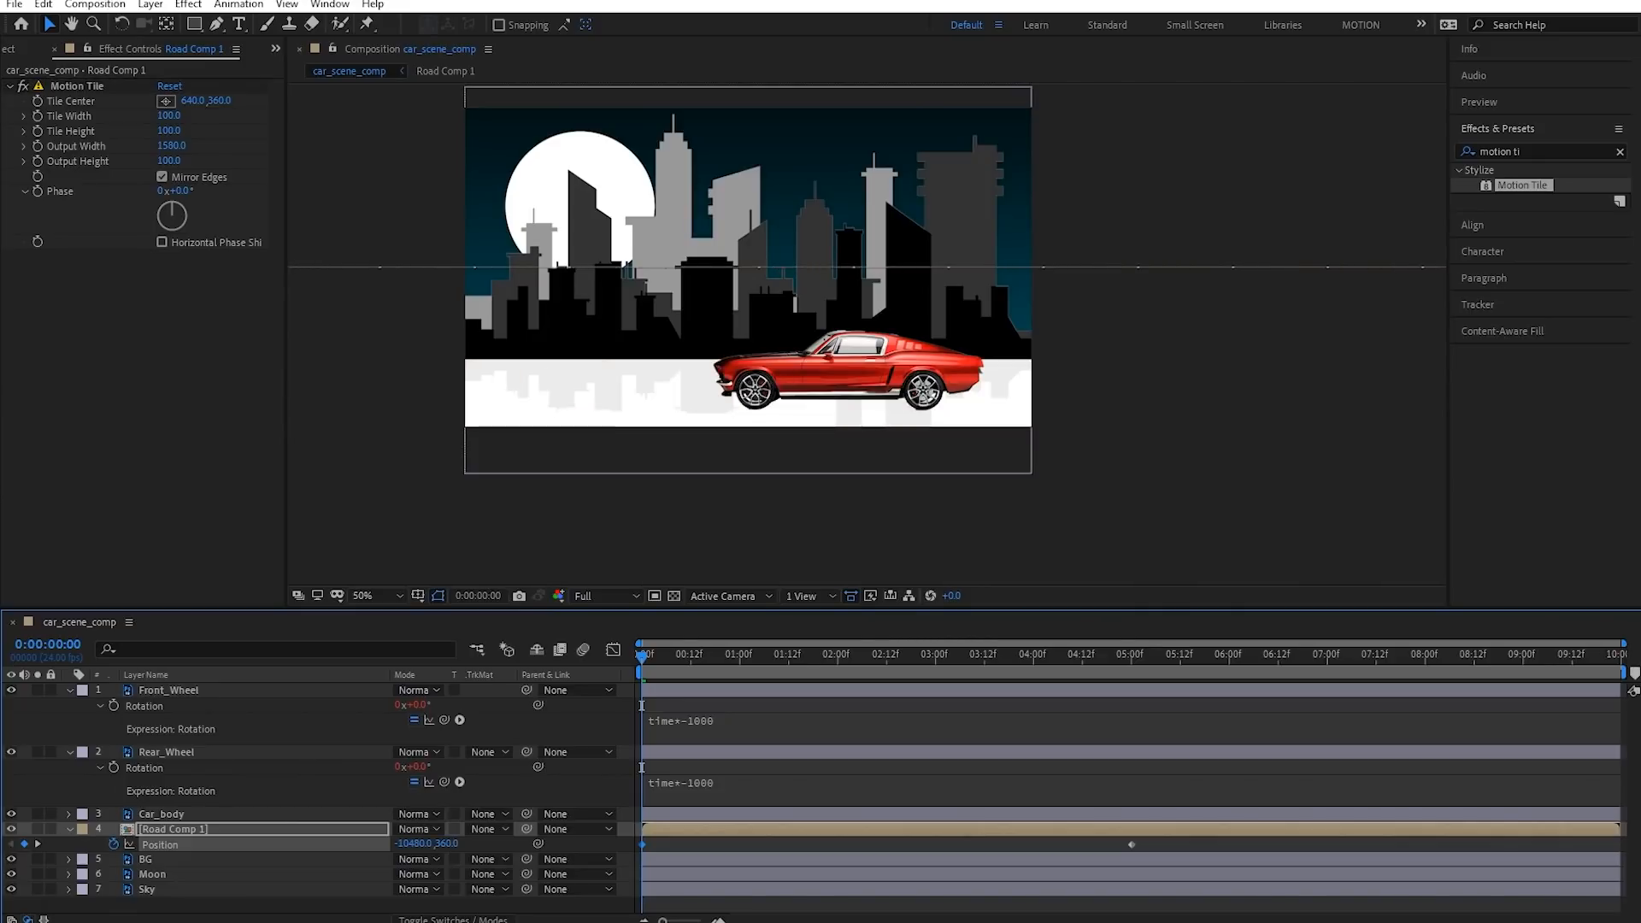
left_click_drag(431, 845, 513, 855)
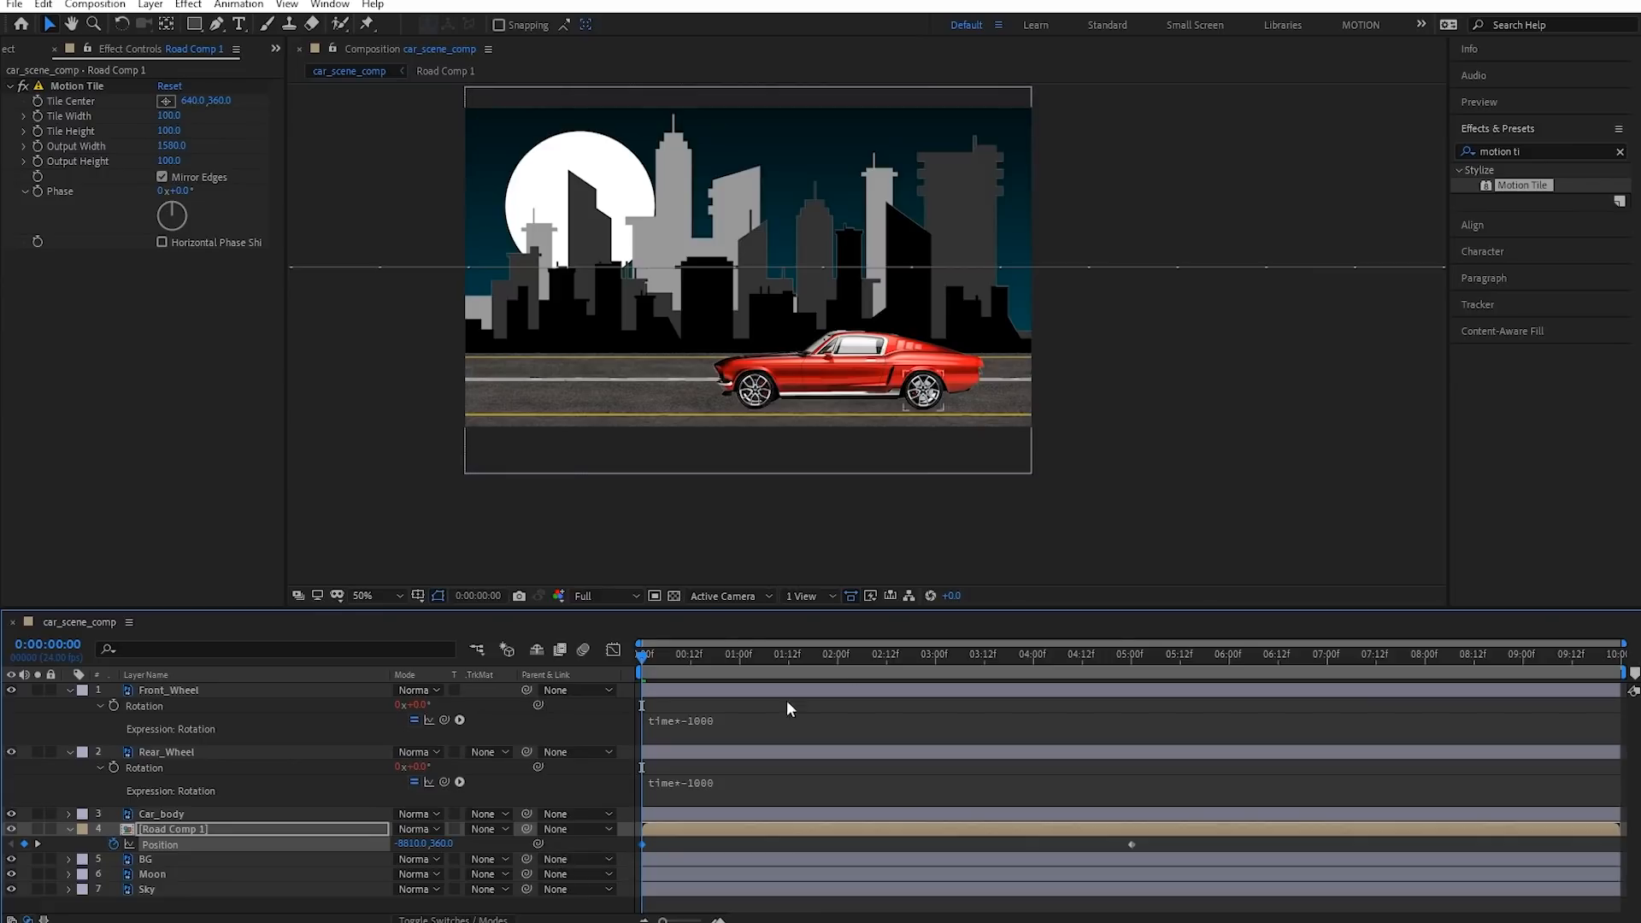
Reduce Road Comp 1's Position keyframe at 0:00:05:00 to X 10028 so the tiled road fills the frame
key("space")
left_click_drag(896, 658, 1129, 706)
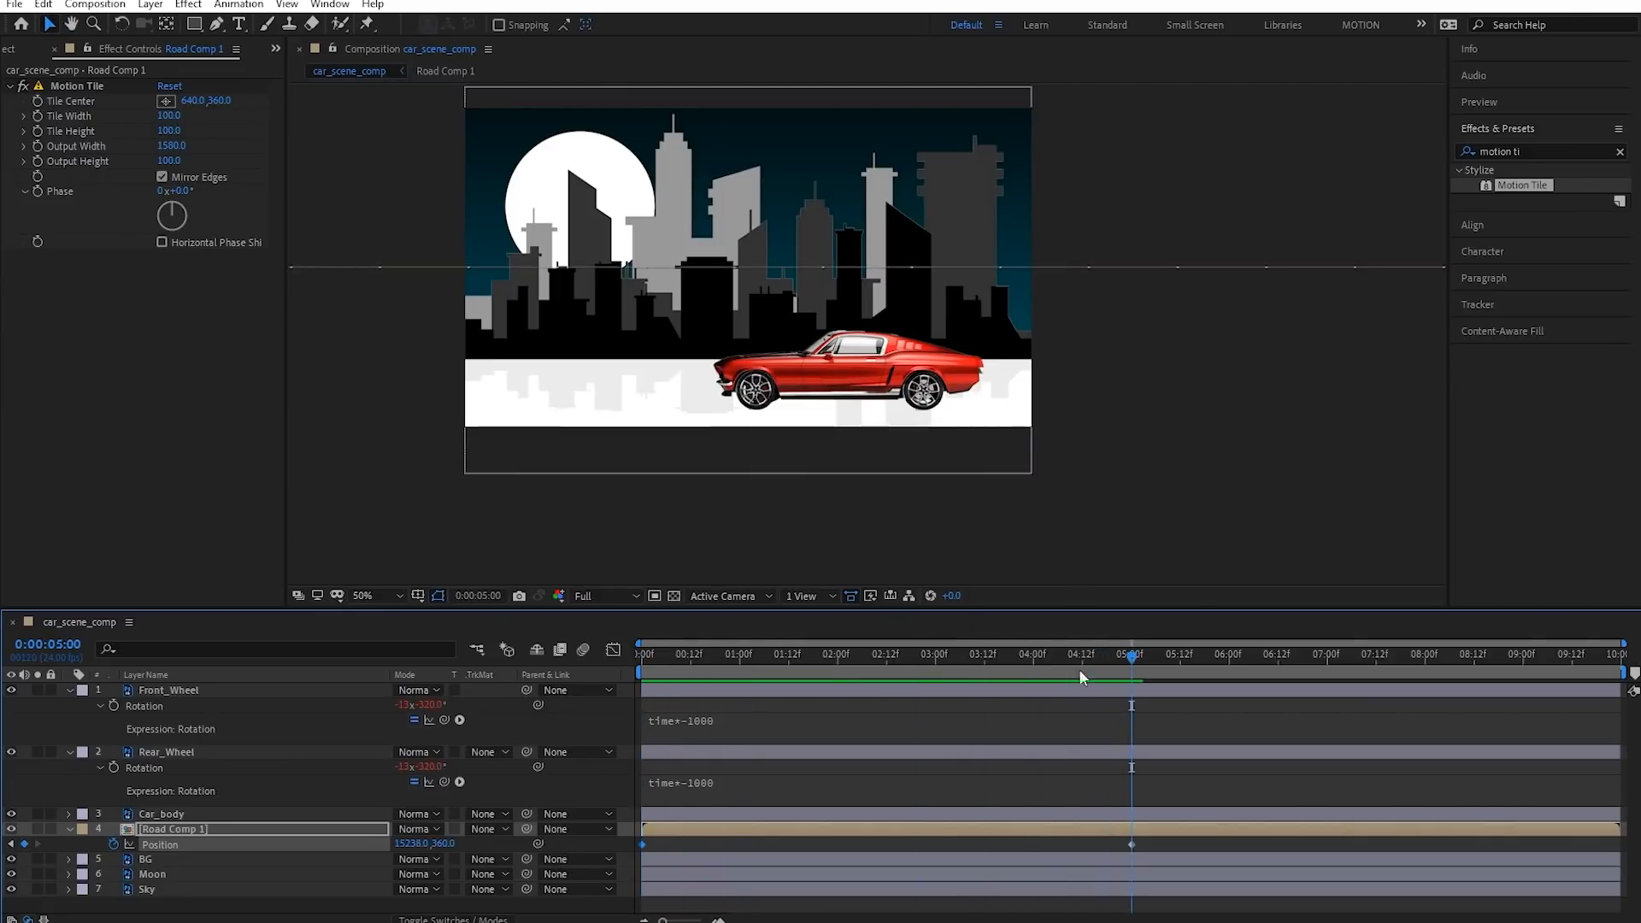
left_click_drag(412, 843, 4, 868)
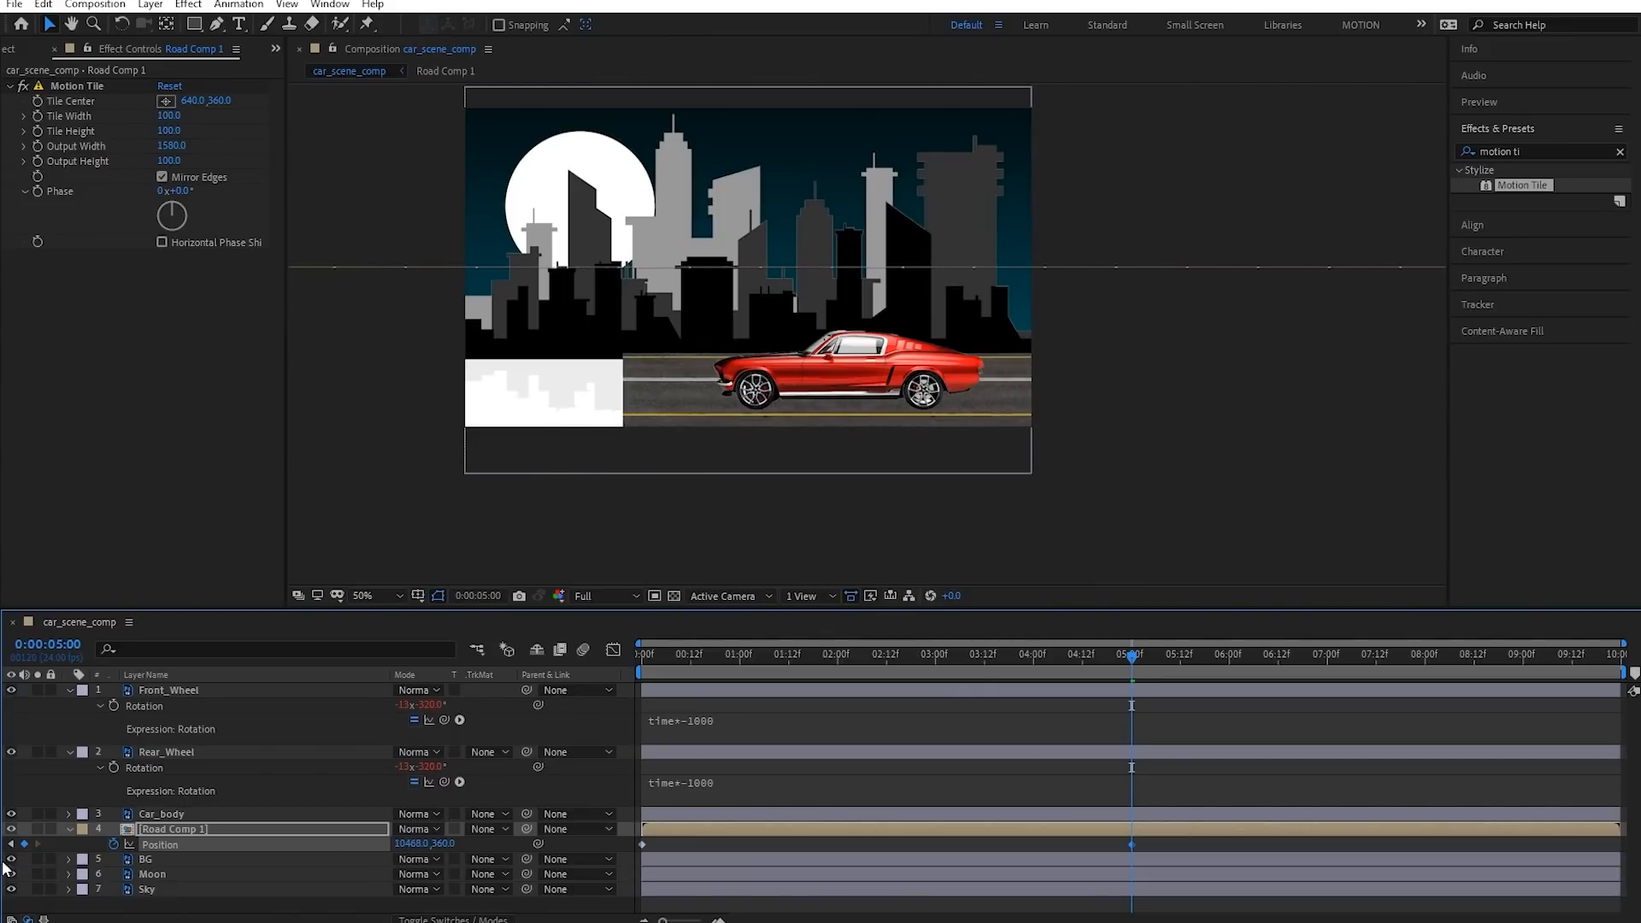
key("Home")
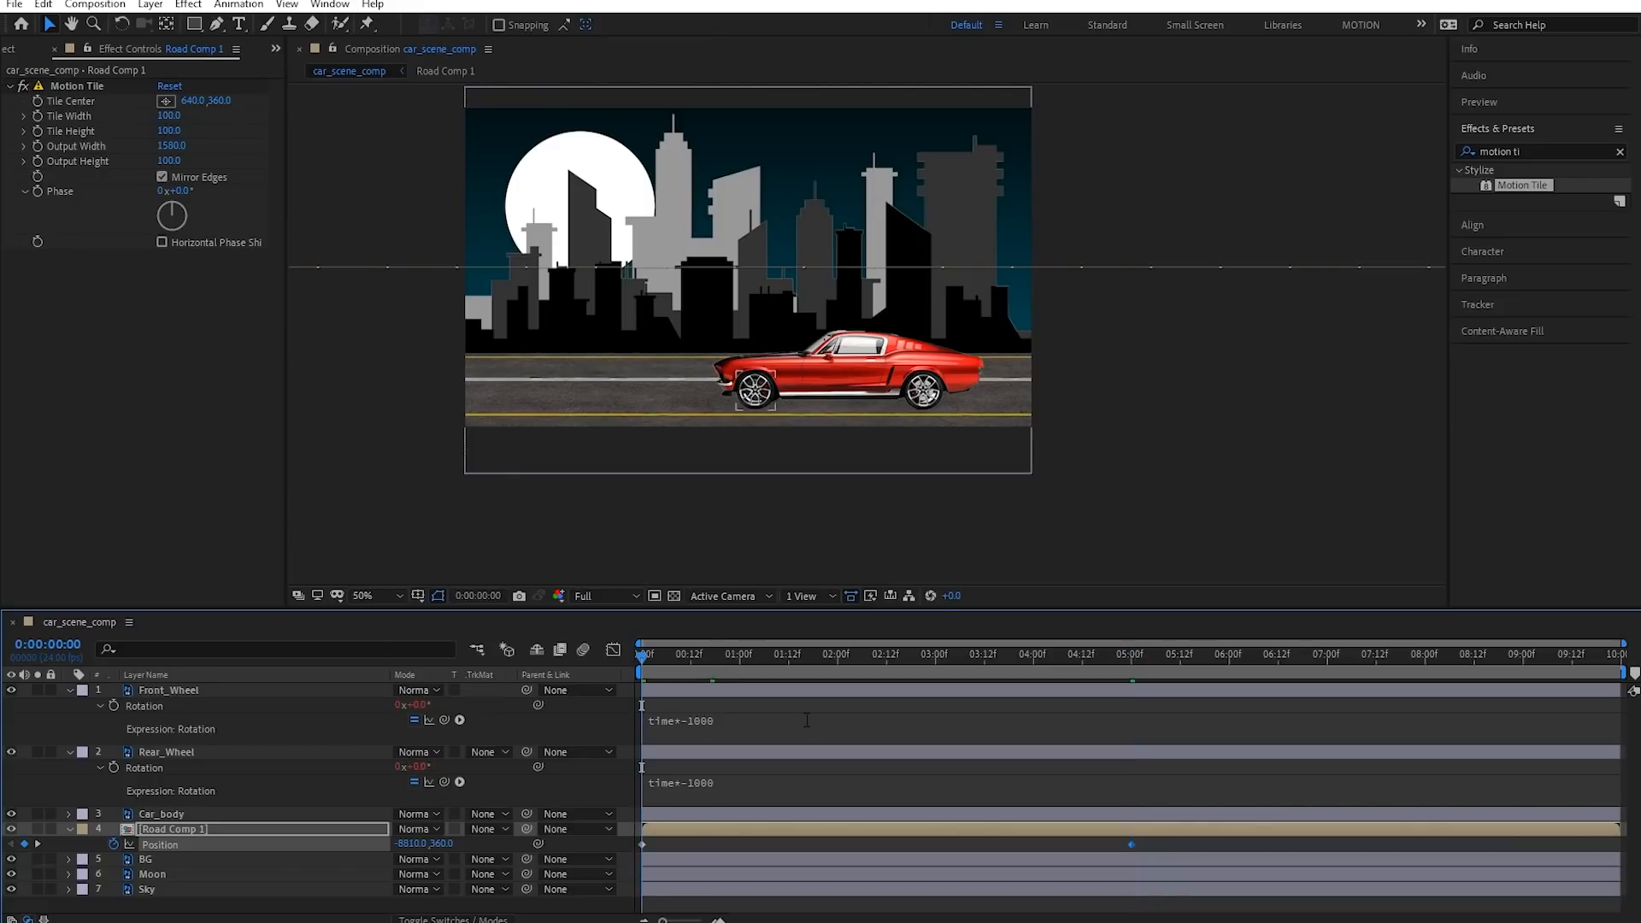
Remove the Rotation expressions from the Front_Wheel and Rear_Wheel layers and preview the scene
left_click(806, 719)
key("BackSpace")
left_click(694, 663)
left_click(737, 750)
key("BackSpace")
left_click(763, 813)
left_click(808, 891)
key("space")
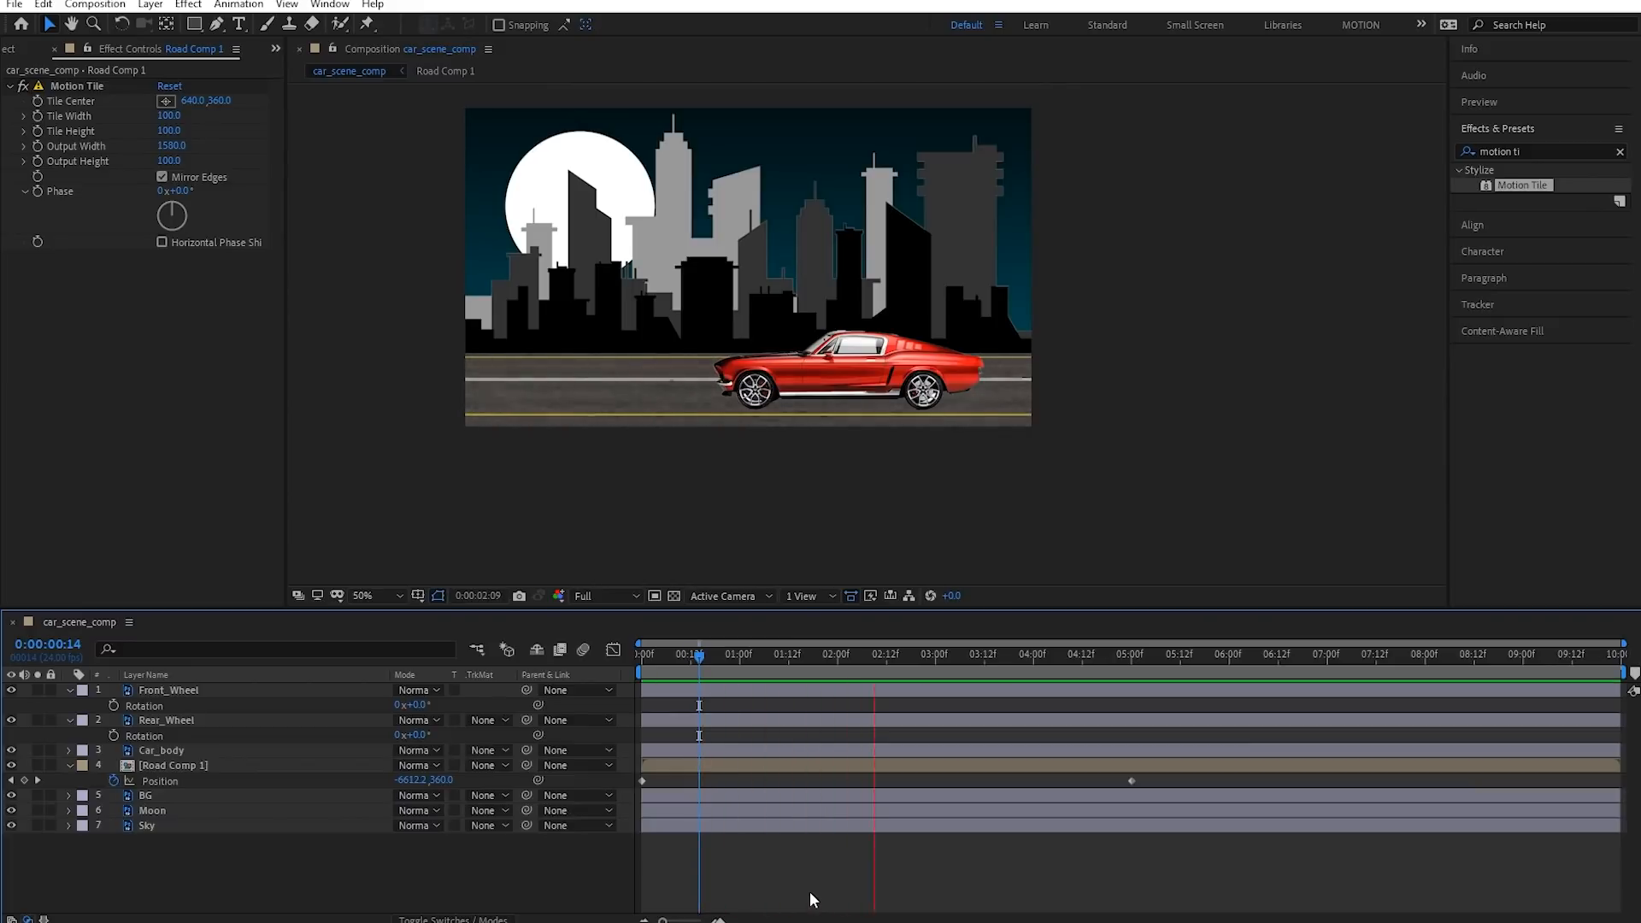
Set Road Comp 1's Position keyframe at 0:00:05:00 to X -1571 to slow the road's movement
left_click_drag(1017, 667, 1130, 672)
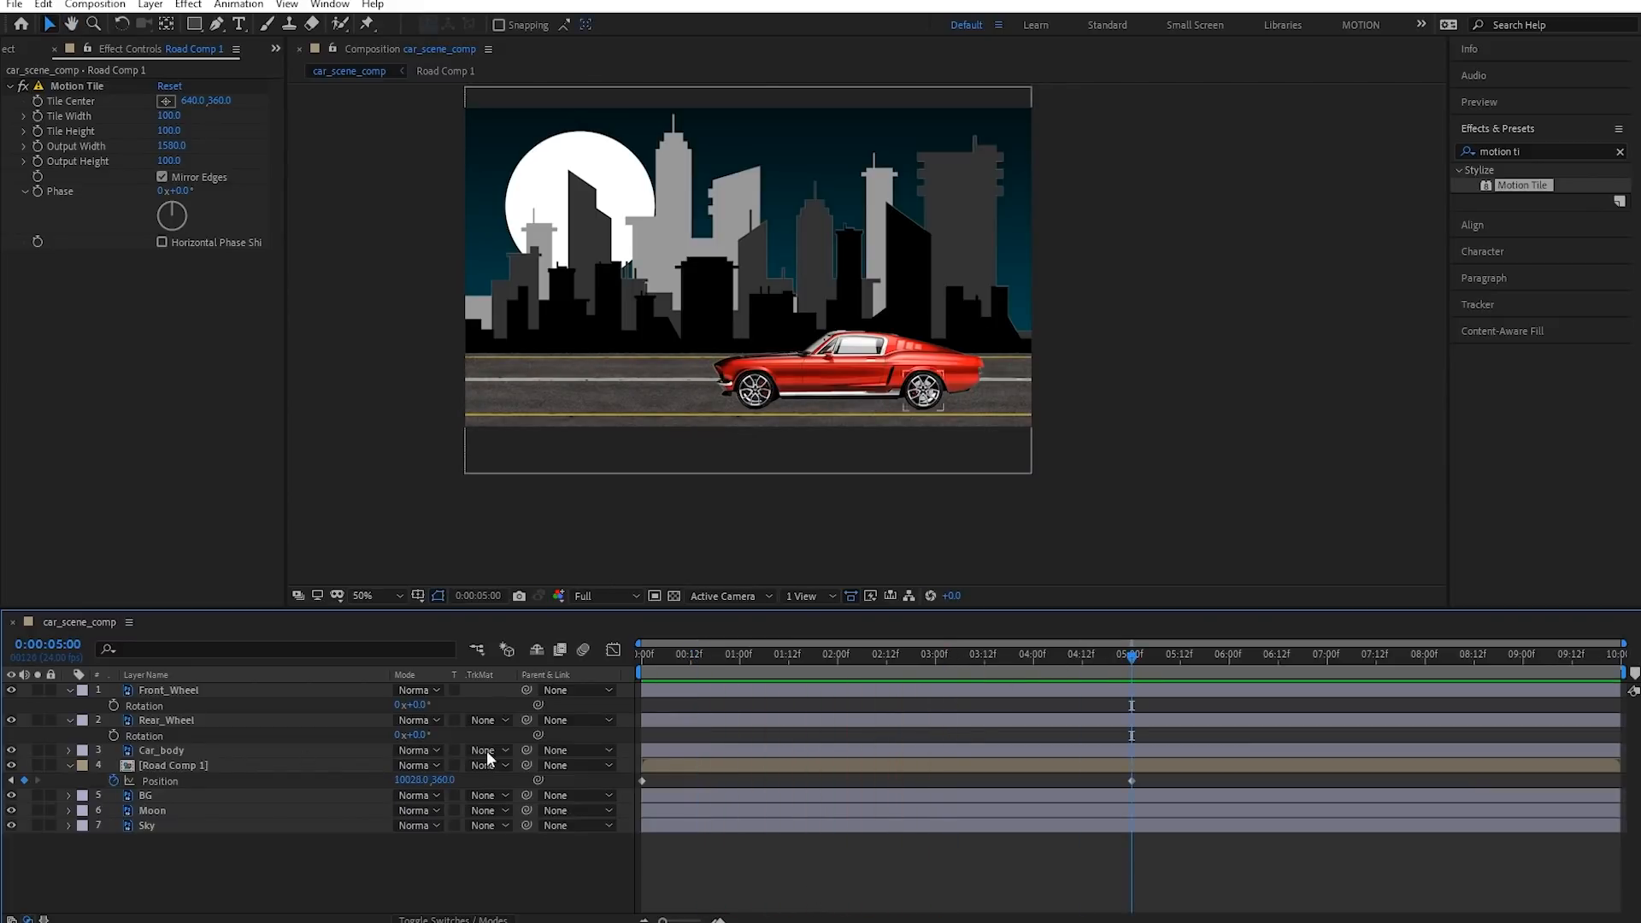
left_click(195, 764)
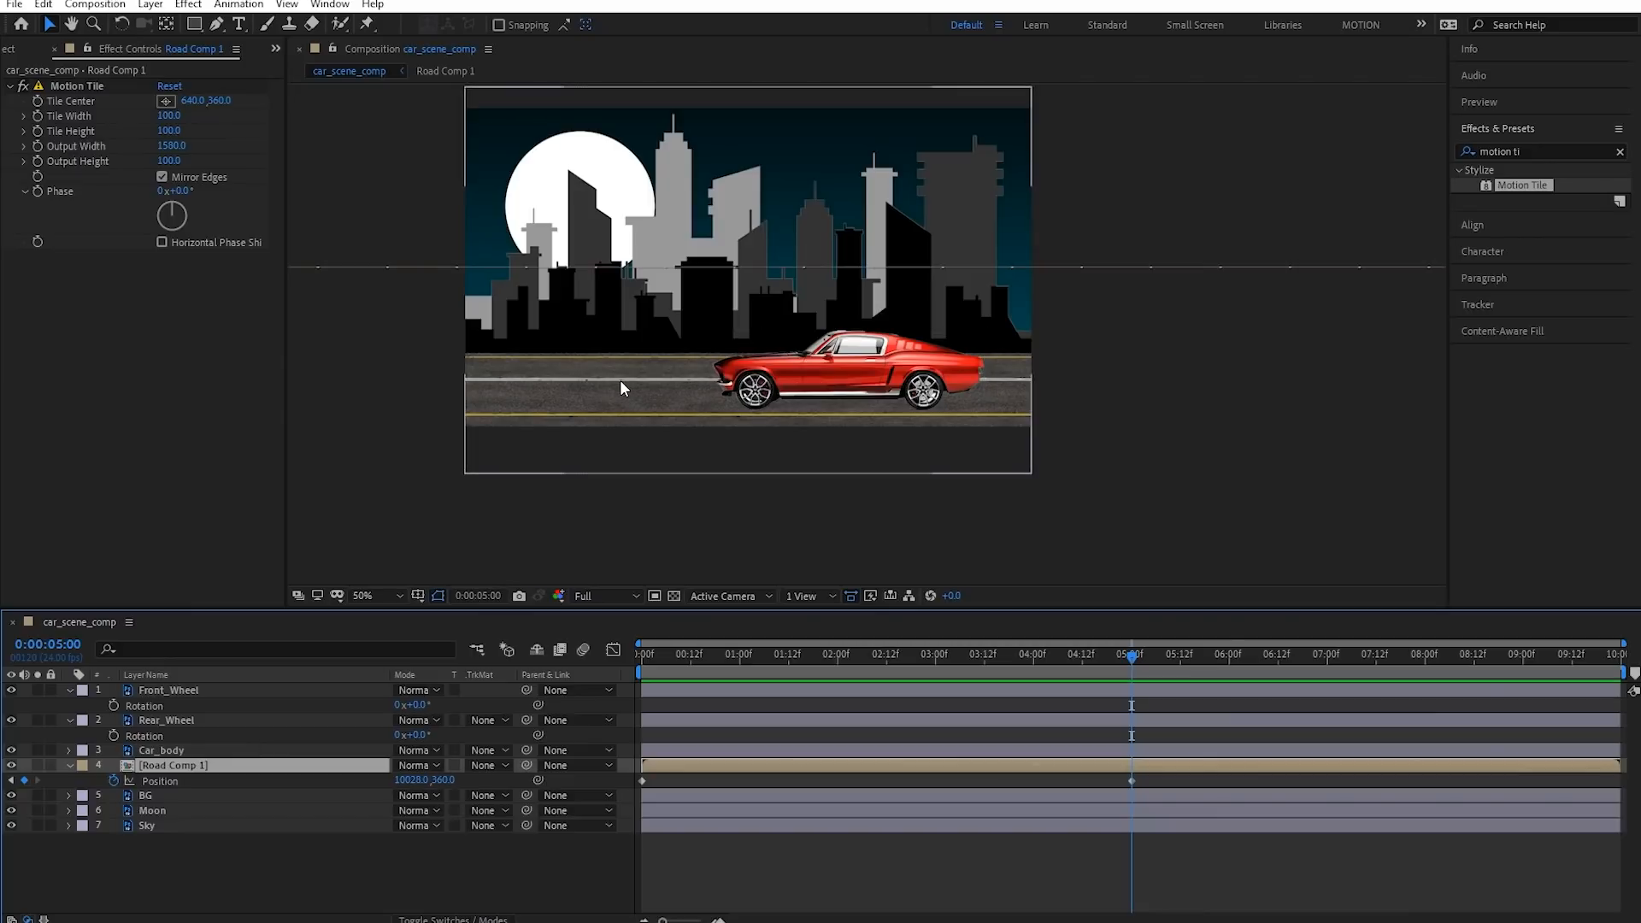
left_click(923, 390)
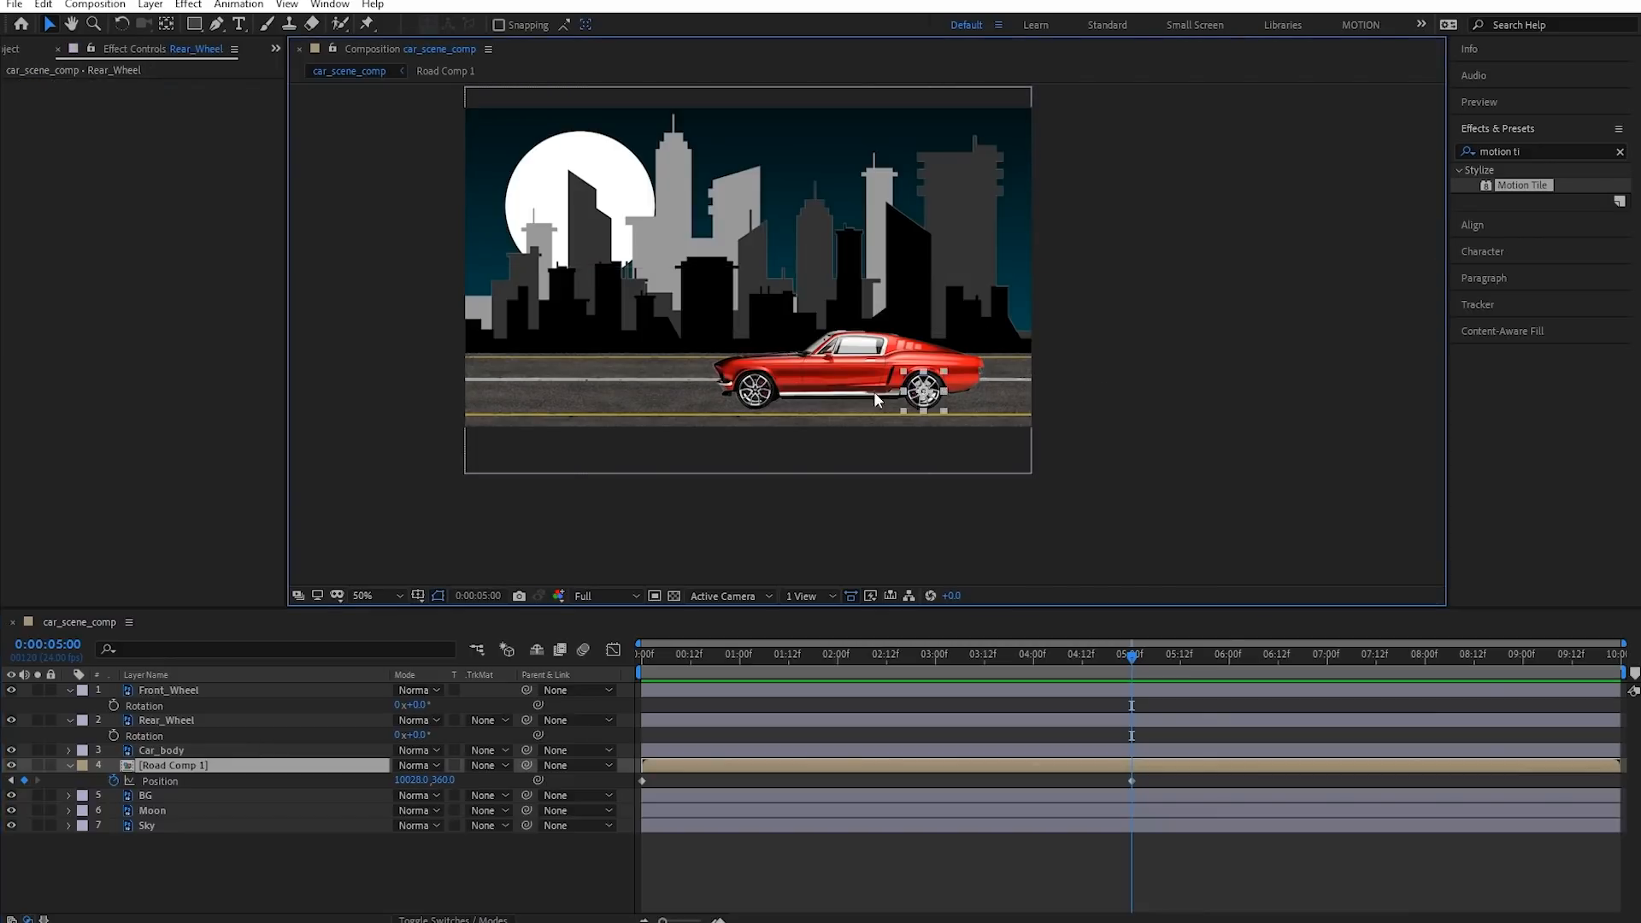
left_click(986, 766)
left_click(573, 393)
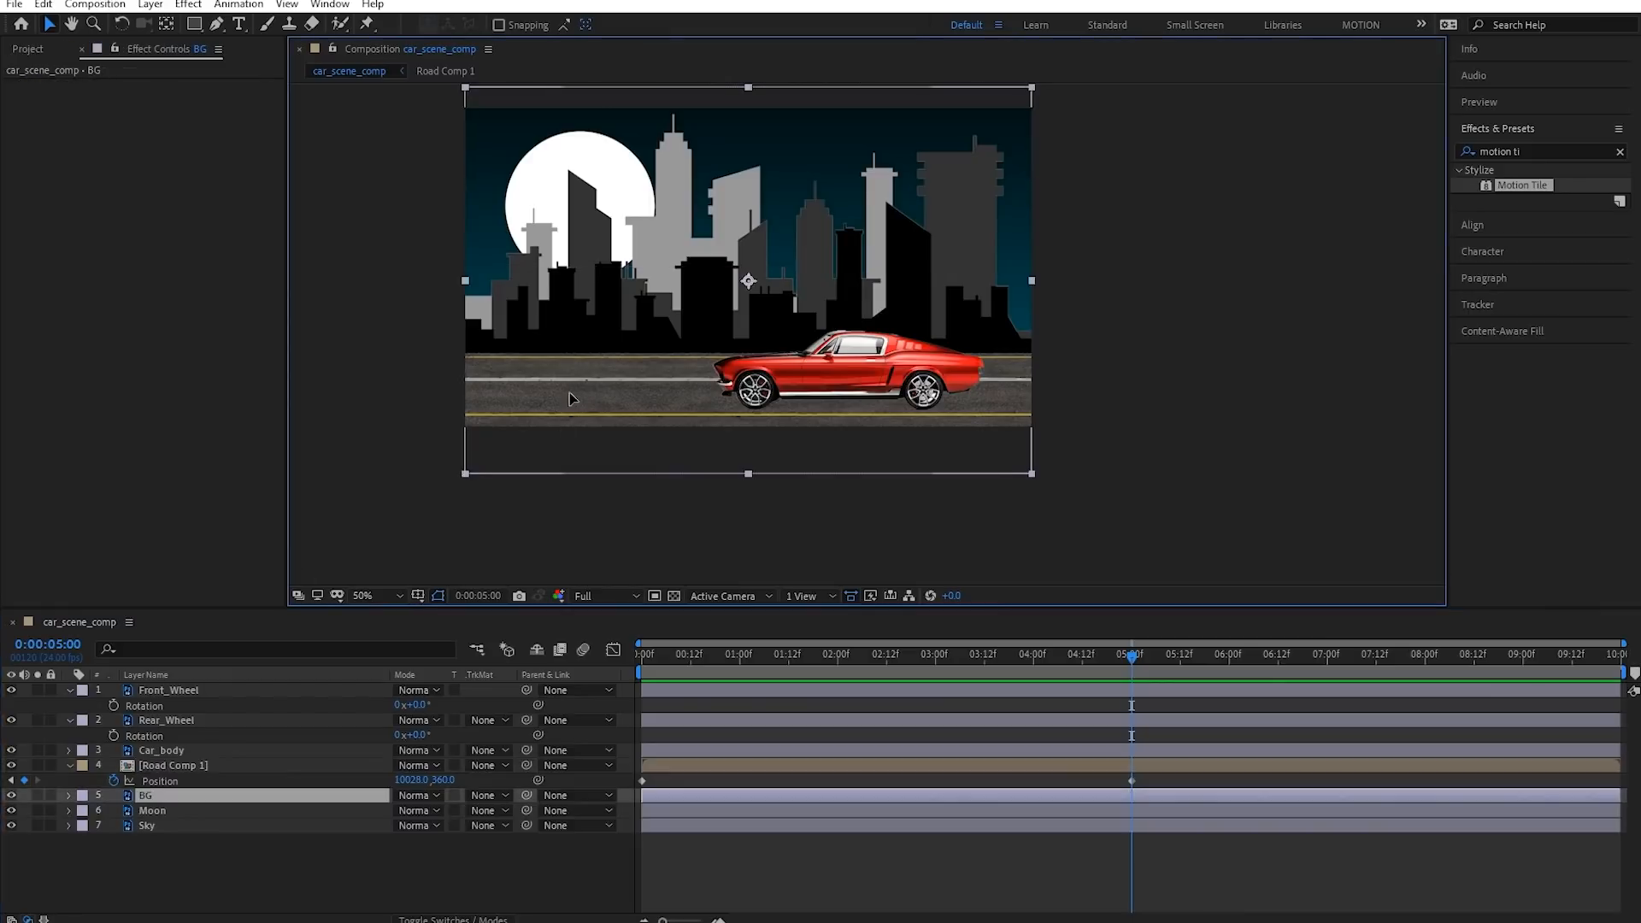
left_click(181, 765)
left_click_drag(411, 780, 315, 780)
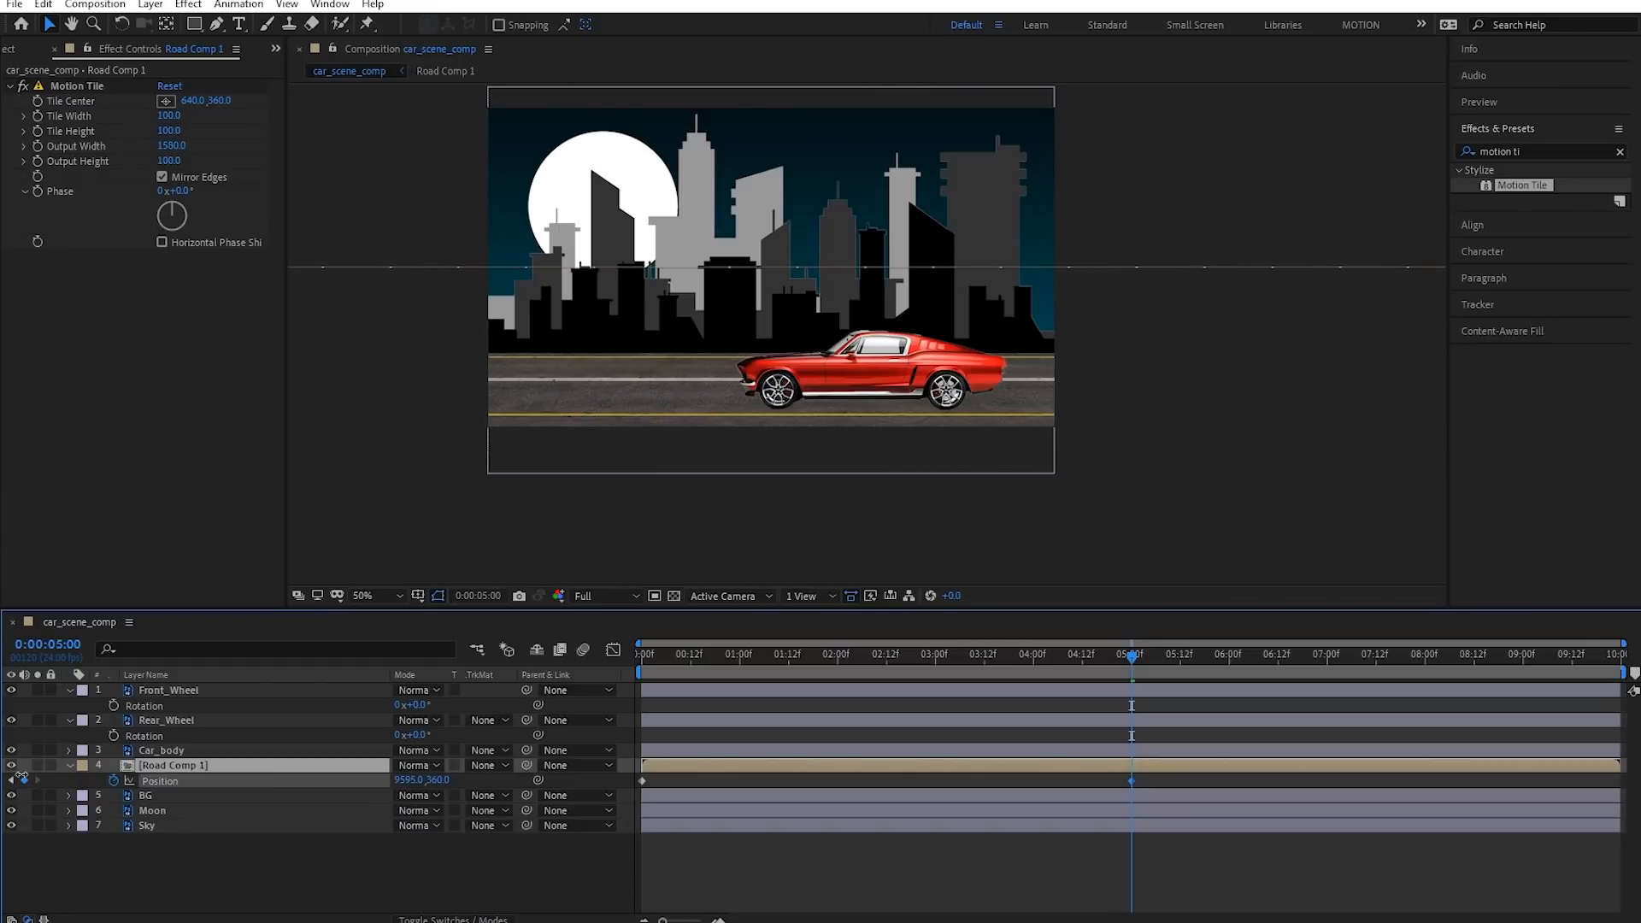
mouse_move(414, 780)
left_mouse_down()
mouse_move(325, 780)
mouse_move(409, 780)
mouse_move(390, 780)
left_mouse_up()
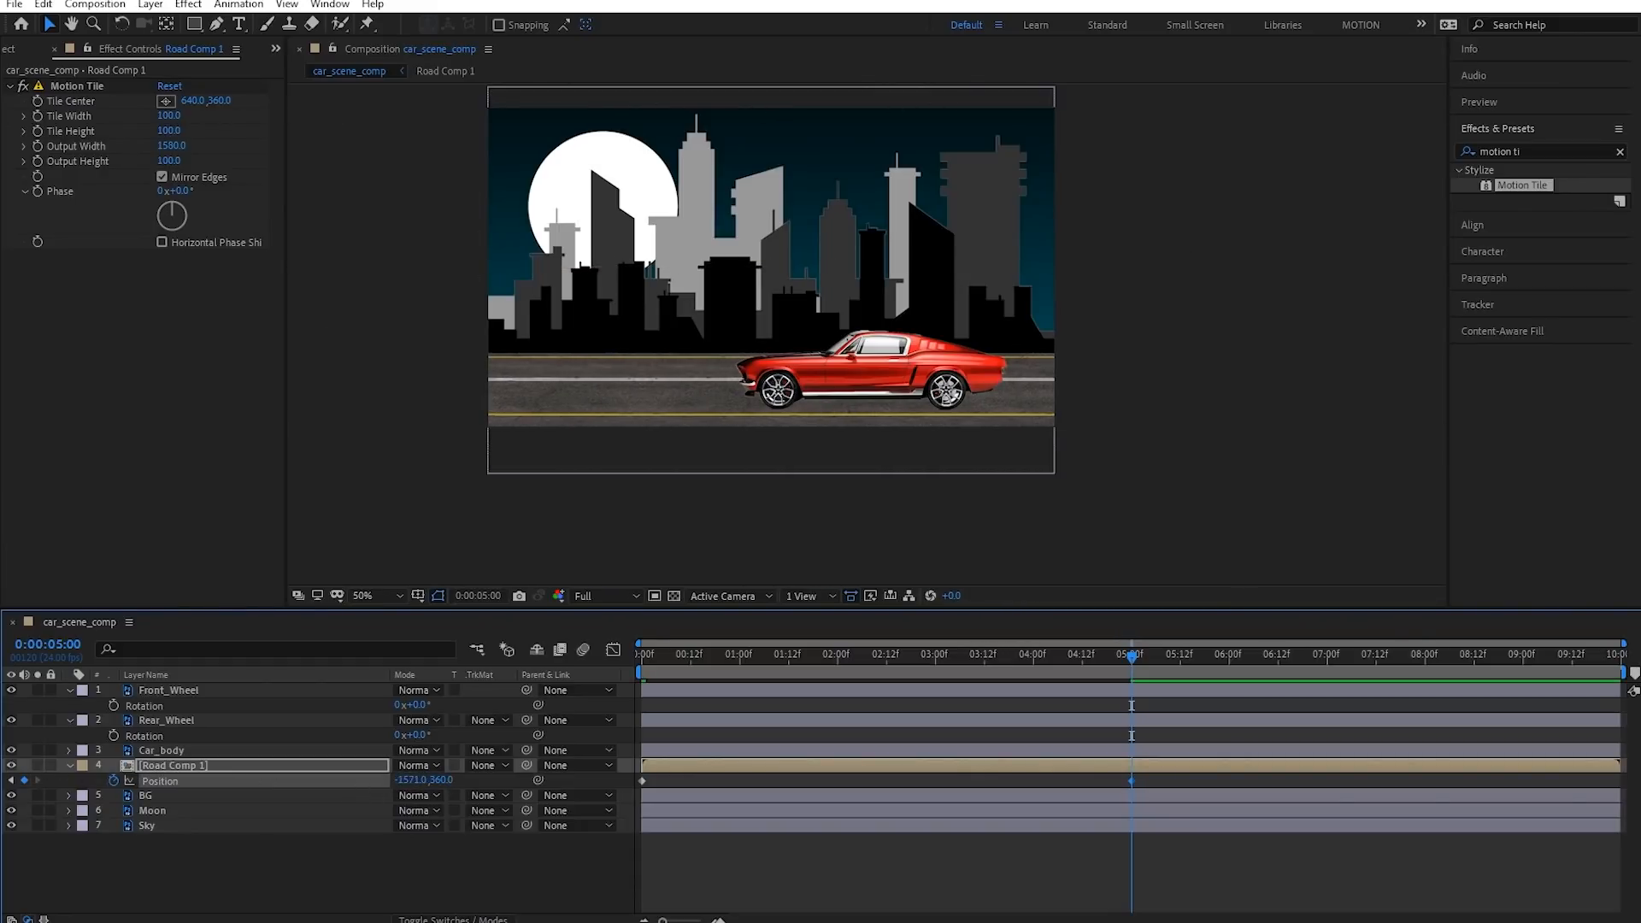
Preview the road's movement from the start and view the car up close
key("Home")
key("space")
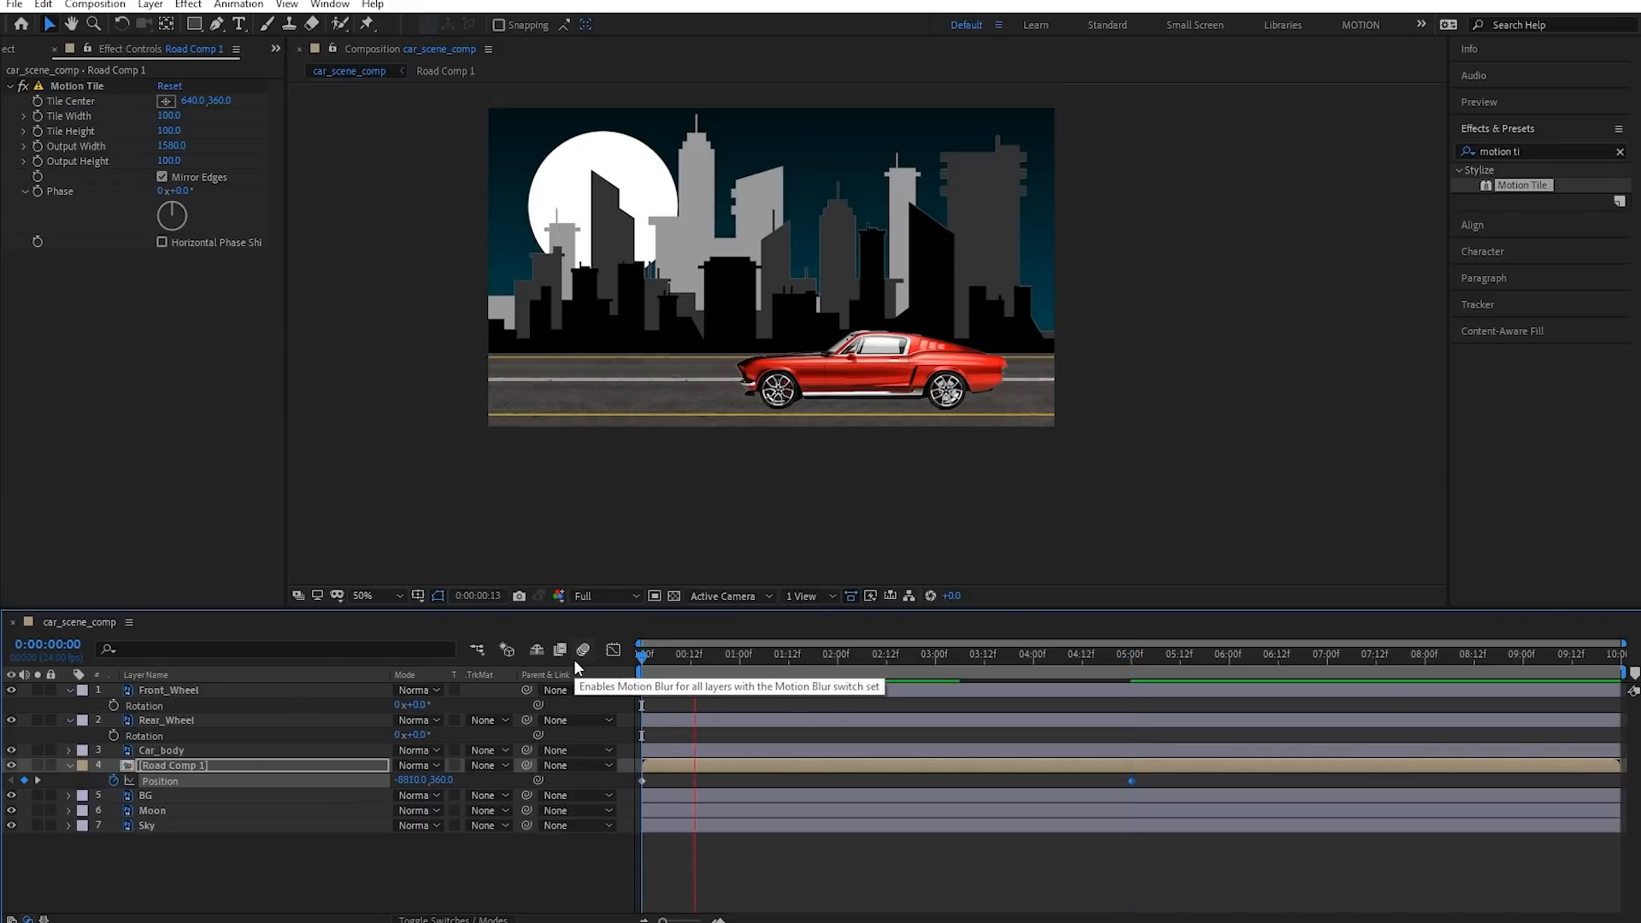
key("space")
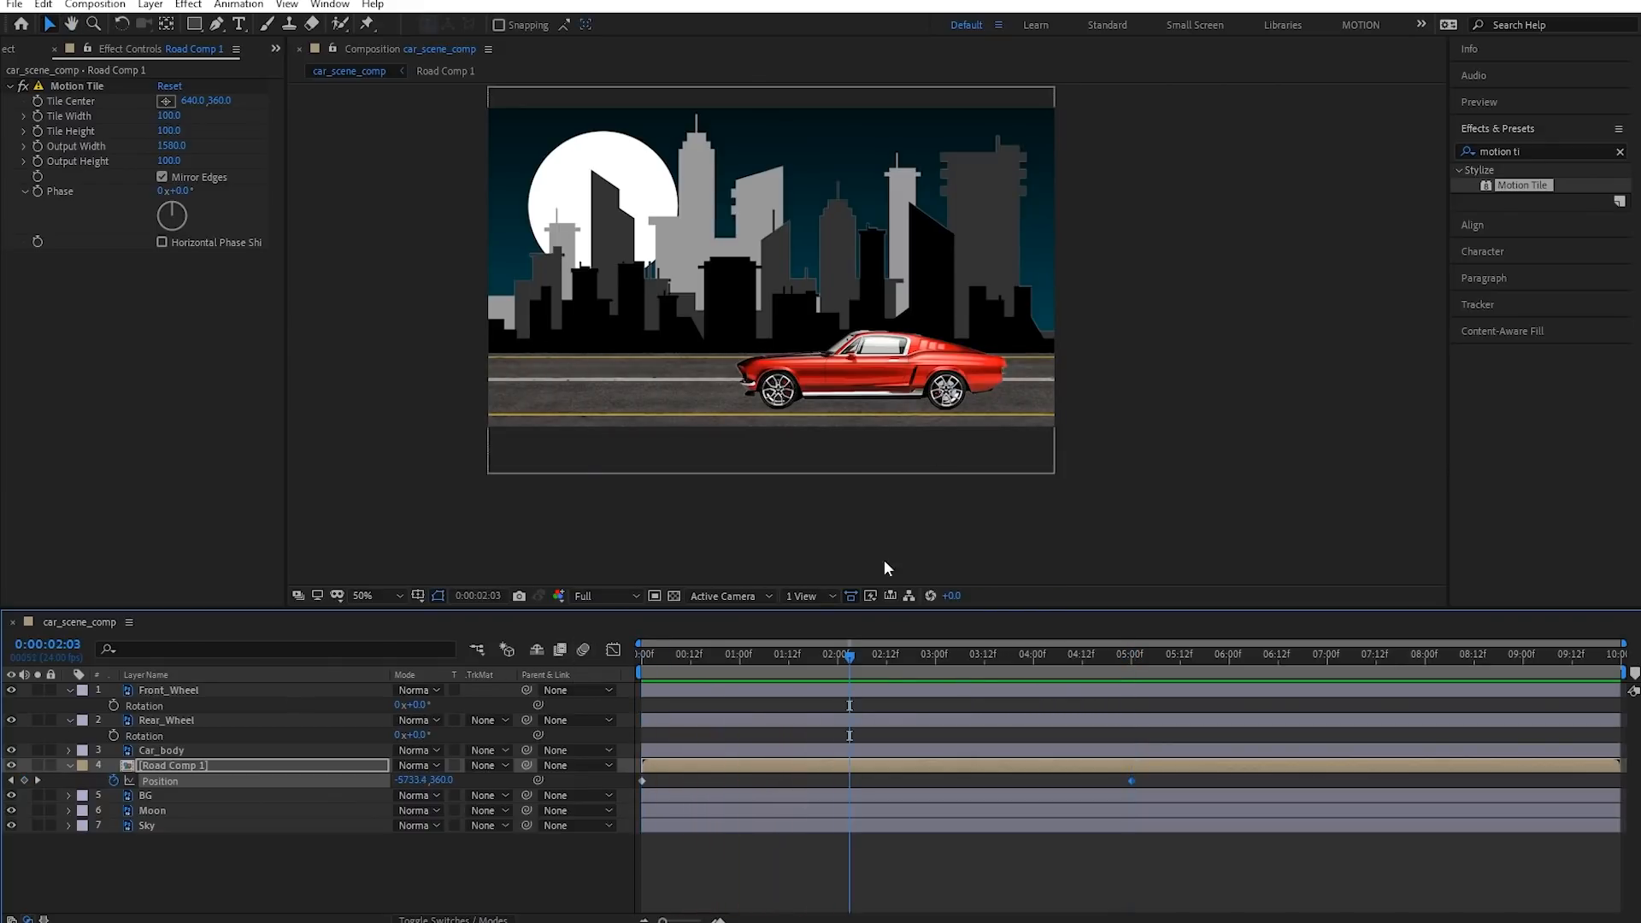
key("space")
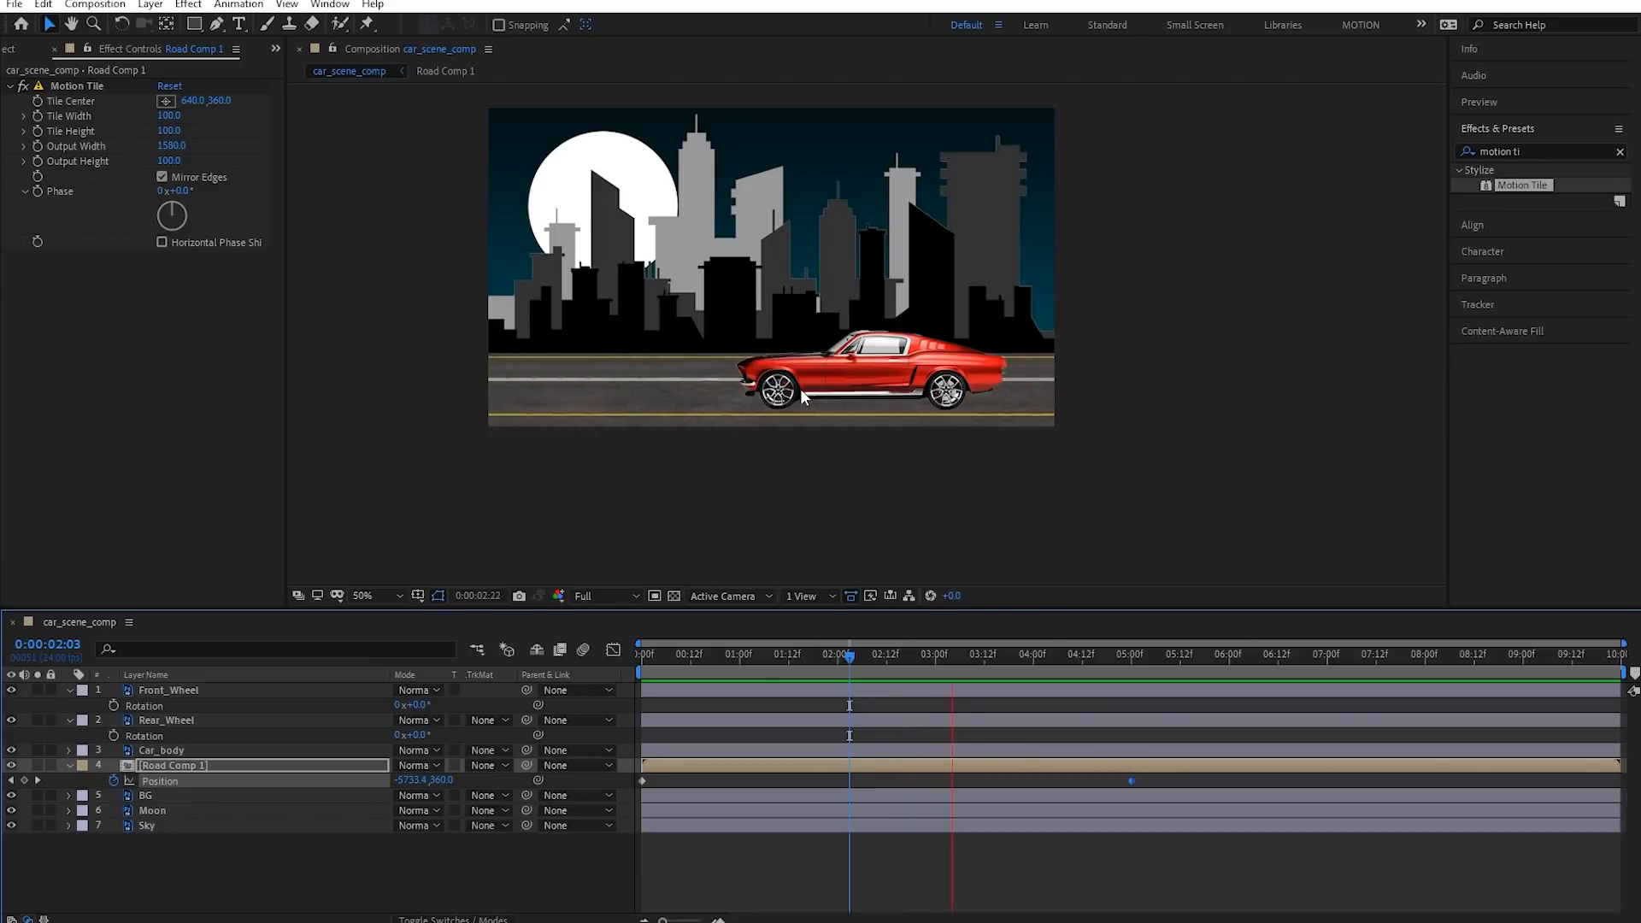
key("space")
key("Home")
key("space")
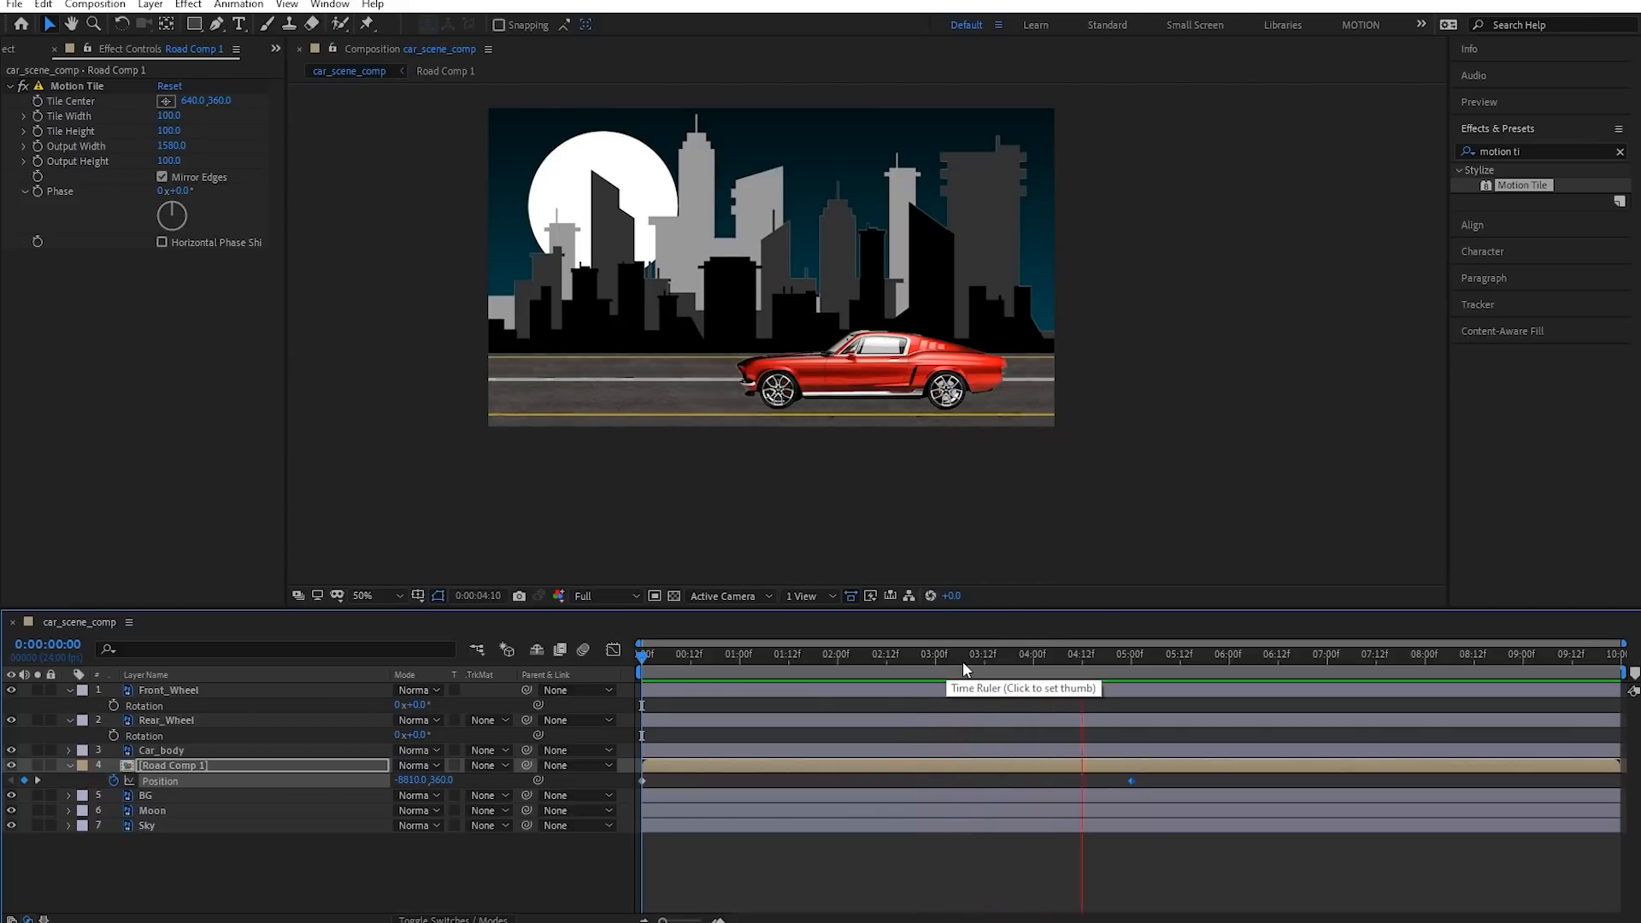
key("space")
key("space")
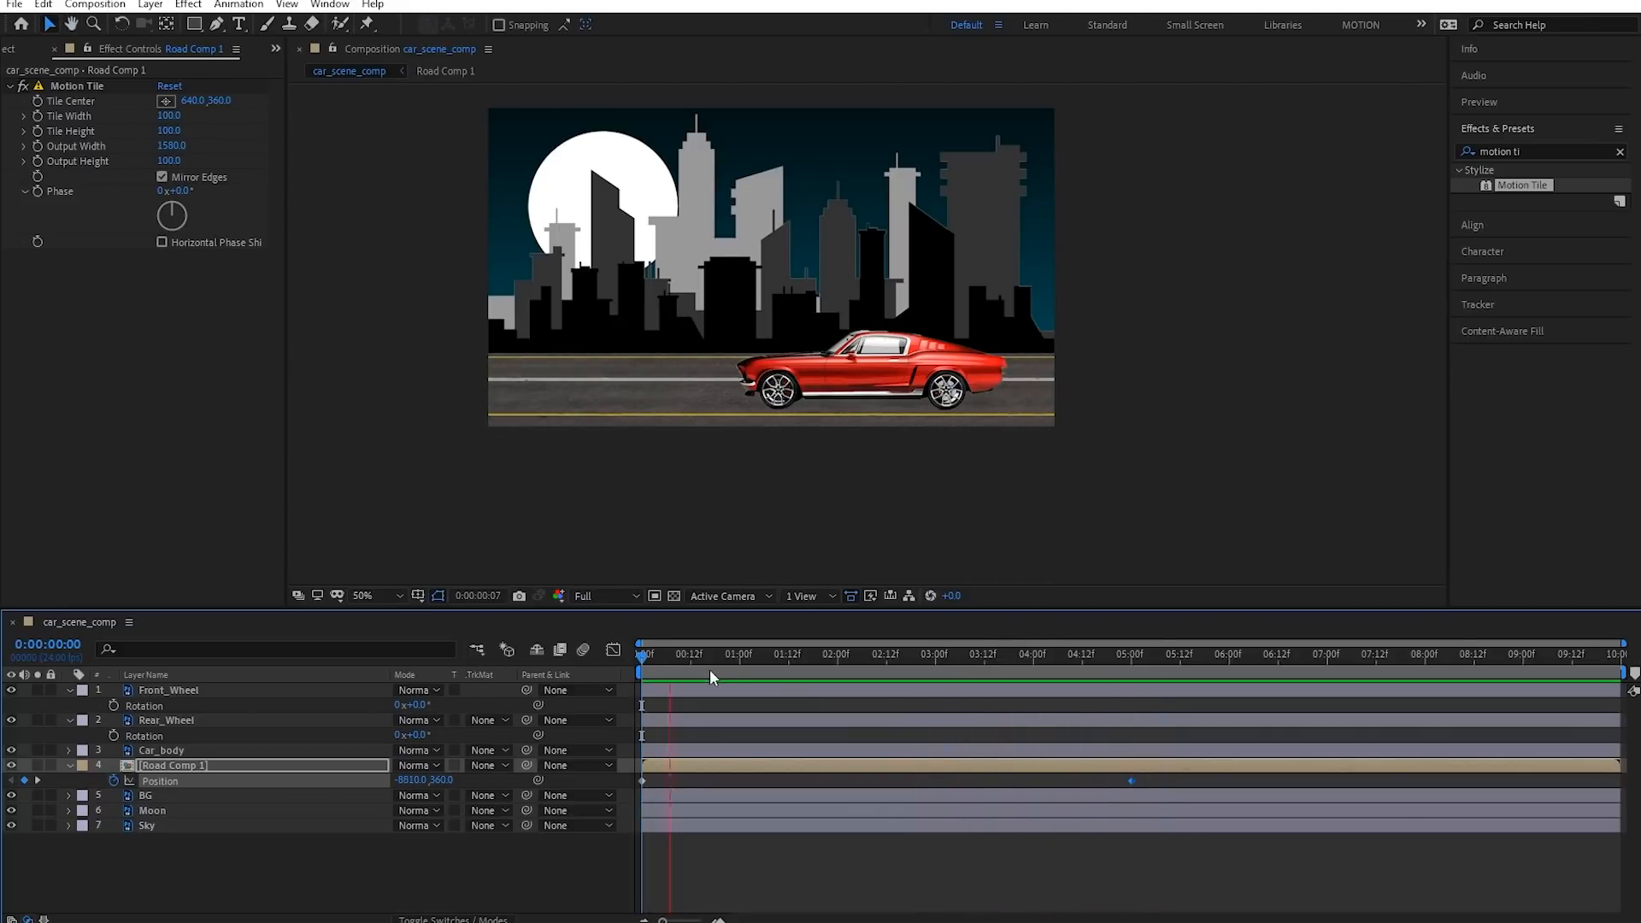
key("space")
scroll(872, 393, "up", 2)
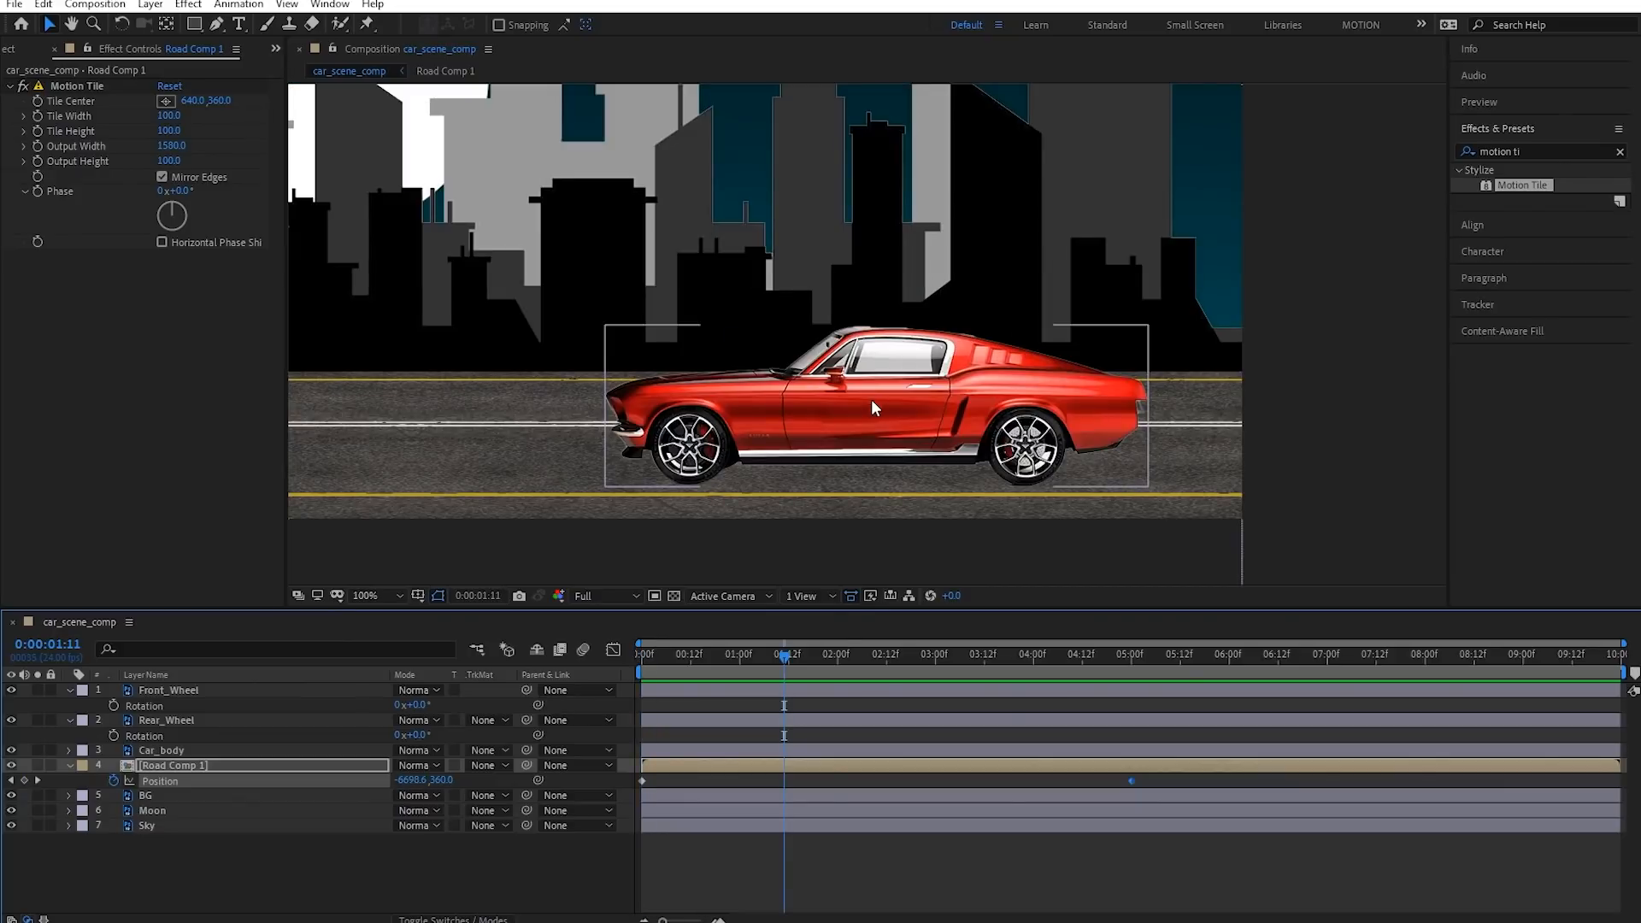
Show Road Comp 1's Position keyframes and set the current time to its last keyframe at 0:00:05:00
left_click(68, 765)
left_click(729, 694)
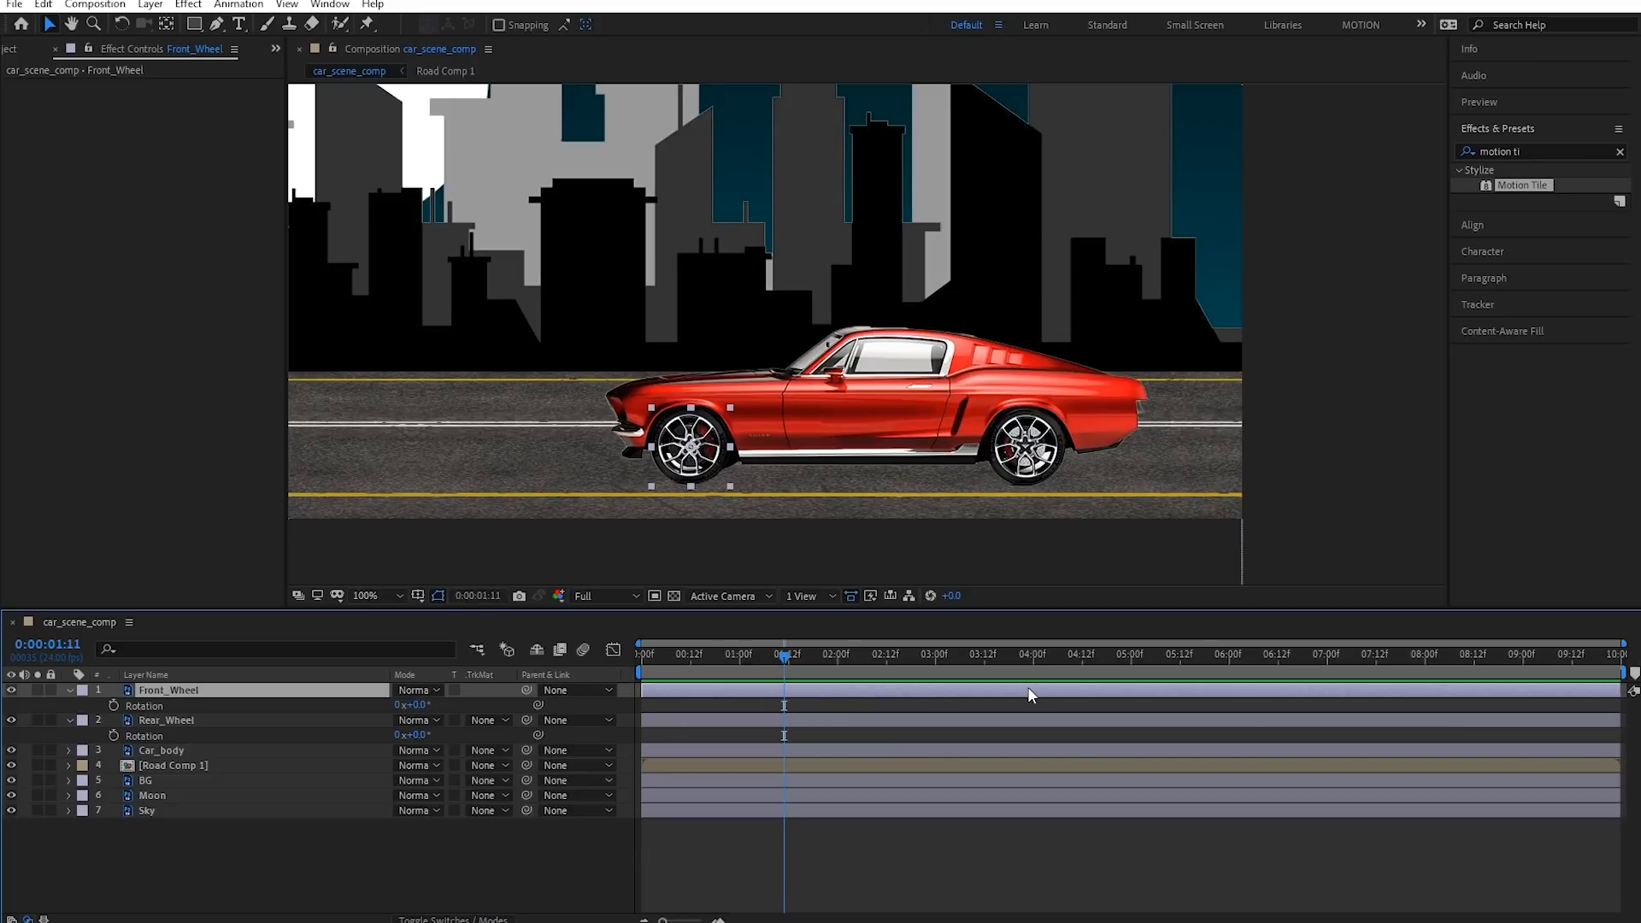
left_click(1010, 658)
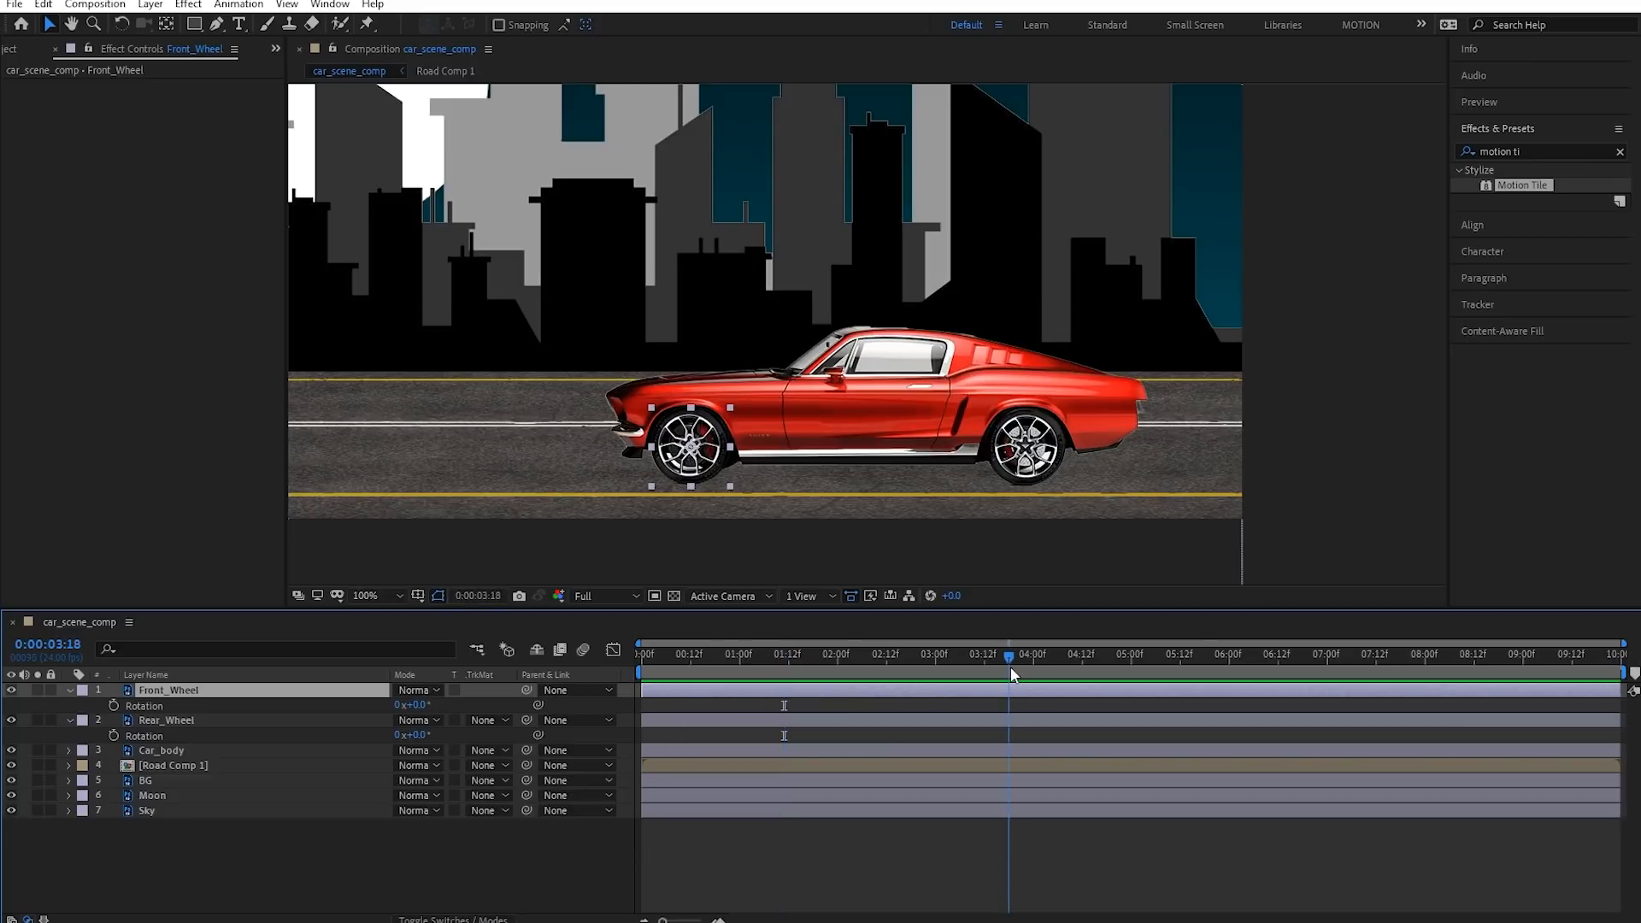
left_click(192, 762)
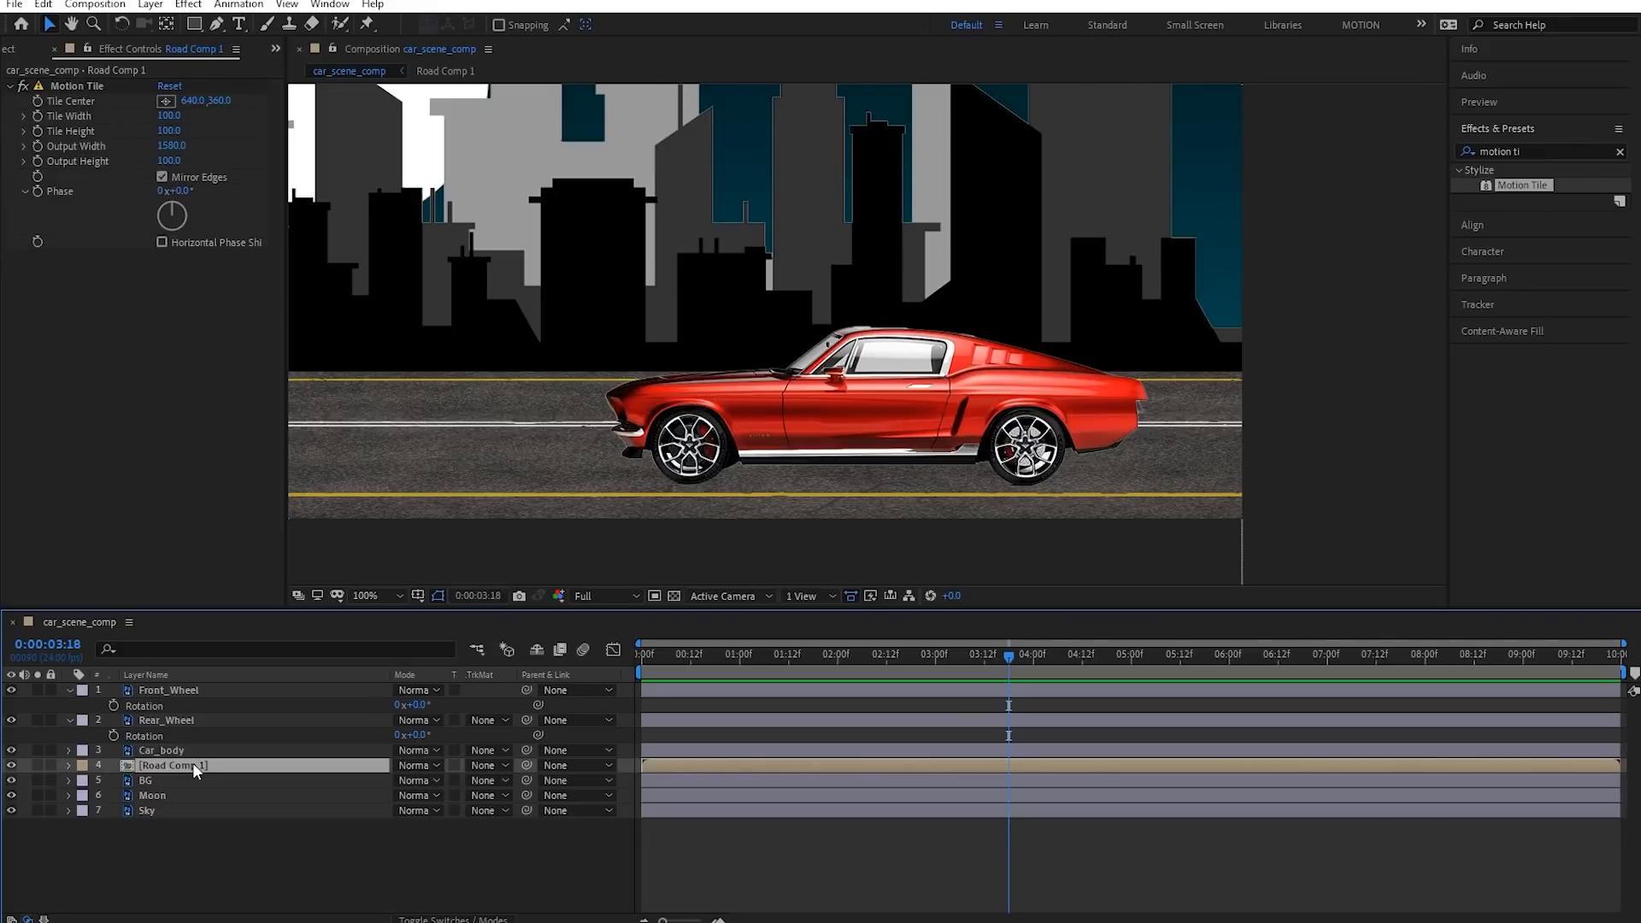
key("p")
left_click_drag(1029, 678, 1131, 680)
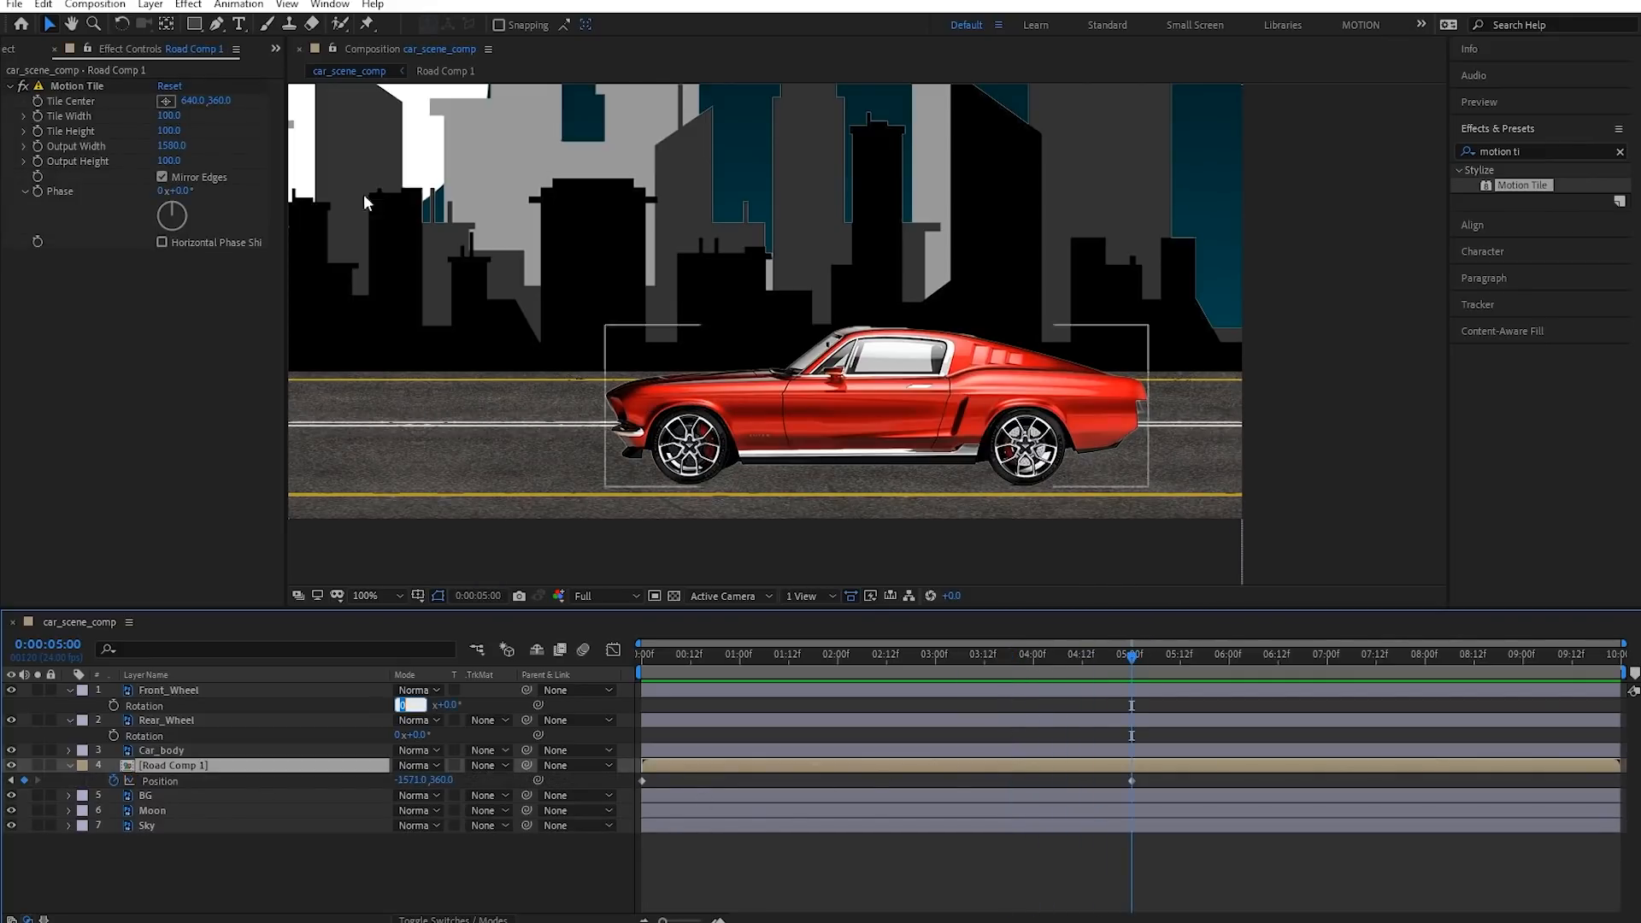
Shorten car_scene_comp's duration to 5 seconds and preview it from the start
left_click(95, 4)
left_click(129, 49)
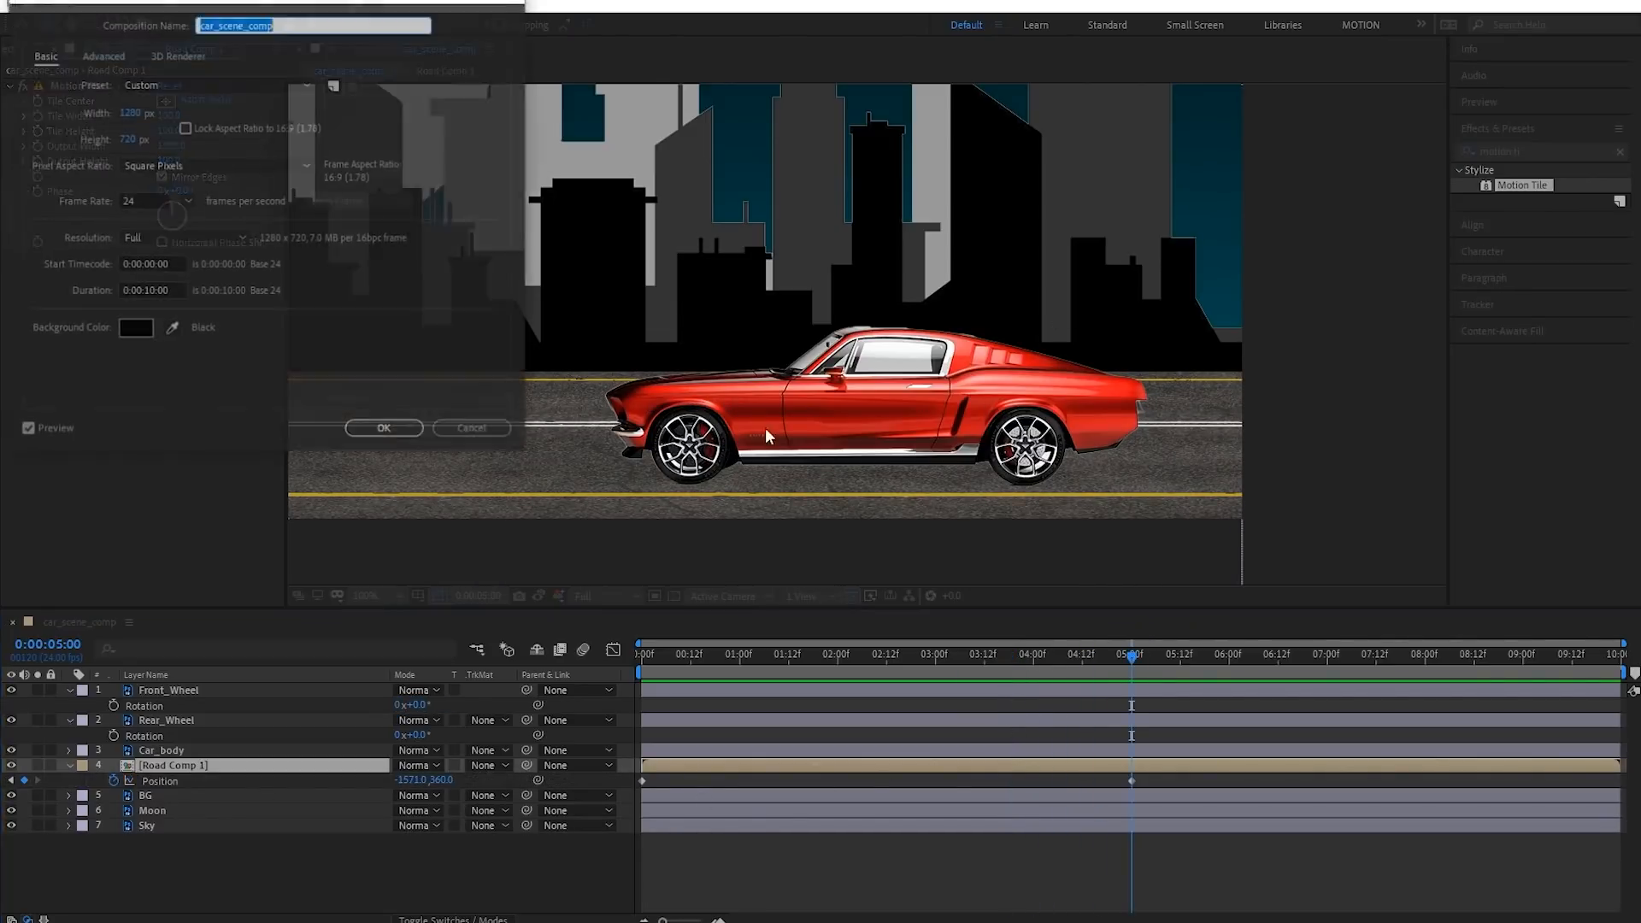
left_click(153, 291)
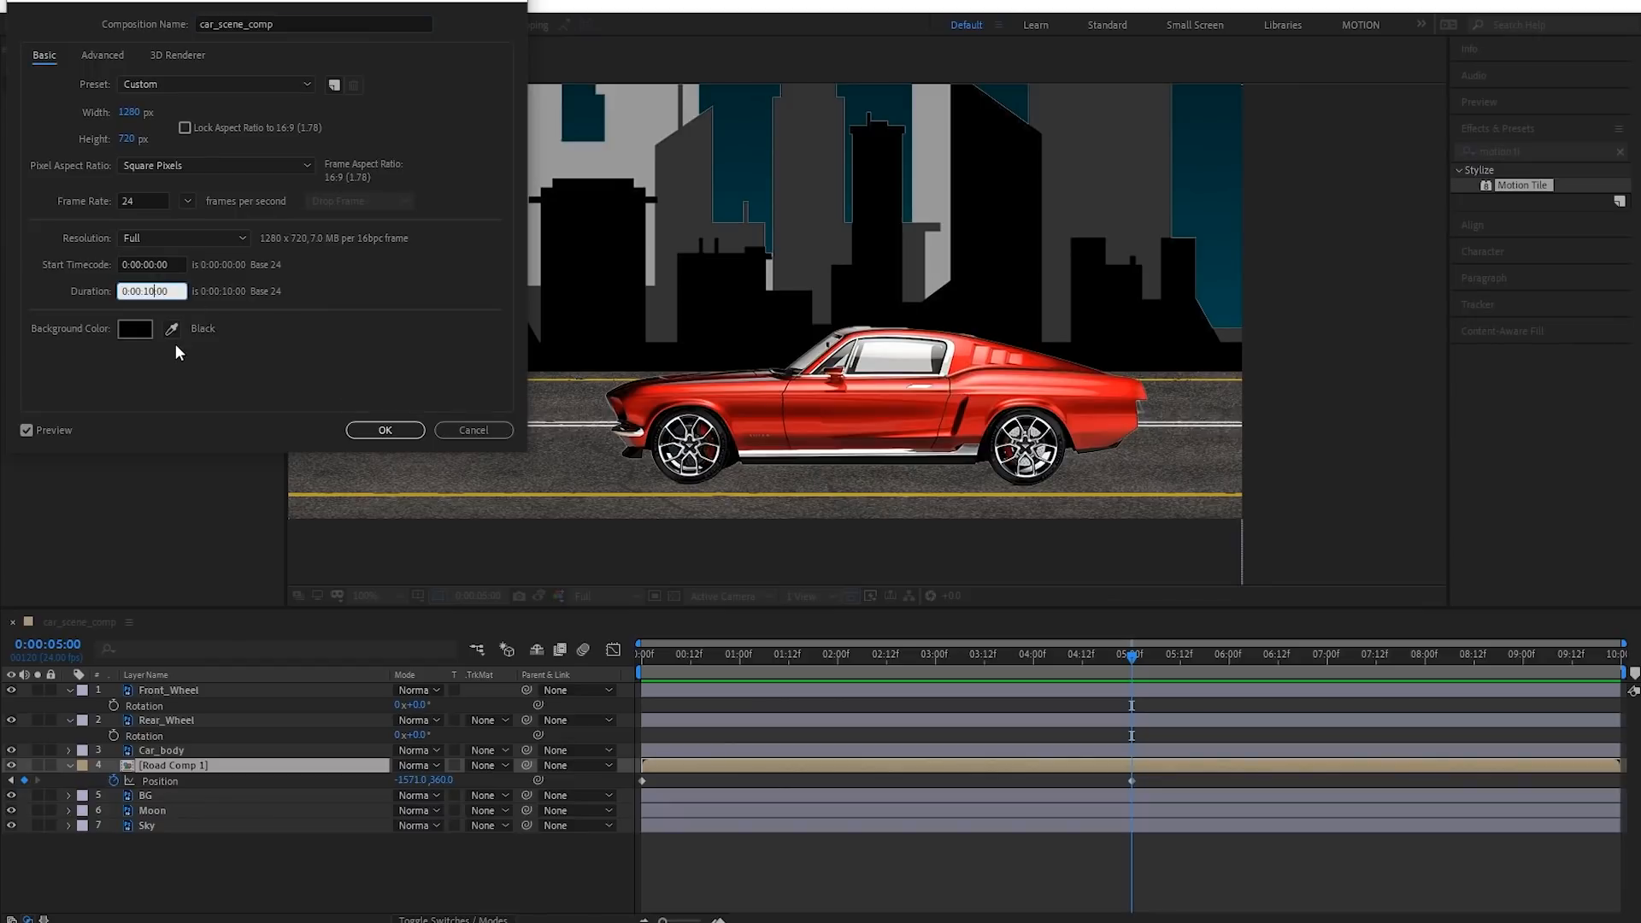
type("5")
key("Return")
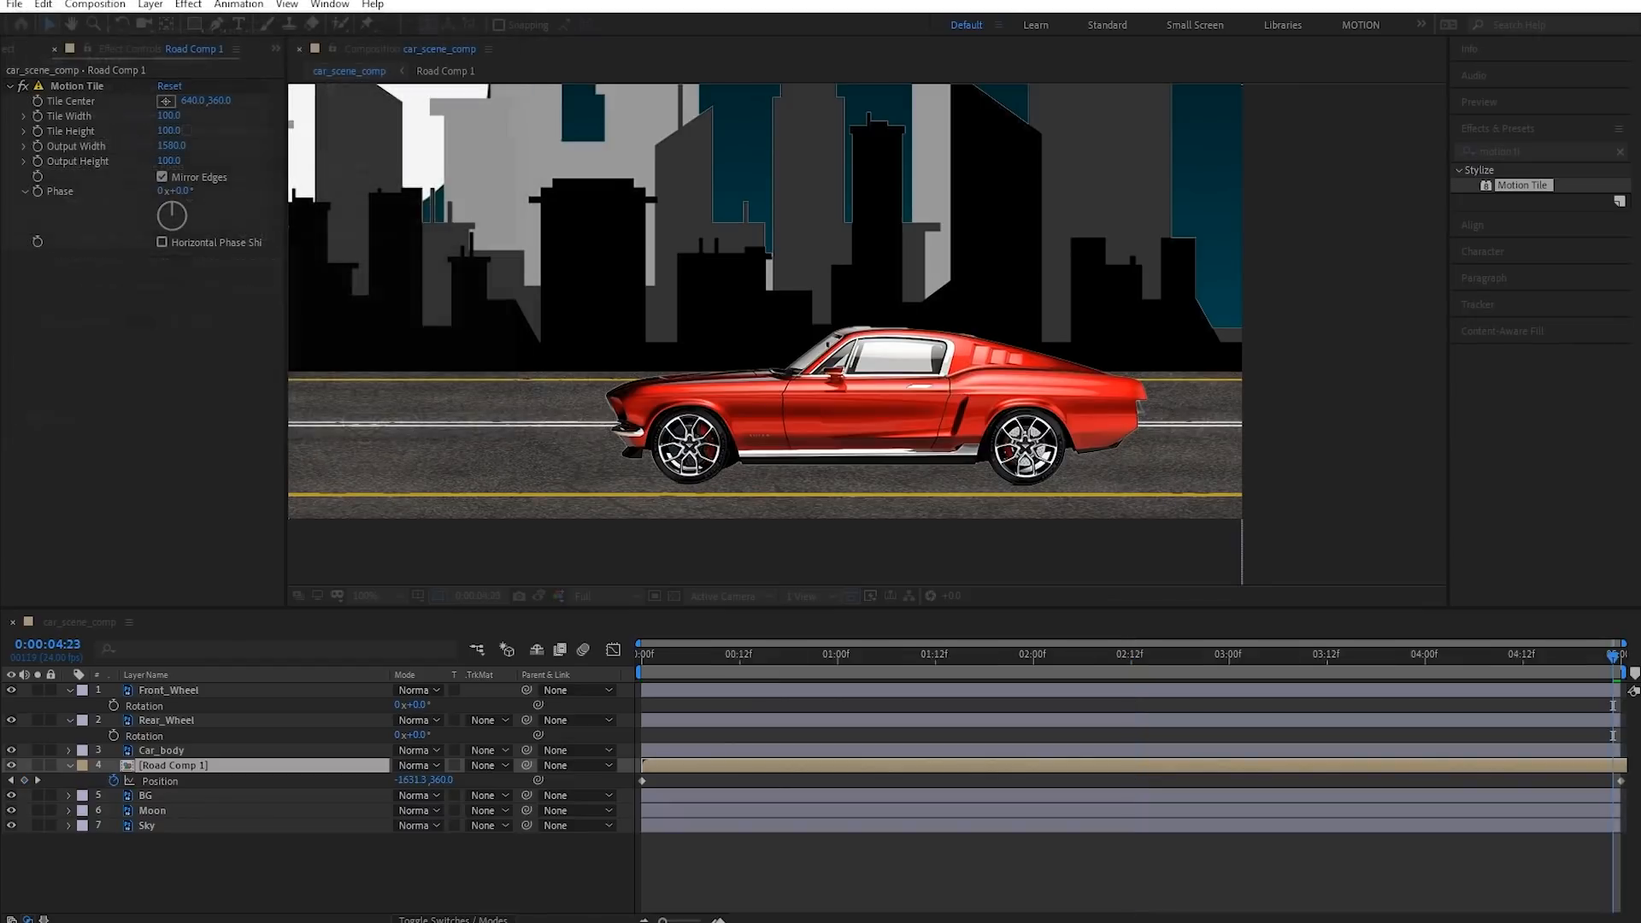
key("Home")
key("space")
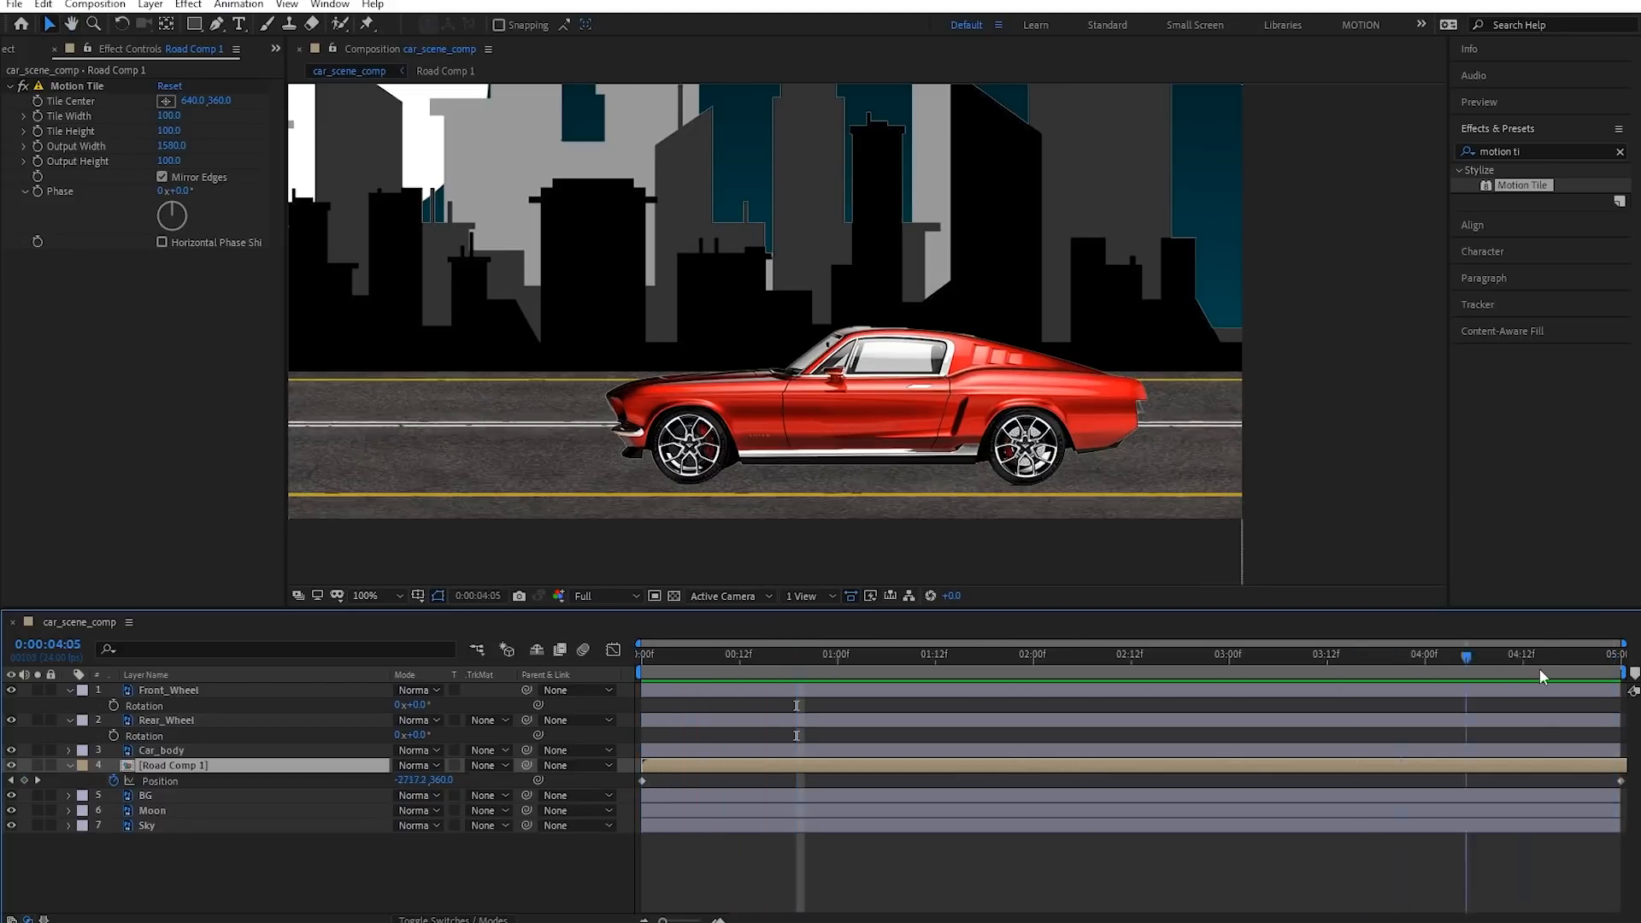
key("space")
Try Front_Wheel Rotation values of one revolution and 182° at 0:00:04:23, and undo the last change
left_click_drag(1104, 665, 1634, 675)
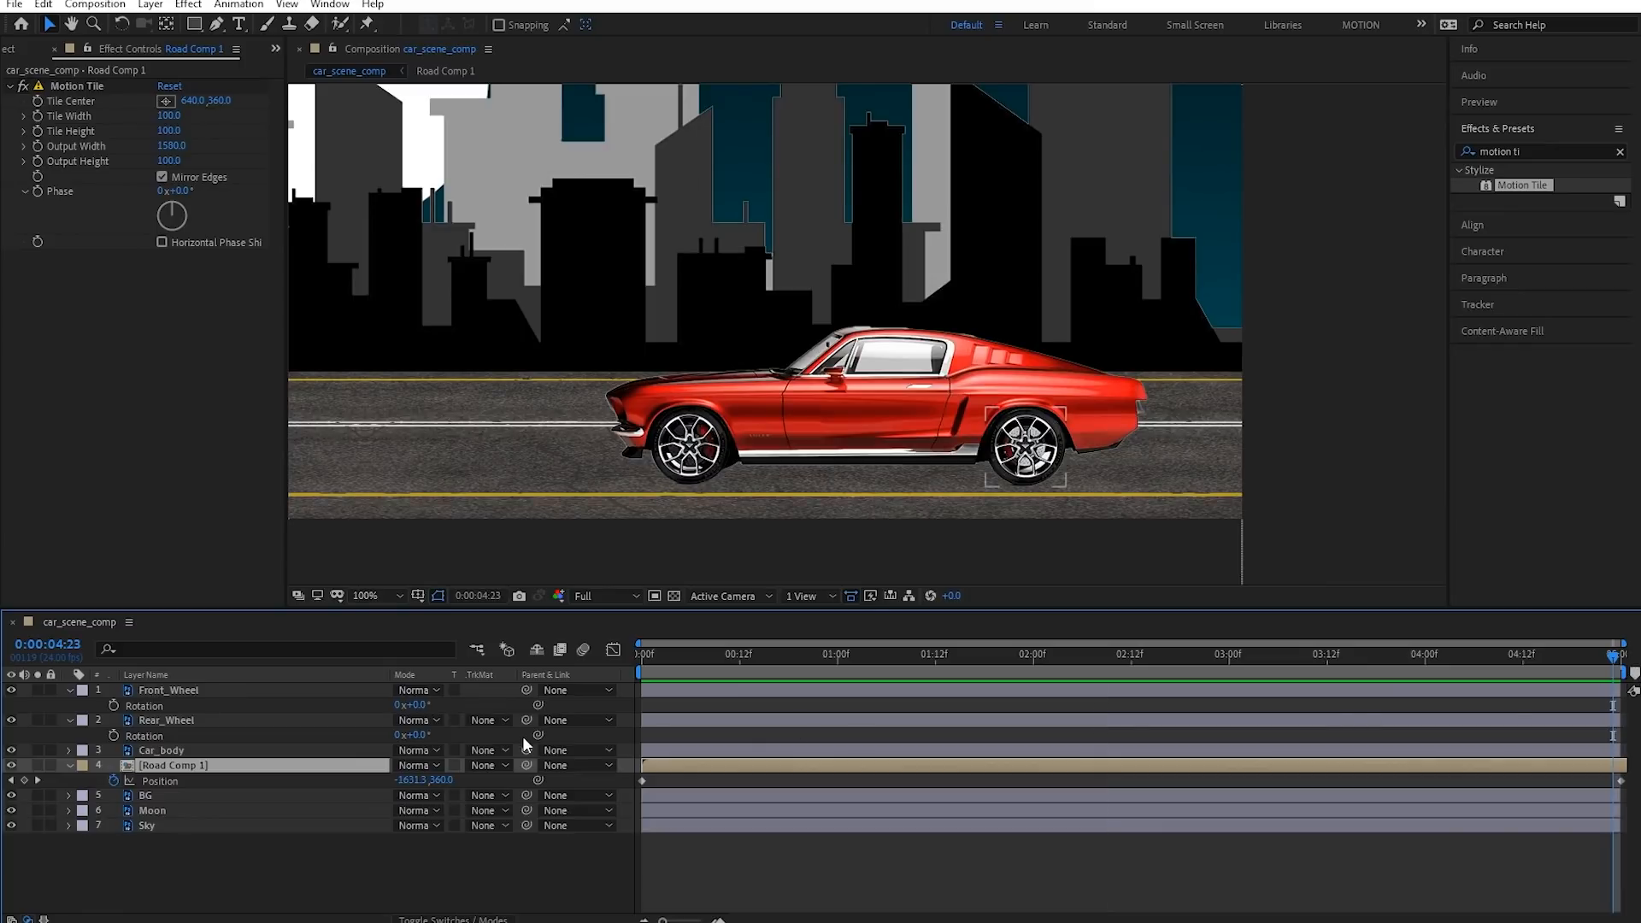
left_click(401, 705)
type("1")
key("Return")
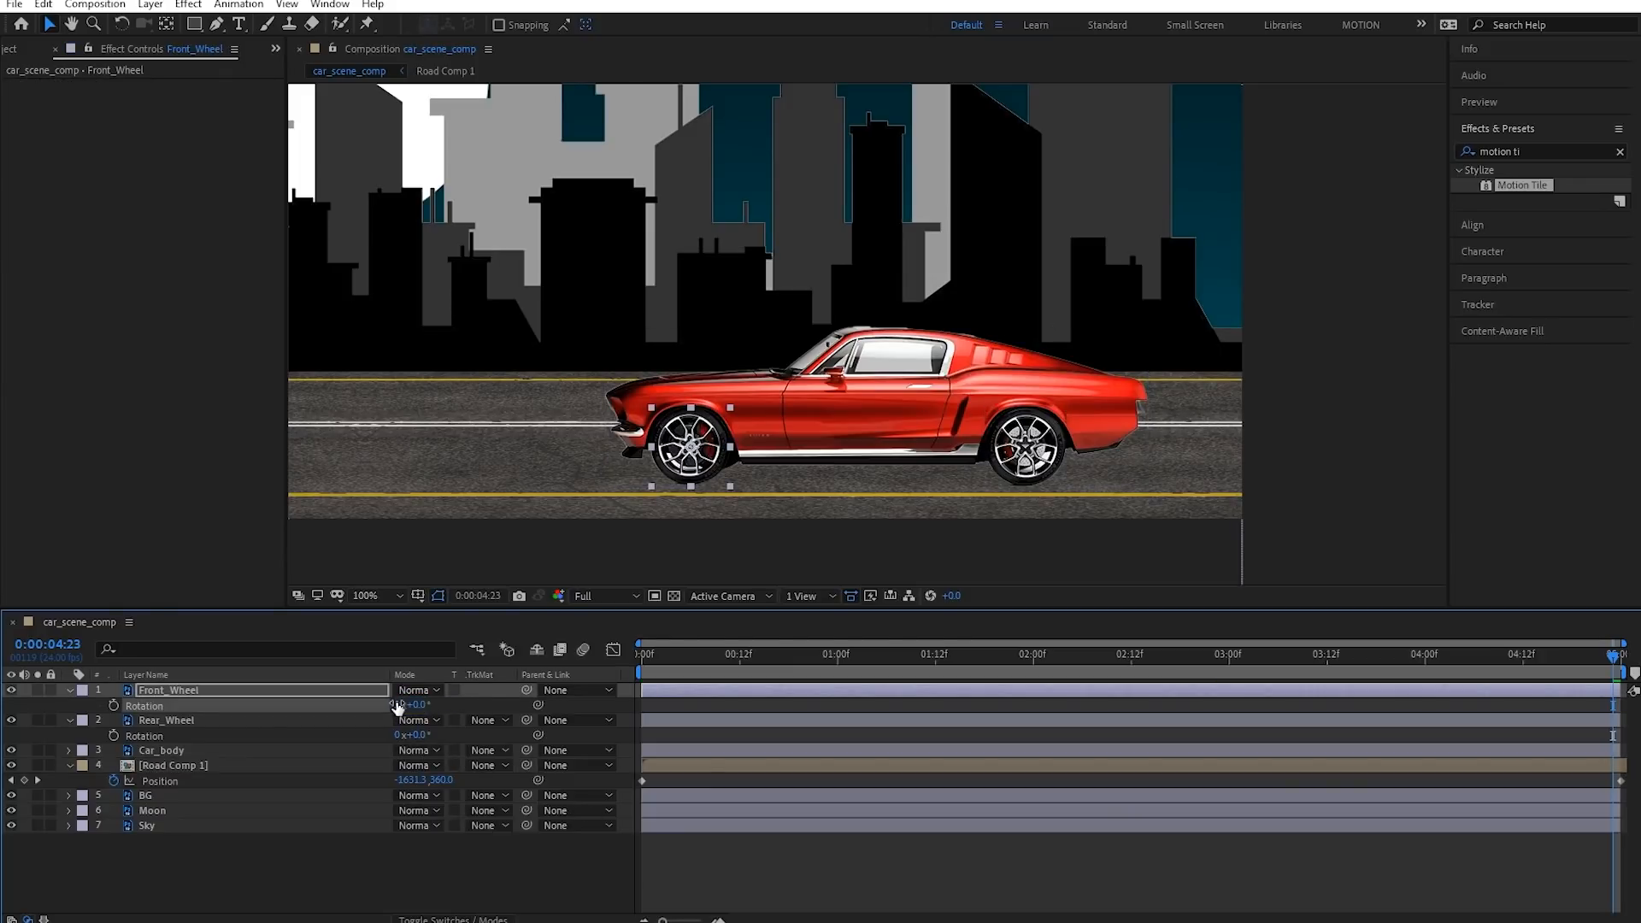
left_click_drag(418, 704, 297, 735)
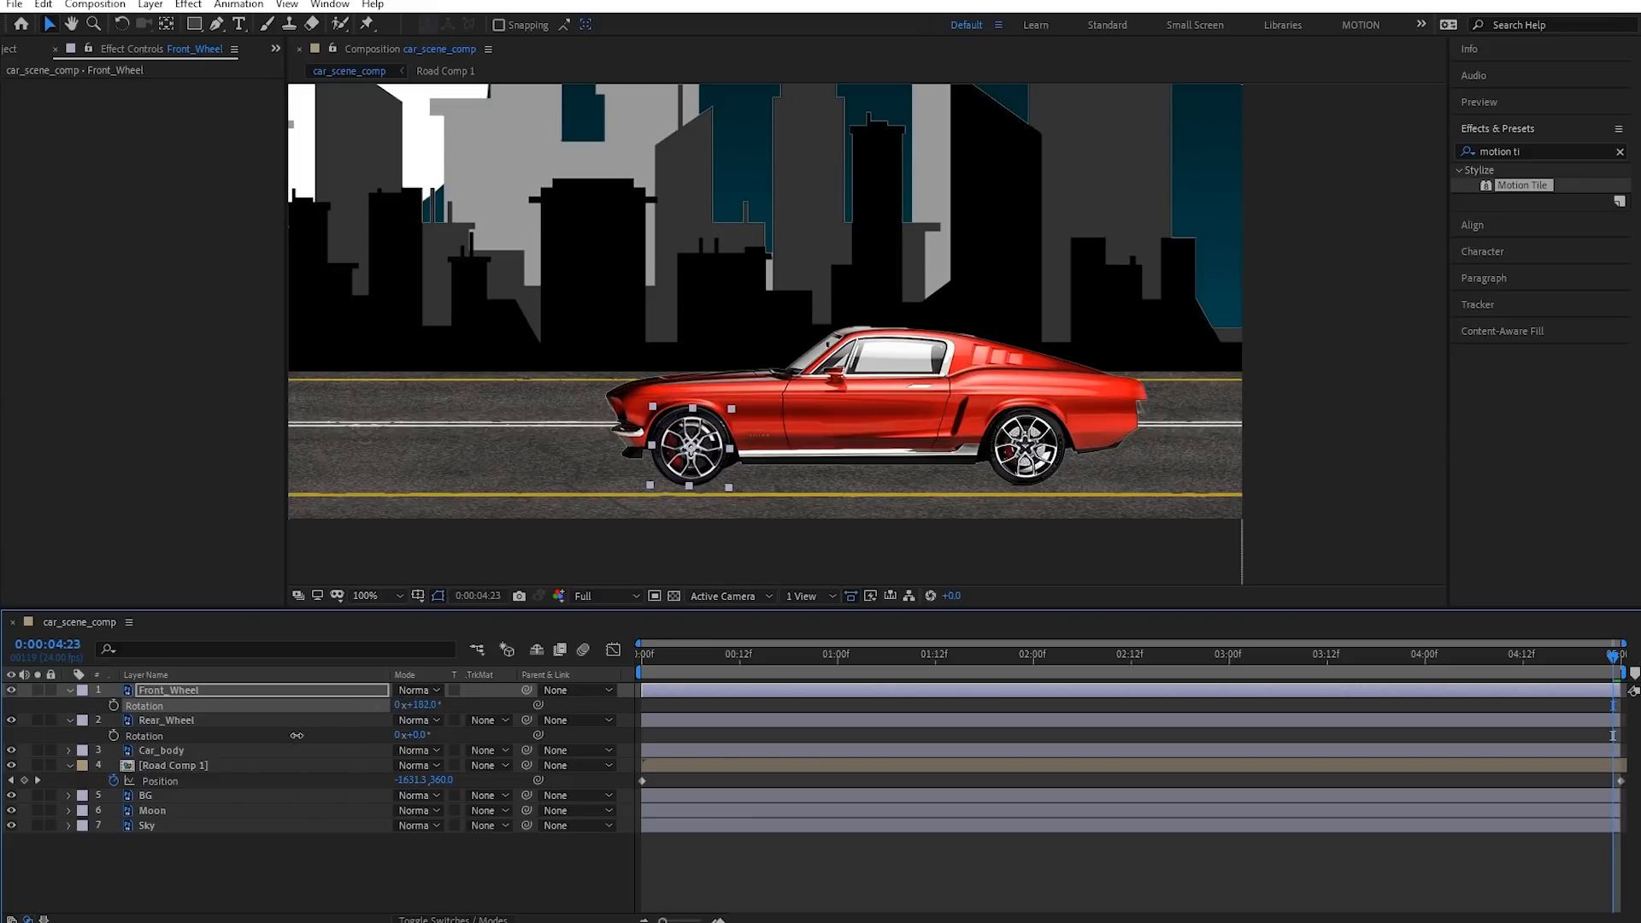
key("ctrl+z")
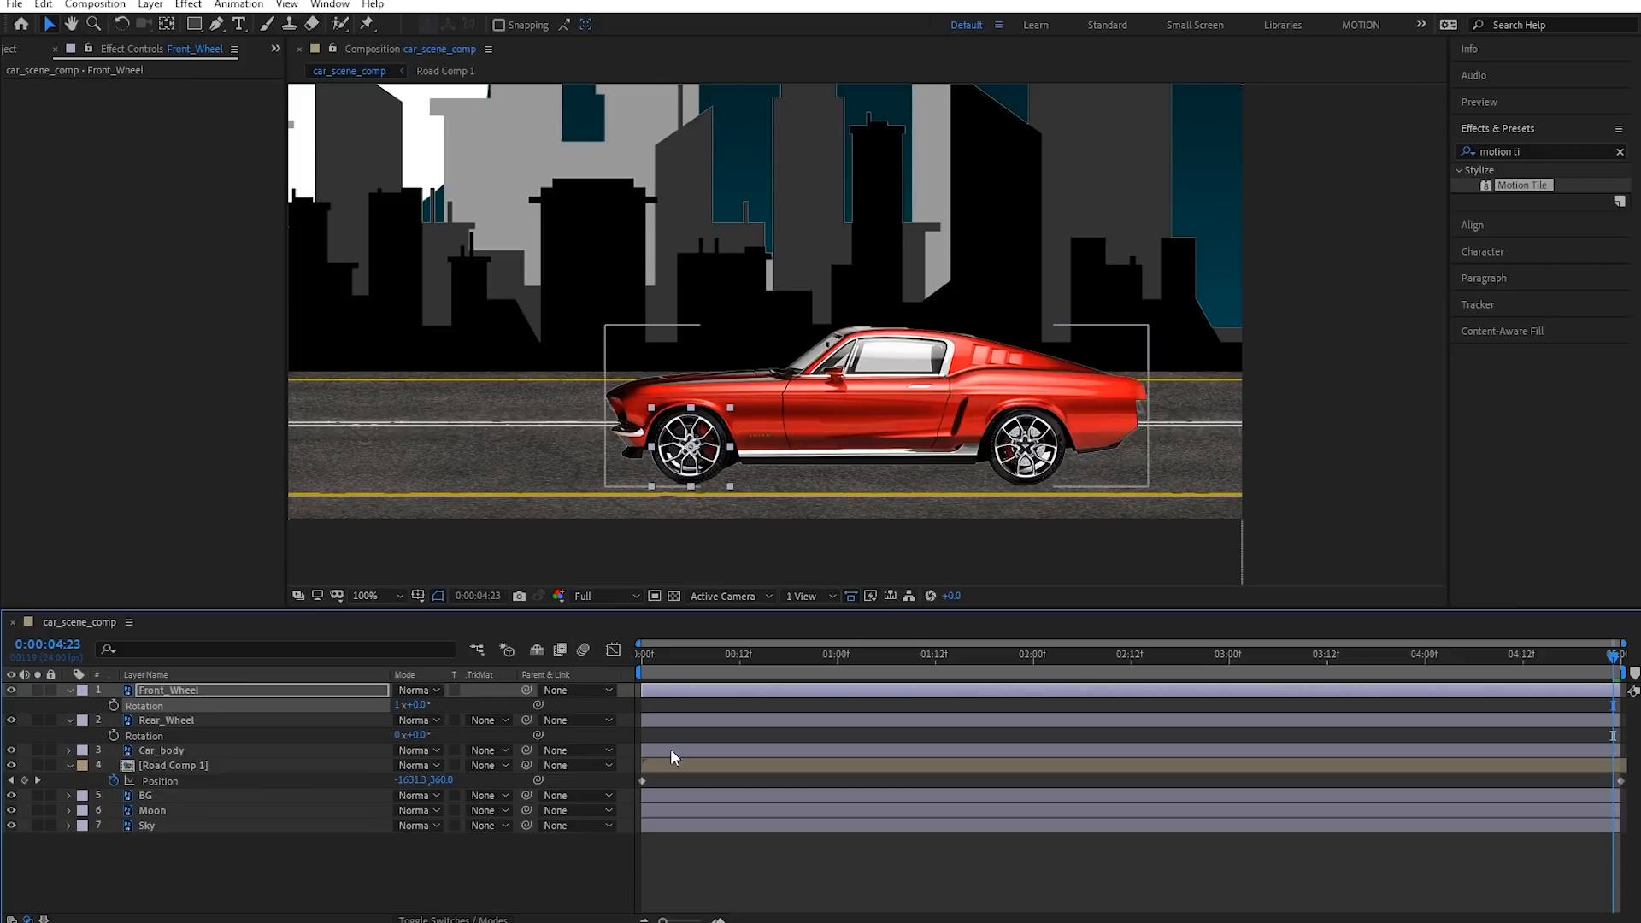
Set Front_Wheel's Rotation to 0 revolutions at 0:00:00:00 and add a keyframe there
key("Home")
left_click(396, 705)
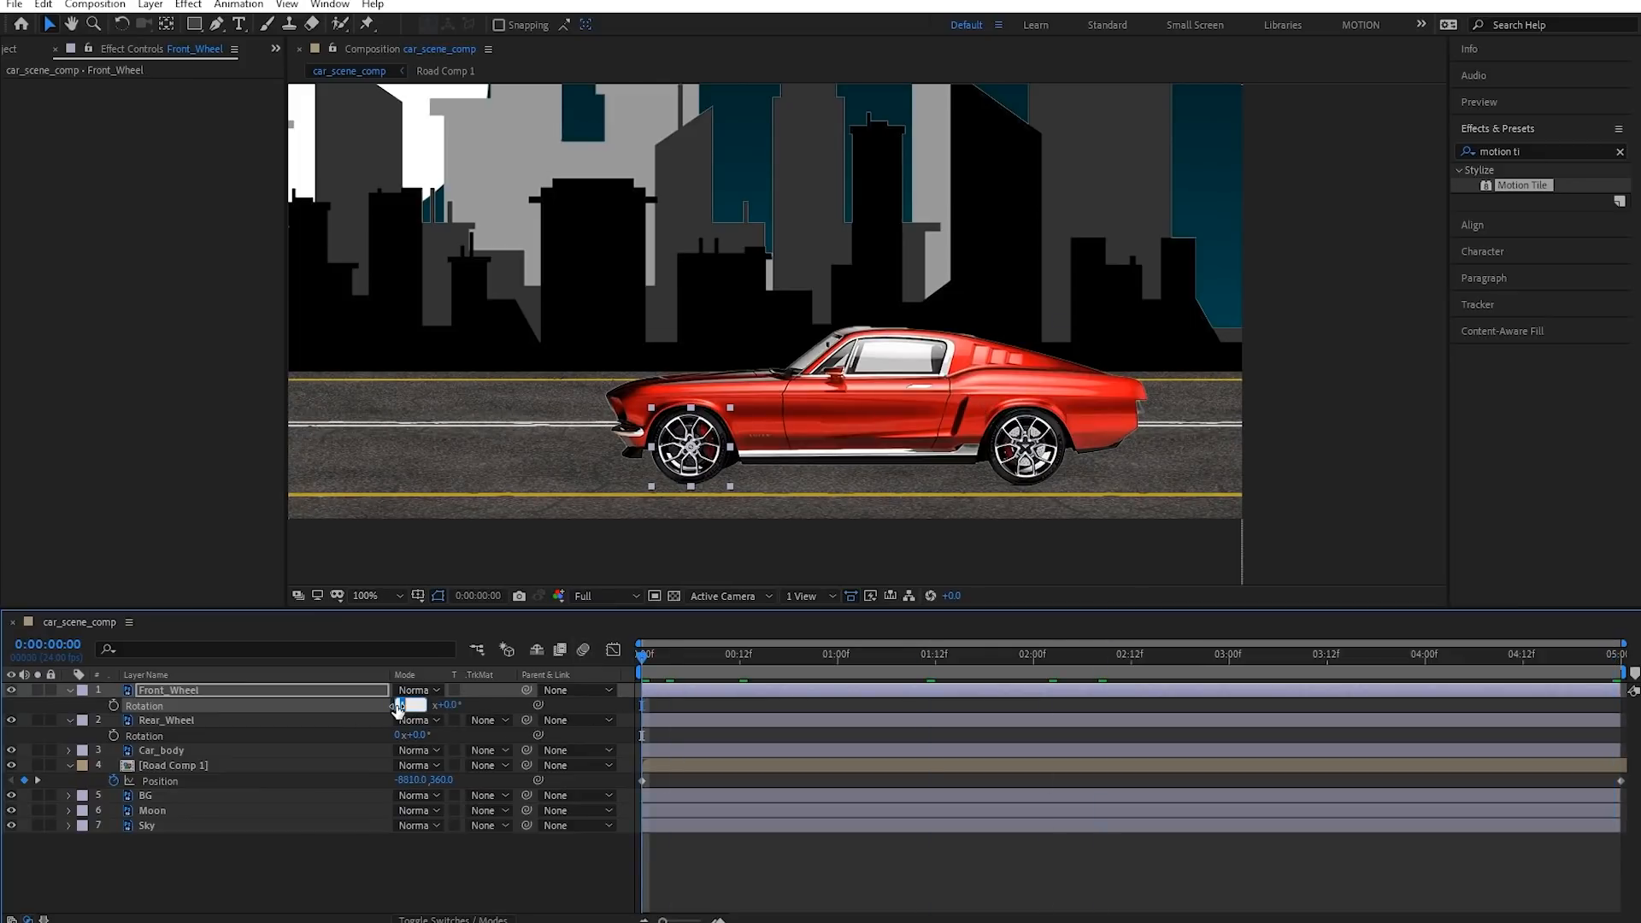
key("Return")
left_click(114, 705)
Set Front_Wheel's Rotation to -10 revolutions at 0:00:04:23 and preview the spin from the start
key("End")
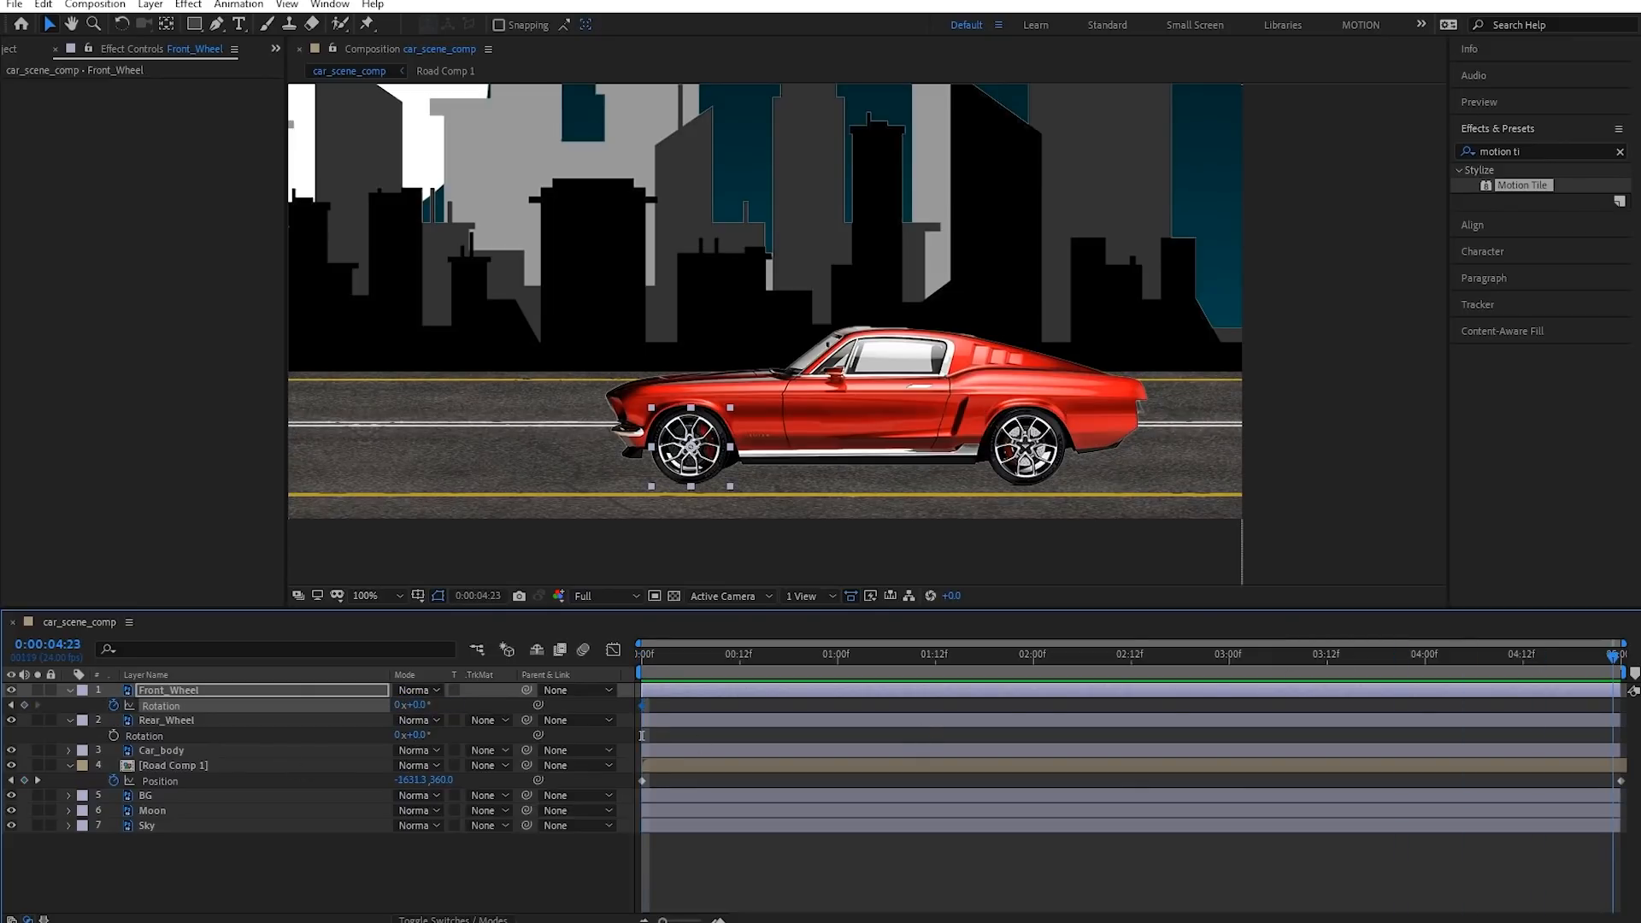
left_click(398, 706)
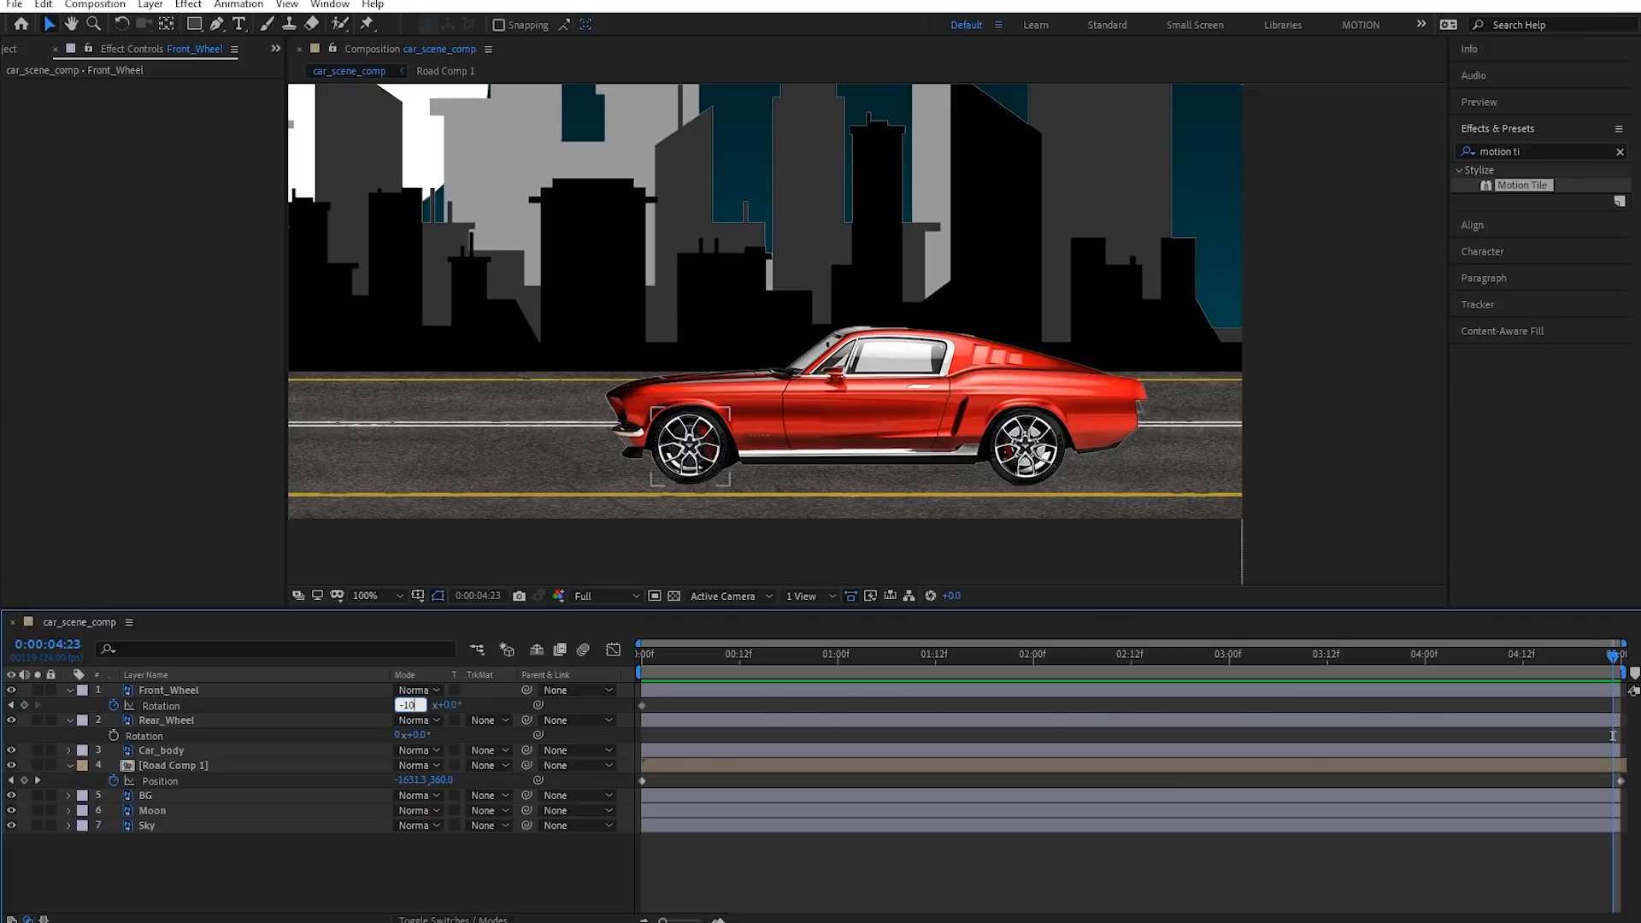
key("Return")
key("Home")
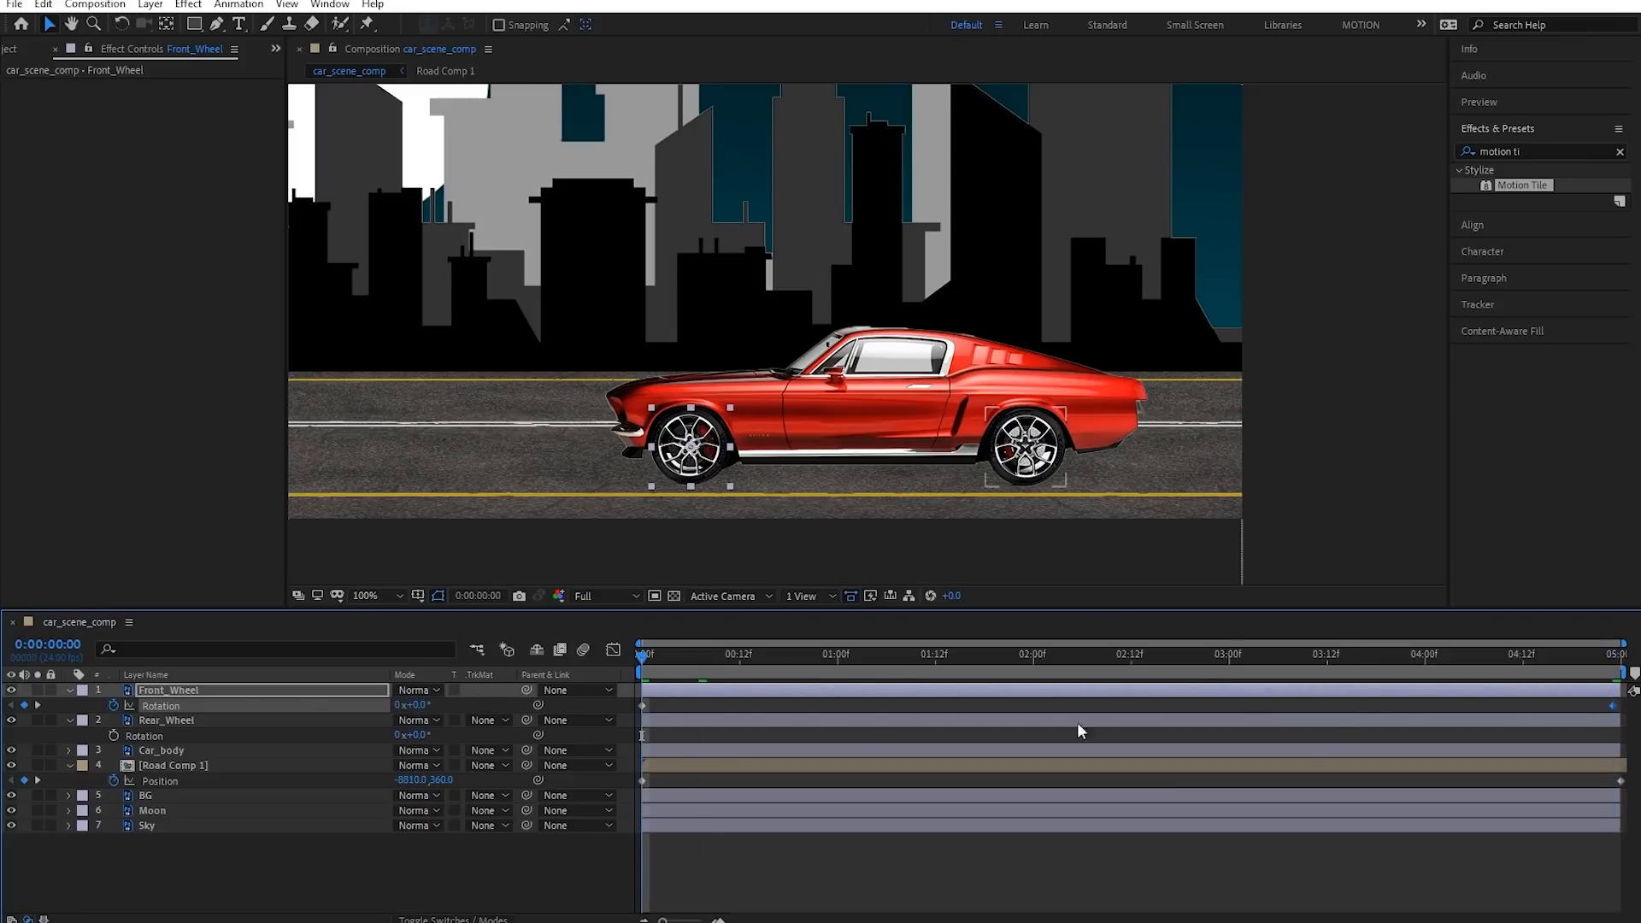
left_click(818, 889)
key("space")
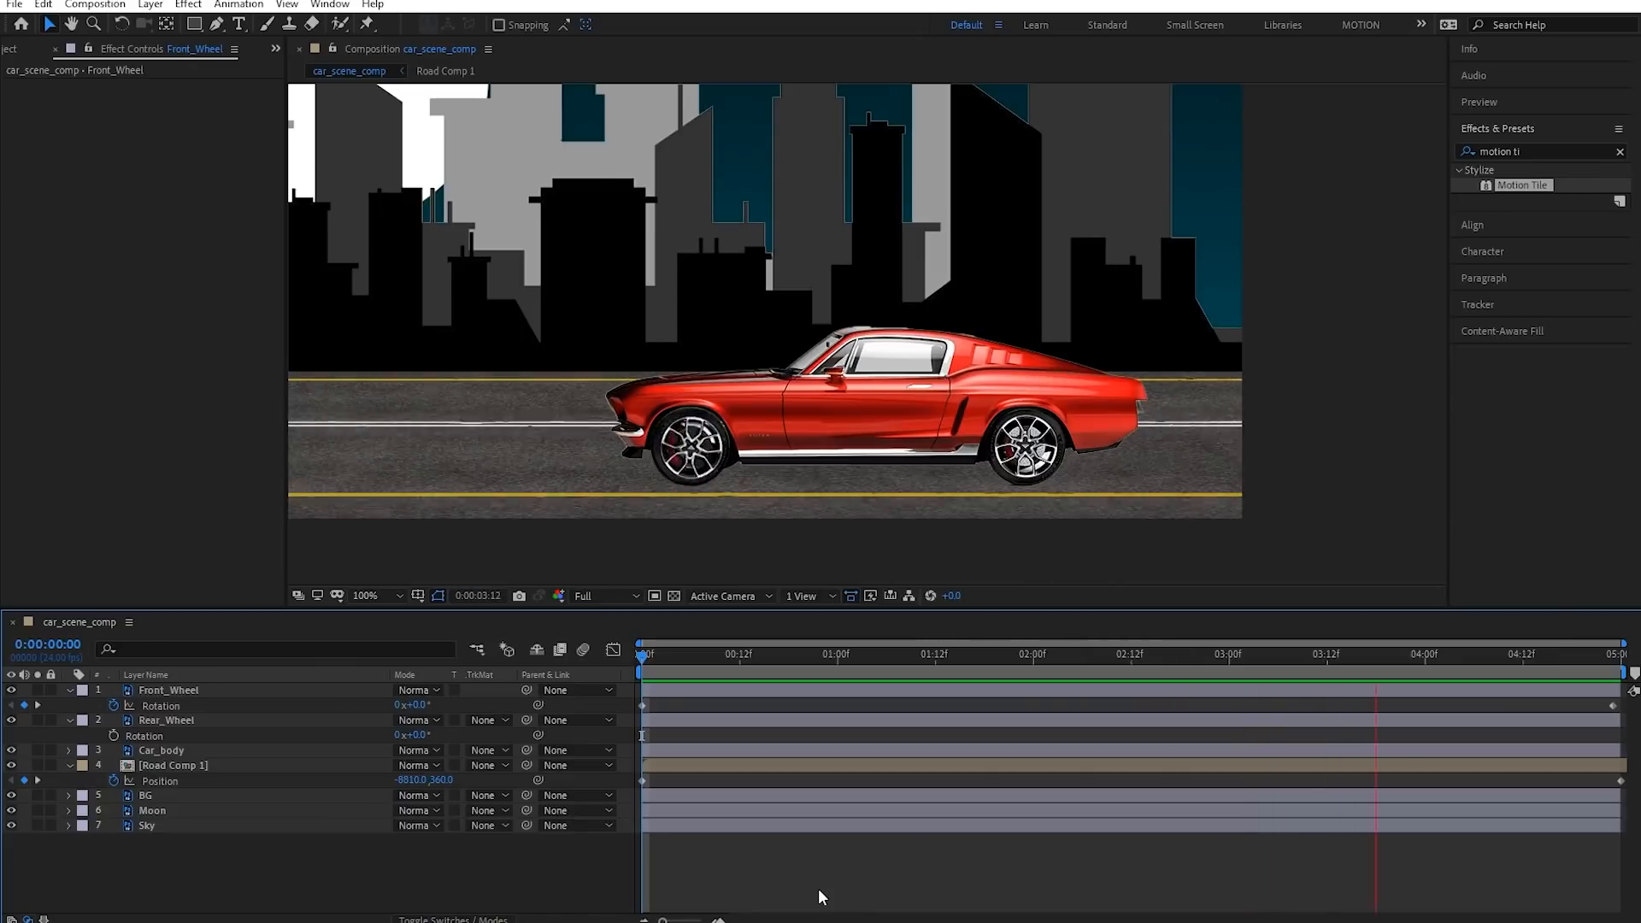
key("space")
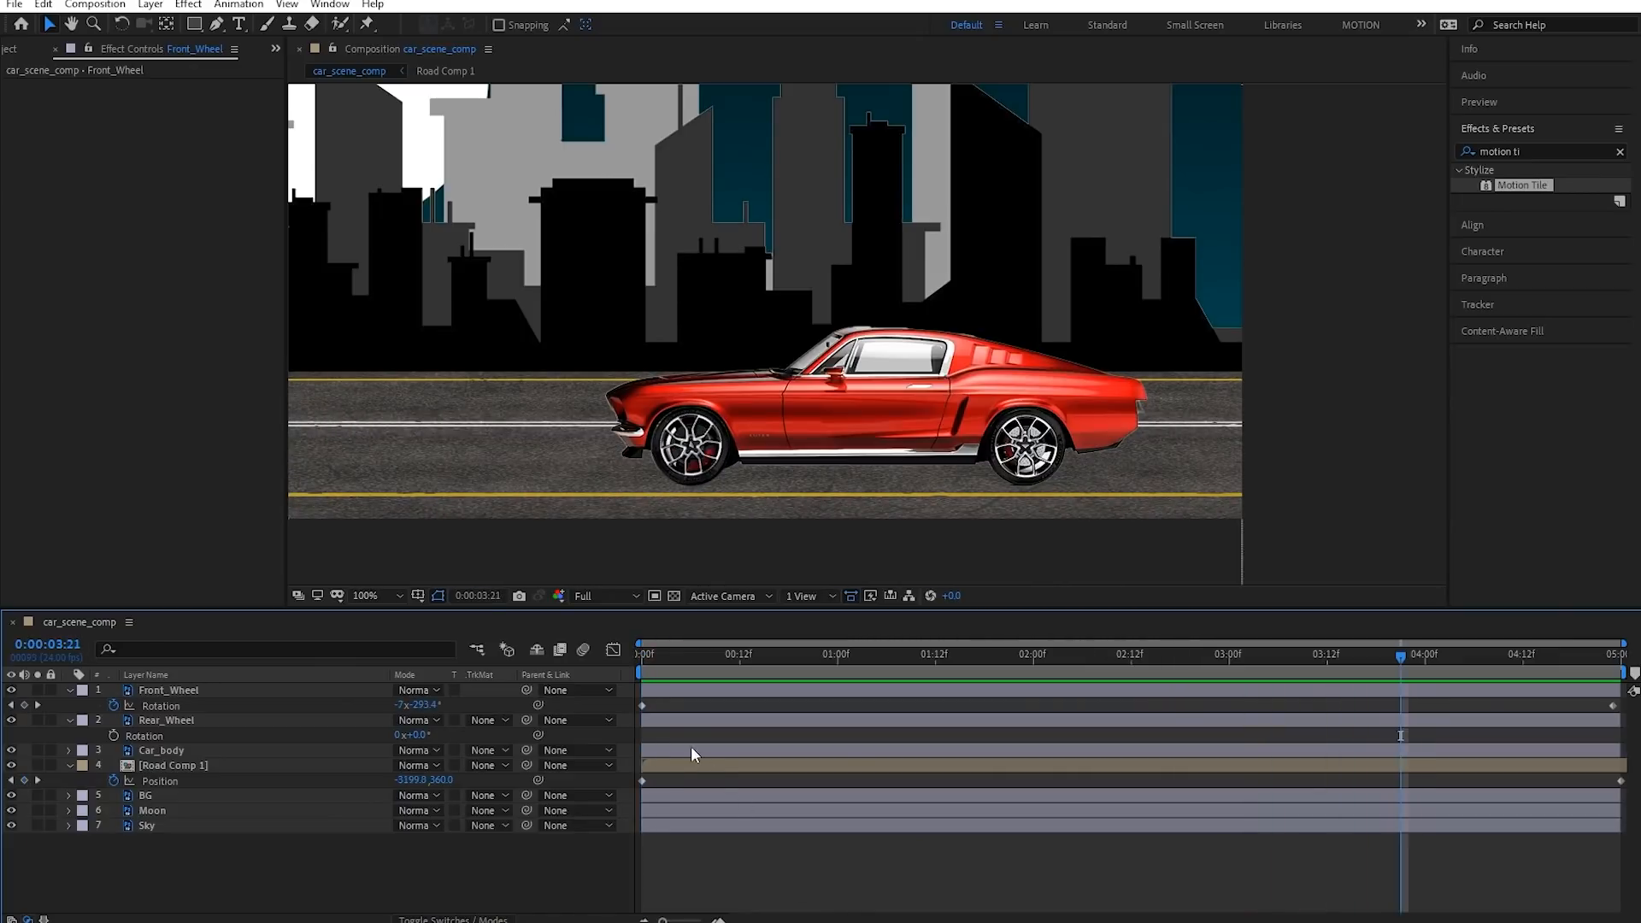
Copy Front_Wheel's Rotation keyframes to Rear_Wheel's Rotation, starting at 0:00:00:00
left_click(166, 714)
key("Home")
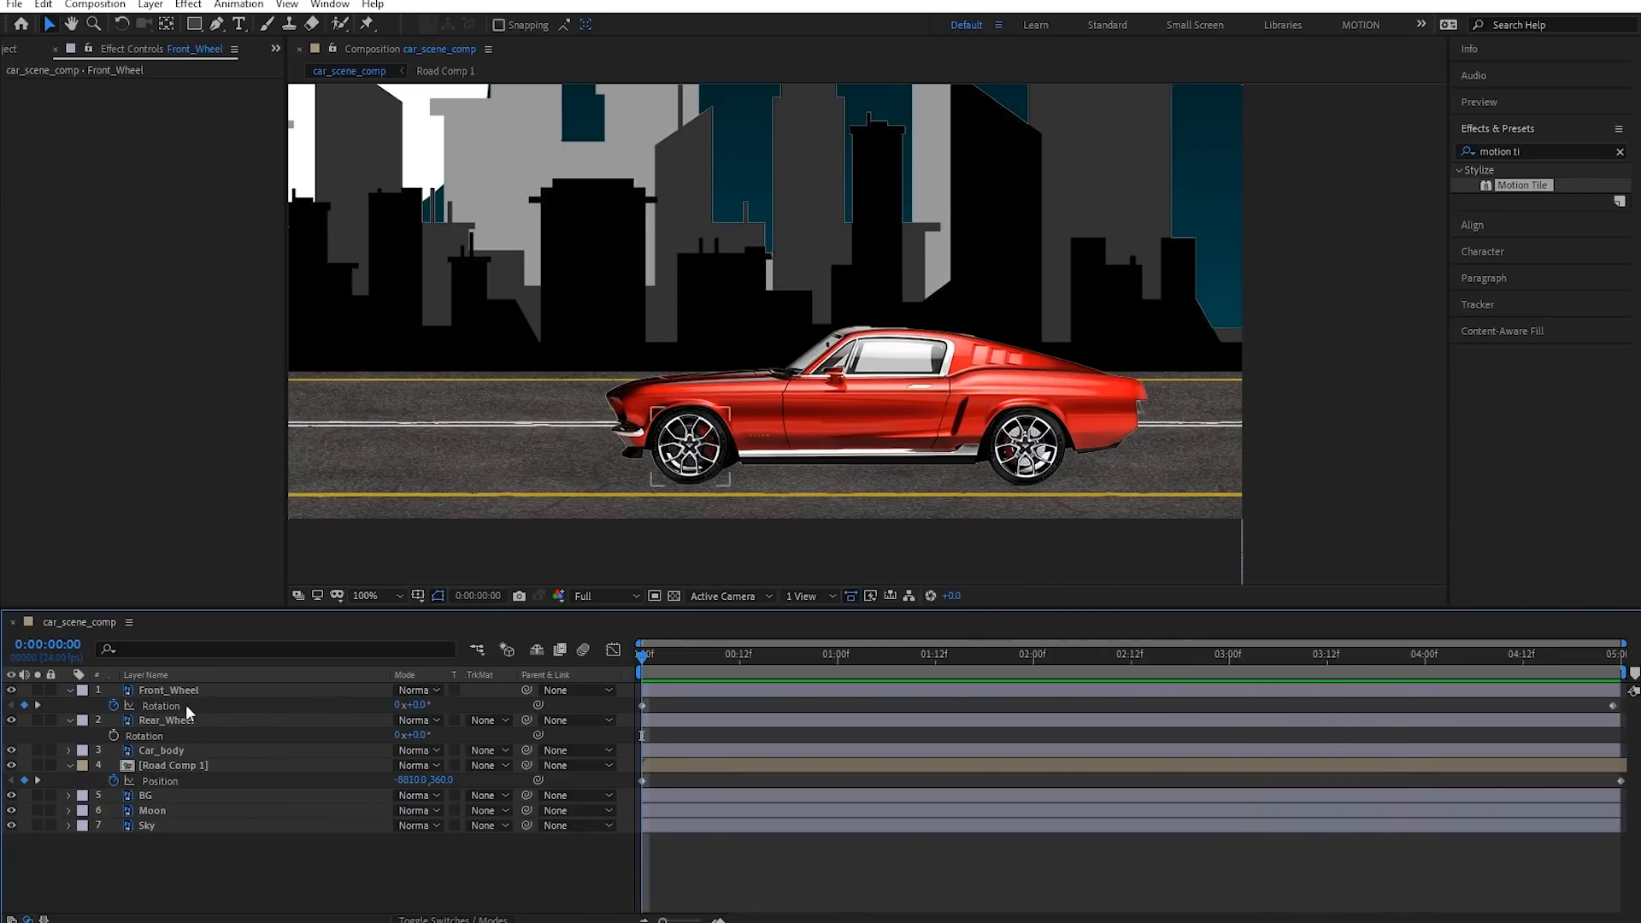
left_click(172, 709)
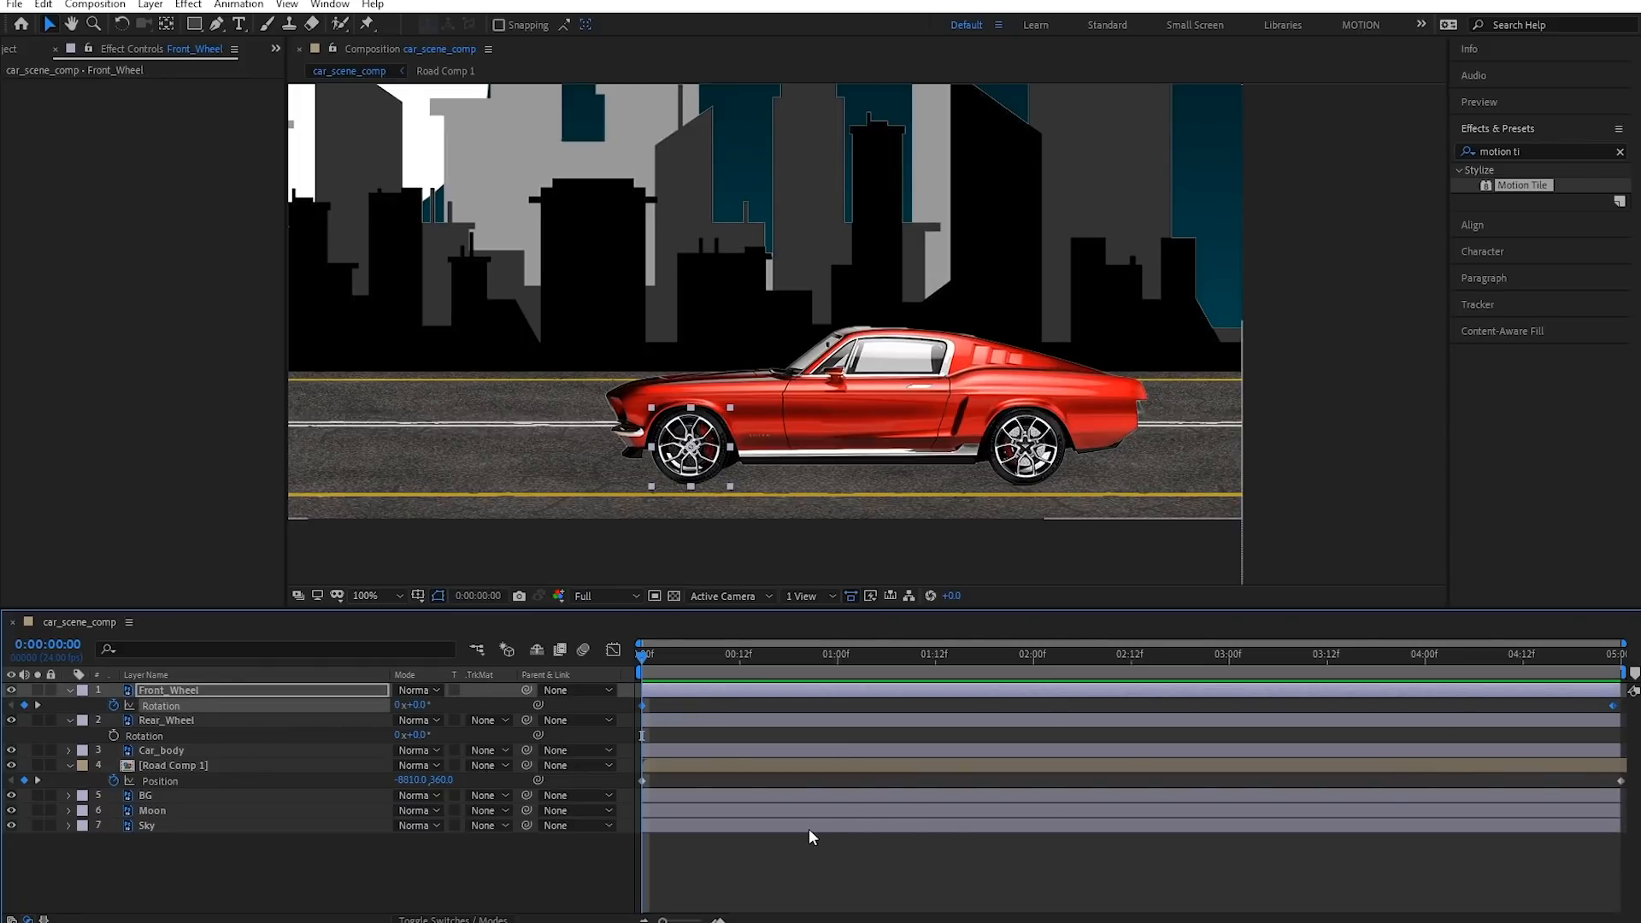
left_click(167, 737)
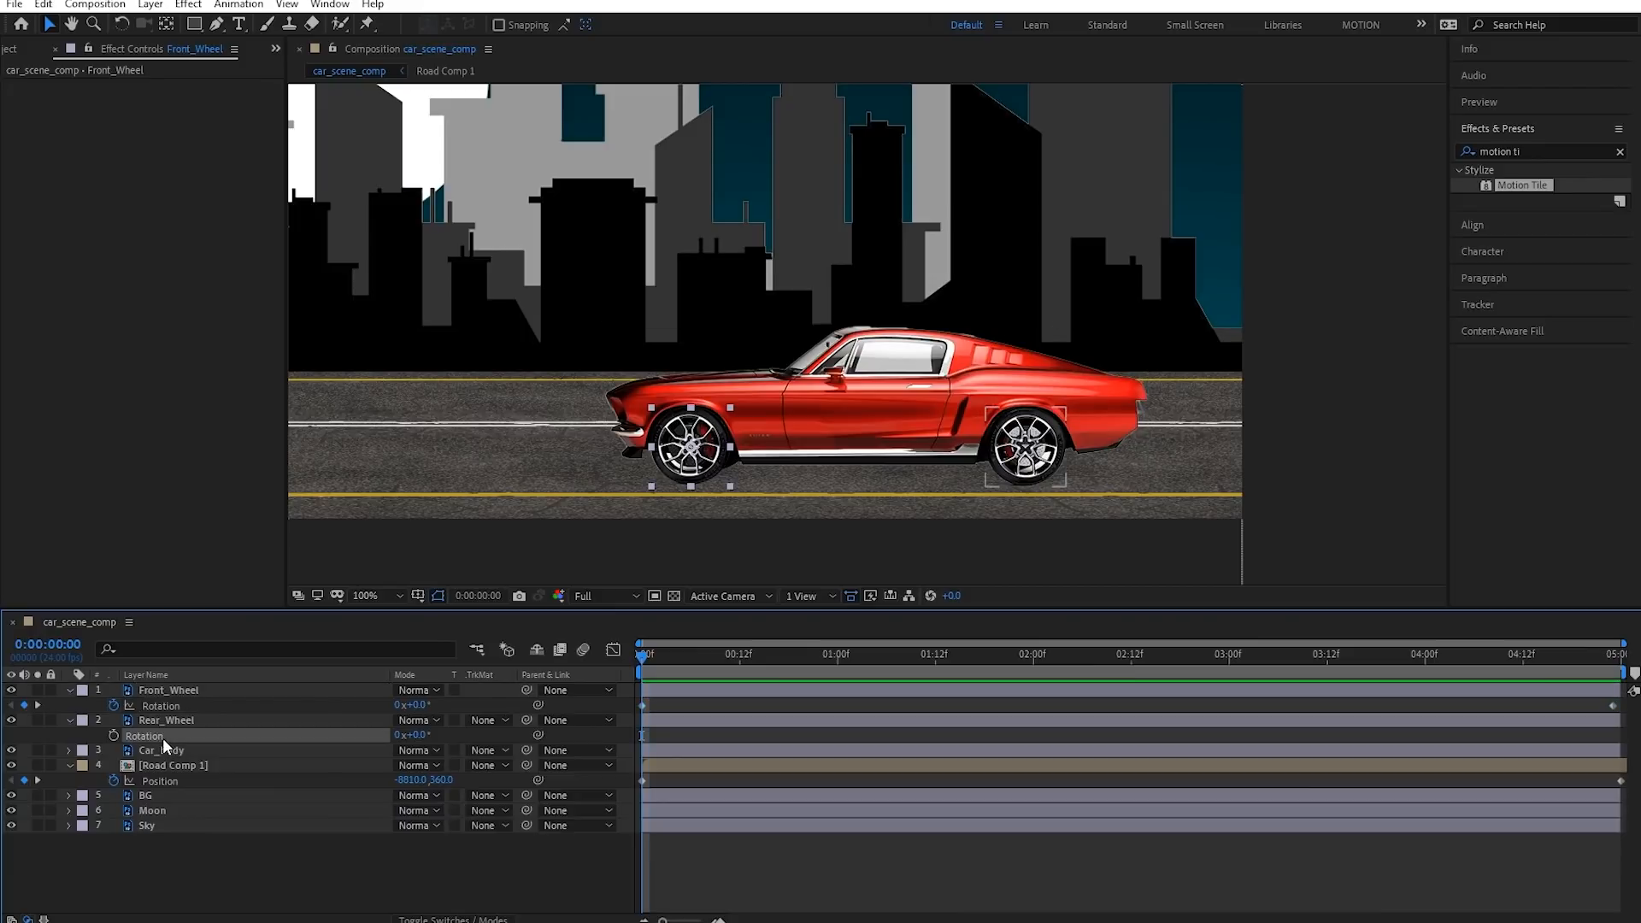
key("ctrl+v")
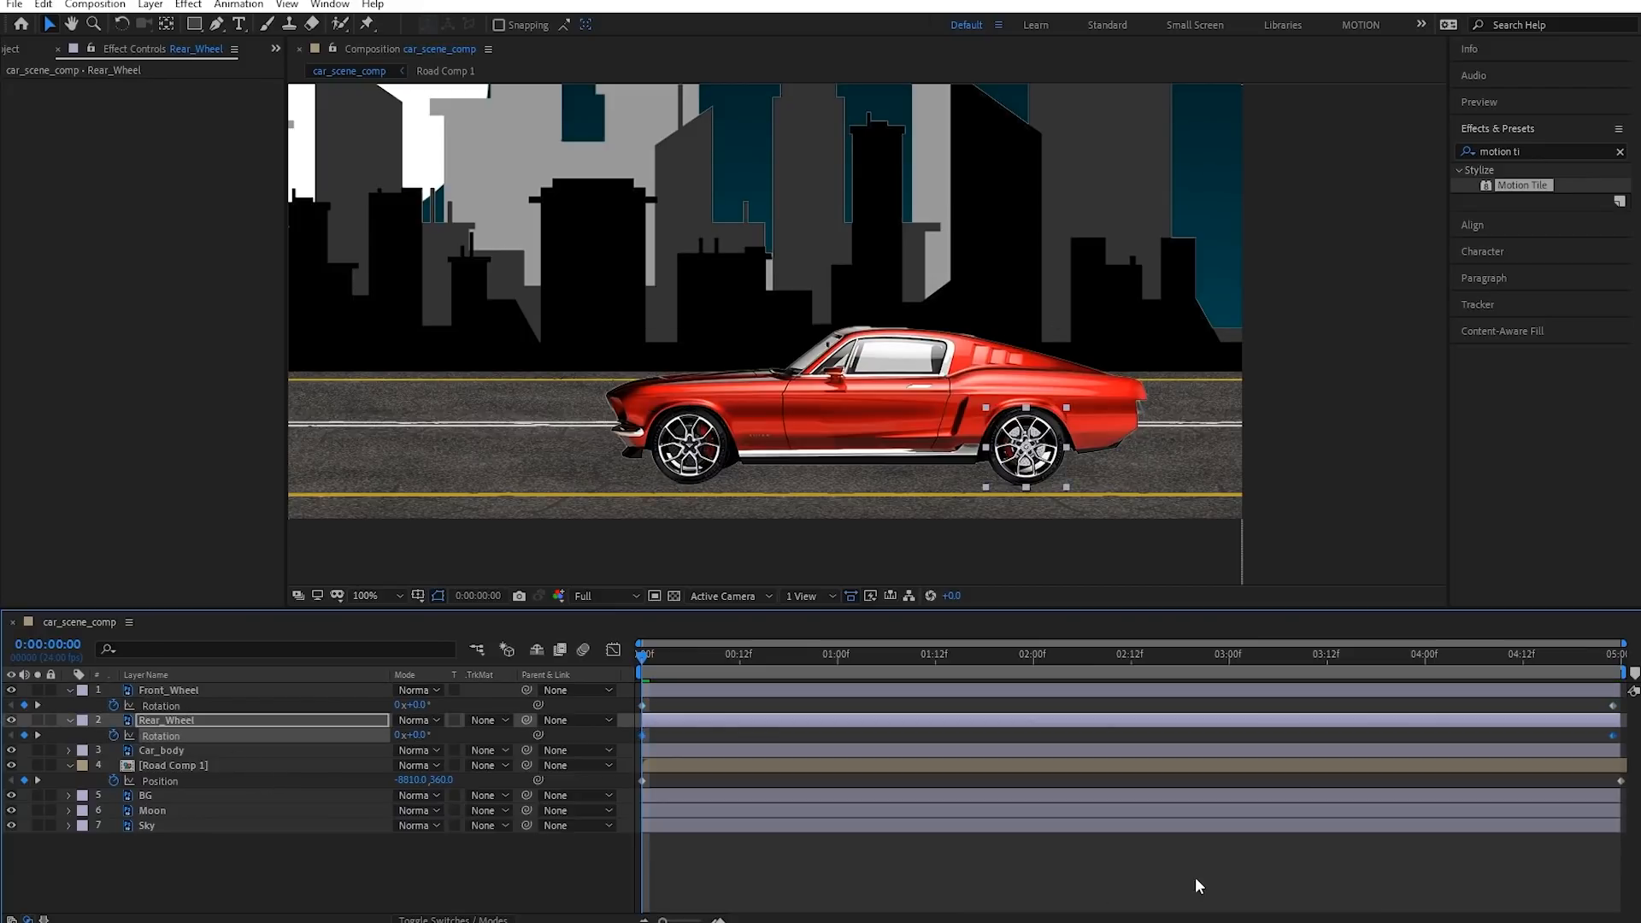
left_click(1189, 882)
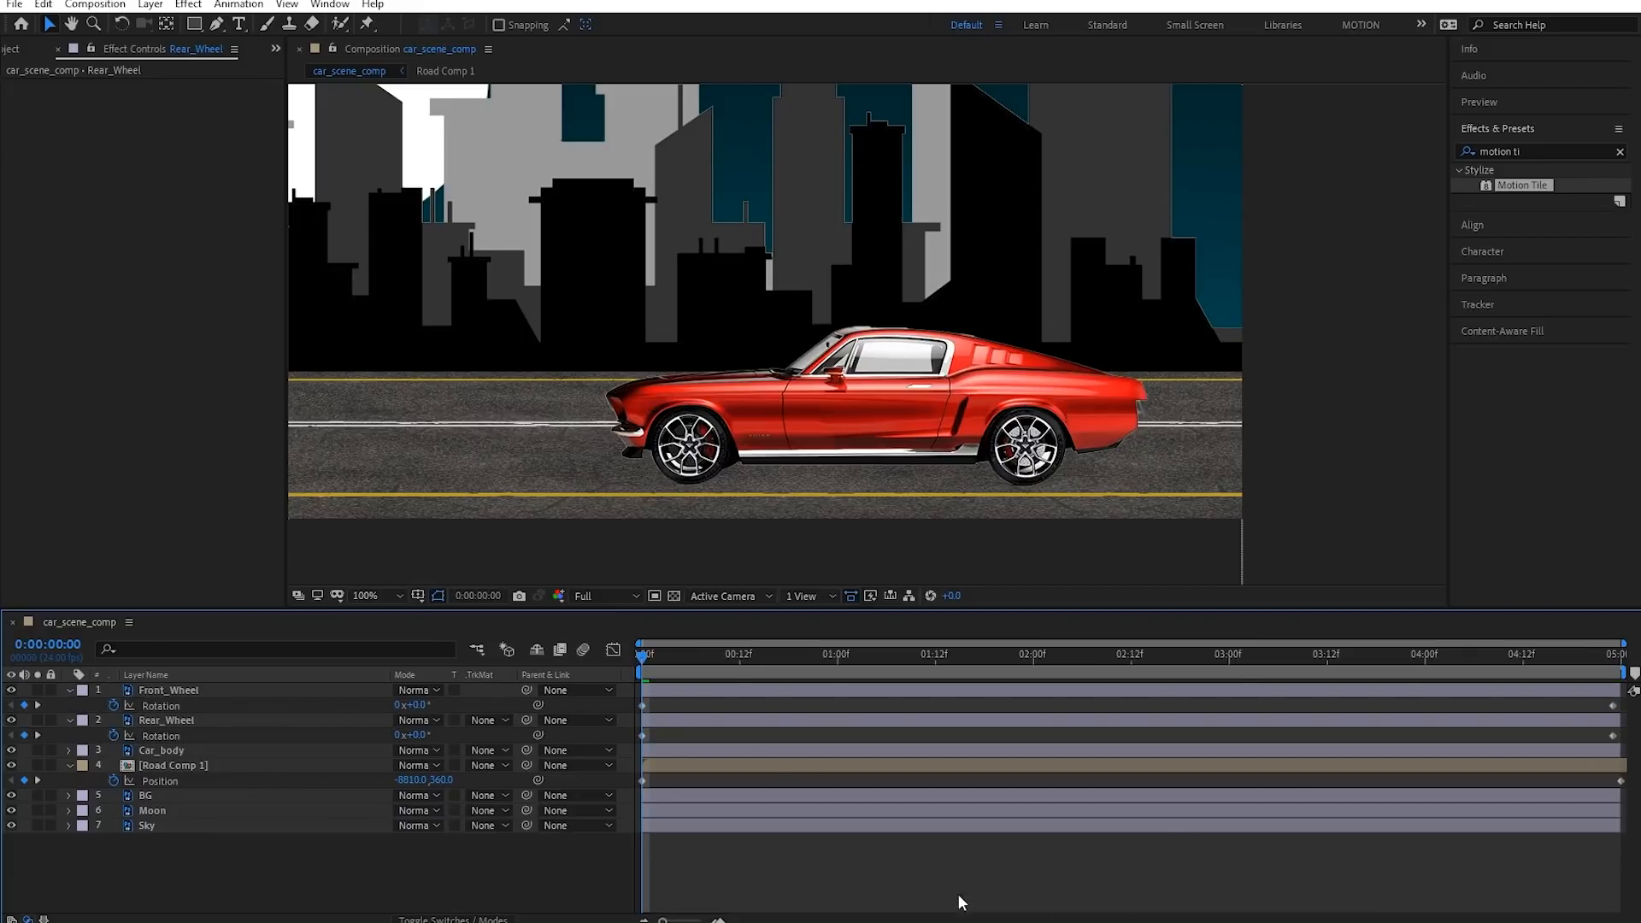
Preview the driving car from the start and inspect the spinning wheels and moving road in the full frame
key("space")
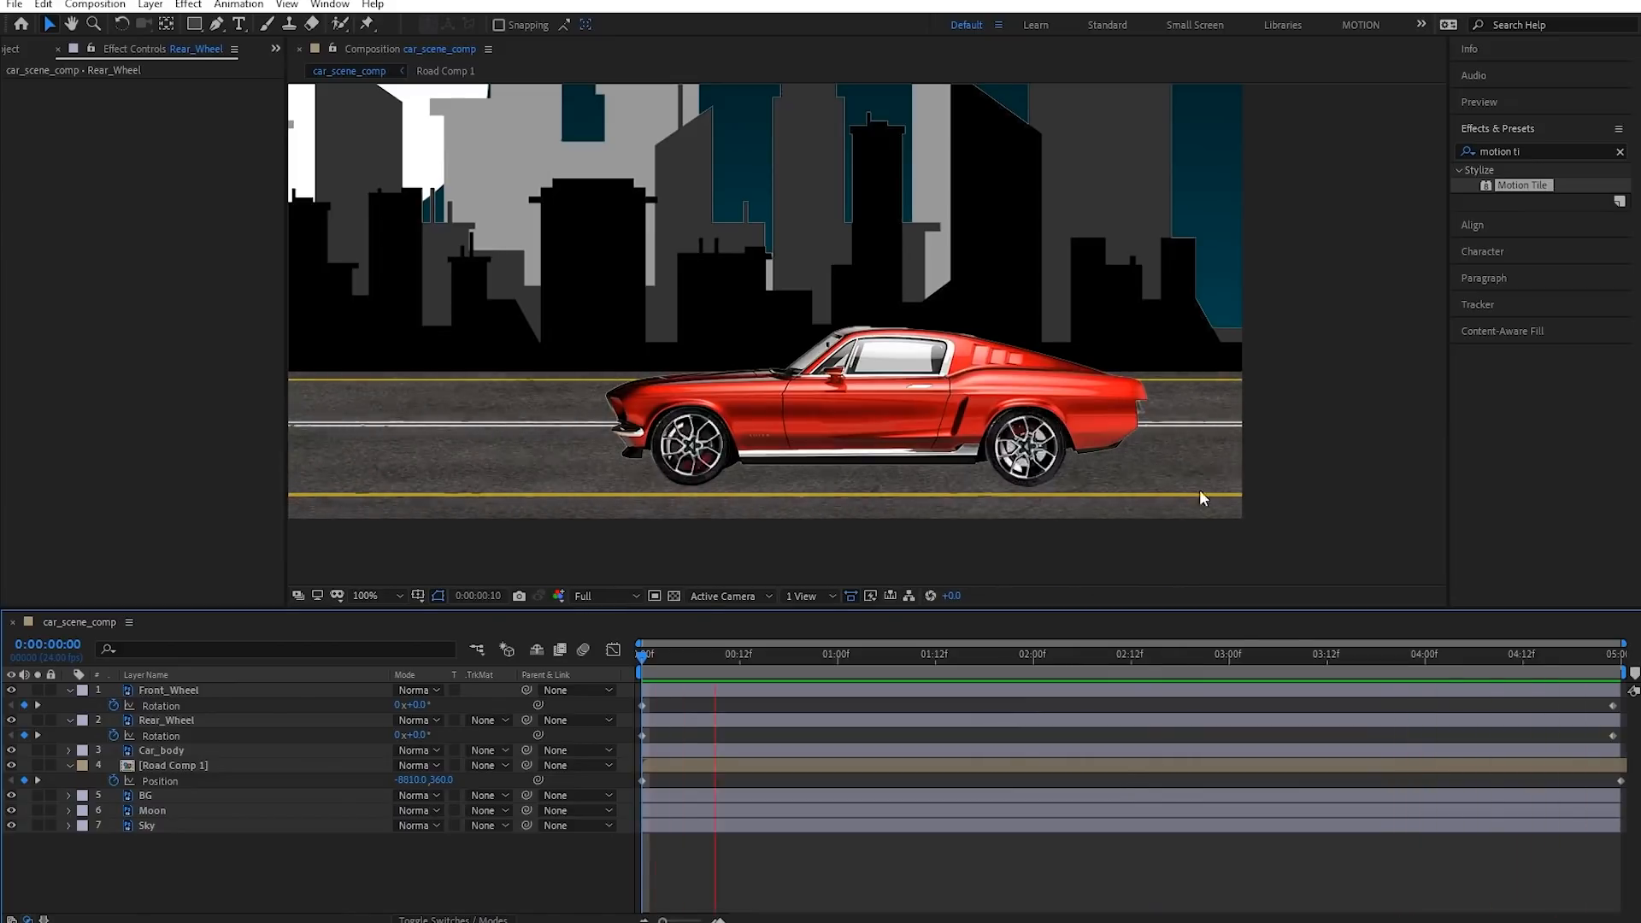
key("space")
scroll(998, 294, "down", 2)
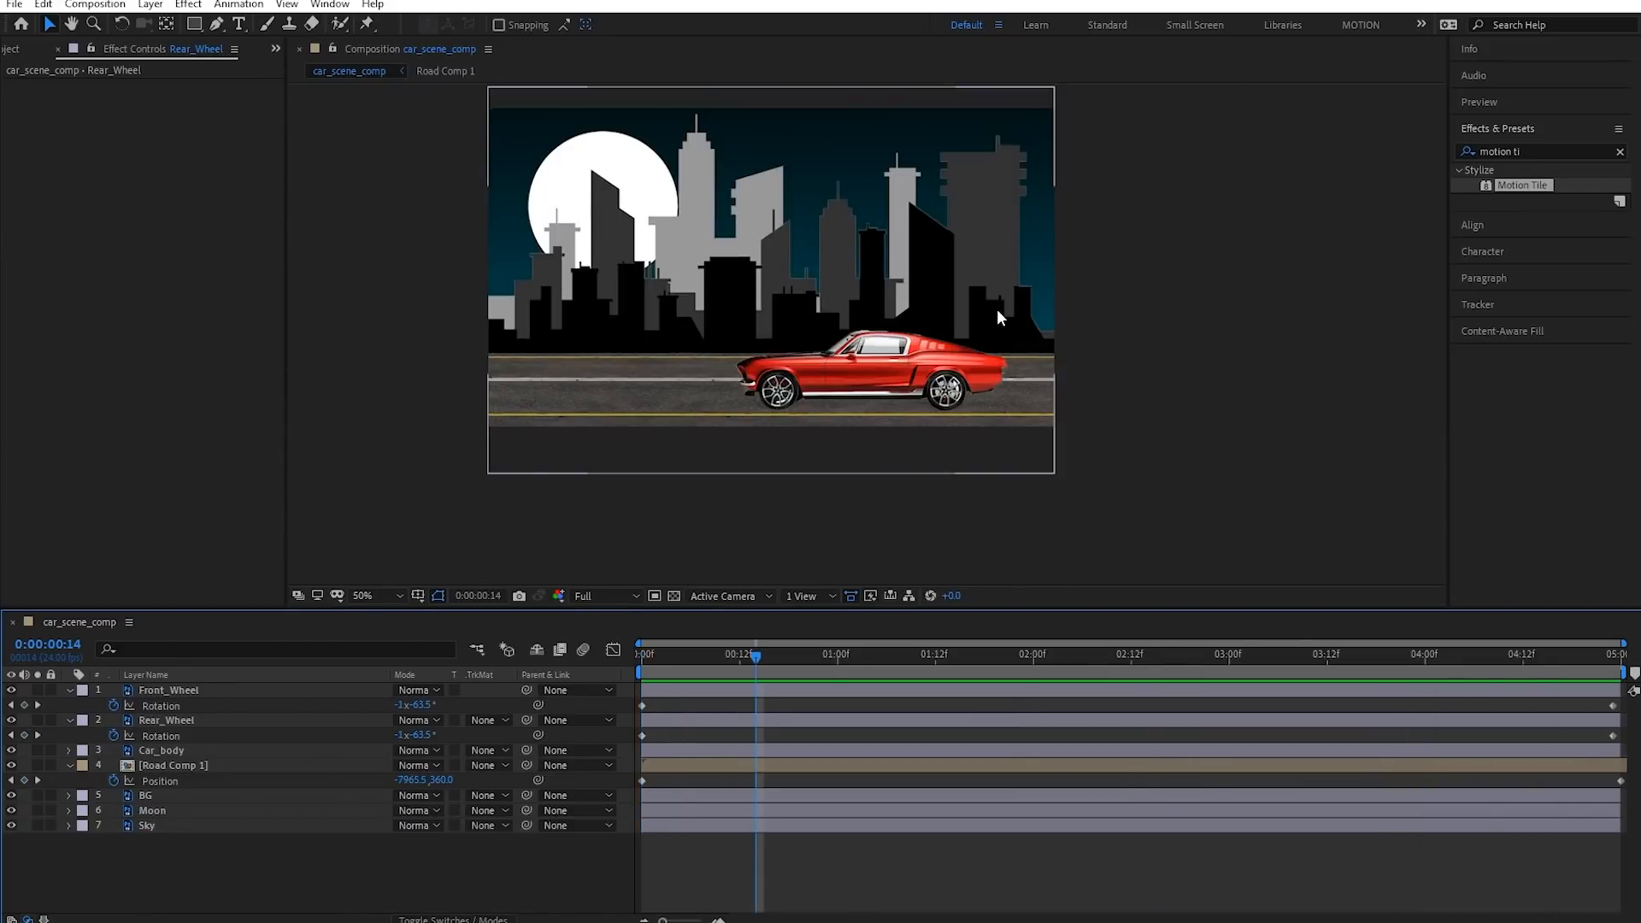
key("space")
left_click_drag(776, 658, 505, 645)
key("space")
key("space")
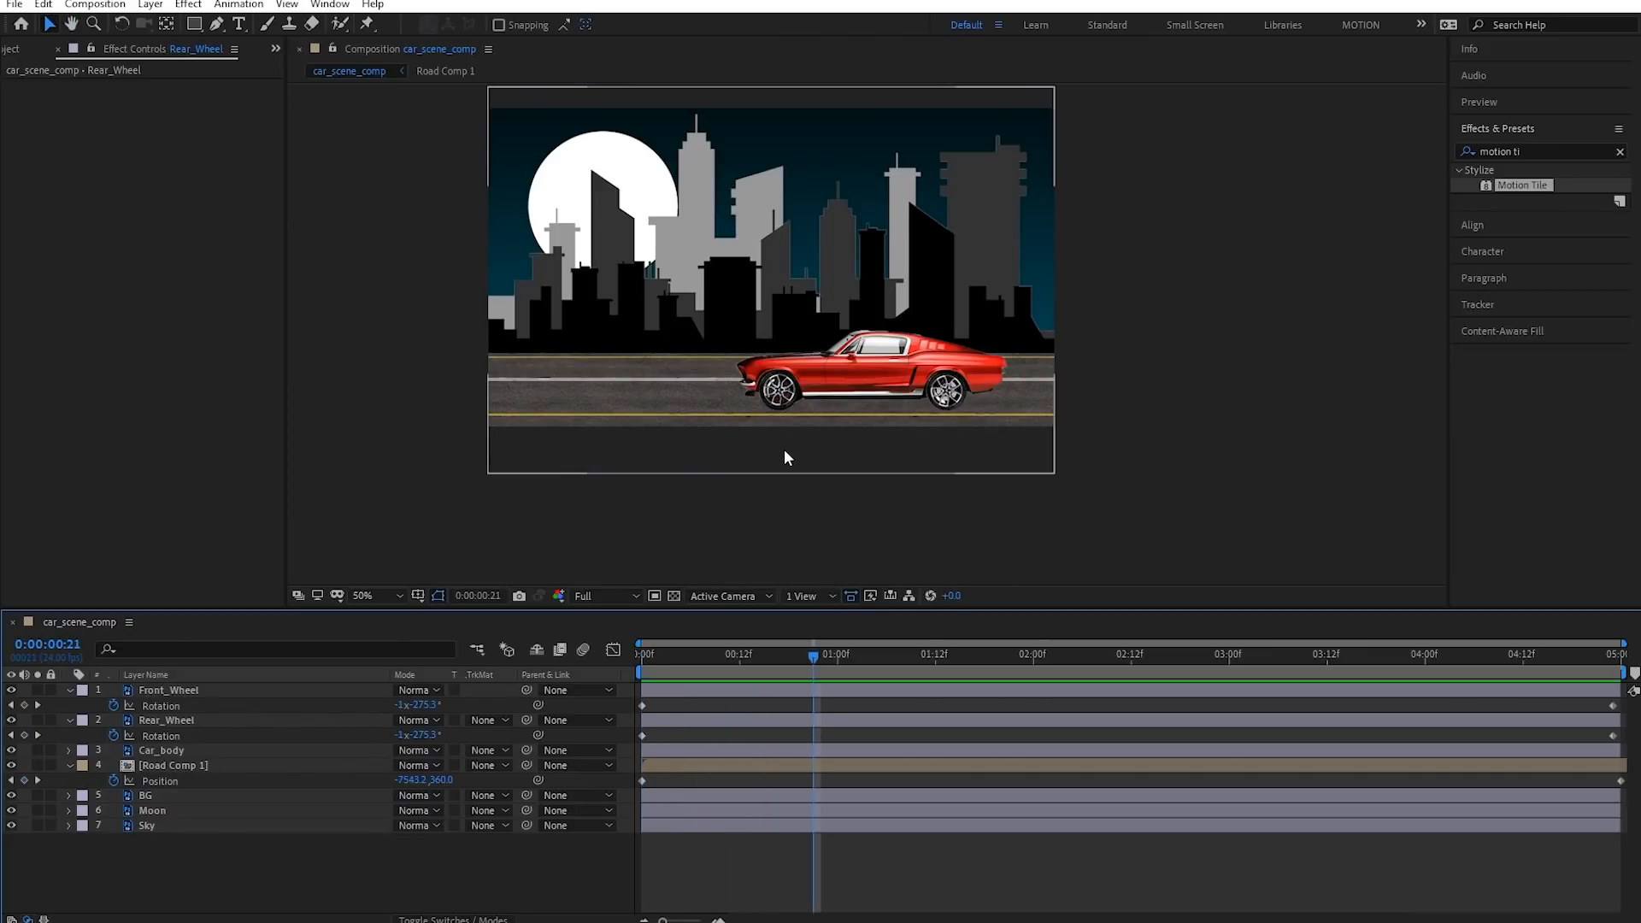
scroll(783, 449, "up", 2)
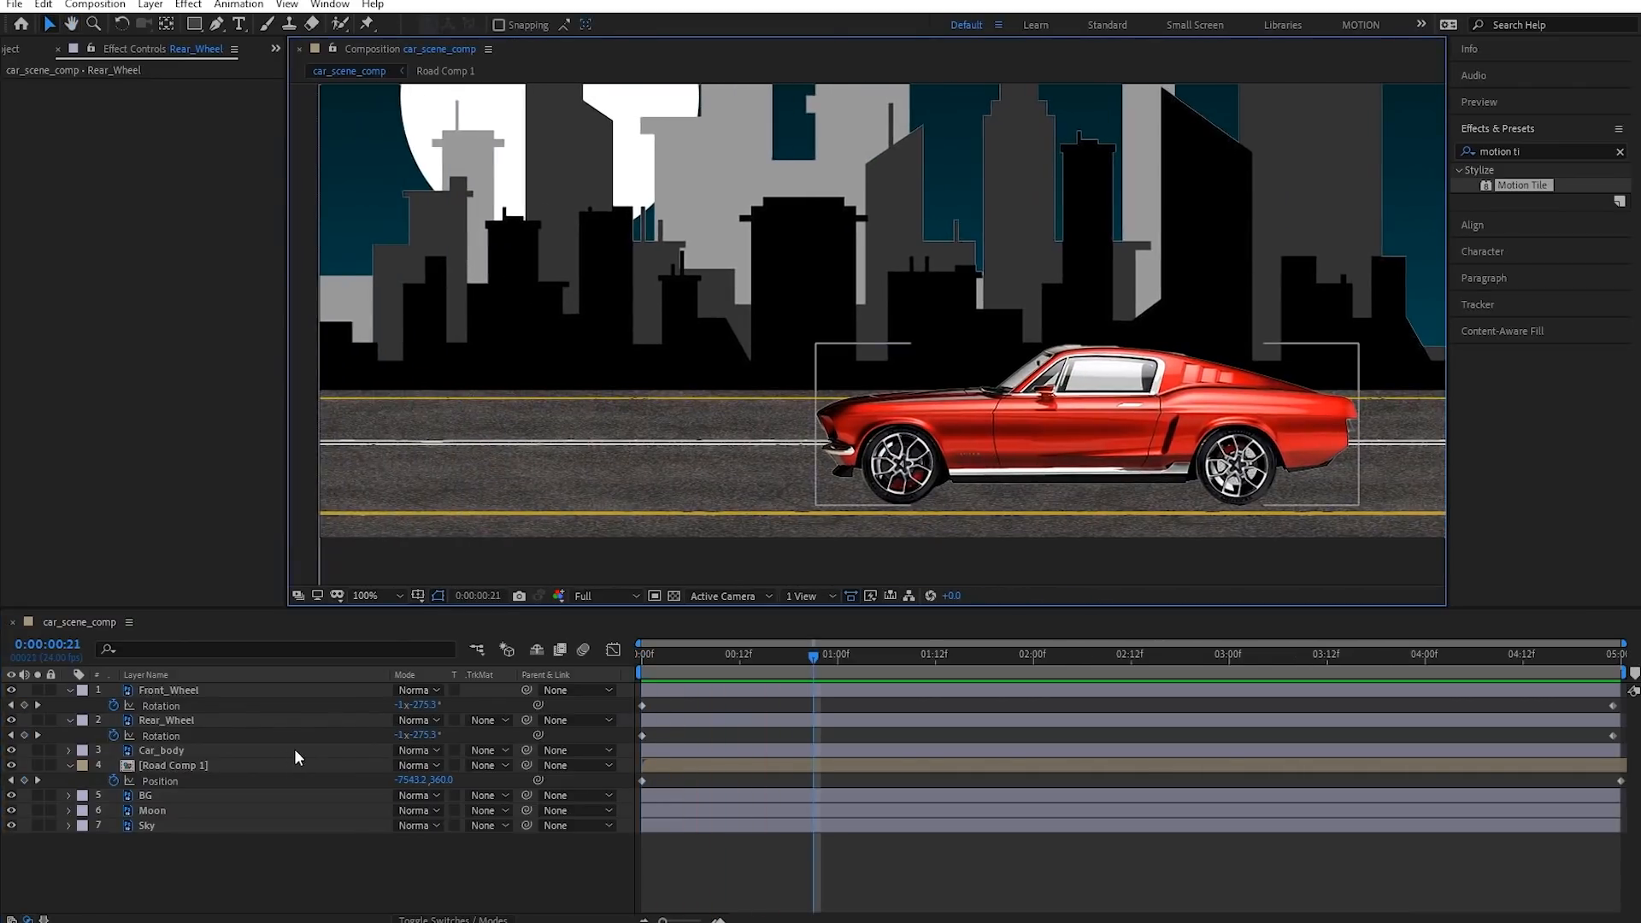
Keyframe BG's Position at 0:00:00:00, and move the skyline to about 2491.5, 389 at 0:00:04:23
left_click(167, 796)
left_click(11, 795)
left_click(11, 795)
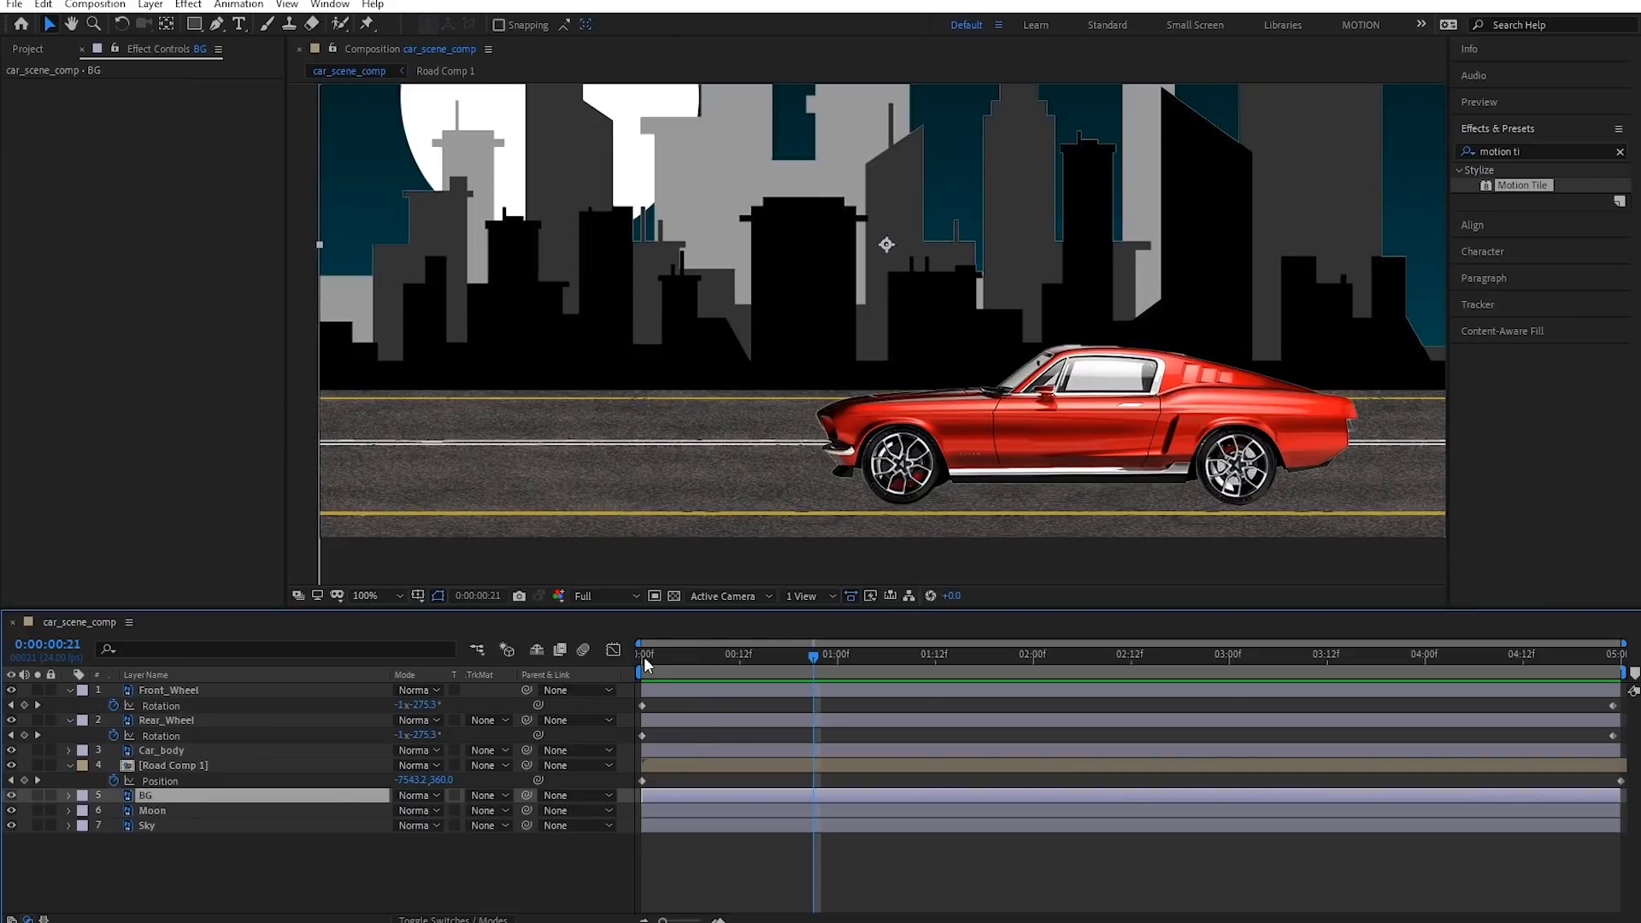
left_click(643, 657)
key("p")
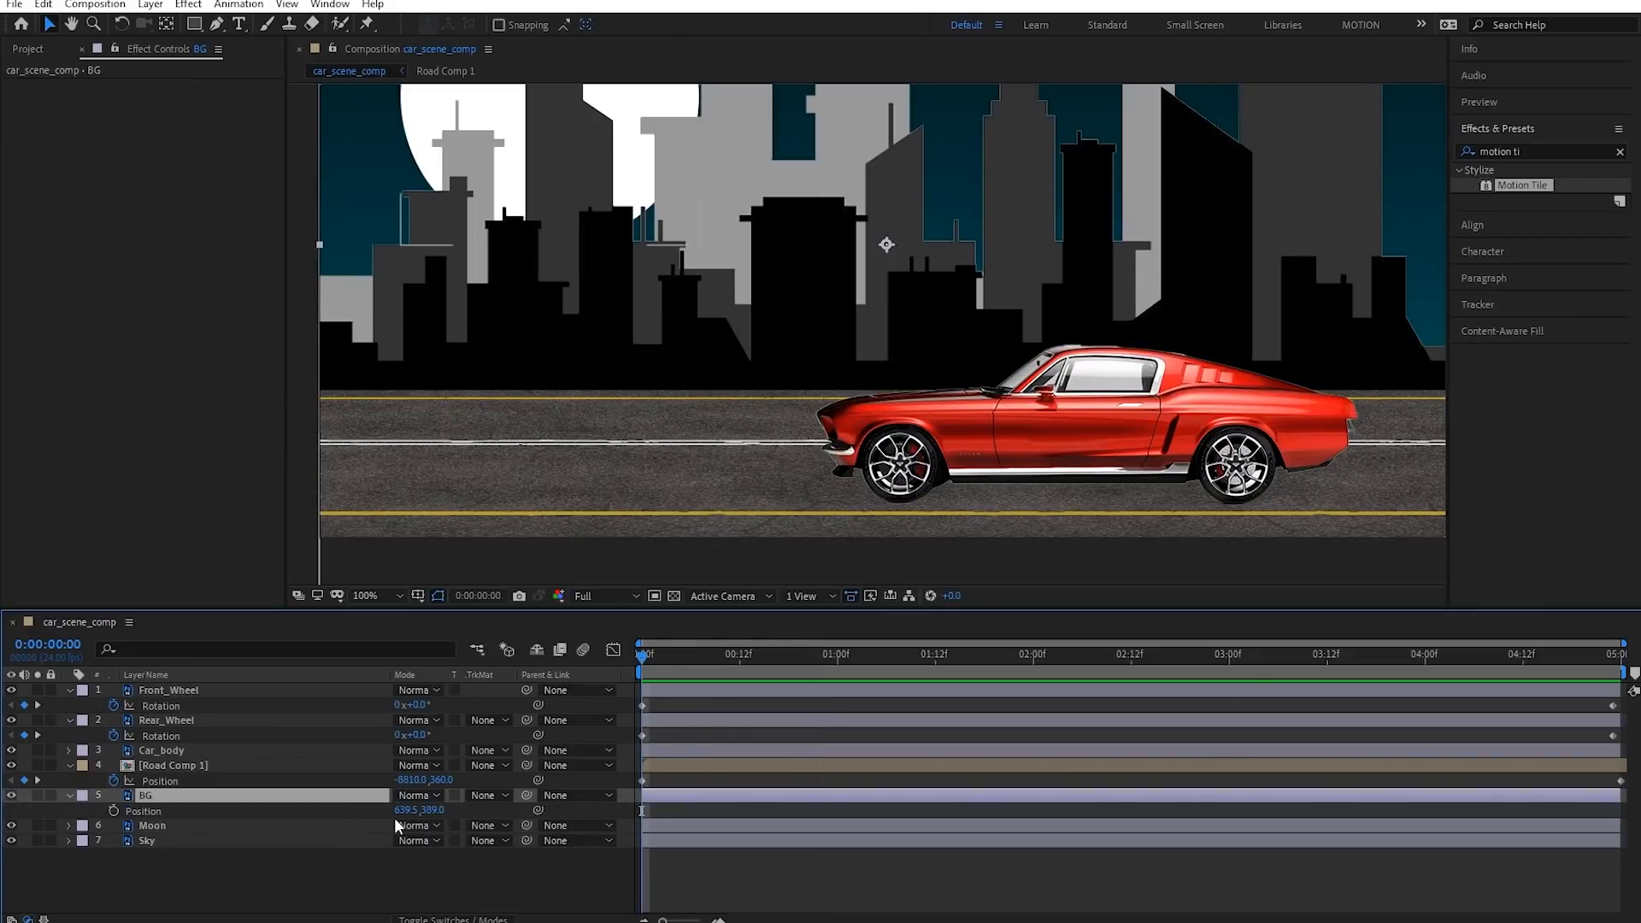
left_click(114, 810)
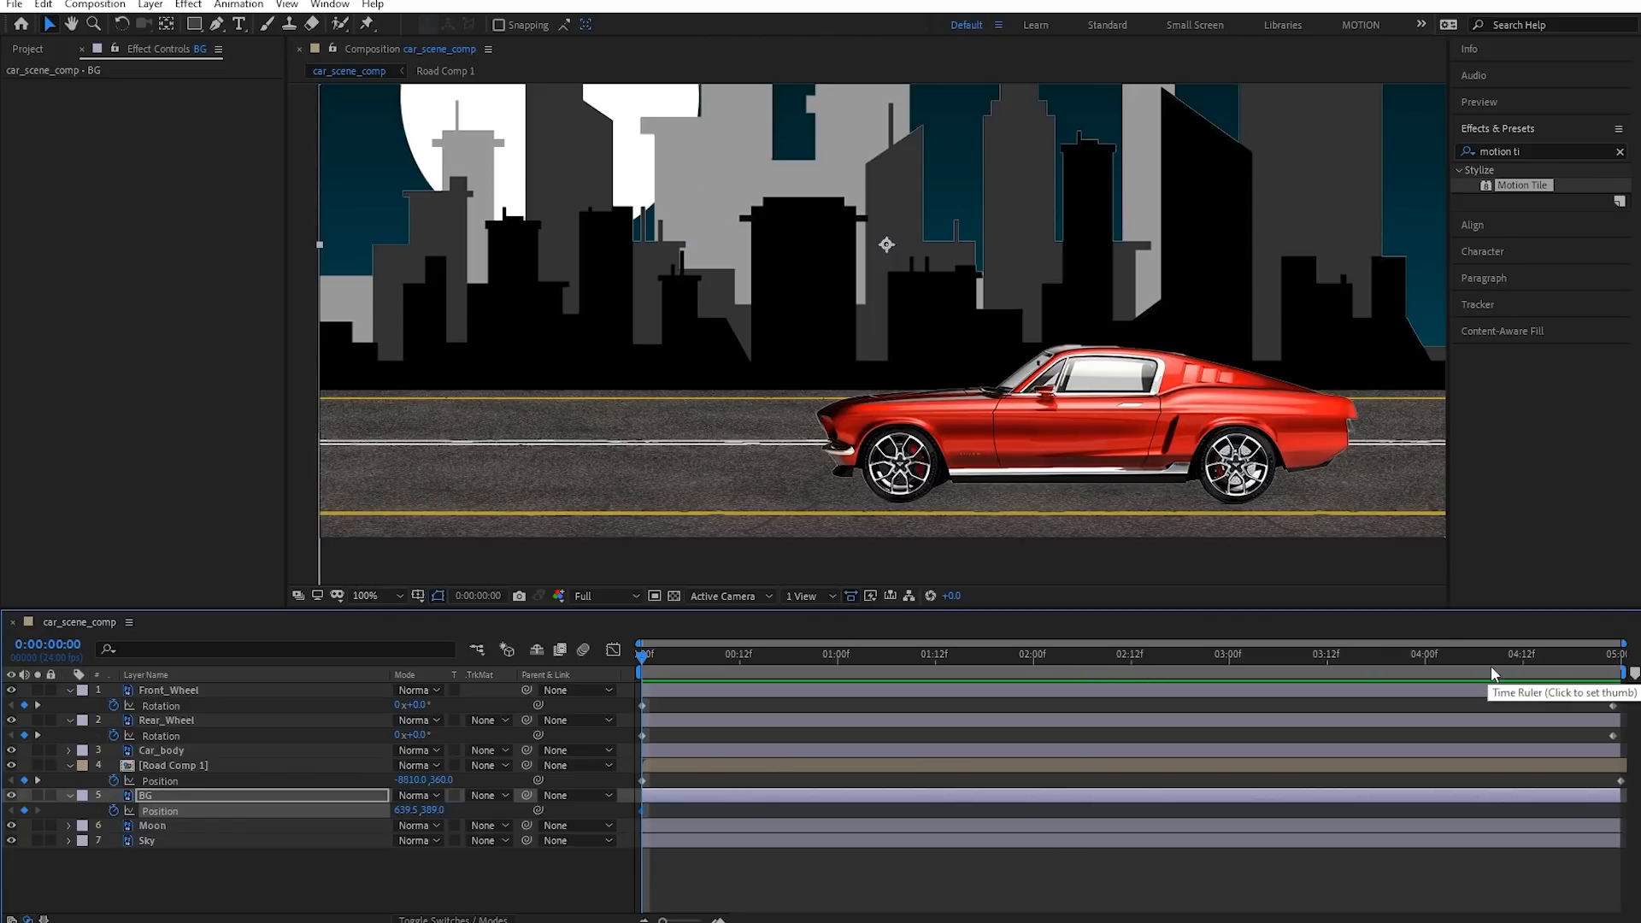
left_click(1615, 665)
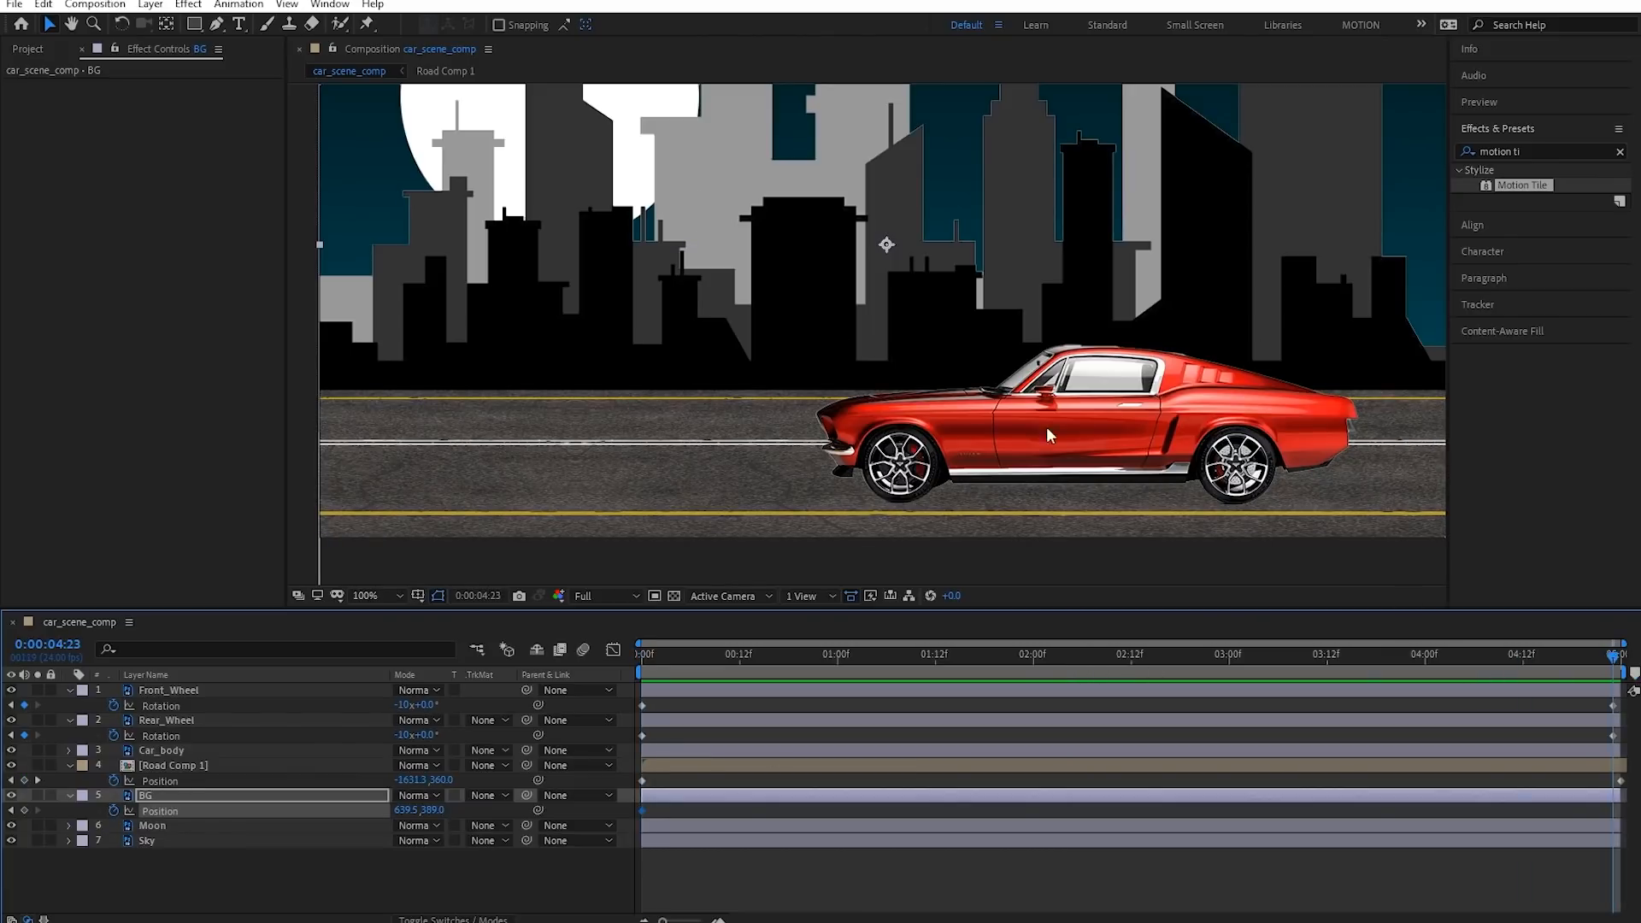
scroll(1045, 427, "down", 1)
left_click_drag(707, 329, 1519, 373)
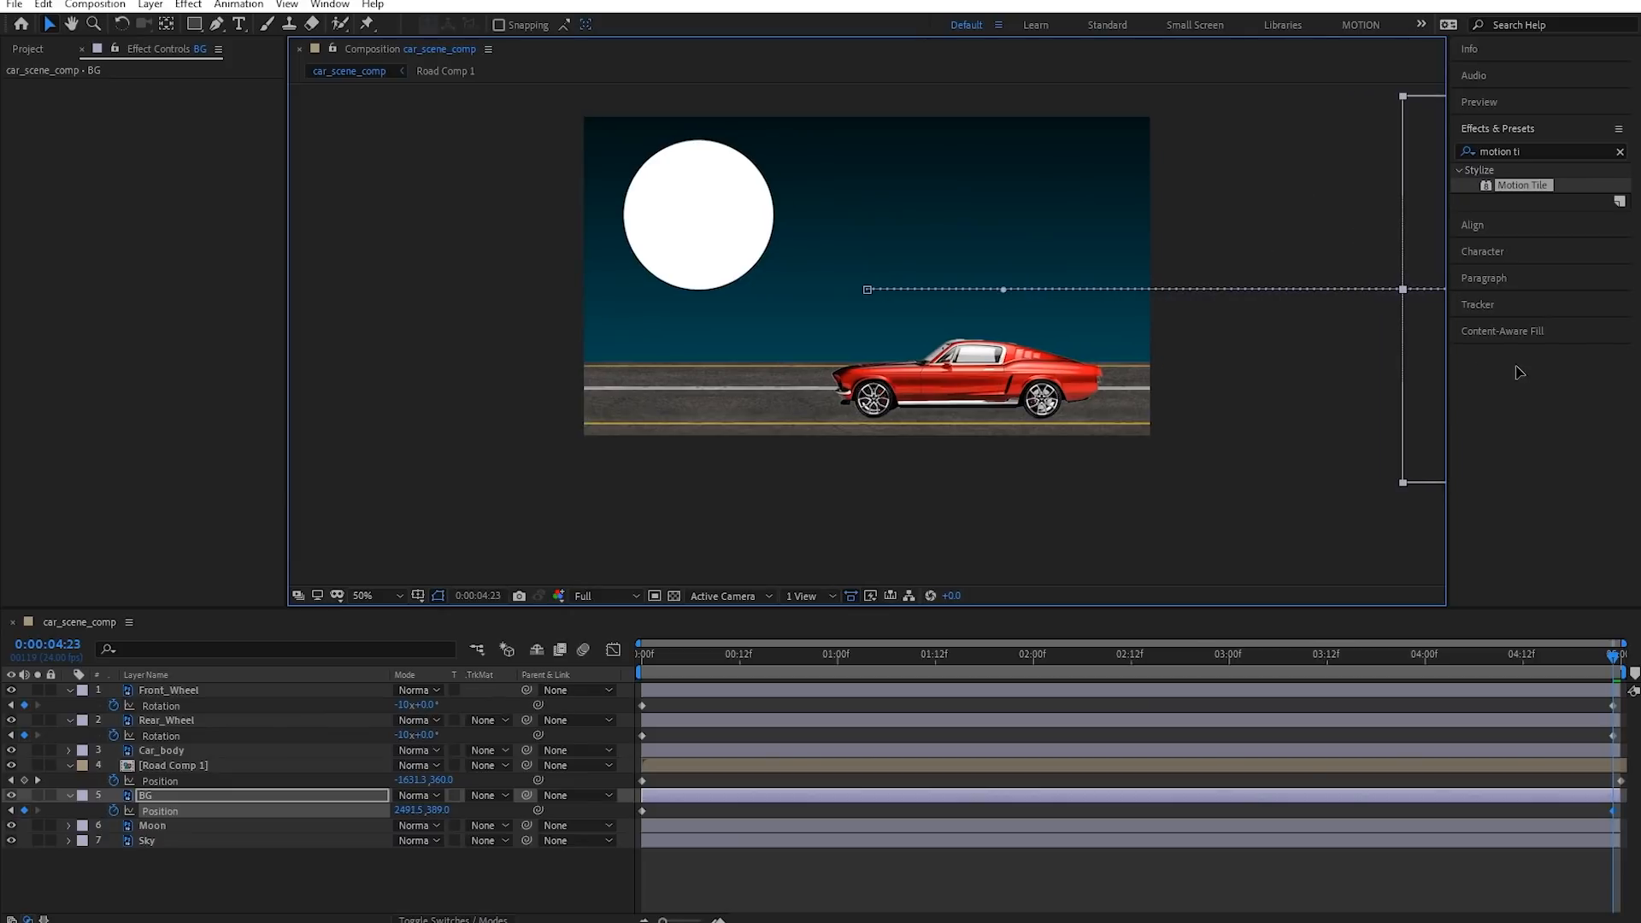
left_click_drag(985, 649, 957, 649)
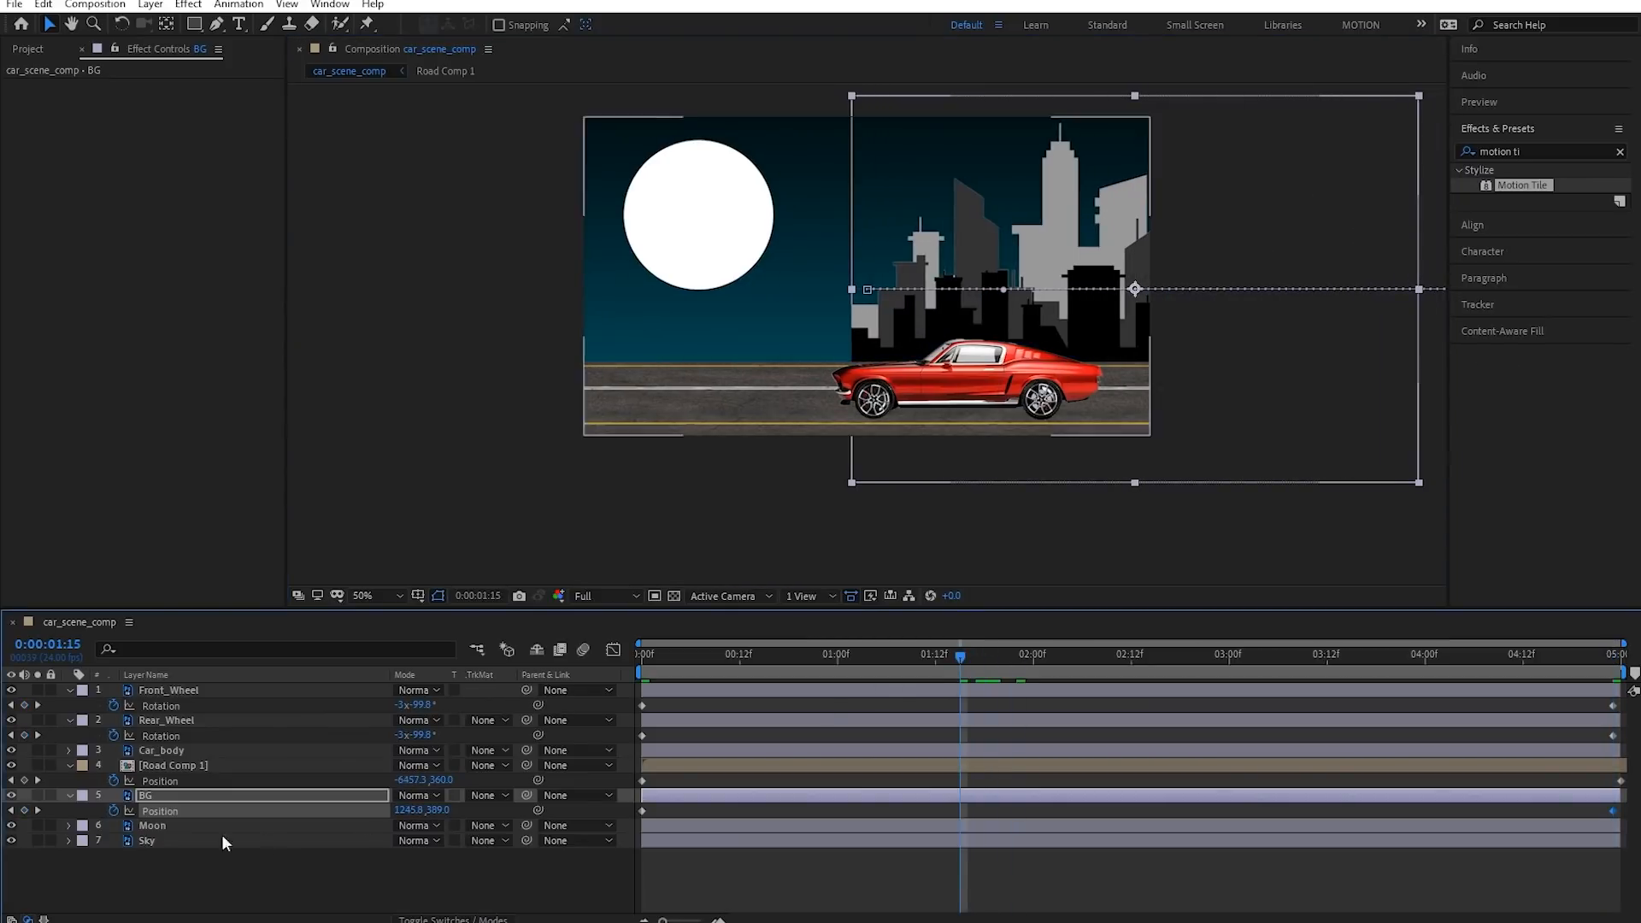
Copy the Motion Tile effect from Road Comp 1 to BG and preview the tiled skyline from the start
left_click(162, 825)
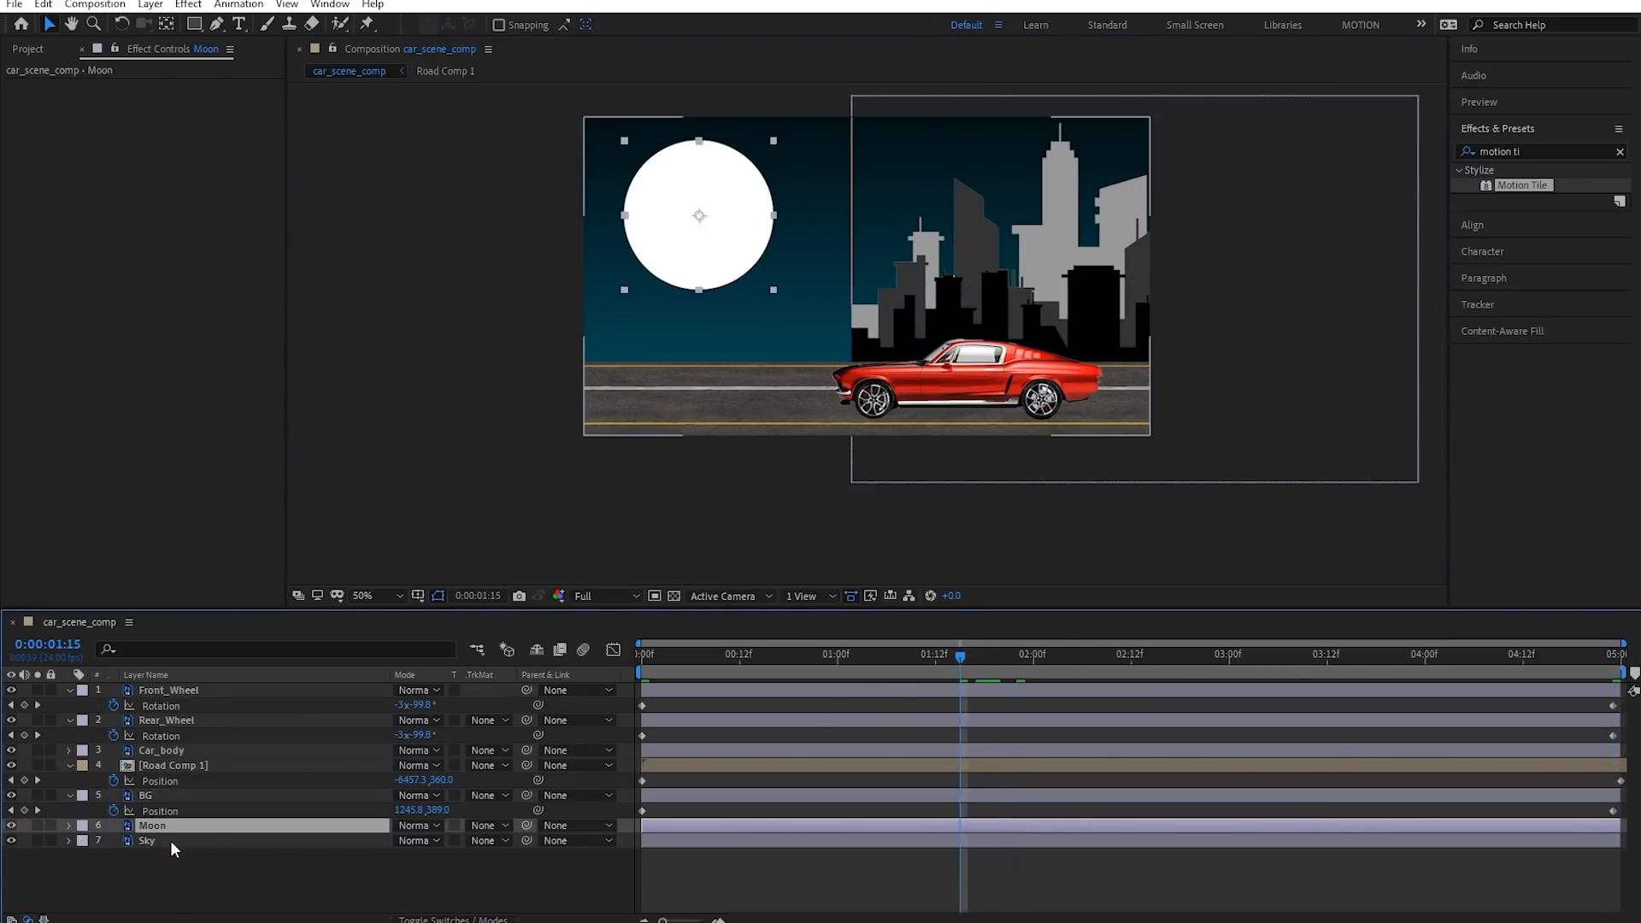
left_click(171, 840)
left_click(171, 766)
left_click(86, 85)
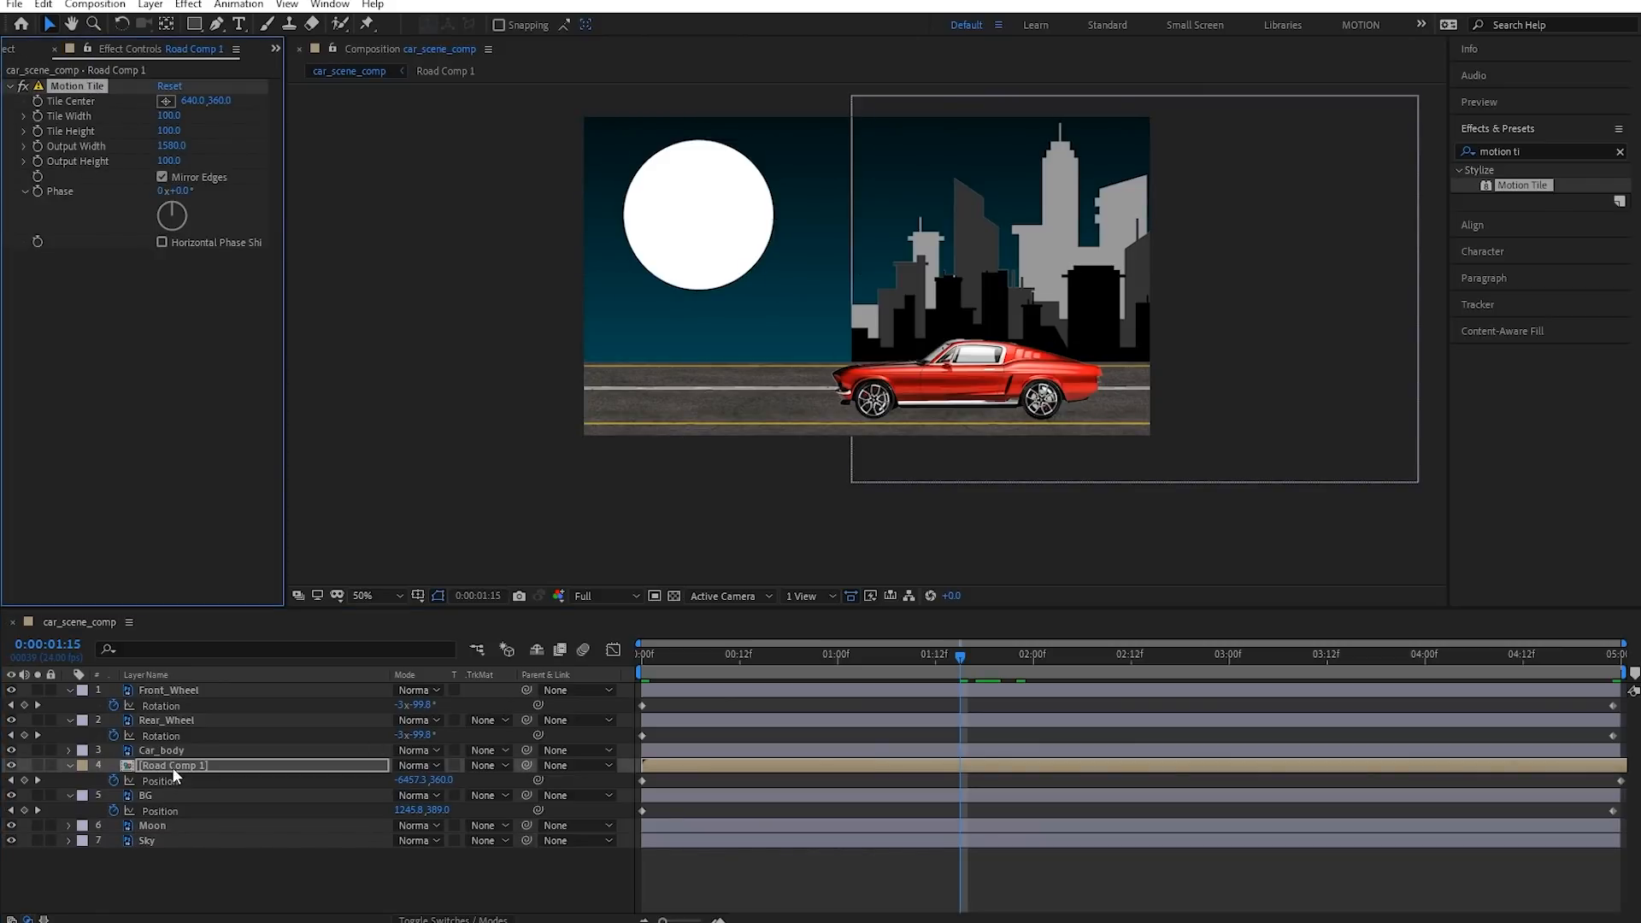
left_click(170, 797)
key("ctrl+v")
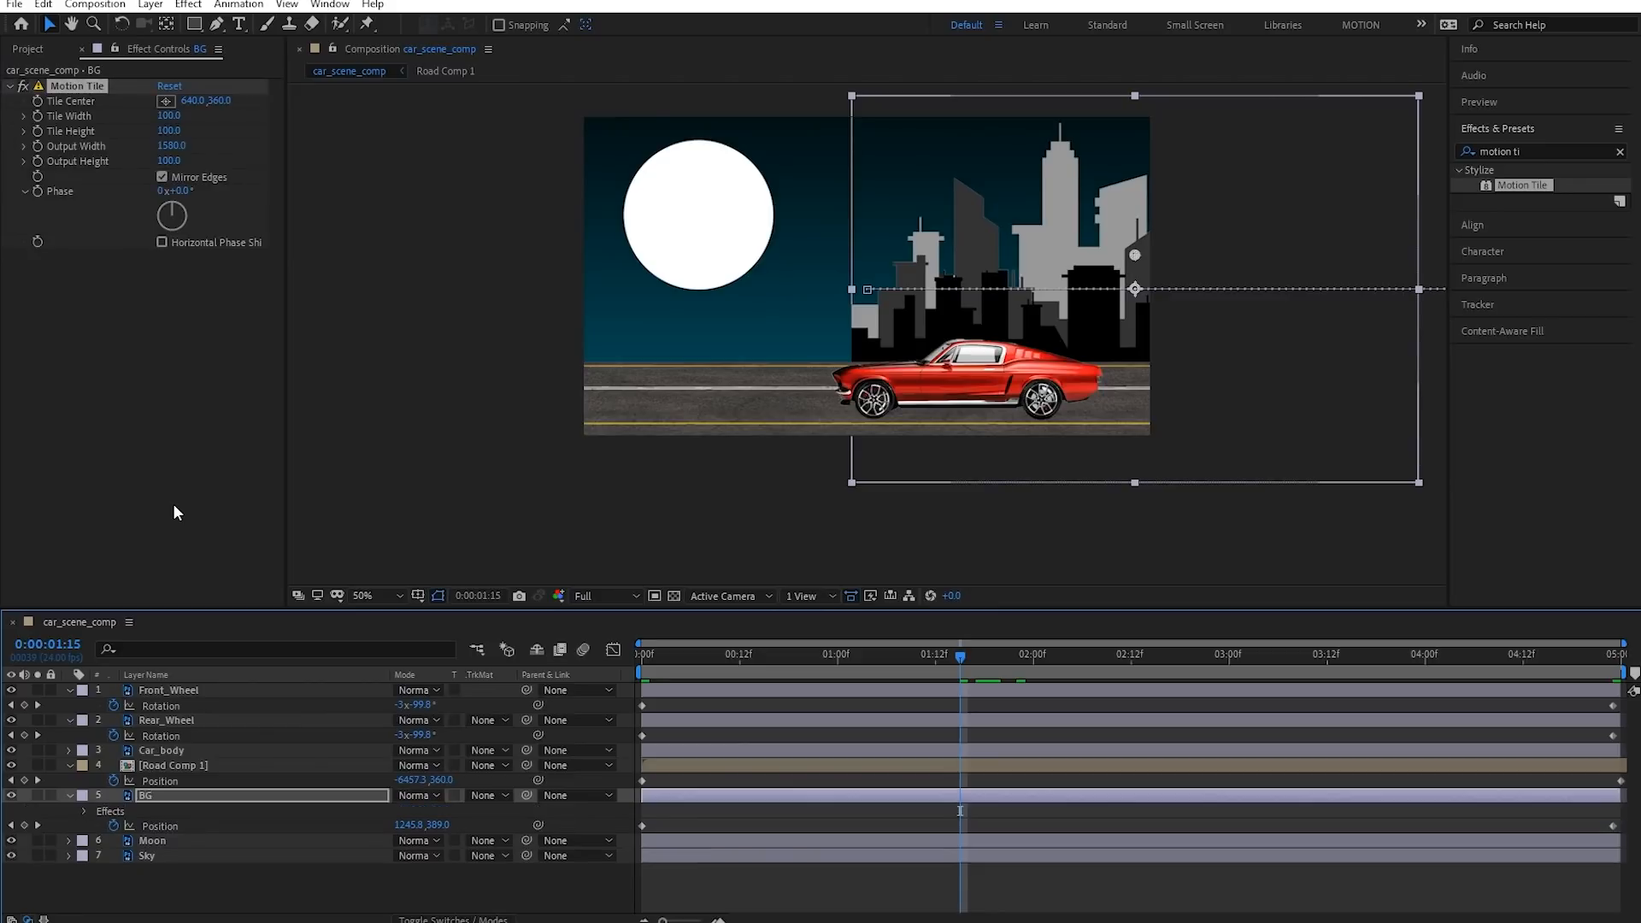
left_click(988, 906)
left_click_drag(961, 659, 543, 676)
key("space")
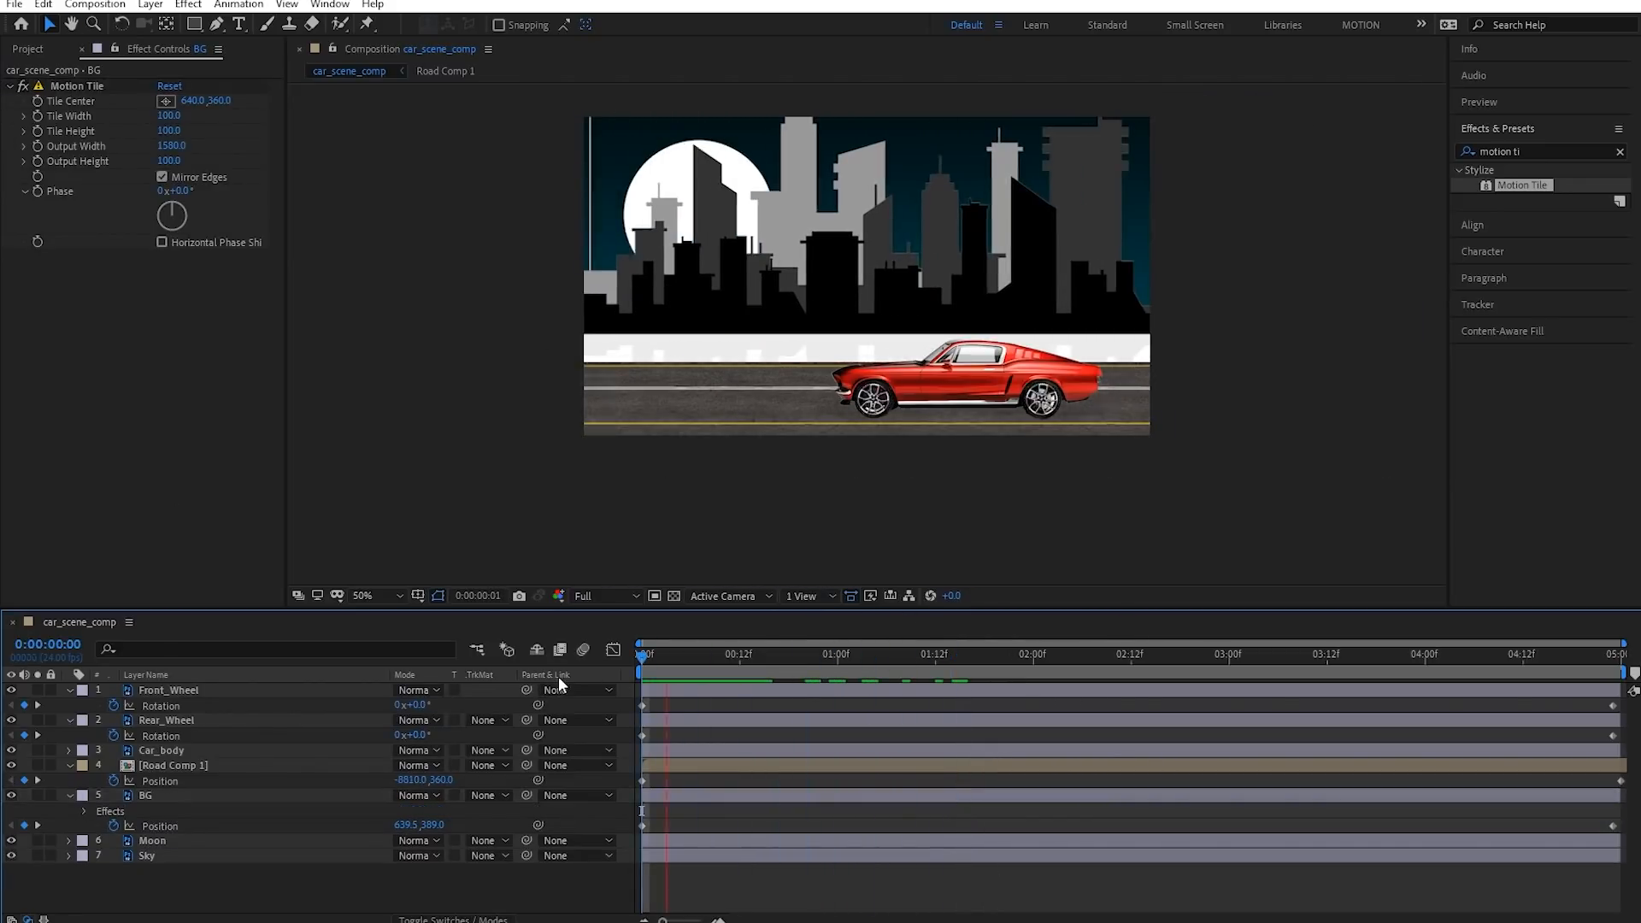
scroll(808, 186, "up", 2)
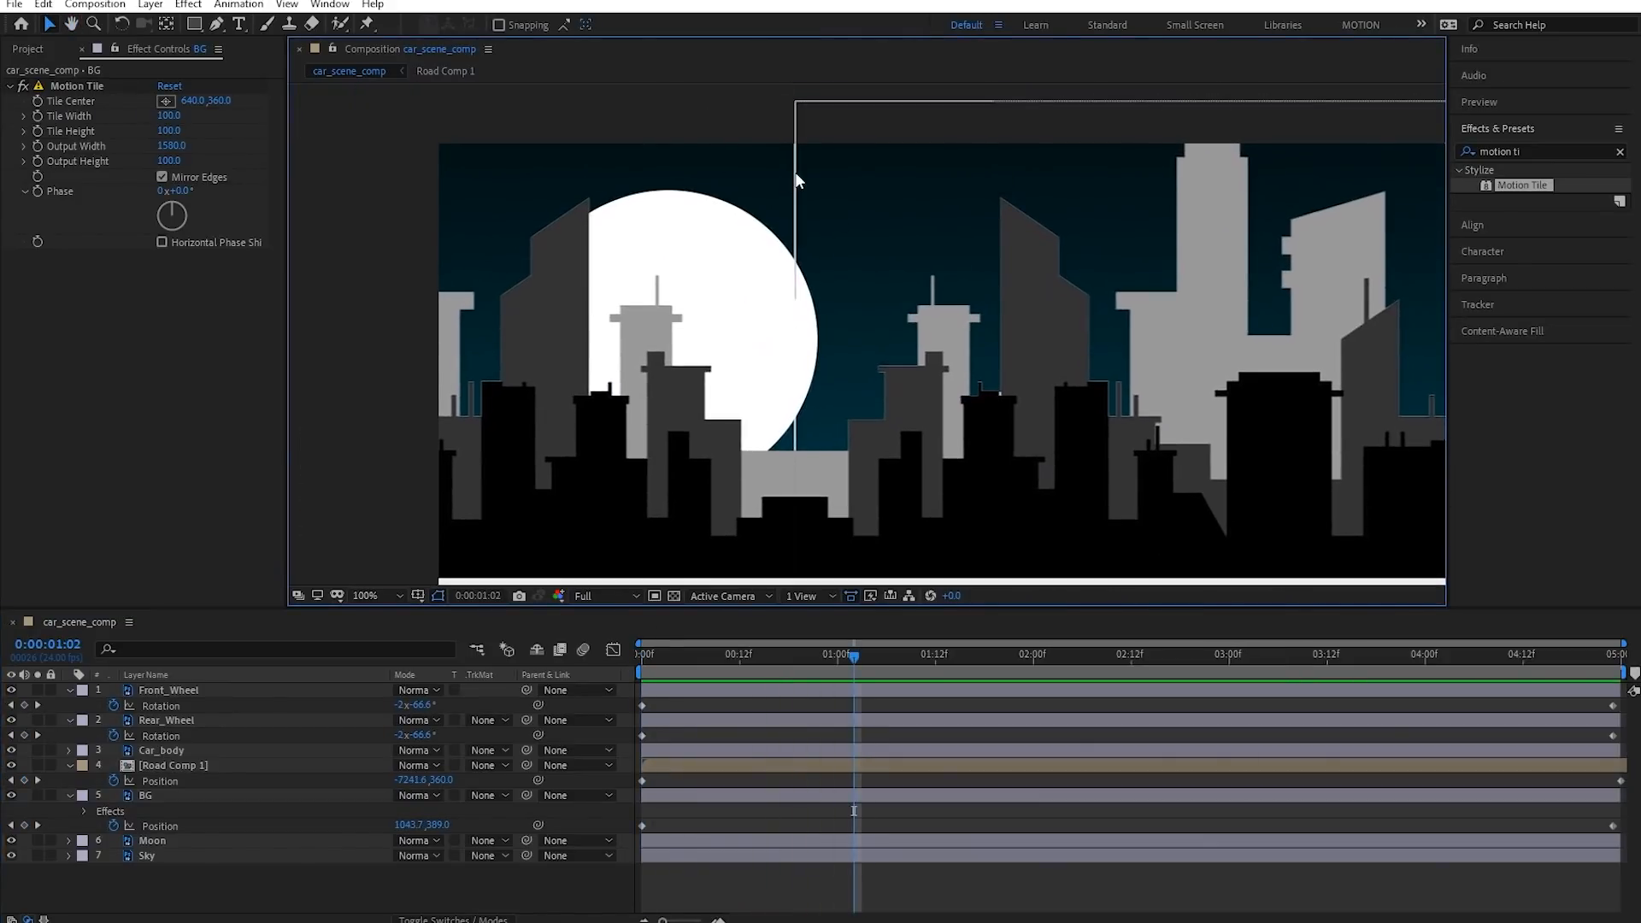
scroll(744, 183, "up", 2)
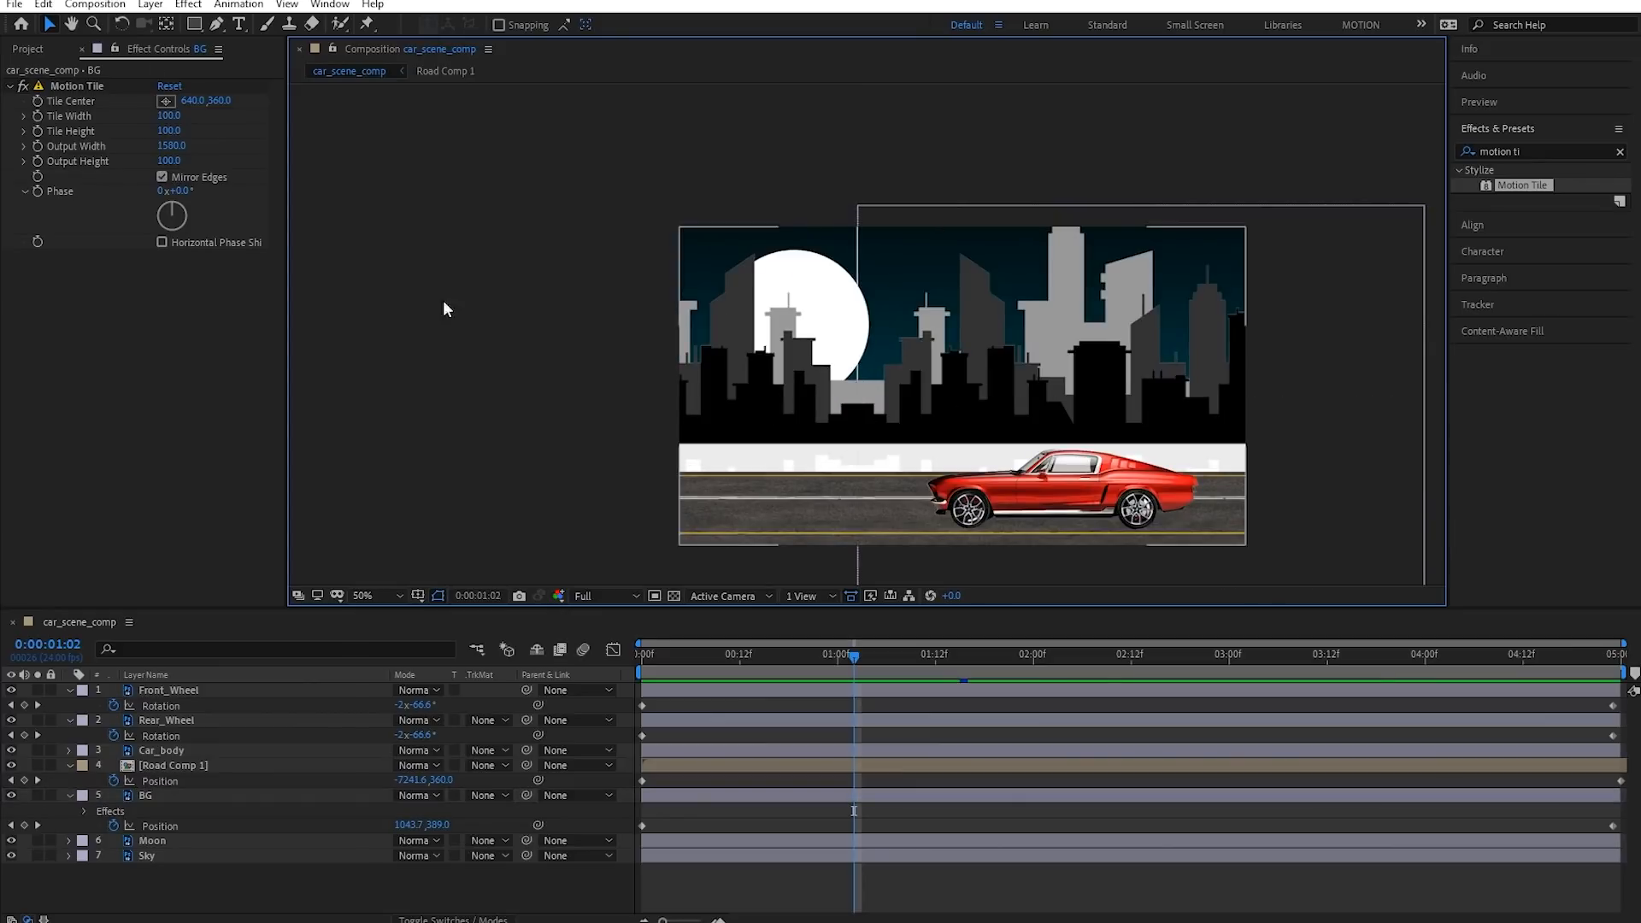
Remove the Motion Tile effect and the Position keyframes from BG
left_click(128, 87)
key("Delete")
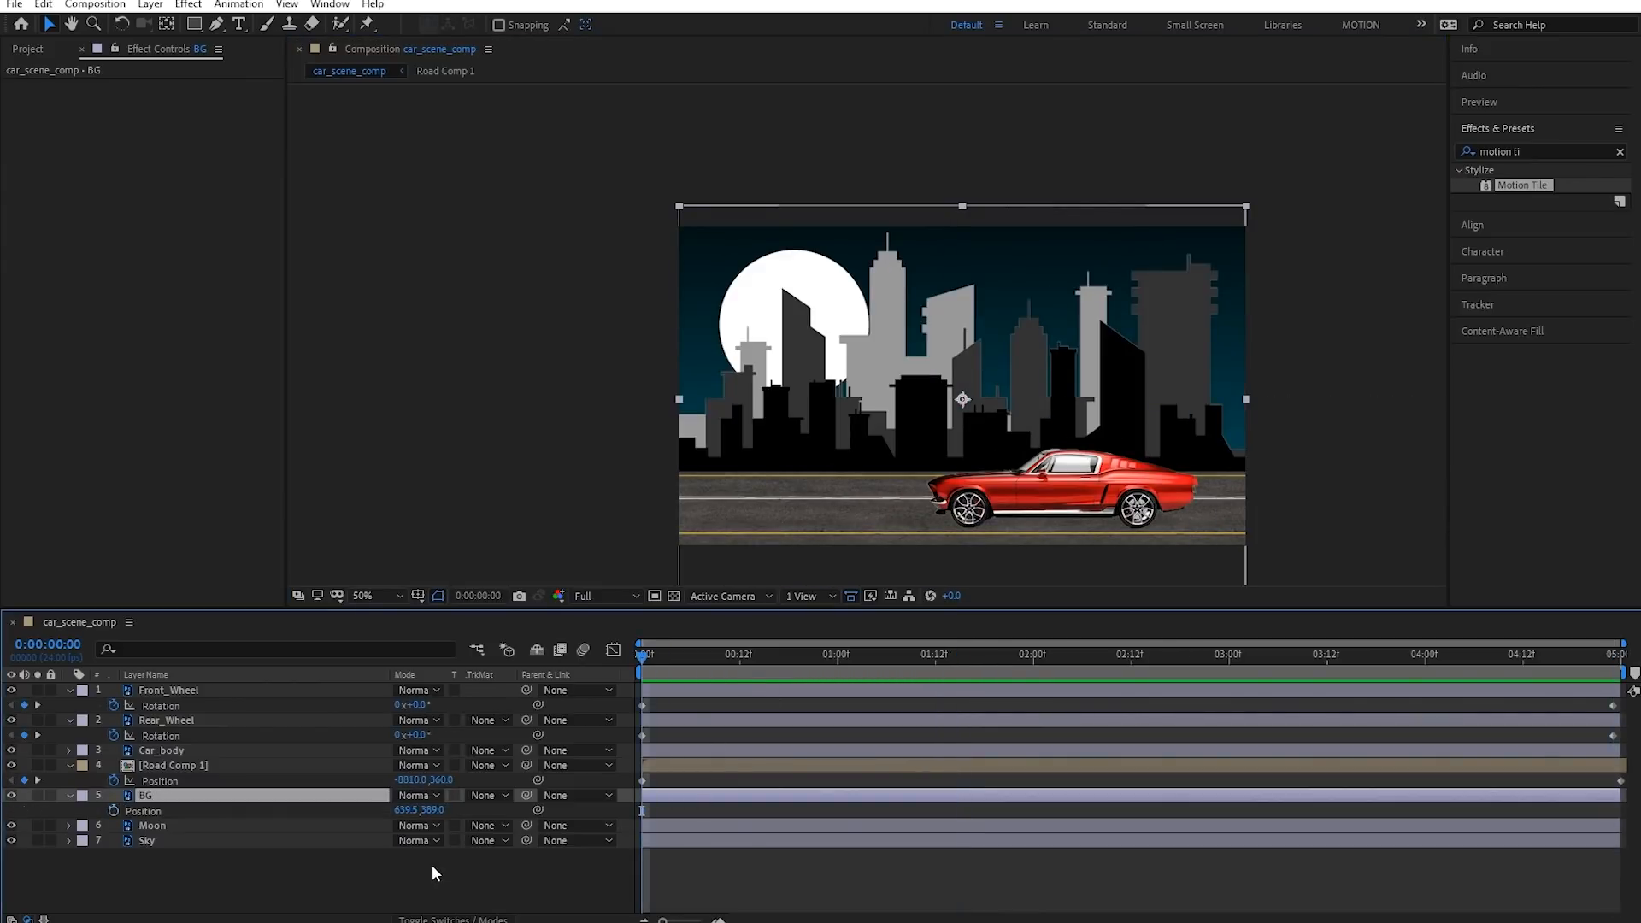
left_click(746, 884)
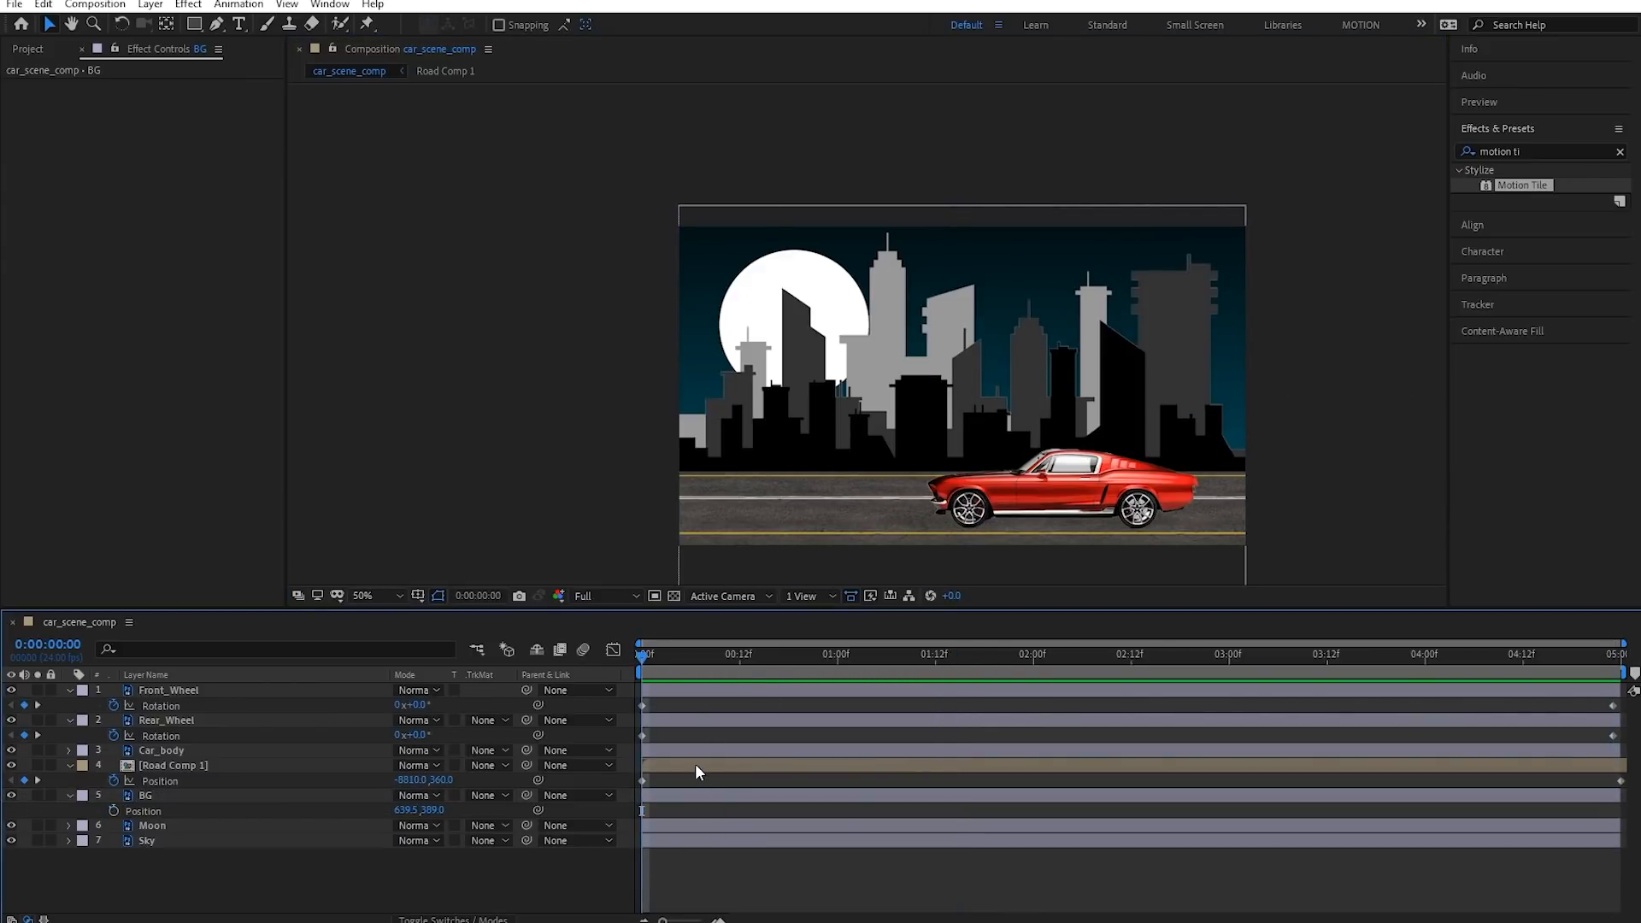
Set the Scale of the BG layer to 101%
left_click(173, 784)
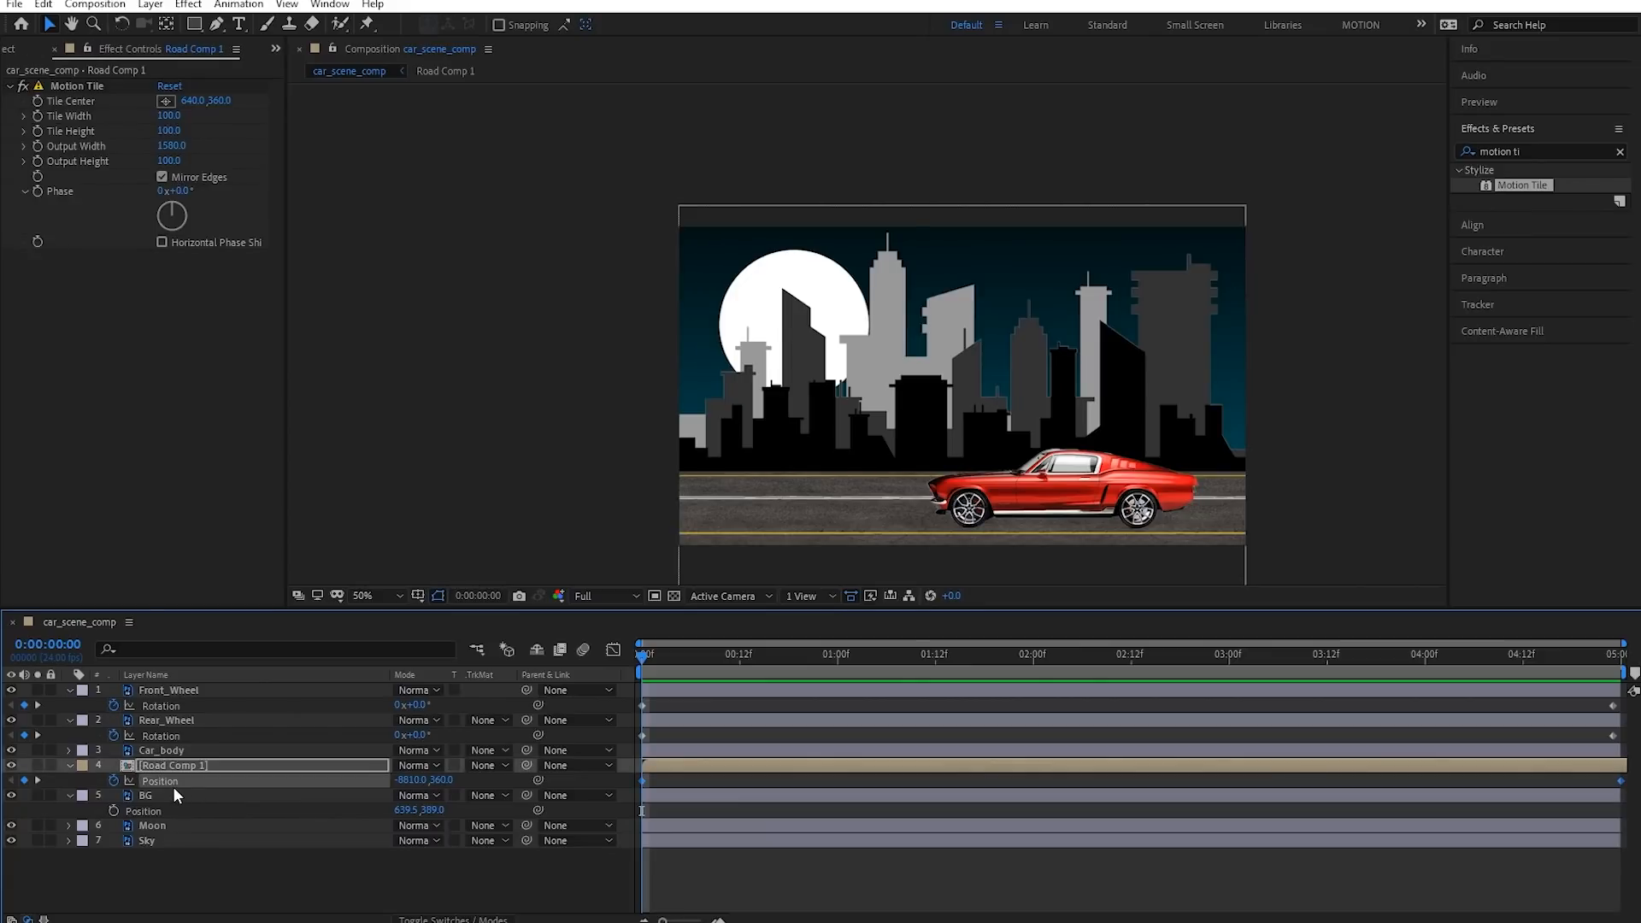
left_click(176, 796)
key("s")
left_click(422, 809)
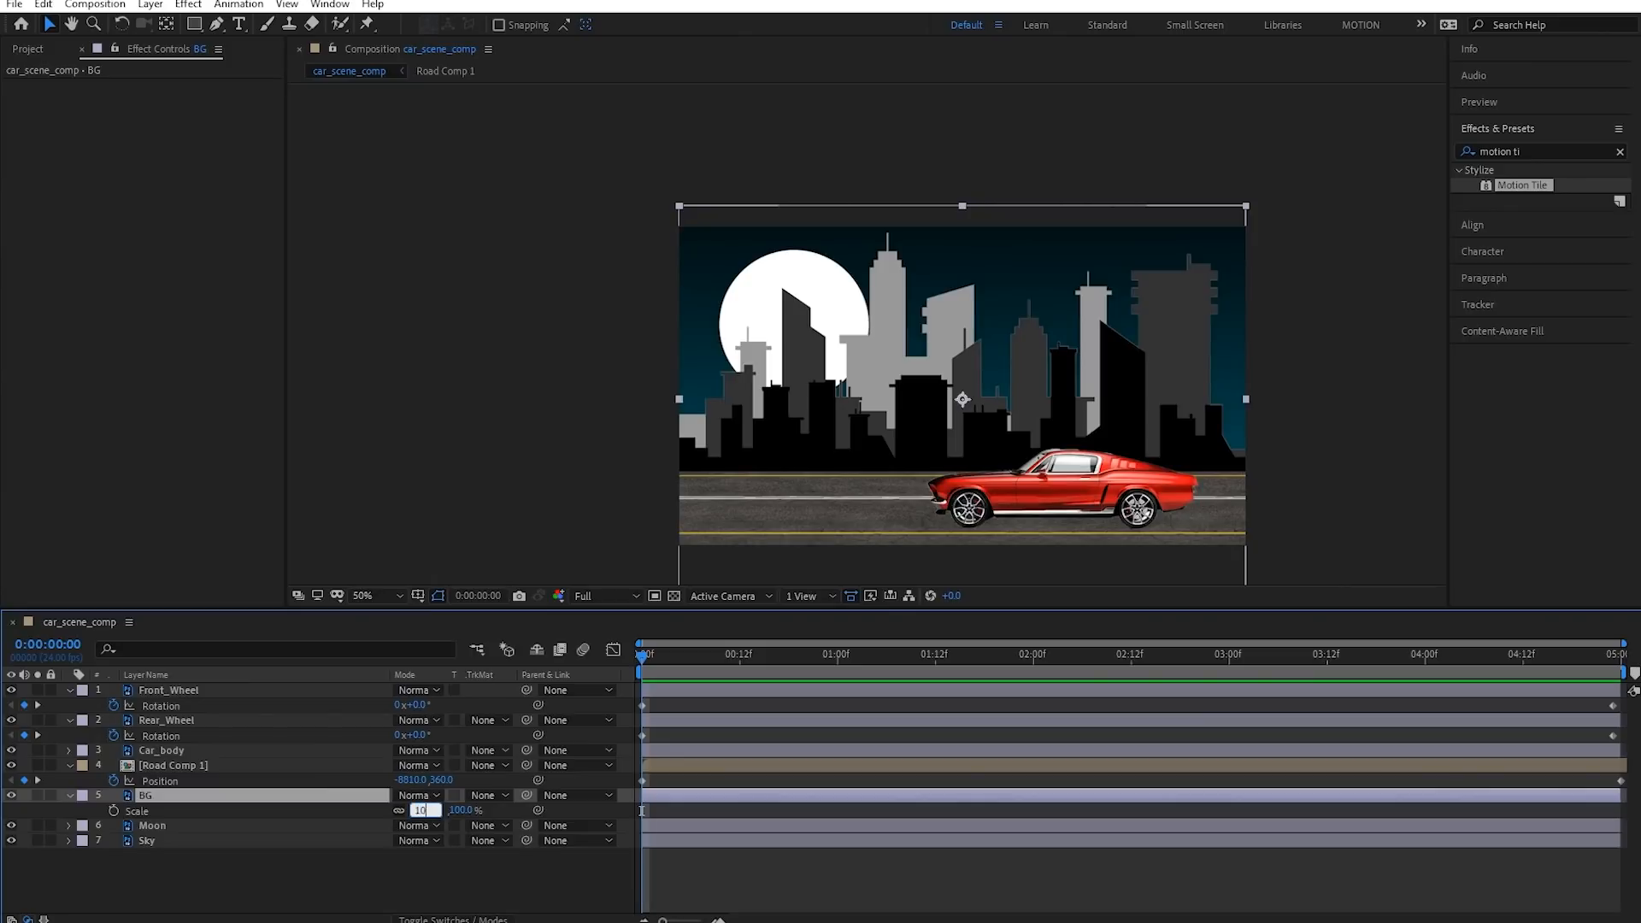
type("101")
key("Return")
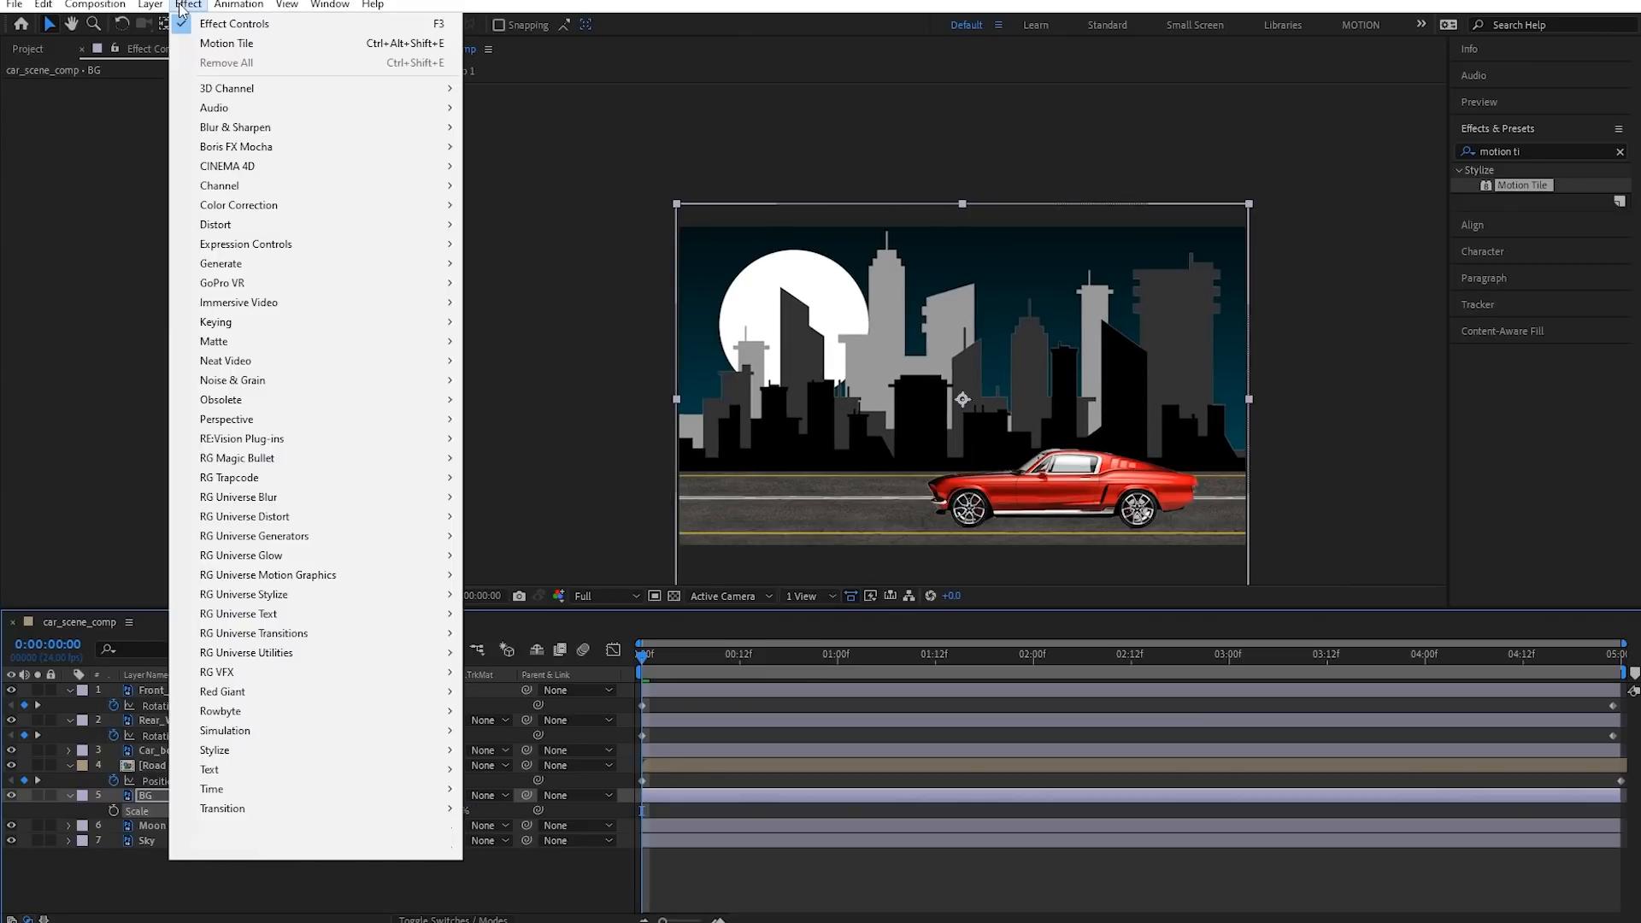
Pre-compose the BG layer as BG Comp 1, moving all attributes into the new composition
left_click(150, 5)
left_click(234, 590)
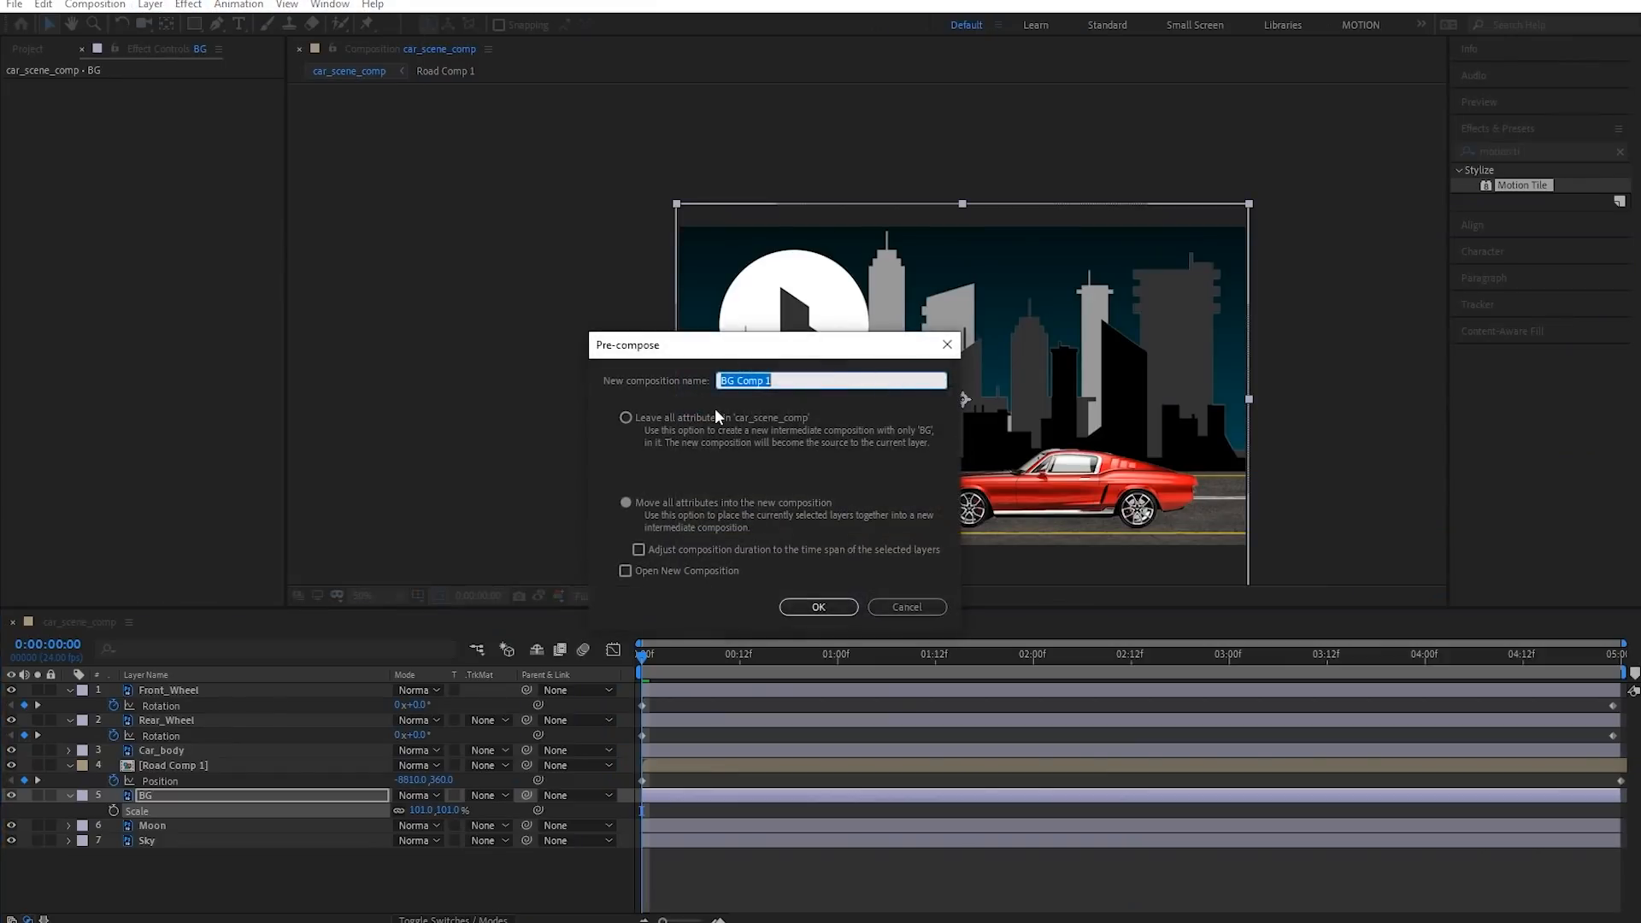
left_click(831, 610)
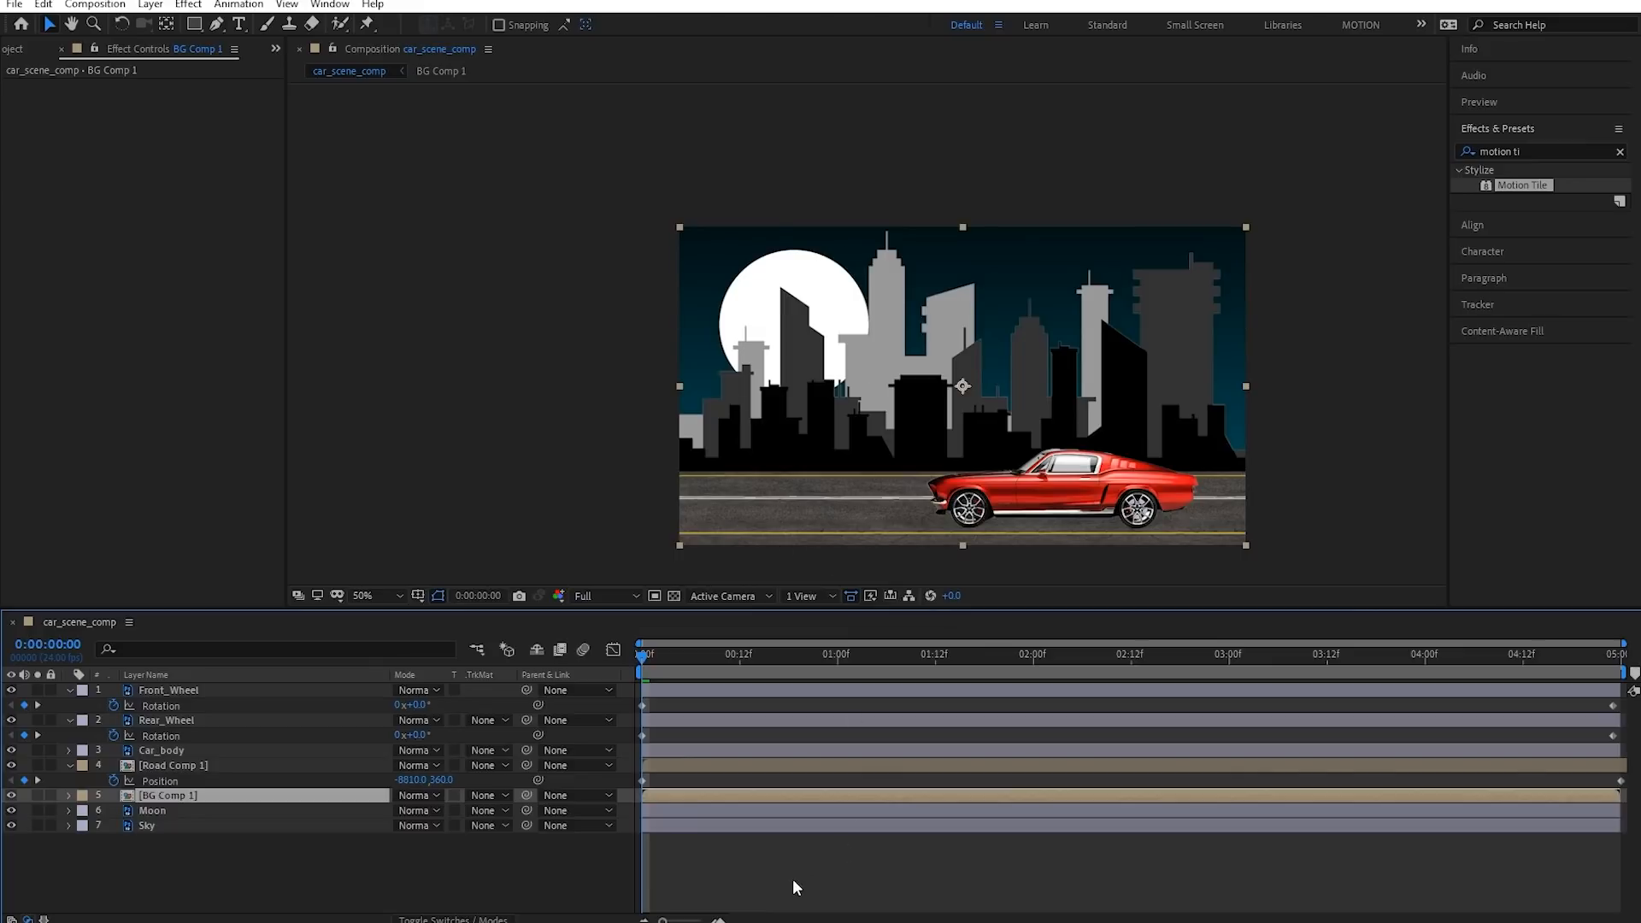
left_click(793, 879)
Copy the Motion Tile effect from Road Comp 1 to BG Comp 1
left_click(169, 768)
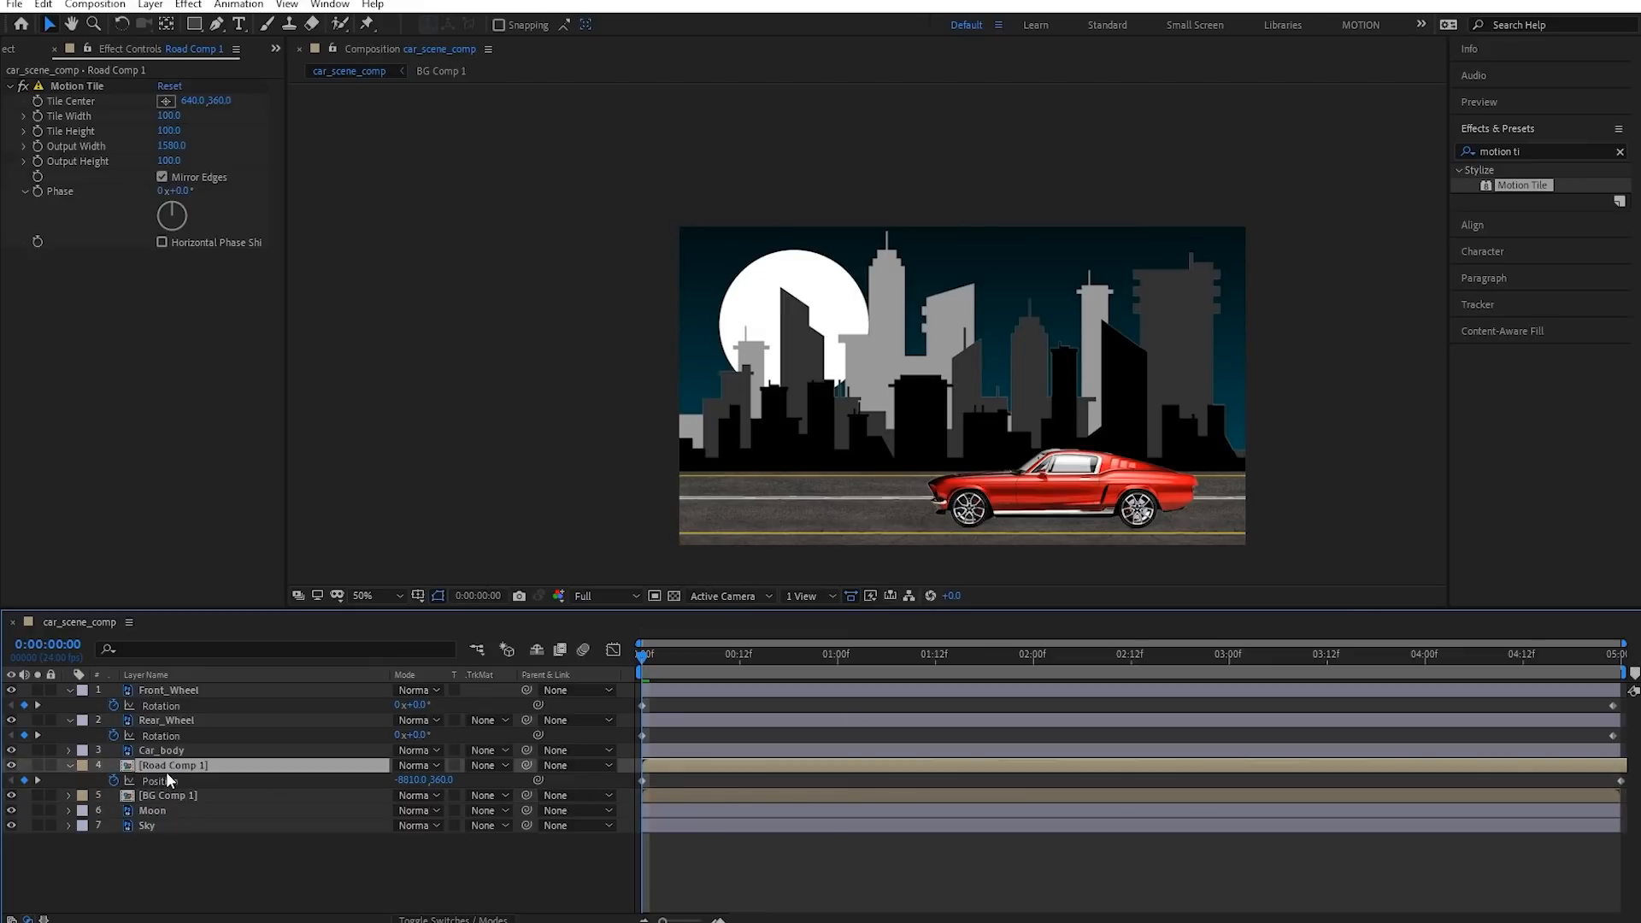
left_click(85, 85)
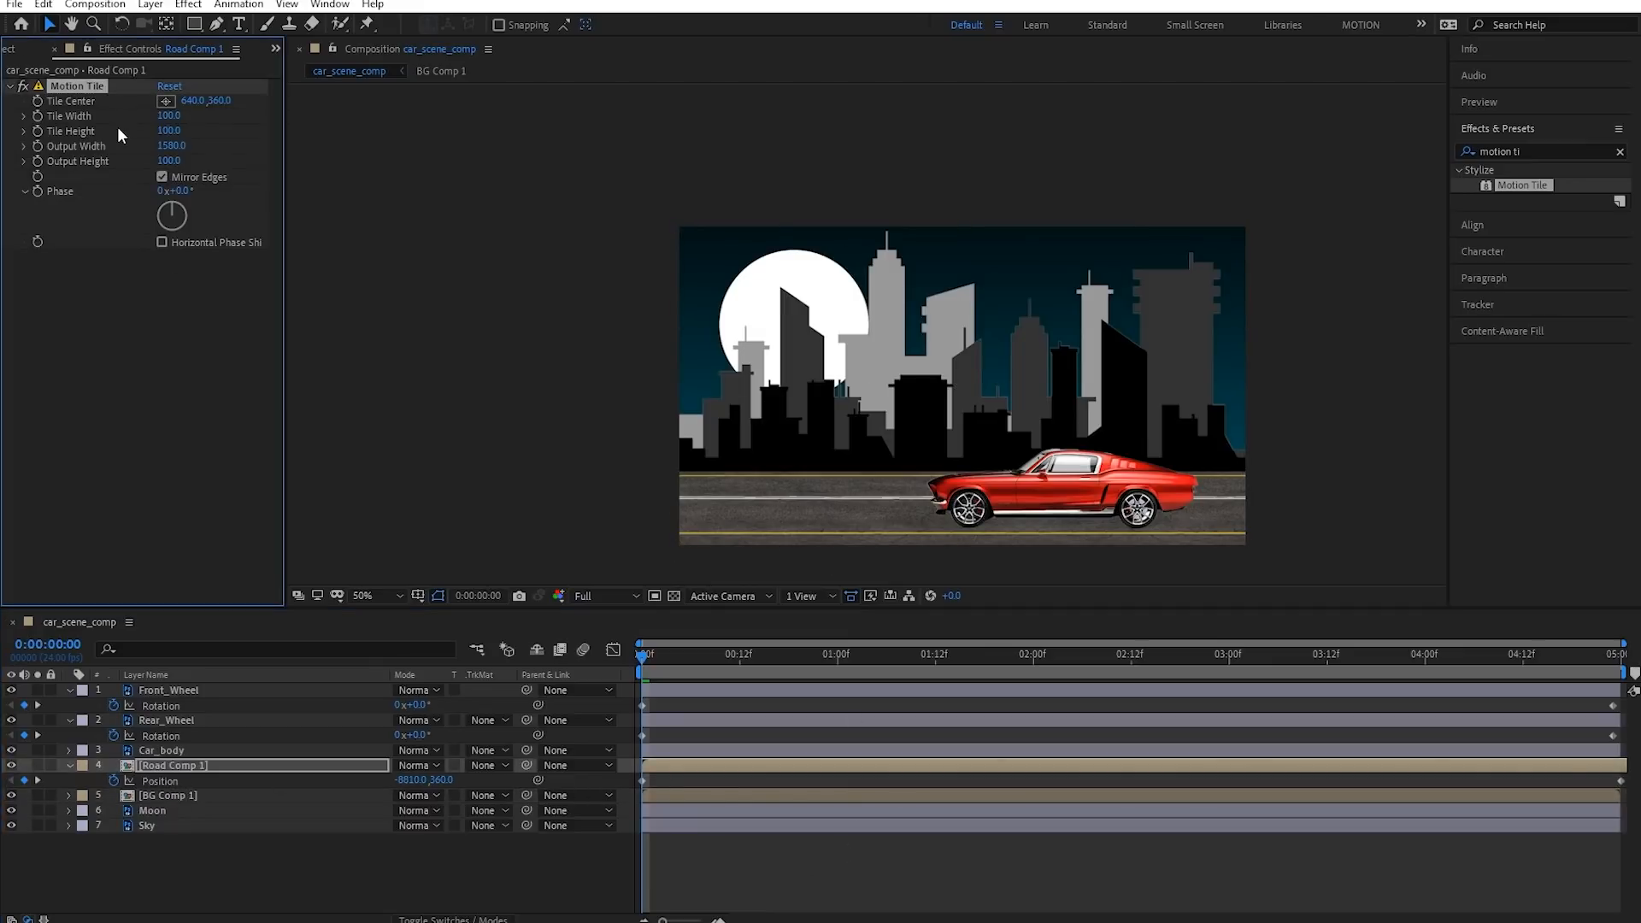
left_click(154, 797)
key("ctrl+v")
Shift BG Comp 1 horizontally to the right to expose the tile seam, and turn off Mirror Edges in its Motion Tile effect
left_click_drag(835, 441, 1040, 431)
left_click(955, 859)
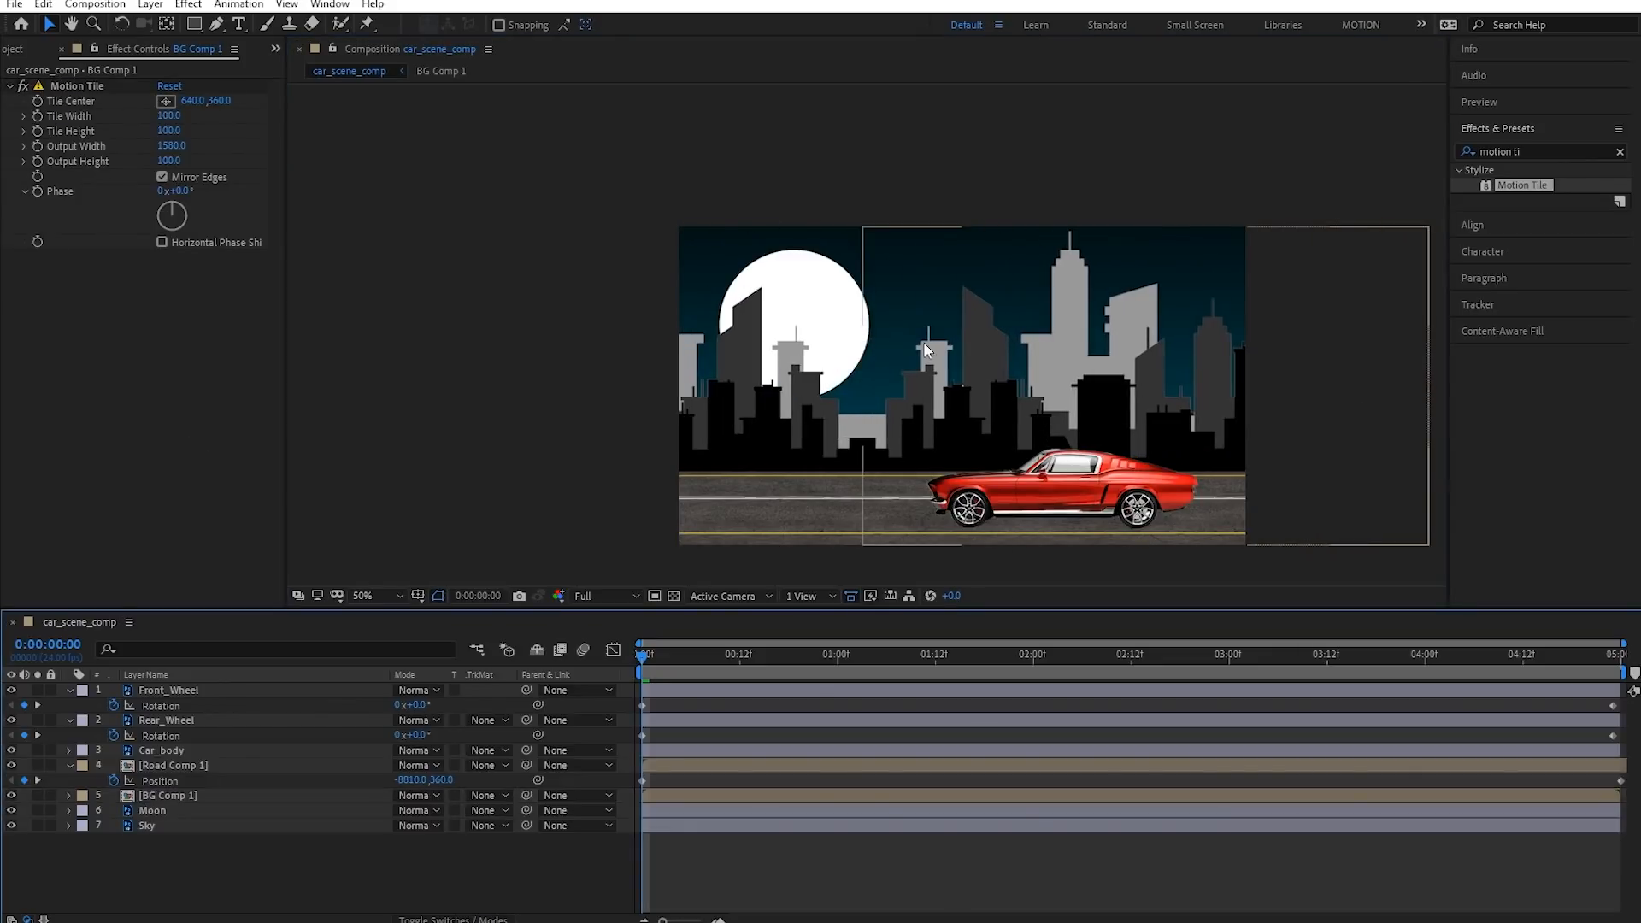
scroll(866, 337, "up", 2)
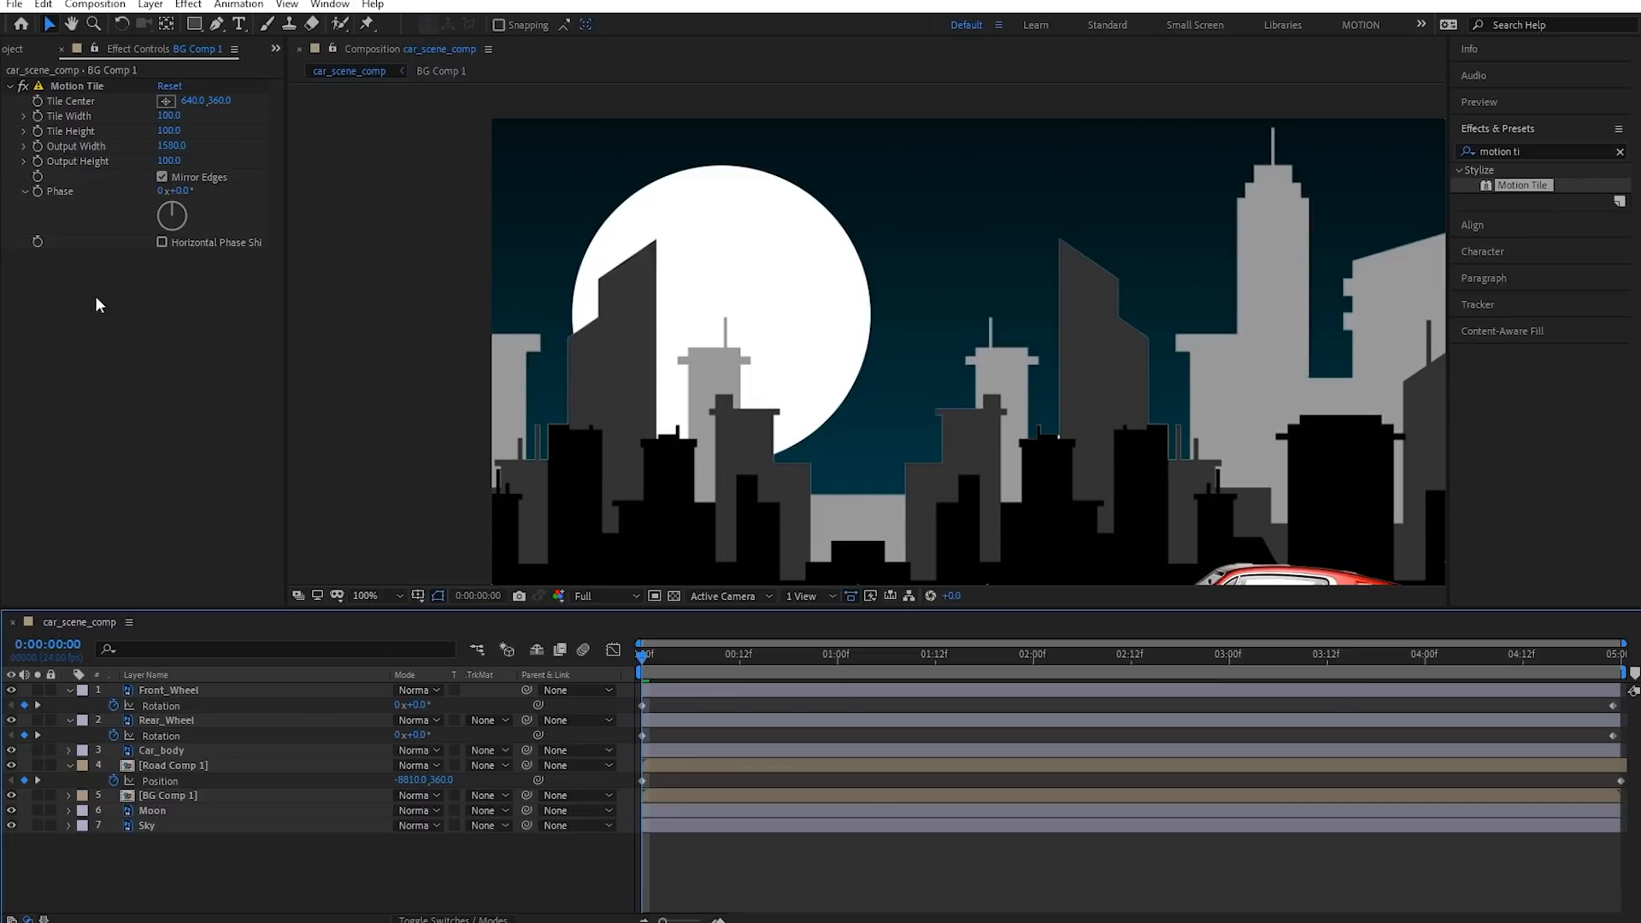
left_click(161, 176)
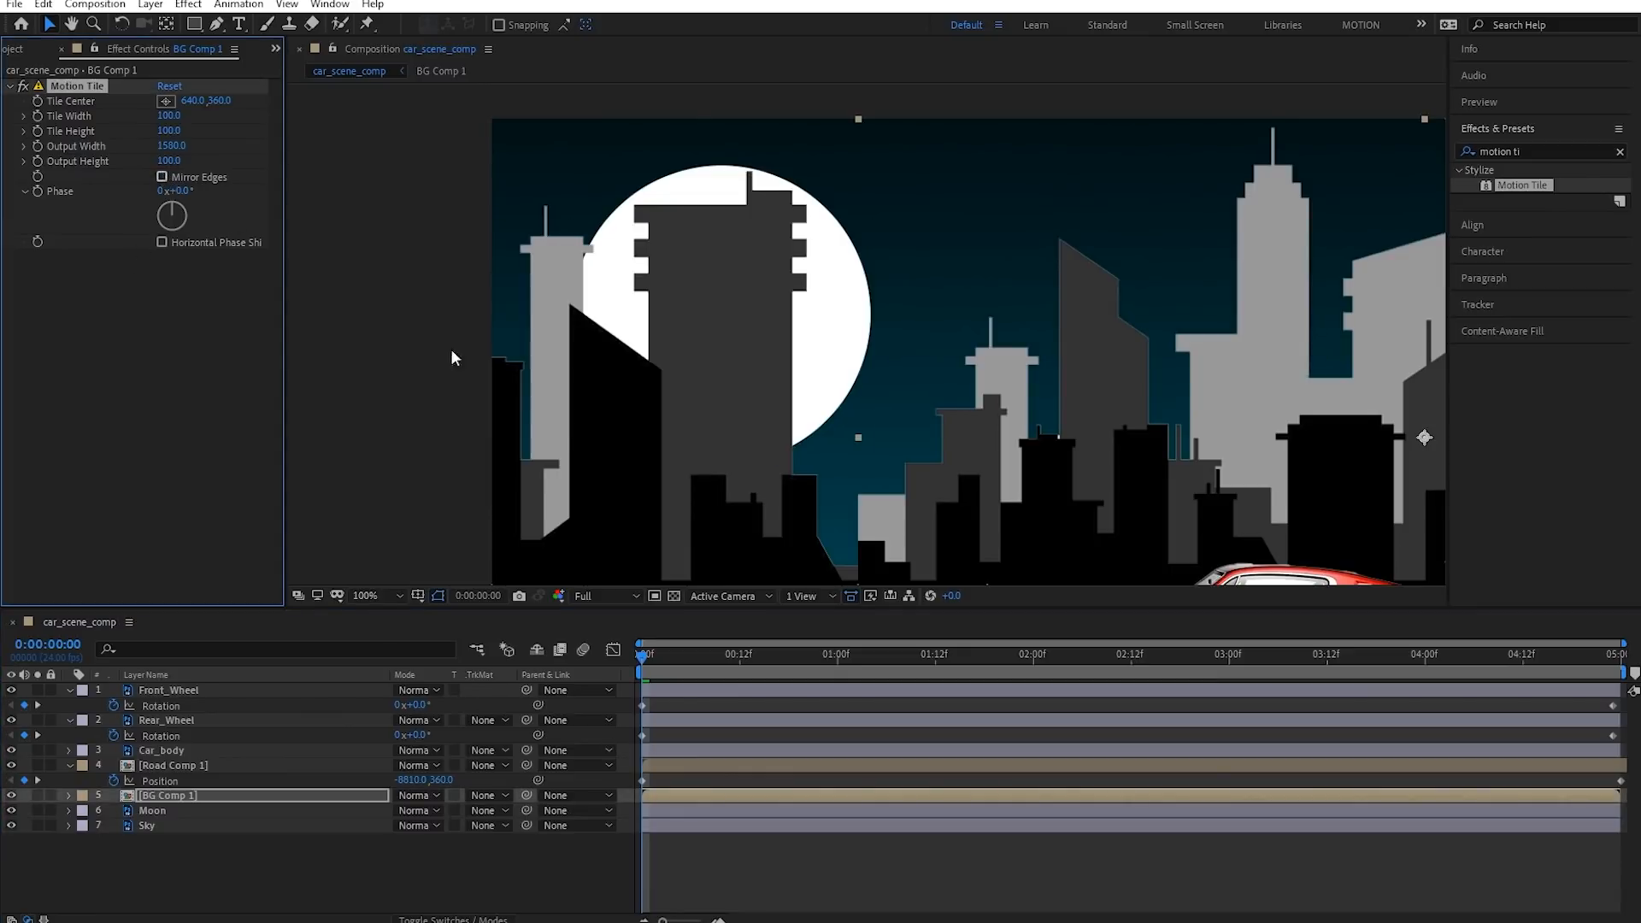
Enable Mirror Edges in the Motion Tile effect on the BG Comp 1 layer
left_click_drag(861, 502, 867, 412)
key("v")
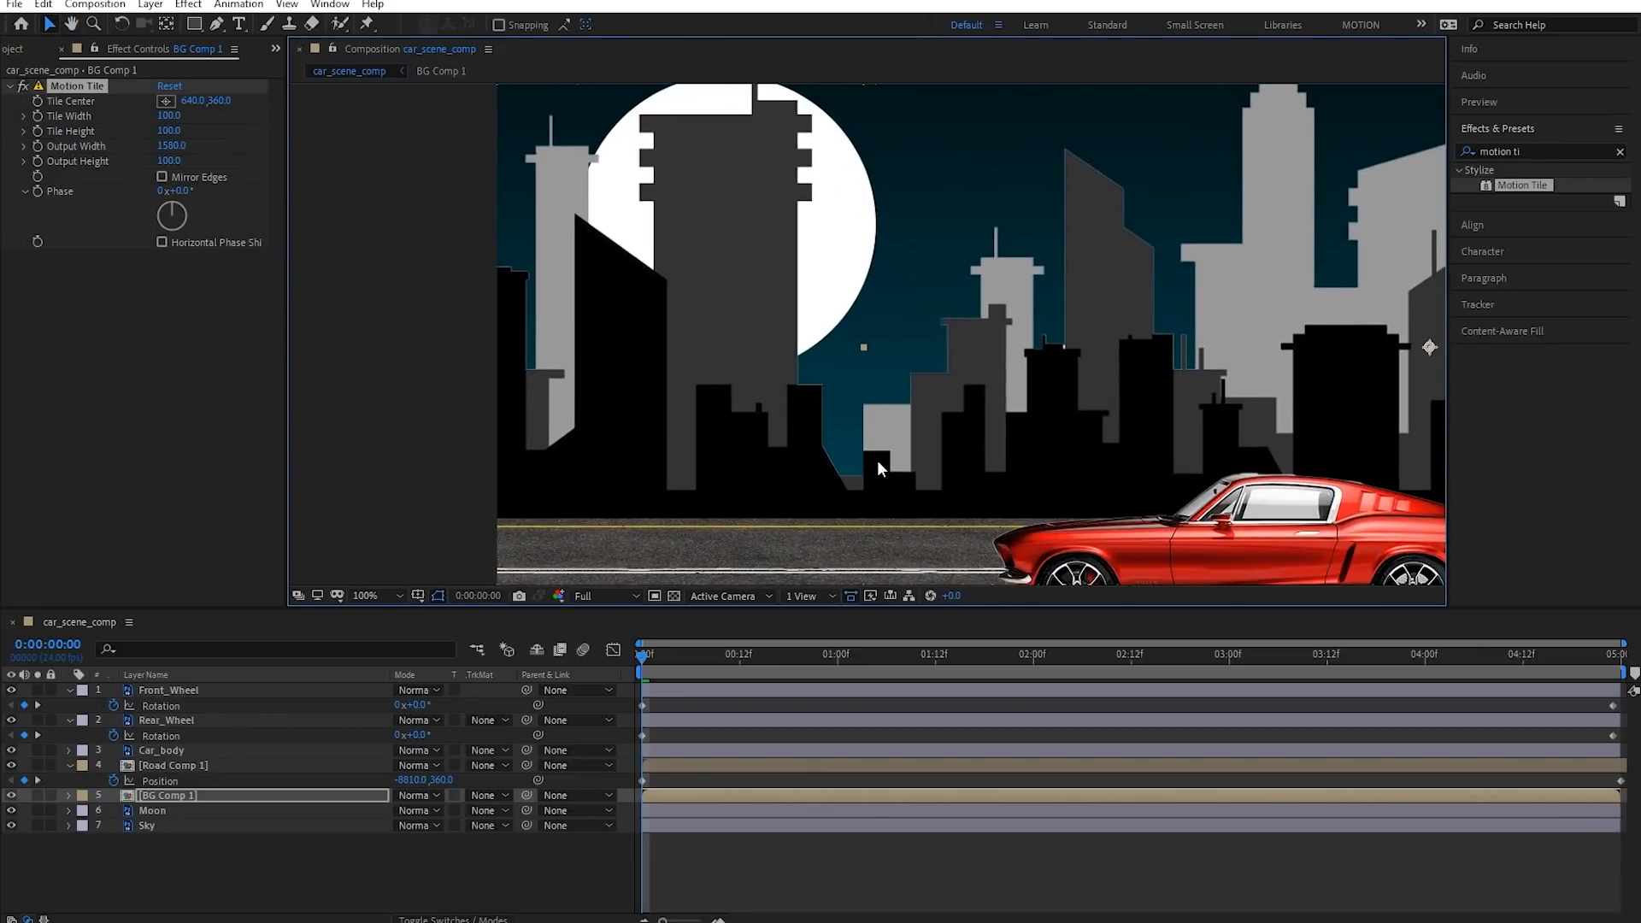
left_click(163, 176)
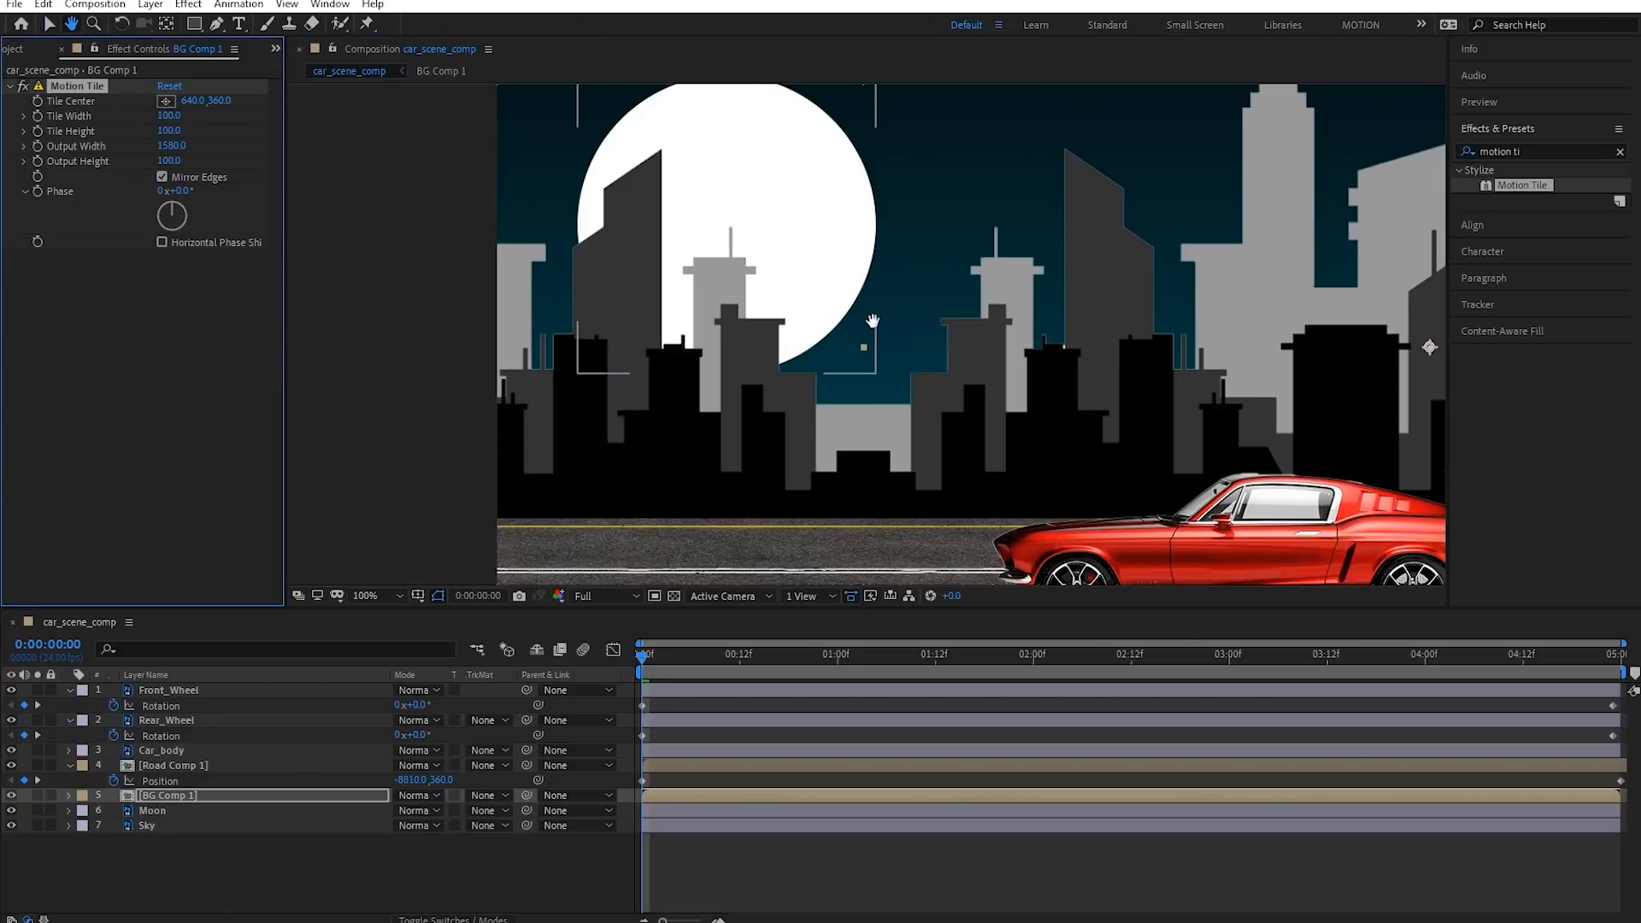
left_click_drag(872, 324, 856, 400)
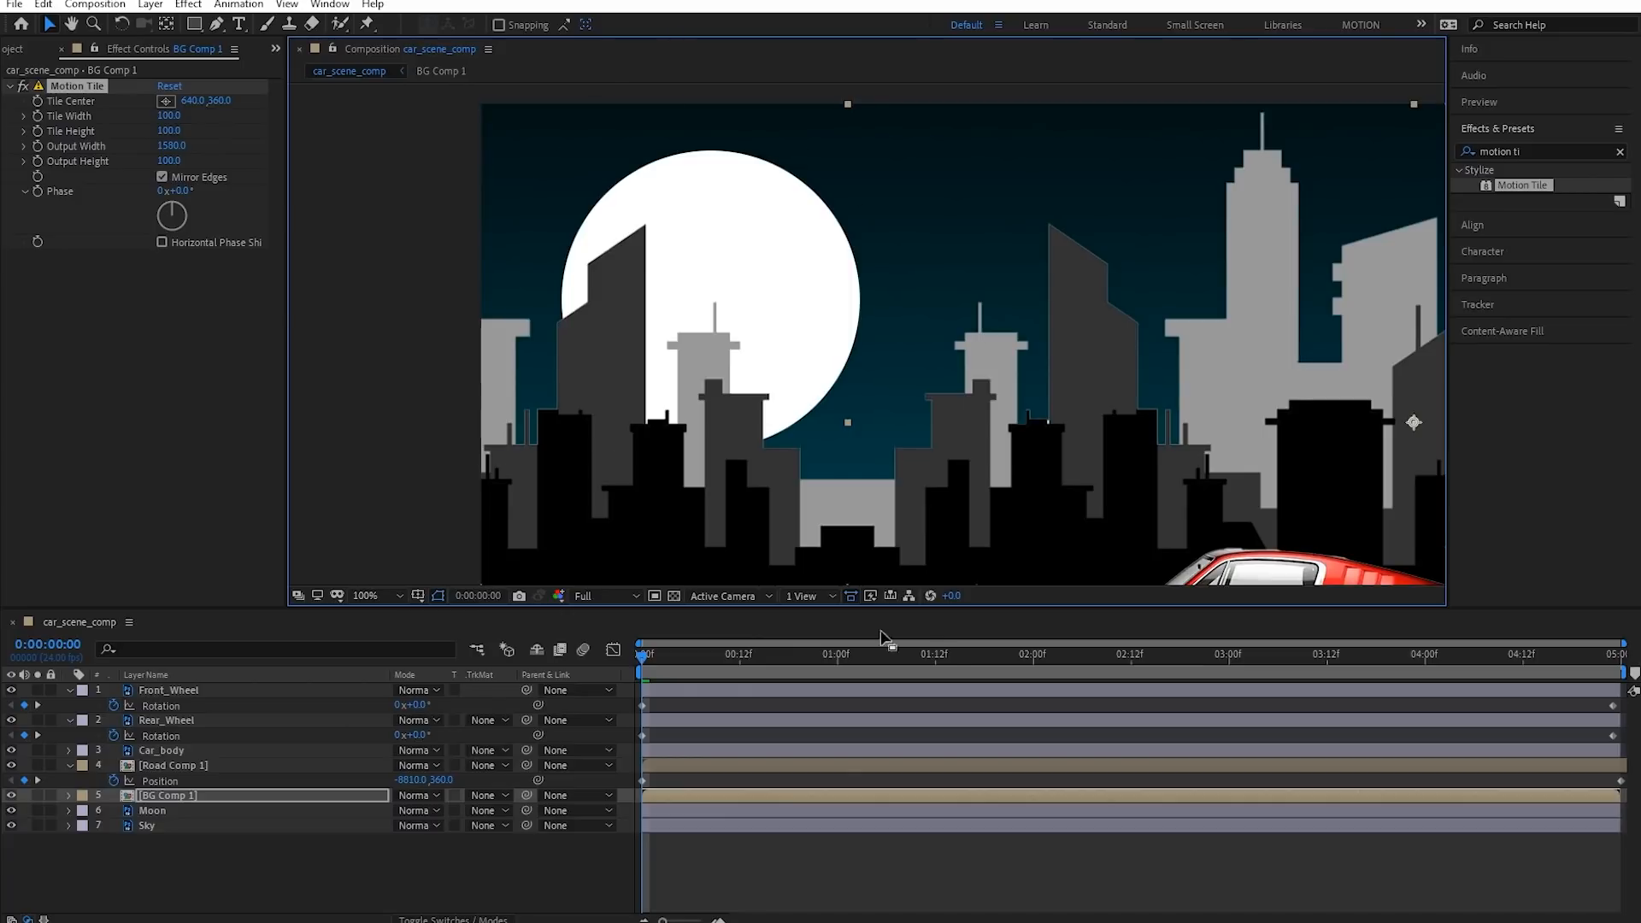
key("comma")
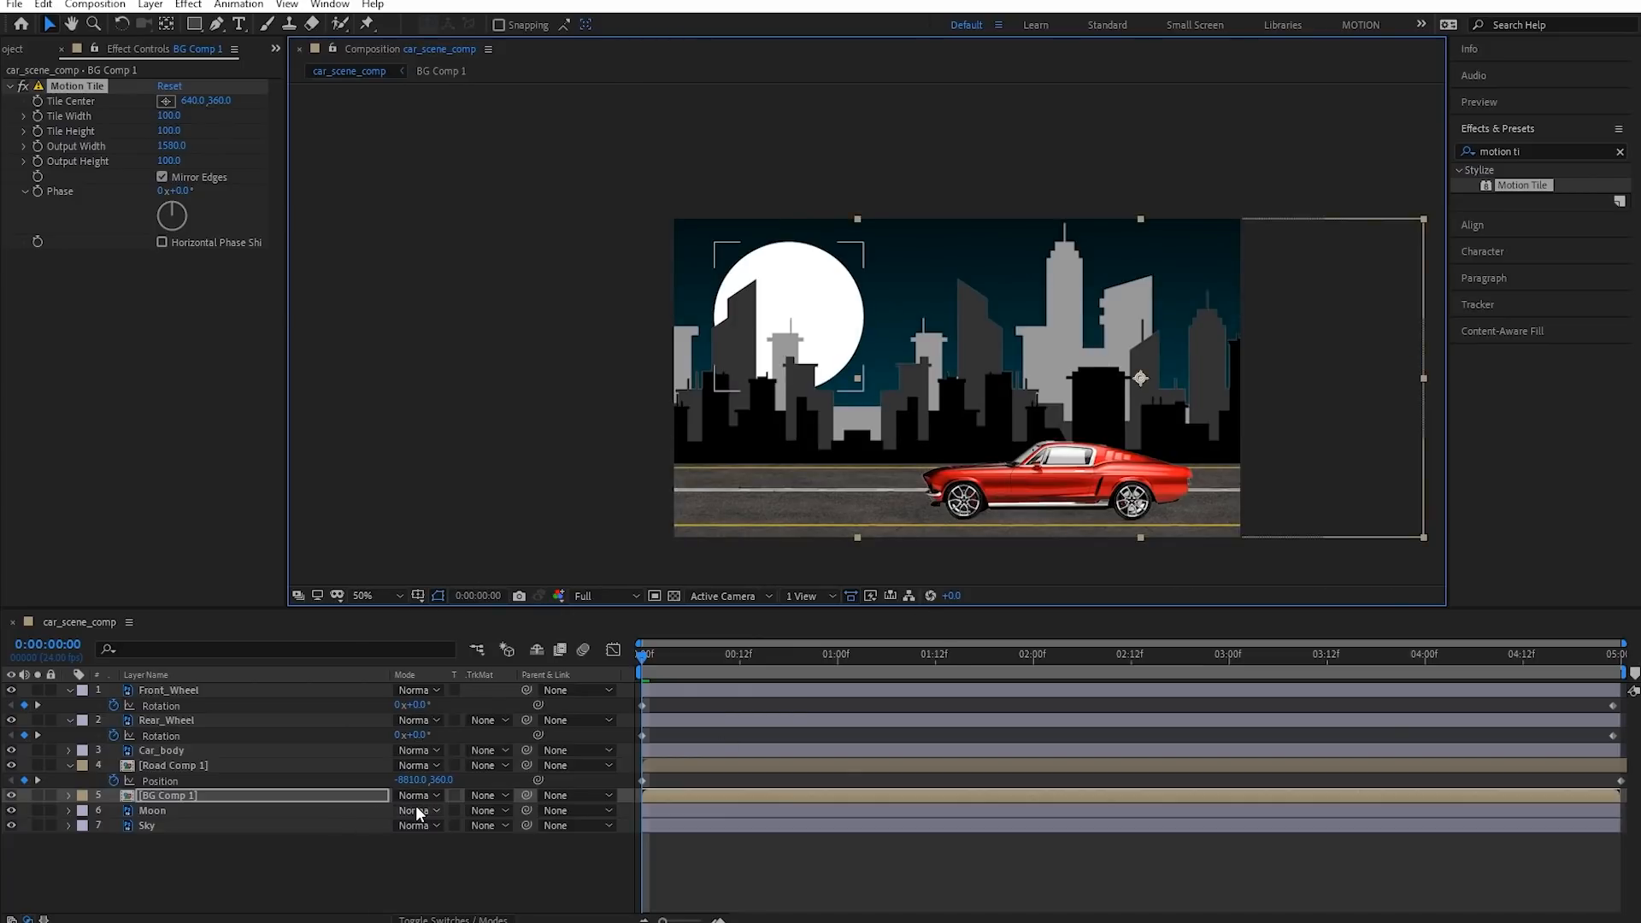
Undo the horizontal move of the BG Comp 1 layer
key("ctrl+z")
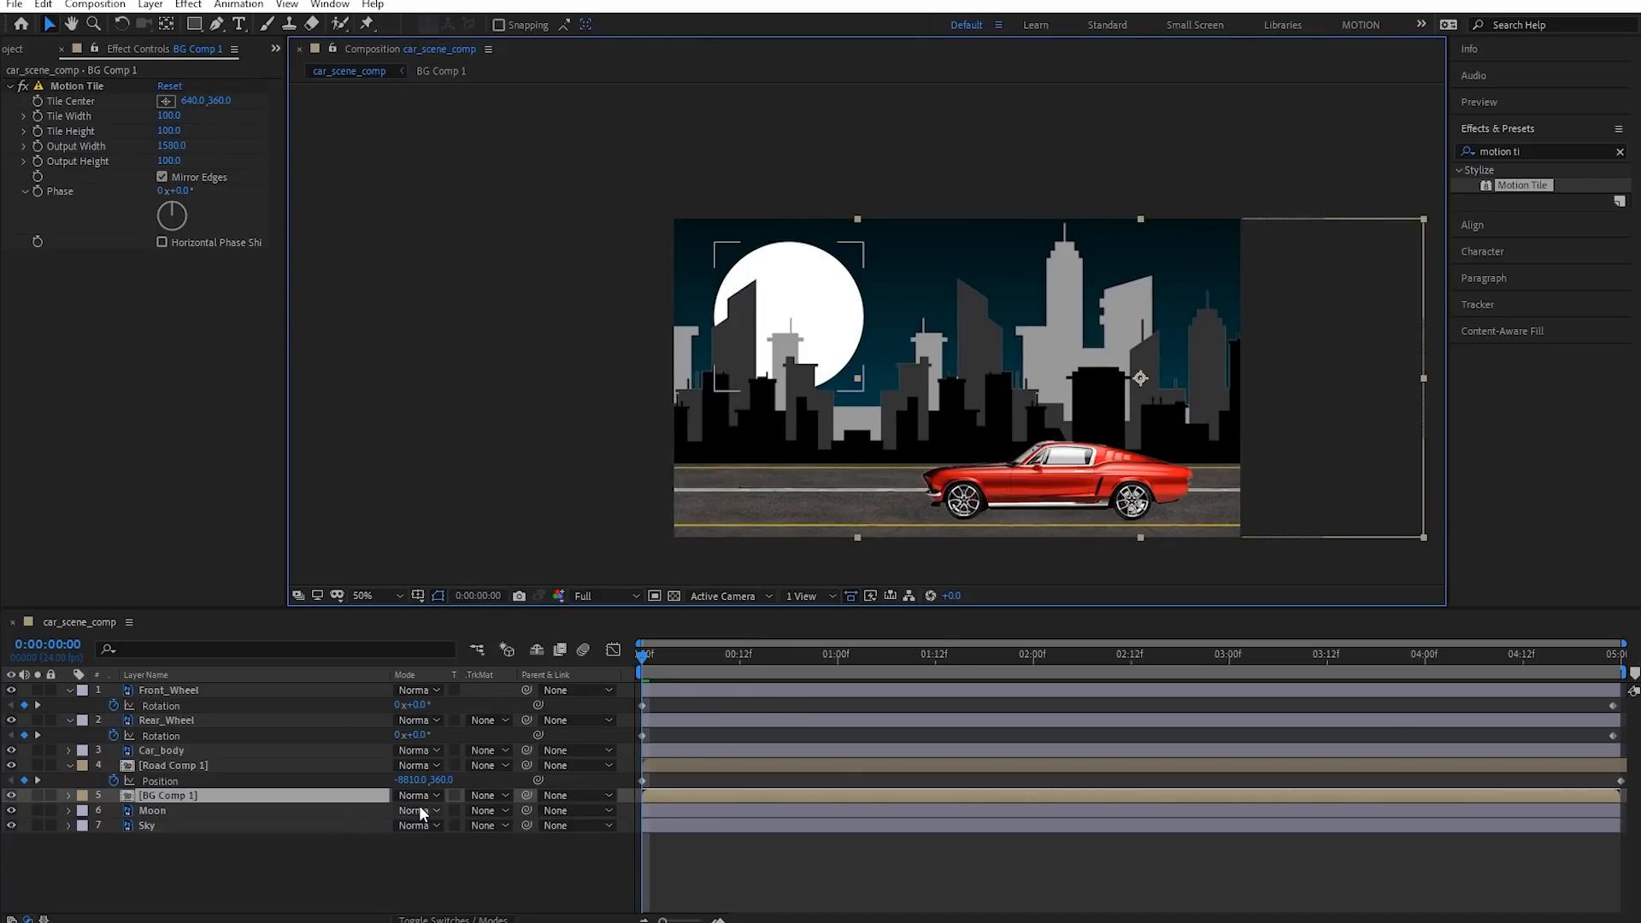
key("ctrl+z")
key("ctrl+z")
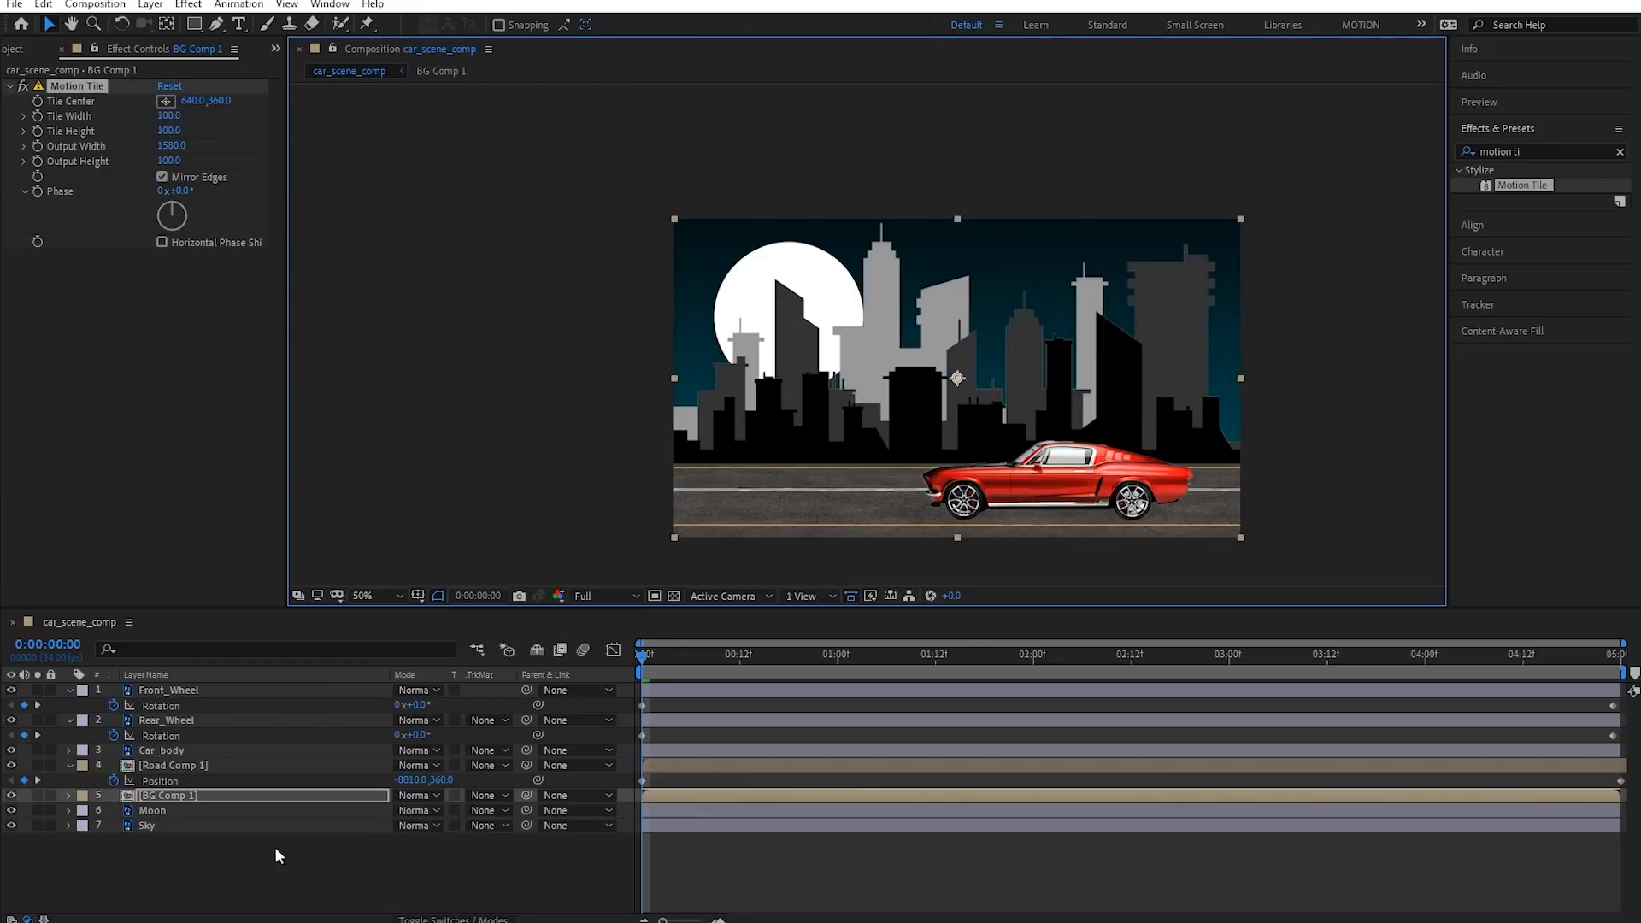
Keyframe BG Comp 1's Position at 0:00:00:00, and at 0:00:04:23 set its X position to 3760
key("p")
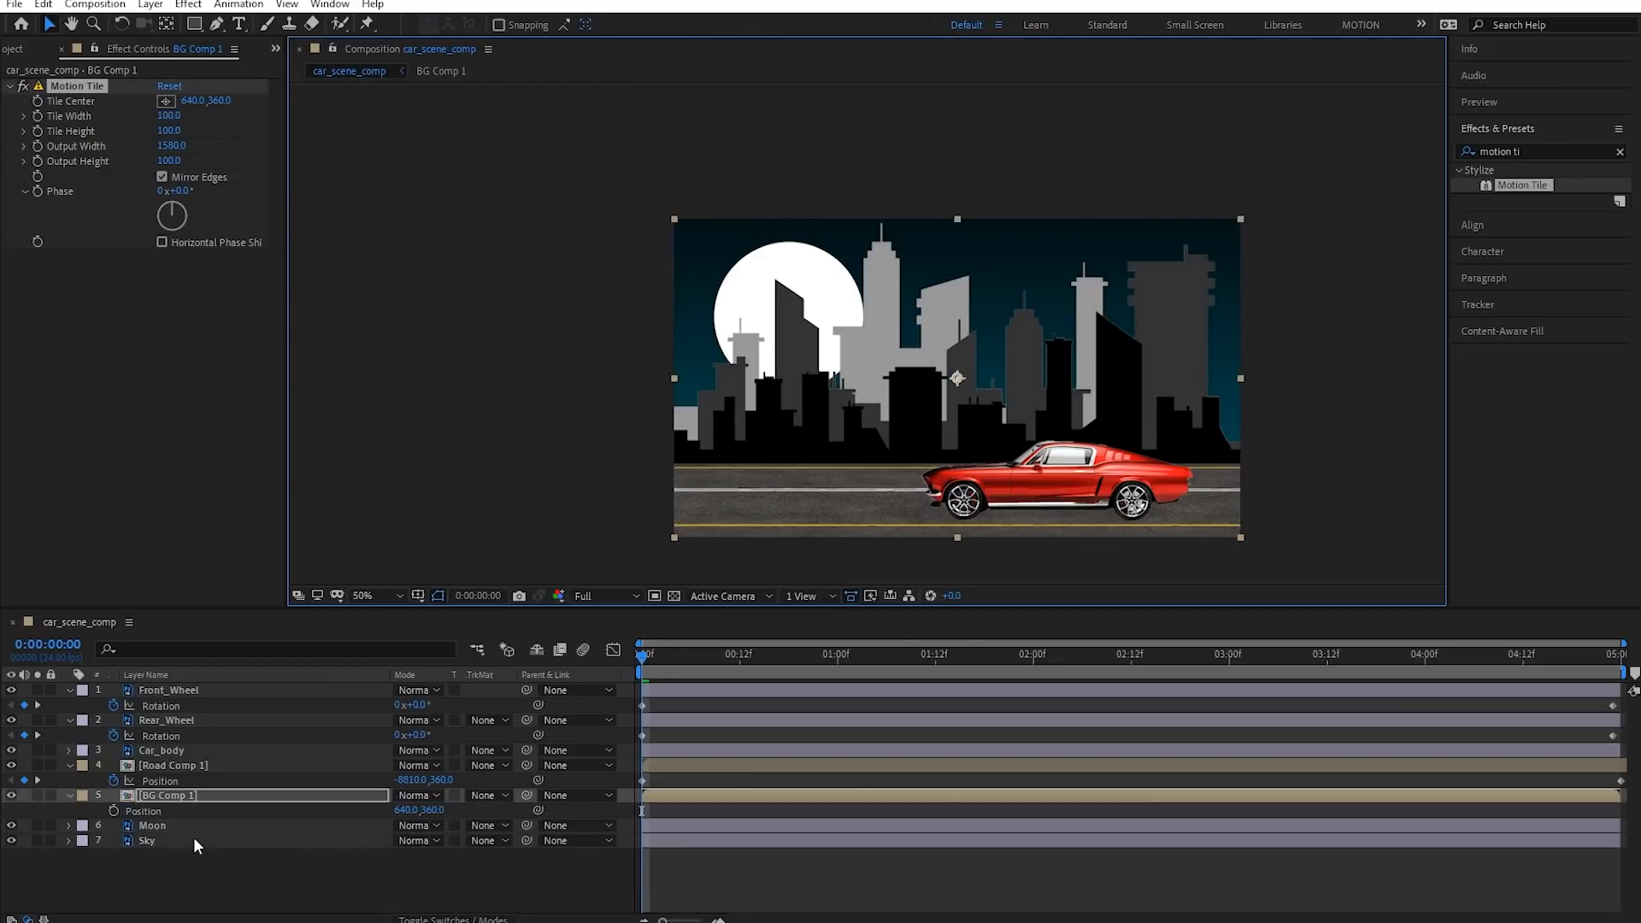
left_click(112, 811)
left_click_drag(845, 655, 1614, 664)
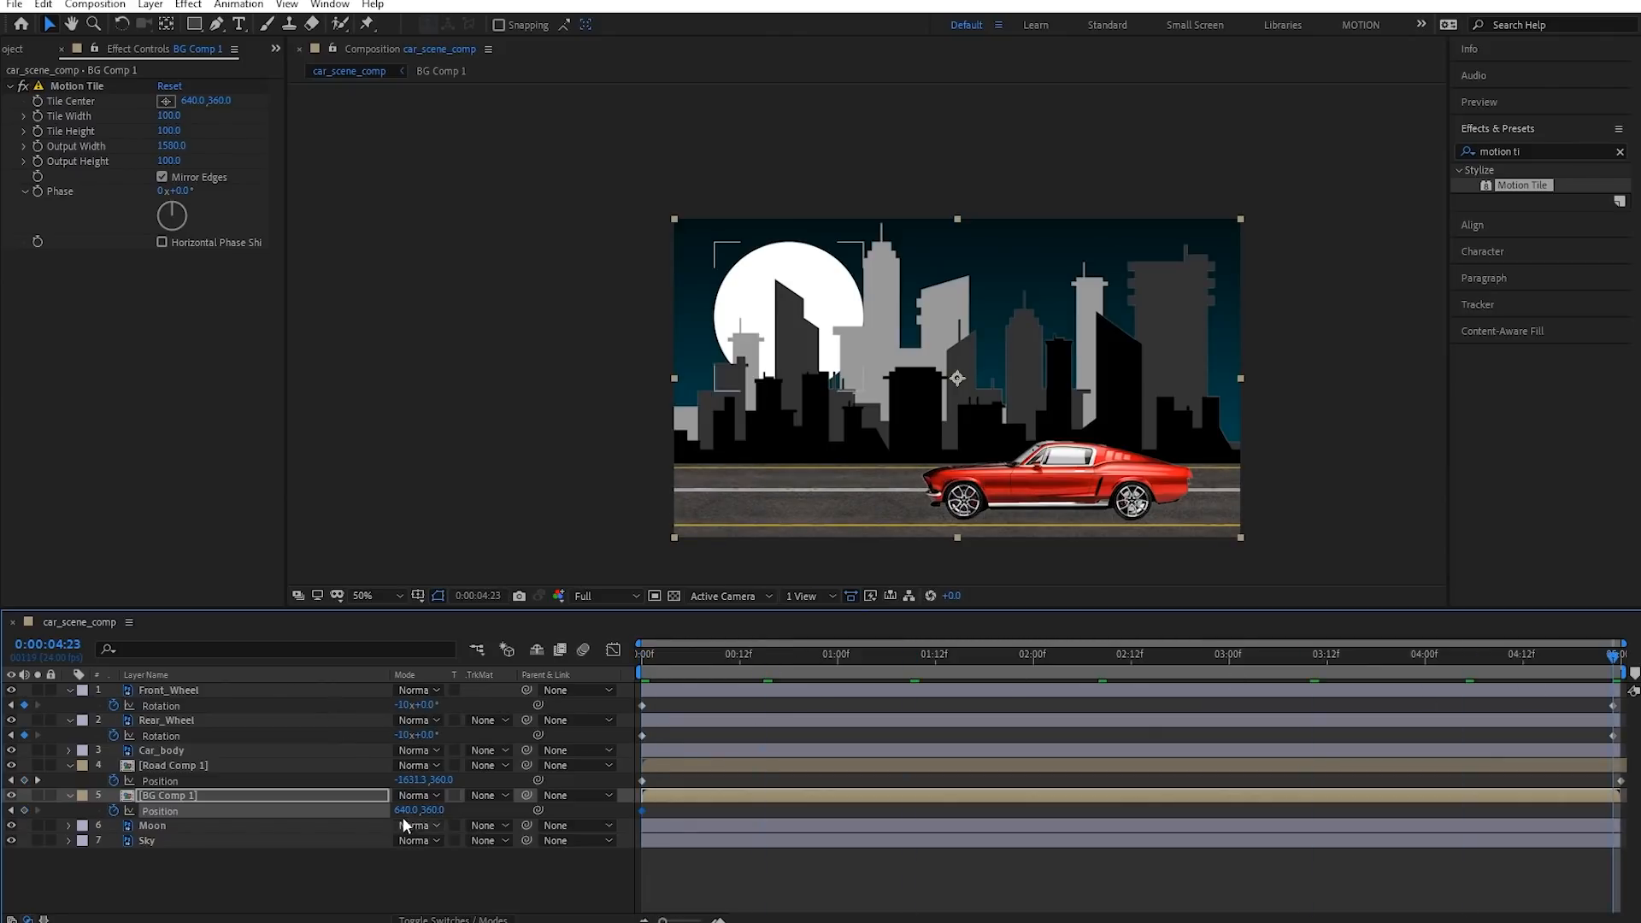
left_click_drag(407, 811, 697, 827)
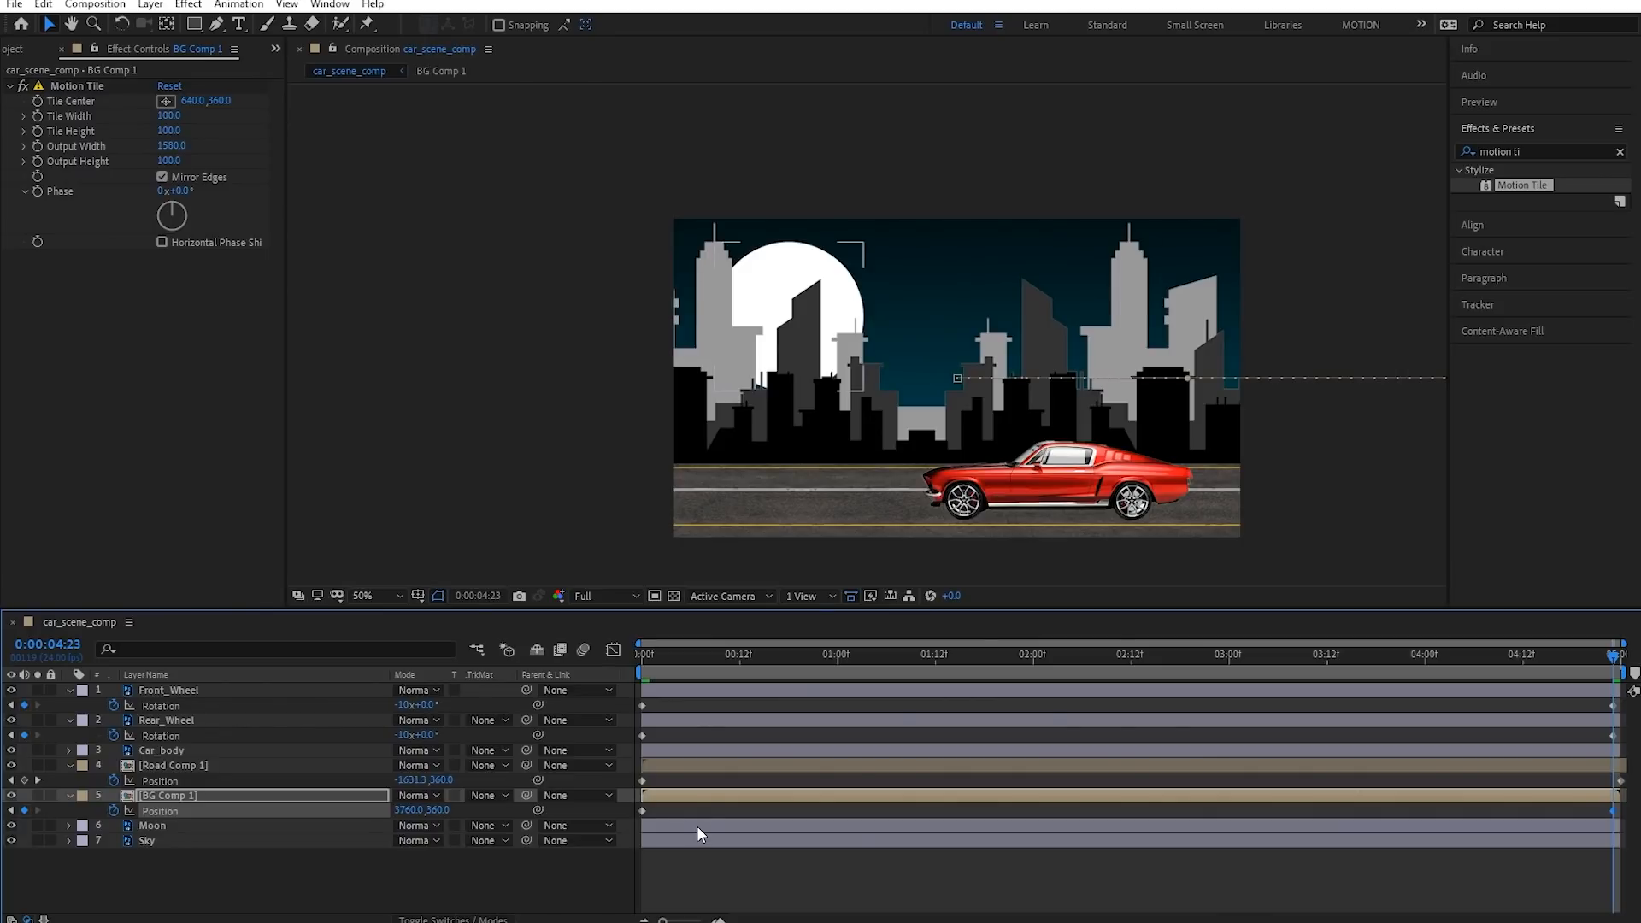
Preview the scrolling skyline from the first frame and check the playback around the loop point
key("Home")
key("space")
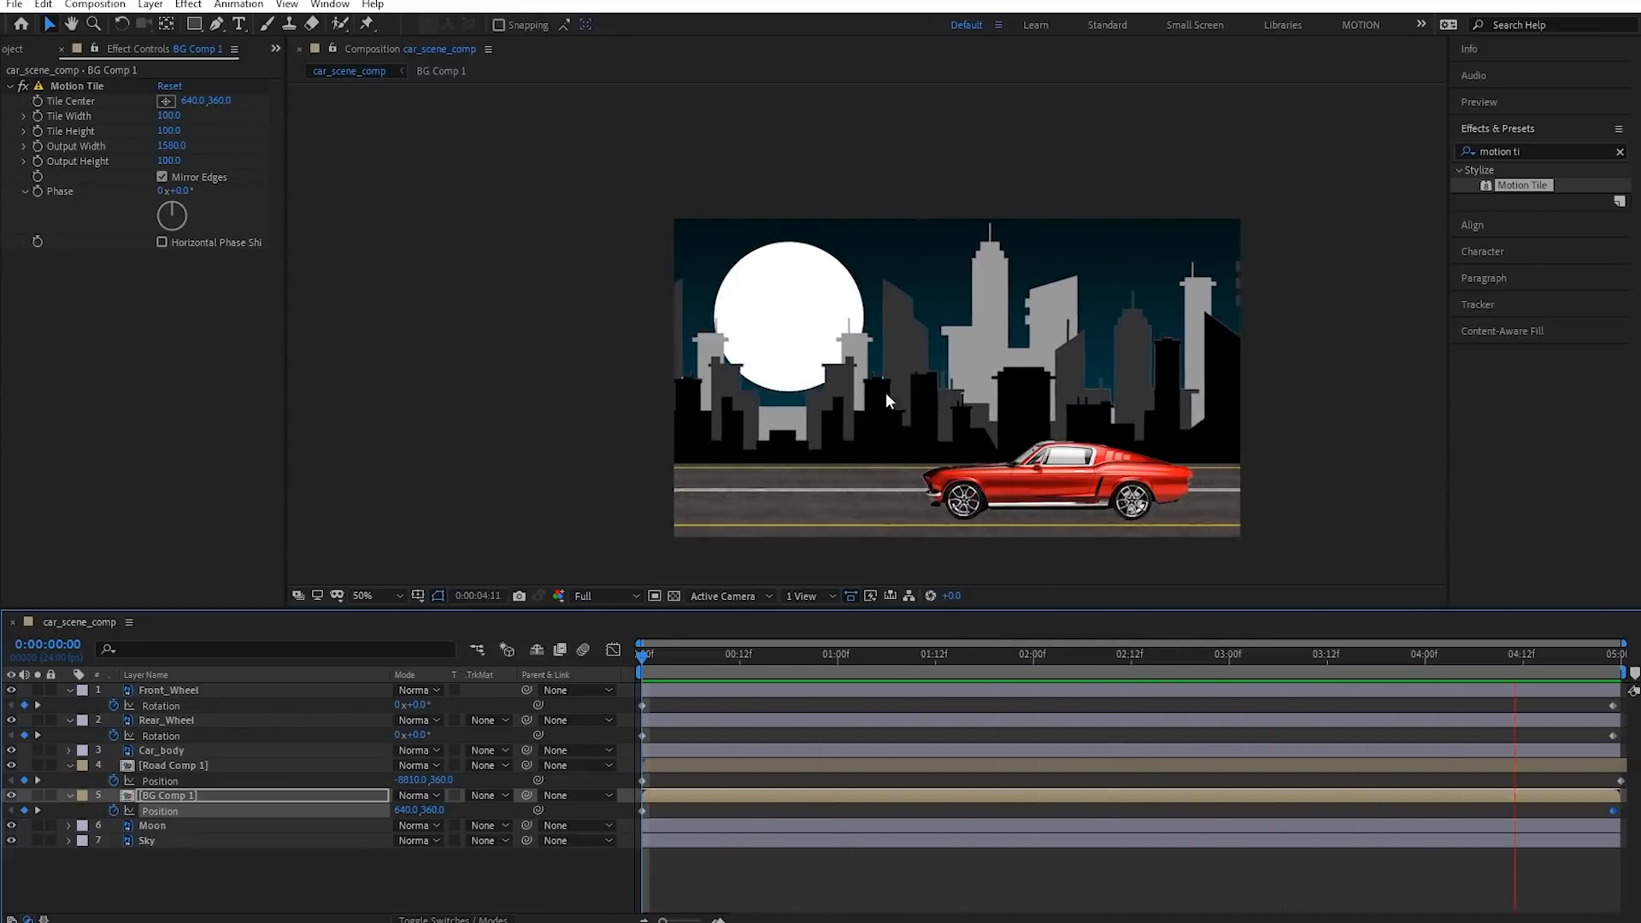
key("space")
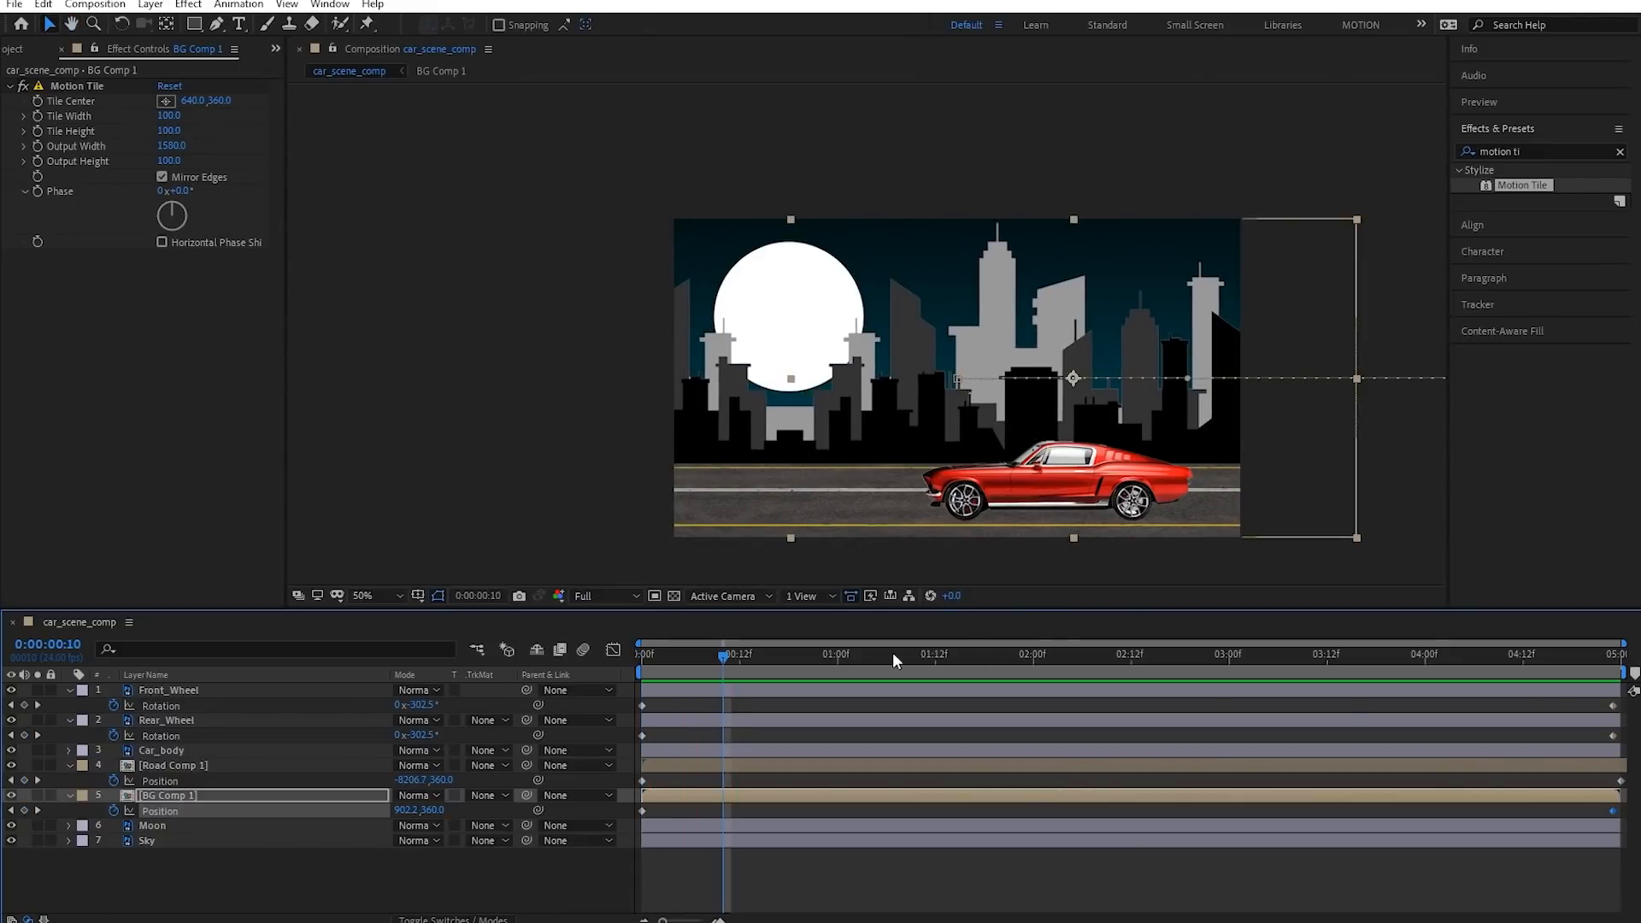
left_click(1541, 696)
key("space")
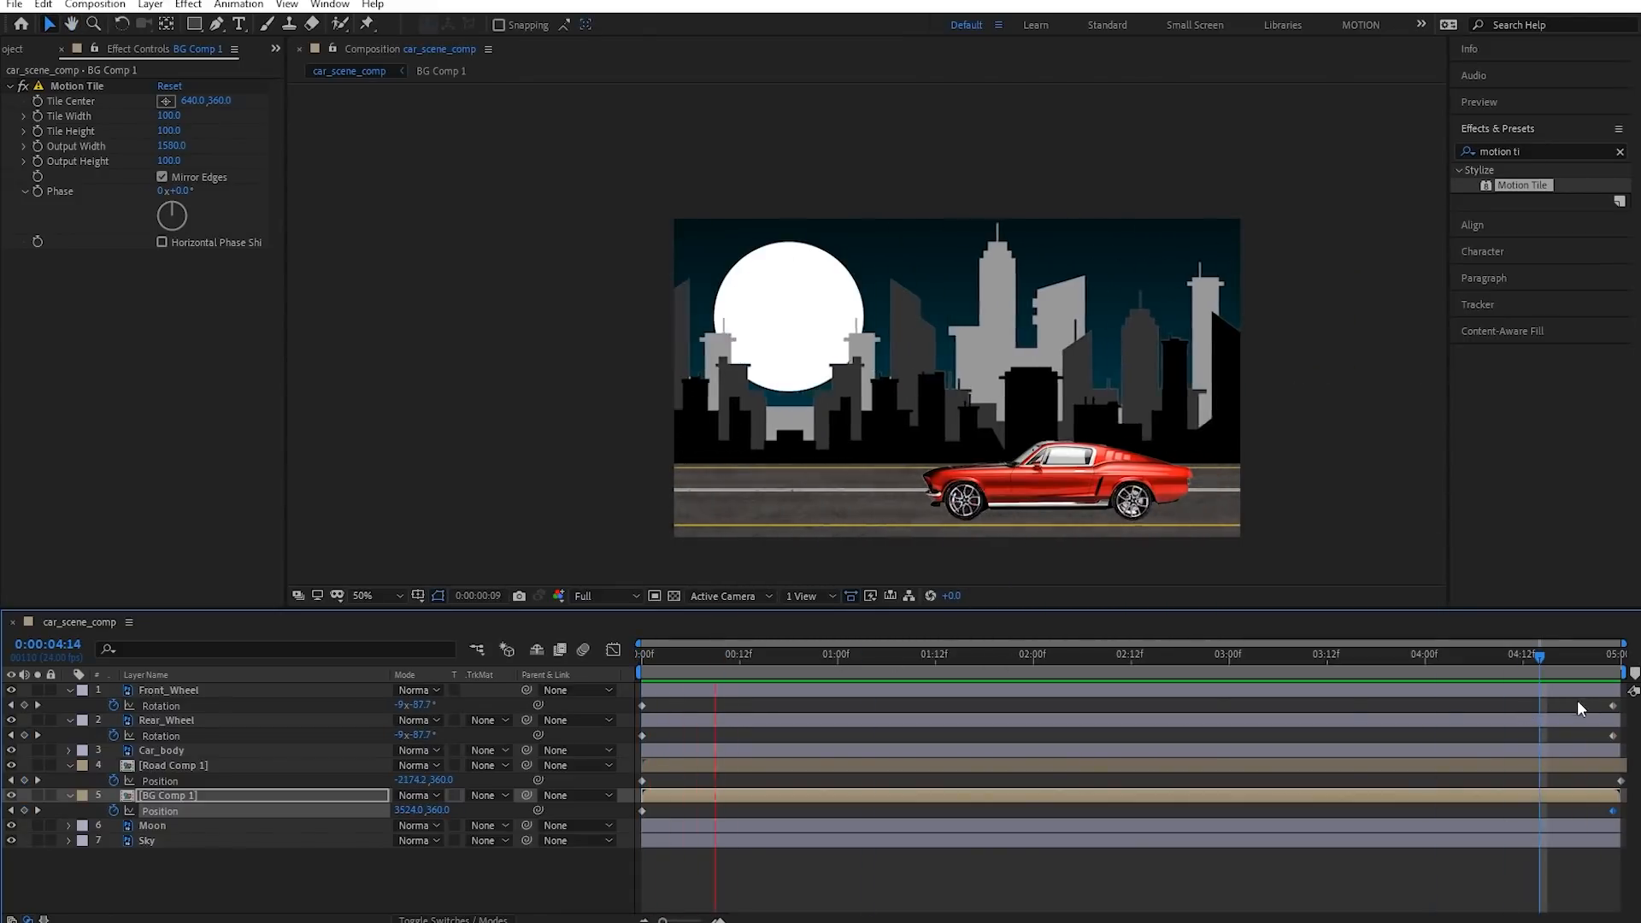
Compare the skyline at 0:00:04:23 with the first frame, examining the buildings along the frame's left edge up close
mouse_move(1578, 657)
left_mouse_down()
mouse_move(1516, 660)
mouse_move(1609, 664)
left_mouse_up()
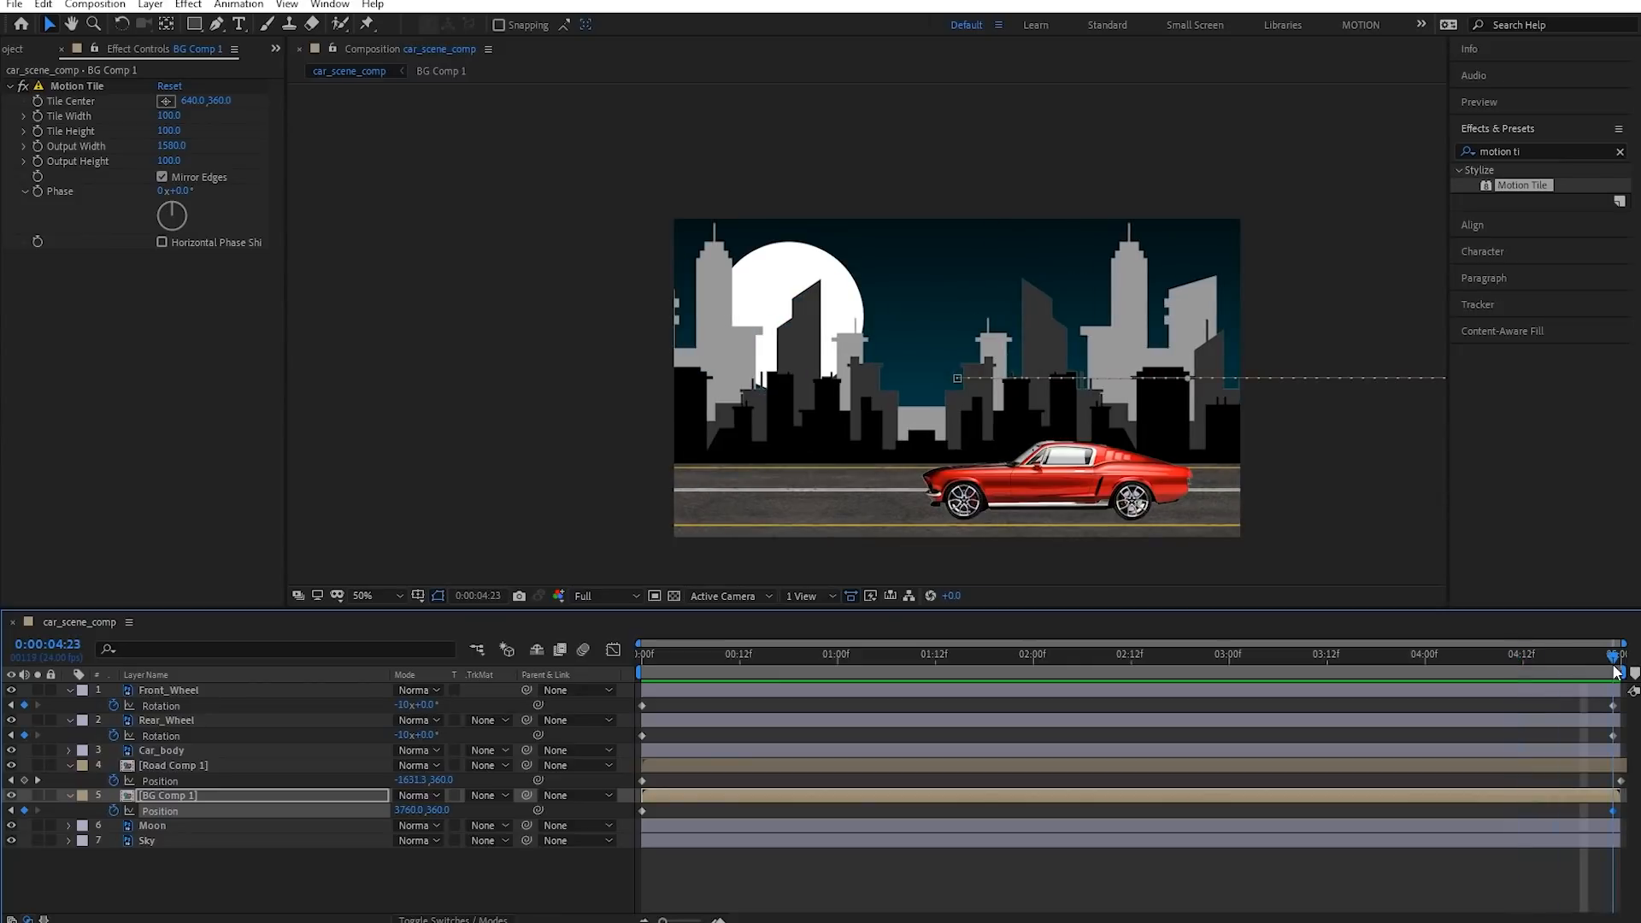
key("Home")
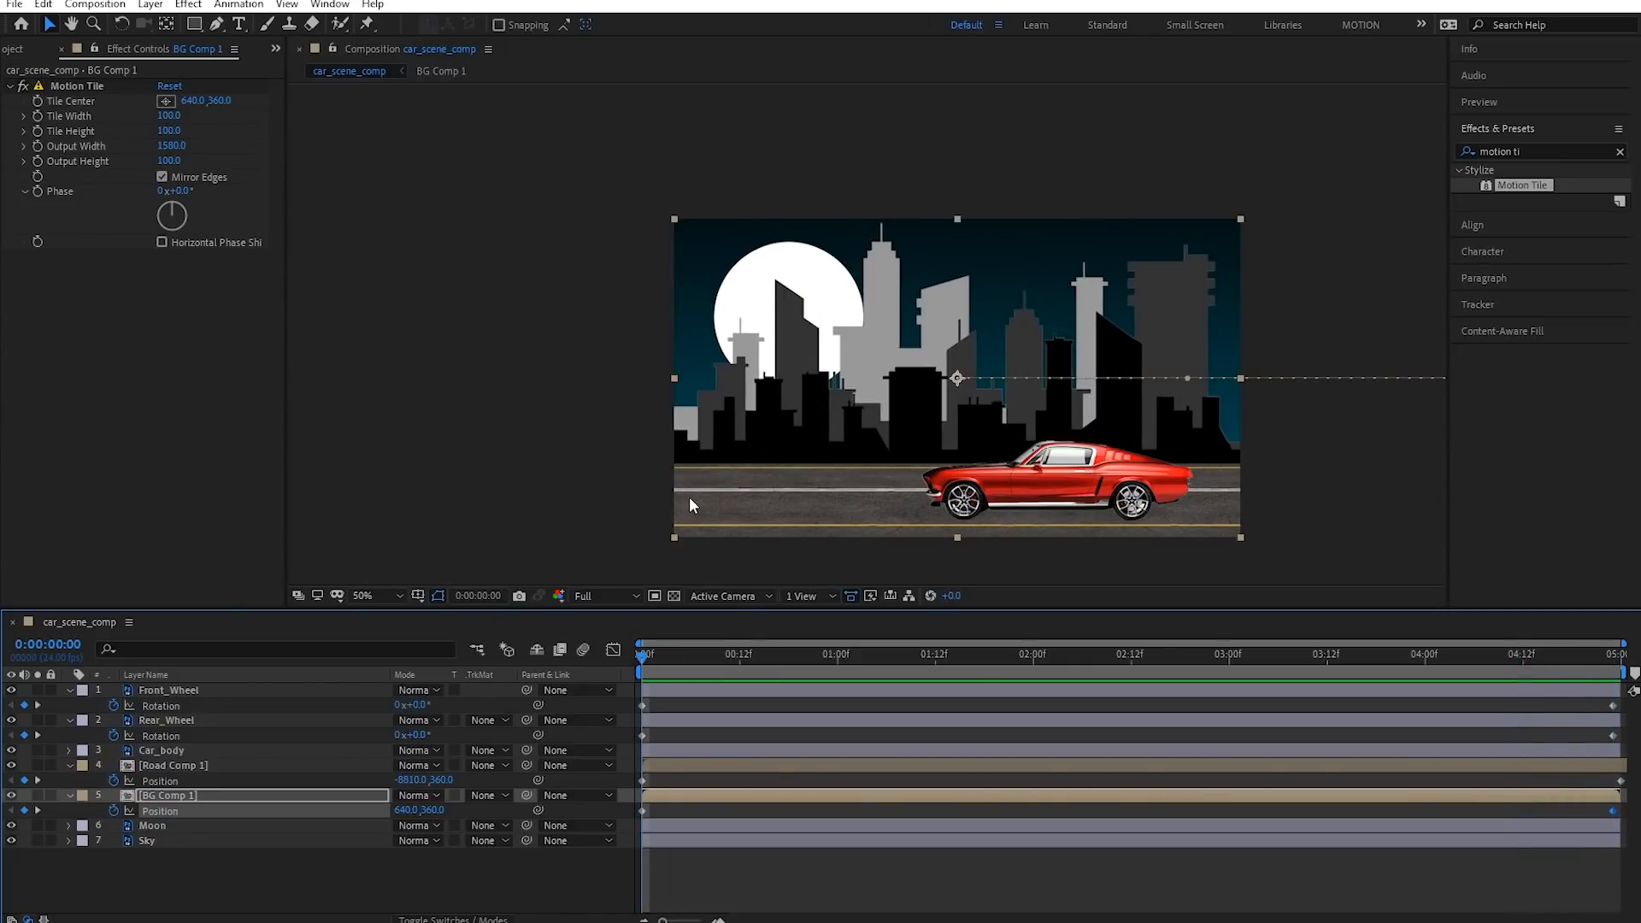
key("period")
key("h")
left_click_drag(690, 493, 857, 411)
scroll(777, 454, "up", 1)
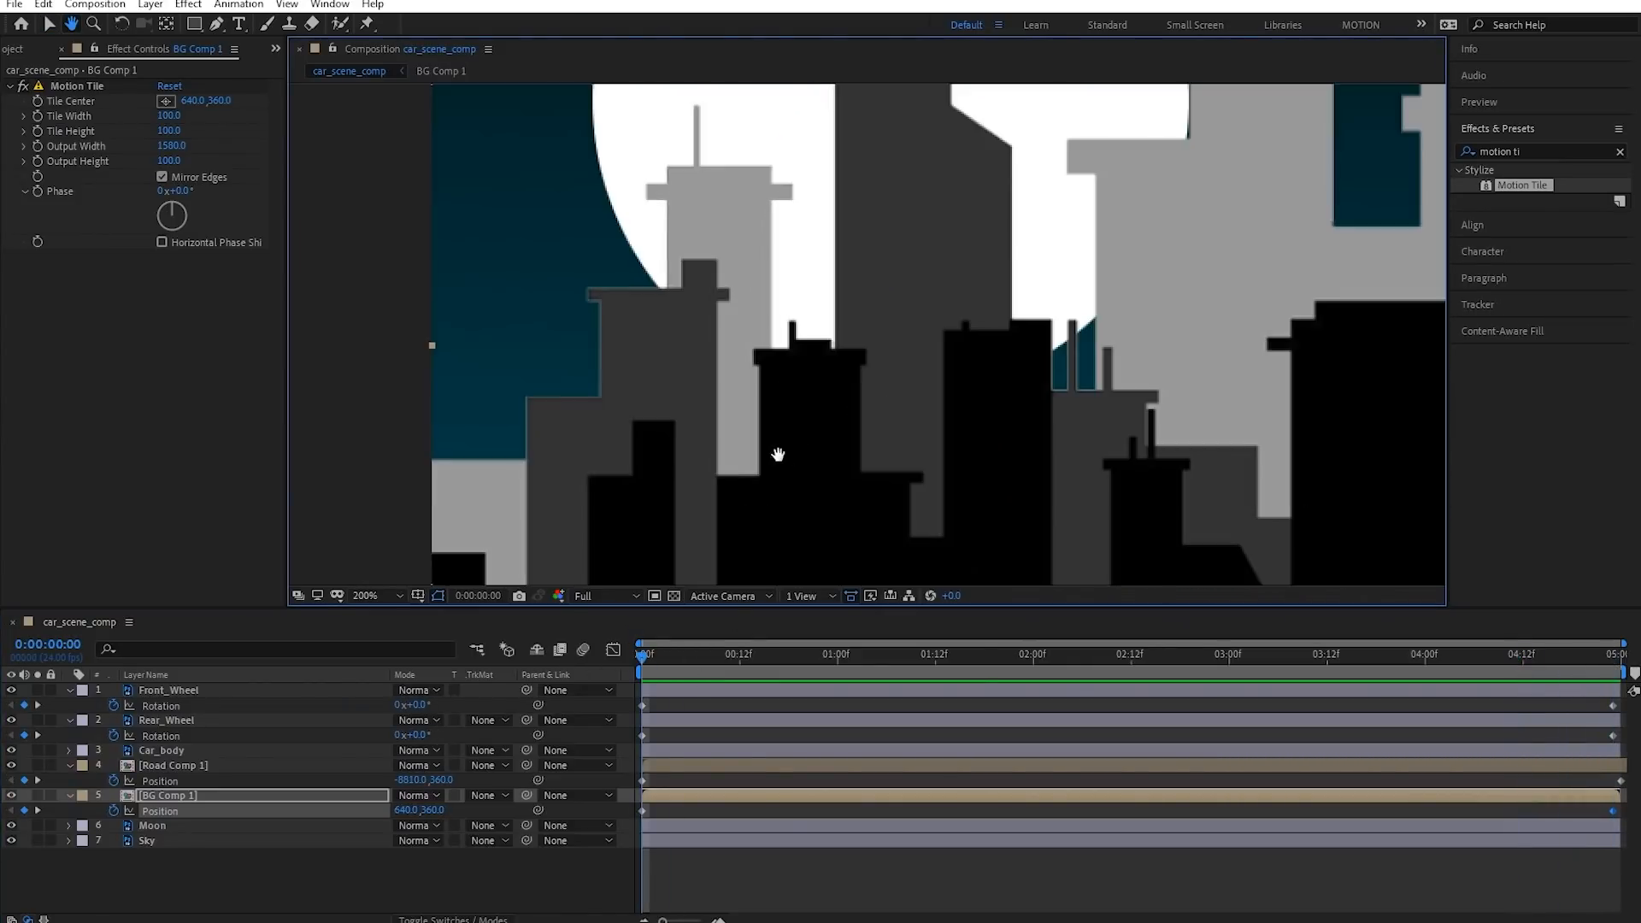
left_click_drag(513, 489, 608, 333)
left_click_drag(615, 389, 615, 431)
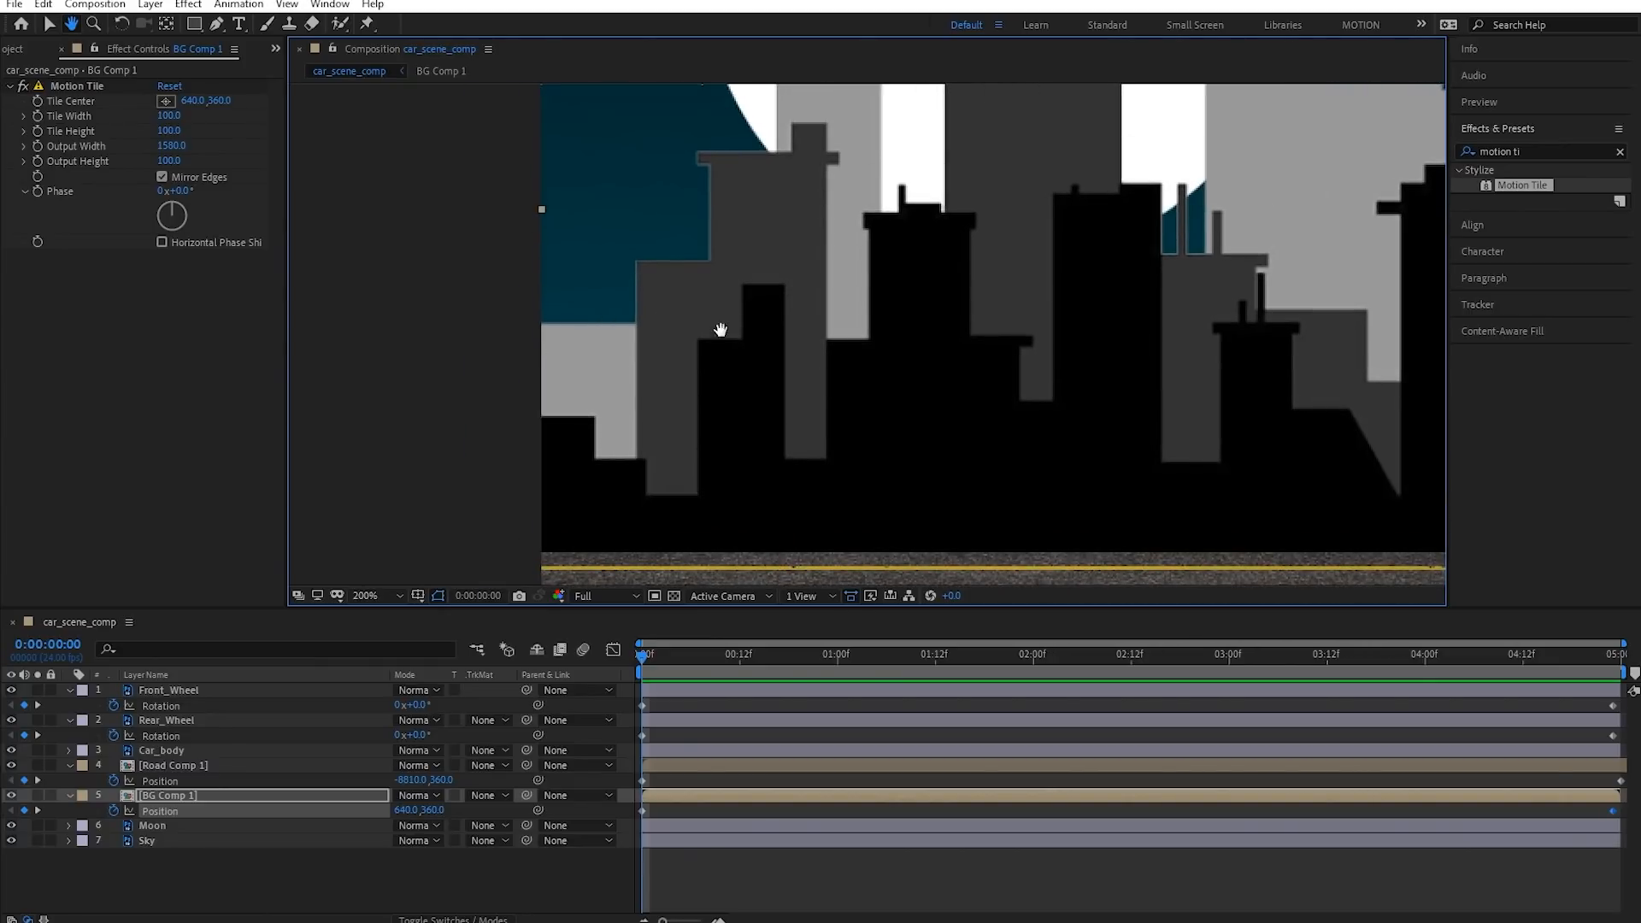
scroll(721, 330, "down", 1)
left_click_drag(851, 225, 752, 305)
key("v")
At 0:00:04:23, set BG Comp 1's X position to 5769 so the skyline approximates its first-frame layout
left_click(1609, 673)
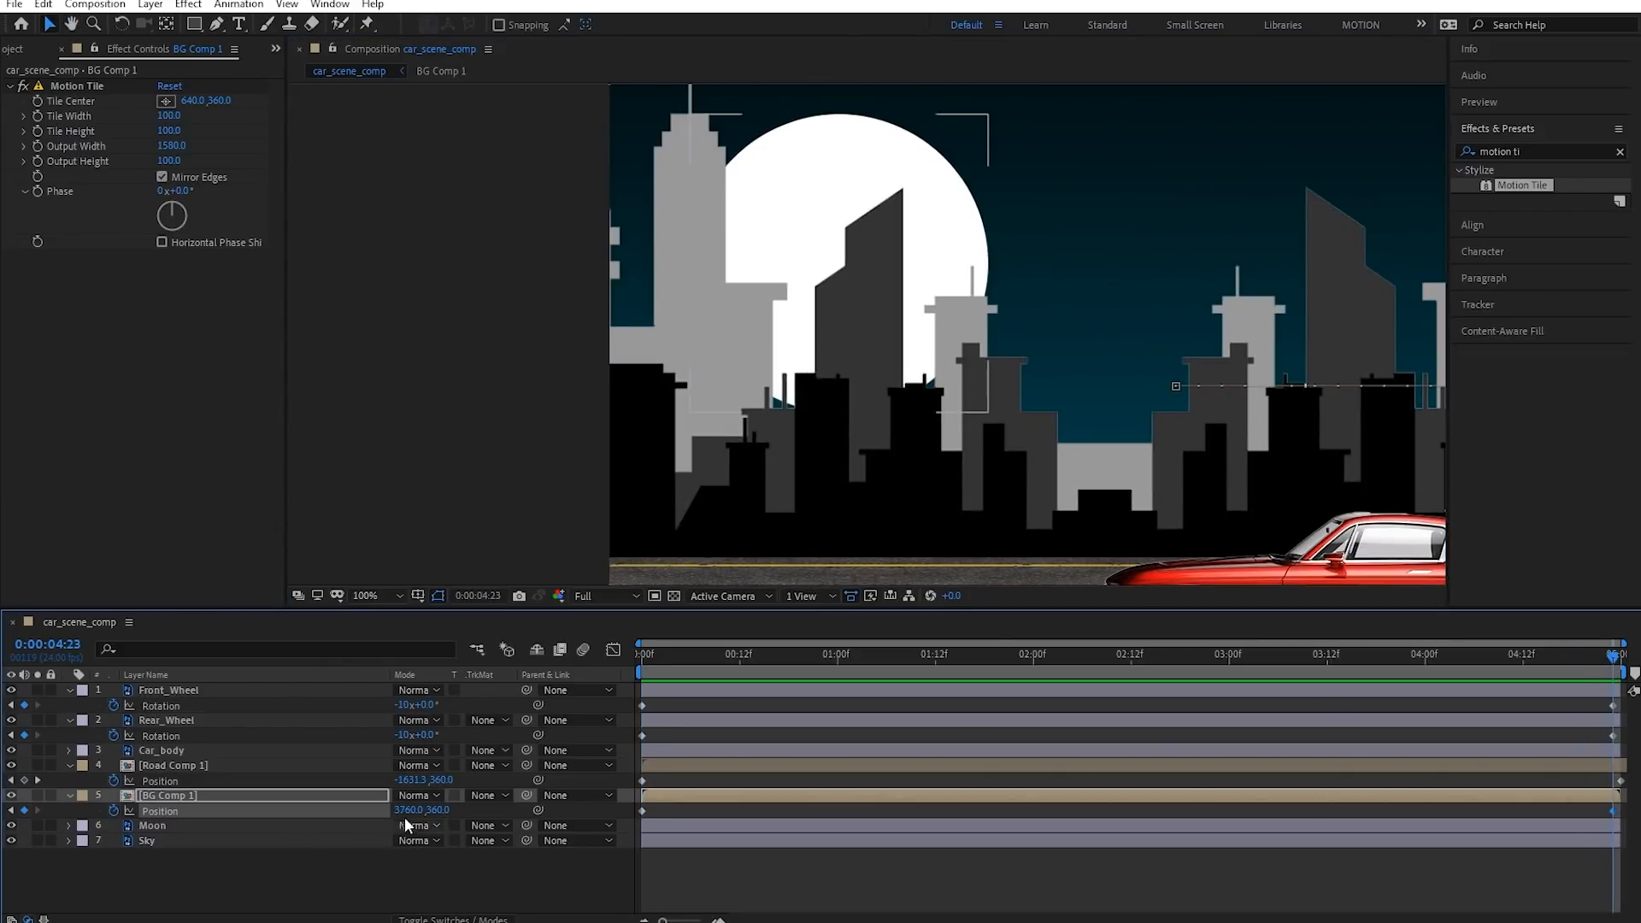
left_click_drag(410, 810, 1640, 840)
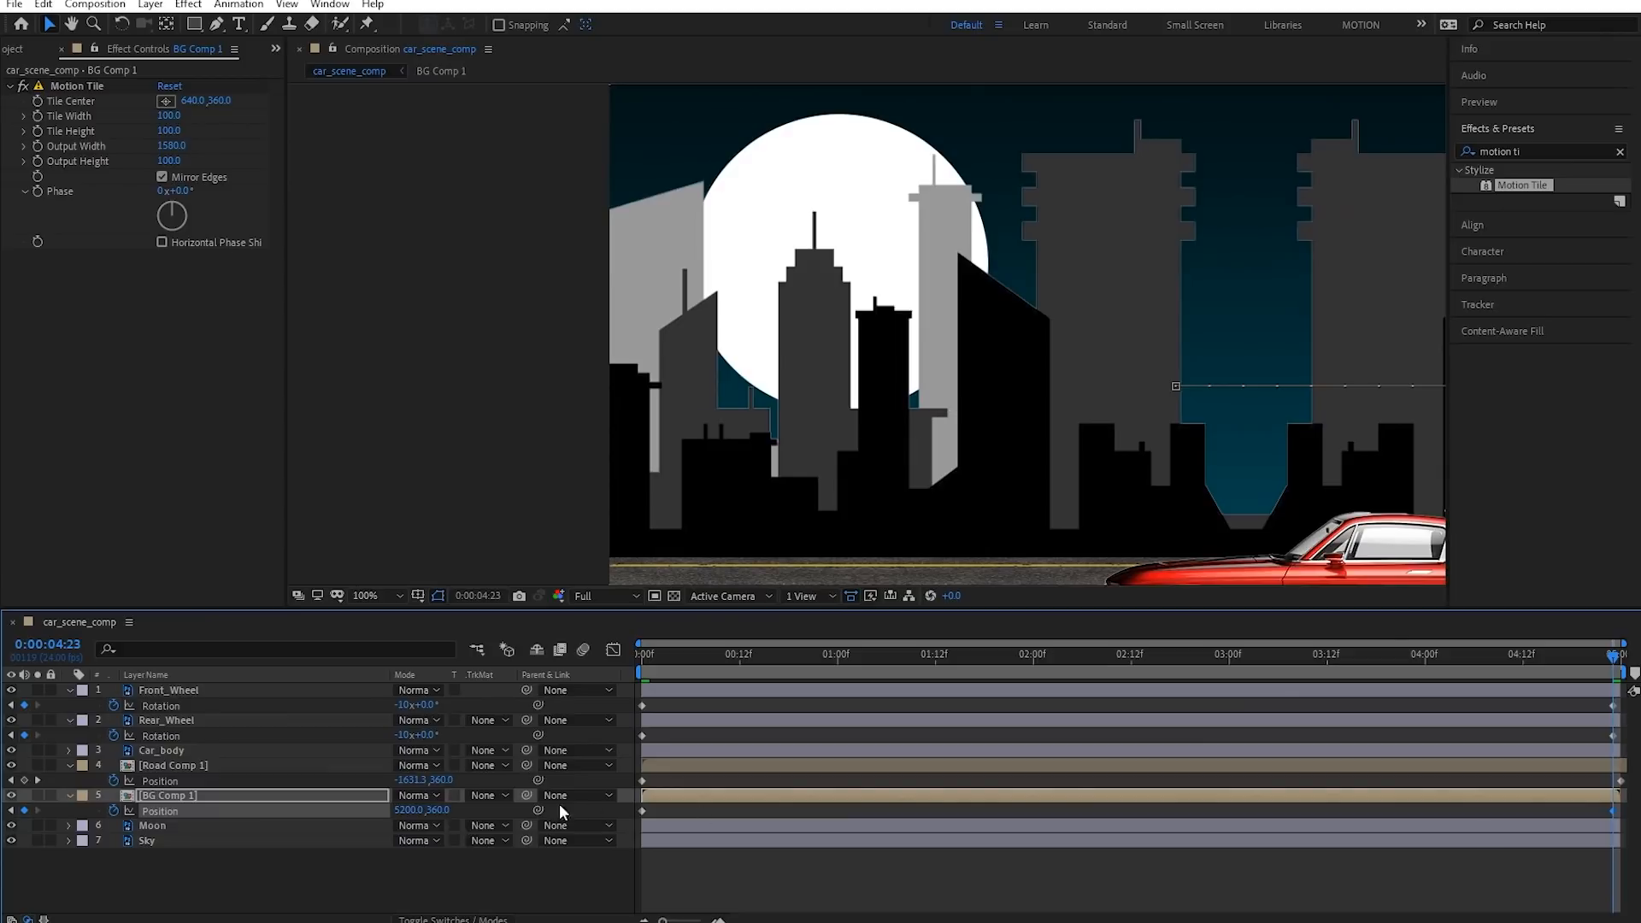
left_click_drag(398, 812, 934, 837)
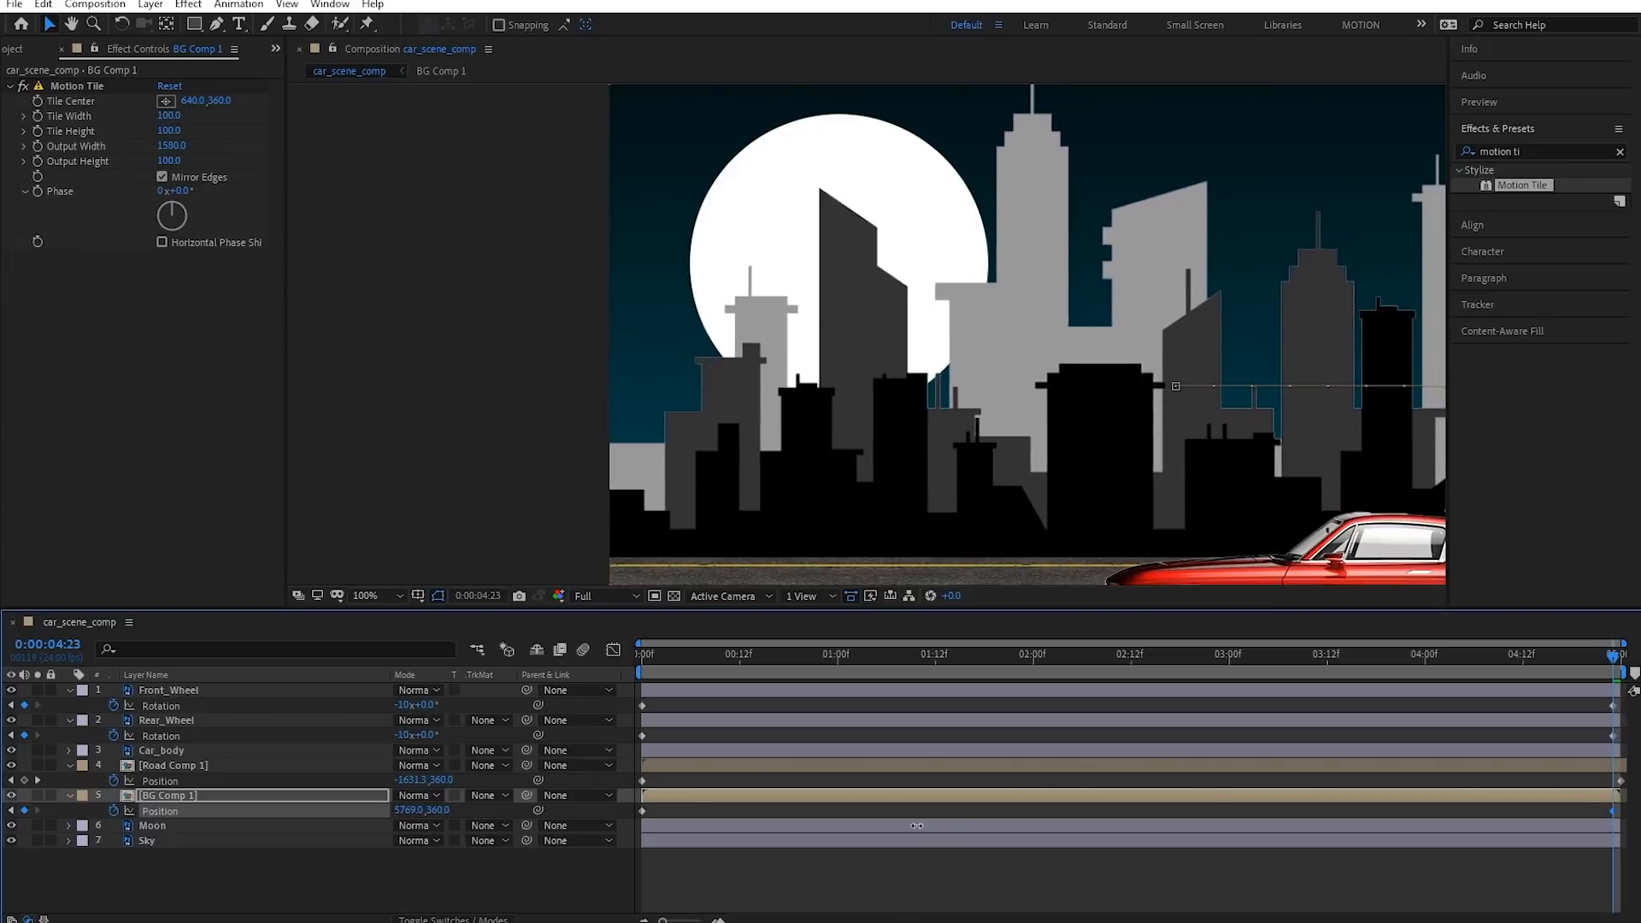
Play back the full scene across the loop point to check how smoothly the skyline and road repeat
left_click(642, 658)
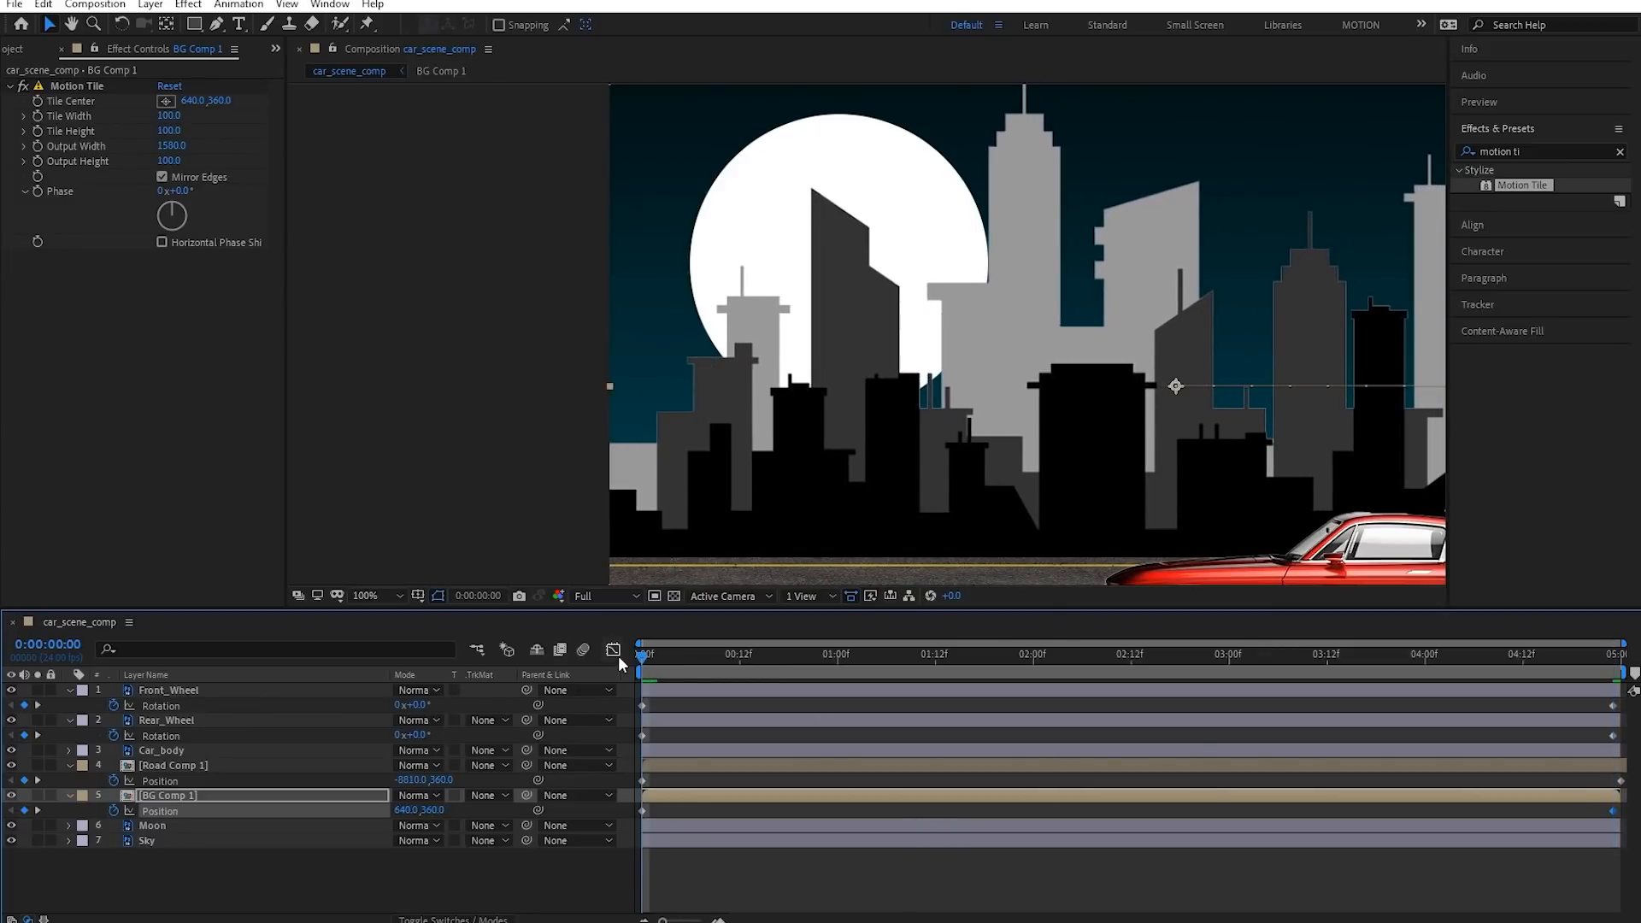
left_click(1587, 655)
key("space")
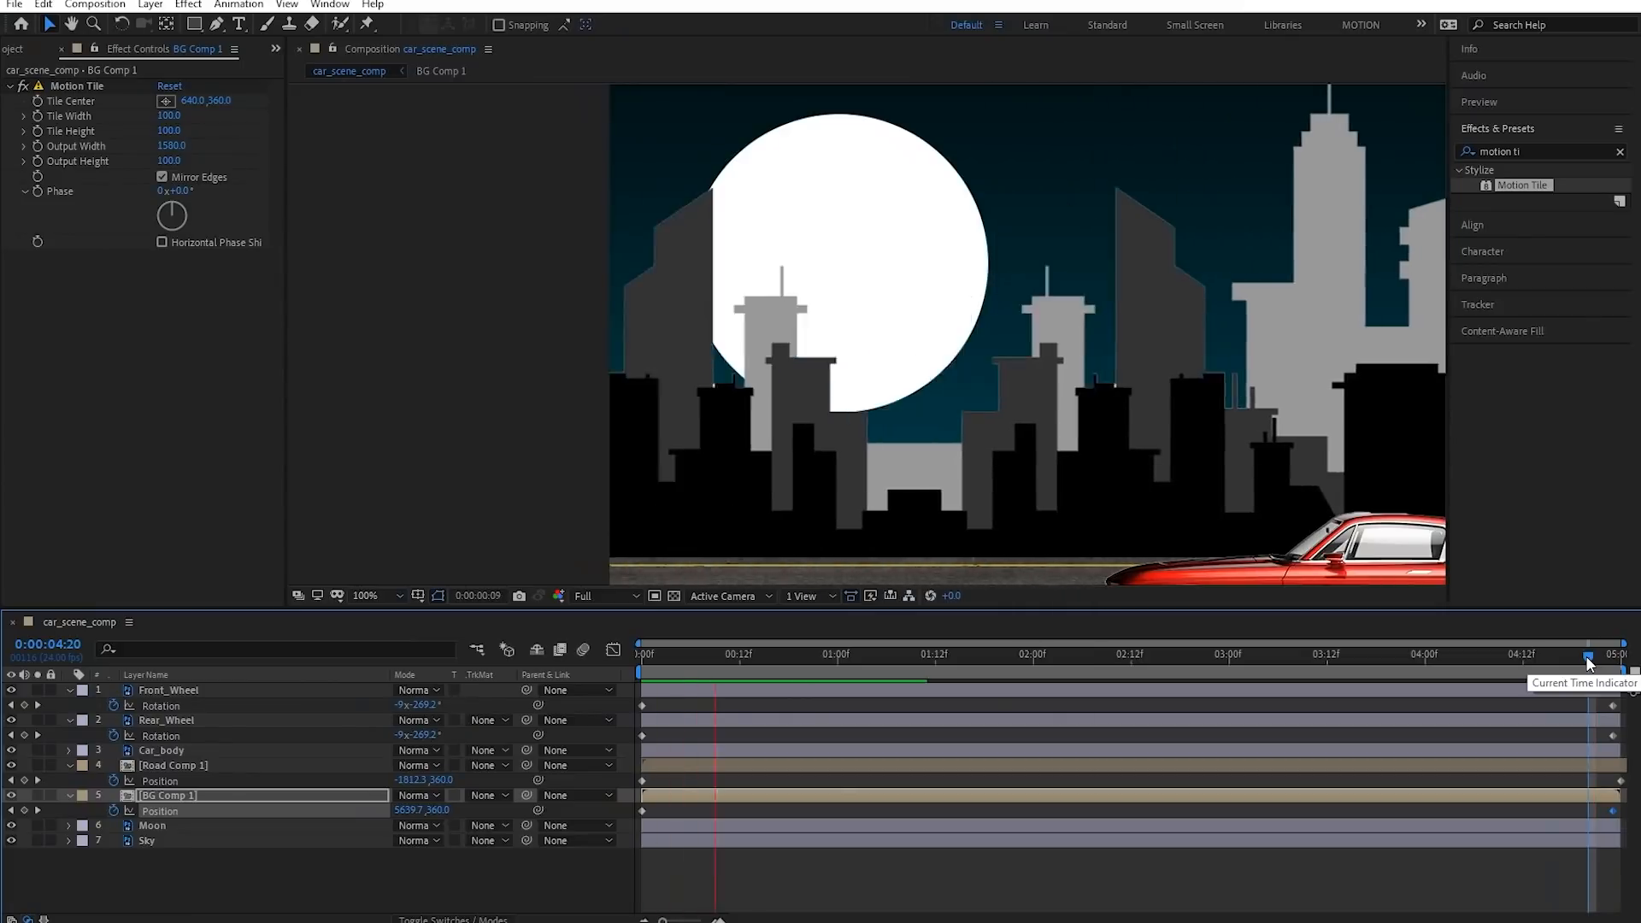
left_click(1547, 652)
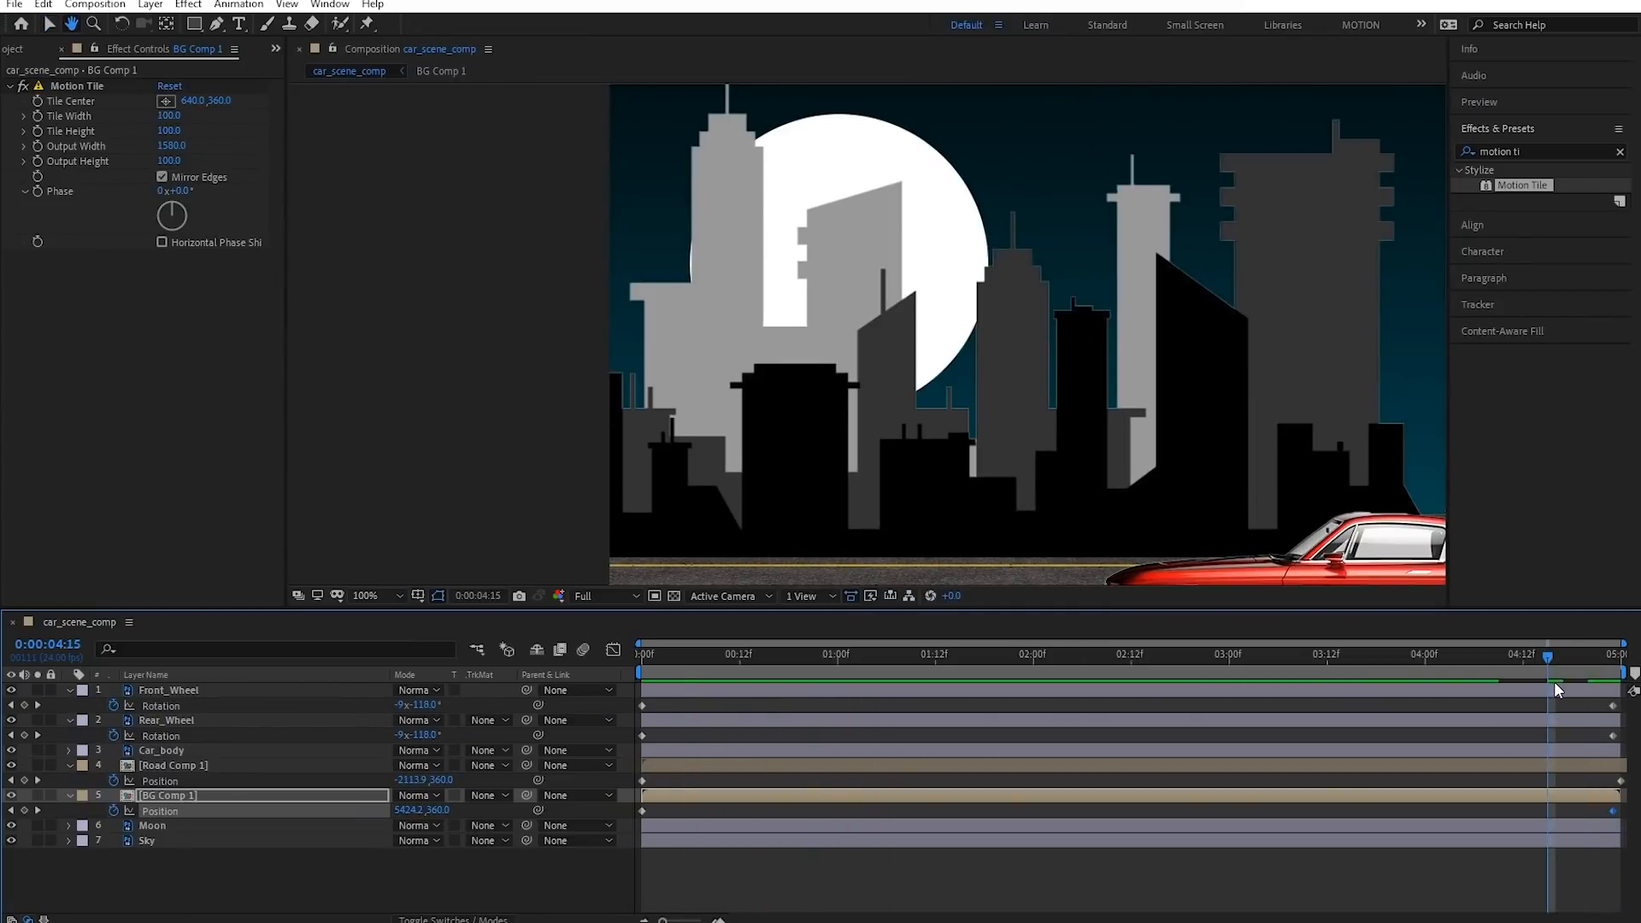
scroll(710, 445, "down", 2)
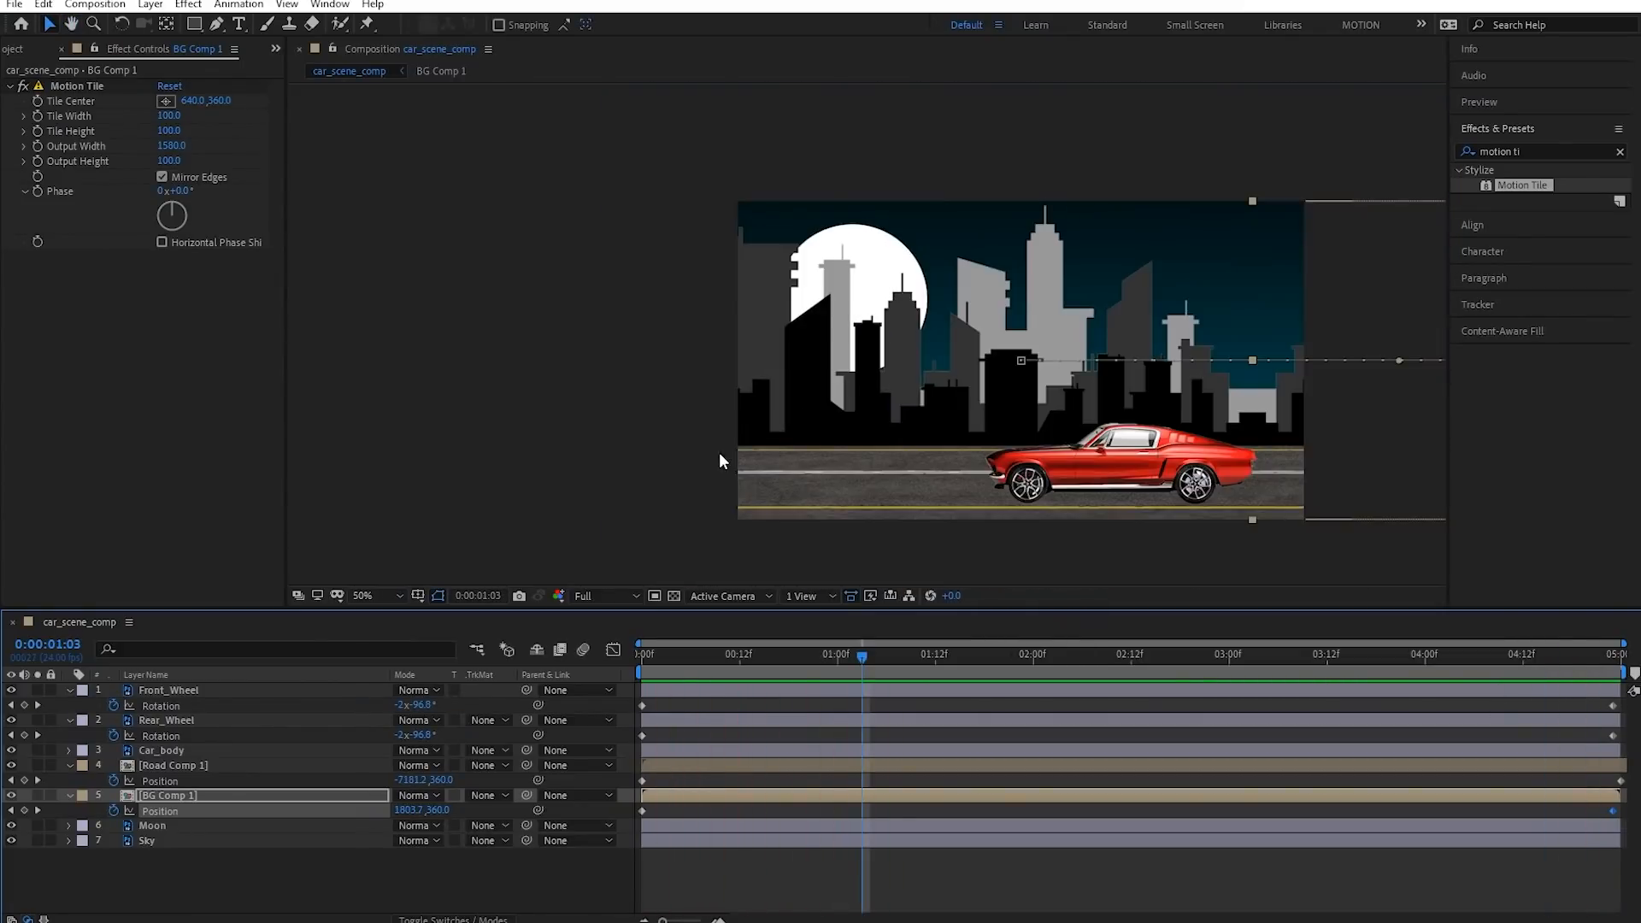
left_click(1486, 656)
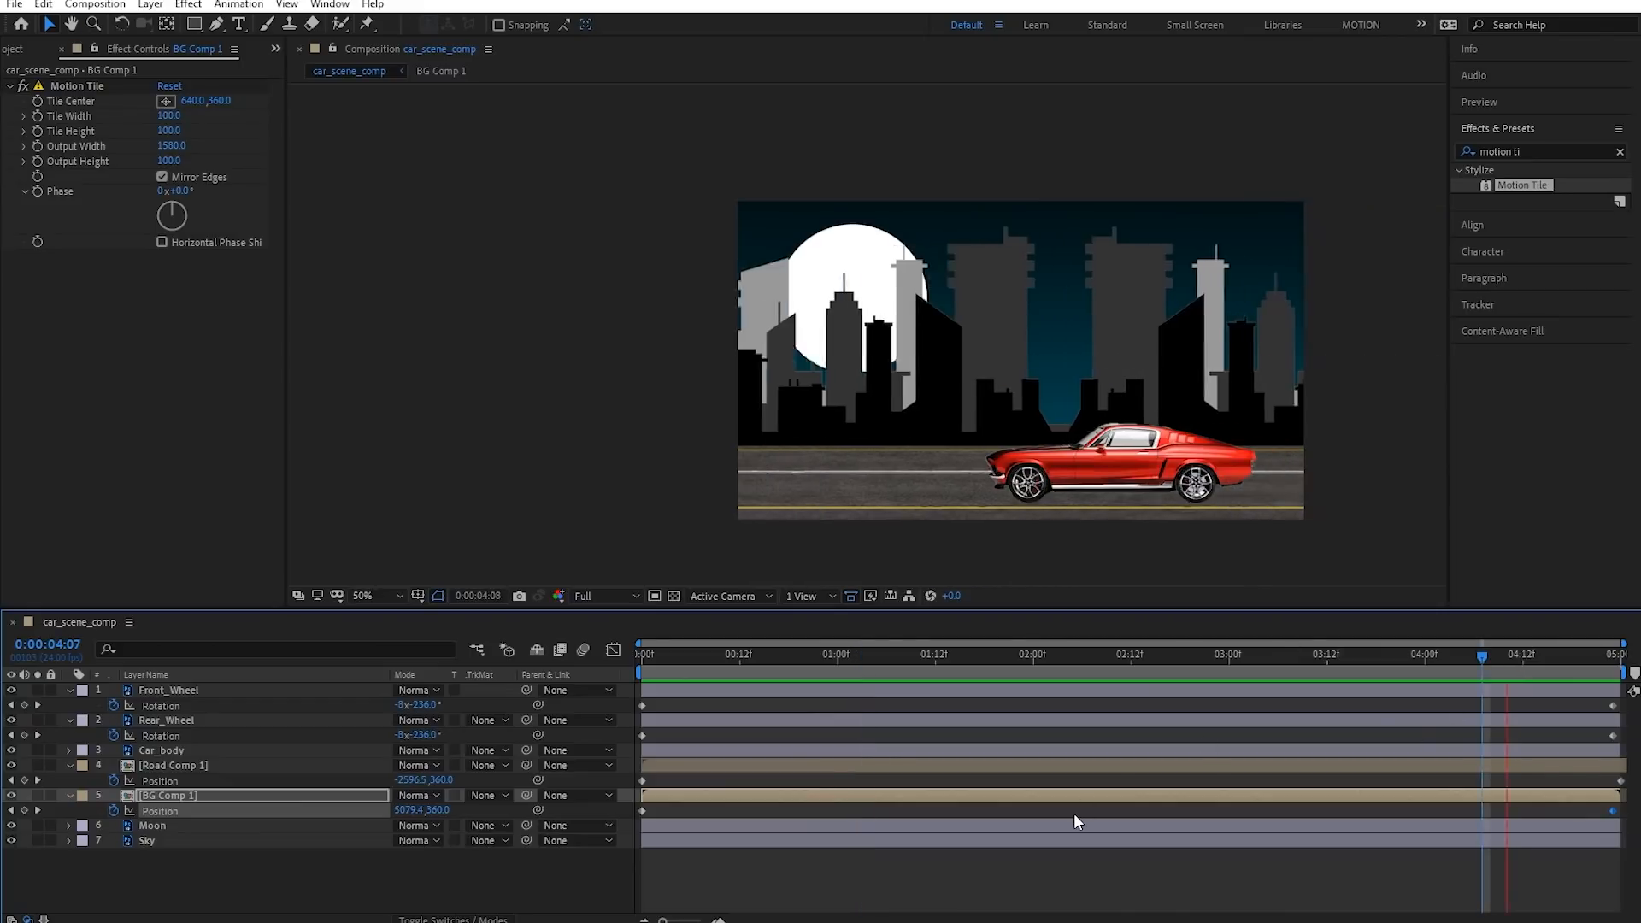
key("space")
left_click_drag(941, 538, 771, 522)
scroll(771, 522, "up", 1)
scroll(771, 523, "down", 1)
left_click(1497, 649)
left_click(1419, 873)
key("space")
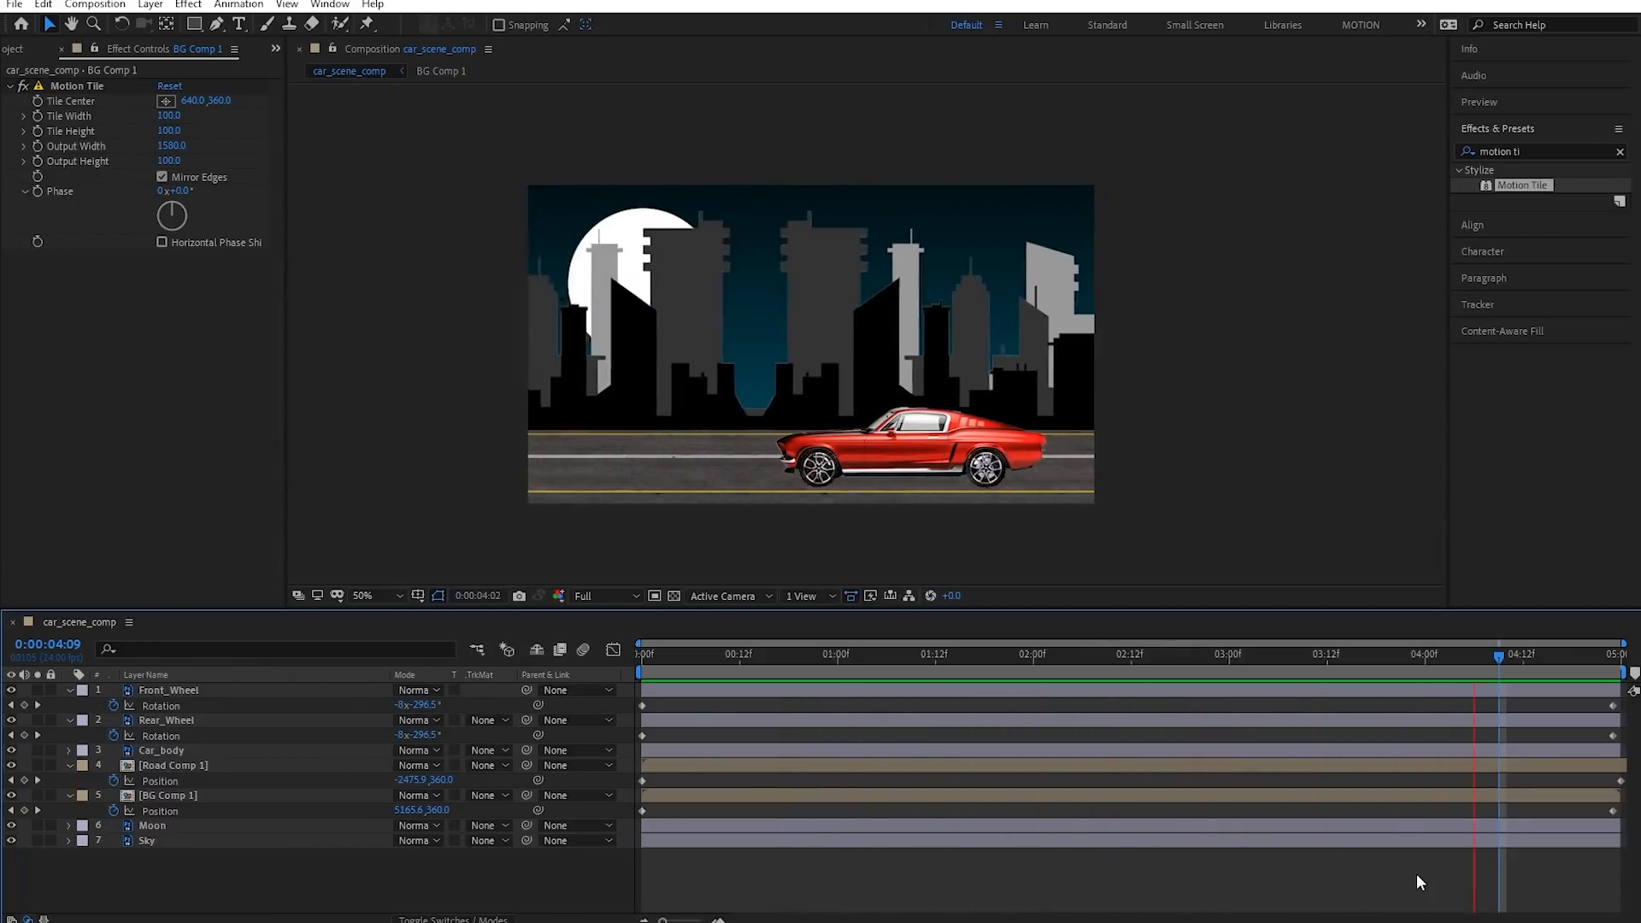
left_click(1509, 767)
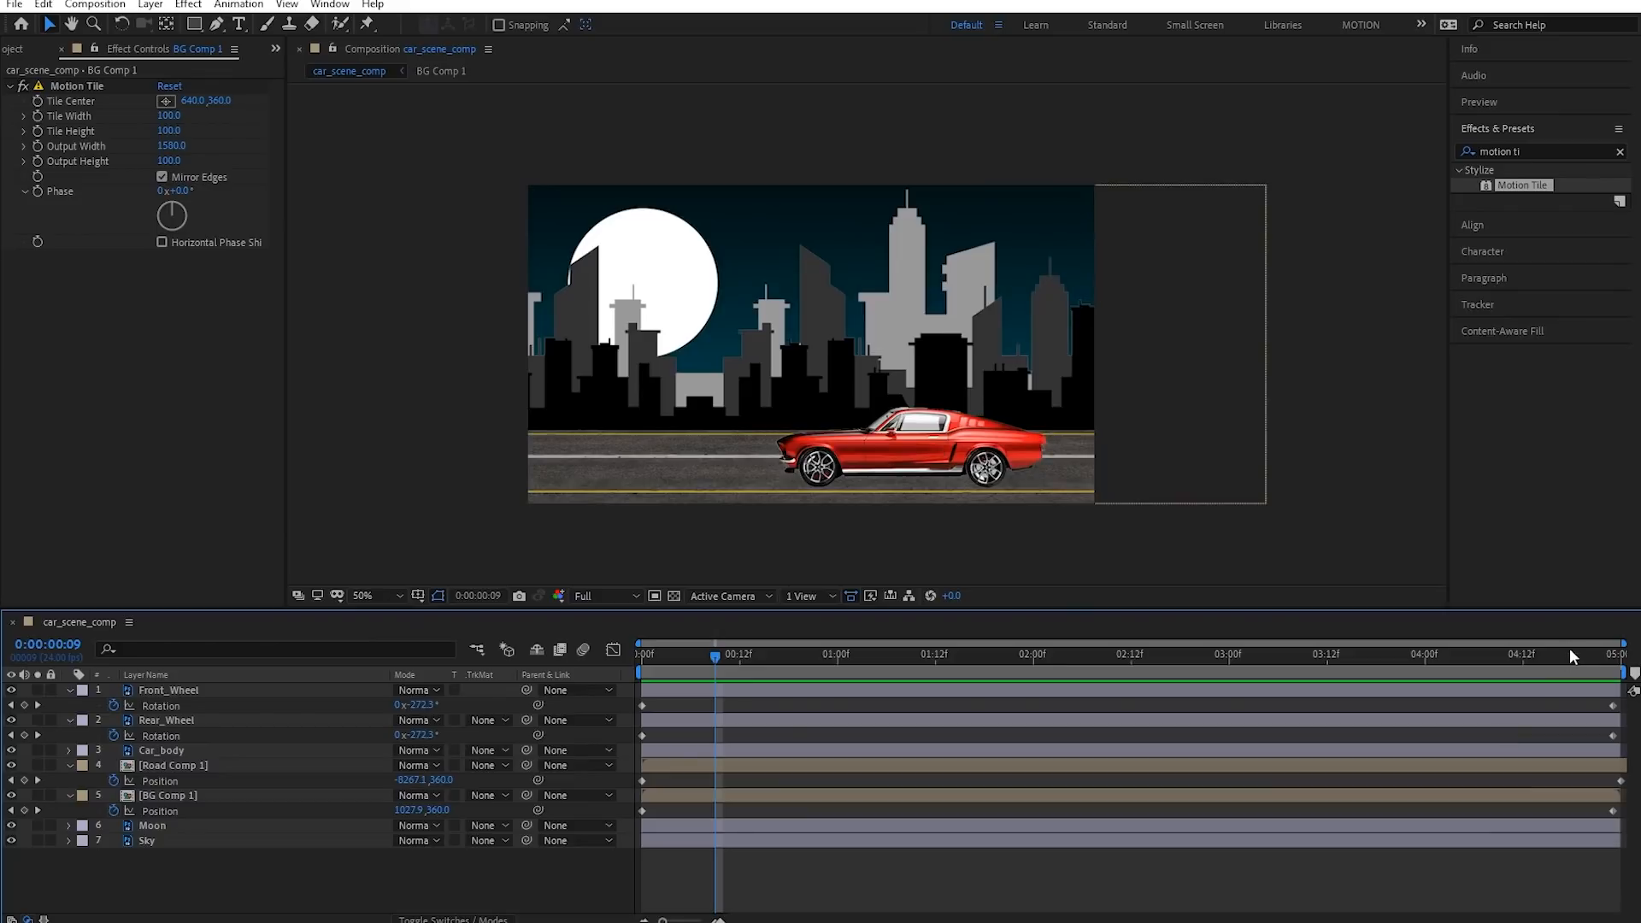
Move Road Comp 1's last Position keyframe to 0:00:04:23, in line with the other layers' end keyframes
left_click(1613, 654)
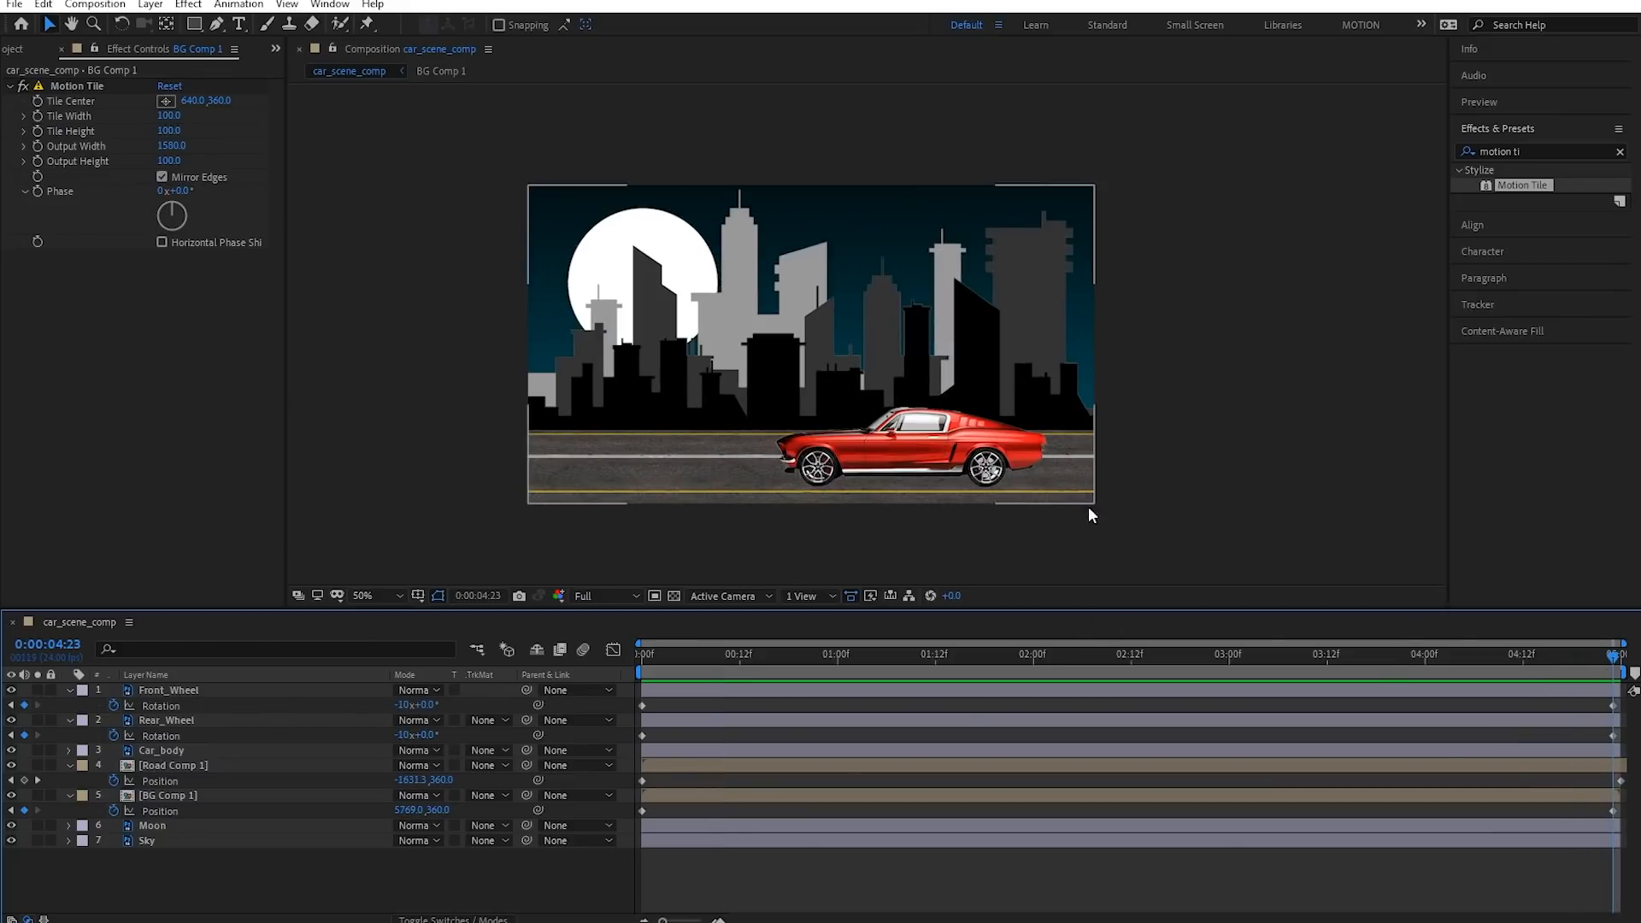
left_click(1090, 508)
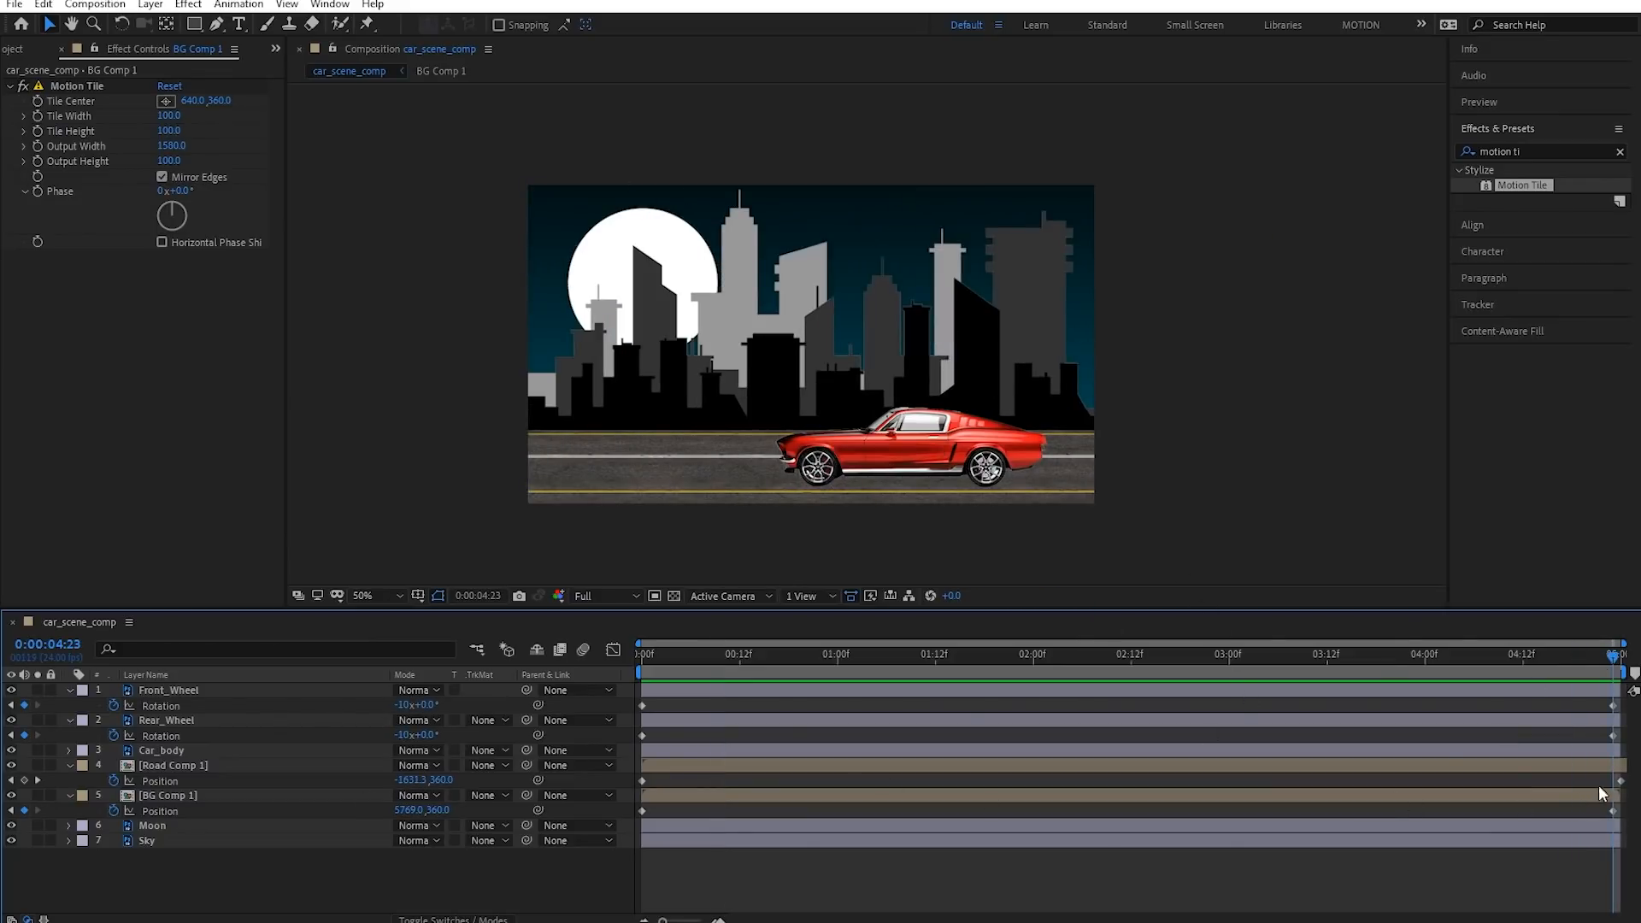
left_click_drag(1622, 782, 1614, 782)
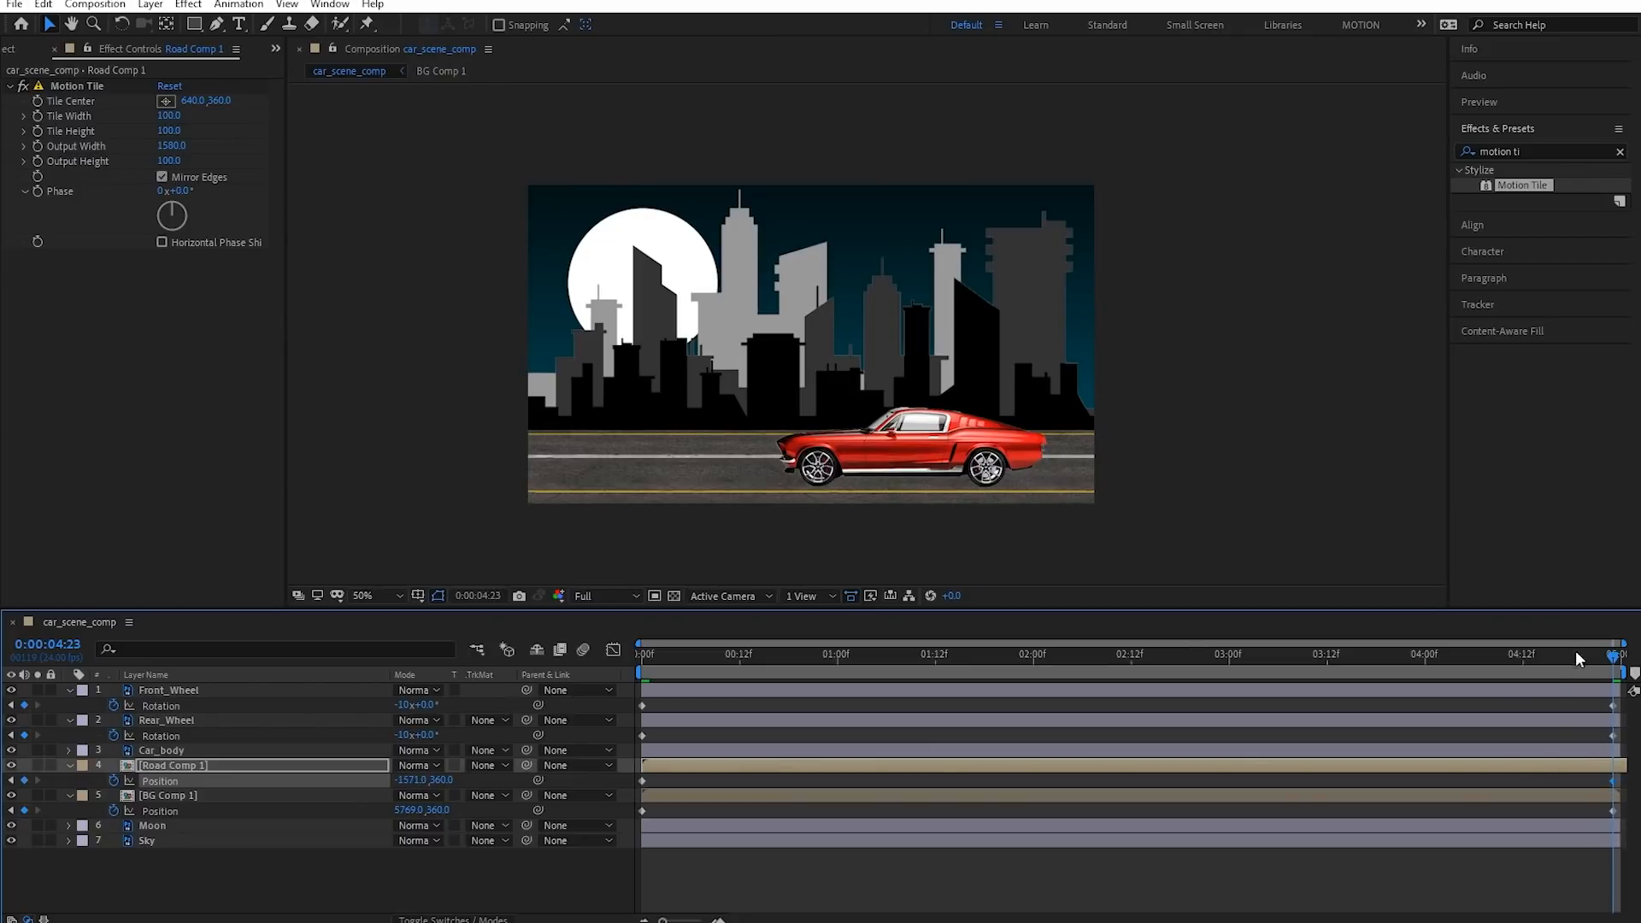
Preview the loop transition from 0:00:04:17 and return to the end keyframes at 0:00:04:23
left_click_drag(1574, 655, 1565, 670)
key("space")
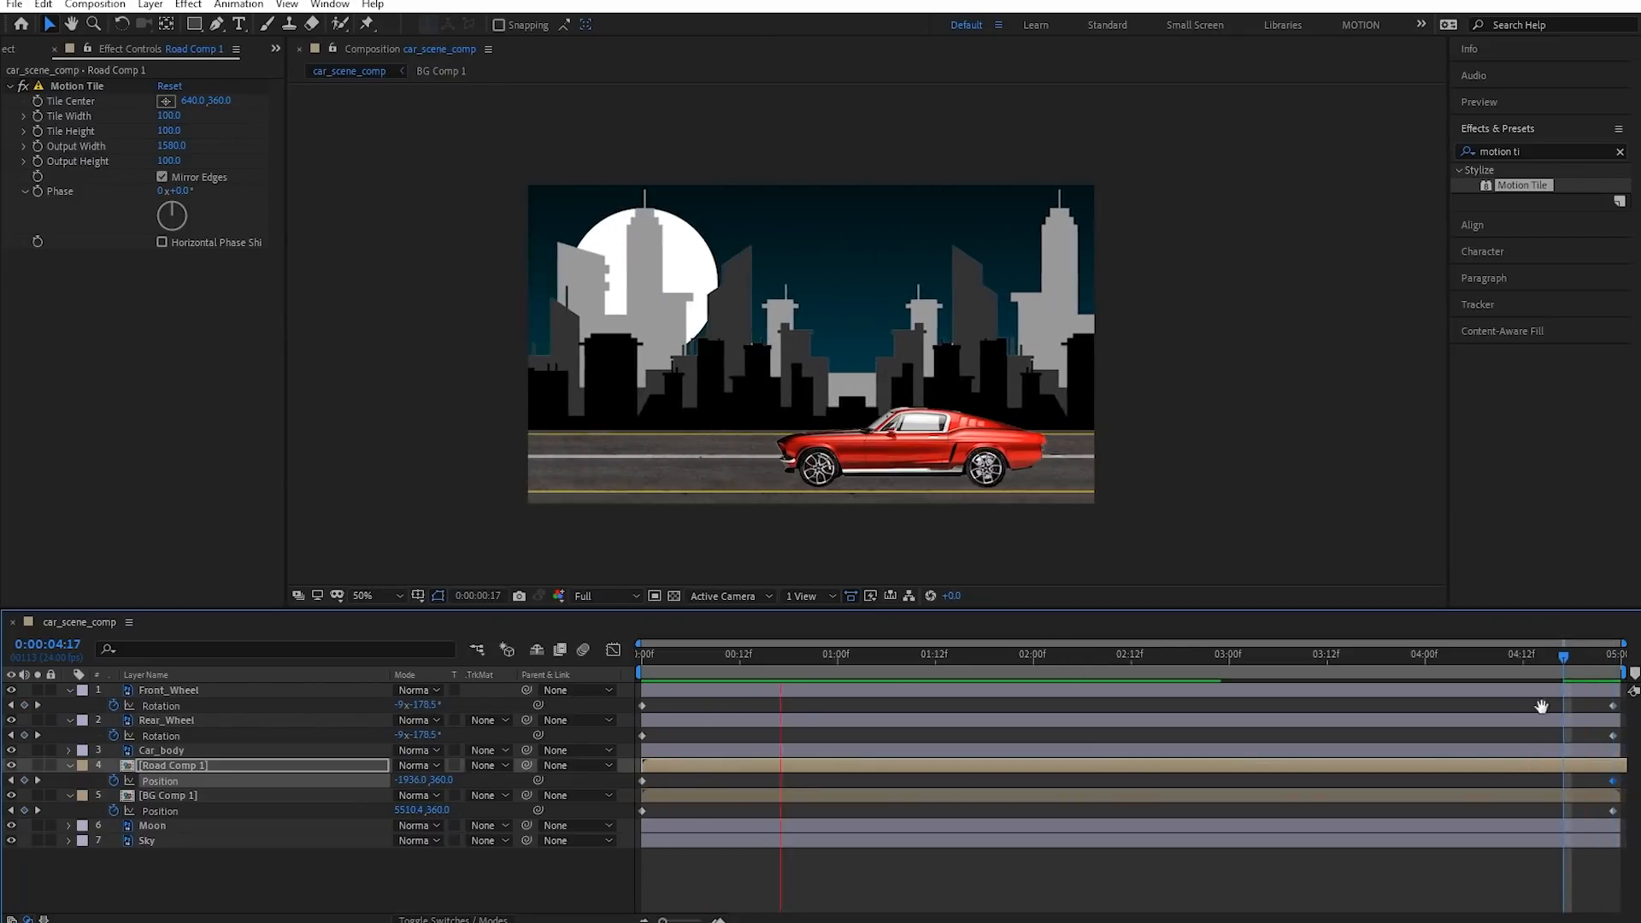
left_click(1608, 680)
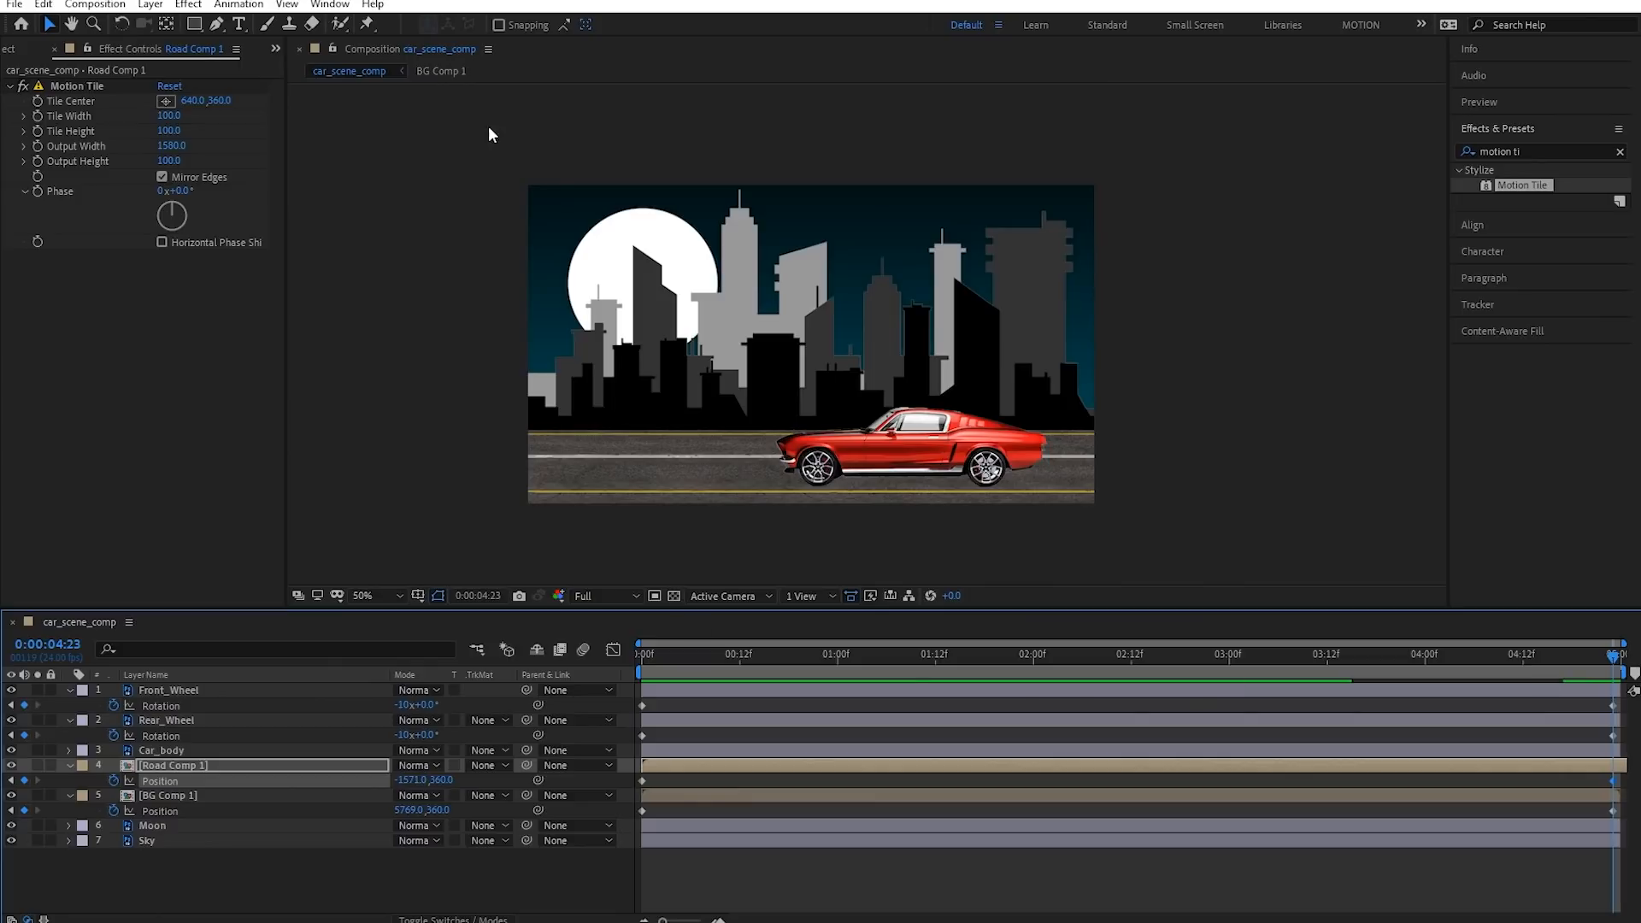
Show the rulers and place a vertical guide on the dark gray building's left edge at 0:00:04:23
key("ctrl+r")
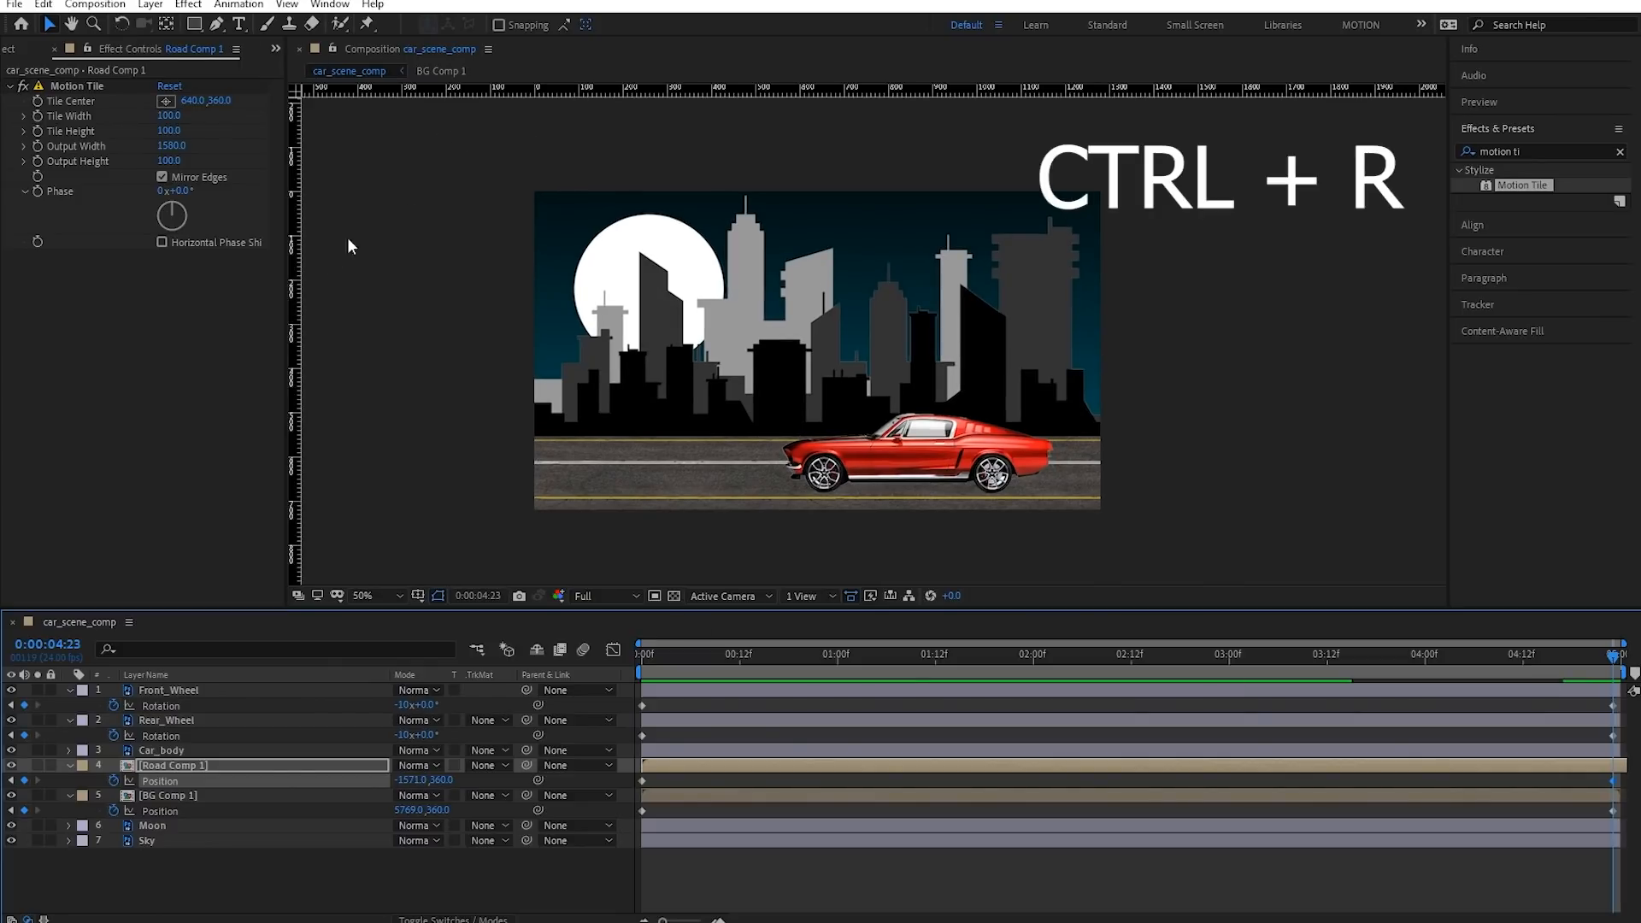
left_click_drag(294, 321, 853, 370)
scroll(548, 440, "up", 1)
scroll(721, 414, "up", 1)
left_click_drag(540, 426, 539, 428)
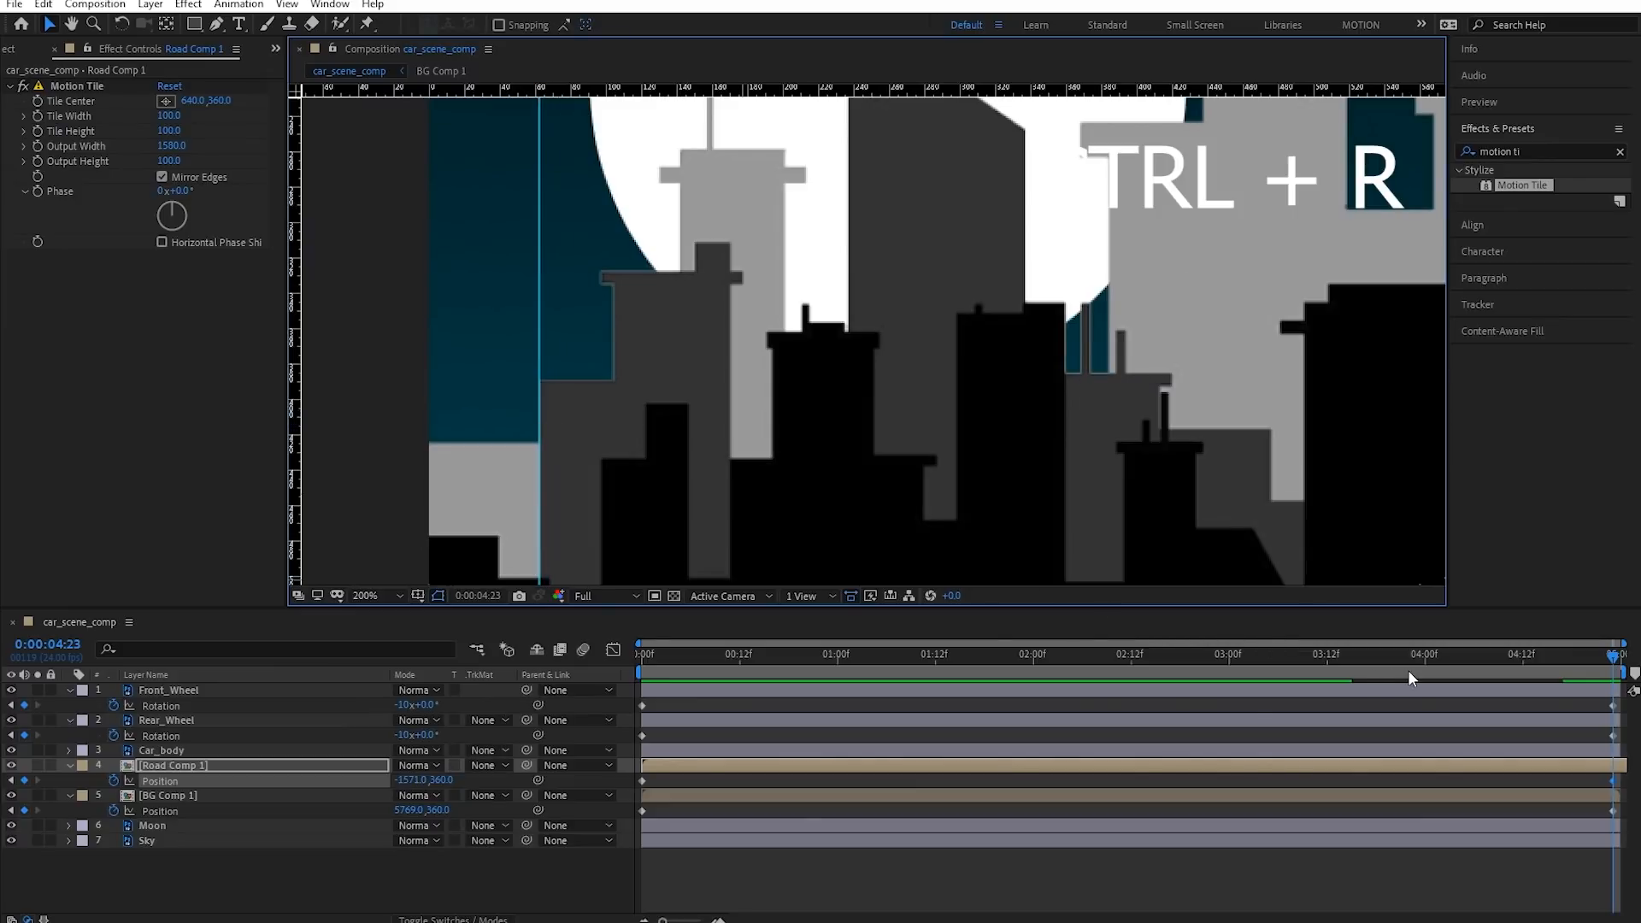
At the first frame, align the vertical guide with the left edge of the same dark gray building
left_click_drag(1141, 659, 433, 688)
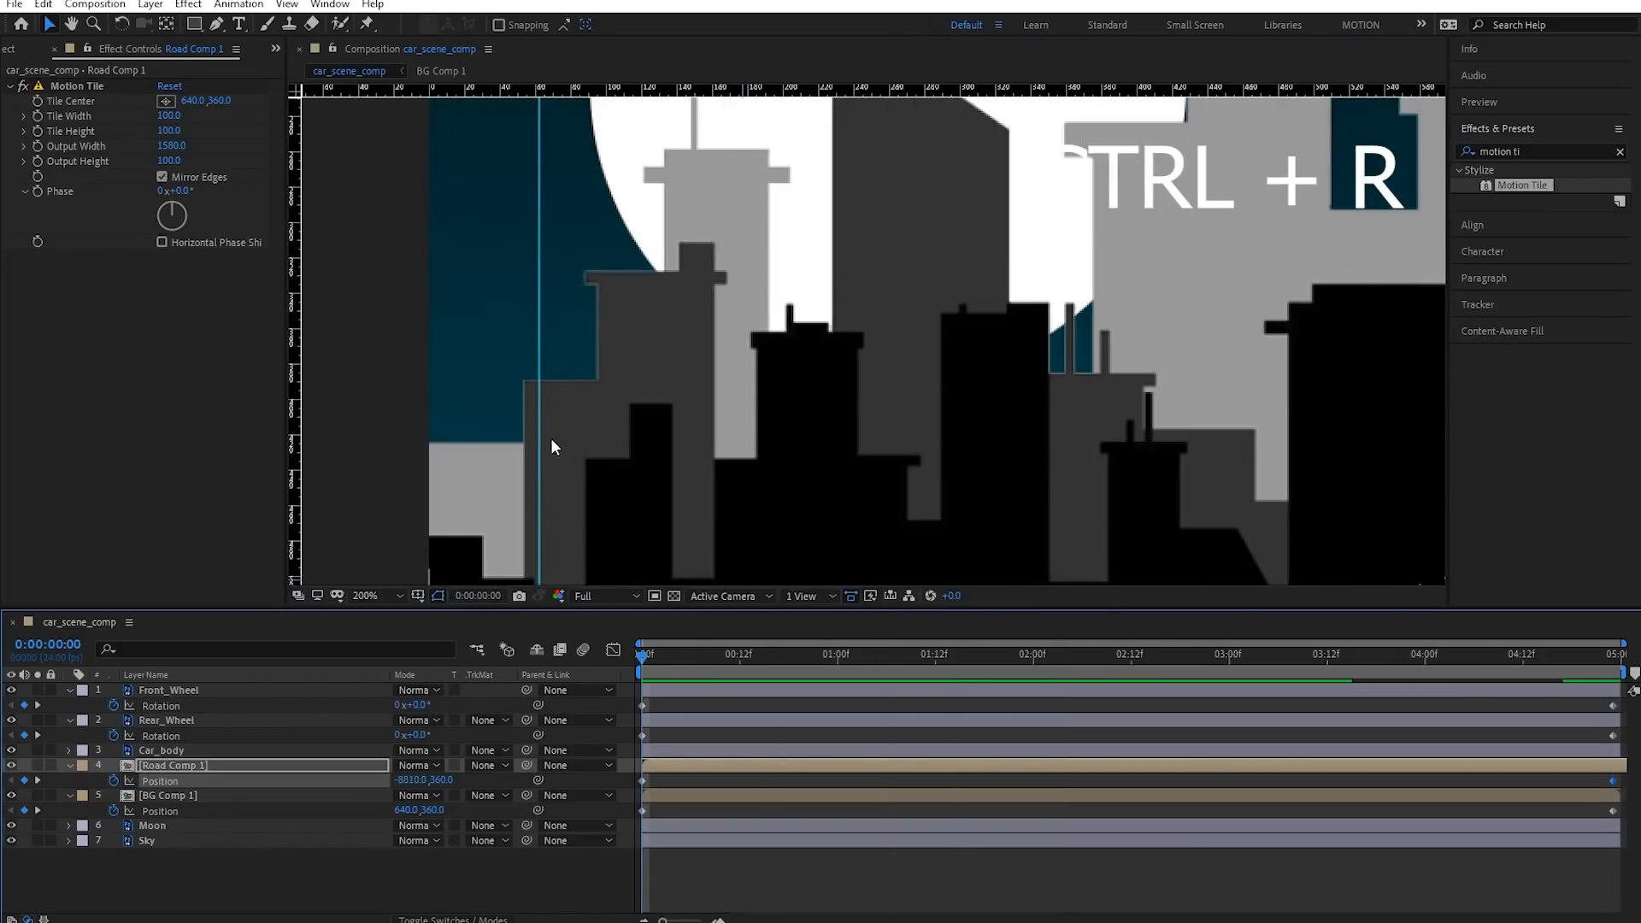
left_click_drag(537, 438, 521, 440)
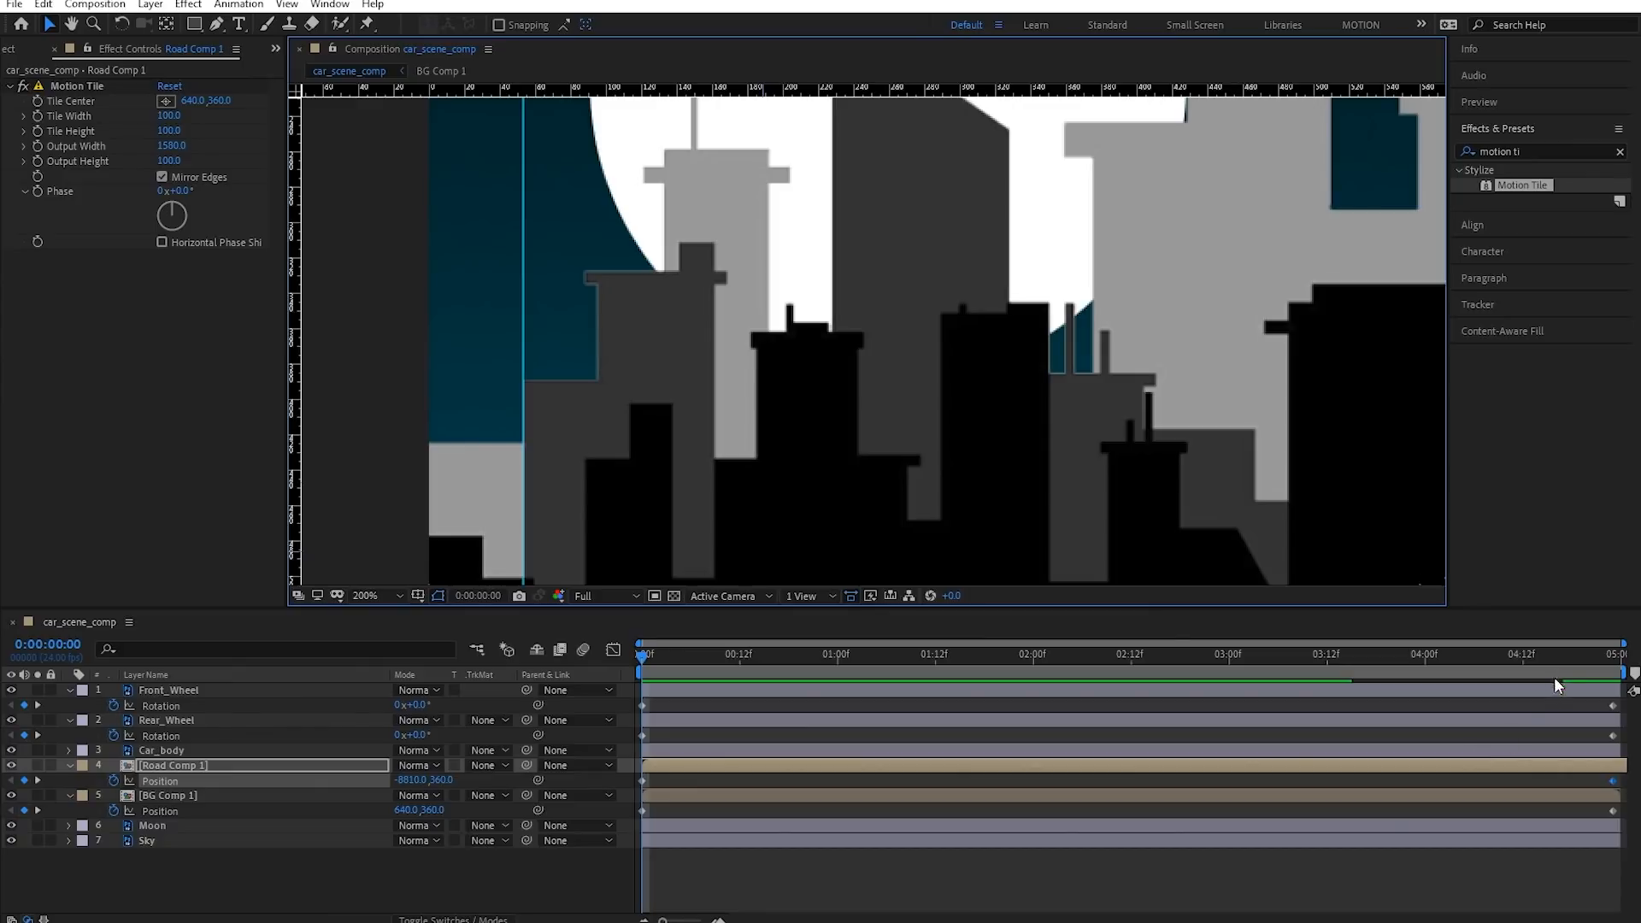
At 0:00:04:23, set BG Comp 1's X Position to 5761 so the dark gray building's left edge meets the guide
left_click_drag(1567, 660, 1634, 662)
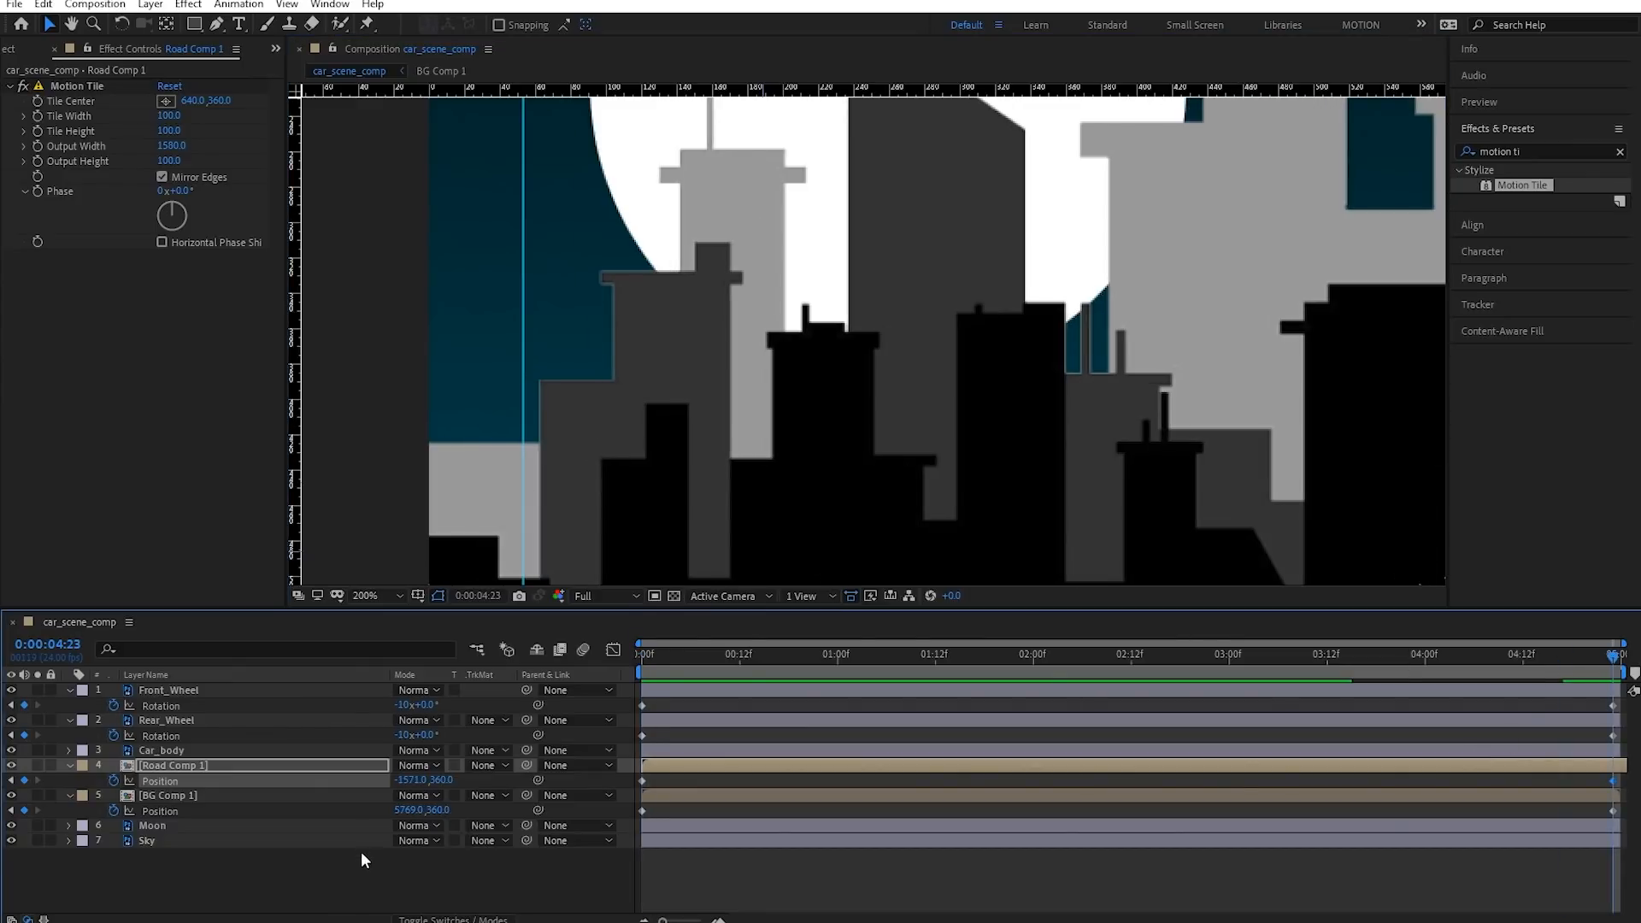
left_click_drag(413, 787, 394, 781)
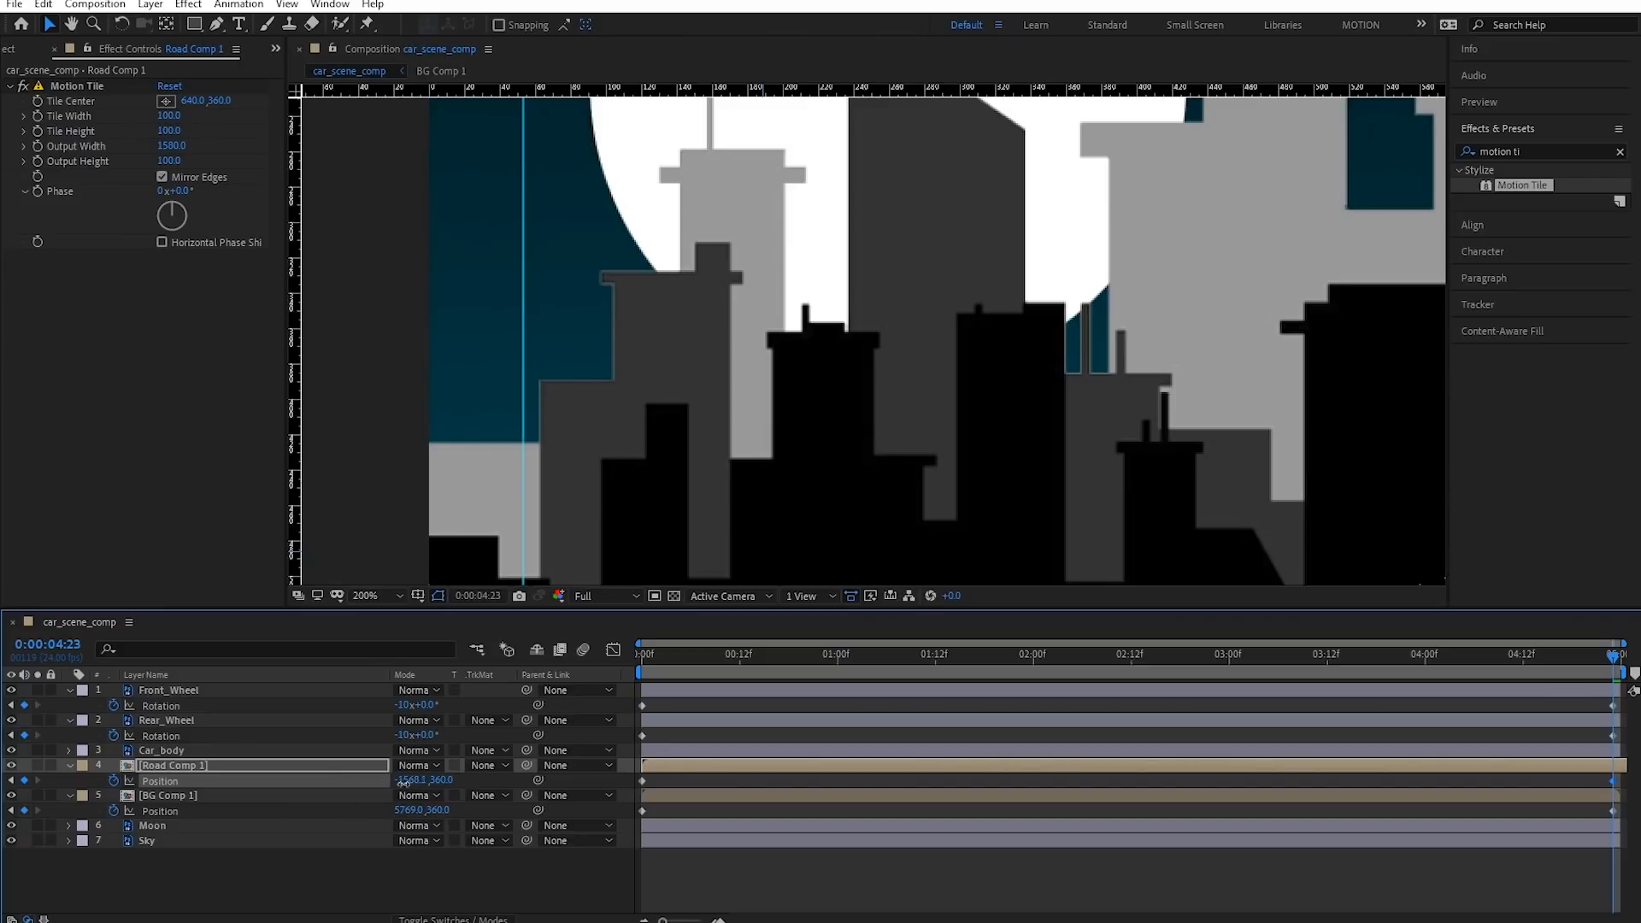
key("ctrl+z")
left_click_drag(396, 810, 395, 809)
Remove the vertical guide from the composition view and hide the rulers
left_click_drag(523, 410, 150, 401)
key("ctrl+r")
scroll(880, 278, "down", 2)
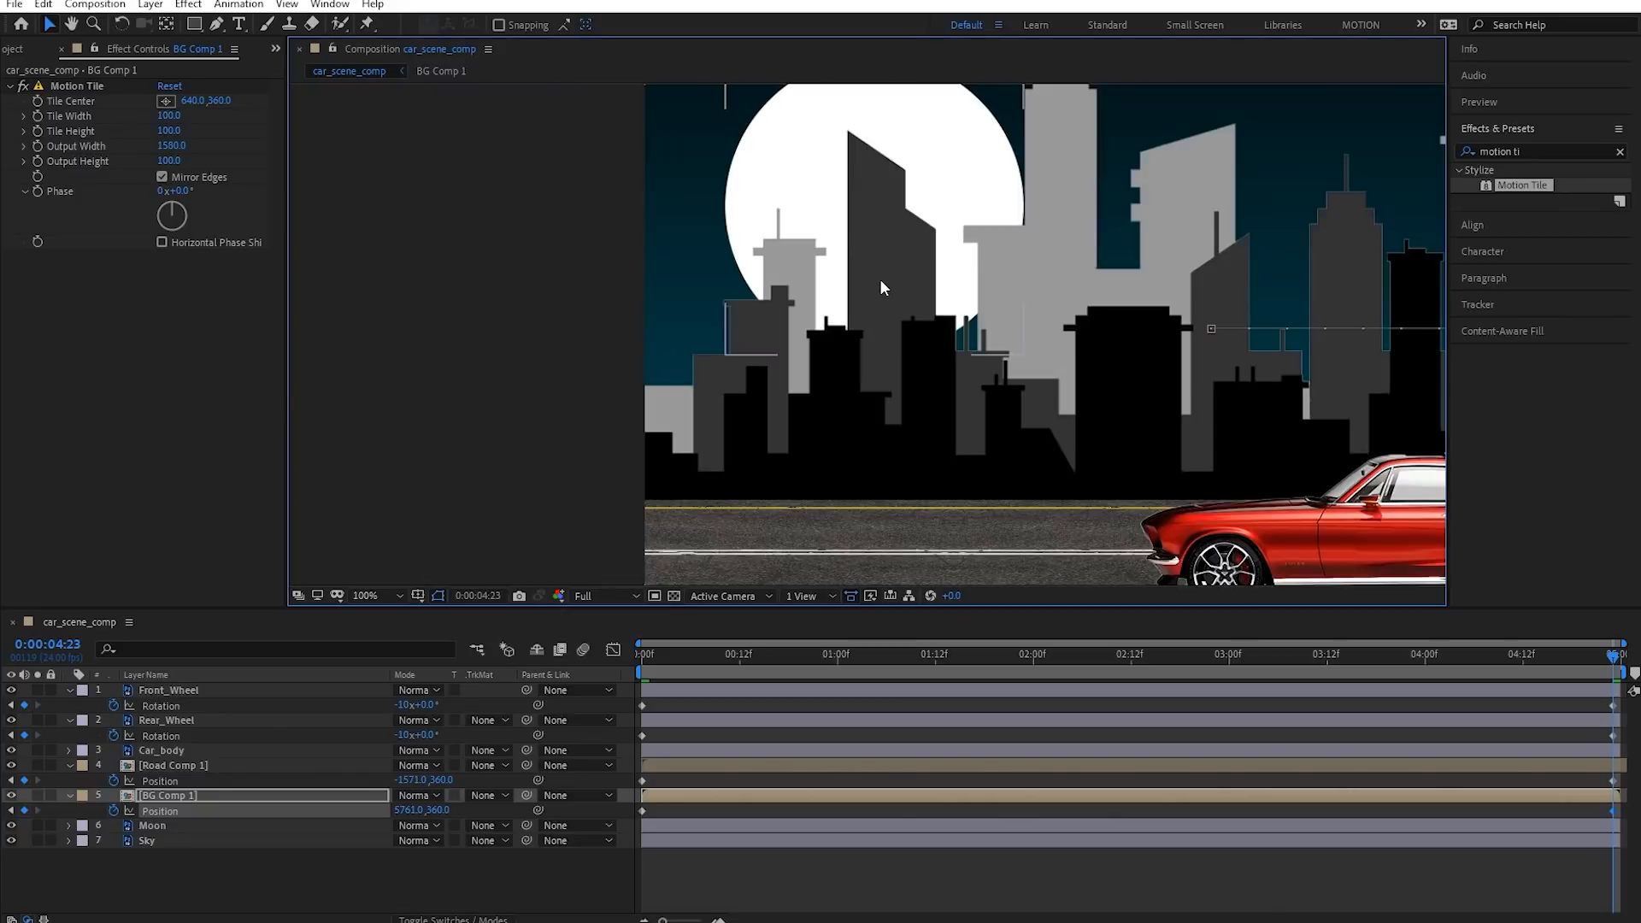
Preview the loop transition from 0:00:04:11 and again from 0:00:04:14 with the whole scene in view
left_click(1510, 655)
key("space")
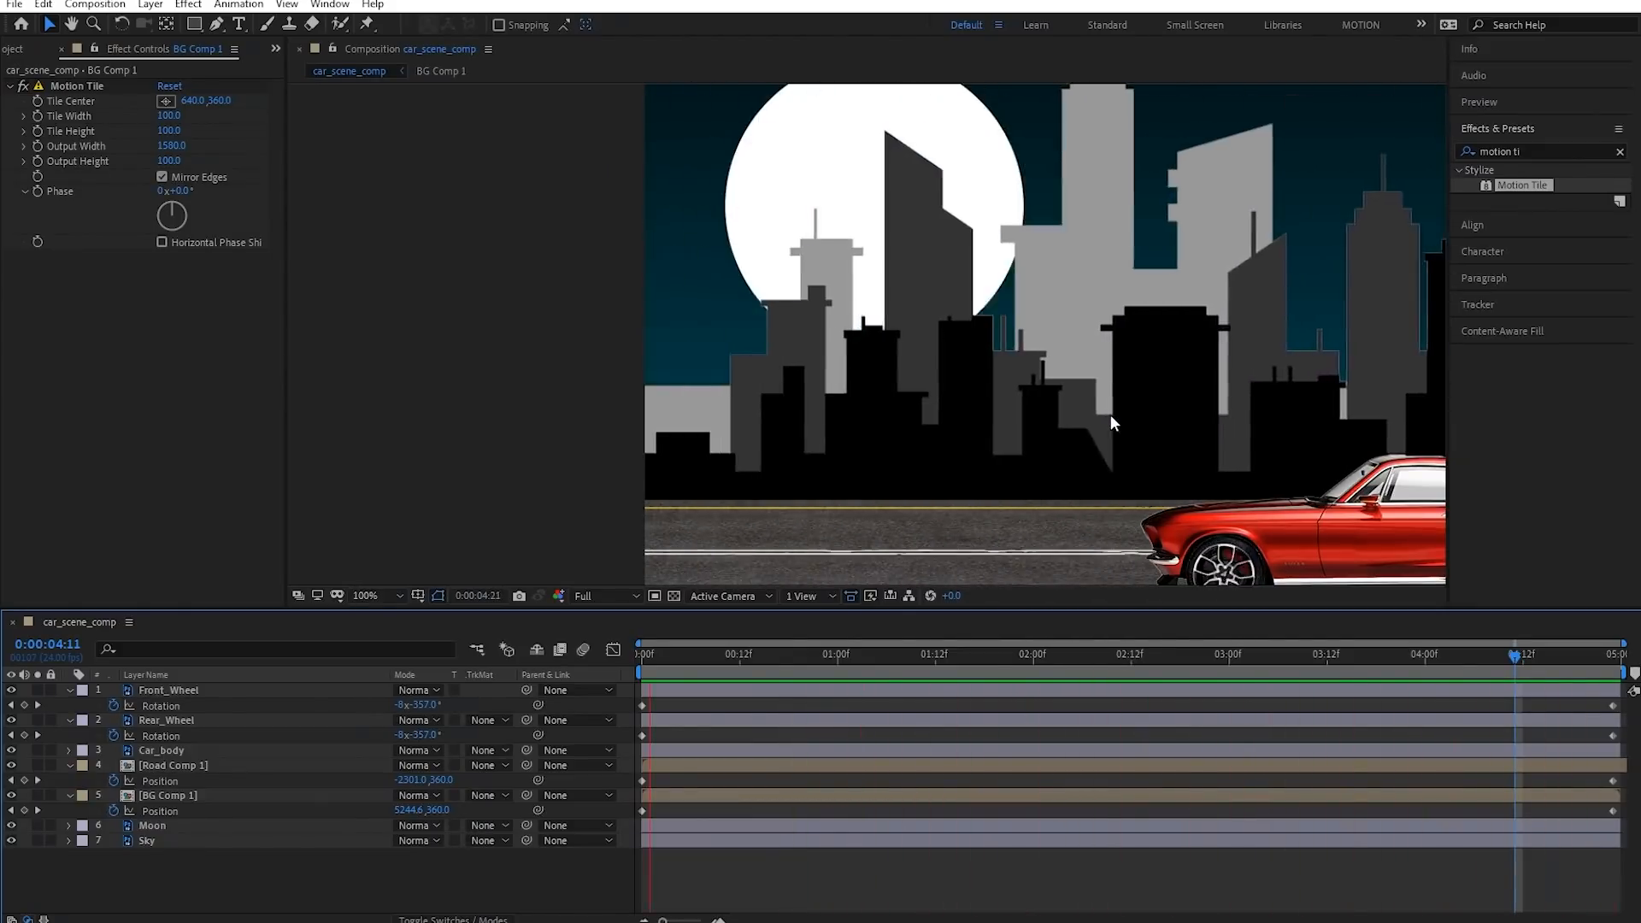
key("space")
scroll(1057, 393, "down", 1)
left_click_drag(953, 409, 805, 430)
left_click(1541, 652)
key("space")
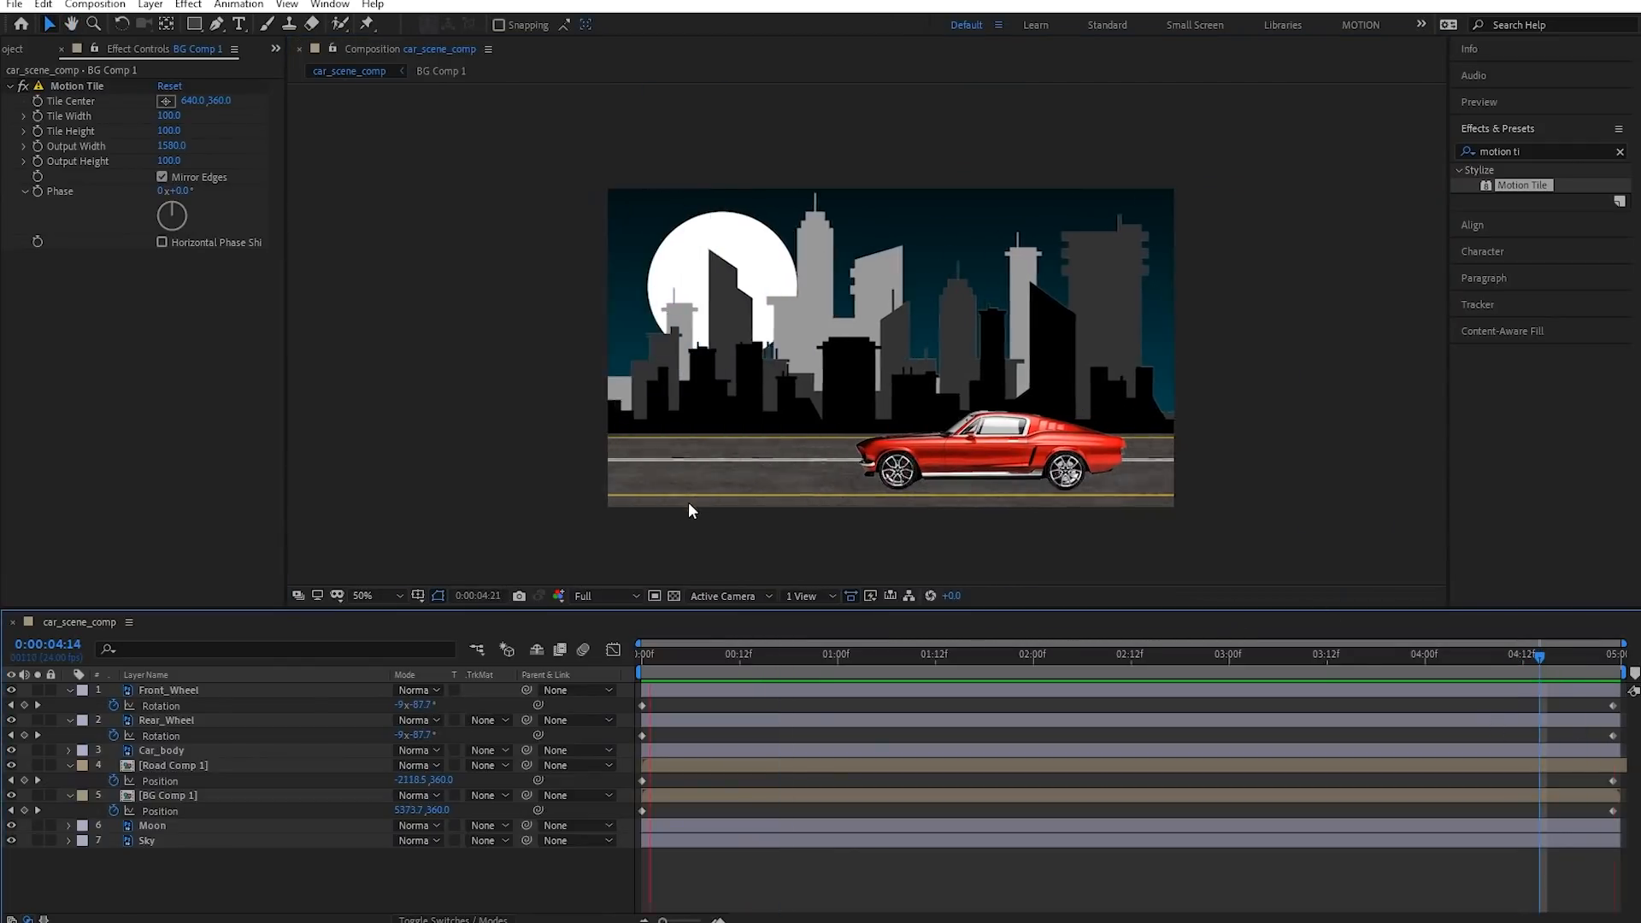
key("space")
Check the road up close at 0:00:04:23 and preview its loop transition from 0:00:04:06
scroll(712, 491, "up", 2)
left_click_drag(647, 542, 776, 369)
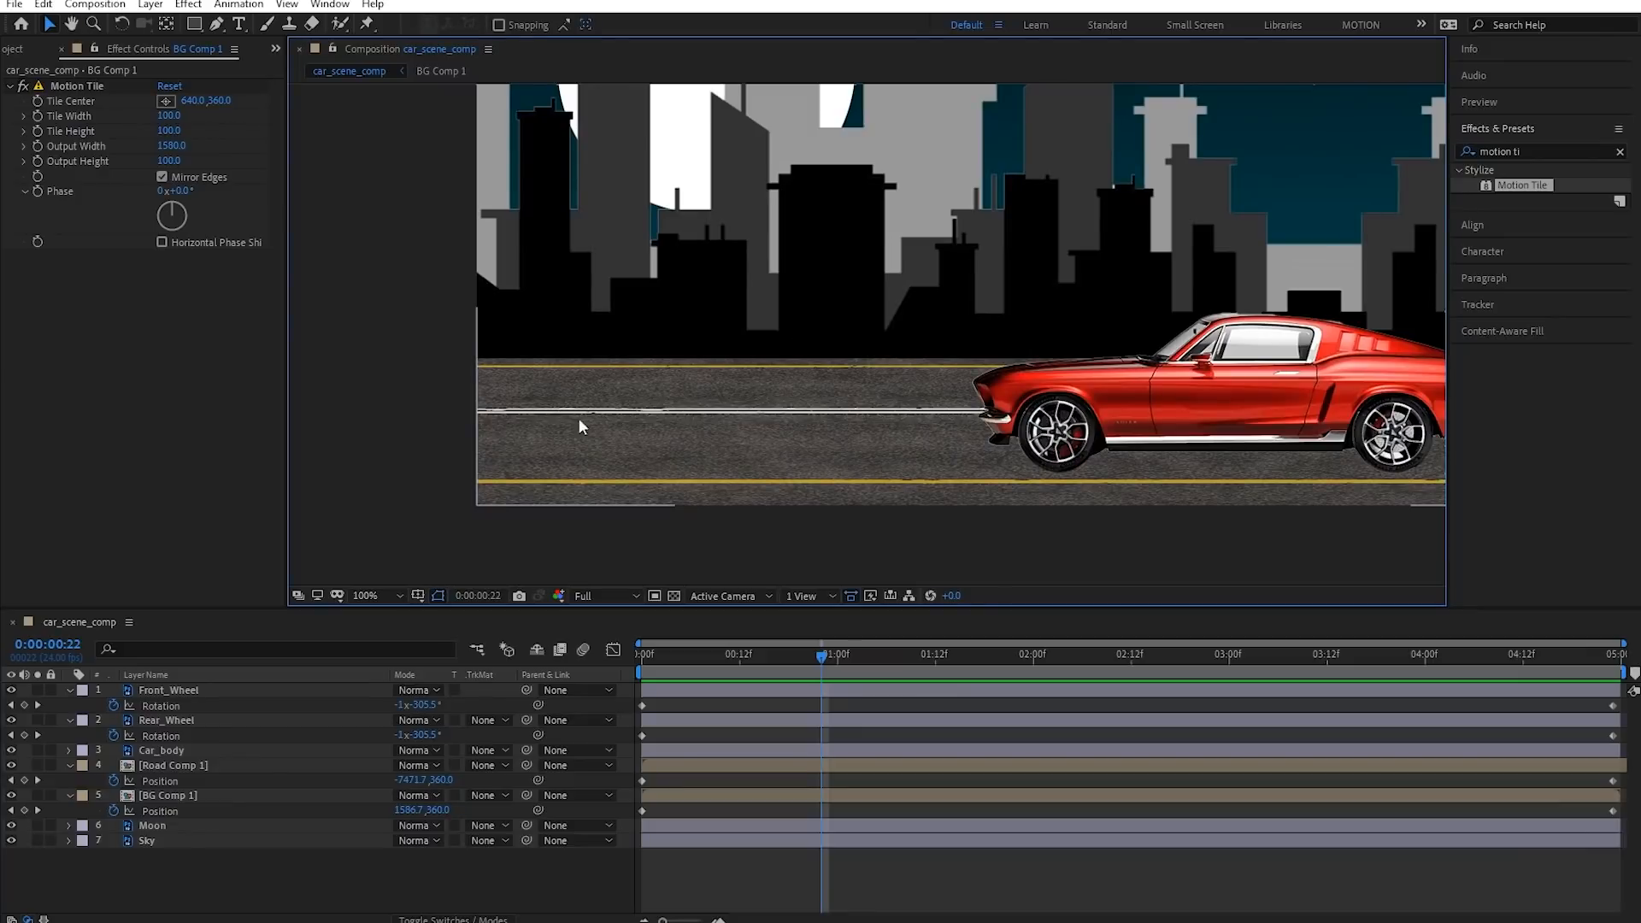
left_click(1589, 657)
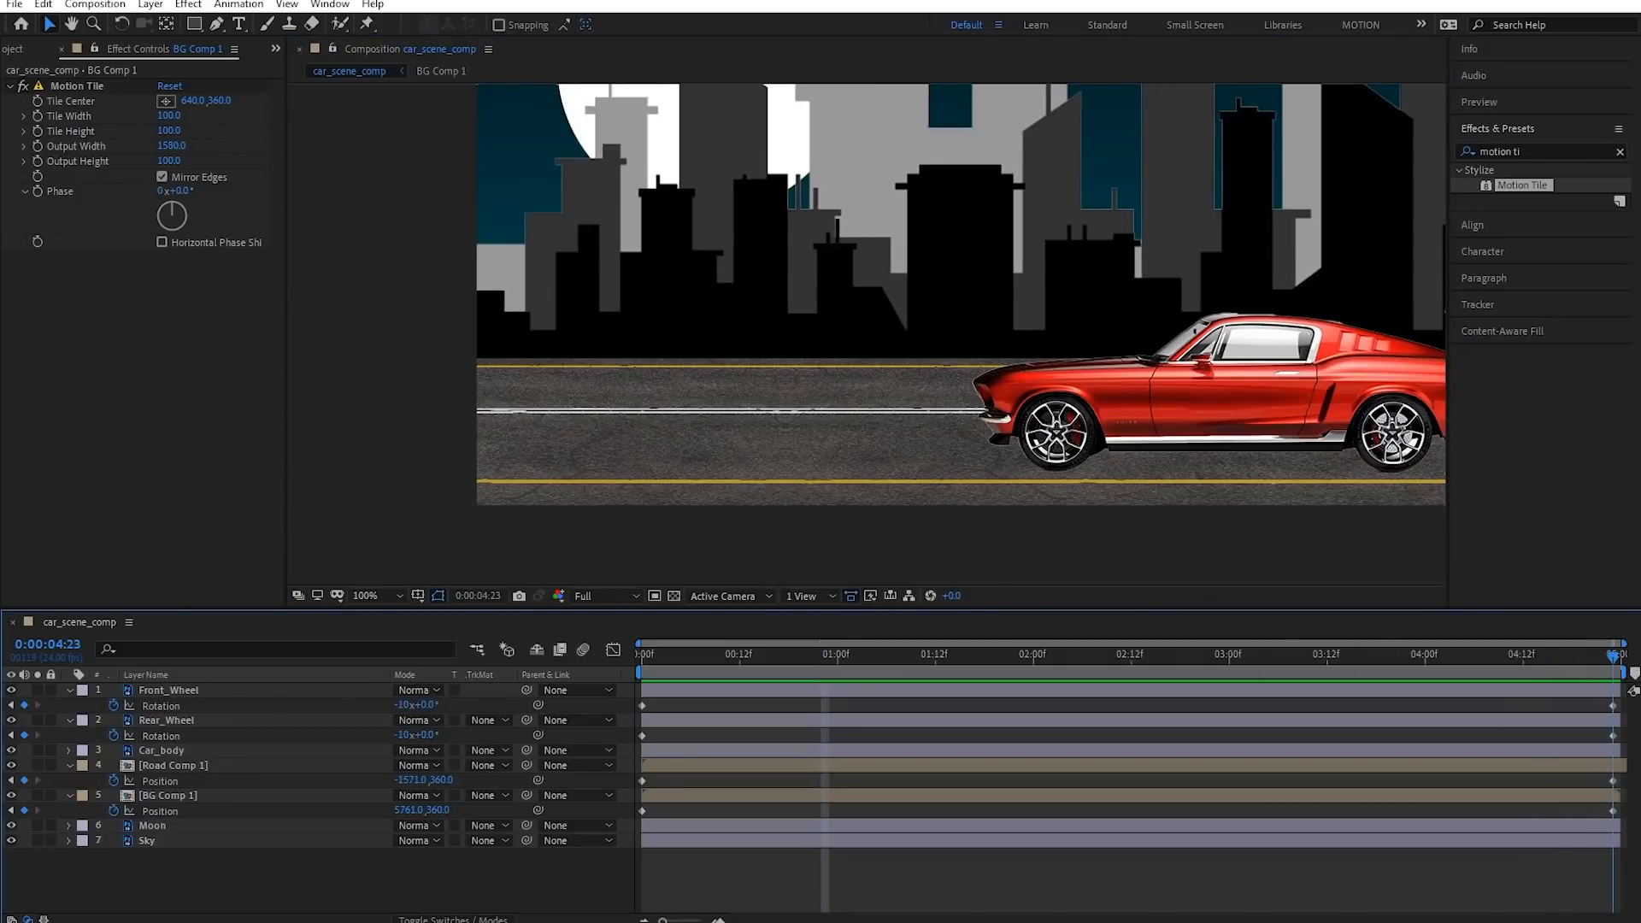
key("space")
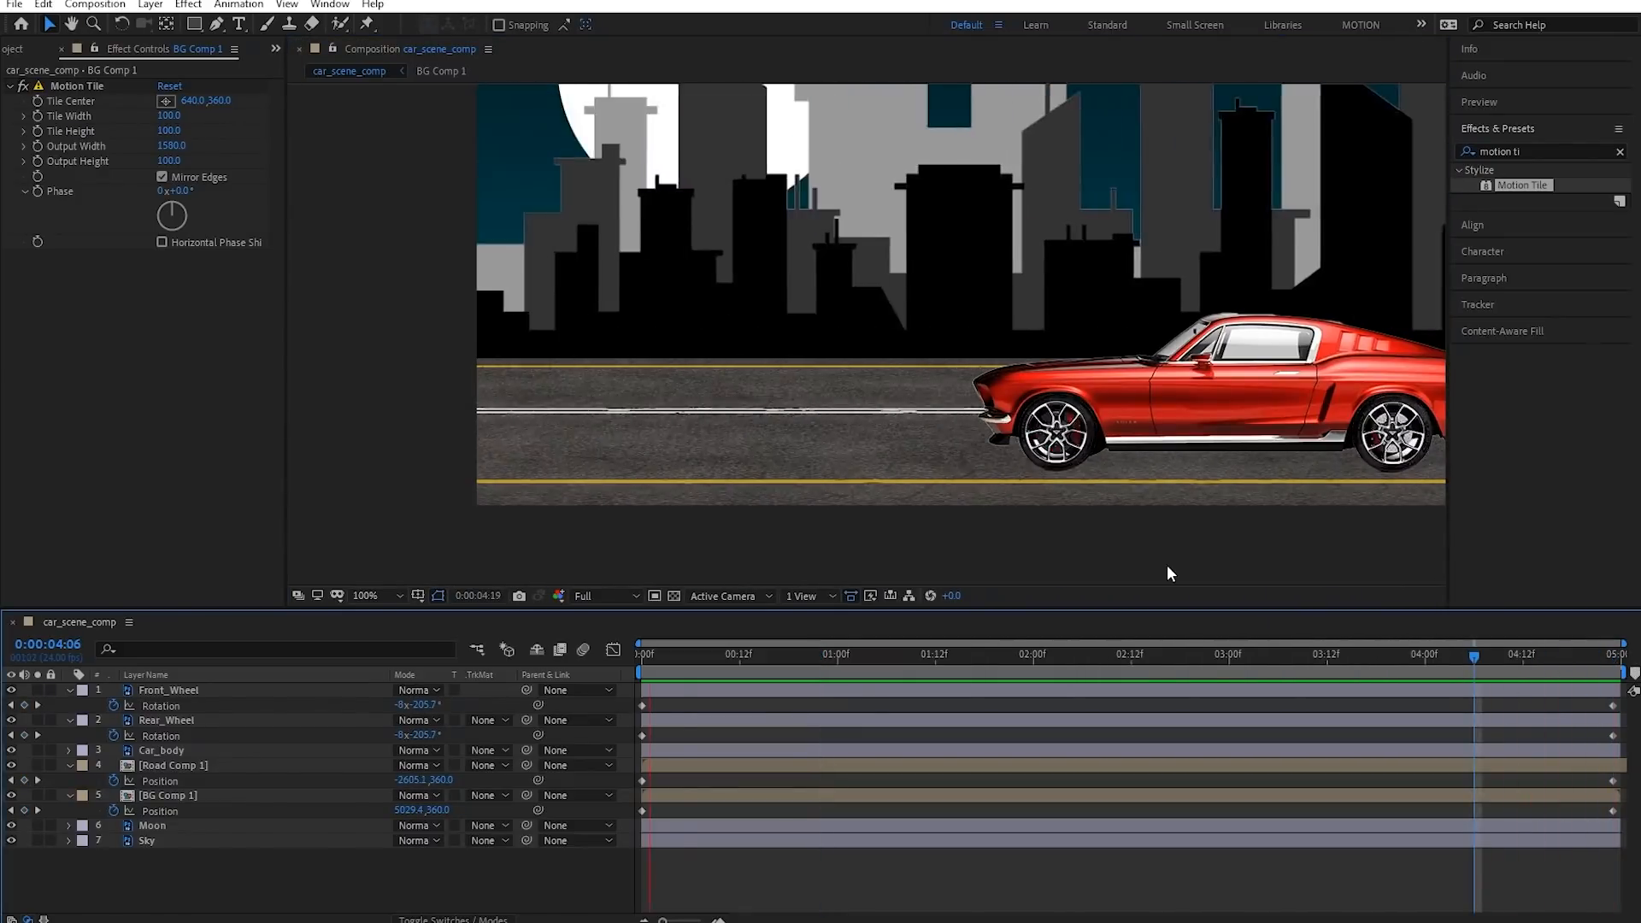
scroll(1073, 523, "down", 2)
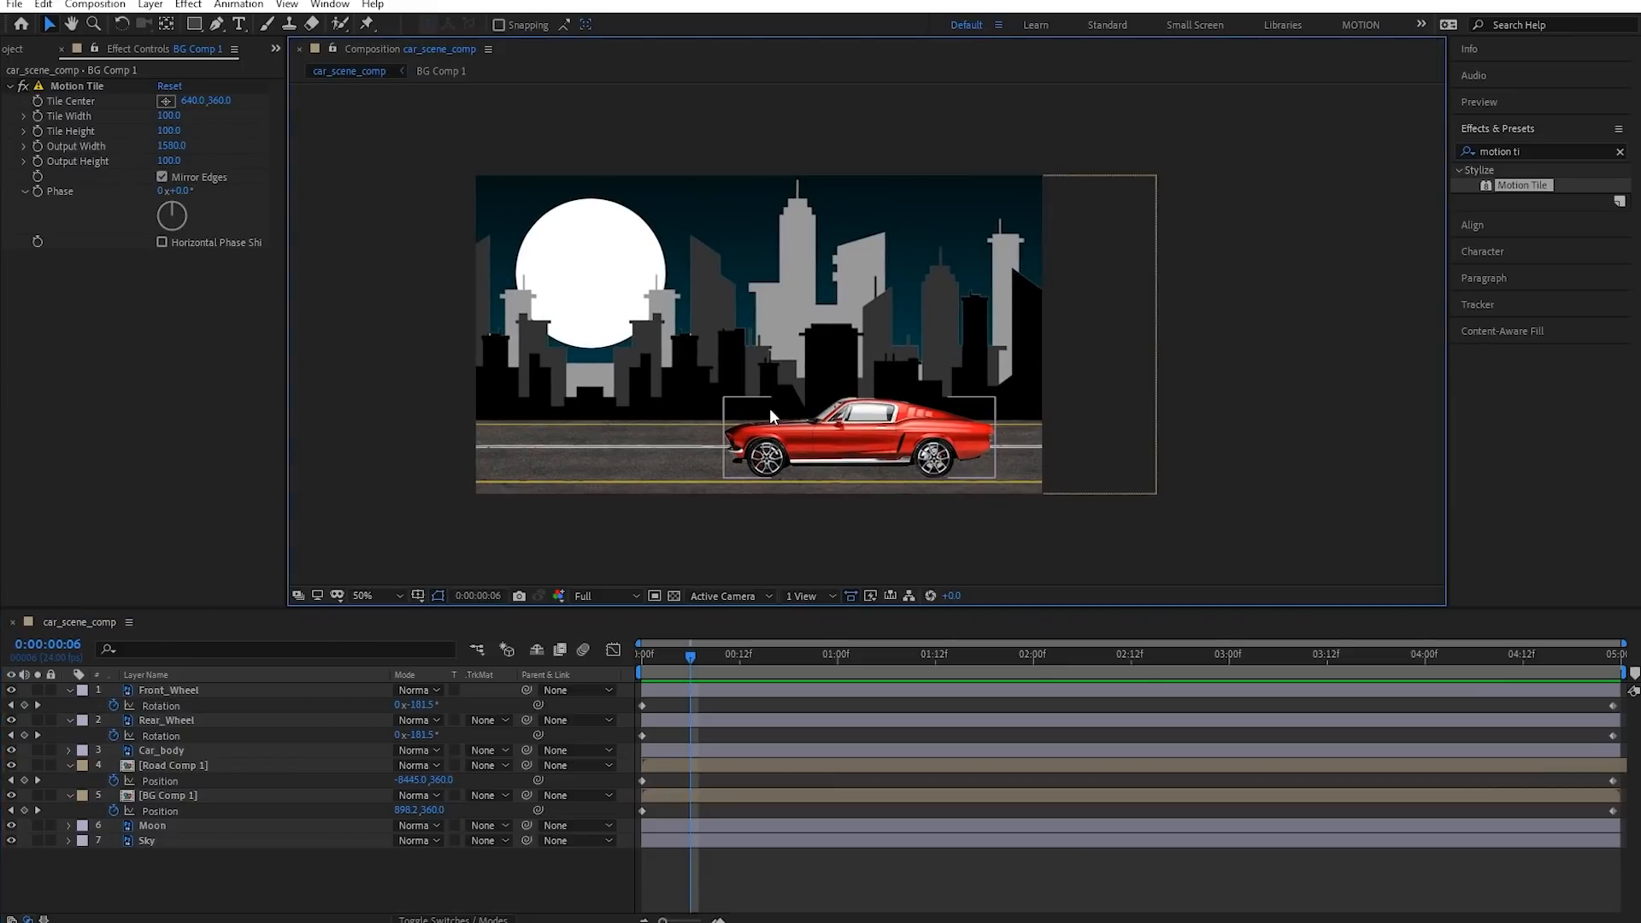
Play the whole scene, restart from the first frame, and check that the skyline and road loop continuously
key("space")
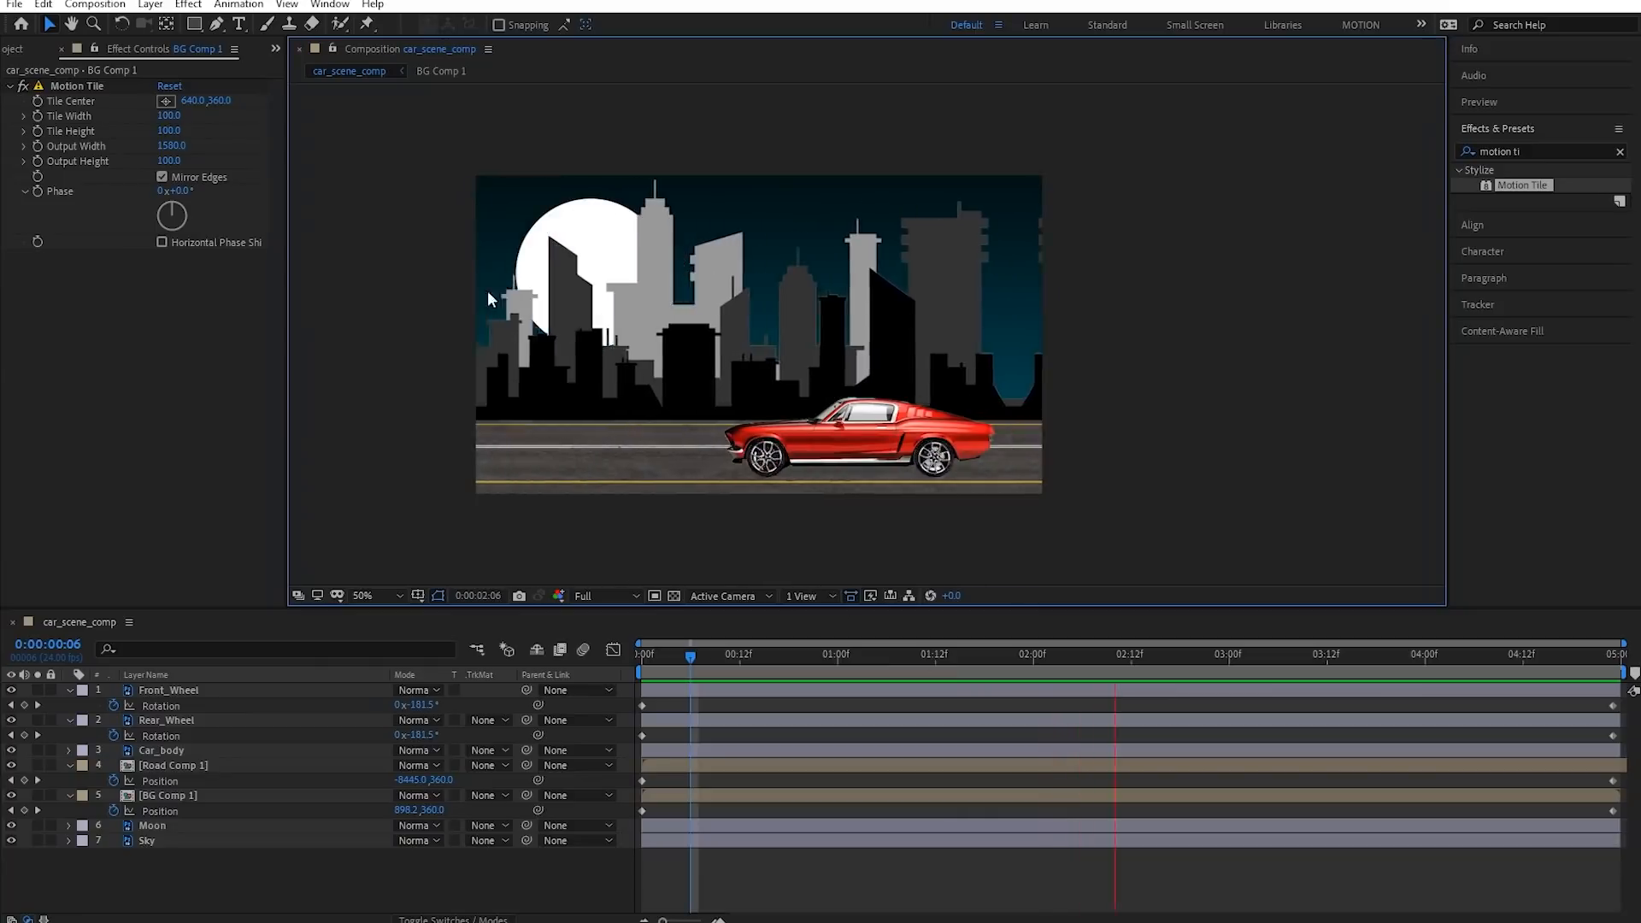
key("space")
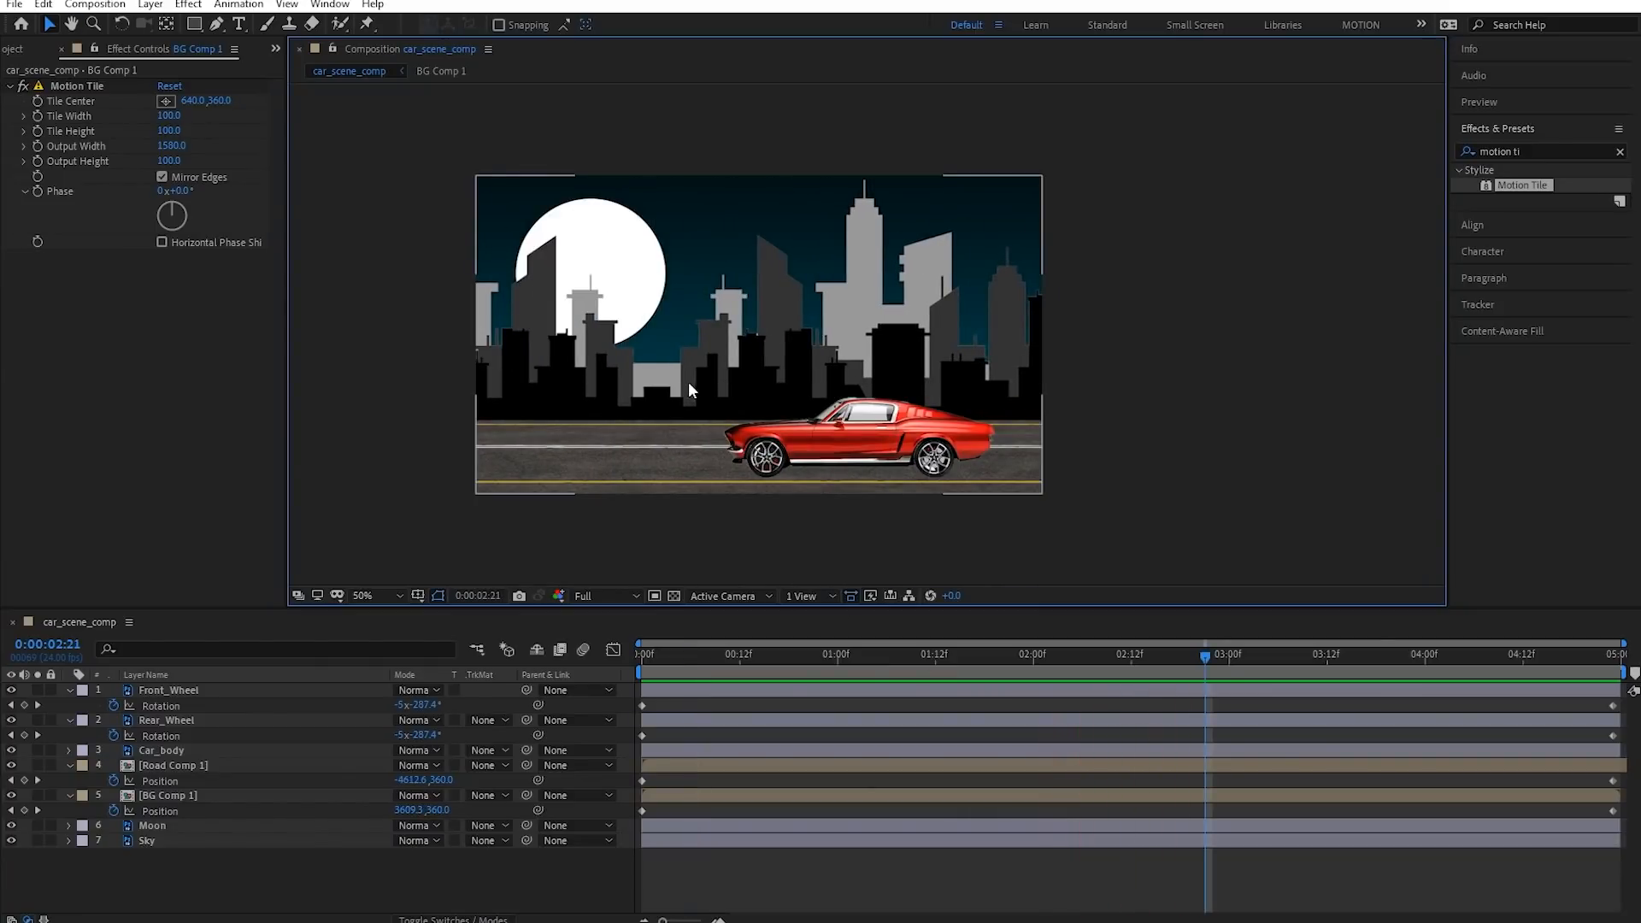
left_click_drag(689, 381, 798, 384)
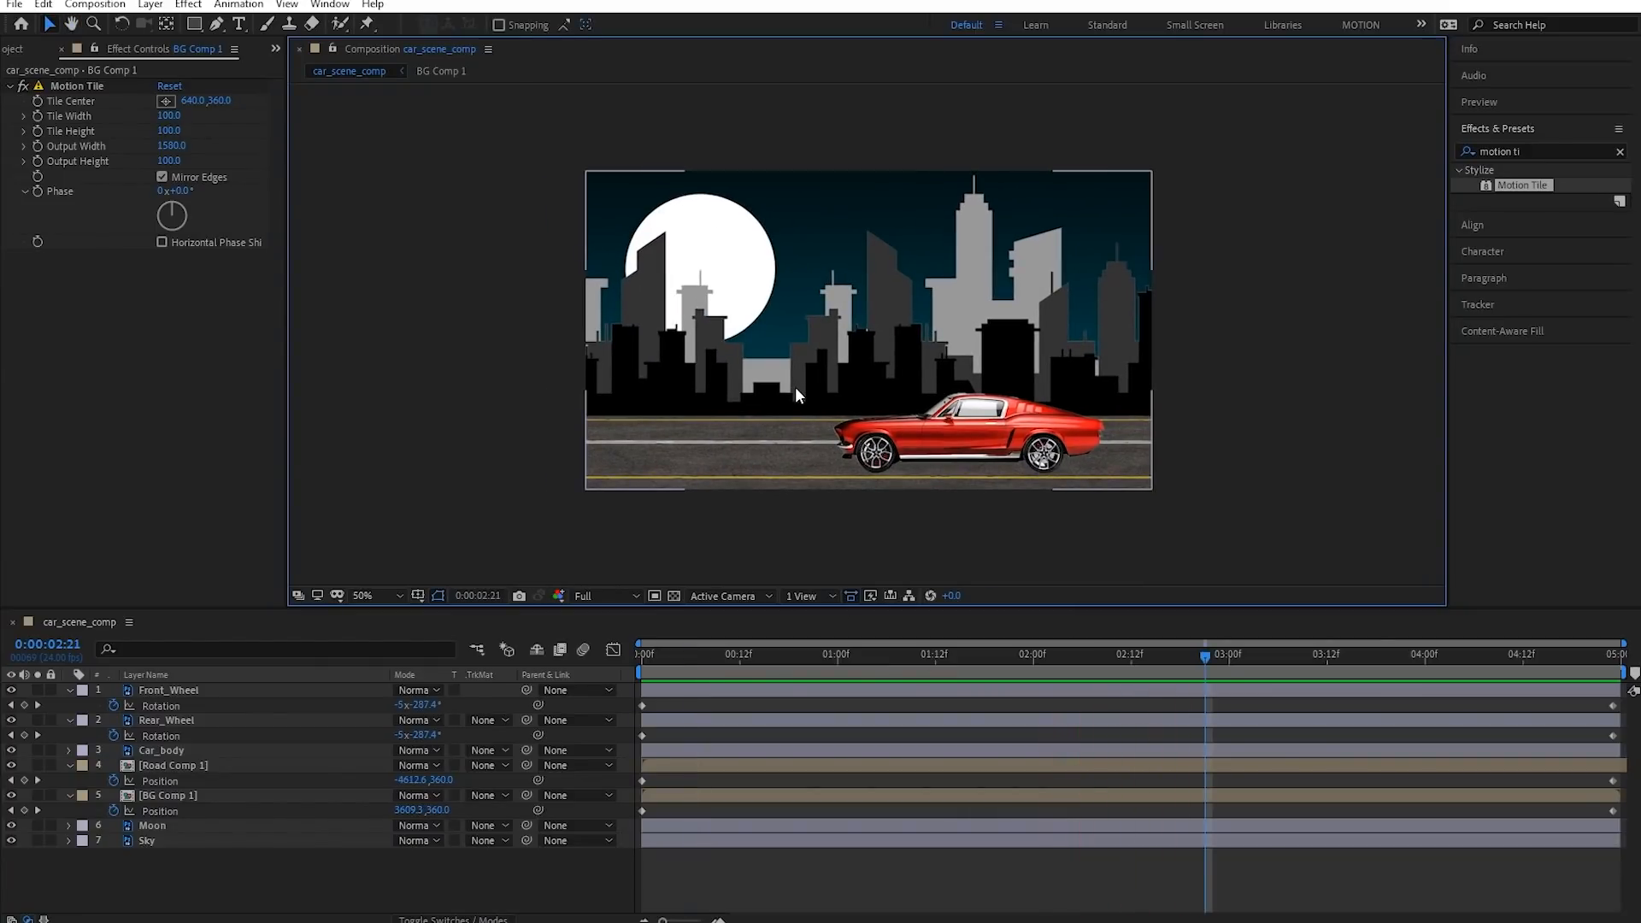
left_click_drag(865, 660, 485, 658)
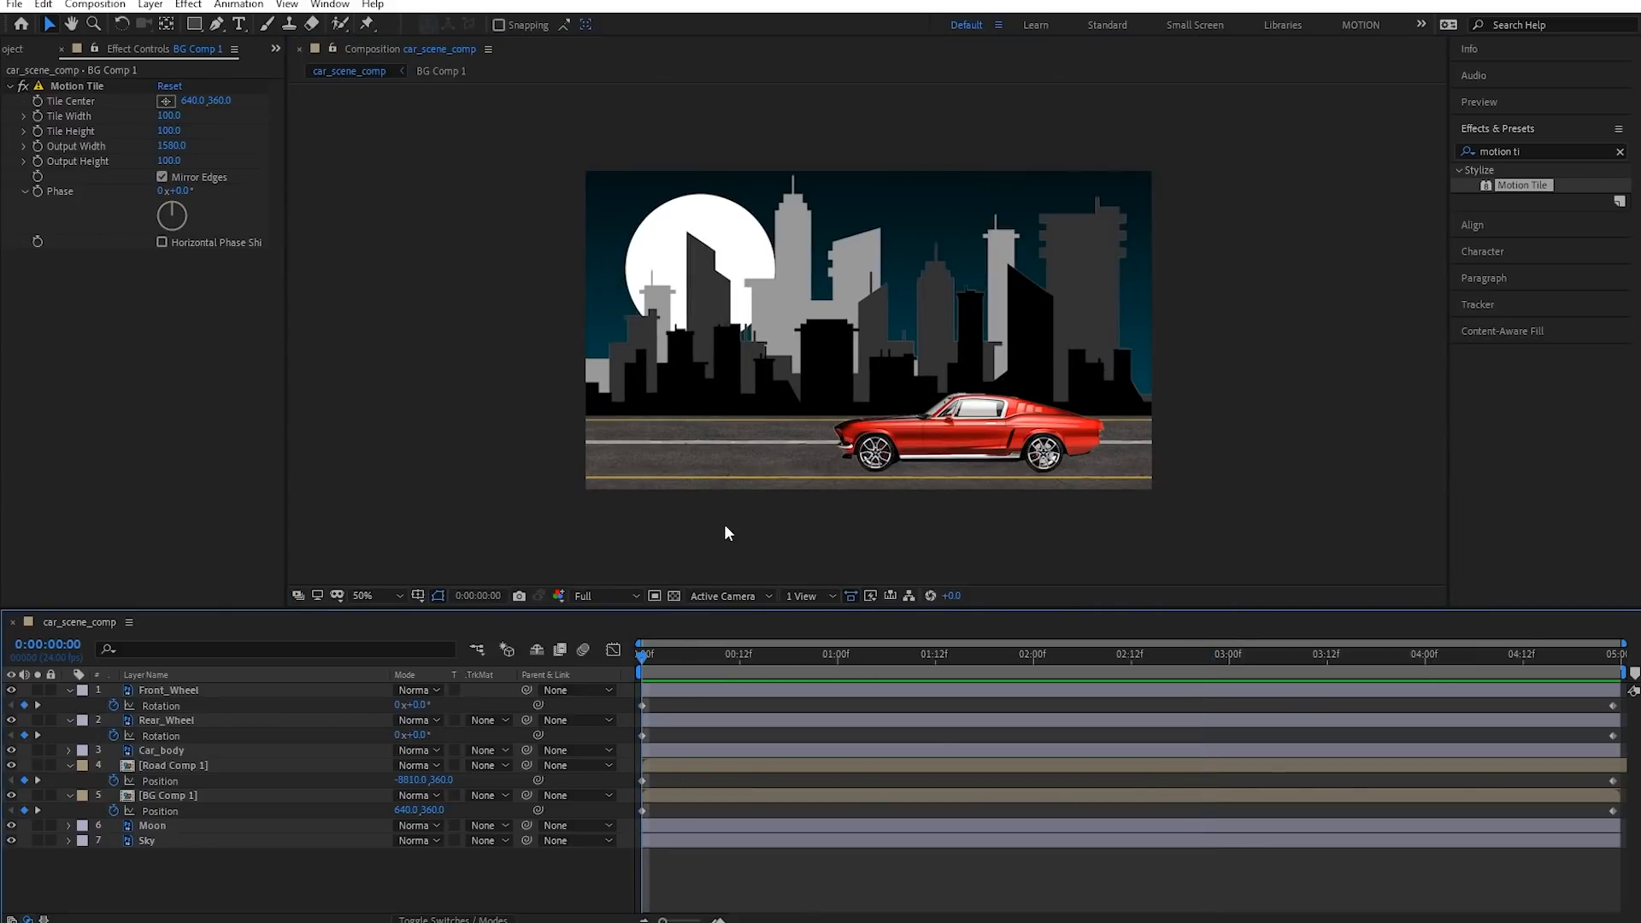
key("space")
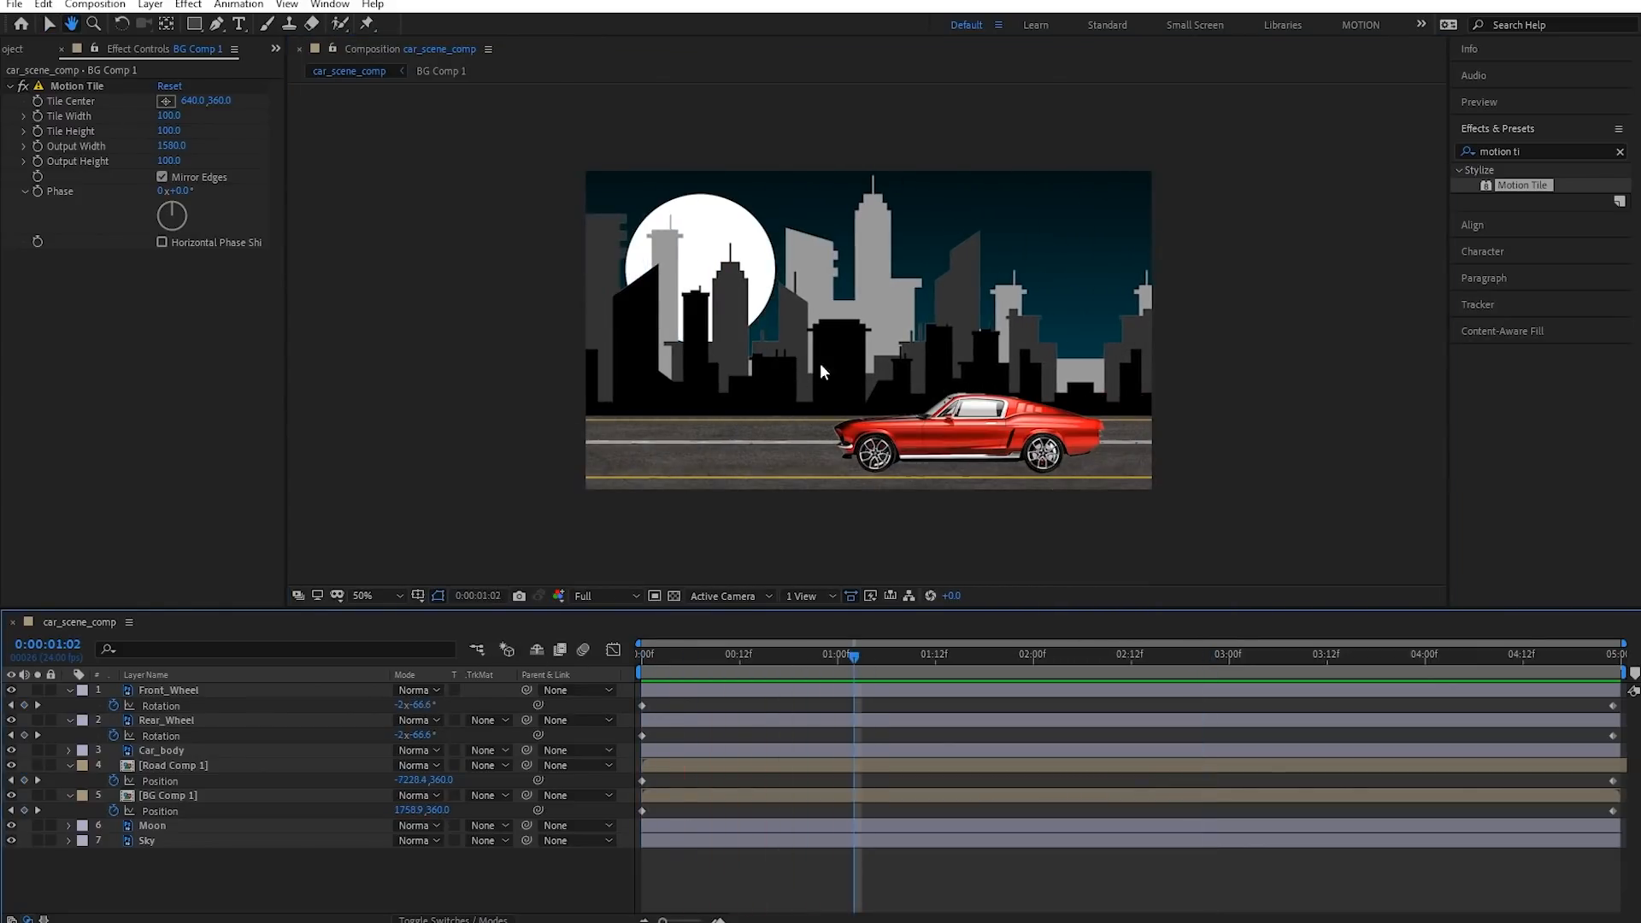
key("space")
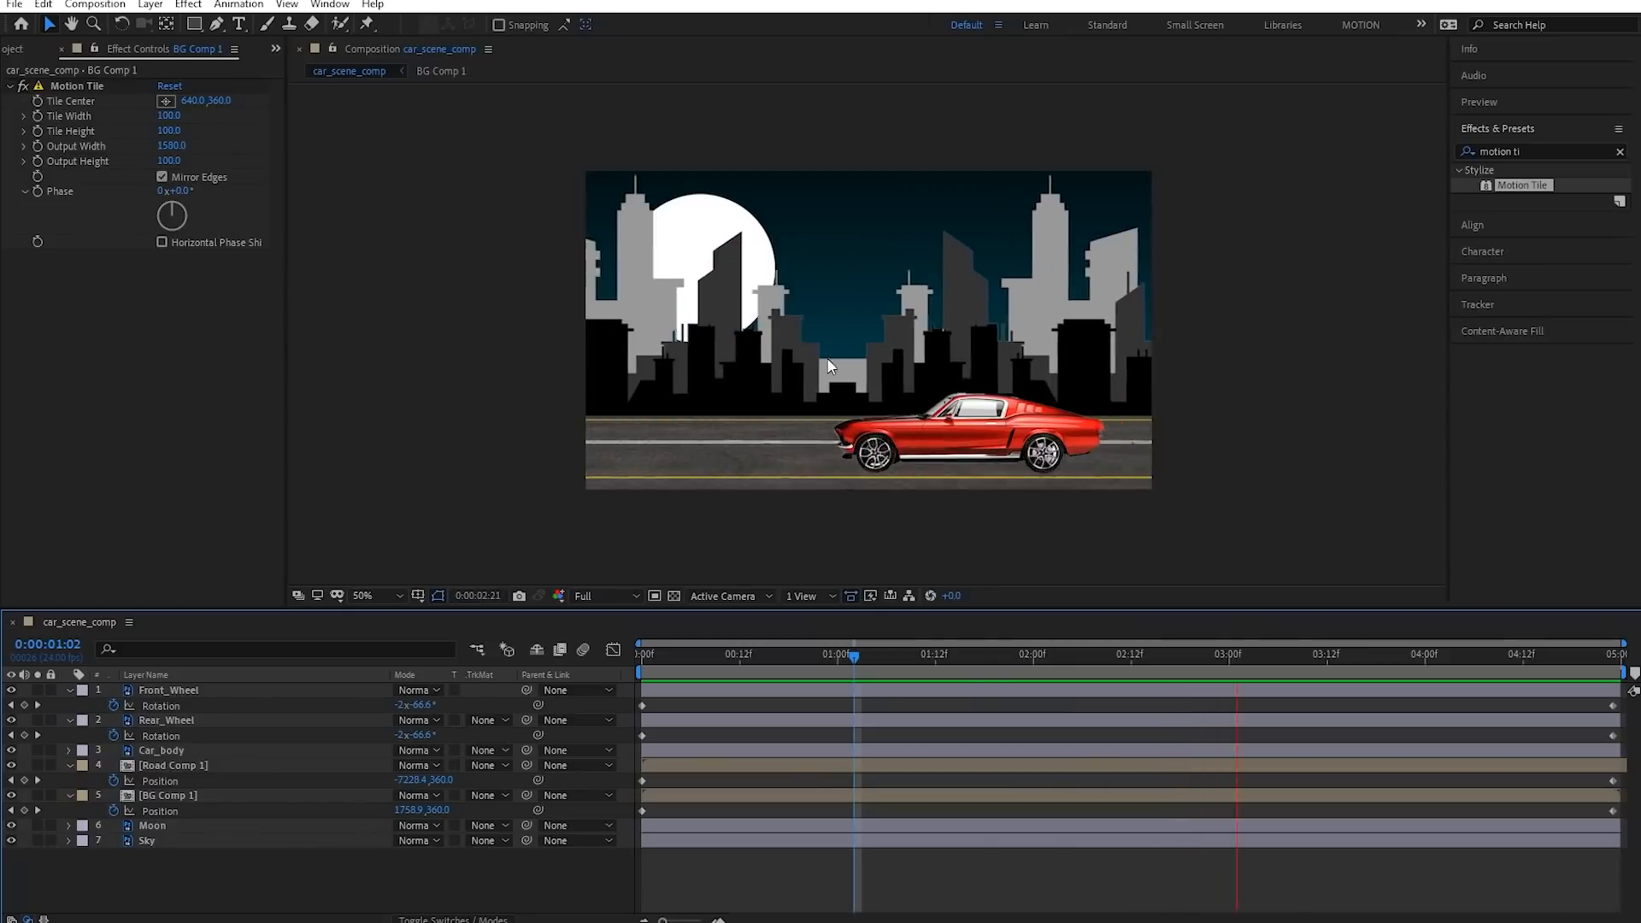
key("space")
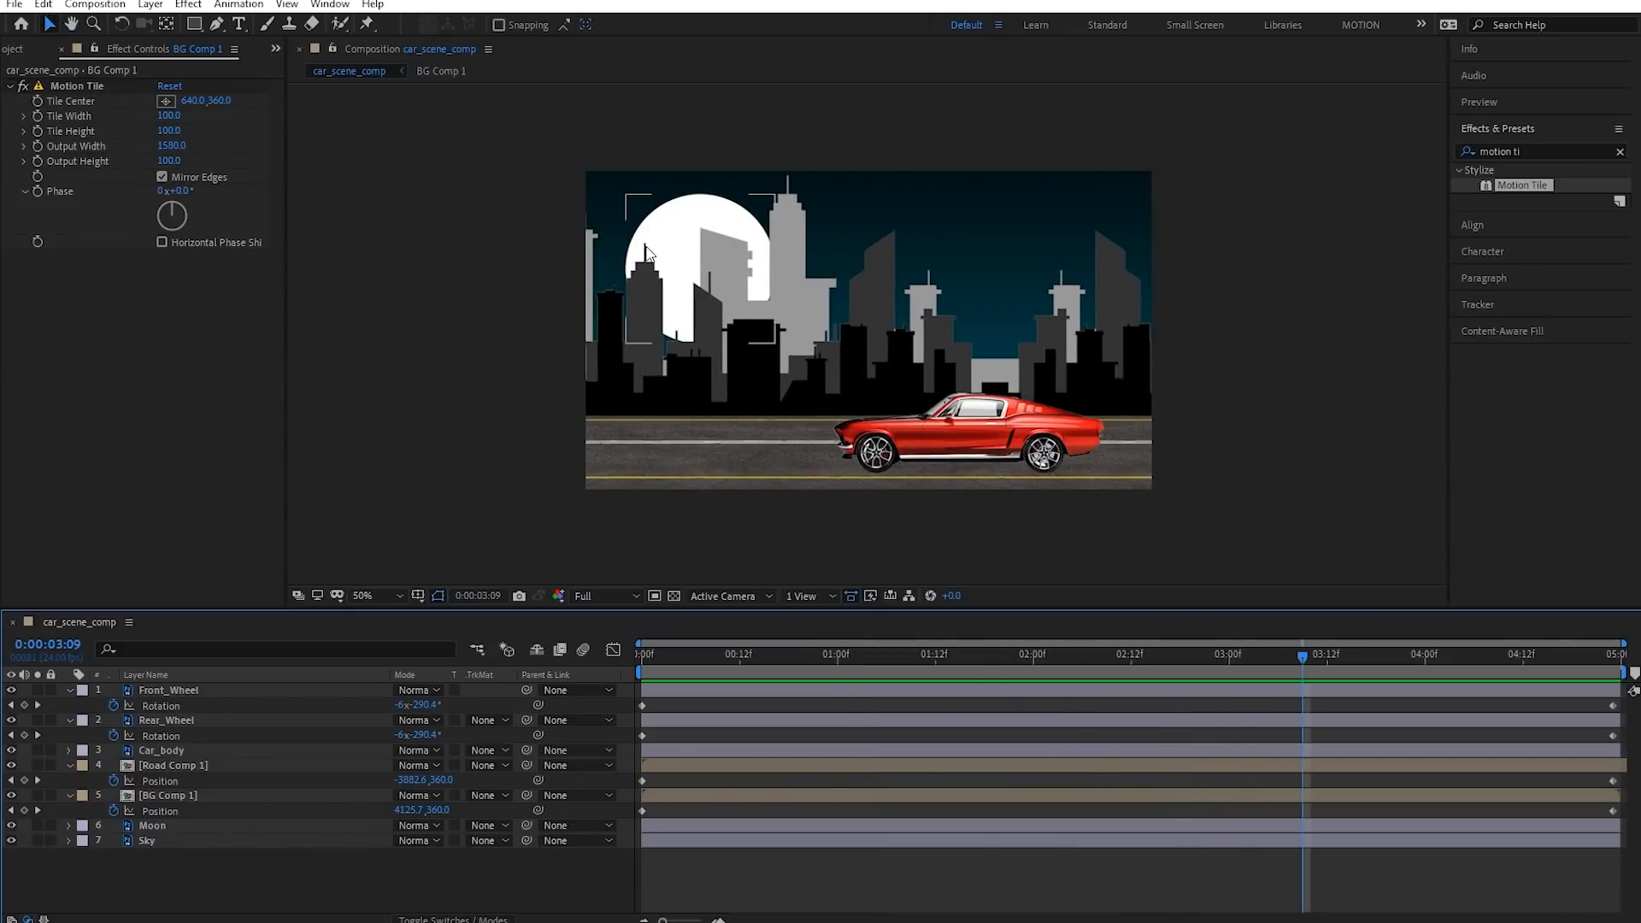
key("space")
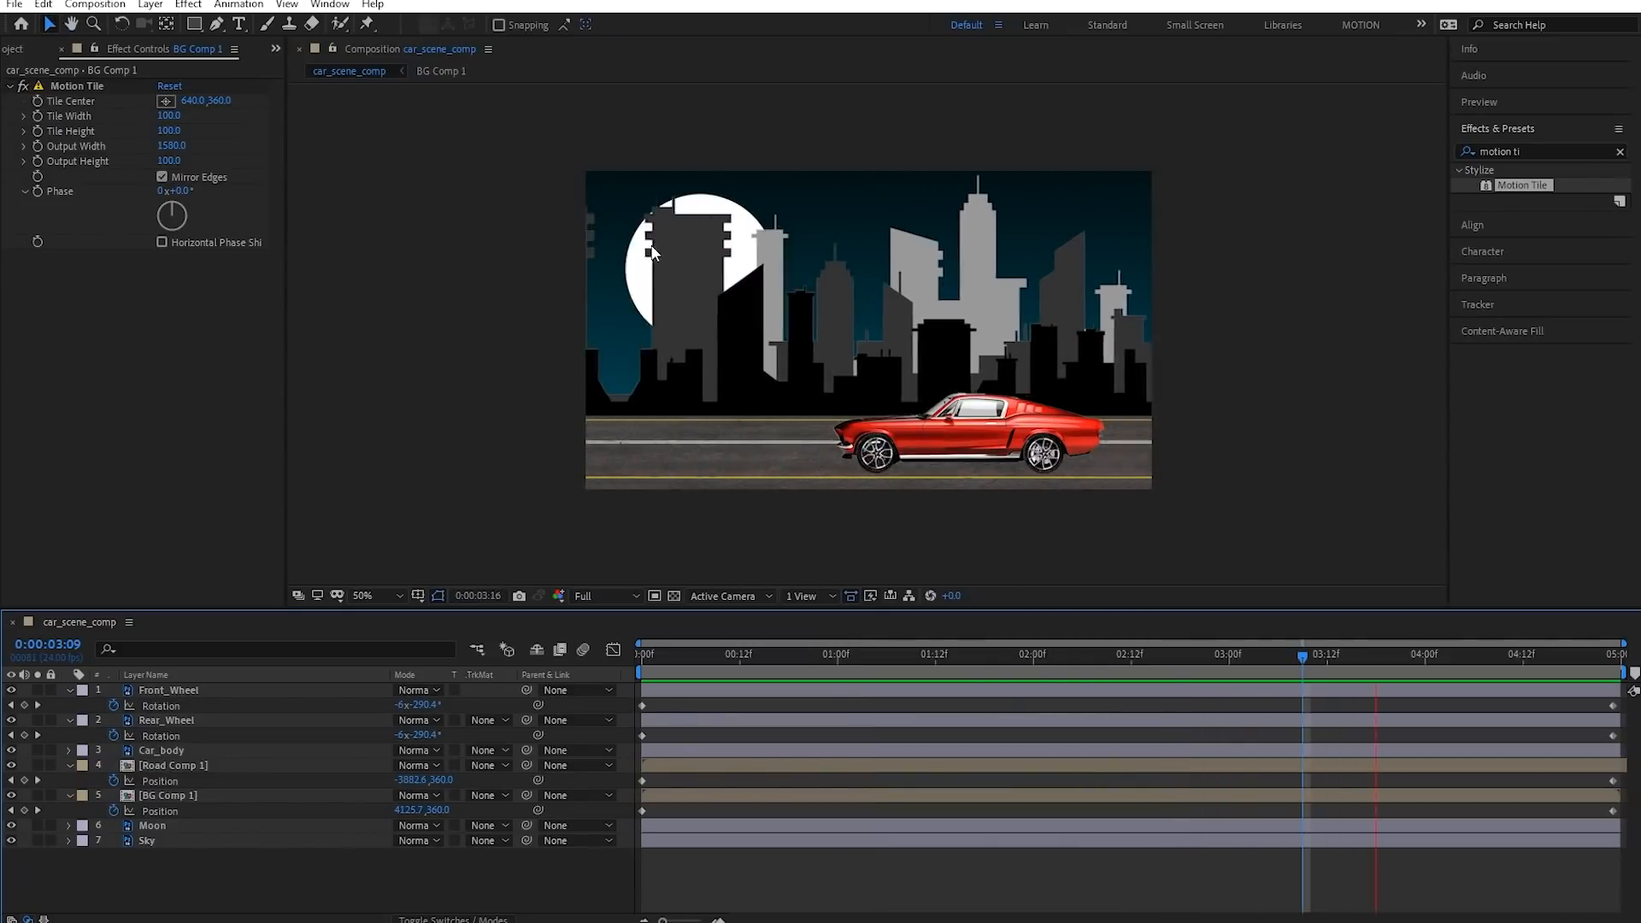
key("space")
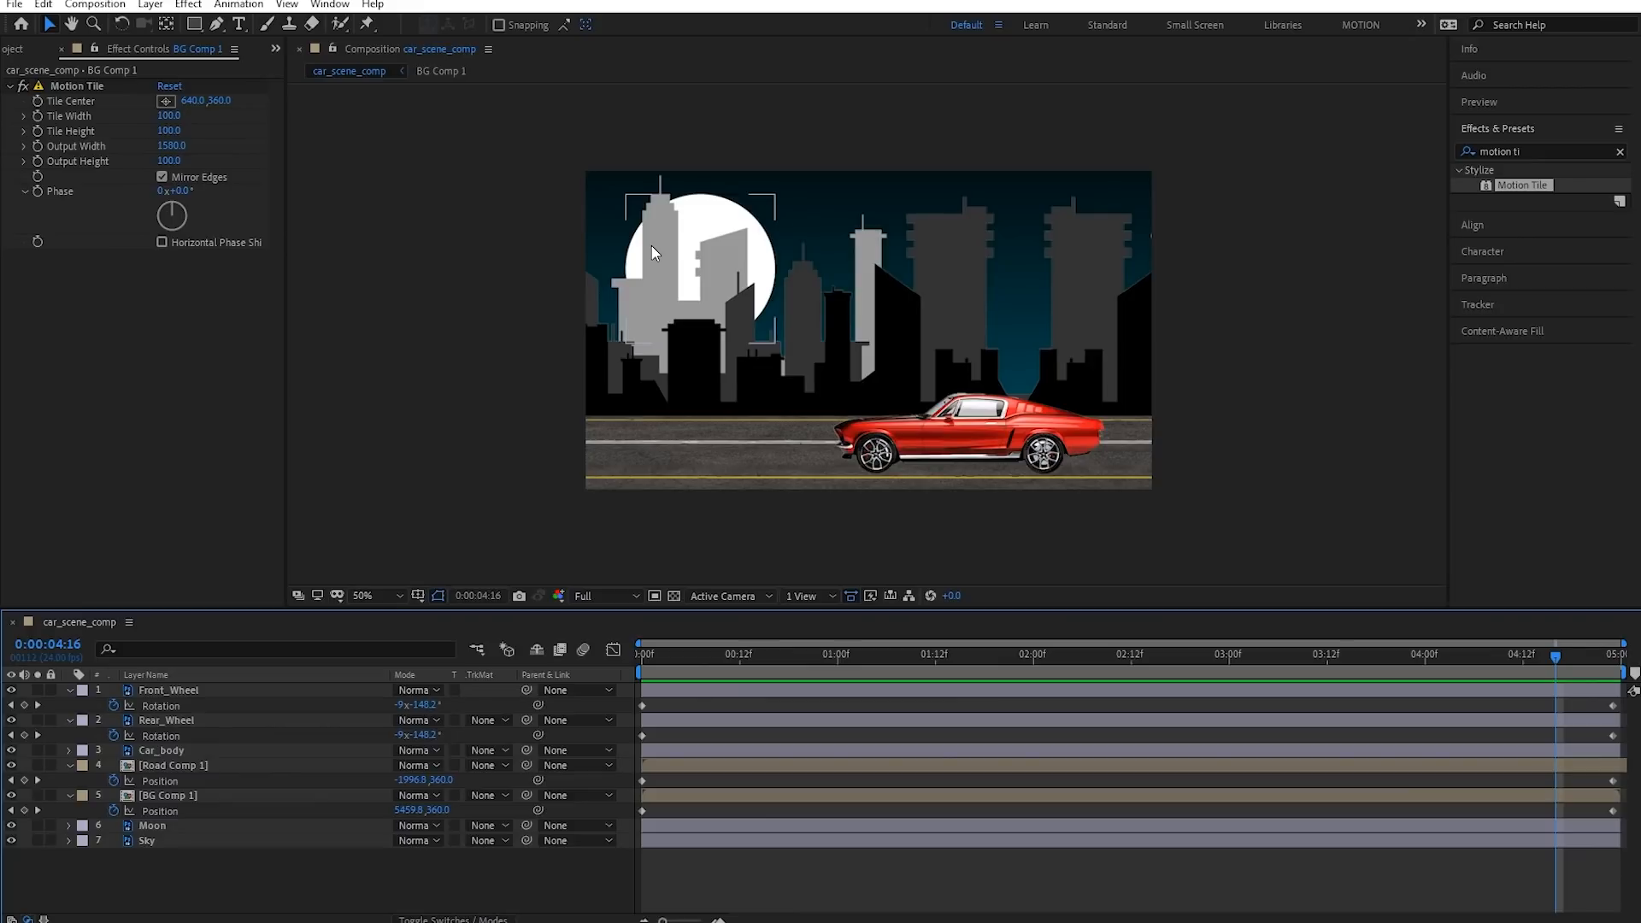
key("space")
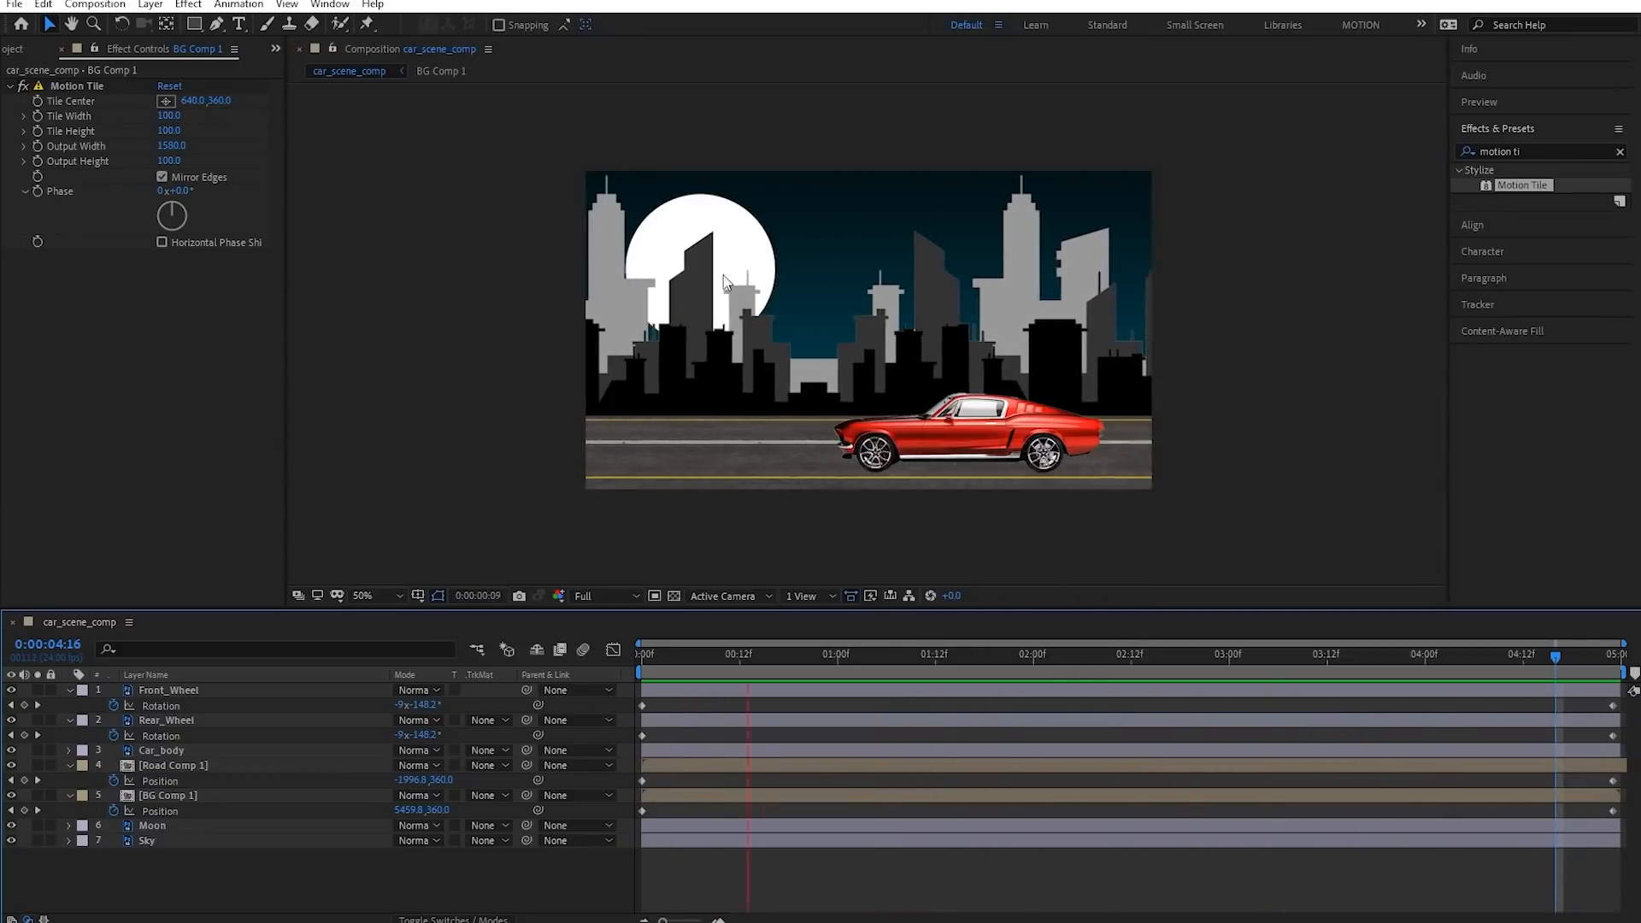
key("space")
Examine the buildings, road and car up close at 0:00:02:14 and 0:00:00:22, playing the loop in between
scroll(946, 494, "up", 2)
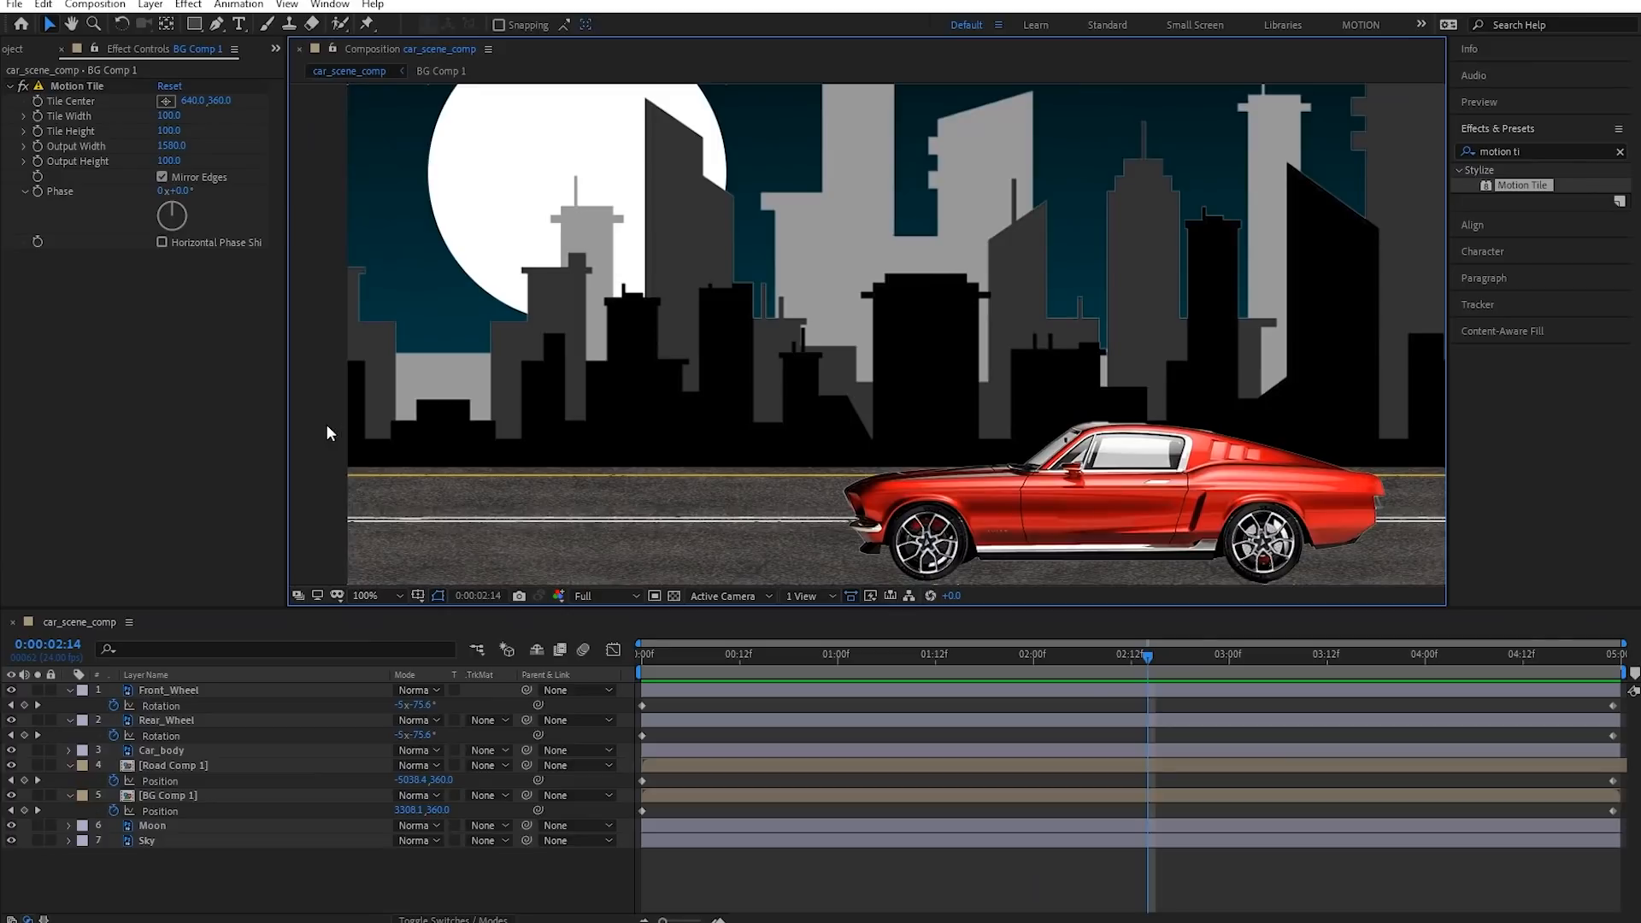
scroll(588, 494, "down", 2)
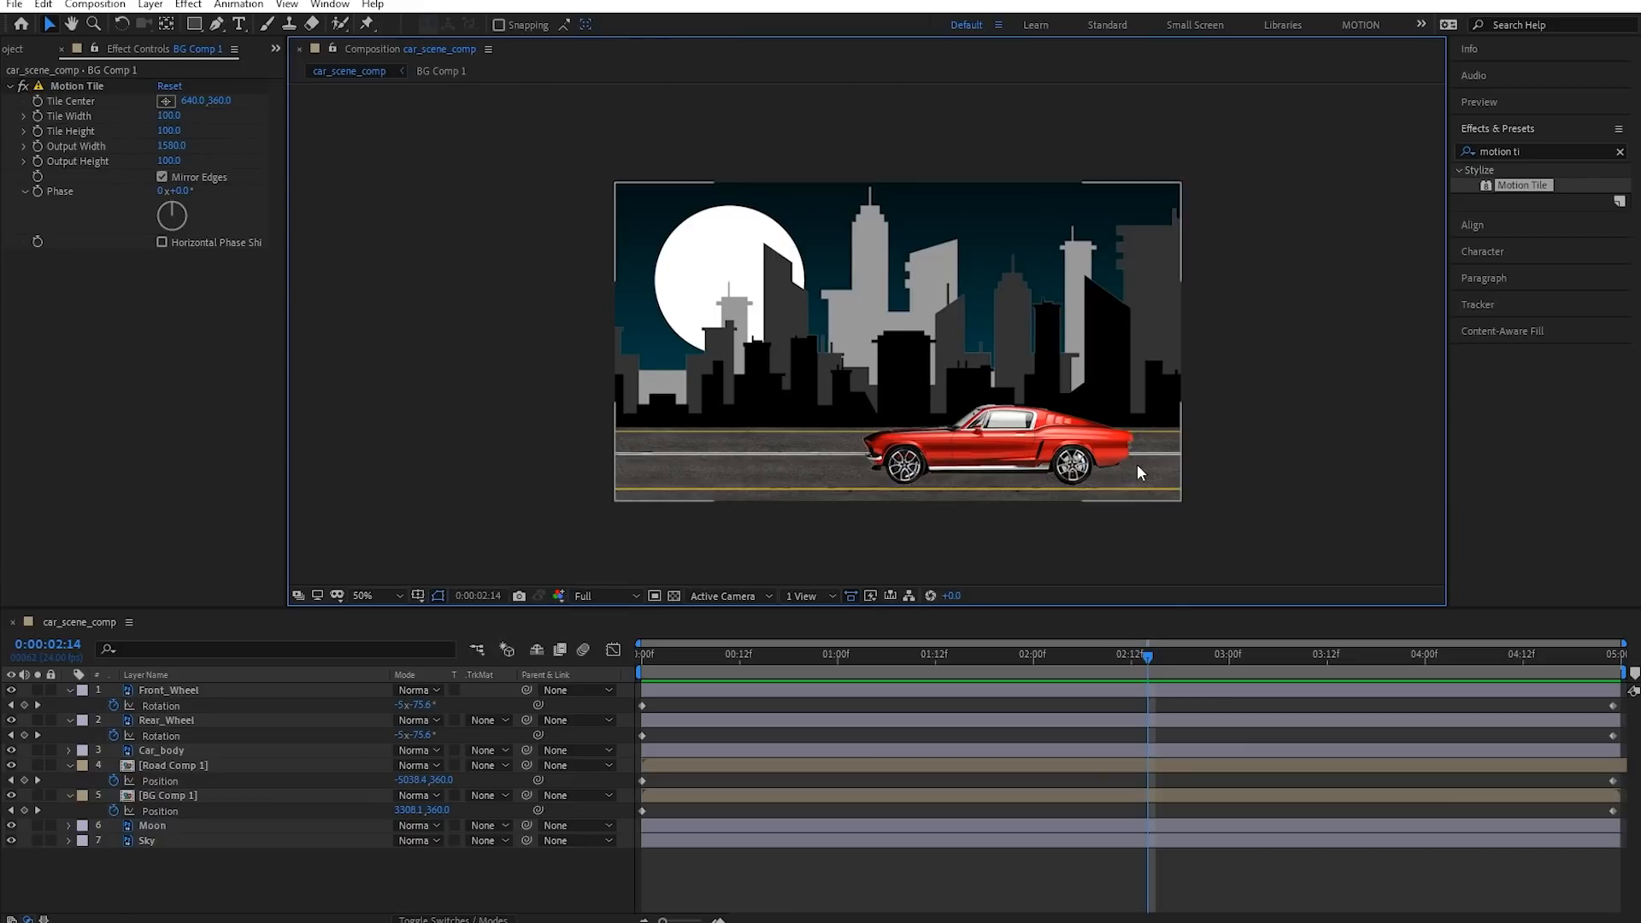
key("period")
key("comma")
key("period")
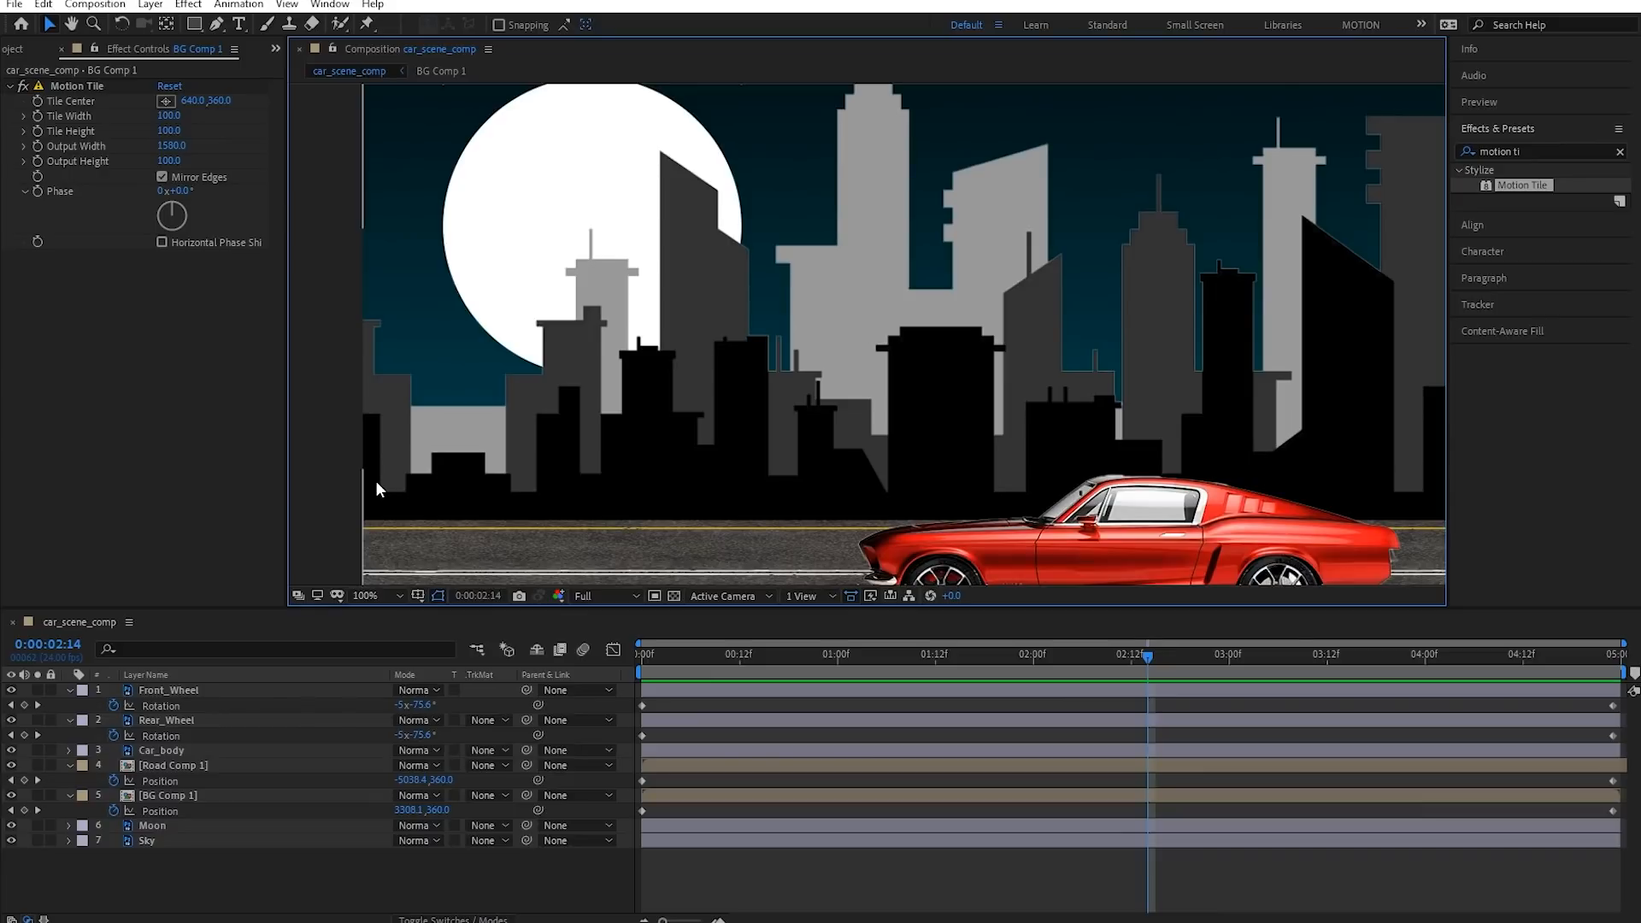
key("comma")
key("space")
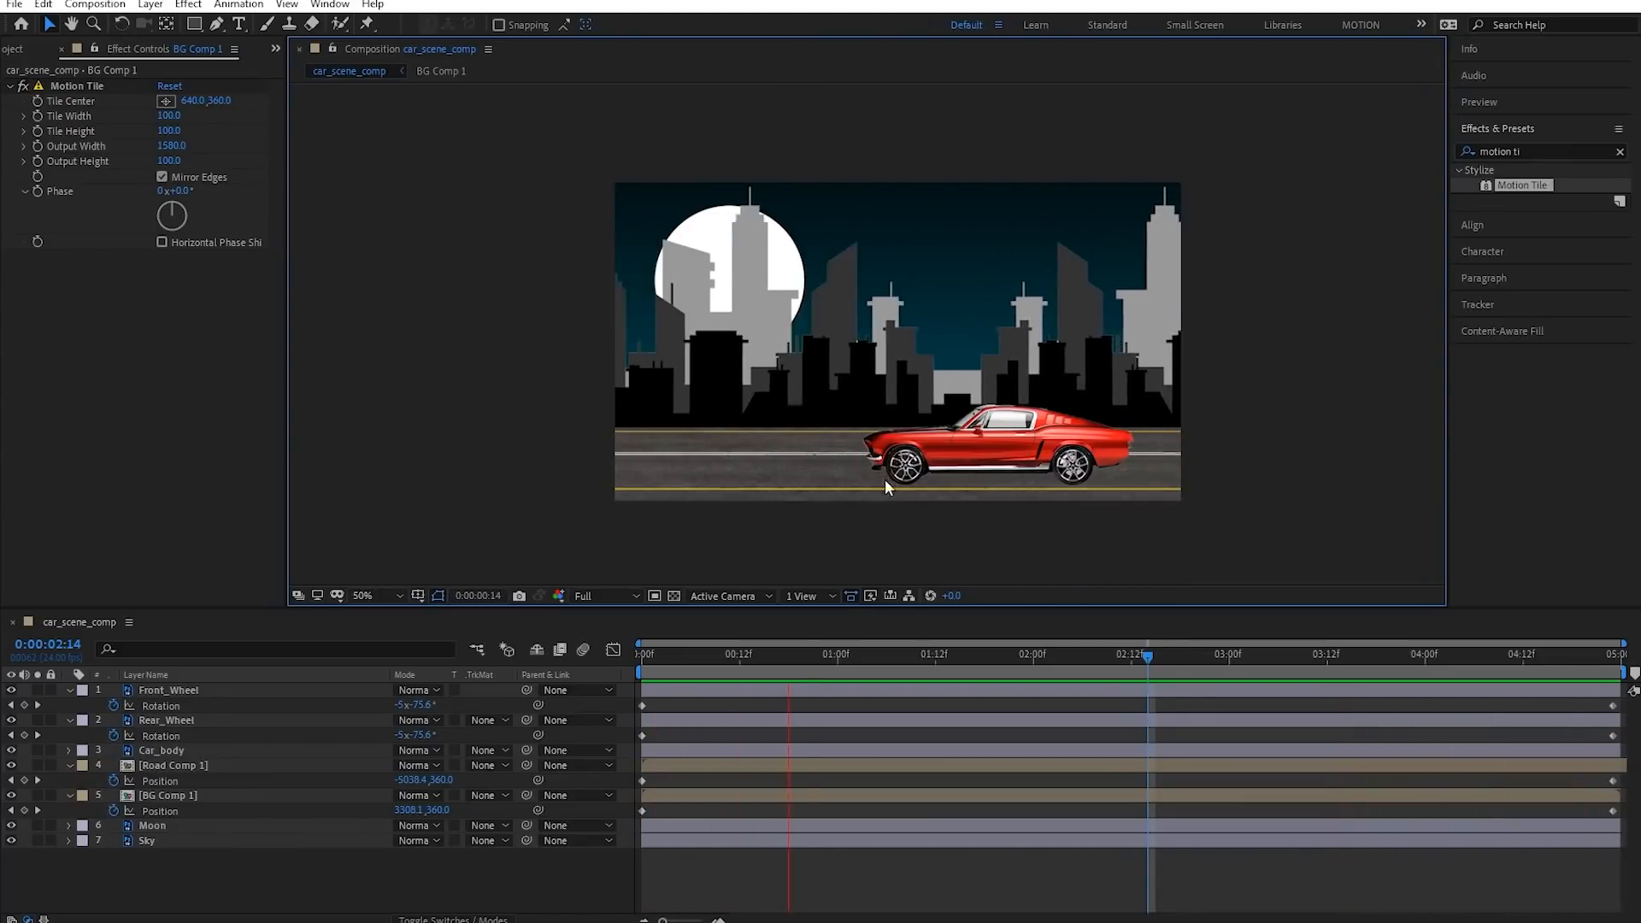
key("space")
left_click_drag(794, 524, 784, 532)
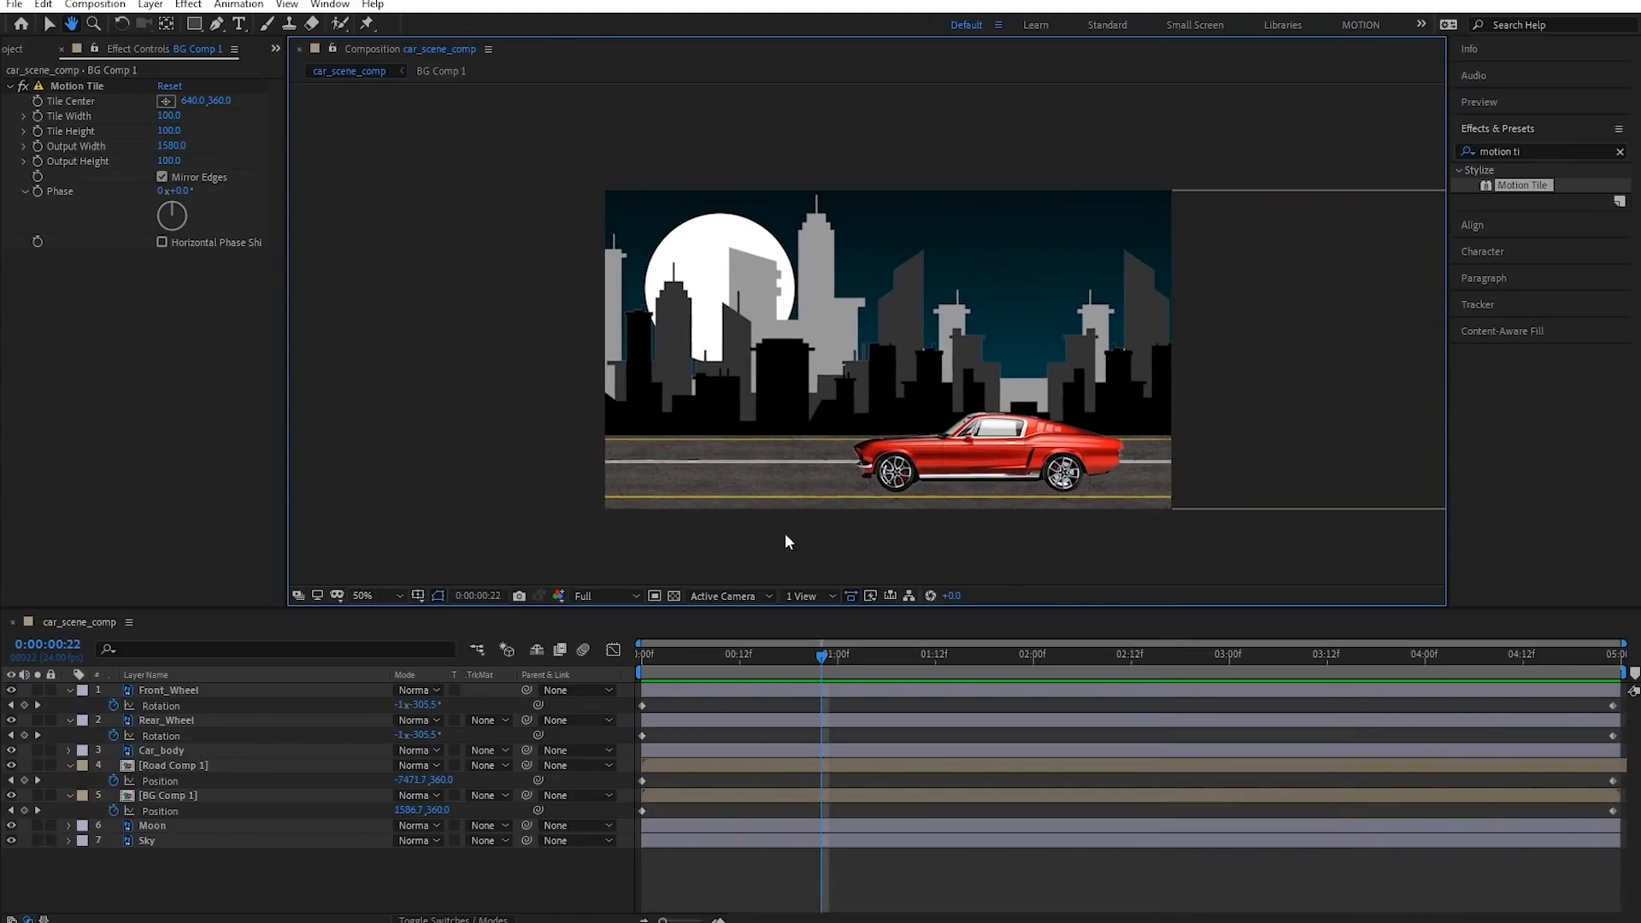
key("slash")
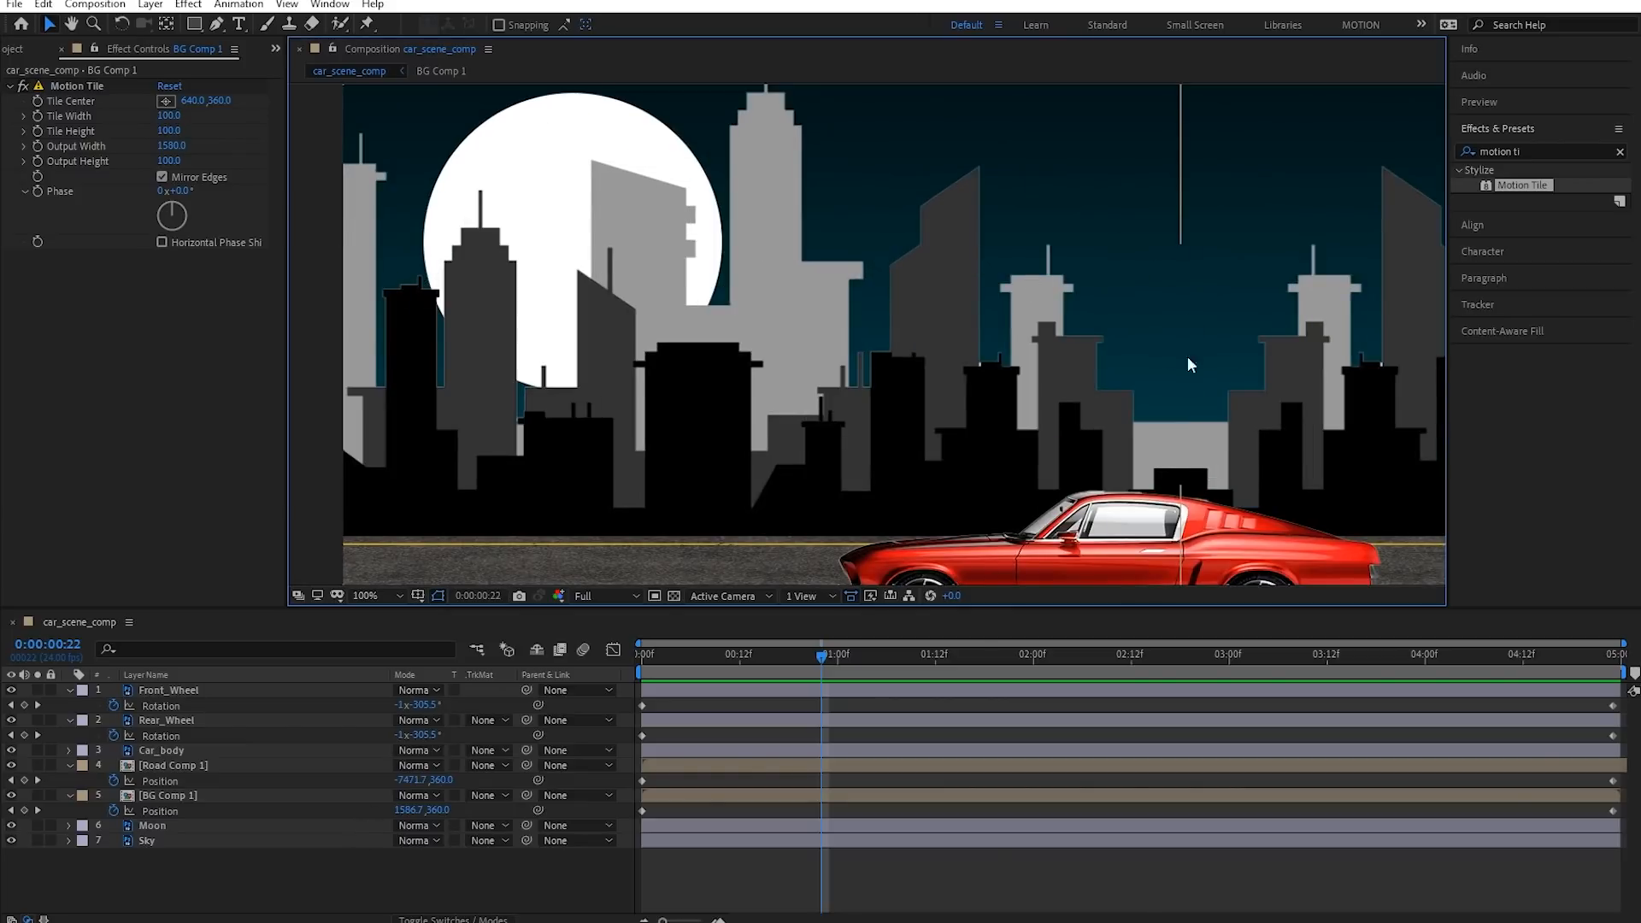
key("comma")
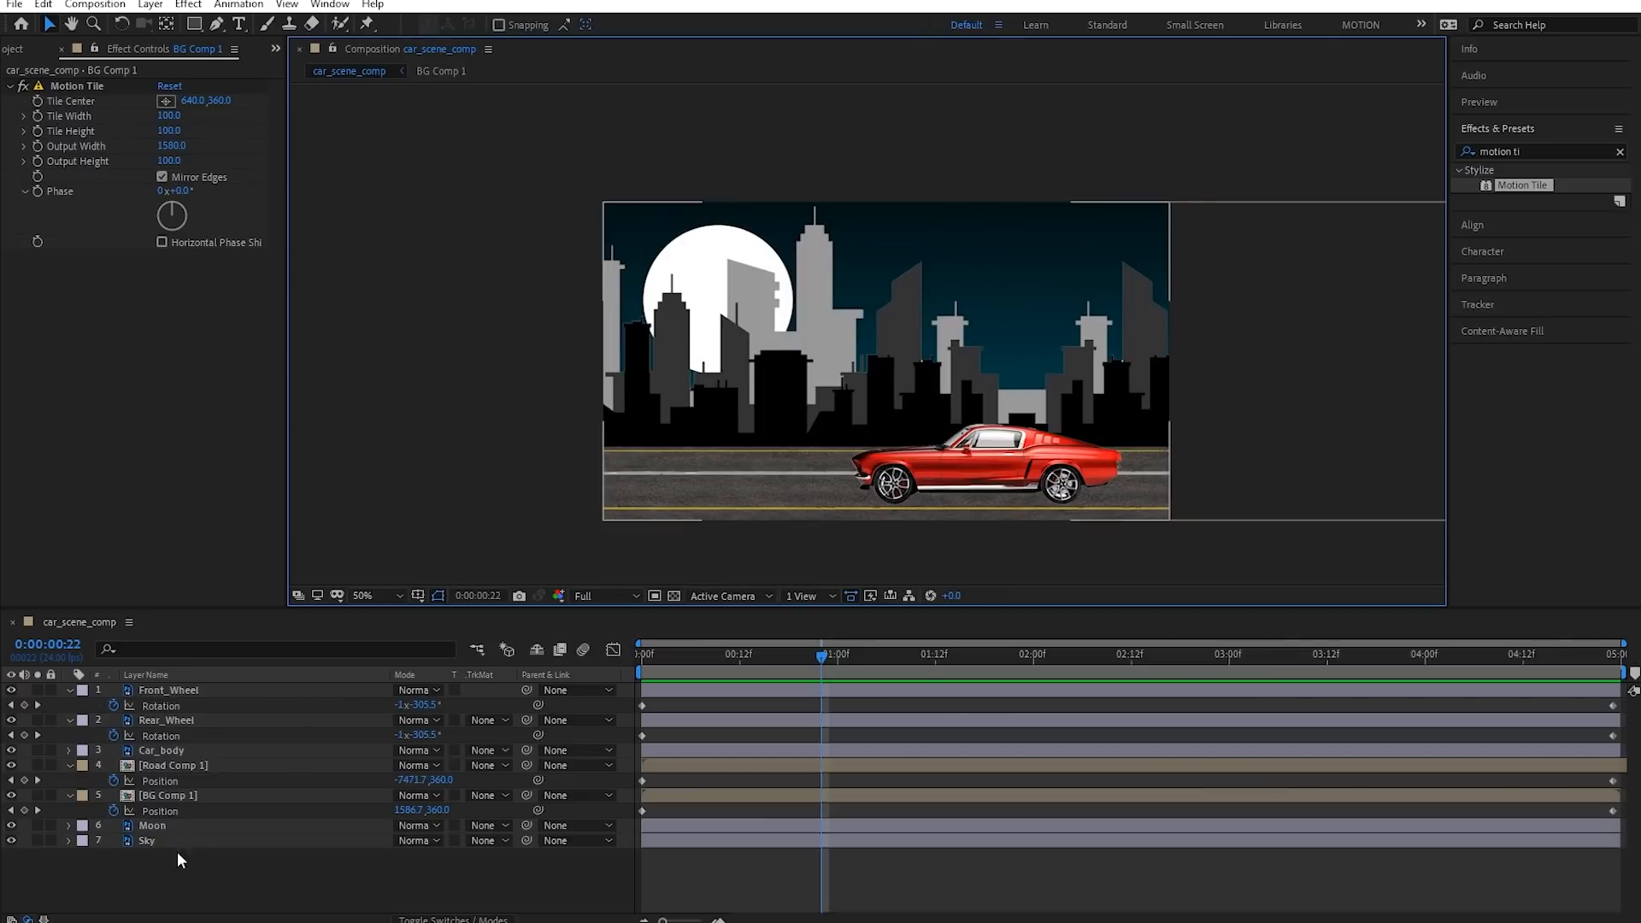
Apply the Hue/Saturation effect to BG Comp 1 and enable its Colorize option
left_click(169, 793)
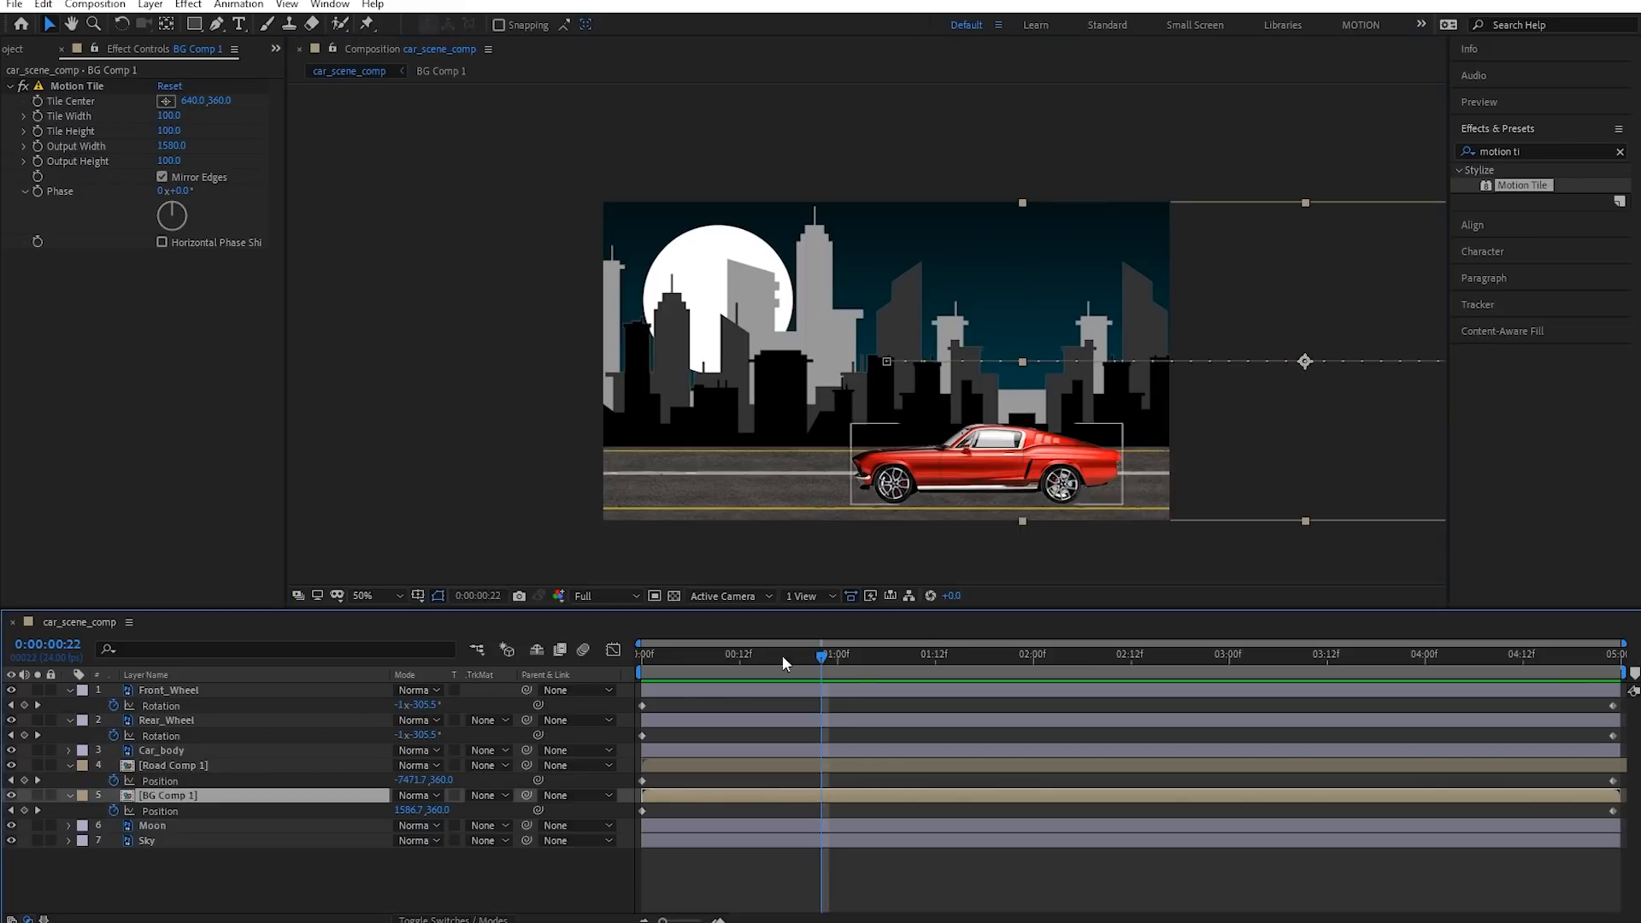
left_click(188, 4)
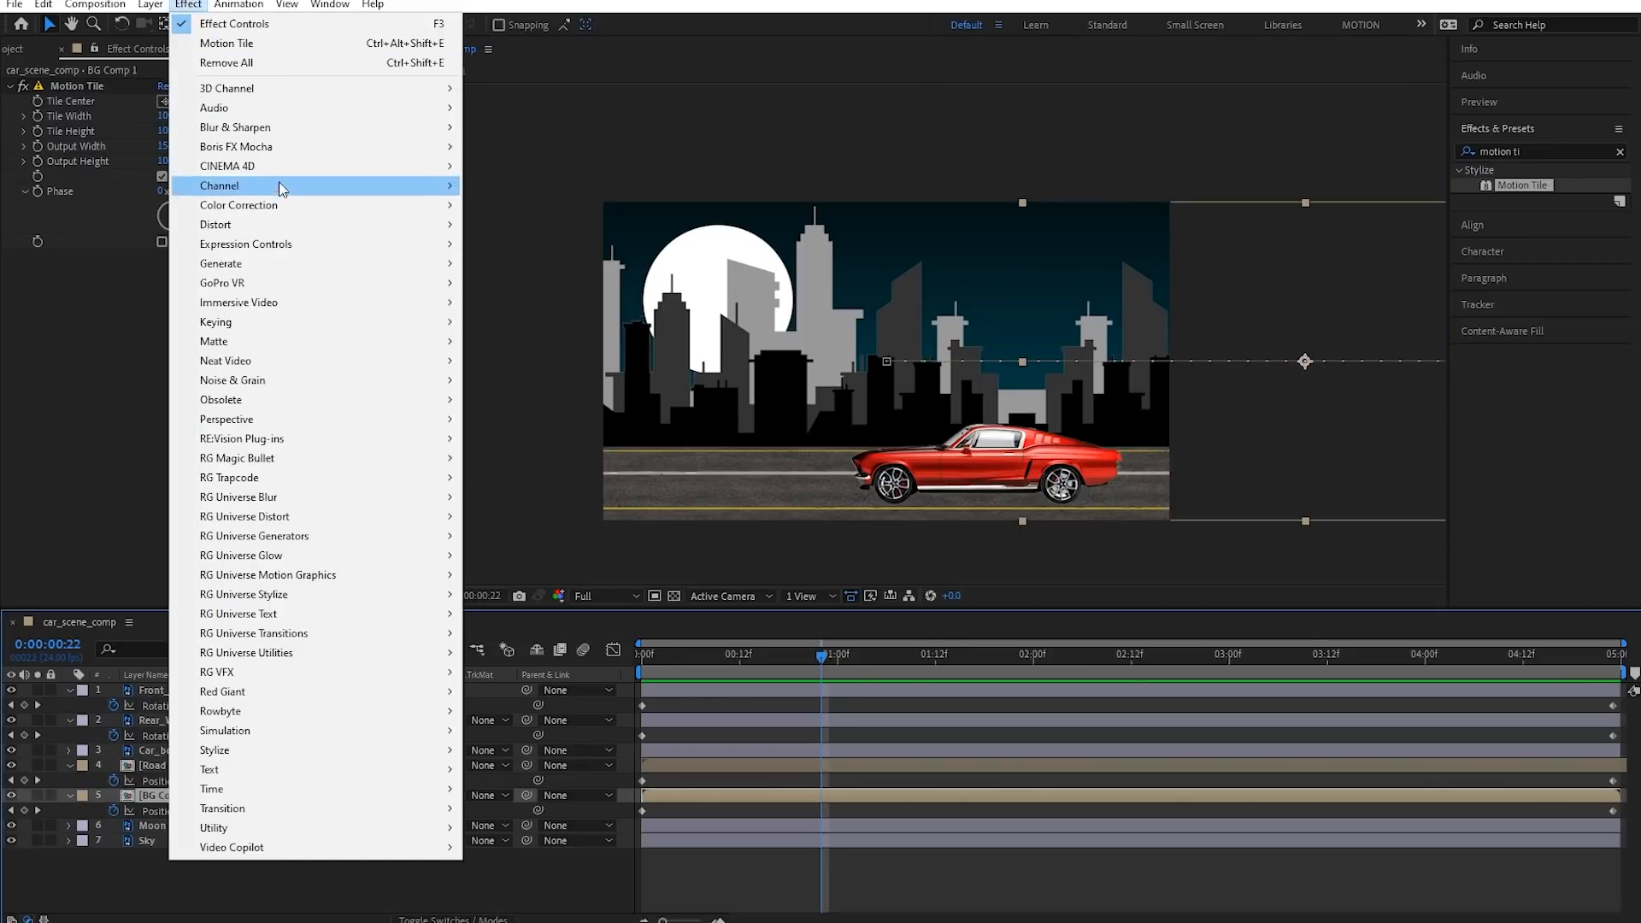
mouse_move(289, 207)
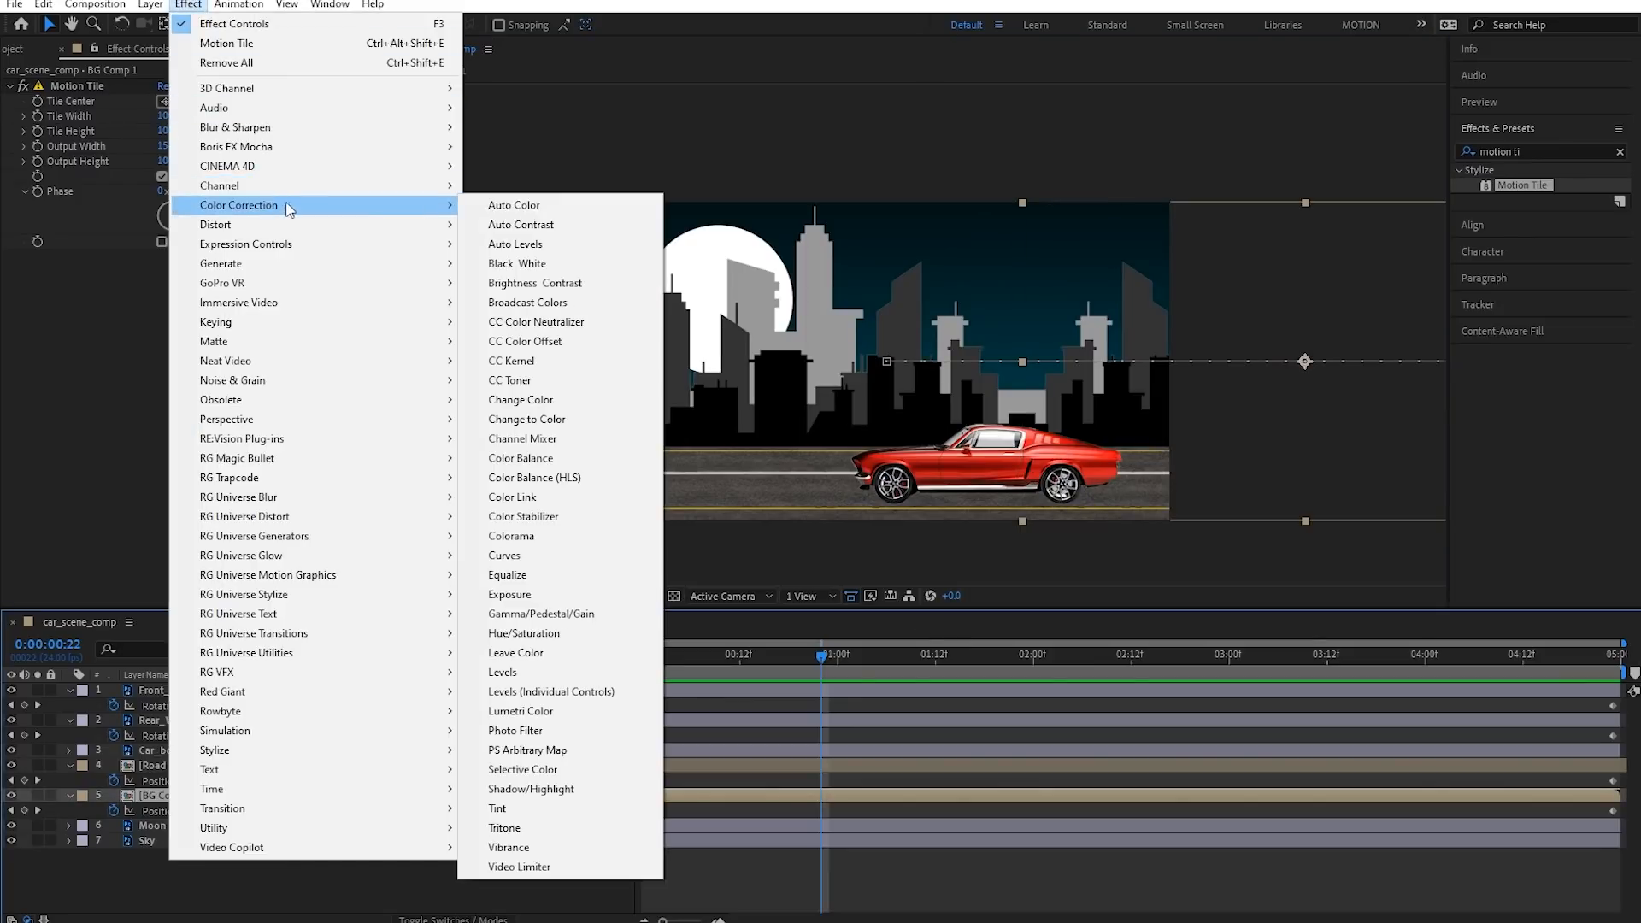
left_click(558, 634)
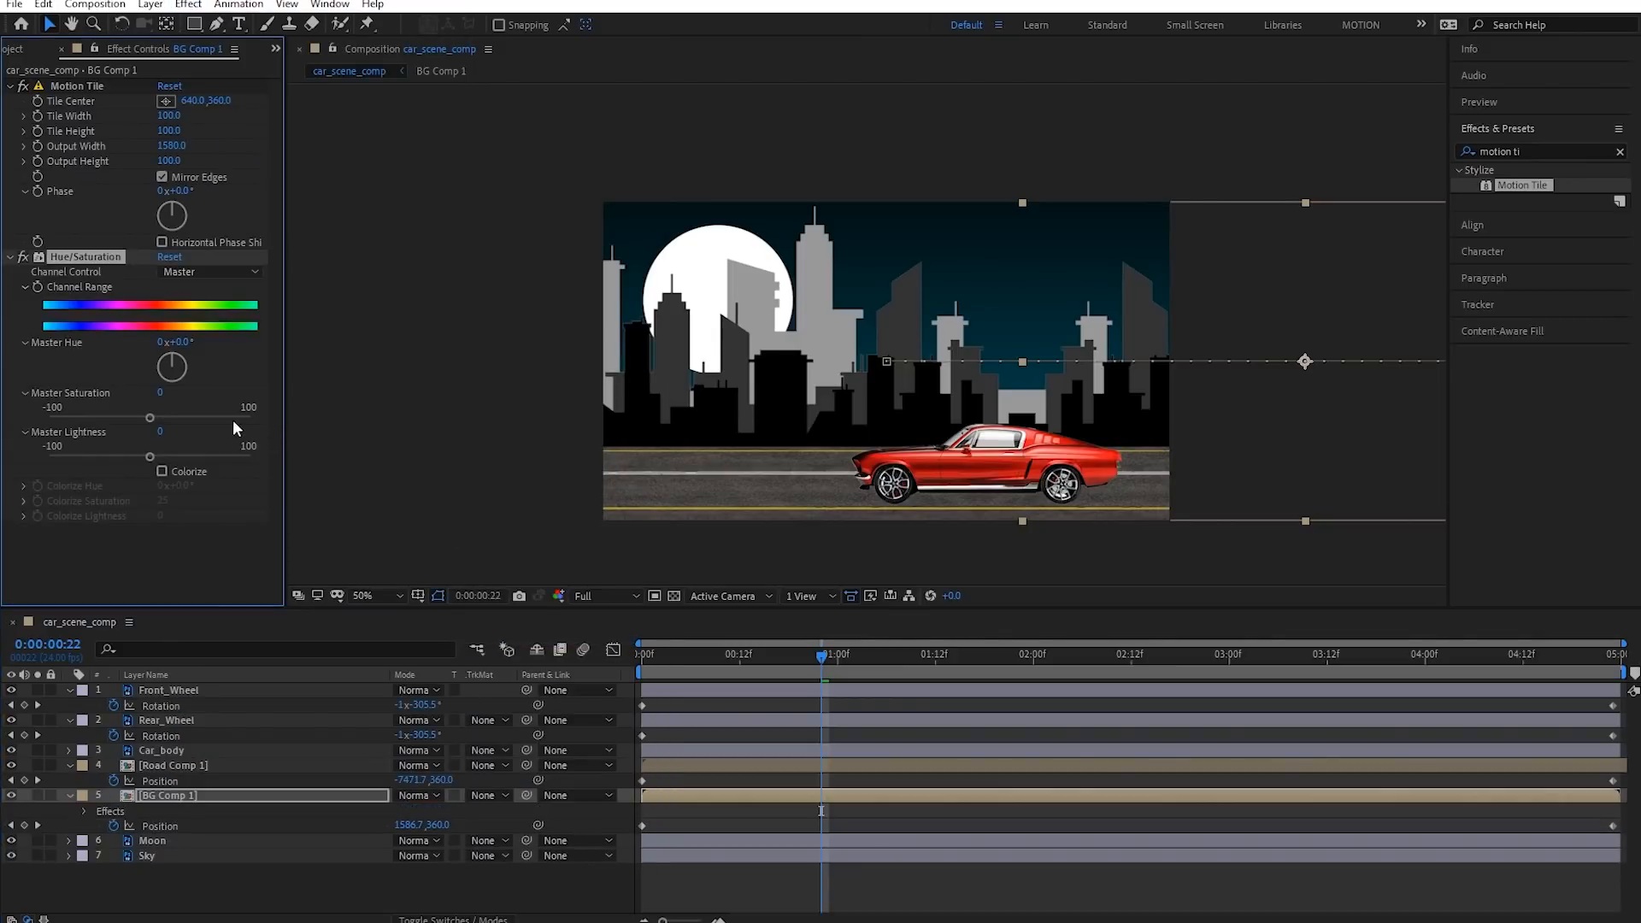
left_click(161, 471)
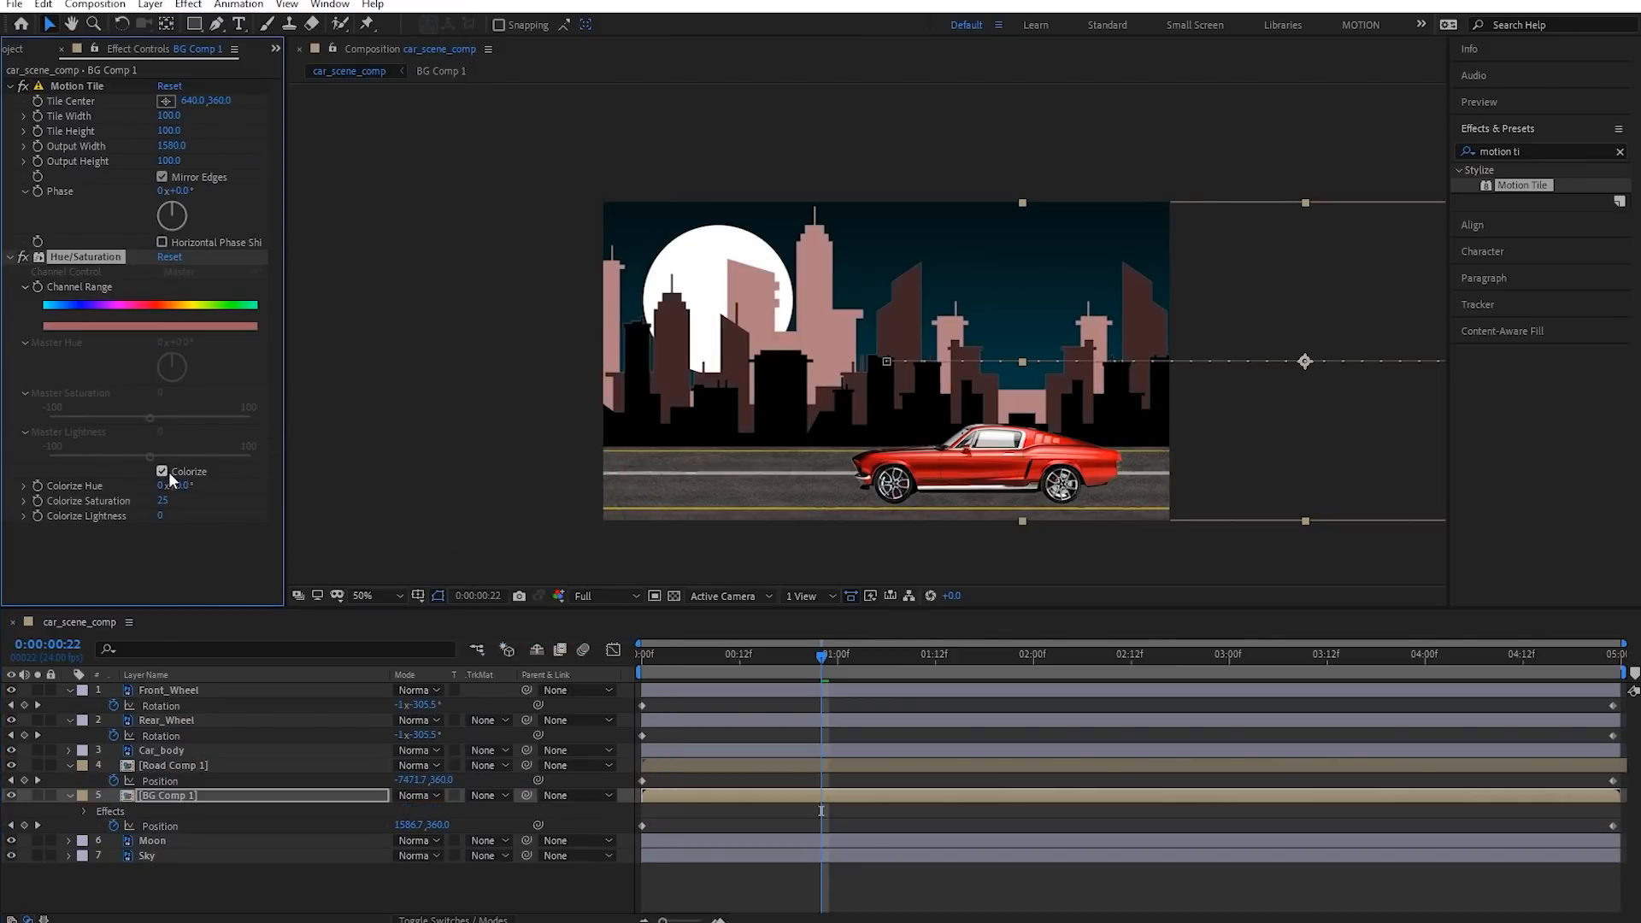
Set BG Comp 1's Colorize Hue to -162°, compare the tint with the effect off and on, and lower the Colorize Saturation
left_click_drag(168, 486, 28, 483)
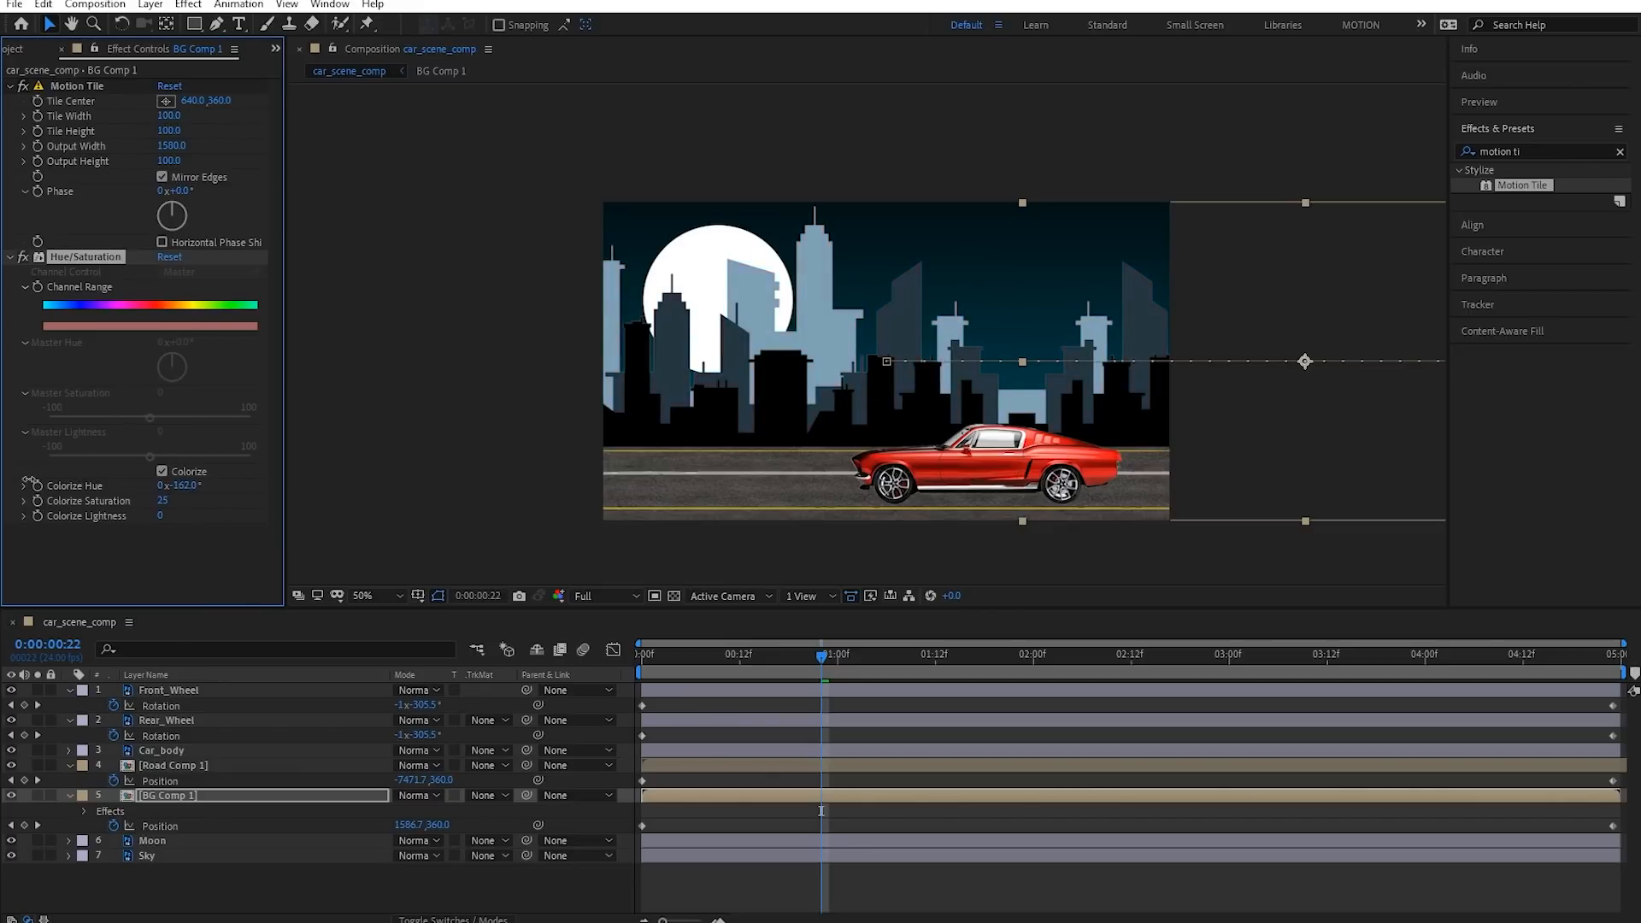
left_click(22, 258)
left_click(23, 257)
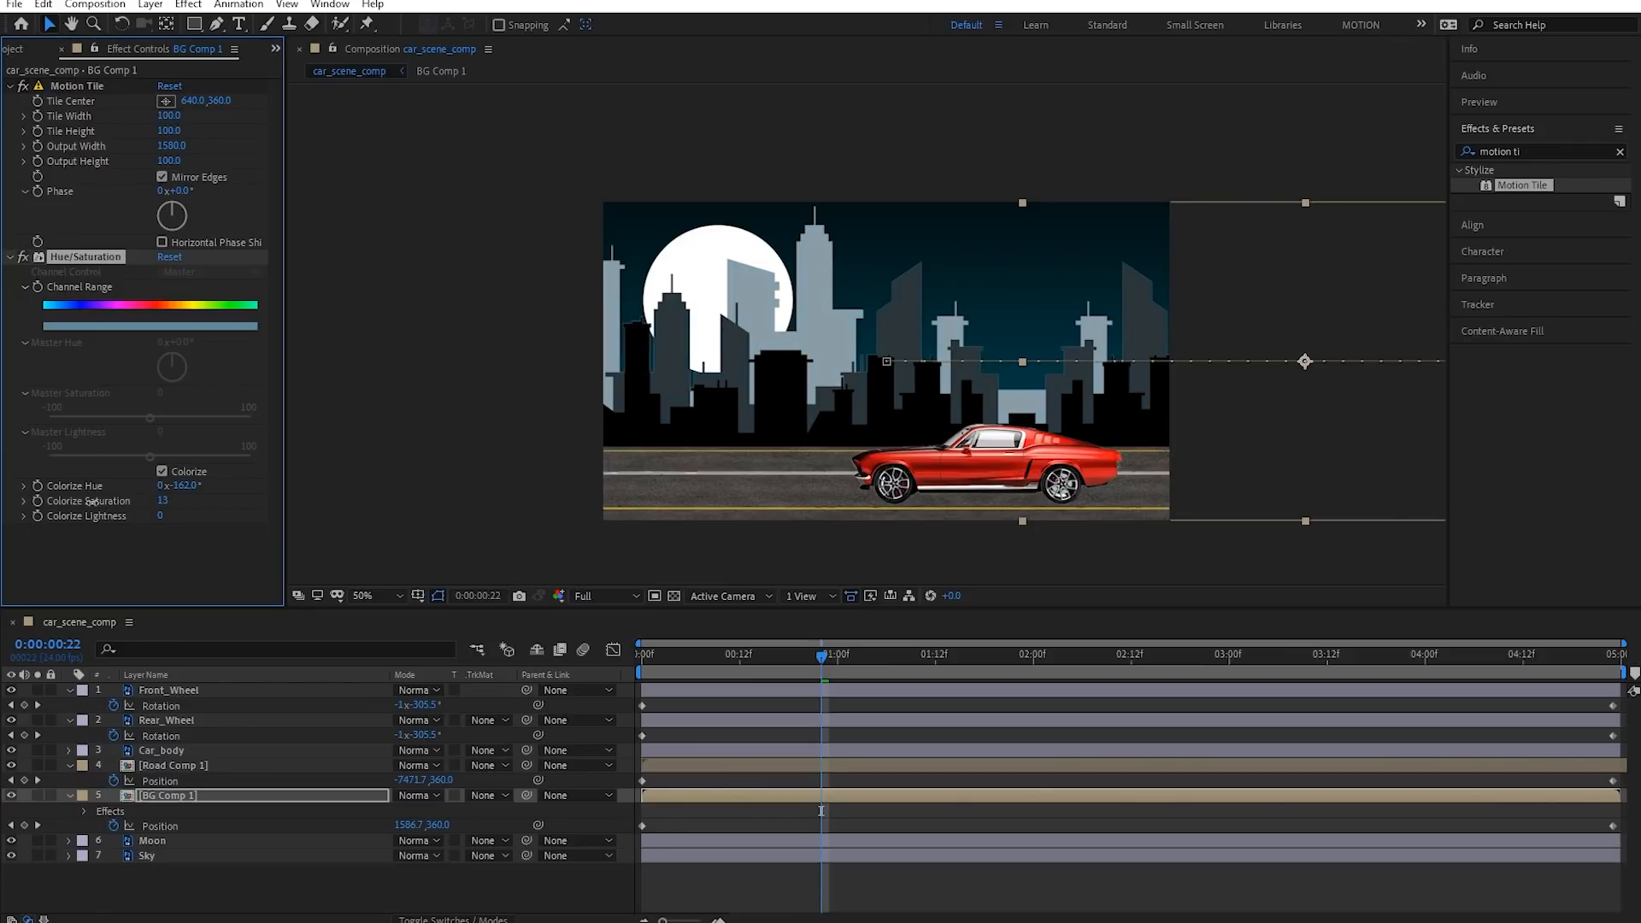
left_click(165, 495)
left_click(165, 494)
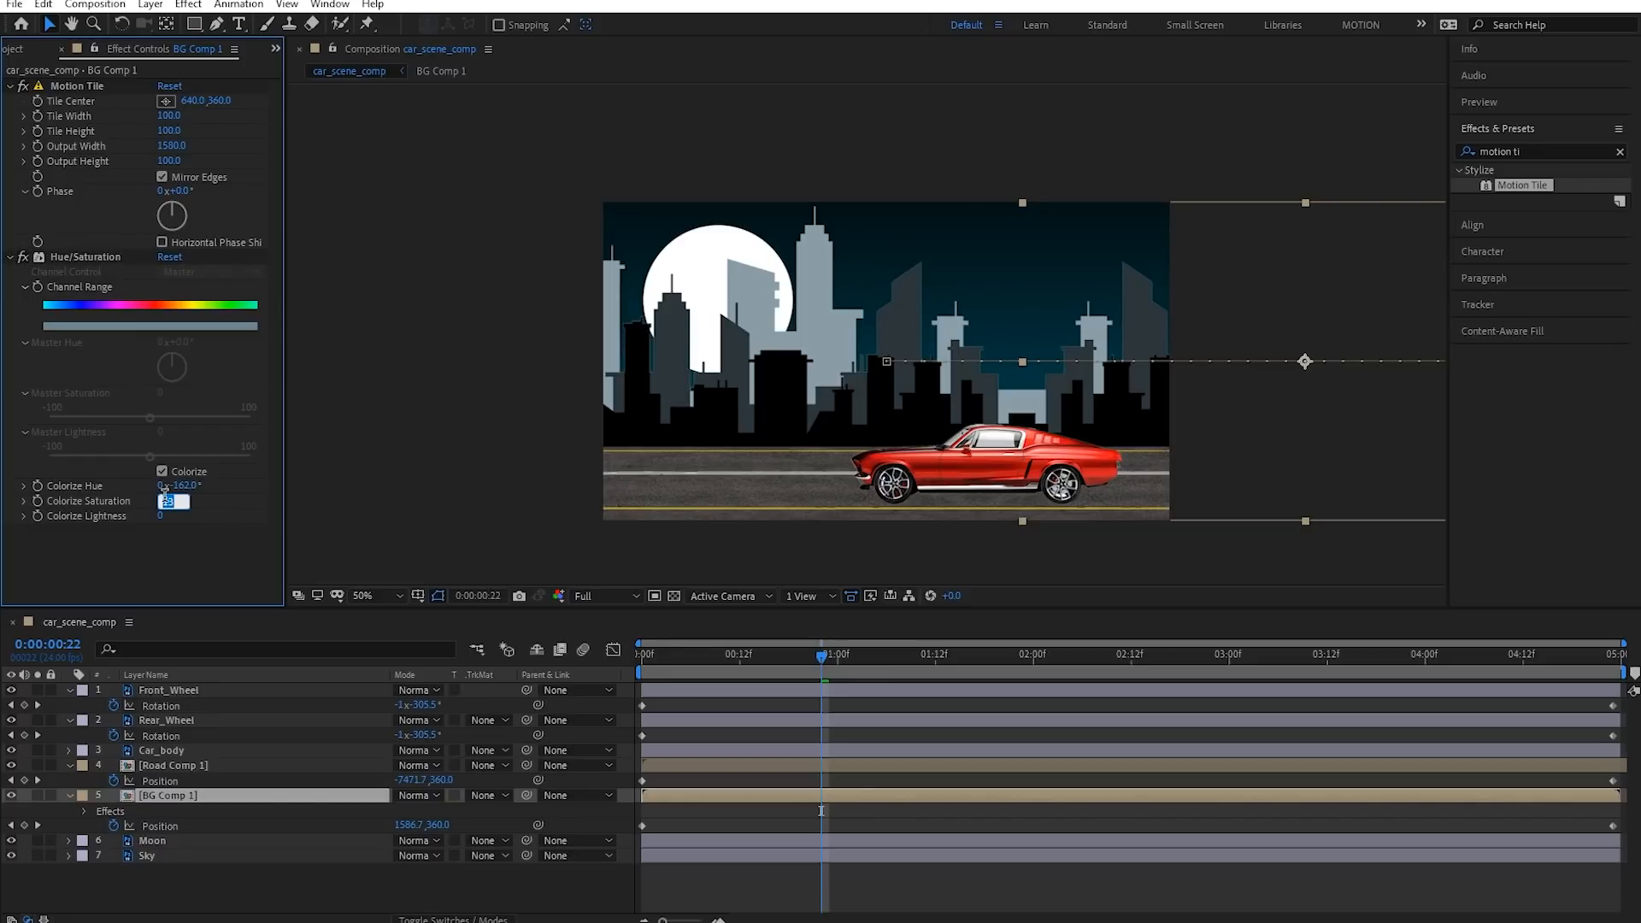
Apply the Curves effect to Car_body and lift the midpoint of its RGB curve slightly
left_click(911, 515)
scroll(904, 477, "up", 1)
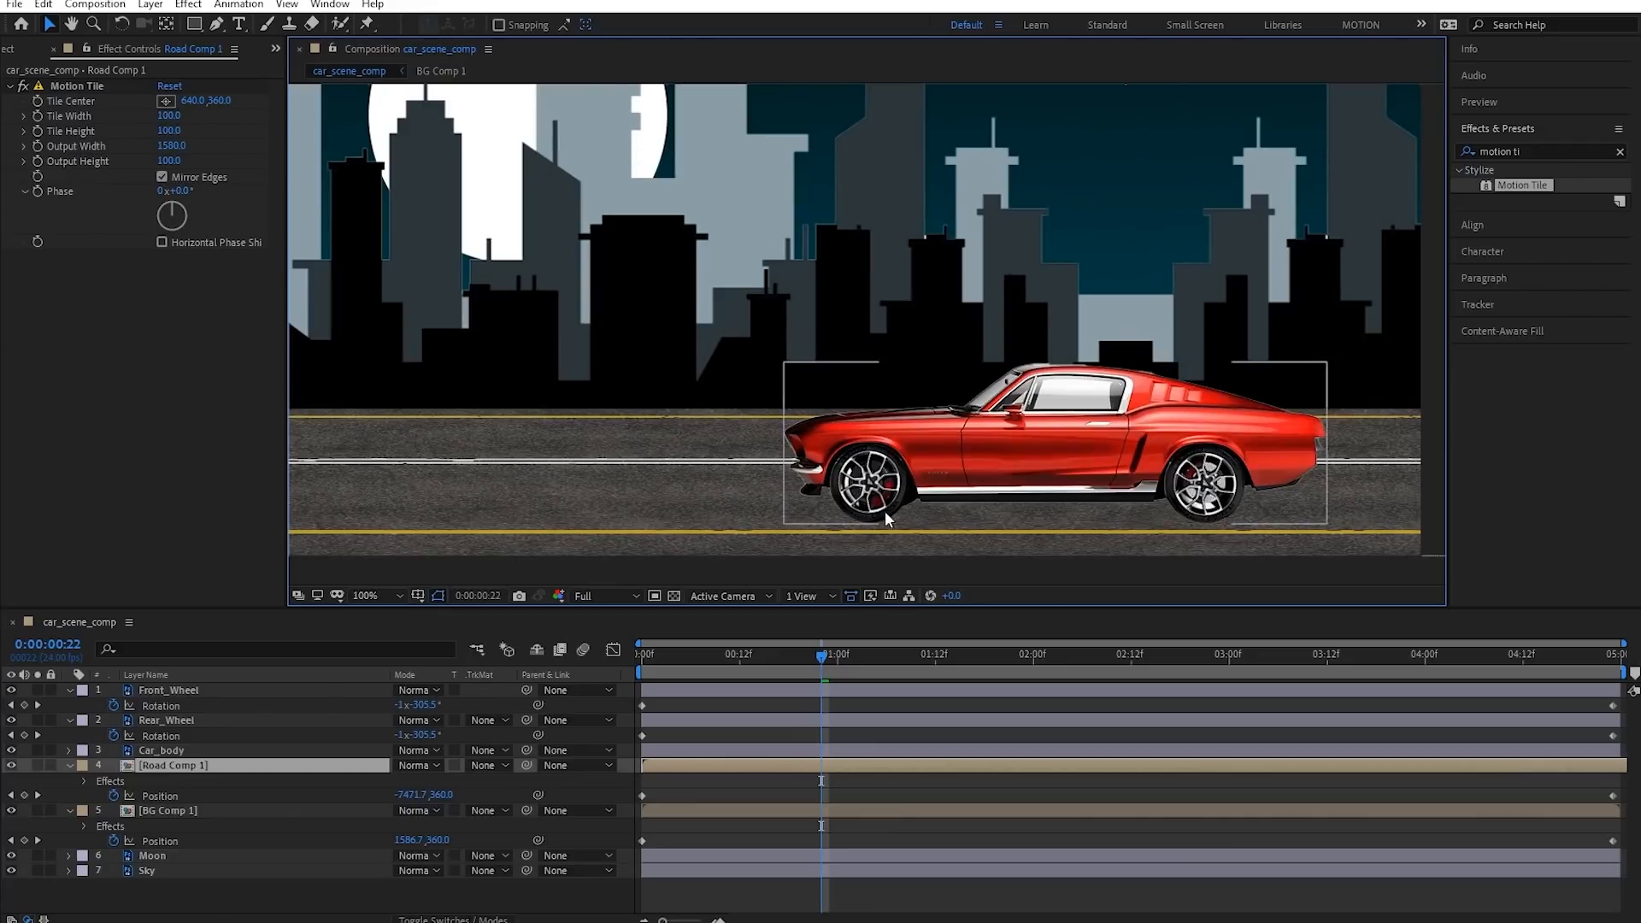
scroll(938, 482, "down", 1)
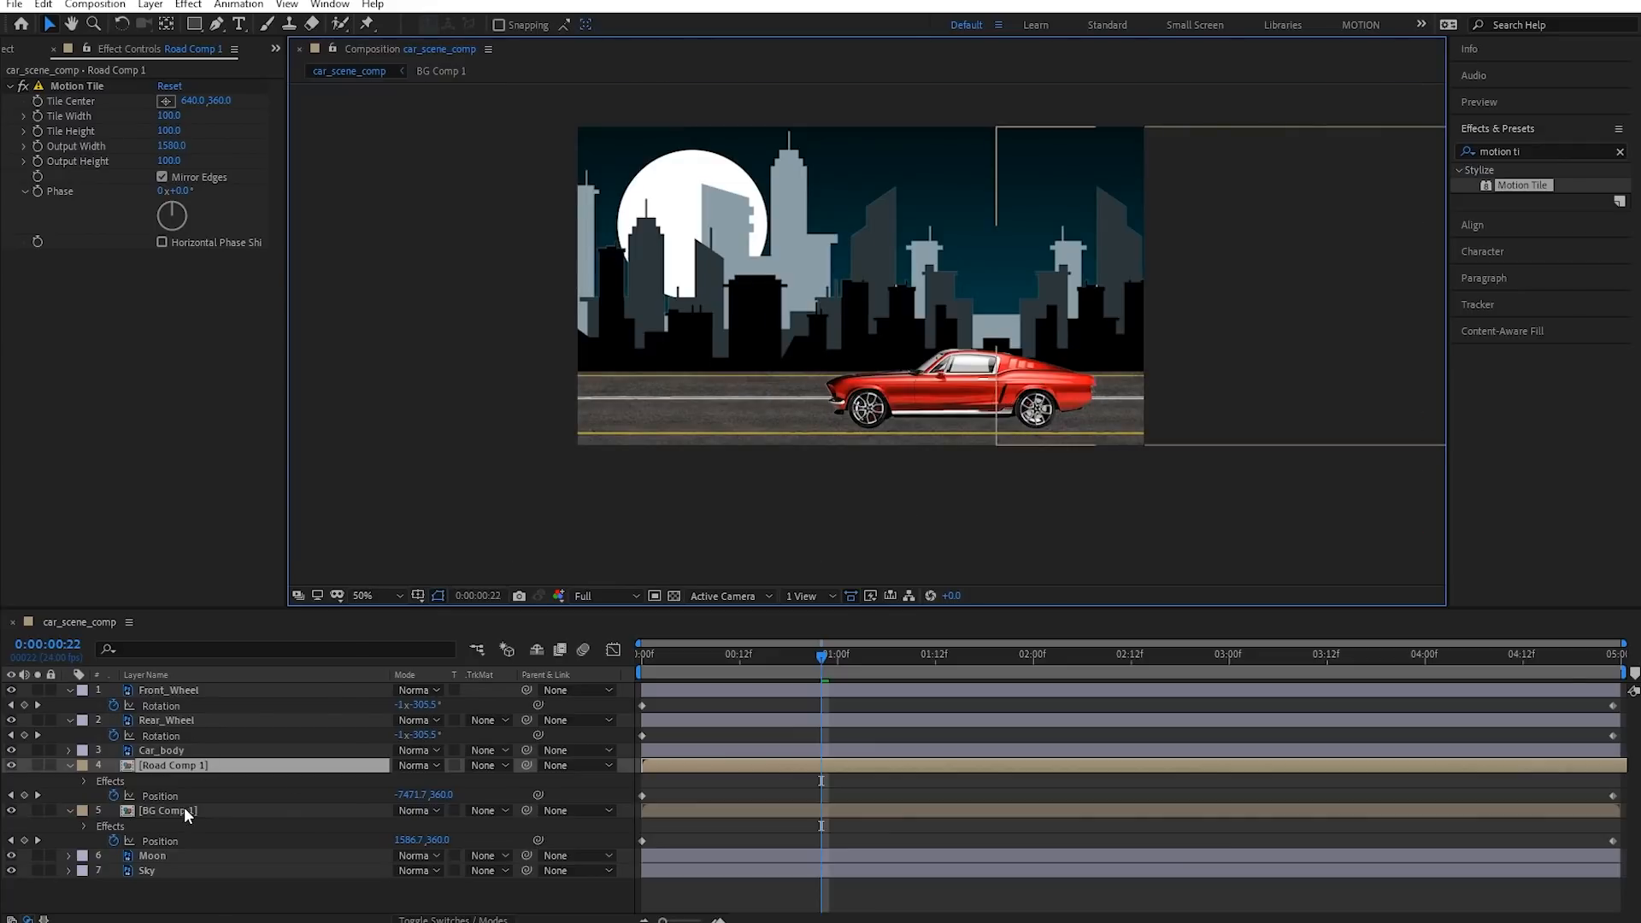
left_click(171, 735)
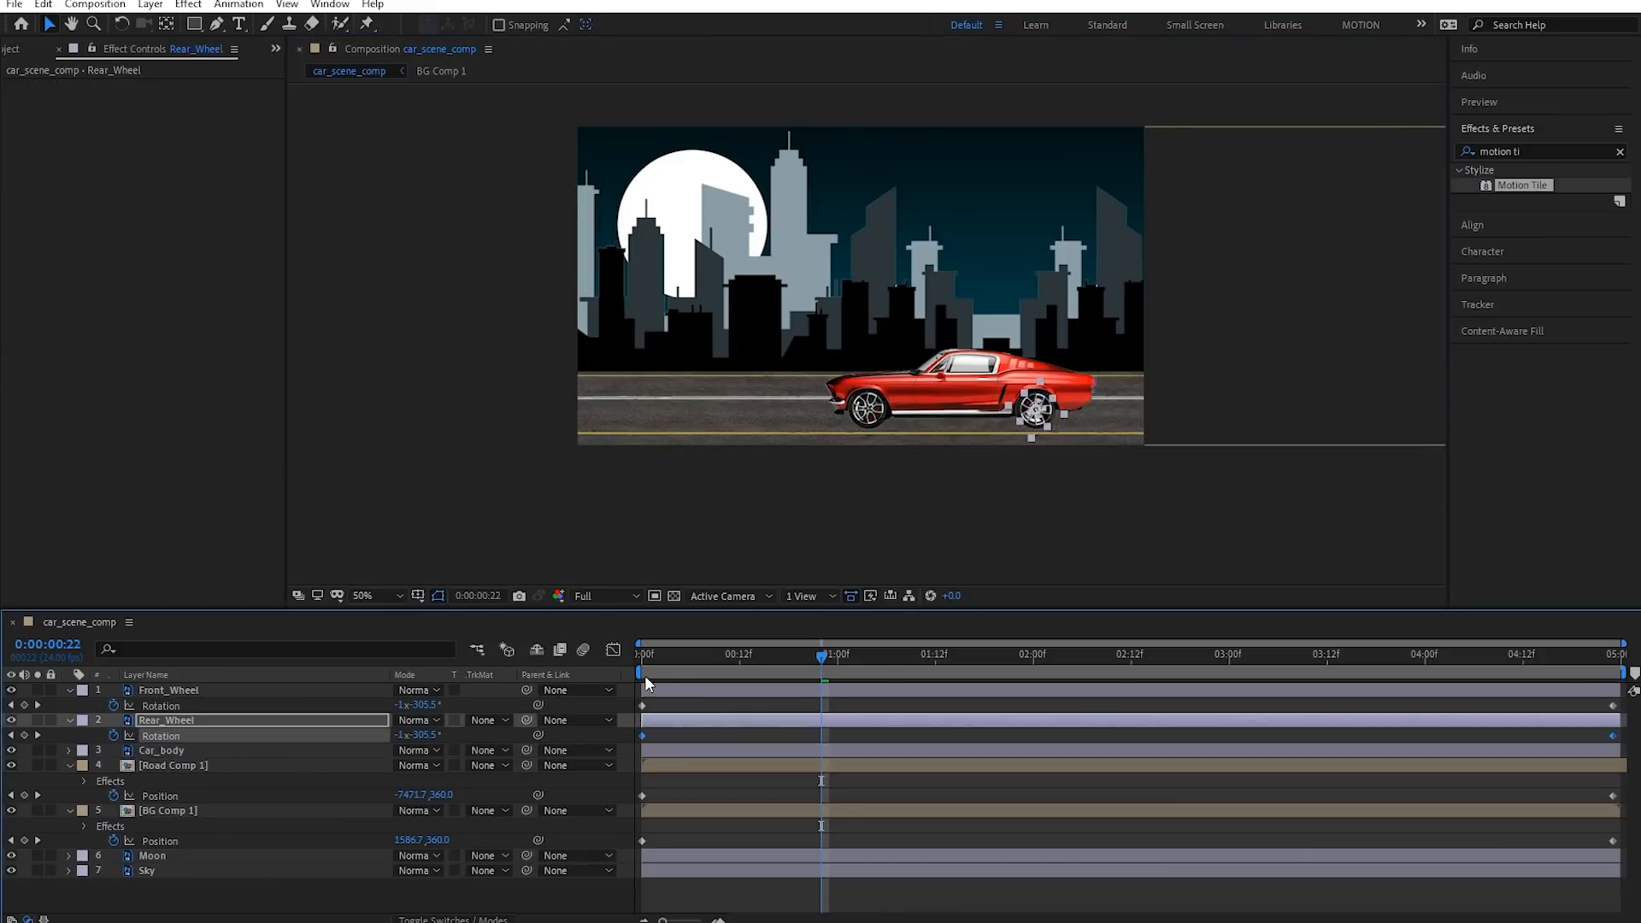
left_click(151, 753)
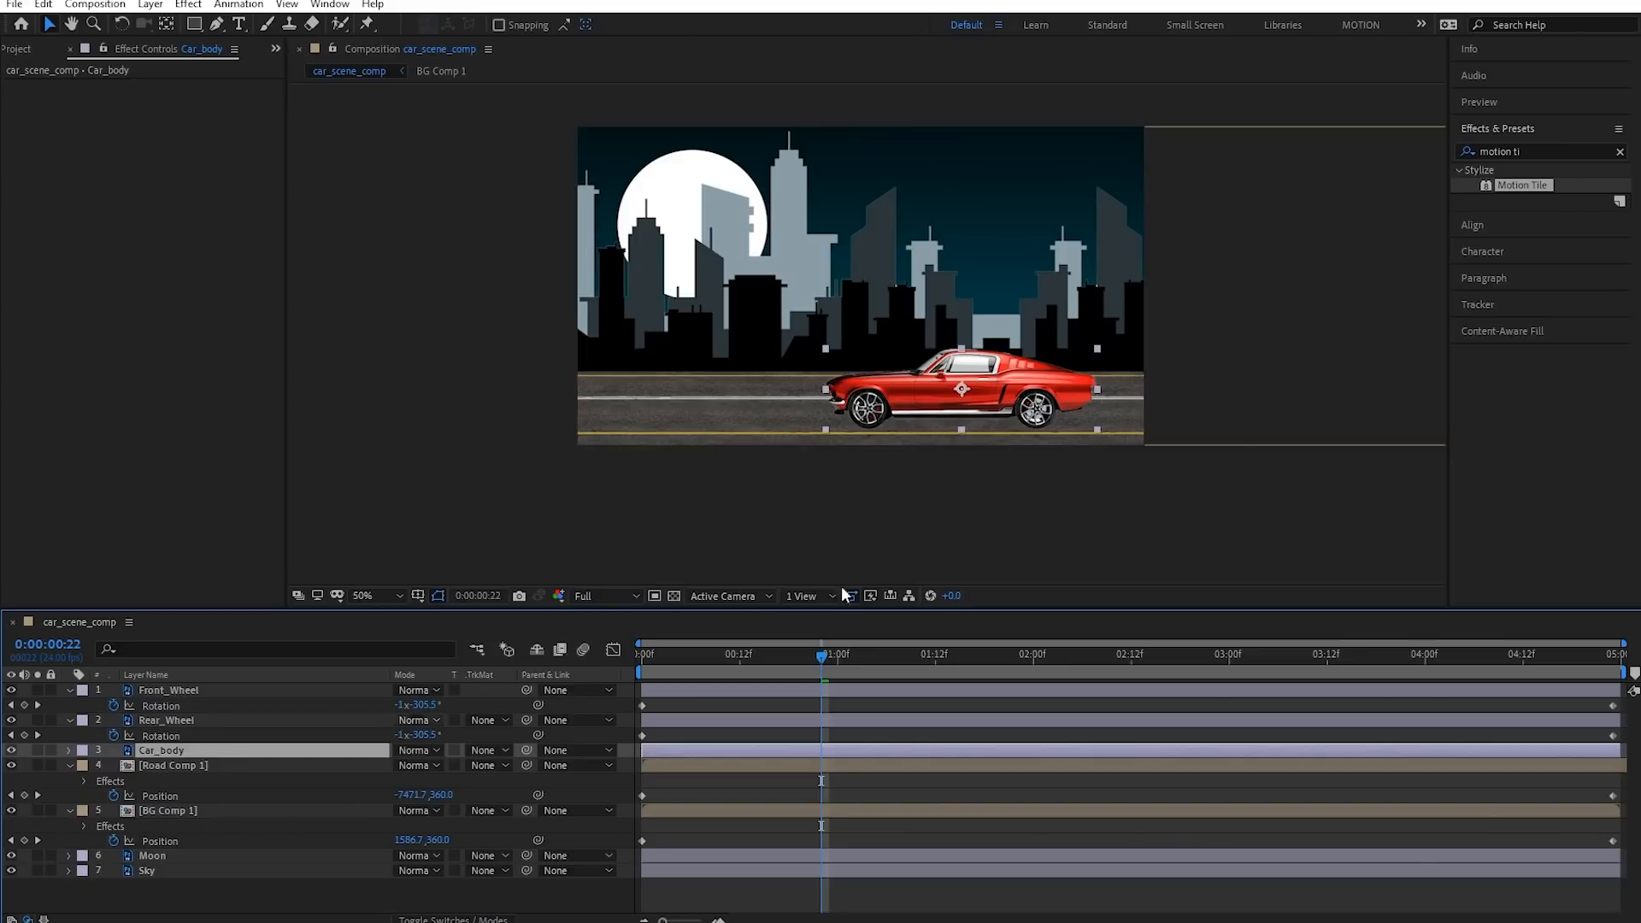
left_click(190, 5)
mouse_move(251, 206)
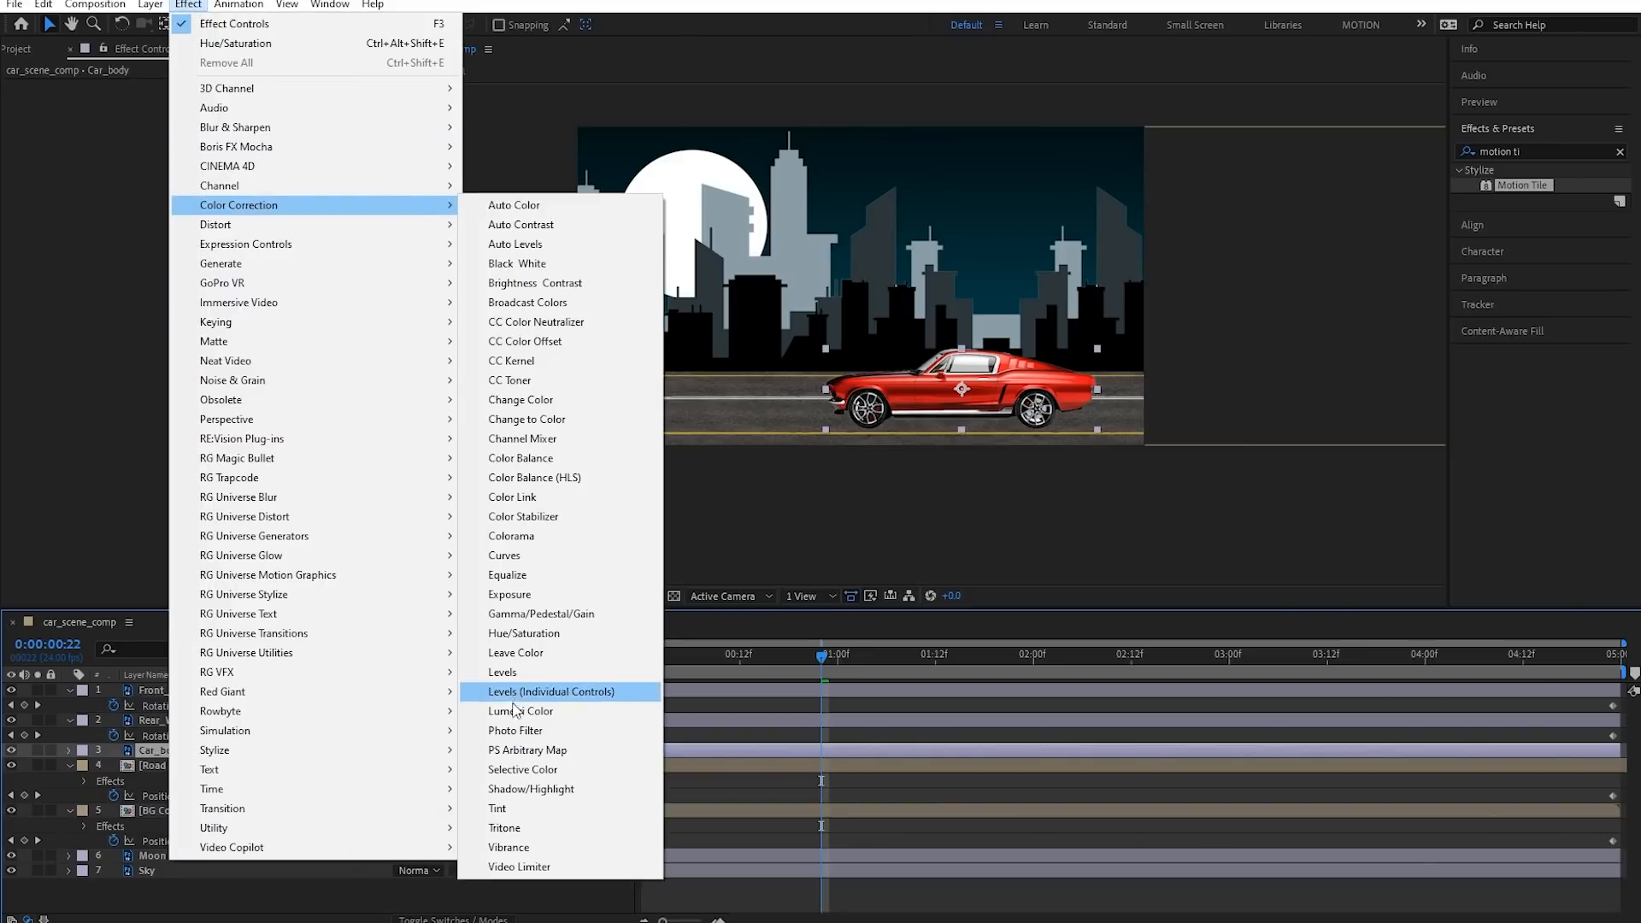
left_click(526, 556)
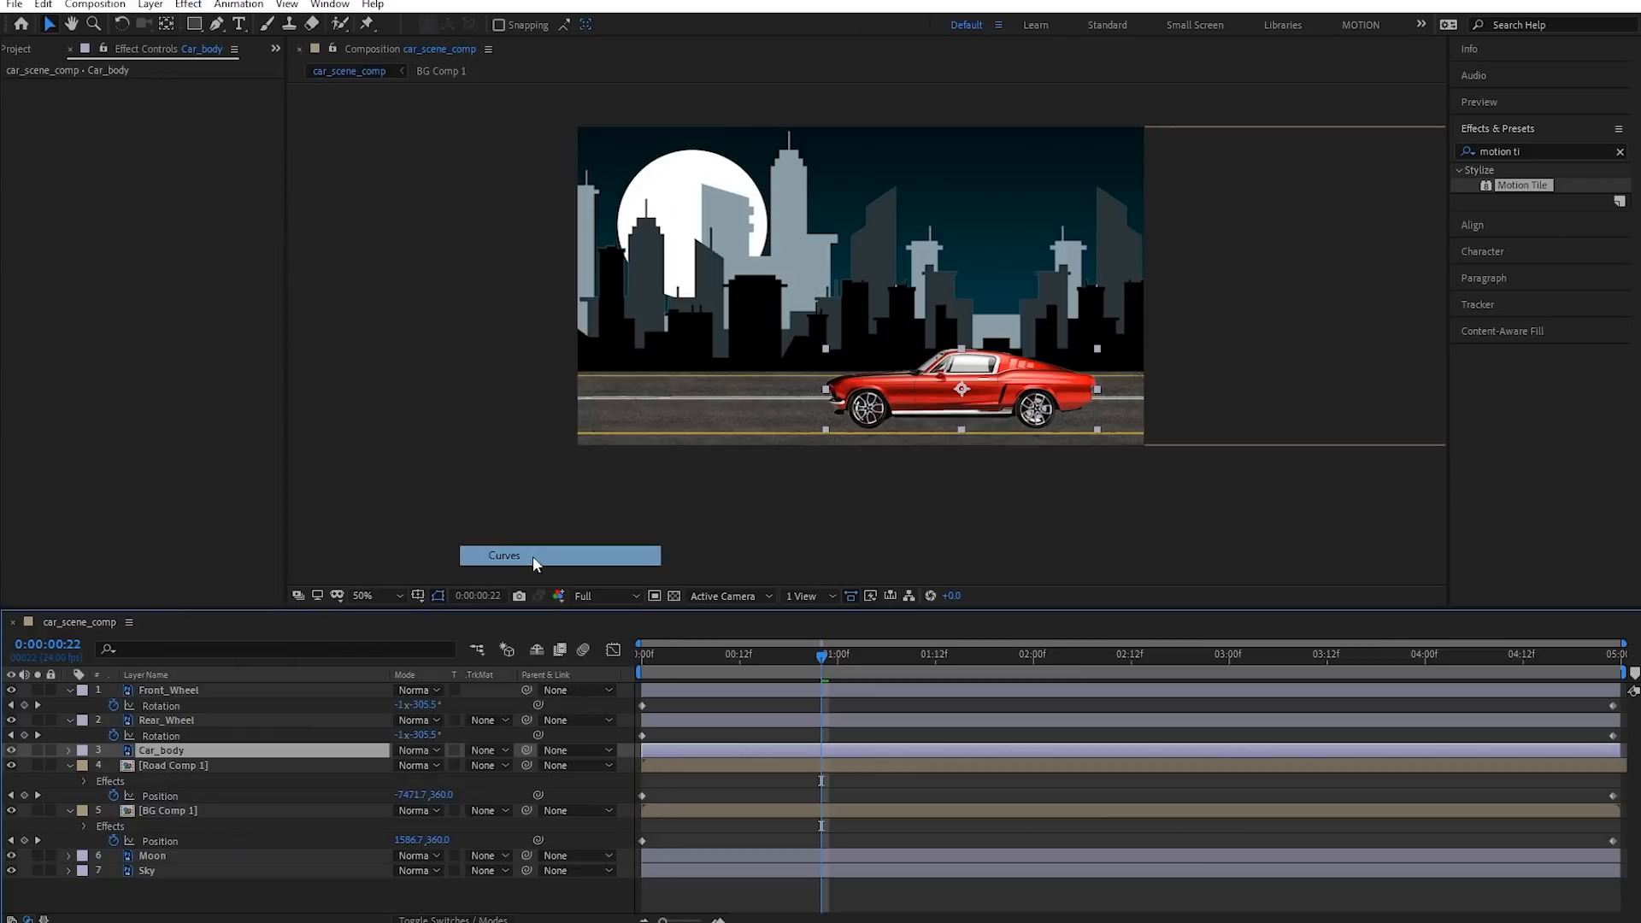
mouse_move(174, 266)
left_mouse_down()
mouse_move(154, 205)
mouse_move(170, 244)
left_mouse_up()
Lower the midtones of the Red channel in Car_body's Curves effect
left_click(234, 103)
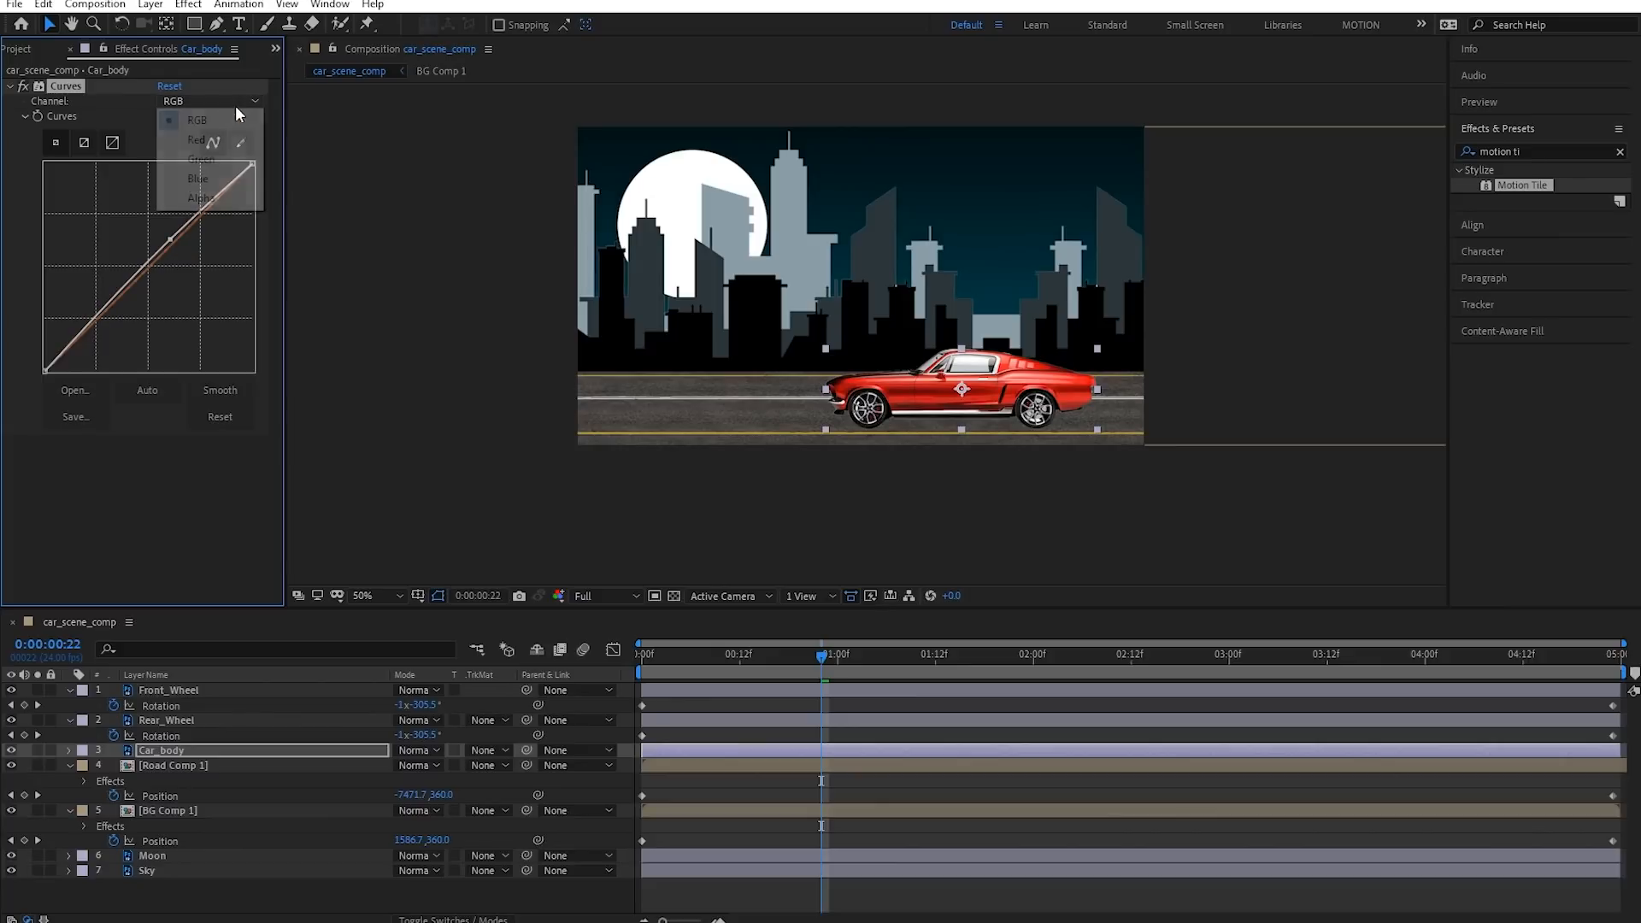
left_click(224, 135)
mouse_move(146, 279)
left_mouse_down()
mouse_move(154, 321)
mouse_move(152, 293)
left_mouse_up()
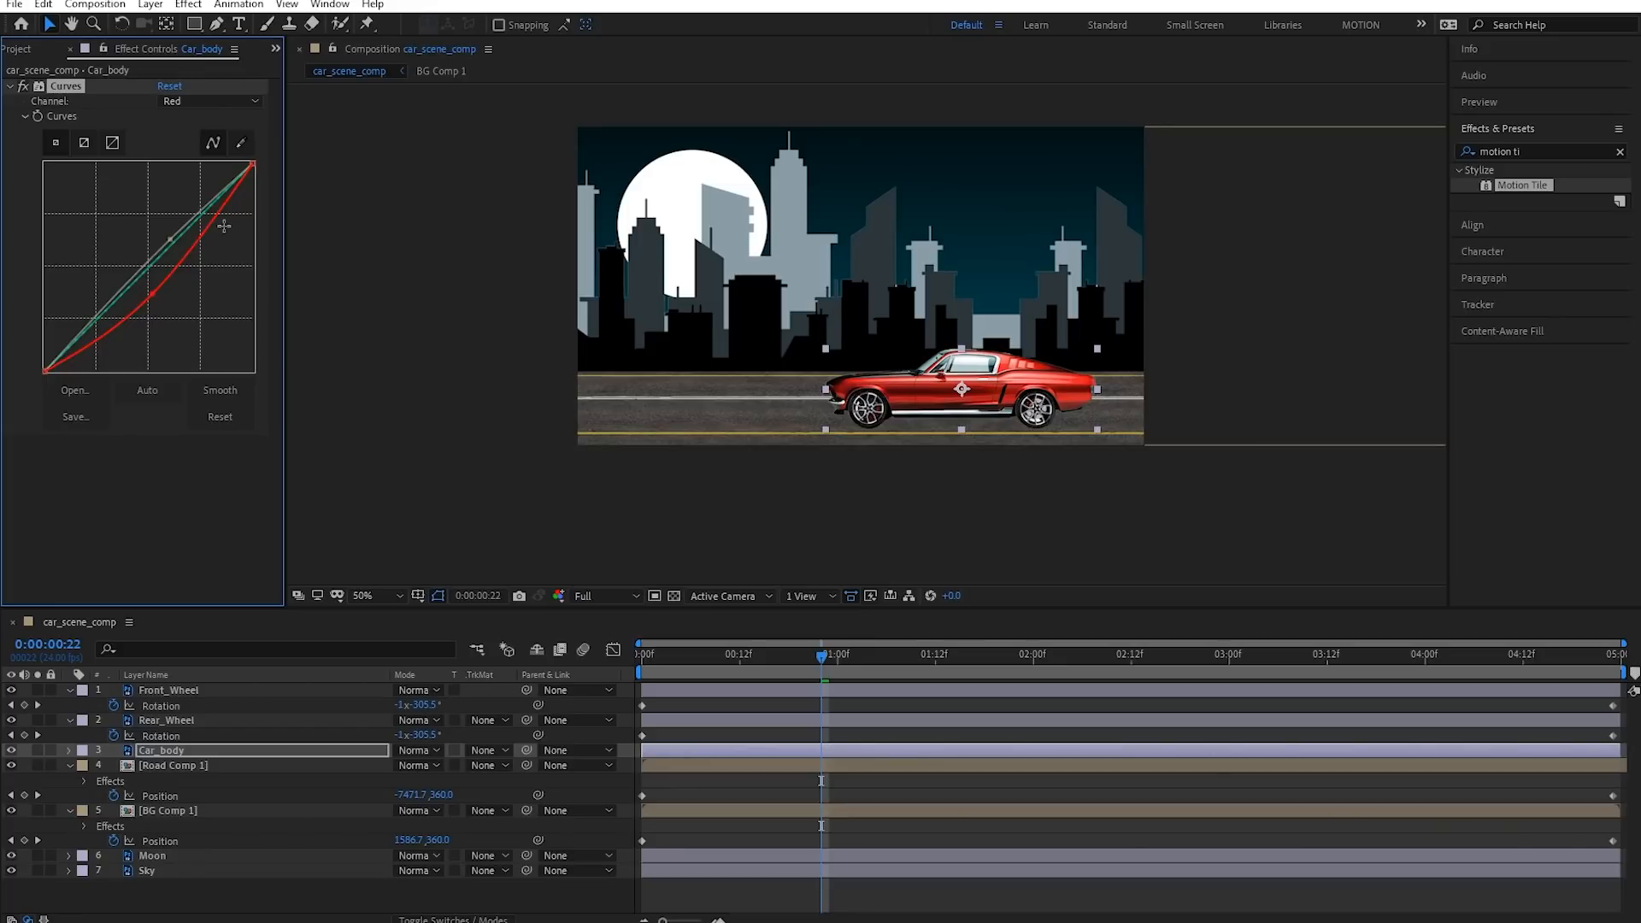
Raise the shadows of Car_body's Blue curve and bring its highlights back close to the diagonal
left_click(210, 103)
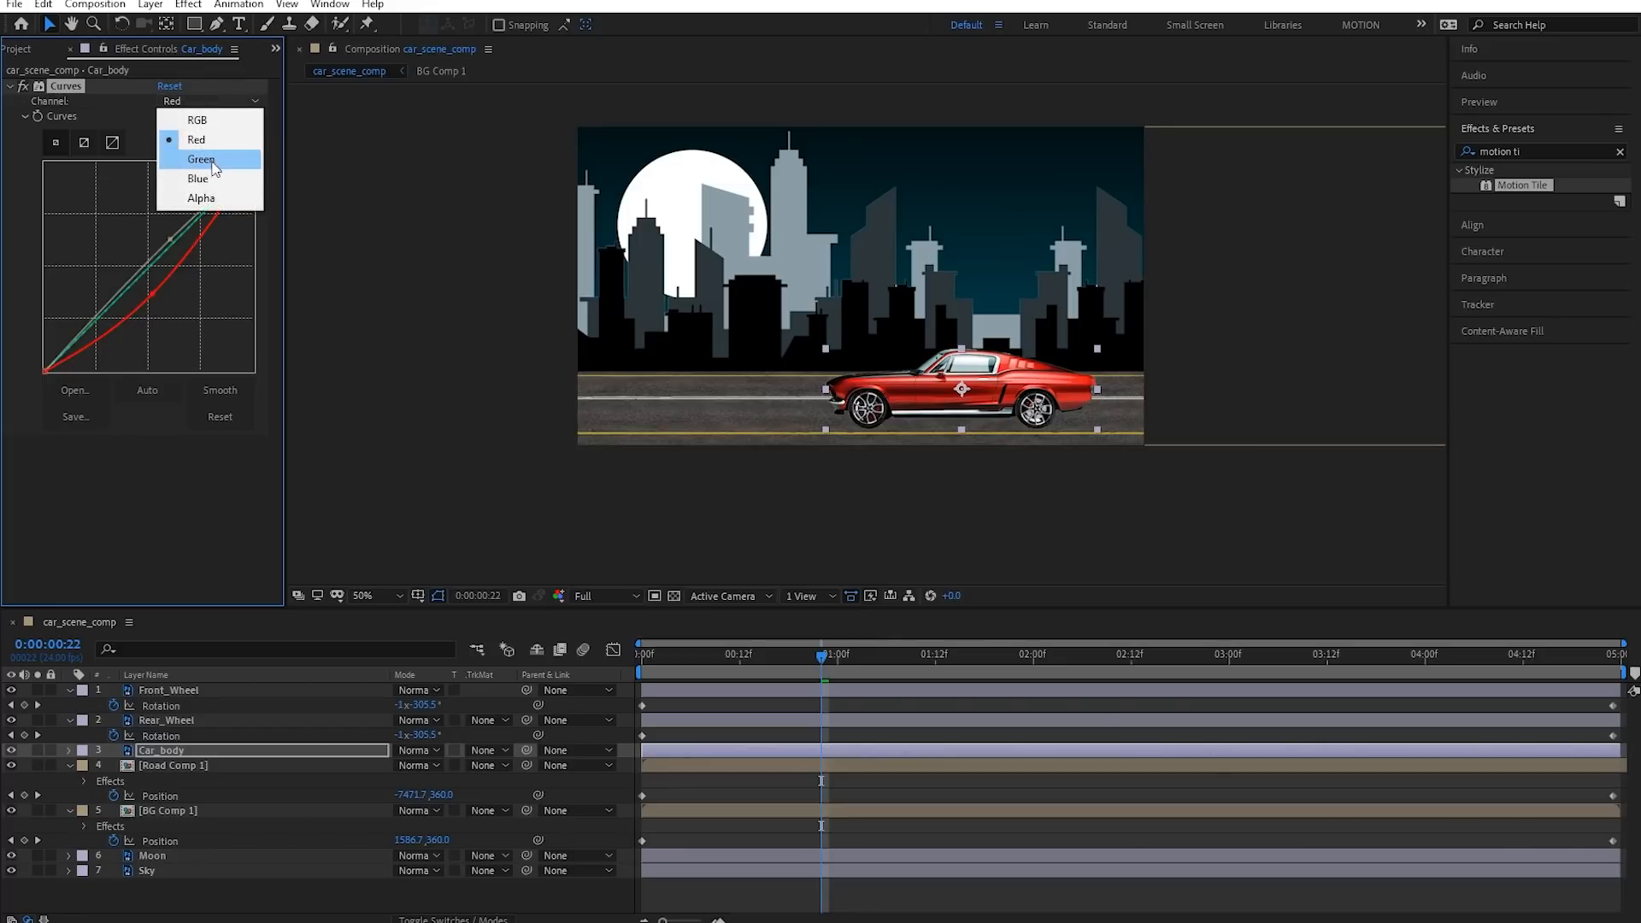
left_click(215, 178)
left_click_drag(210, 229, 195, 195)
left_click_drag(96, 309, 77, 315)
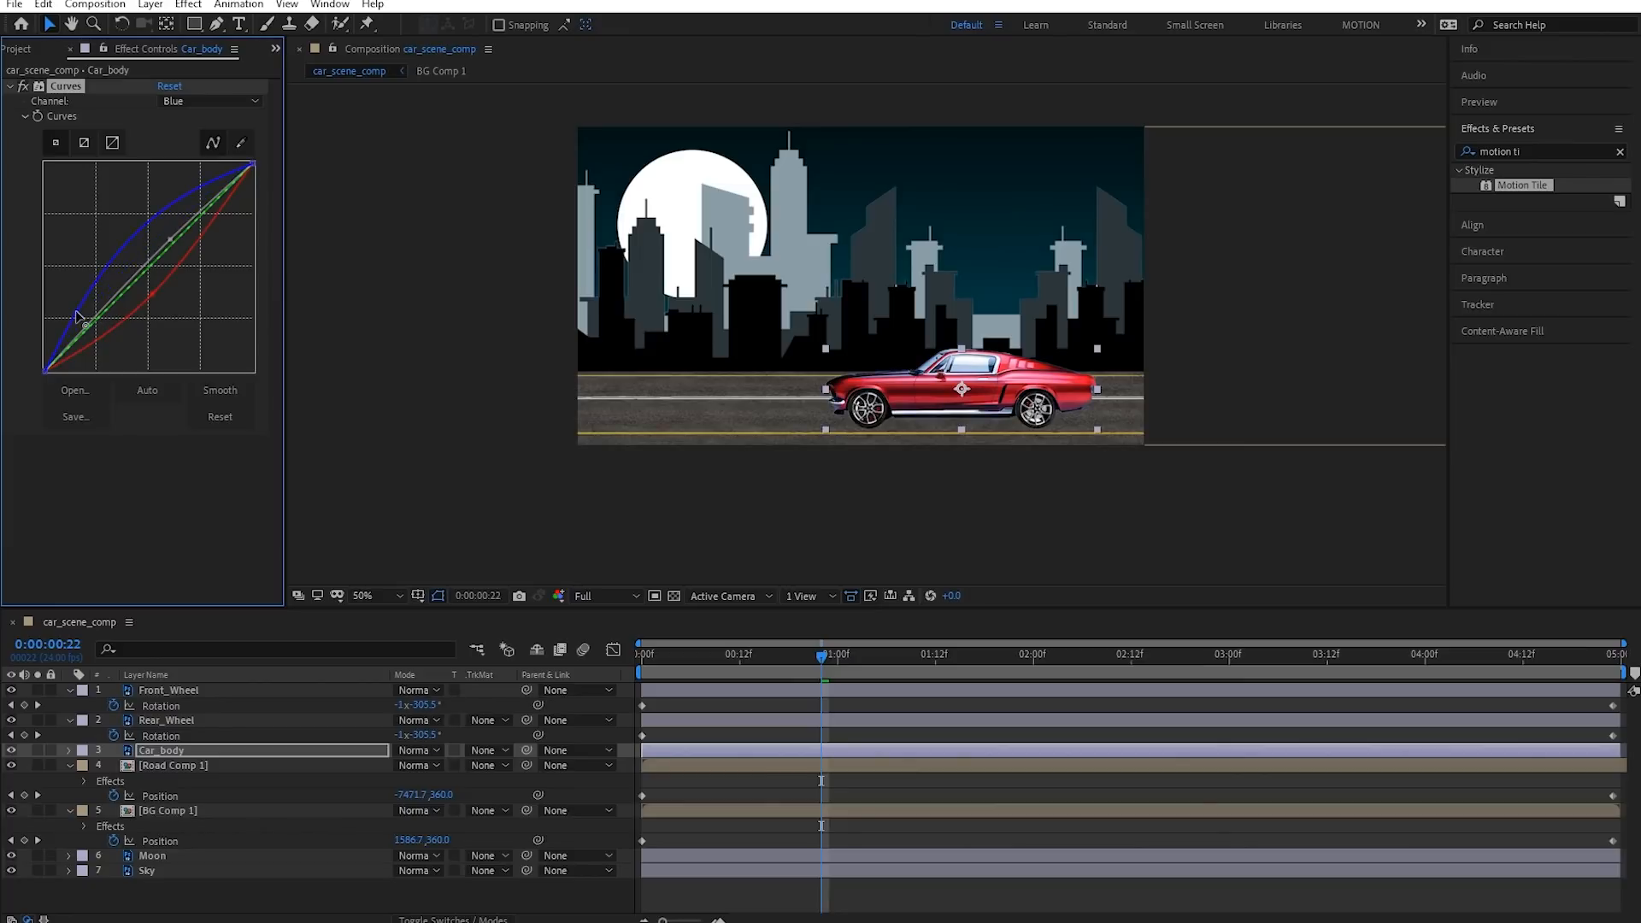
left_click_drag(174, 219, 195, 229)
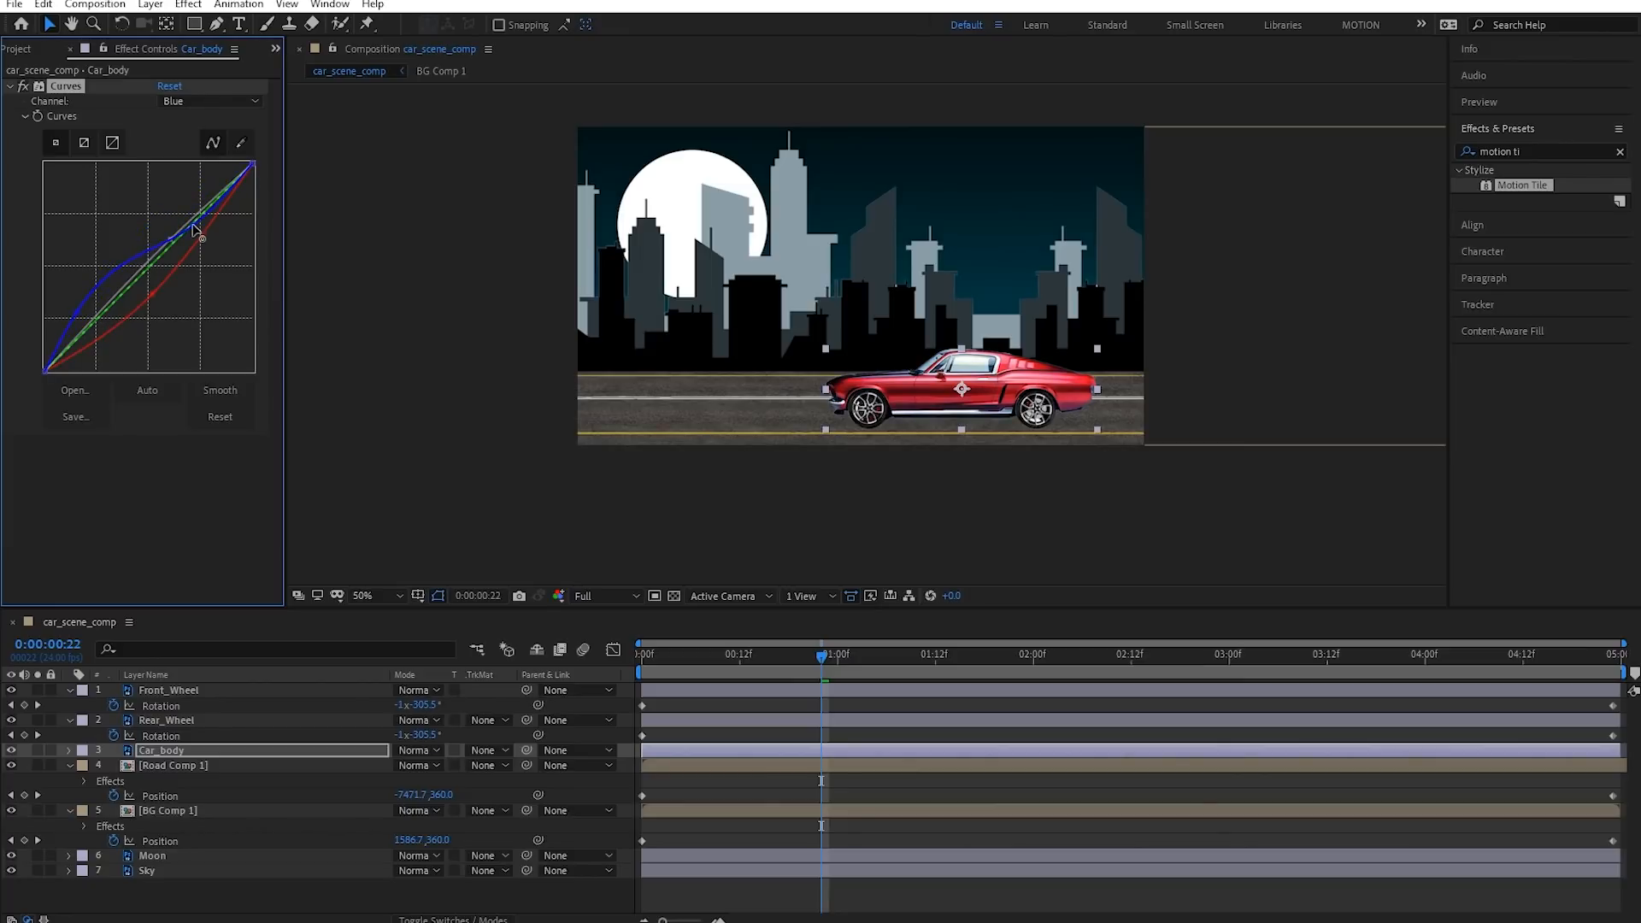
Shape Car_body's Red curve into an S by lowering the shadows and raising the highlights
left_click(238, 103)
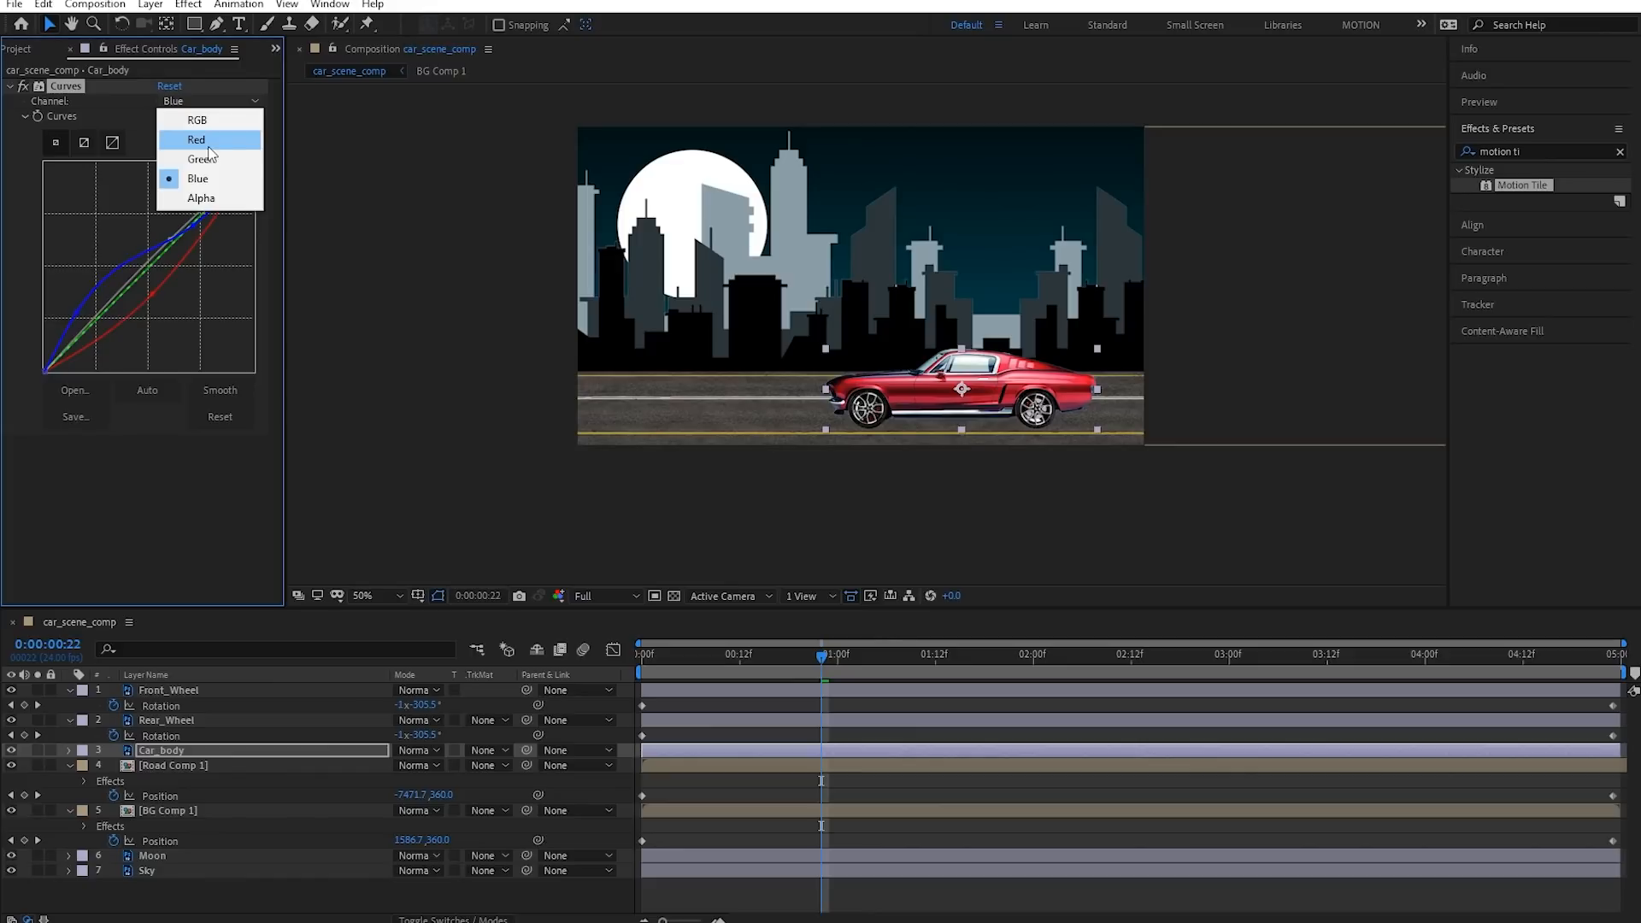
left_click(204, 140)
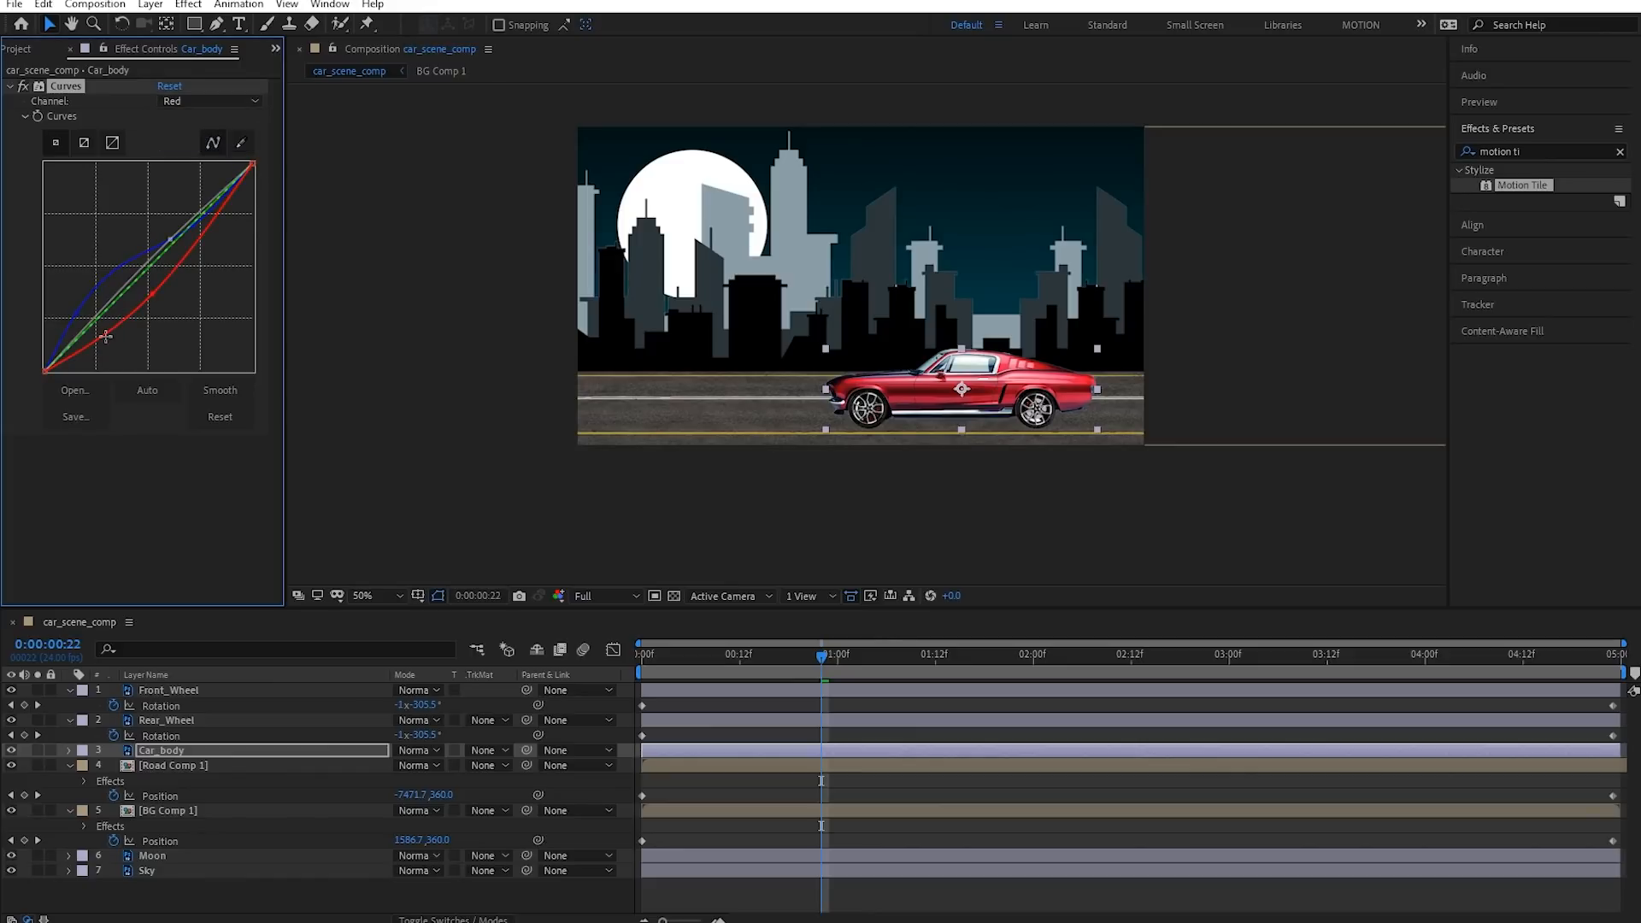
left_click_drag(105, 337, 112, 343)
left_click_drag(211, 219, 203, 206)
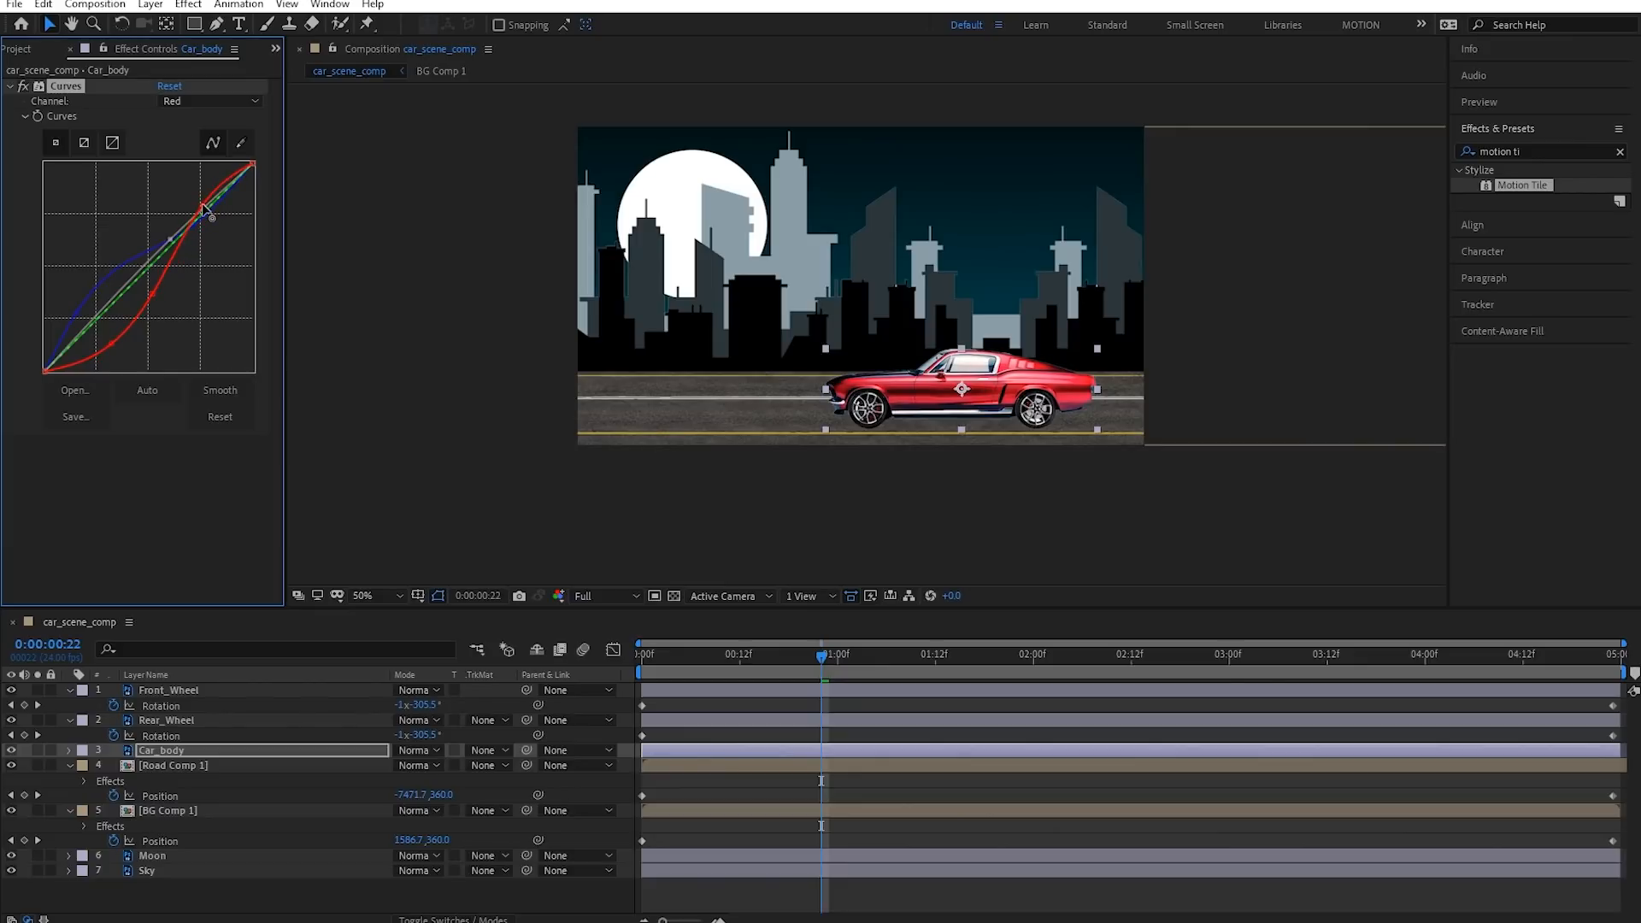
Raise the shadows of Car_body's Green curve and hold its midpoint near the diagonal
scroll(696, 310, "up", 2)
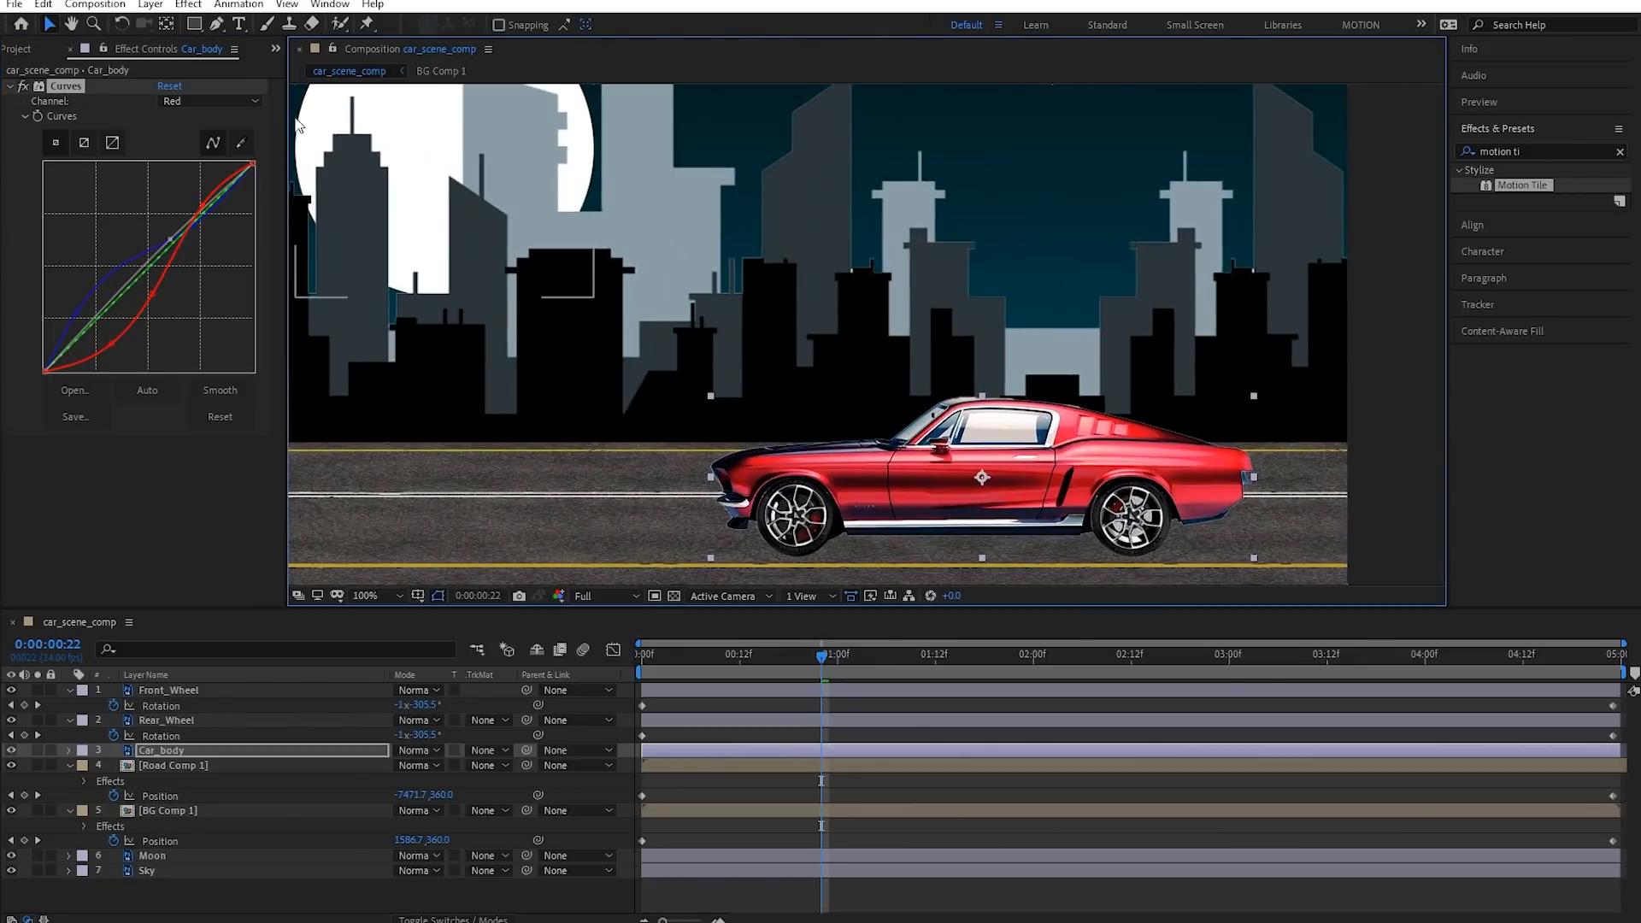
left_click(227, 100)
left_click(219, 161)
left_click_drag(109, 314, 152, 267)
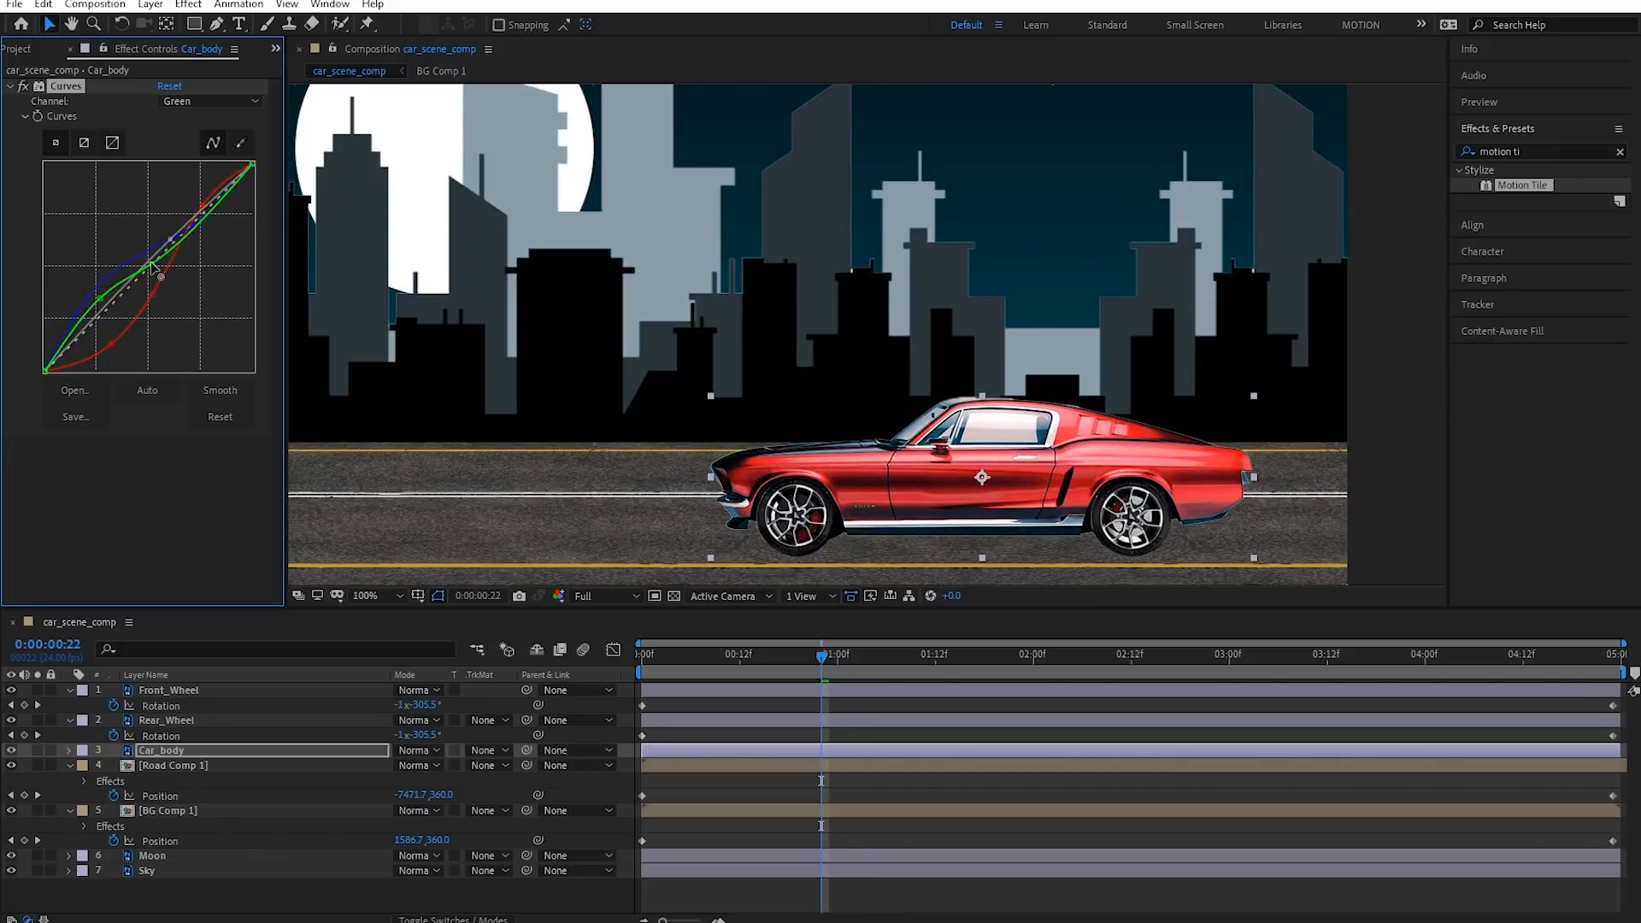
Compare the car with the Curves effect off and on, both up close and in the full scene
left_click(23, 86)
left_click(23, 87)
left_click(23, 86)
left_click(23, 86)
scroll(896, 316, "down", 2)
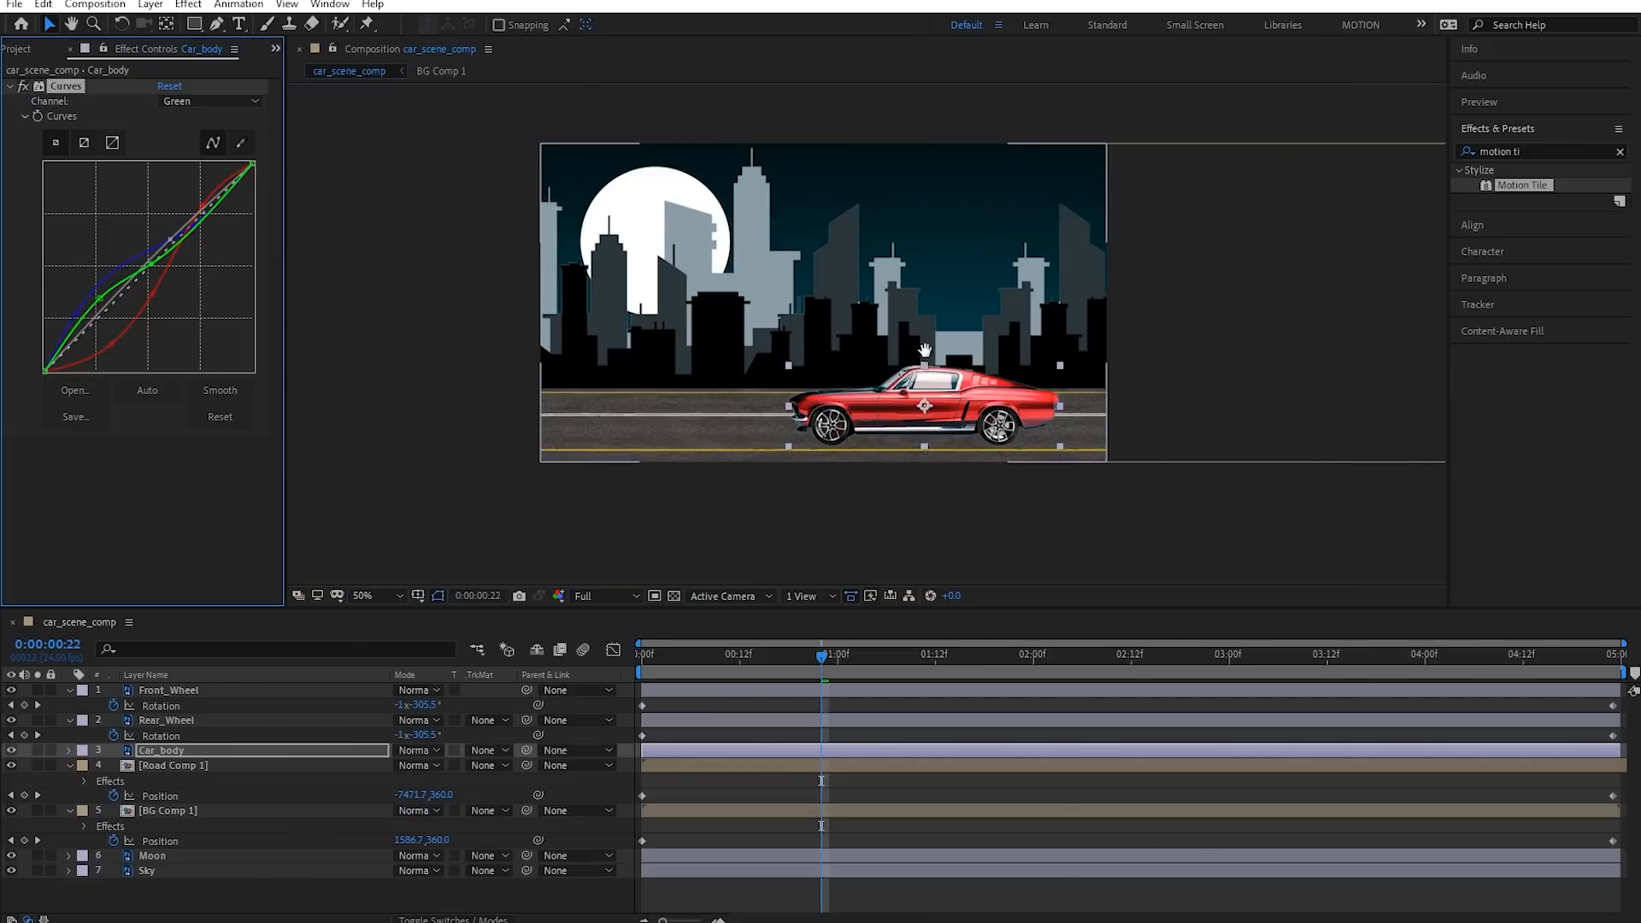
left_click(13, 87)
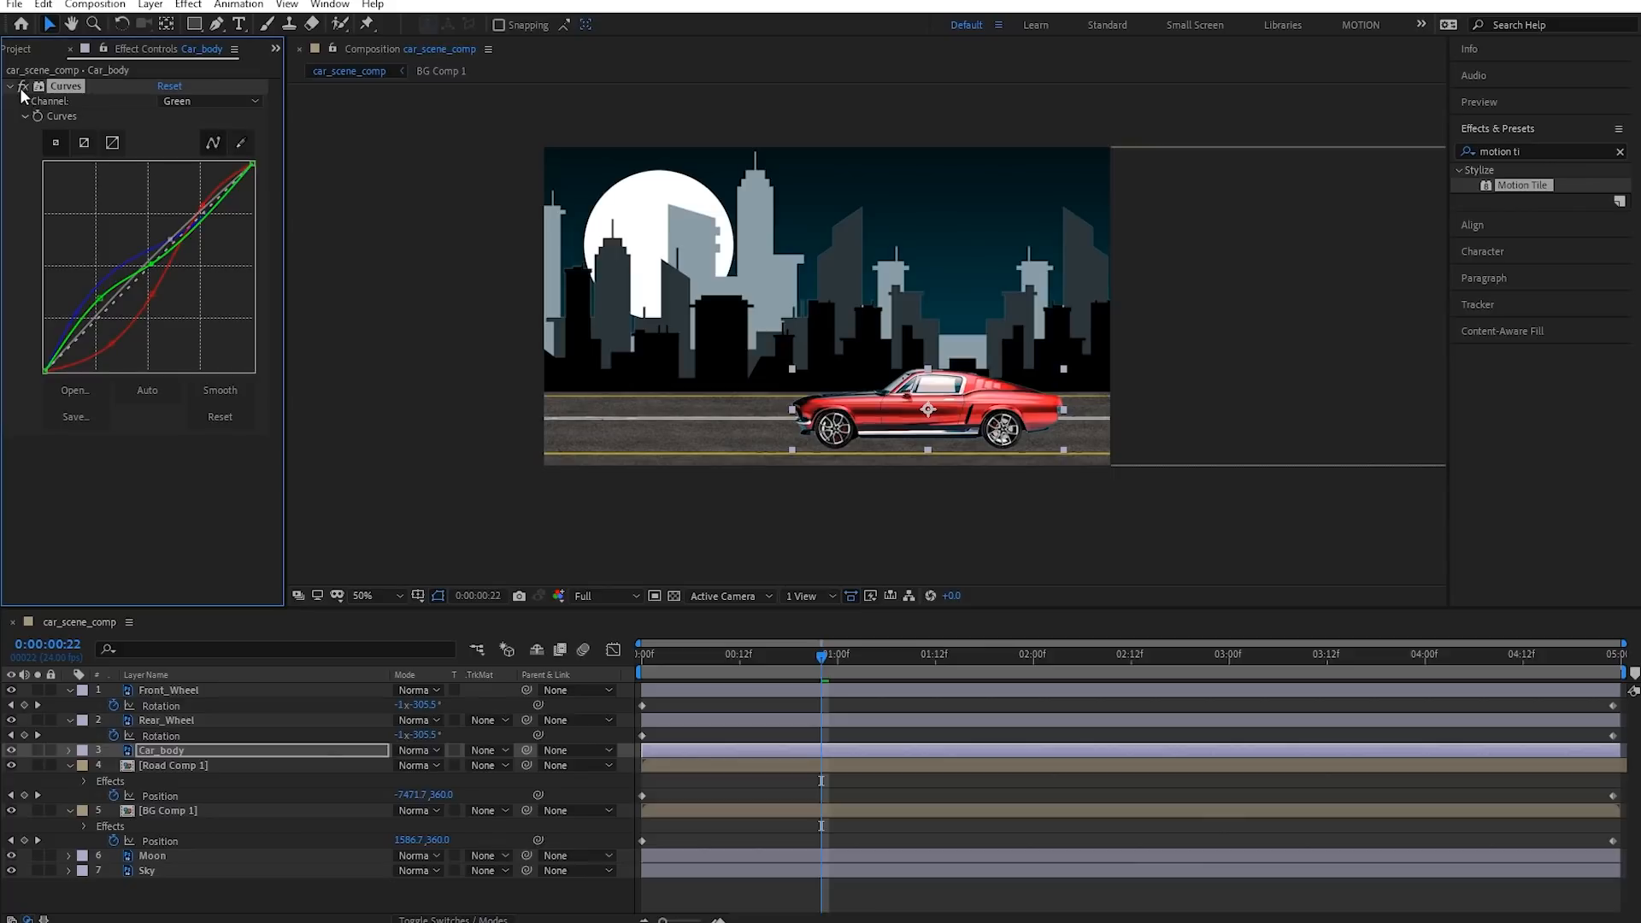
left_click(23, 86)
left_click(23, 87)
scroll(931, 494, "up", 2)
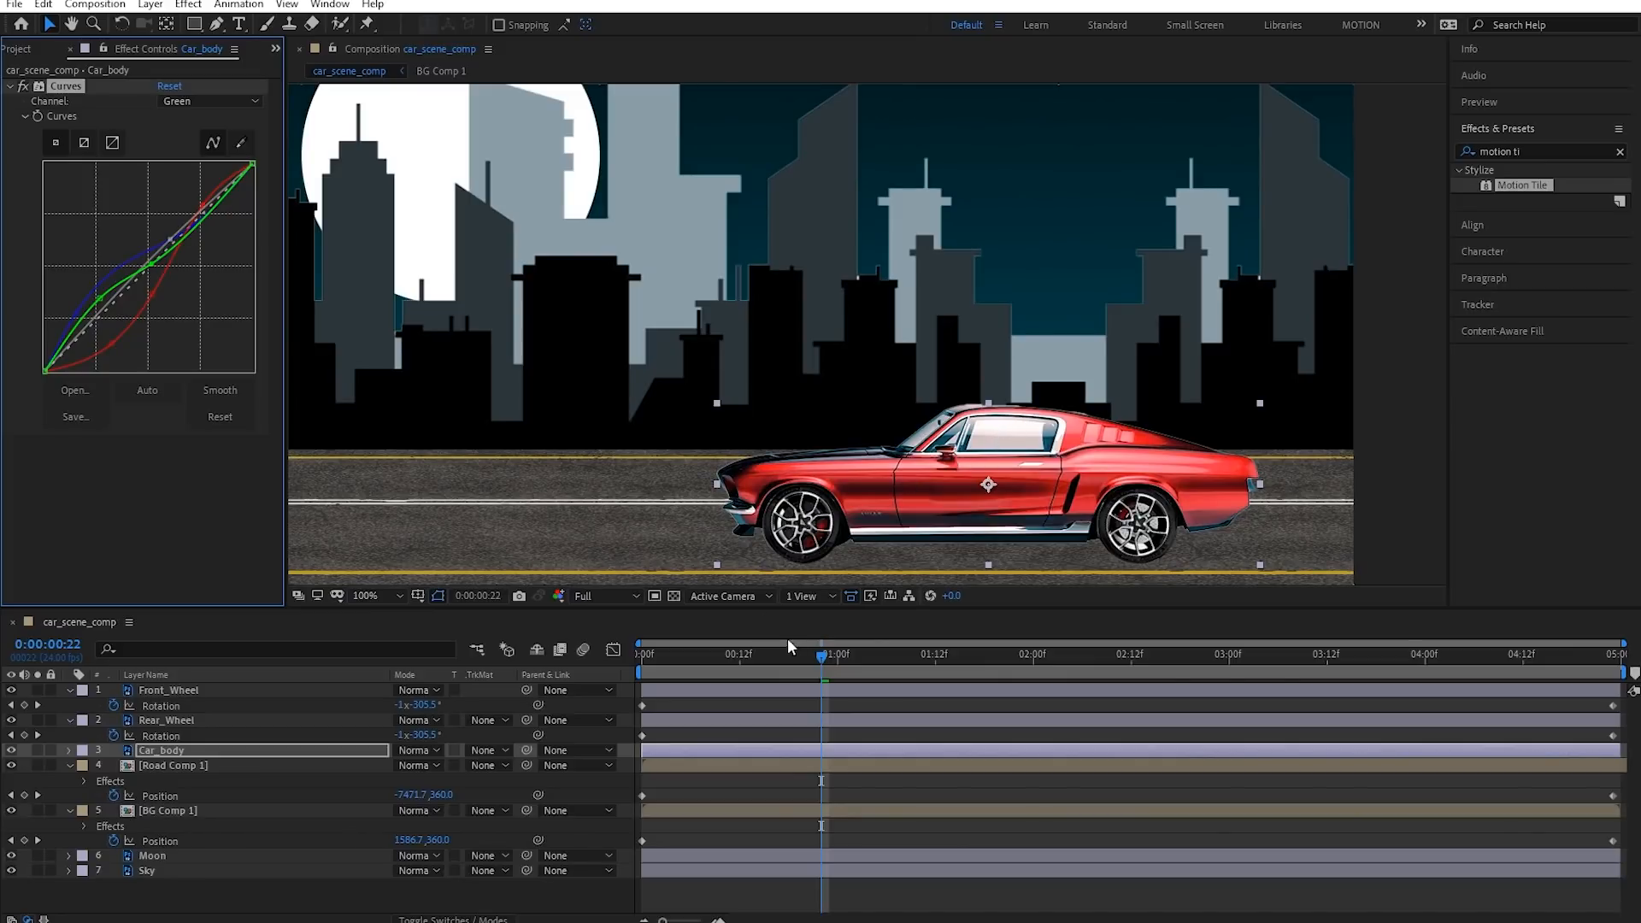
Move Car_body's anchor point to the centre of the rear wheel at 0:00:00:16
mouse_move(776, 664)
left_mouse_down()
mouse_move(745, 665)
mouse_move(769, 679)
left_mouse_up()
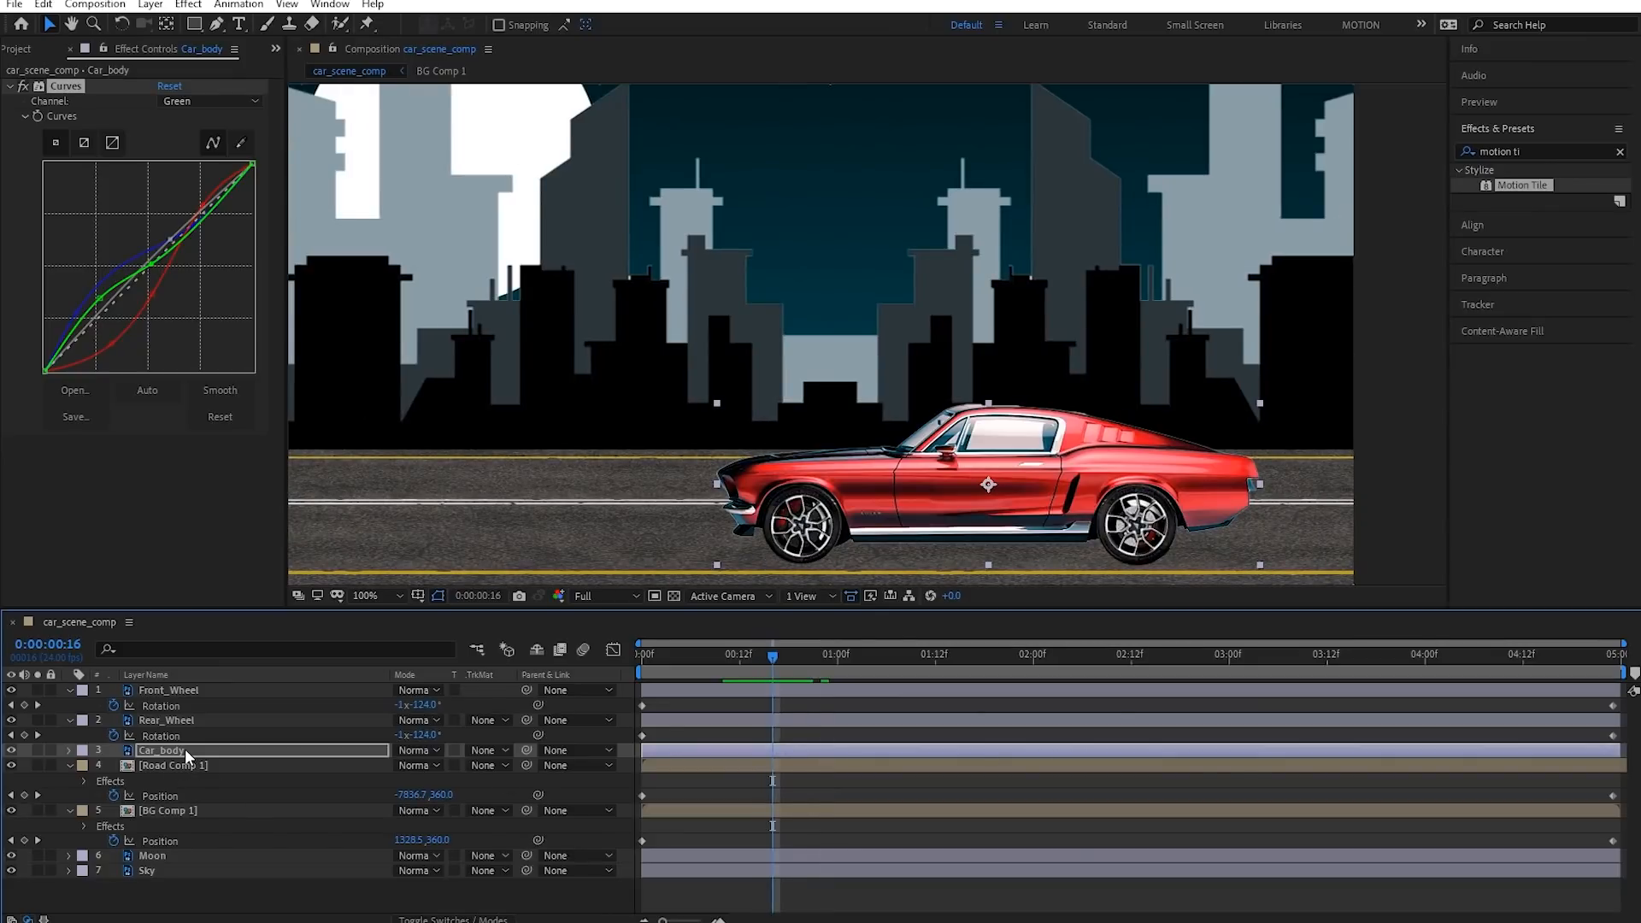
key("y")
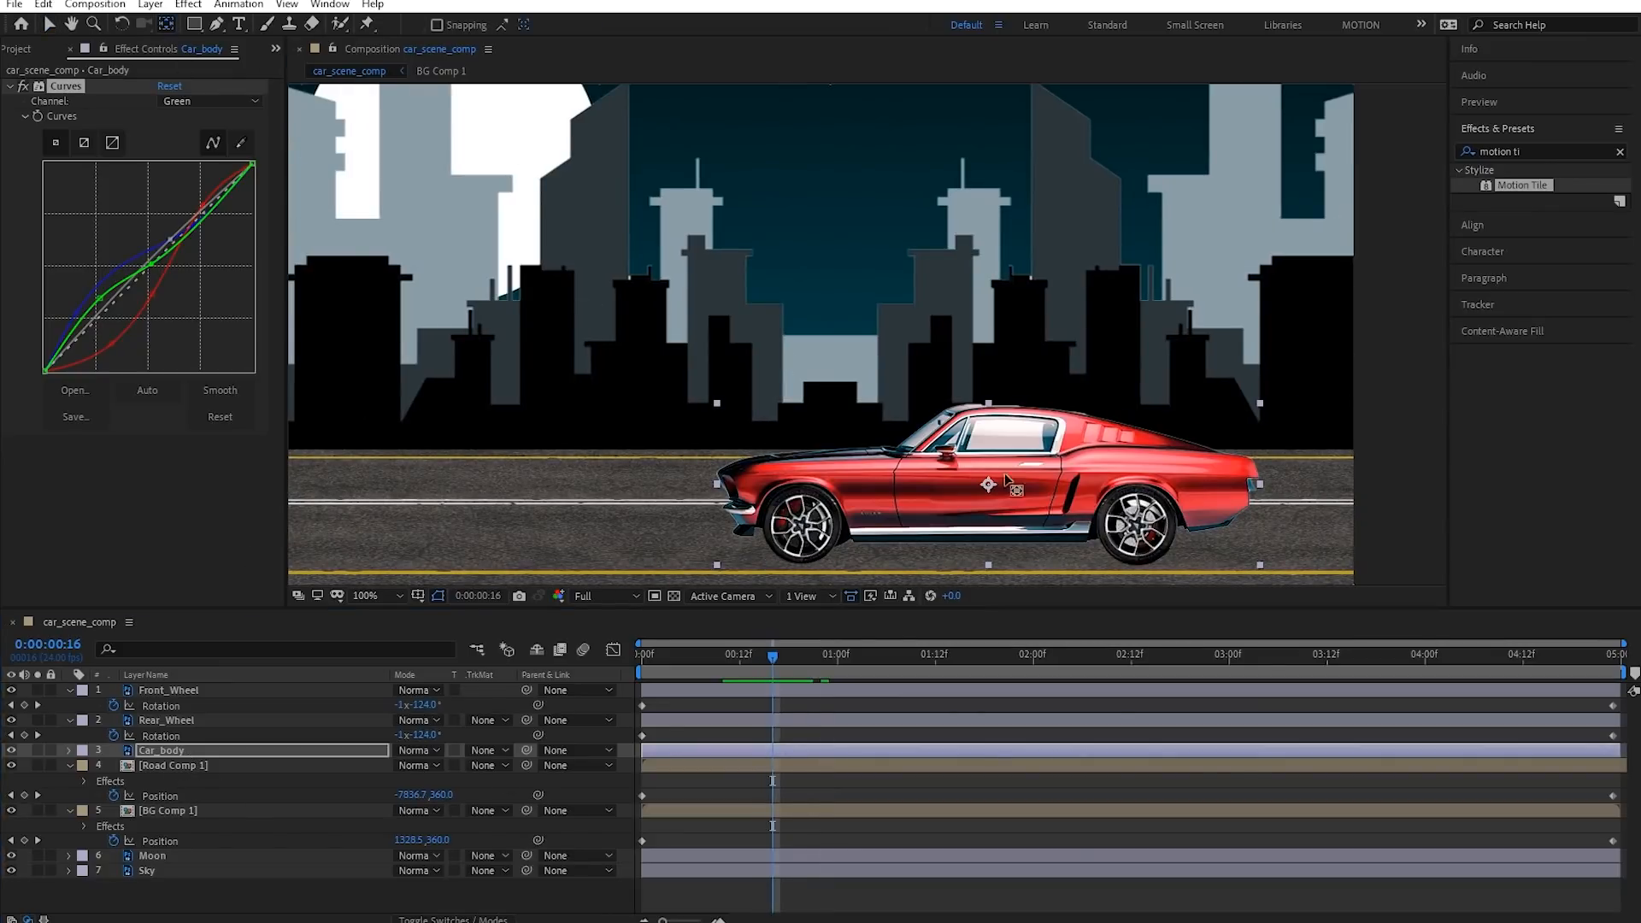
scroll(1077, 513, "up", 2)
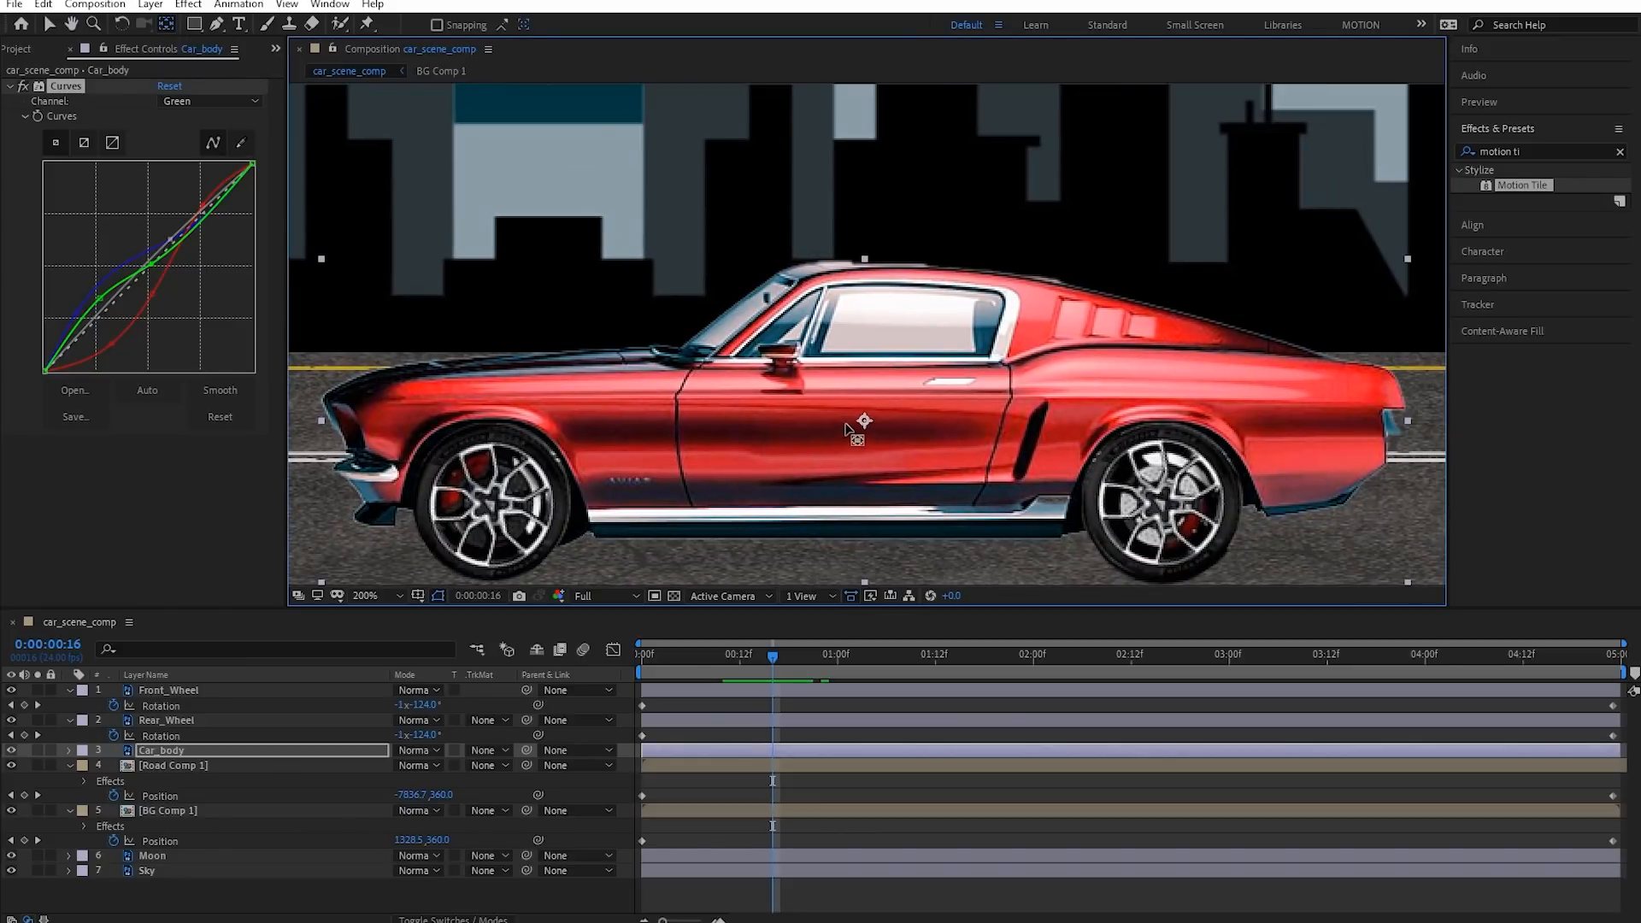
left_click_drag(864, 421, 1166, 516)
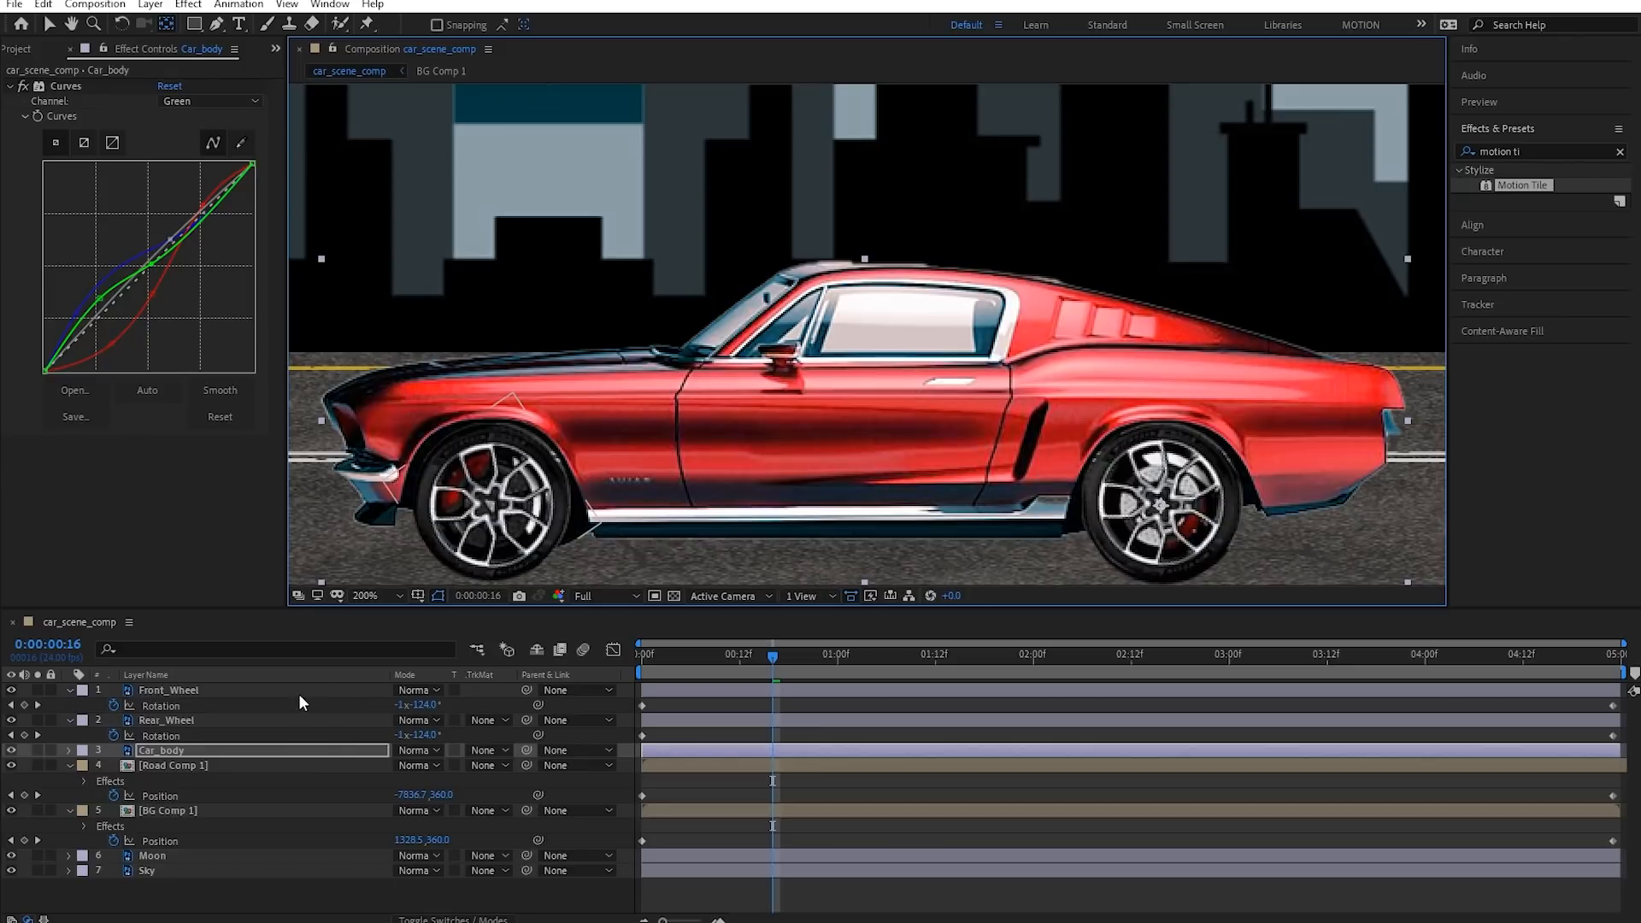
Try rotating Car_body to 14° around the rear wheel, and undo the rotation
key("r")
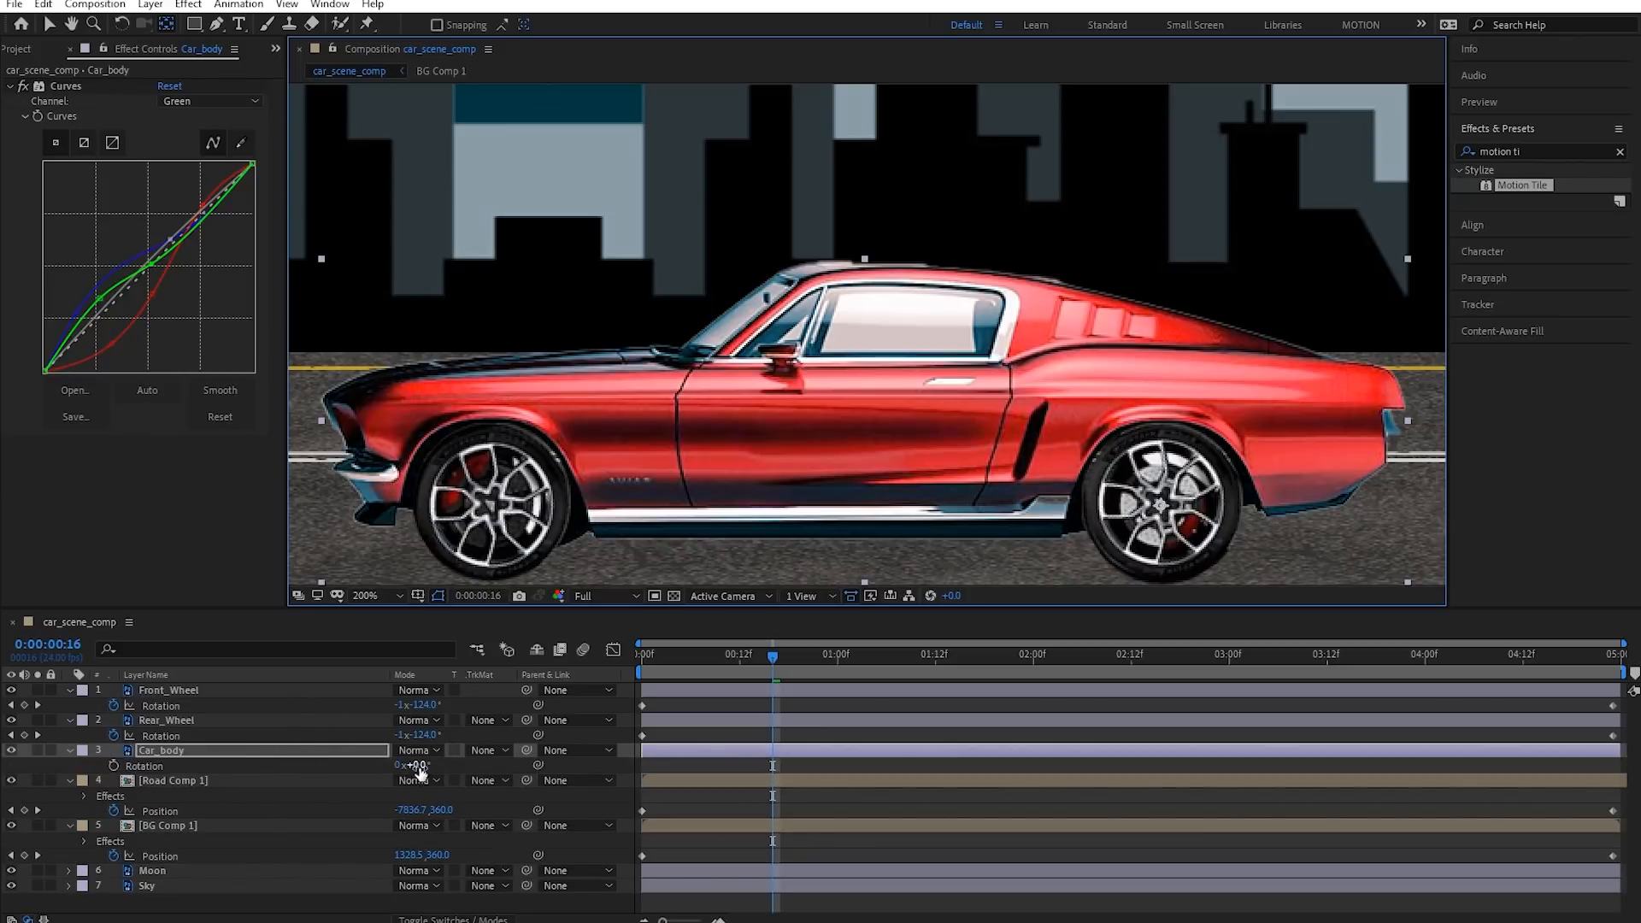
left_click_drag(419, 765, 424, 760)
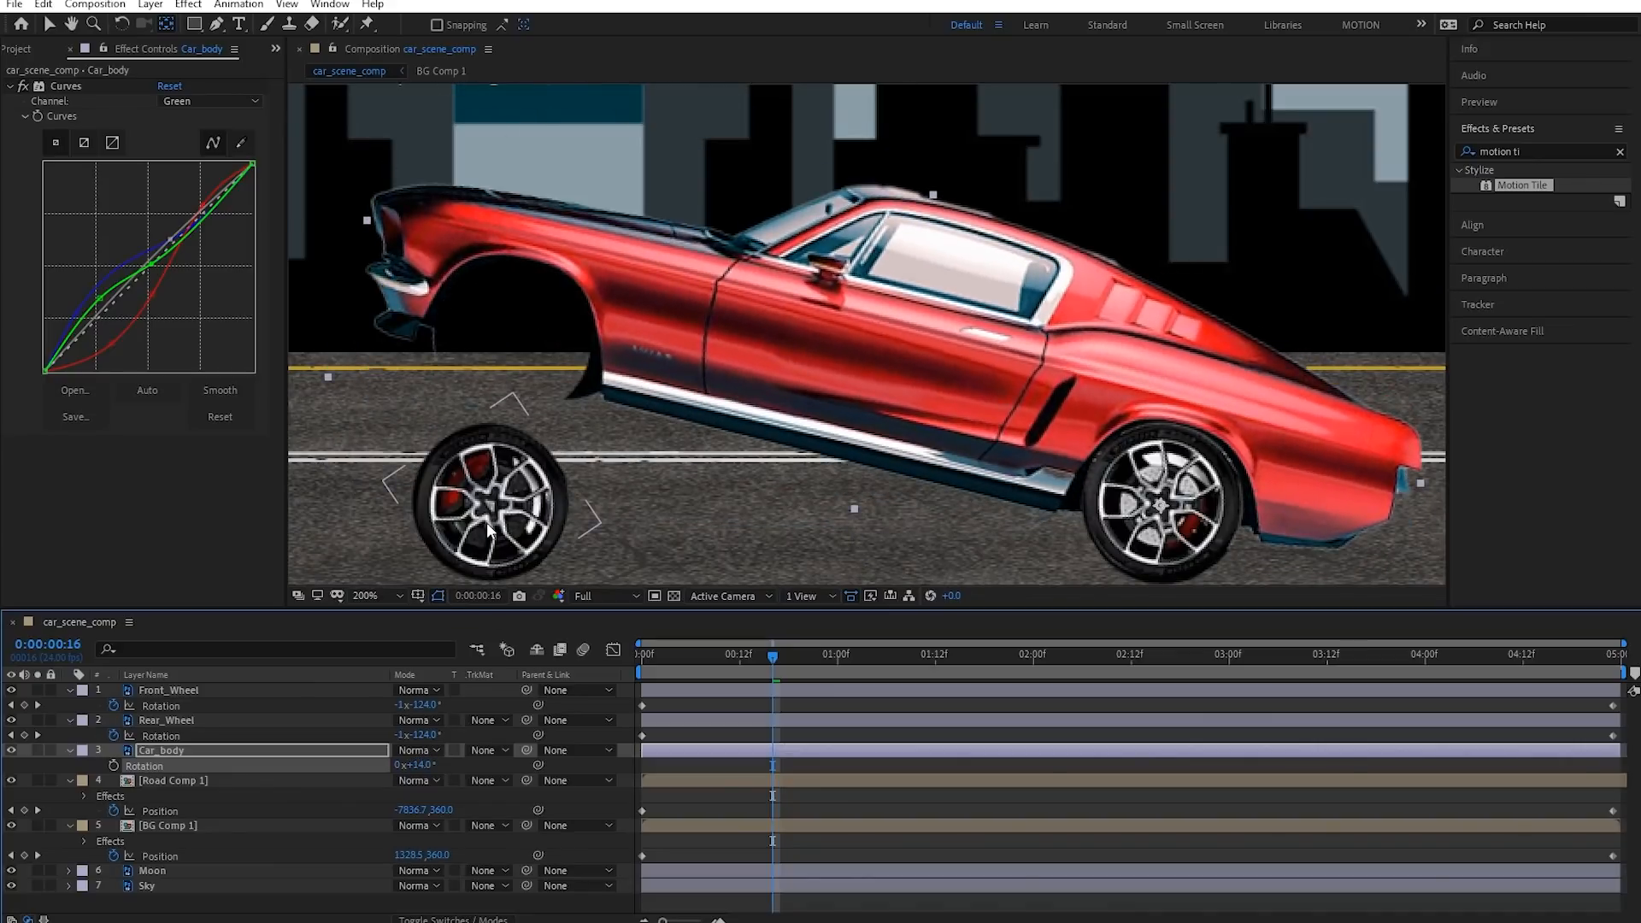
key("ctrl+z")
Parent the Front_Wheel and Rear_Wheel layers to Car_body
left_click(208, 721)
left_click(193, 690, "ctrl")
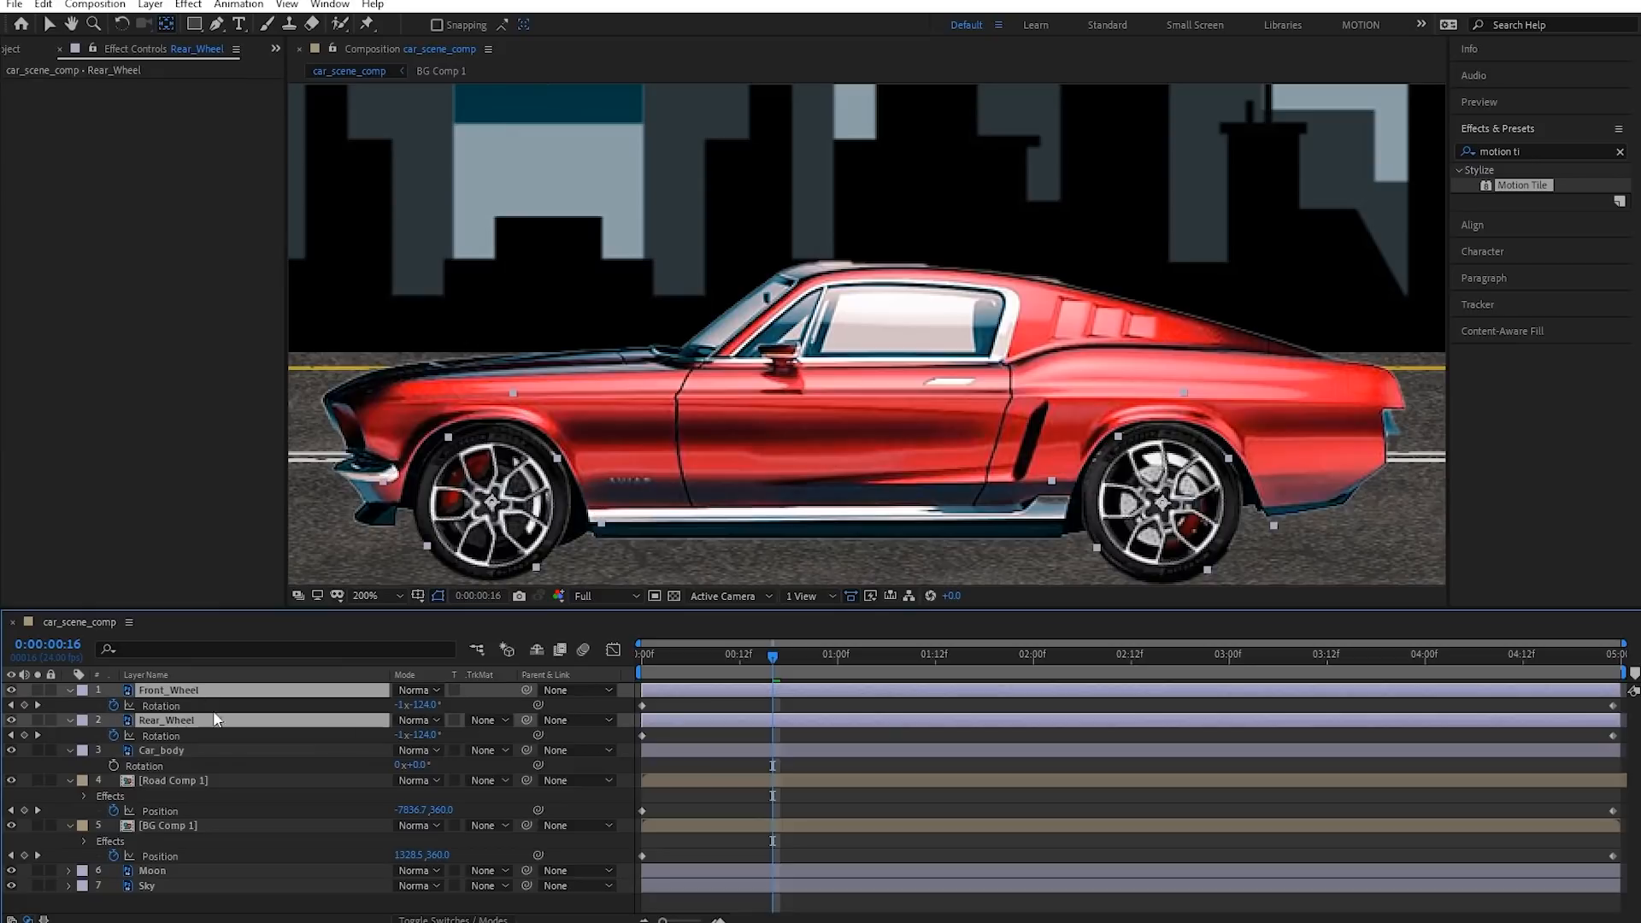
left_click_drag(527, 690, 215, 751)
Try rotating Car_body with its parented wheels, and return the rotation to 0°
left_click(176, 751)
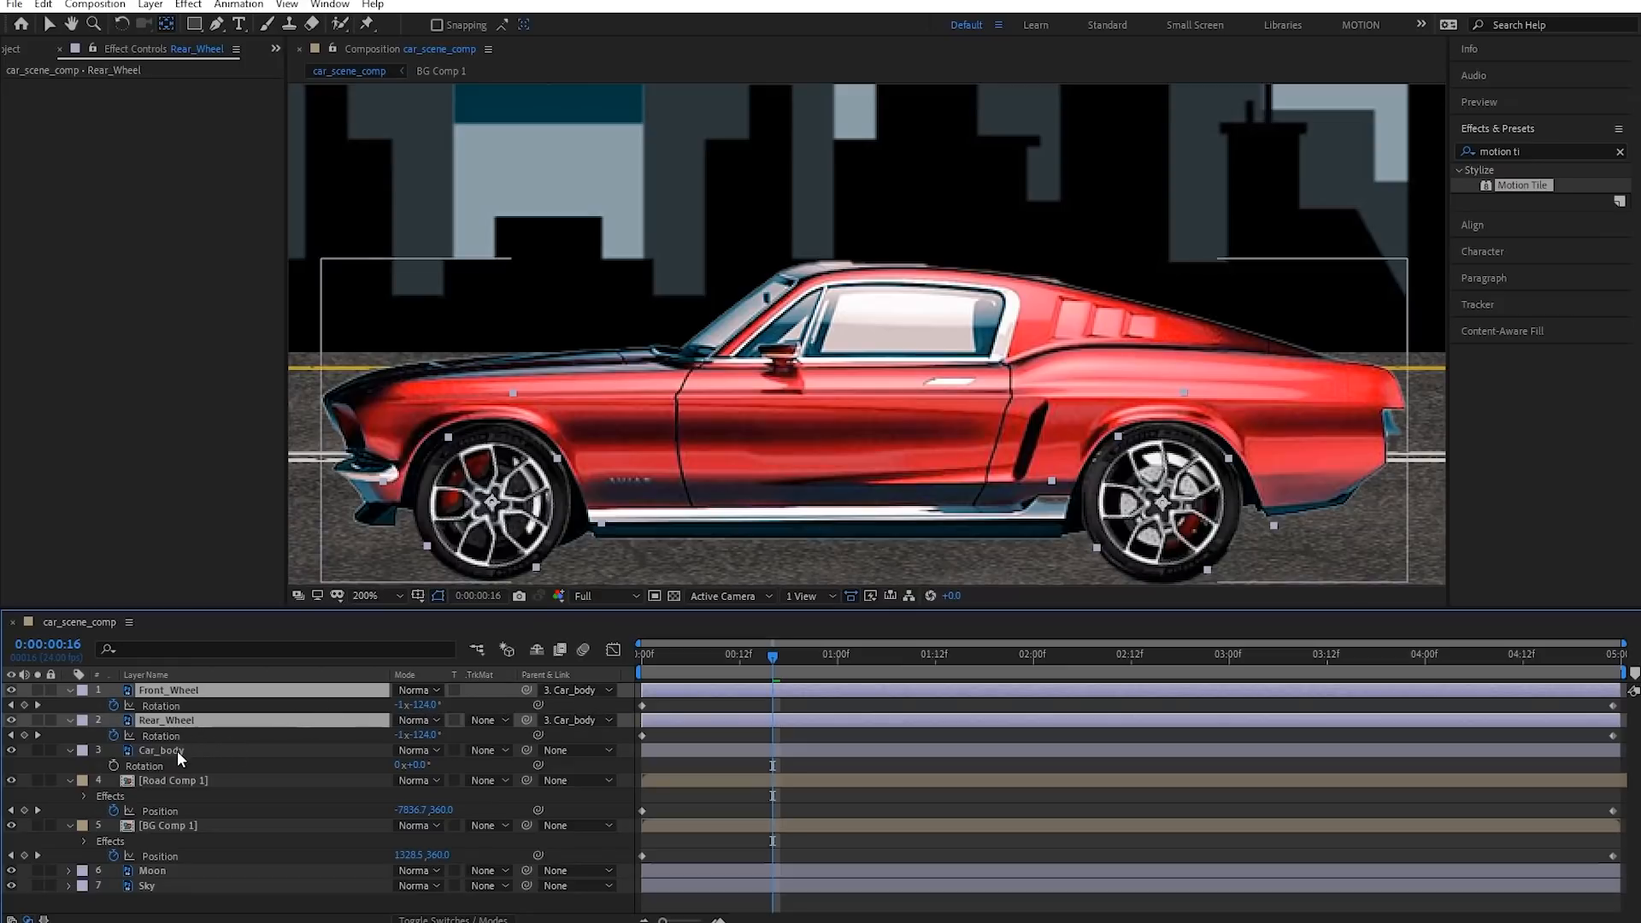
mouse_move(417, 764)
left_mouse_down()
mouse_move(436, 764)
mouse_move(408, 757)
left_mouse_up()
scroll(680, 429, "down", 2)
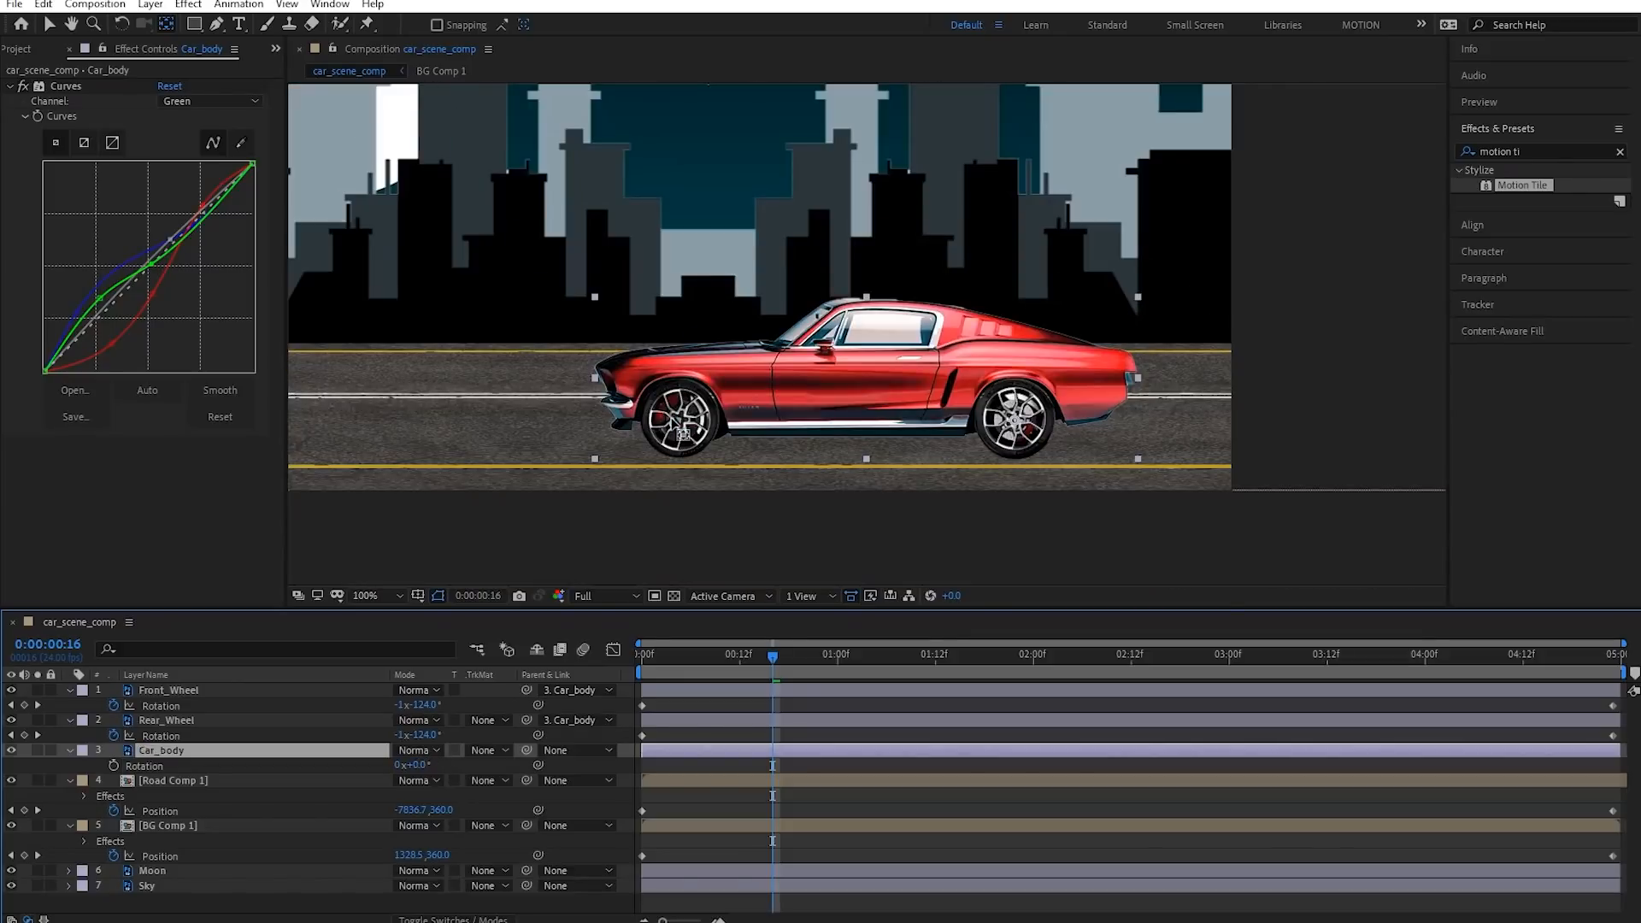
scroll(868, 538, "down", 2)
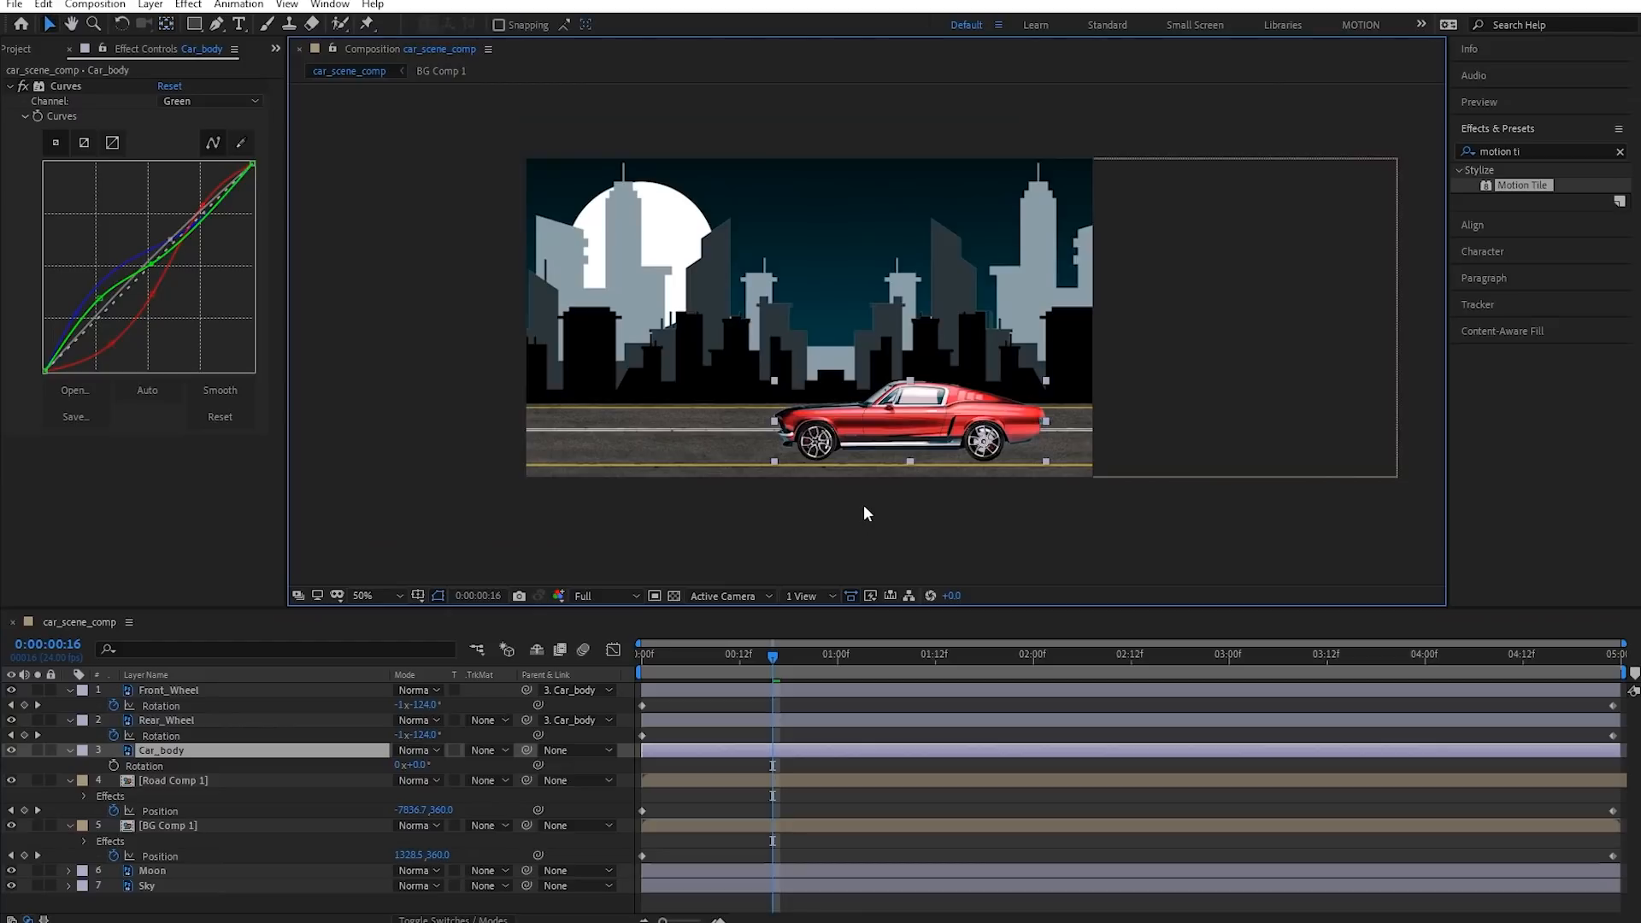
Play the scene from the first frame and stop at 0:00:01:05
left_click_drag(865, 509, 876, 549)
key("v")
left_click_drag(768, 663, 554, 647)
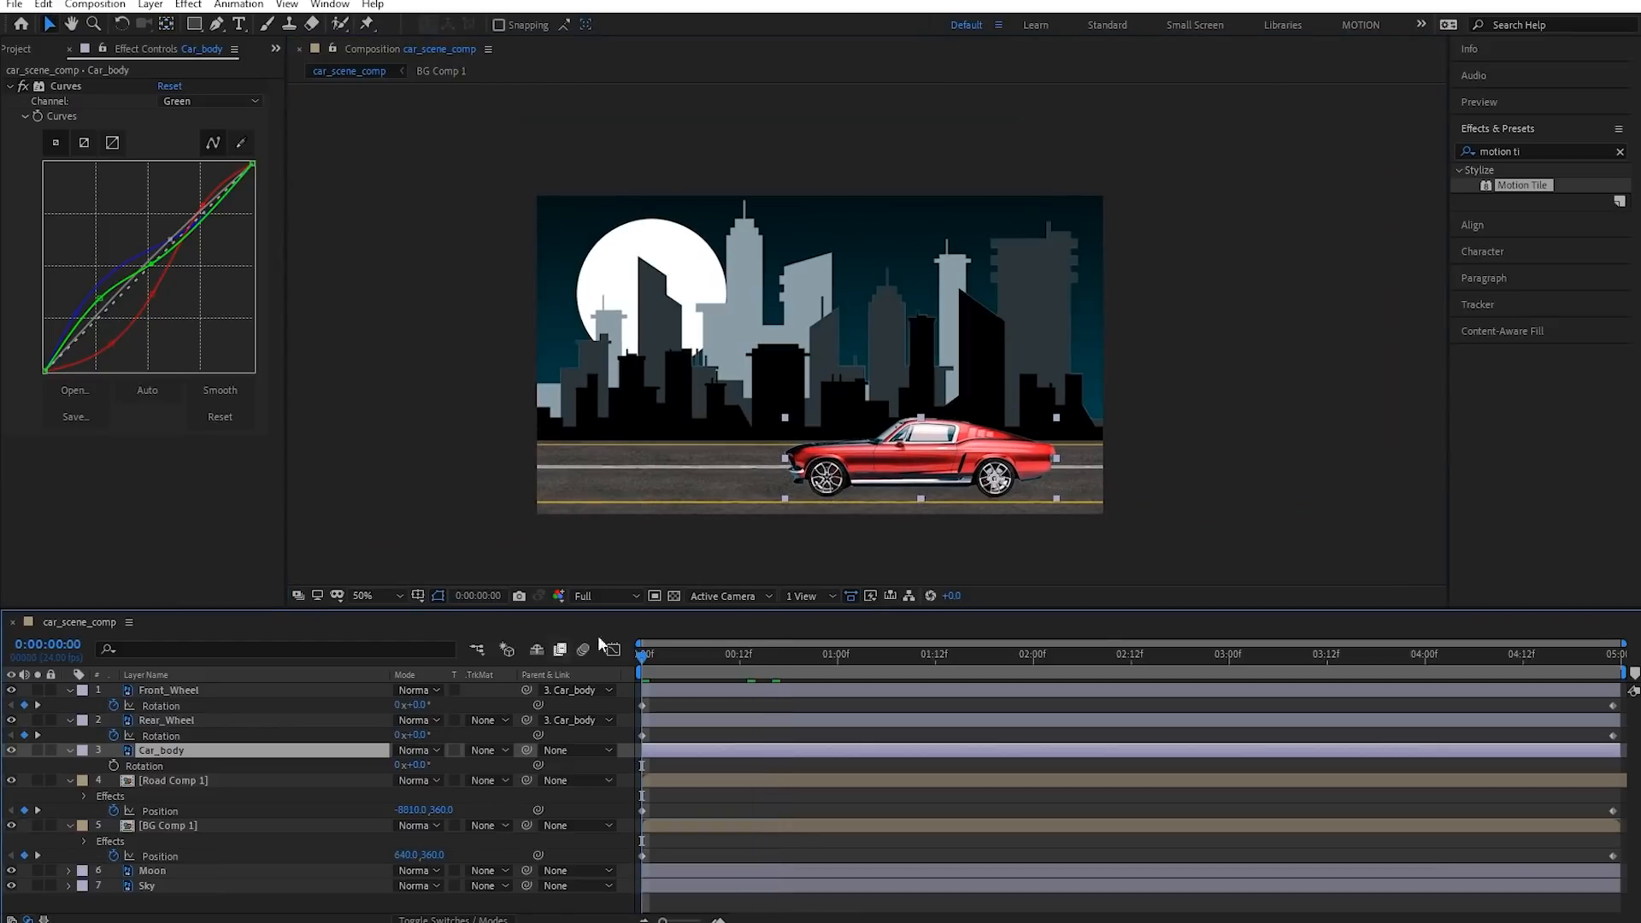
left_click(1157, 551)
key("space")
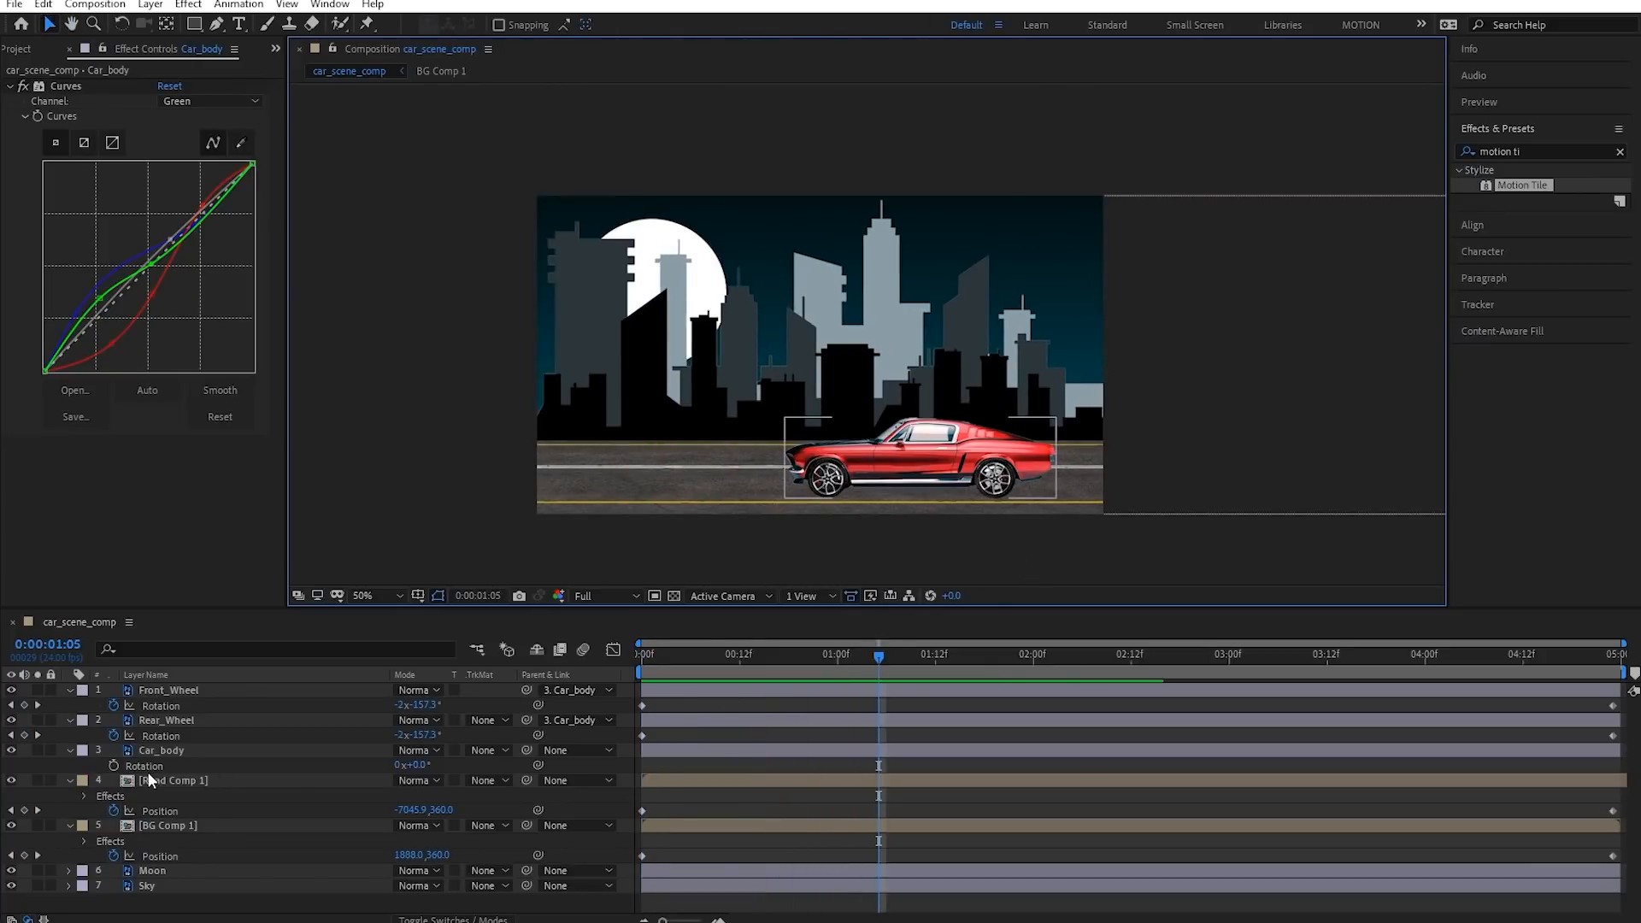
Keyframe Car_body's Rotation at 0° on 0:00:01:05 and at 11° on 0:00:01:14
left_click(112, 765)
left_click_drag(874, 666, 953, 673)
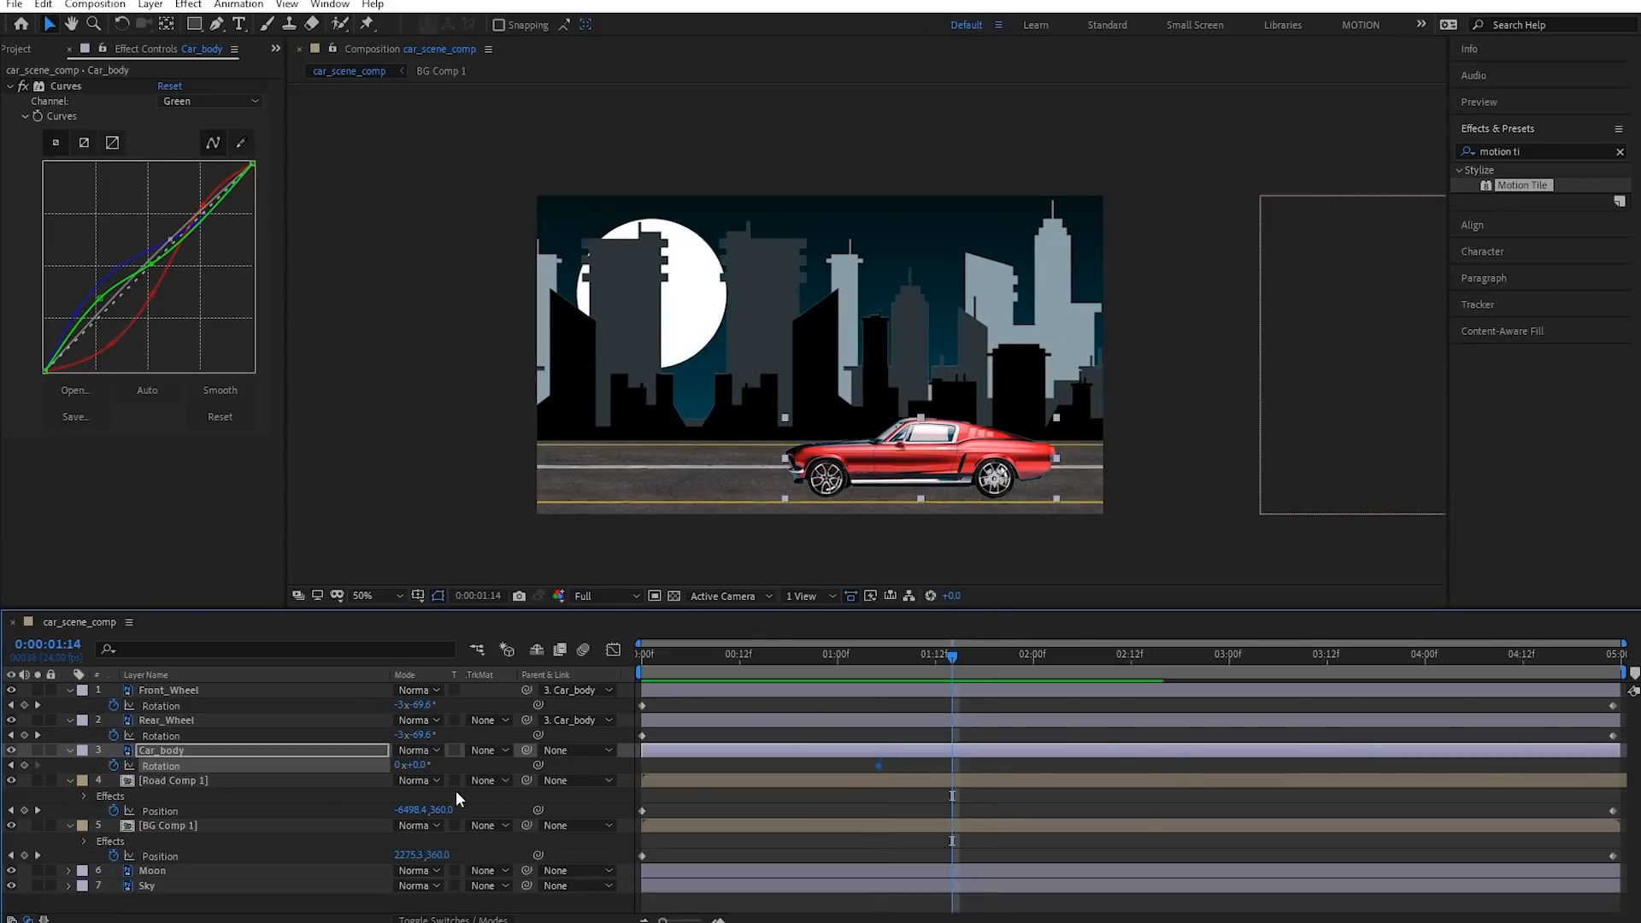
left_click_drag(432, 765, 438, 766)
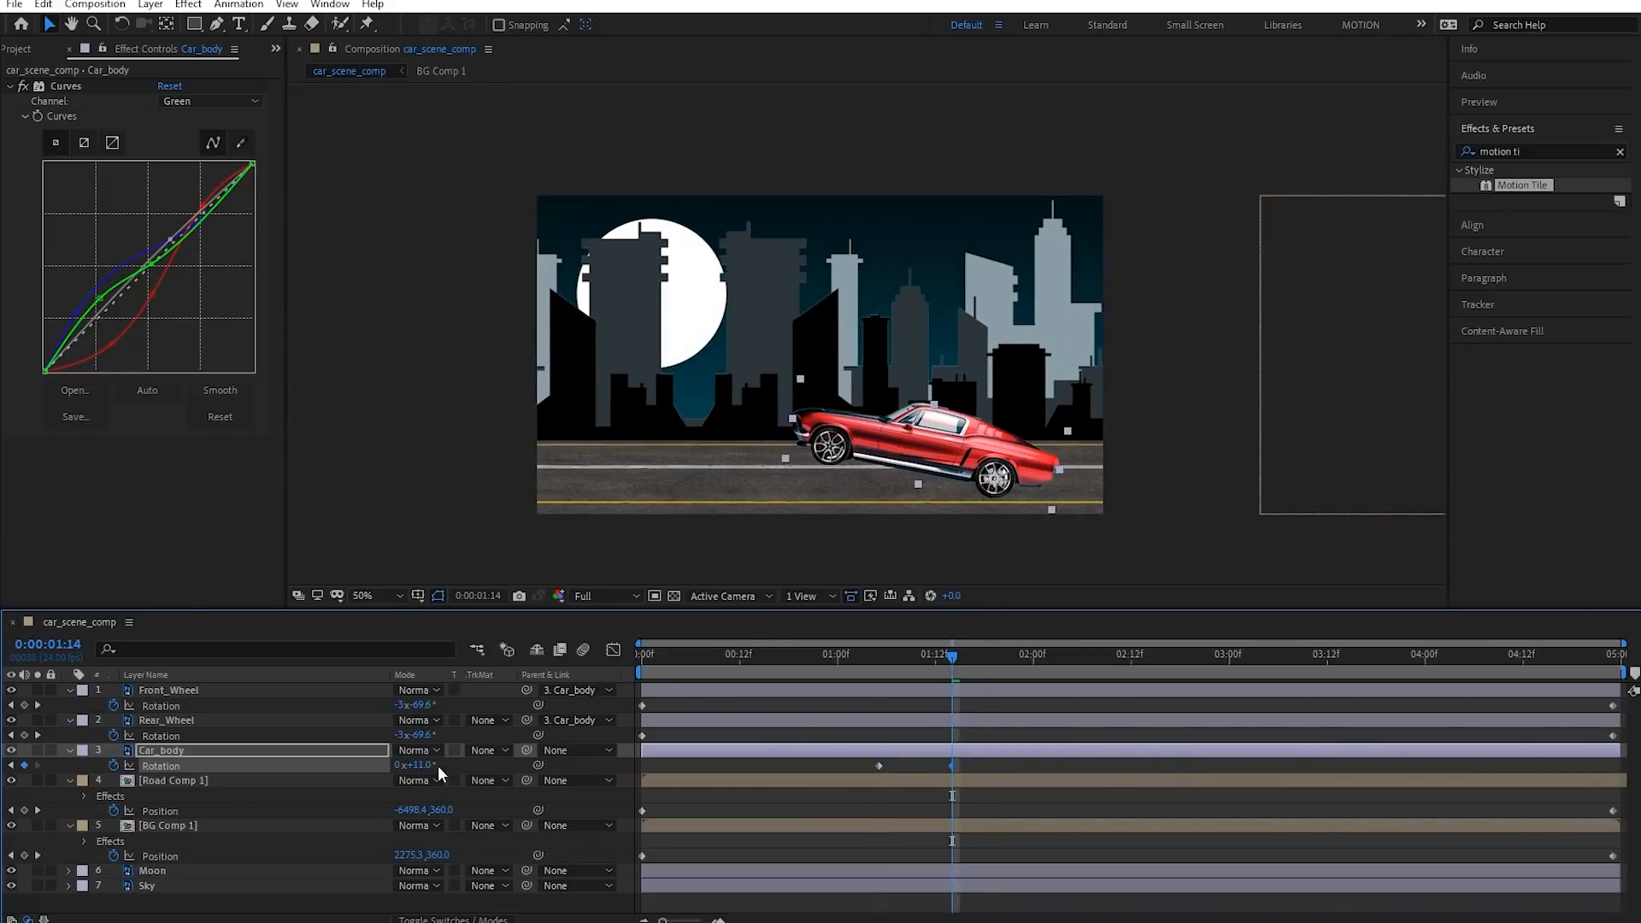
Set Car_body's Rotation back to 0° with a keyframe at 0:00:01:19
left_click(983, 662)
left_click_drag(986, 669, 992, 670)
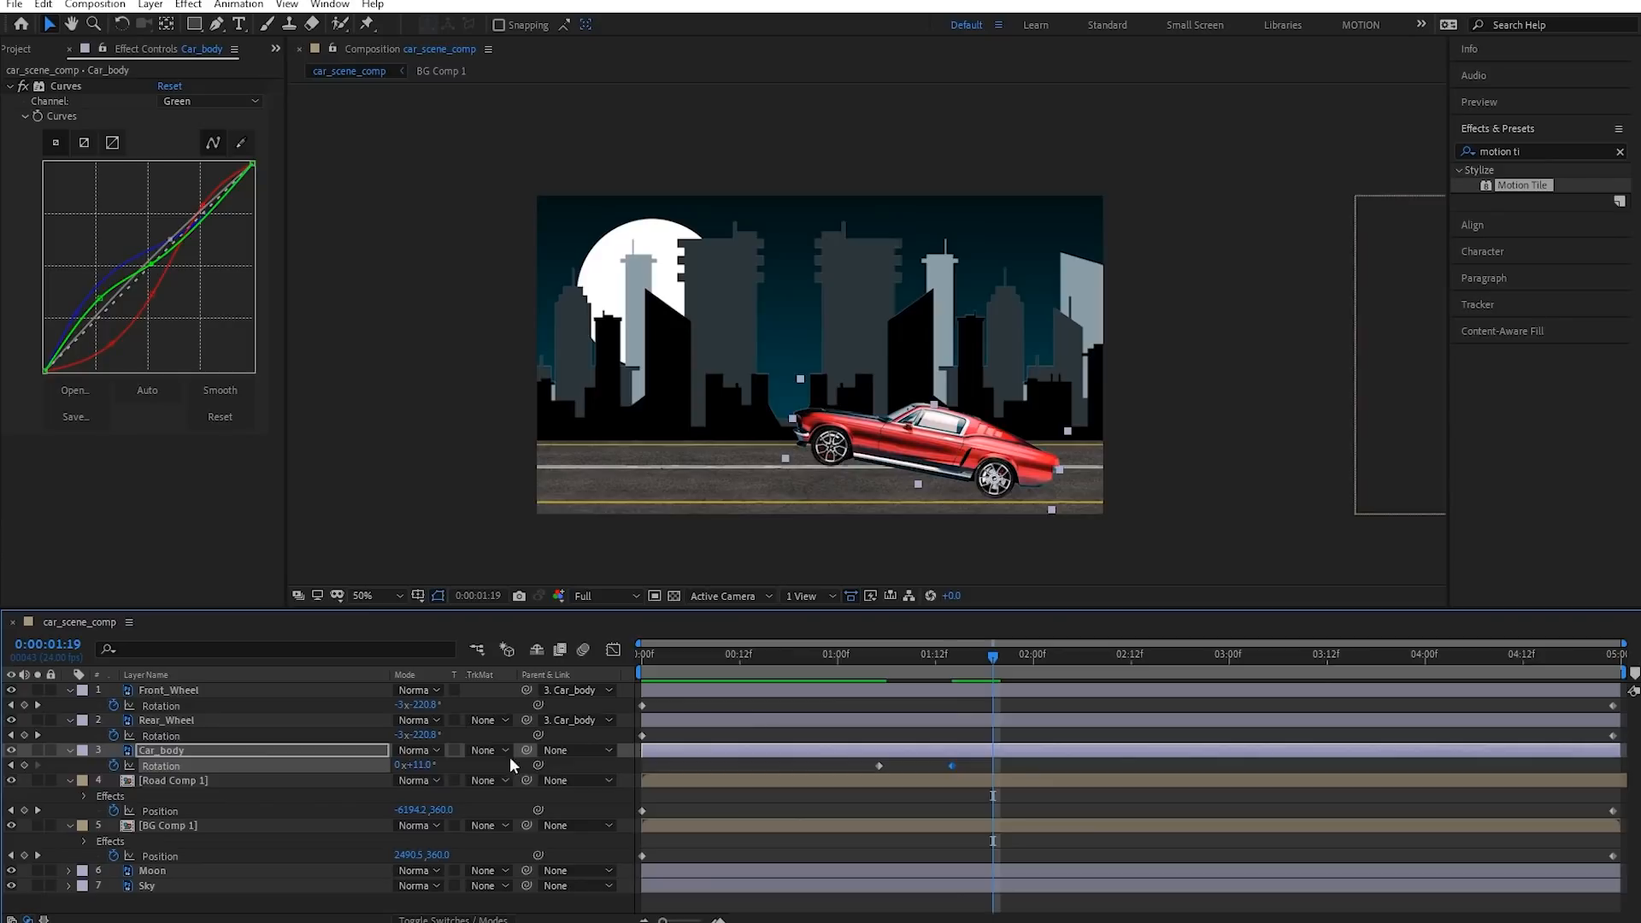
left_click(420, 765)
type("0")
key("Return")
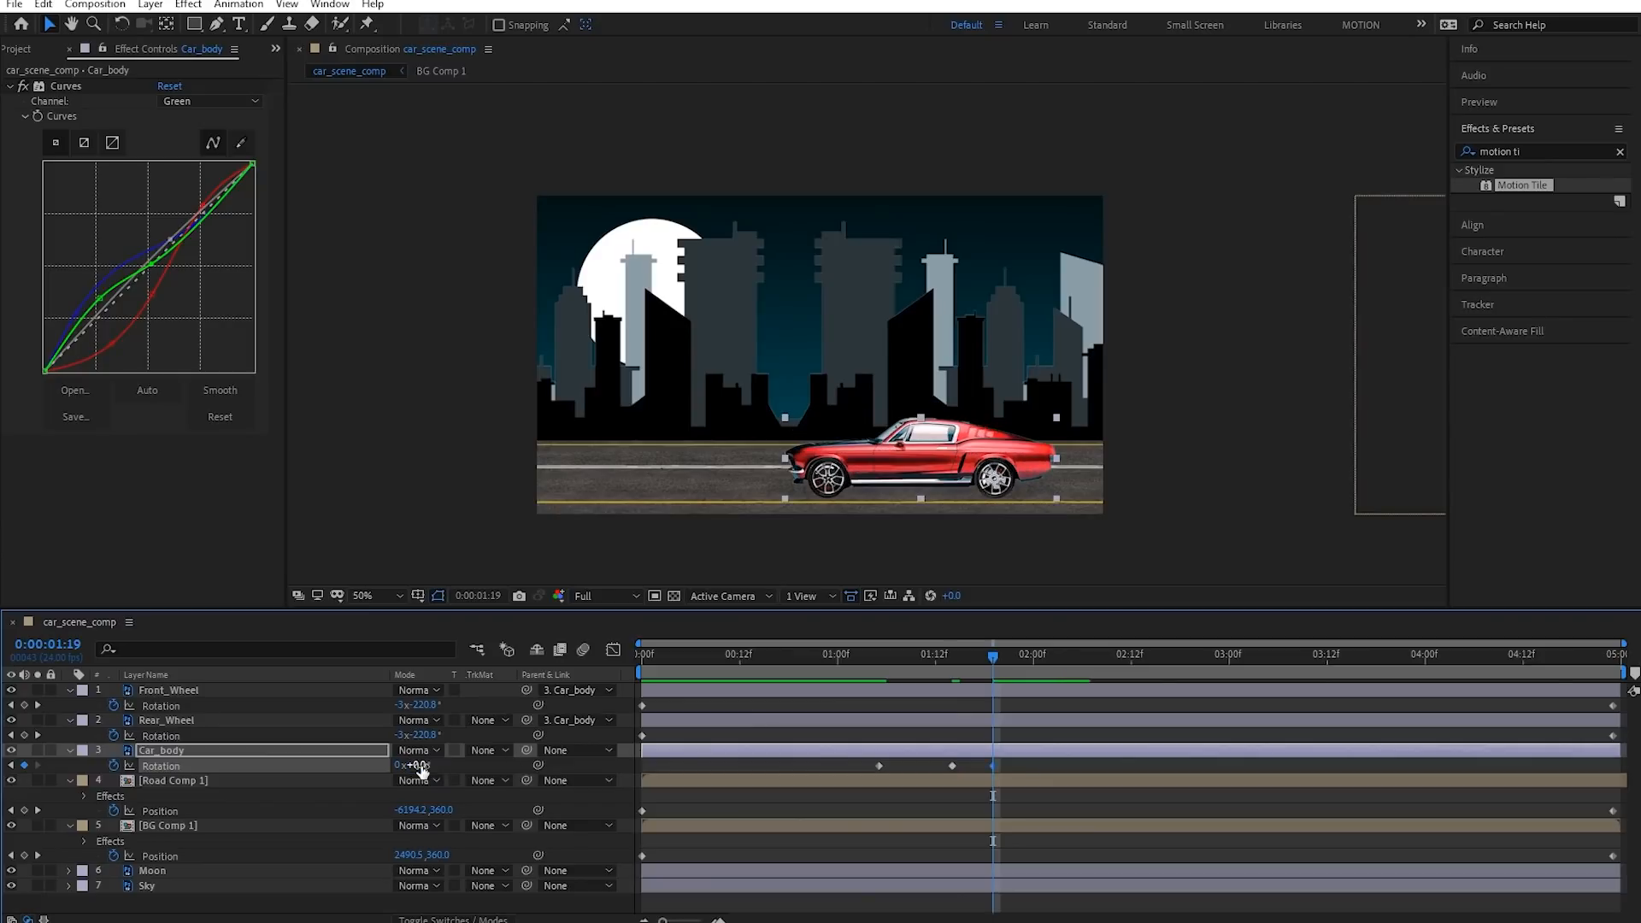
Play the wheelie from 0:00:01:01 and move Car_body's last 0° Rotation keyframe to 0:00:01:21
left_click(846, 665)
key("space")
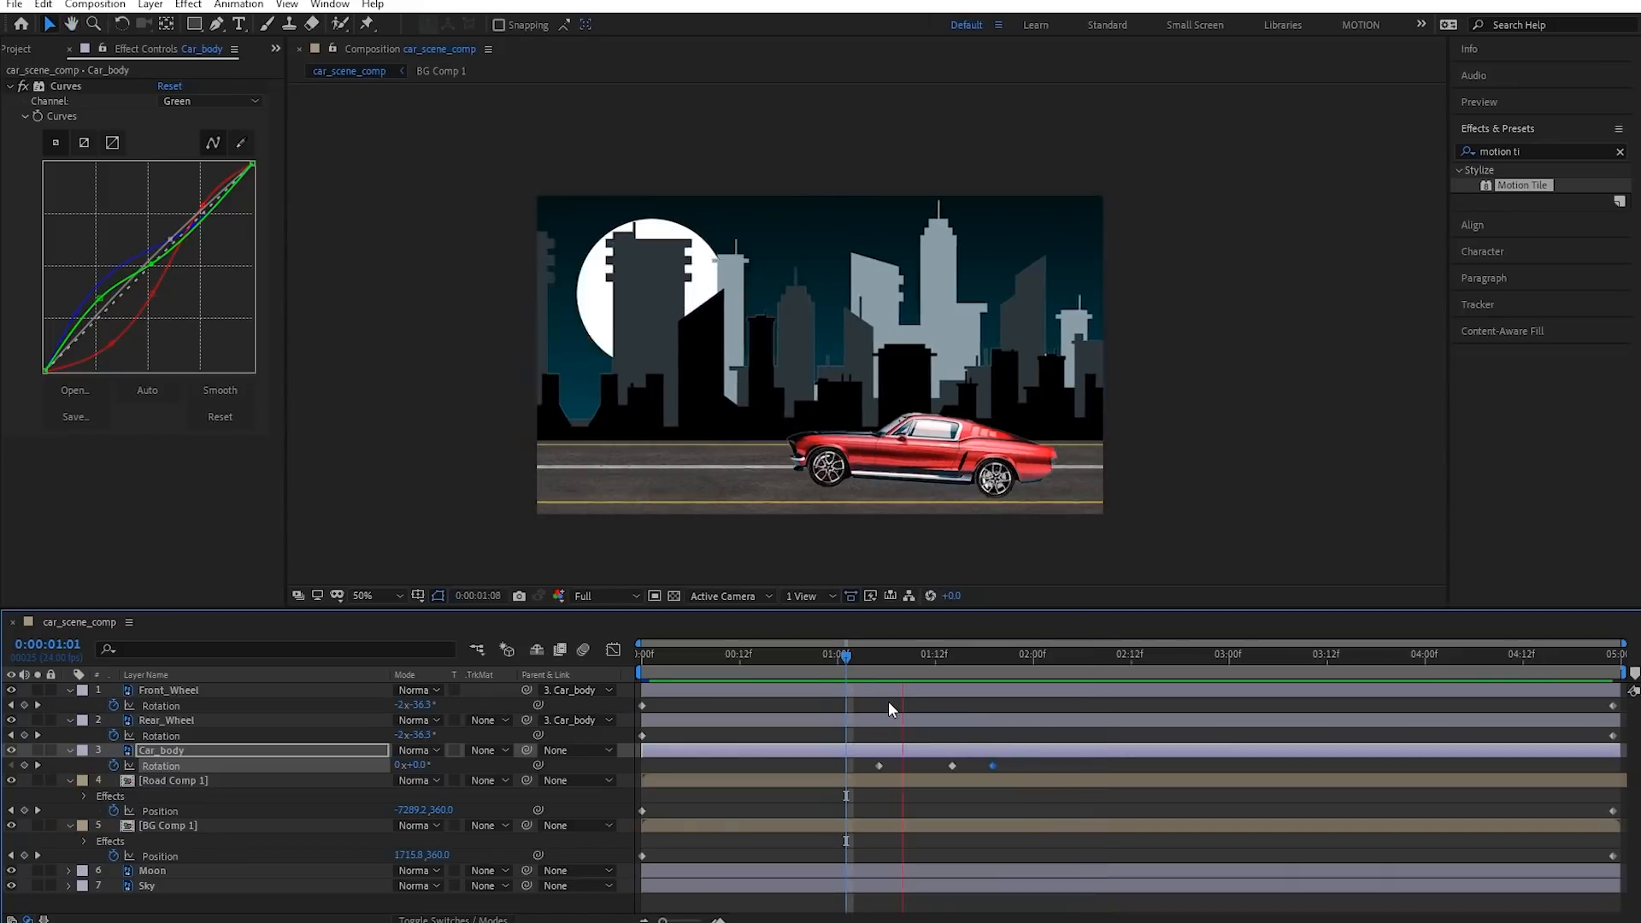
left_click_drag(993, 765, 1008, 766)
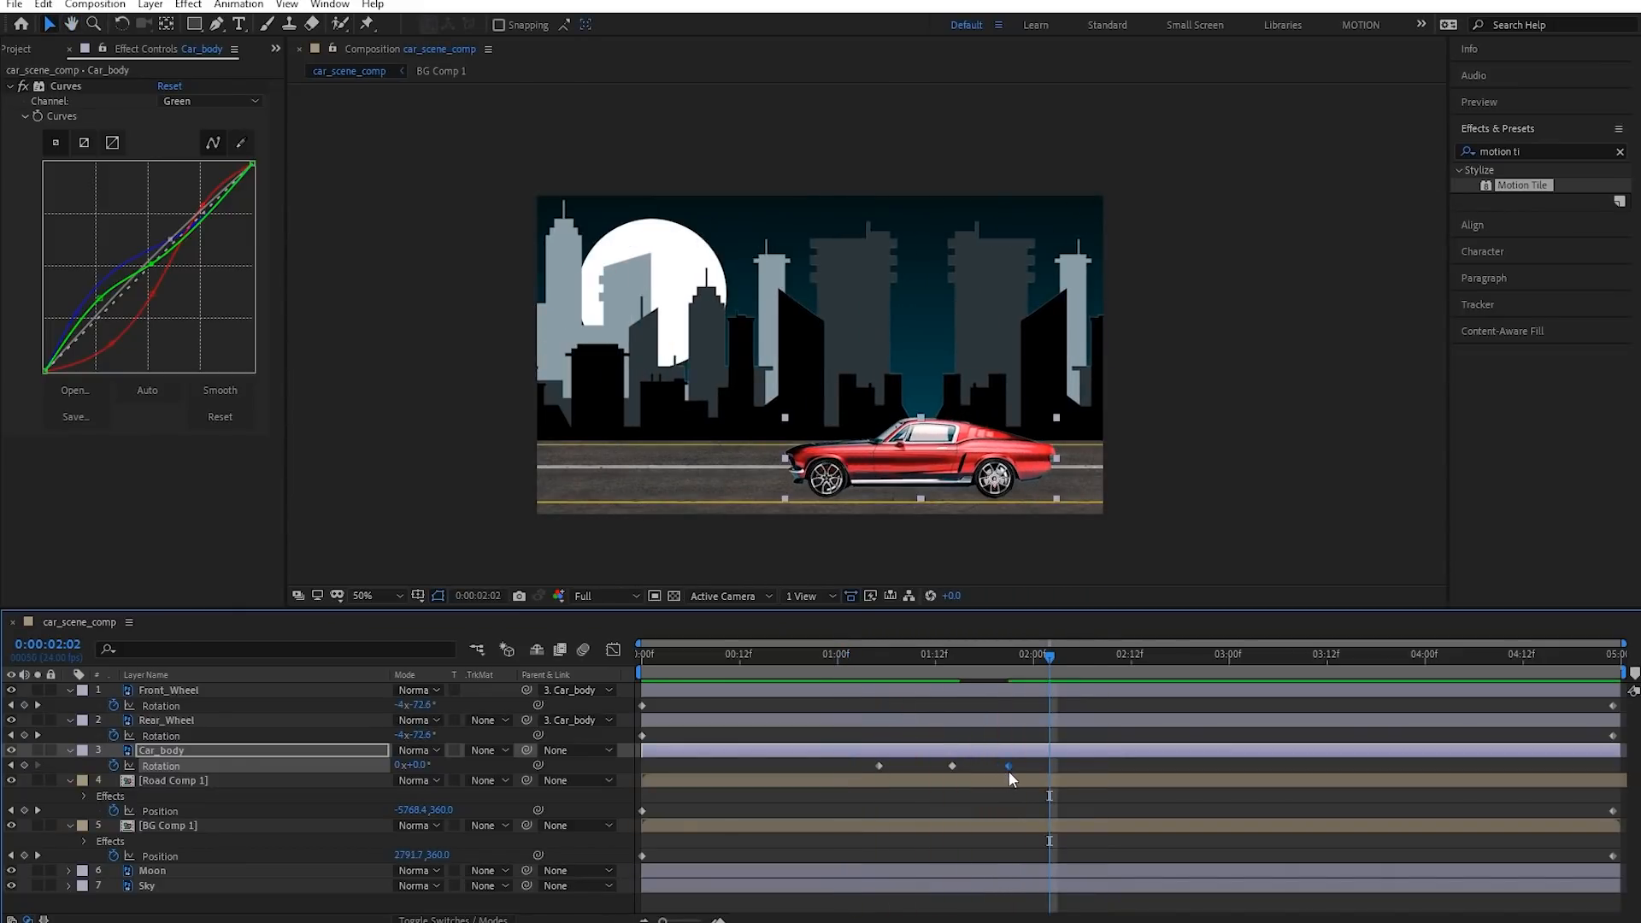
Keyframe Car_body's Rotation at 0° on 0:00:02:01 and at 3° on 0:00:01:23, and preview the landing bounce
left_click(1038, 656)
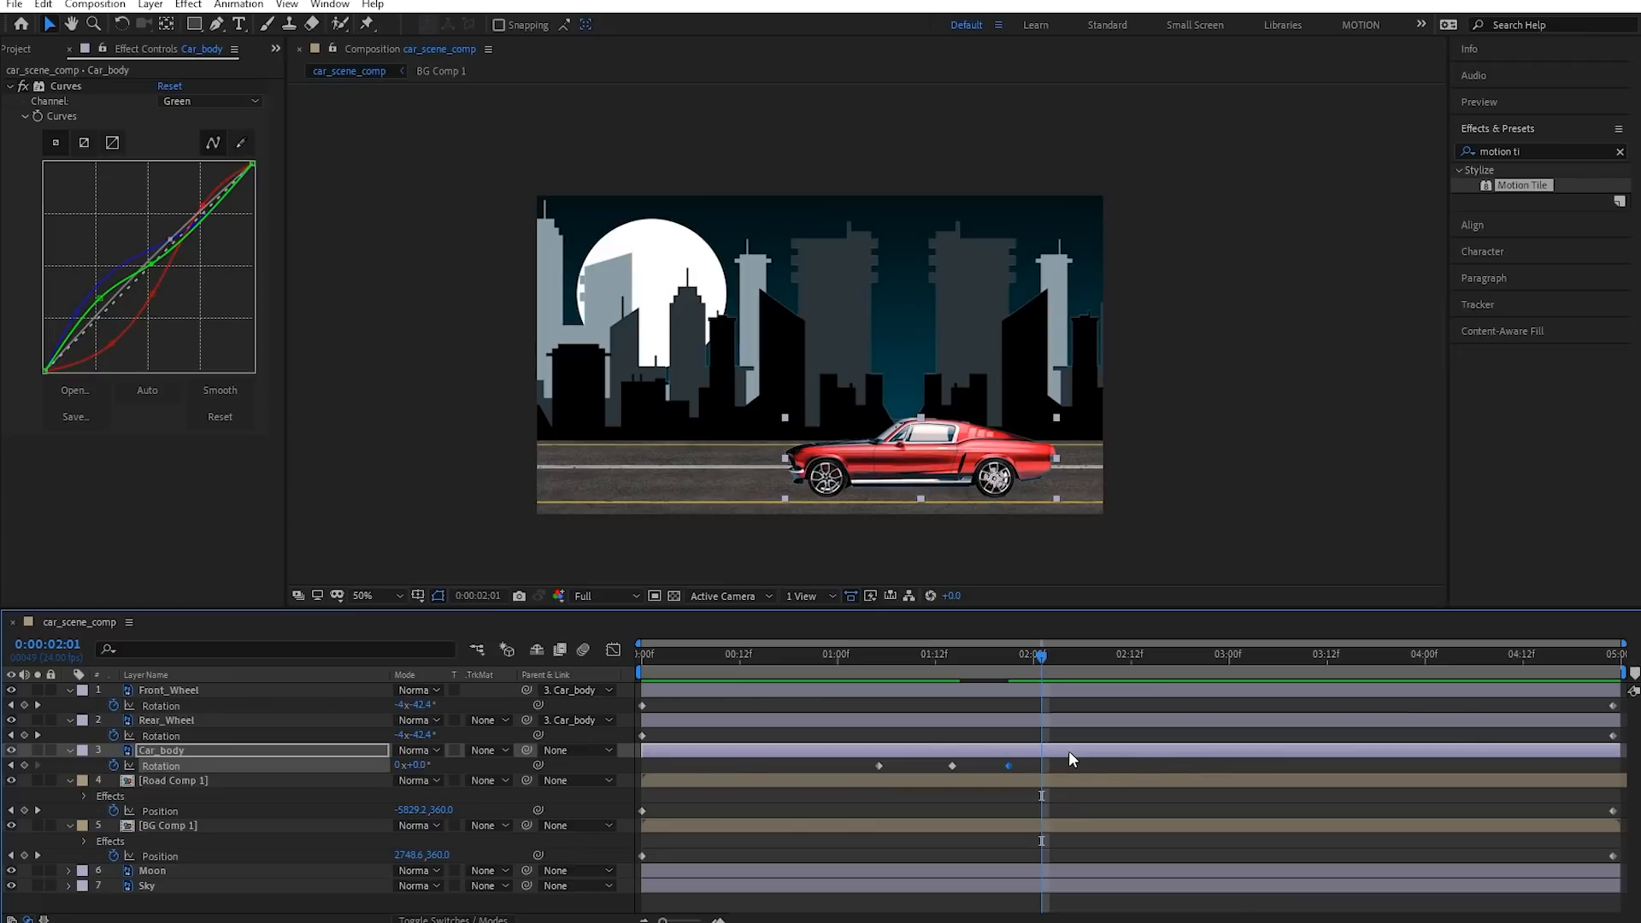
left_click_drag(1034, 666, 1026, 666)
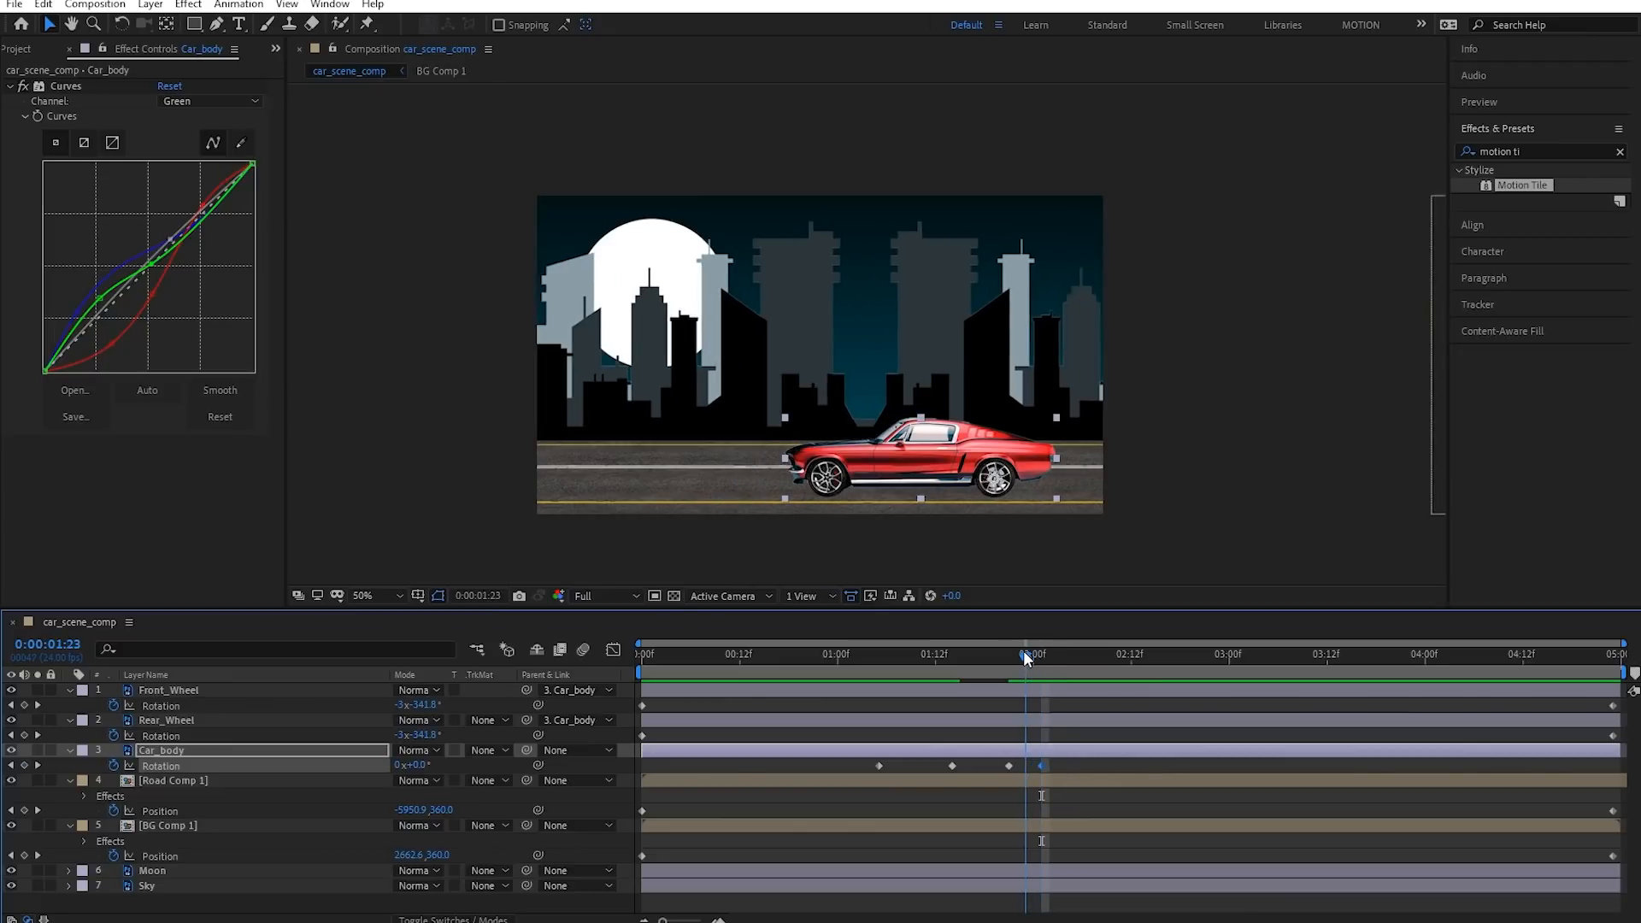
type("2")
key("Return")
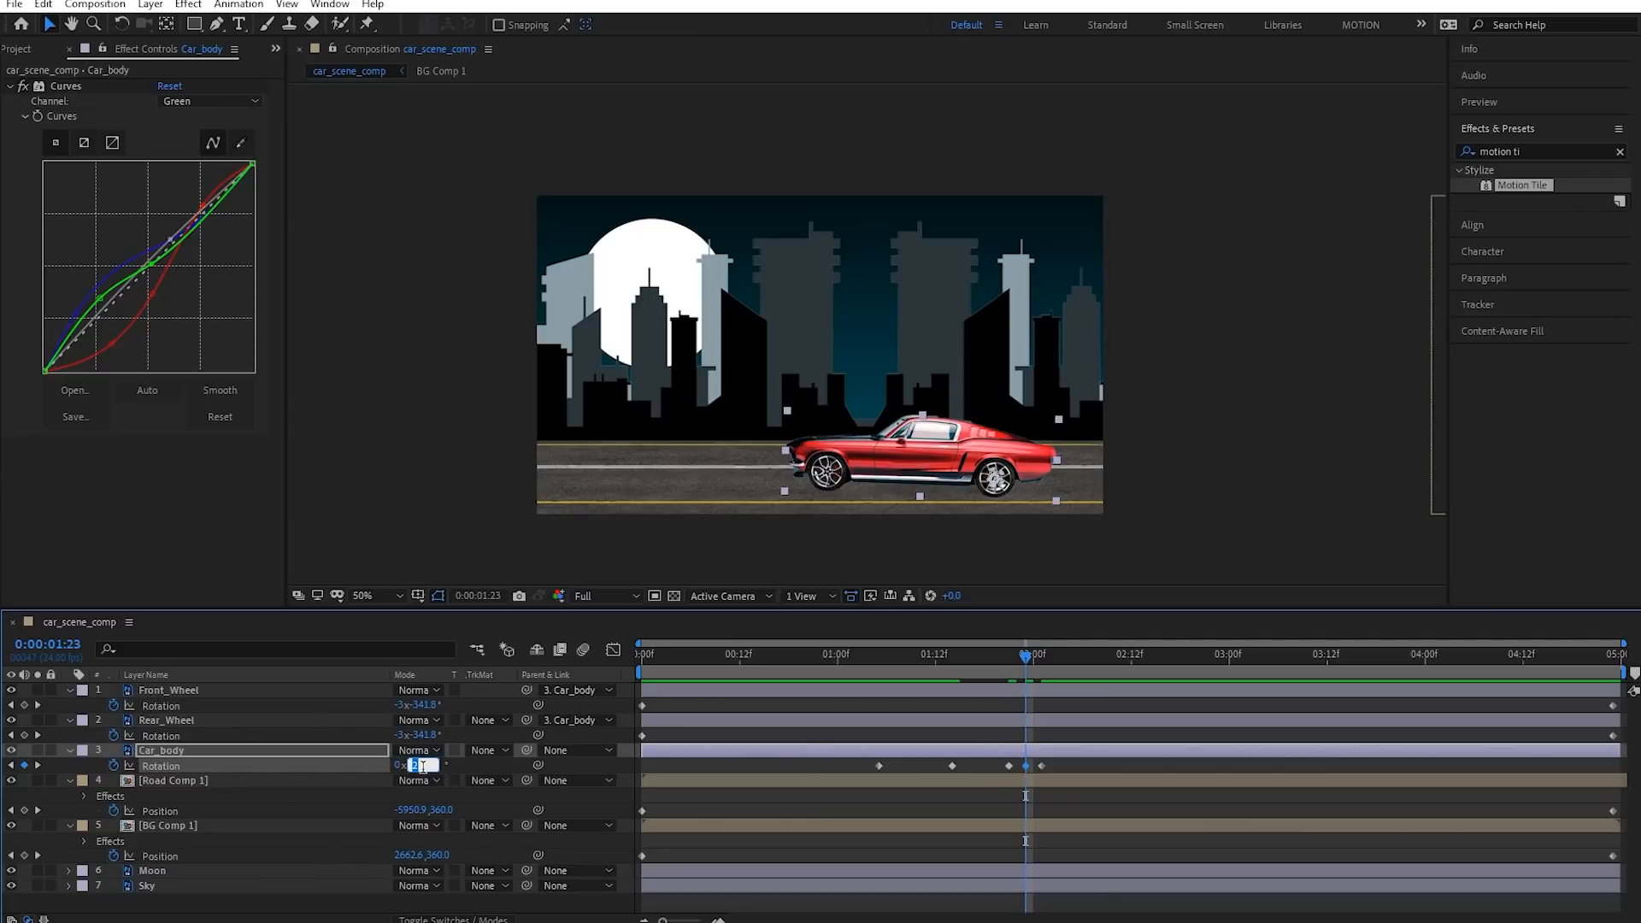
type("3")
key("Return")
left_click(960, 659)
key("space")
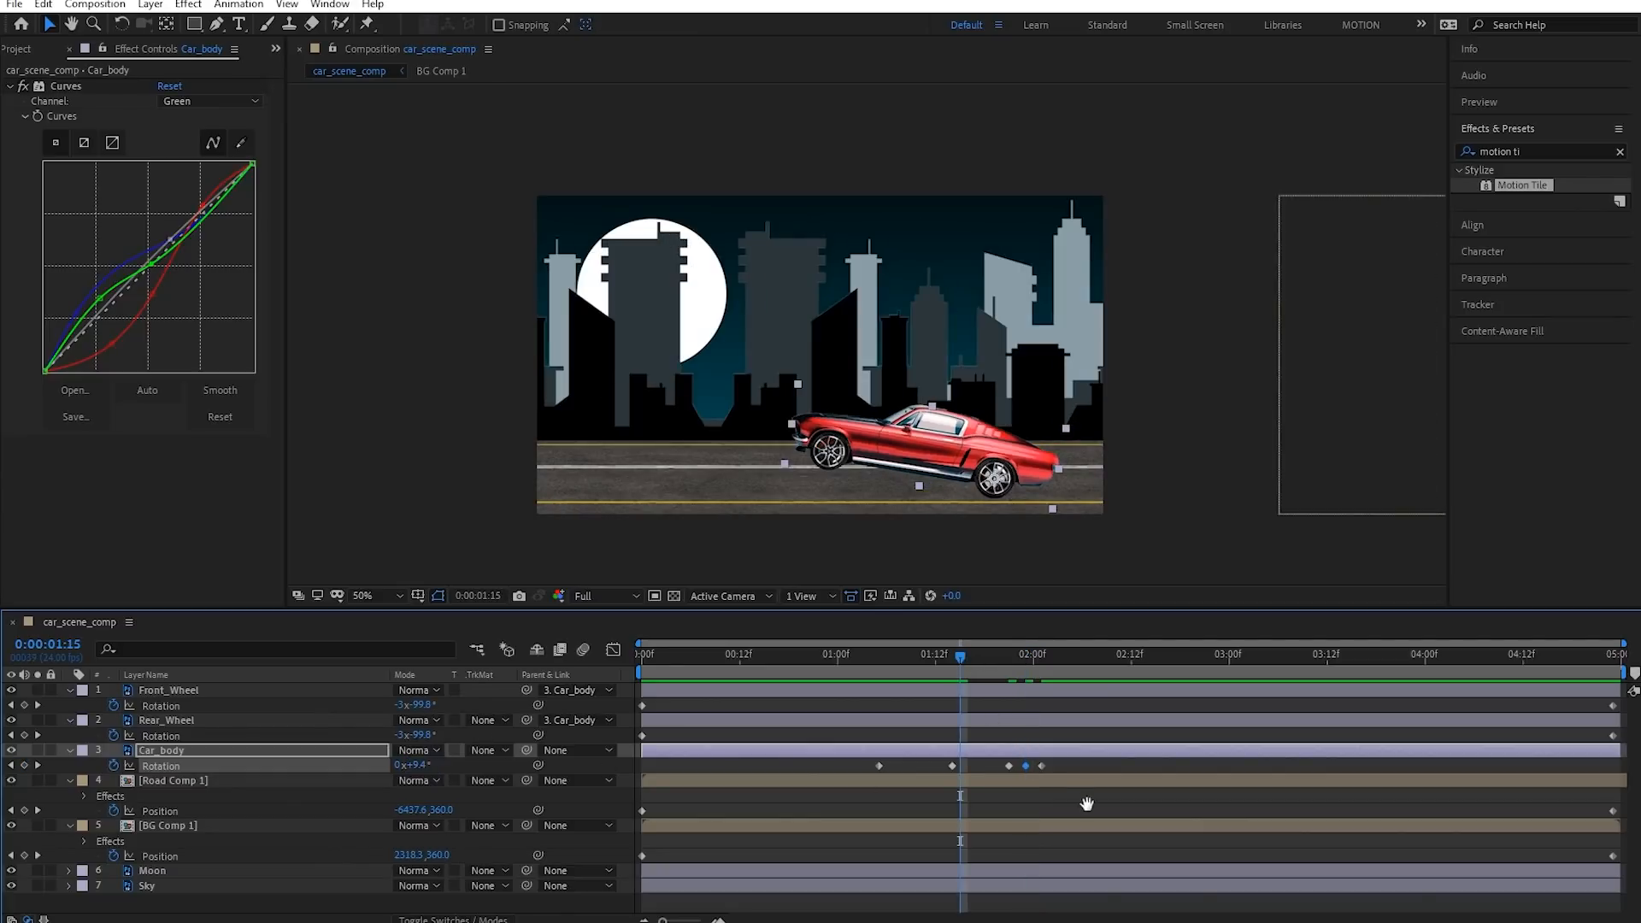
key("space")
left_click(854, 656)
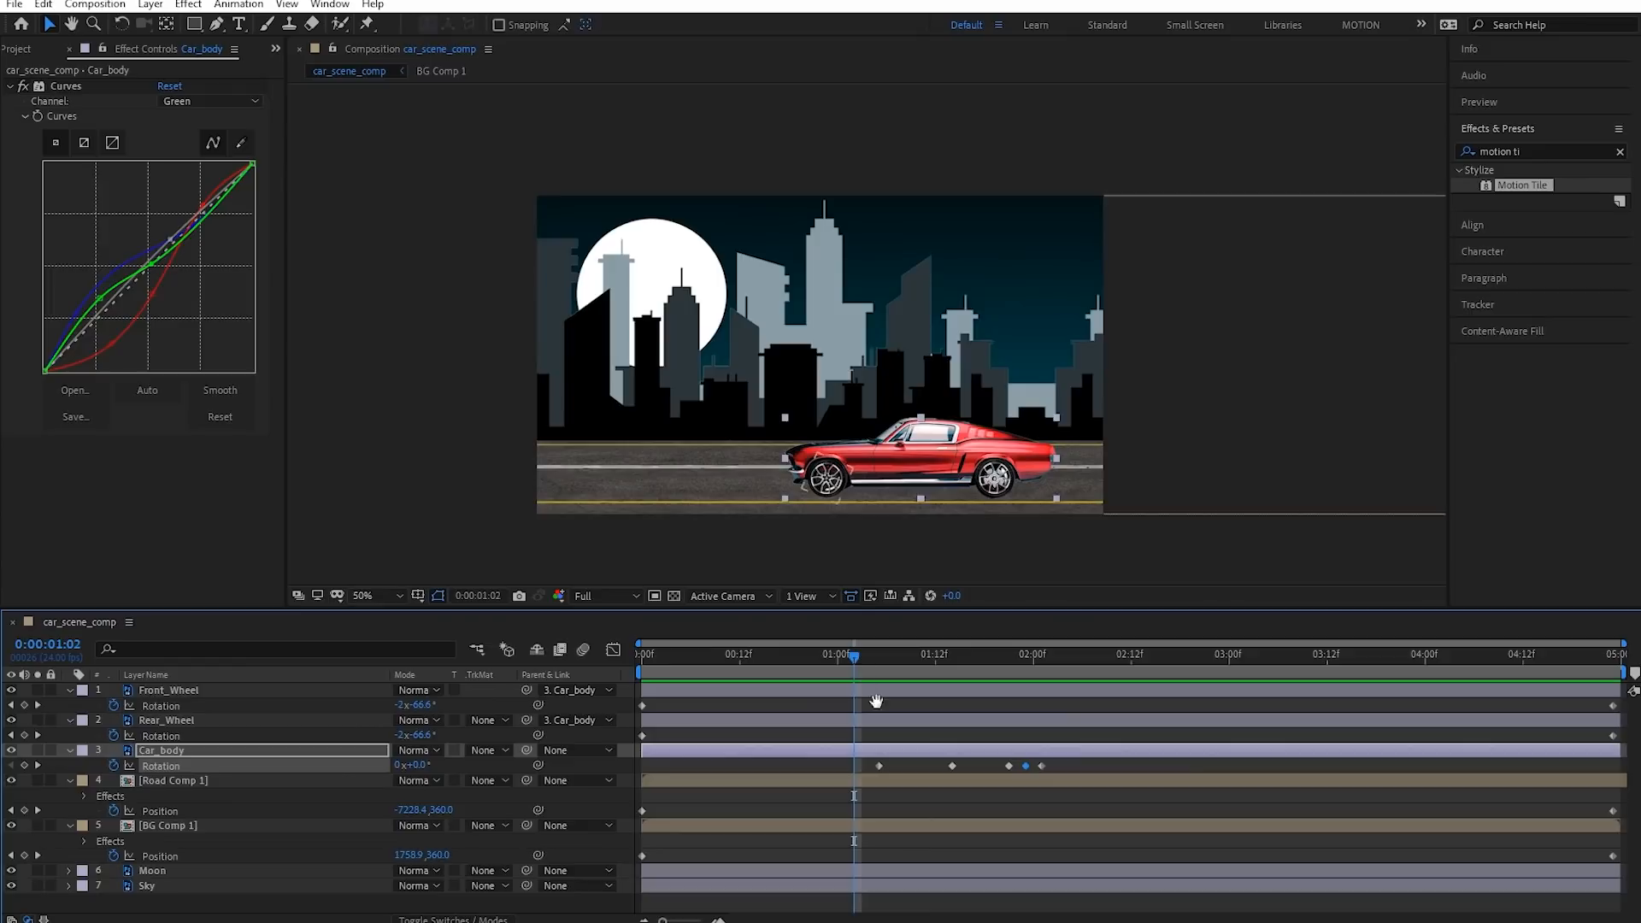
key("space")
Apply Easy Ease In to Car_body's 11° Rotation keyframe
left_click_drag(859, 660, 879, 700)
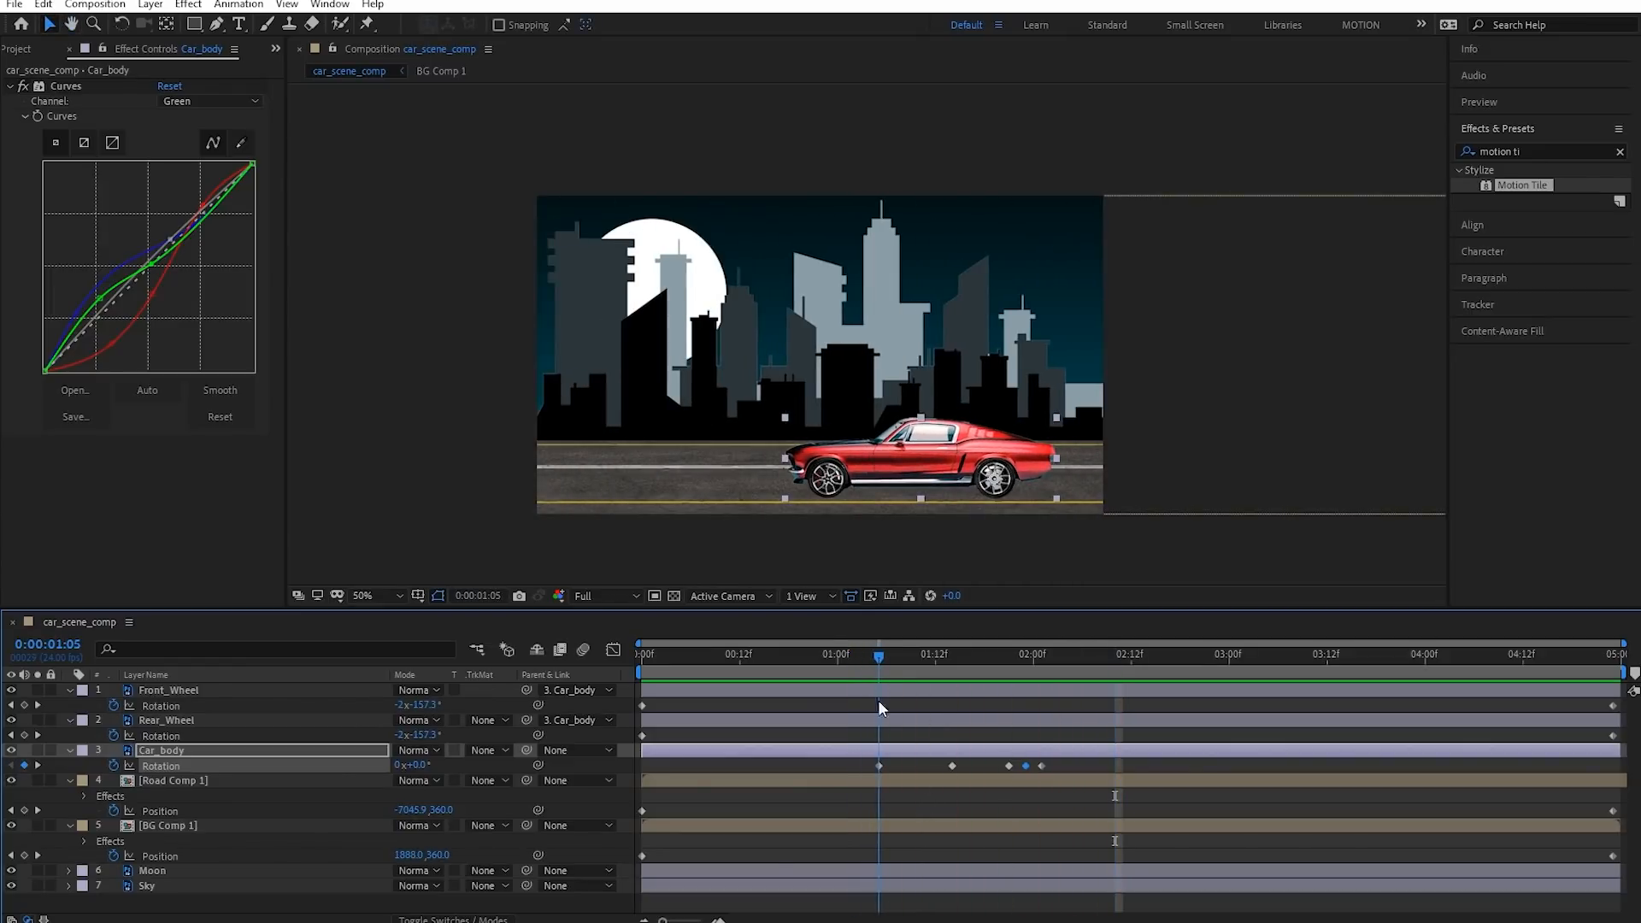
right_click(879, 763)
left_click(961, 779)
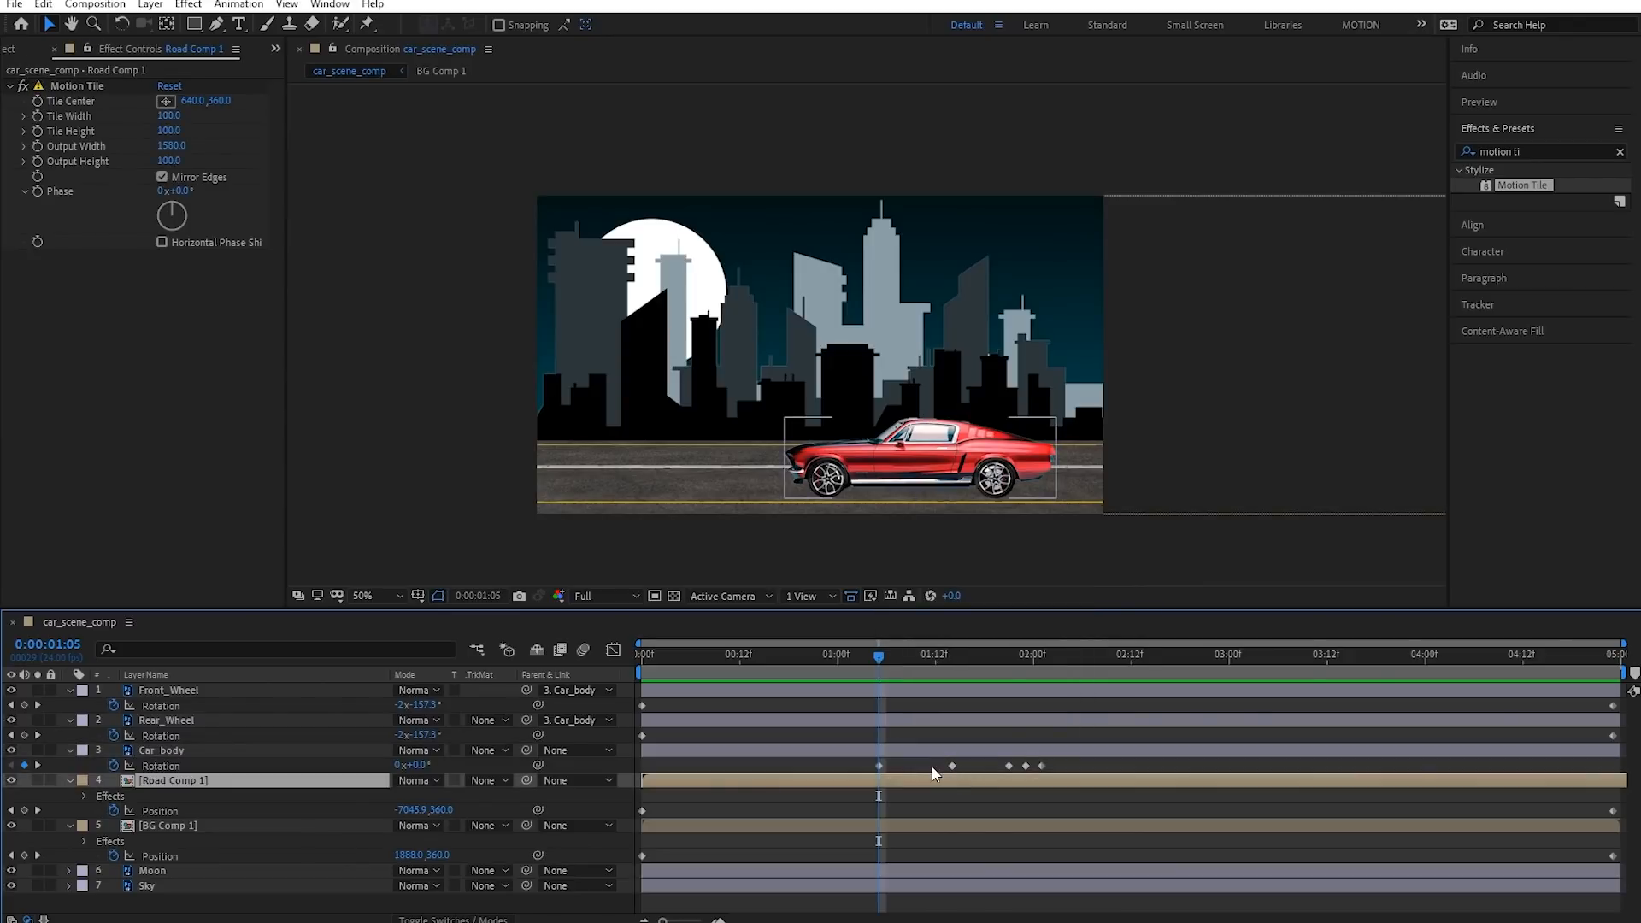
left_click(951, 766)
right_click(950, 766)
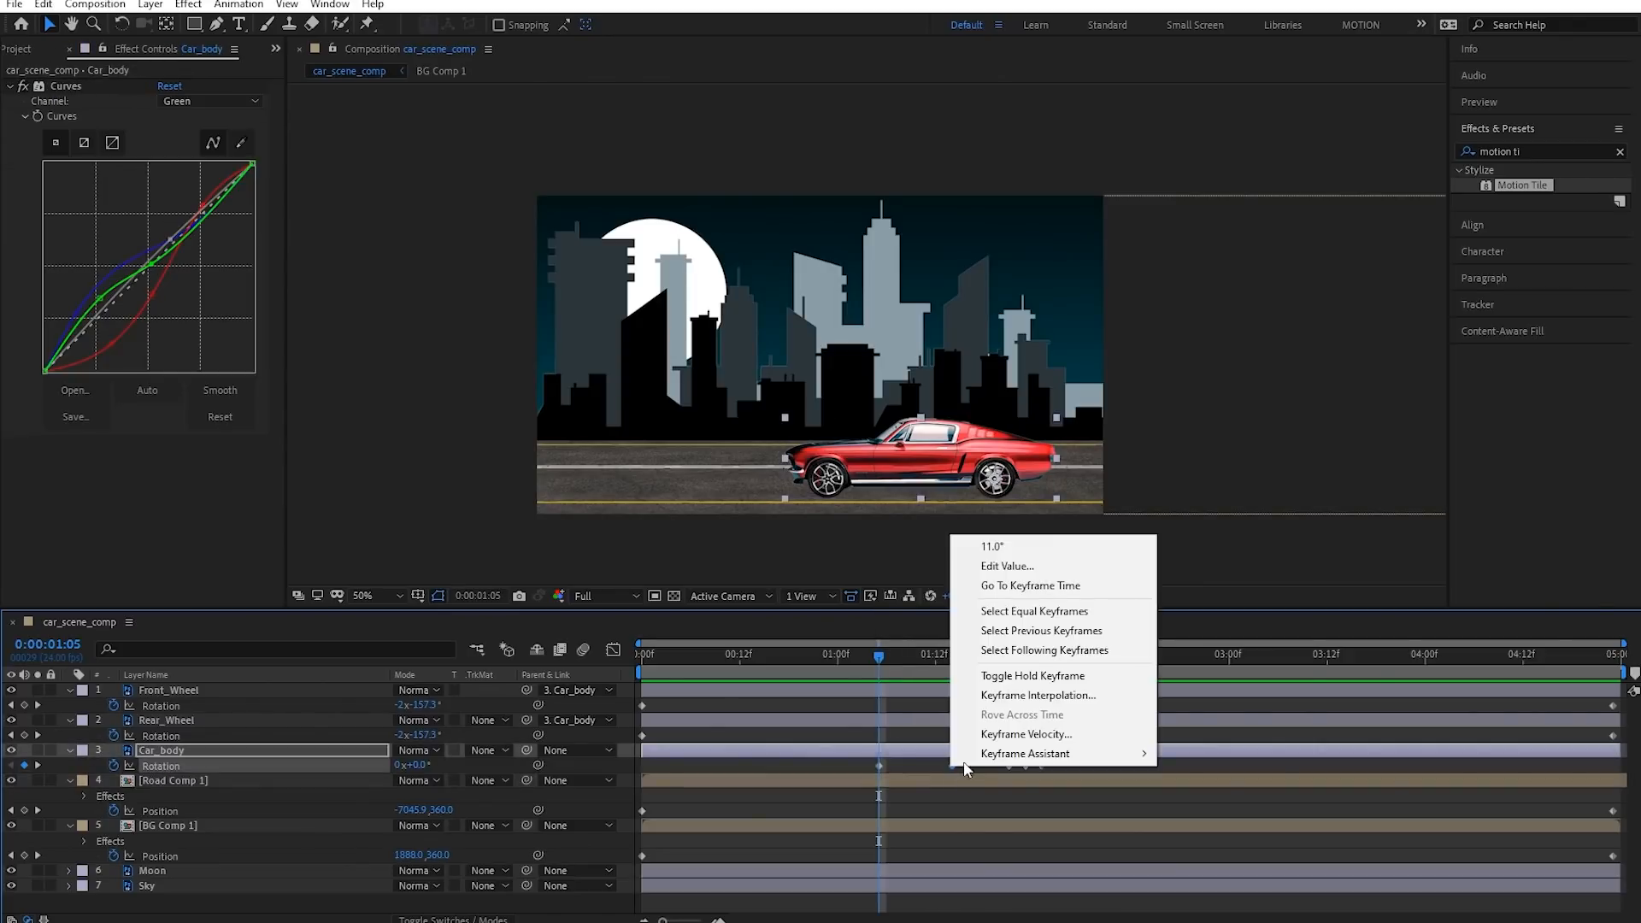
mouse_move(992, 757)
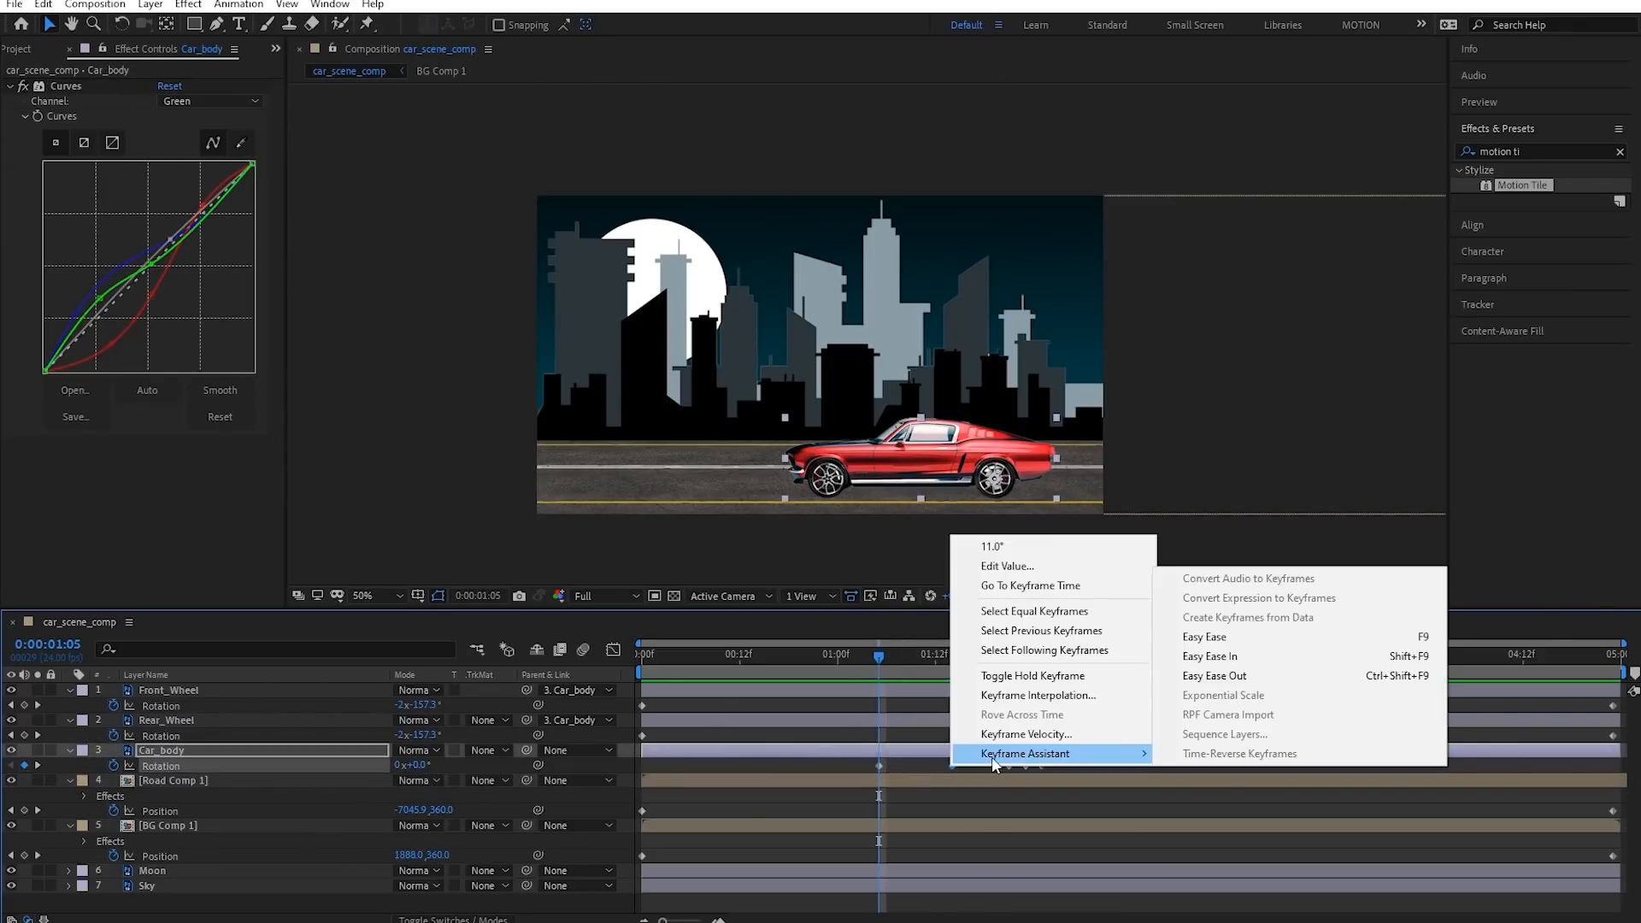
left_click(1217, 676)
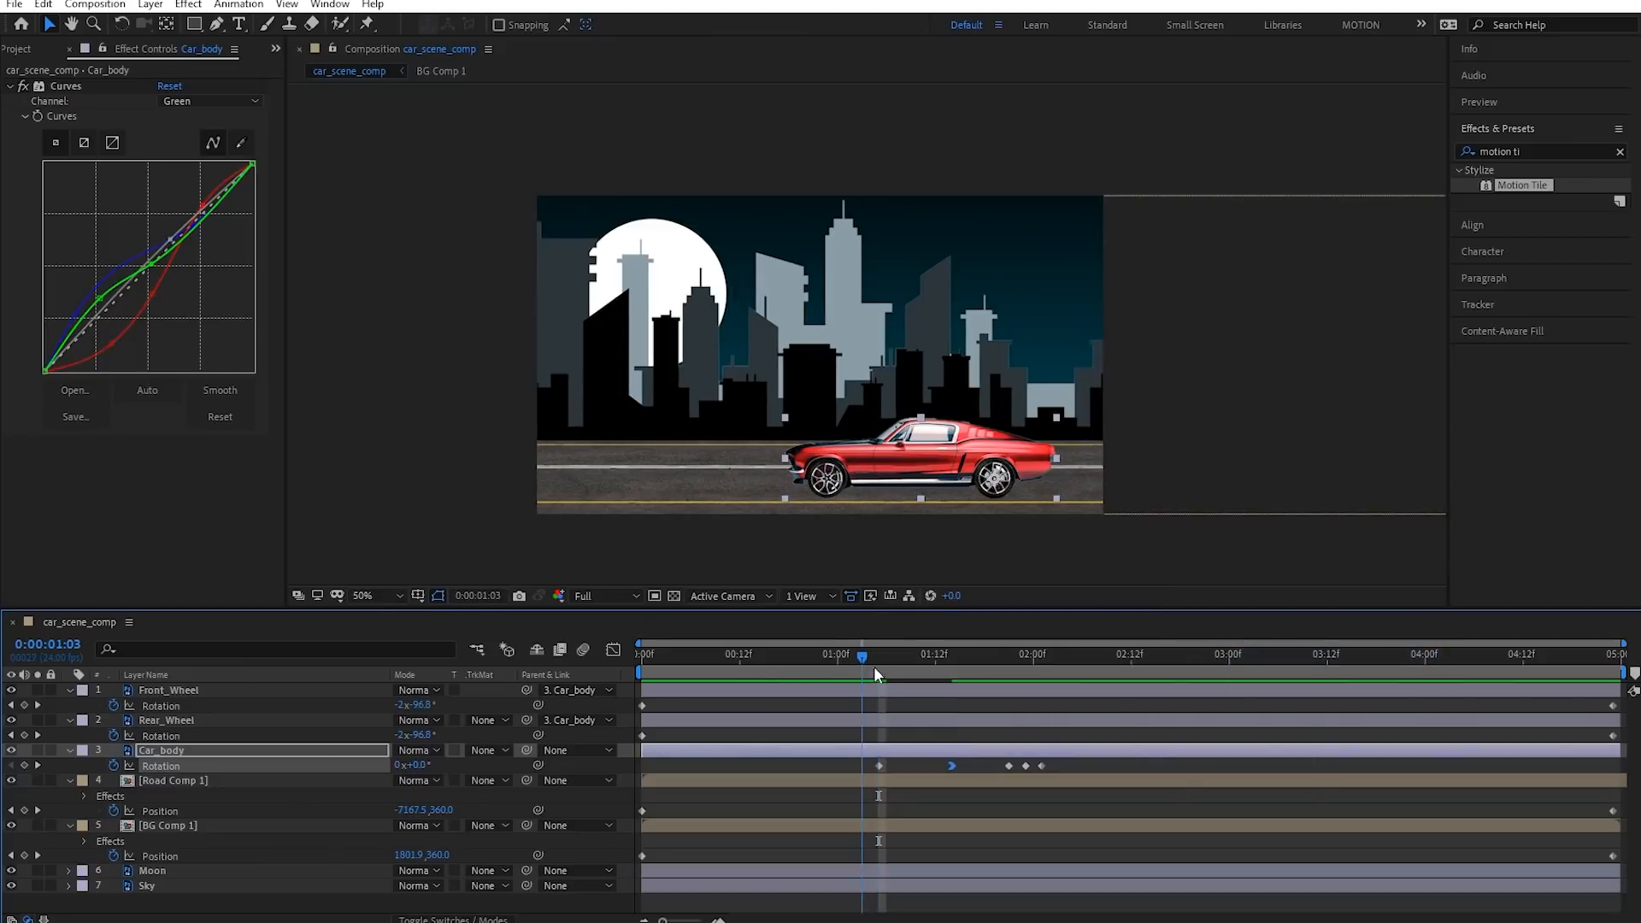
Preview the wheelie and move Car_body's first 0° Rotation keyframe to 0:00:01:08
left_click_drag(884, 667, 872, 663)
key("space")
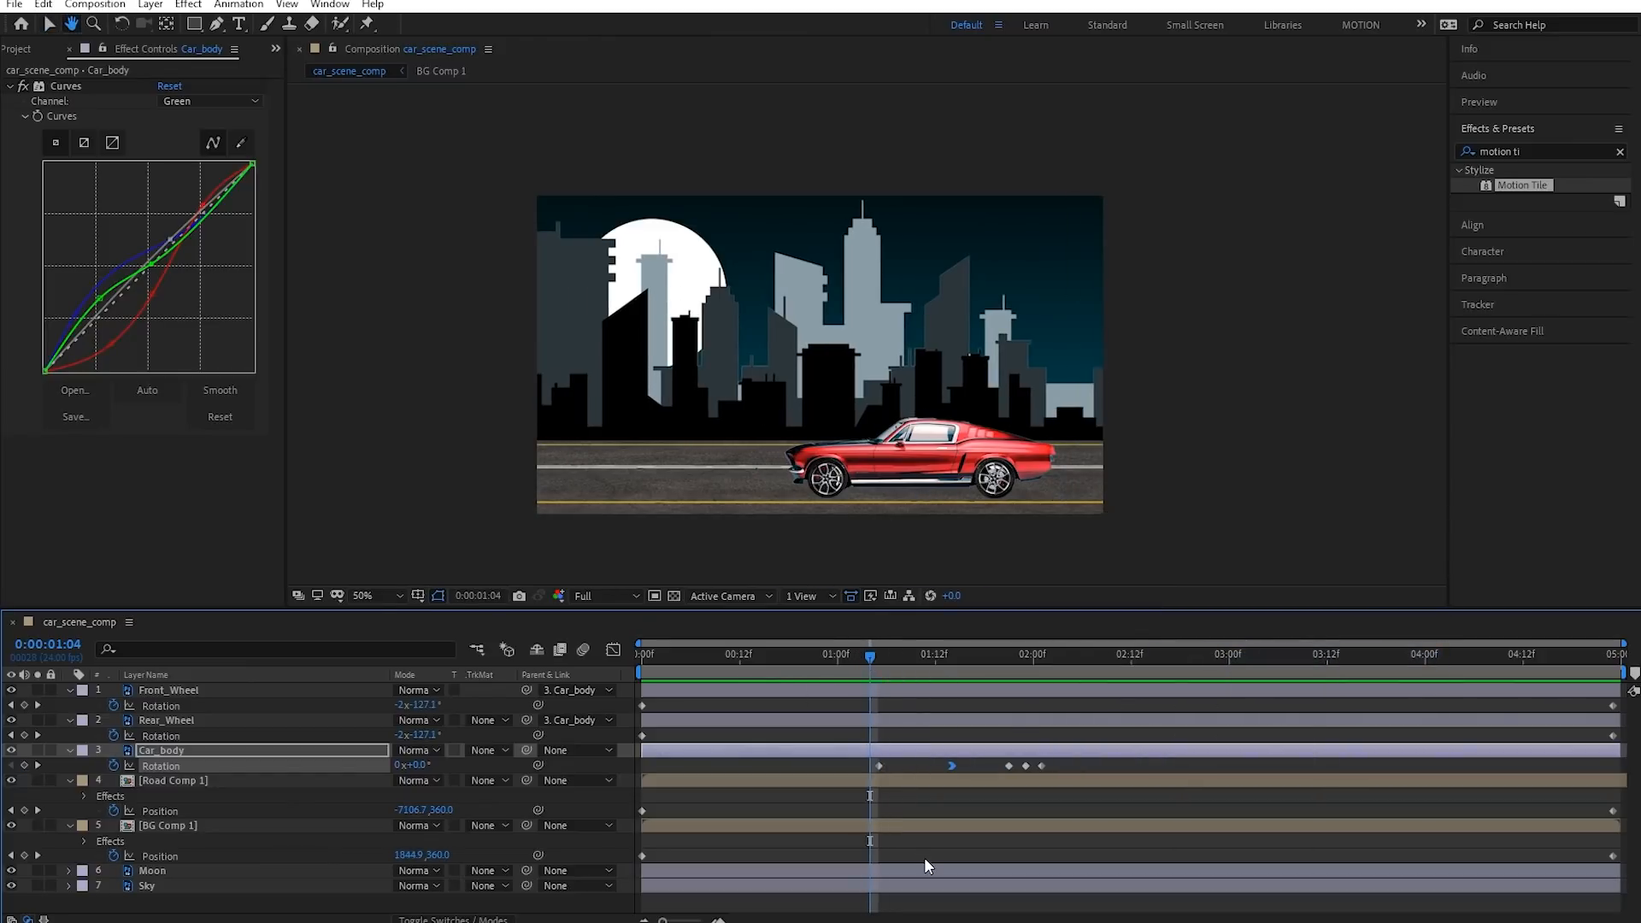
key("space")
key("space")
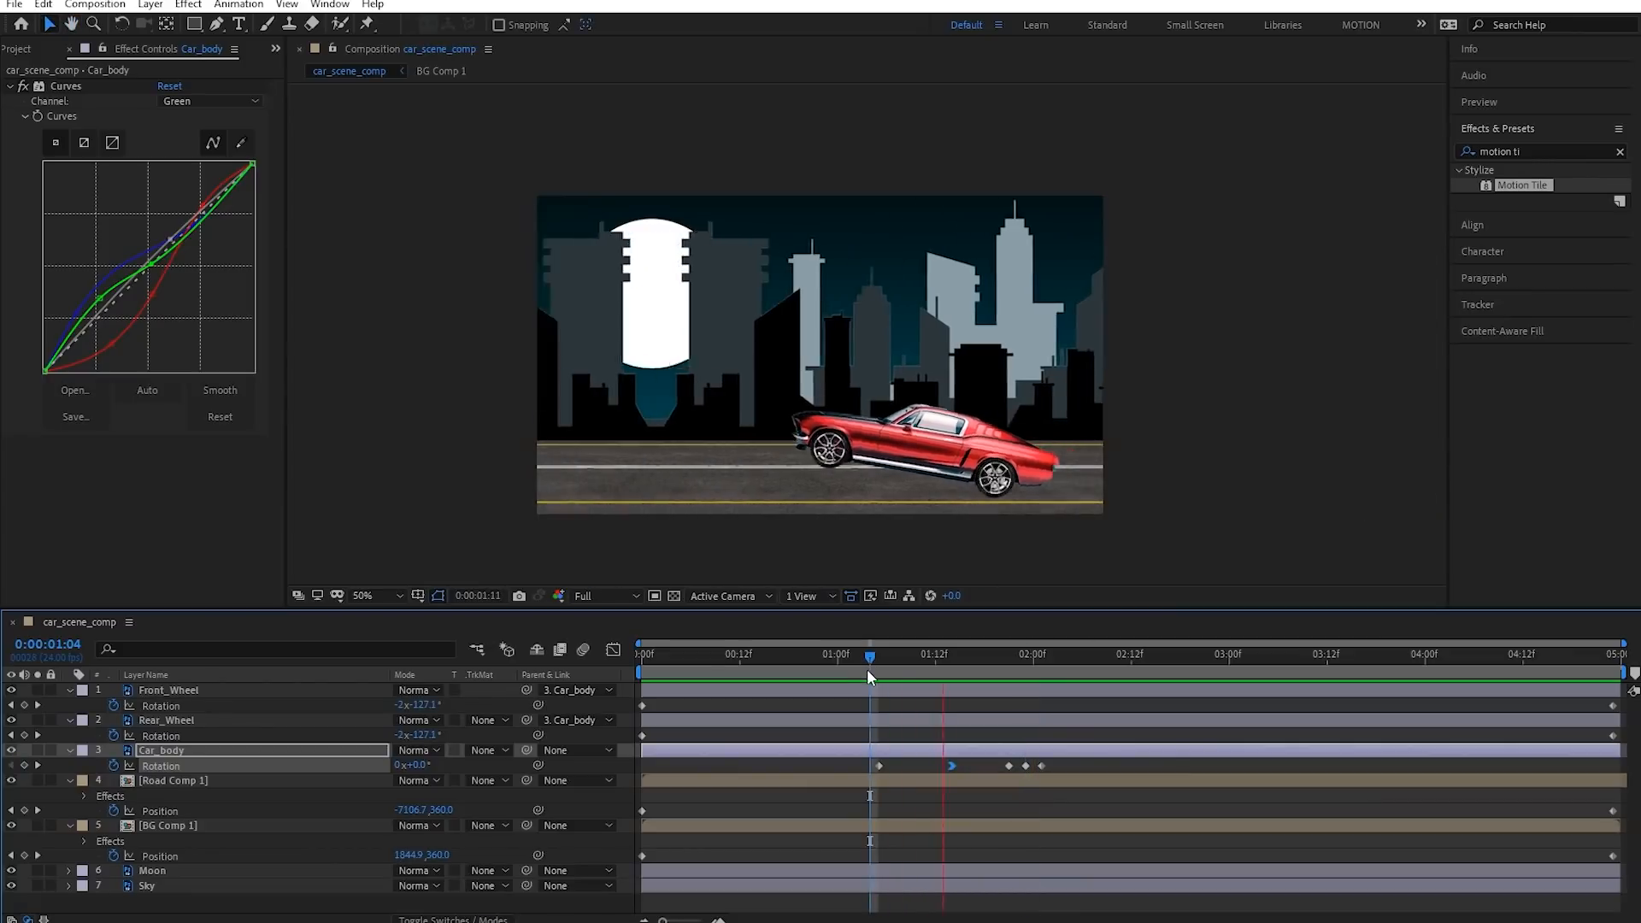
left_click_drag(879, 765, 900, 779)
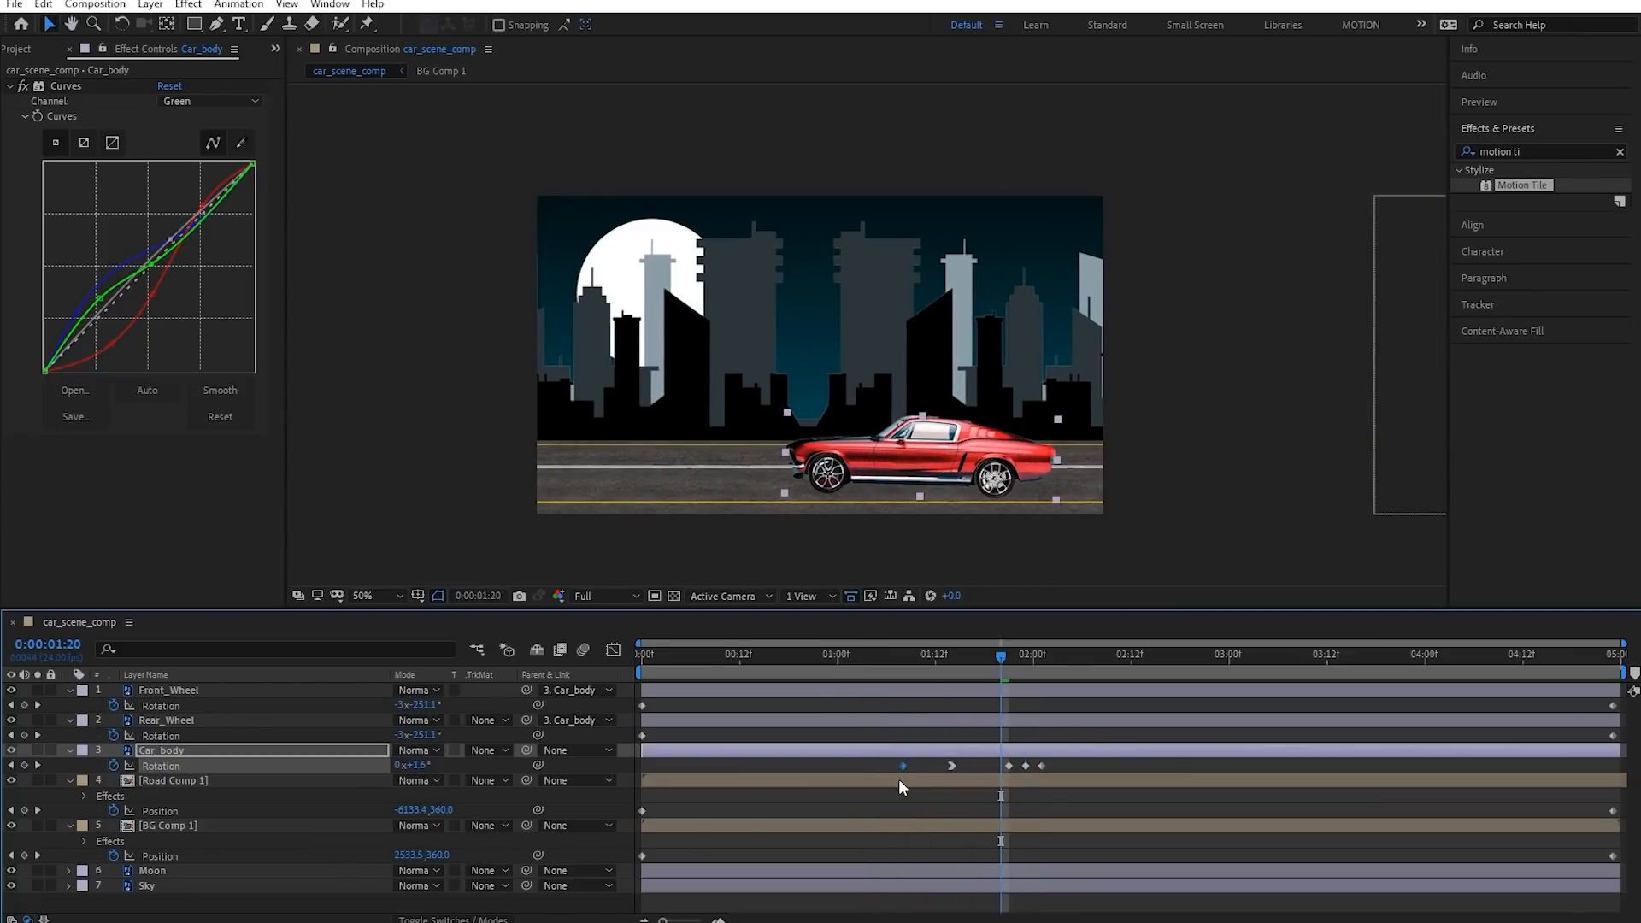
left_click(887, 668)
key("space")
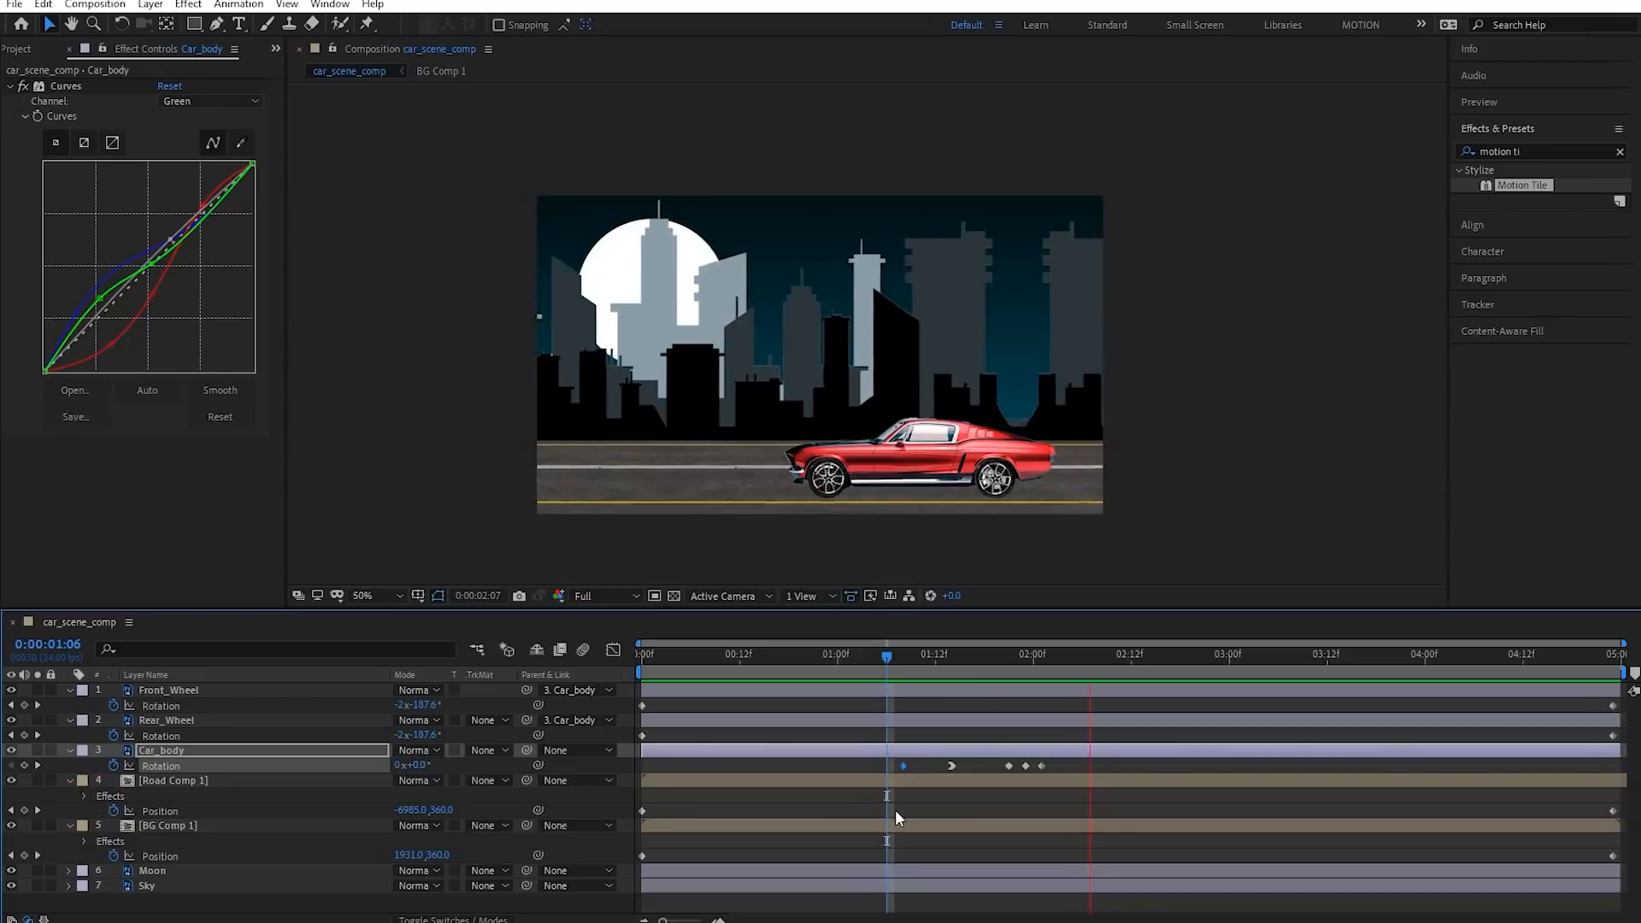
left_click(877, 654)
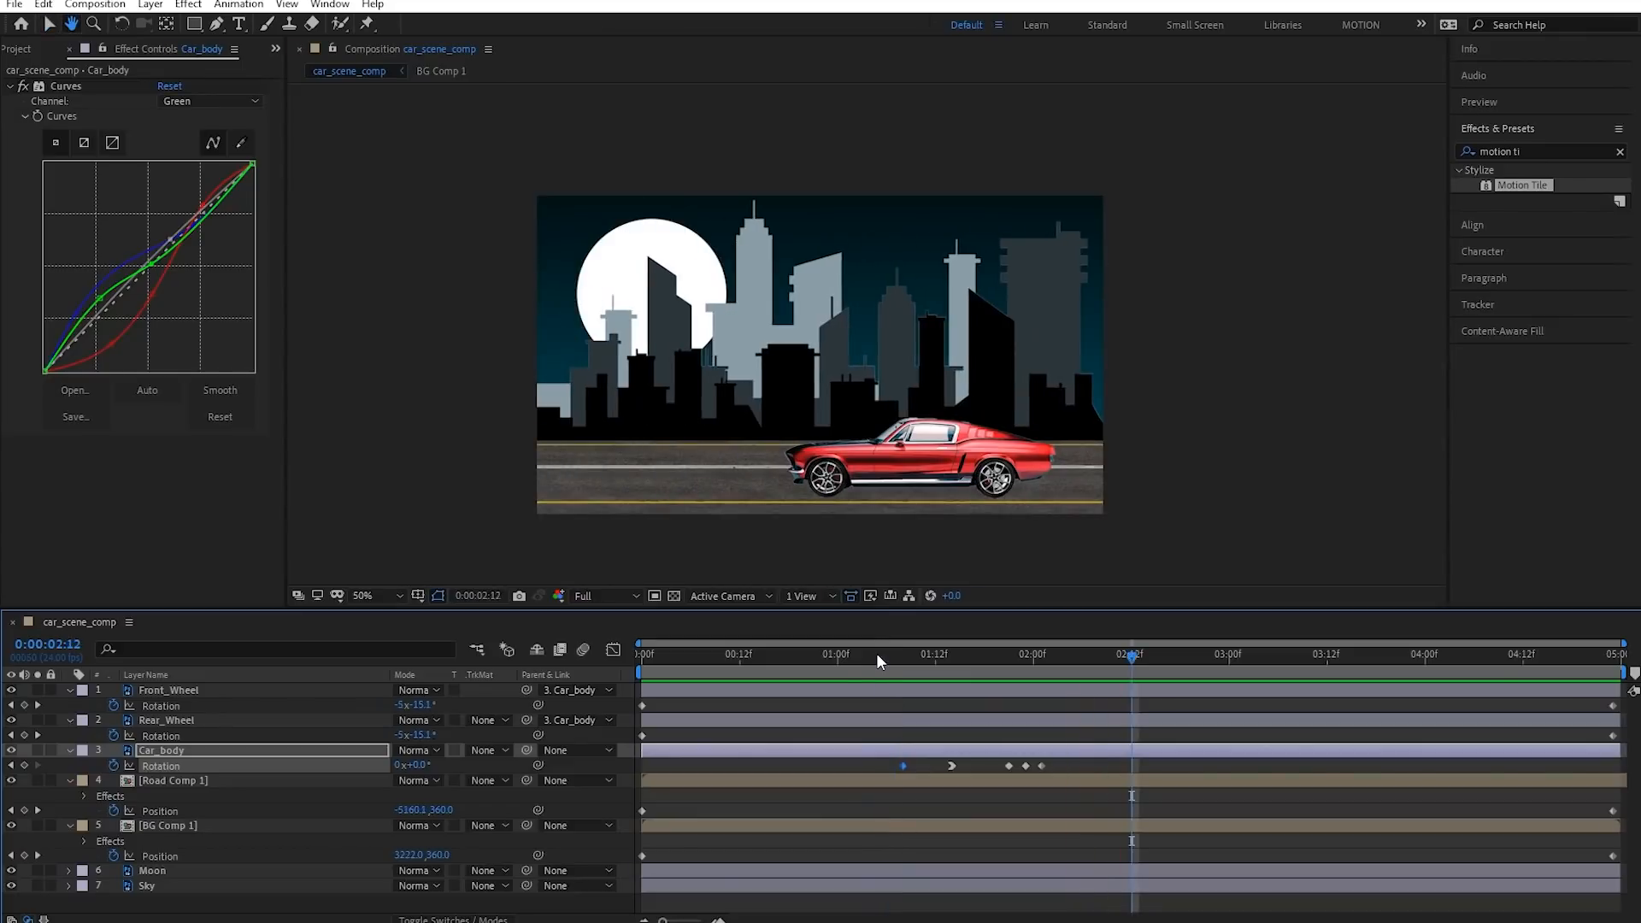
Apply Easy Ease to Car_body's 11° Rotation keyframe and preview the wheelie
left_click(940, 684)
left_click(951, 765)
right_click(949, 764)
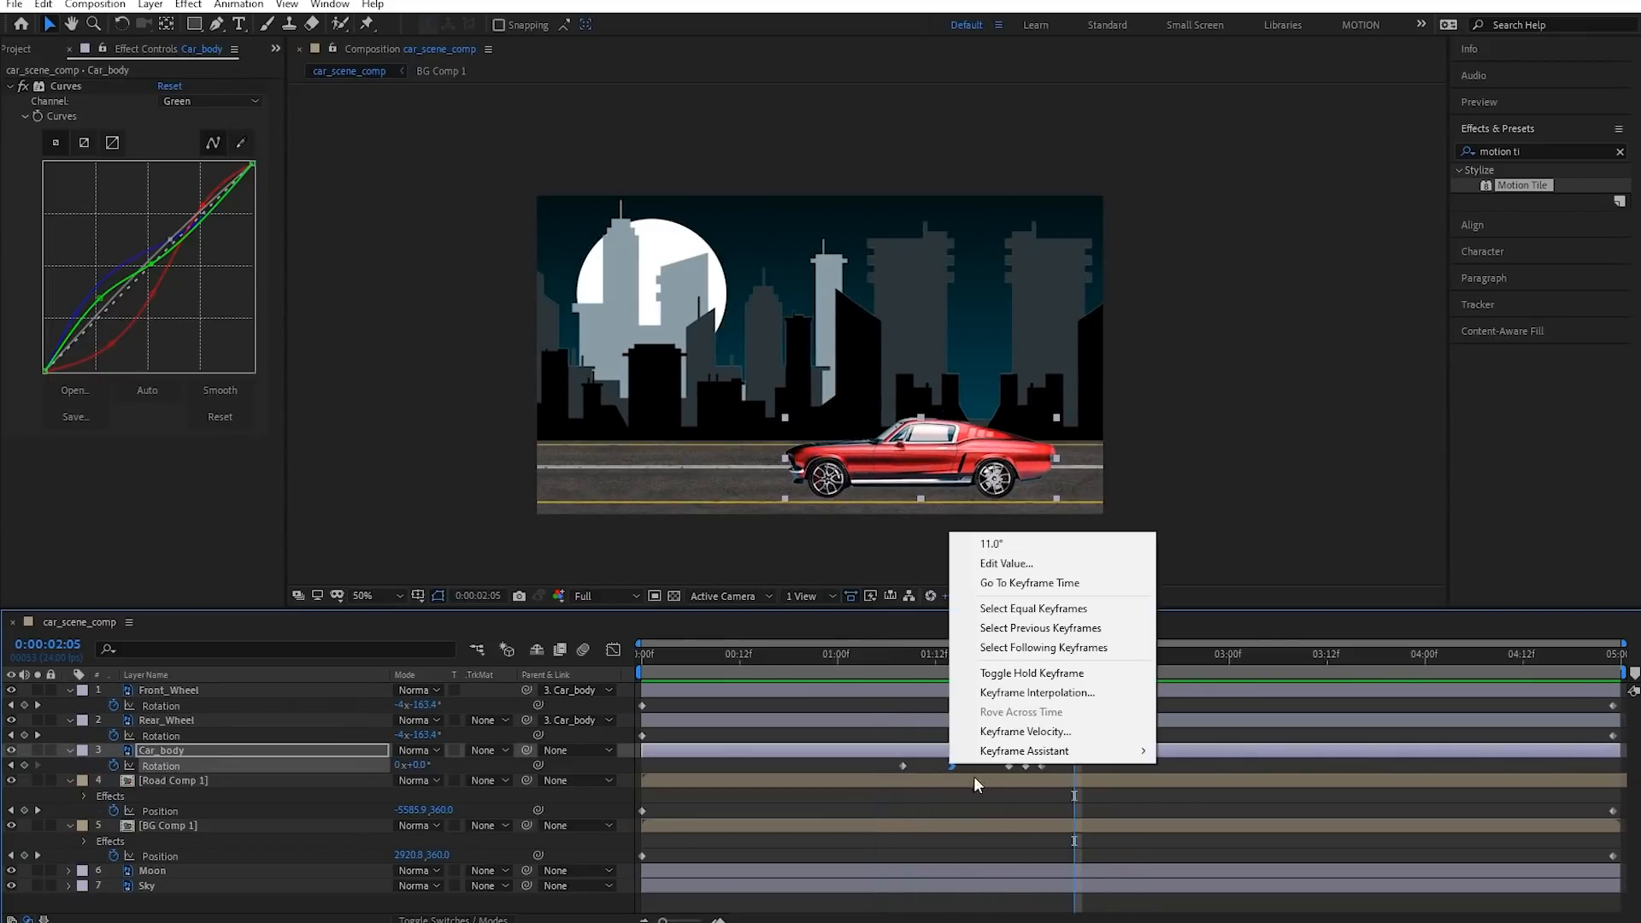
mouse_move(1014, 751)
left_click(1215, 674)
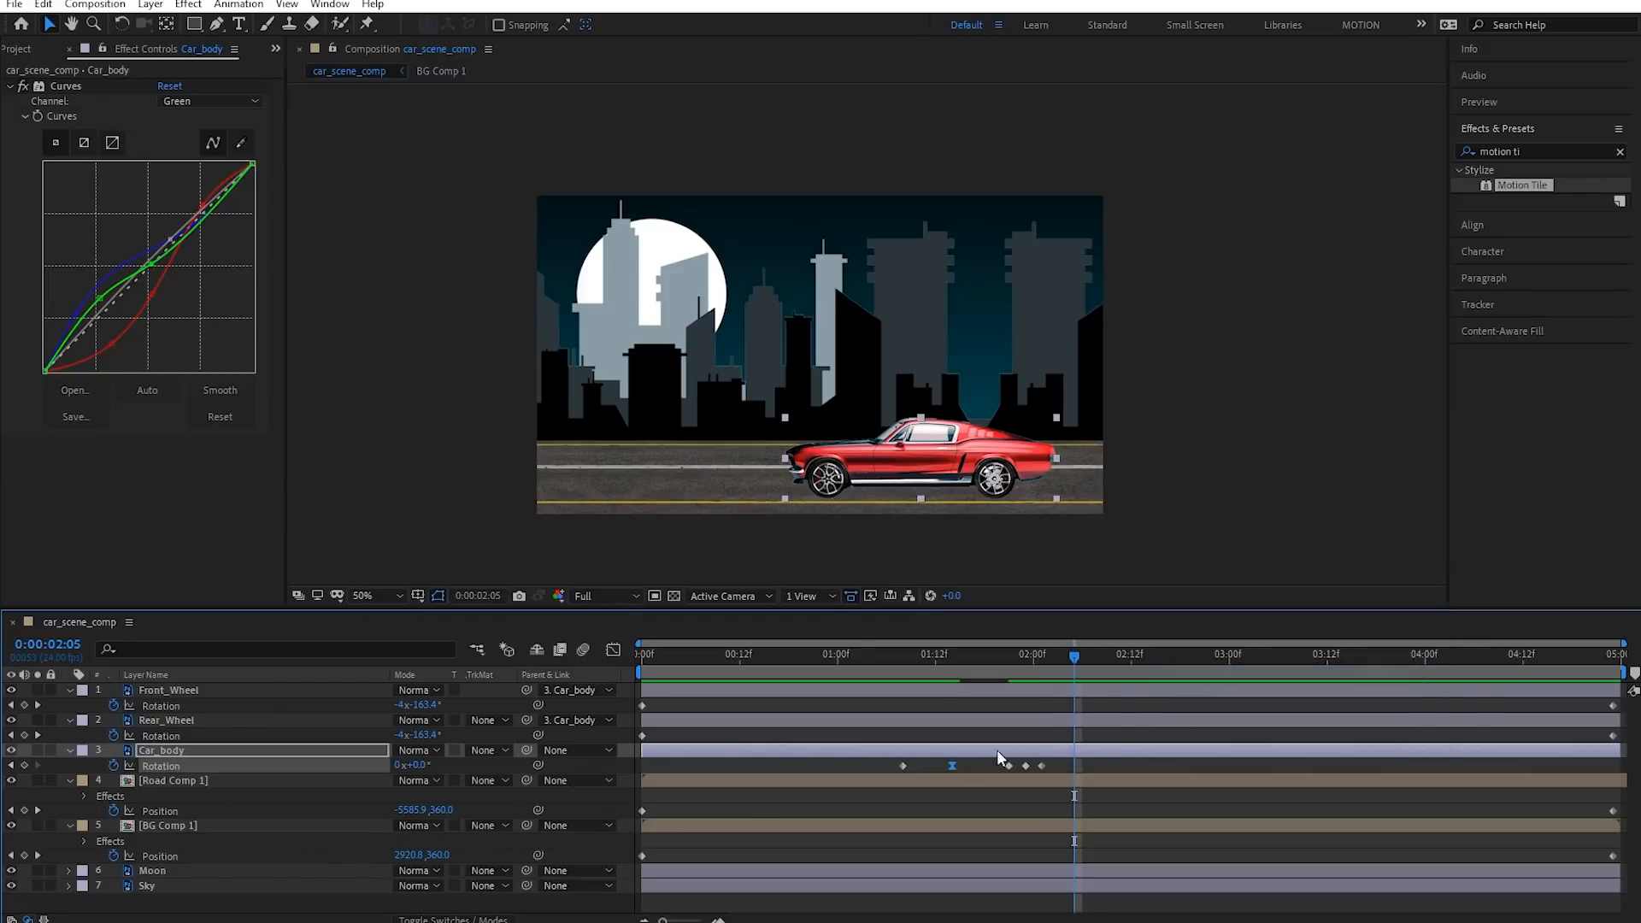
left_click(889, 654)
key("space")
key("space")
left_click(886, 658)
key("space")
Apply Easy Ease In to Car_body's final 0° Rotation keyframe on 0:00:02:01 and preview the landing
left_click_drag(999, 671, 1008, 678)
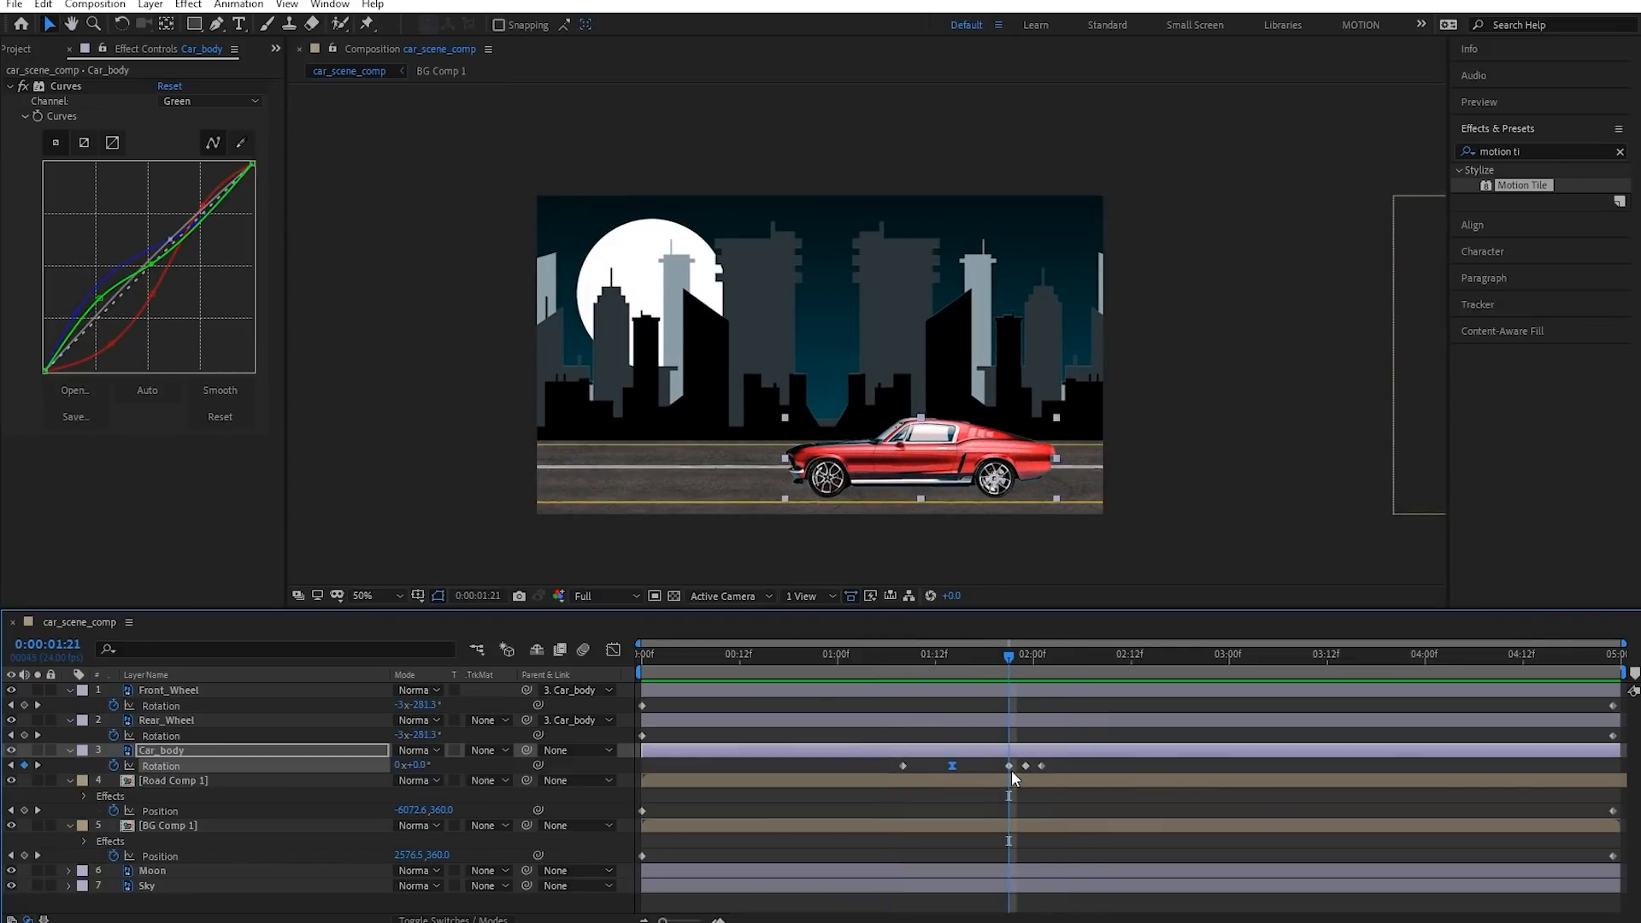
right_click(1040, 766)
mouse_move(1087, 763)
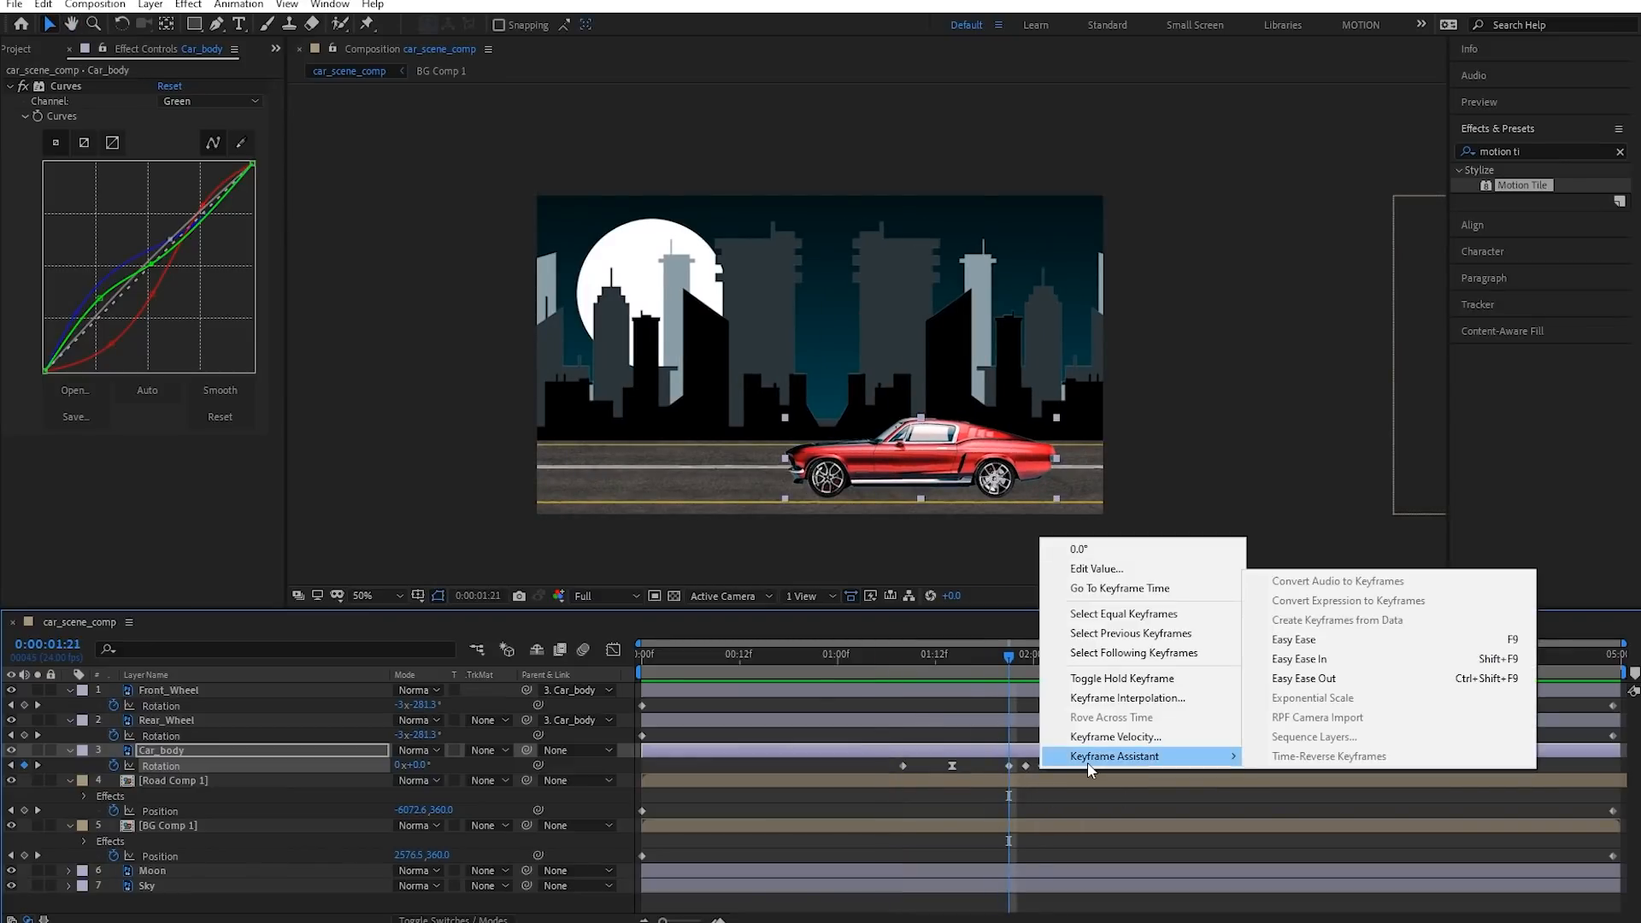
left_click(1300, 660)
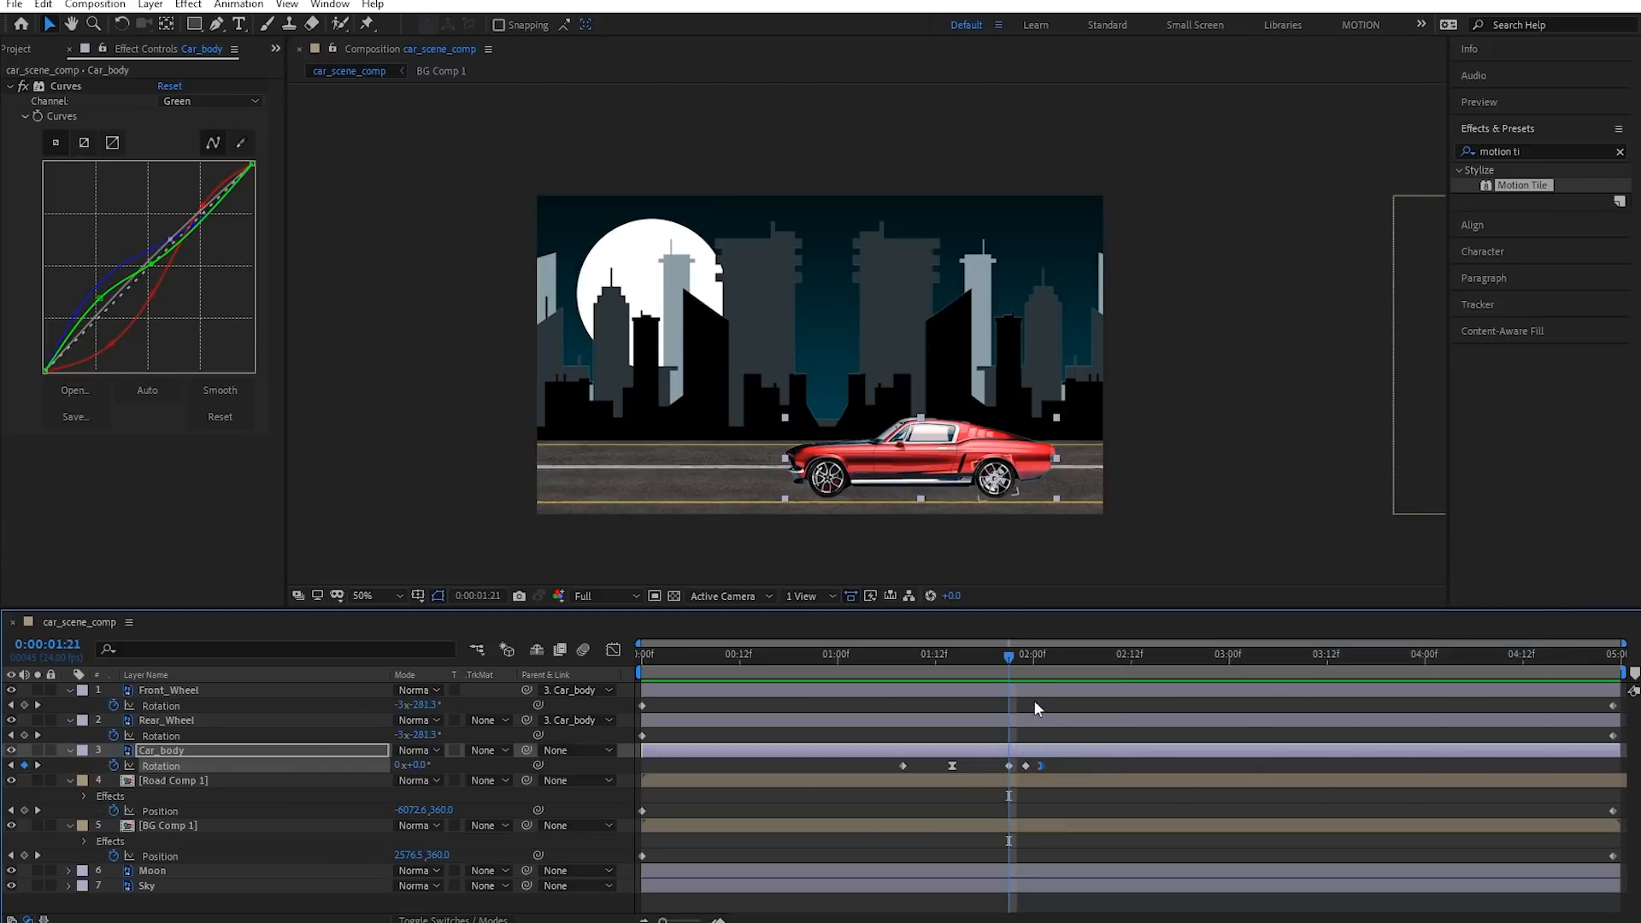
left_click_drag(1008, 660, 985, 655)
key("space")
key("space")
Apply Easy Ease In to Car_body's 0° Rotation keyframe on 0:00:01:21 and preview the wheelie
right_click(1008, 766)
mouse_move(1102, 752)
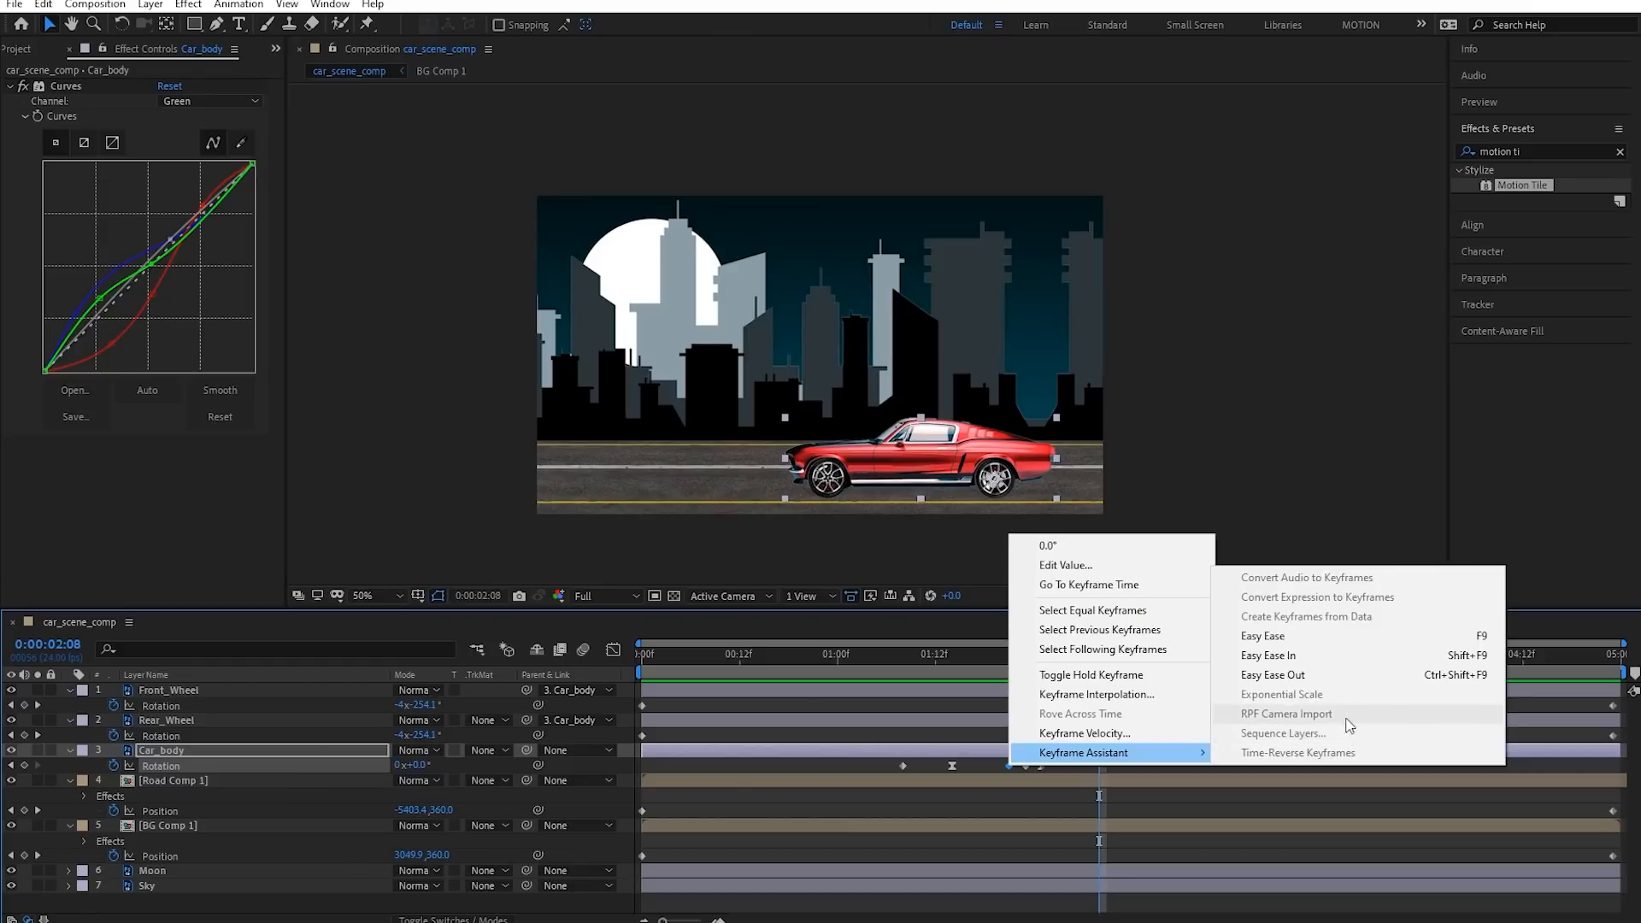
left_click(1300, 655)
left_click(934, 658)
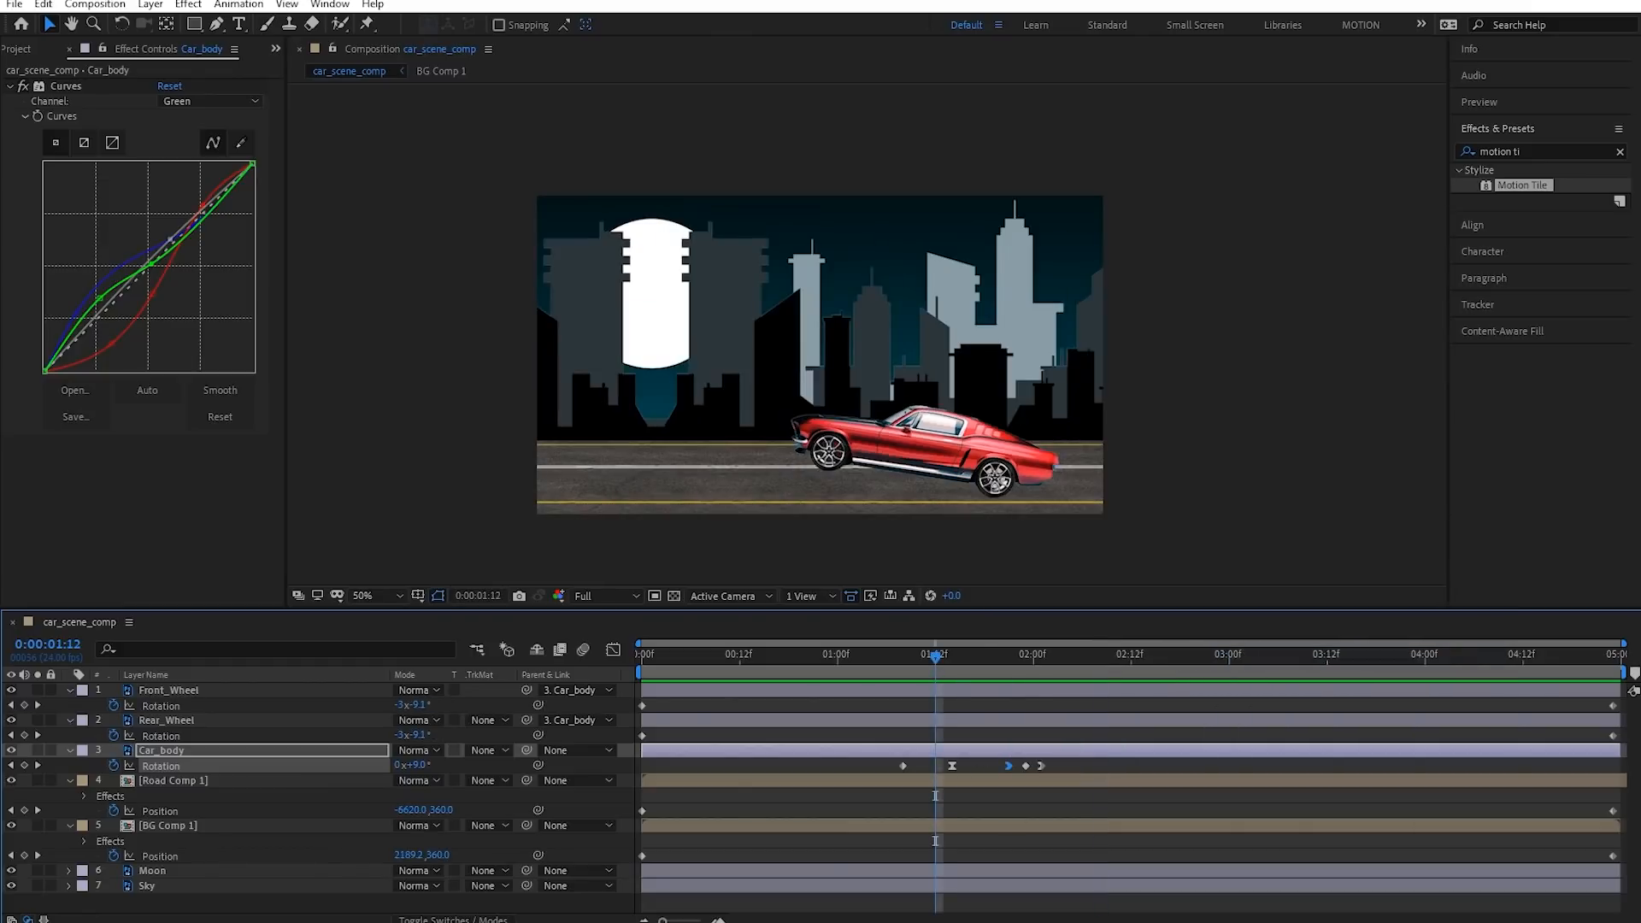
key("space")
left_click(894, 658)
key("space")
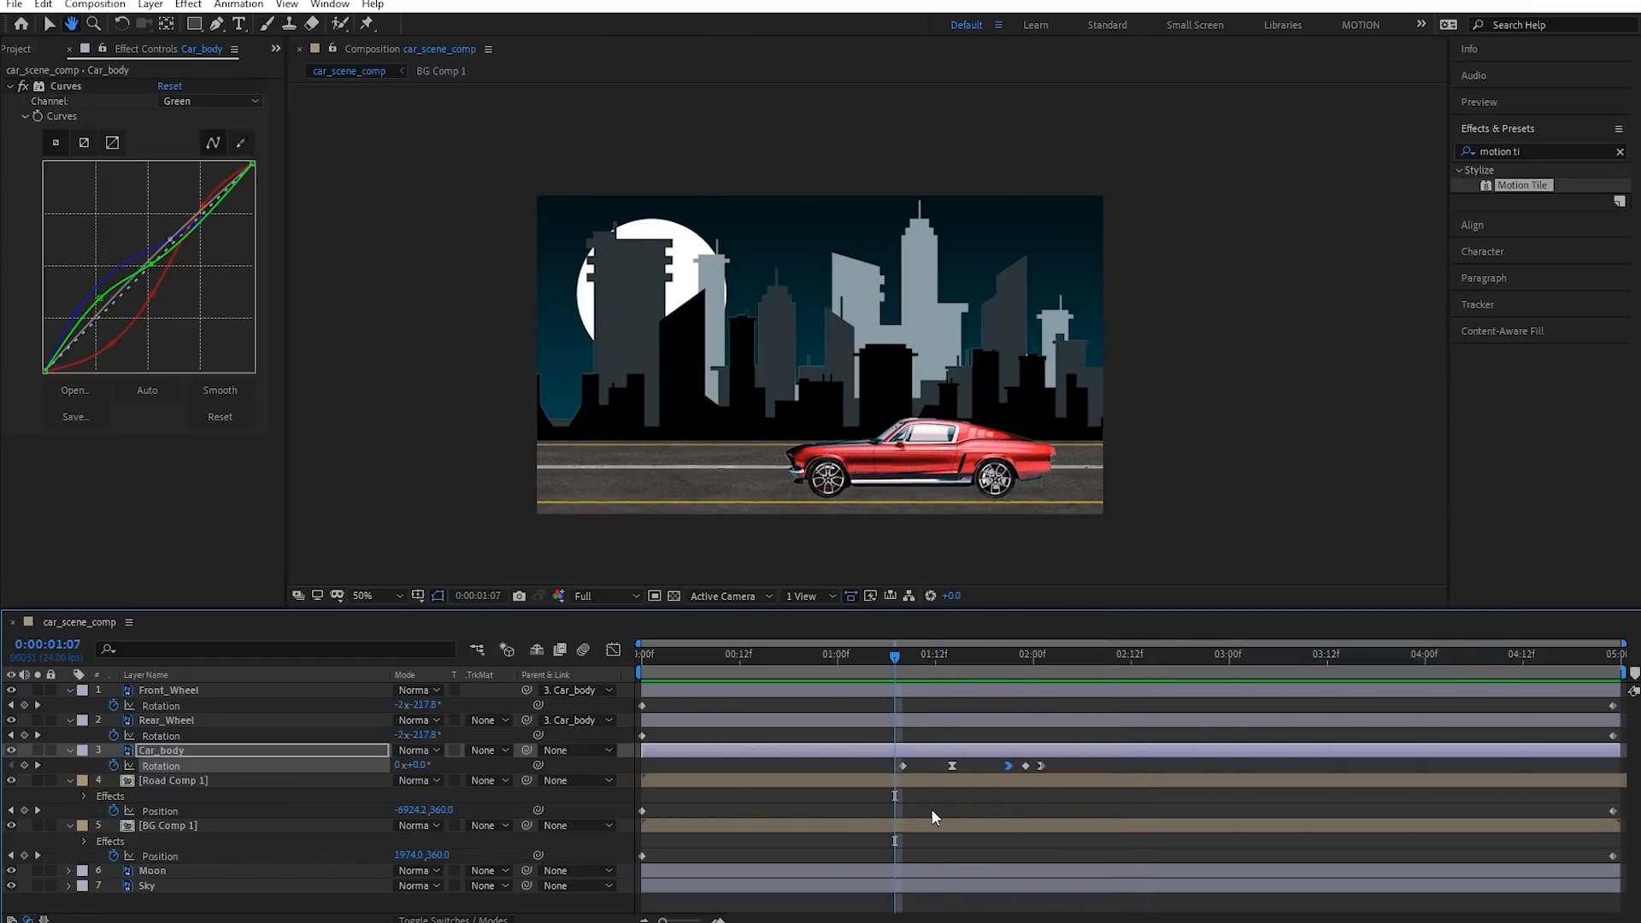
Convert Car_body's 3° Rotation keyframe on 0:00:01:23 to Auto Bezier interpolation and play the wheelie
left_click(886, 658)
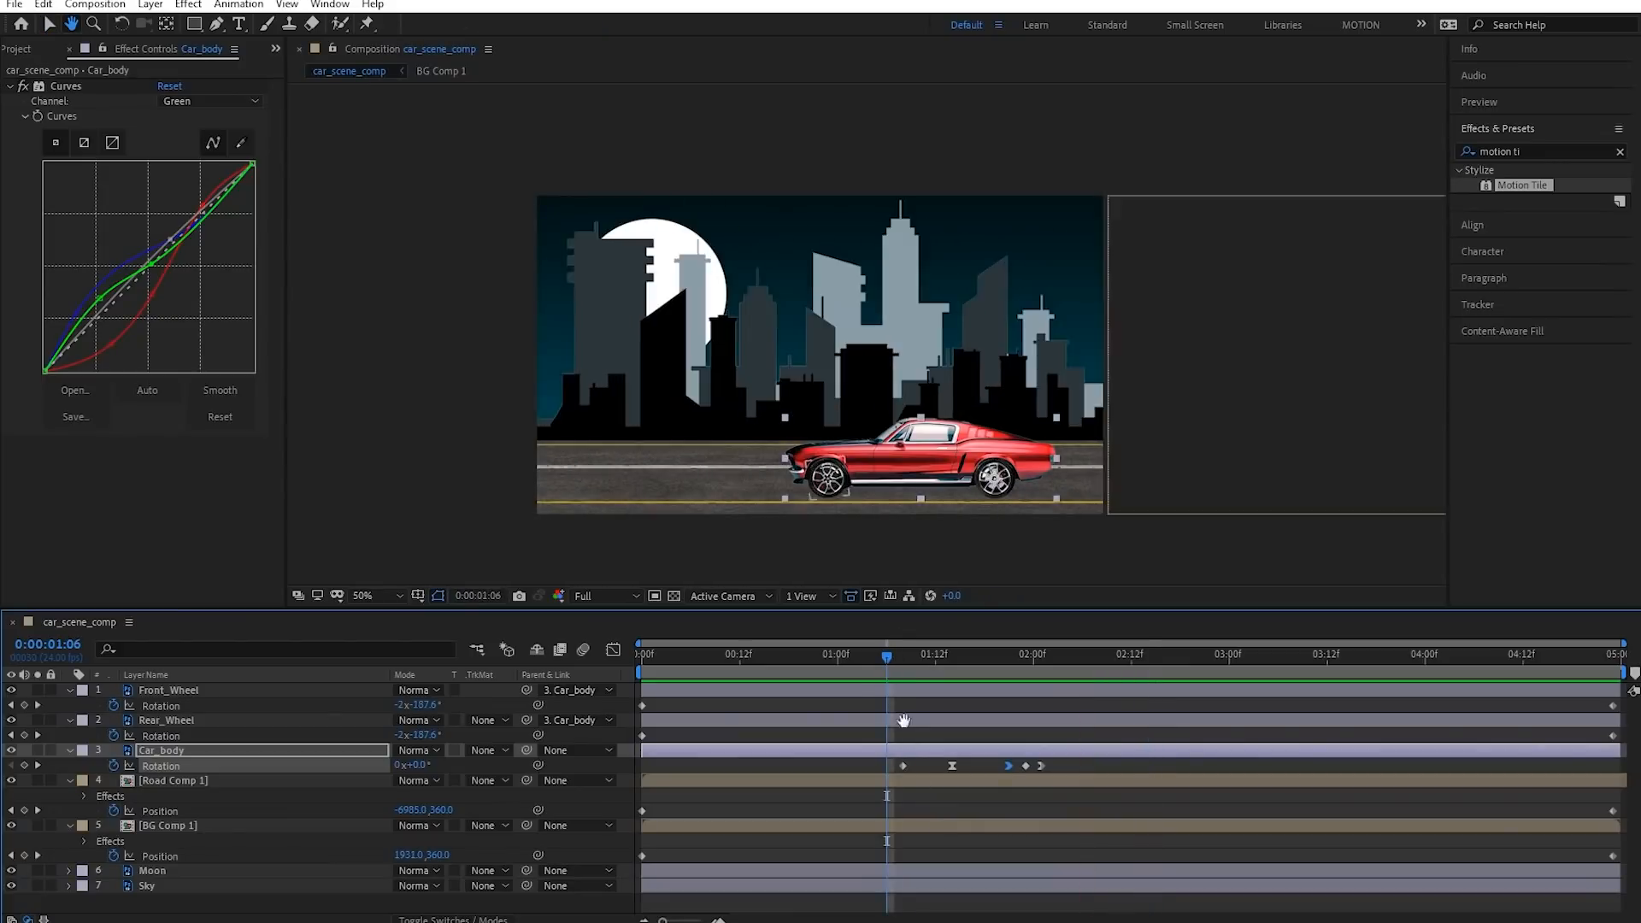
key("space")
key("space")
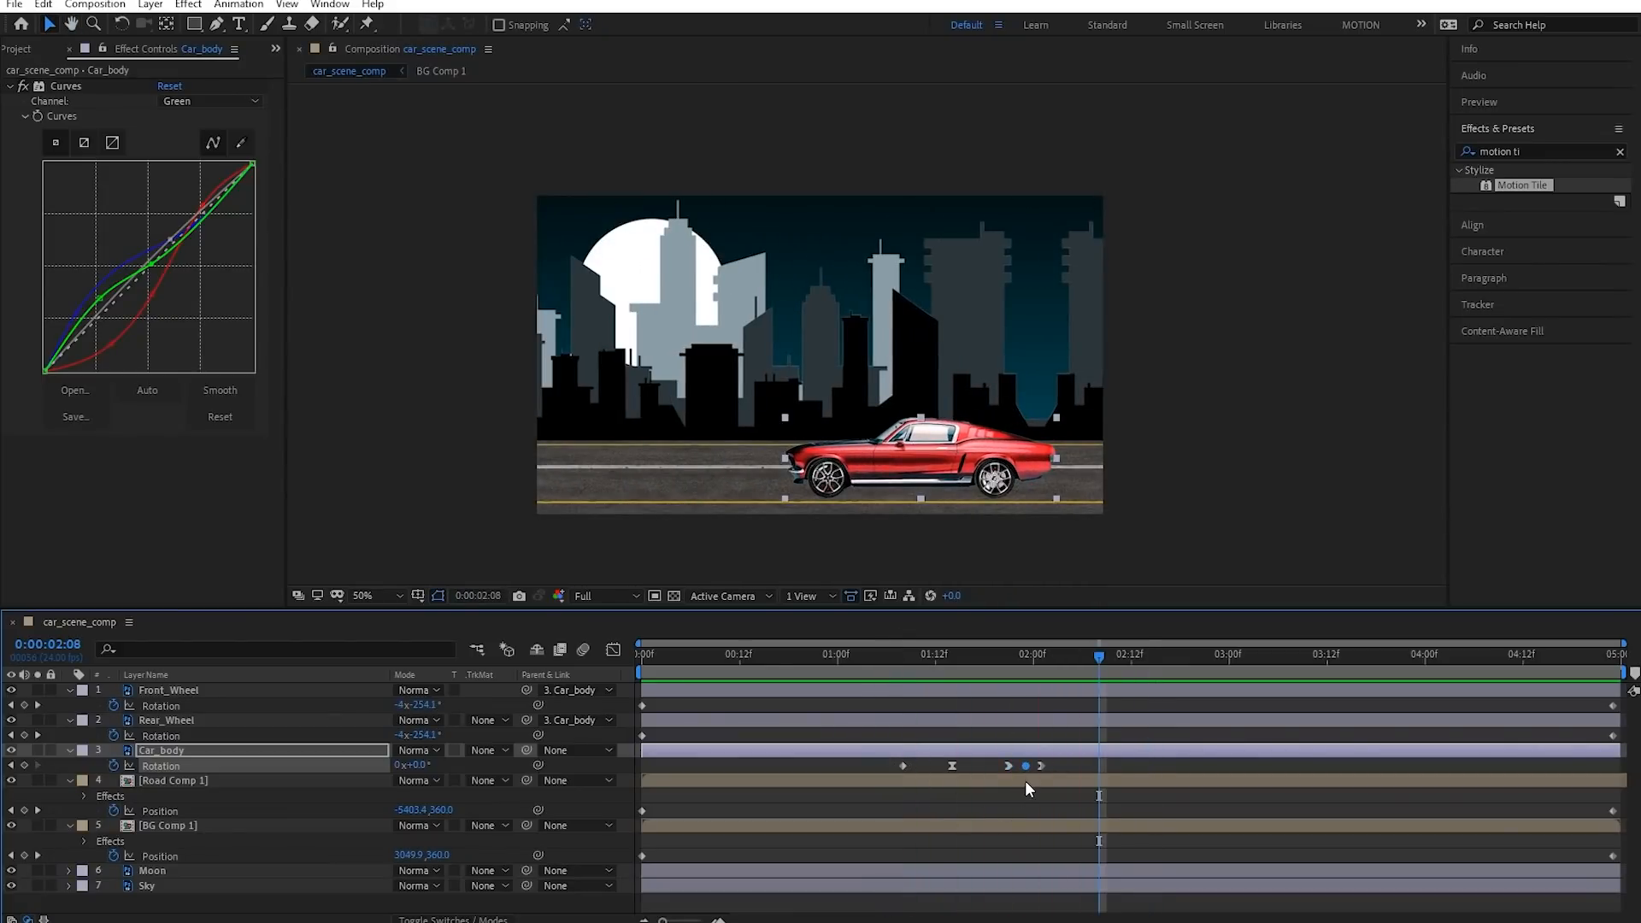
key("space")
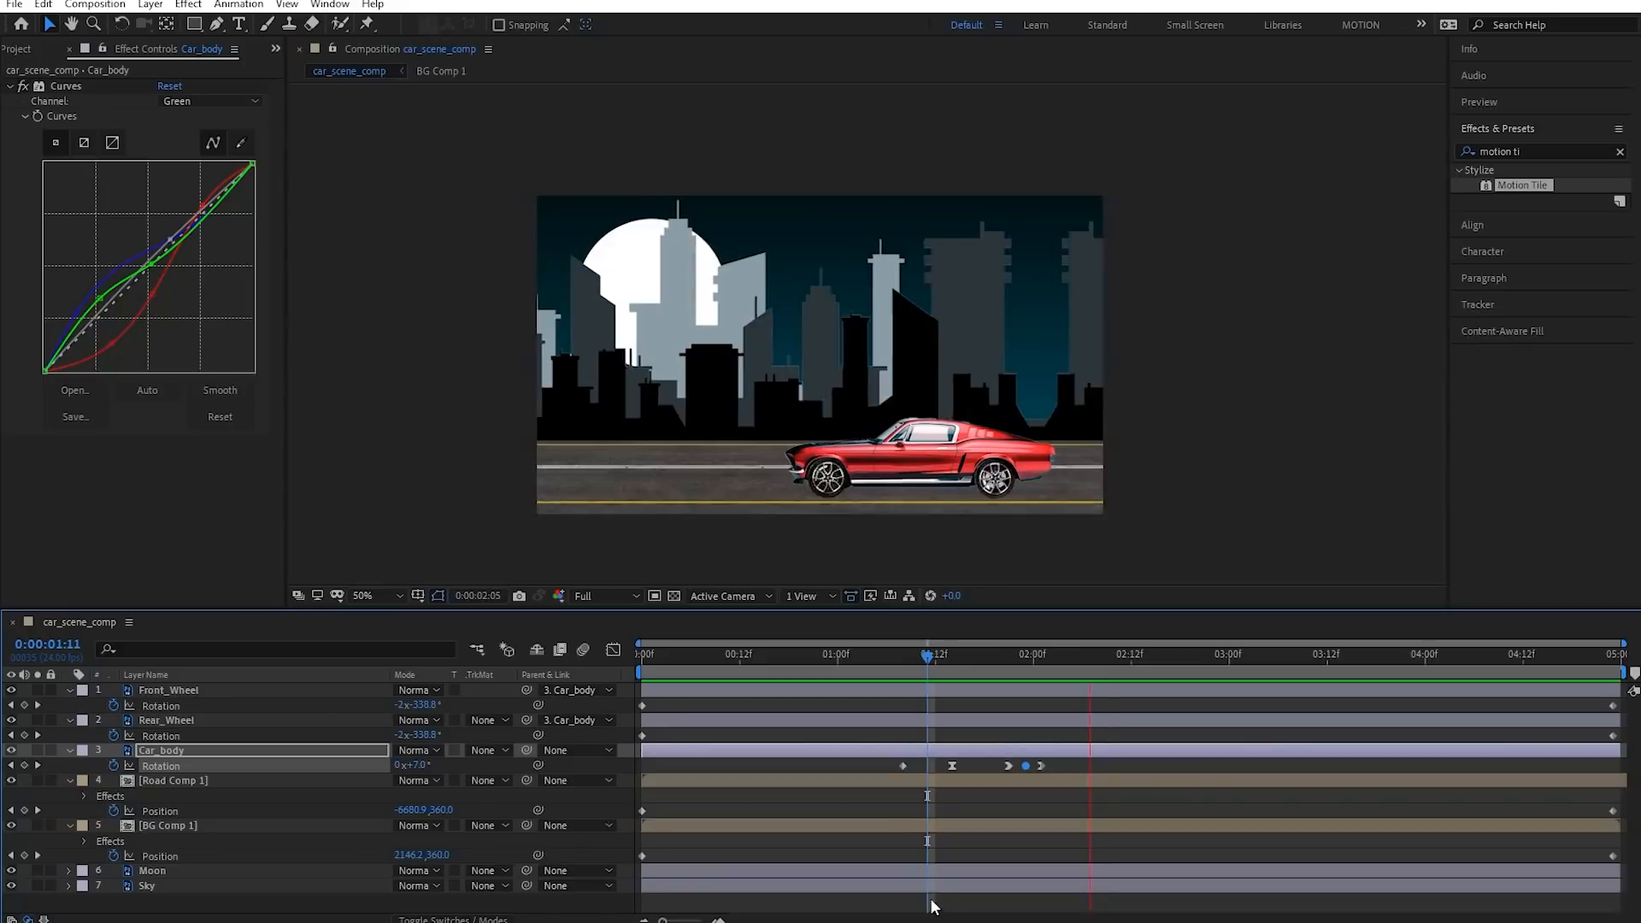
left_click(870, 655)
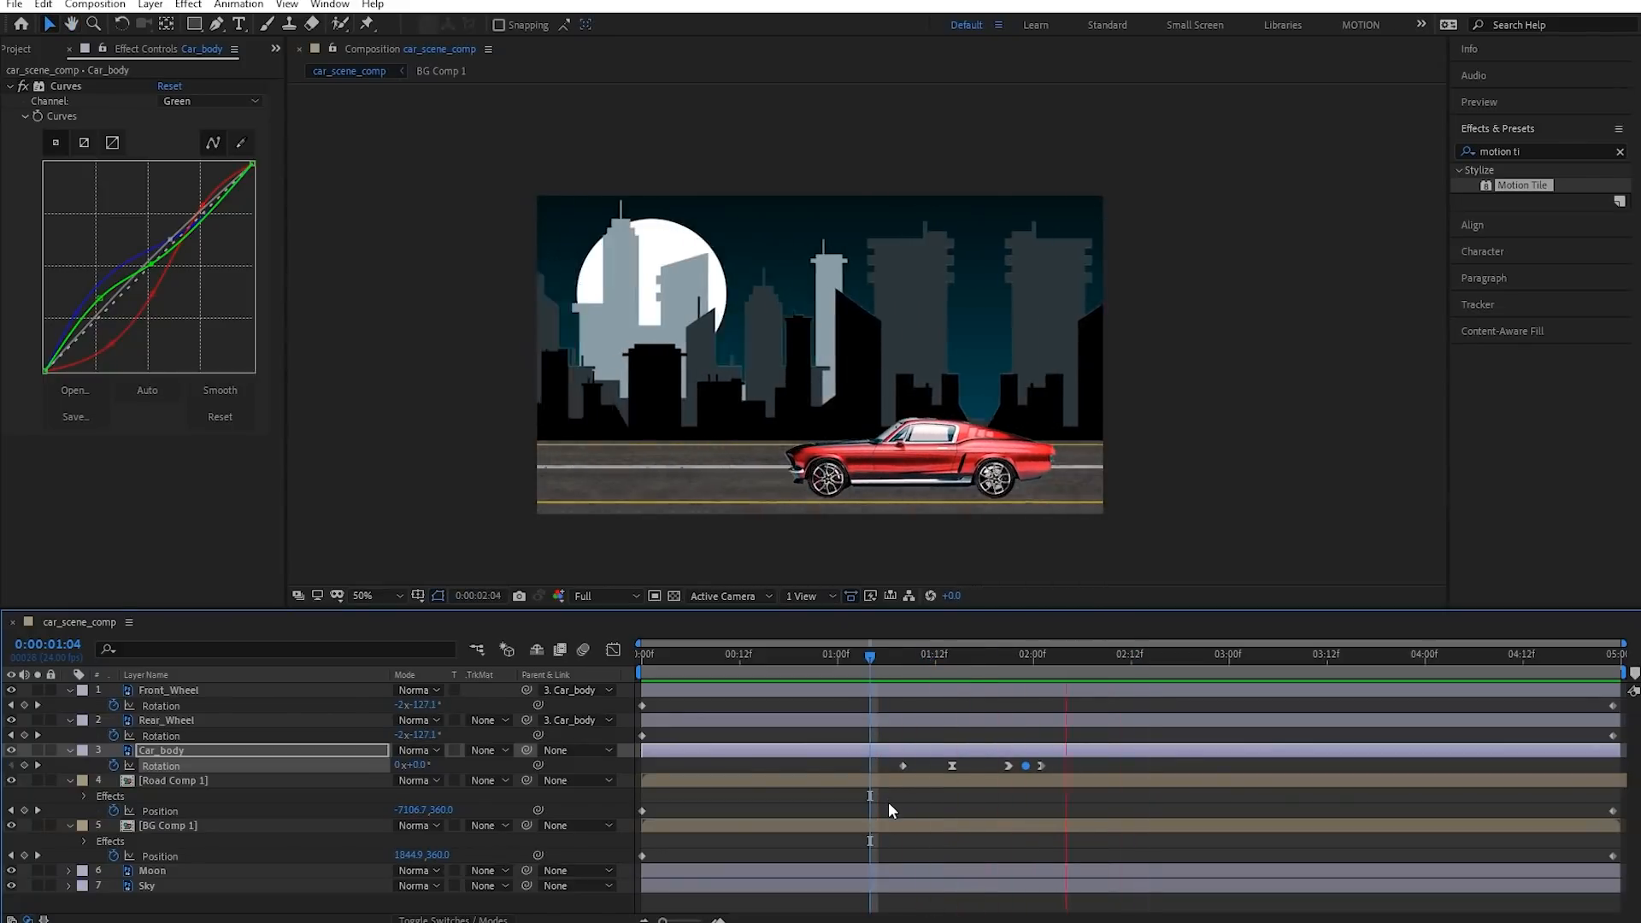
key("space")
Apply Easy Ease Out to Car_body's 0° Rotation keyframe on 0:00:01:21 and return to 0:00:01:04
left_click(1009, 767)
key("ctrl+shift+F9")
left_click(870, 655)
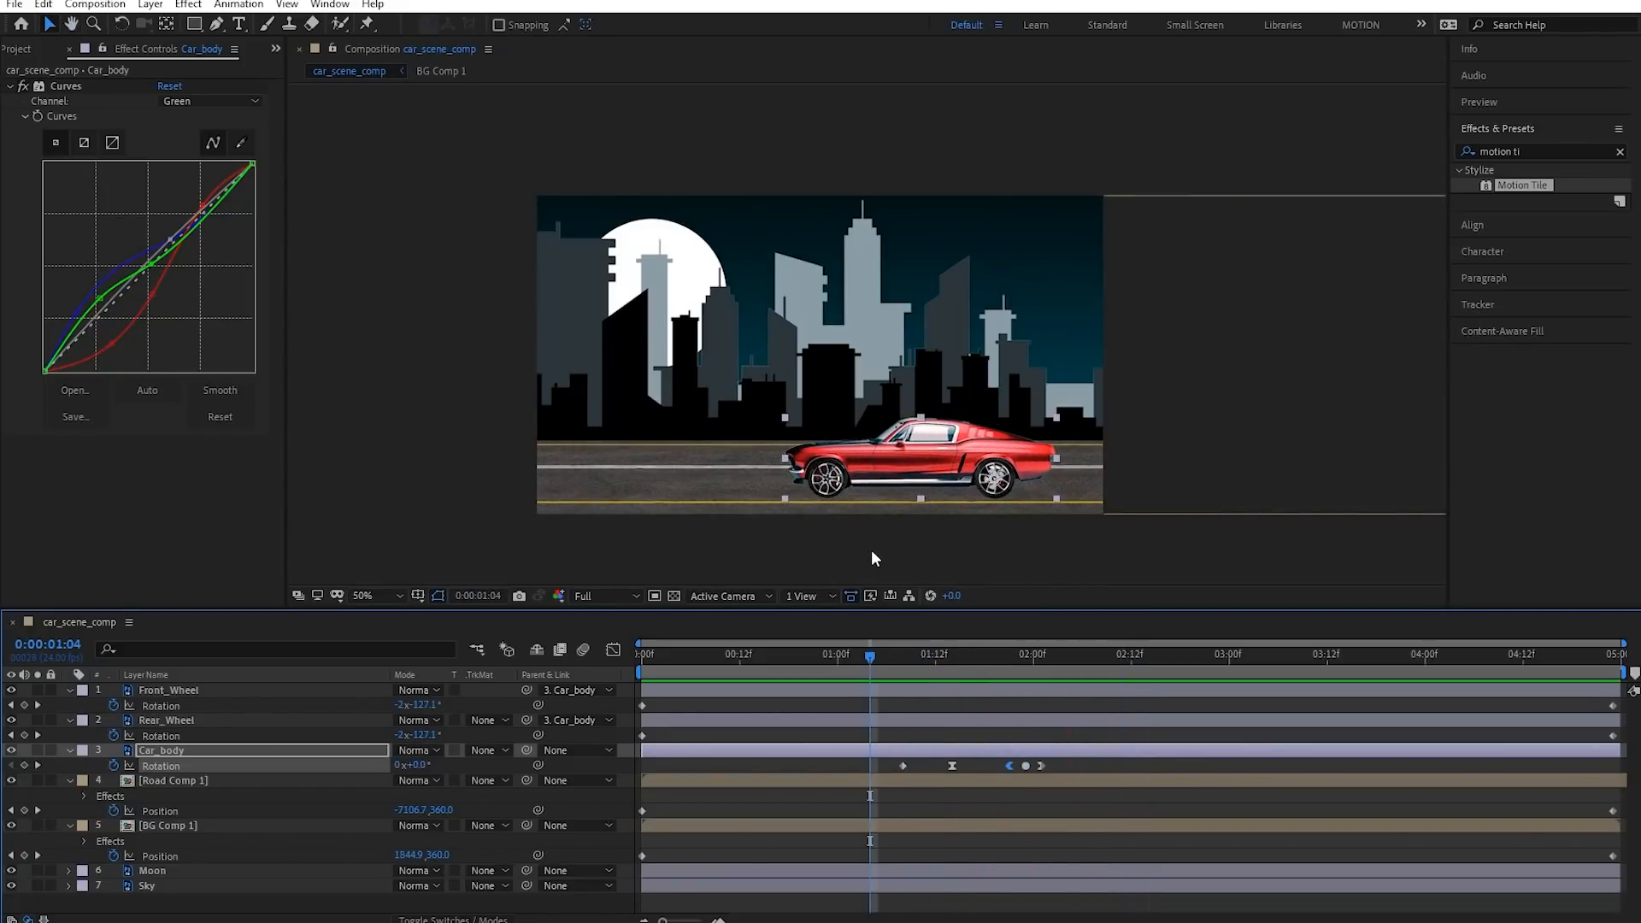
Play the wheelie repeatedly from about 0:00:01:02 and examine the car's lift, landing and bounce up close
scroll(871, 543, "up", 1)
left_click_drag(889, 526, 900, 405)
left_click(851, 664)
key("space")
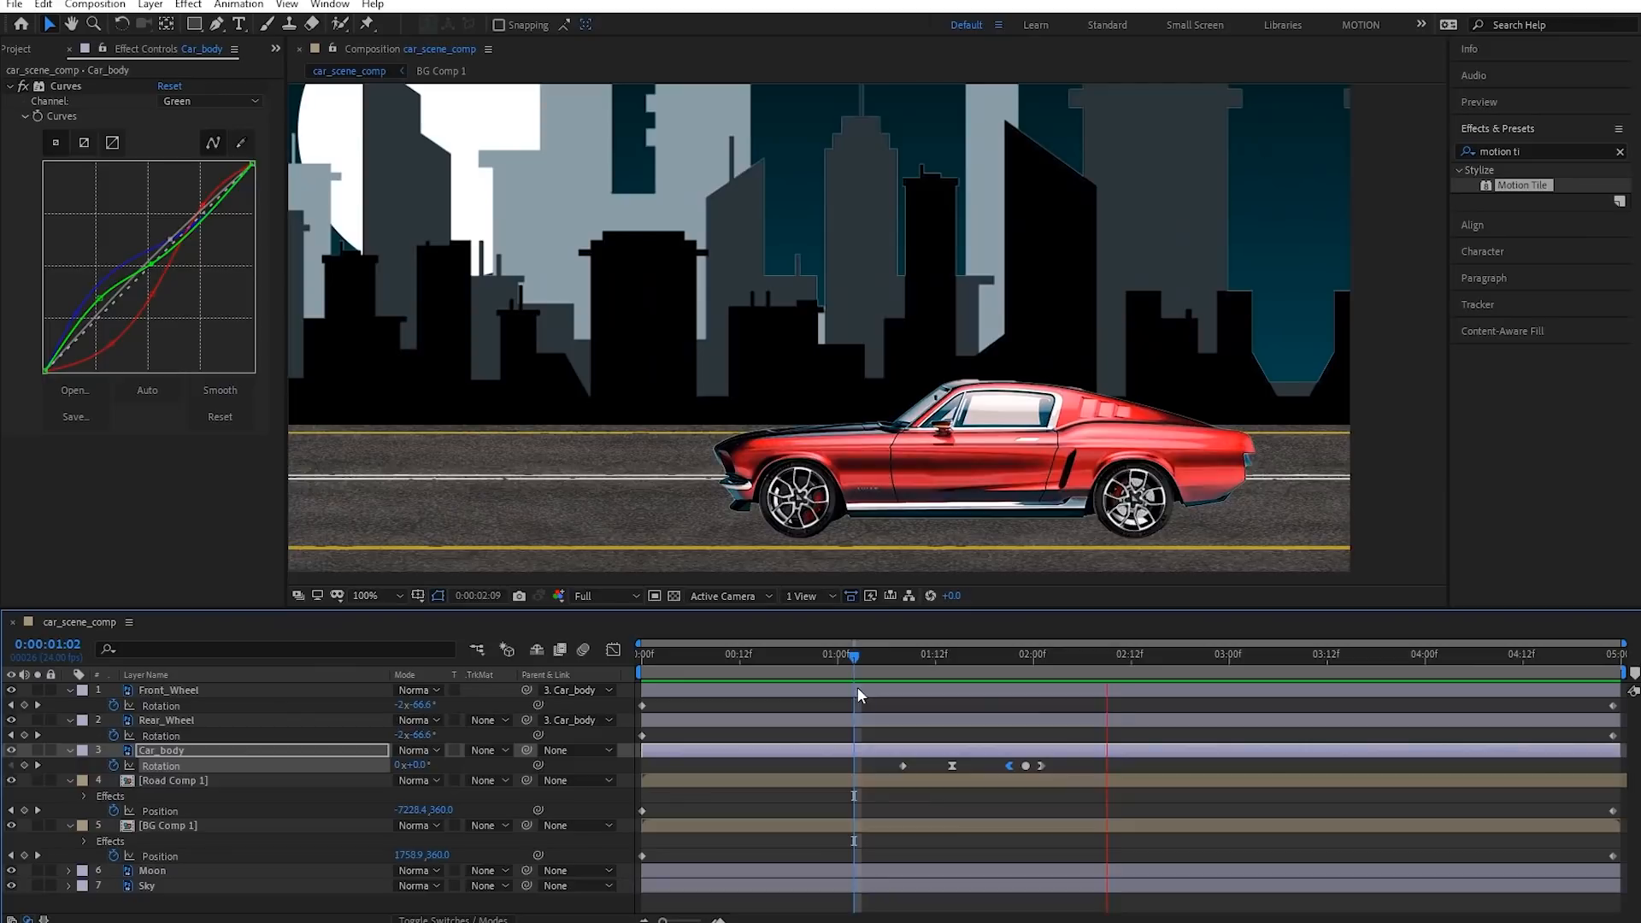
key("space")
left_click(984, 659)
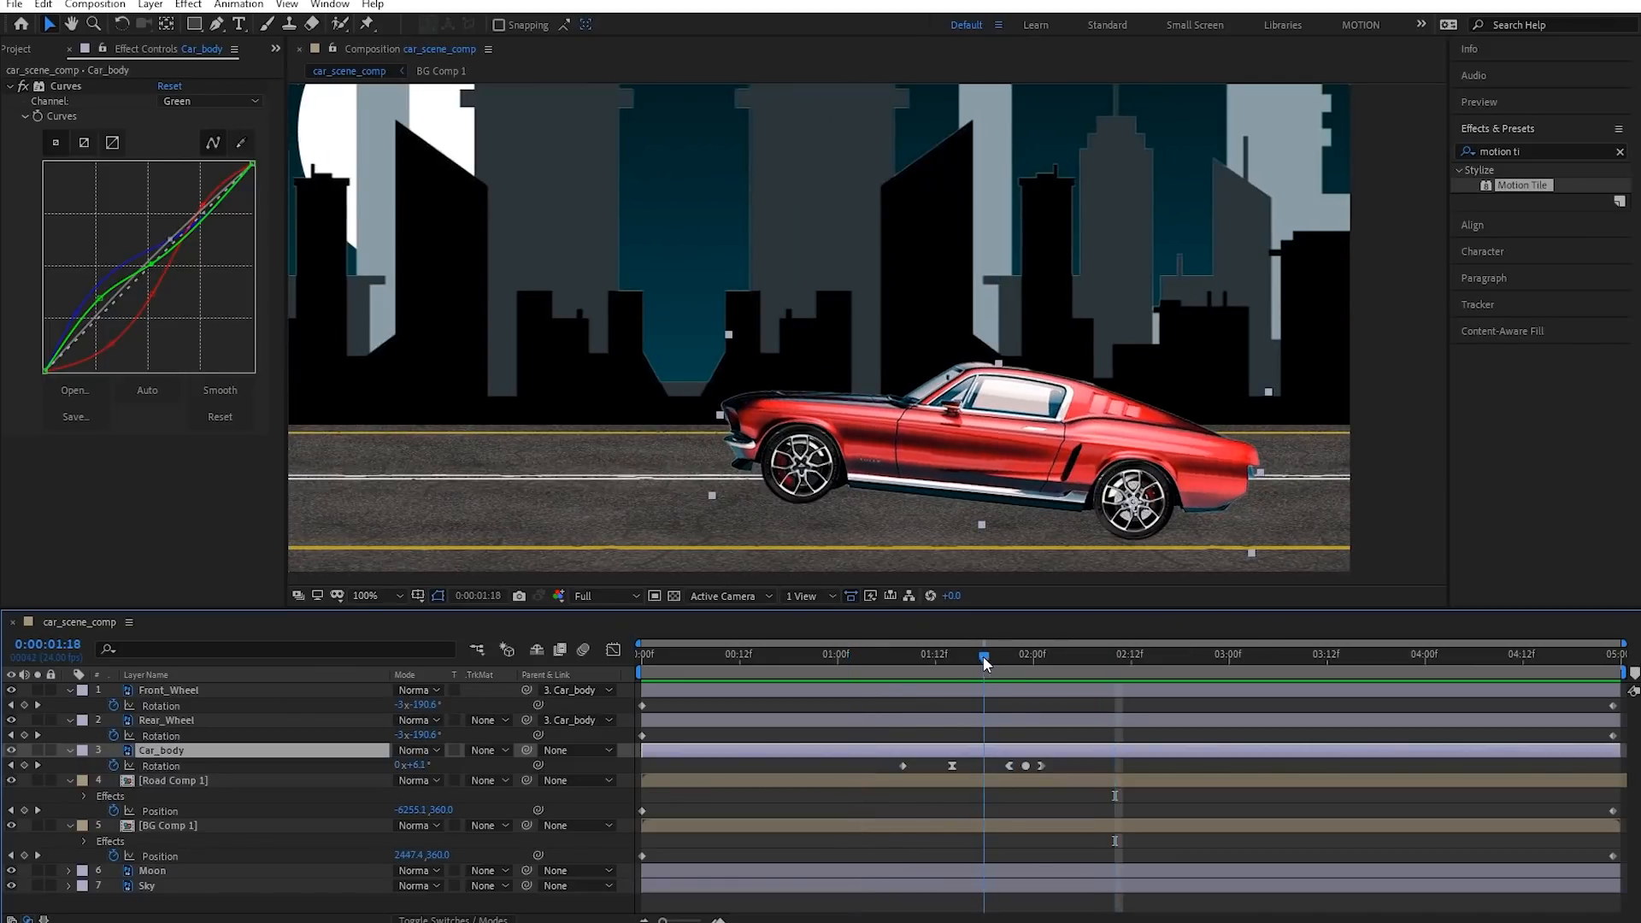
left_click(851, 660)
key("space")
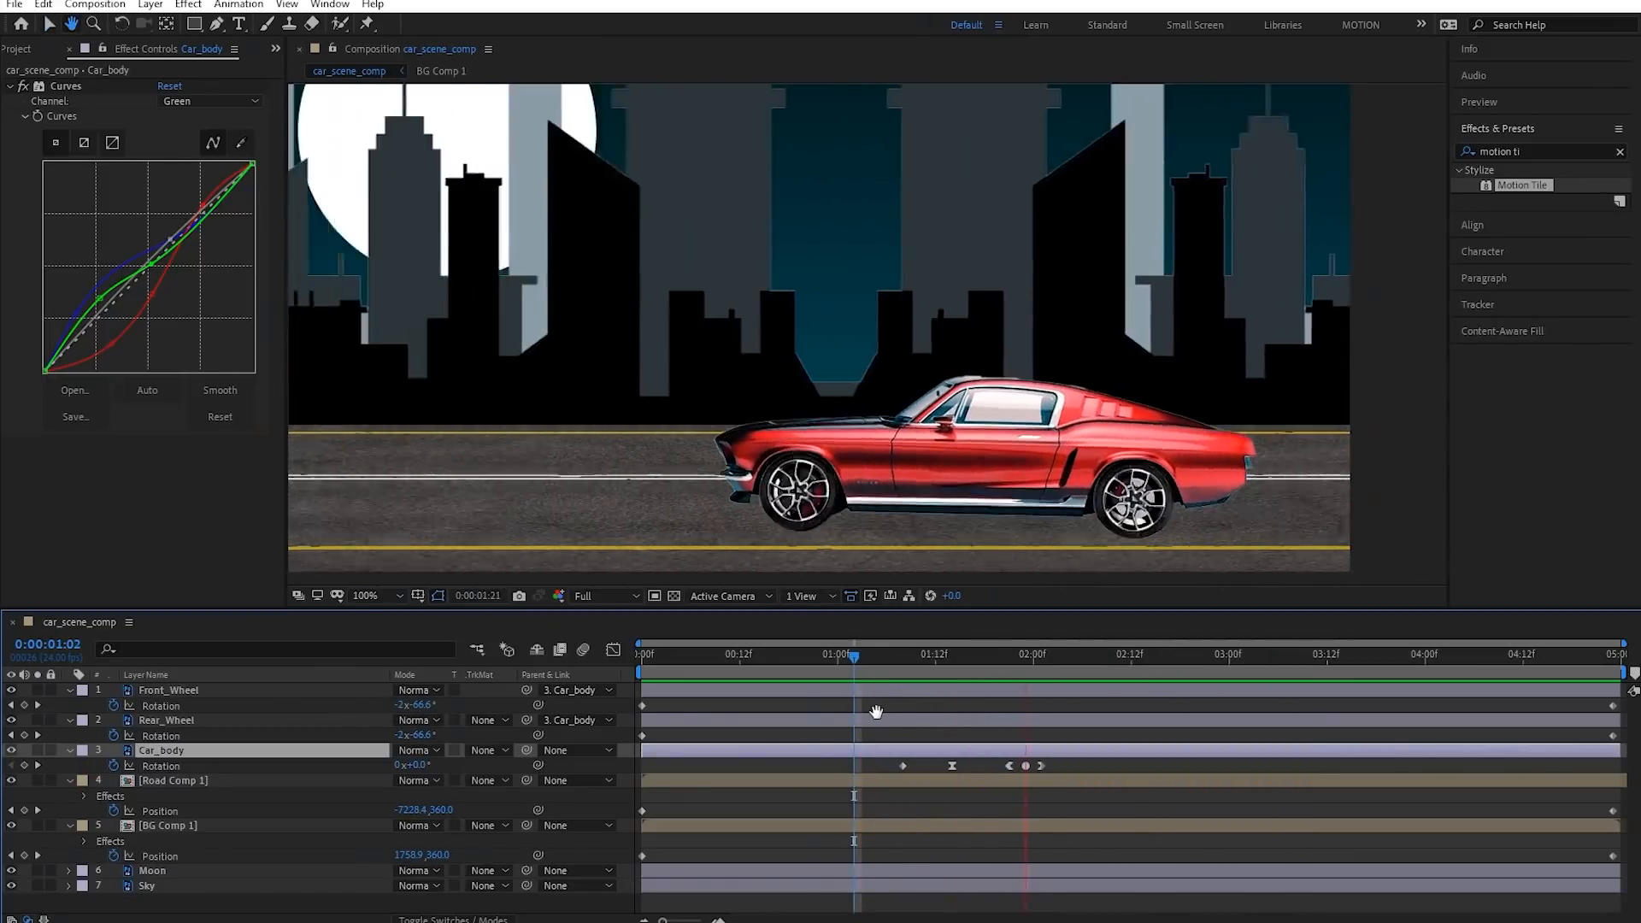
left_click(864, 663)
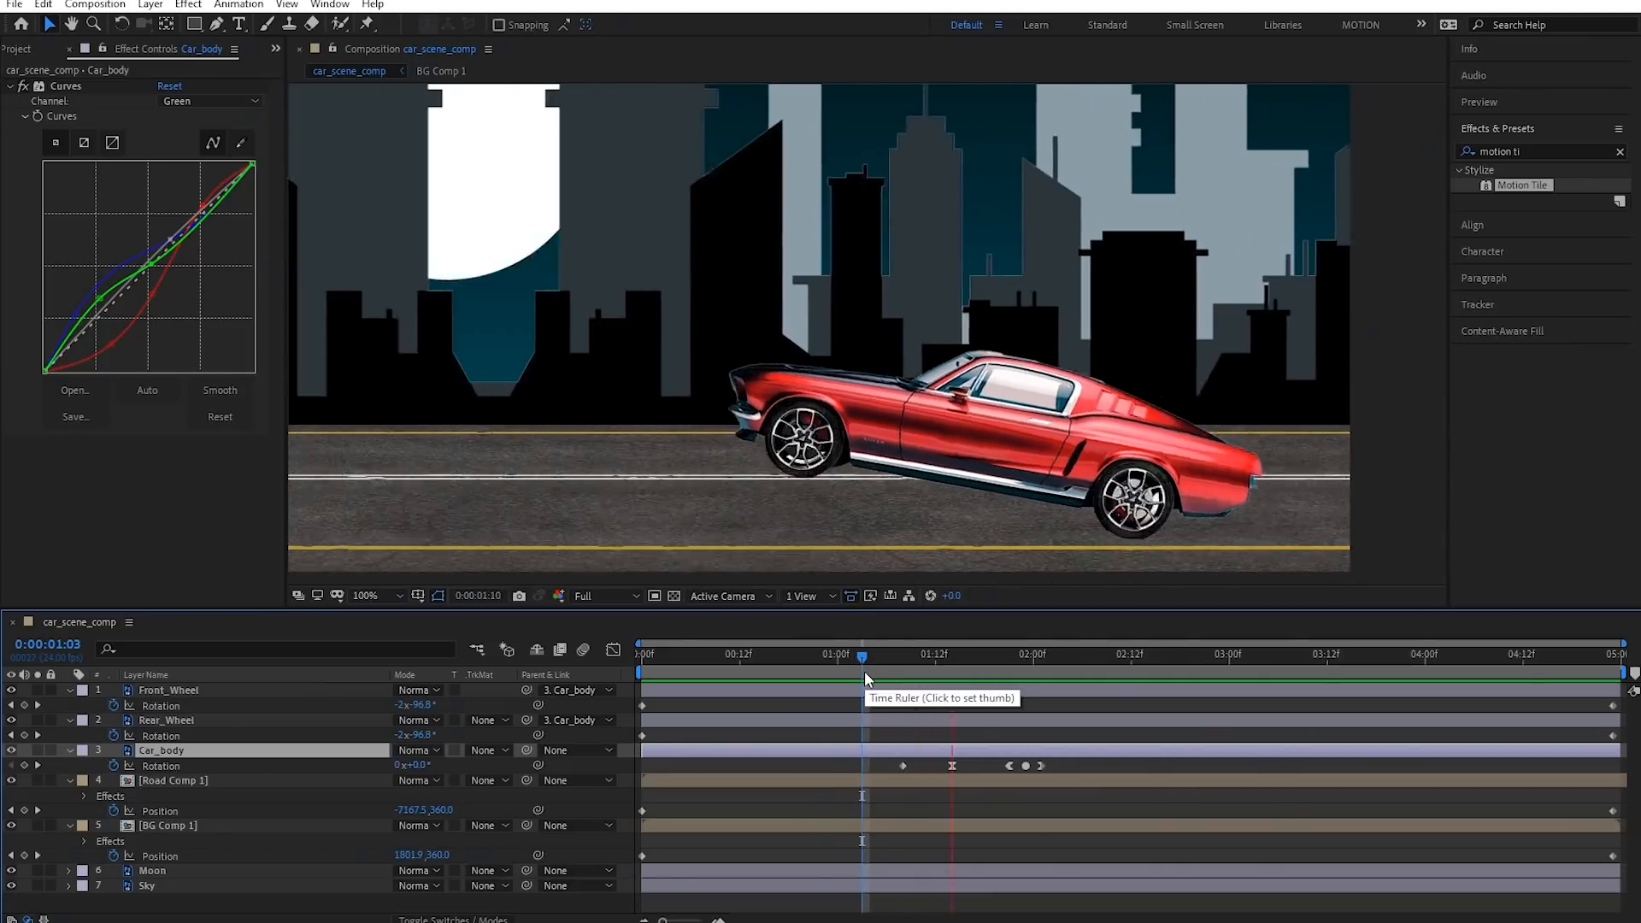
scroll(889, 418, "down", 2)
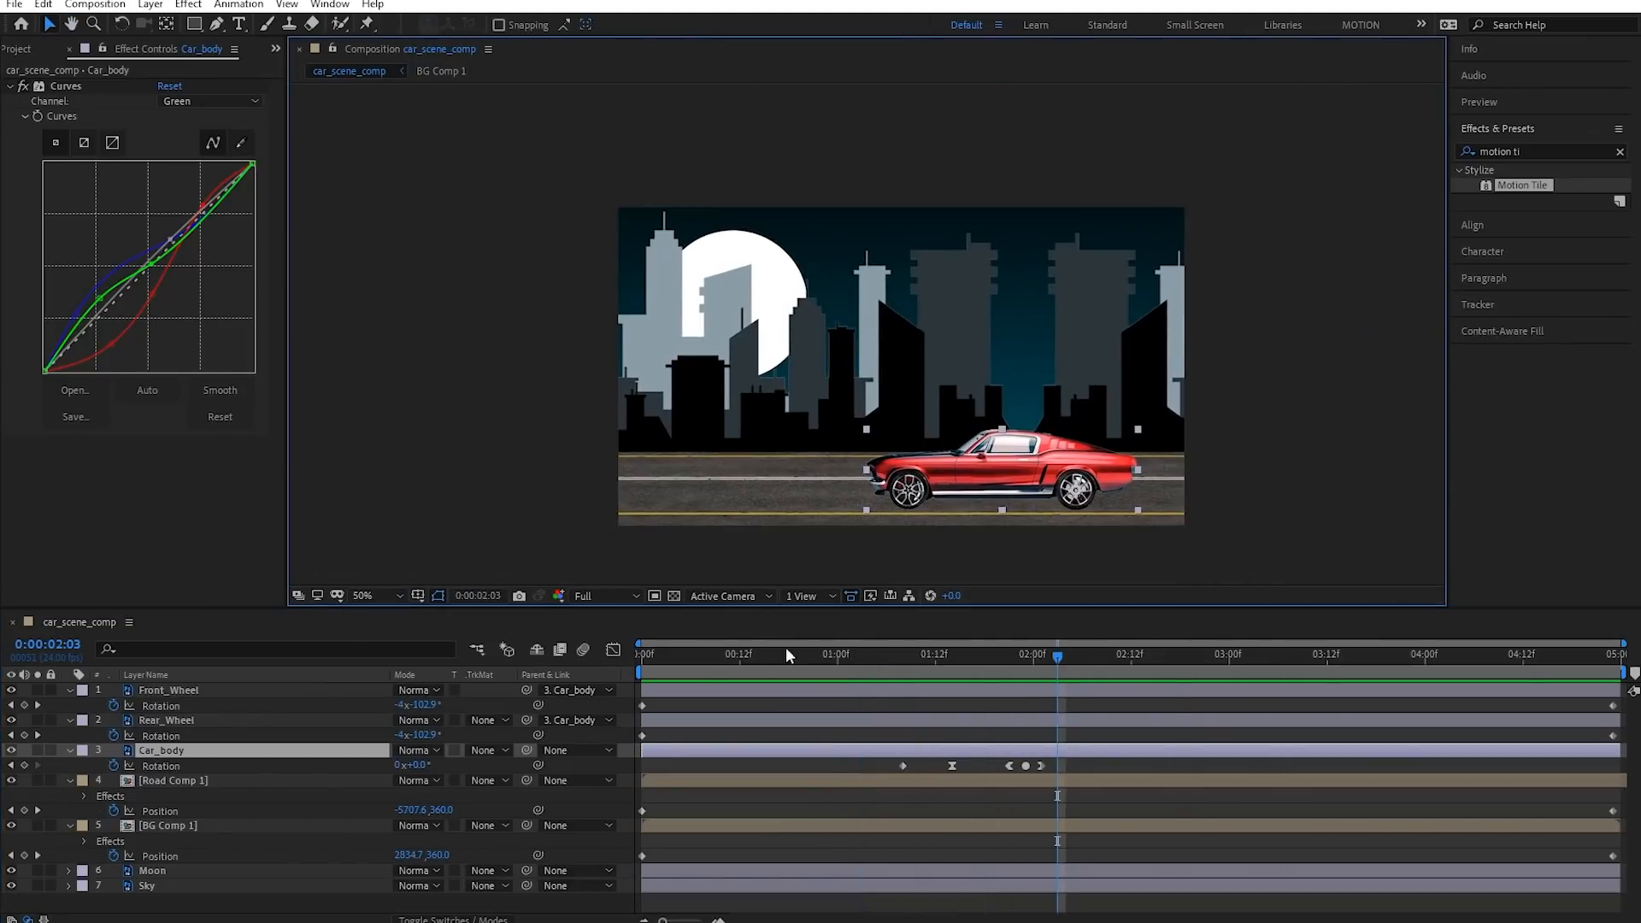
Play car_scene_comp from 0:00:00:00 to review the whole driving and wheelie loop, and rewind to the start
left_click(634, 655)
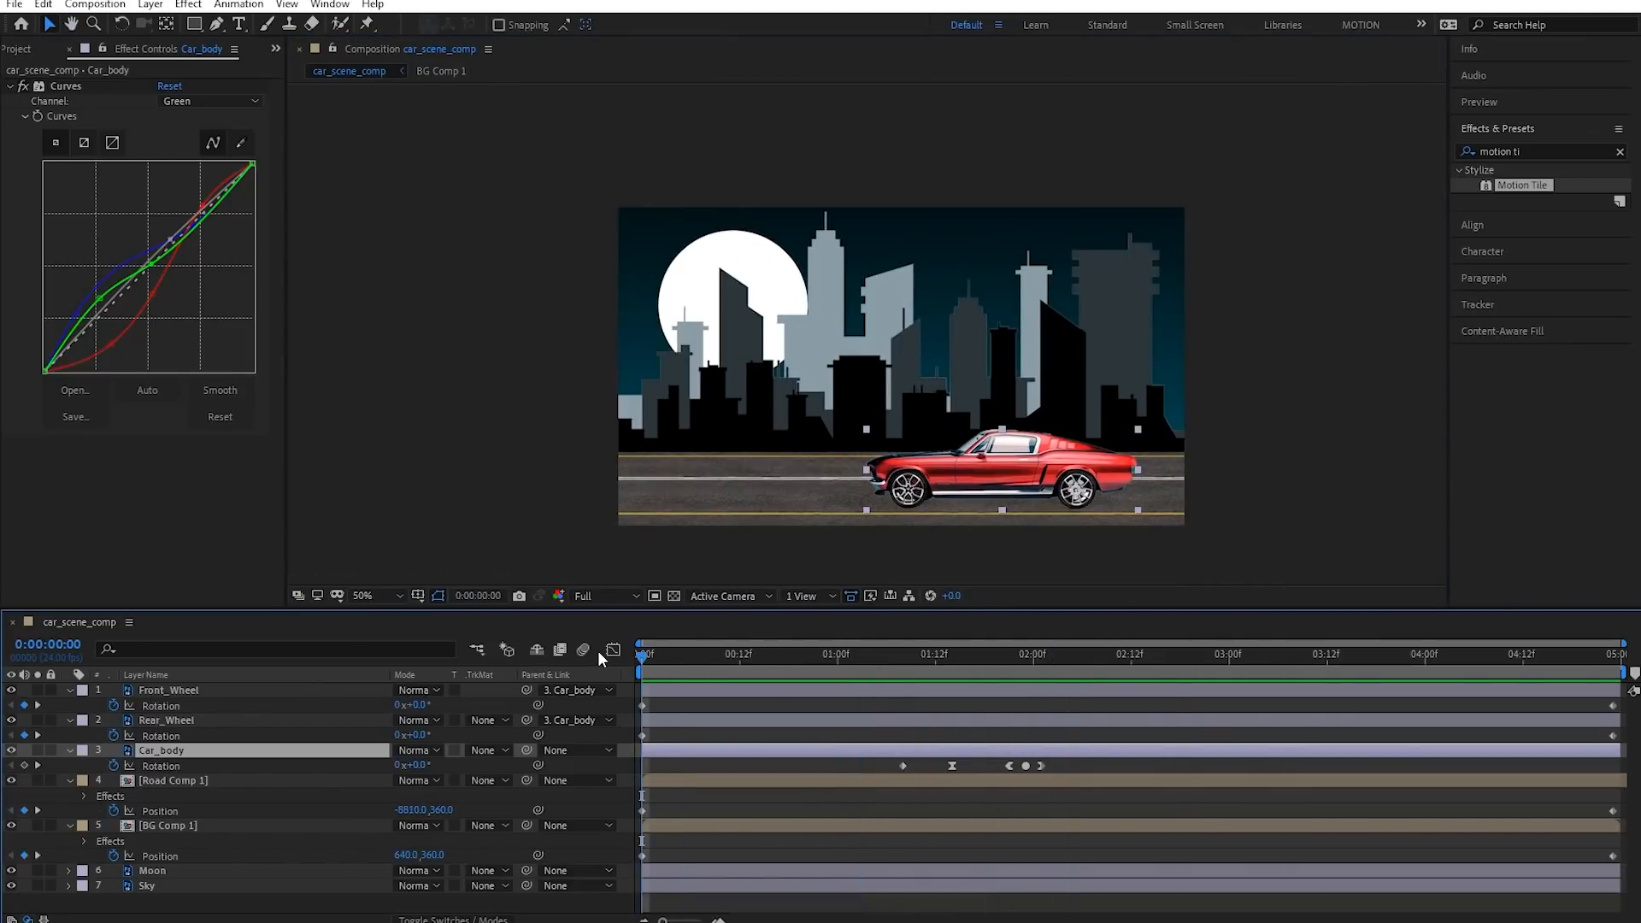
left_click(823, 803)
key("space")
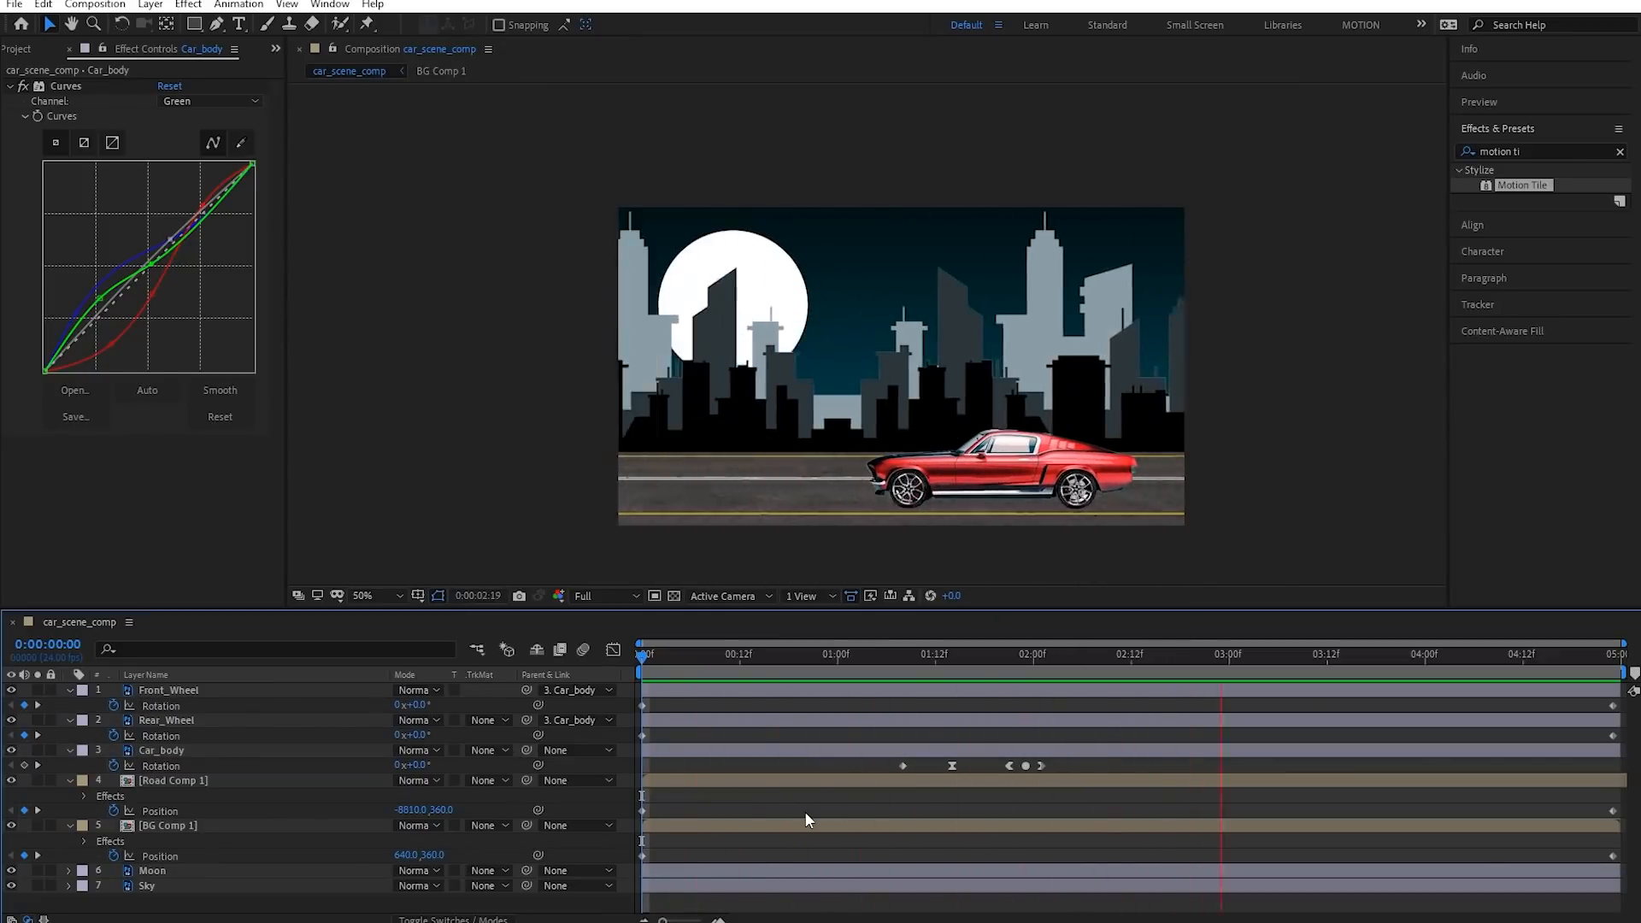
key("space")
key("space")
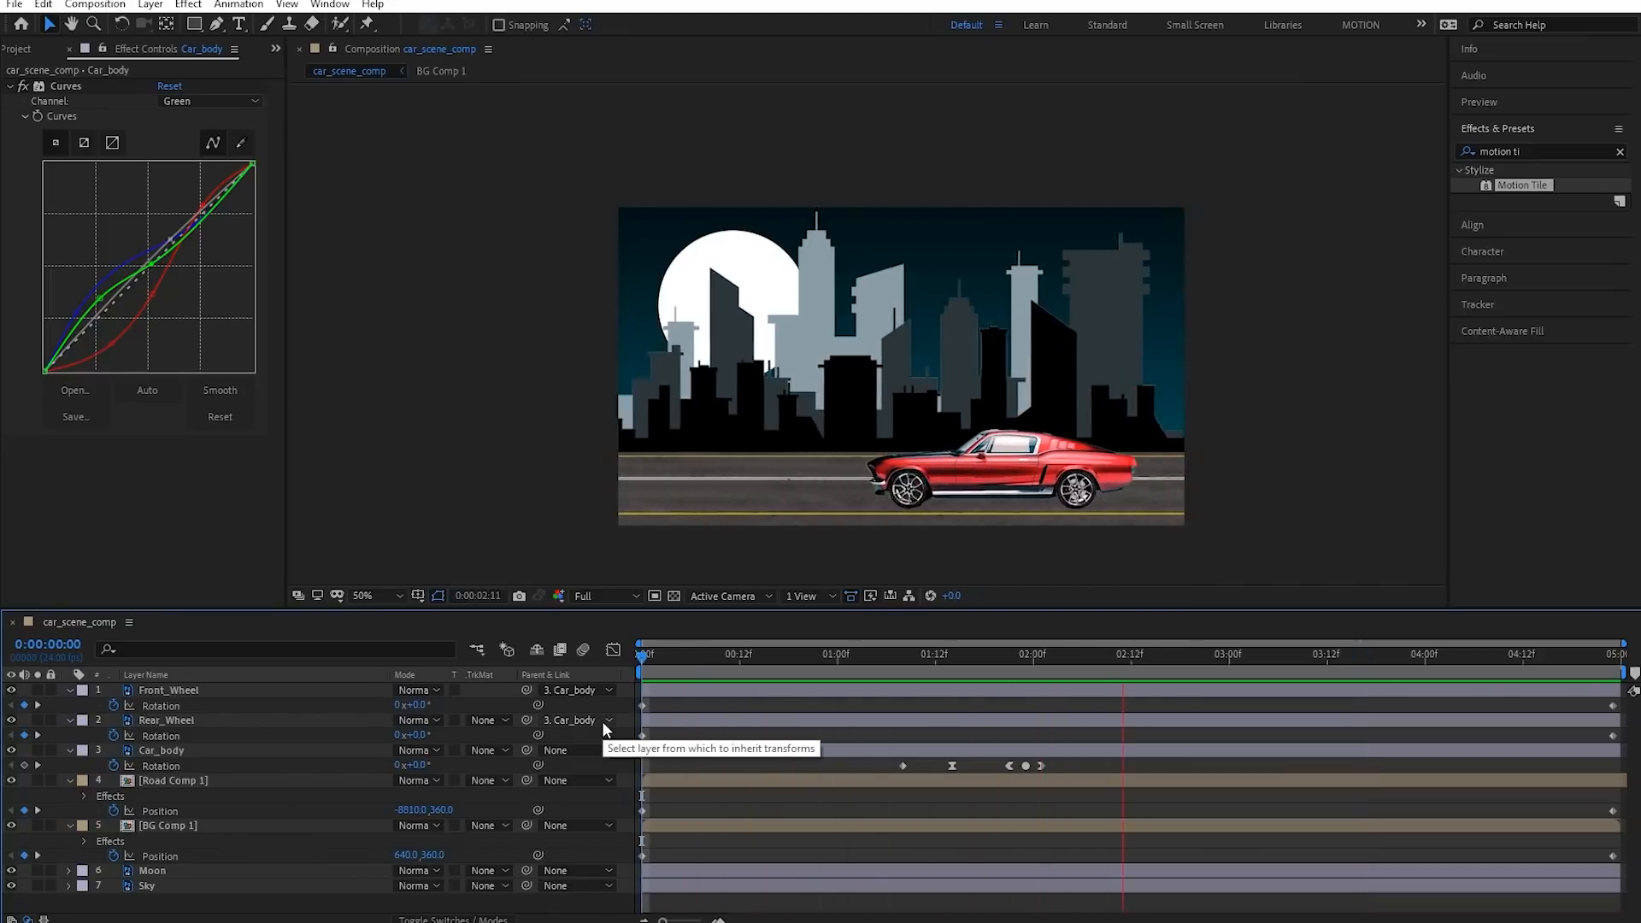
key("space")
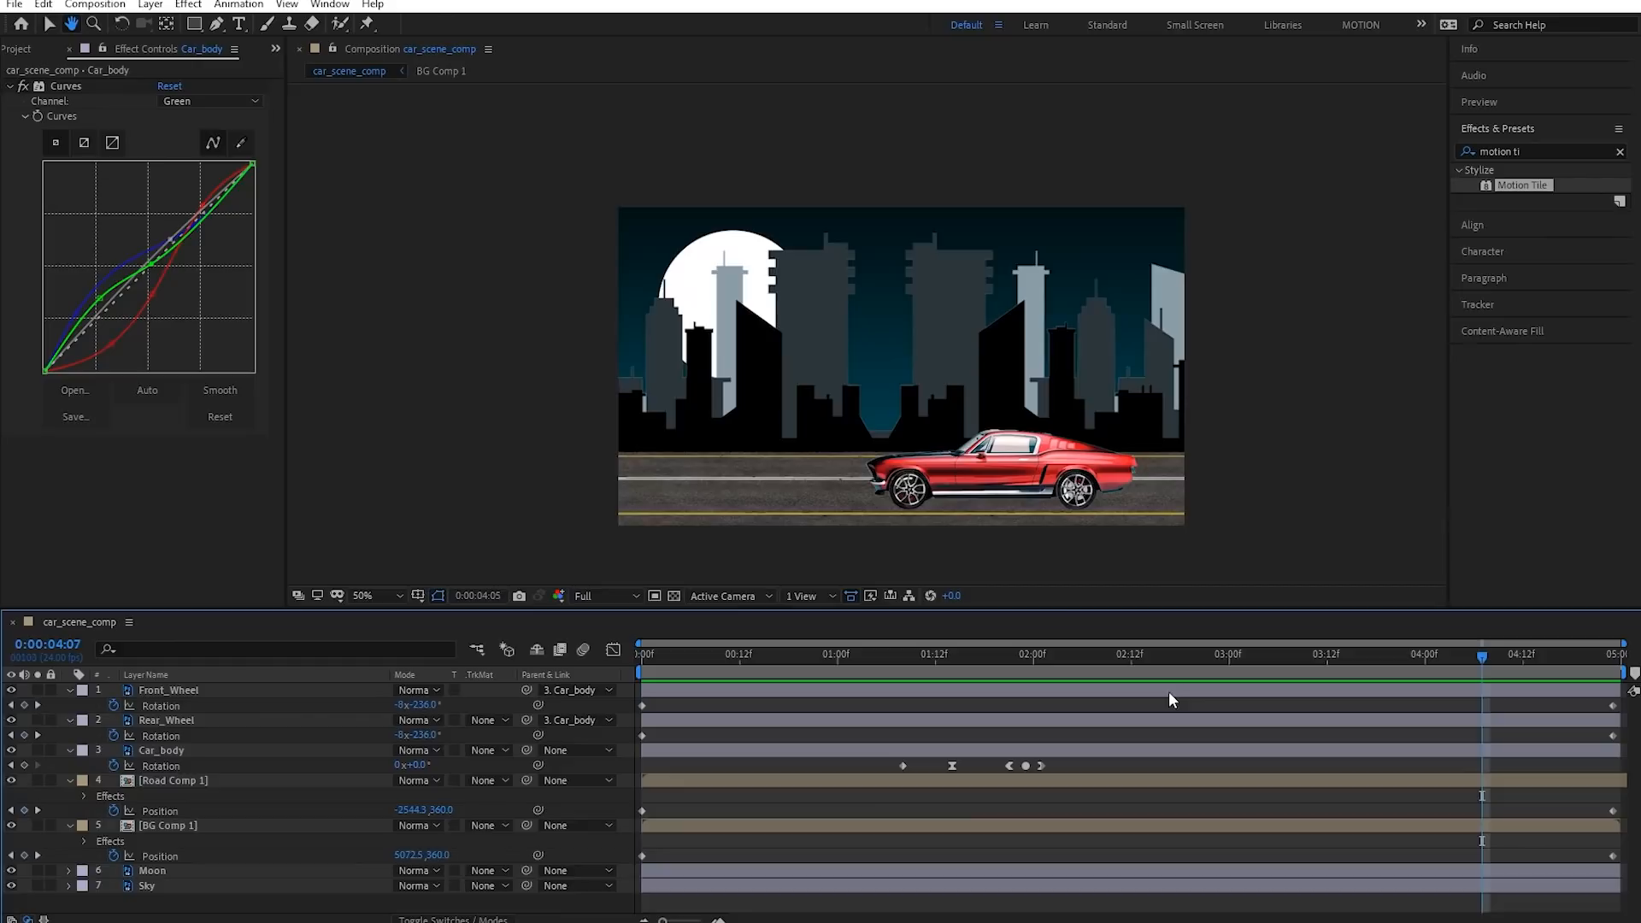
left_click_drag(1176, 667, 623, 663)
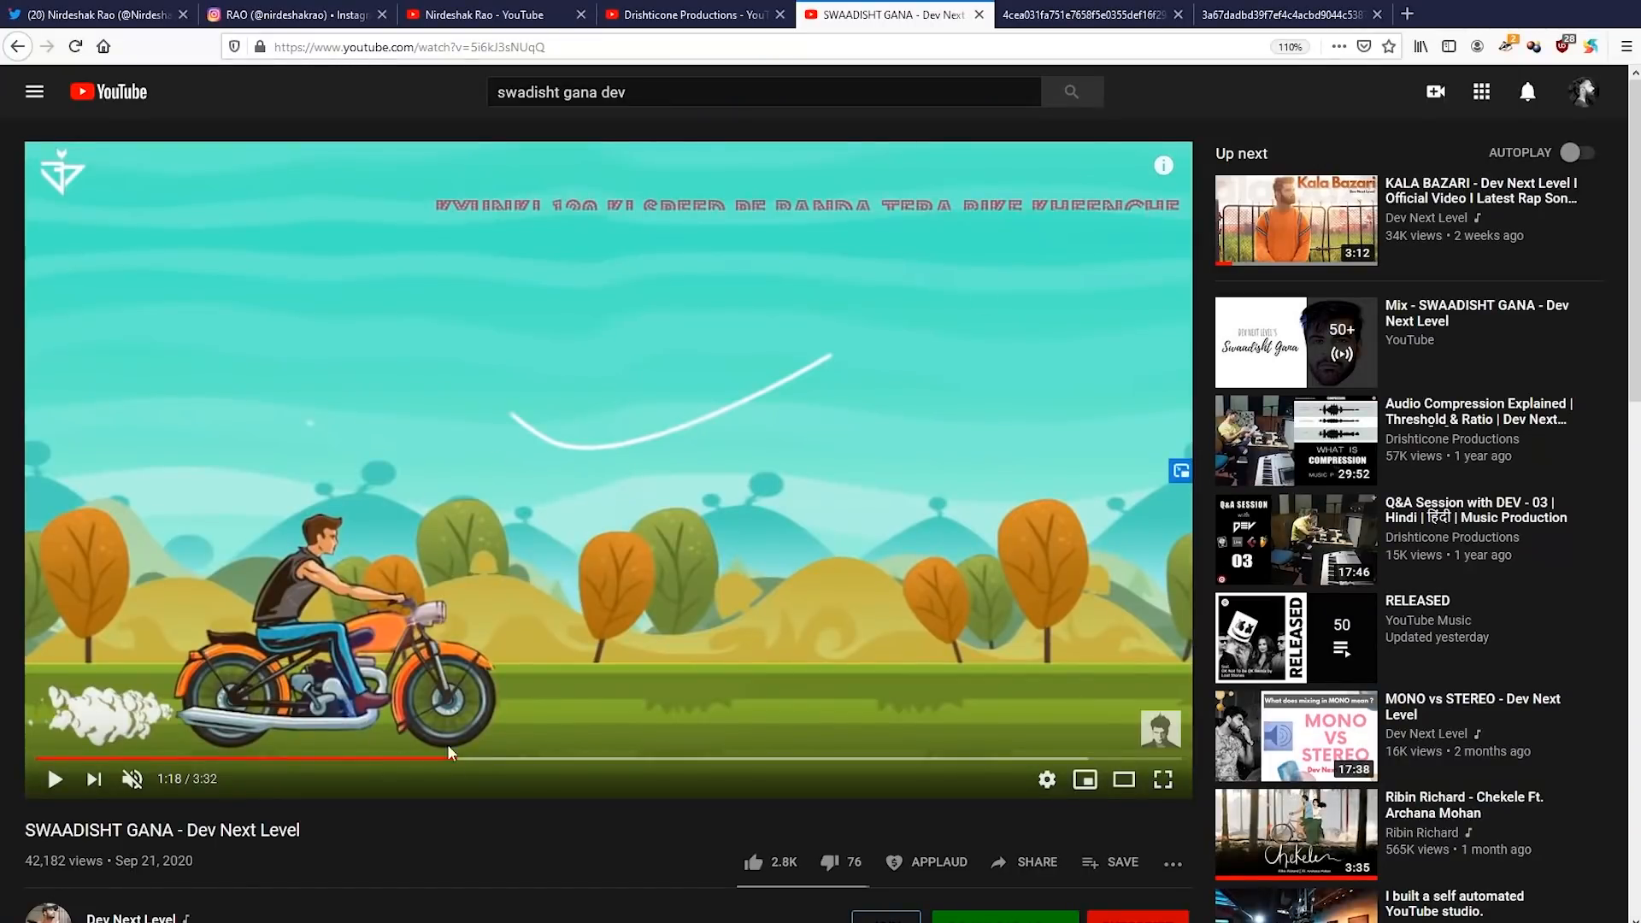
Switch to the SWAADISHT GANA video on YouTube and examine the exhaust smoke behind the motorcycle from 1:18 to 1:20
left_click(447, 755)
left_click(424, 566)
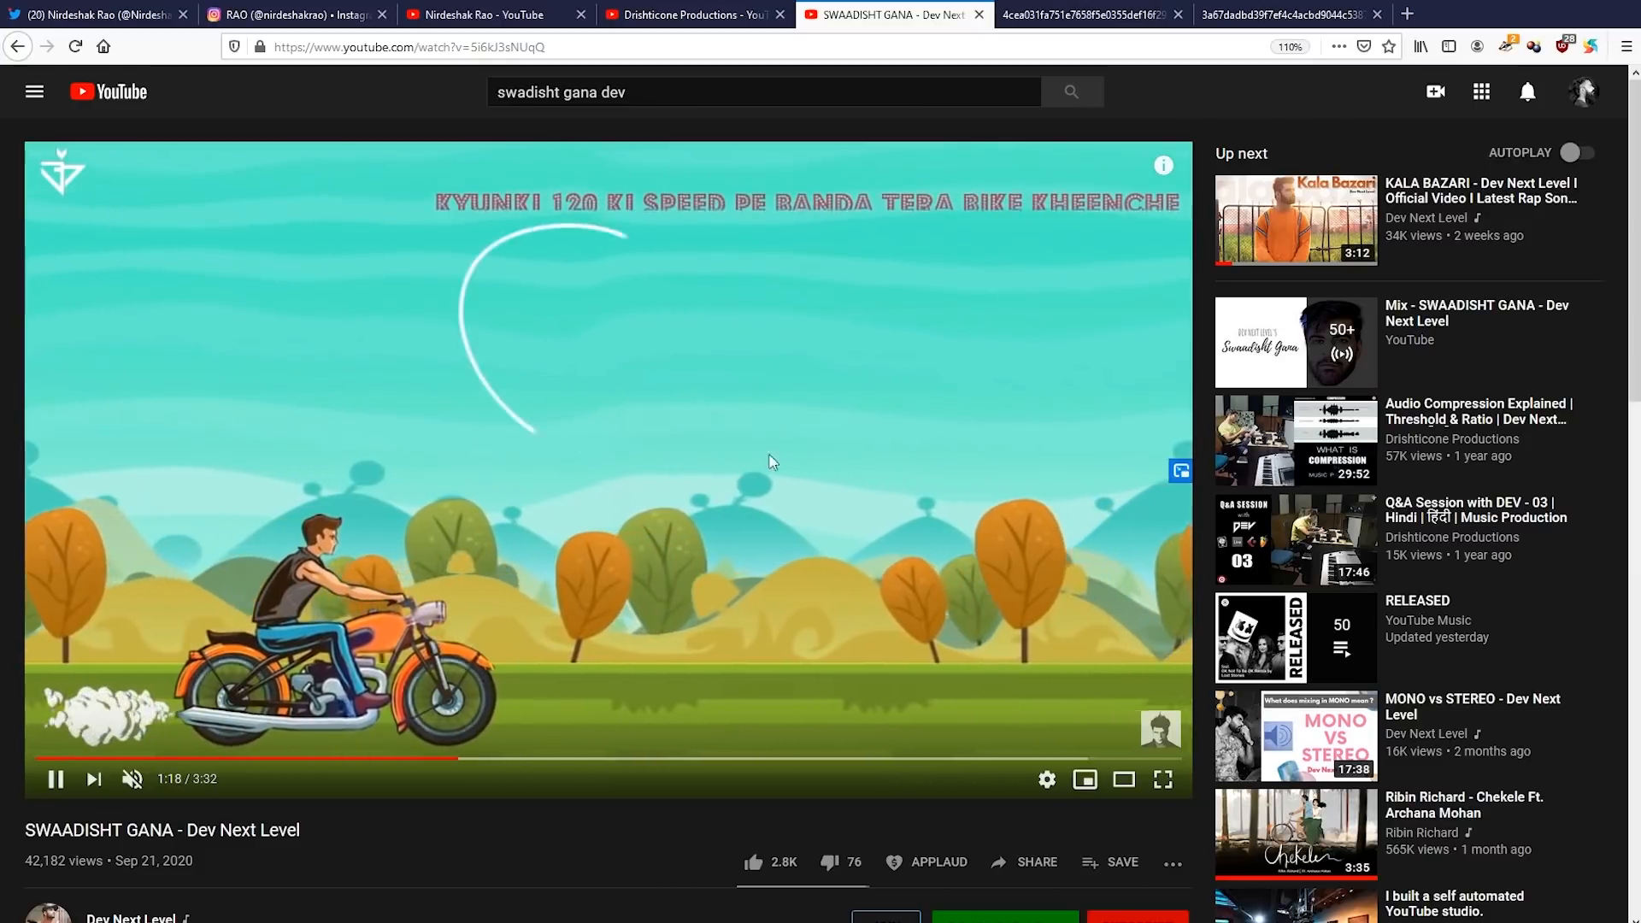
left_click(371, 545)
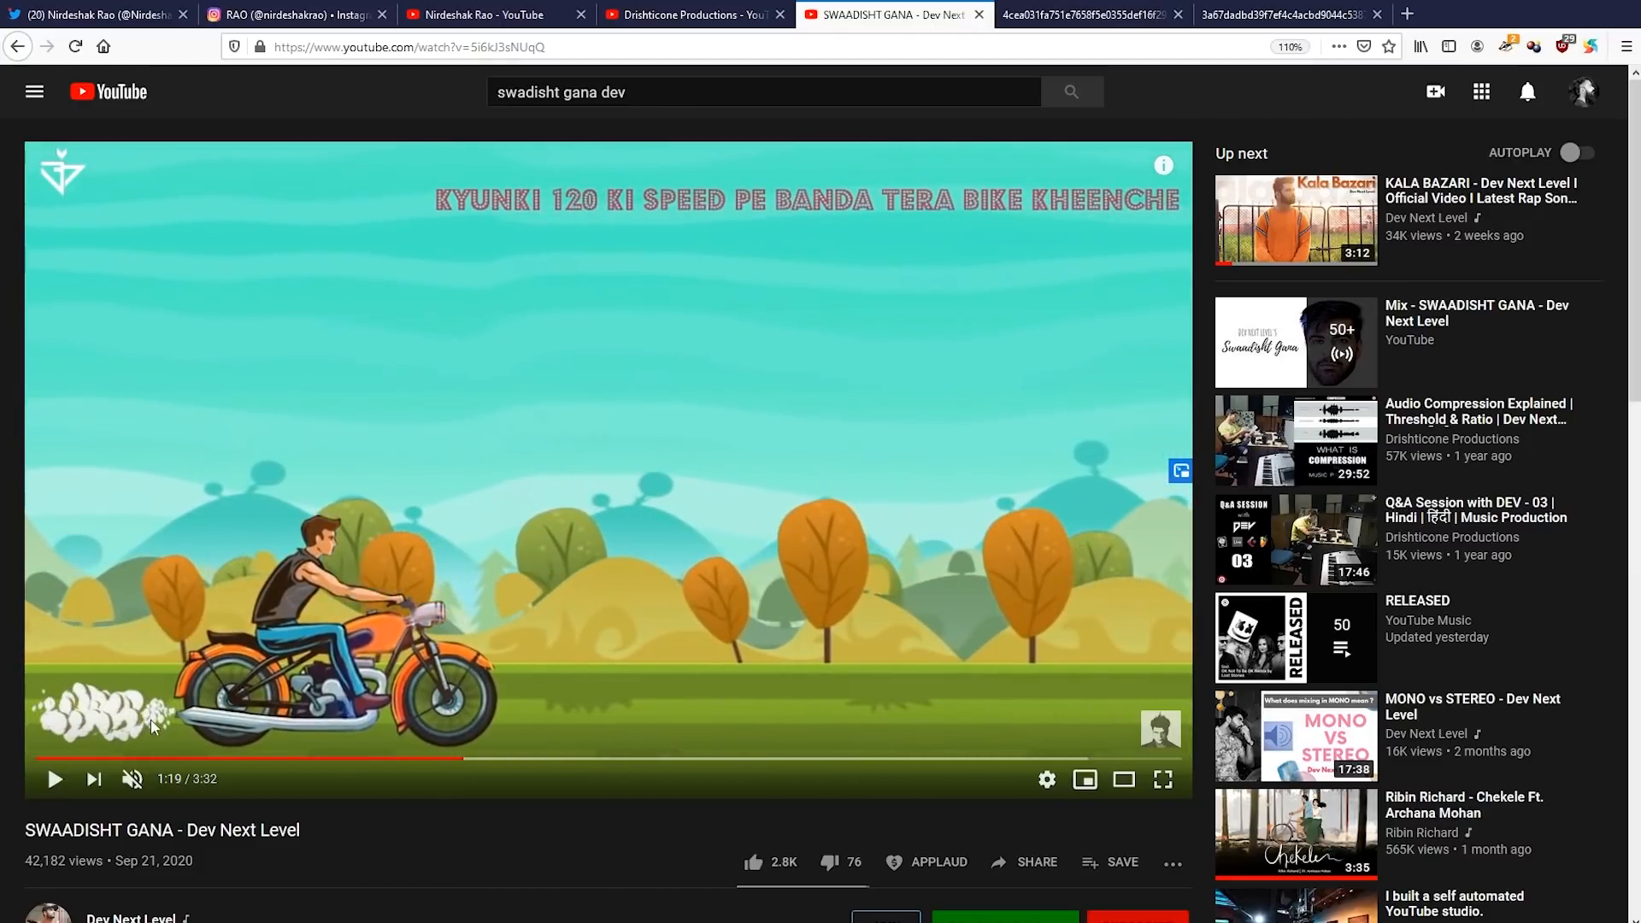
left_click(277, 597)
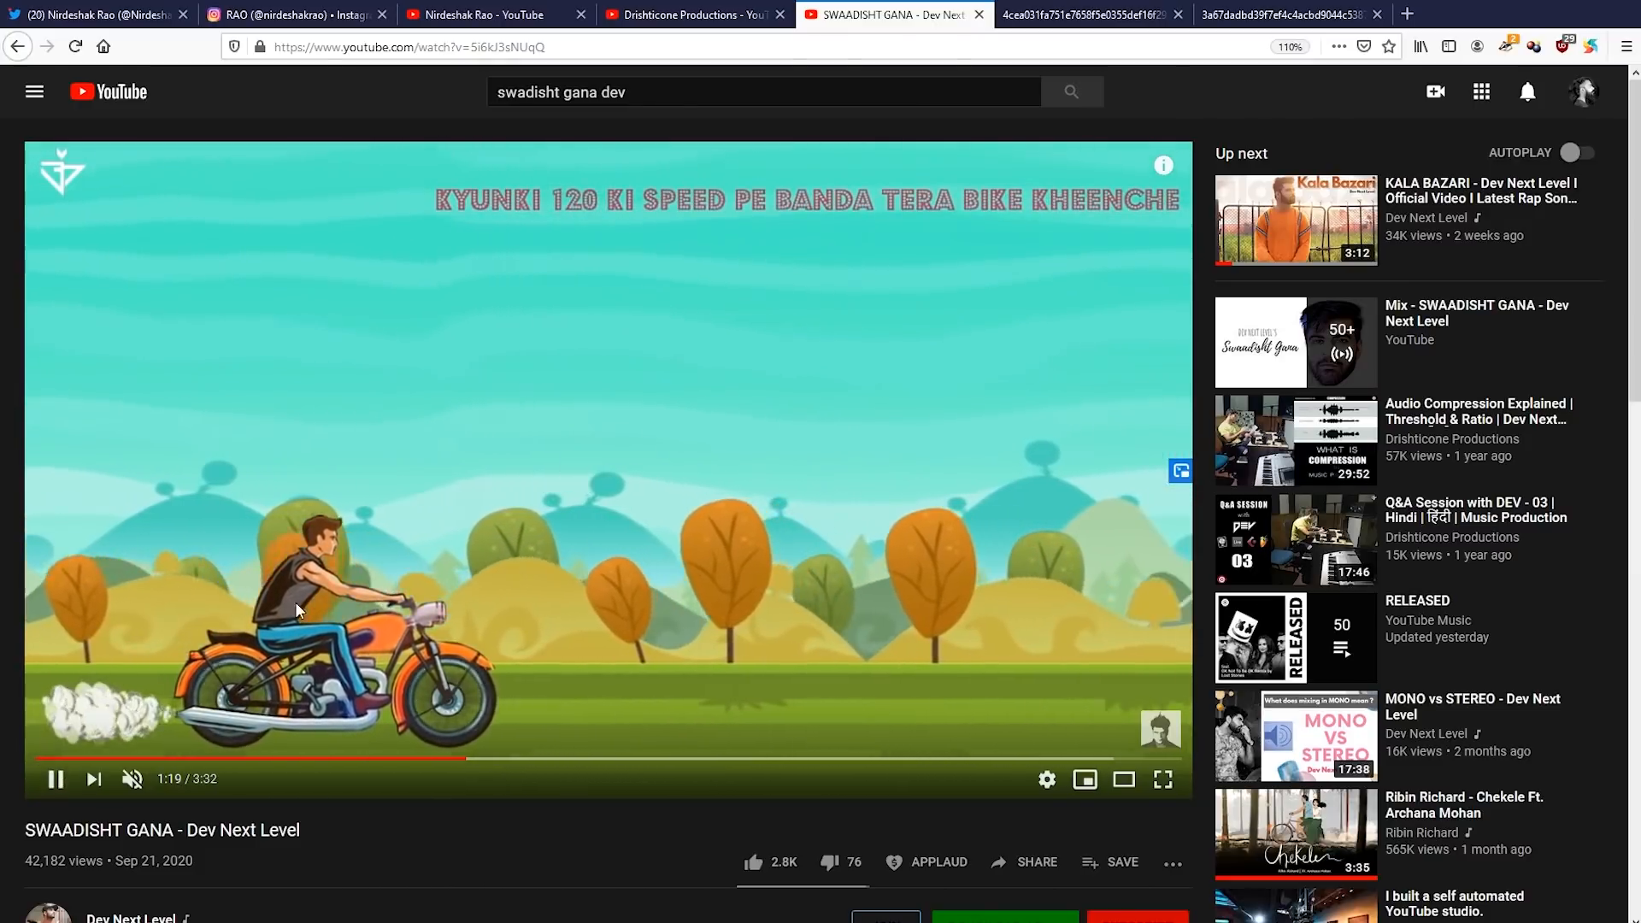
left_click(300, 611)
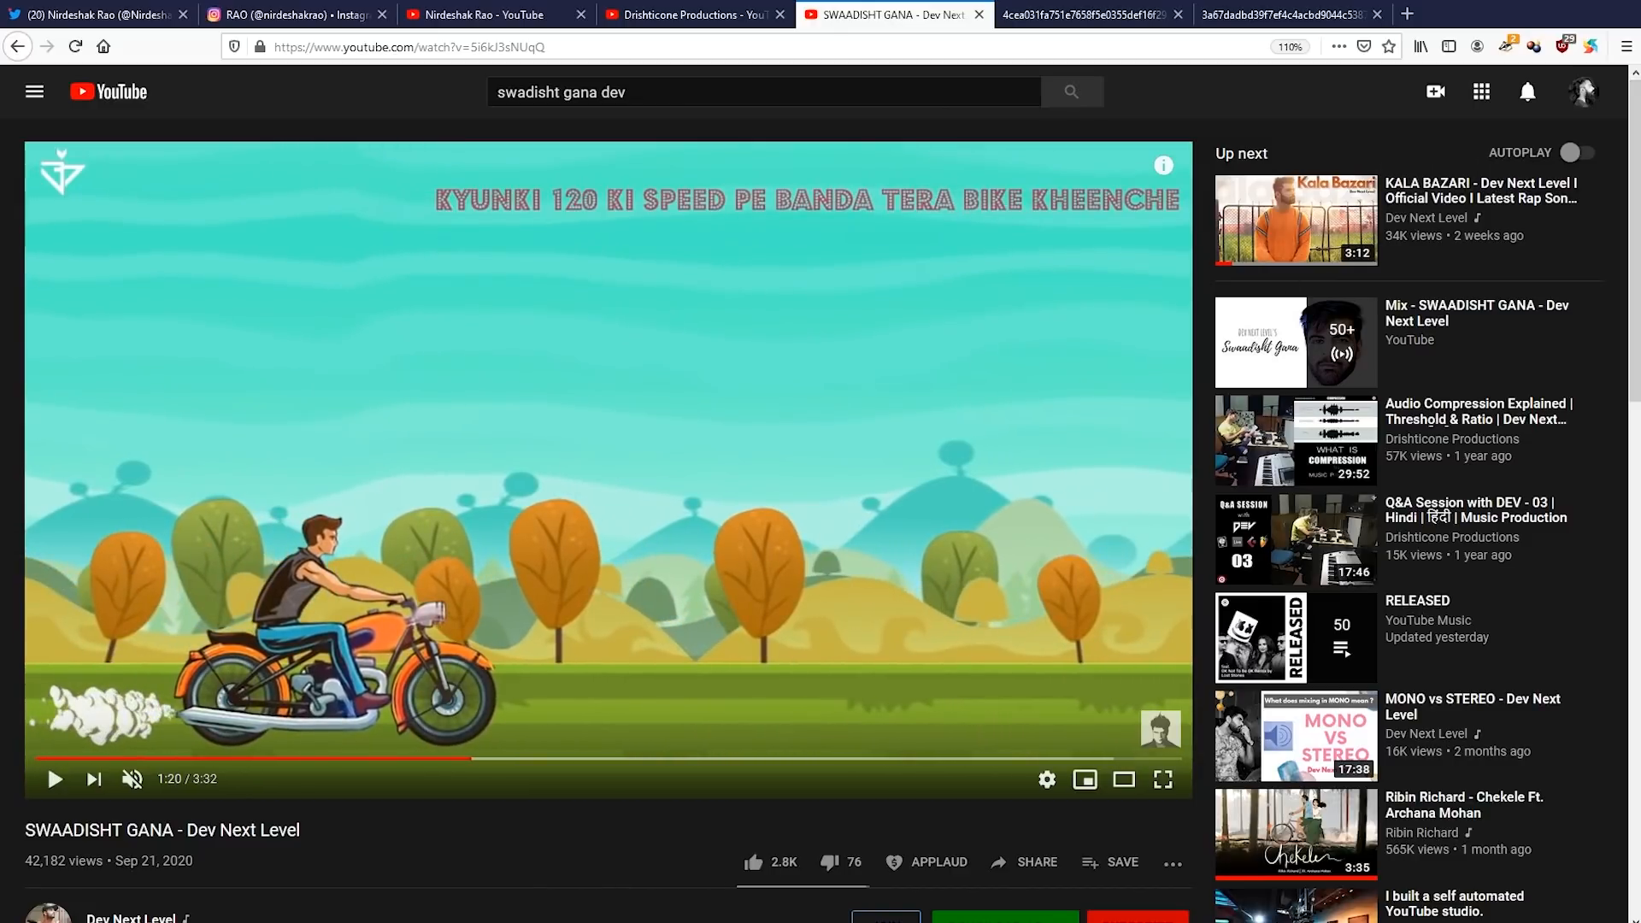
Switch to the RAW project folder and preview the Smoke Cartoon Pack 2 Green Screen clip around 00:09
key("alt+Tab")
left_click(688, 147)
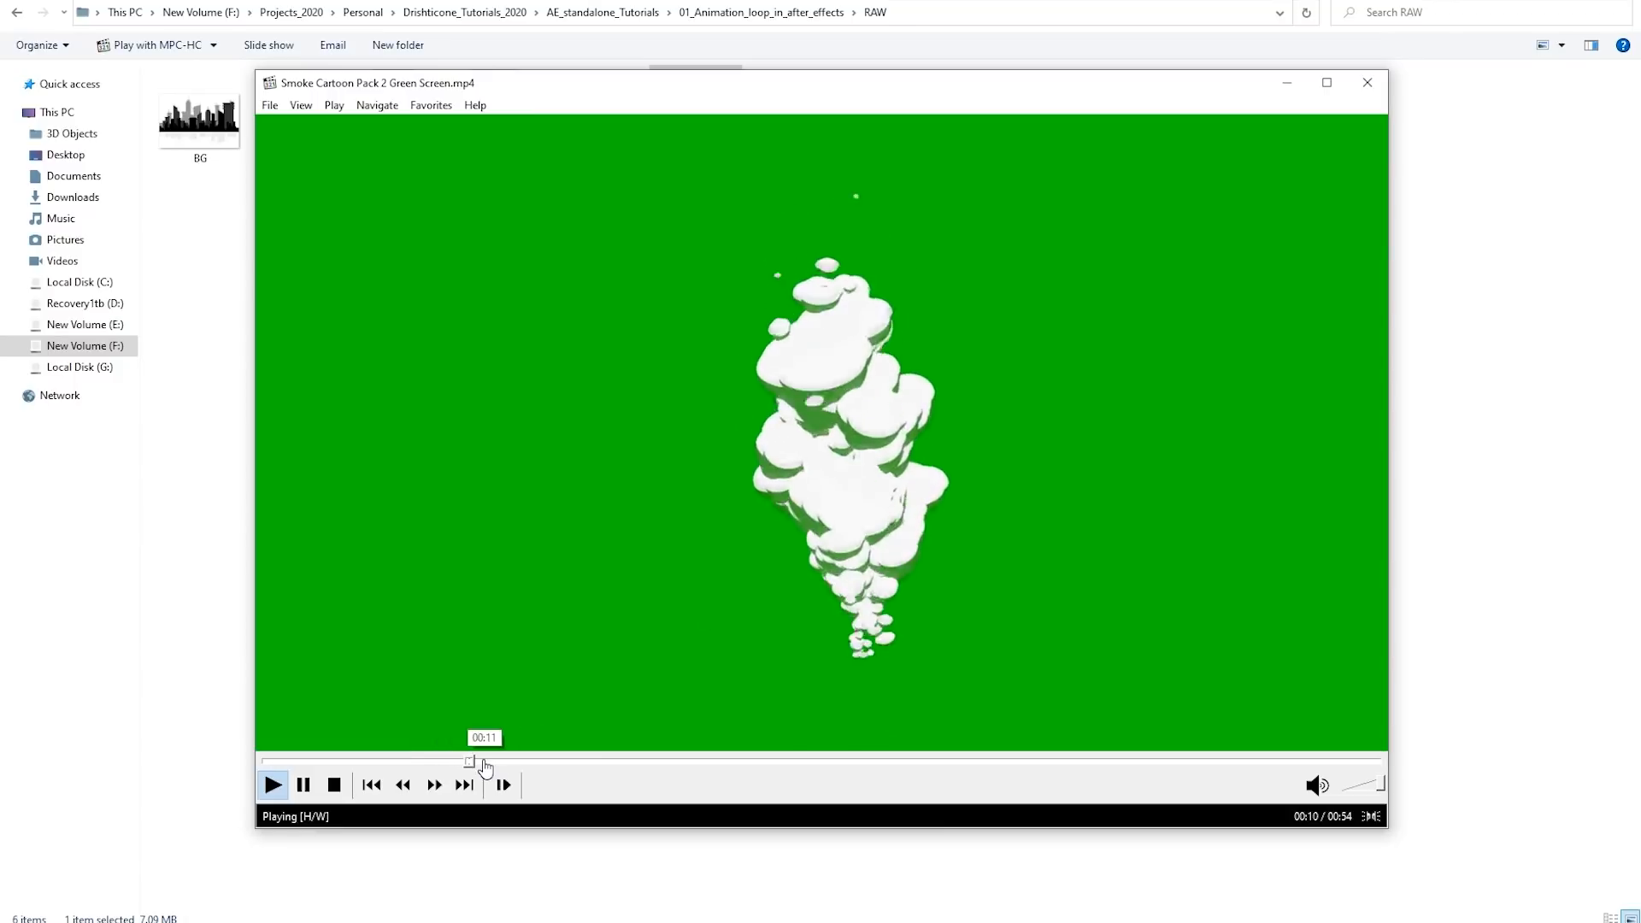
left_click(444, 759)
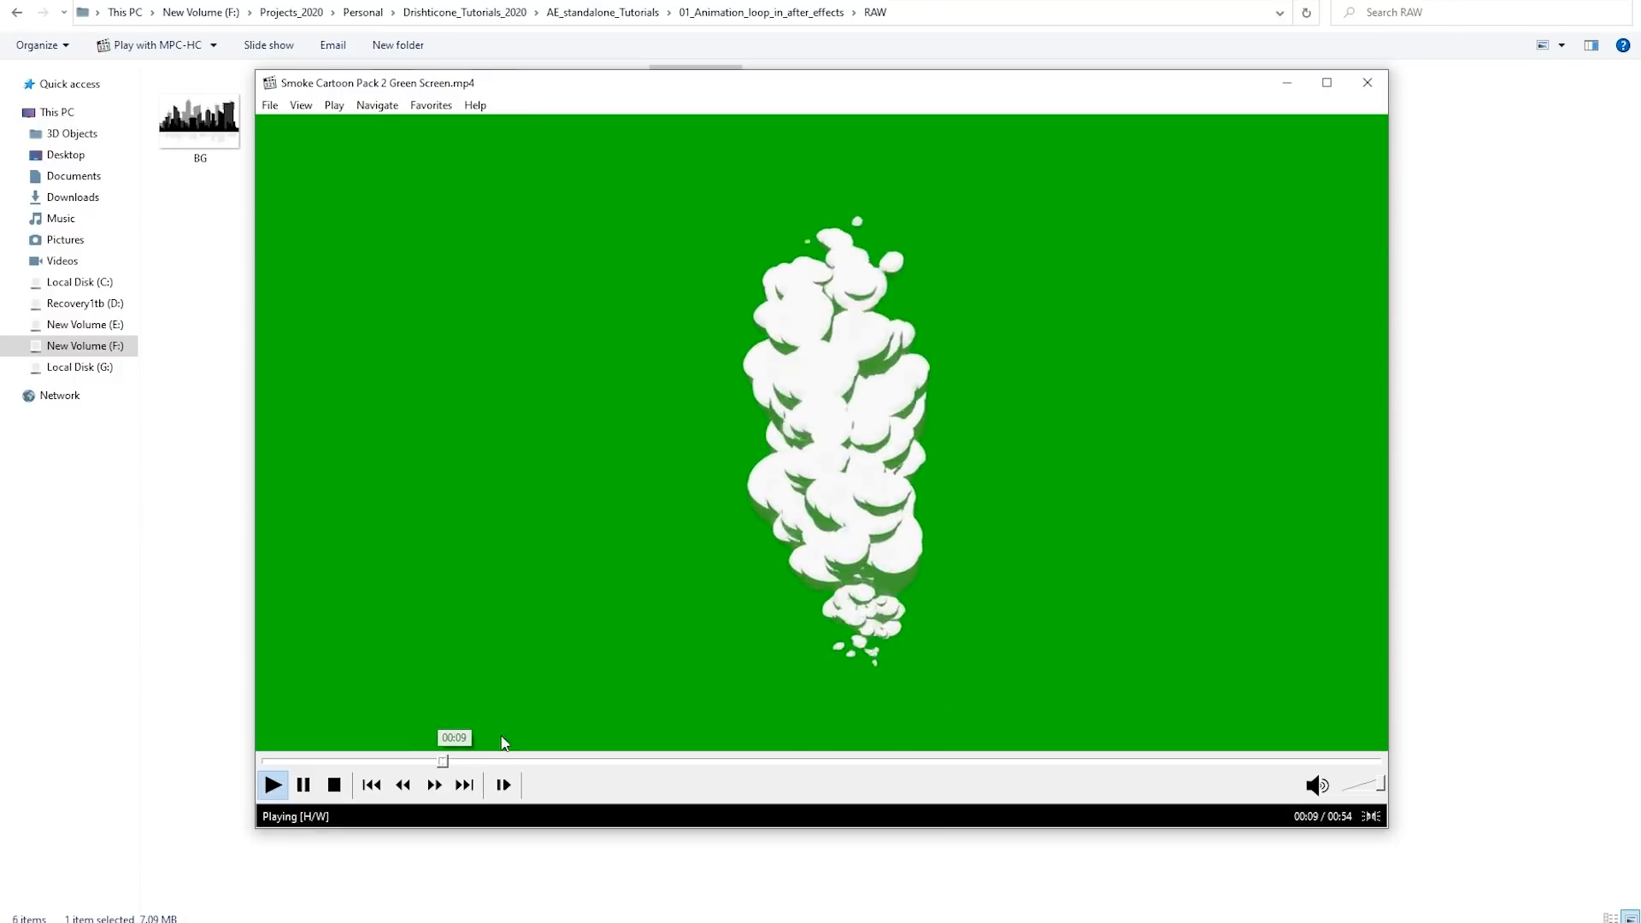
key("space")
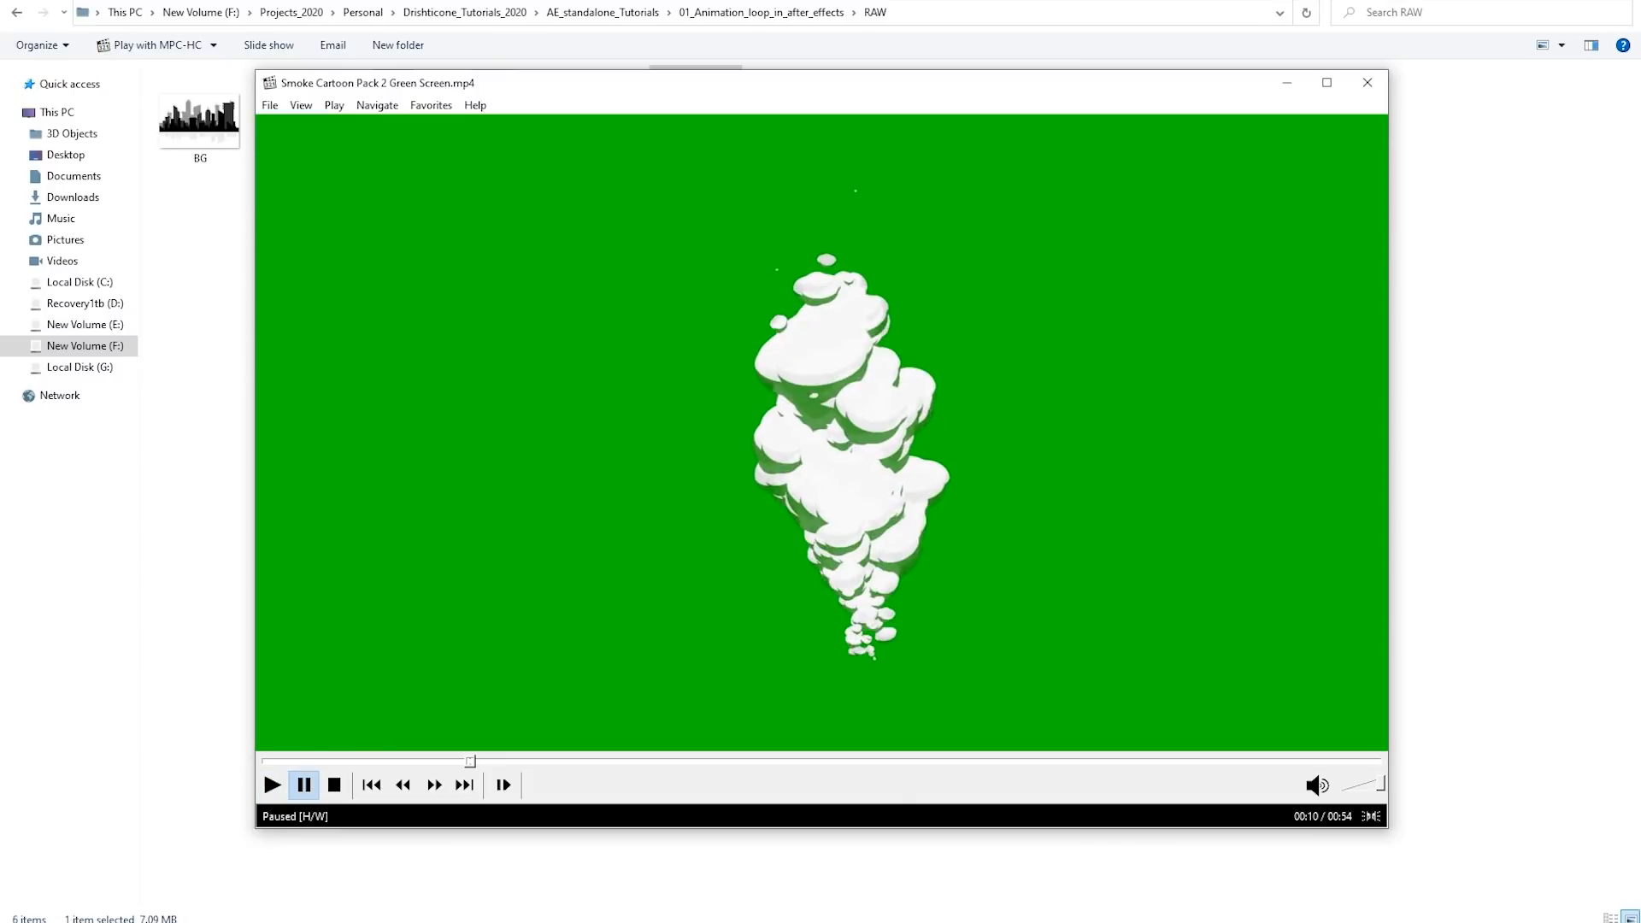
left_click(1367, 83)
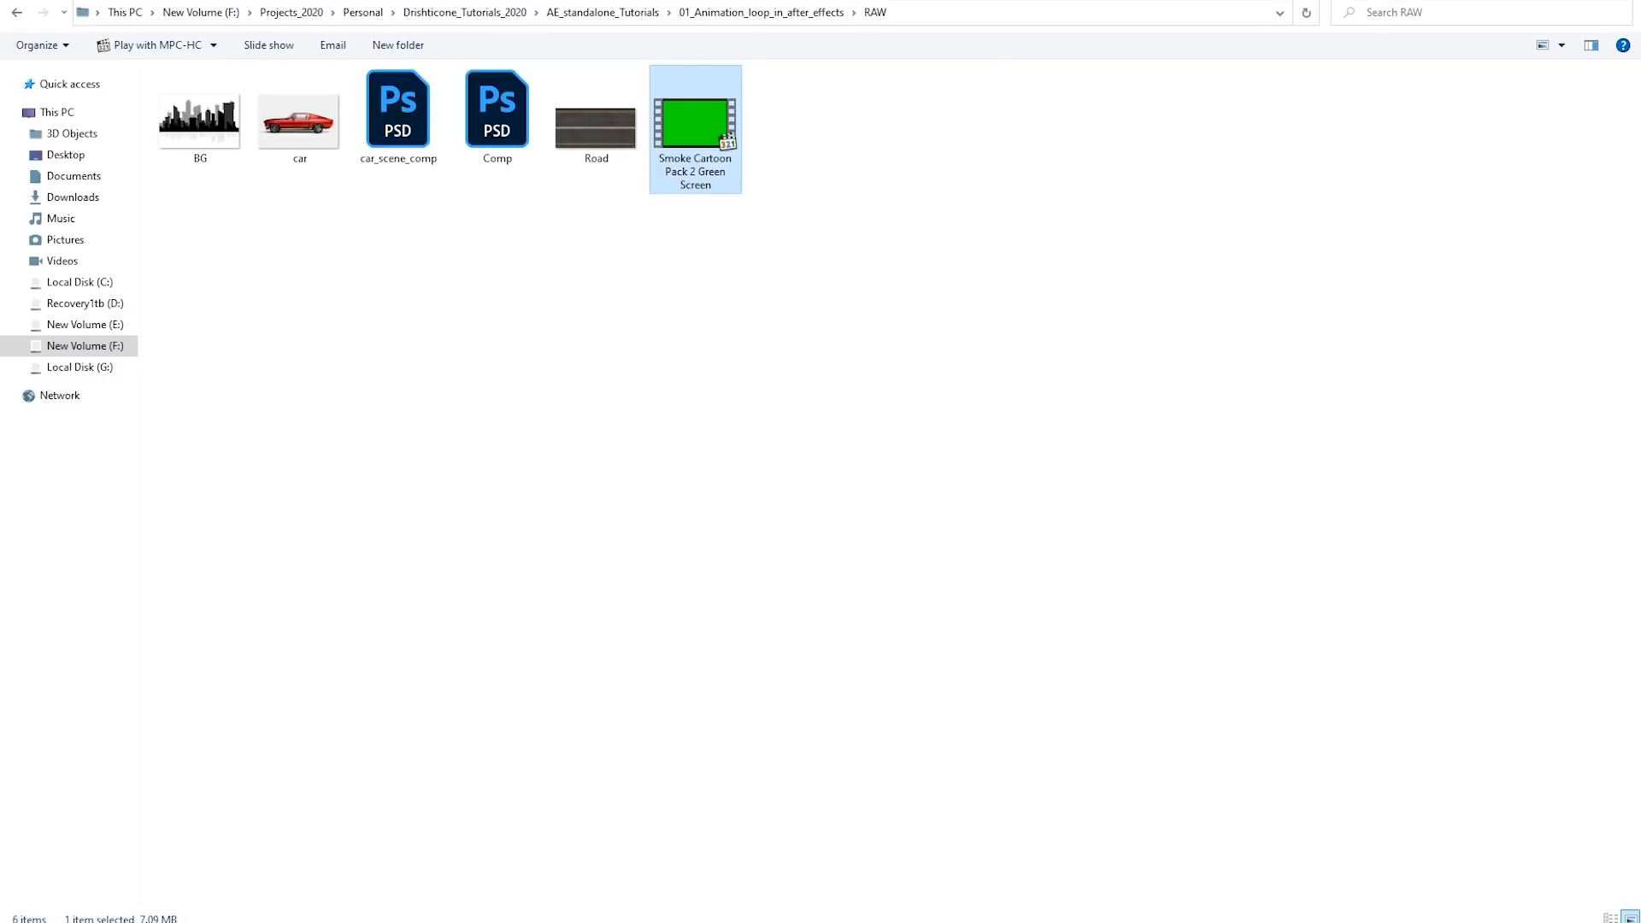
Switch to the Bullet_Bike_Loop folder, open its raw subfolder and preview the Smoke_loop clip
mouse_move(1640, 180)
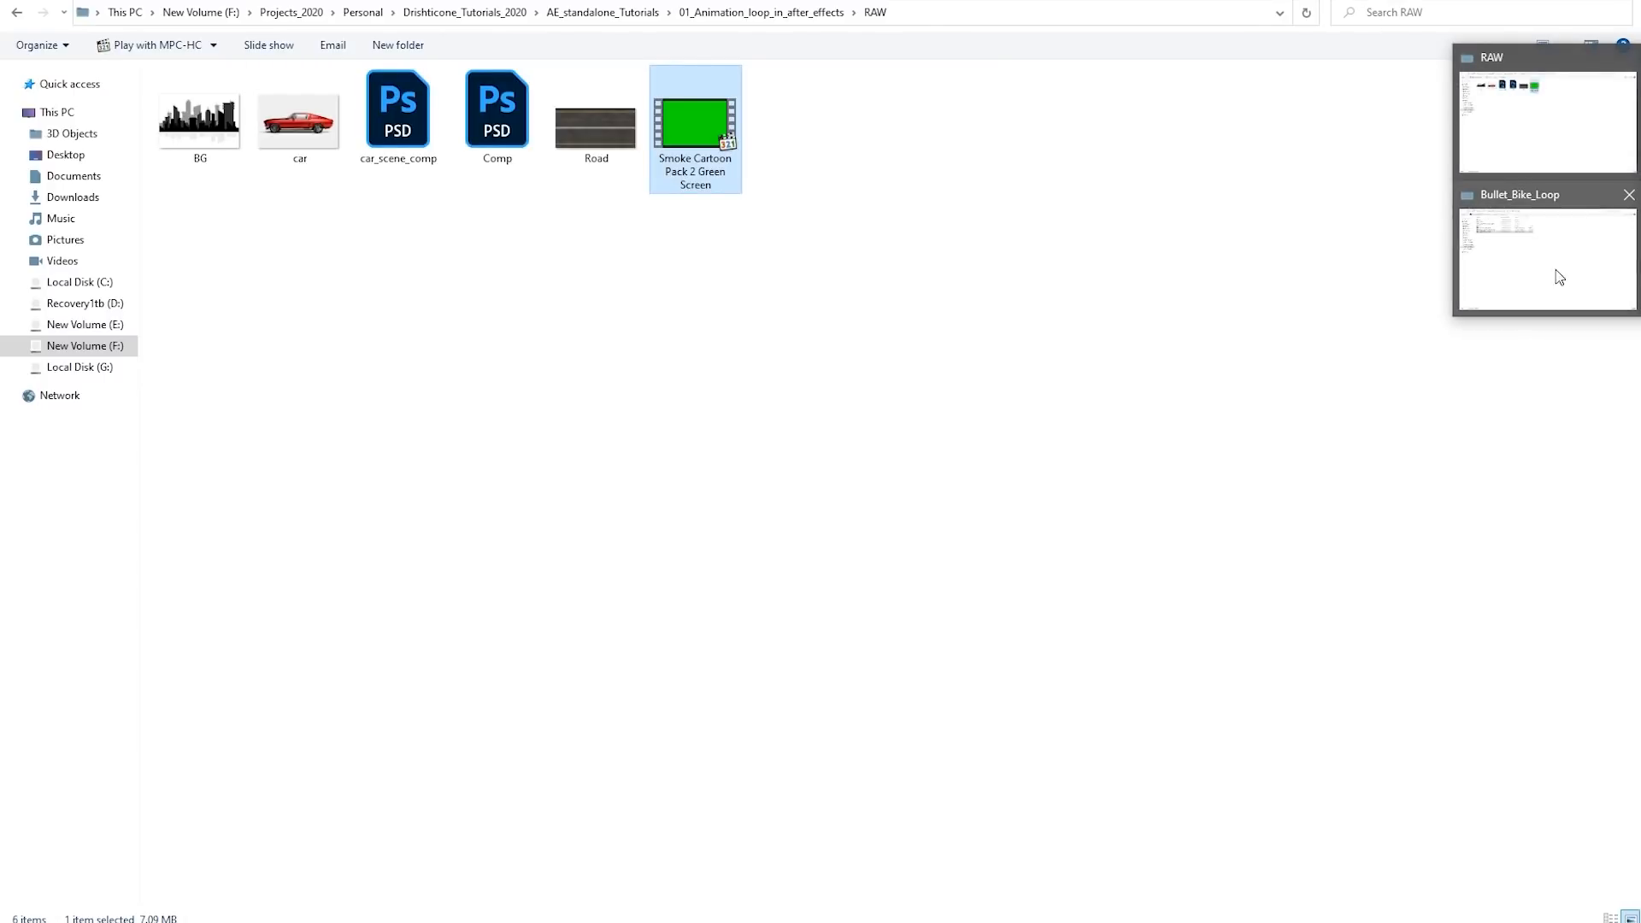
left_click(1530, 303)
left_click(564, 371)
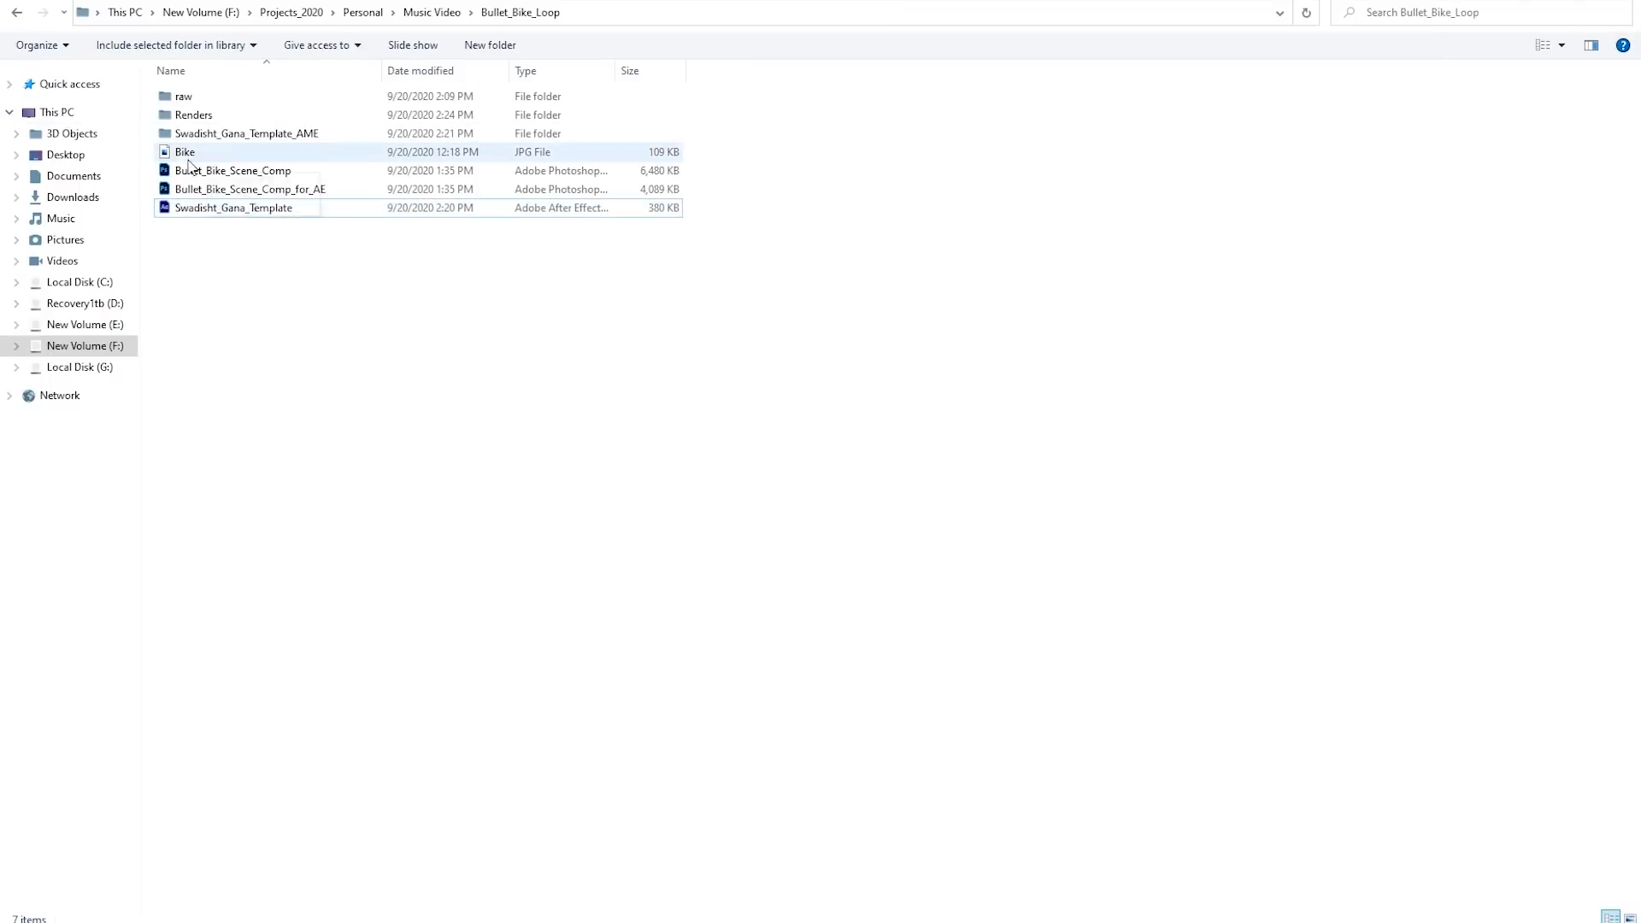
double_click(193, 97)
double_click(221, 192)
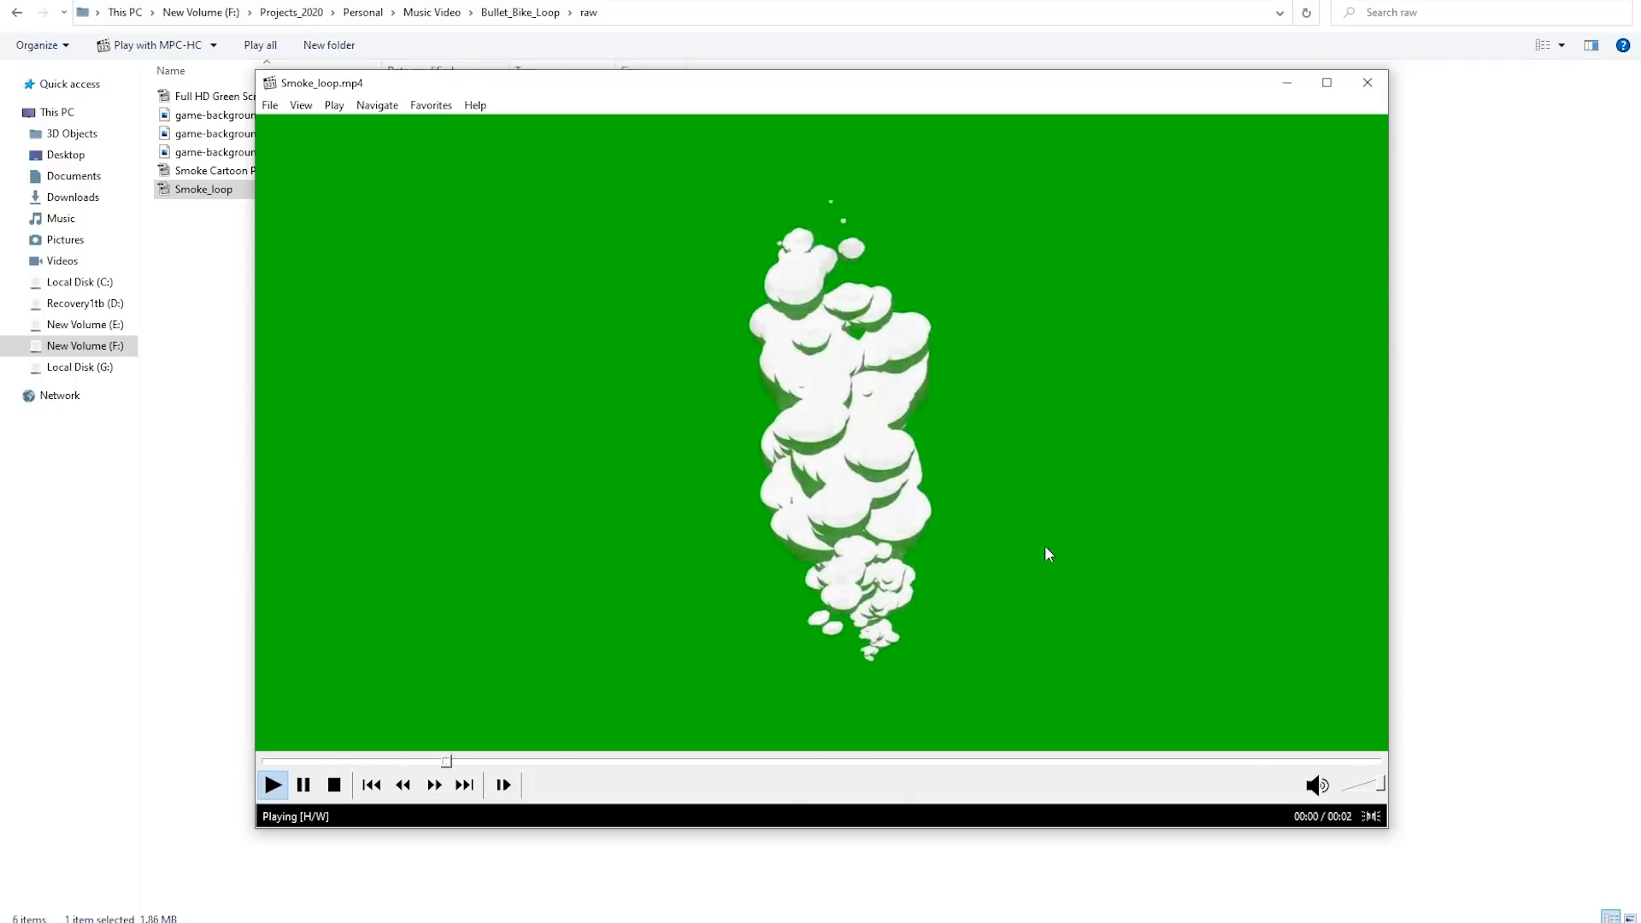
left_click(1367, 82)
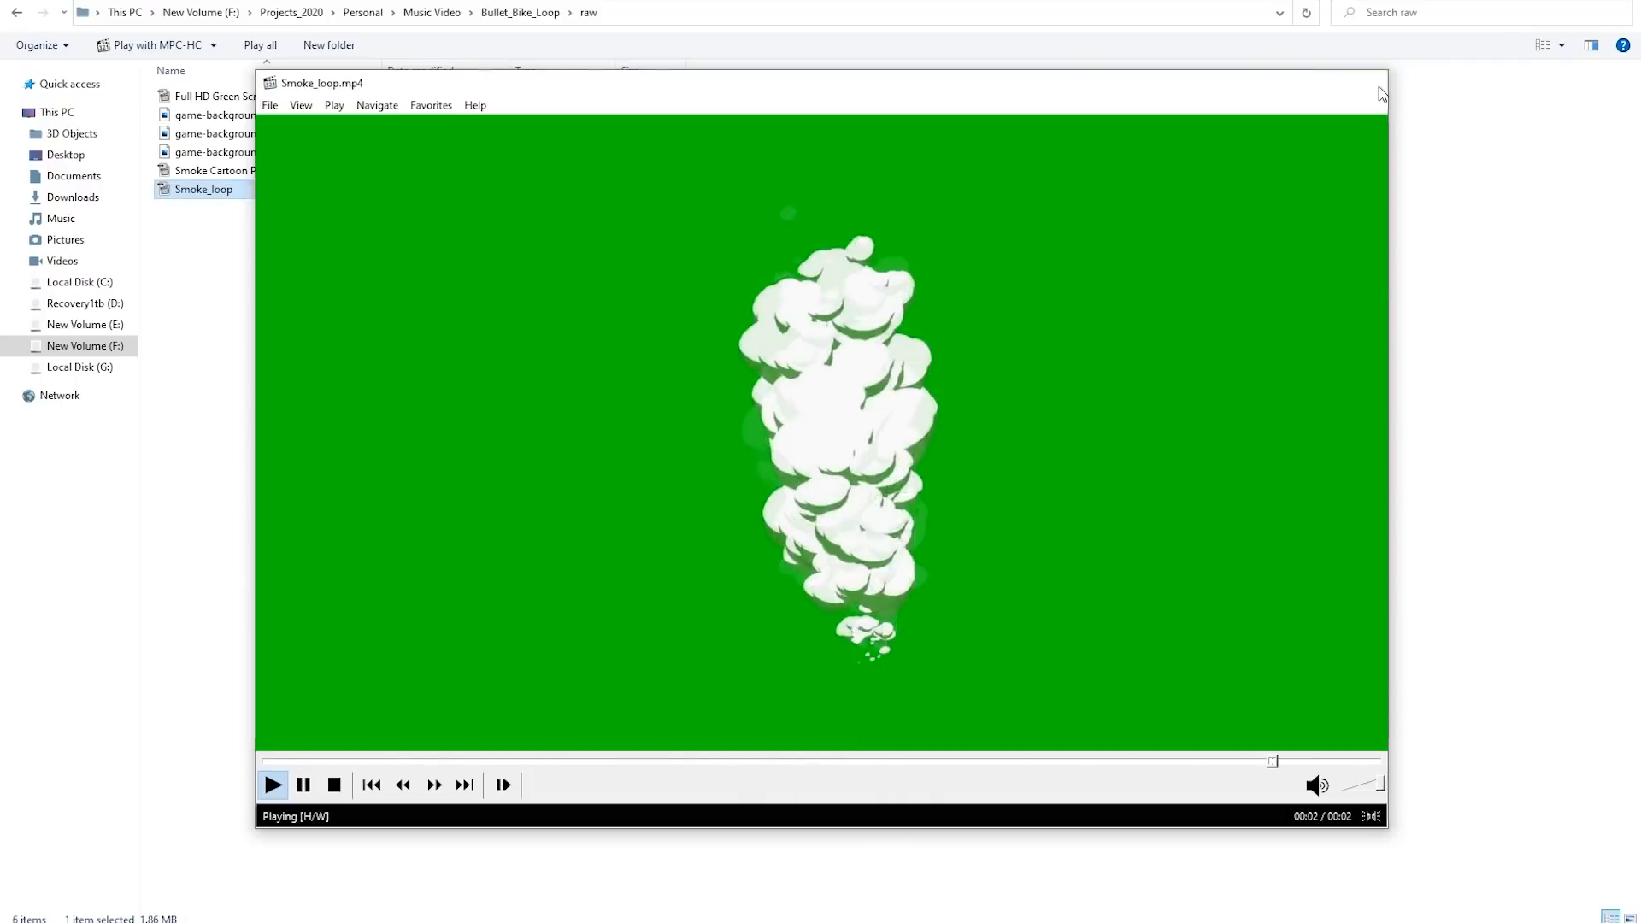
Import Smoke_loop.mp4 into the After Effects composition beneath Car_body and set its Rotation to 90°
left_click_drag(225, 192, 276, 758)
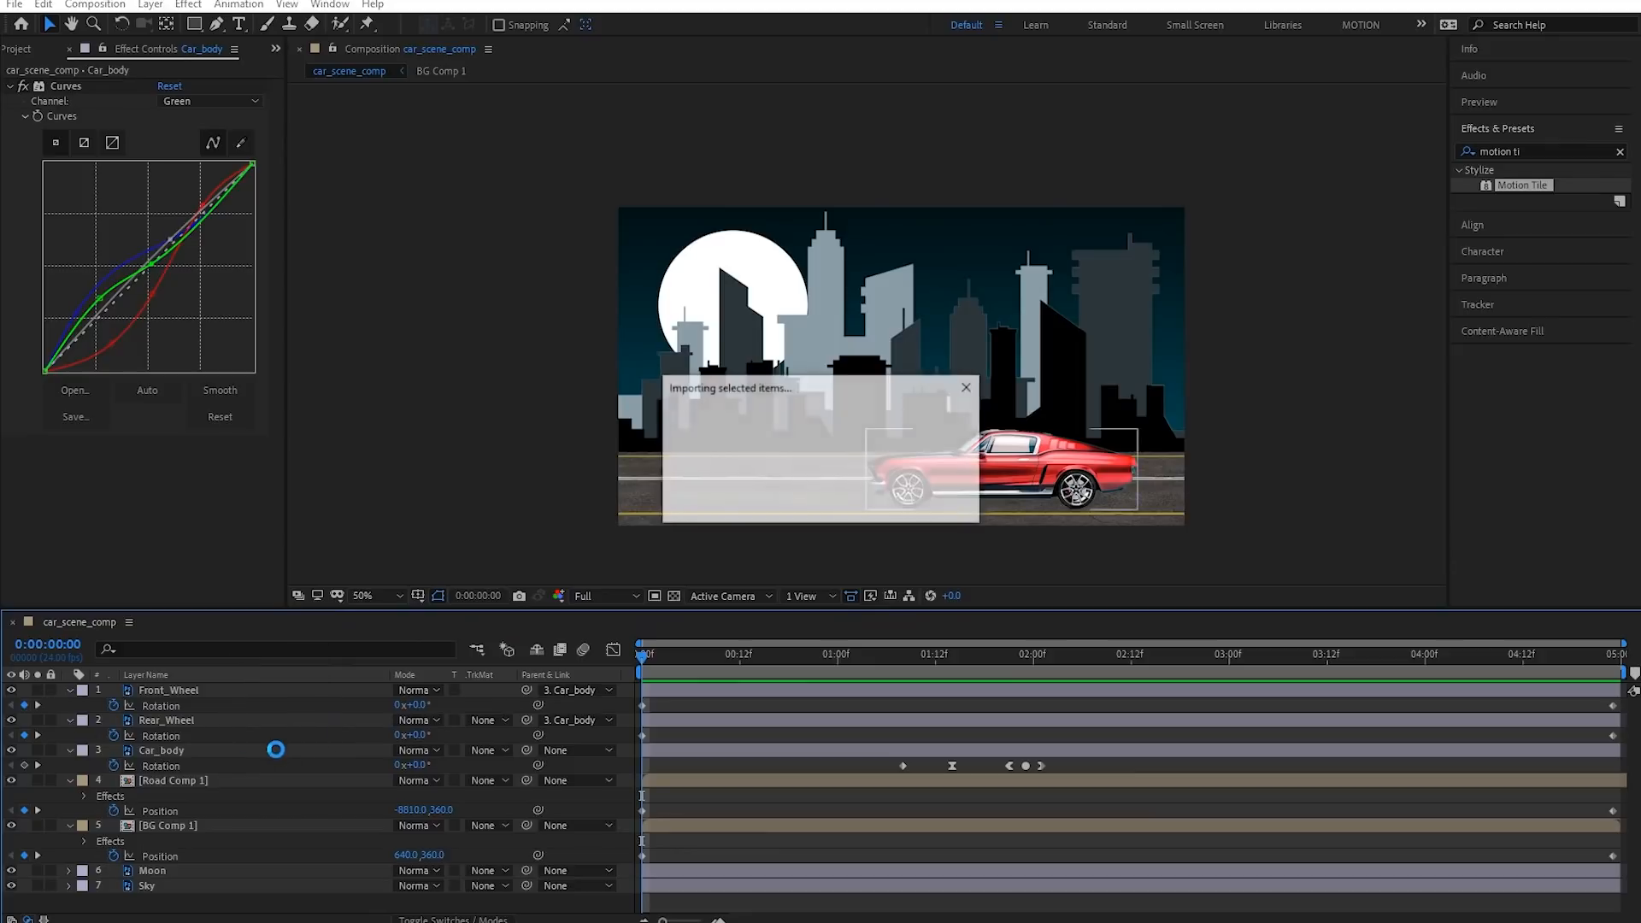
left_click_drag(213, 691, 237, 776)
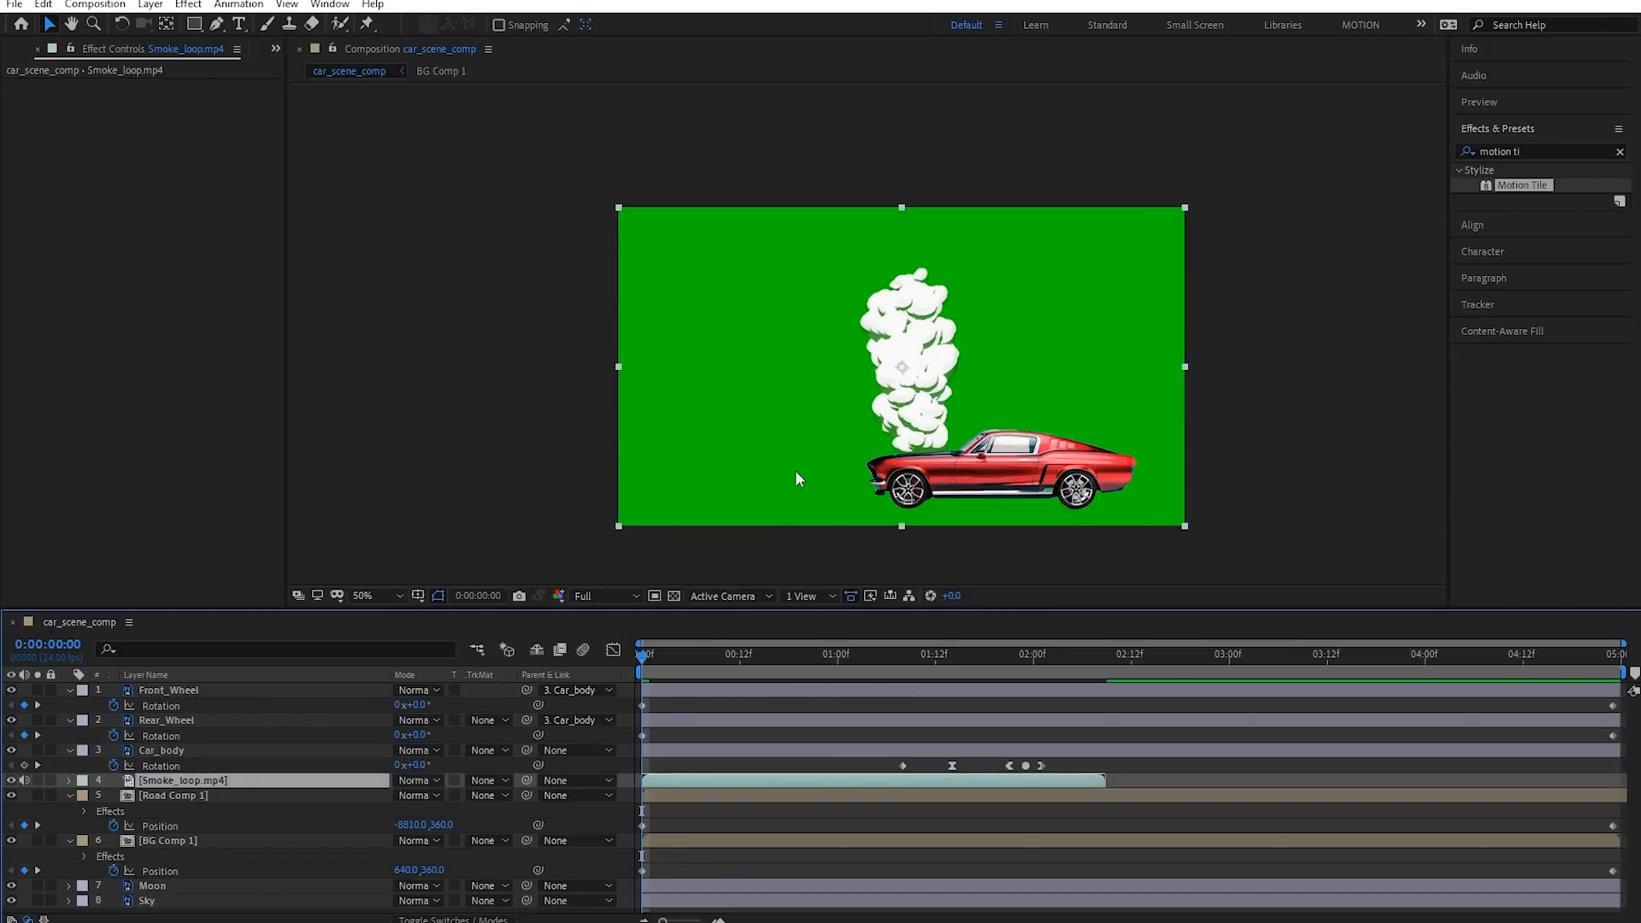
key("r")
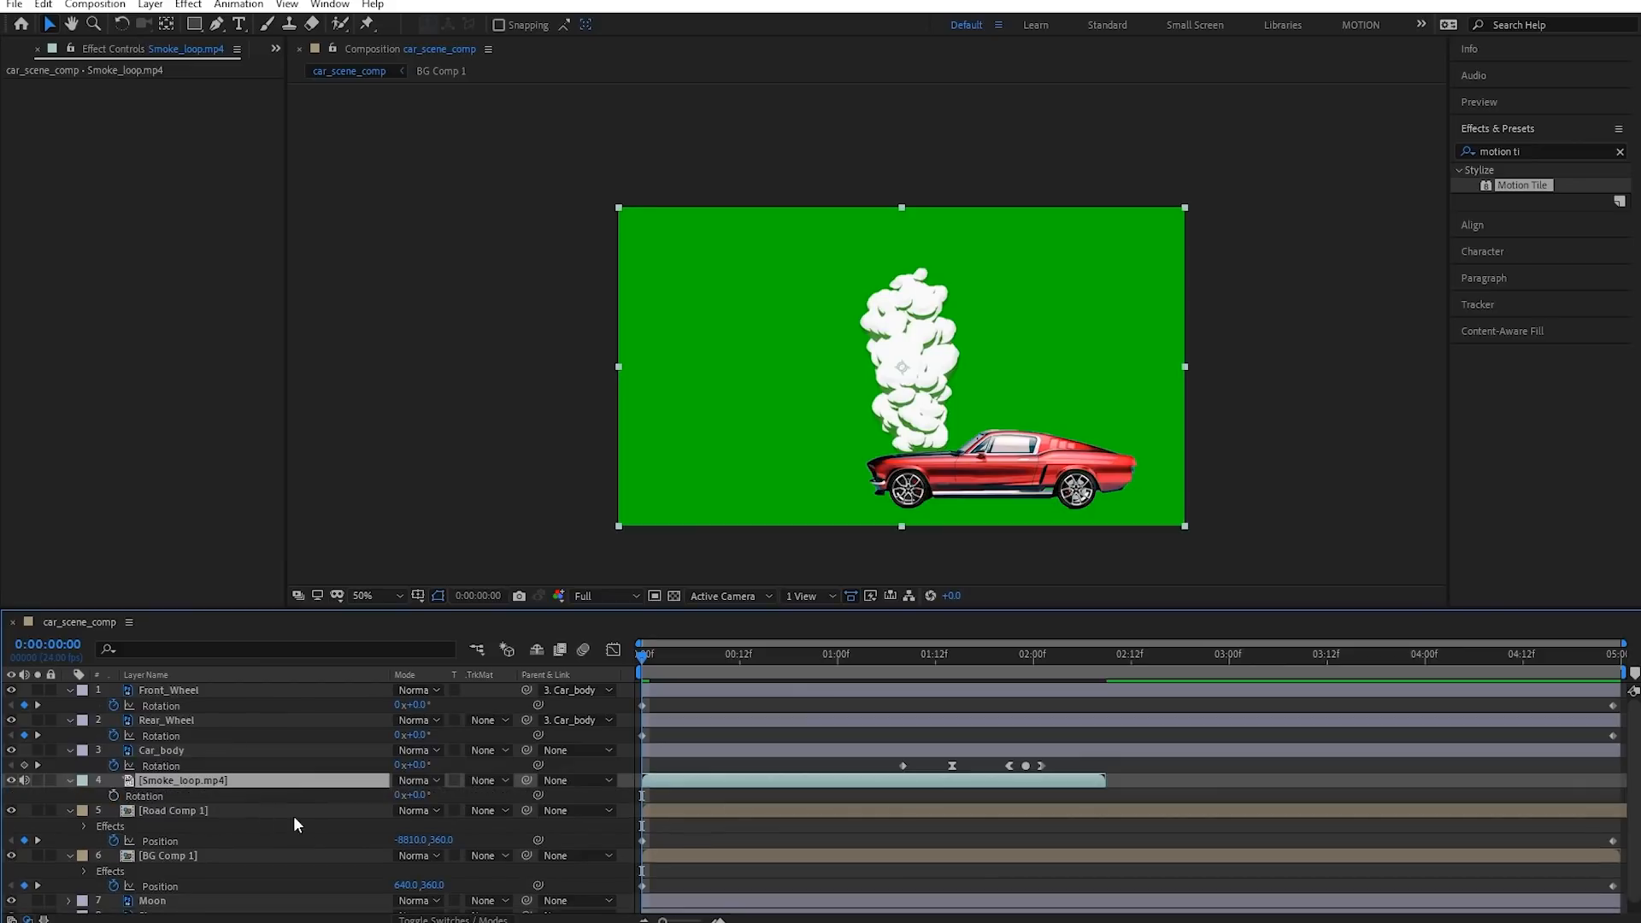
left_click(424, 796)
type("90")
key("Return")
Place the Smoke_loop.mp4 layer at the car's rear bumper, scale it to 63% and preview its playback
left_click_drag(919, 400, 1257, 459)
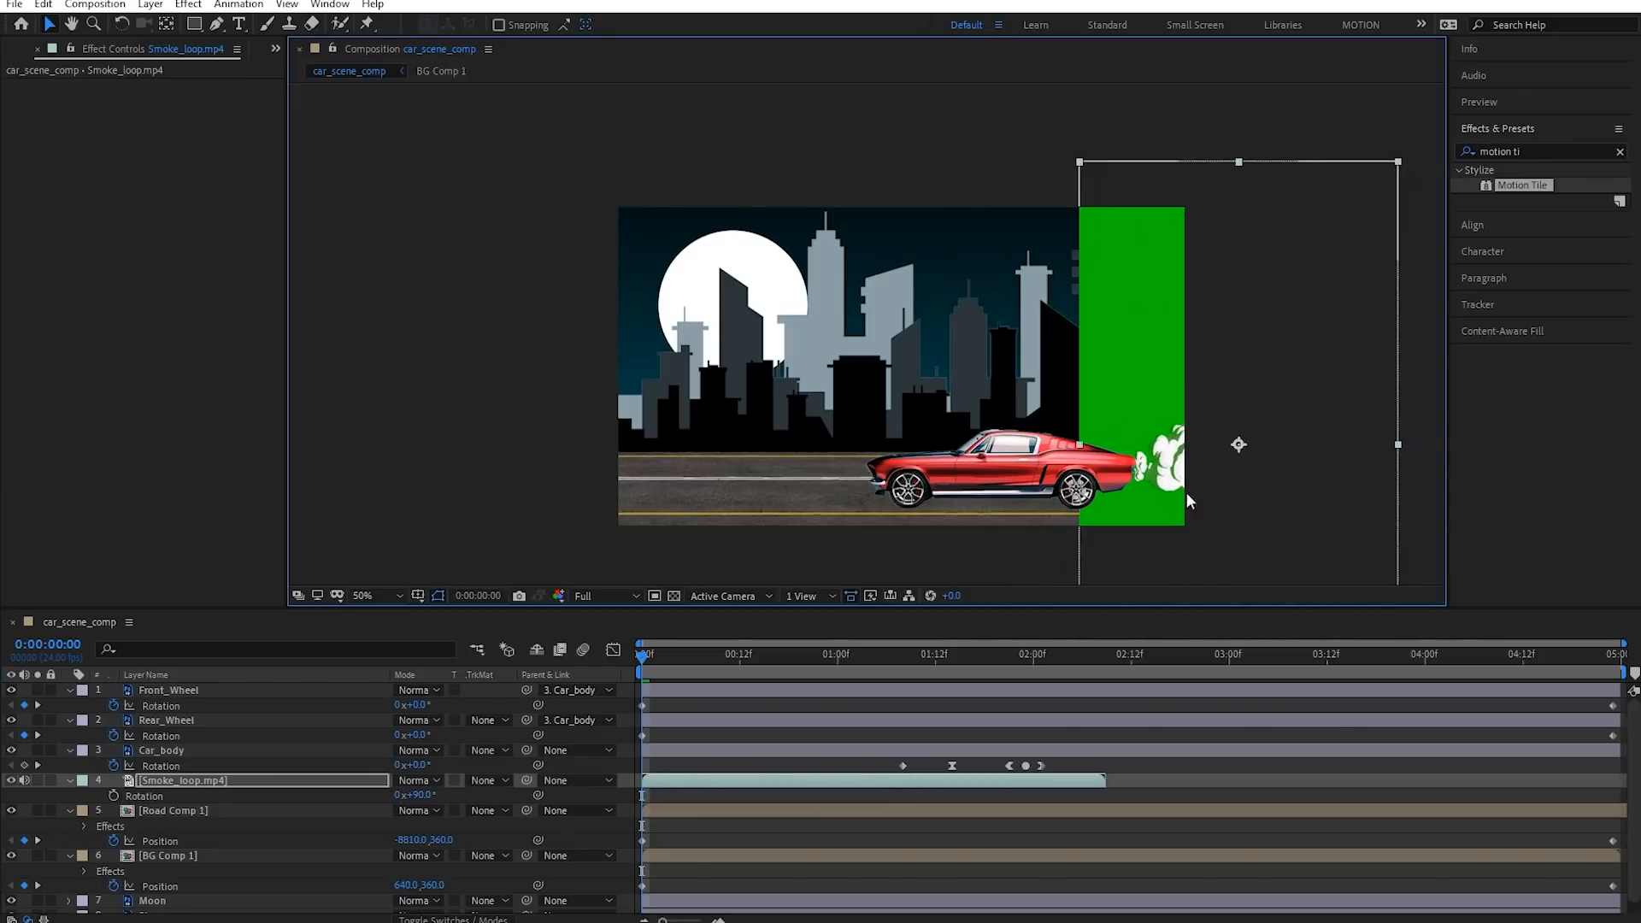
left_click_drag(422, 797, 391, 795)
mouse_move(1131, 520)
left_mouse_down()
mouse_move(1104, 532)
mouse_move(1118, 522)
left_mouse_up()
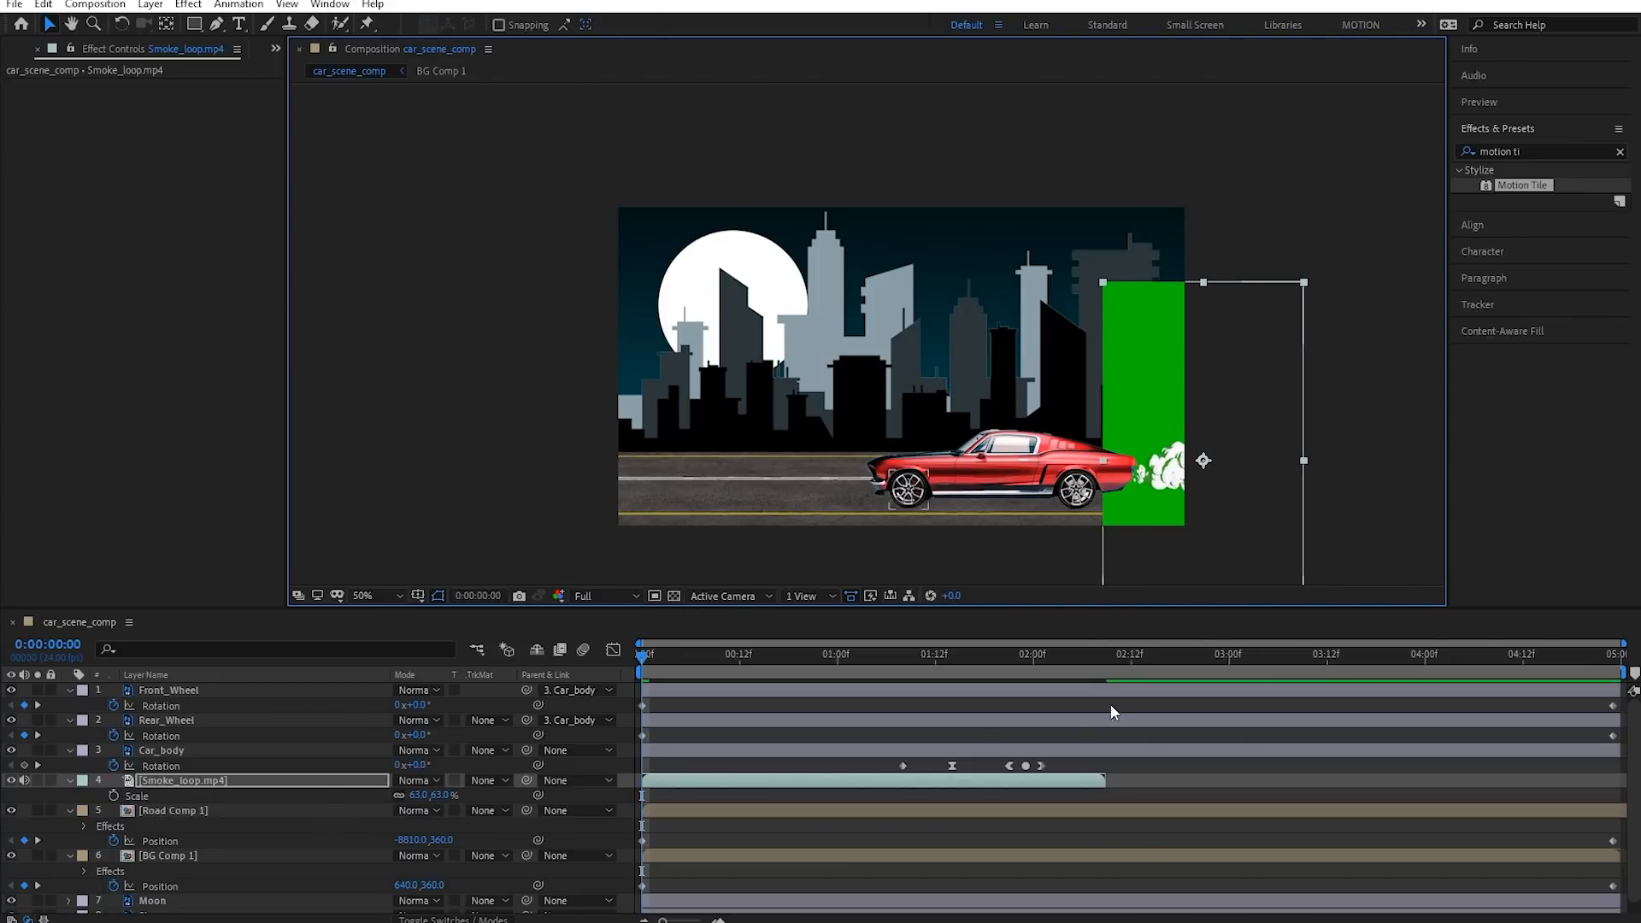
key("space")
left_click_drag(880, 658, 1101, 691)
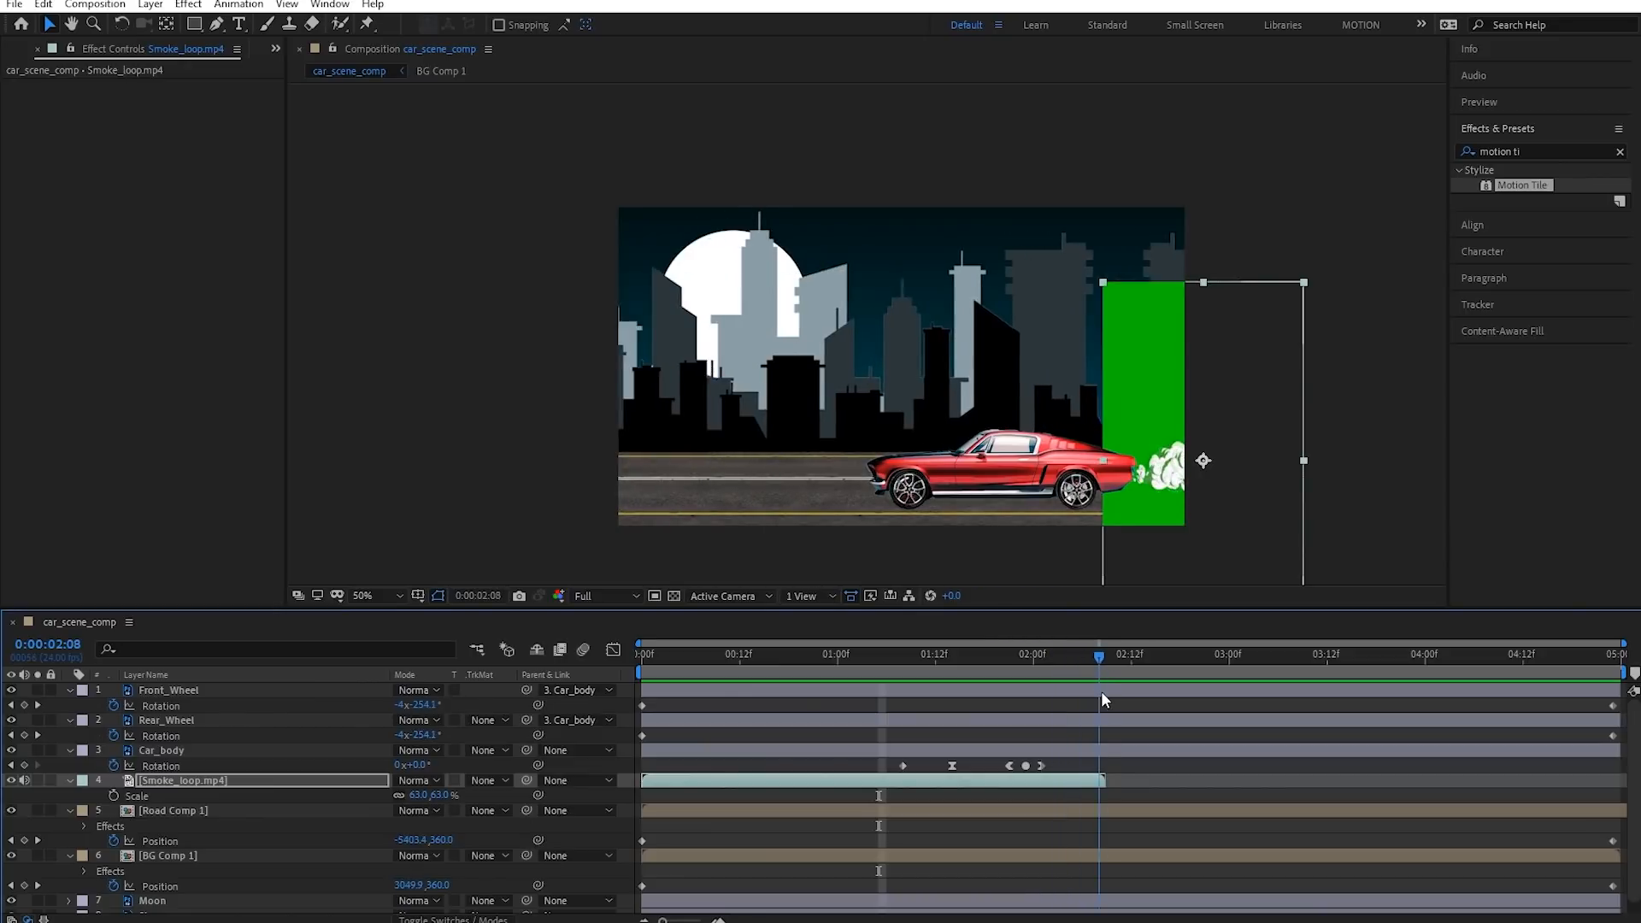
key("space")
key("space")
key("Home")
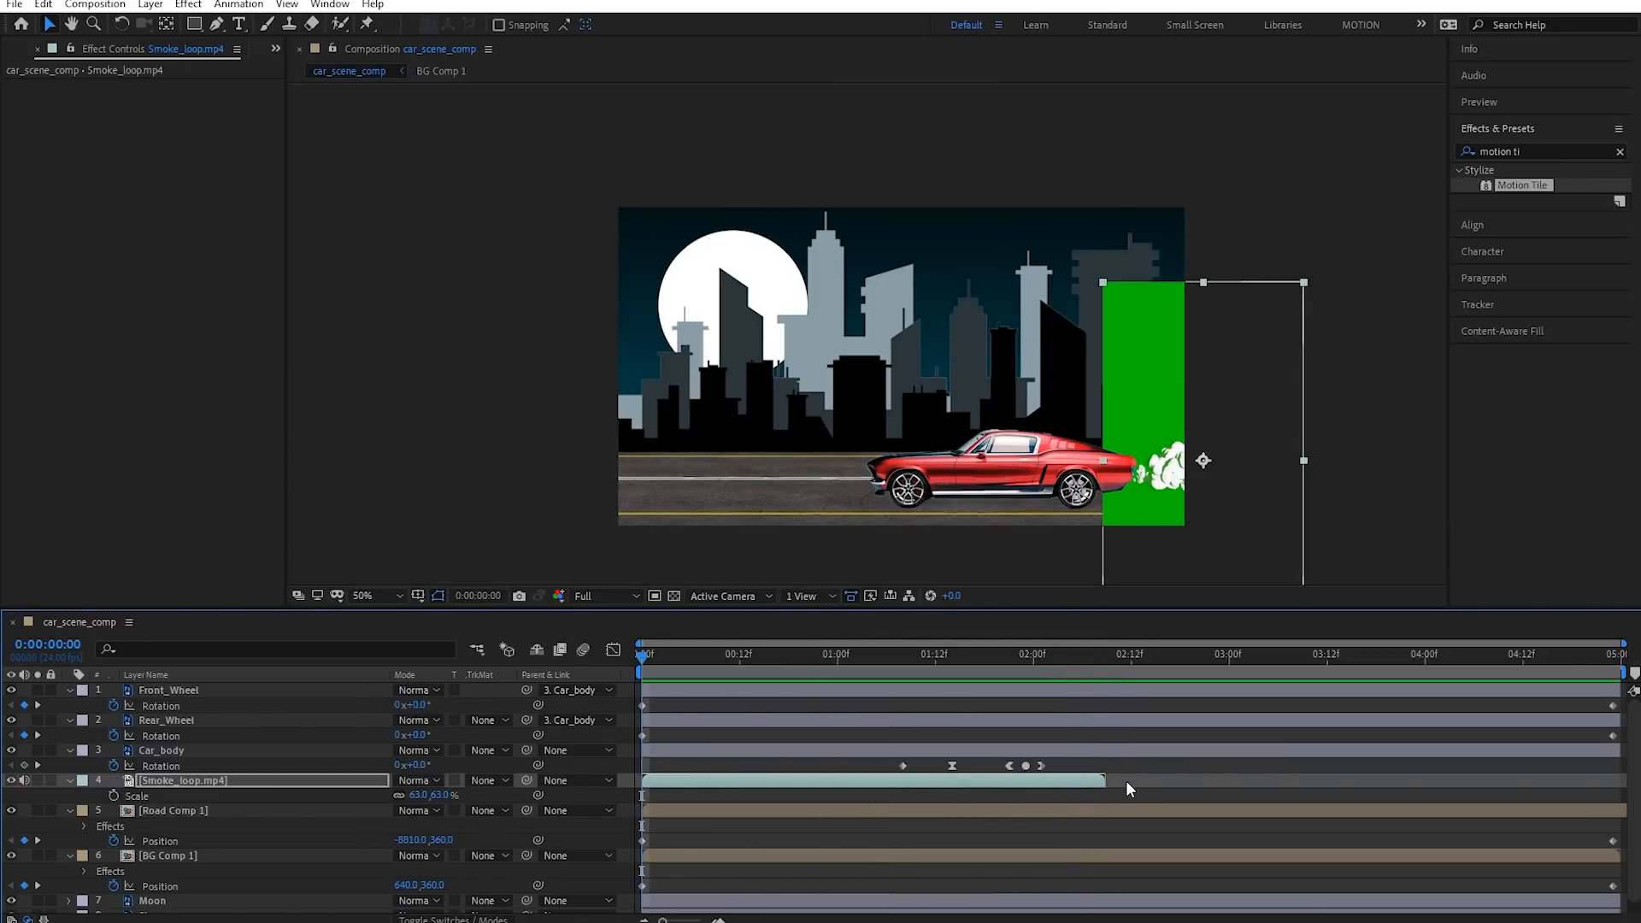
Try extending the smoke by duplicating the Smoke_loop.mp4 layer and moving the copy to the original's end, and undo both changes
left_click(1075, 781)
key("ctrl+d")
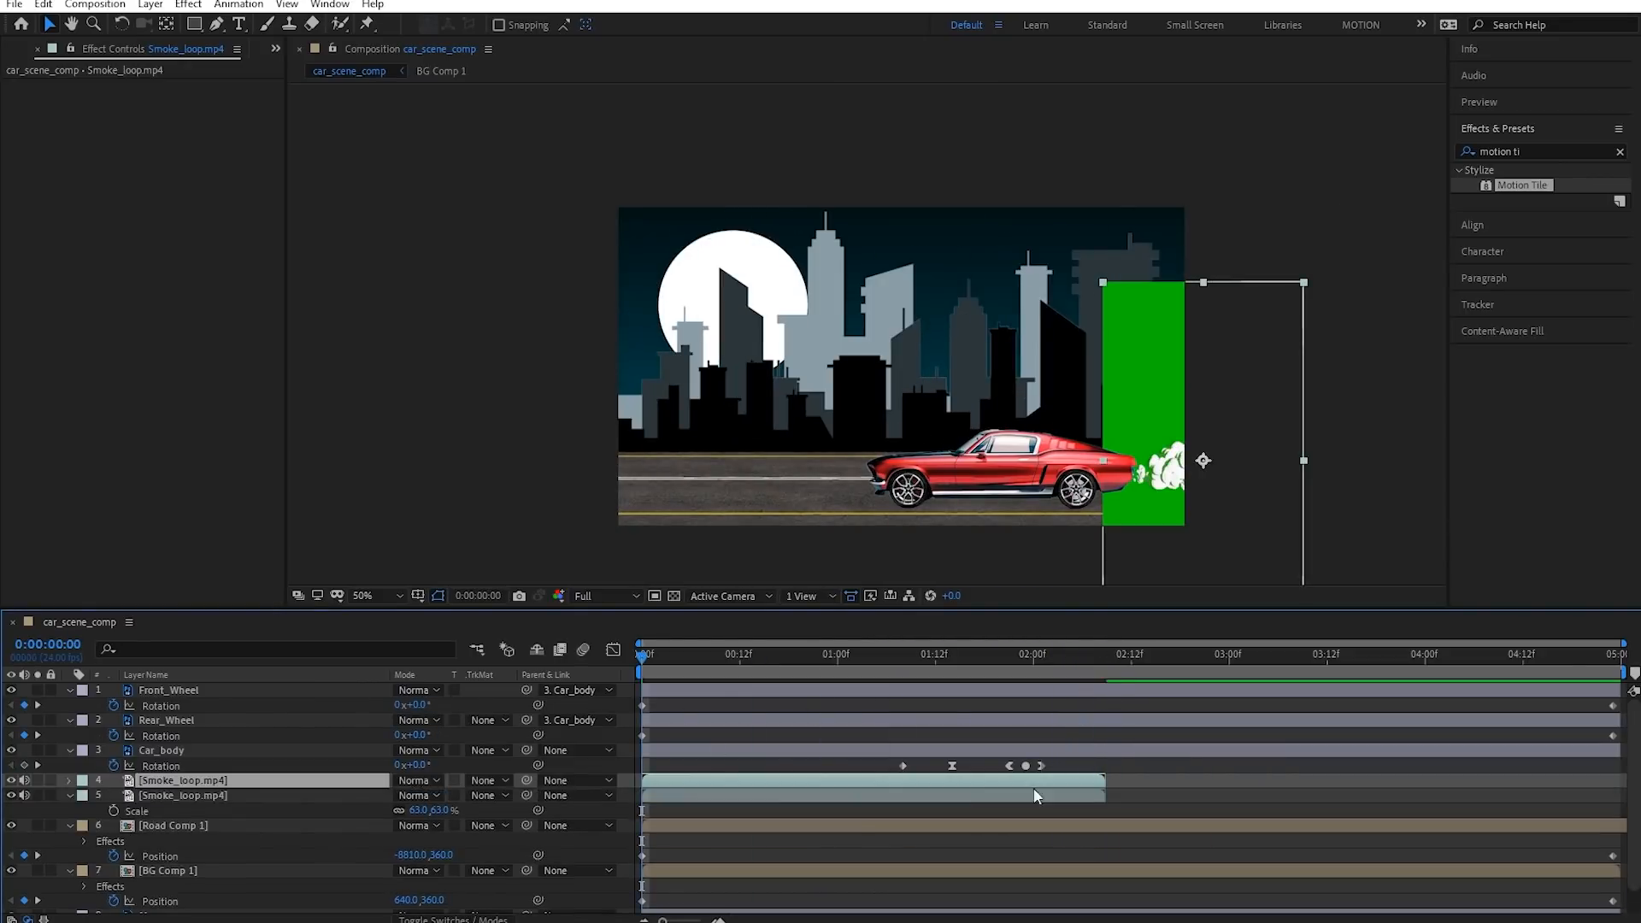
left_click_drag(826, 788, 1265, 799)
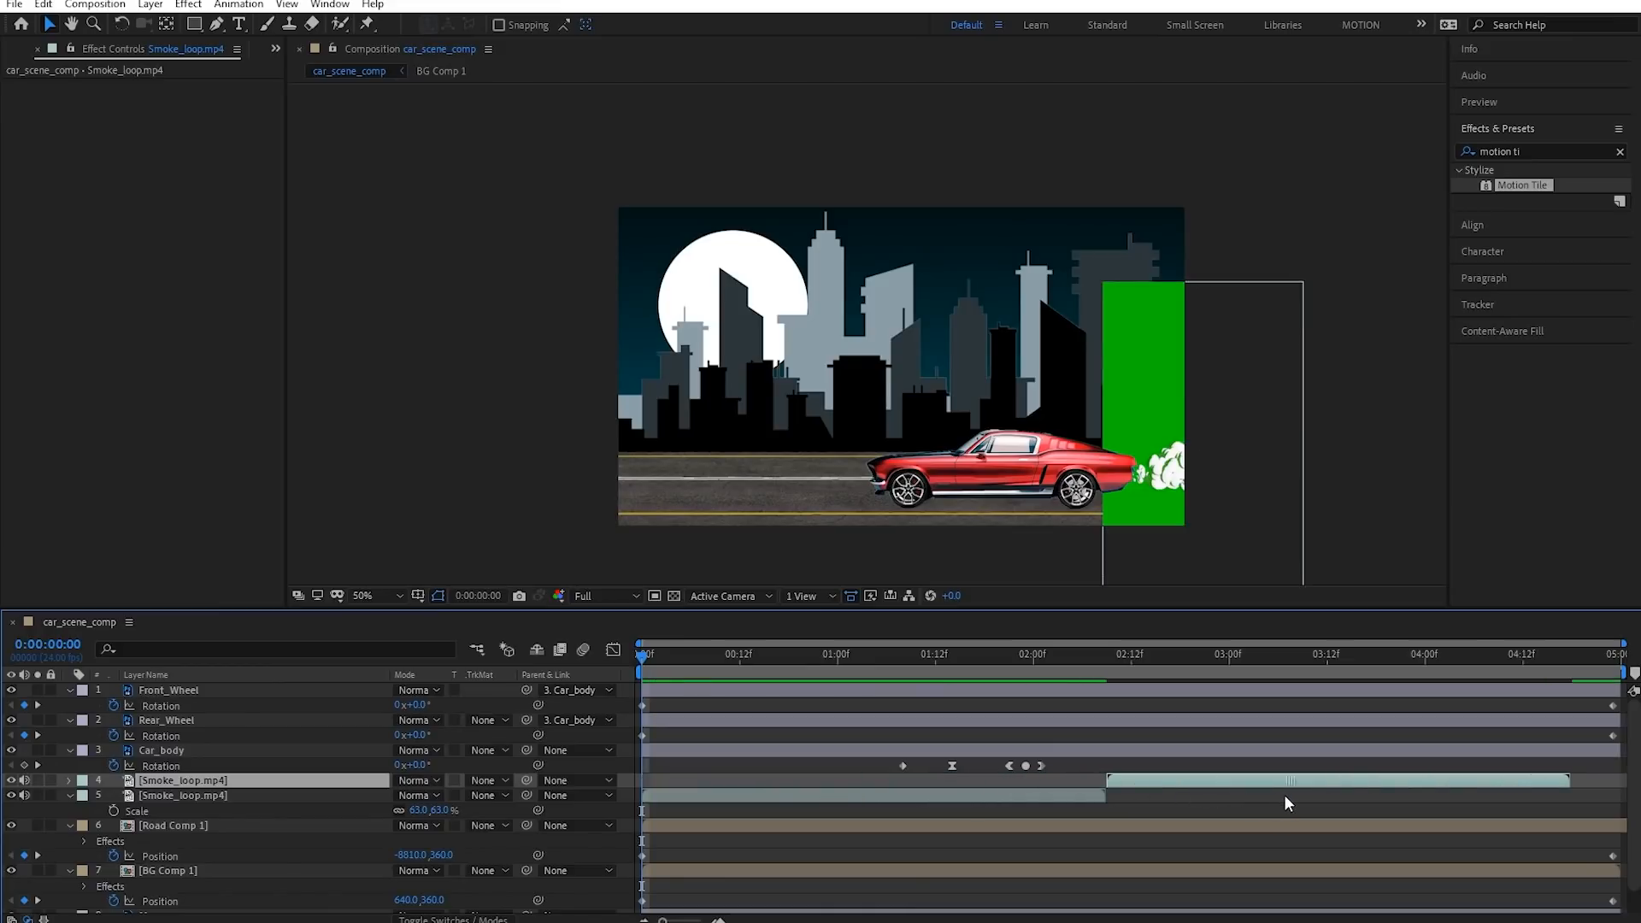
key("ctrl+z")
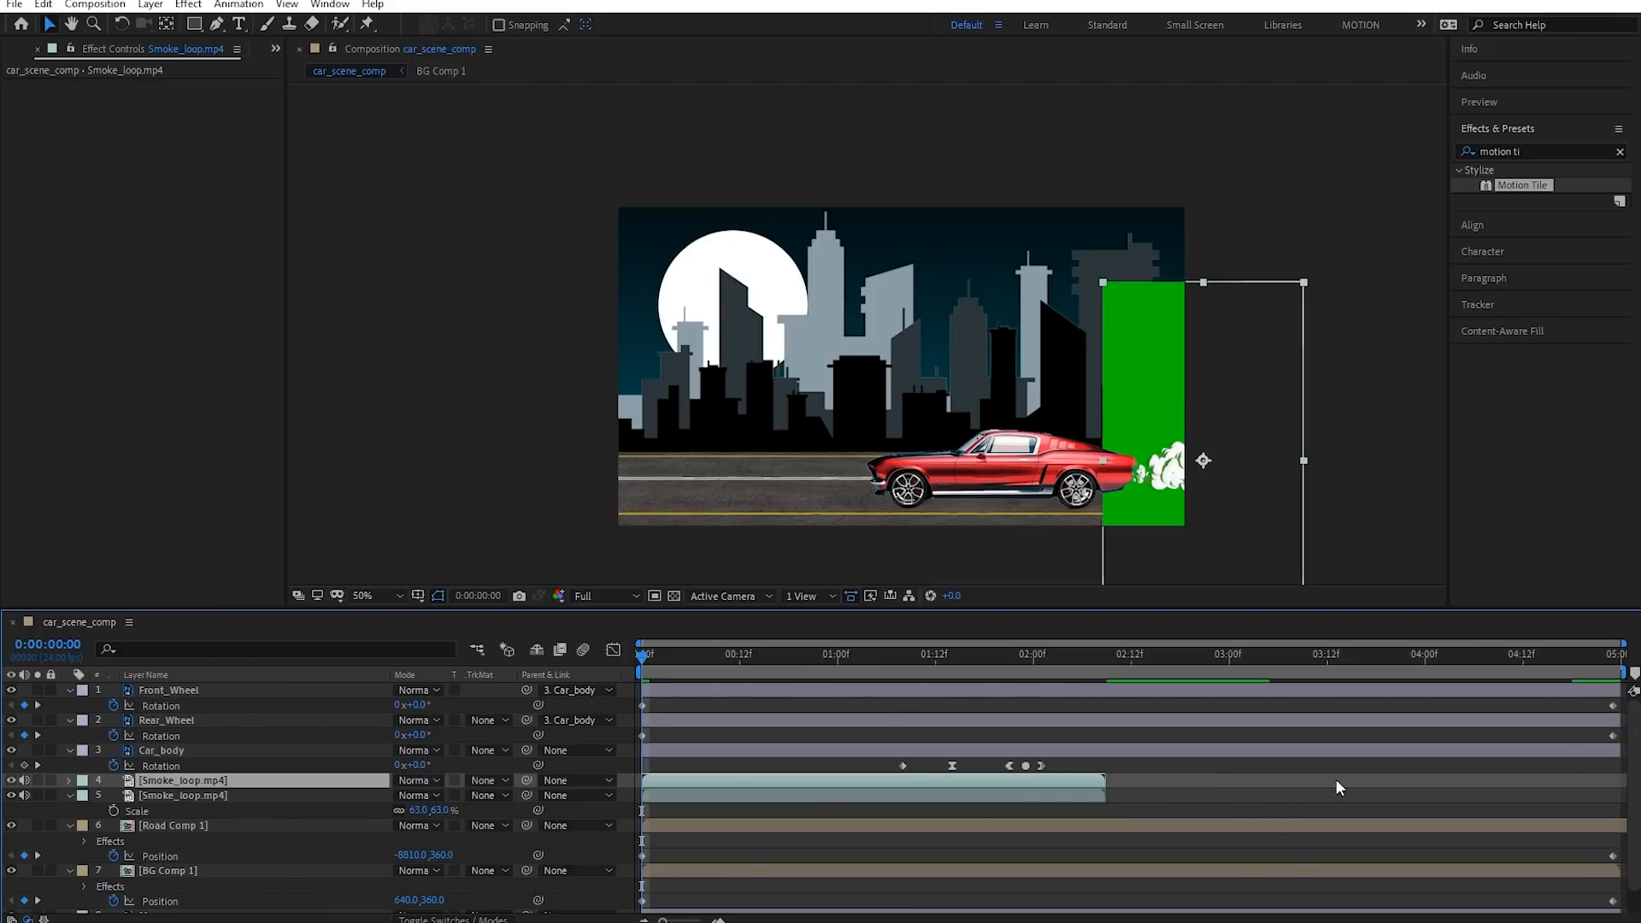
key("ctrl+z")
left_click(793, 794)
left_click(749, 786)
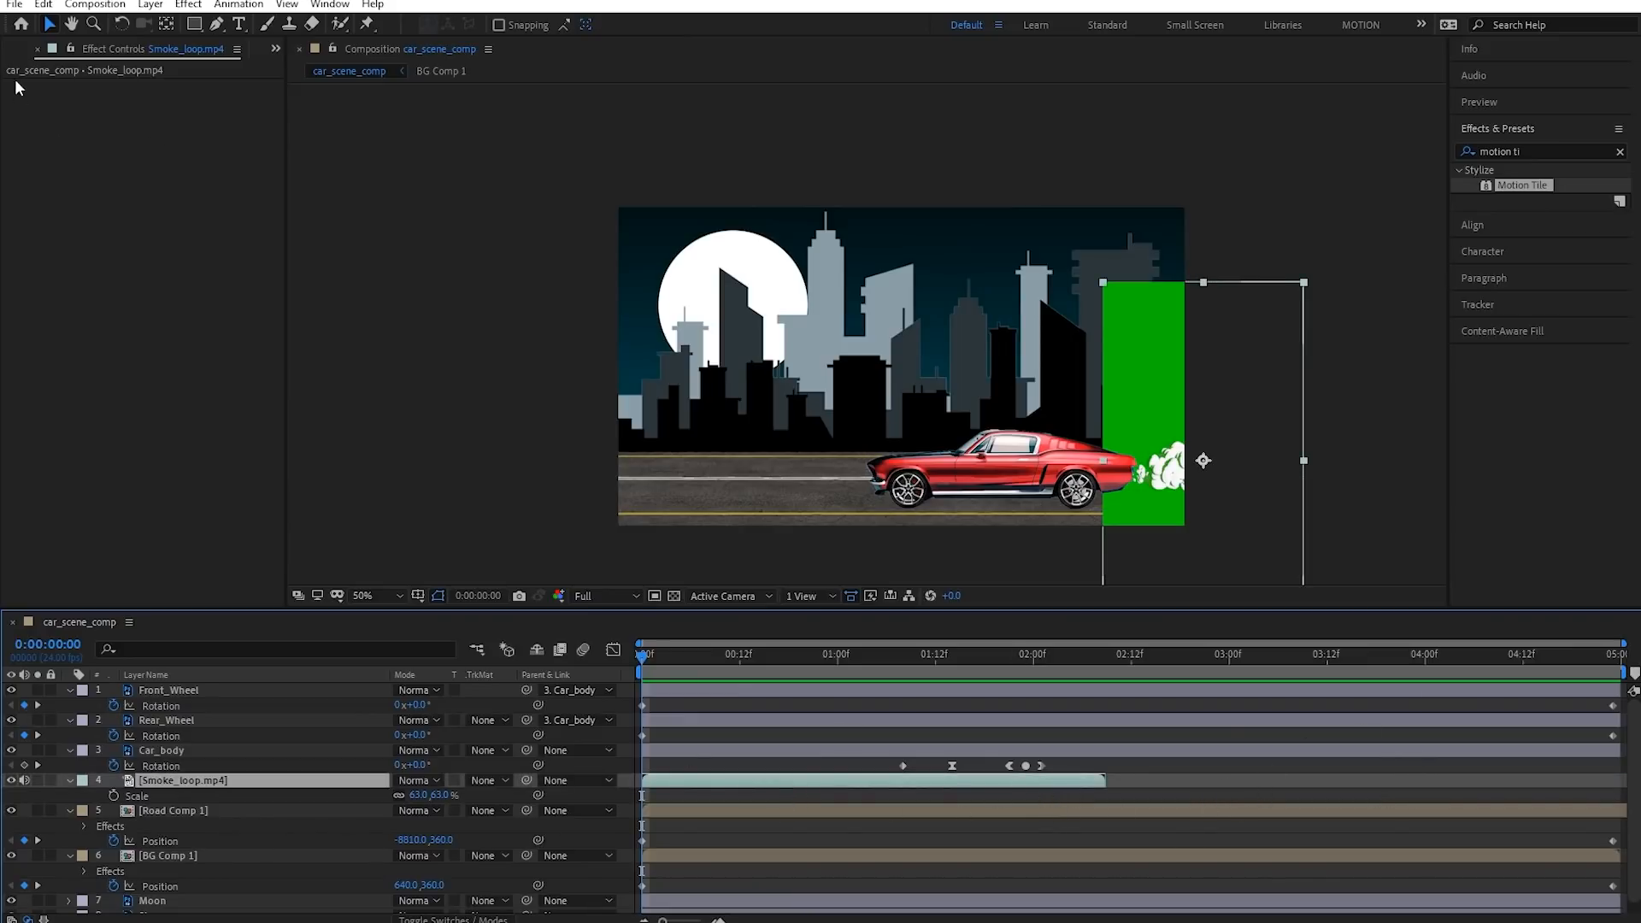
Interpret the Smoke_loop.mp4 footage to loop 2 times, extend its layer to the new footage end and play from 0:00:01:21
left_click(18, 51)
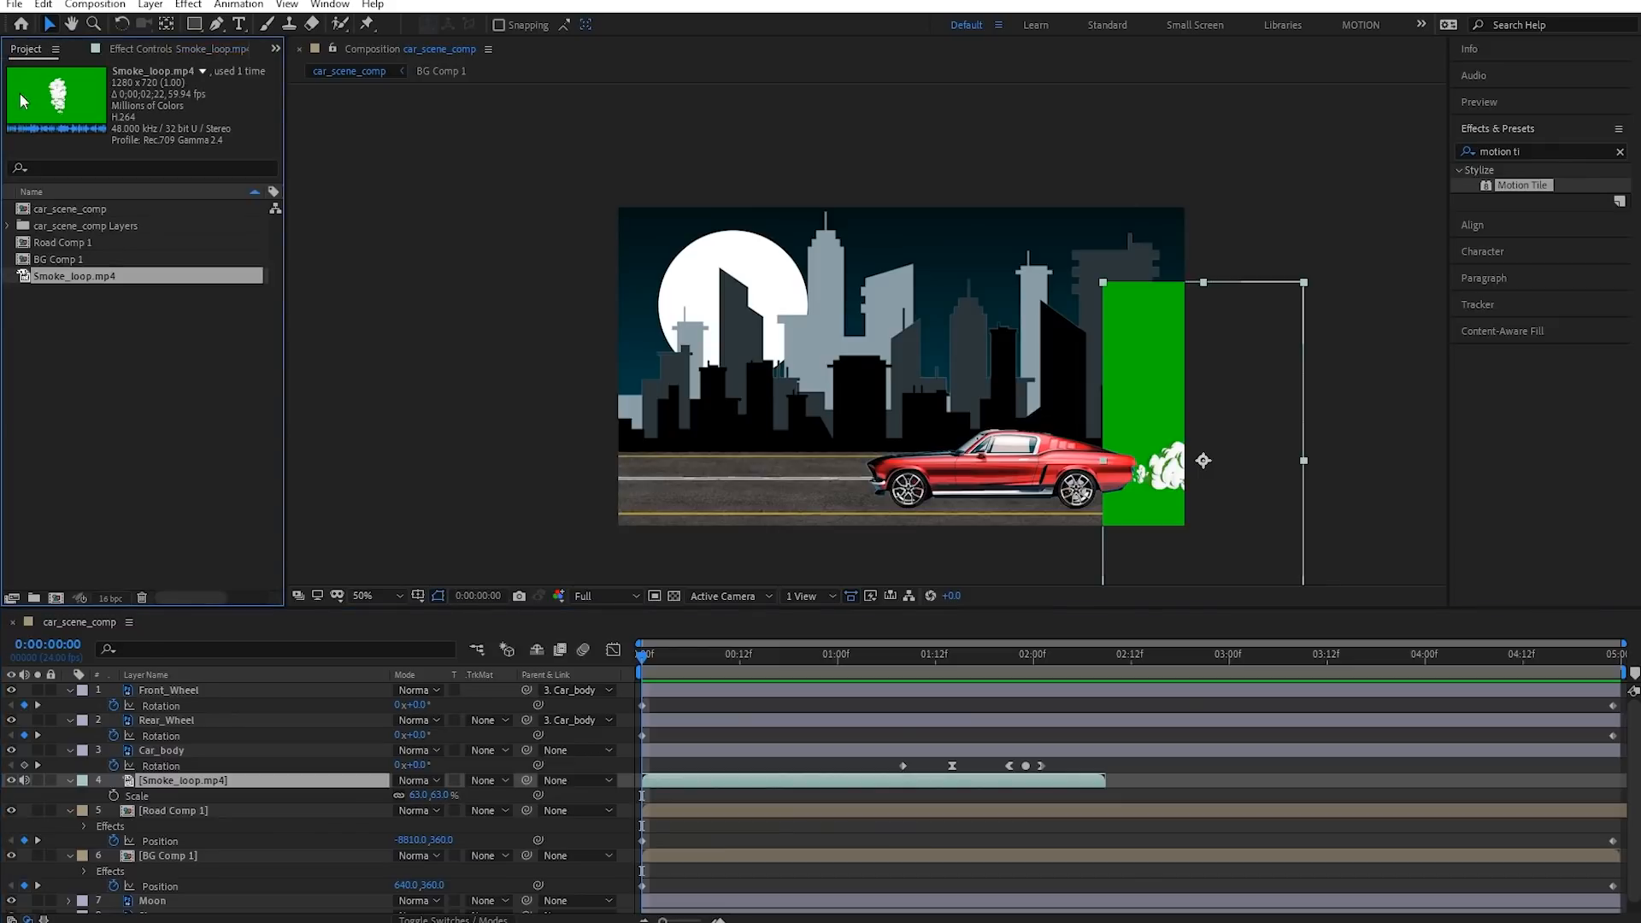
right_click(77, 275)
mouse_move(270, 408)
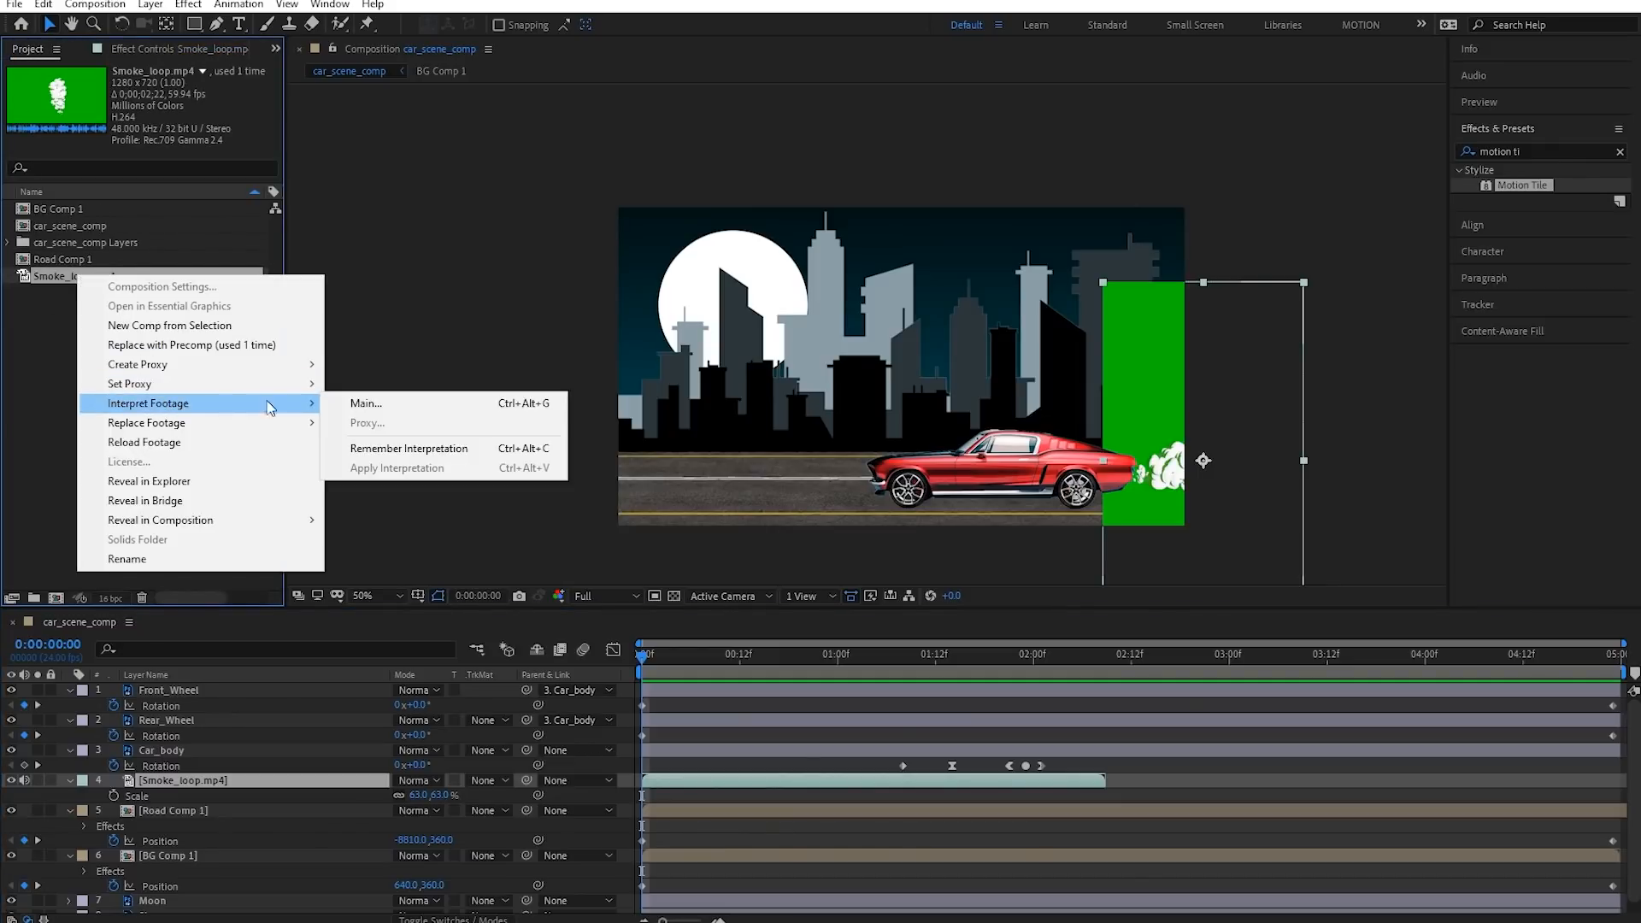
left_click(392, 402)
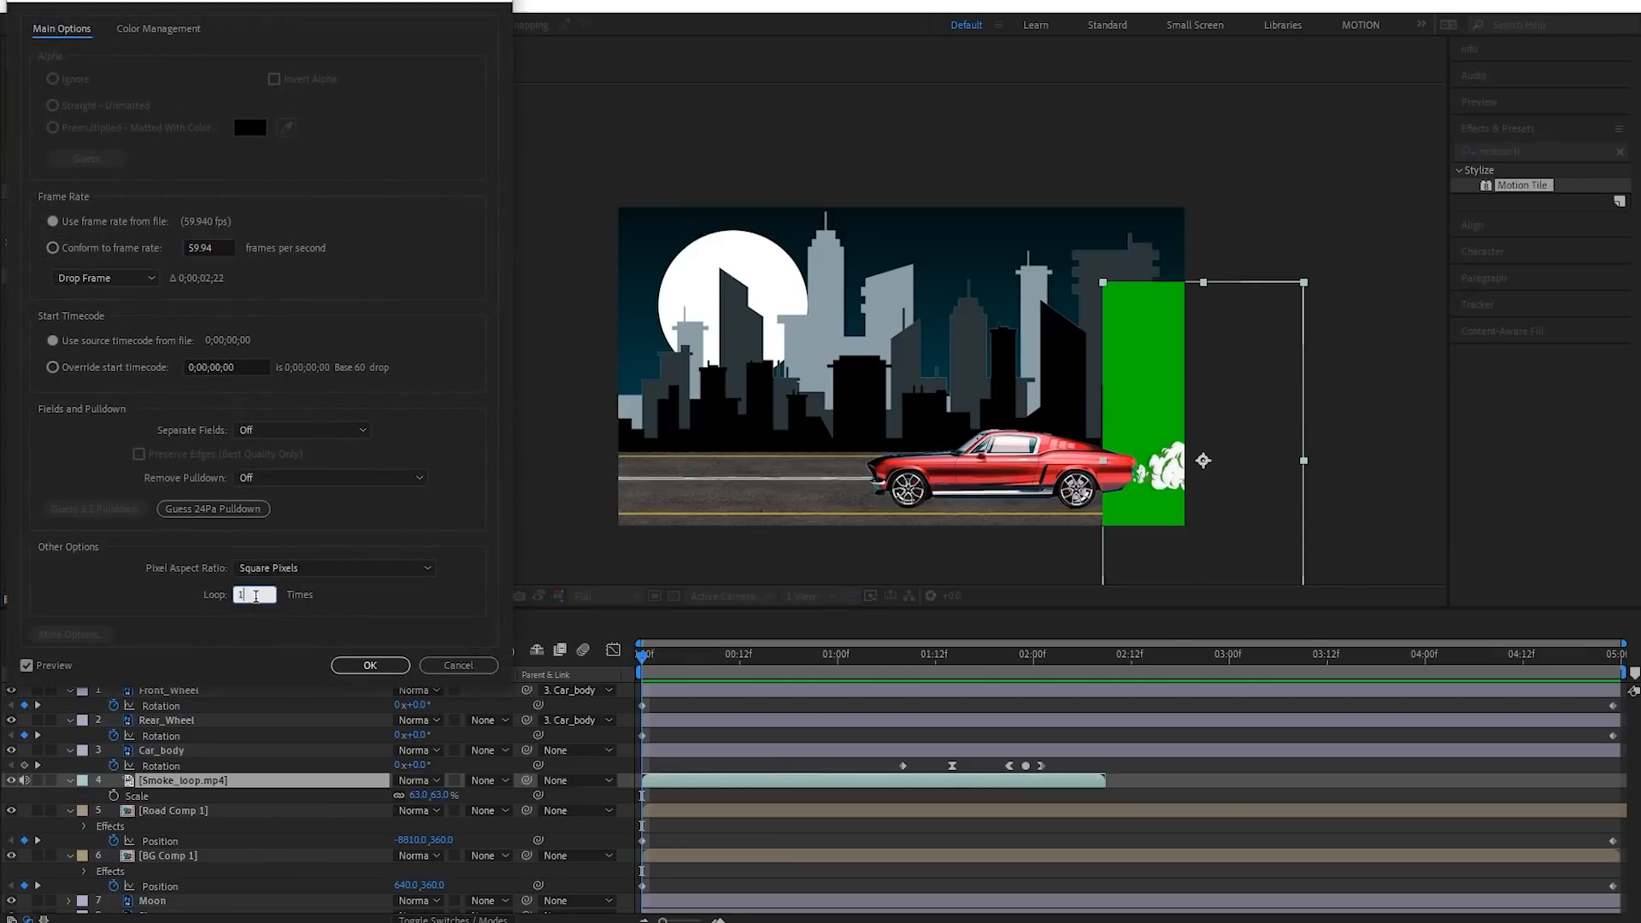
left_click(369, 665)
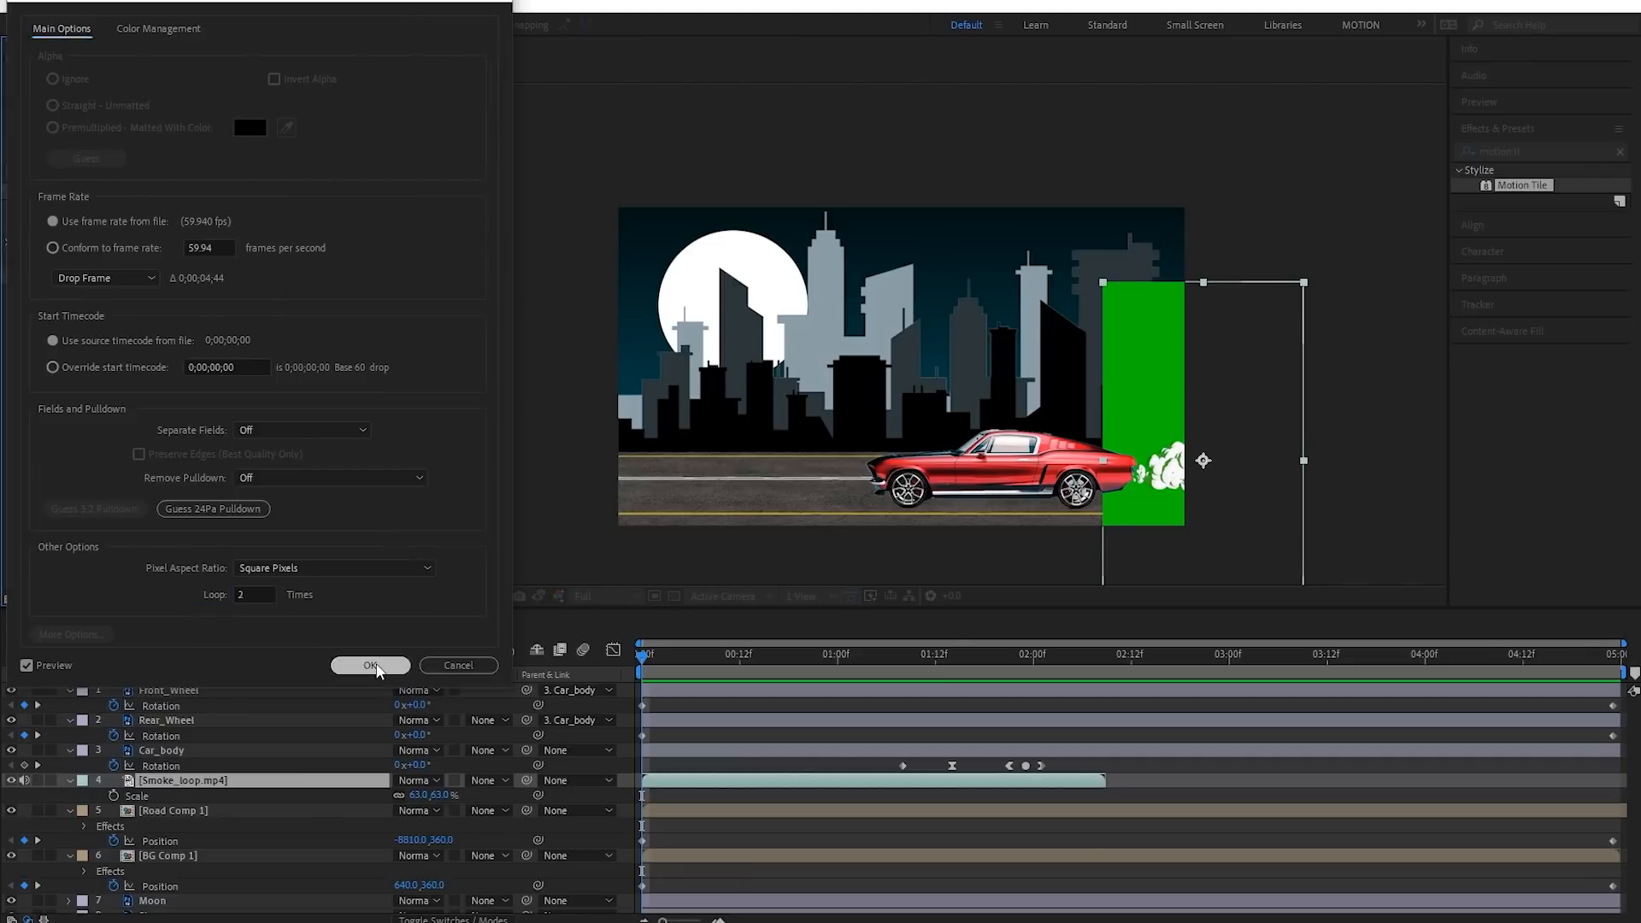
left_click_drag(1103, 786, 1624, 789)
left_click(1007, 667)
key("space")
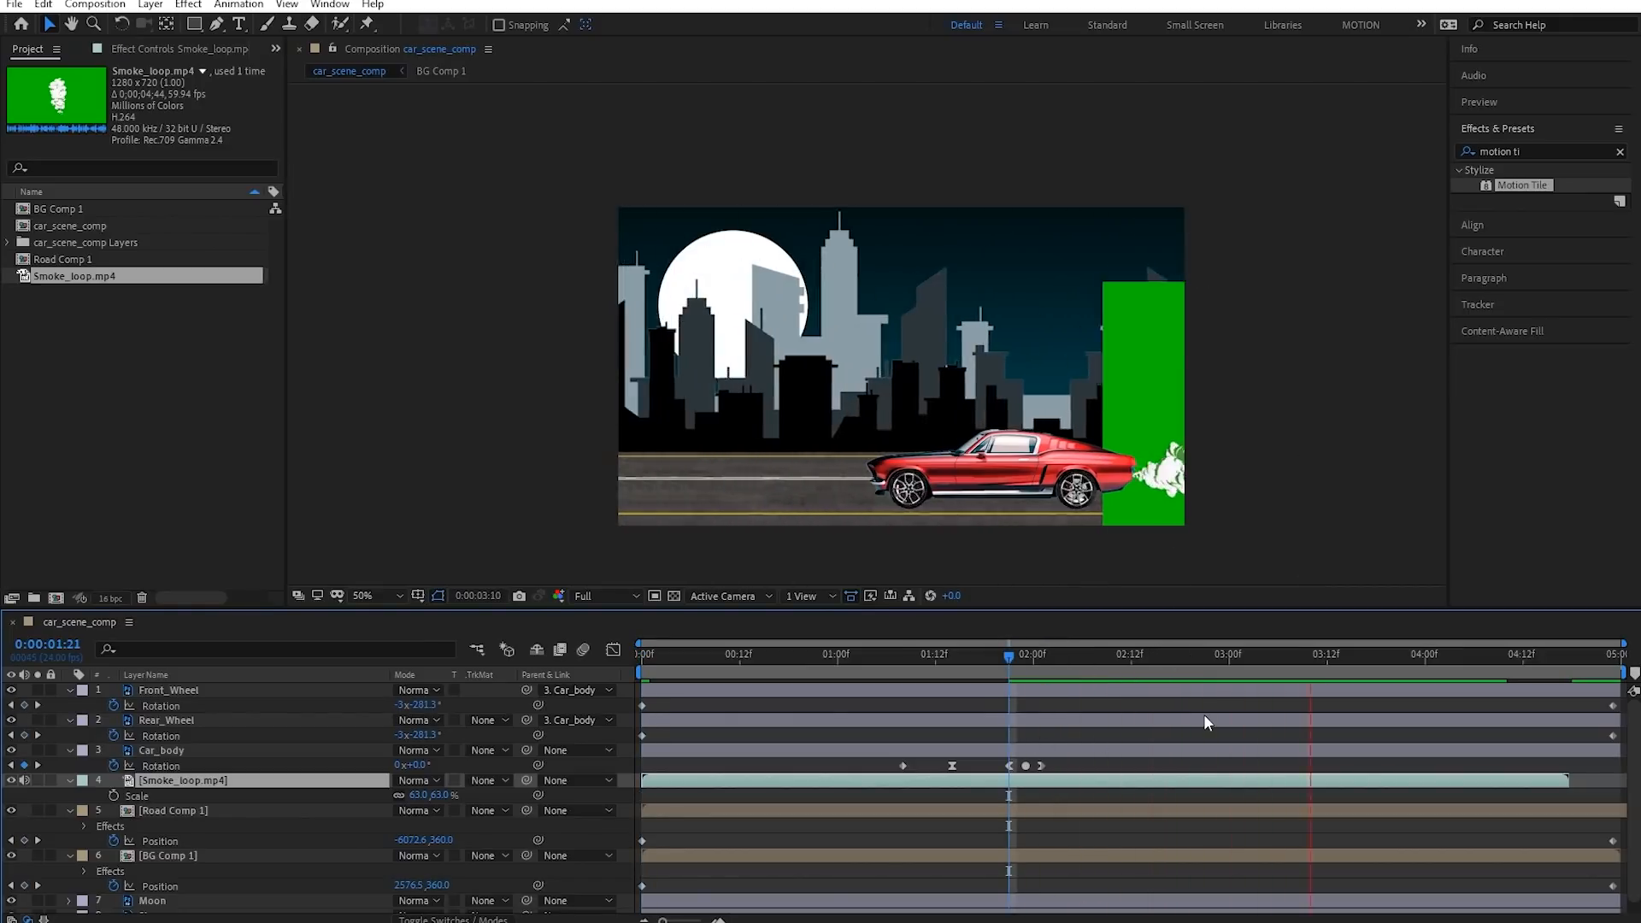
key("space")
Increase the Smoke_loop.mp4 footage's loop count in Interpret Footage so the clip lasts 0;00;07;06
right_click(114, 276)
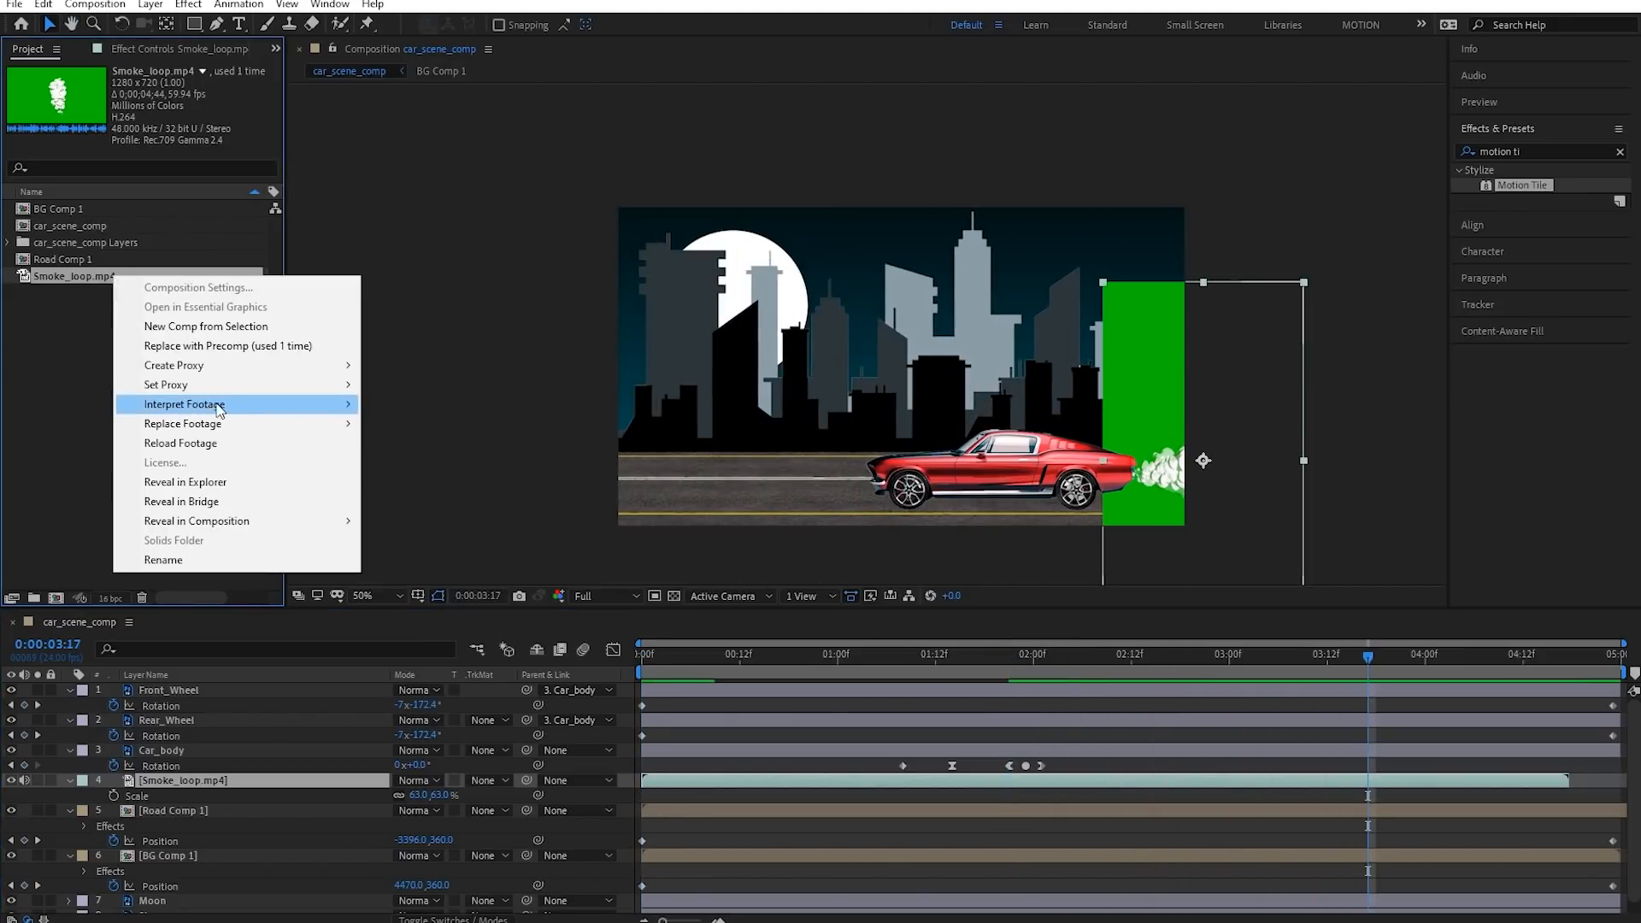
mouse_move(248, 409)
left_click(466, 405)
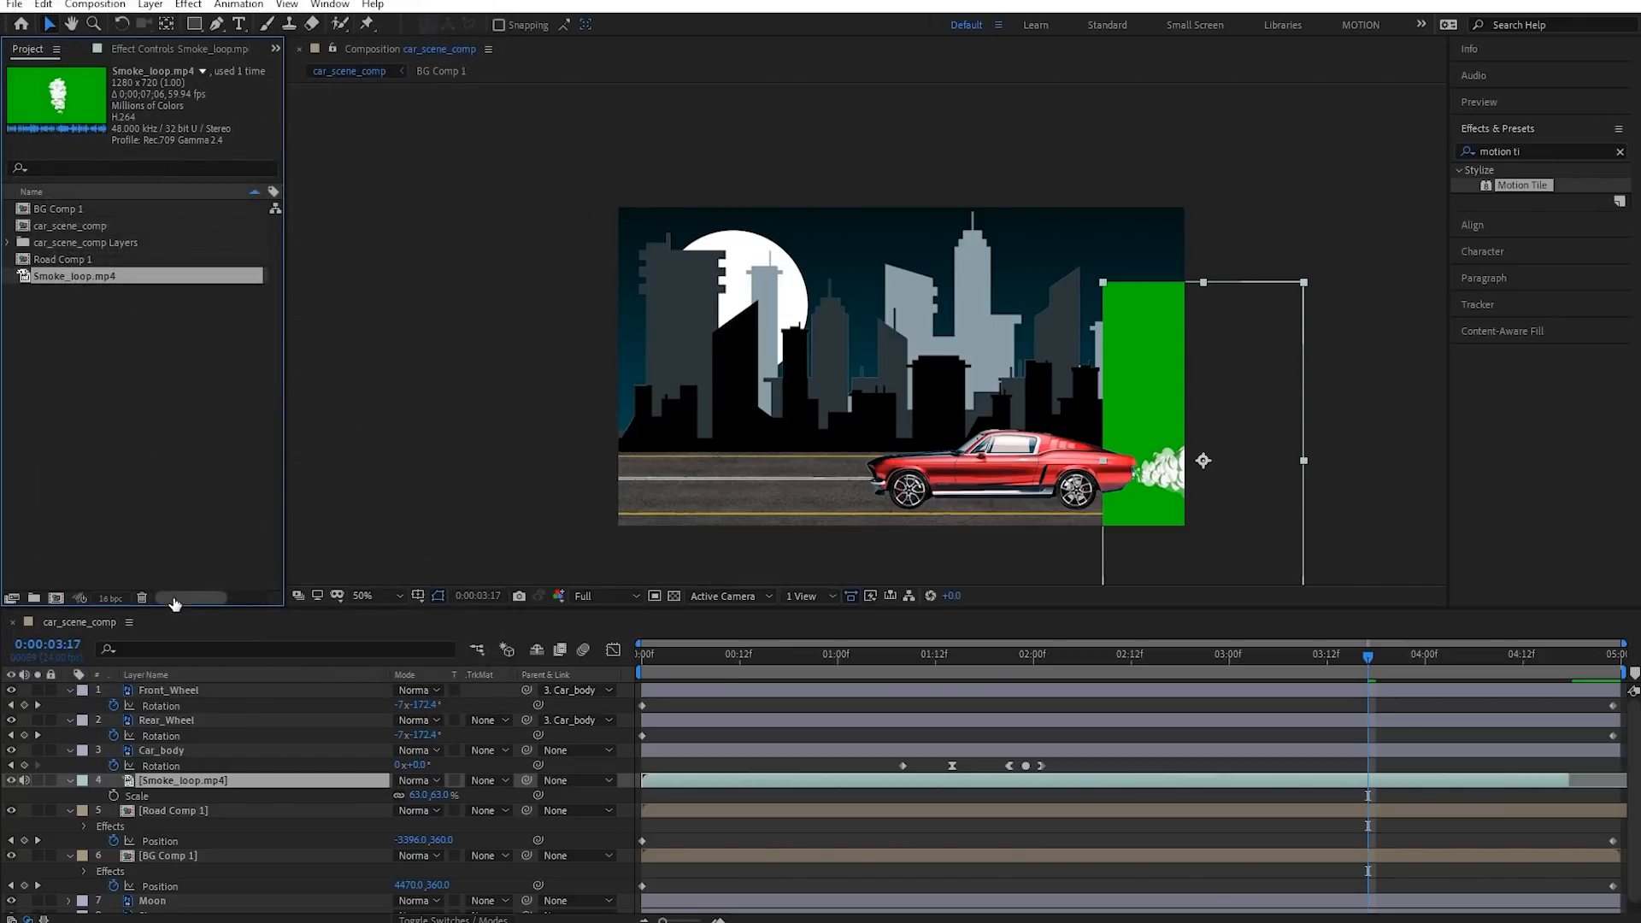
Extend the Smoke_loop.mp4 layer to the end of car_scene_comp and preview the playback
key("space")
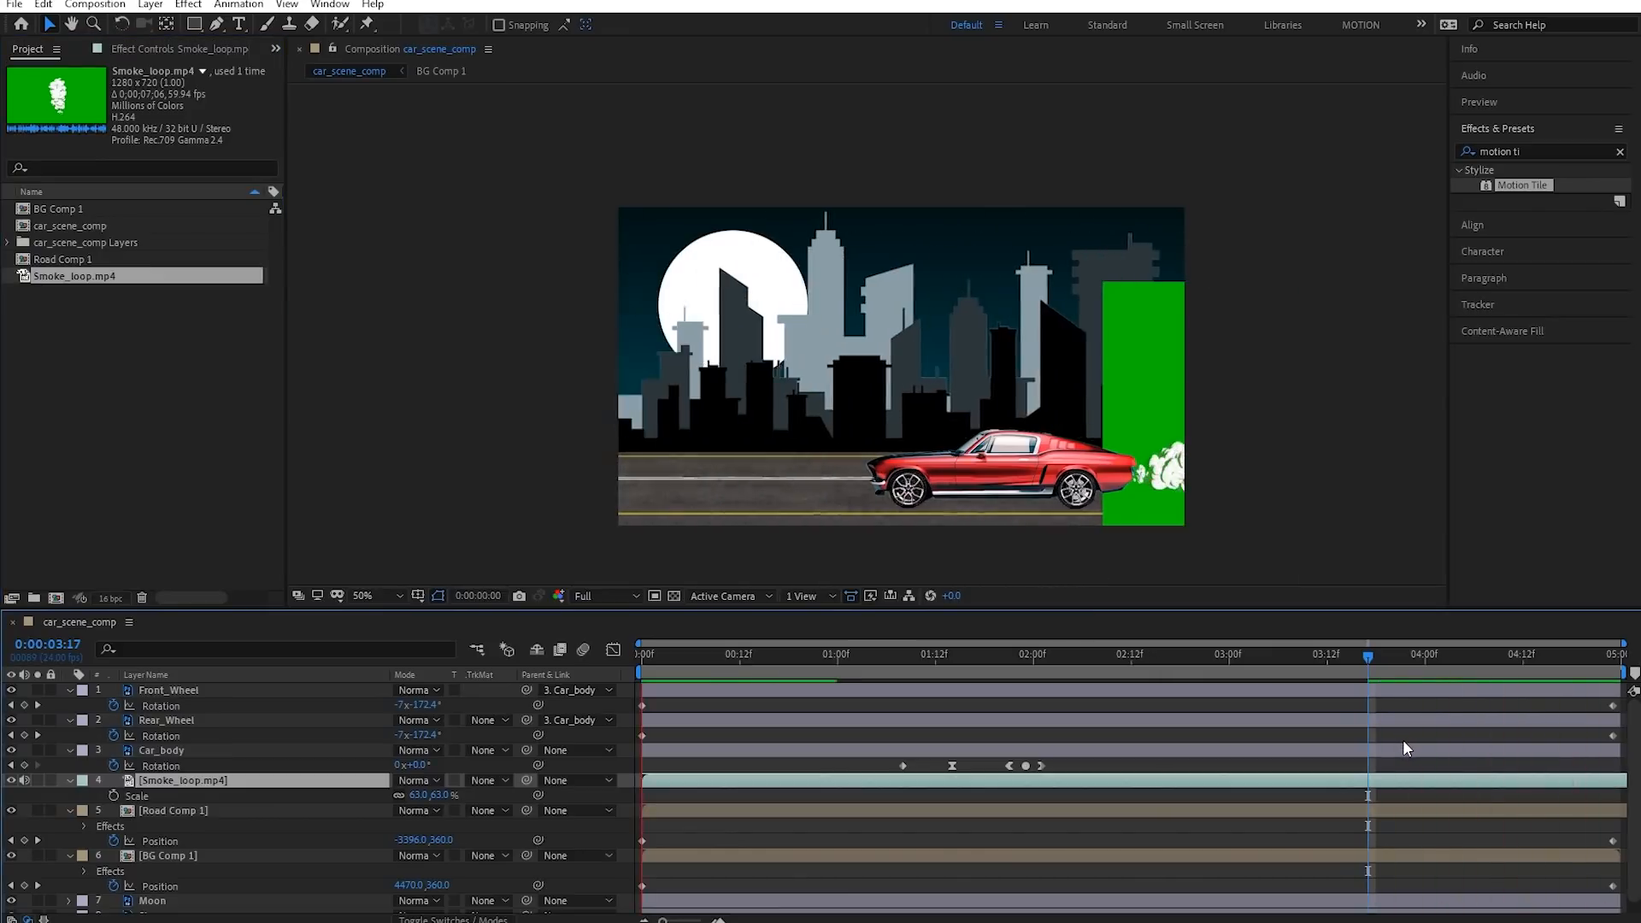
key("space")
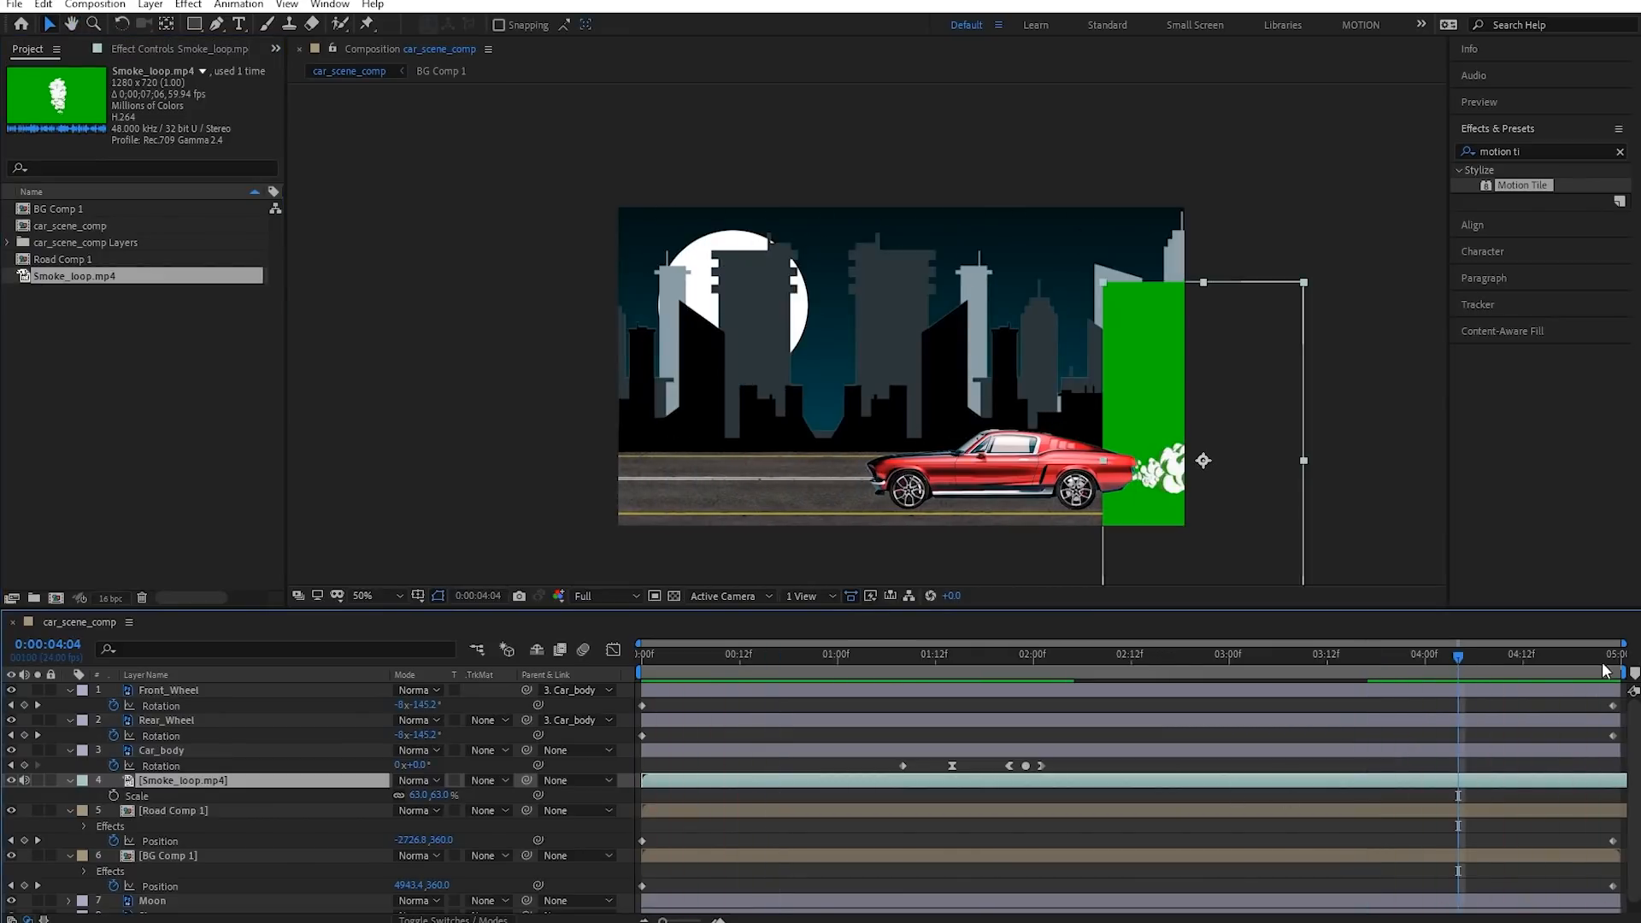
key("End")
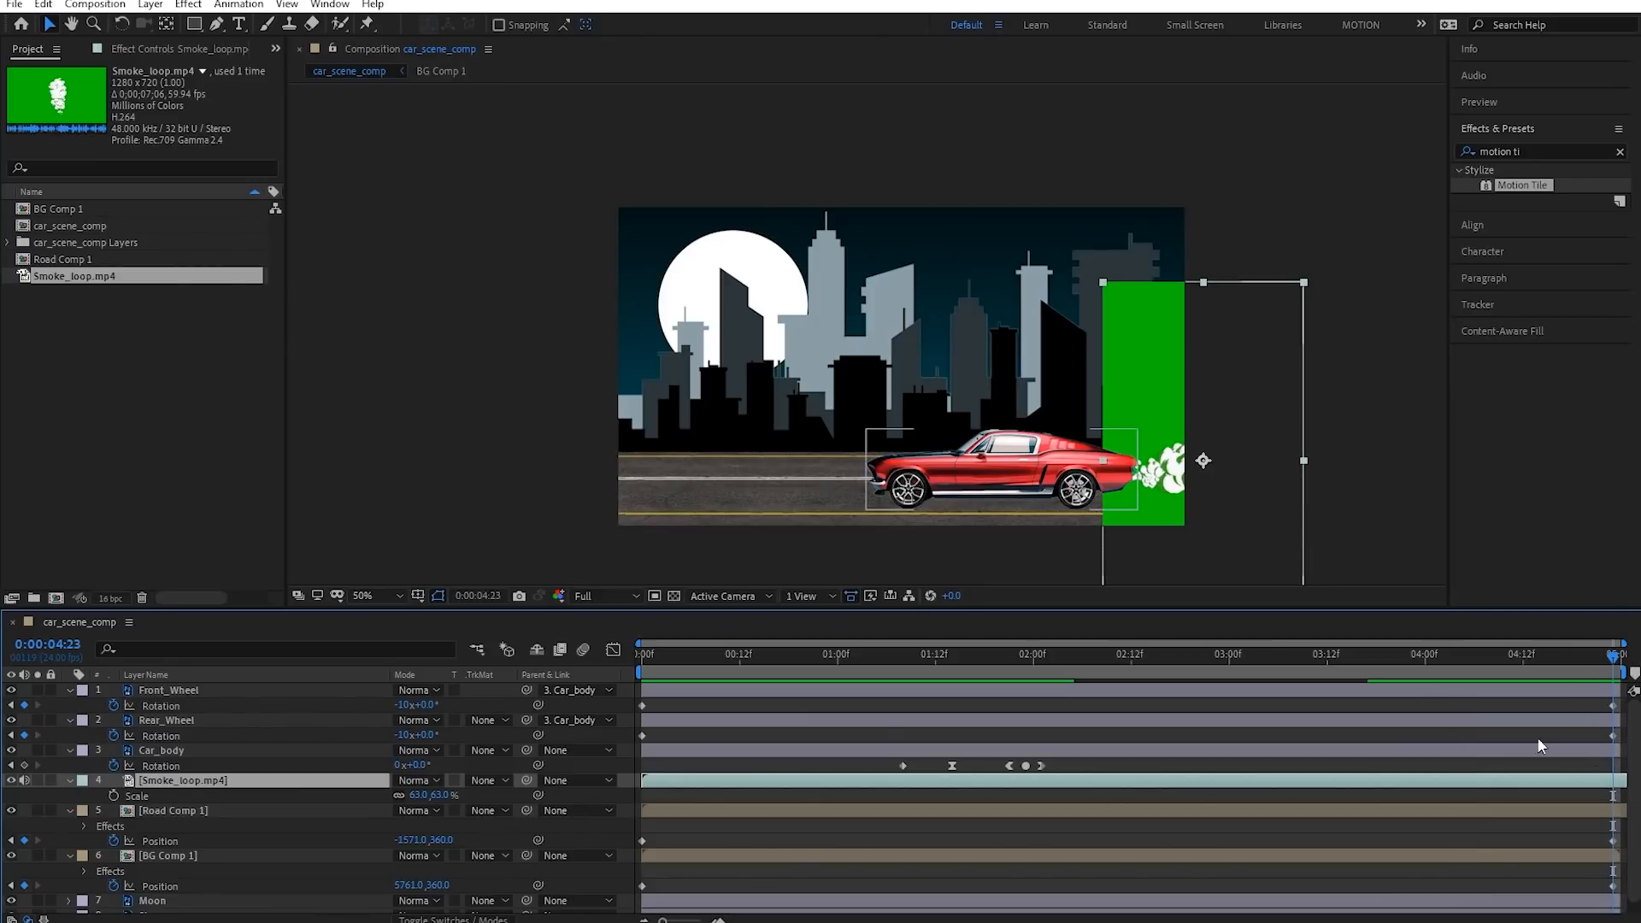
Apply Keylight (1.2) to the Smoke_loop.mp4 layer, sample its green background as the Screen Colour and preview the result
left_click(188, 4)
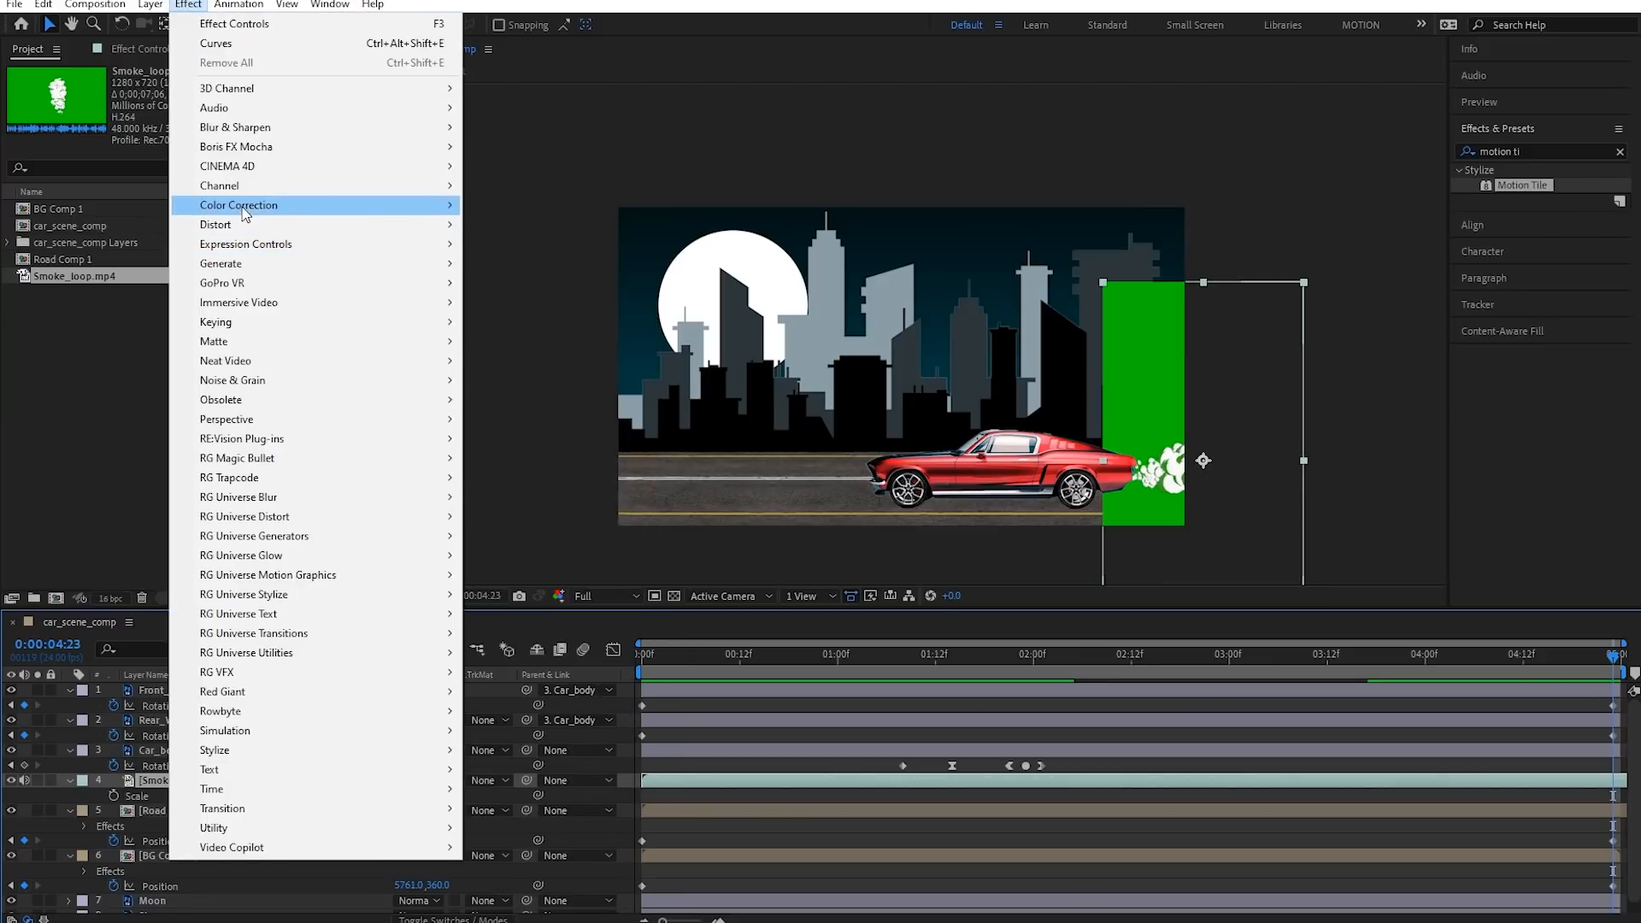
mouse_move(249, 323)
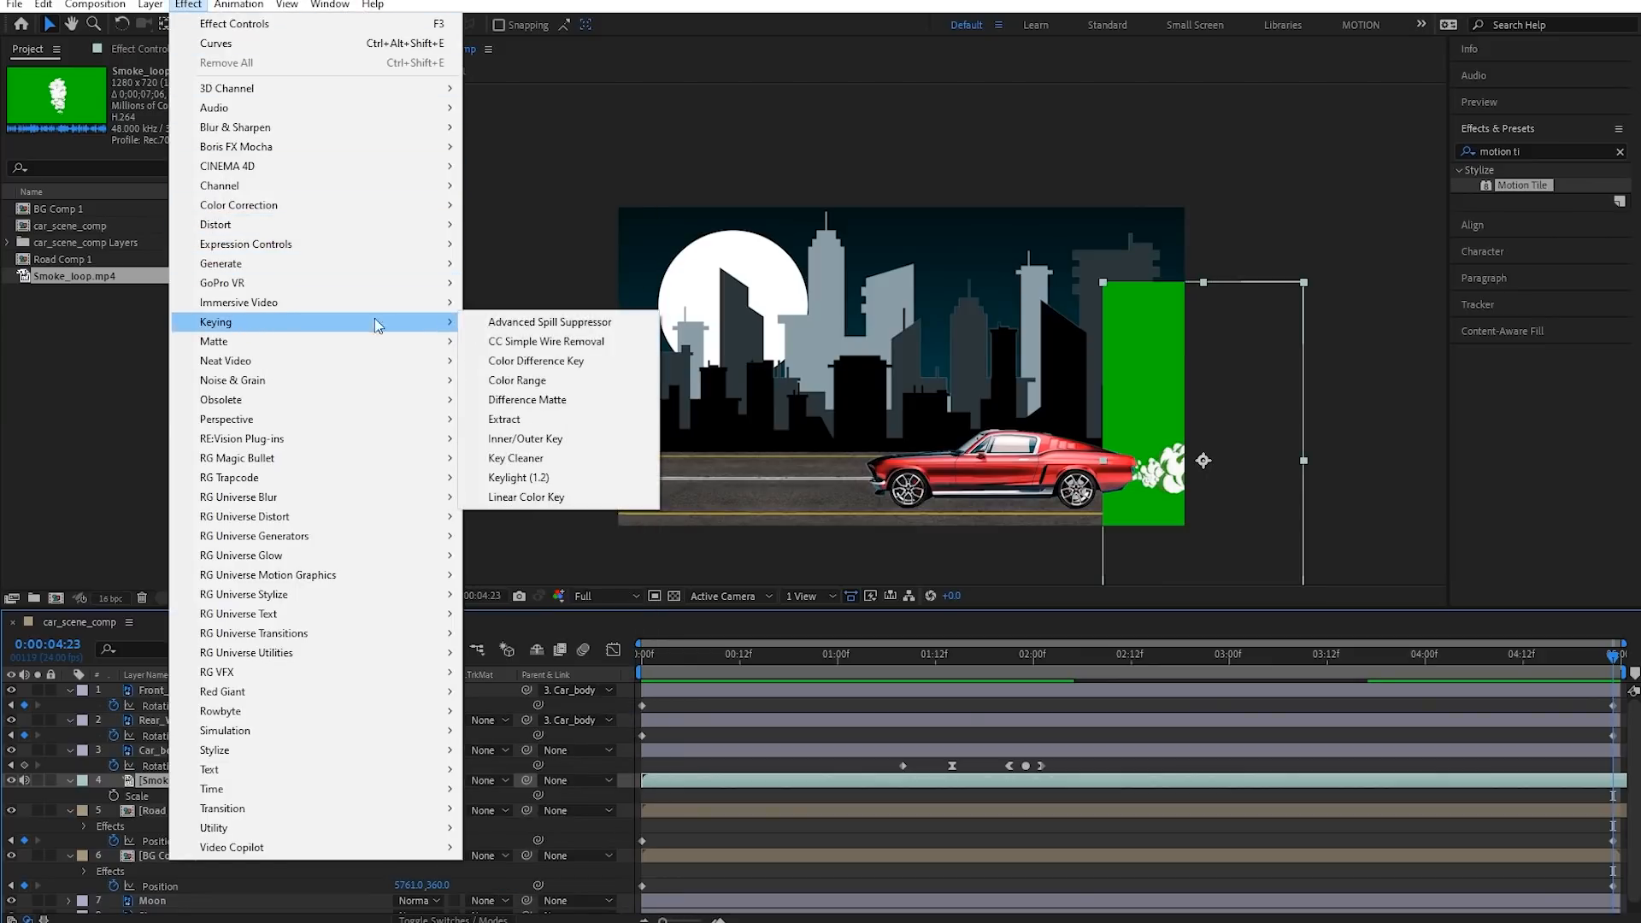
left_click(520, 478)
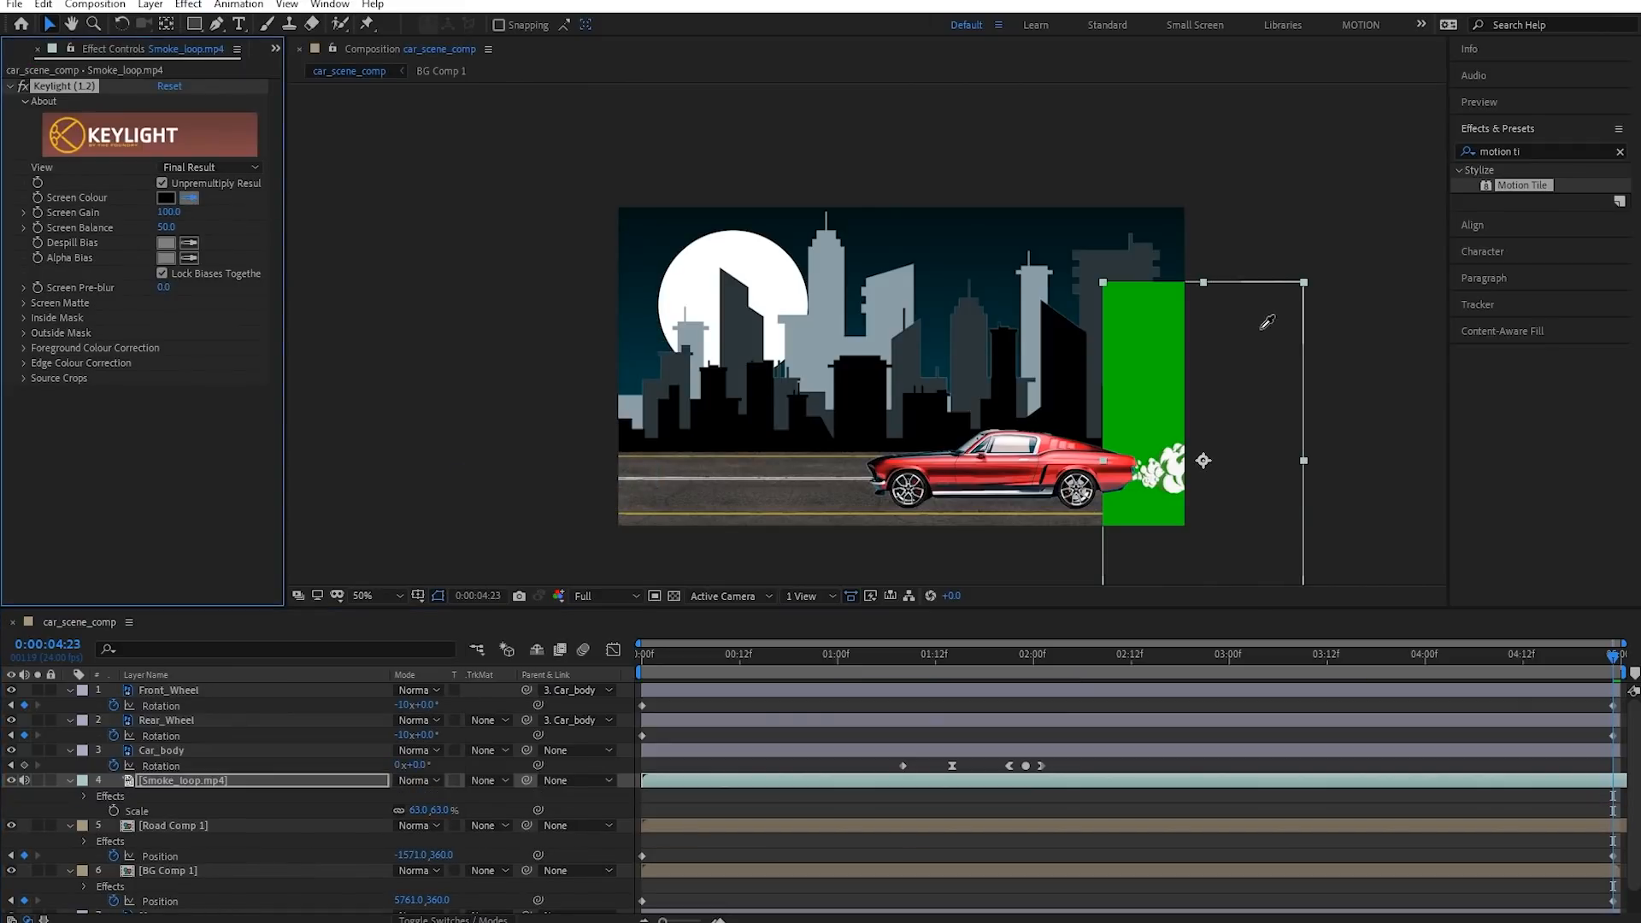
left_click(1168, 408)
key("space")
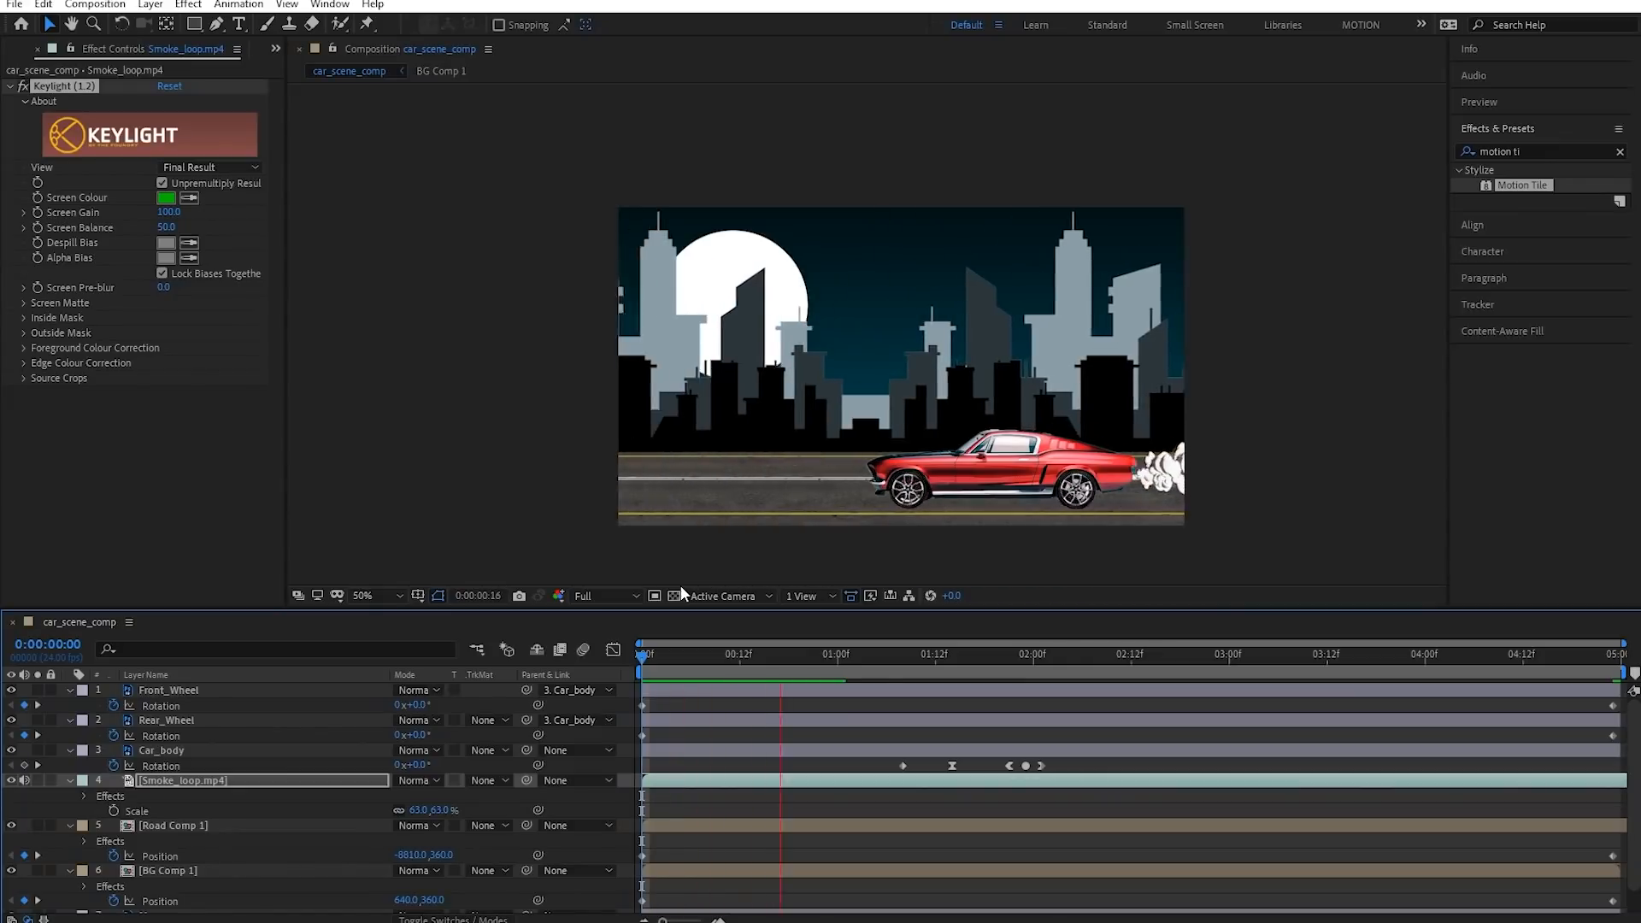
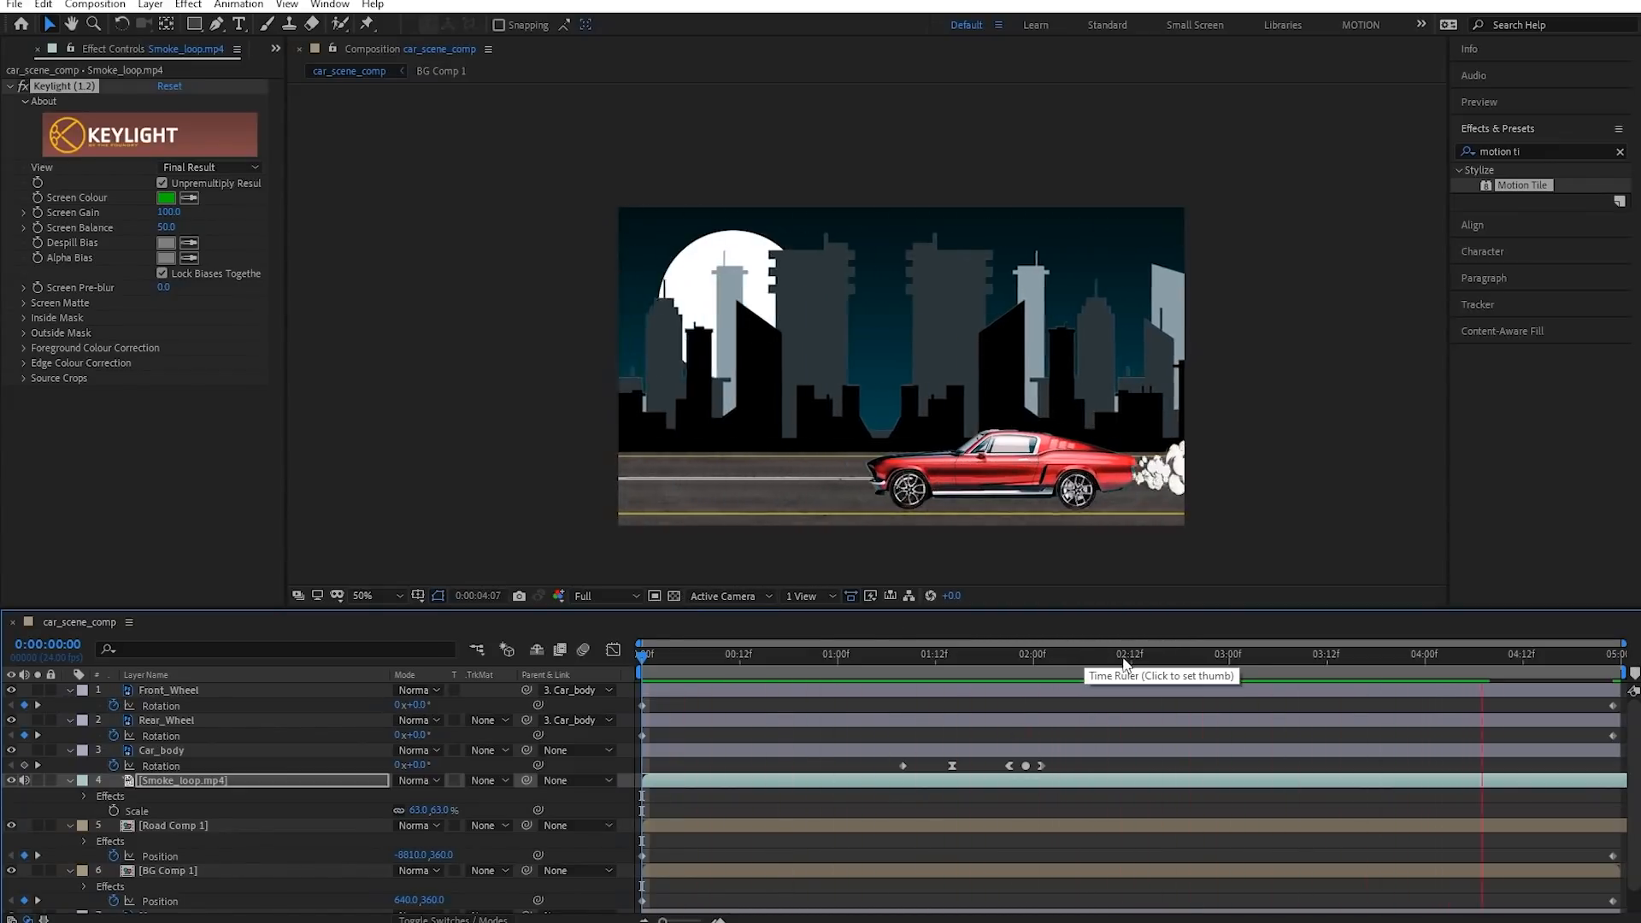
Examine how the keyed smoke moves over the timeline, replaying from around 0:00:04:11 across the composition's loop point
left_click_drag(946, 658, 858, 686)
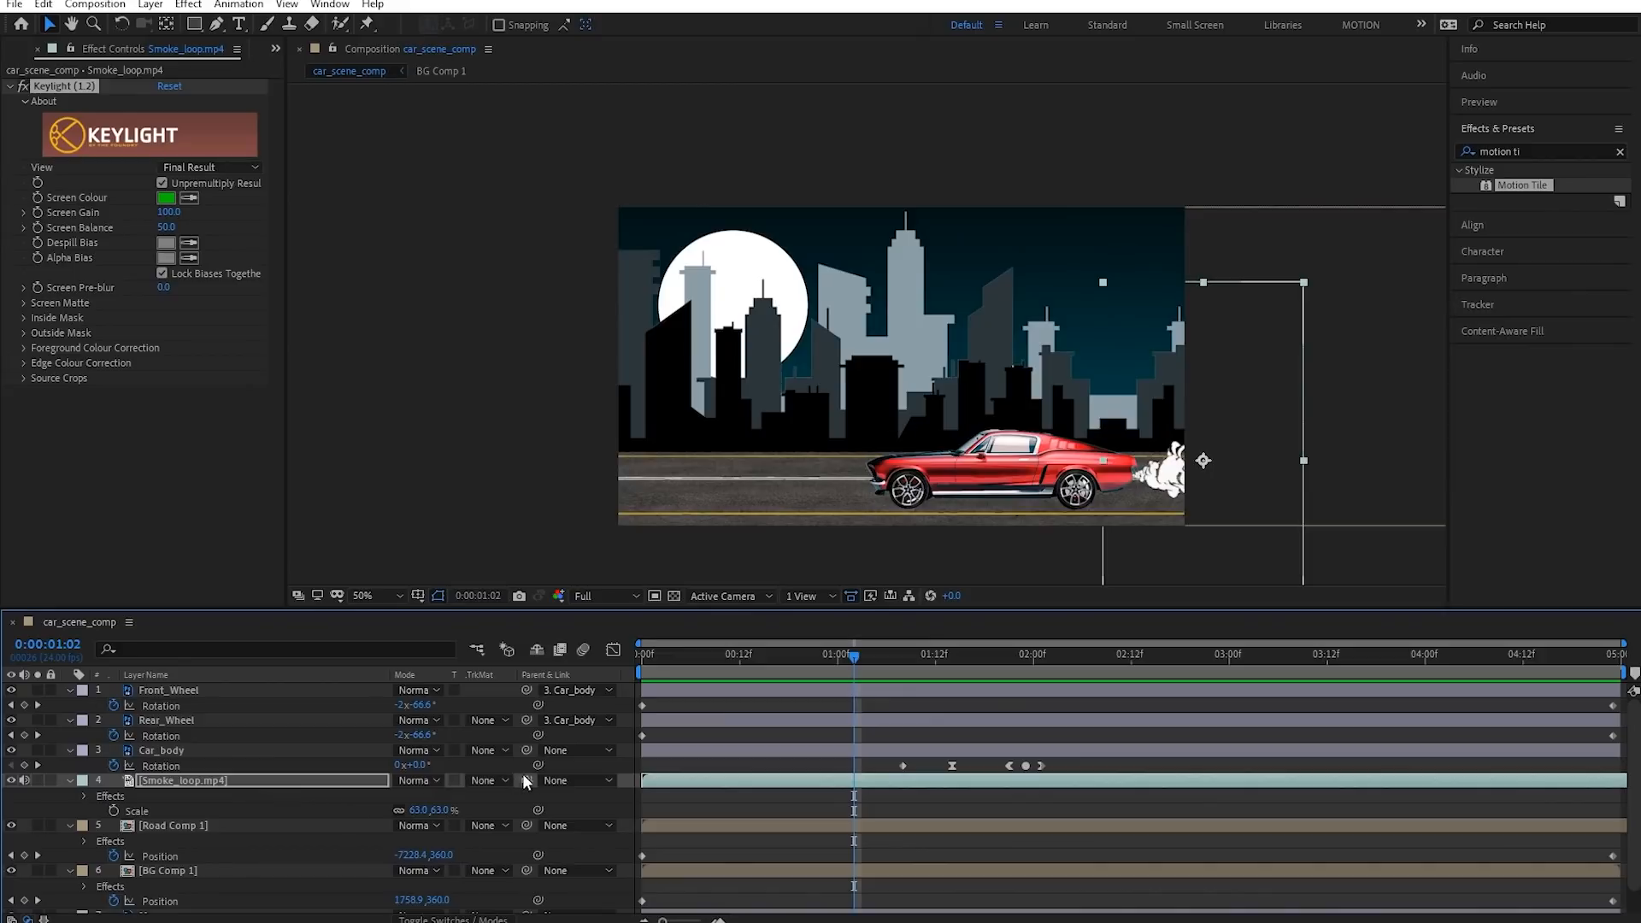
left_click_drag(483, 776, 233, 751)
left_click_drag(843, 663, 1532, 668)
key("ctrl+z")
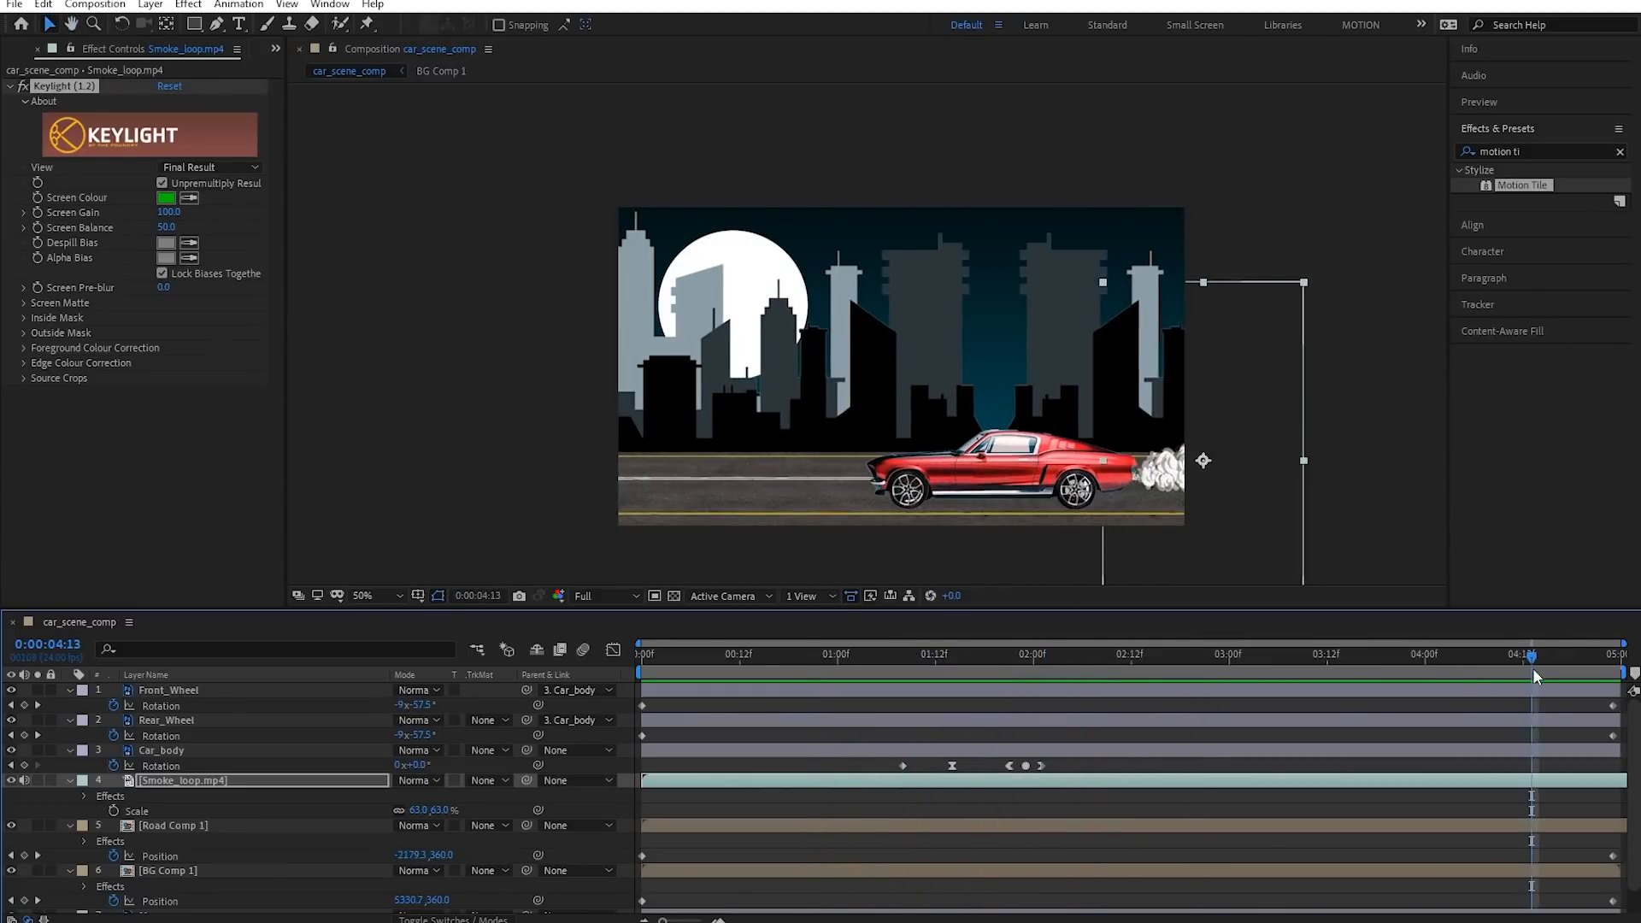
key("space")
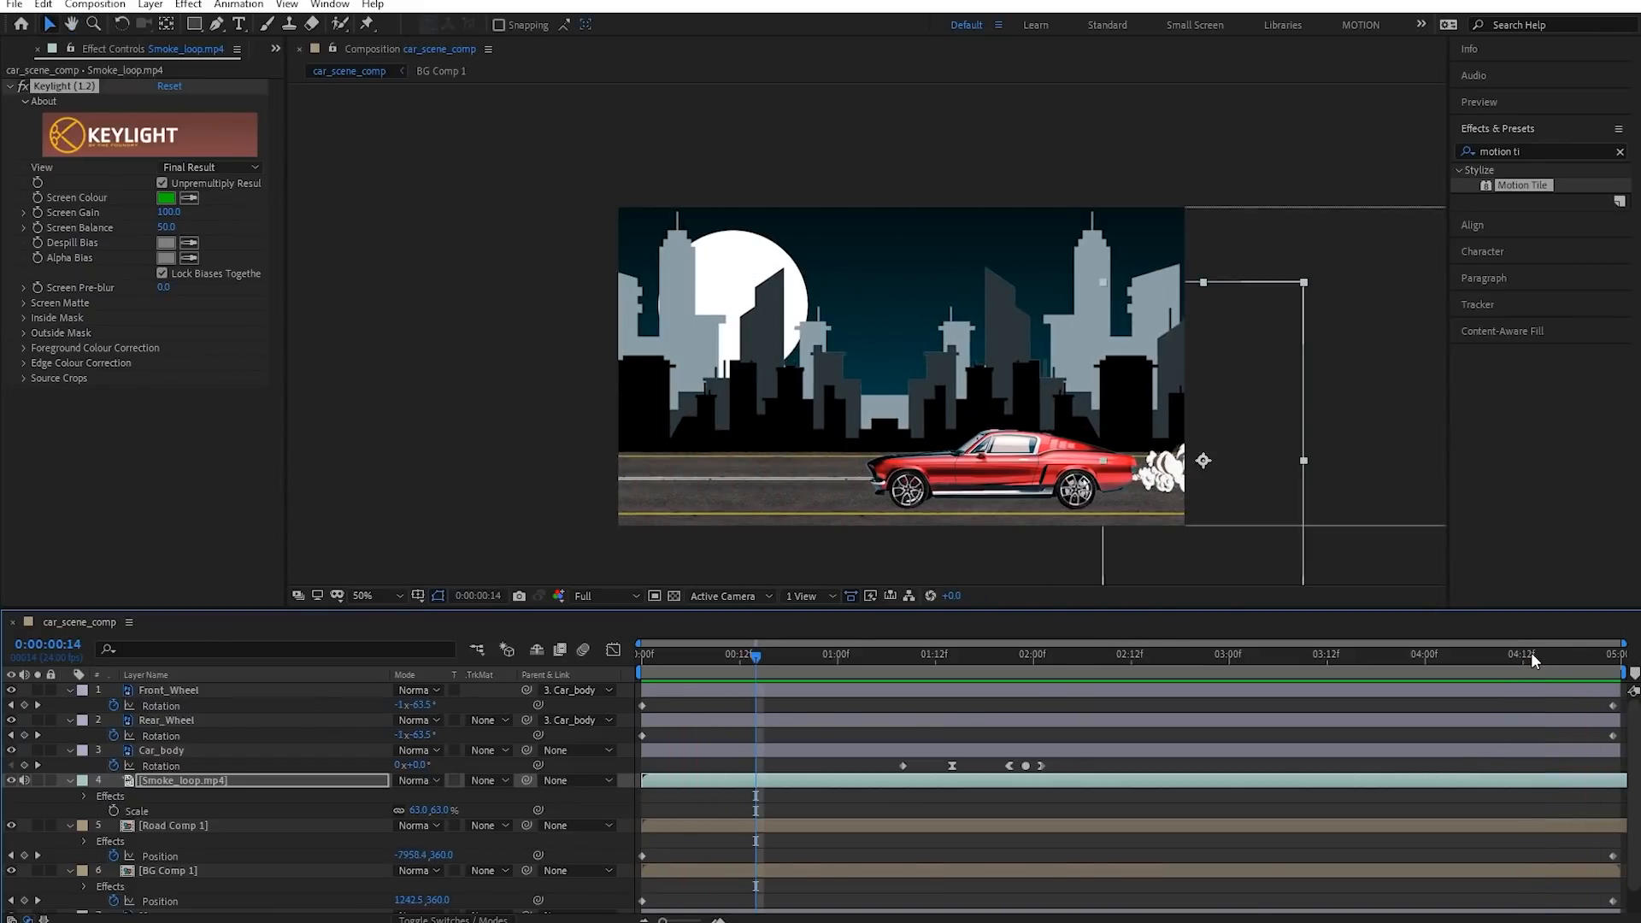
left_click(1531, 655)
key("space")
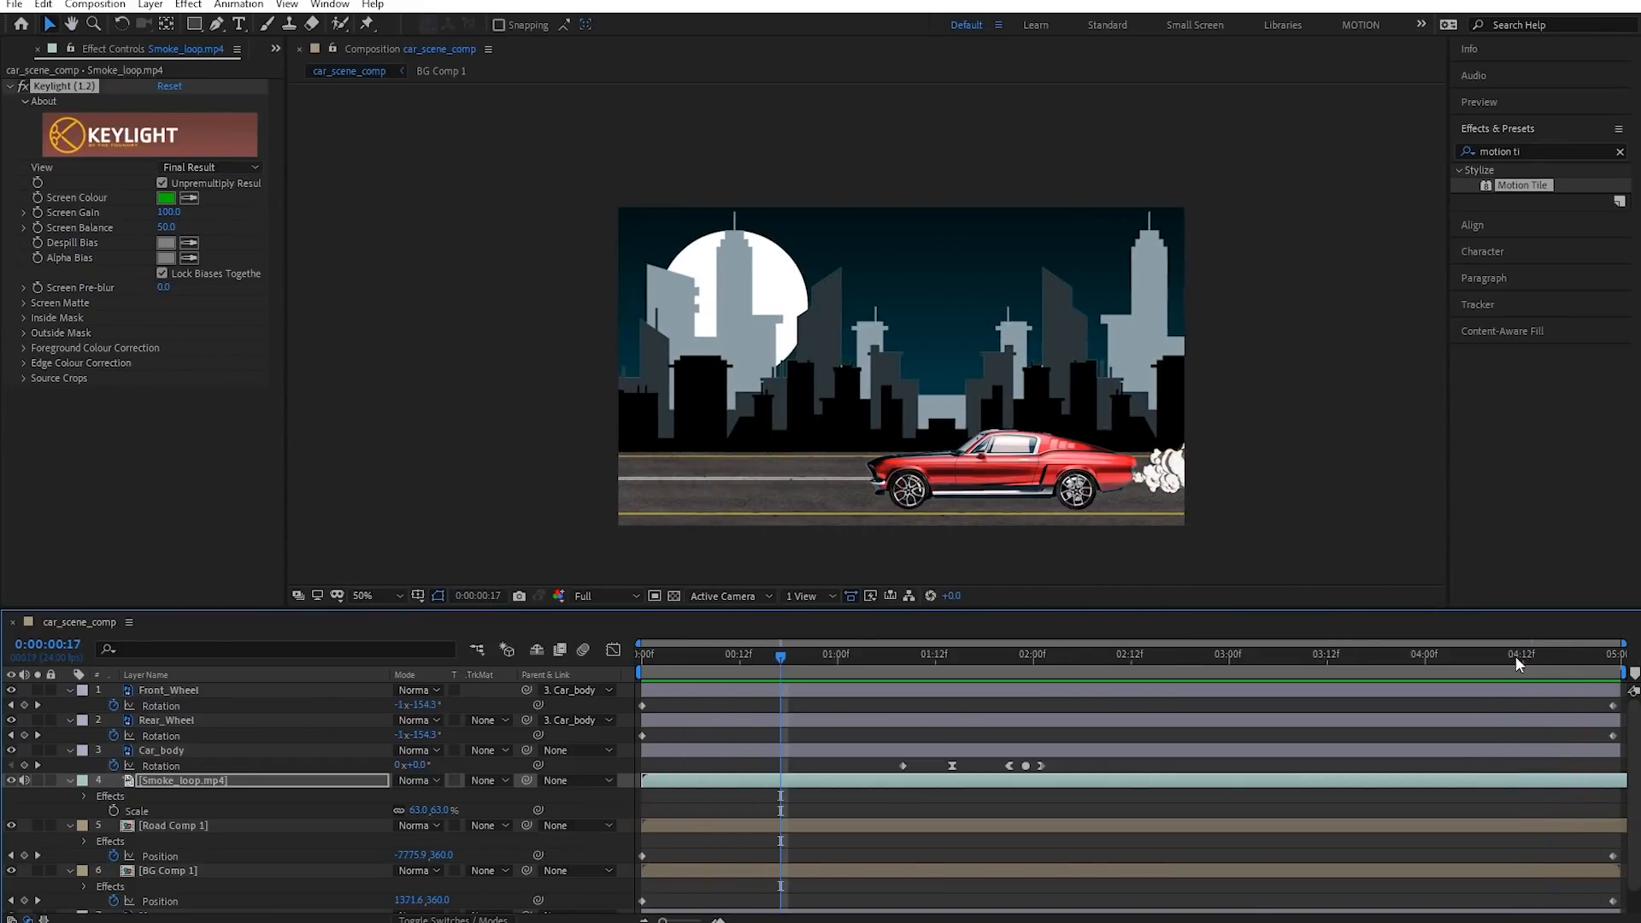
left_click(1514, 656)
key("space")
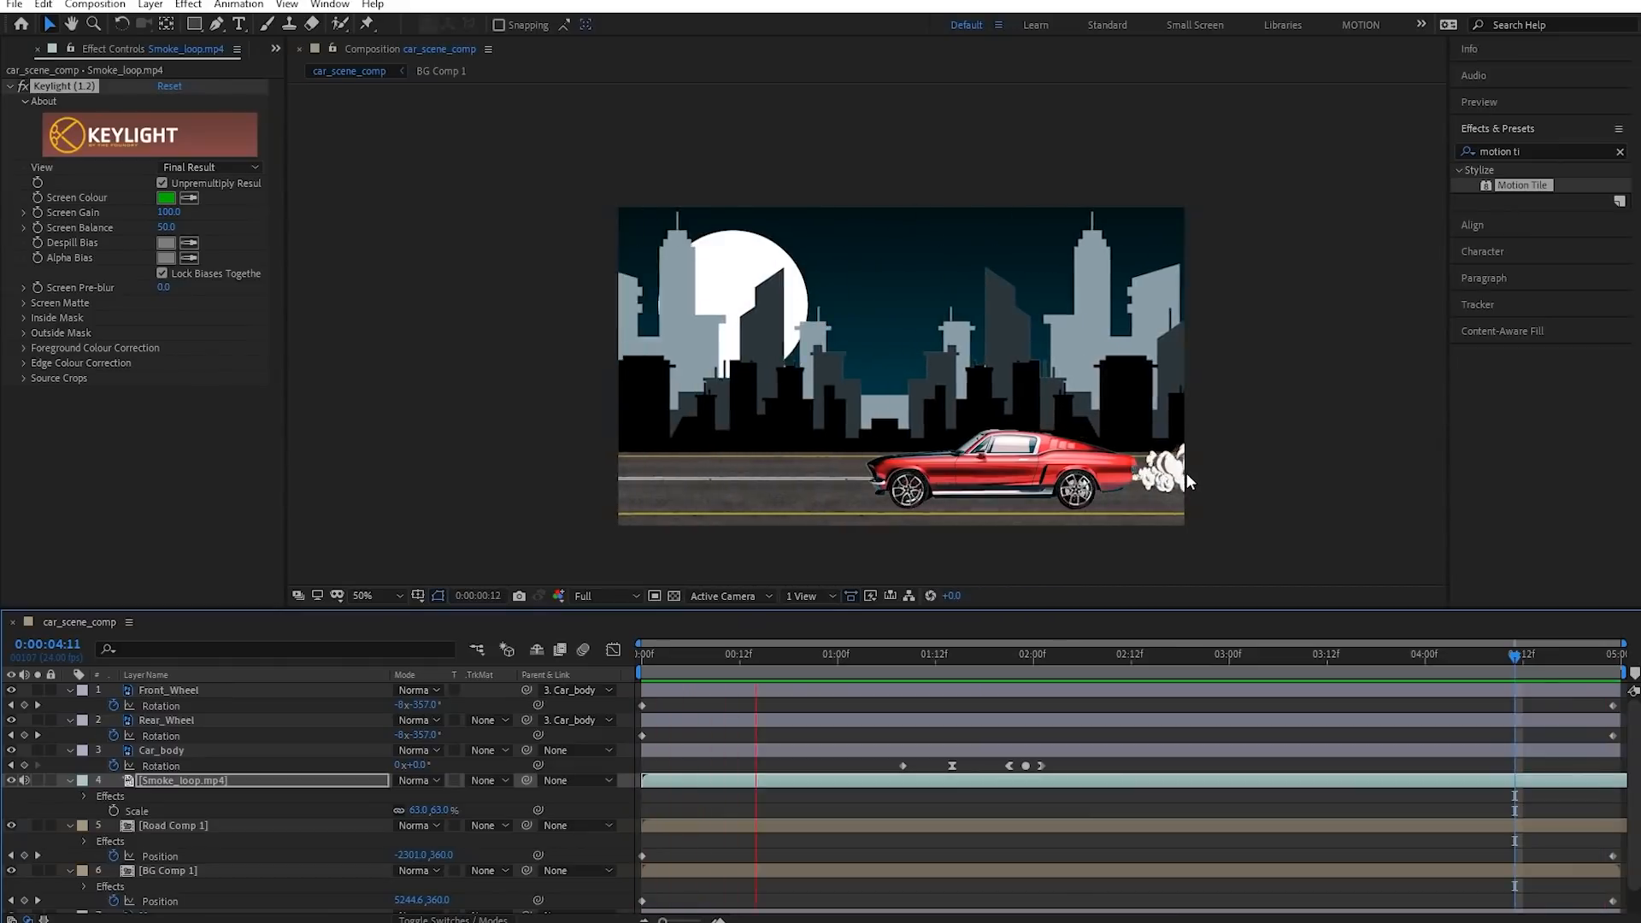
left_click(1346, 779)
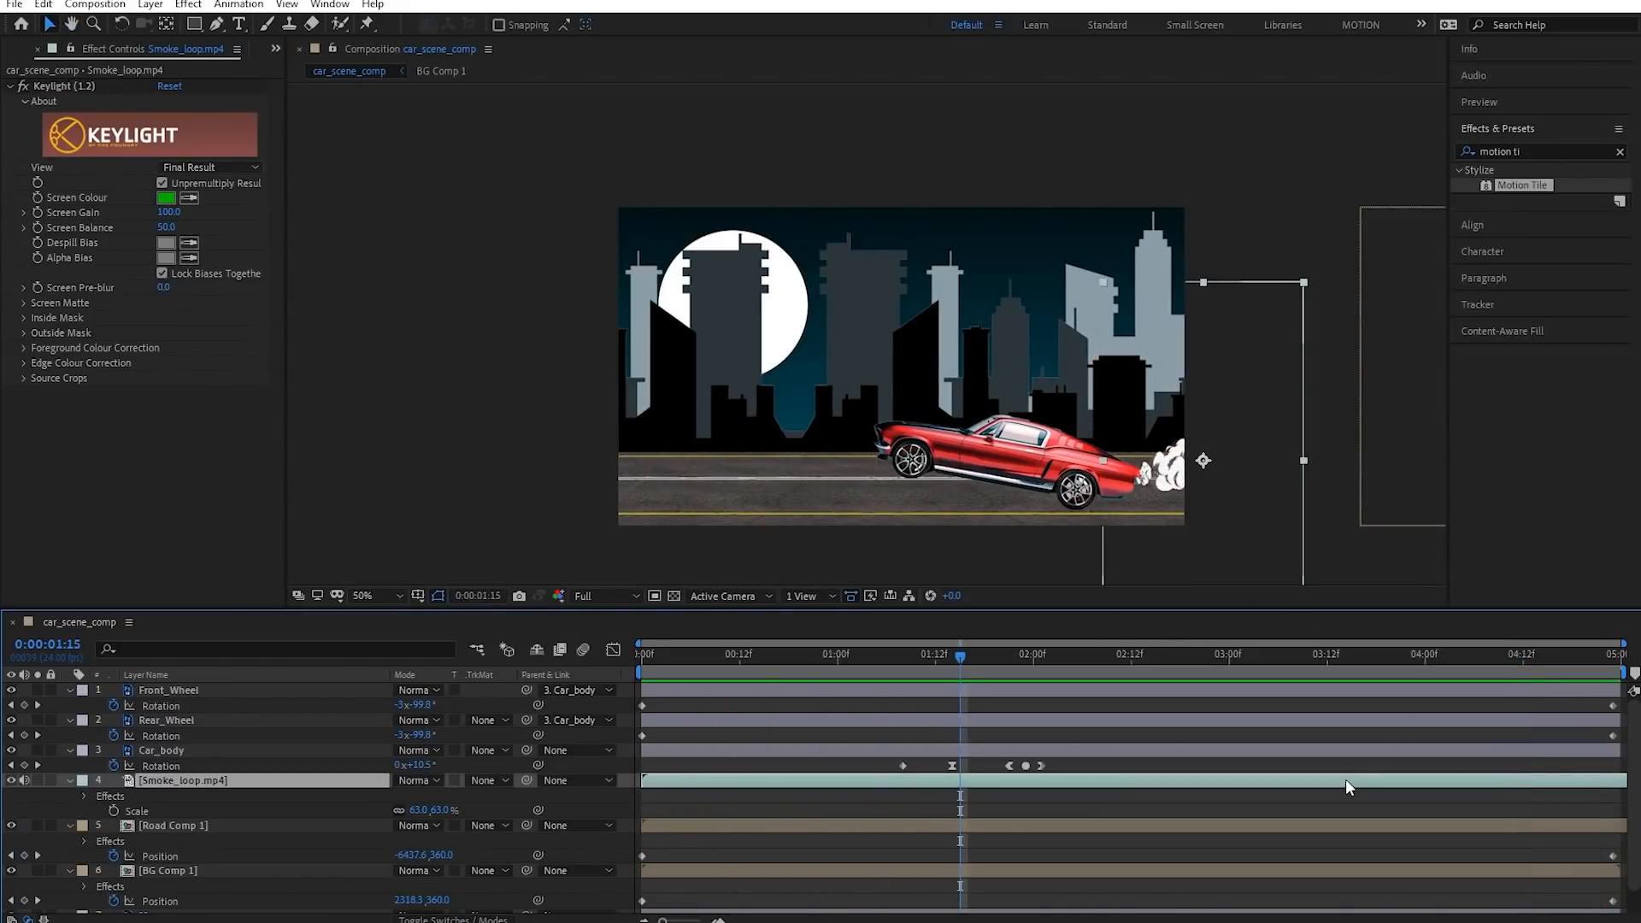
right_click(1397, 783)
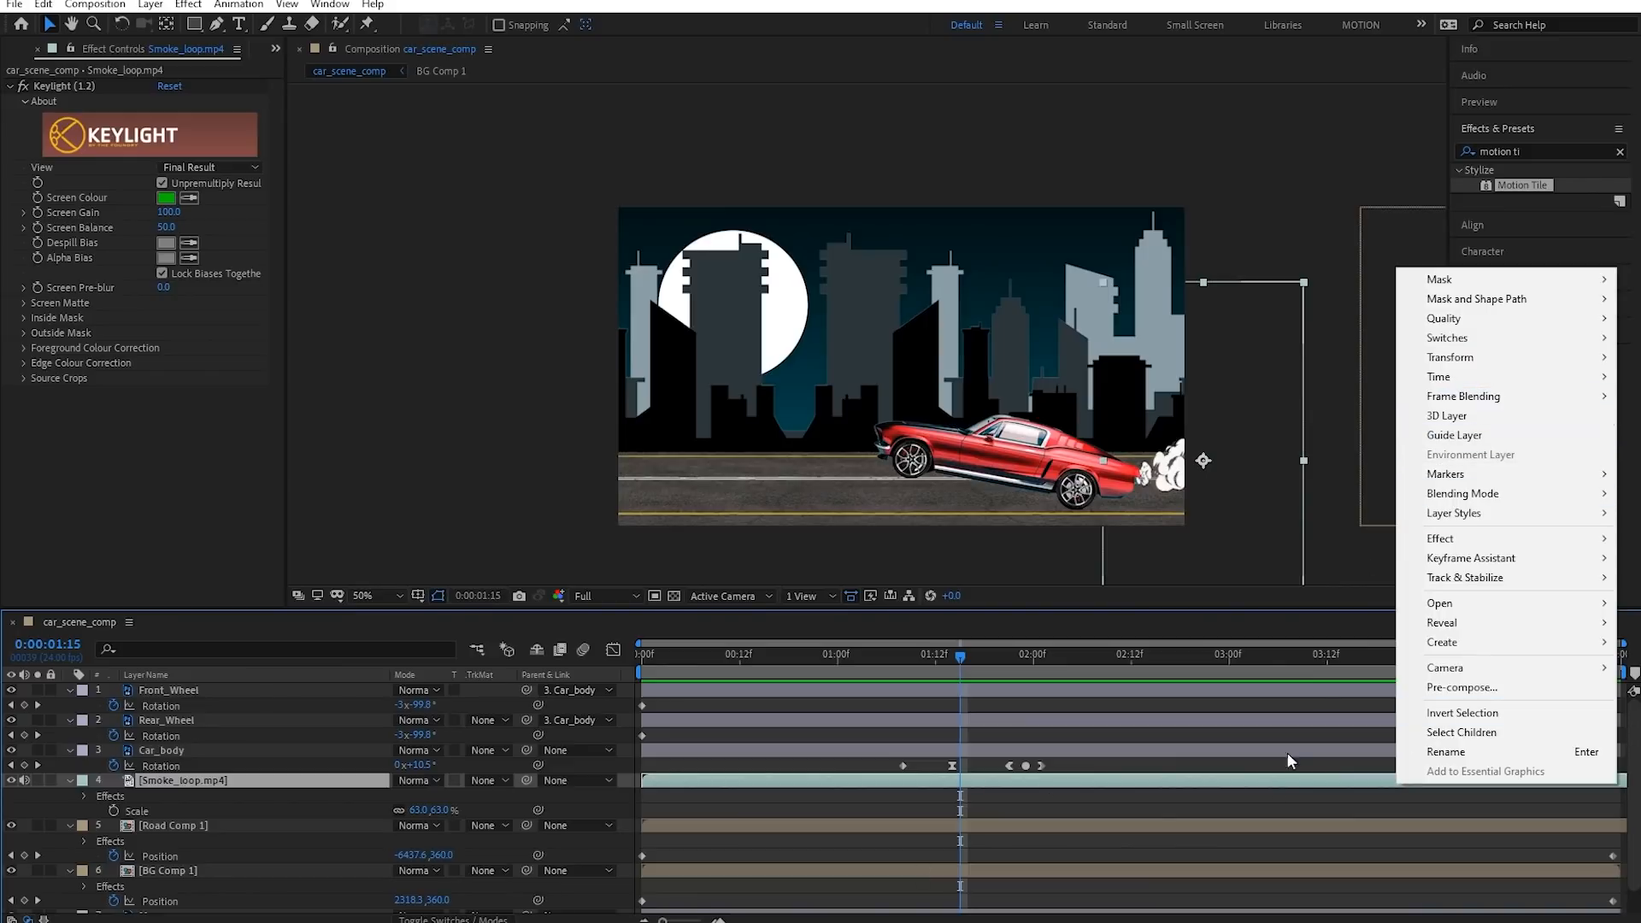
left_click(1270, 785)
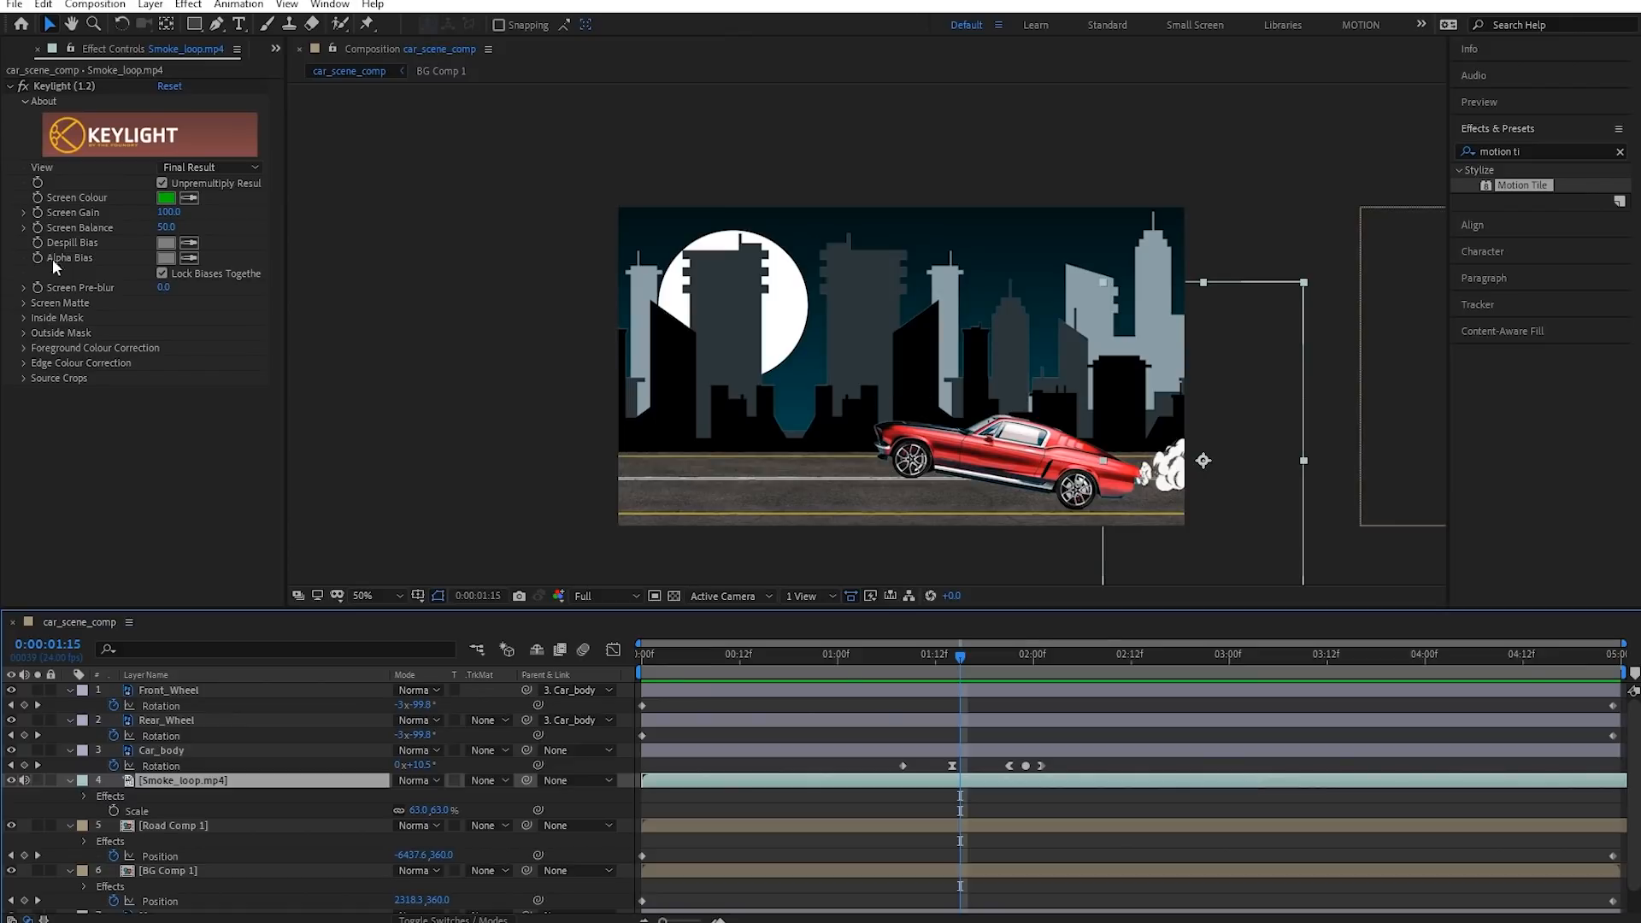
Set the Smoke_loop.mp4 footage to loop 2 times in Interpret Footage
left_click(22, 52)
right_click(81, 282)
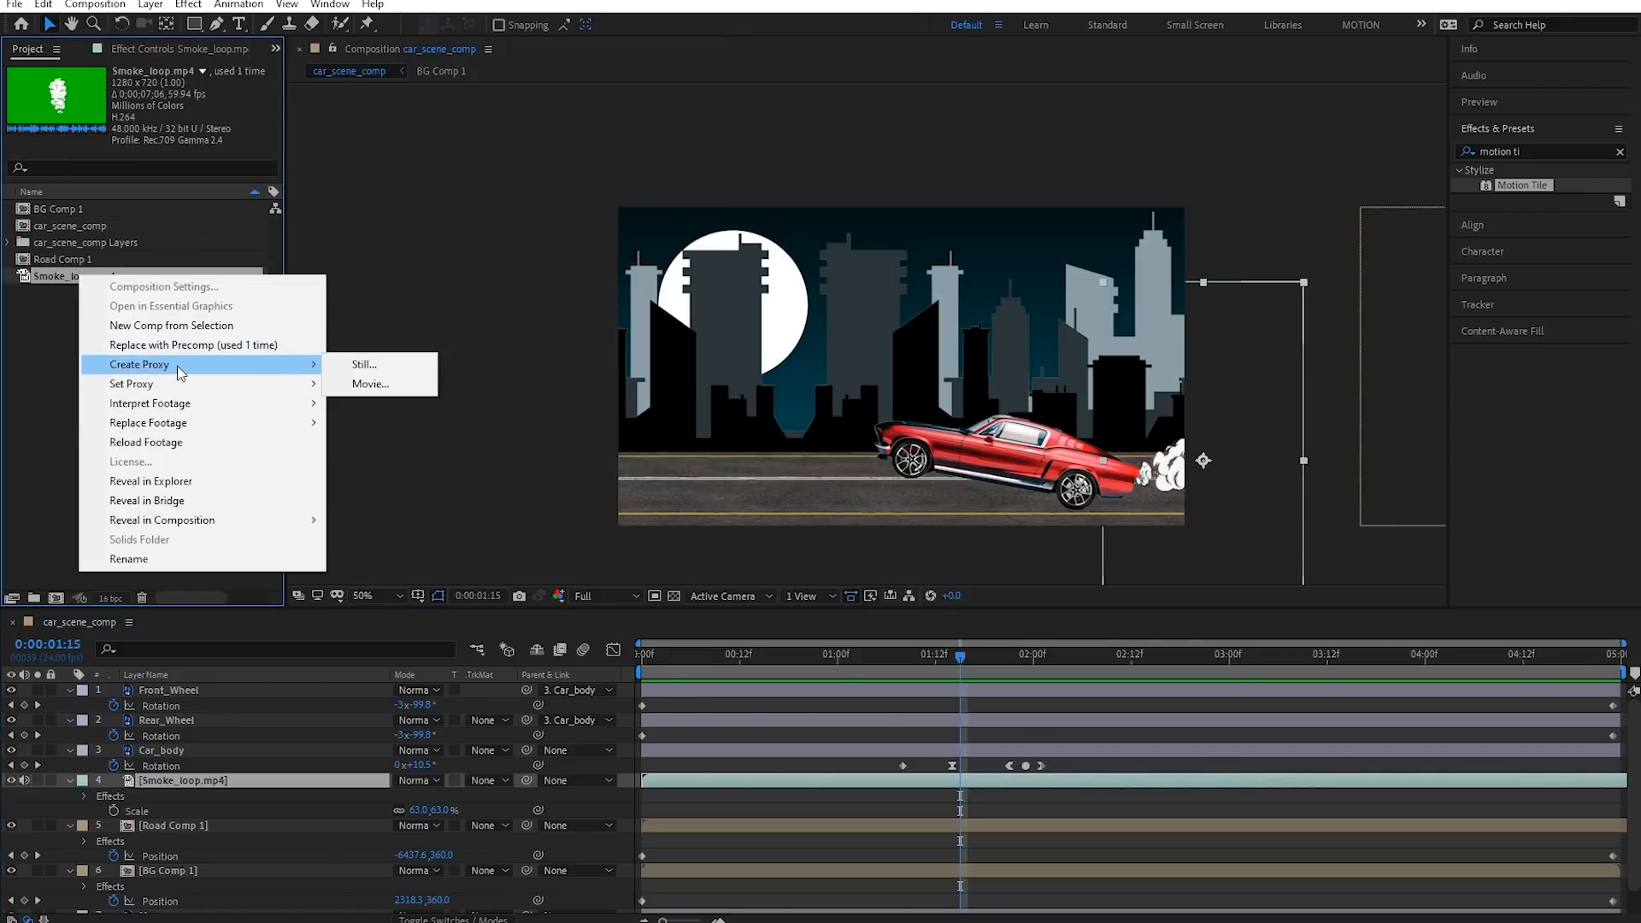
mouse_move(193, 404)
left_click(407, 404)
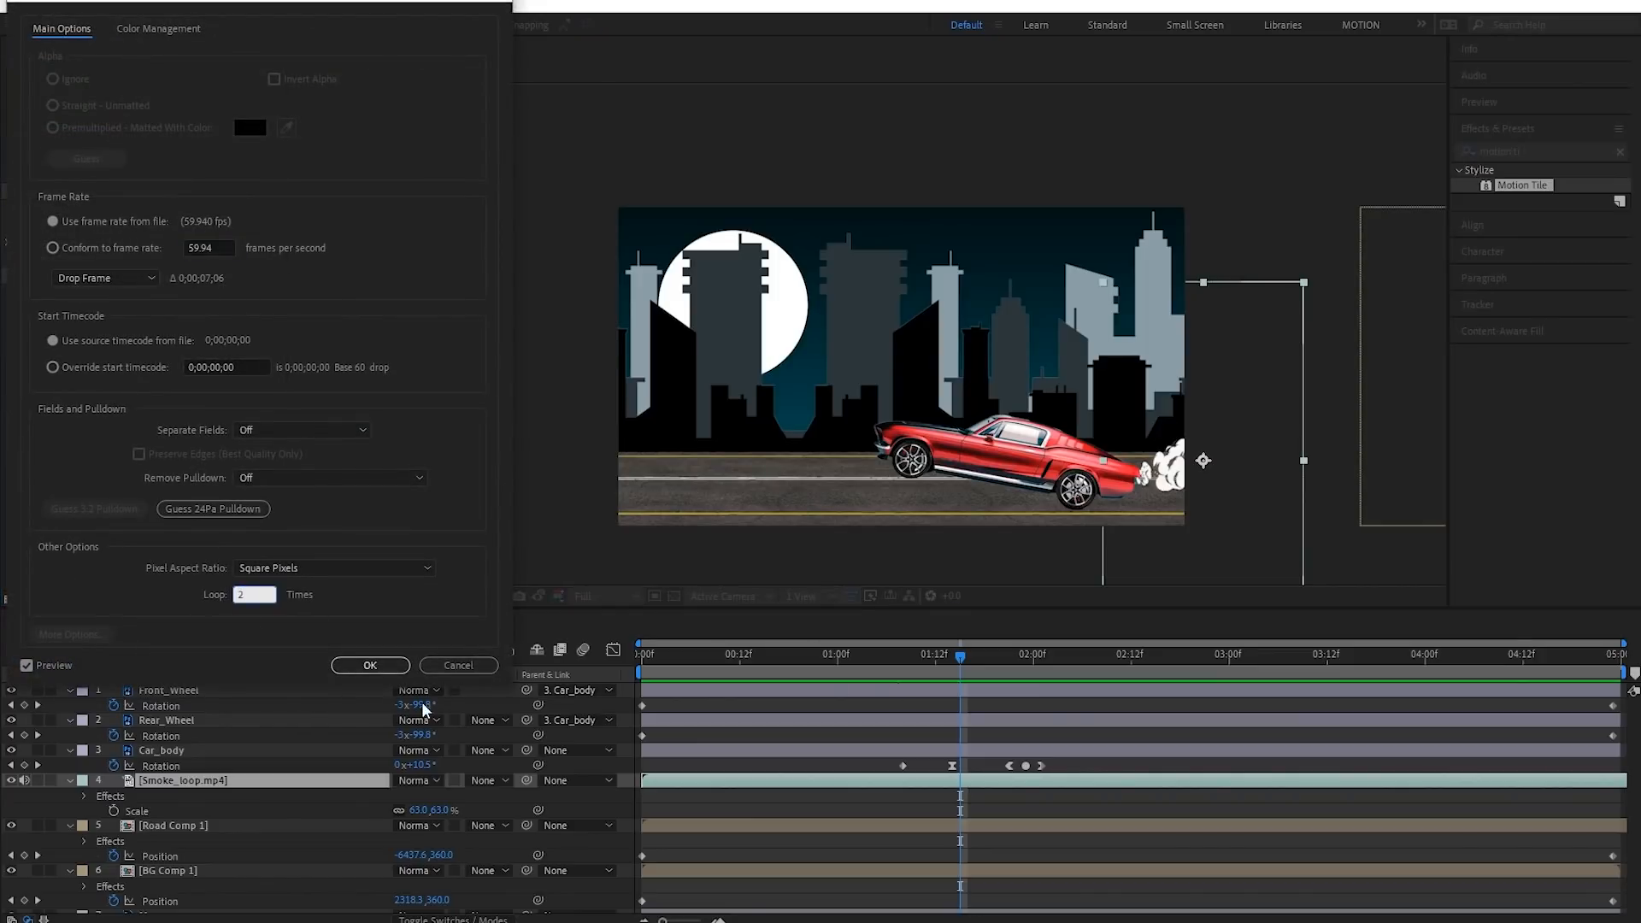
left_click(383, 668)
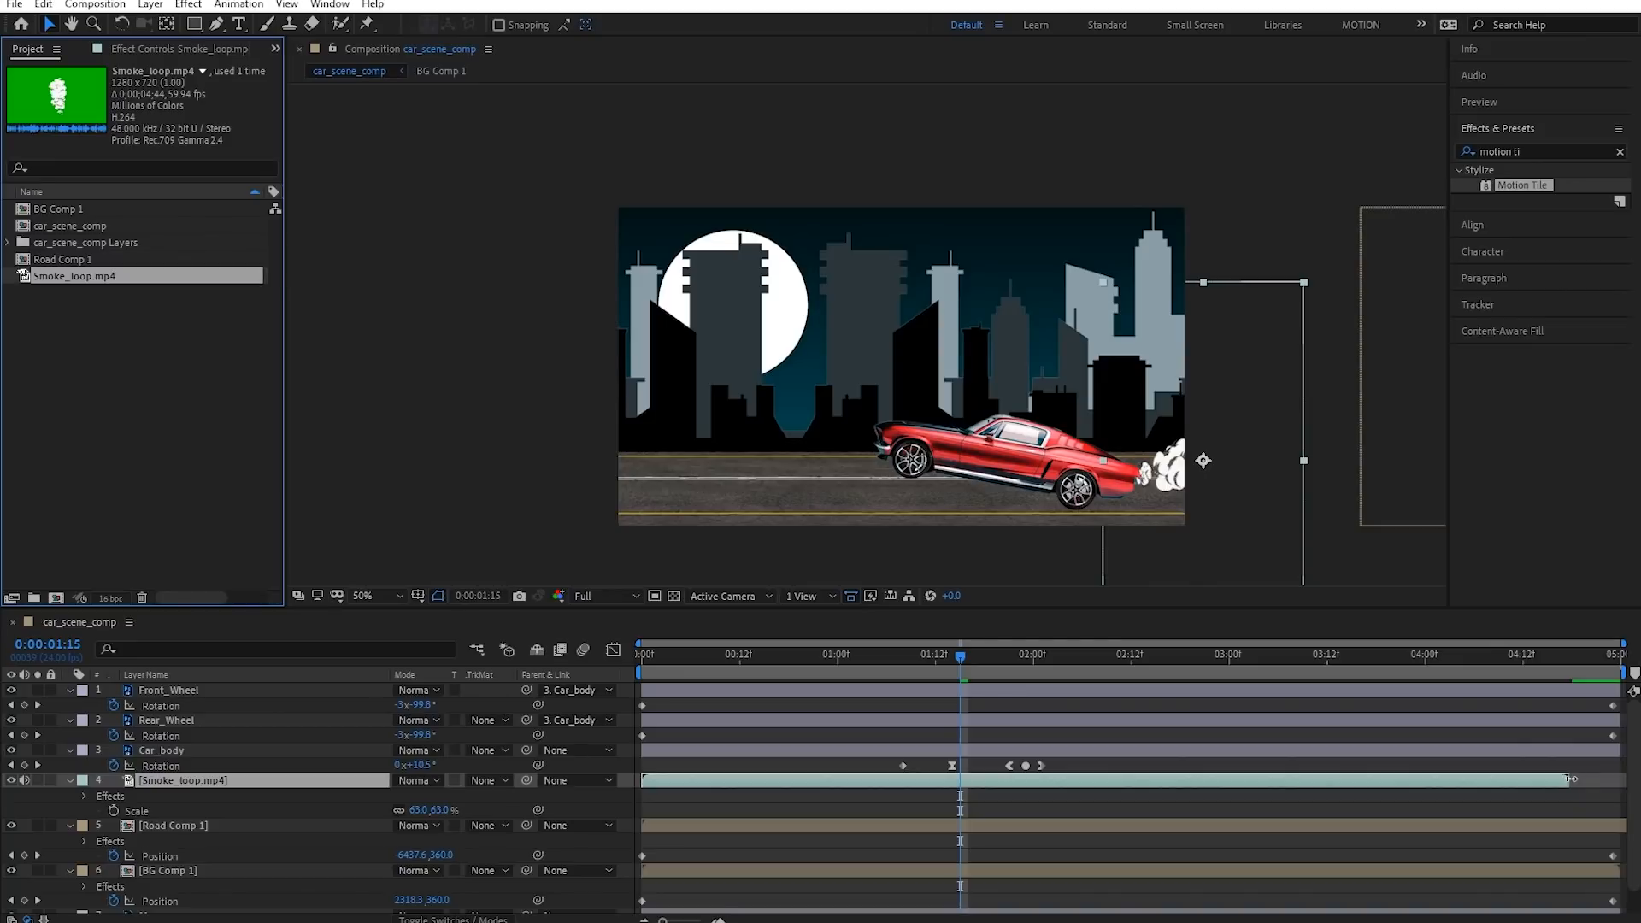
Enable time remapping on the Smoke_loop.mp4 layer and move its last Time Remap keyframe to 0:00:04:23
right_click(1294, 778)
mouse_move(1368, 371)
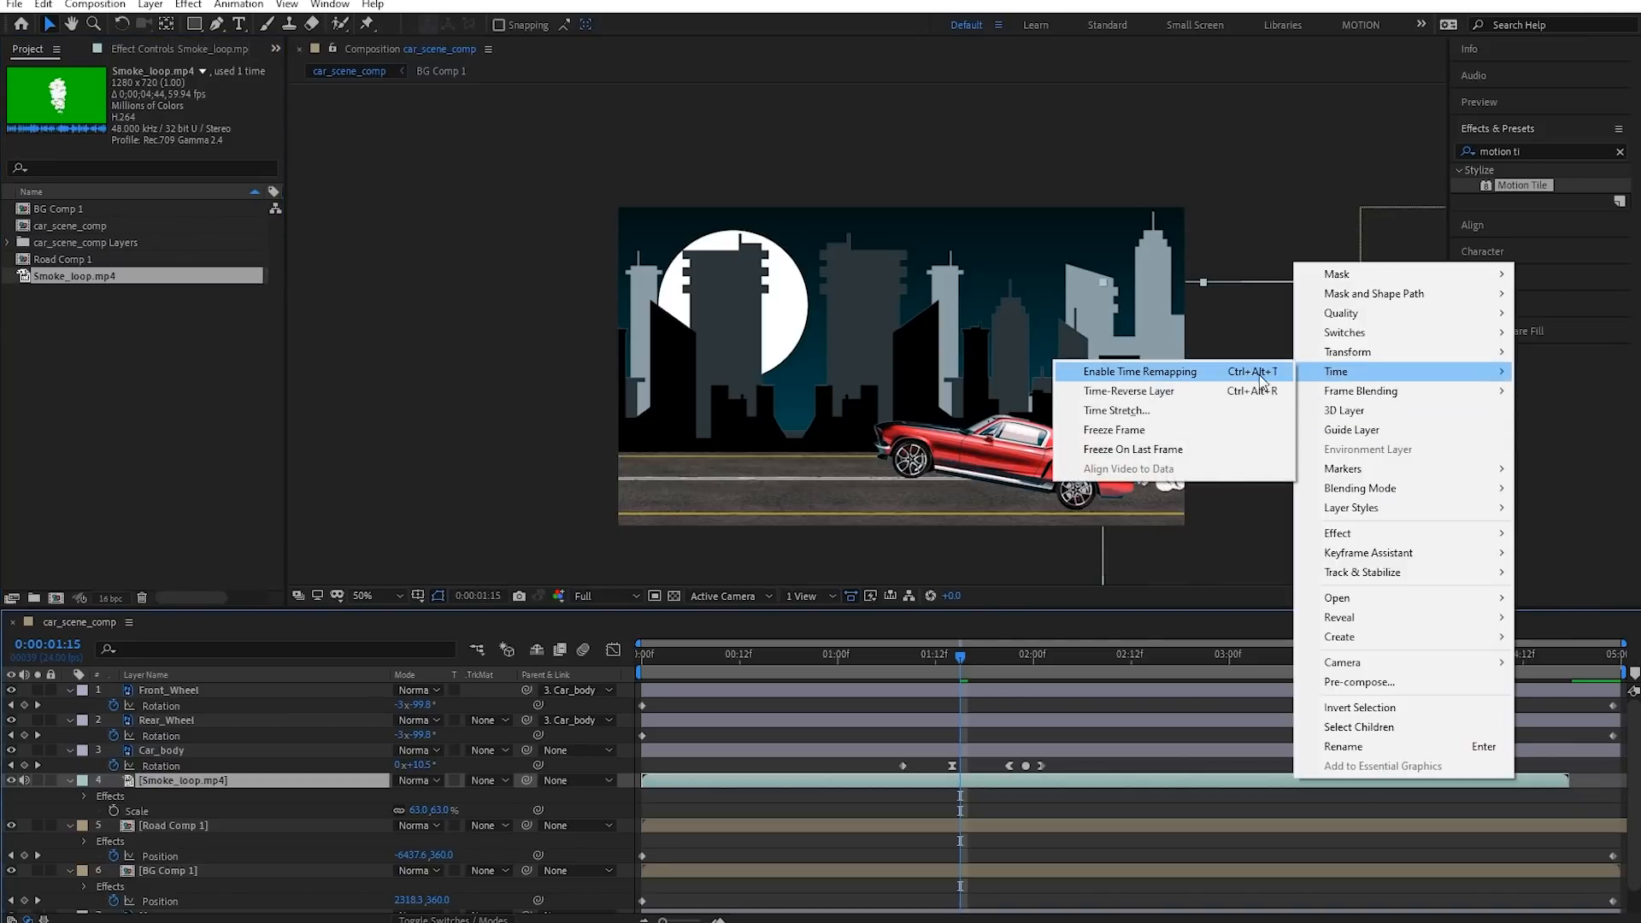
left_click(1256, 372)
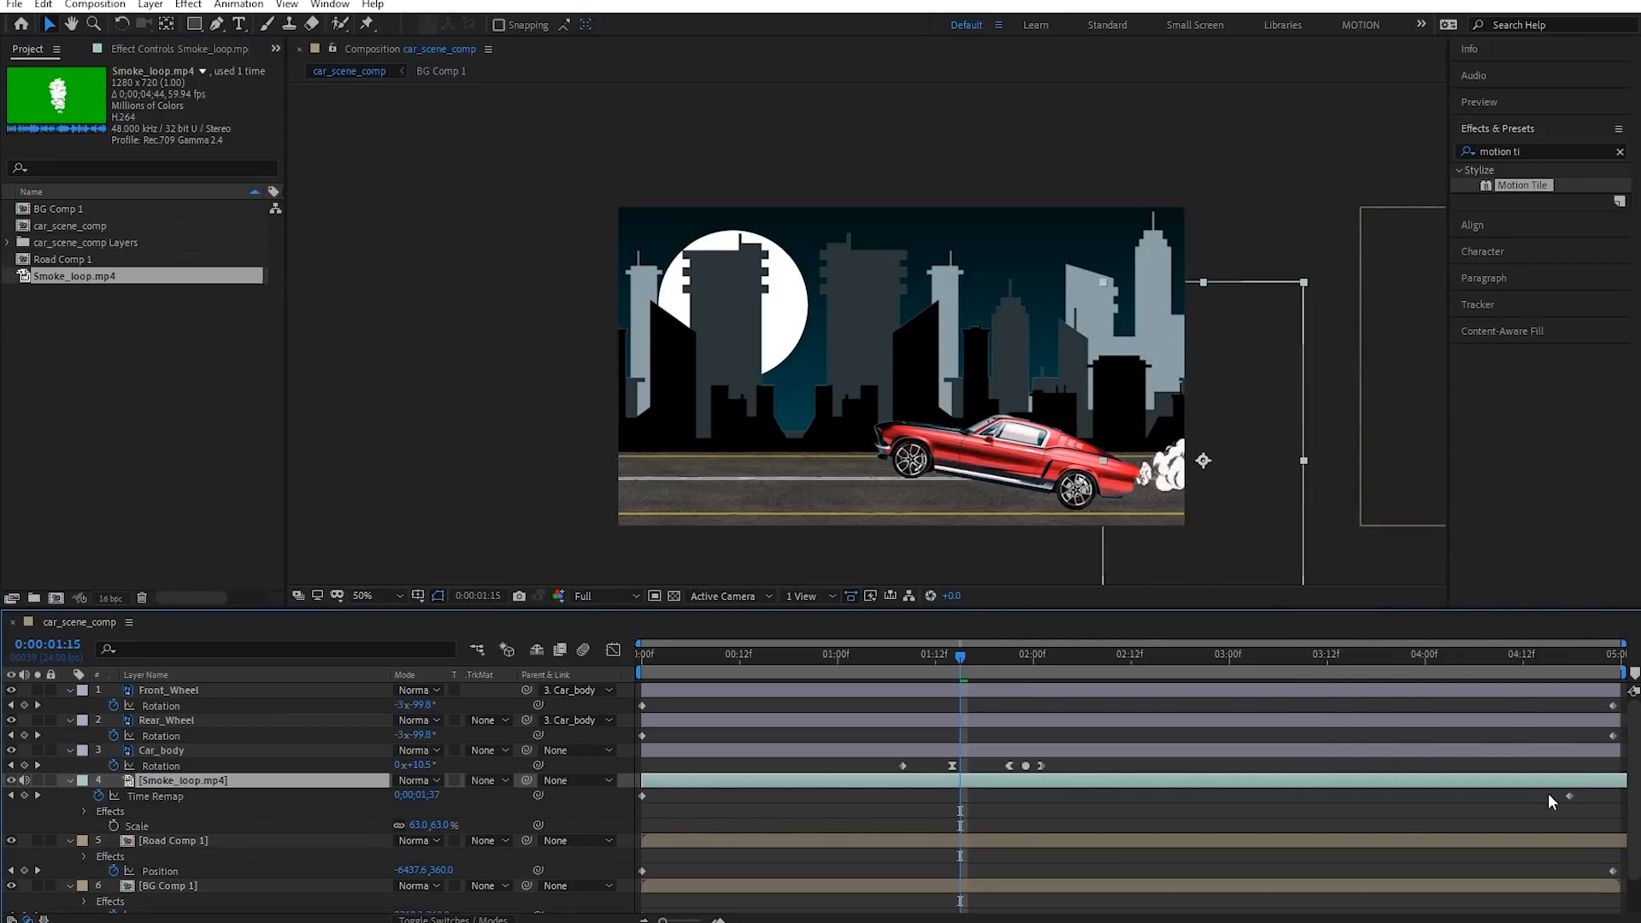
left_click(1612, 660)
left_click_drag(1570, 797, 1613, 796)
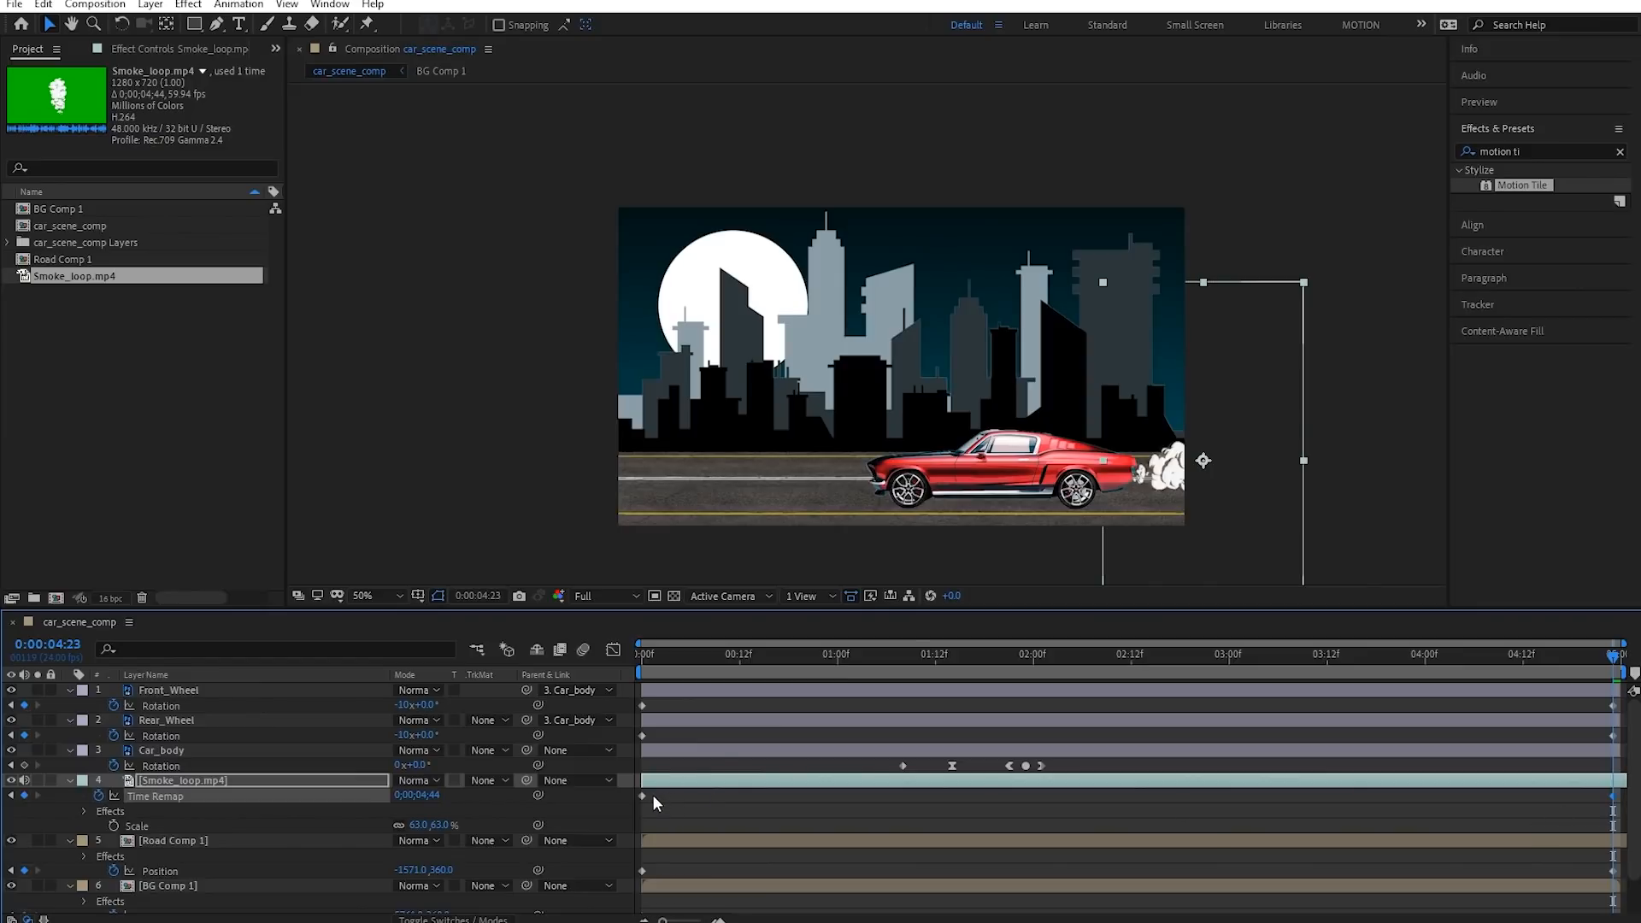
Play the composition from 0:00:04:14 through its loop point to check the time-remapped smoke
left_click(1541, 657)
key("space")
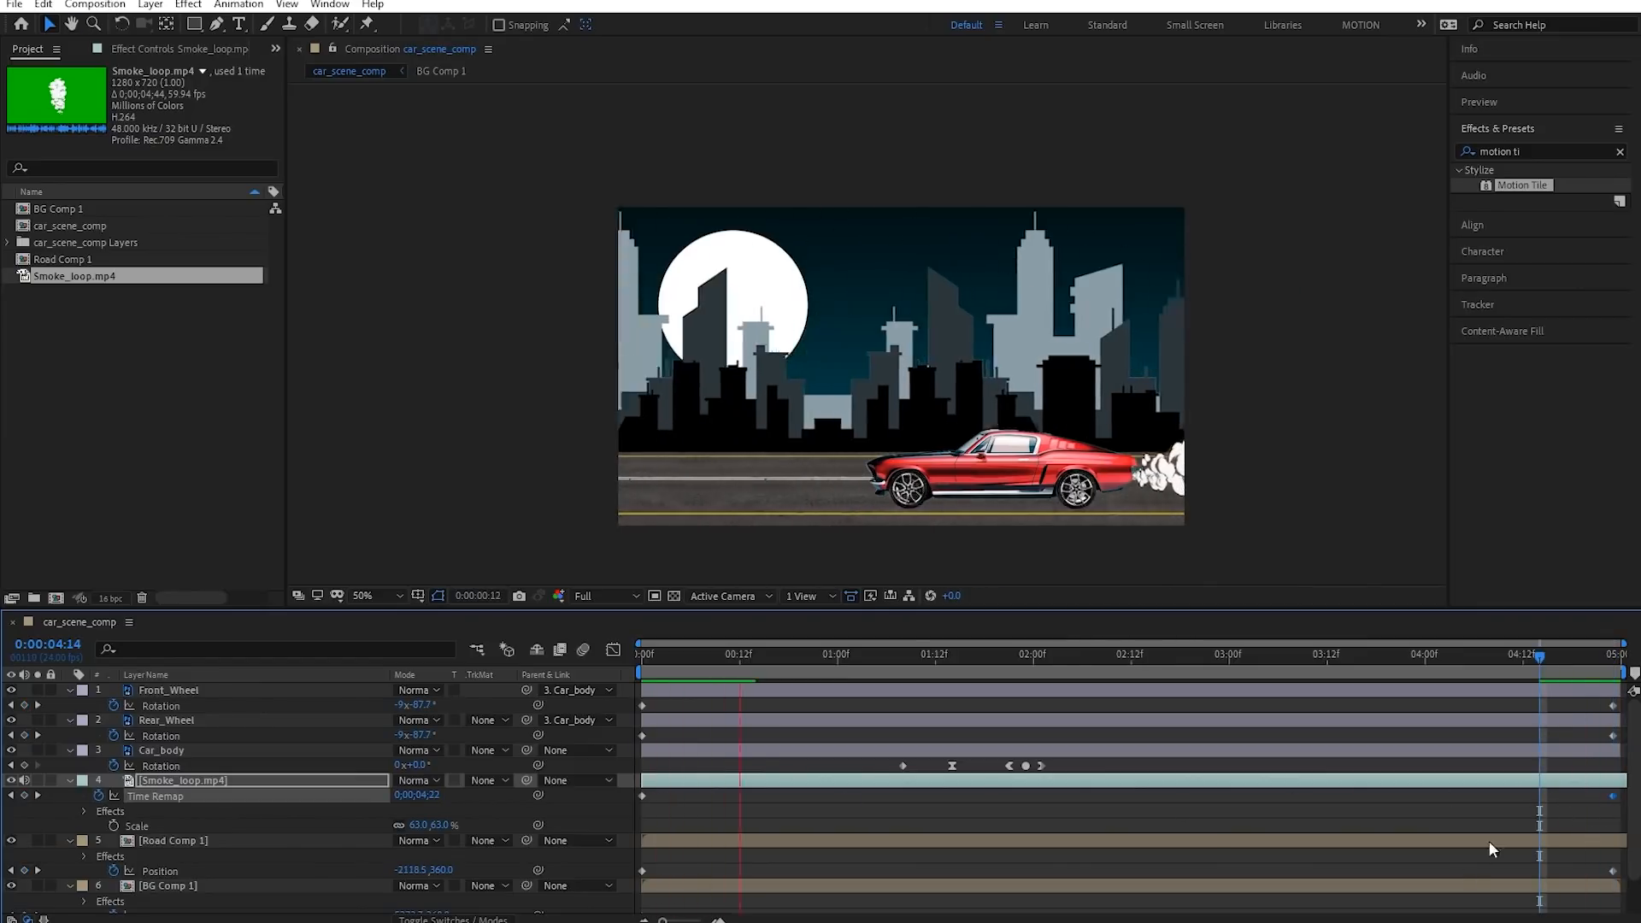
key("space")
key("space")
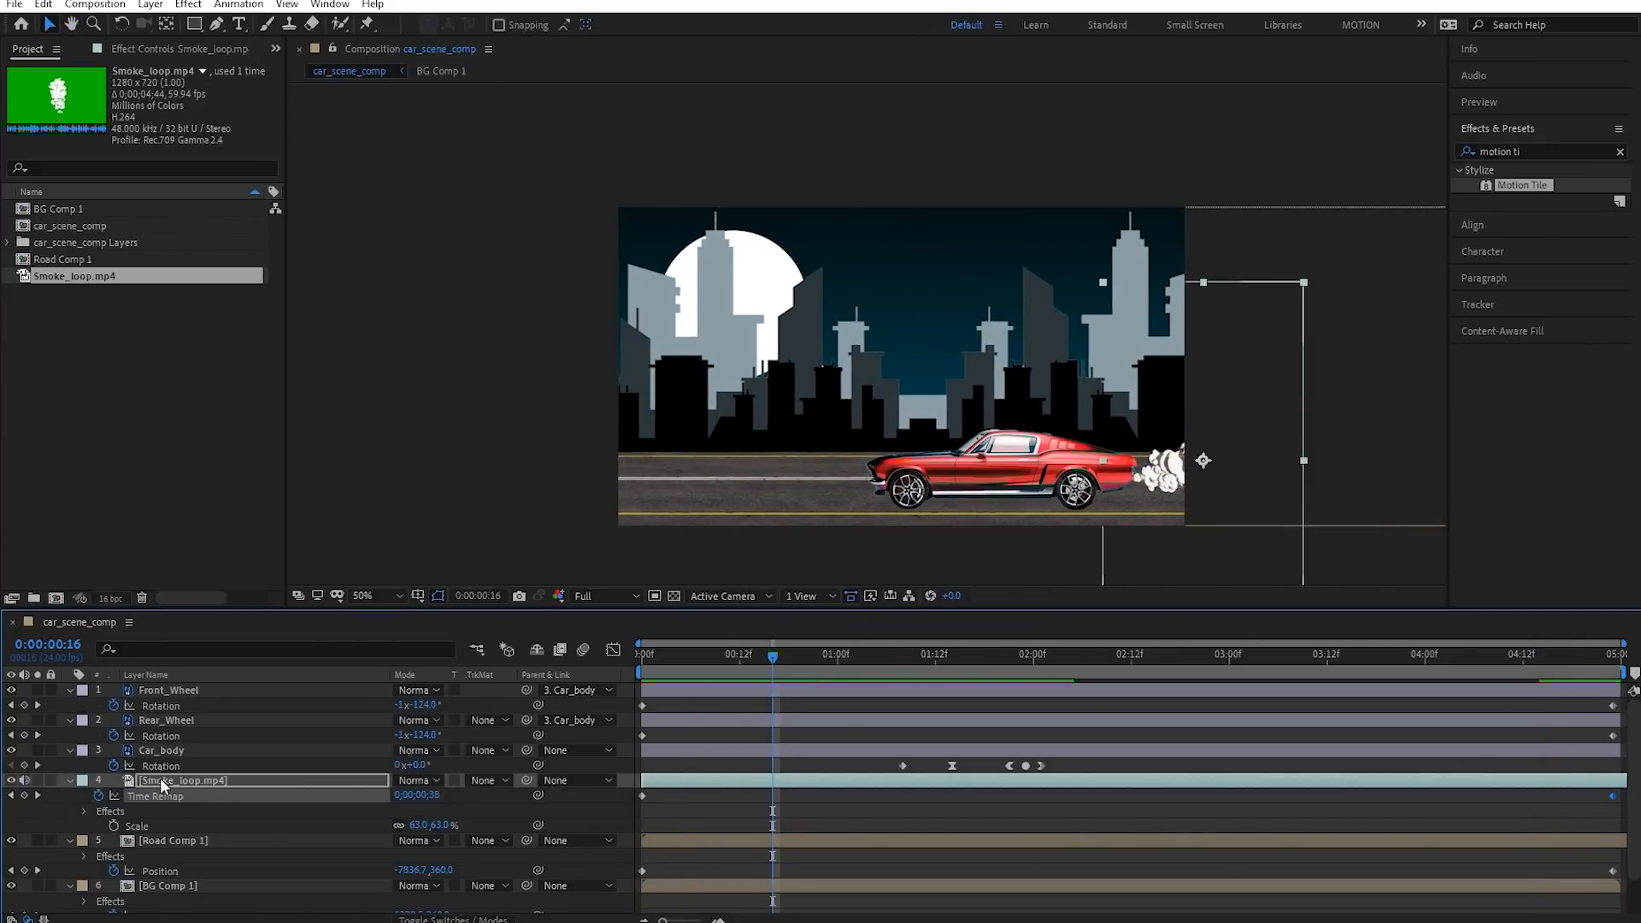
Import the Smoke Cartoon Pack 2 Green Screen video from the RAW folder in File Explorer and create a composition from it
left_click(100, 424)
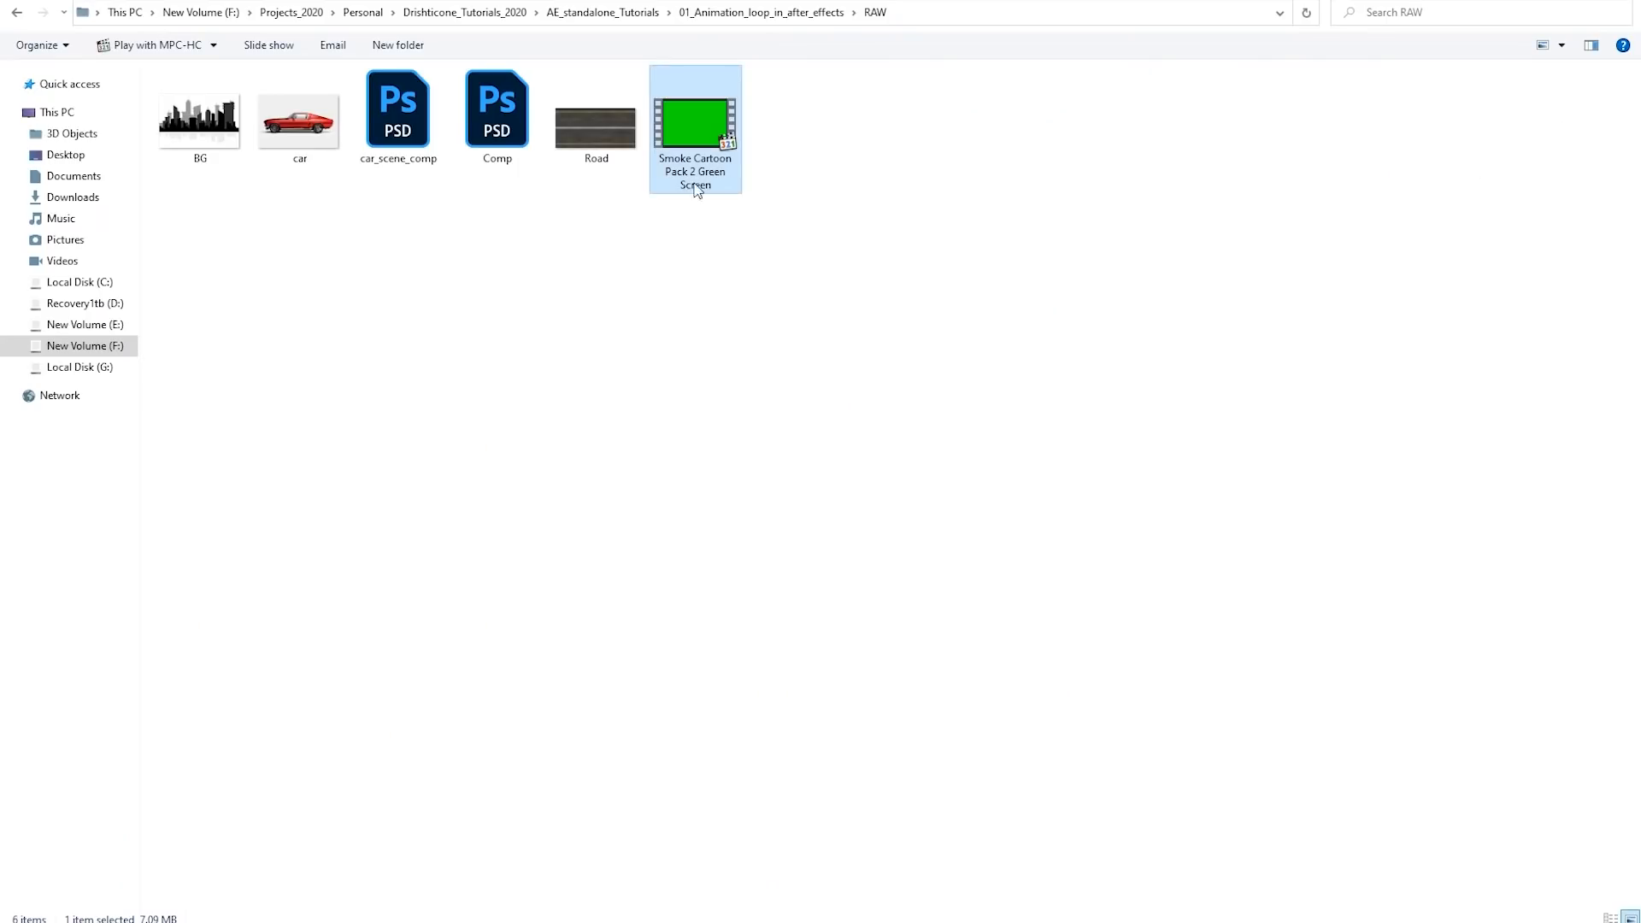
left_click_drag(701, 152, 1639, 318)
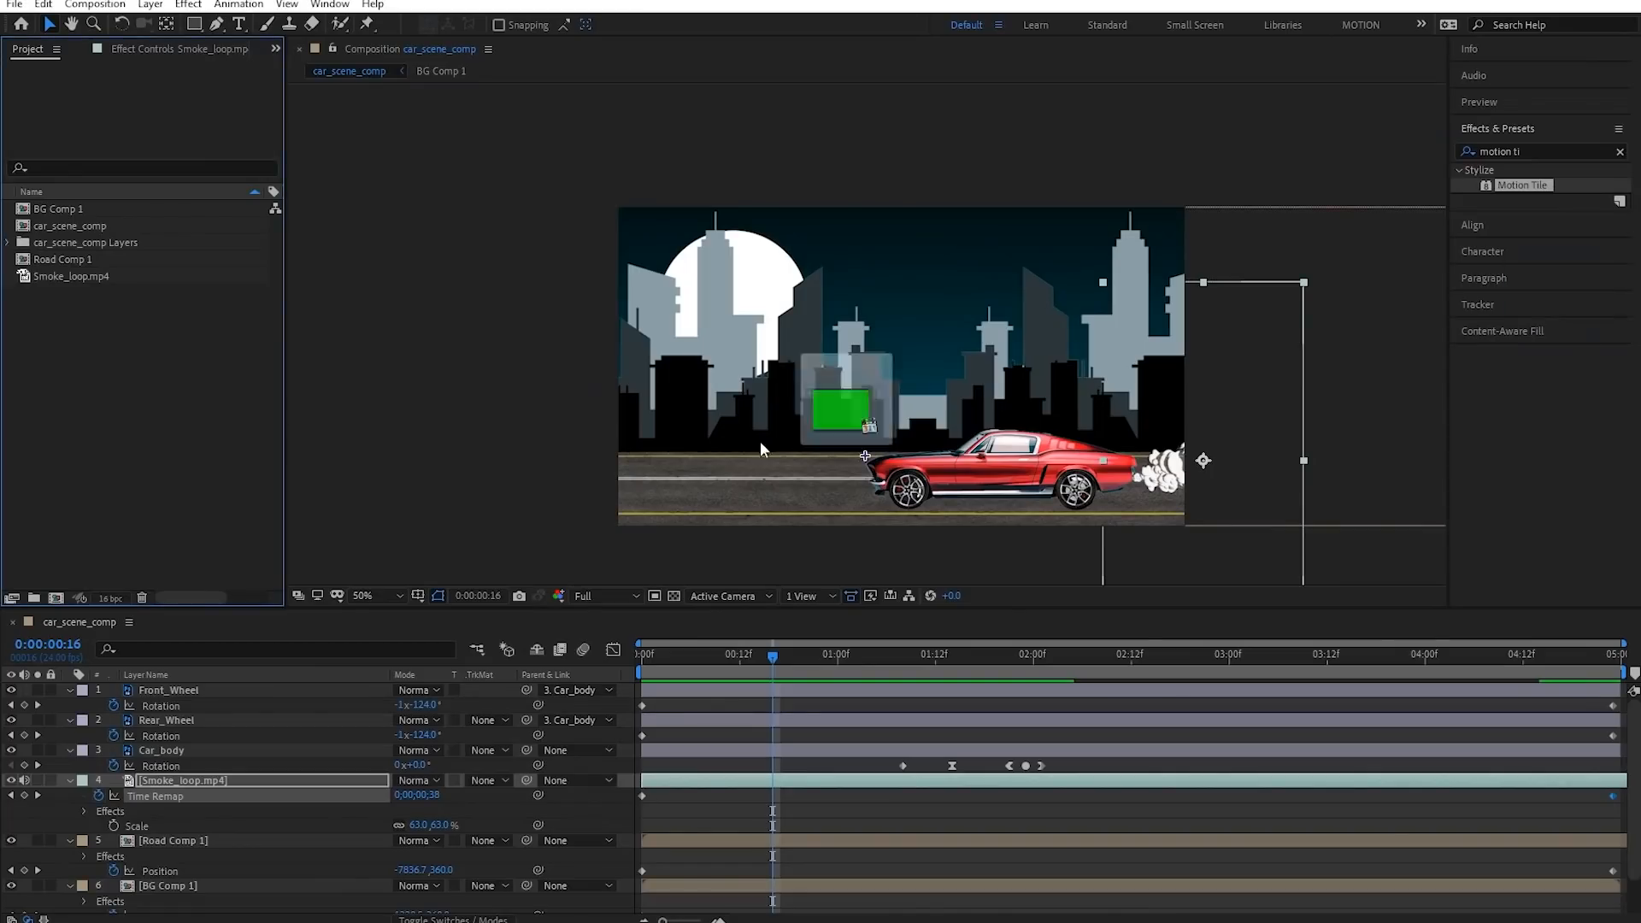
left_click_drag(761, 448, 154, 396)
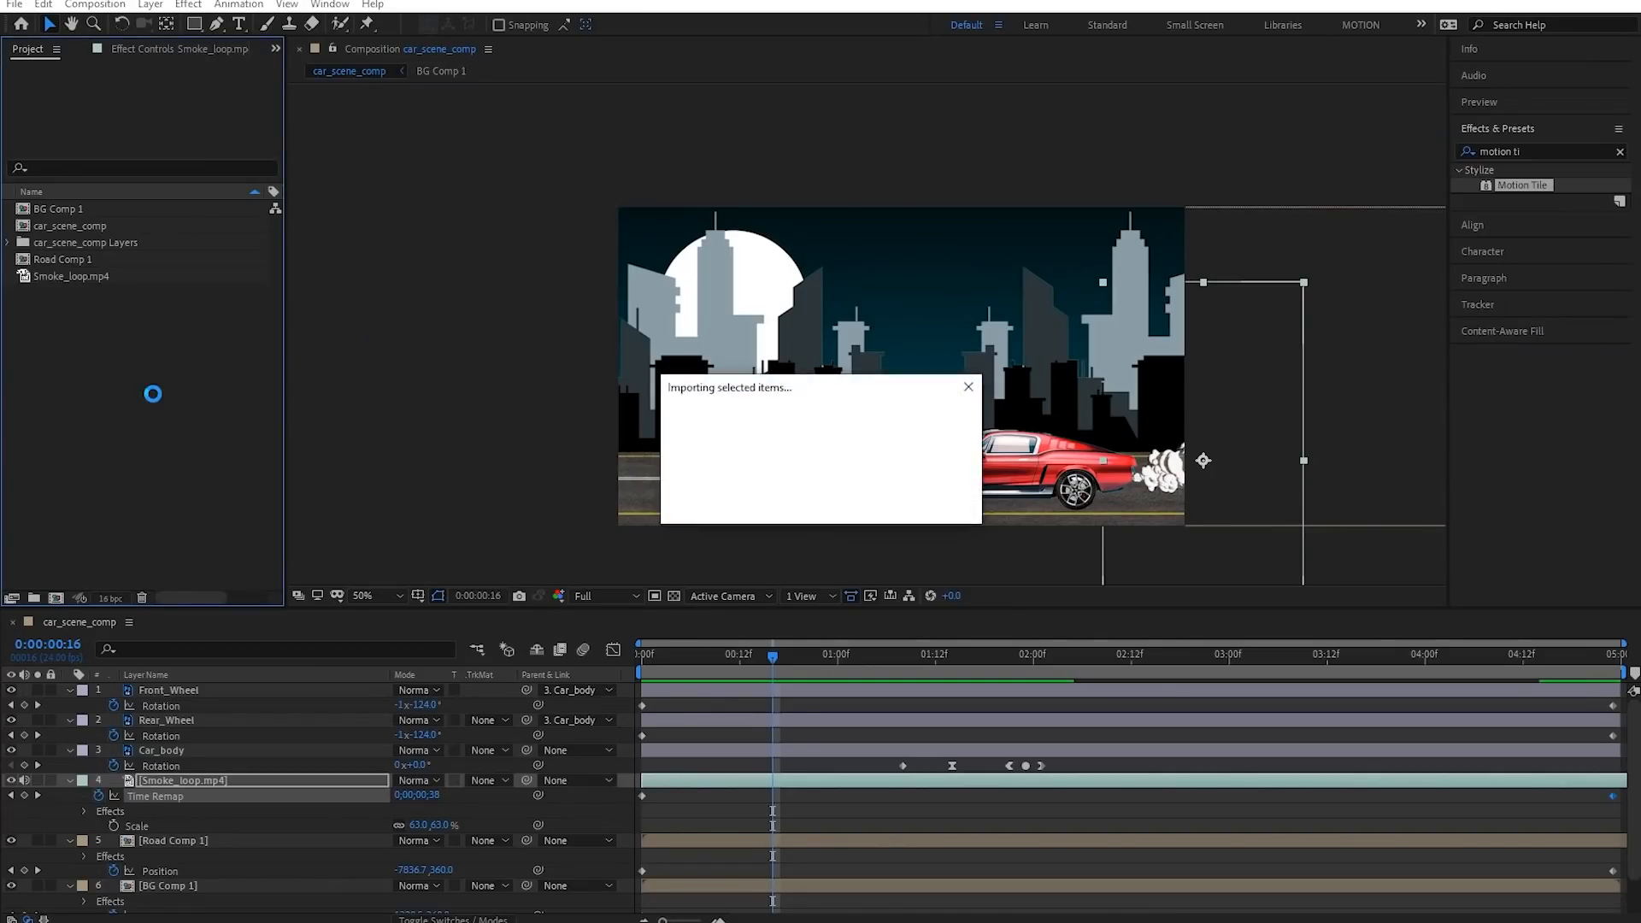
left_click_drag(83, 283, 55, 598)
Split the smoke clip at 0;00;03;22, delete the remainder and shorten the work area to about 13 seconds
left_click_drag(650, 660, 756, 673)
left_click_drag(647, 694, 710, 690)
key("ctrl+shift+d")
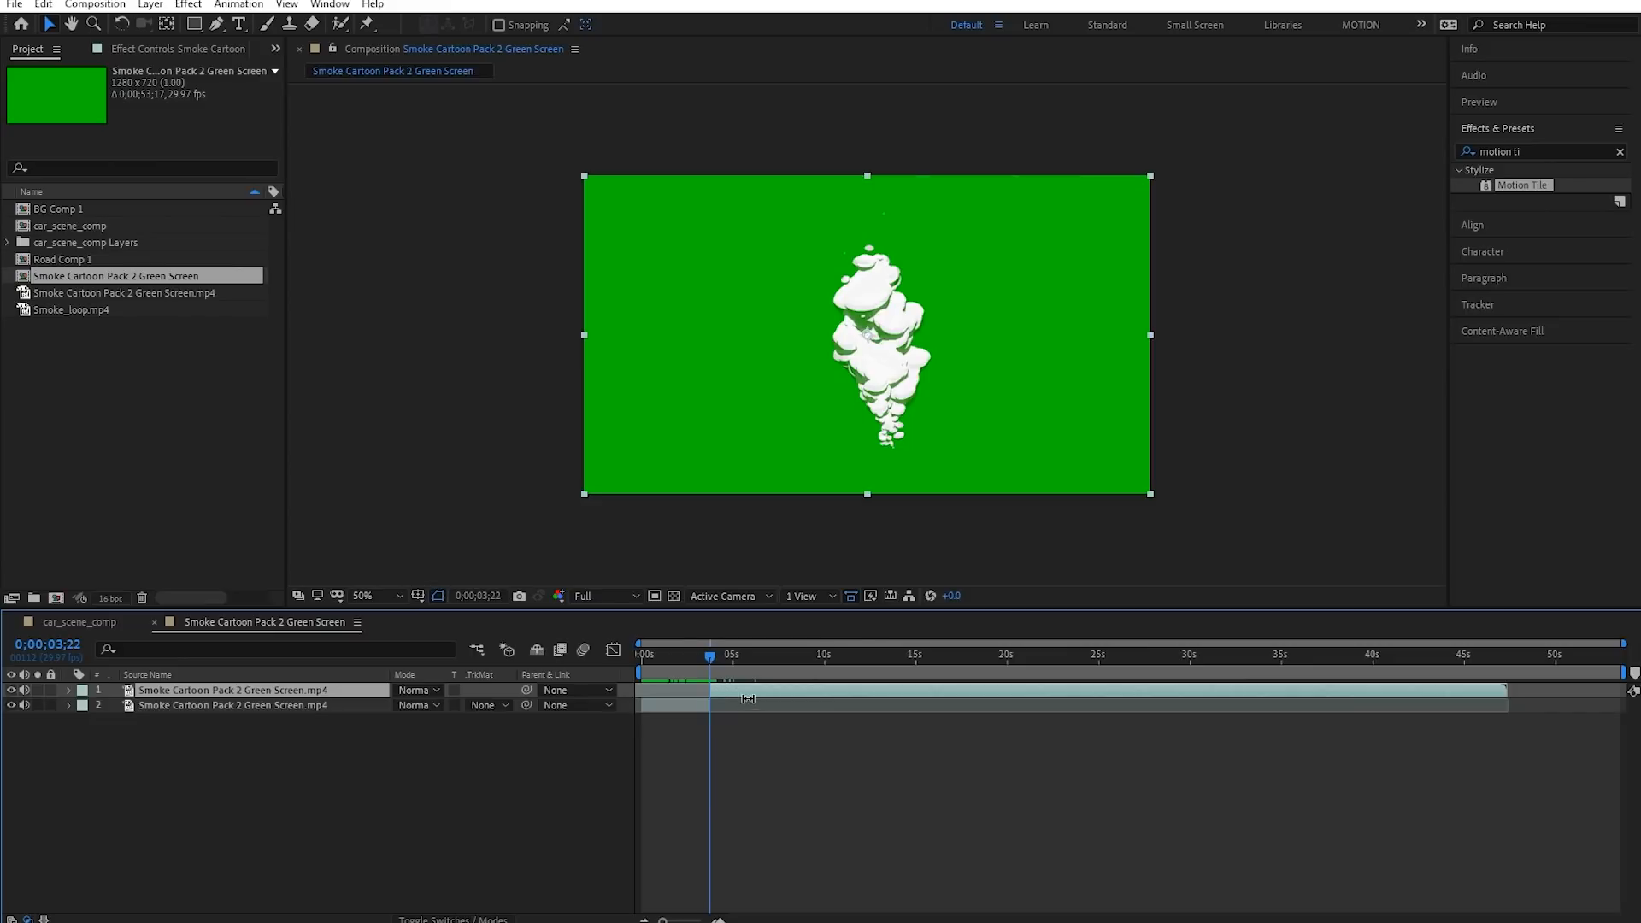
key("Delete")
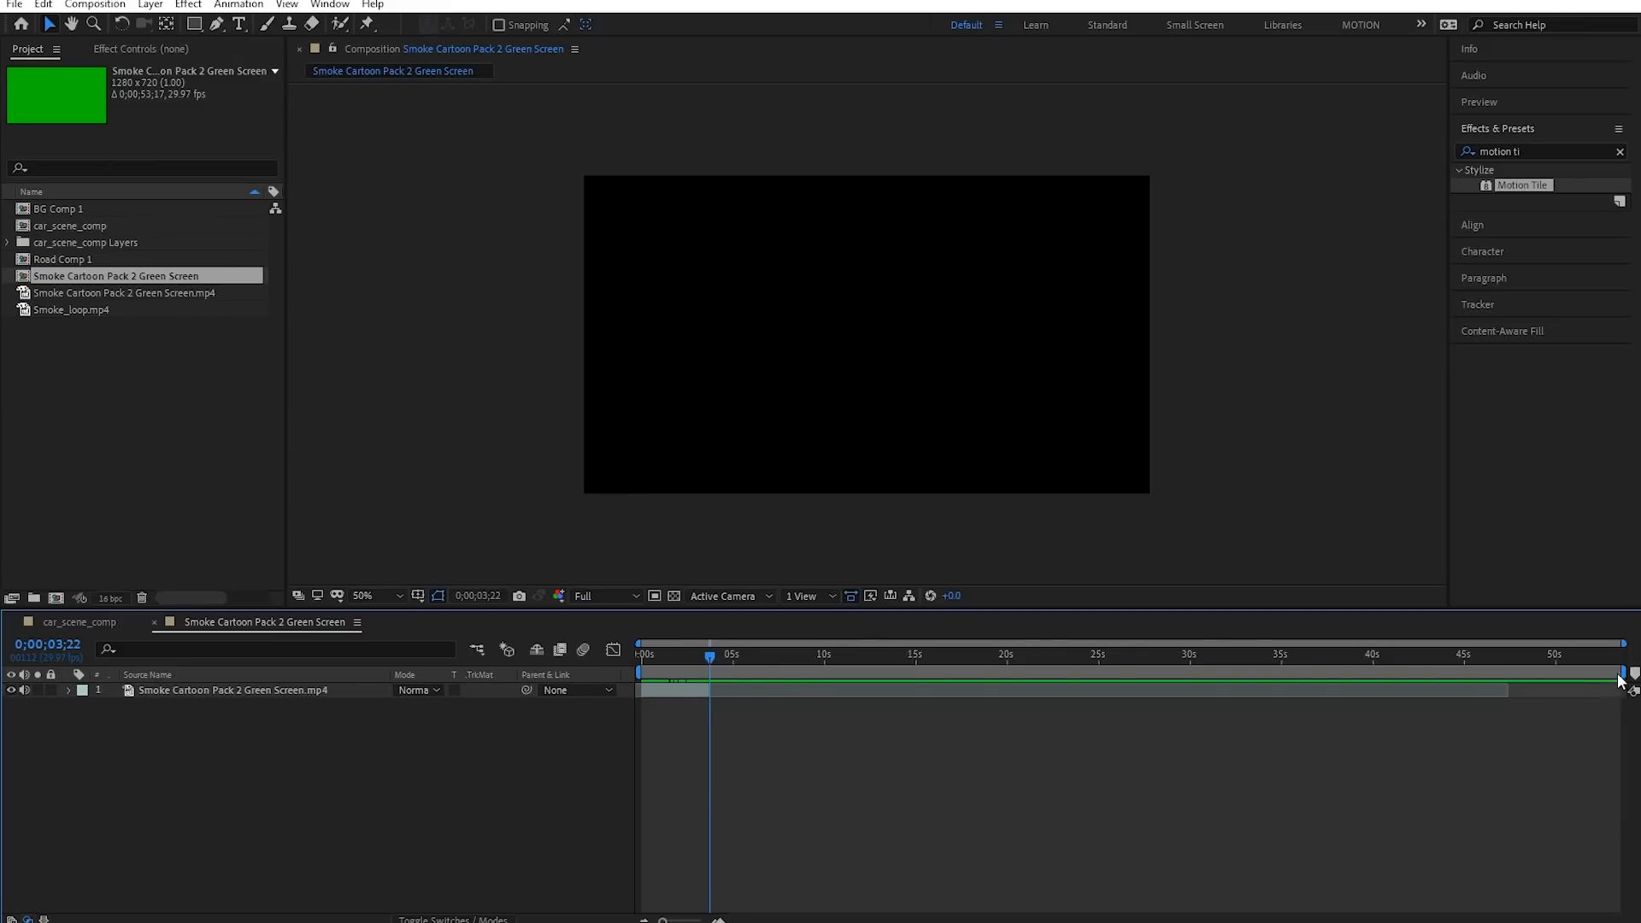
left_click_drag(1626, 672, 882, 673)
key("space")
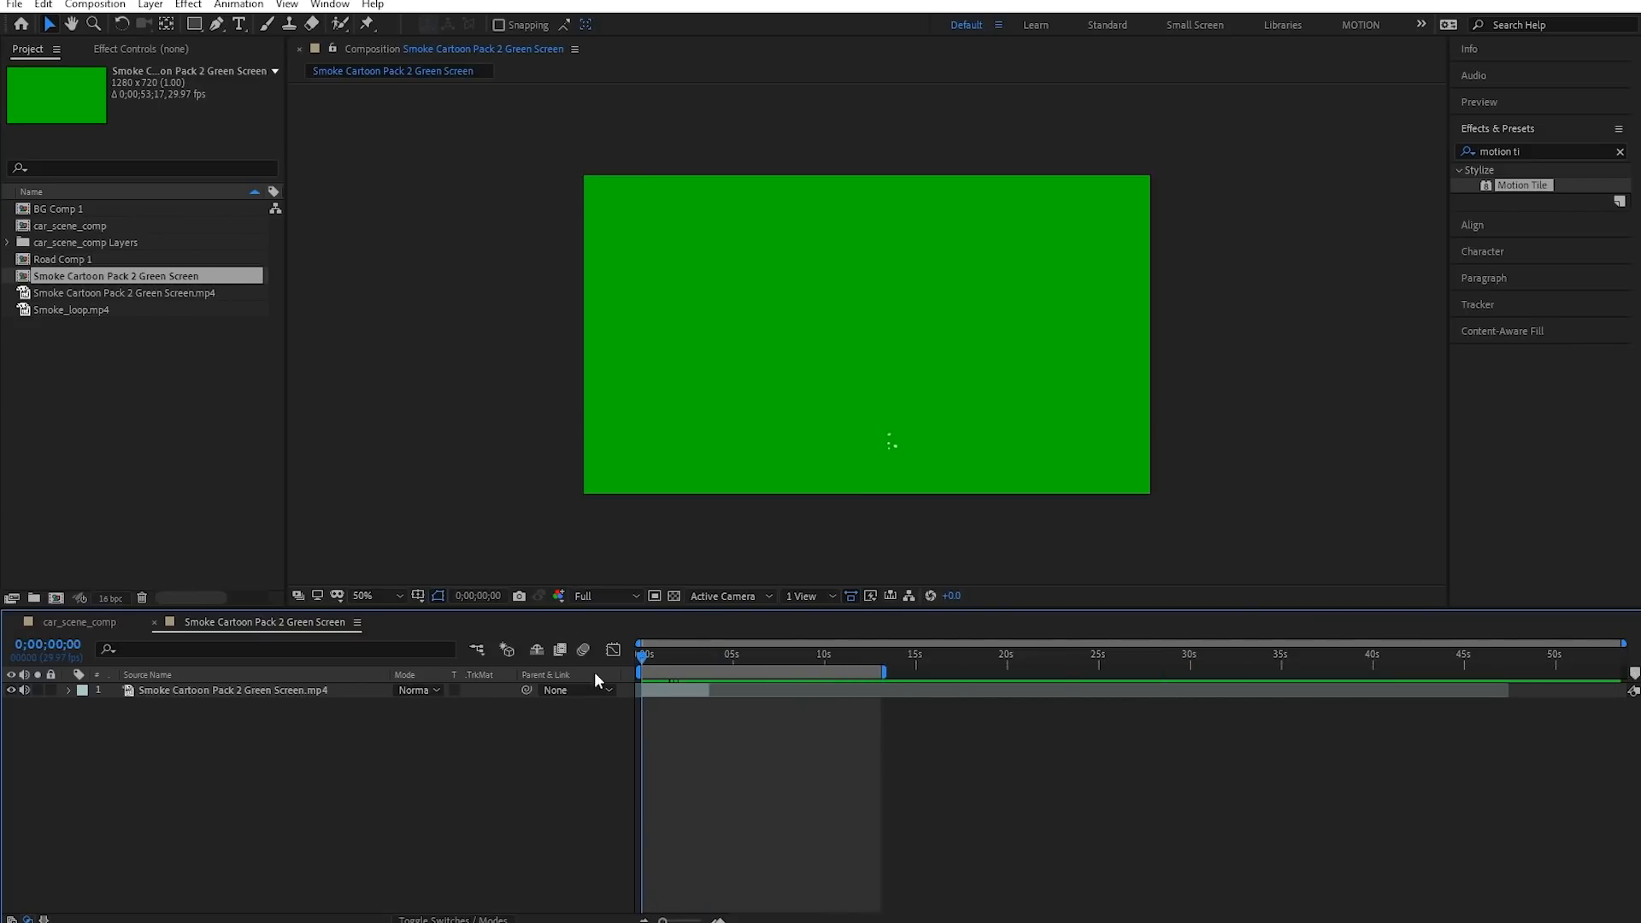
Trim the opening smoke build-up, shift the remaining clip to the composition's start and preview it
left_click(653, 669)
mouse_move(653, 669)
left_mouse_down()
mouse_move(630, 666)
mouse_move(663, 692)
left_mouse_up()
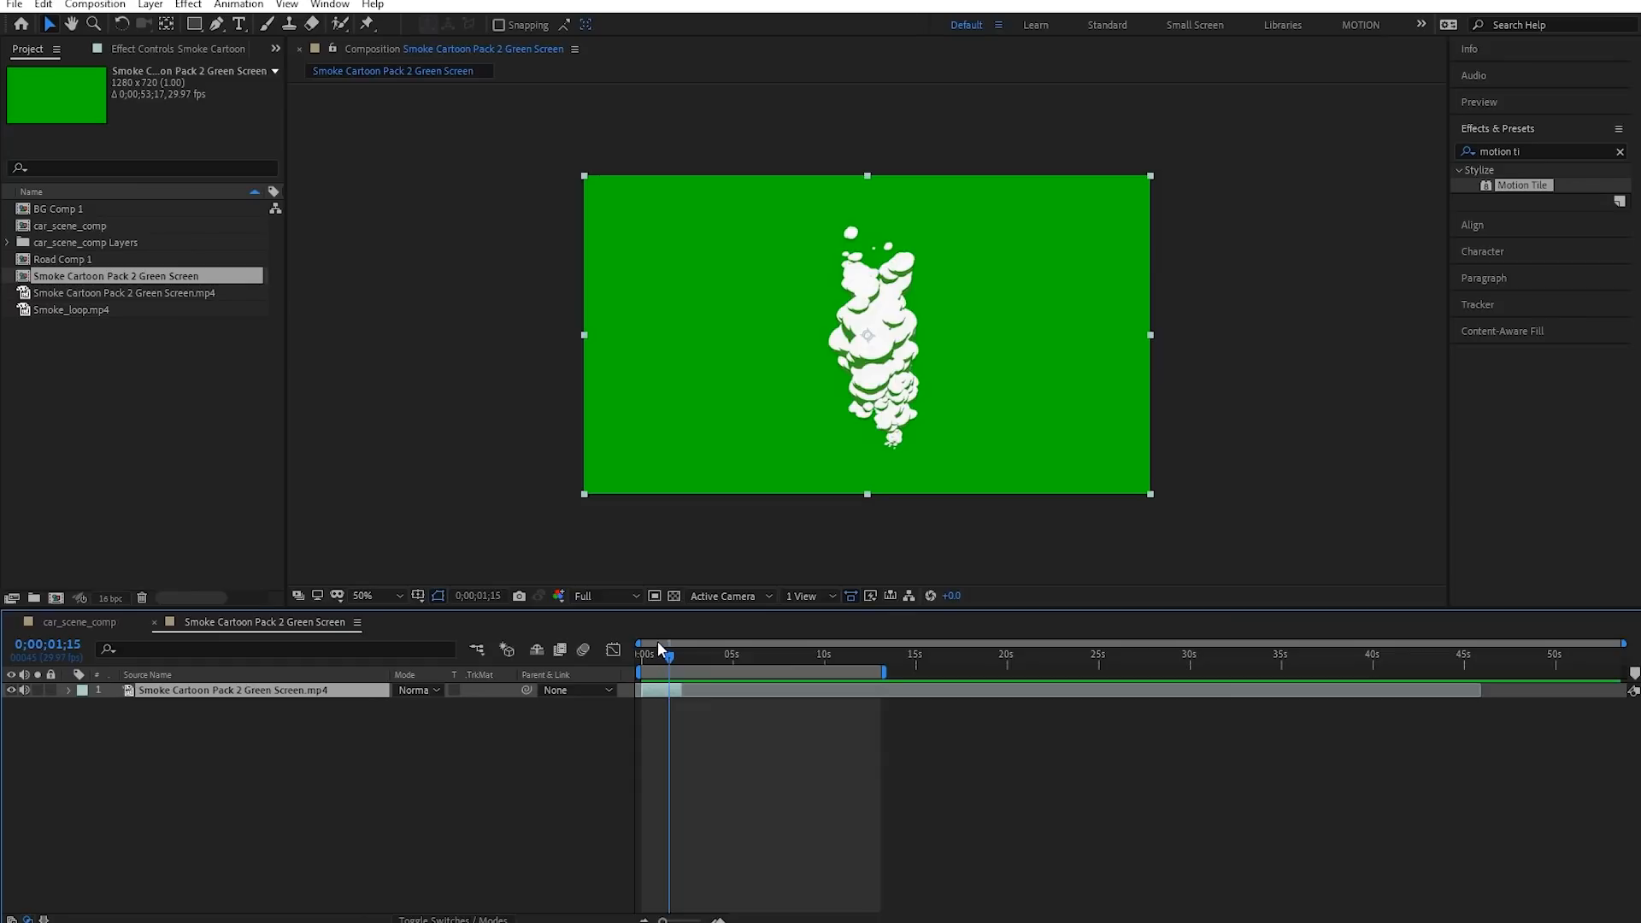
key("Home")
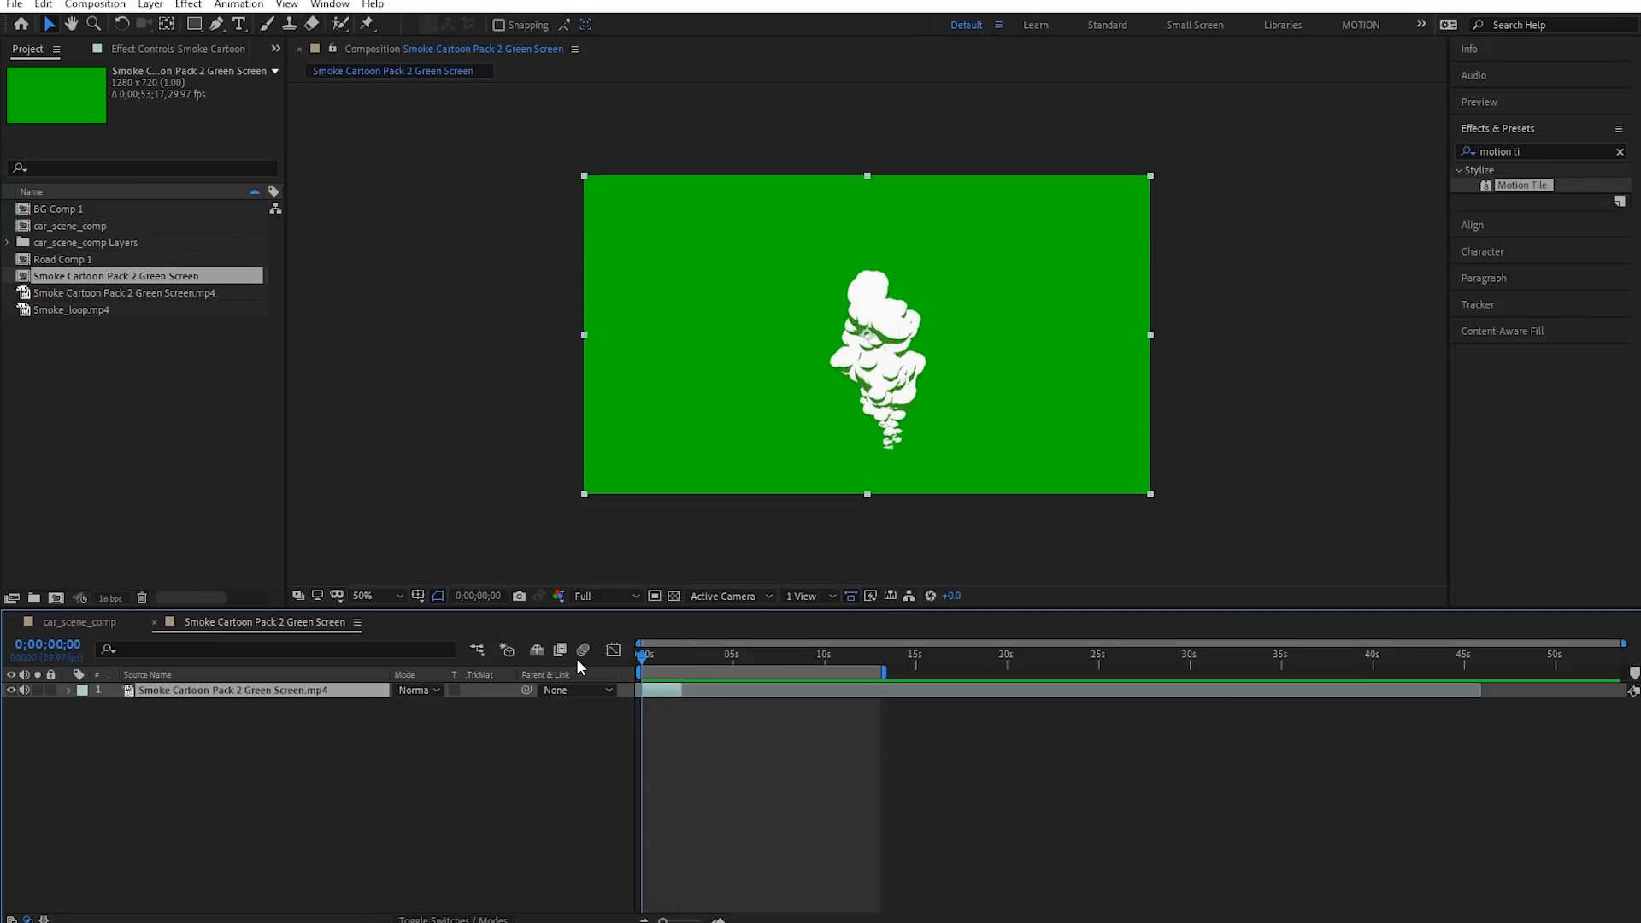
key("space")
Split the trimmed smoke clip at 0;00;01;02 and select its first part
left_click_drag(663, 920, 686, 920)
left_click_drag(688, 659, 693, 658)
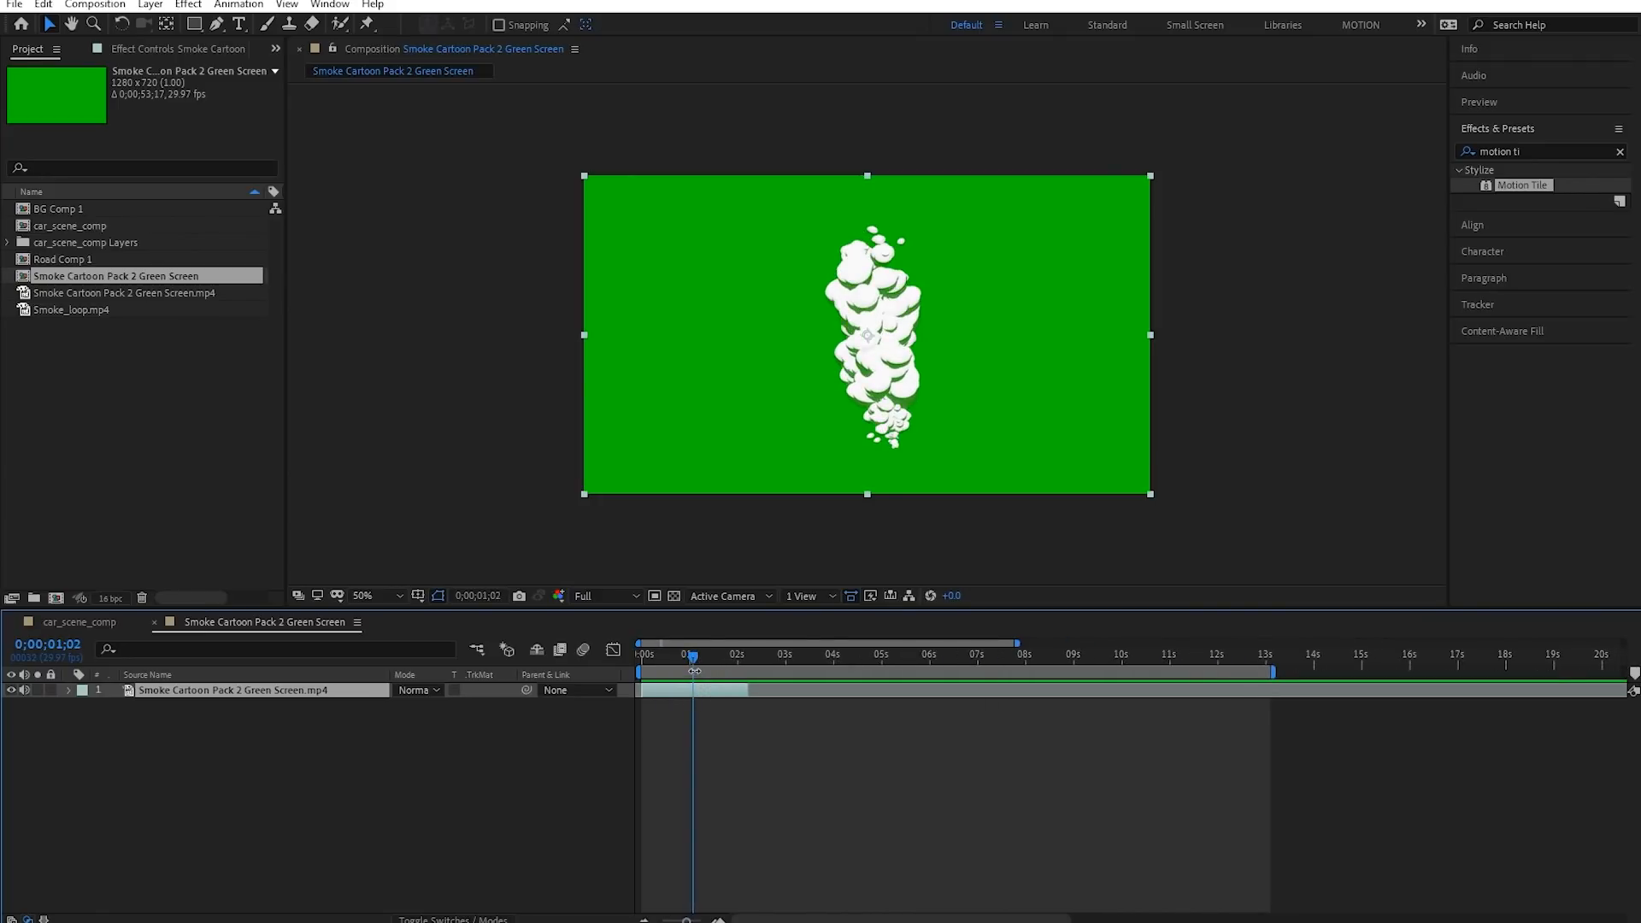
key("ctrl+shift+d")
left_click(706, 703)
left_click(681, 706)
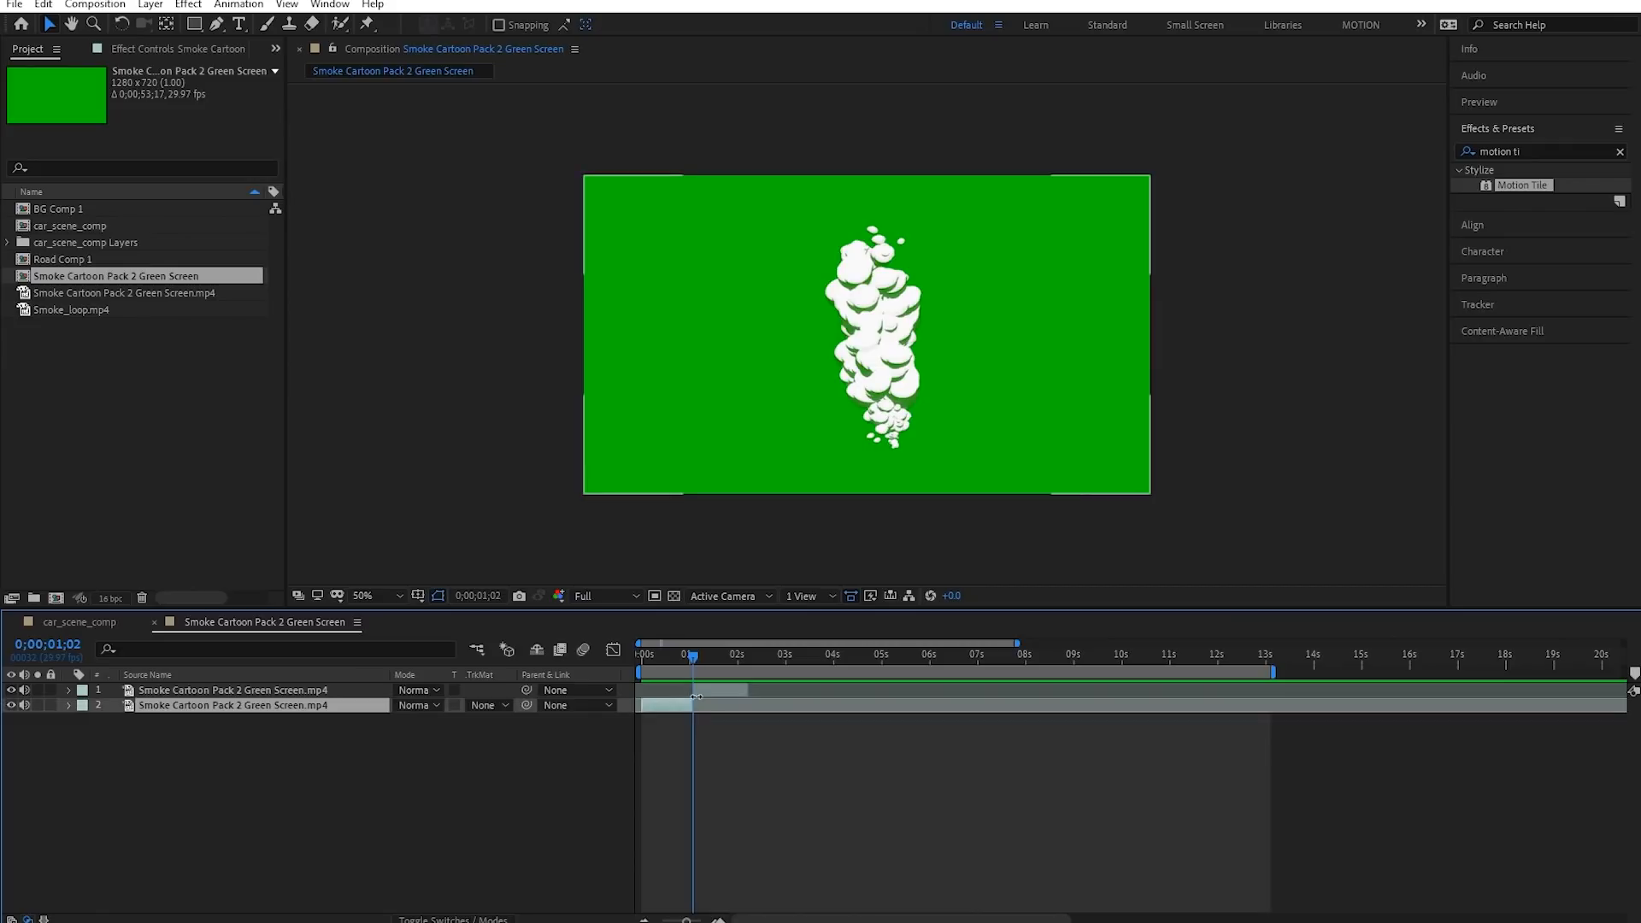
left_click(708, 691)
left_click(690, 706)
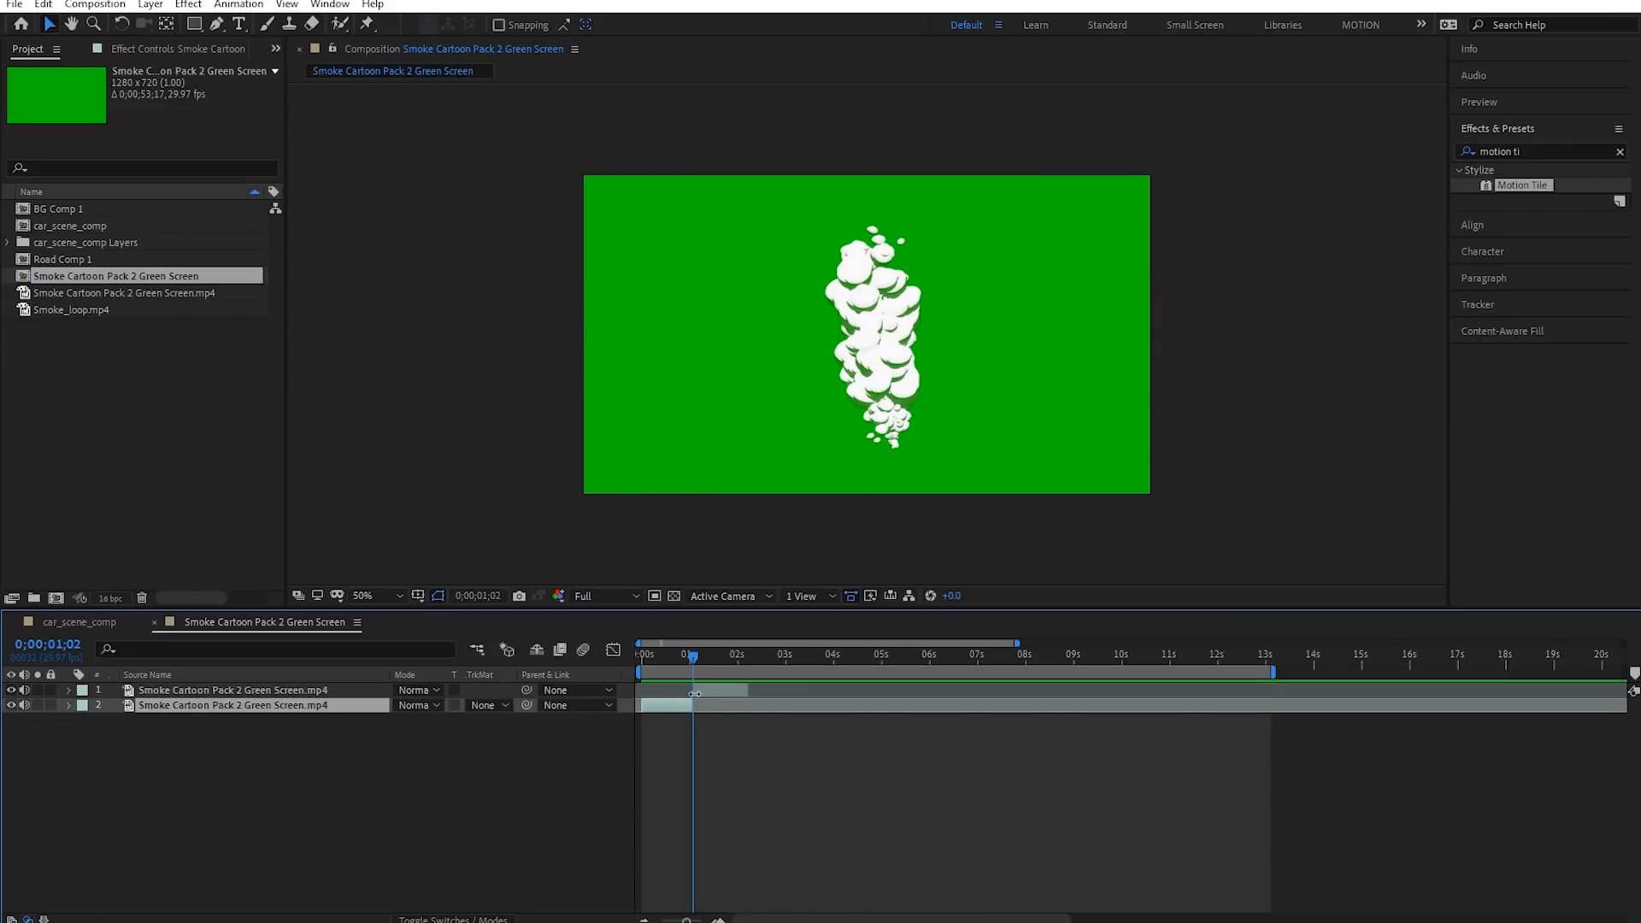
Move the second part of the split smoke clip to the composition's start and place the first part directly after it
left_click(687, 690)
left_click(684, 704)
left_click_drag(711, 690, 656, 687)
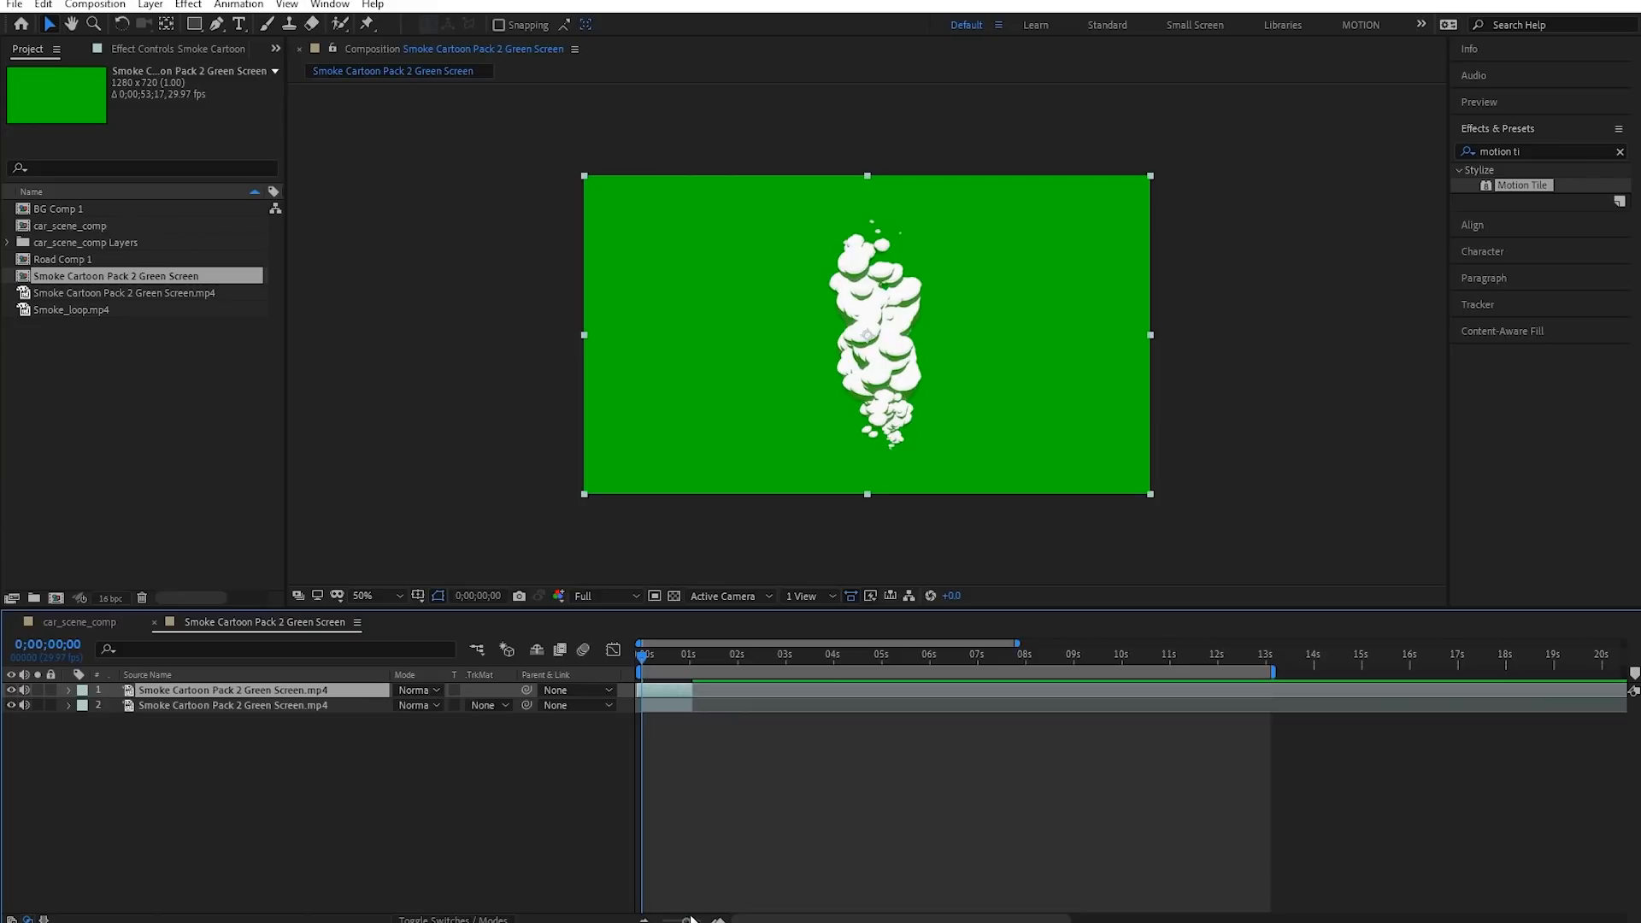
left_click_drag(686, 921, 694, 921)
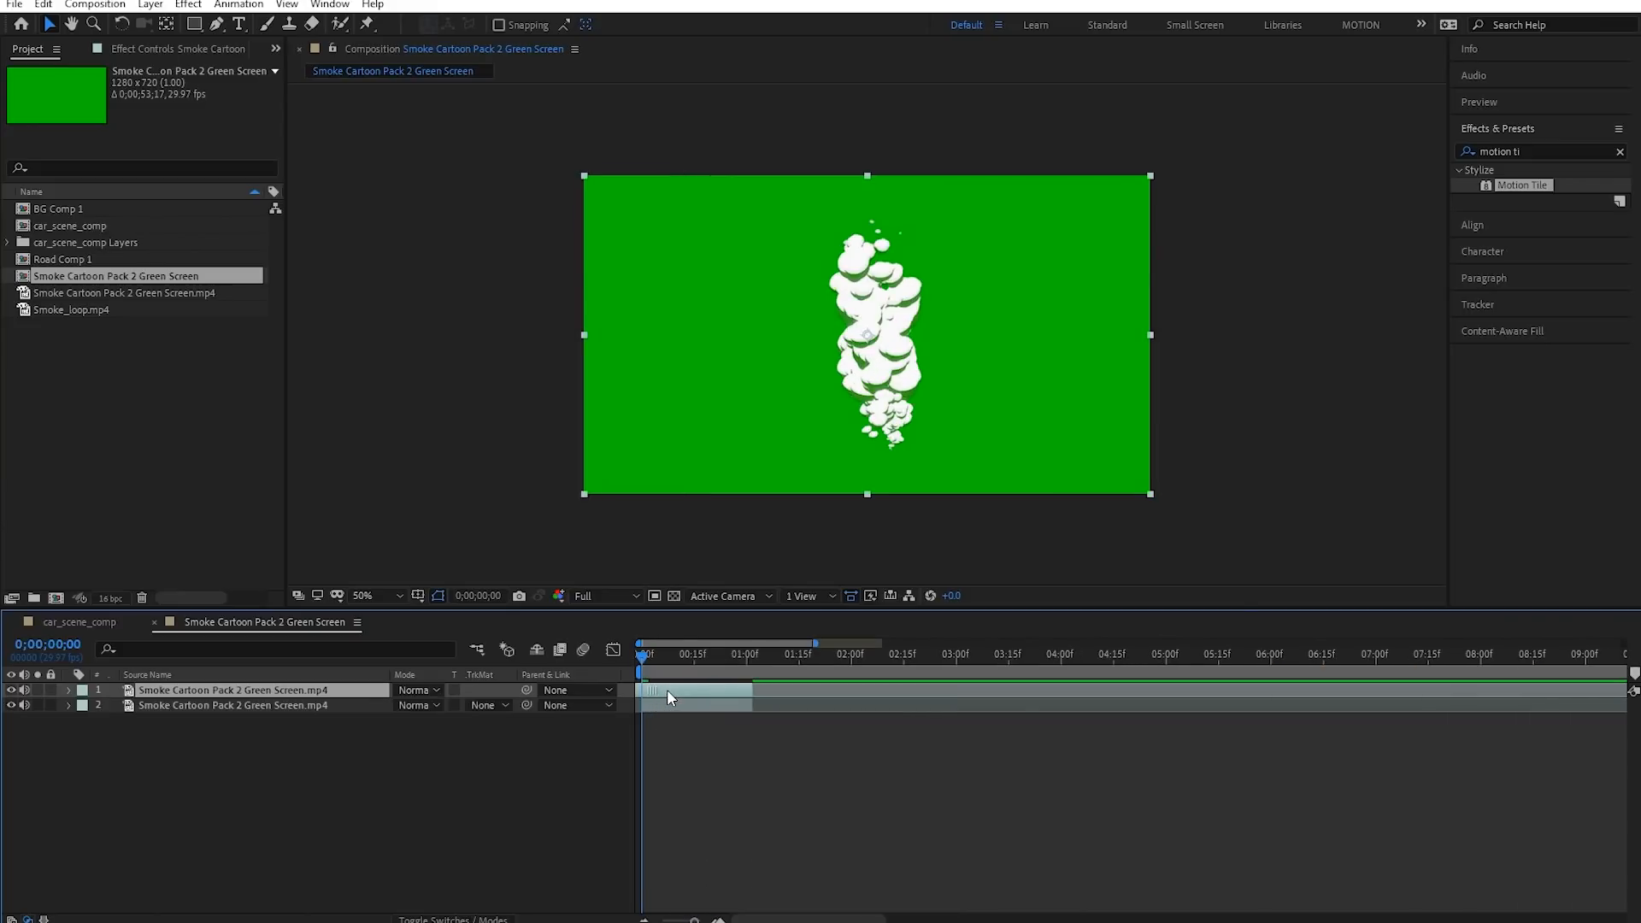
left_click_drag(670, 689, 782, 709)
End the work area where the rearranged smoke clips finish, at 0;00;02;06
left_click(874, 656)
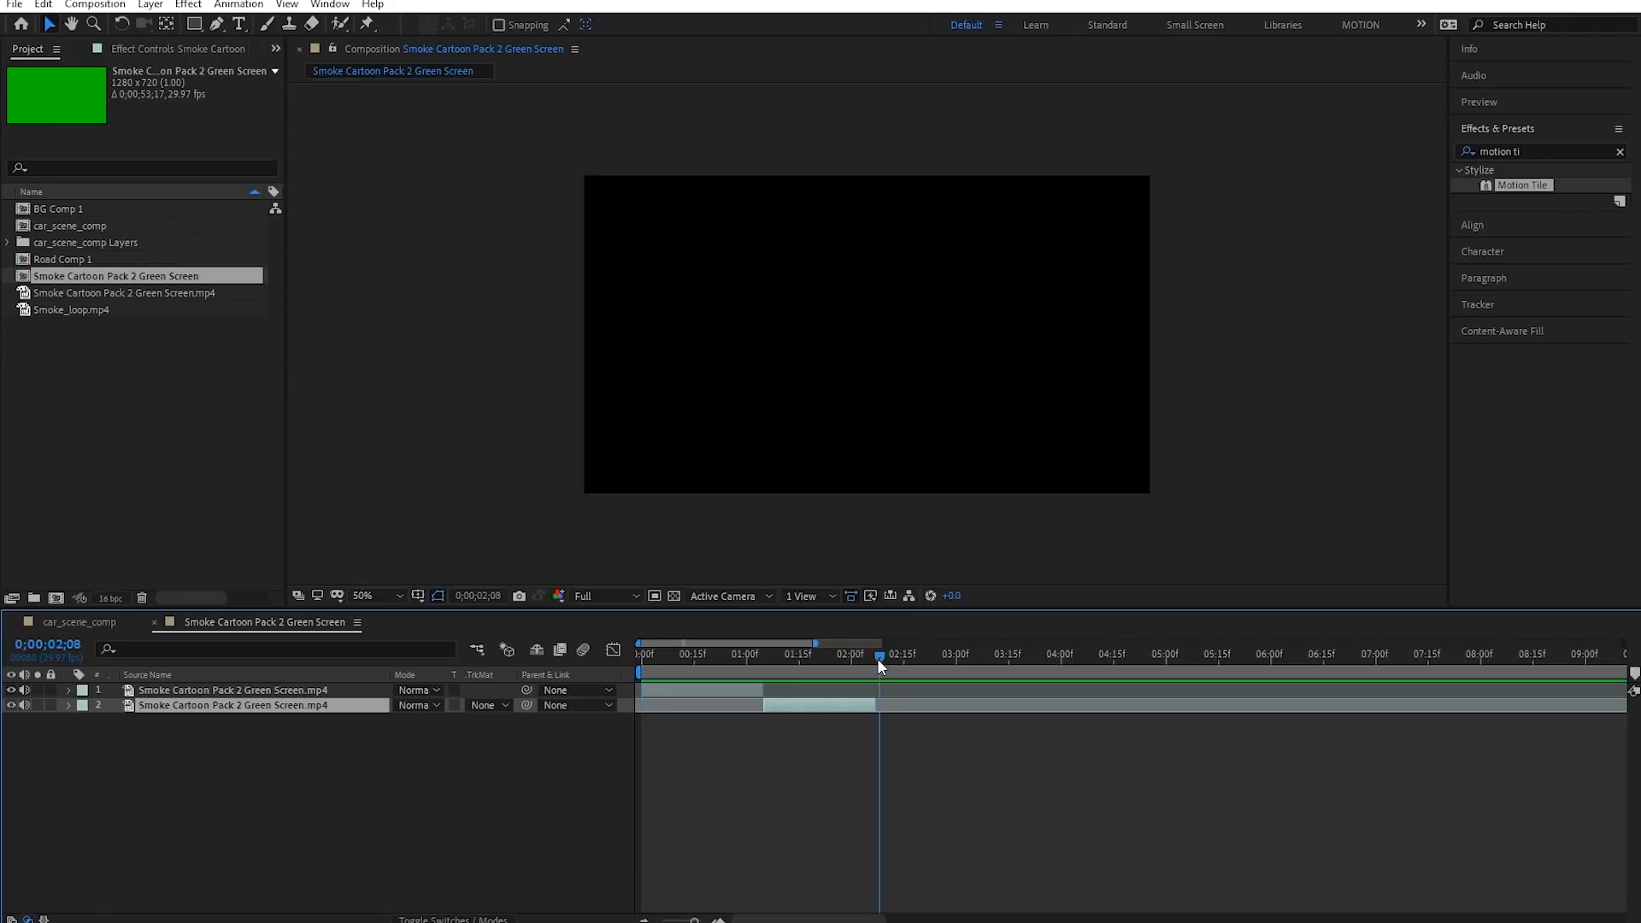
left_click_drag(881, 661, 873, 656)
left_click_drag(645, 653, 883, 658)
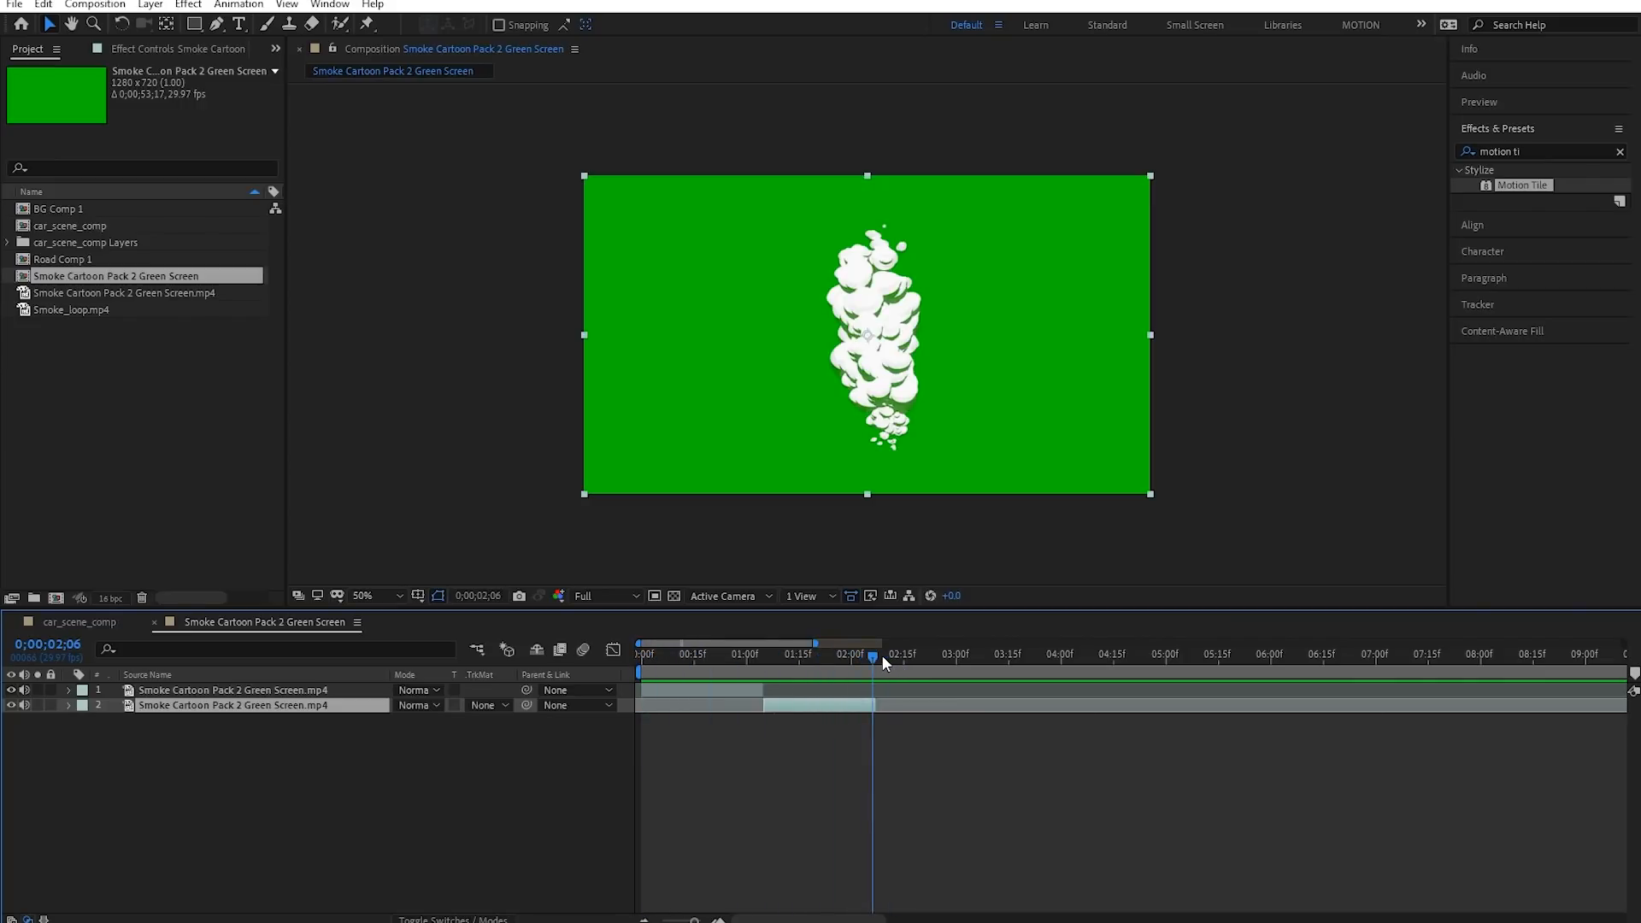
key("n")
Play the end of the work area repeatedly to check how the smoke wraps around to the composition's start
left_click(834, 653)
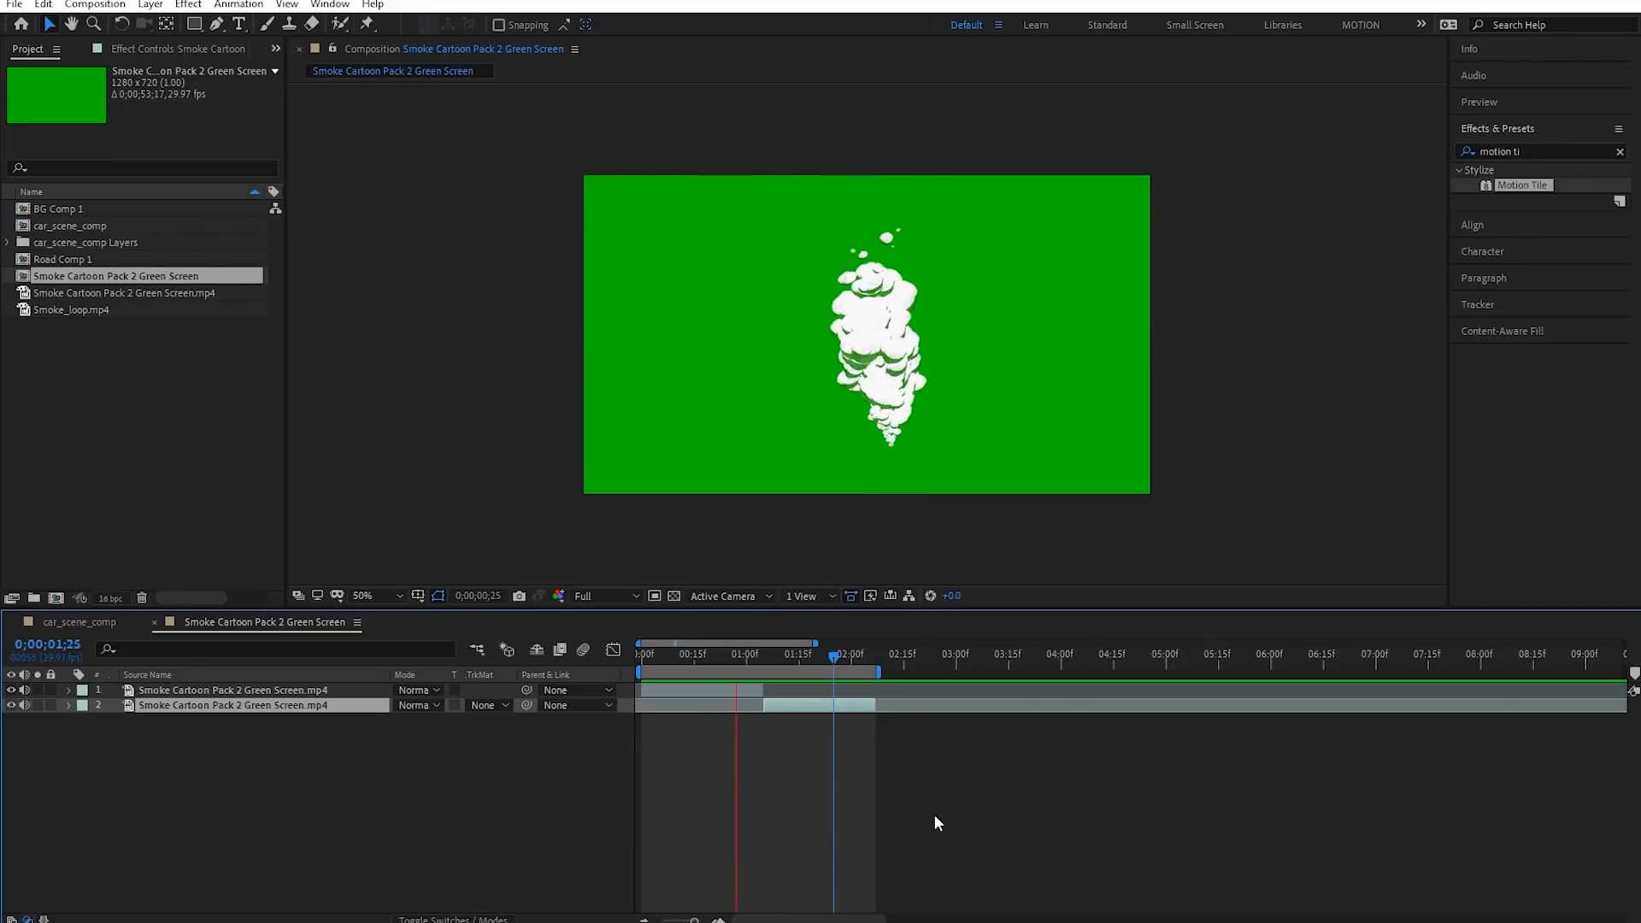
left_click(839, 655)
key("space")
key("space")
key("space")
left_click(845, 656)
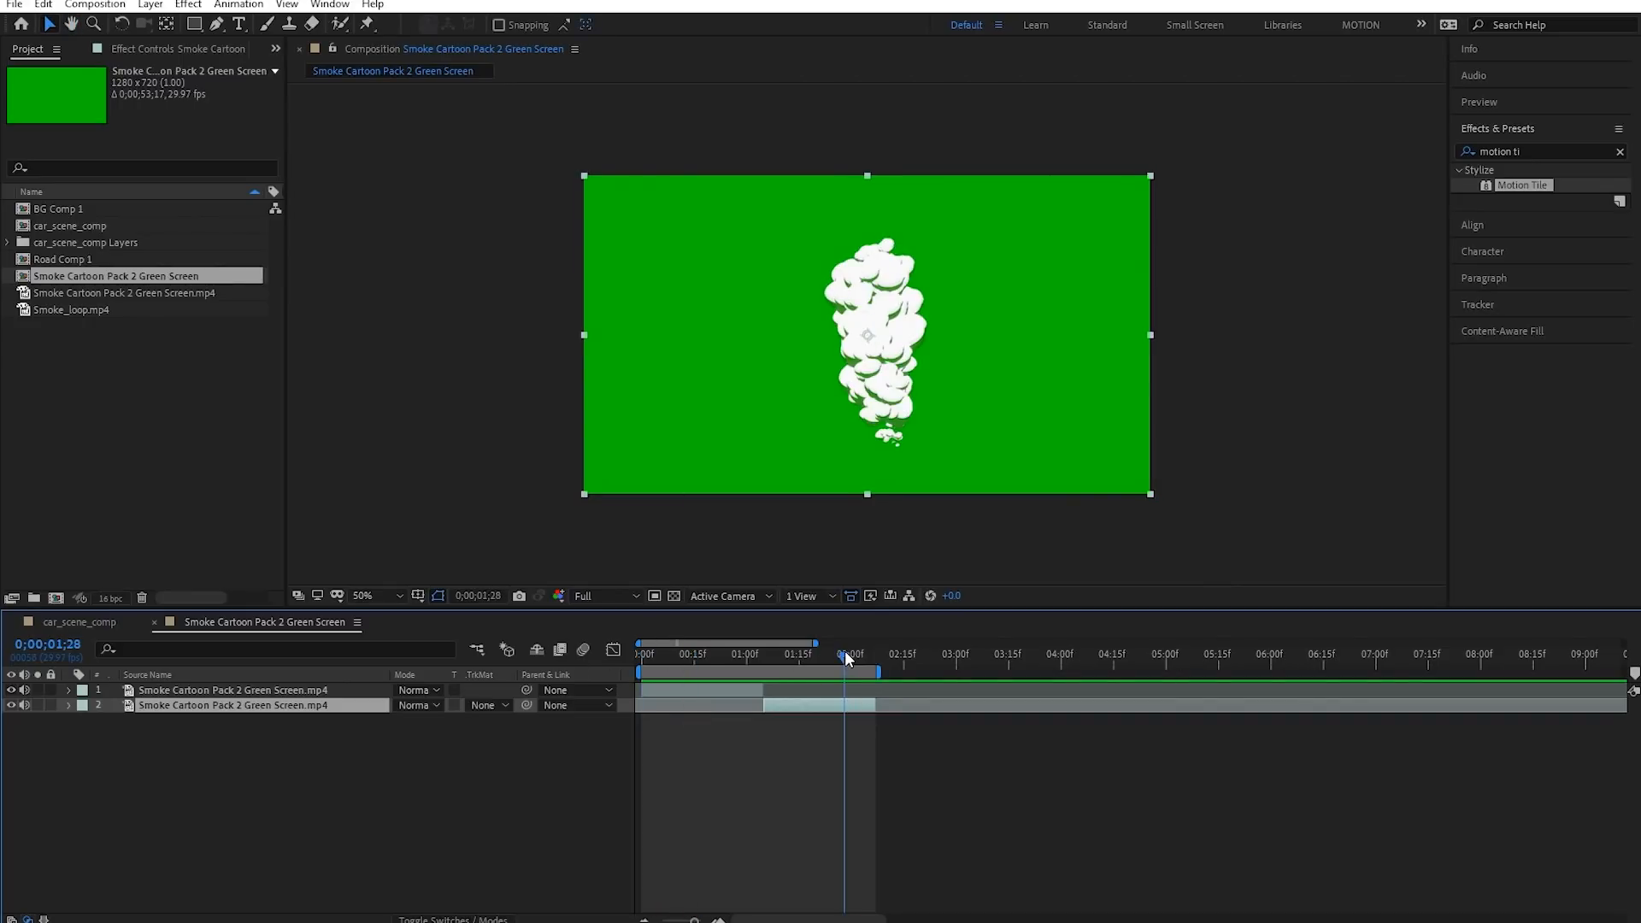
key("space")
key("space")
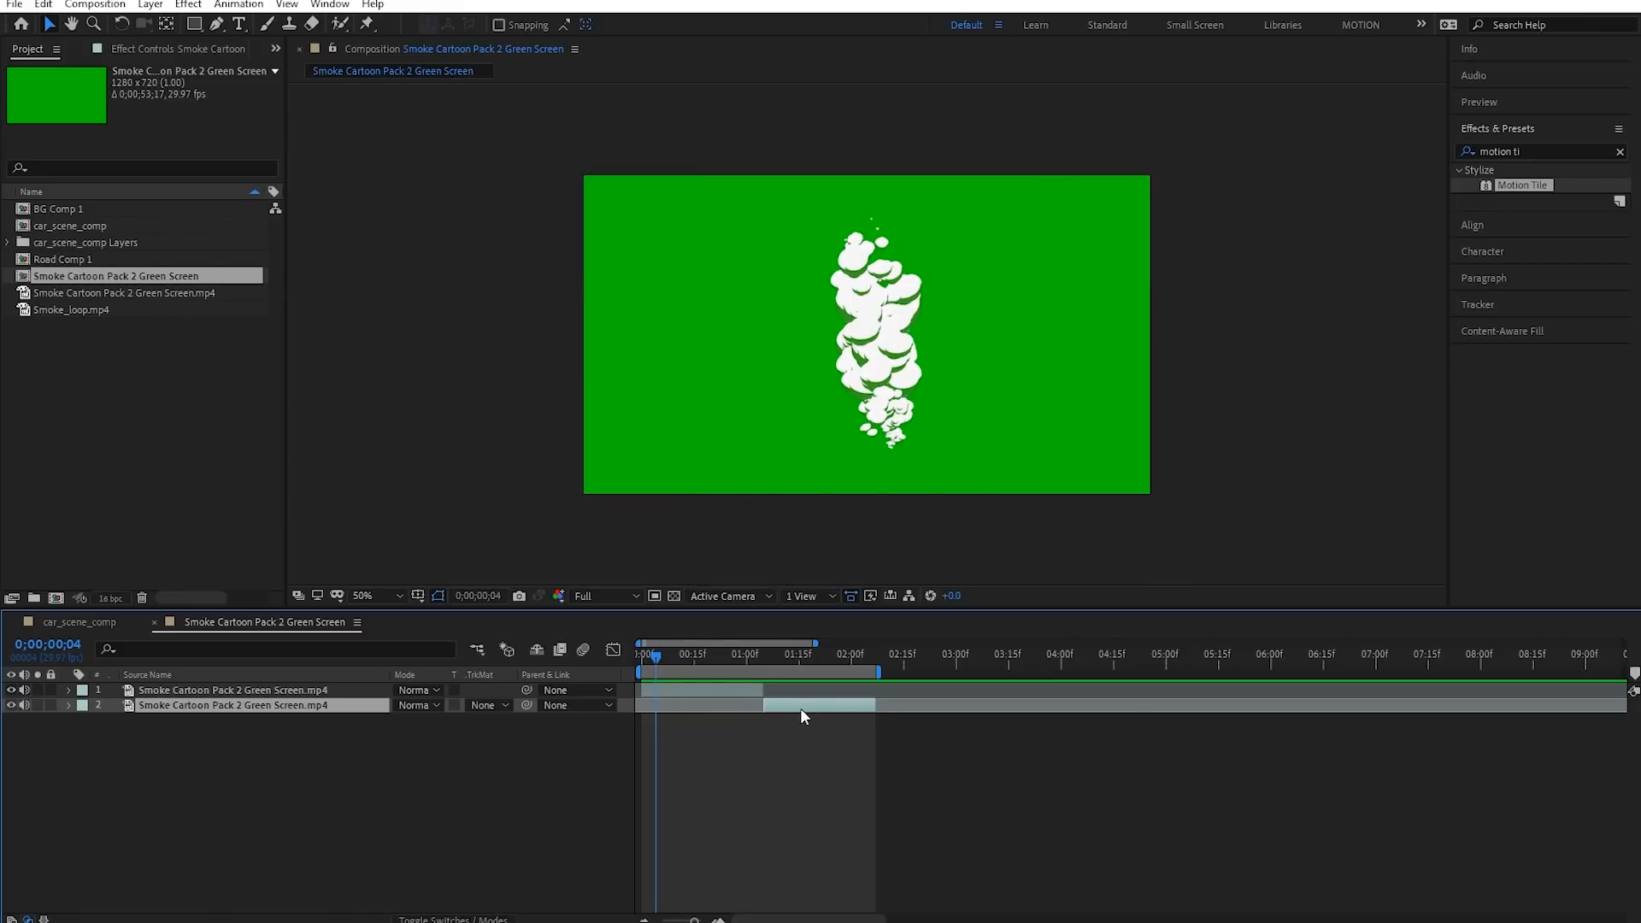
Undo the work area change, the clip rearrangement and the split of the smoke footage
key("Home")
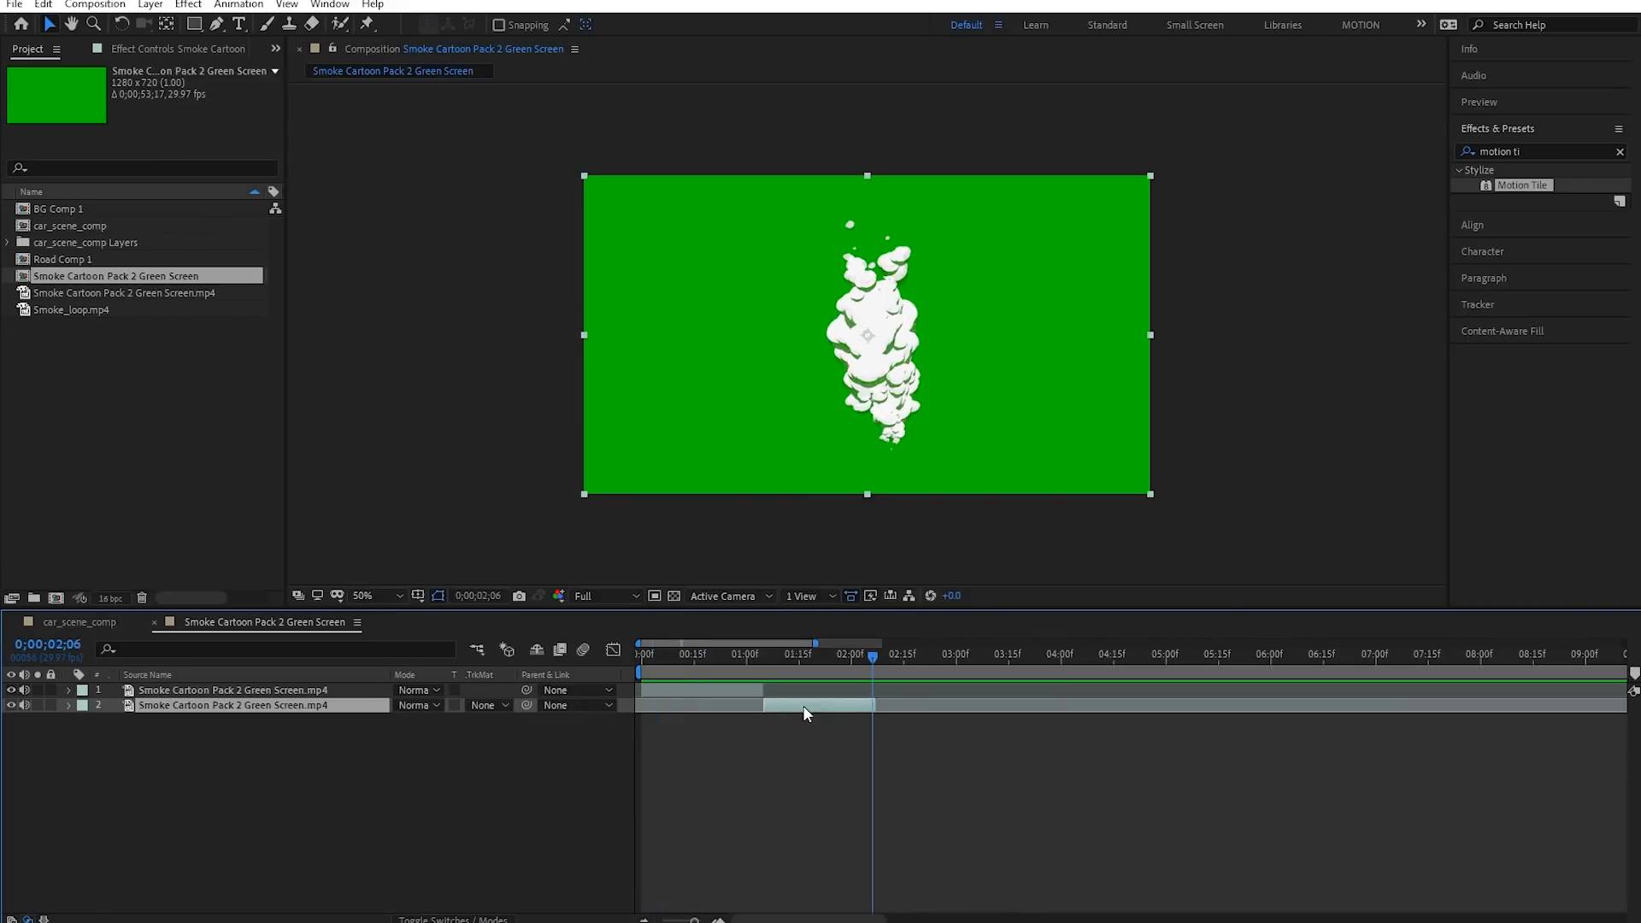
key("bracketleft")
key("ctrl+z")
key("ctrl+z")
key("ctrl+z")
key("ctrl+z")
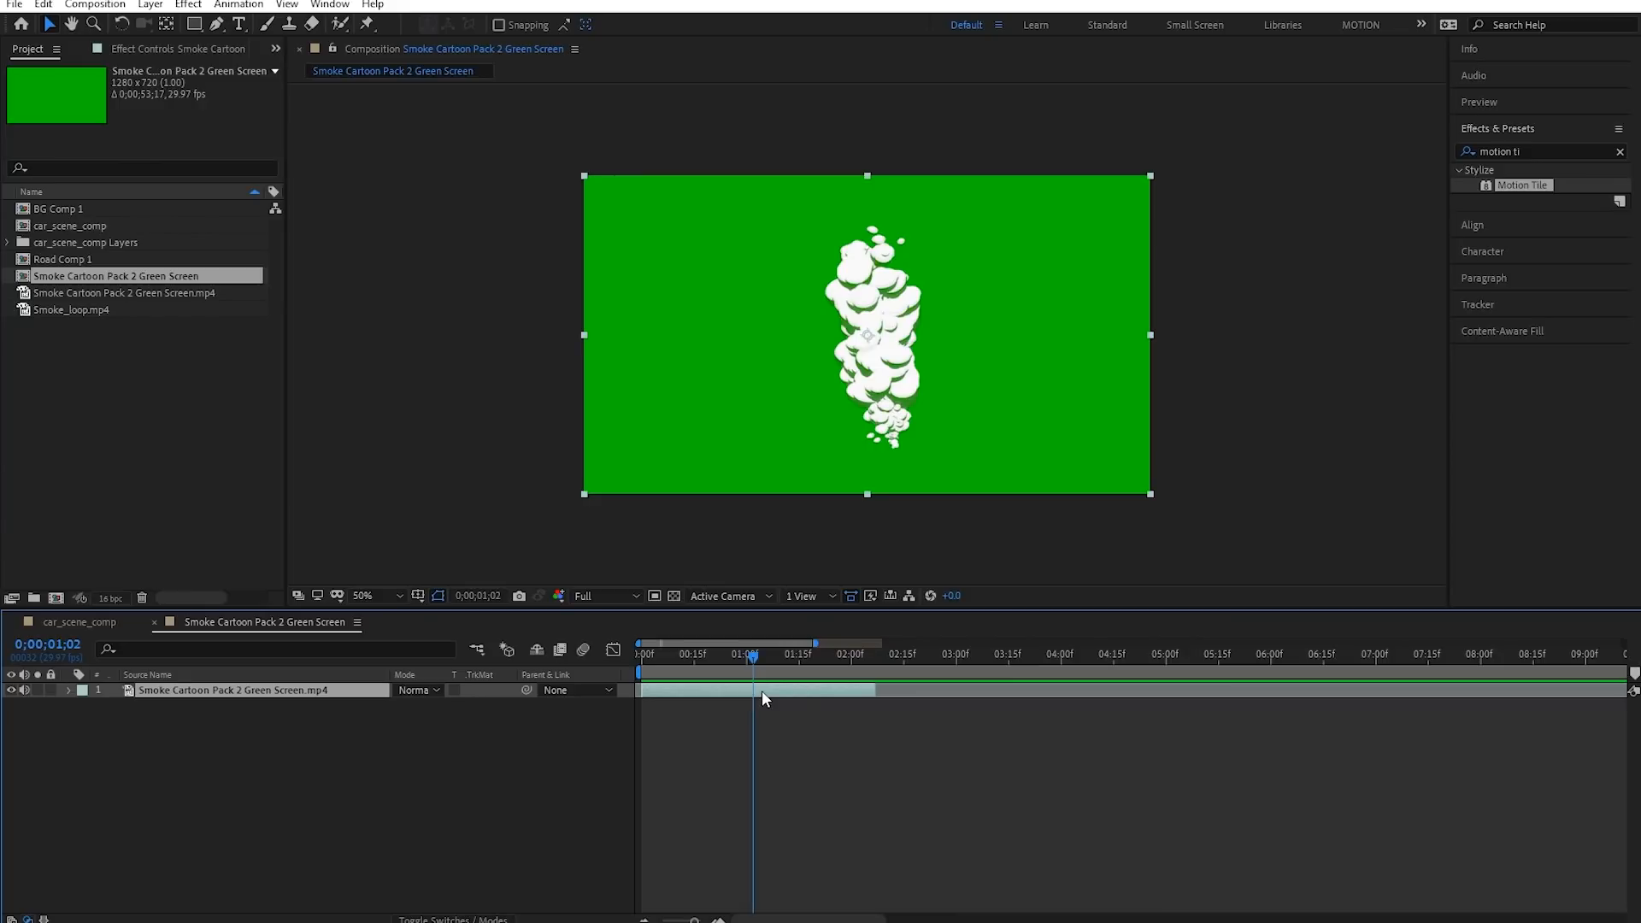
Split the smoke clip at 0;00;01;02
key("ctrl+shift+d")
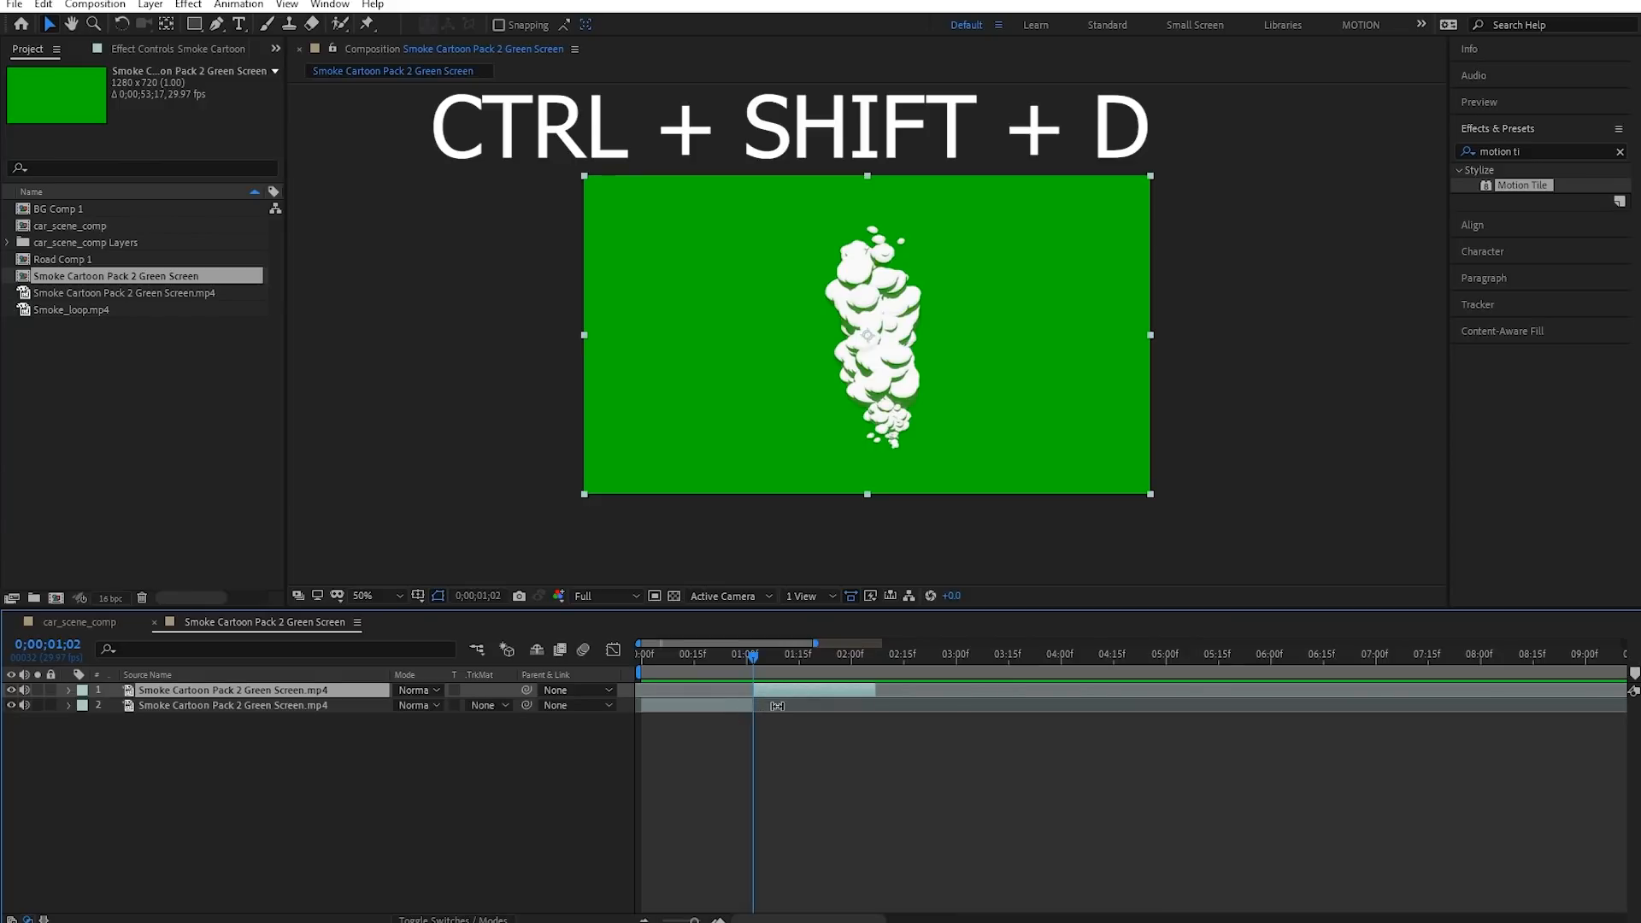
left_click(721, 714)
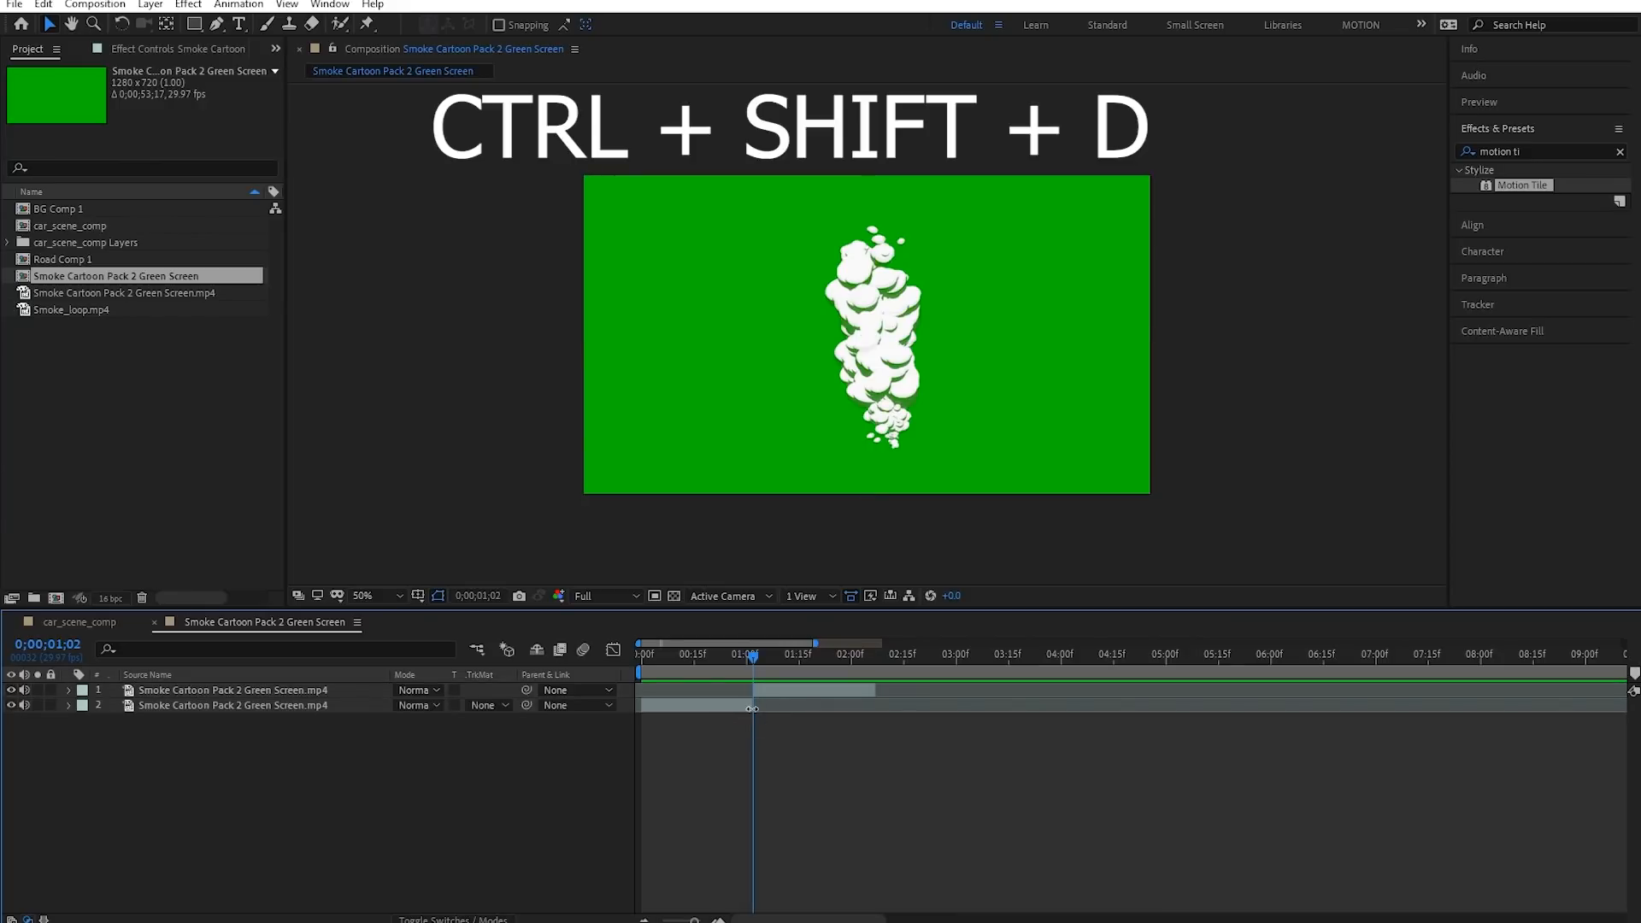
left_click(733, 706)
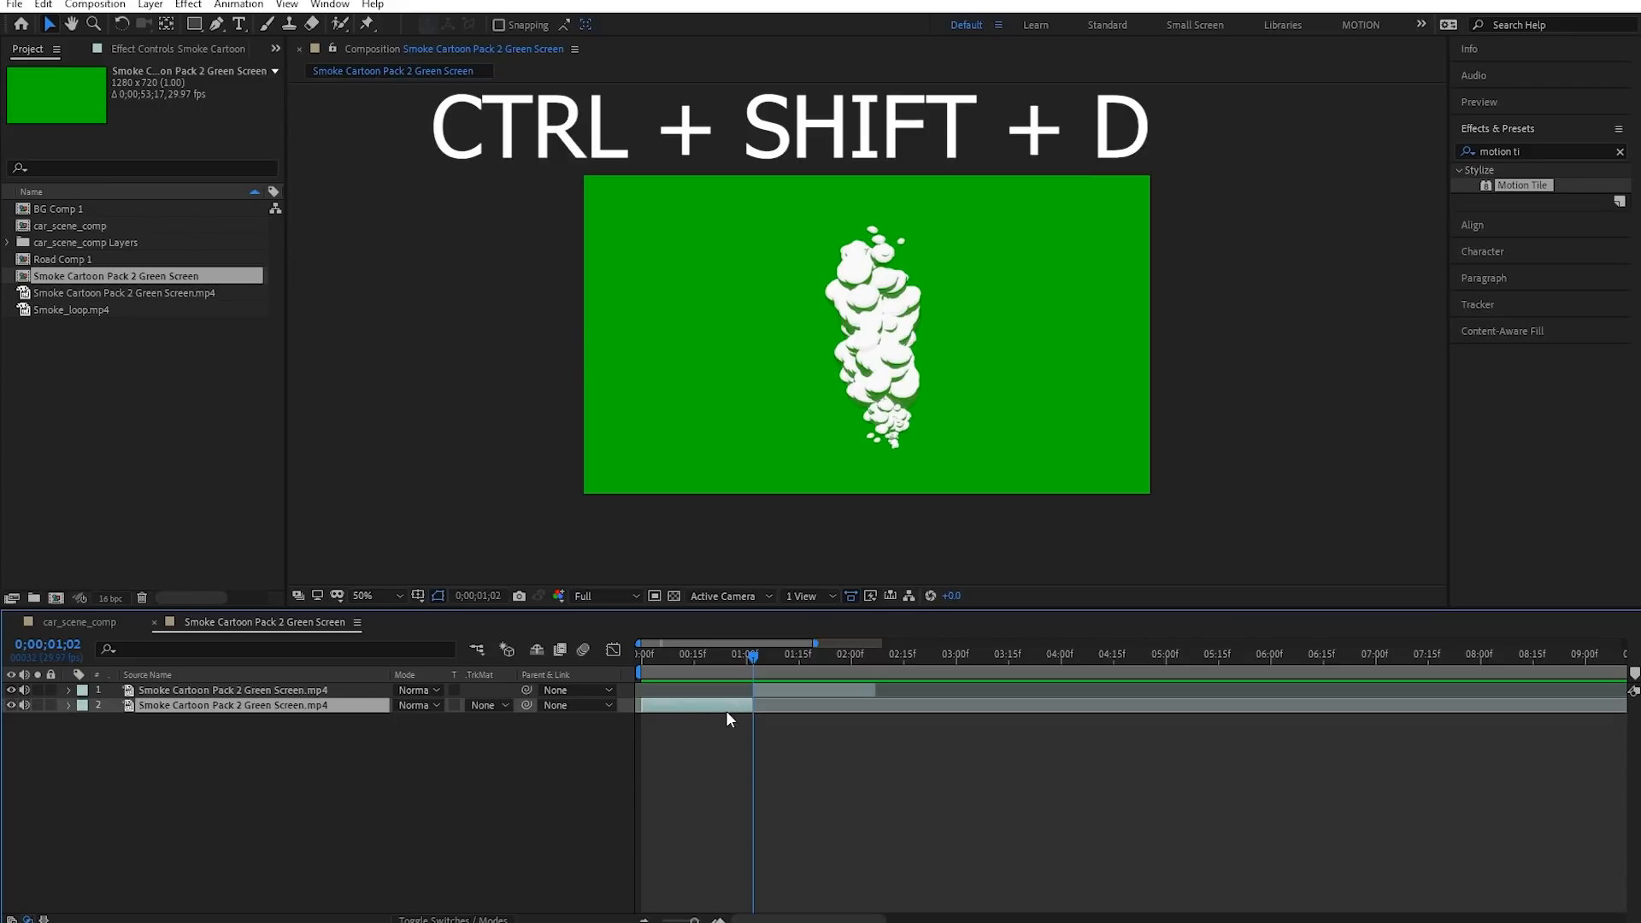
left_click(766, 689)
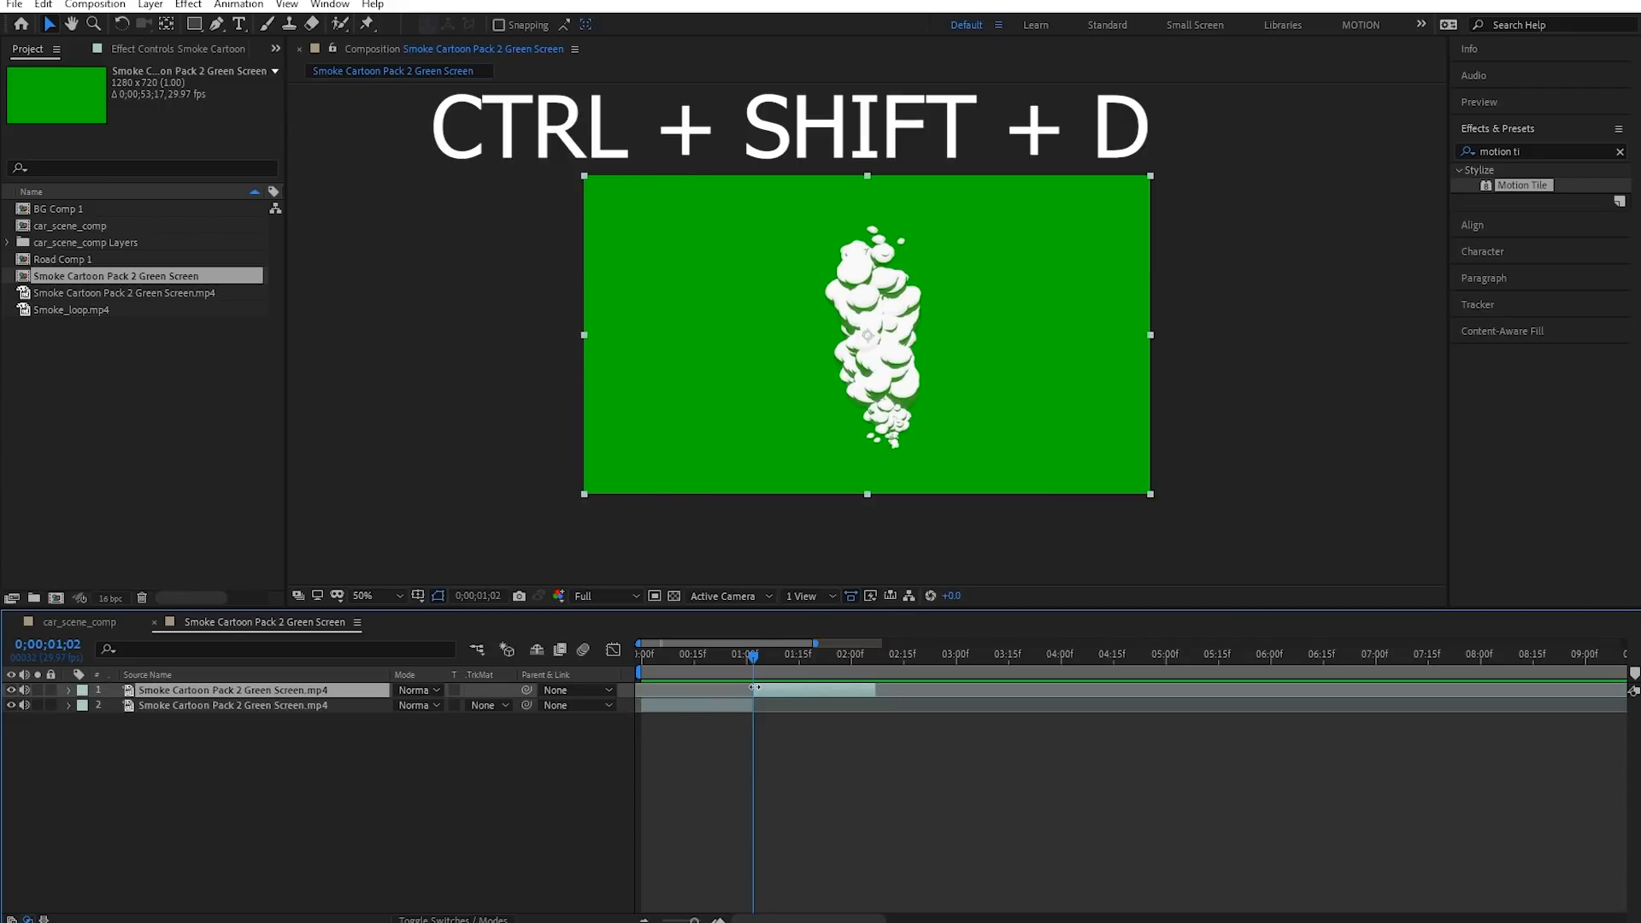
left_click(721, 704)
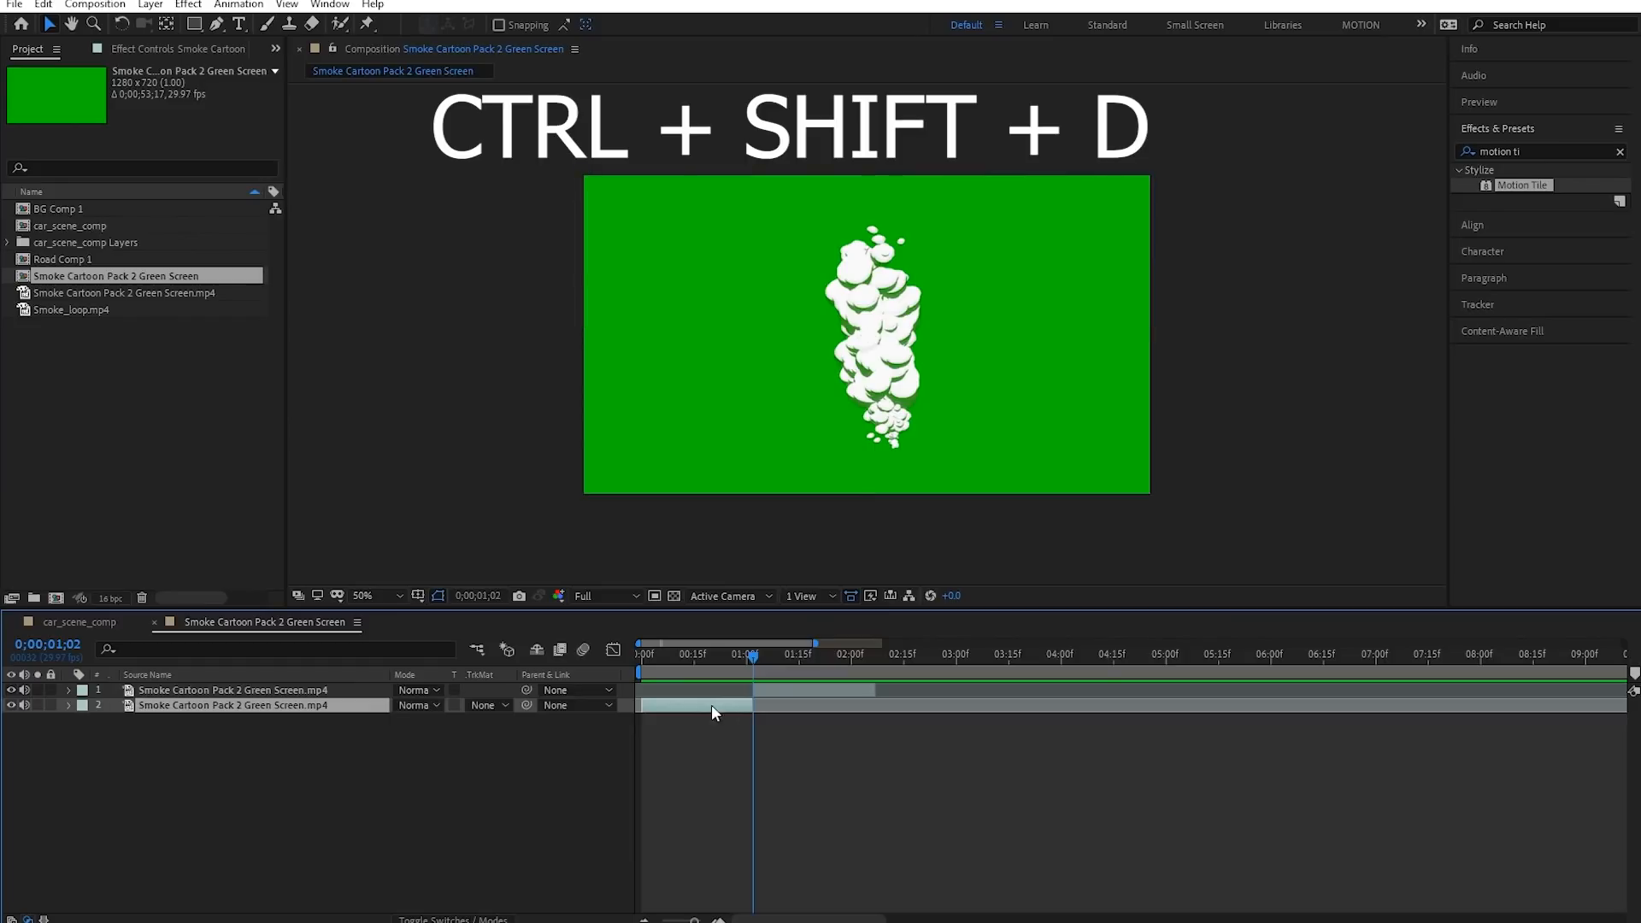
Shift the later smoke part to the composition's start and put the earlier part right behind it
left_click(794, 689)
left_click_drag(793, 689, 681, 692)
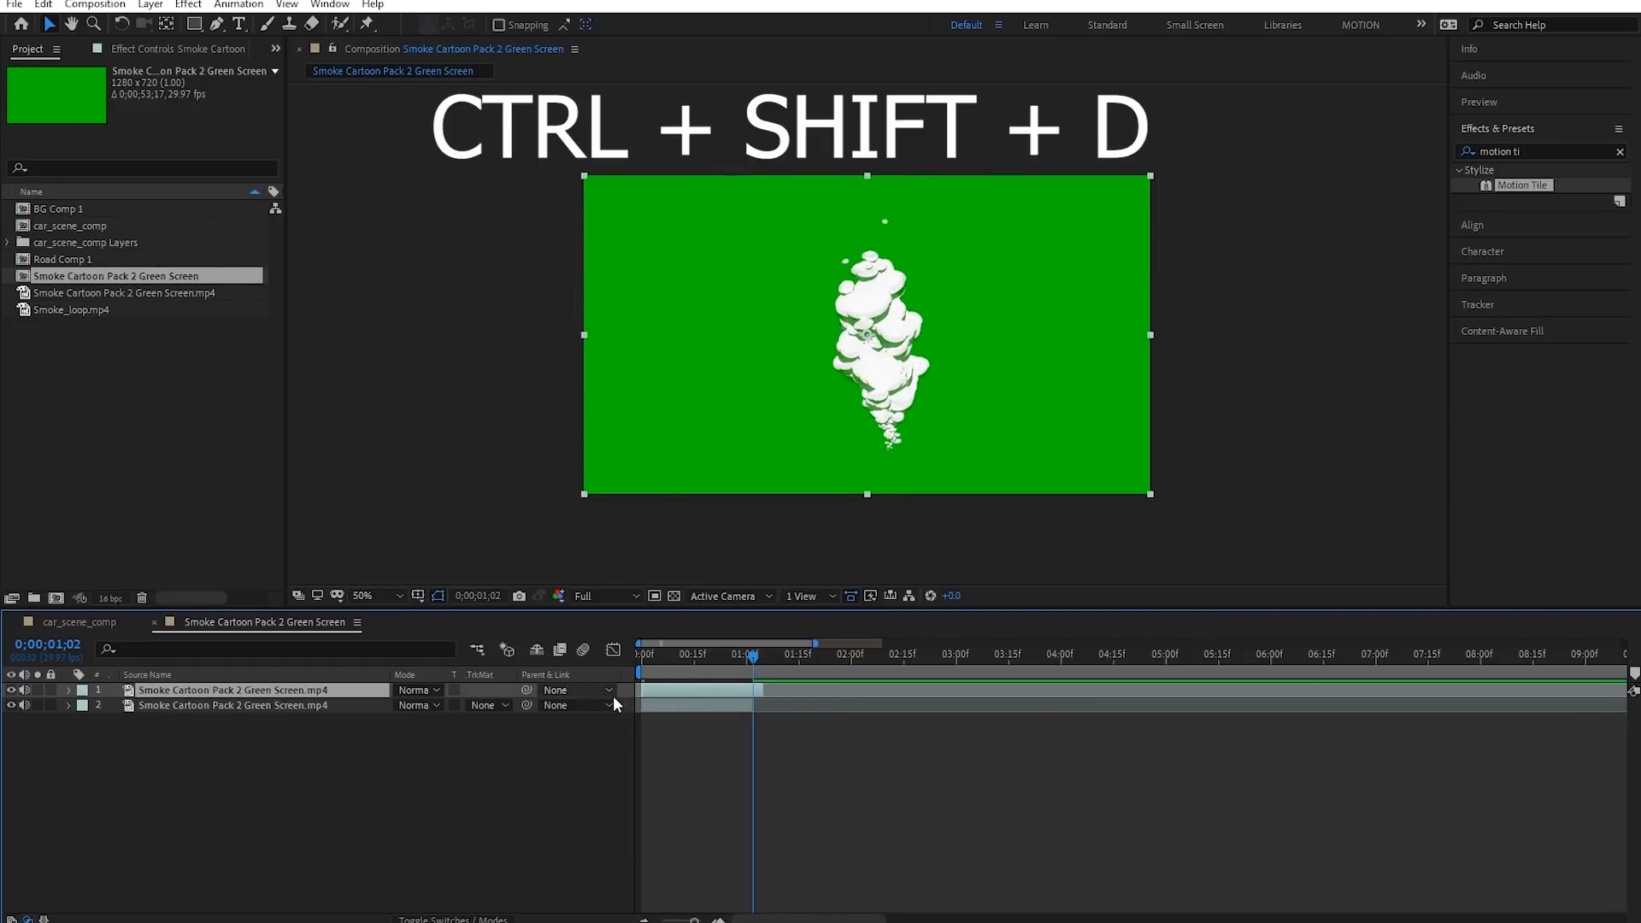
left_click_drag(738, 704, 848, 705)
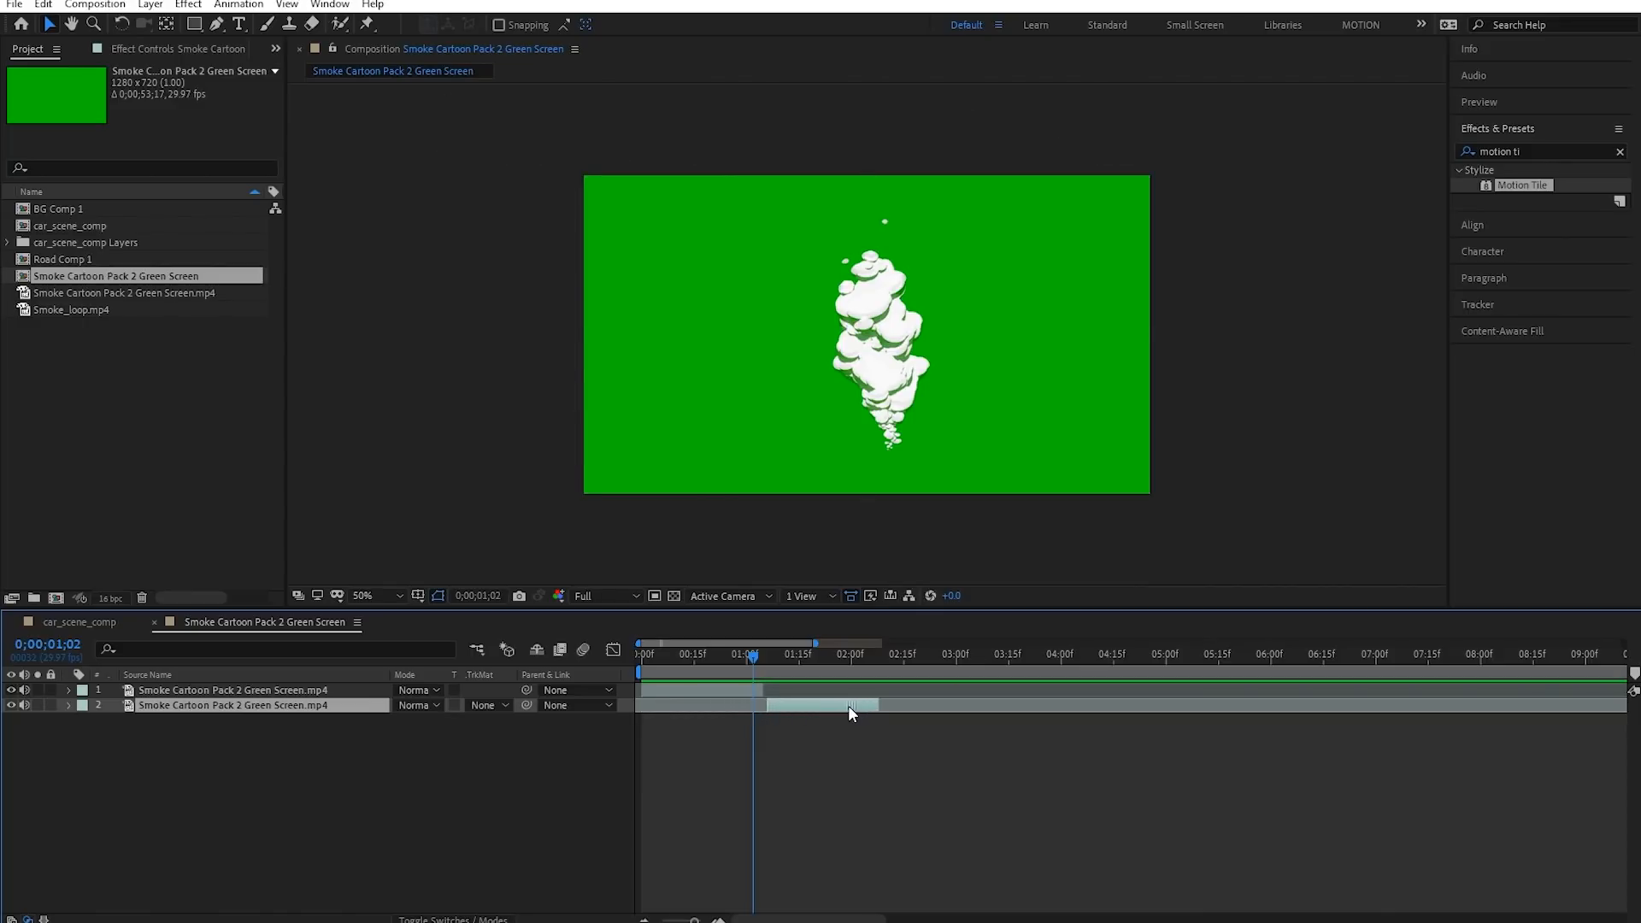
Trim the work area's end to 0;00;02;06 and preview the transition from the last frame back to the first
key("o")
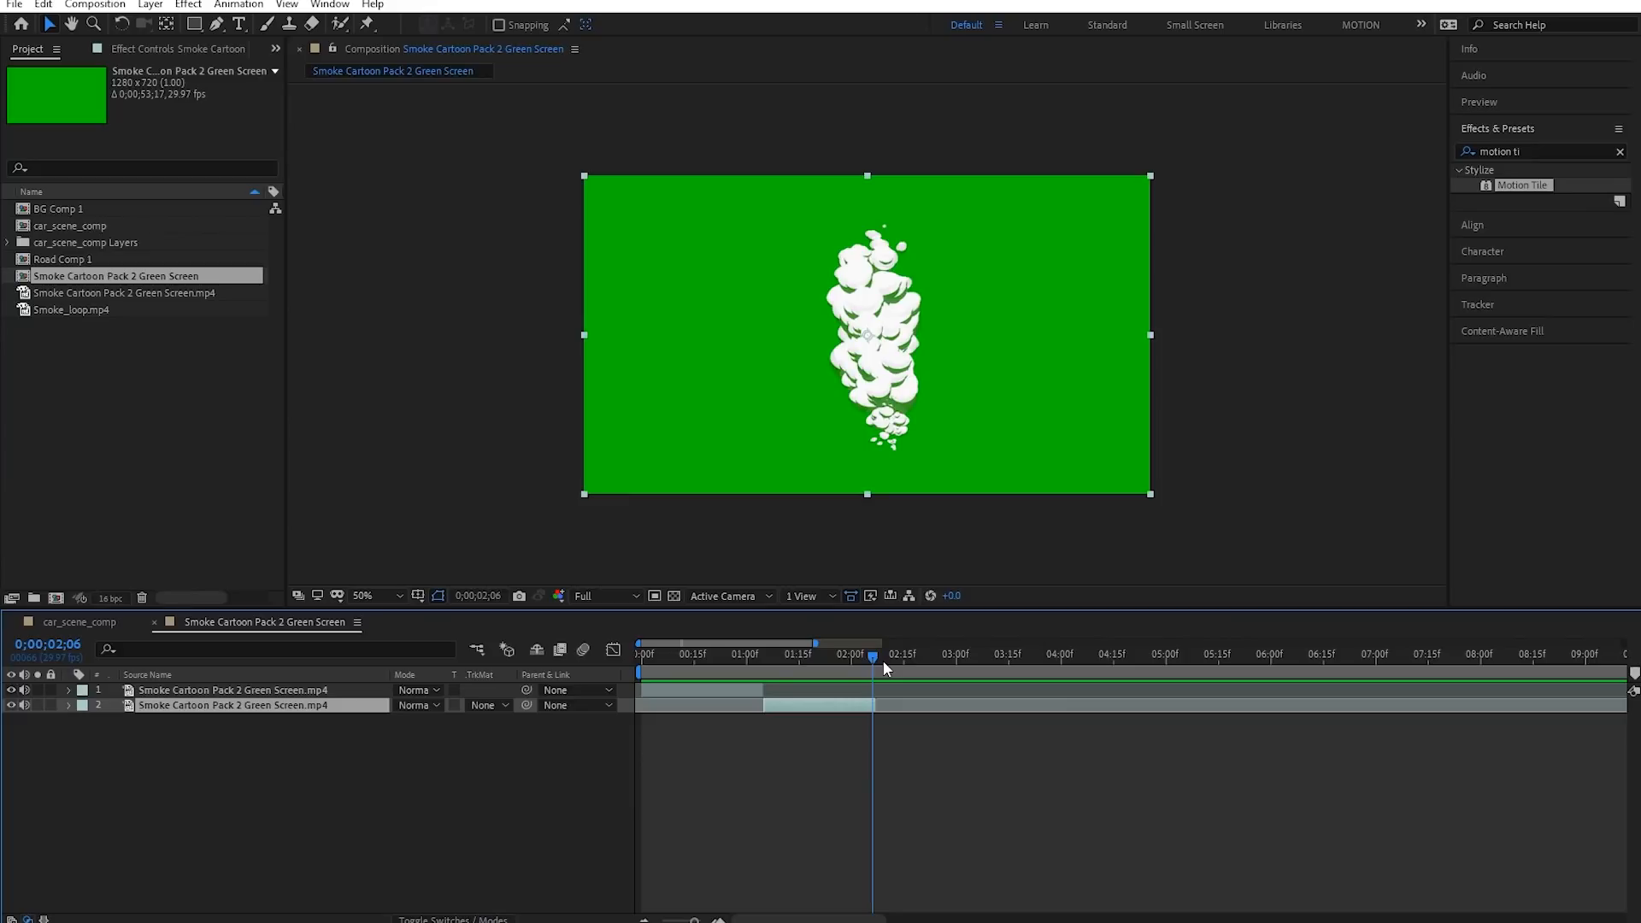
key("n")
left_click(830, 663)
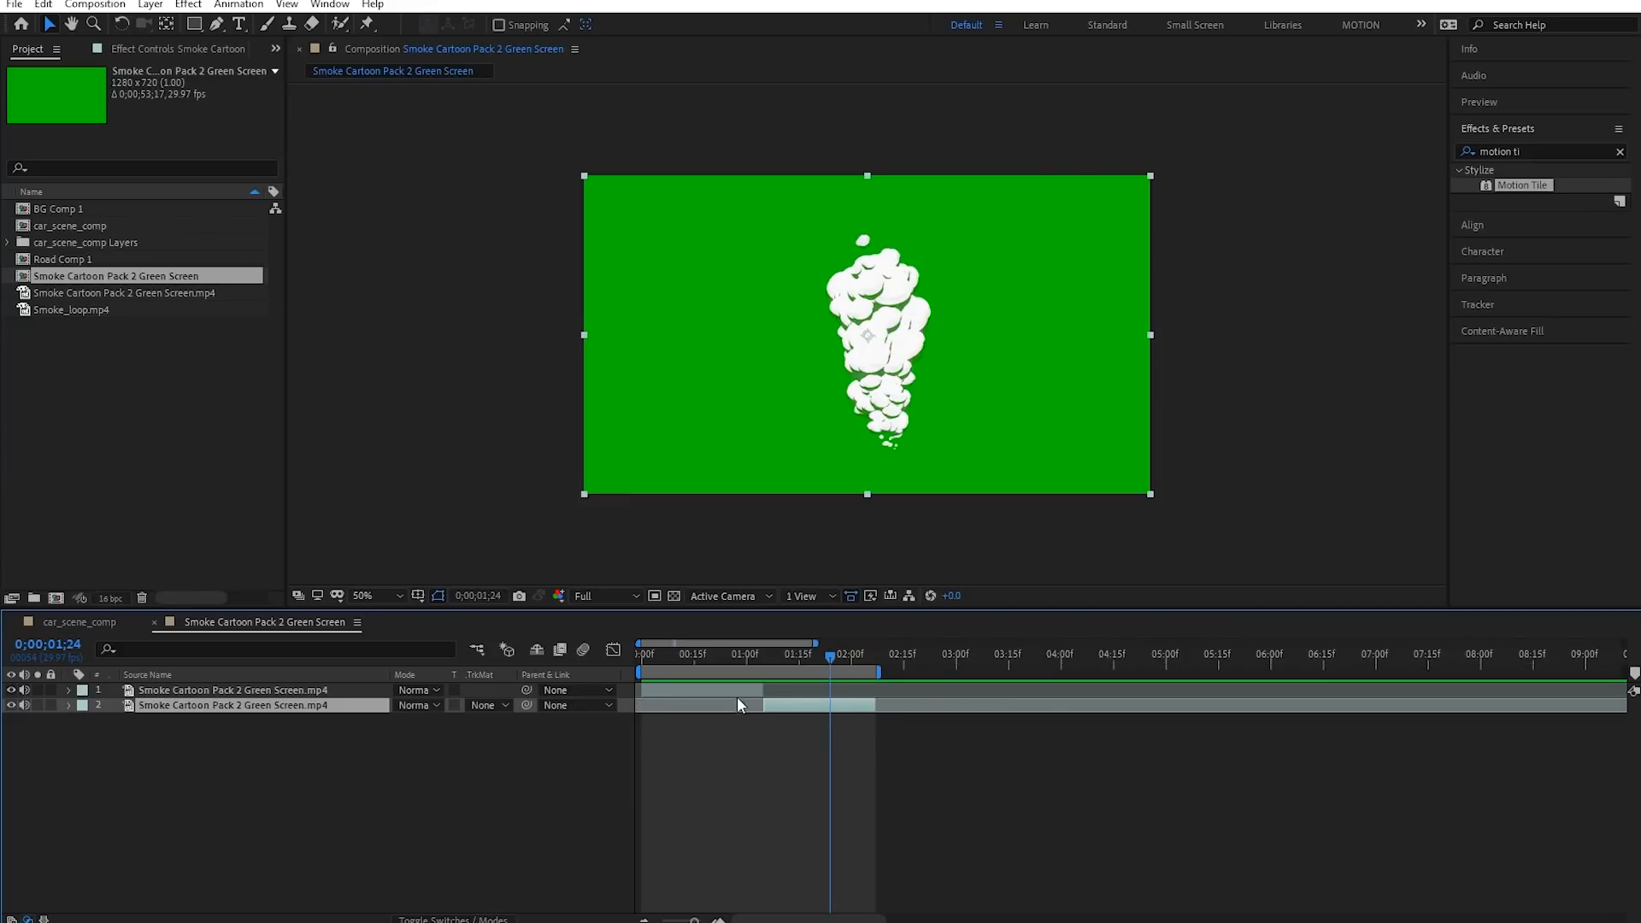
key("space")
key("space")
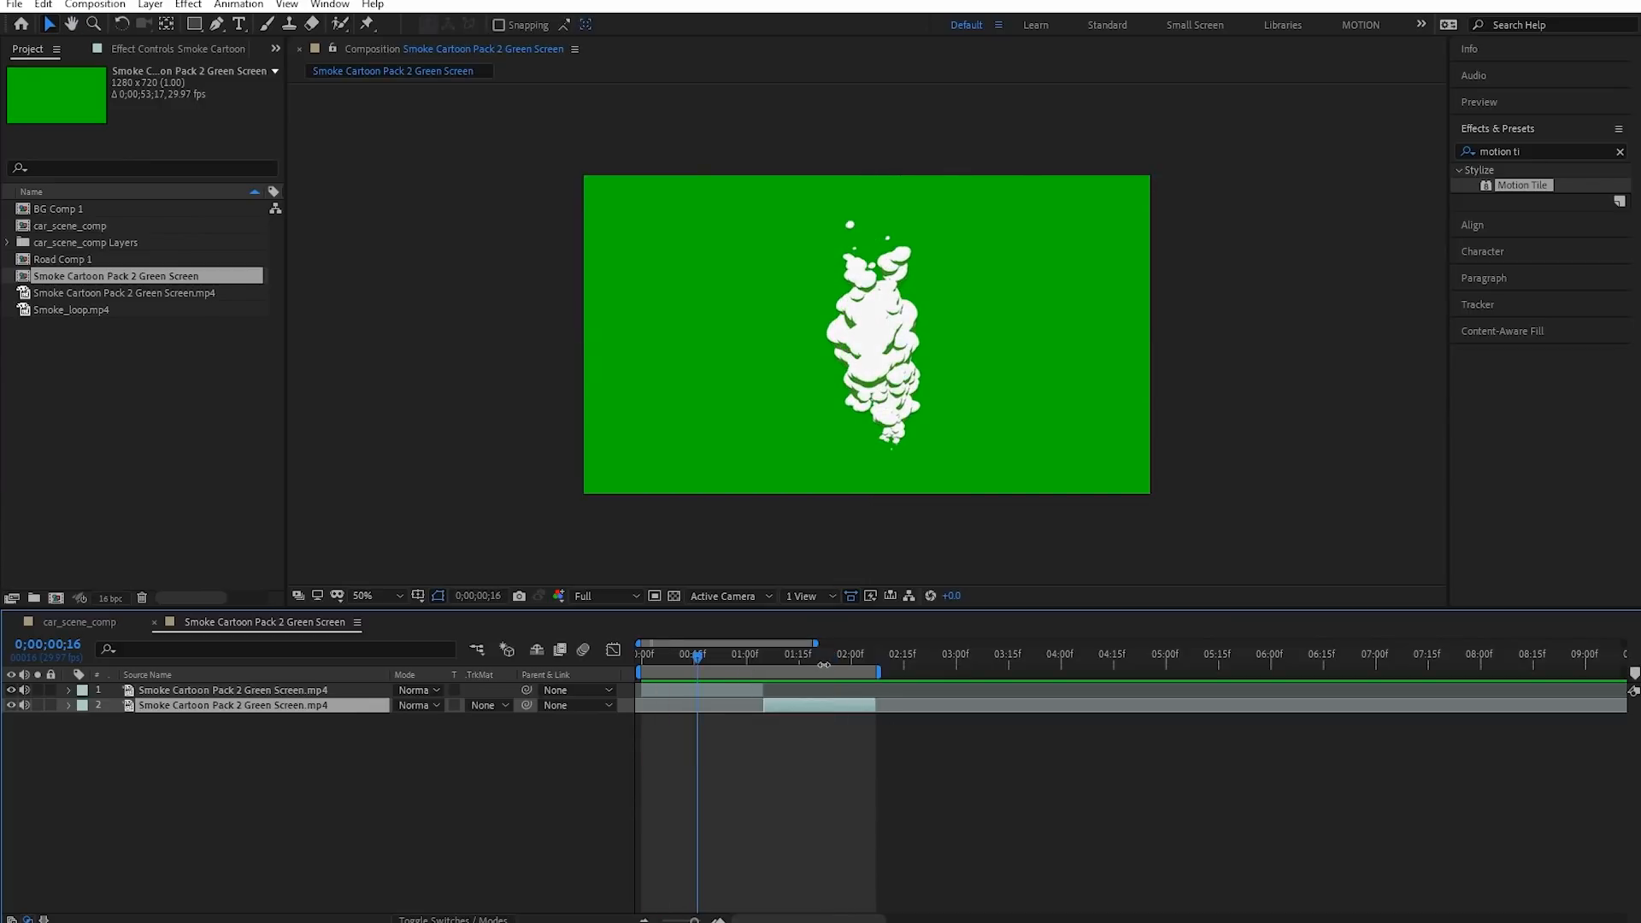
left_click(819, 654)
key("space")
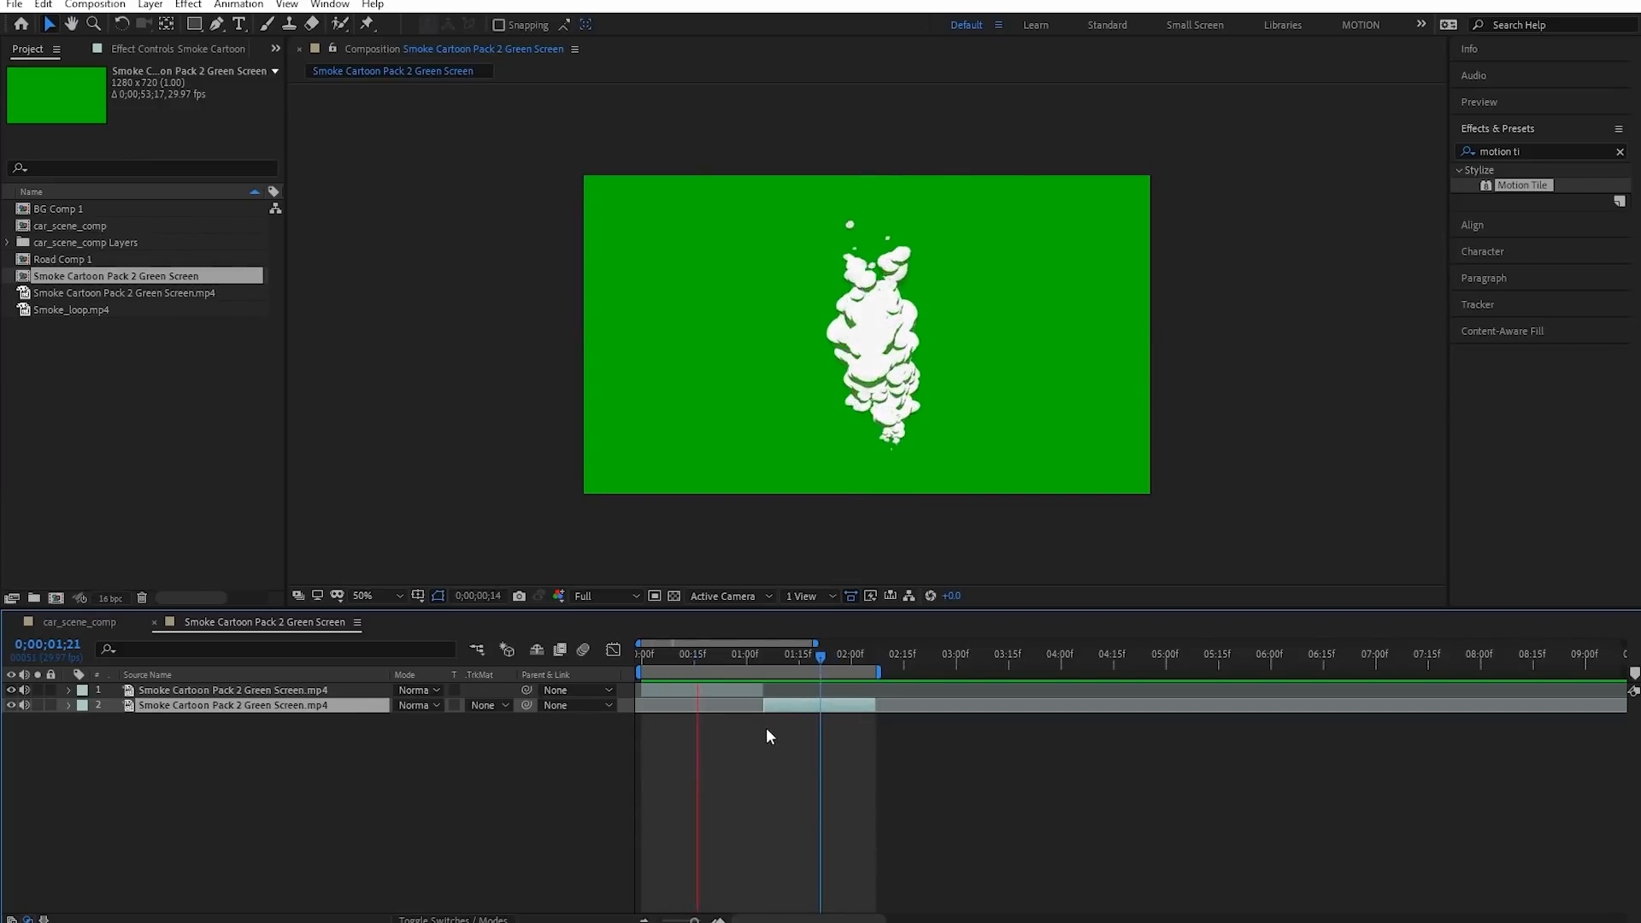
Overlap the lower smoke clip from 0;00;00;24 and keyframe the upper clip's opacity from 100% there to 0% at 0;00;01;04
left_click_drag(771, 664, 725, 655)
left_click(729, 690)
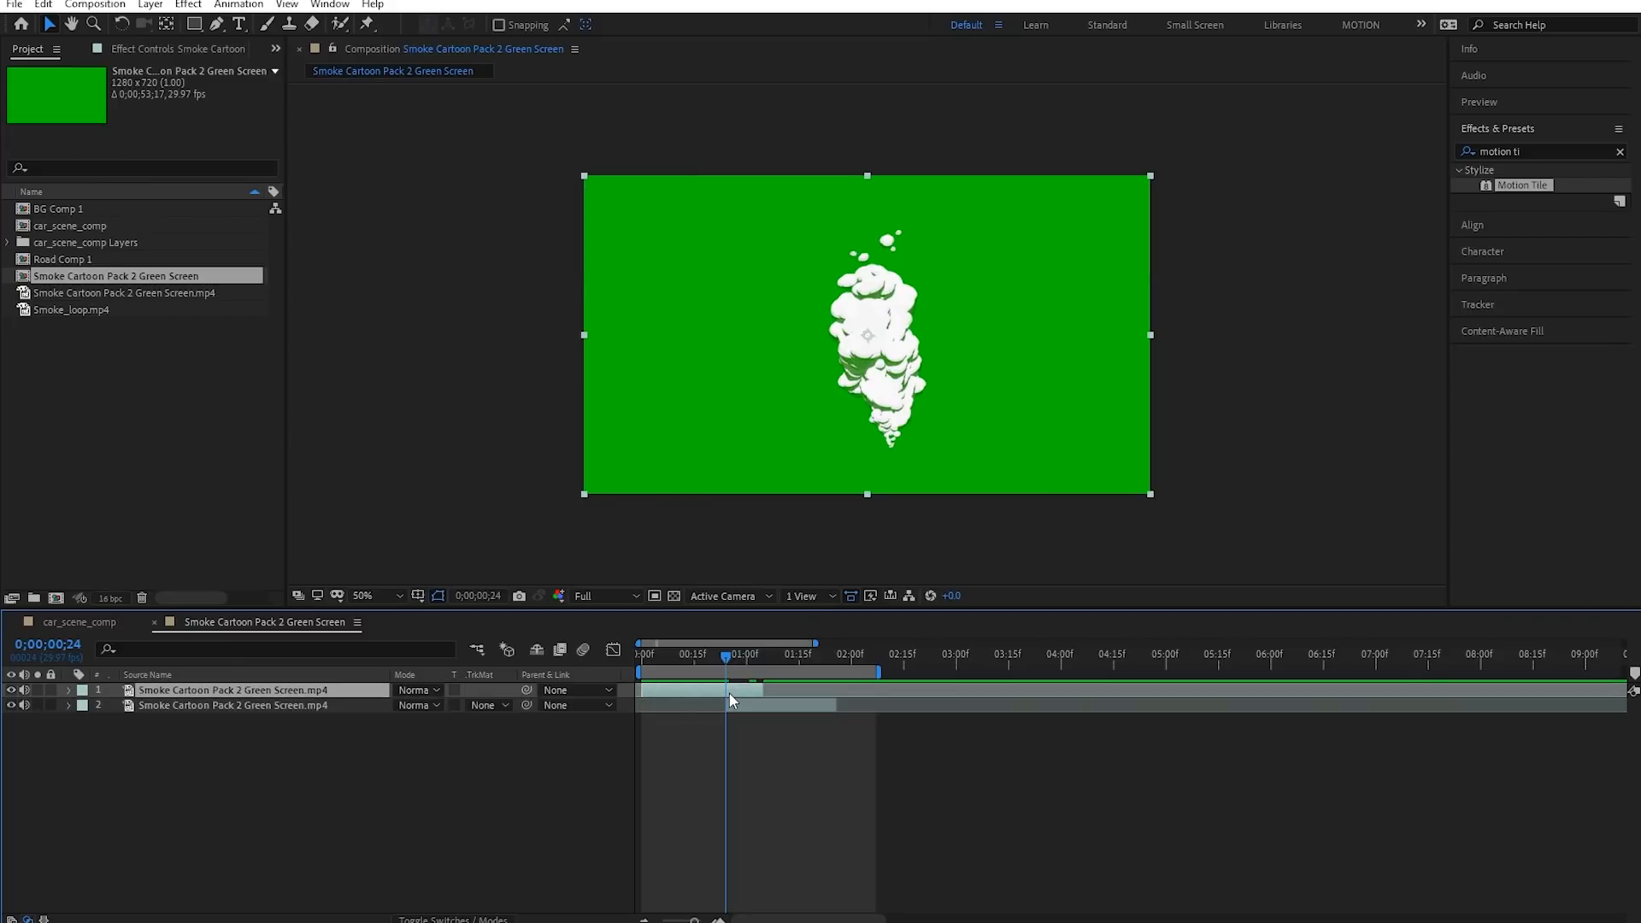
key("t")
left_click(114, 705)
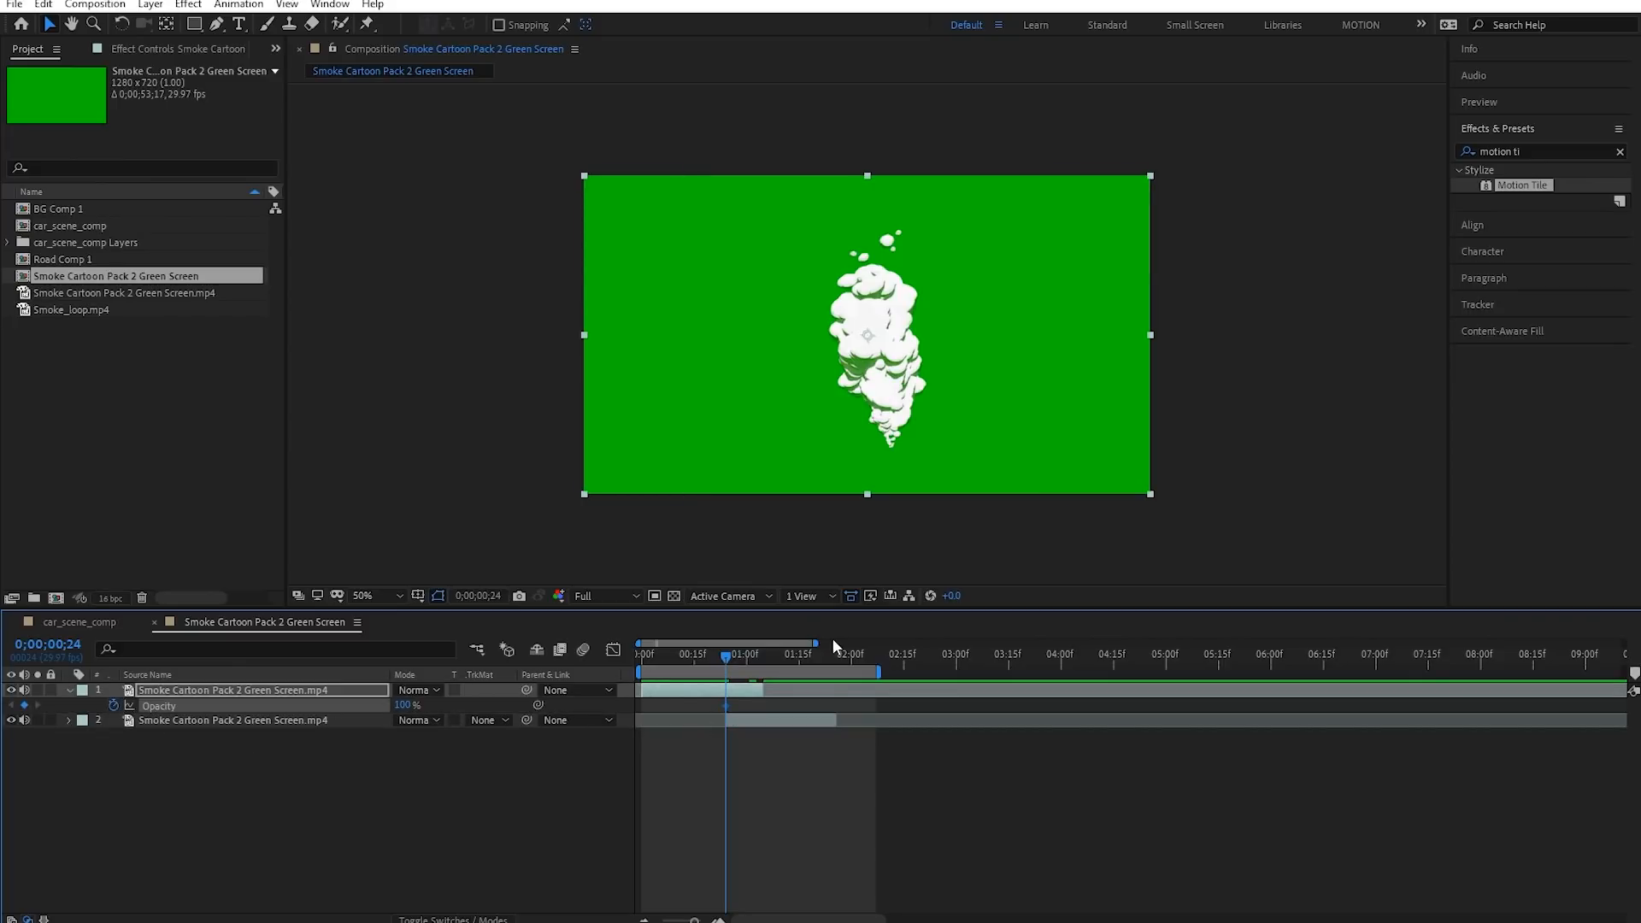
left_click_drag(730, 662, 760, 656)
left_click(402, 705)
type("0")
key("Return")
Keyframe the lower smoke clip's opacity from 0% at 0;00;00;24 to 100% at 0;00;01;04
left_click(758, 722)
key("t")
left_click(114, 736)
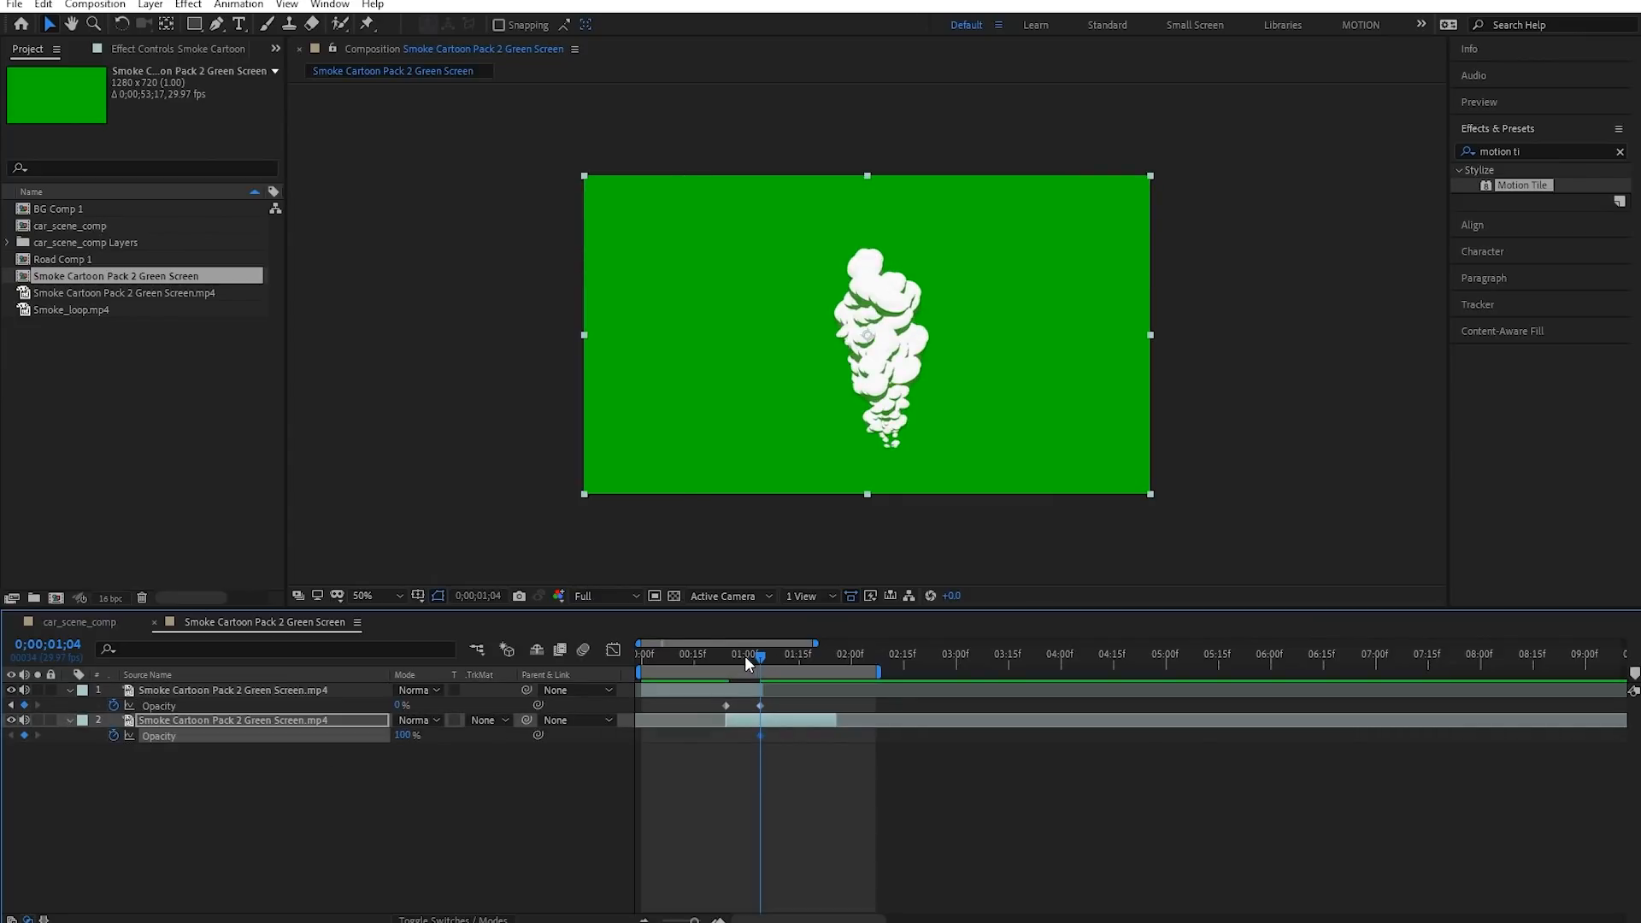
key("j")
left_click_drag(401, 736, 178, 767)
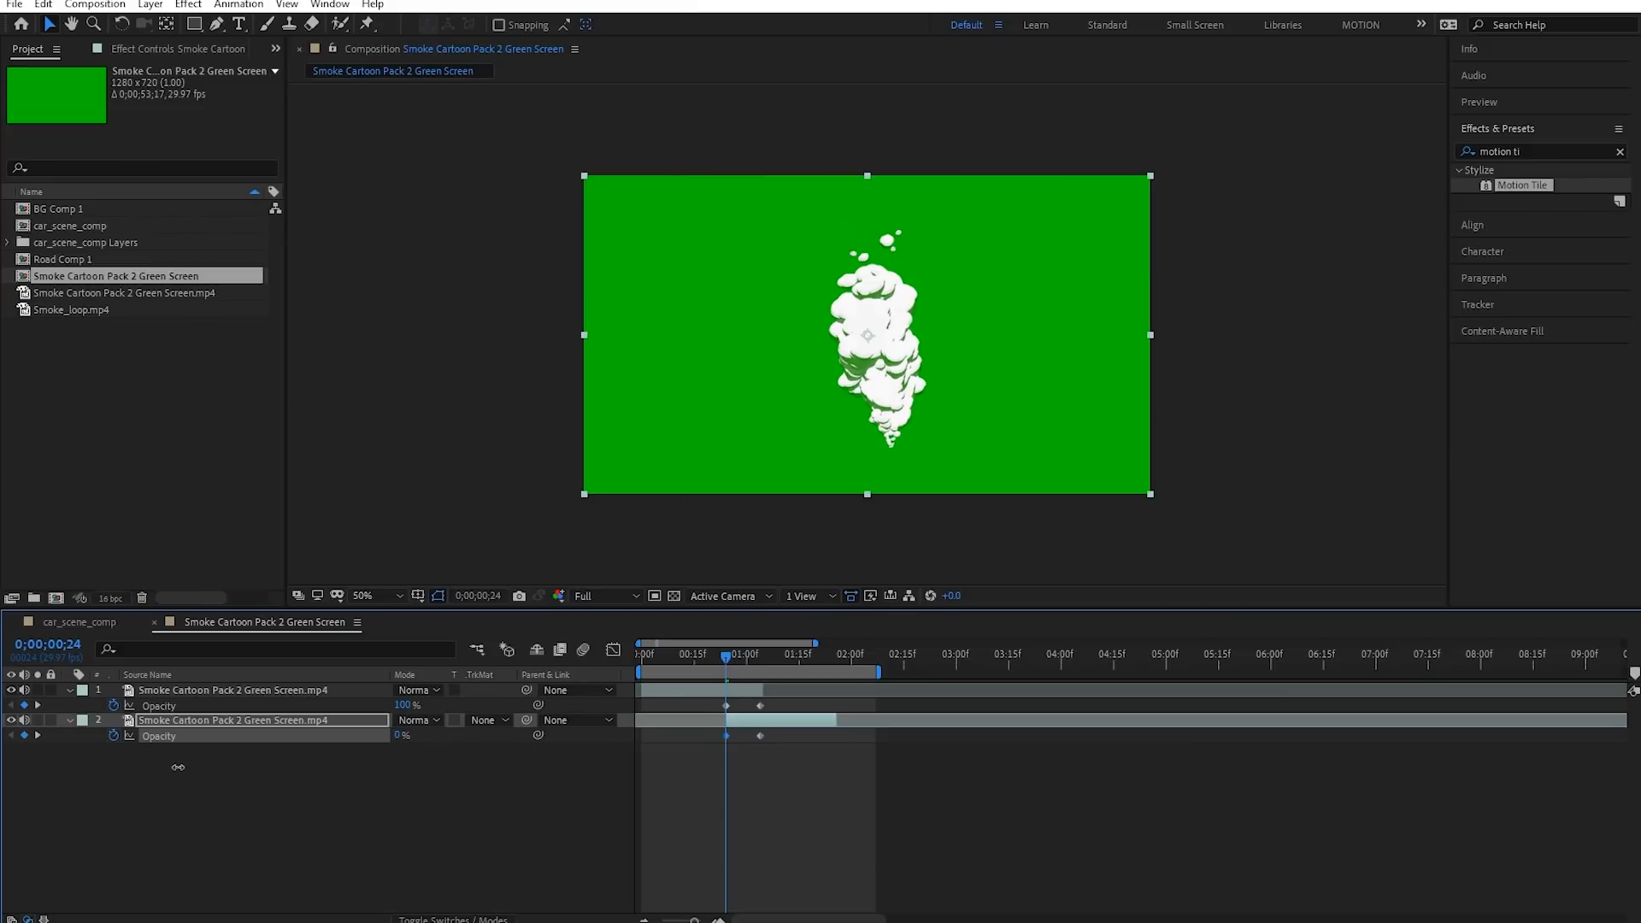
Preview the crossfade and end the work area at 0;00;01;25
left_click(865, 795)
key("space")
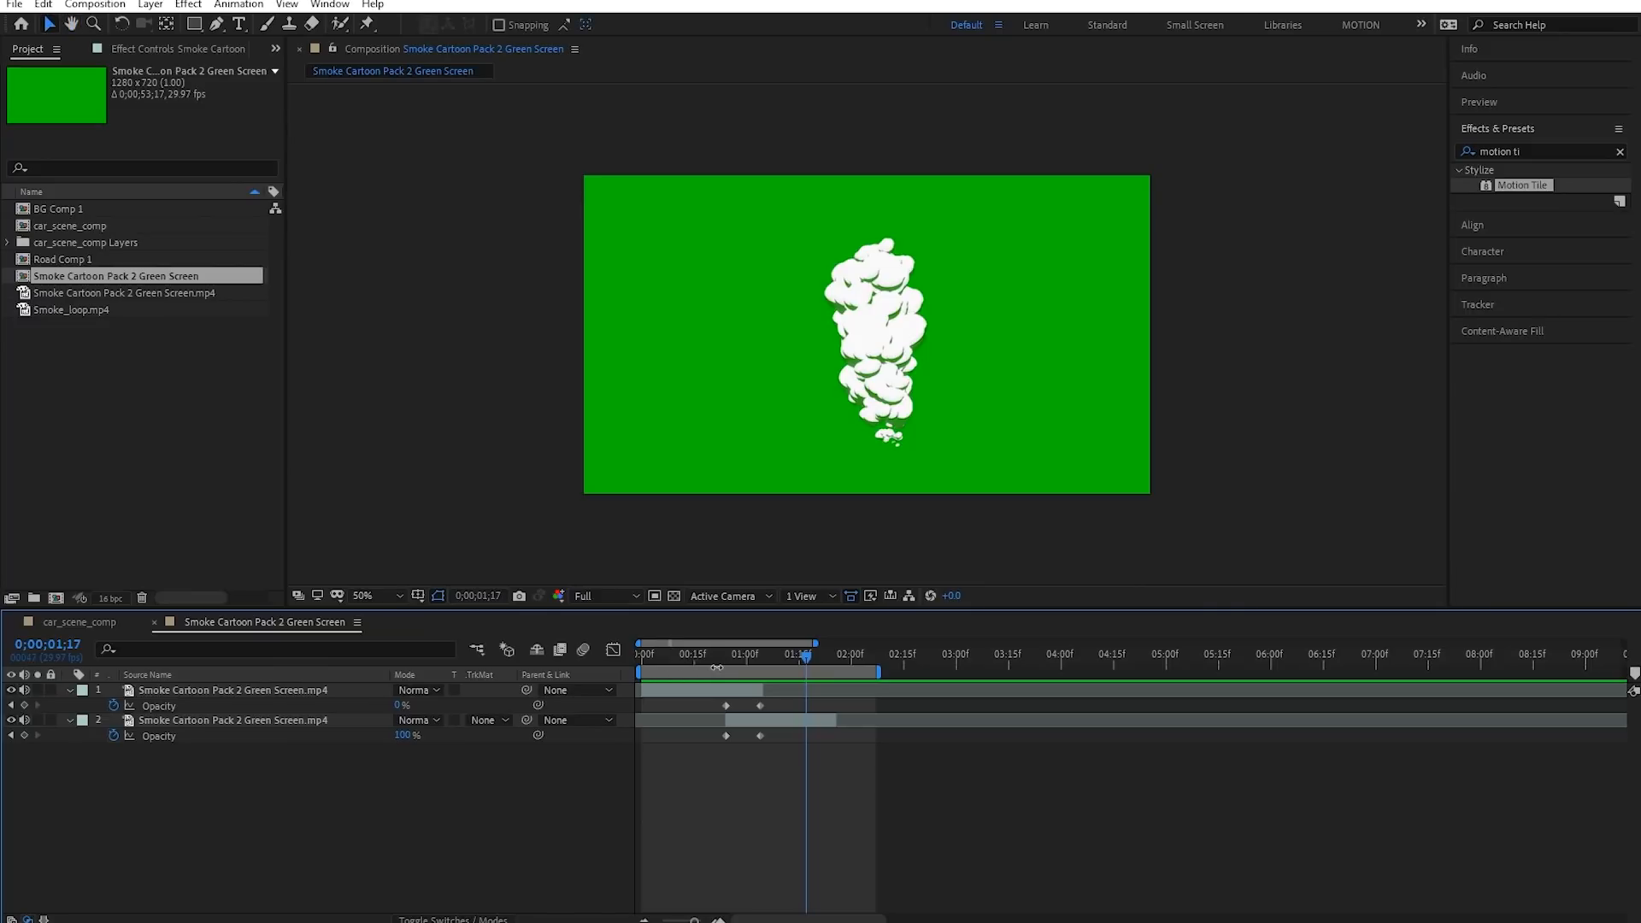
left_click_drag(733, 656, 828, 662)
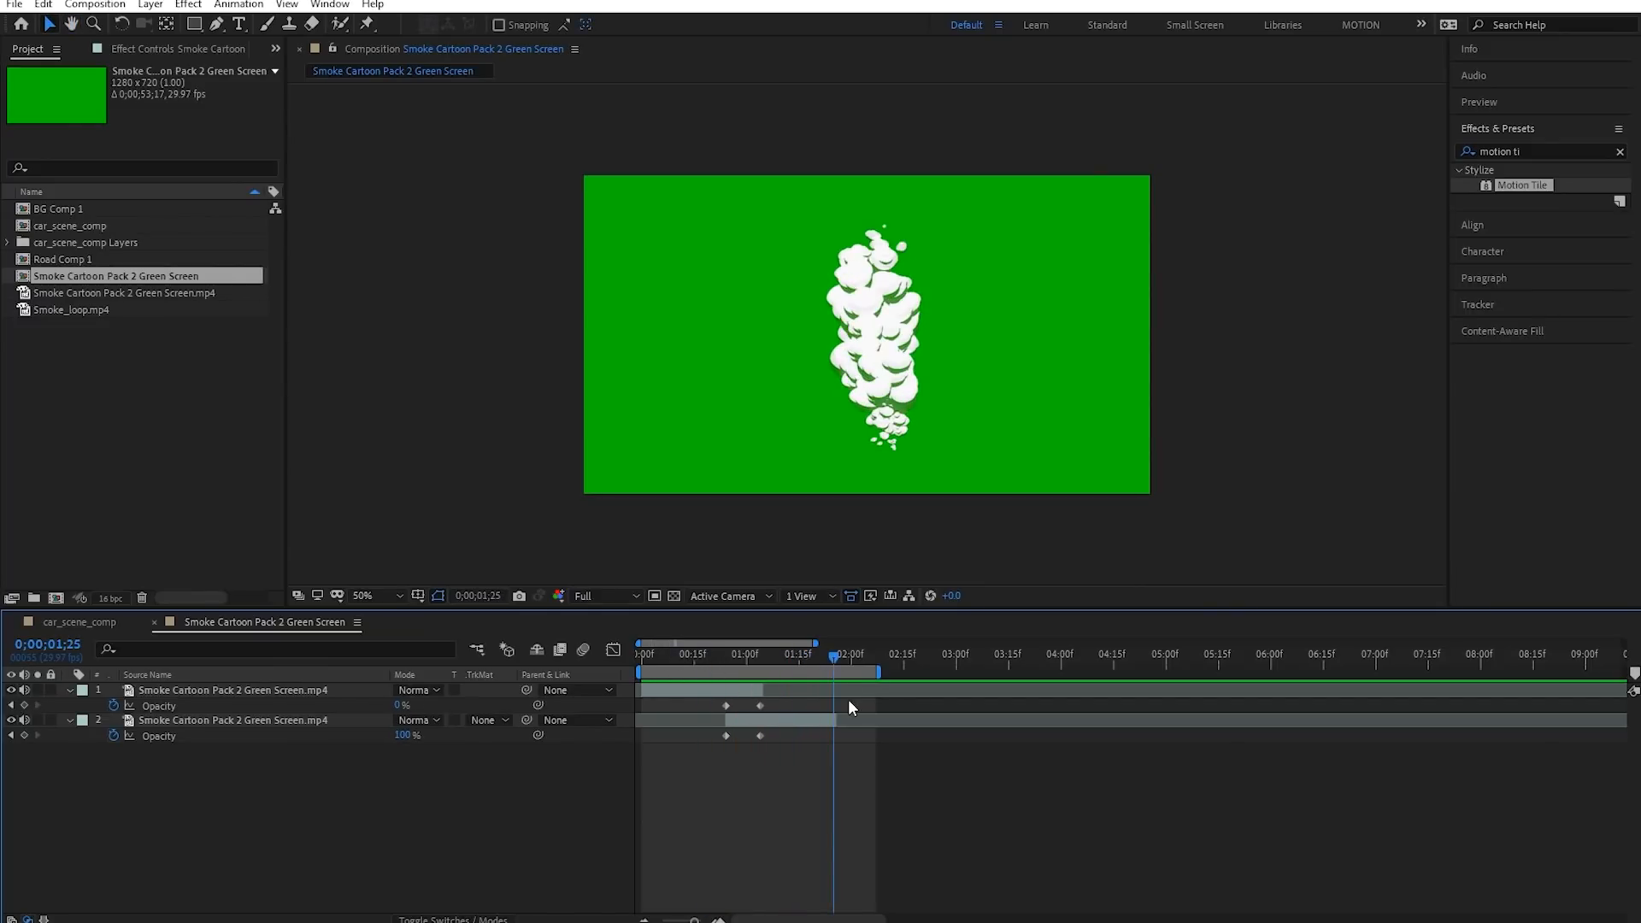
key("n")
left_click_drag(822, 654, 733, 669)
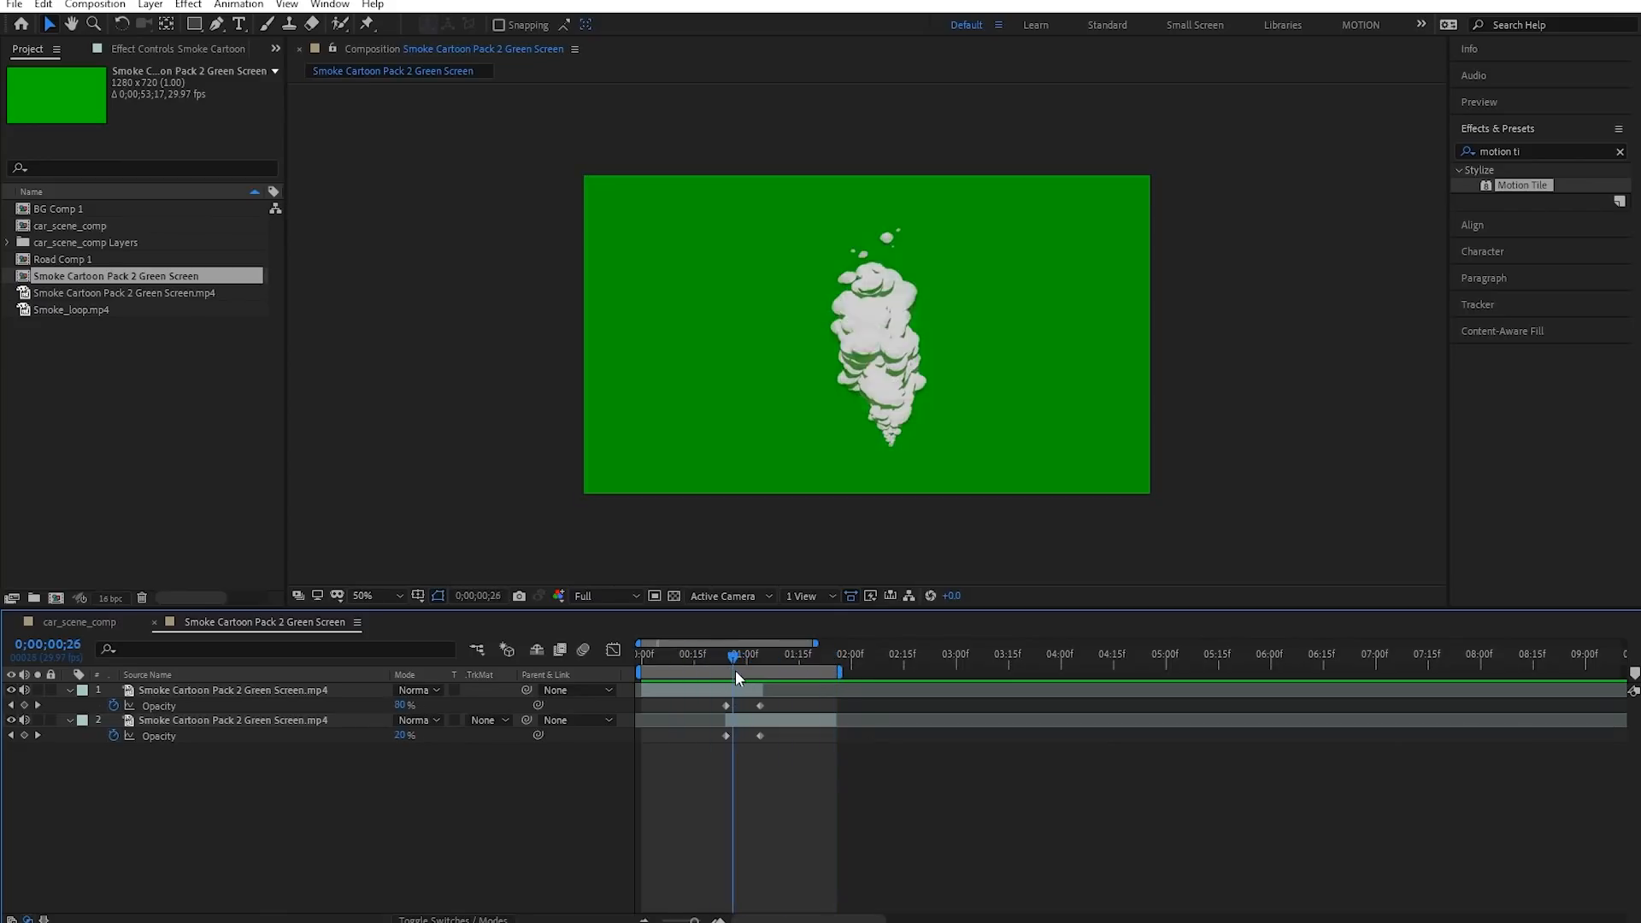
right_click(253, 792)
mouse_move(337, 605)
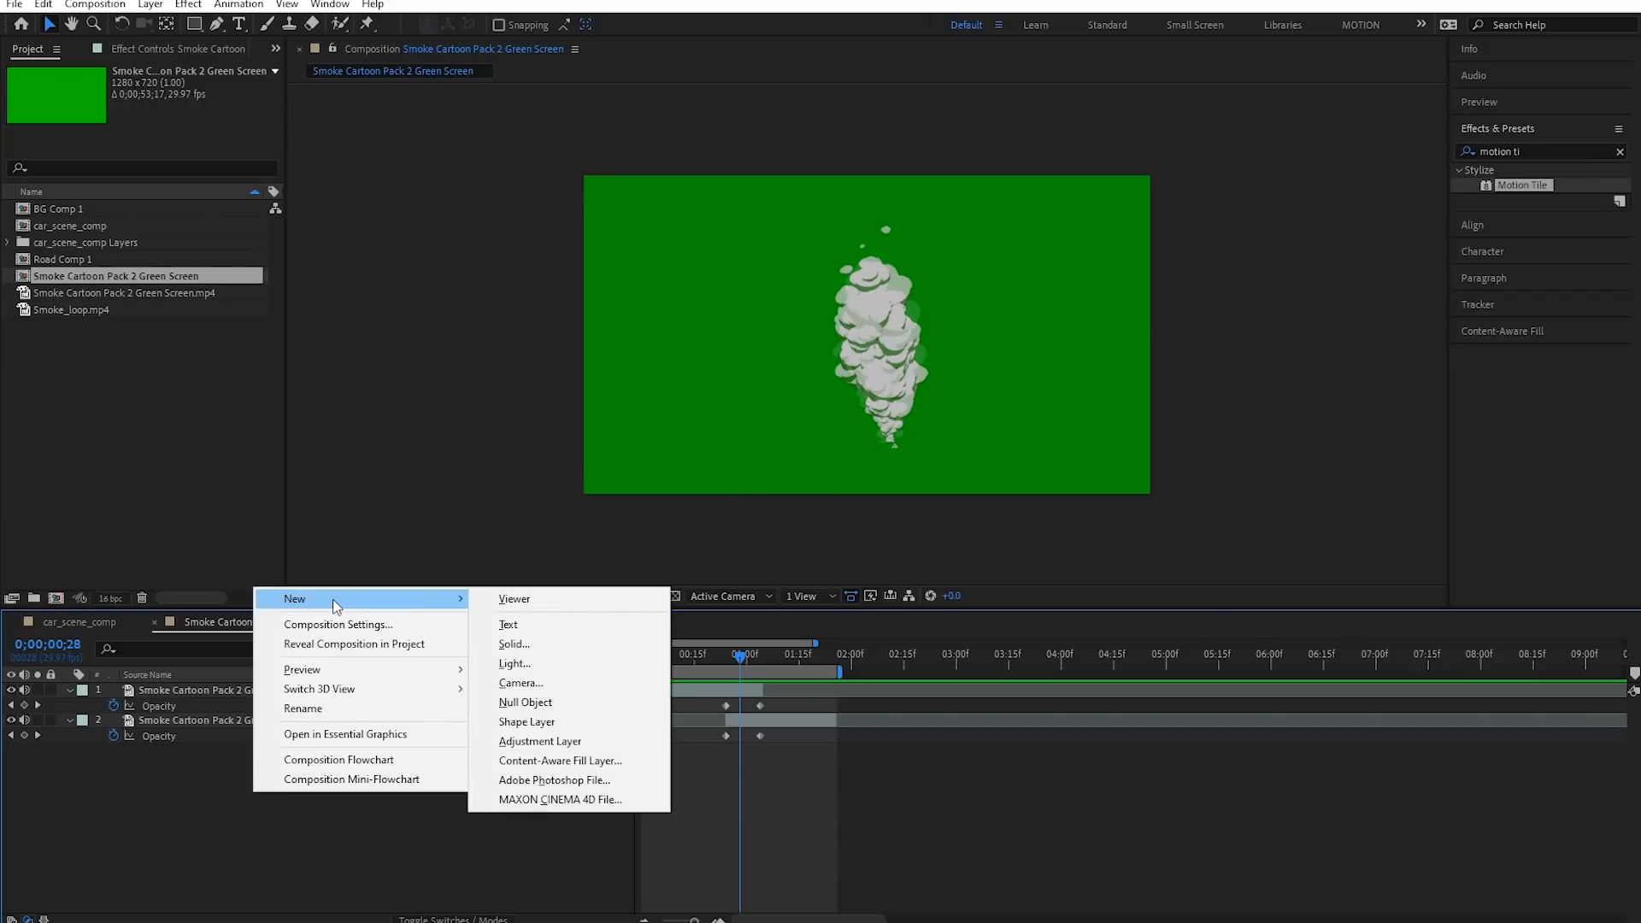
left_click(275, 851)
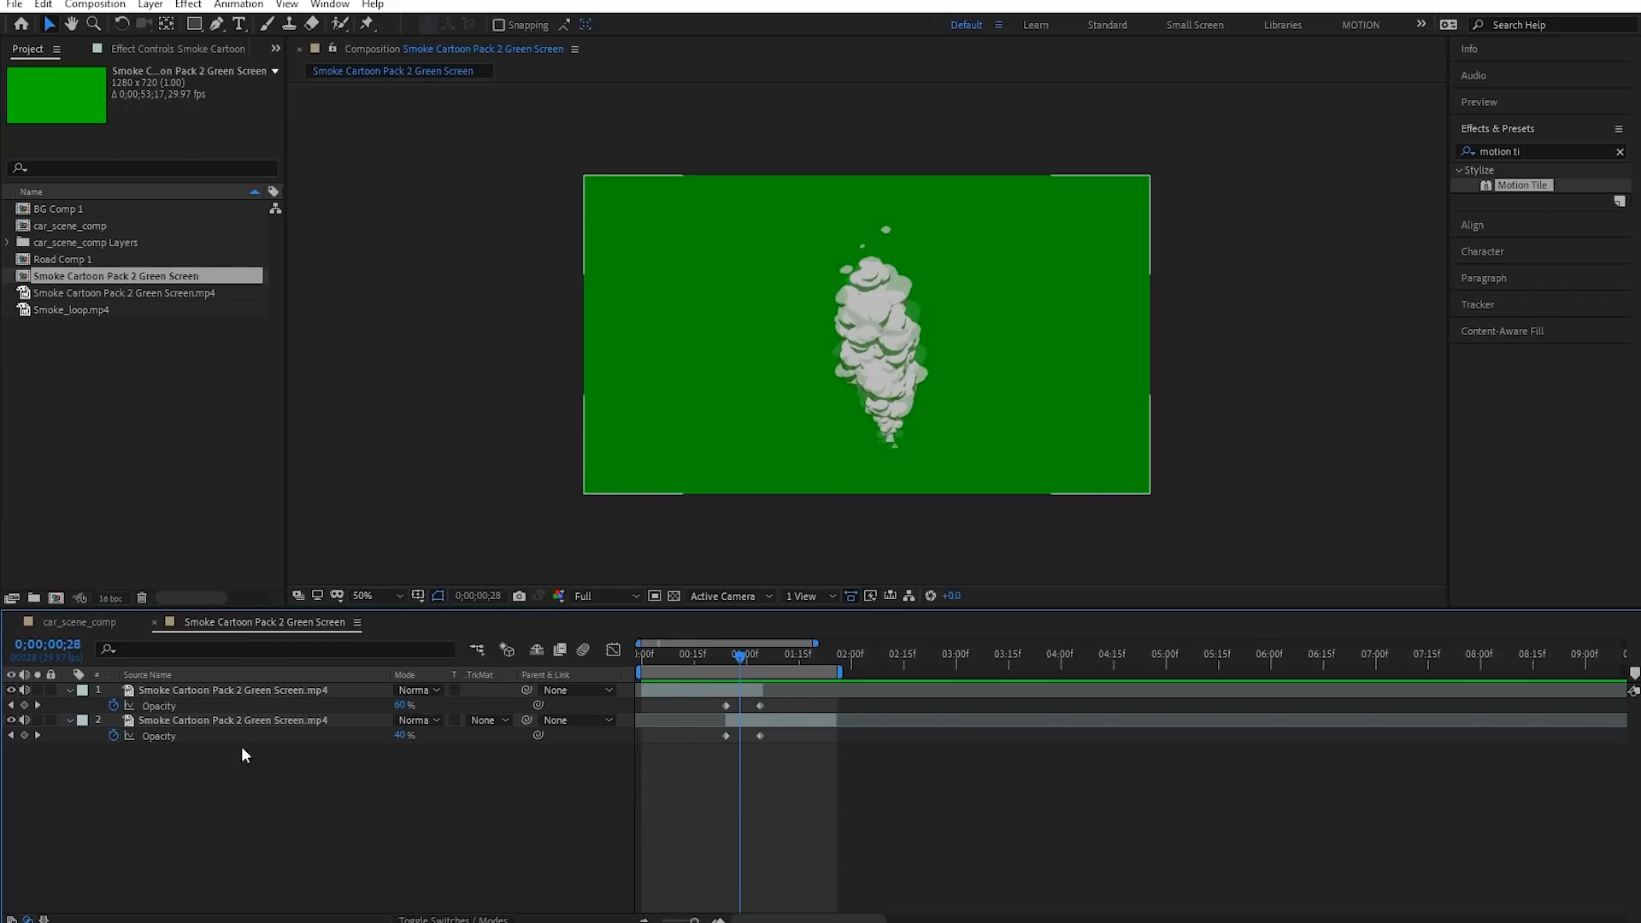
right_click(243, 793)
mouse_move(305, 603)
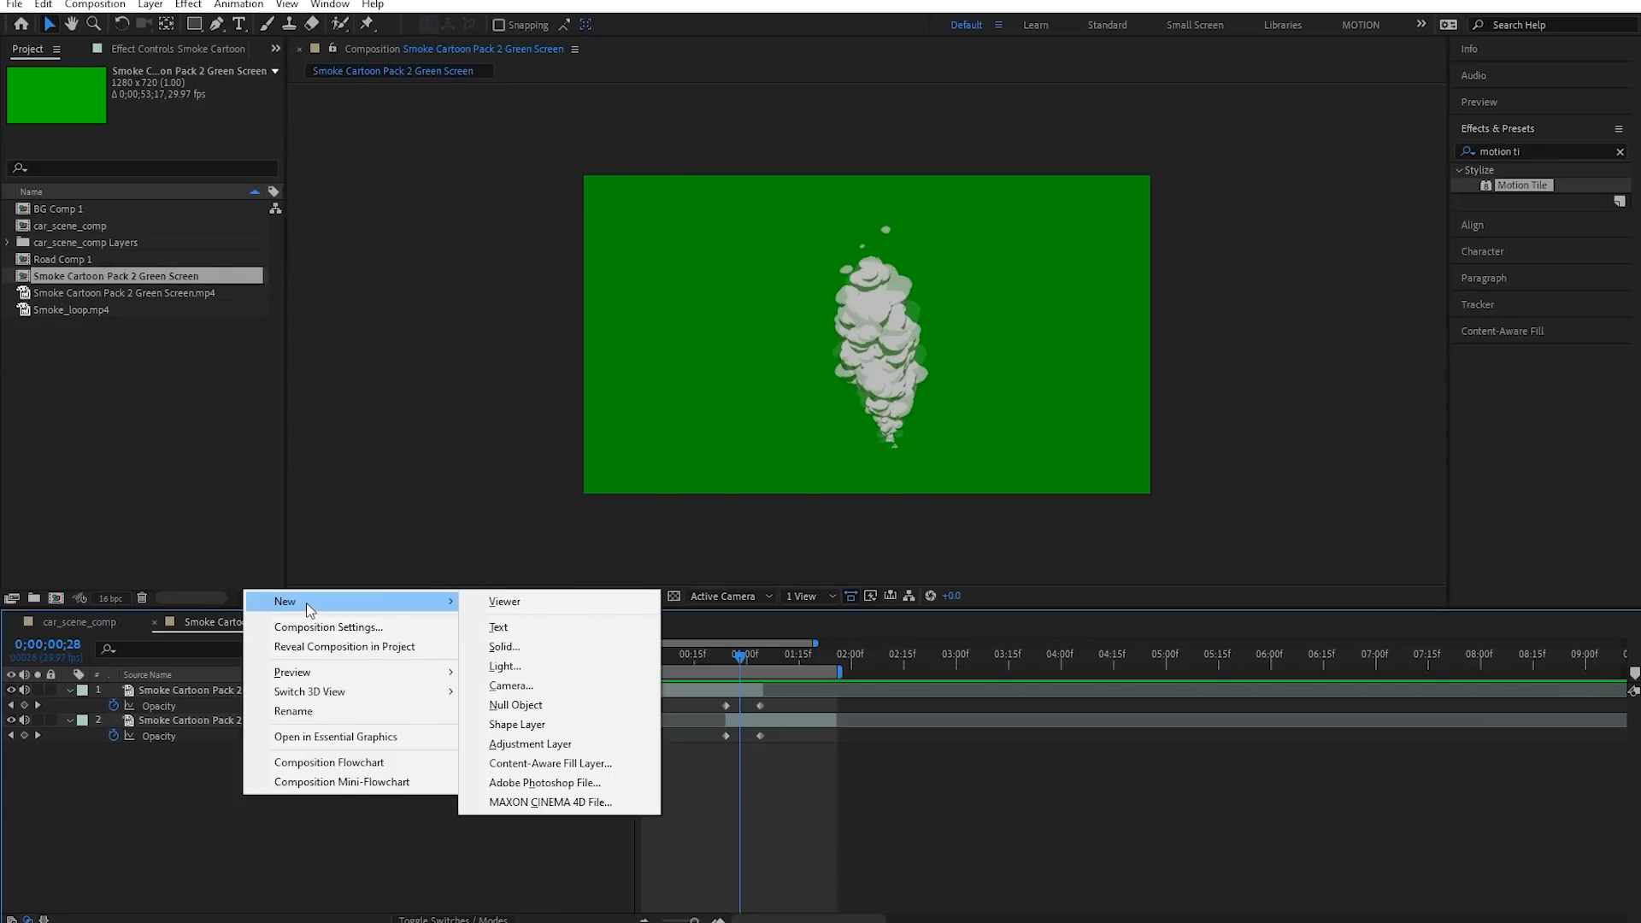
left_click(546, 651)
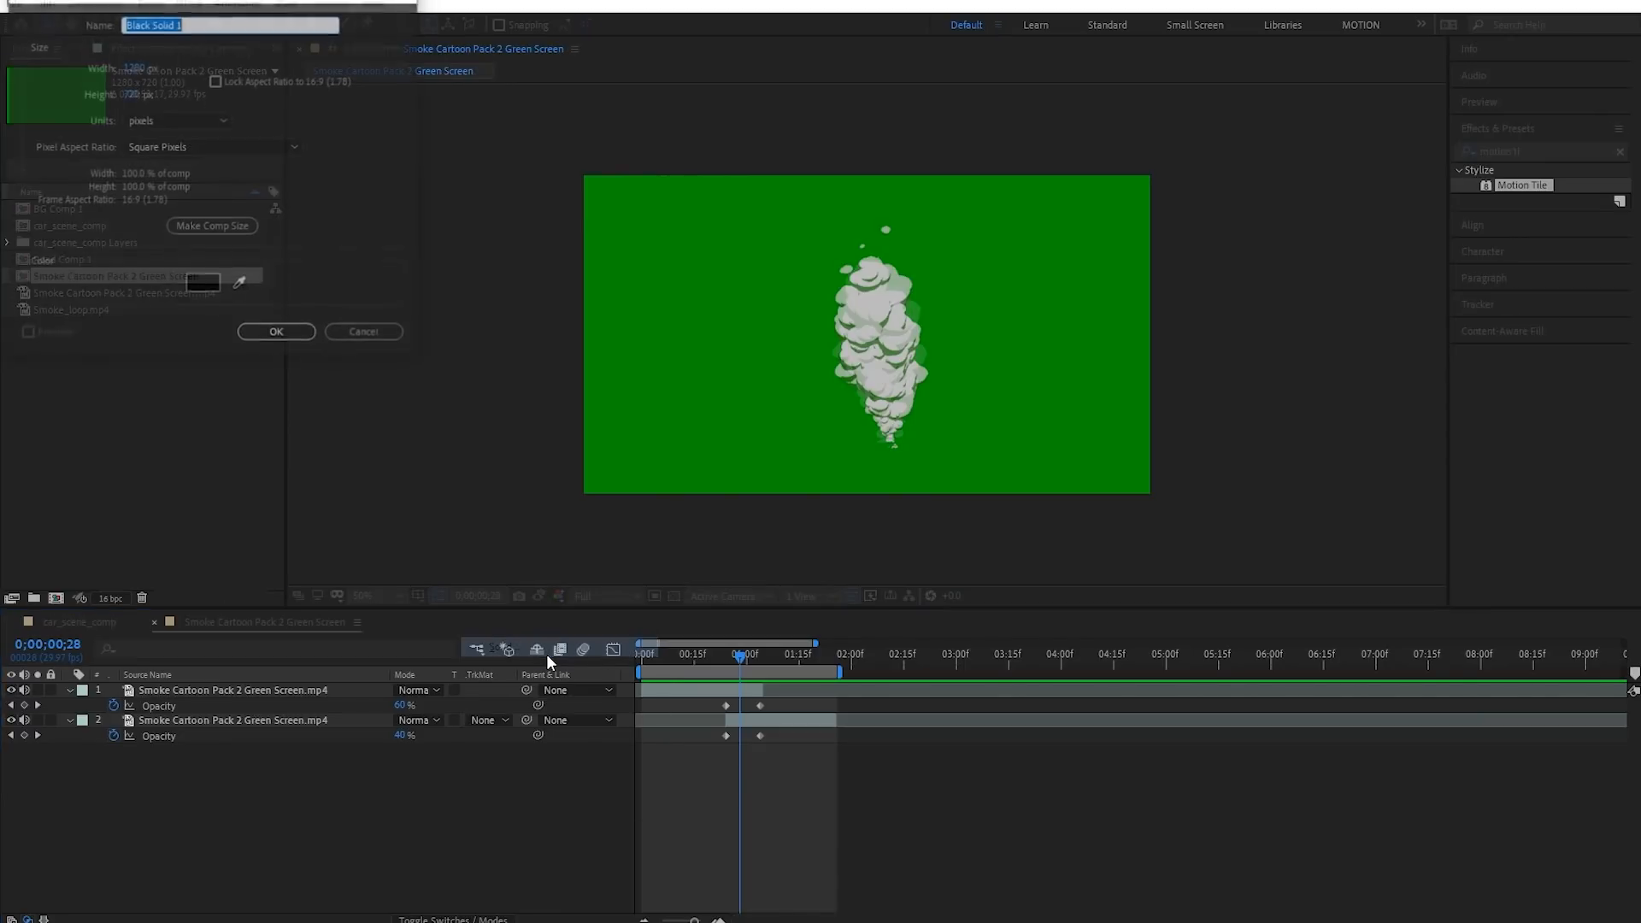
left_click(242, 285)
left_click(622, 311)
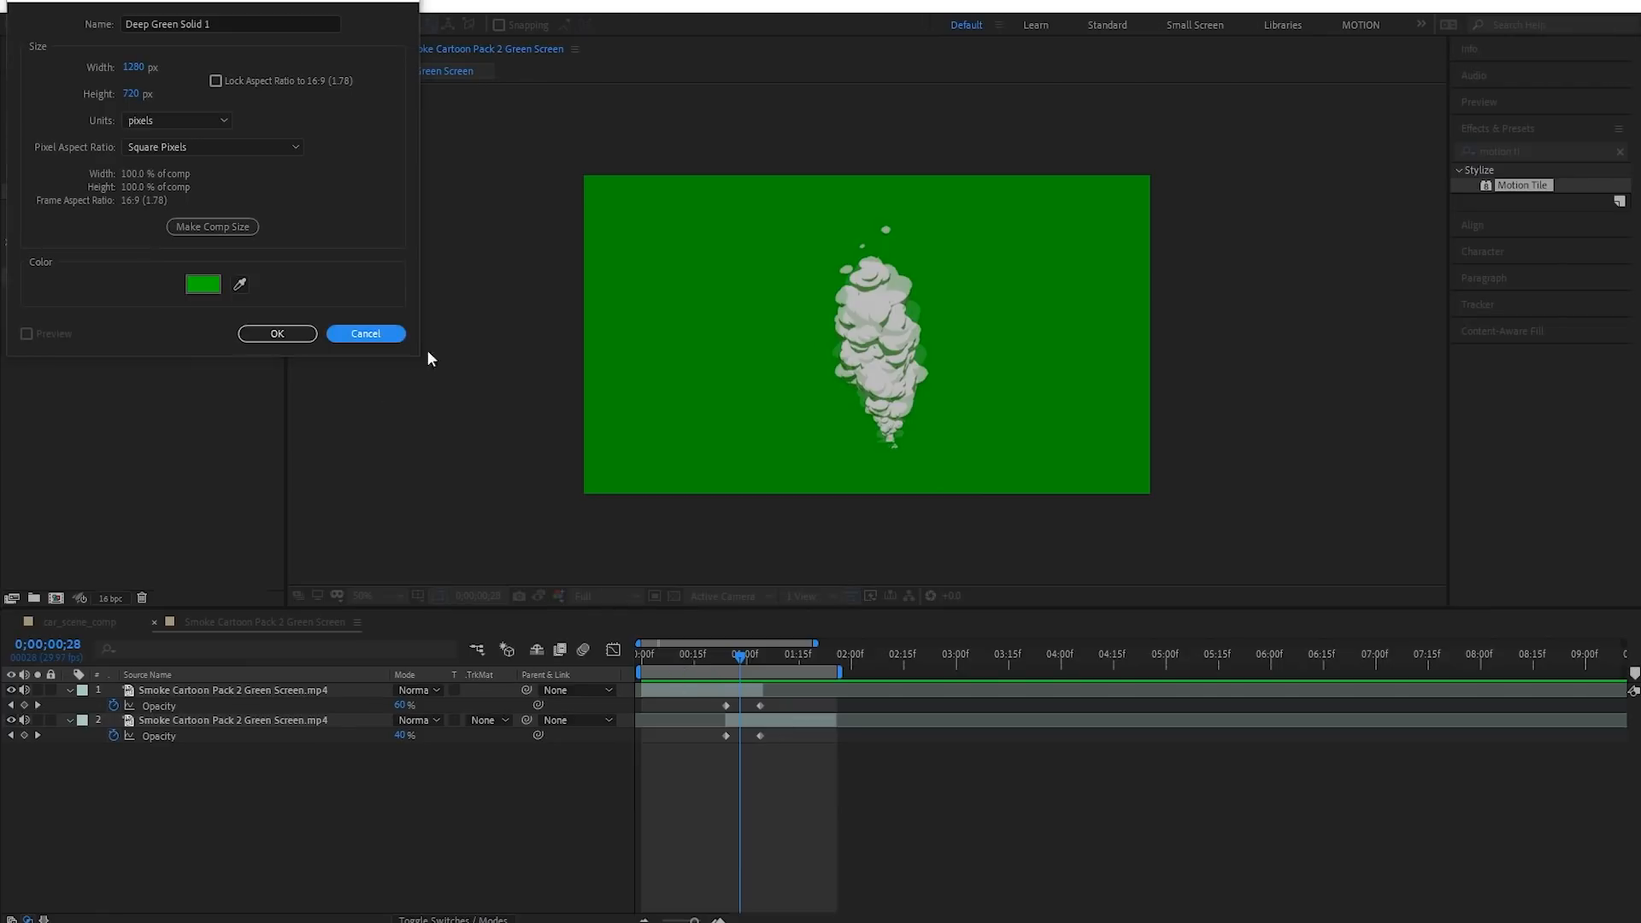
left_click(398, 335)
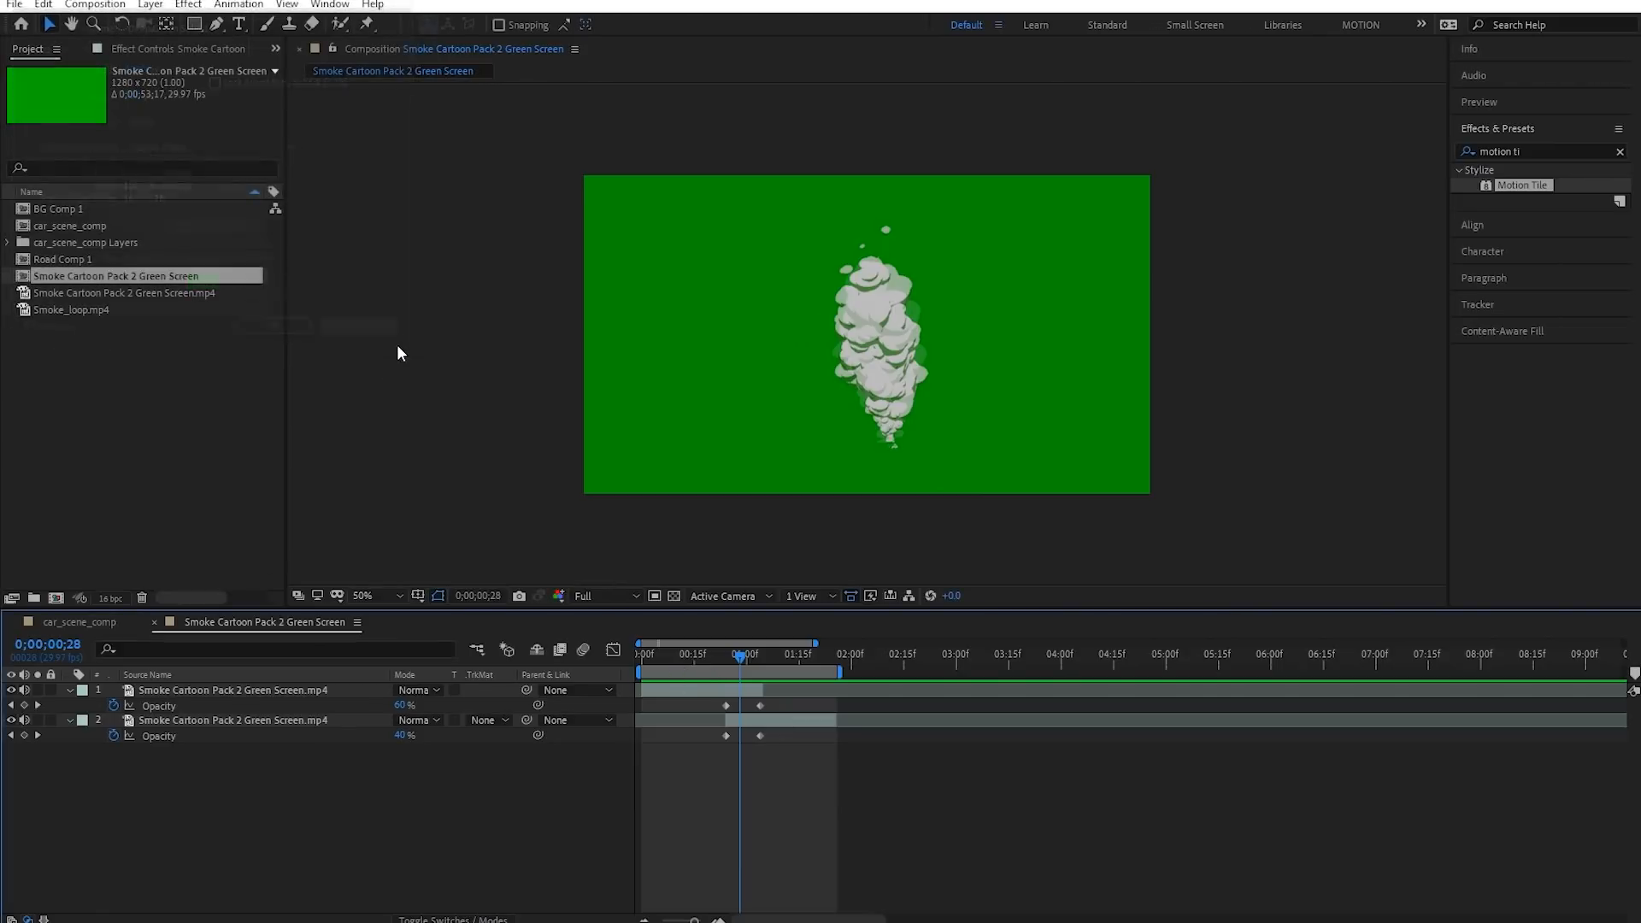
Create a composition-sized solid in the green sampled from the smoke footage's background at 0;00;00;10
left_click(676, 660)
right_click(157, 782)
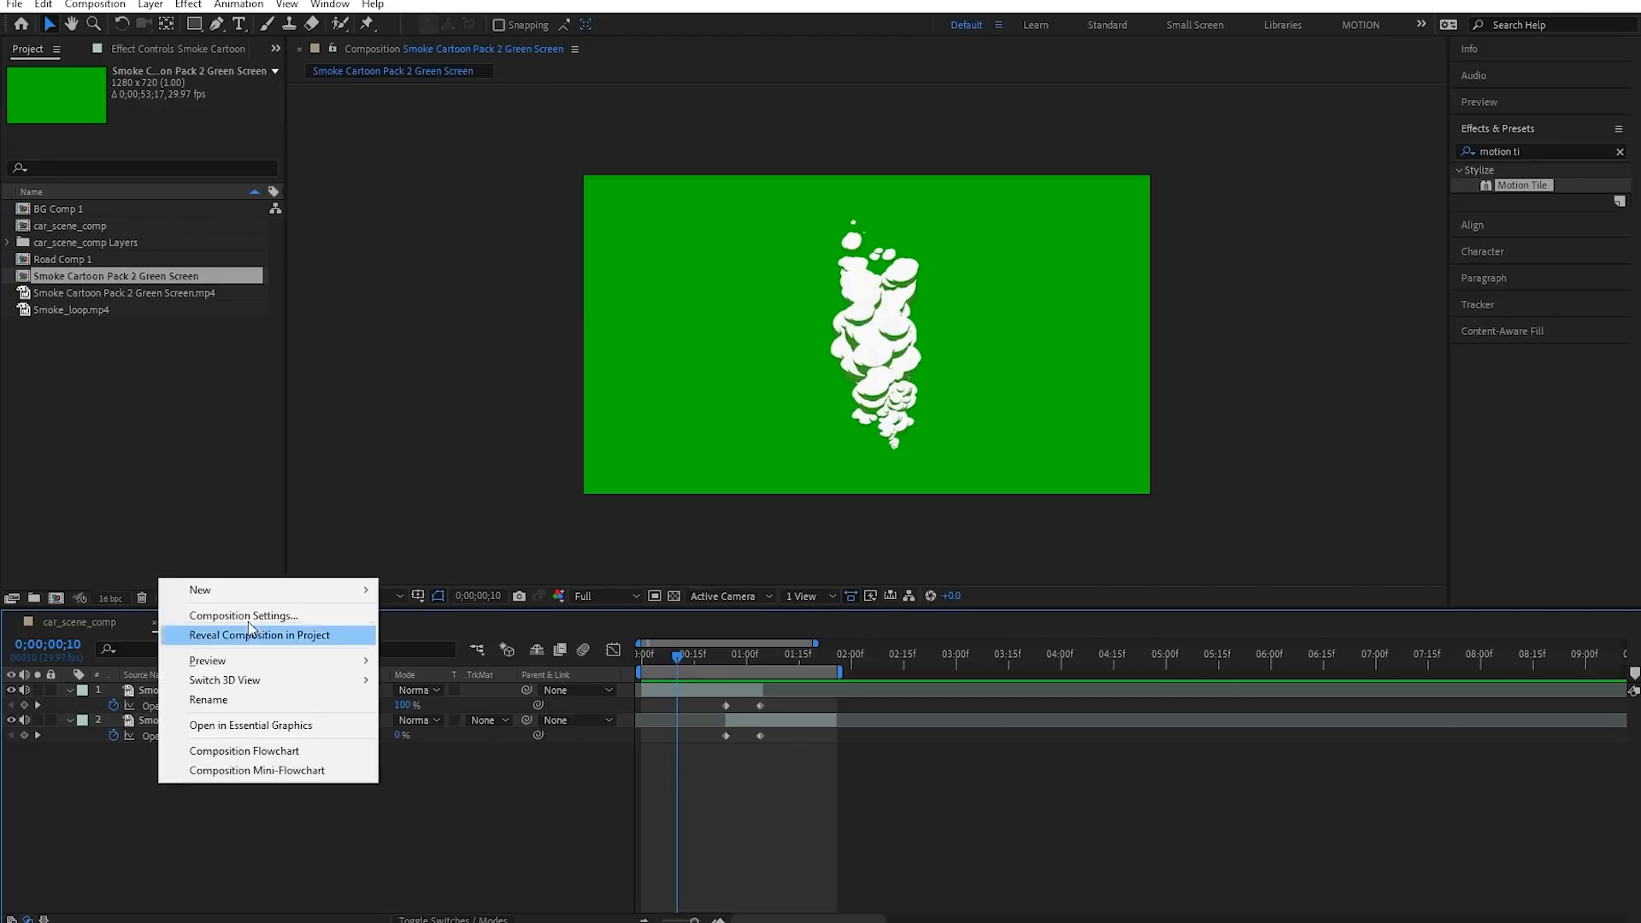
mouse_move(239, 582)
left_click(501, 637)
left_click(239, 283)
left_click(745, 305)
left_click(277, 334)
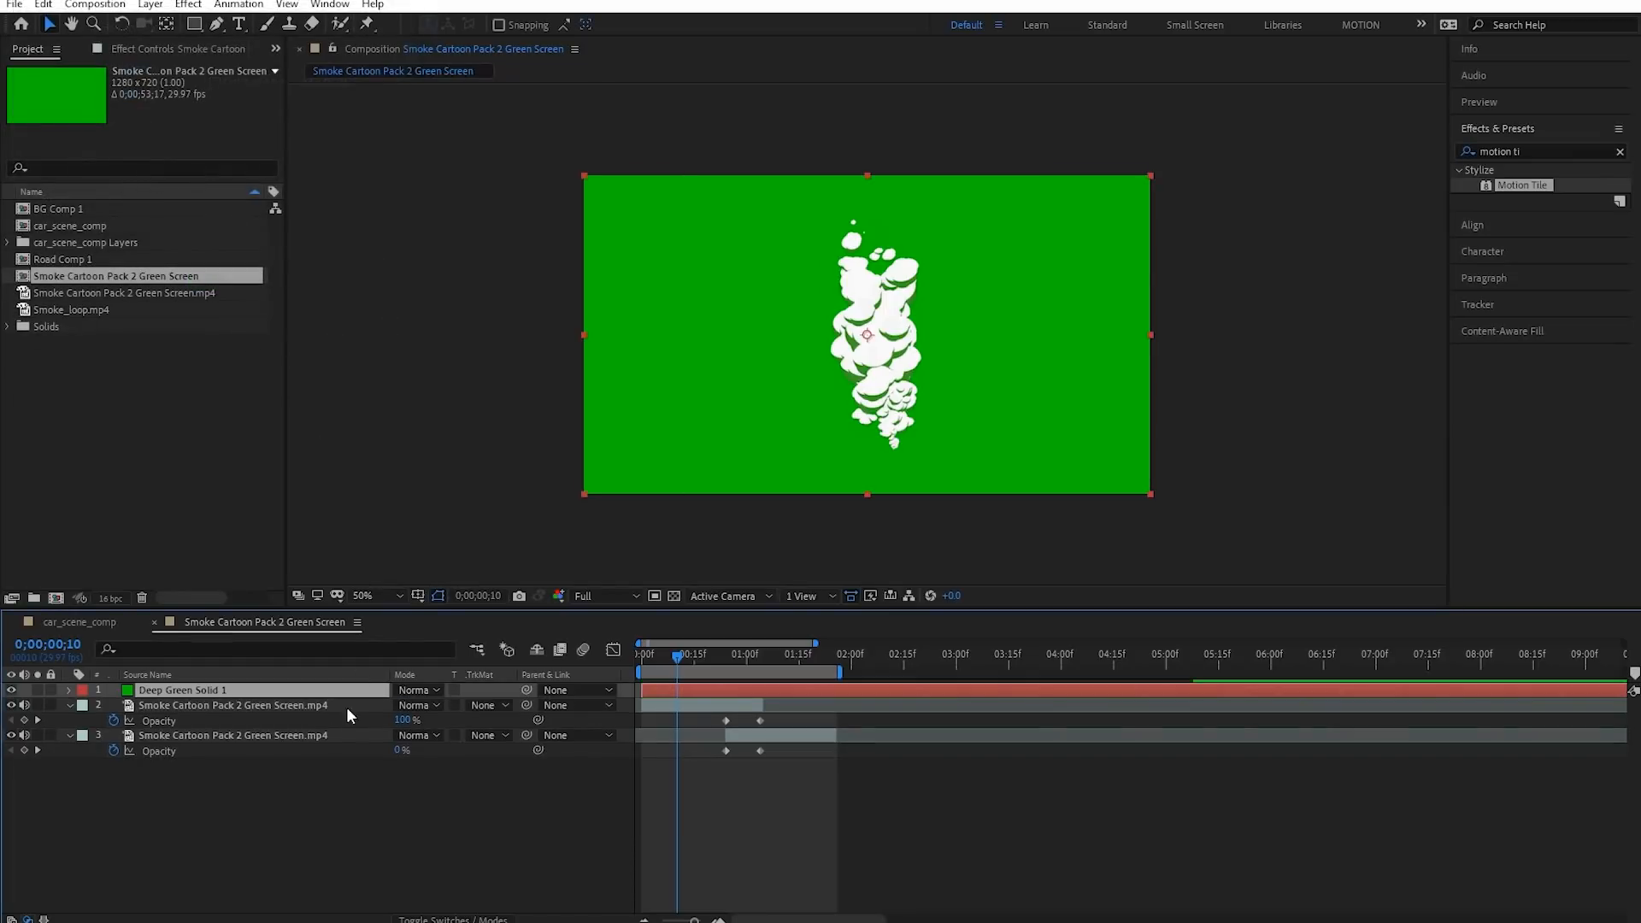
Move the green solid beneath both smoke clips and preview the crossfaded smoke loop
left_click_drag(224, 693, 229, 795)
key("space")
left_click_drag(725, 657, 715, 655)
key("space")
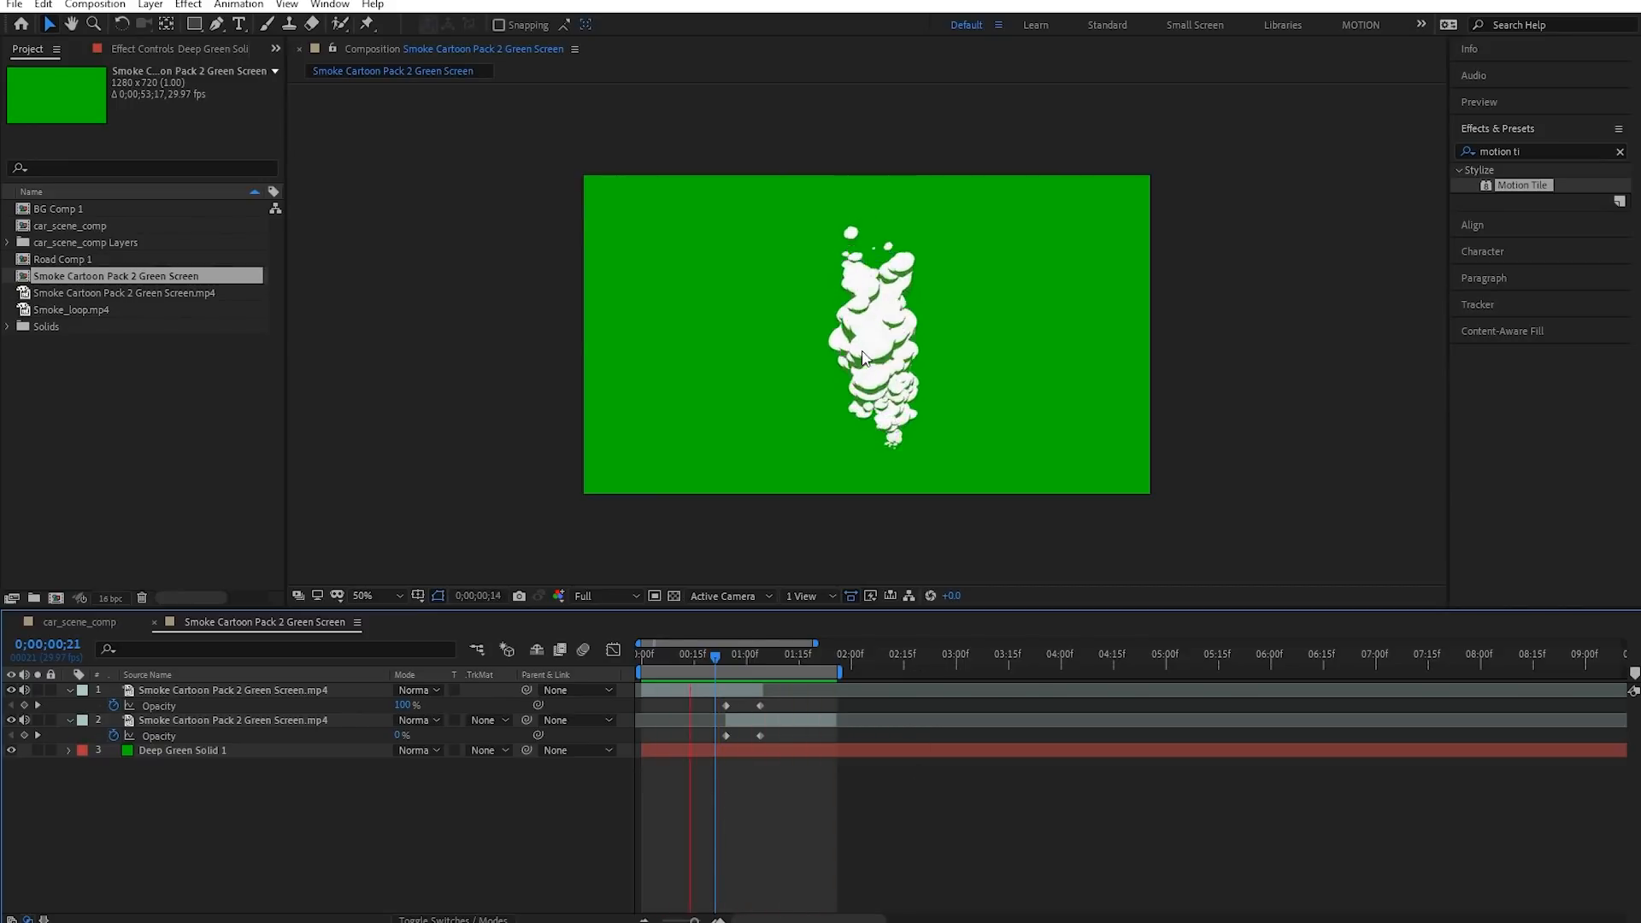
left_click_drag(723, 658, 643, 724)
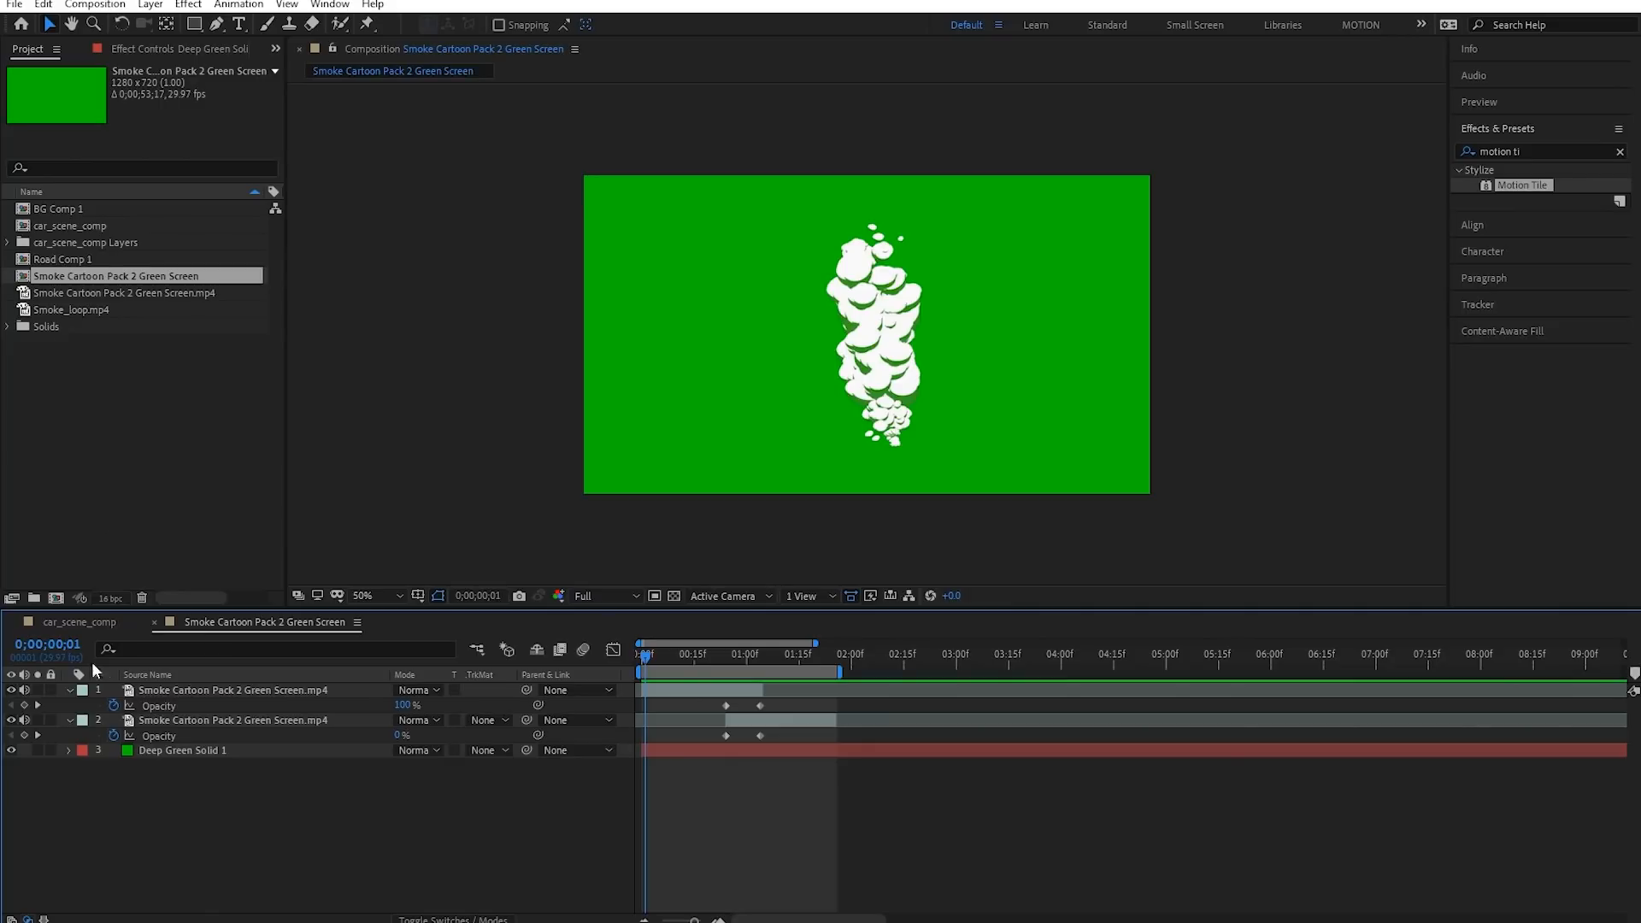
Return to car_scene_comp and look at the Loop option in the green-screen smoke footage's interpretation settings without changing it
left_click(77, 622)
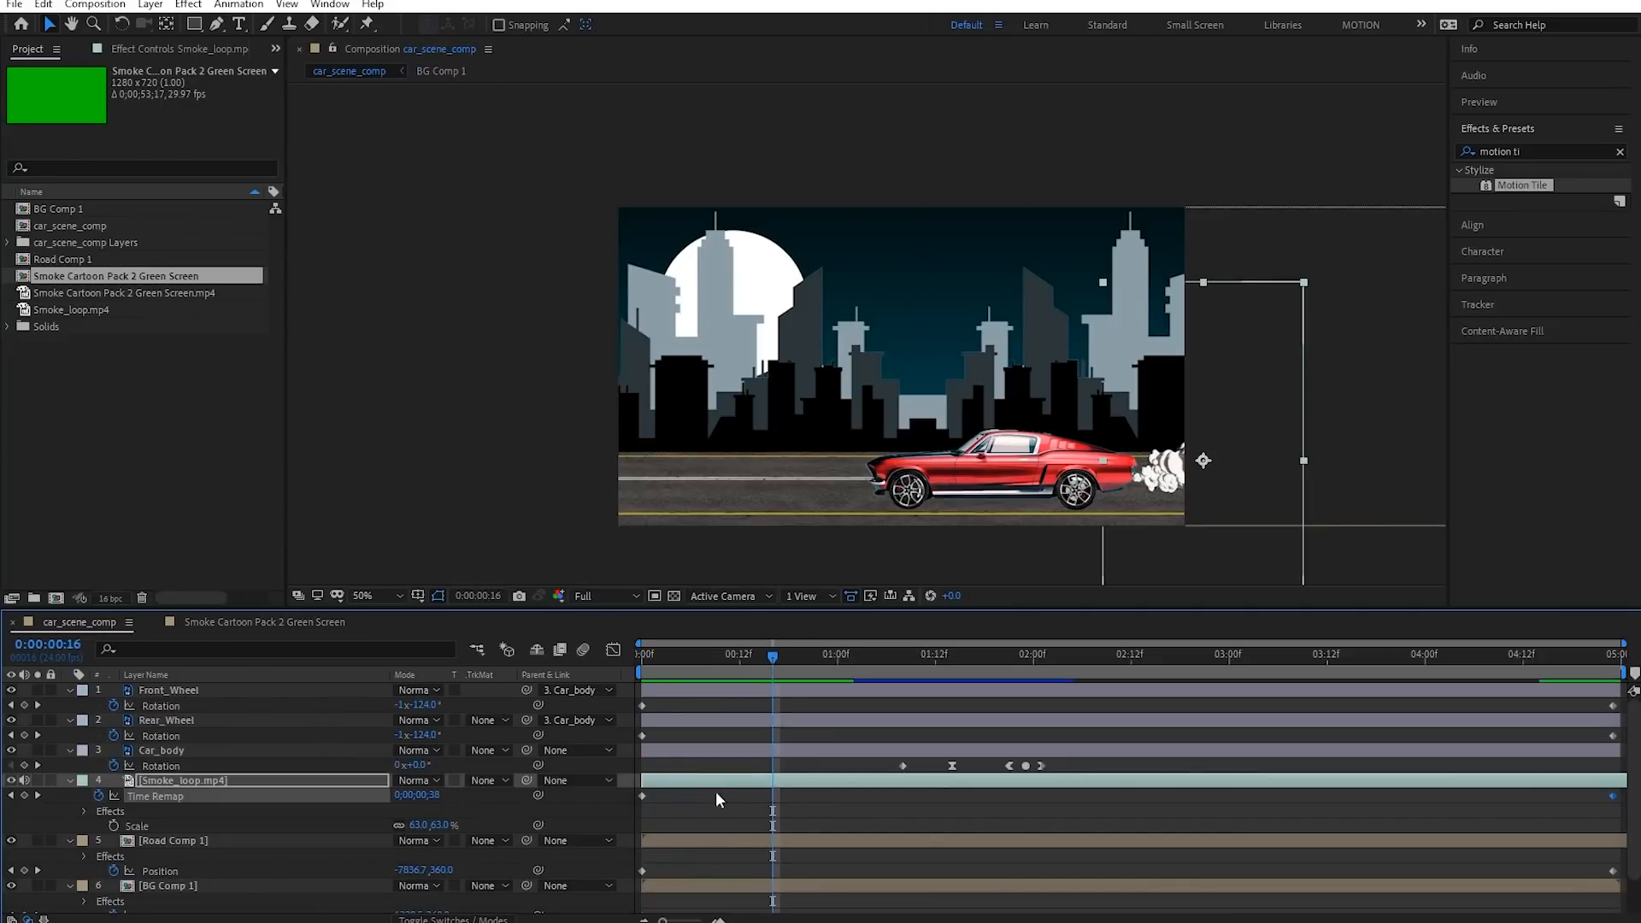
right_click(126, 294)
mouse_move(226, 409)
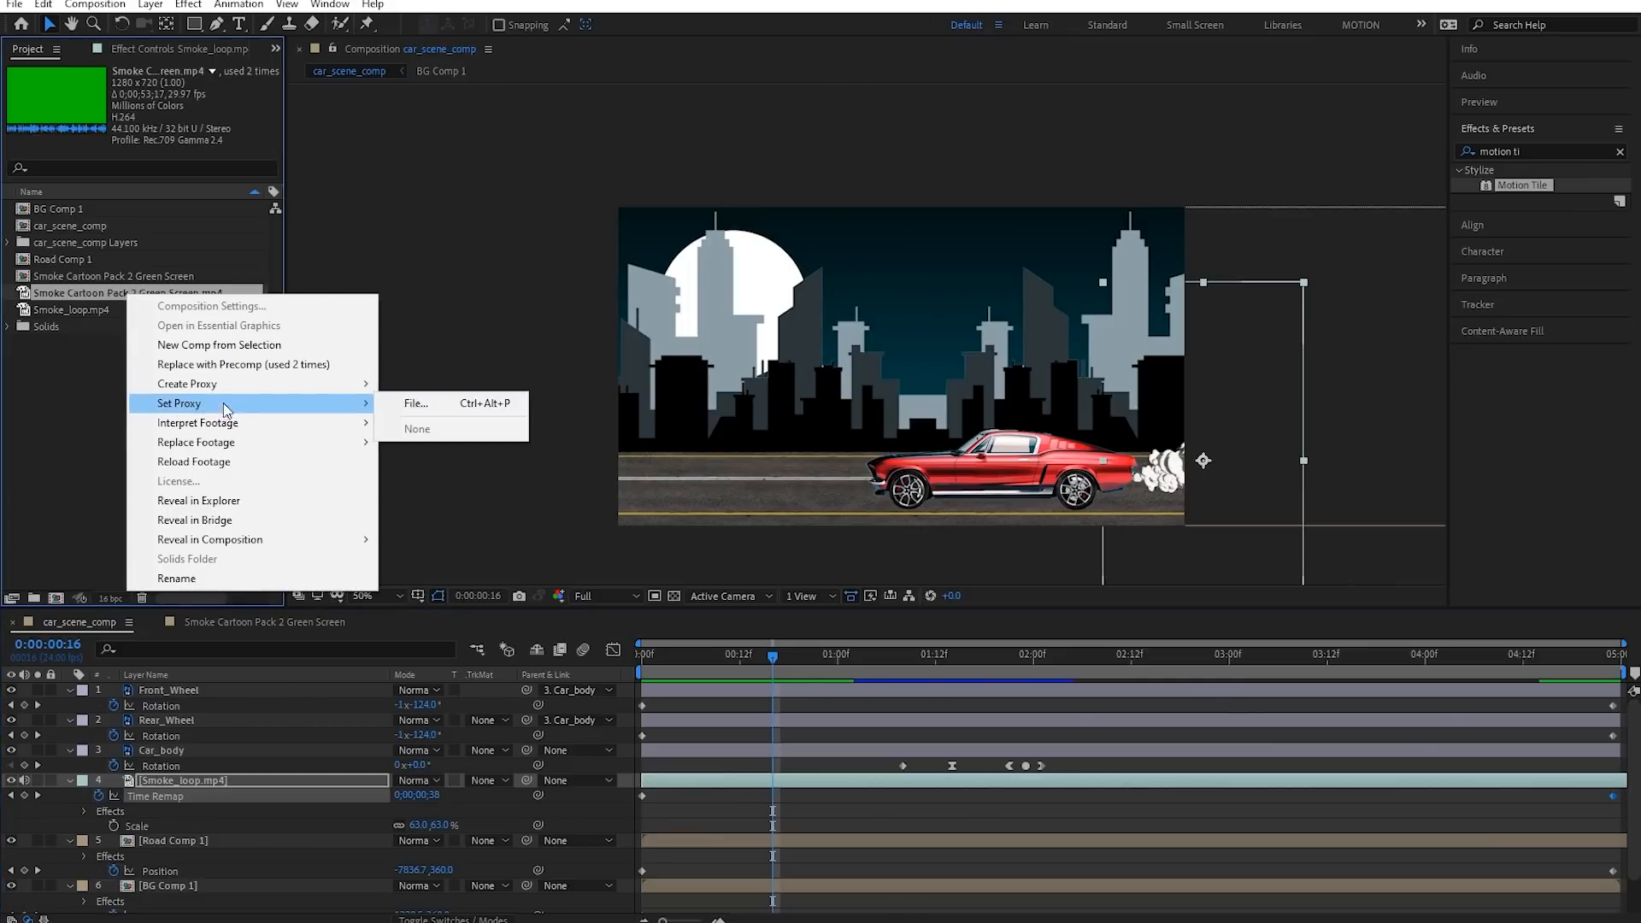
left_click(410, 422)
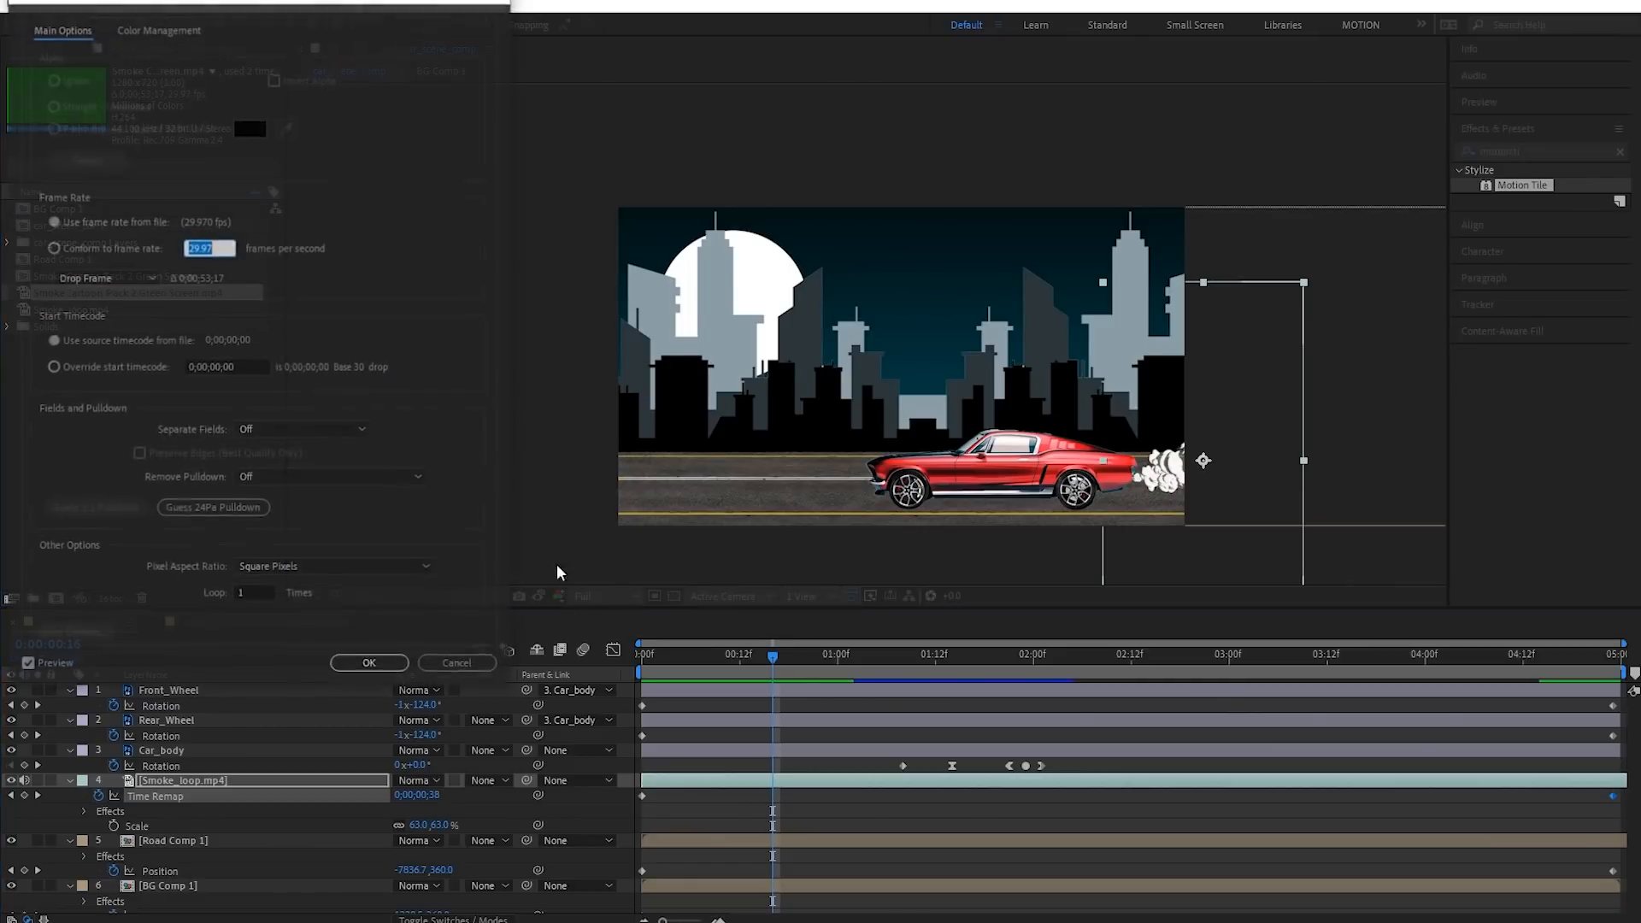
left_click(256, 595)
left_click(459, 665)
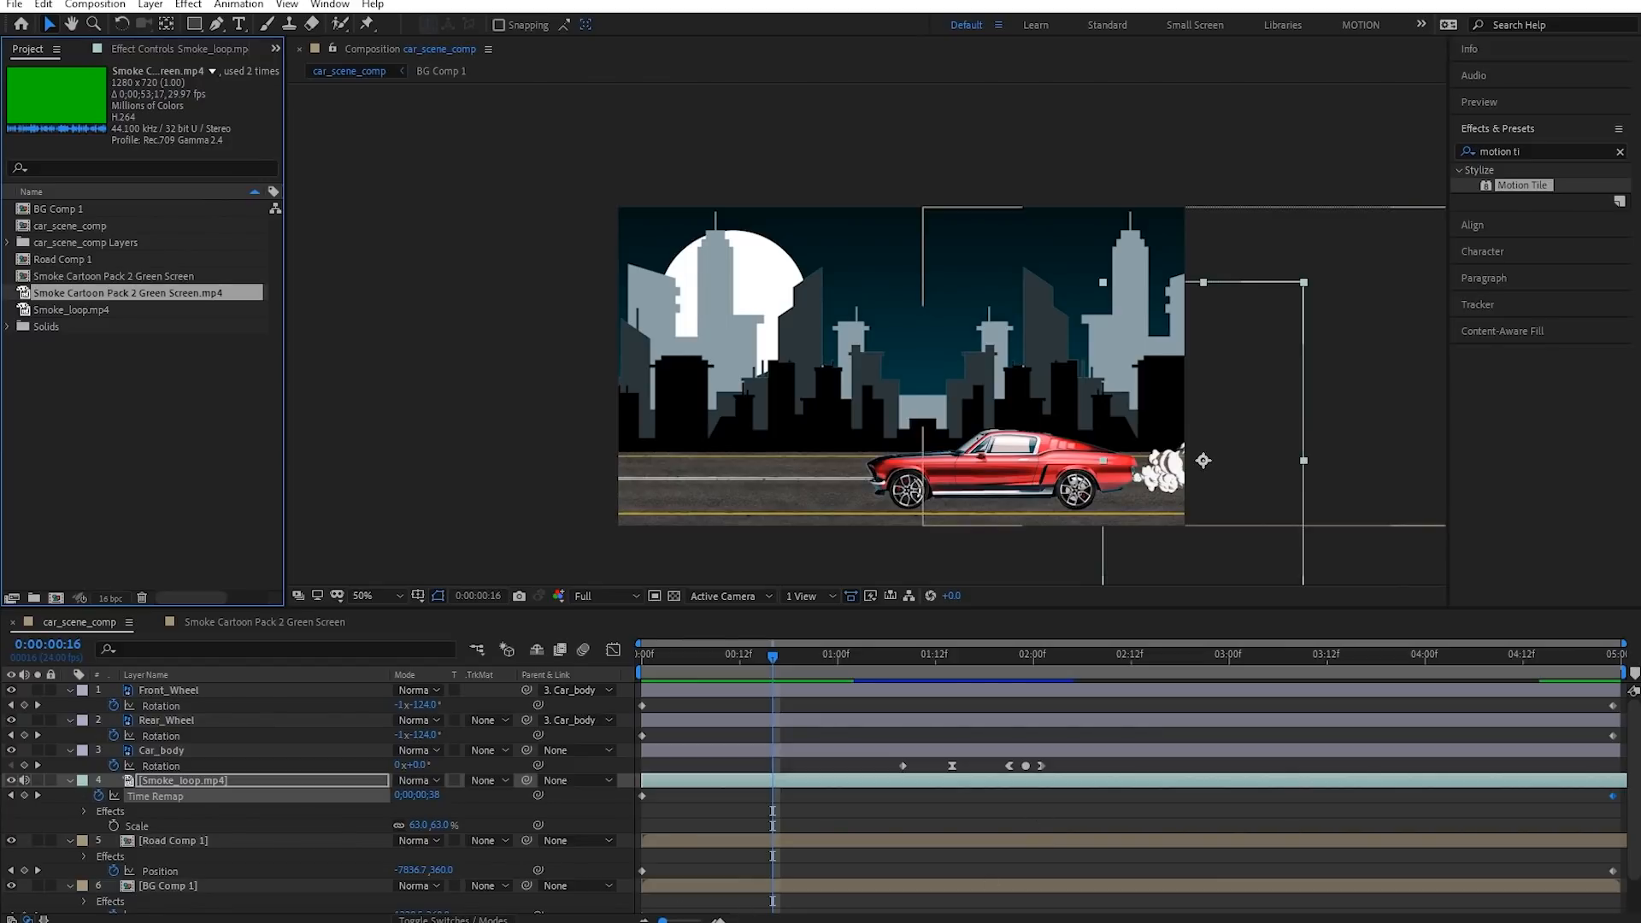
Preview the car scene up to 0:00:02:04 and add a new solid layer named air
left_click(863, 817)
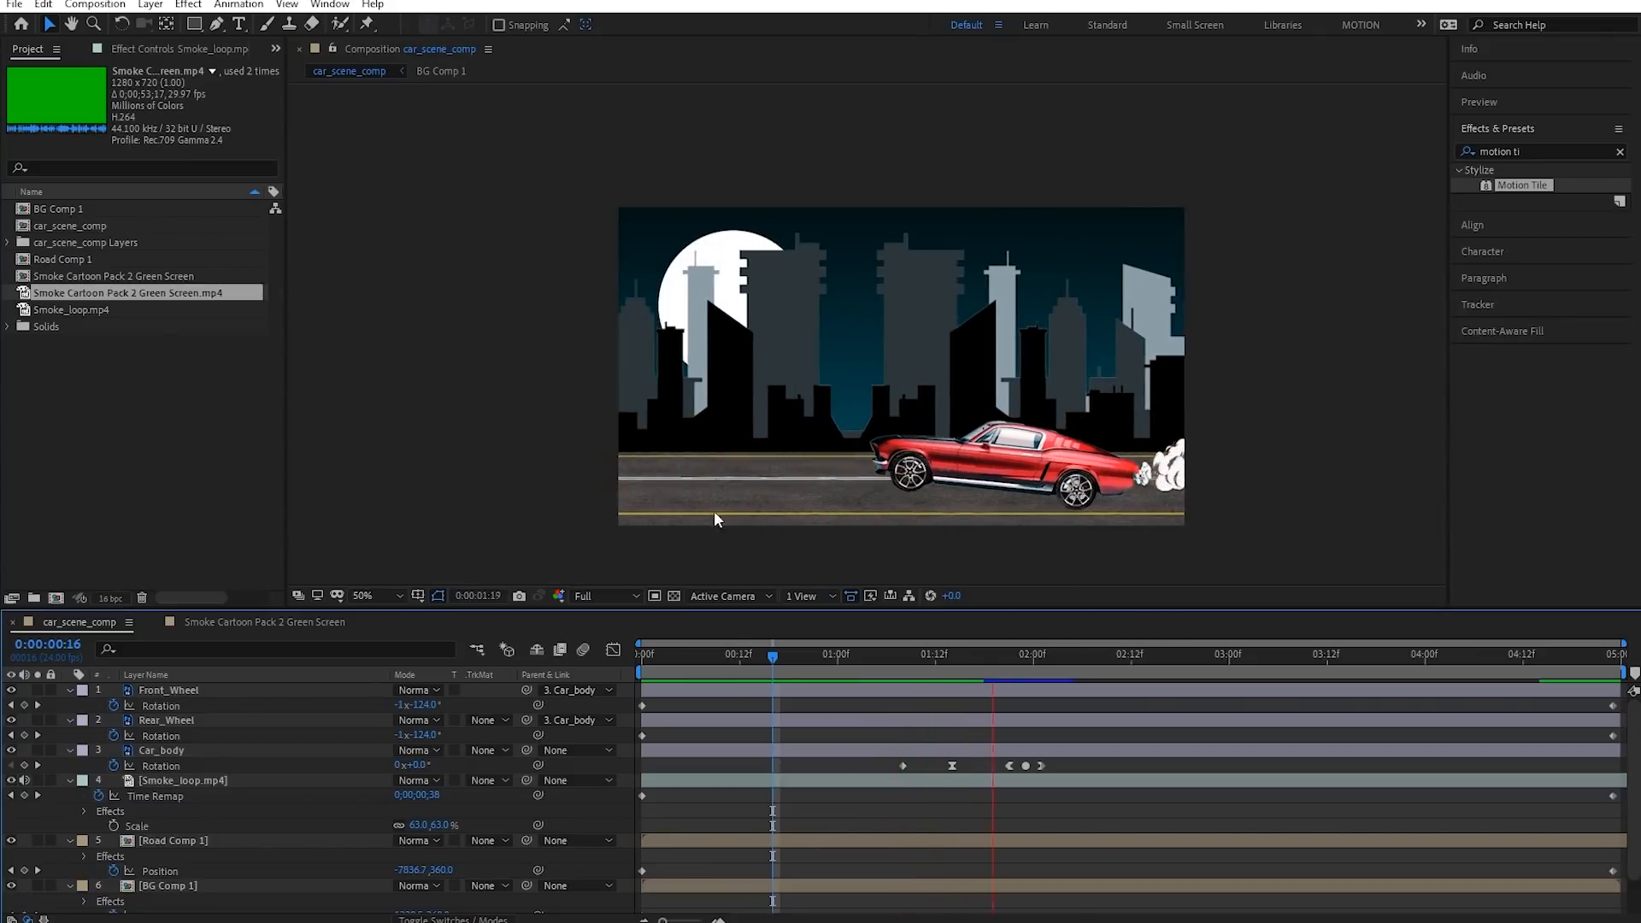
key("space")
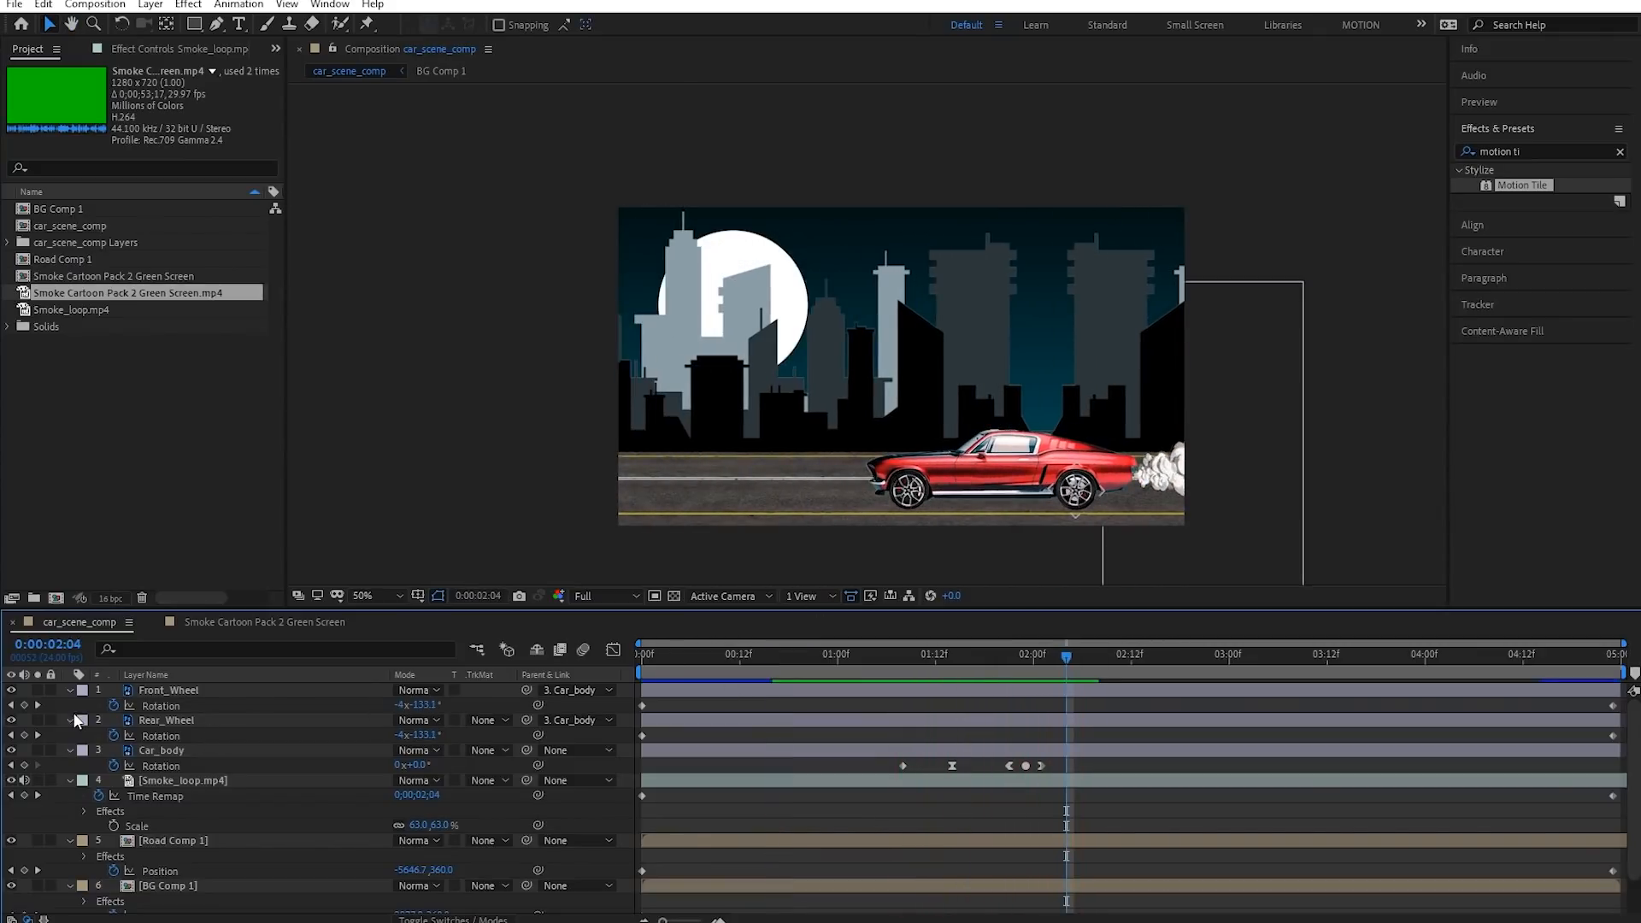
right_click(68, 706)
mouse_move(108, 717)
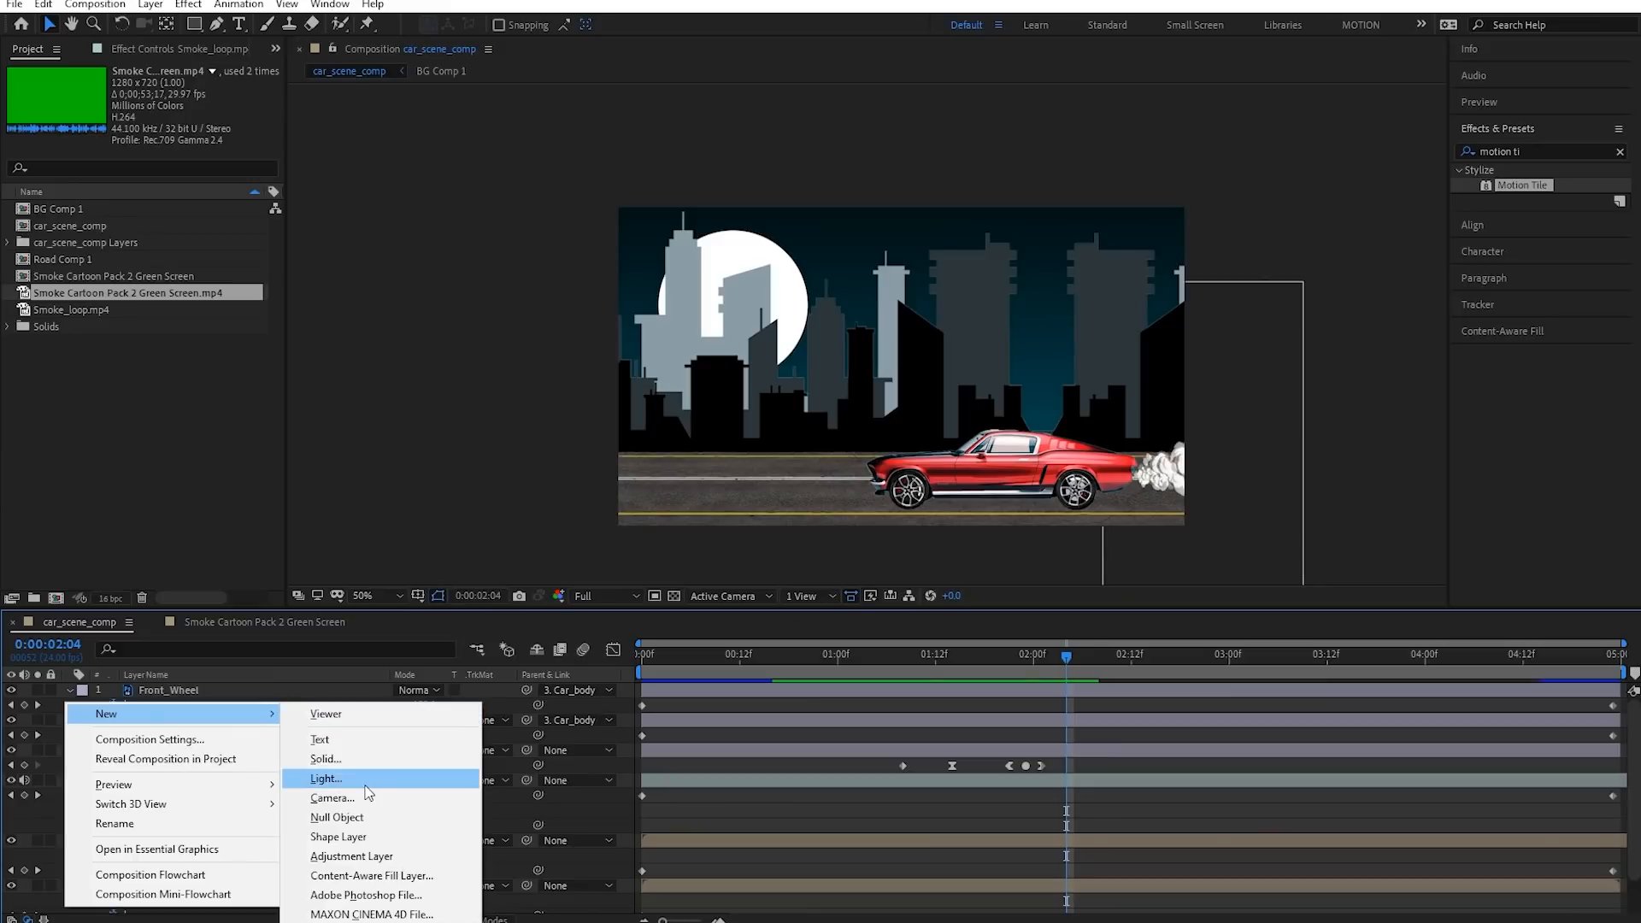
left_click(371, 758)
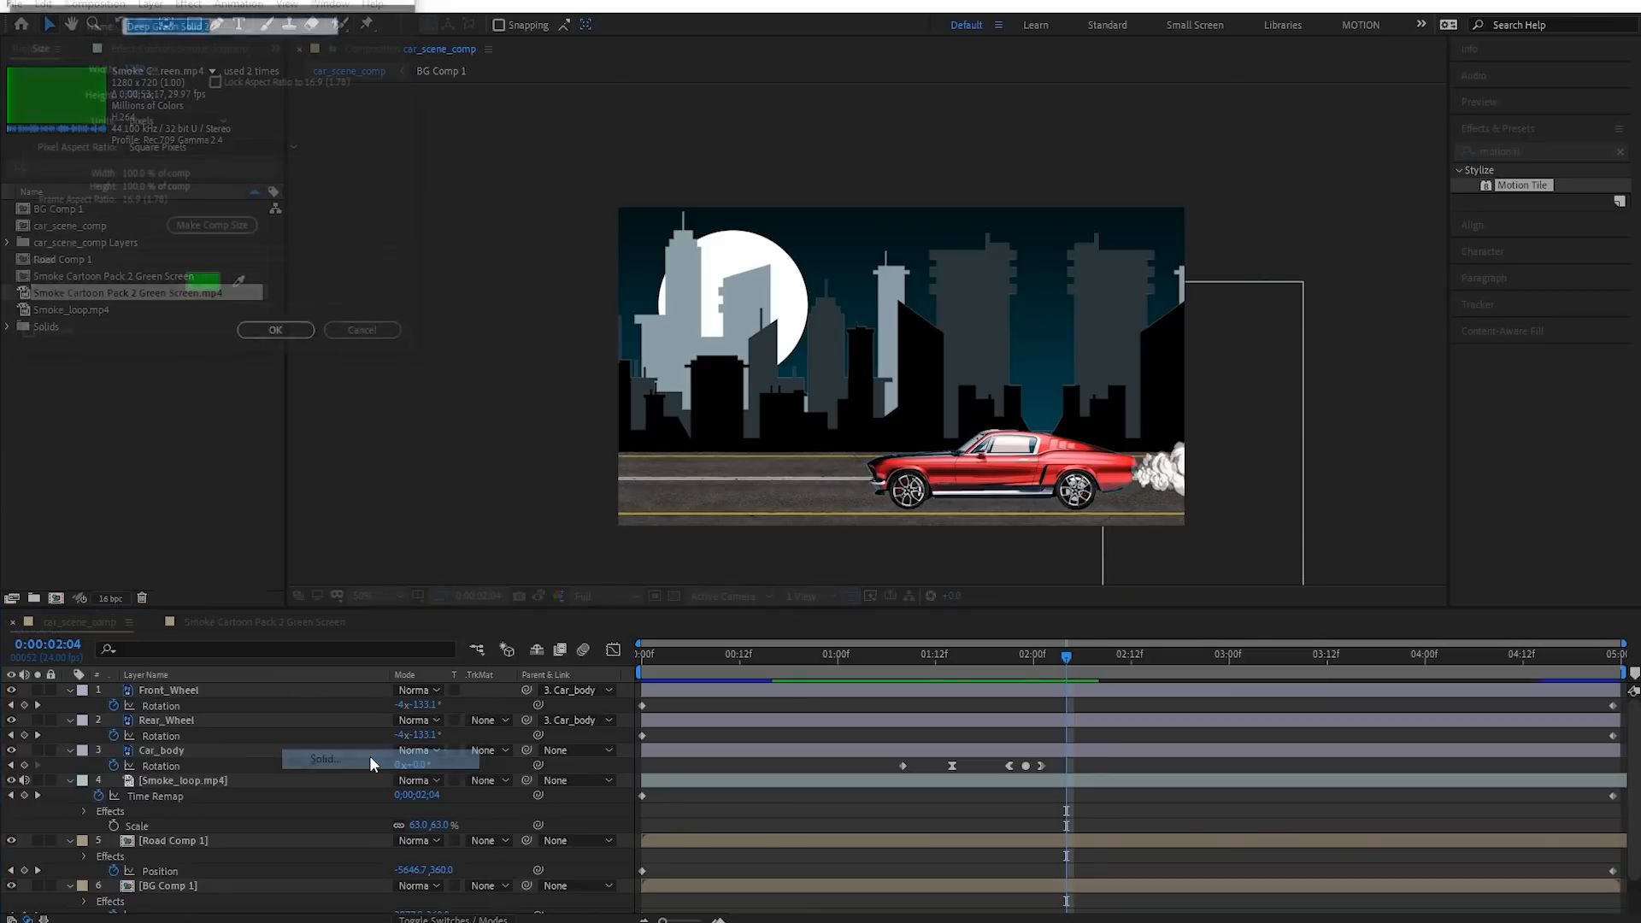
type("air")
key("Return")
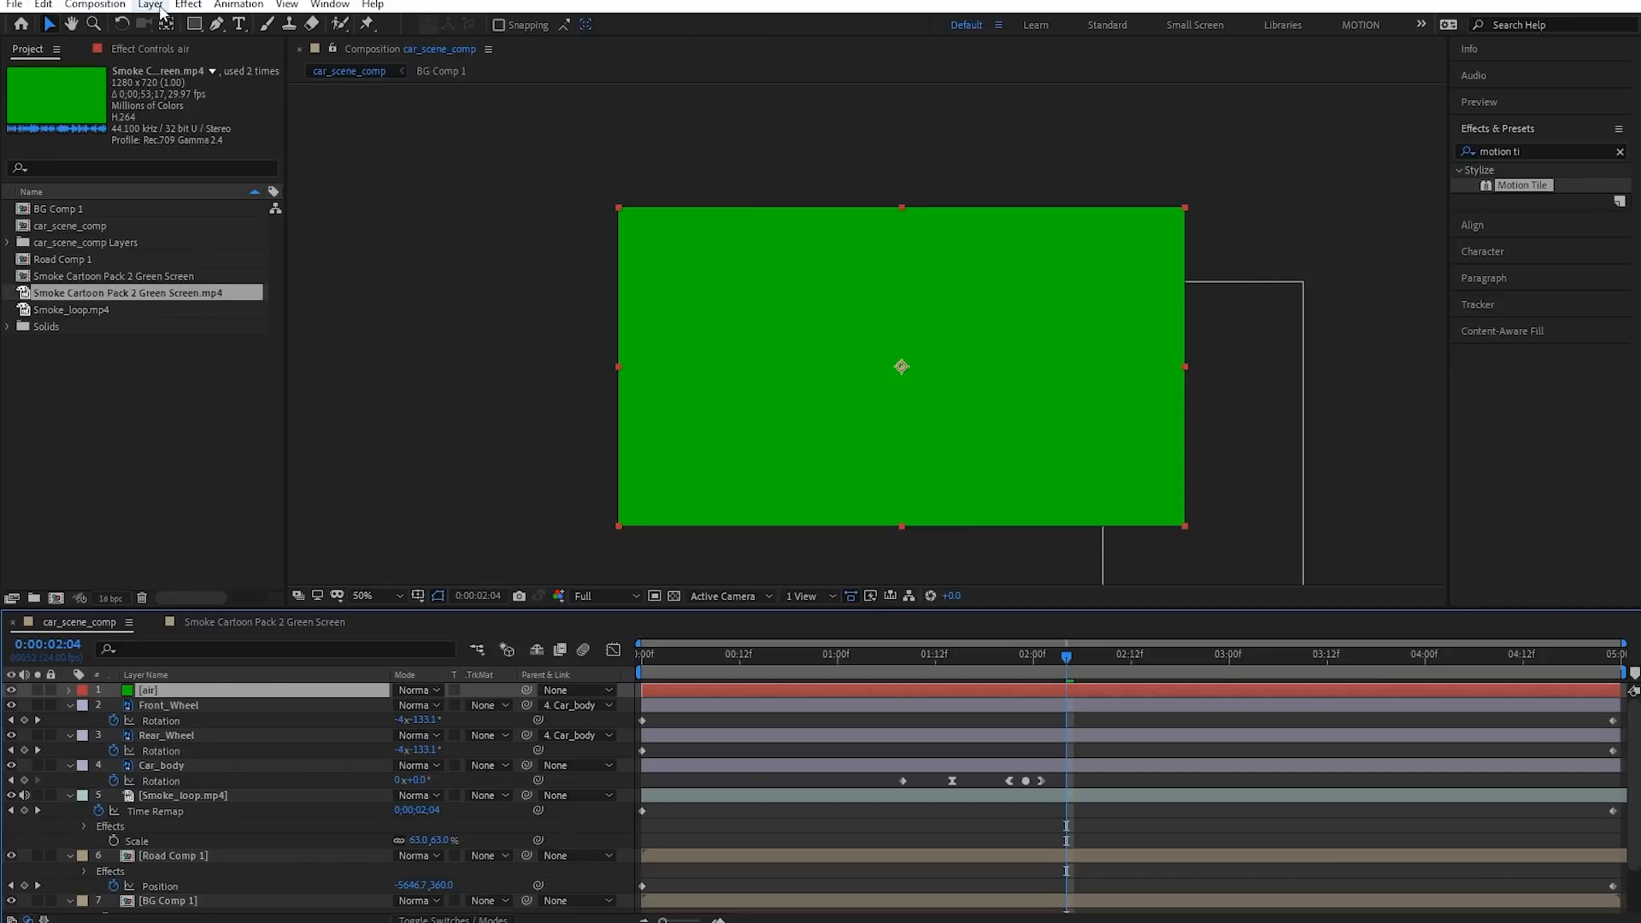
With the Pen tool, draw an open wavy mask path across the air solid, ending in a small curl near its right side
left_click(217, 26)
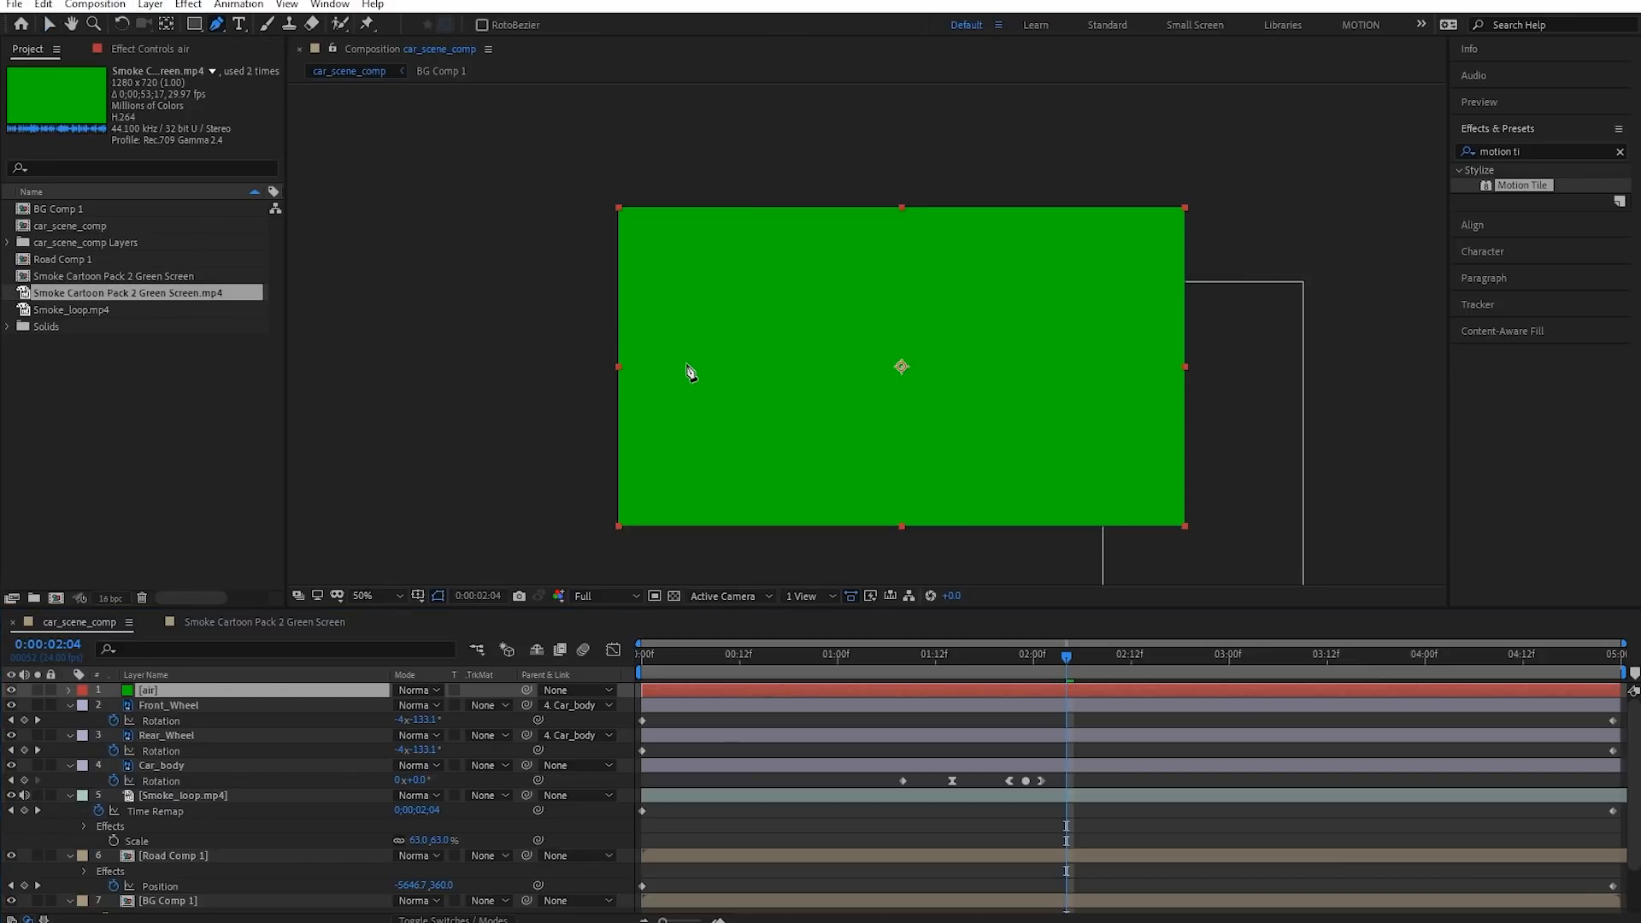
left_click_drag(734, 413, 757, 418)
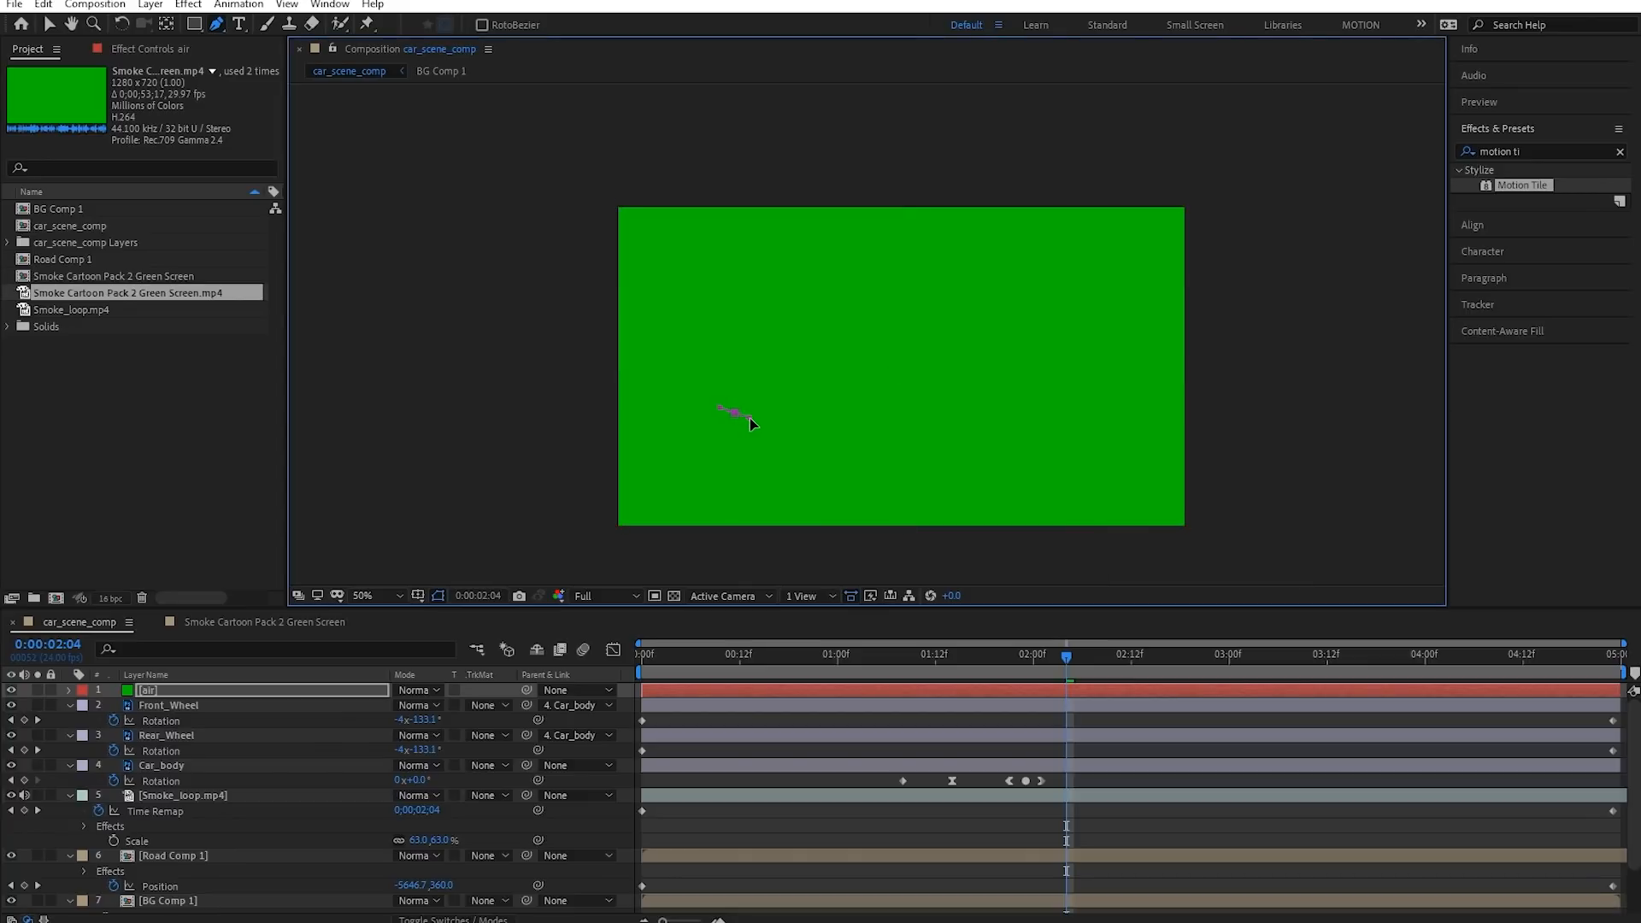
left_click_drag(865, 415, 900, 394)
left_click_drag(1013, 340, 1057, 343)
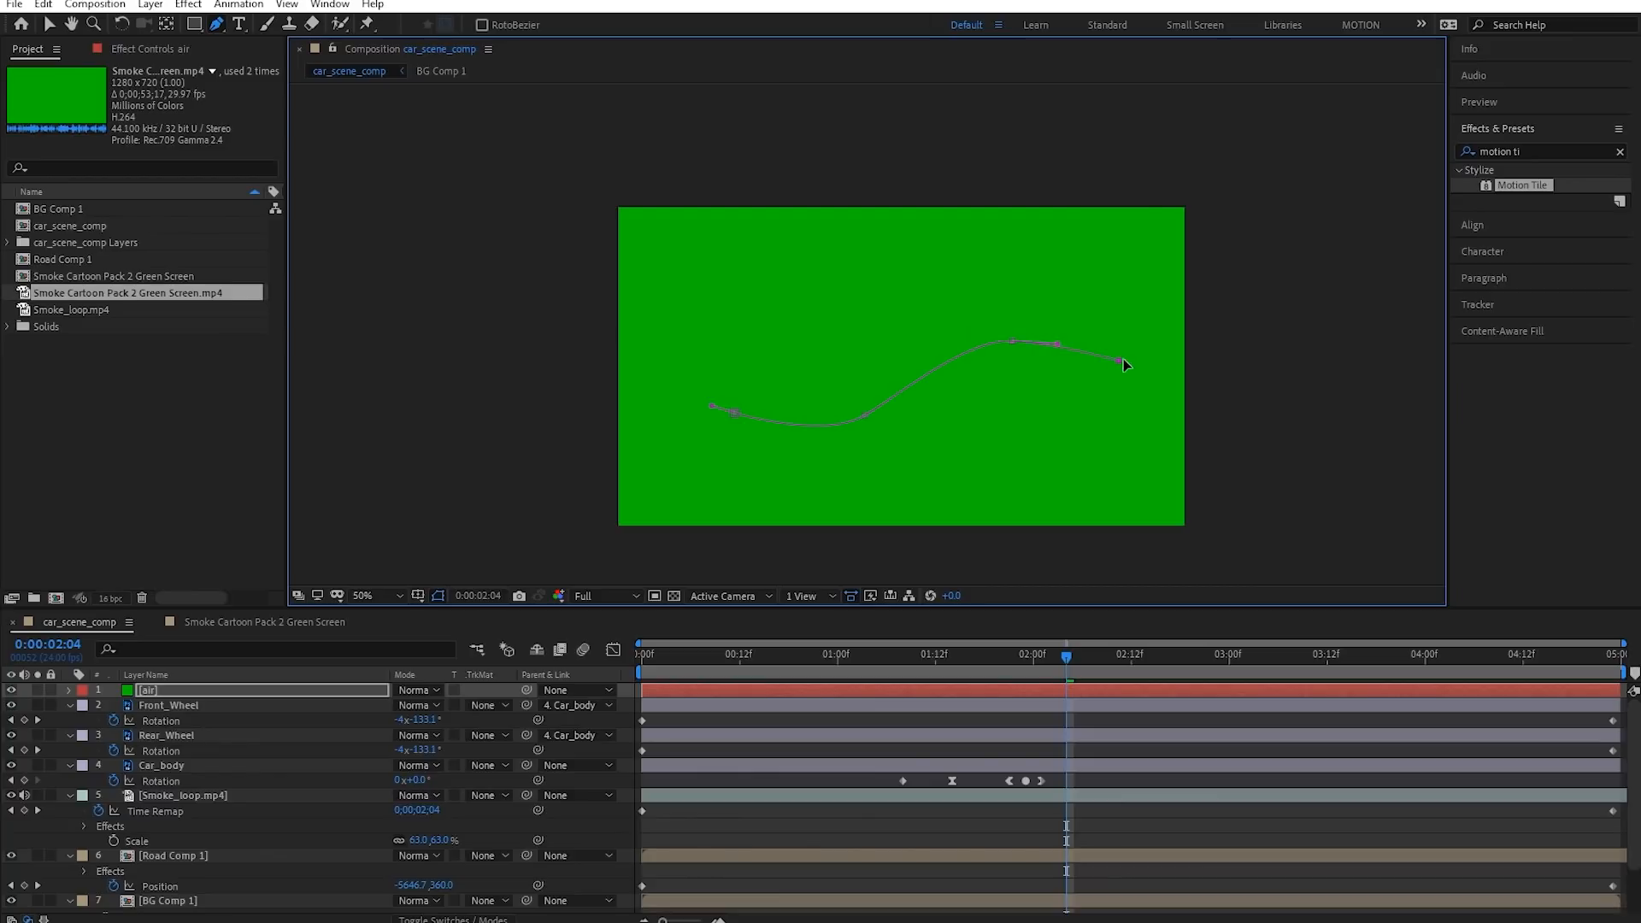
left_click(1124, 322)
right_click(1085, 344)
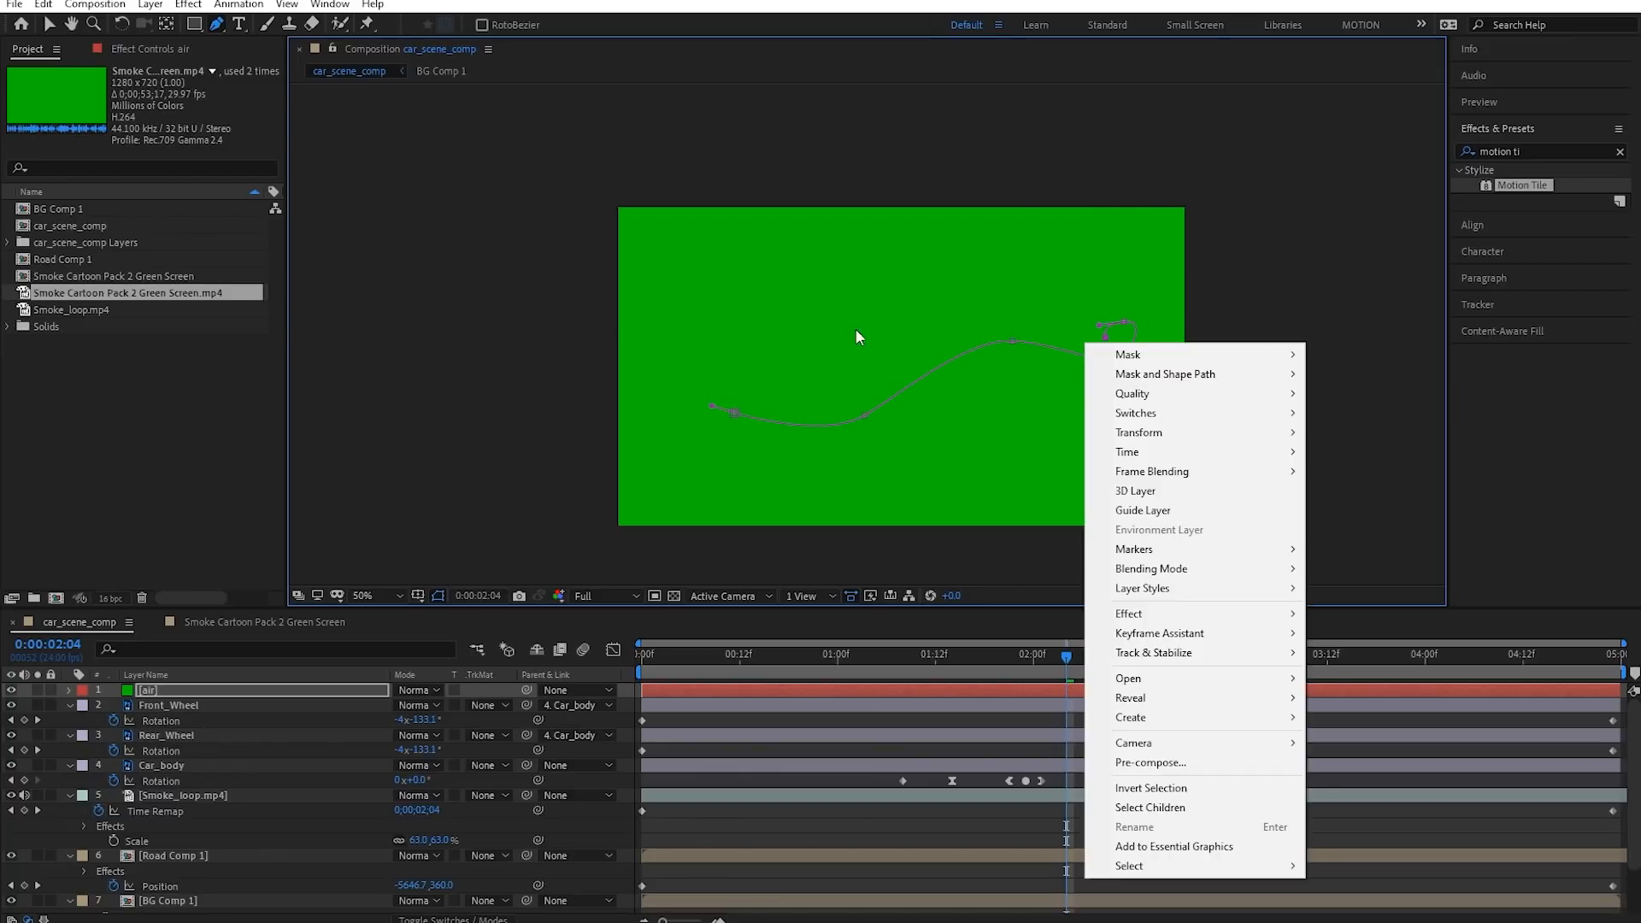
left_click(777, 299)
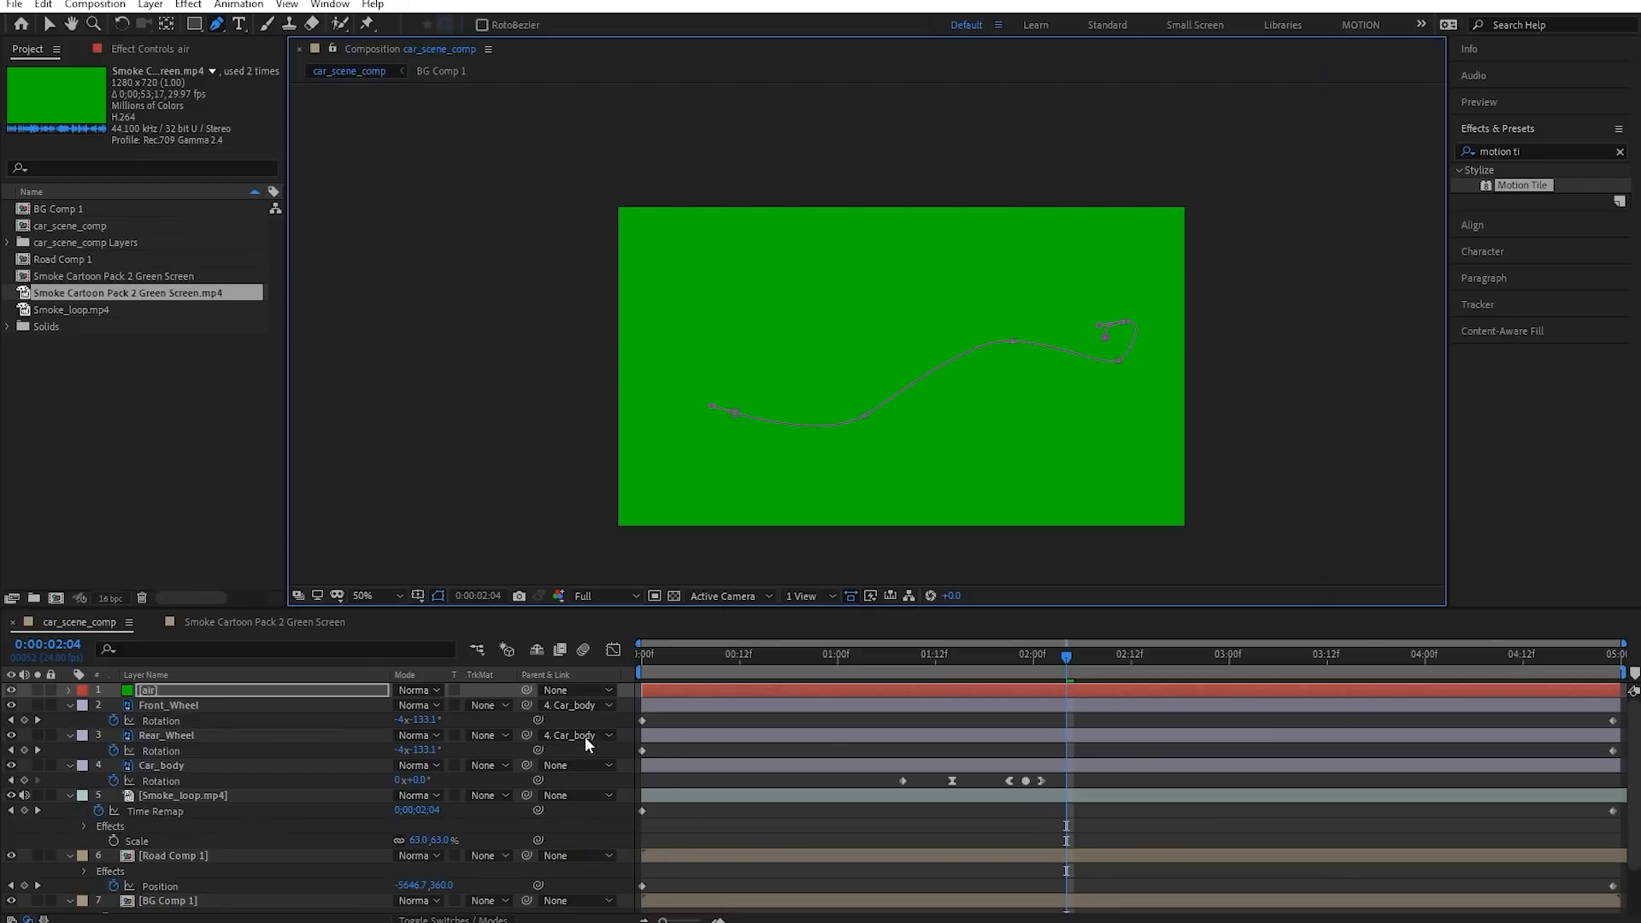
Draw a second open mask path on the air solid, arching above the wavy one and winding into a spiral
left_click(283, 690)
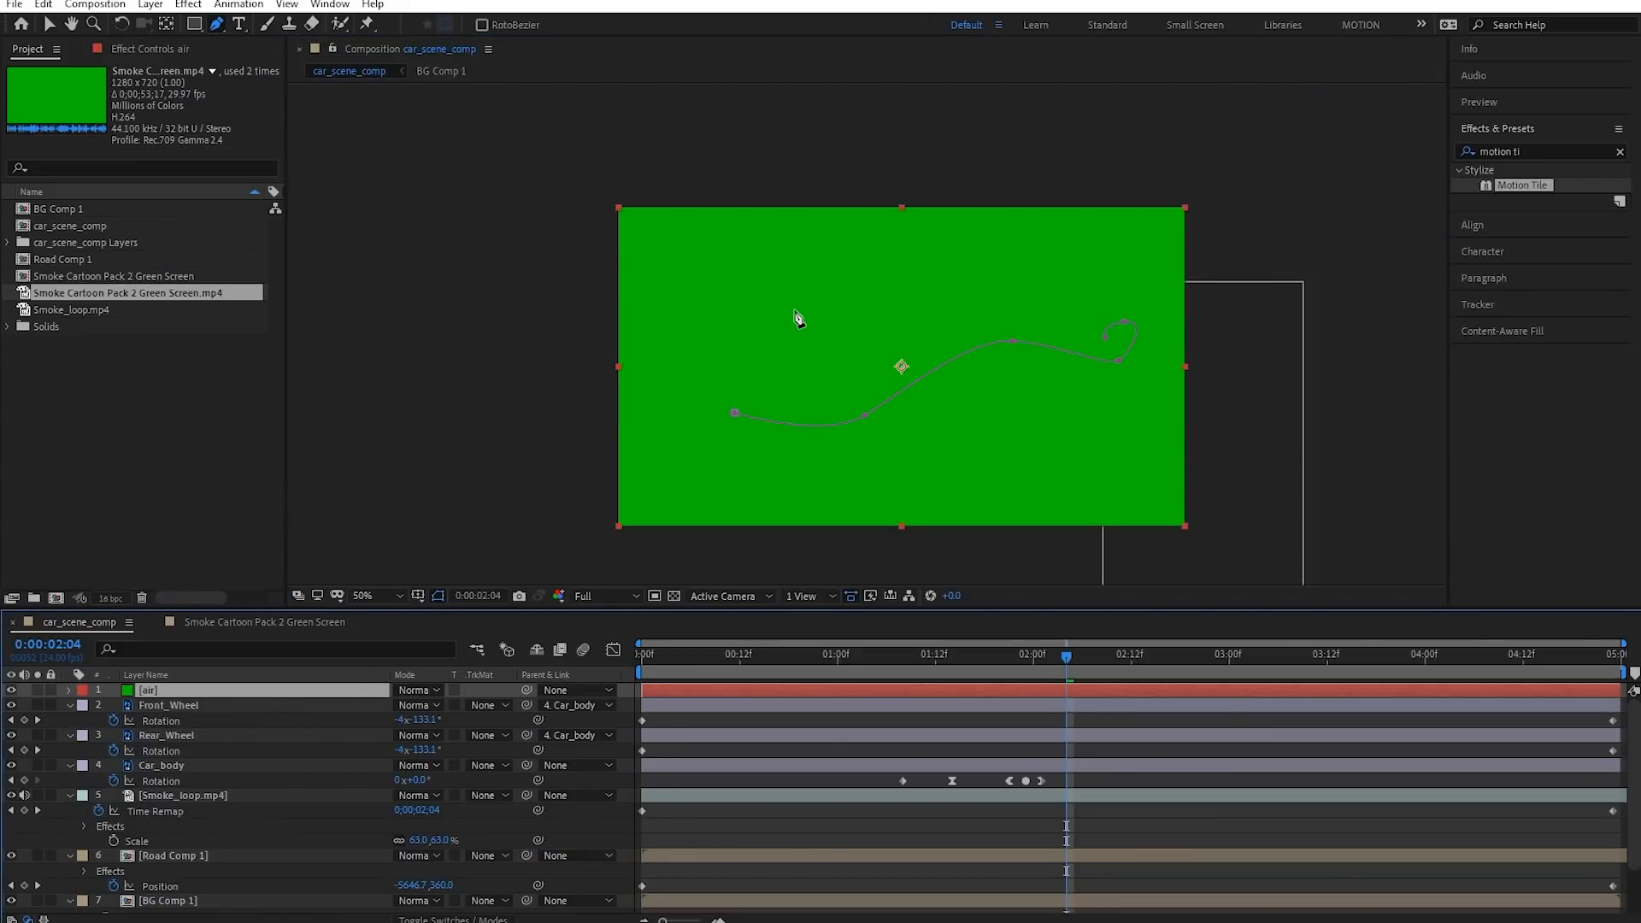
left_click(747, 304)
left_click_drag(920, 234, 968, 263)
left_click_drag(879, 329, 894, 283)
left_click(899, 285)
right_click(918, 326)
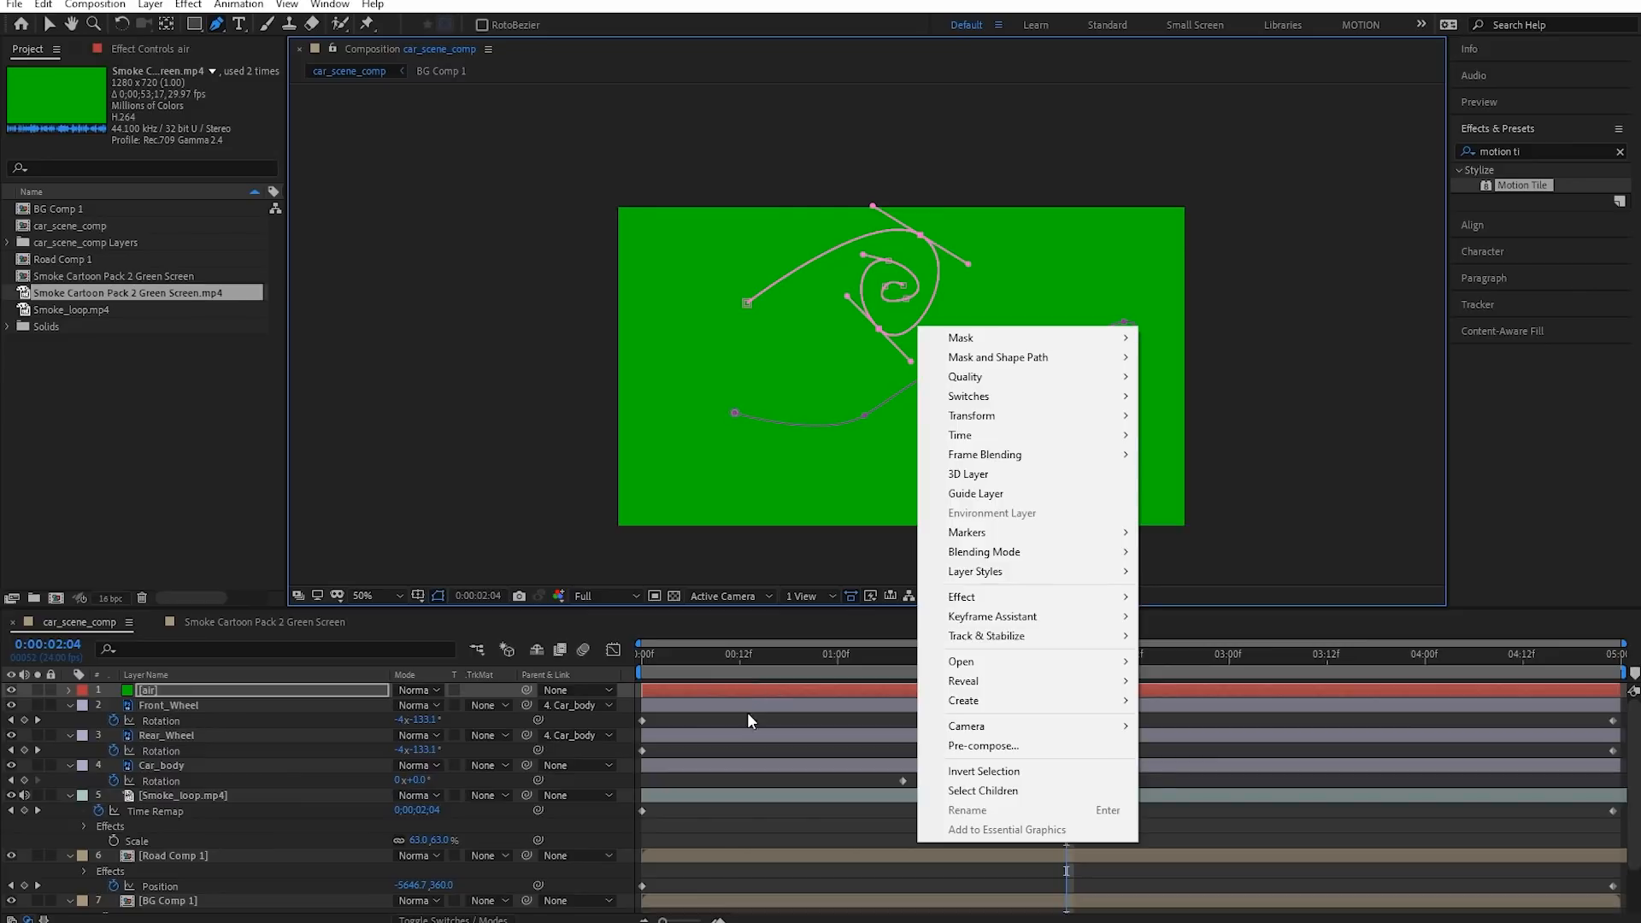
left_click(756, 687)
Find the Stroke effect and apply it to the air layer
scroll(914, 472, "up", 1)
left_click_drag(917, 473, 901, 502)
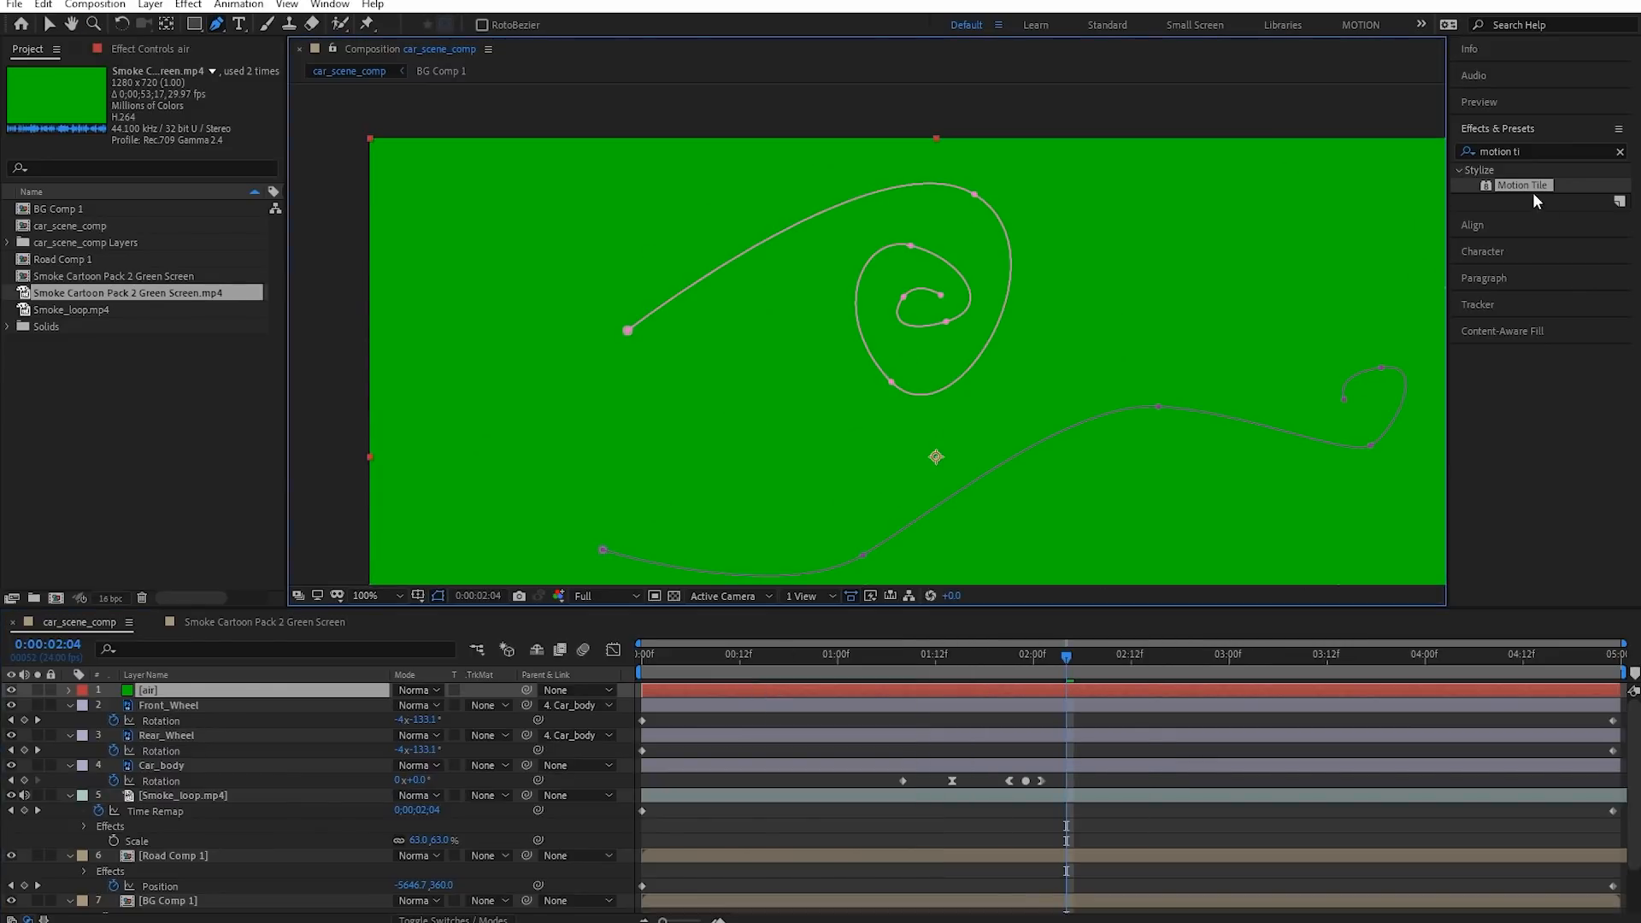
left_click(1549, 150)
type("stroke")
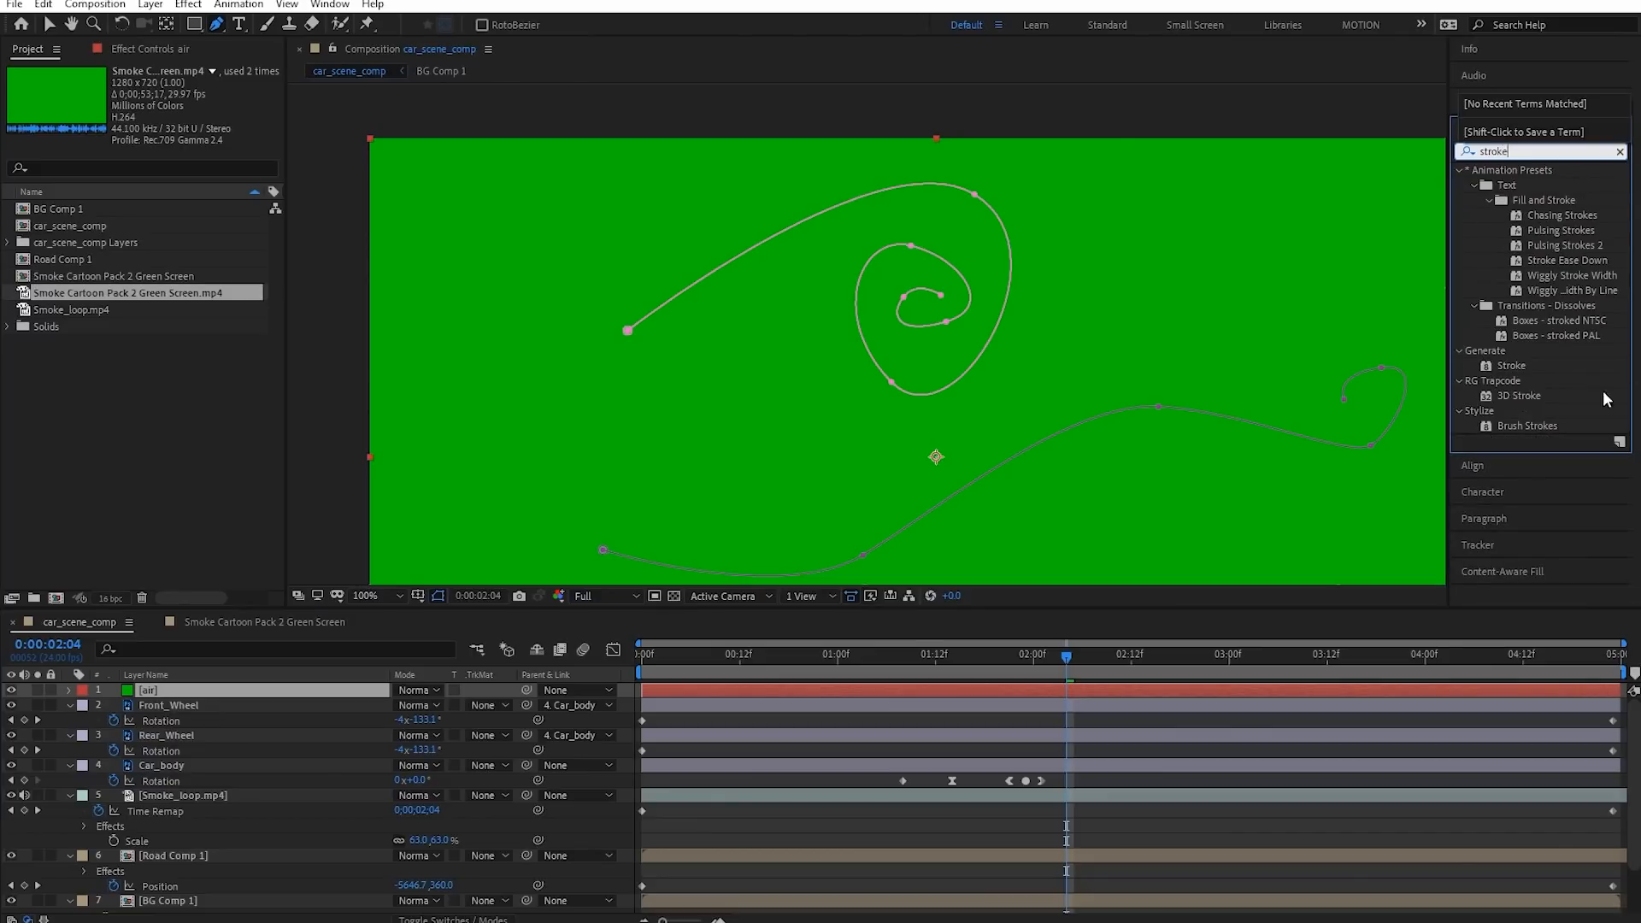
mouse_move(1501, 366)
left_mouse_down()
mouse_move(1369, 379)
mouse_move(650, 556)
mouse_move(220, 703)
left_mouse_up()
key("v")
key("comma")
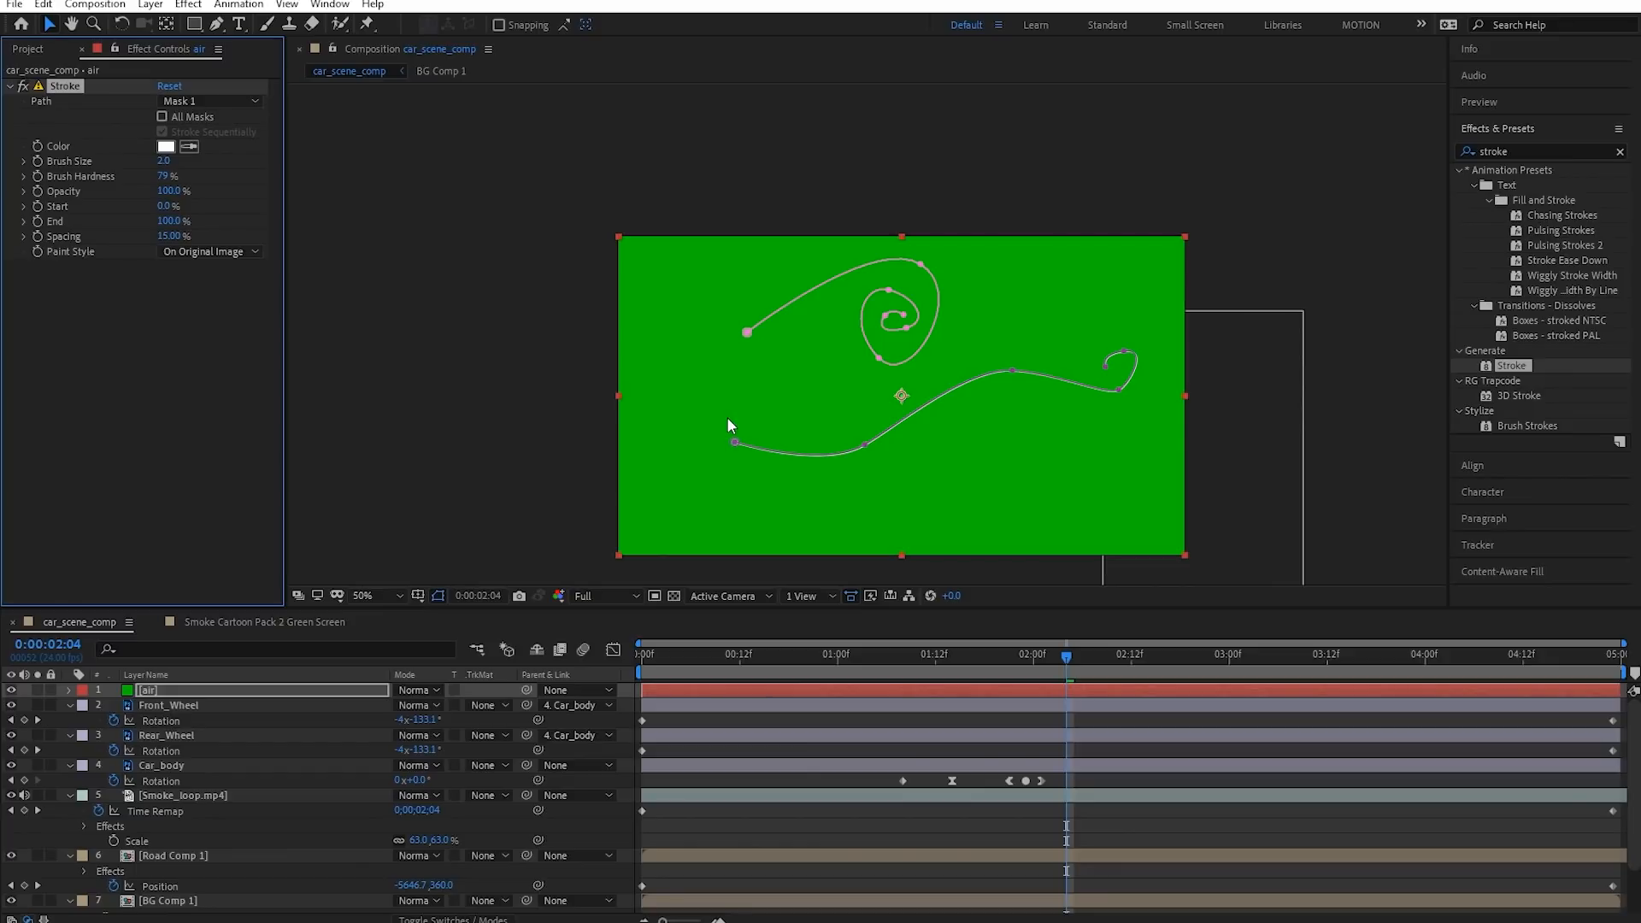
key("period")
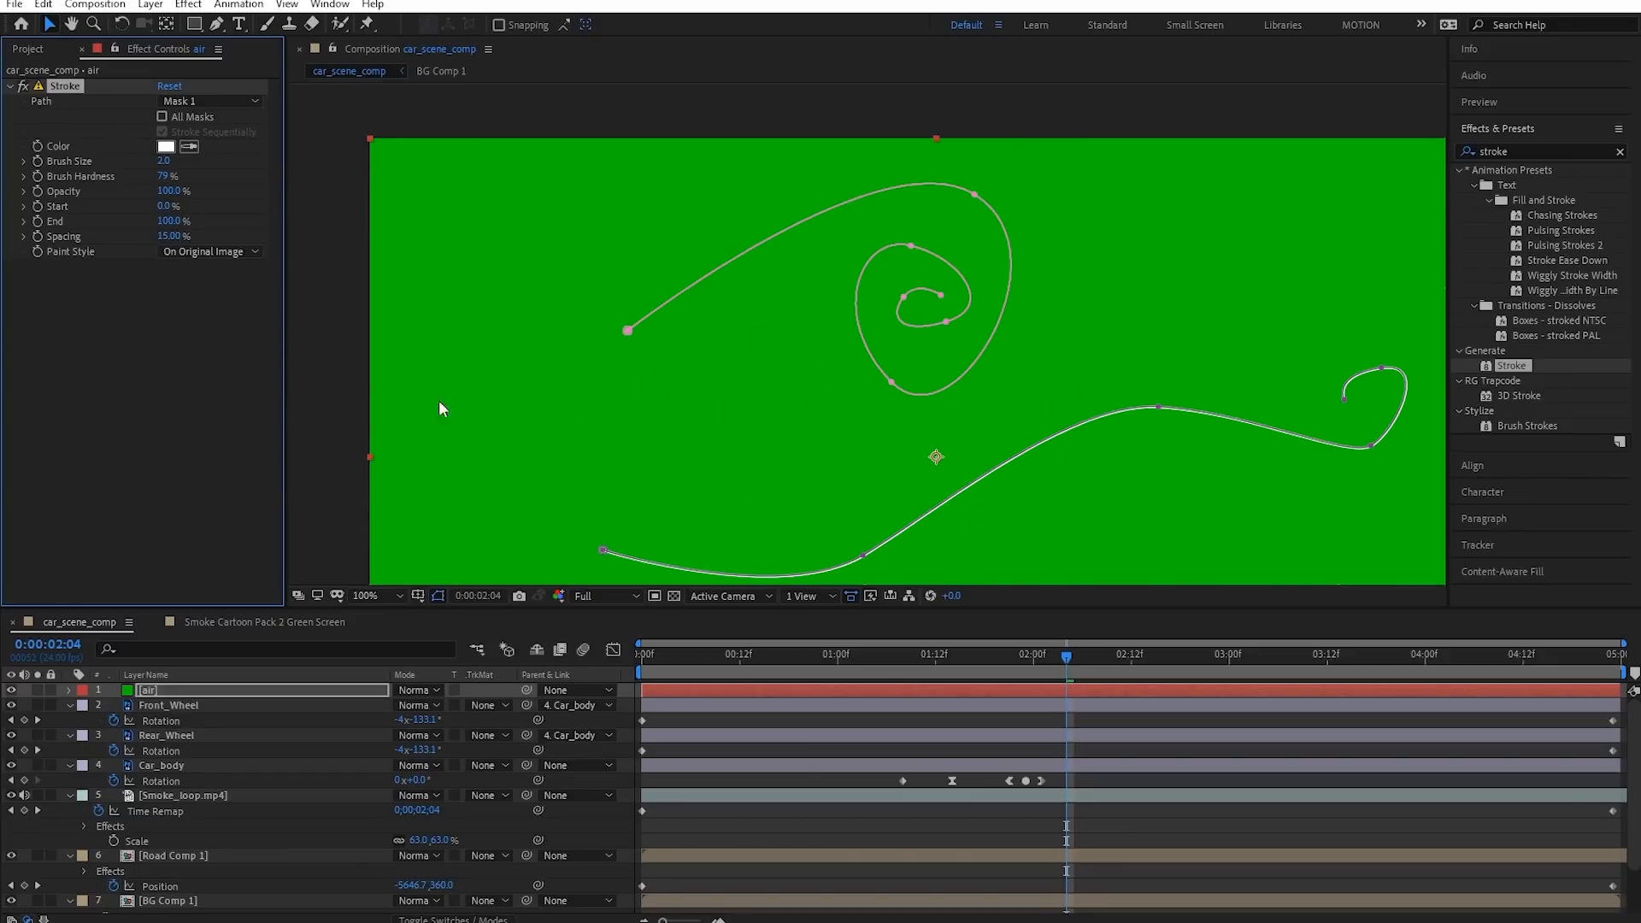
Set the Stroke effect's paint style to Reveal Original Image and inspect the line over the city
left_click(212, 253)
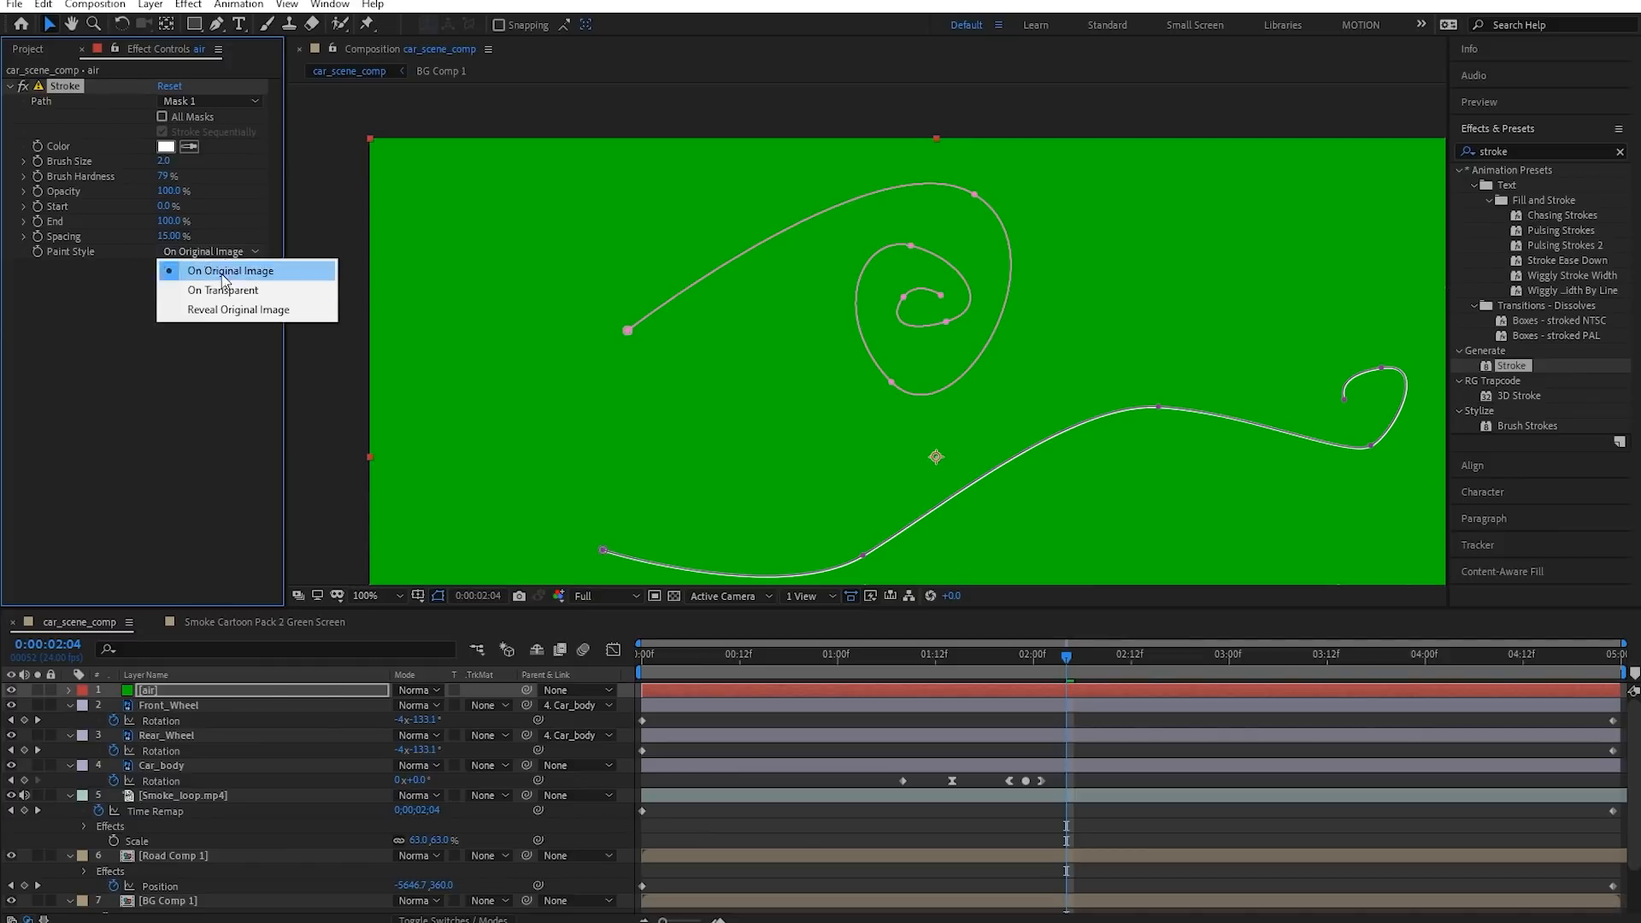
left_click(217, 316)
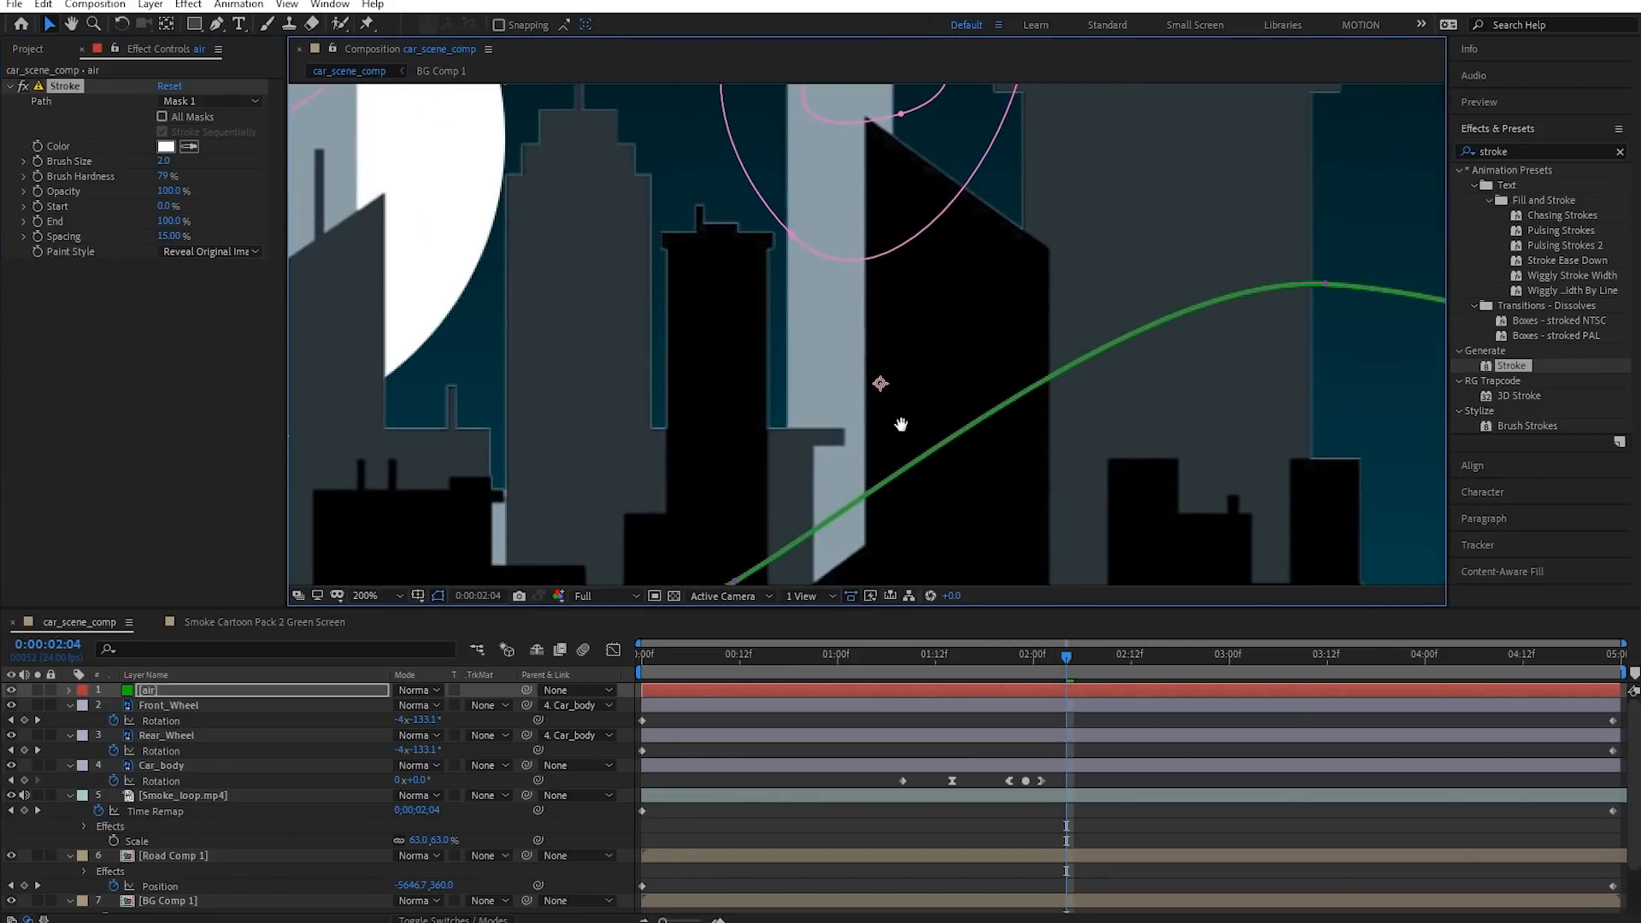
left_click_drag(880, 381, 1008, 291)
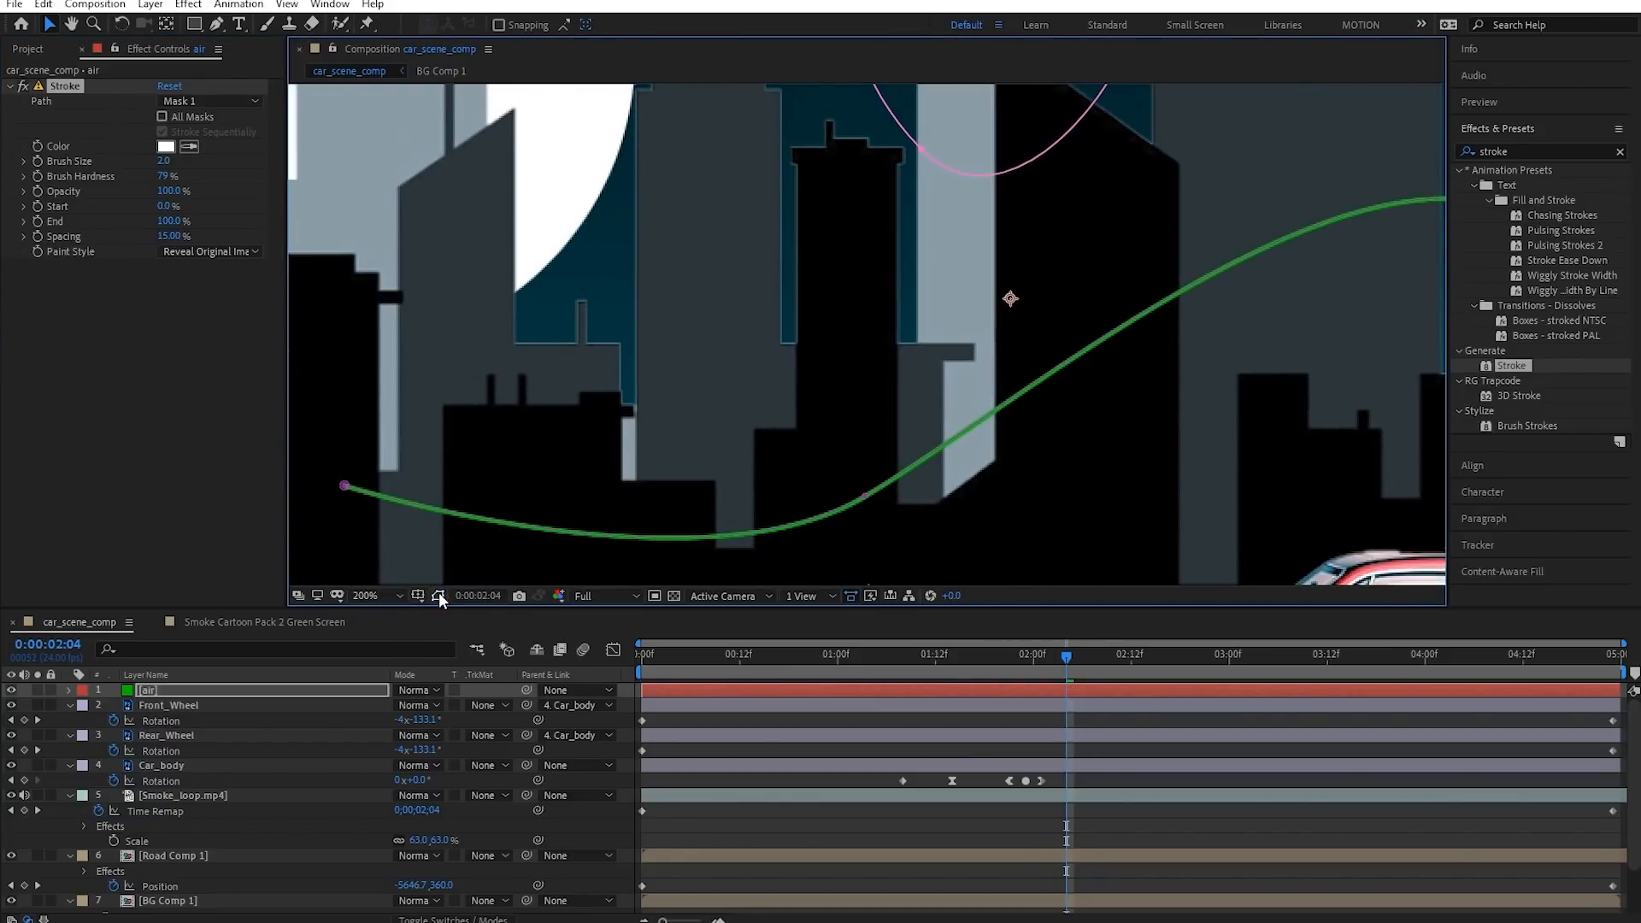
scroll(909, 422, "down", 4)
left_click_drag(999, 438, 1005, 453)
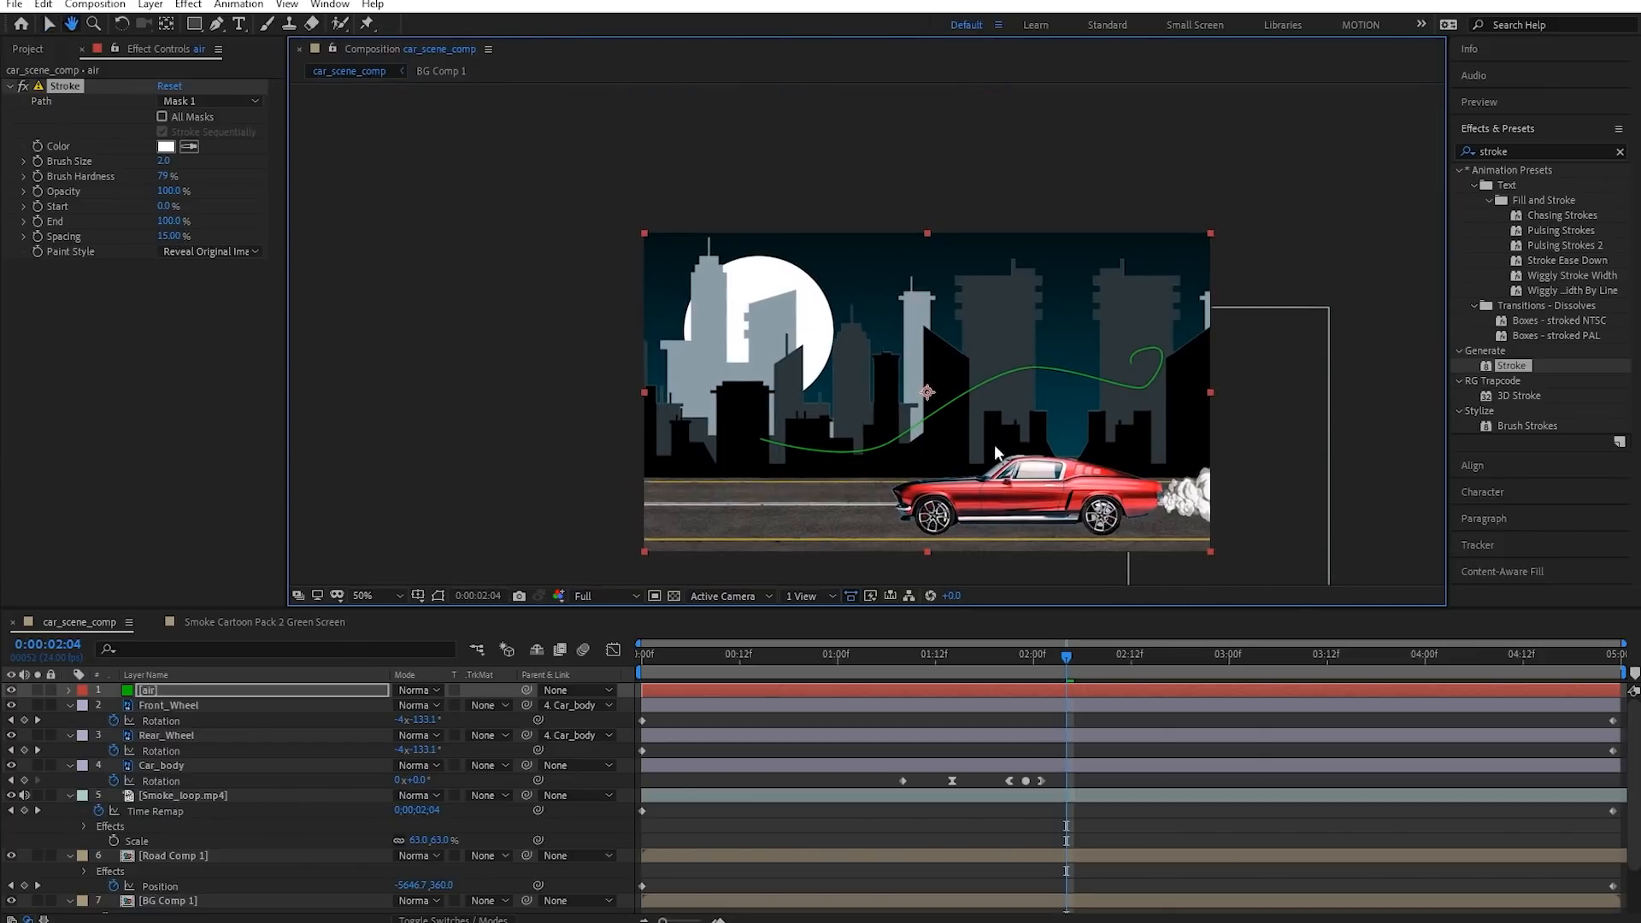
Apply the Stroke effect to all masks of the air layer and check both lines at 0:00:01:18
left_click_drag(1042, 663, 945, 662)
scroll(895, 379, "up", 1)
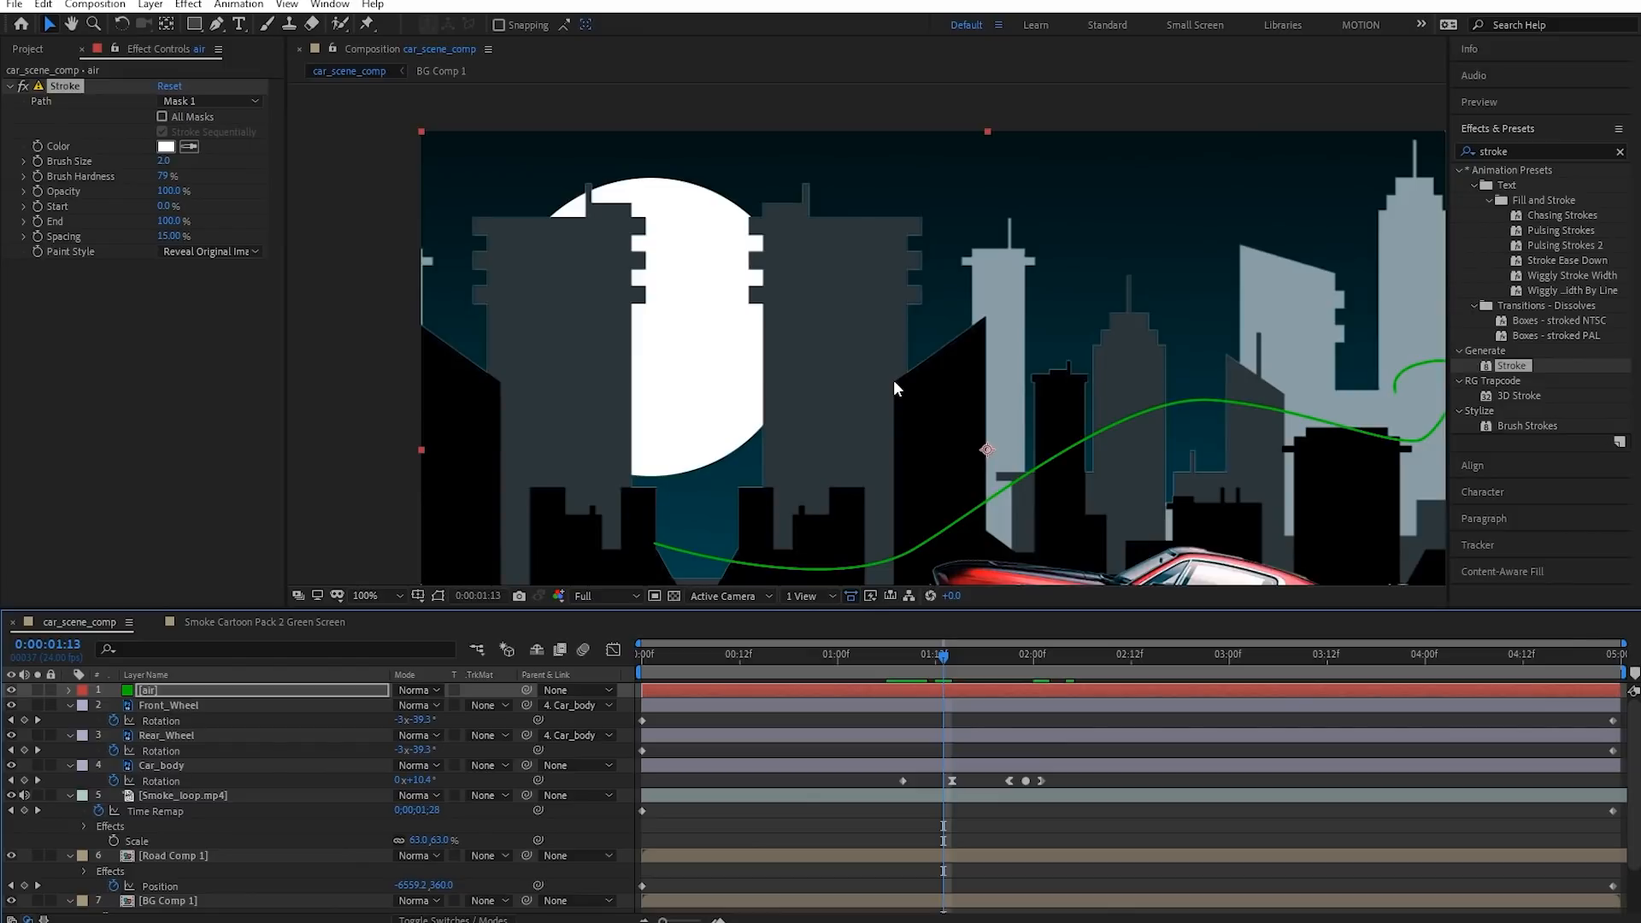
left_click(162, 116)
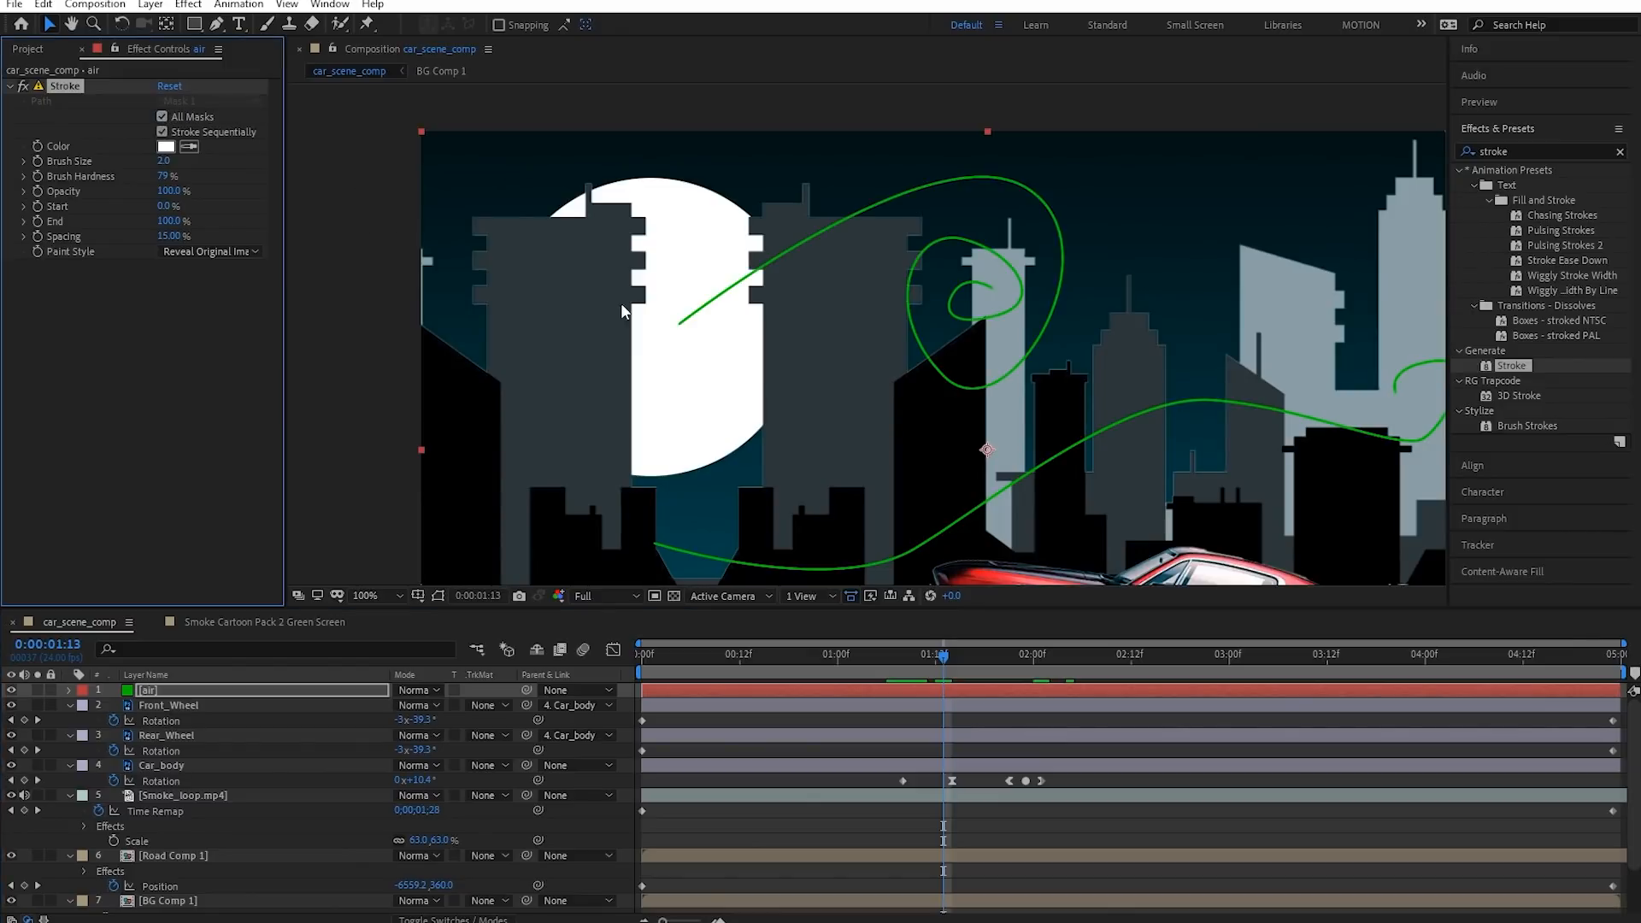
left_click_drag(959, 661, 986, 663)
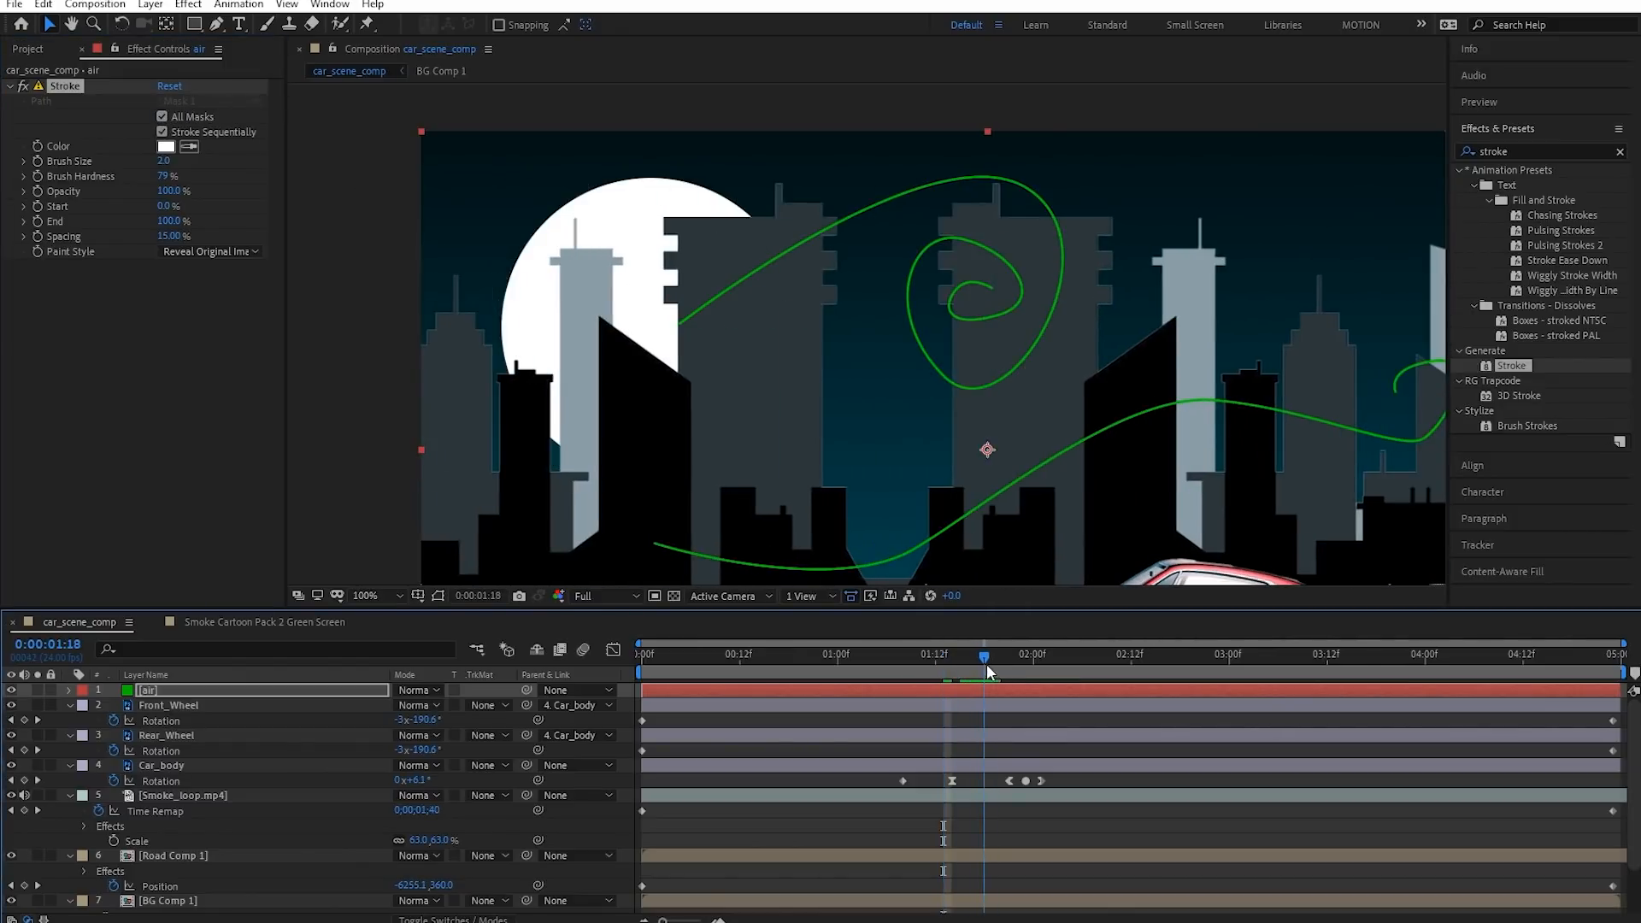
left_click_drag(989, 402, 1015, 354)
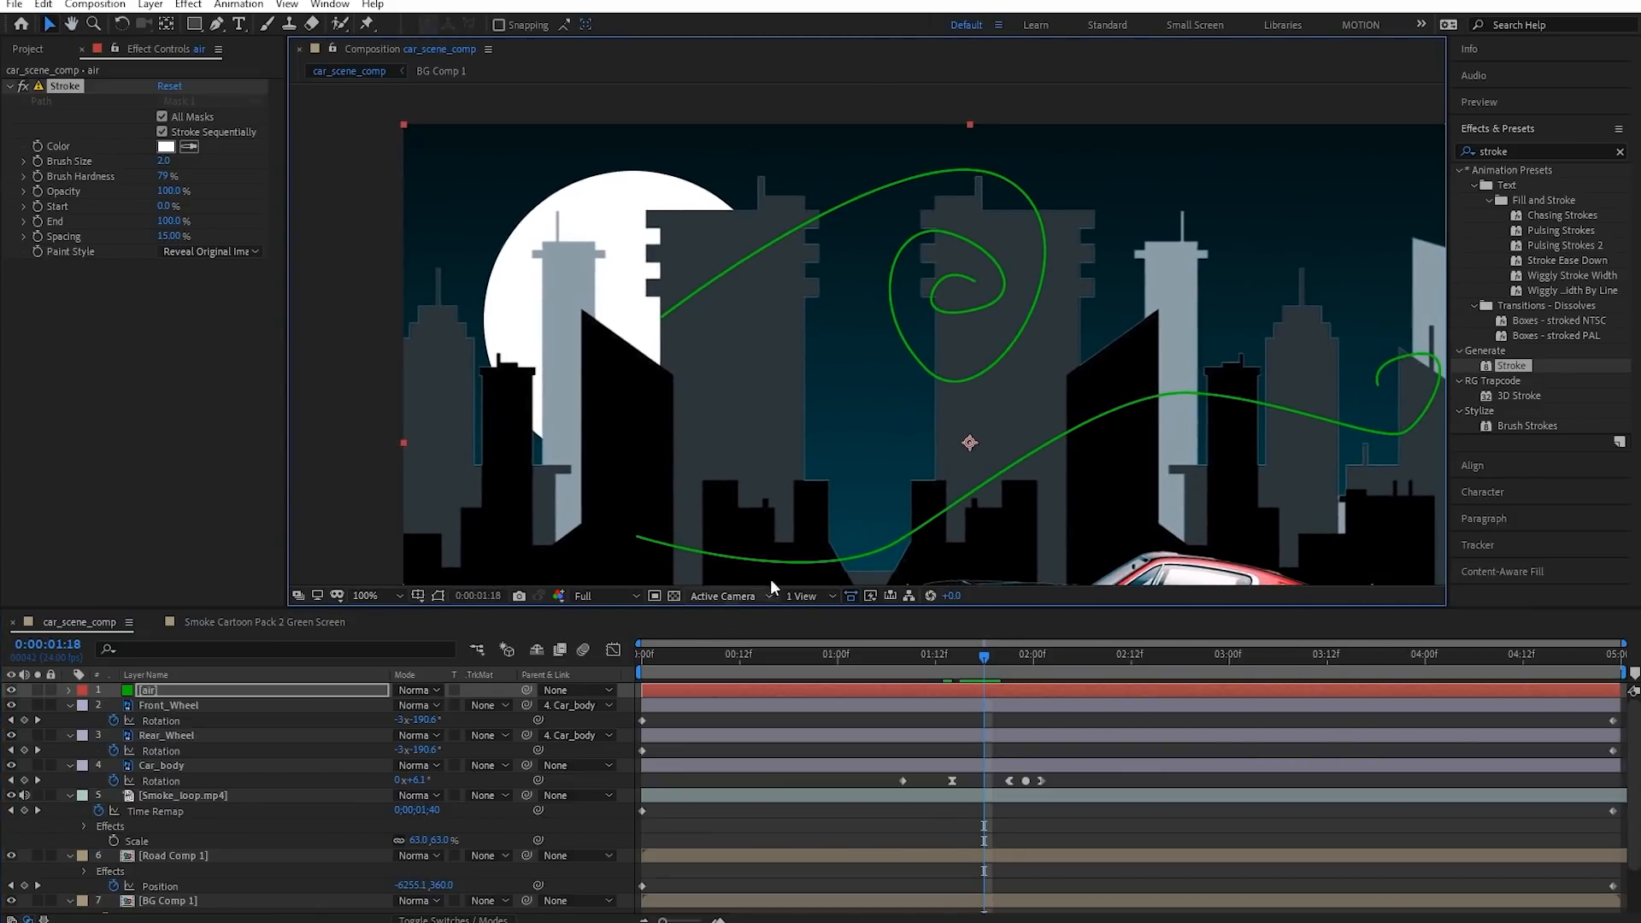
scroll(996, 356, "down", 1)
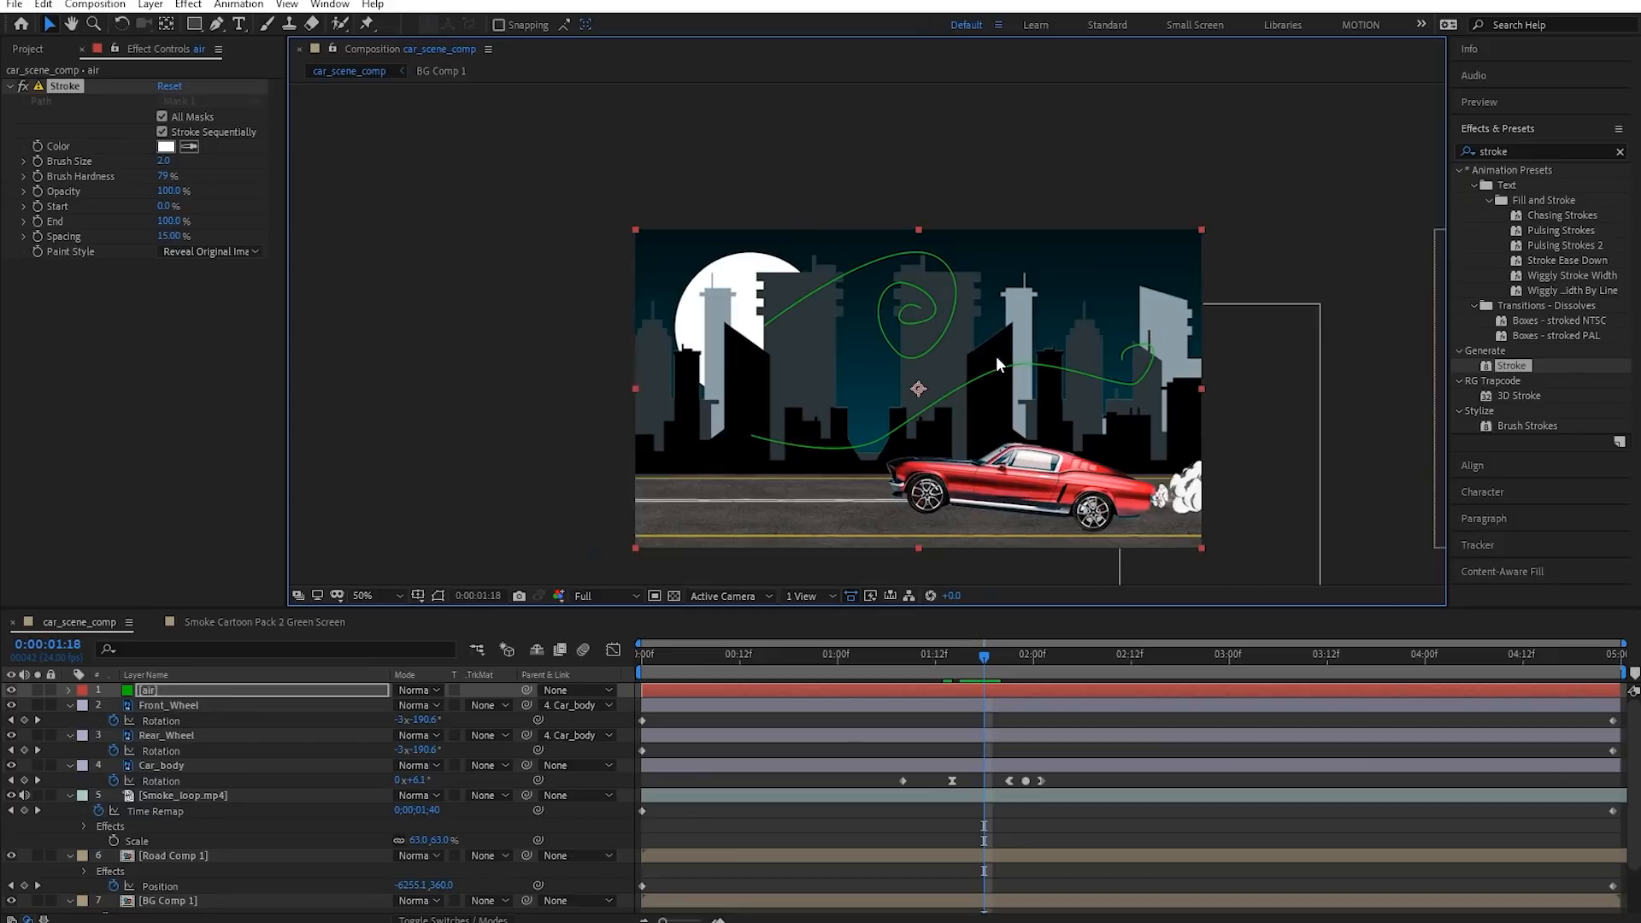
scroll(996, 356, "up", 1)
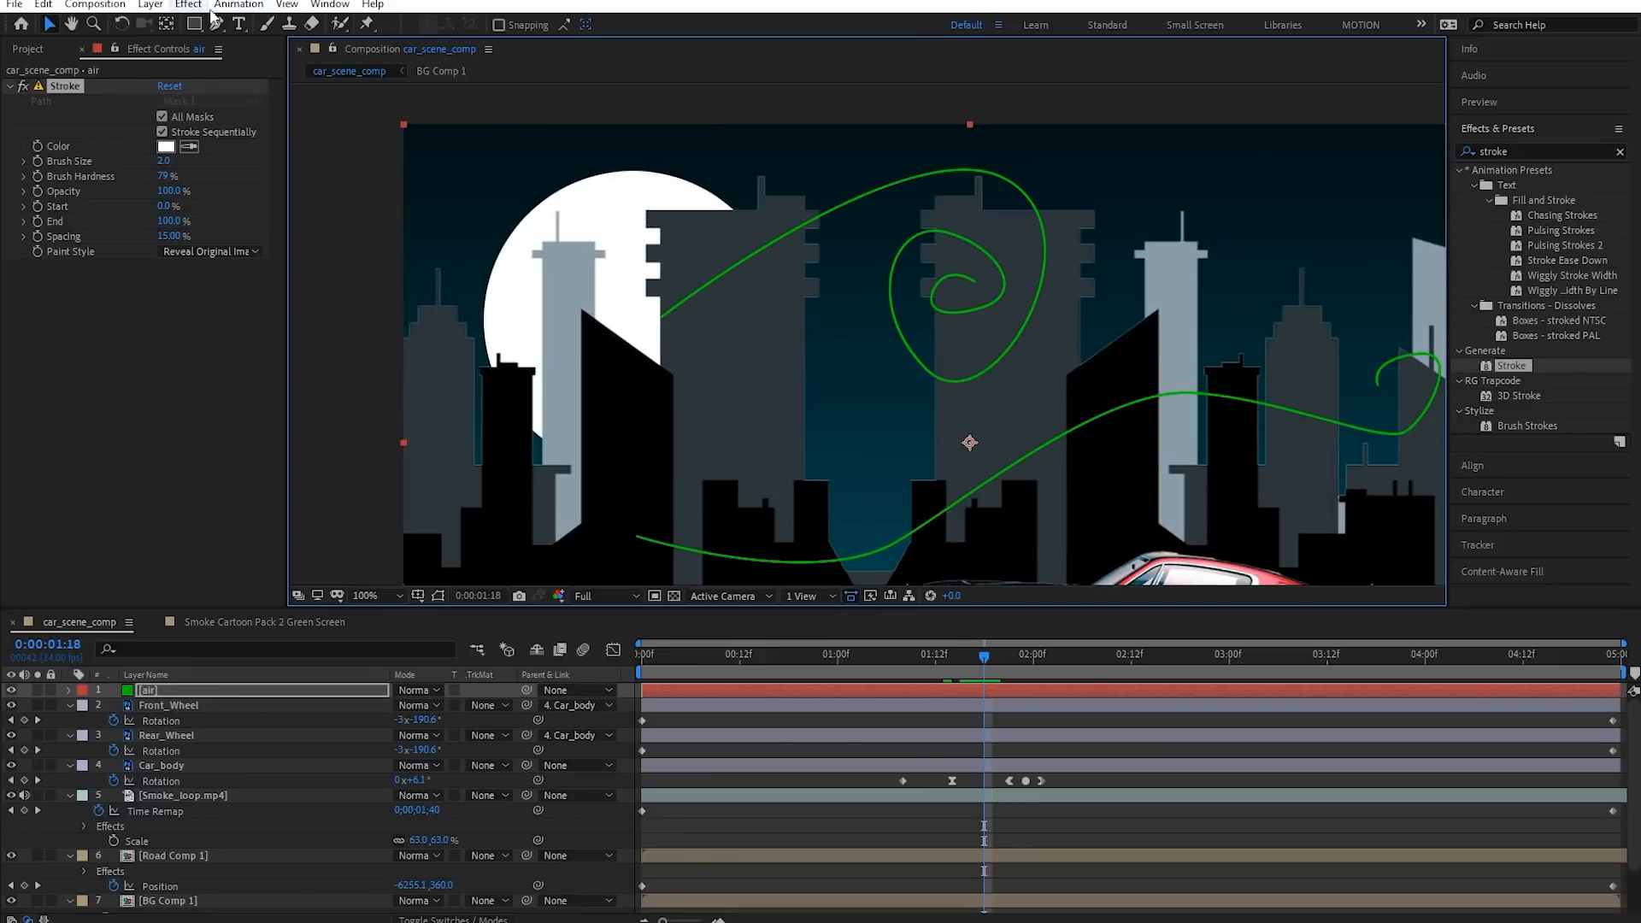
Change the air solid's color to white (FFFFFF) in its solid settings
left_click(150, 5)
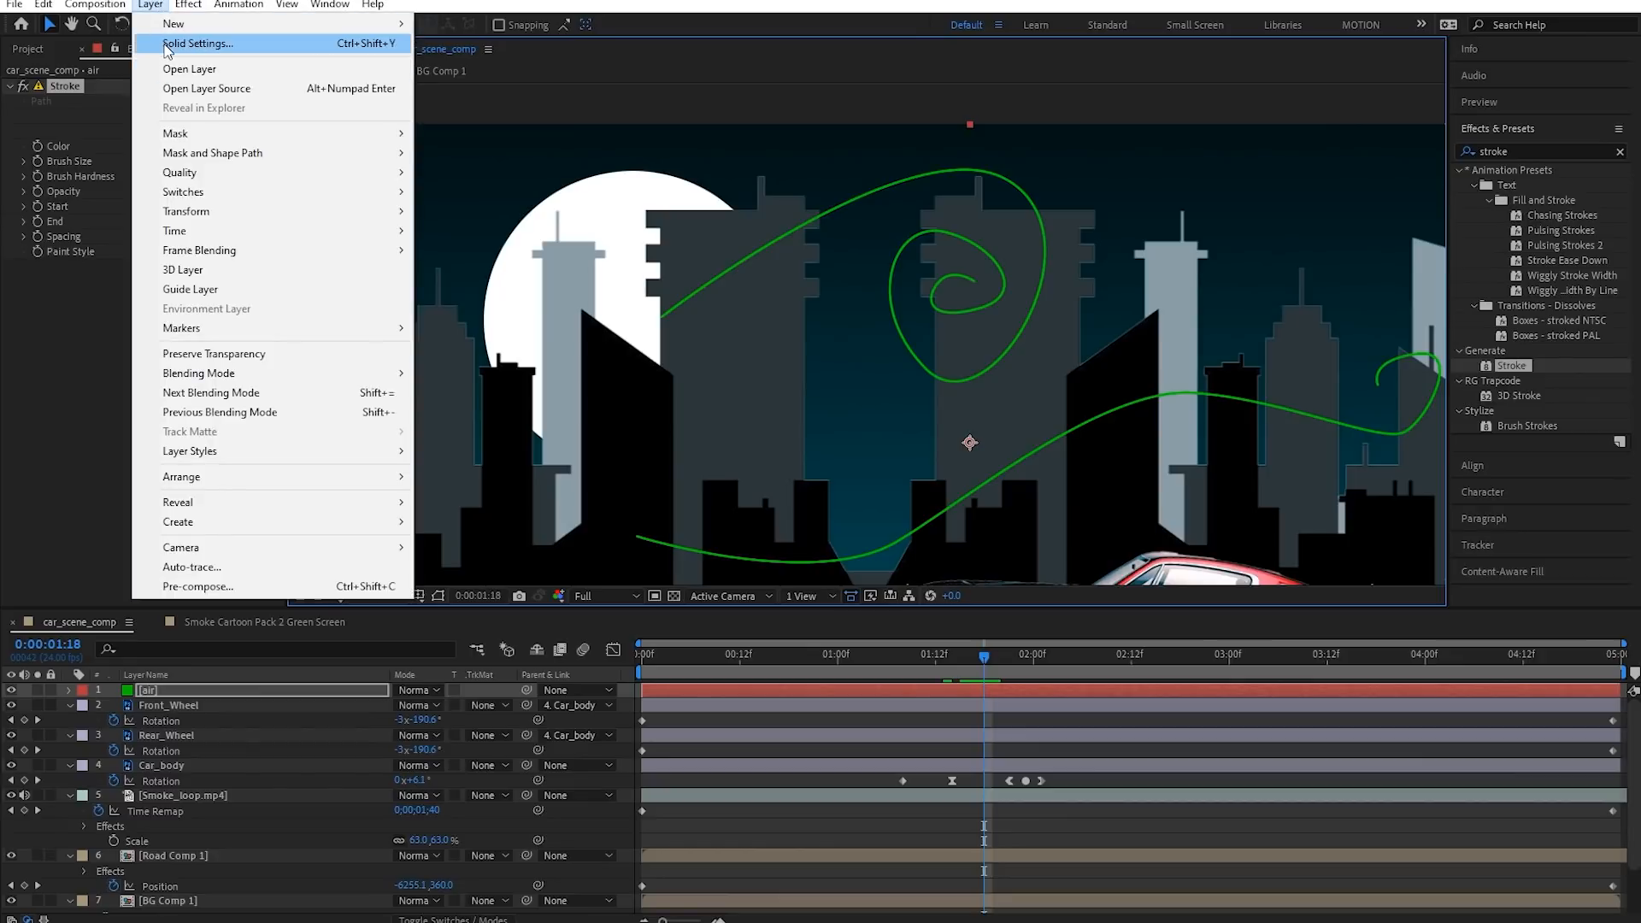
left_click(197, 43)
left_click(214, 289)
type("FFFFFF")
left_click(381, 22)
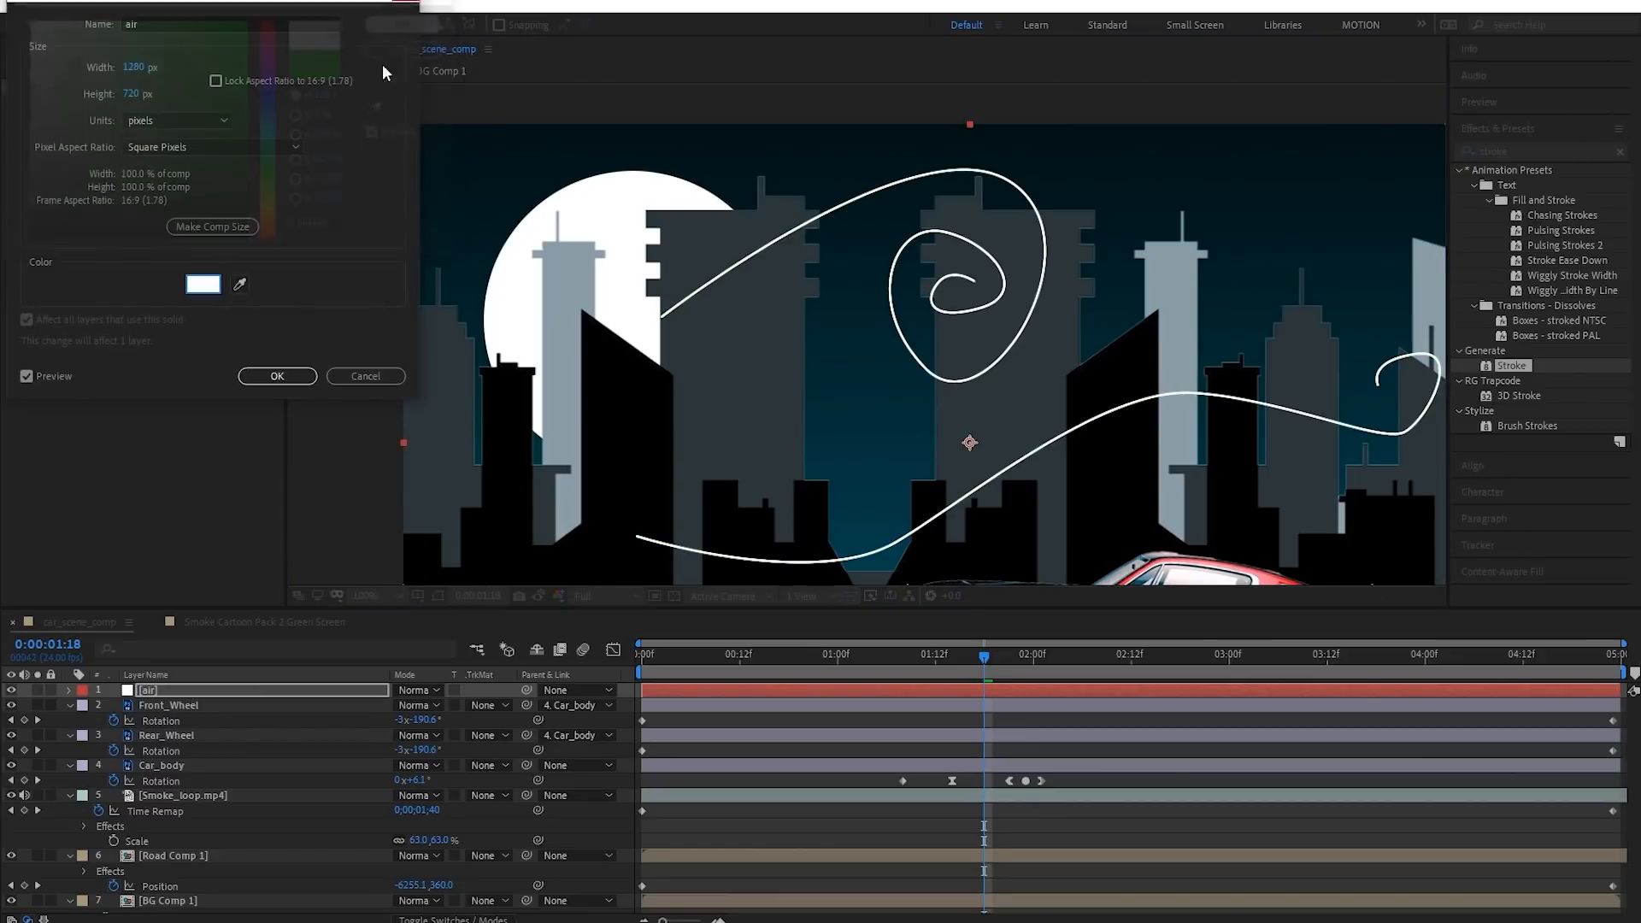
left_click(280, 378)
scroll(892, 305, "down", 2)
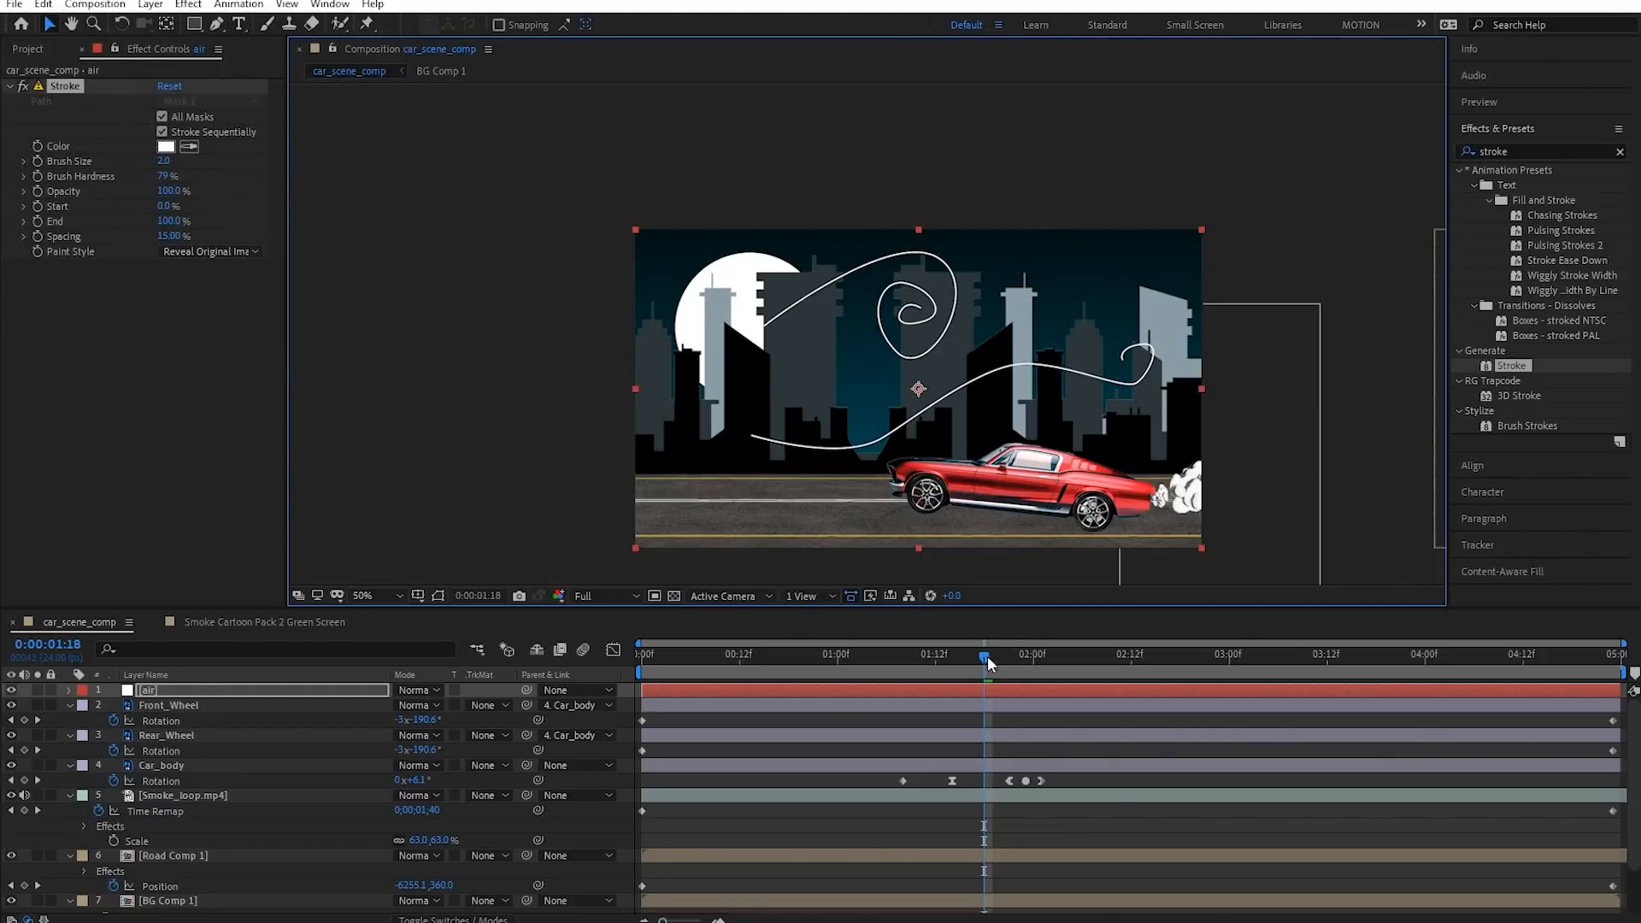
Set the Stroke effect's End to 0% at 0:00:01:08 and keyframe it on the air layer
left_click_drag(987, 675, 901, 682)
scroll(940, 533, "up", 2)
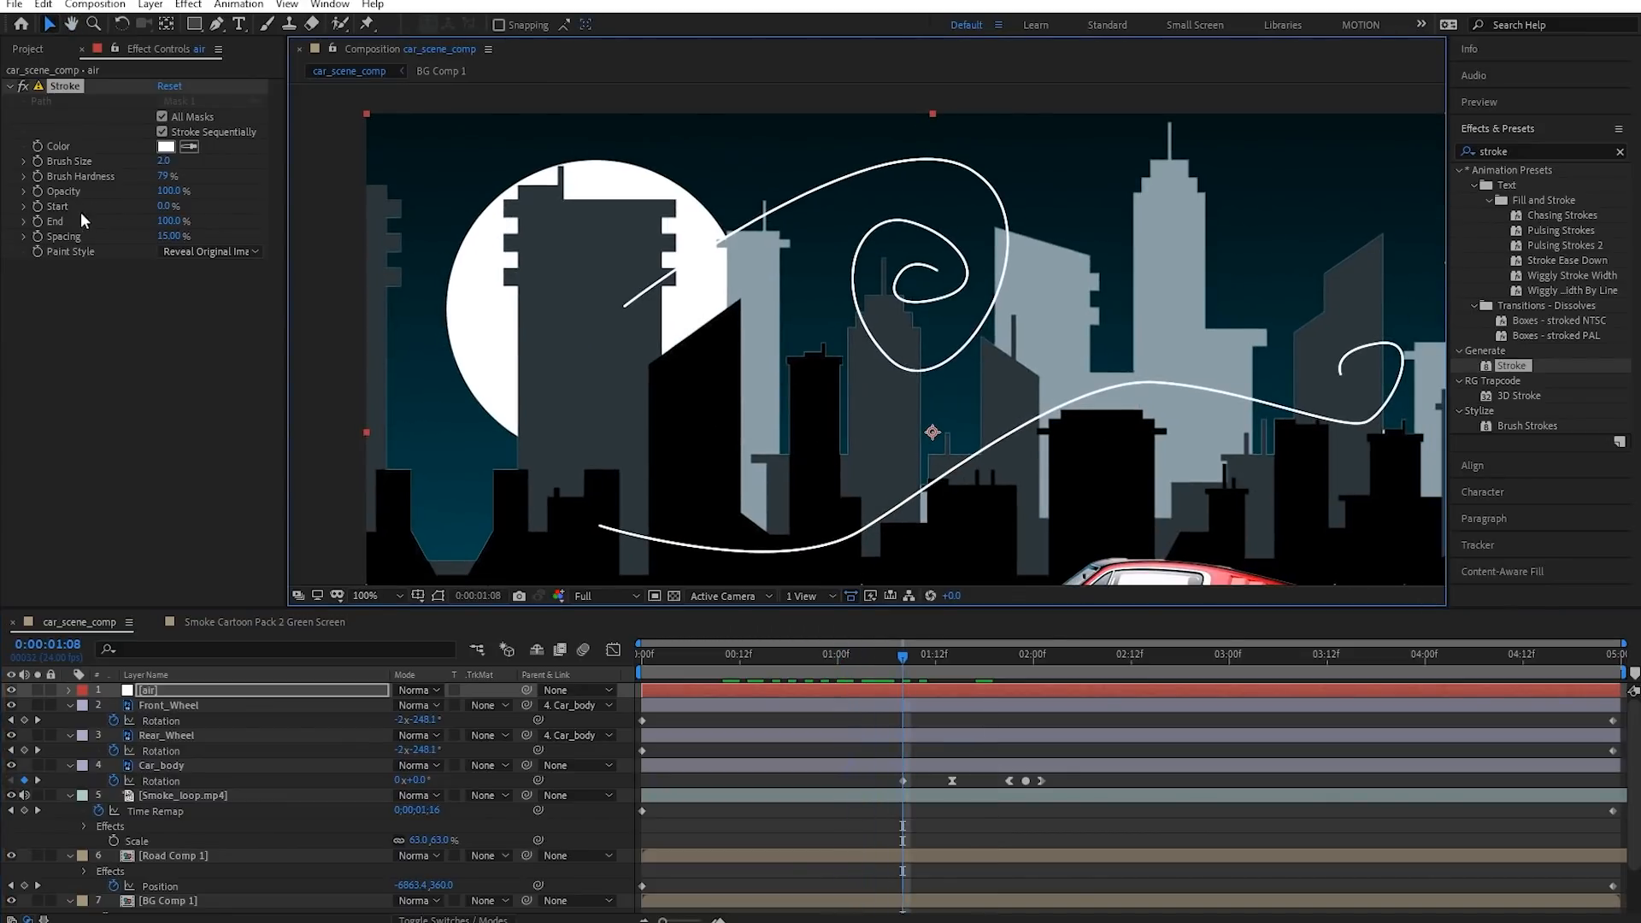
left_click_drag(165, 209, 131, 208)
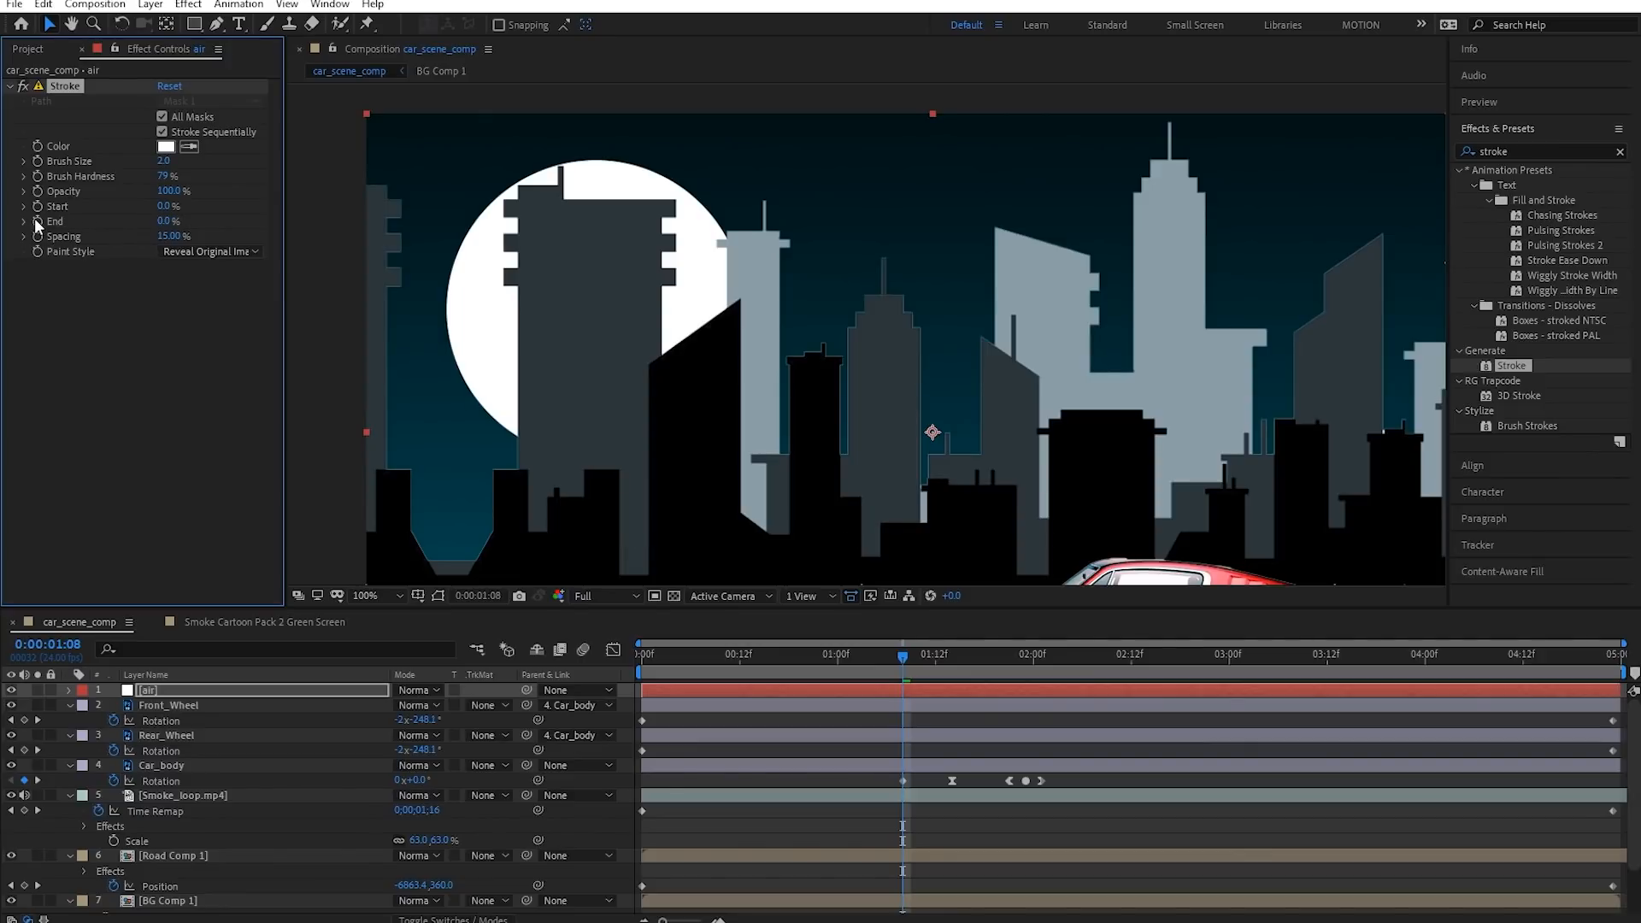
key("u")
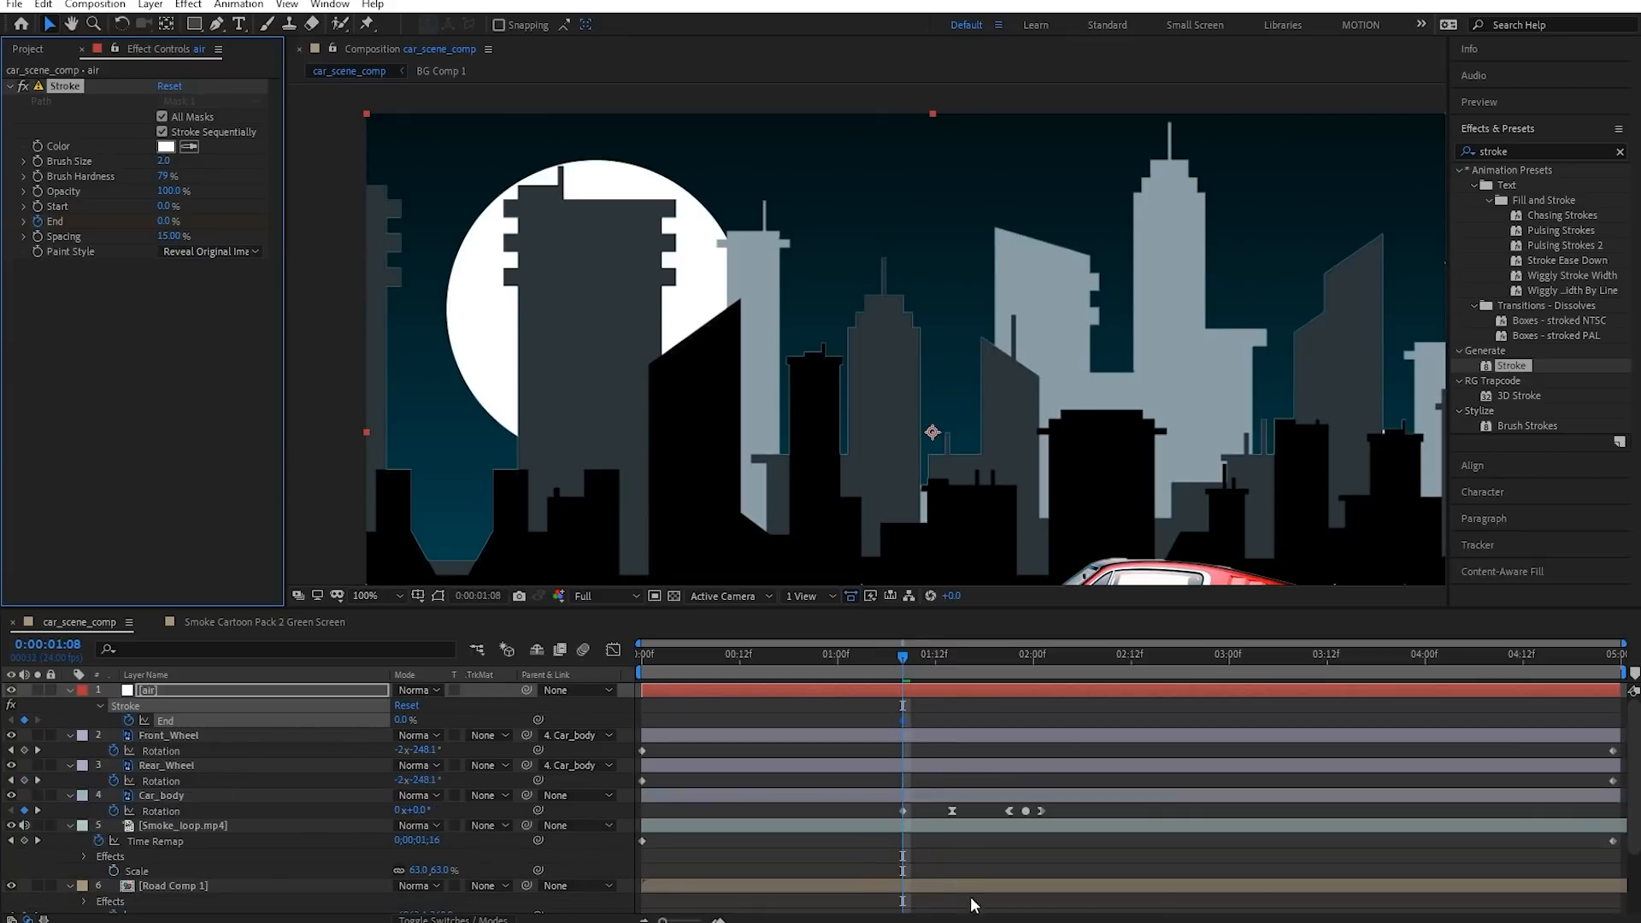
Keyframe the Stroke effect's End at 100% at 0:00:01:13 and preview the air lines drawing on
left_click_drag(907, 669, 945, 678)
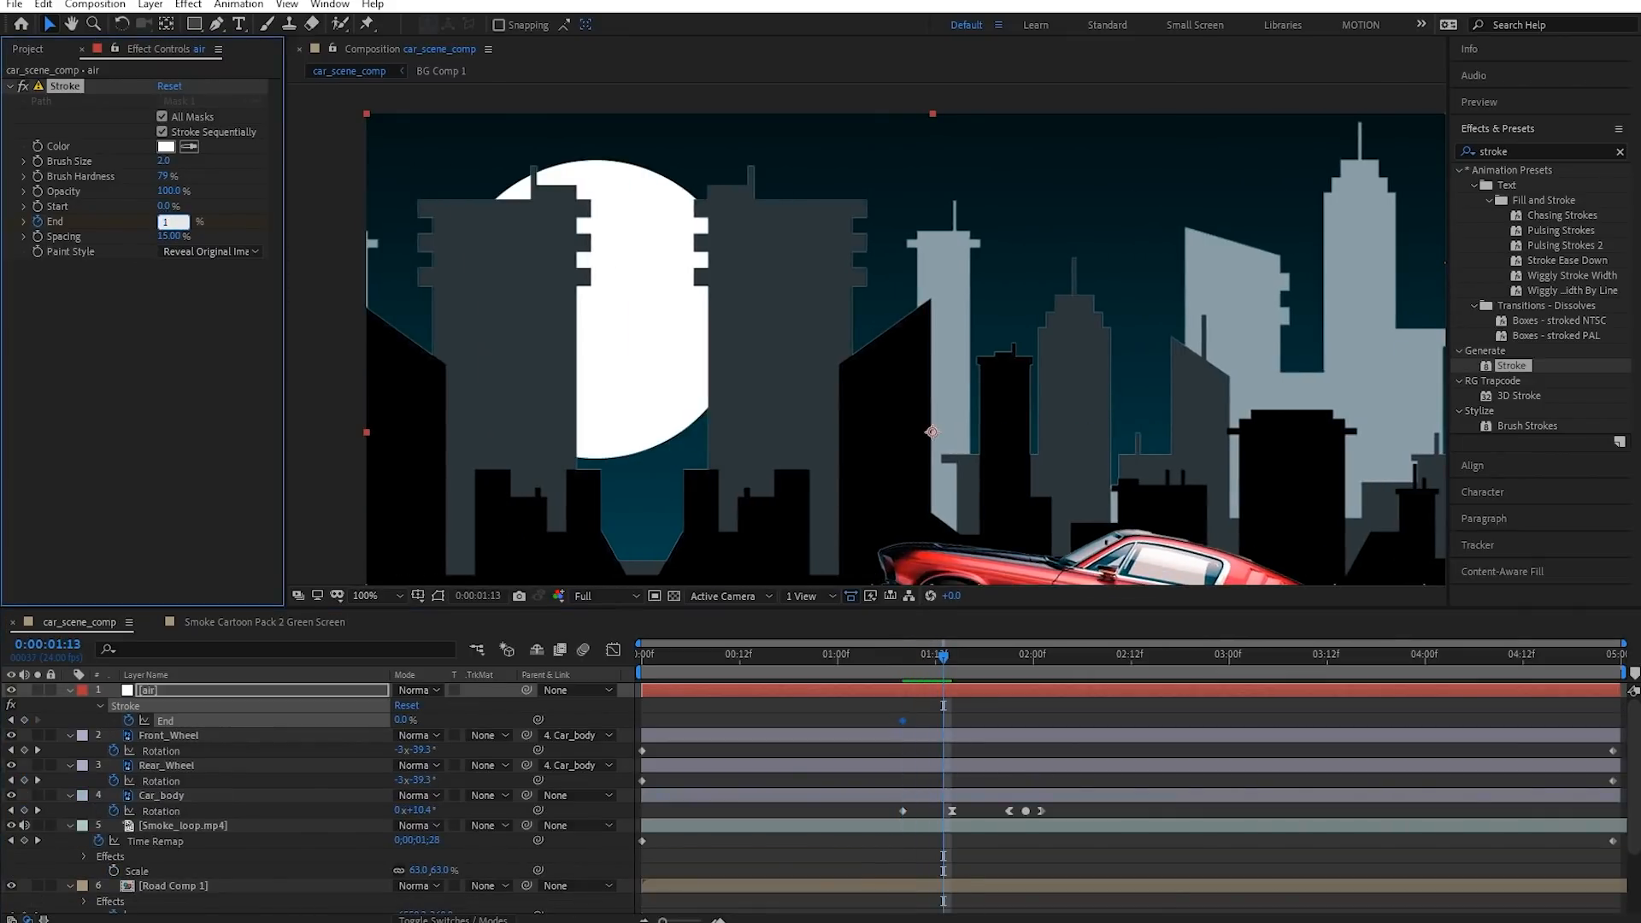
type("100")
key("Return")
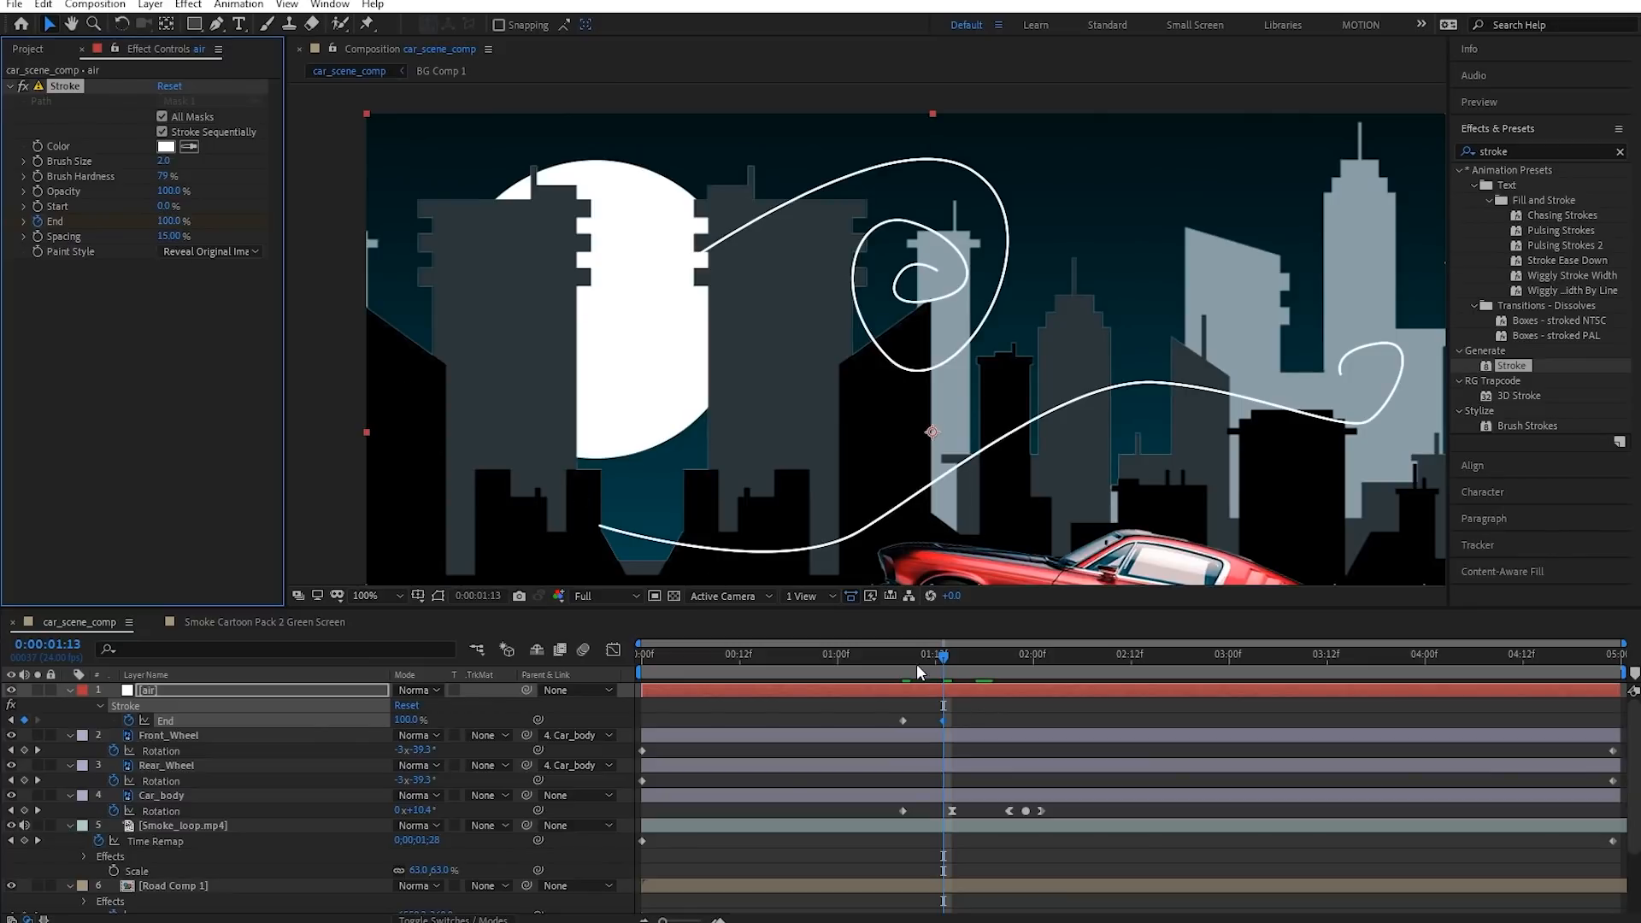
left_click(897, 667)
key("space")
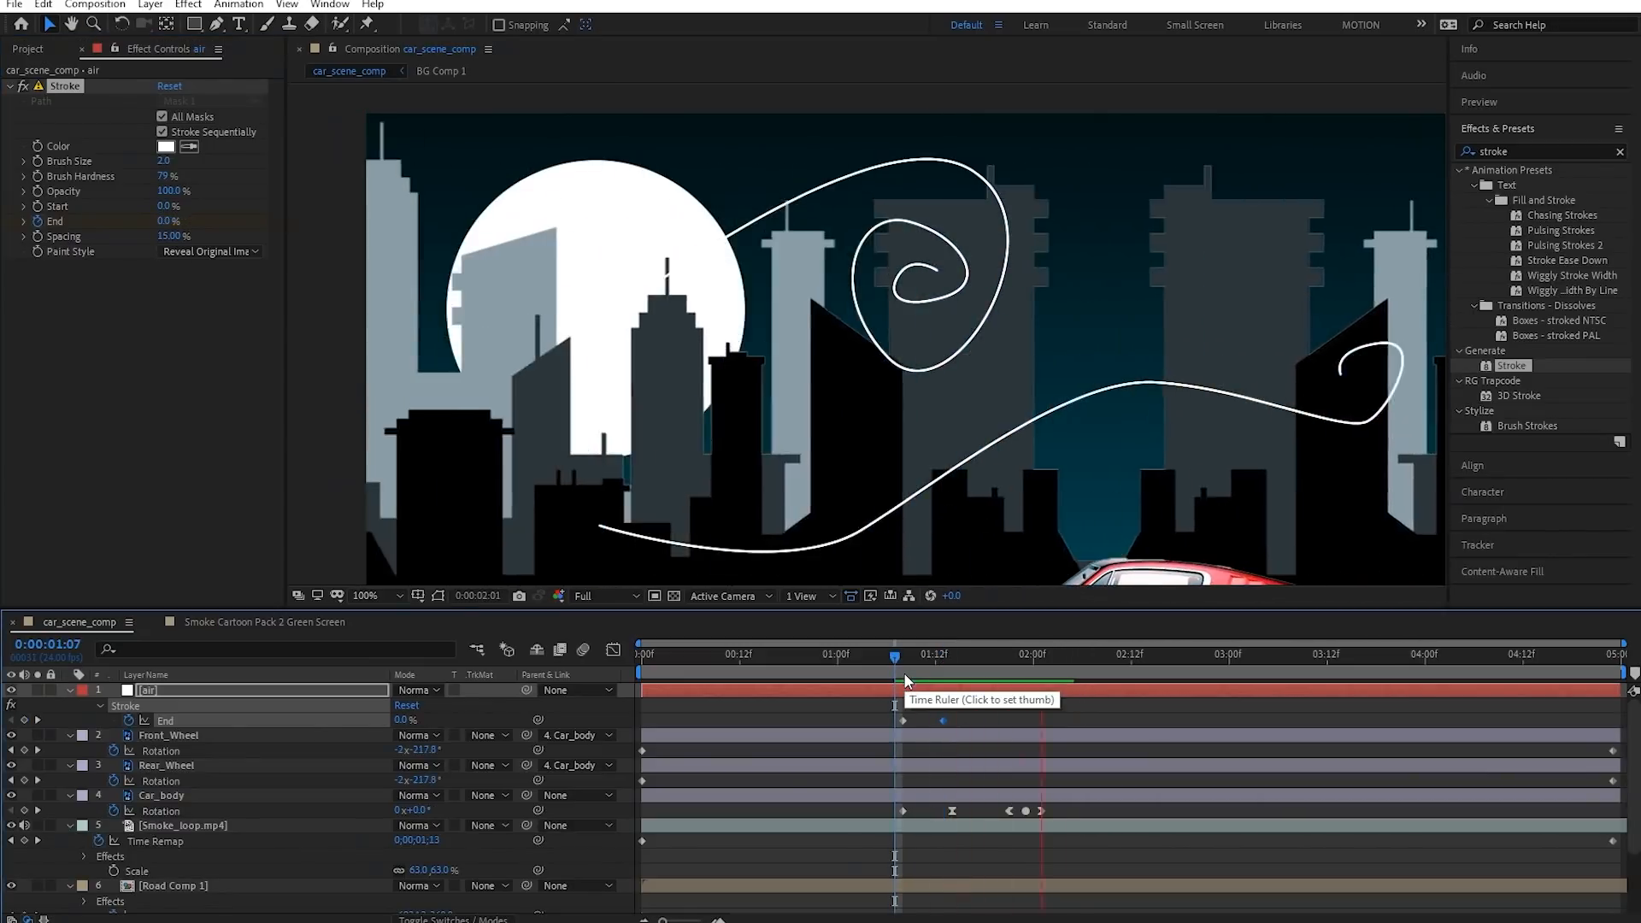
Move the 100% End keyframe to just after 0:00:02:00 and turn off Stroke Sequentially so both lines draw together
mouse_move(914, 659)
left_mouse_down()
mouse_move(1082, 678)
mouse_move(870, 681)
mouse_move(1021, 689)
mouse_move(966, 689)
mouse_move(1033, 713)
left_mouse_up()
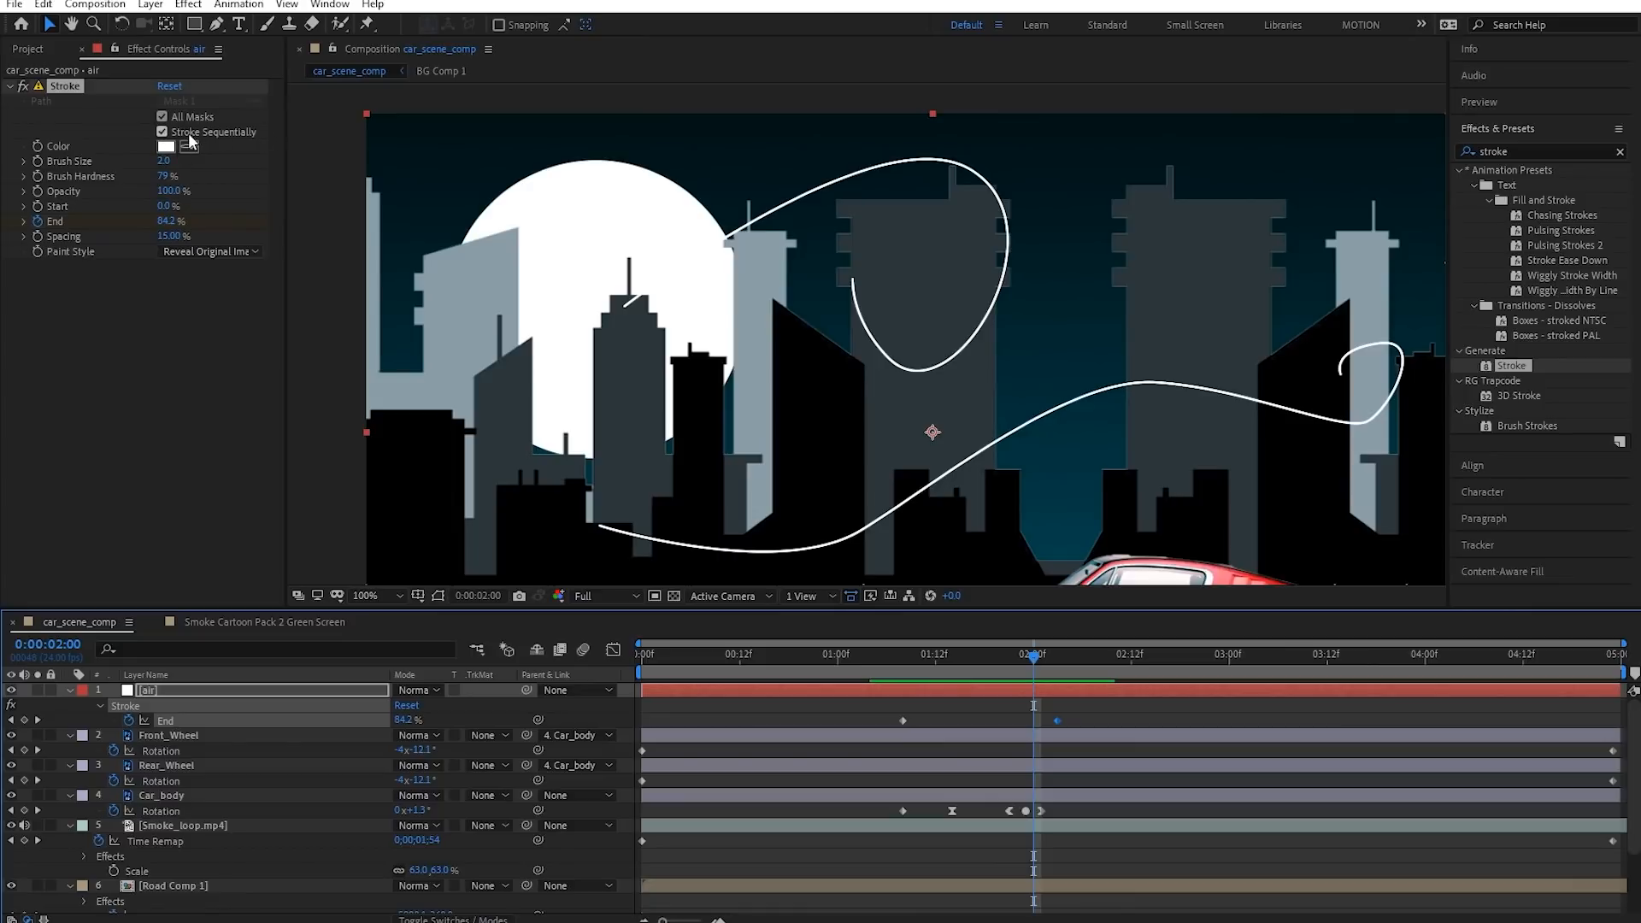
left_click(162, 133)
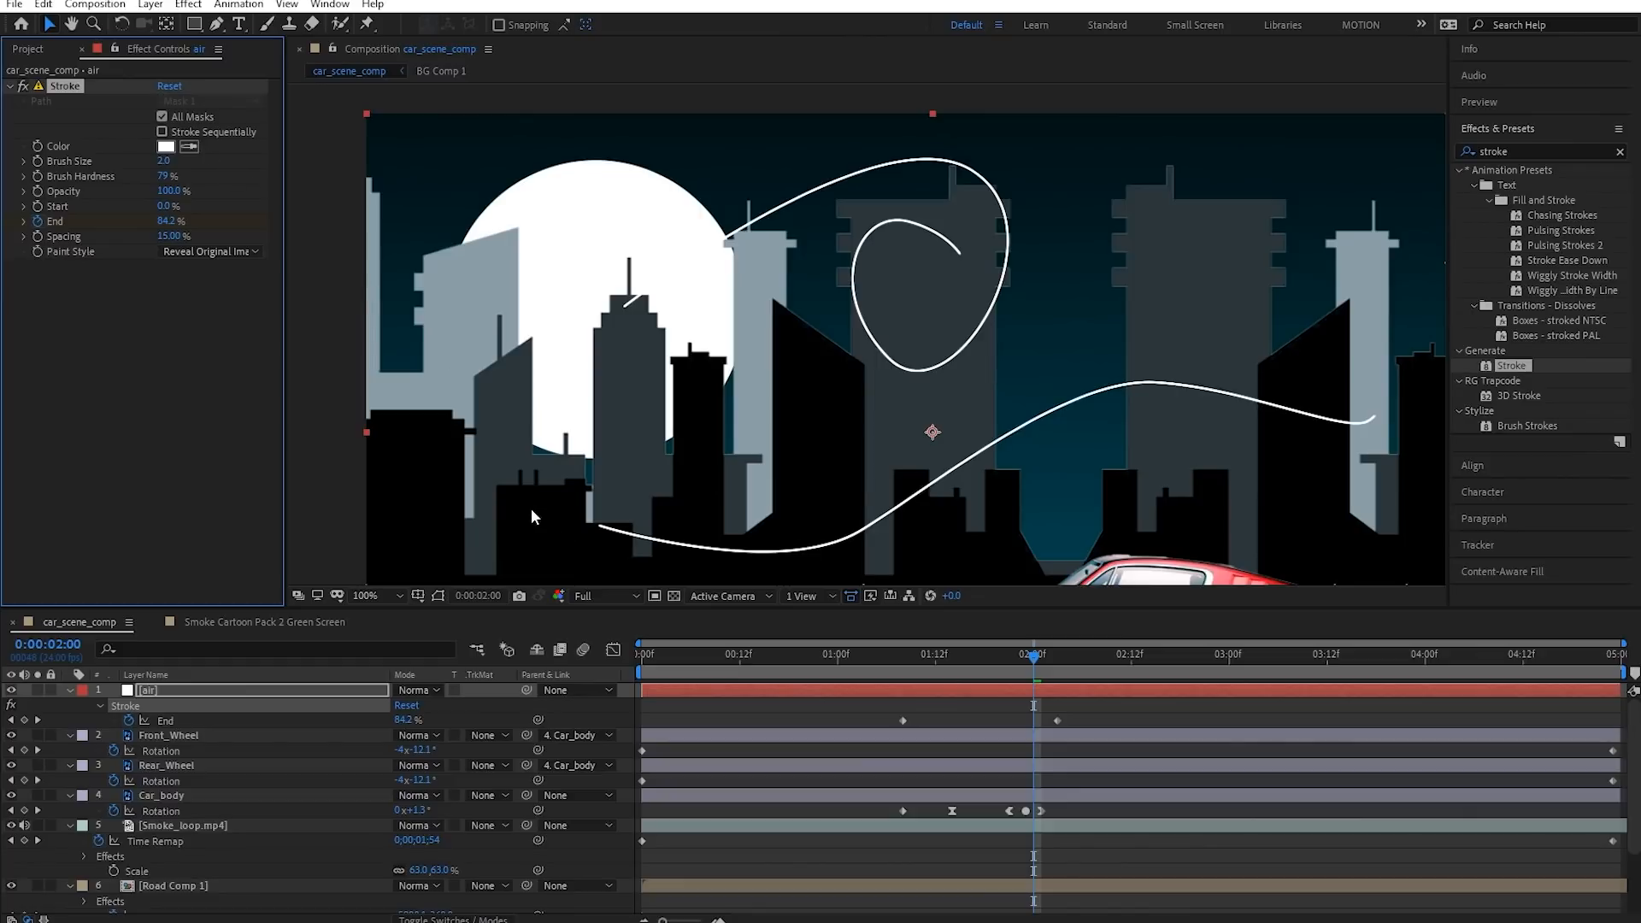
left_click_drag(966, 653, 1000, 655)
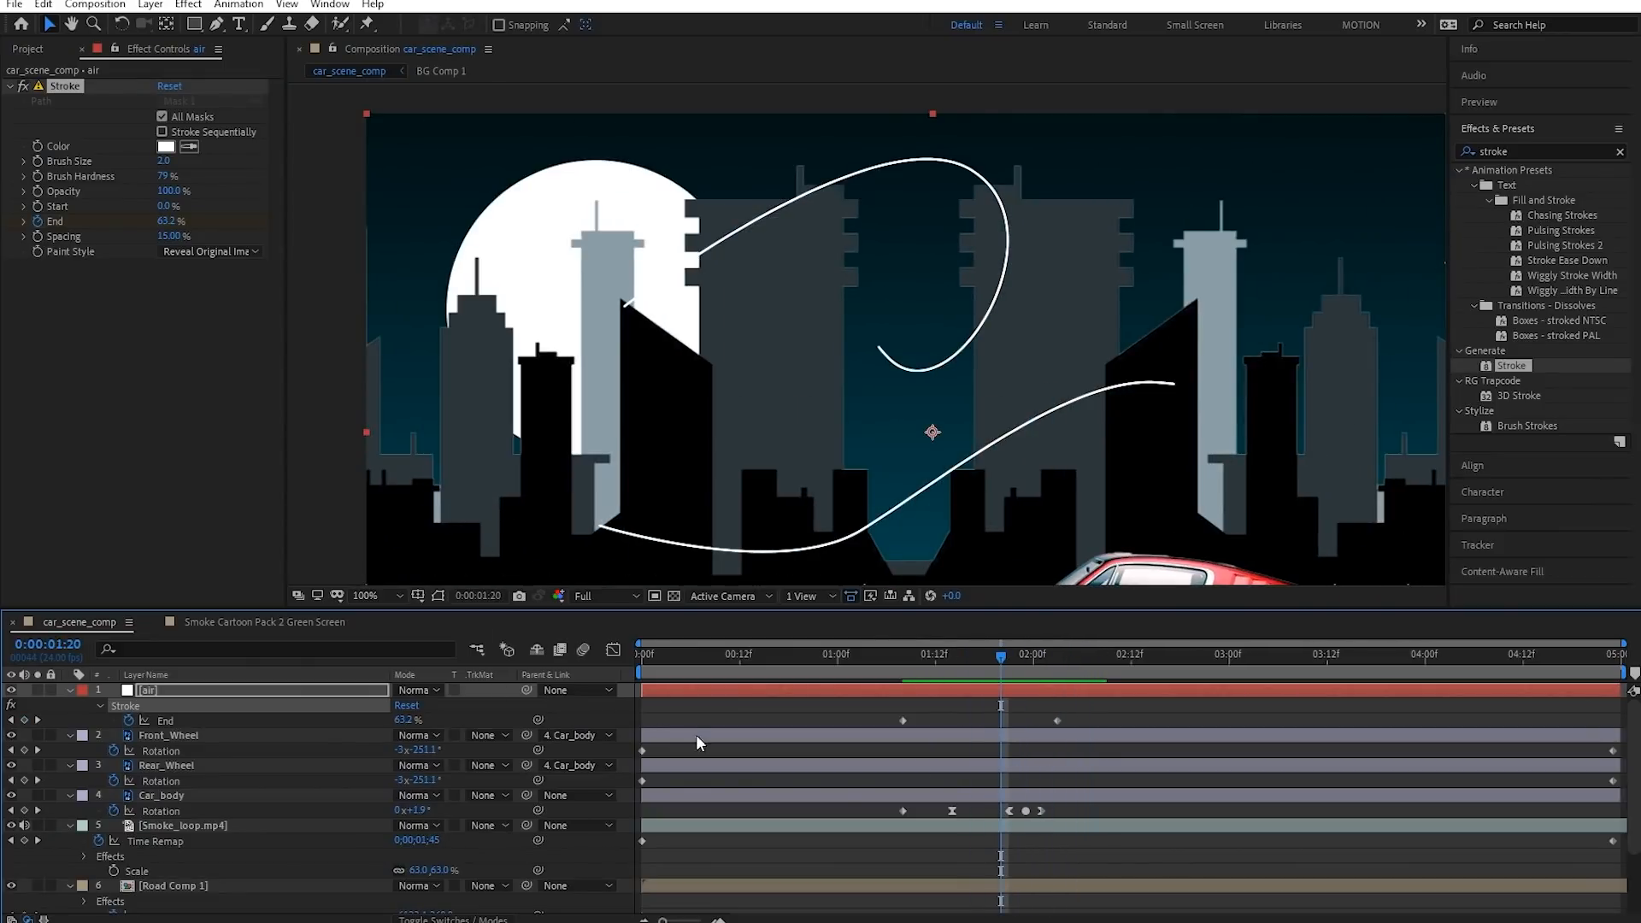
Keyframe the Stroke effect's Start at 0% at 0:00:01:22 and at 100% at 0:00:02:15
mouse_move(1002, 660)
left_mouse_down()
mouse_move(966, 653)
mouse_move(1036, 679)
mouse_move(1016, 669)
left_mouse_up()
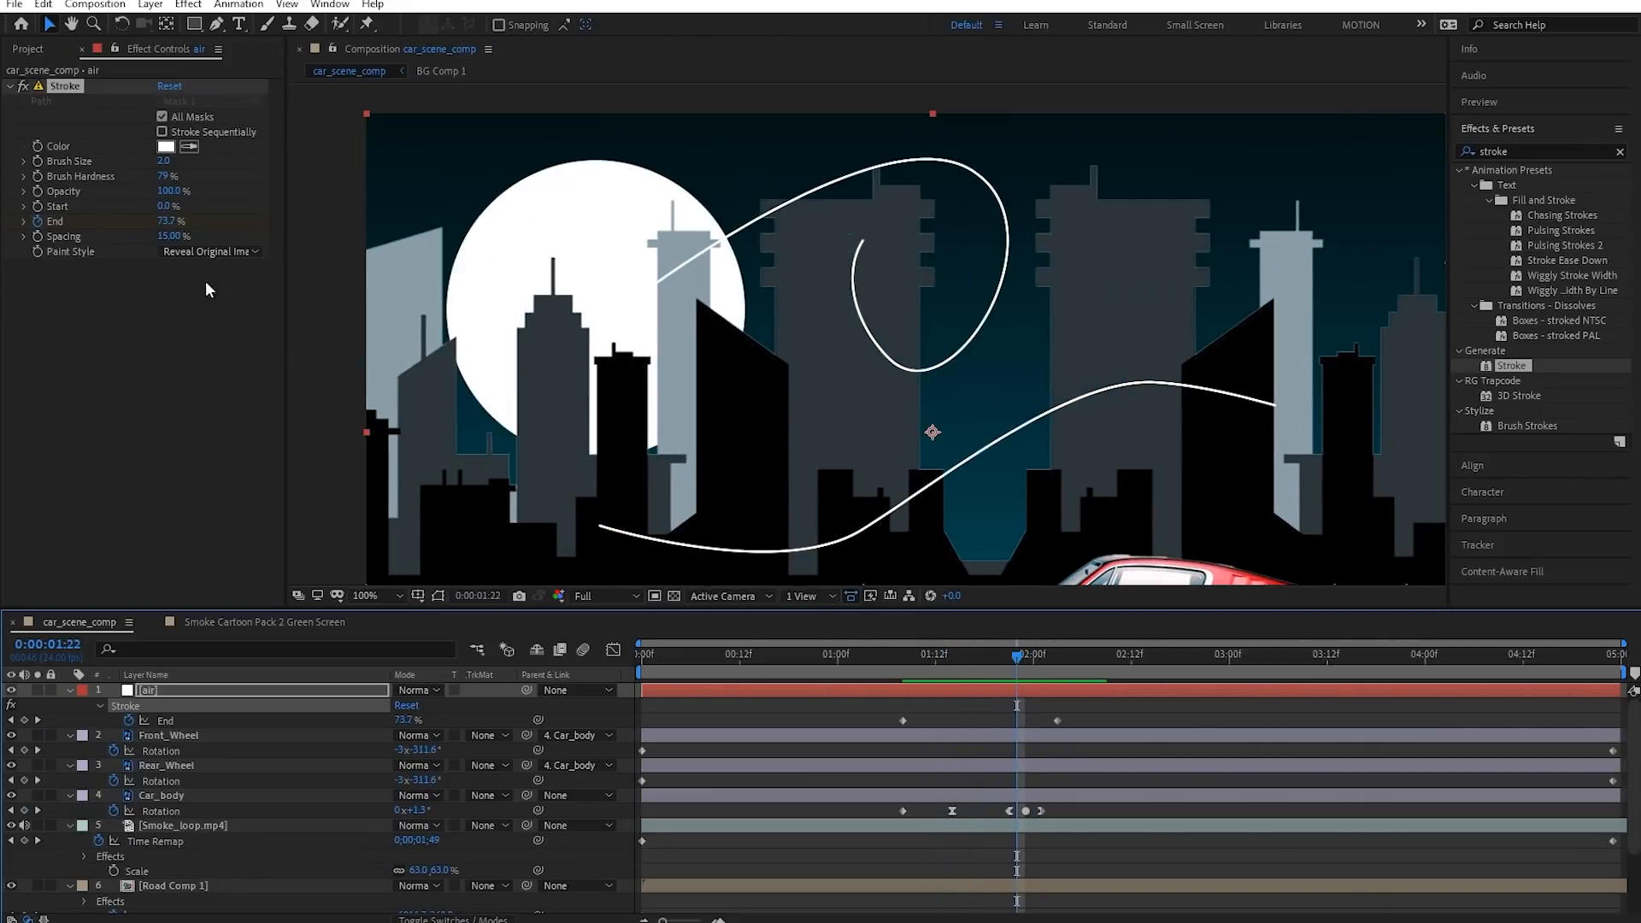
left_click(34, 203)
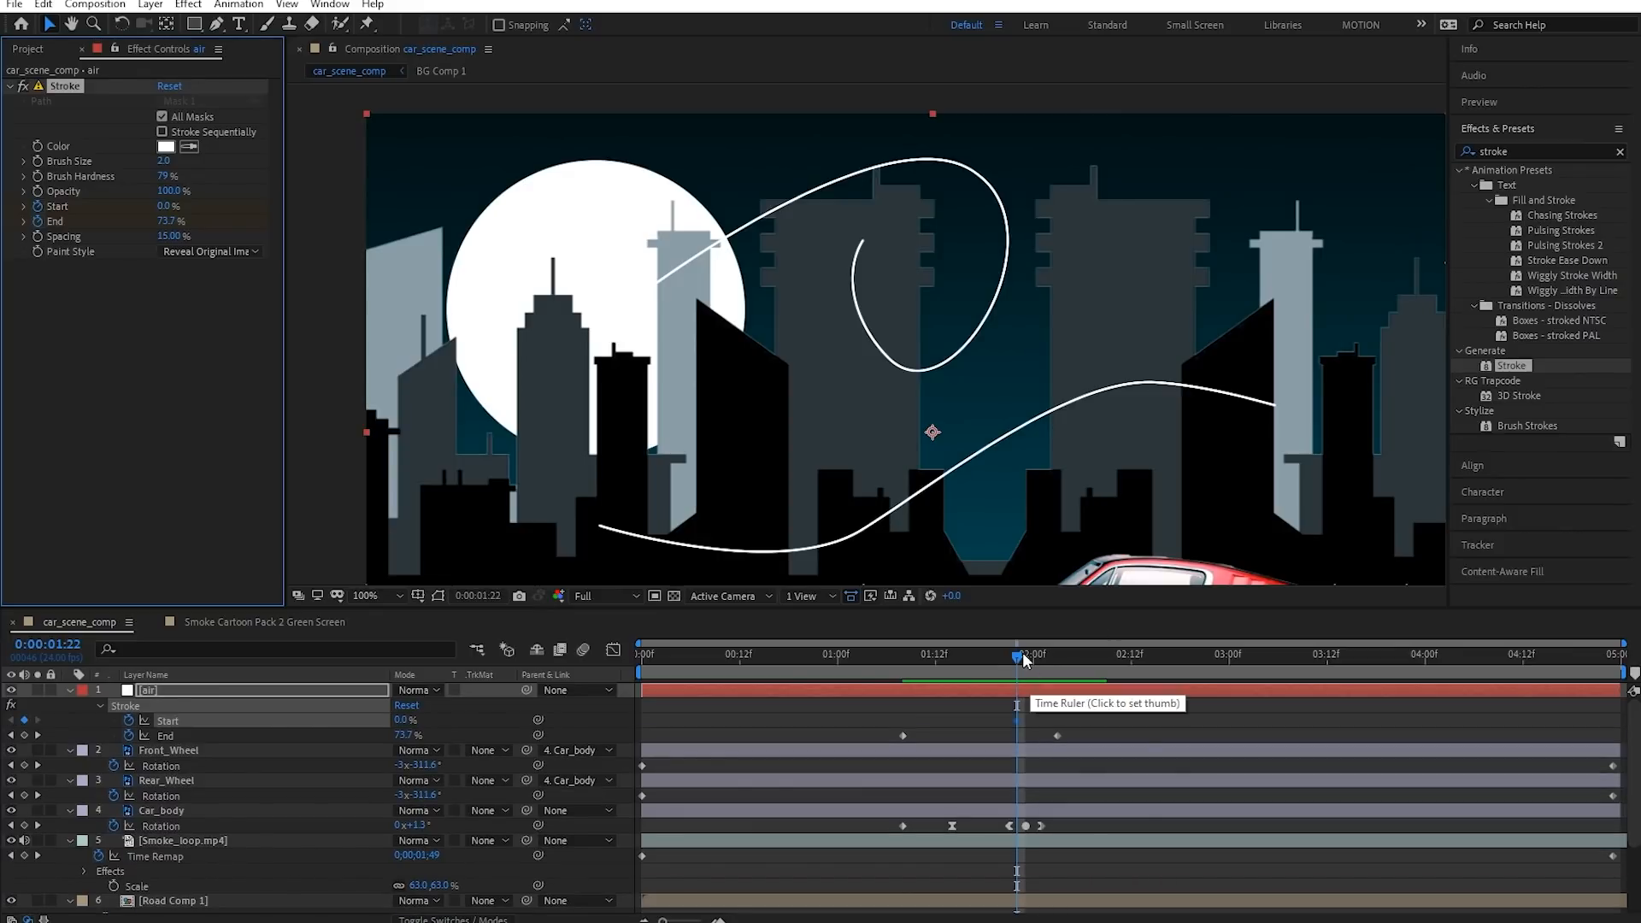
left_click_drag(1022, 653, 1156, 670)
left_click_drag(167, 209, 206, 206)
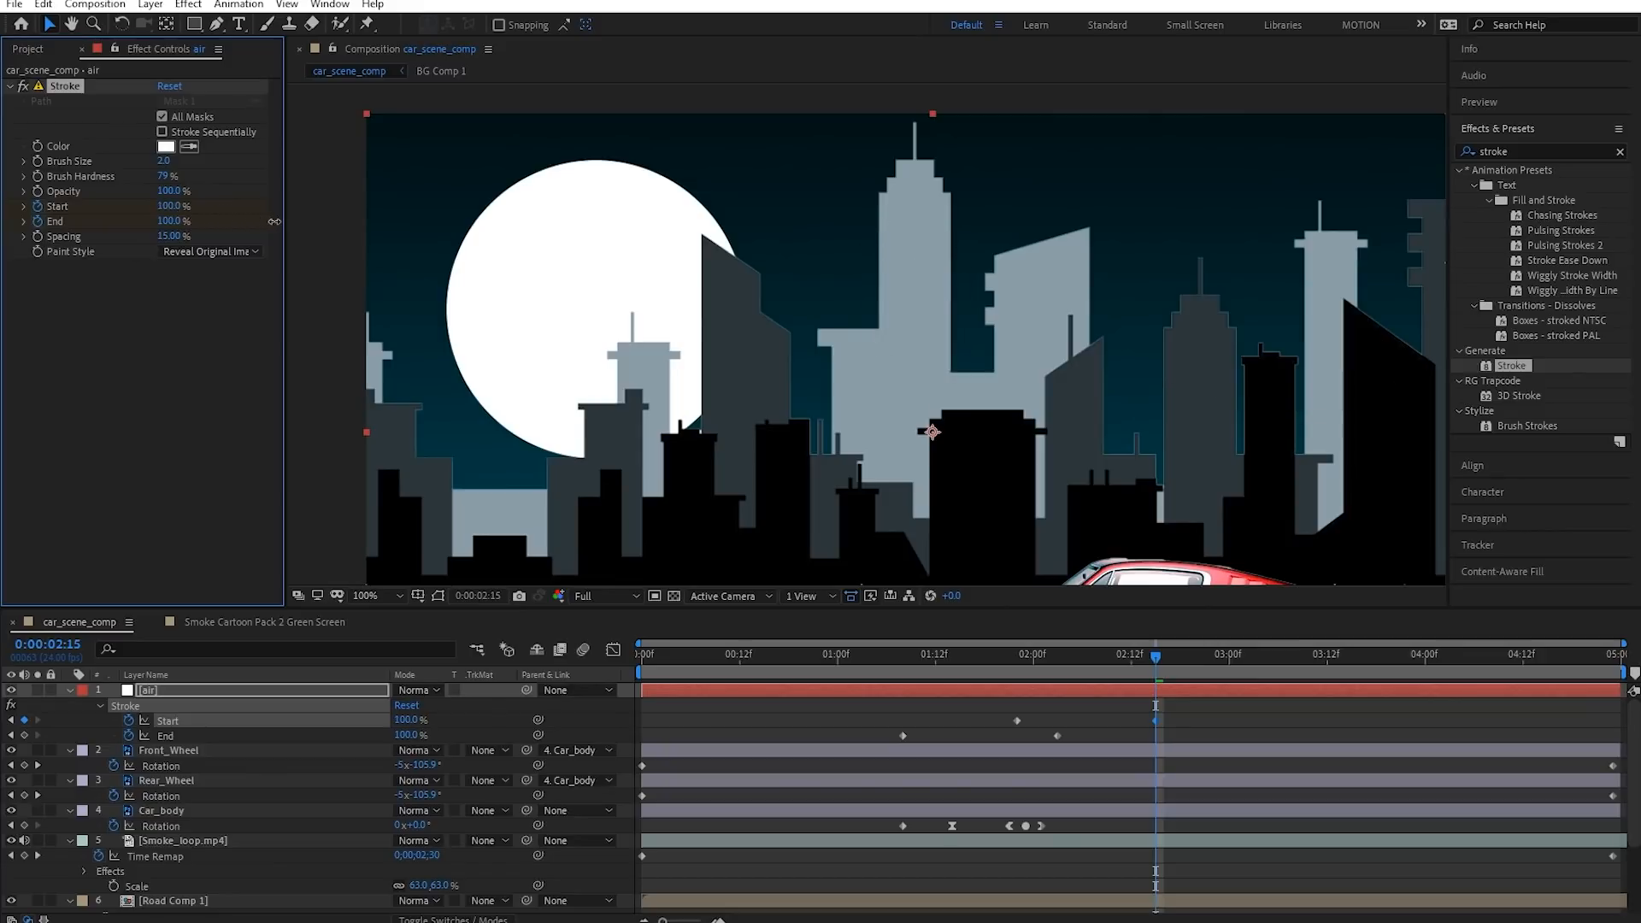
Preview the air lines drawing on and trailing off from 0:00:01:08 with the whole frame in view
left_click(900, 667)
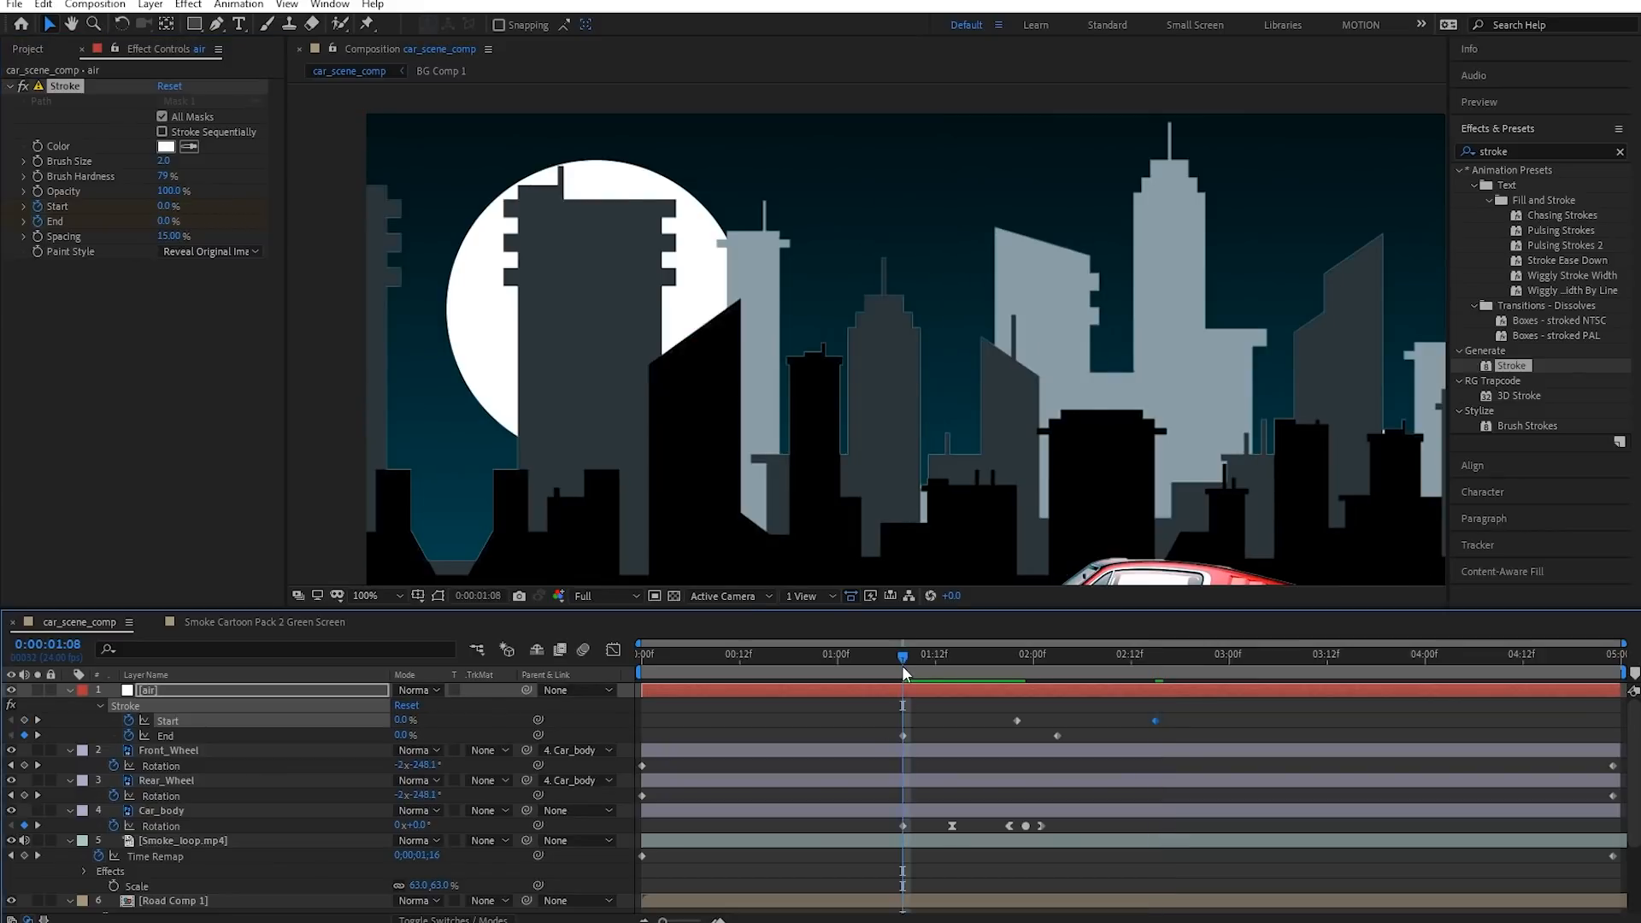
key("space")
key("space")
left_click(901, 666)
scroll(962, 408, "down", 1)
key("space")
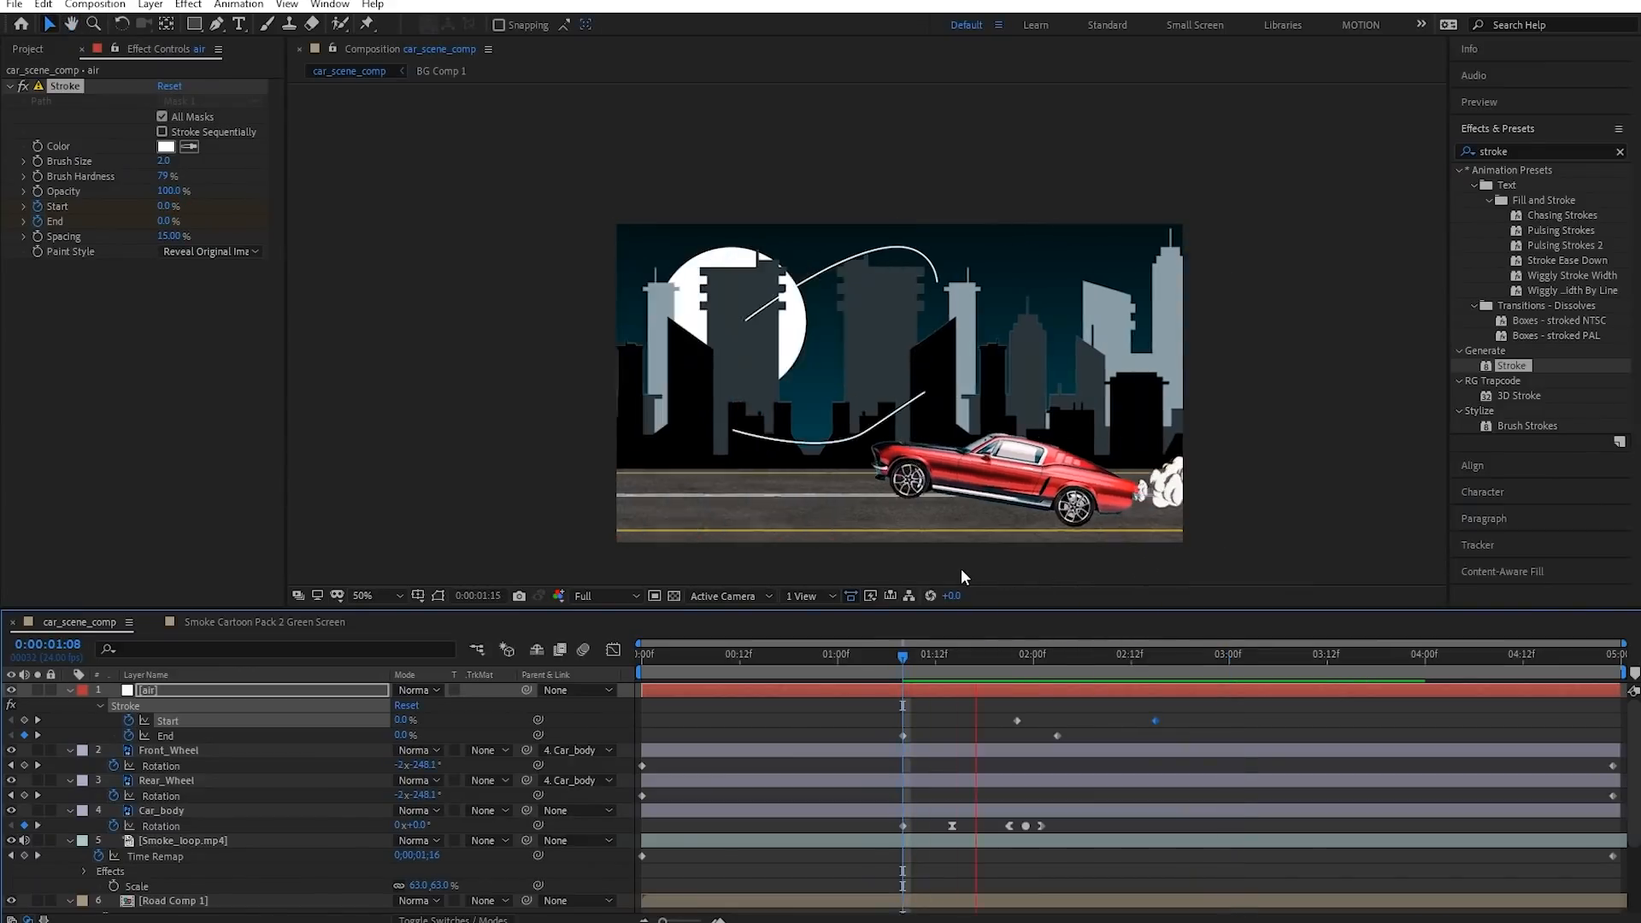
key("space")
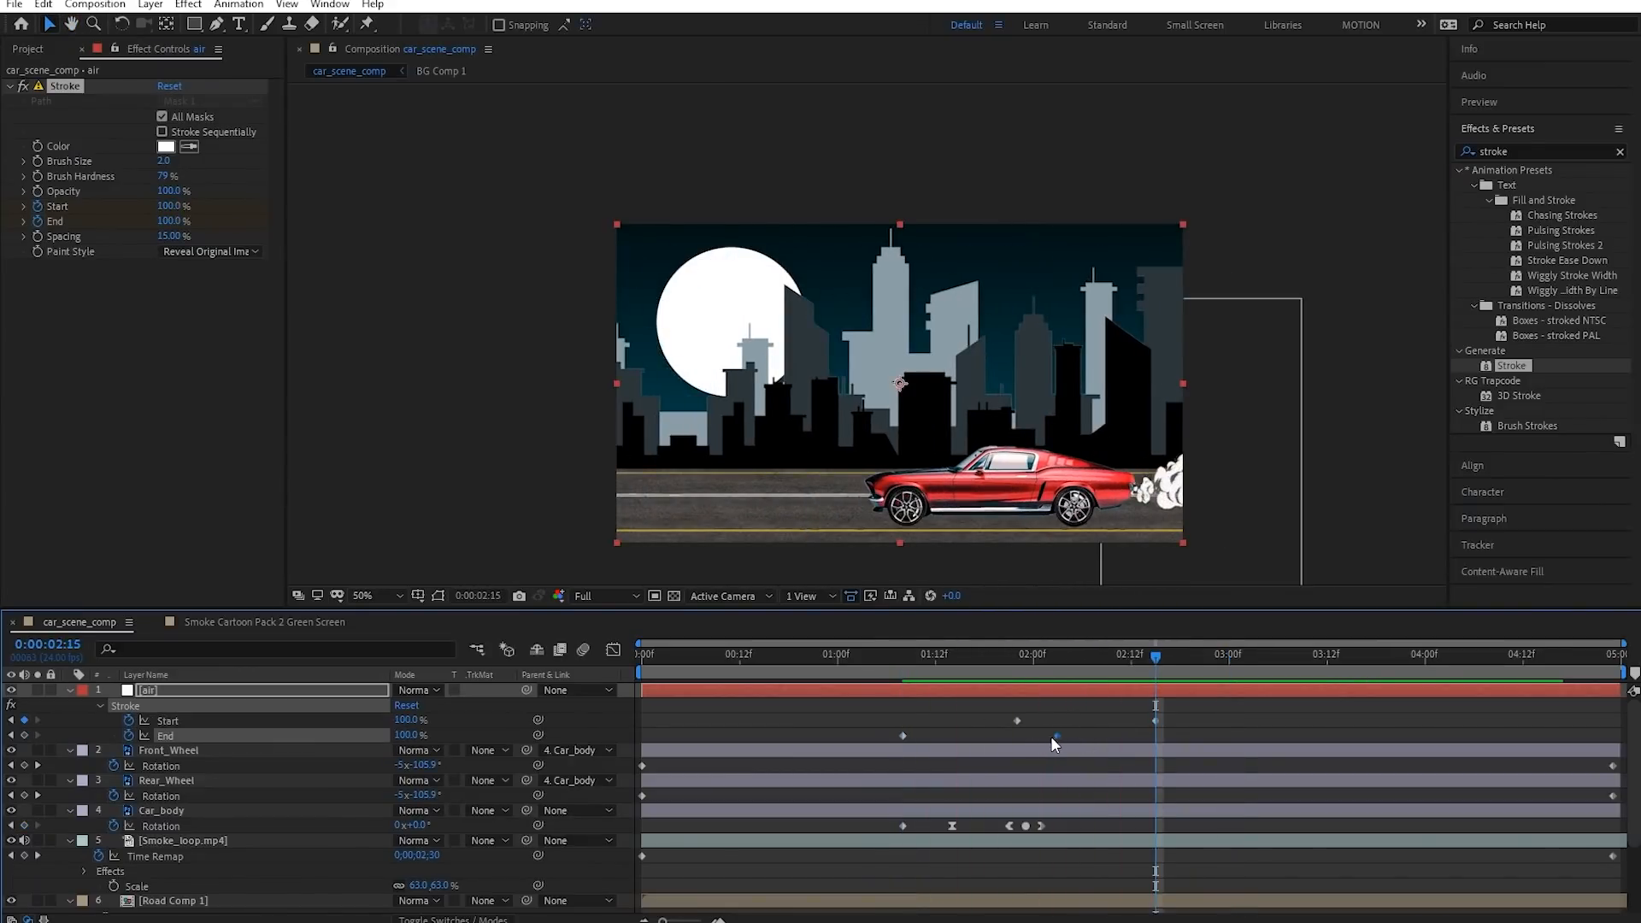
Tighten the stroke timing by moving the Start keyframes to 0:00:01:17 and about 0:00:02:03, and the last End keyframe to about 0:00:01:22
left_click_drag(1049, 736, 1014, 735)
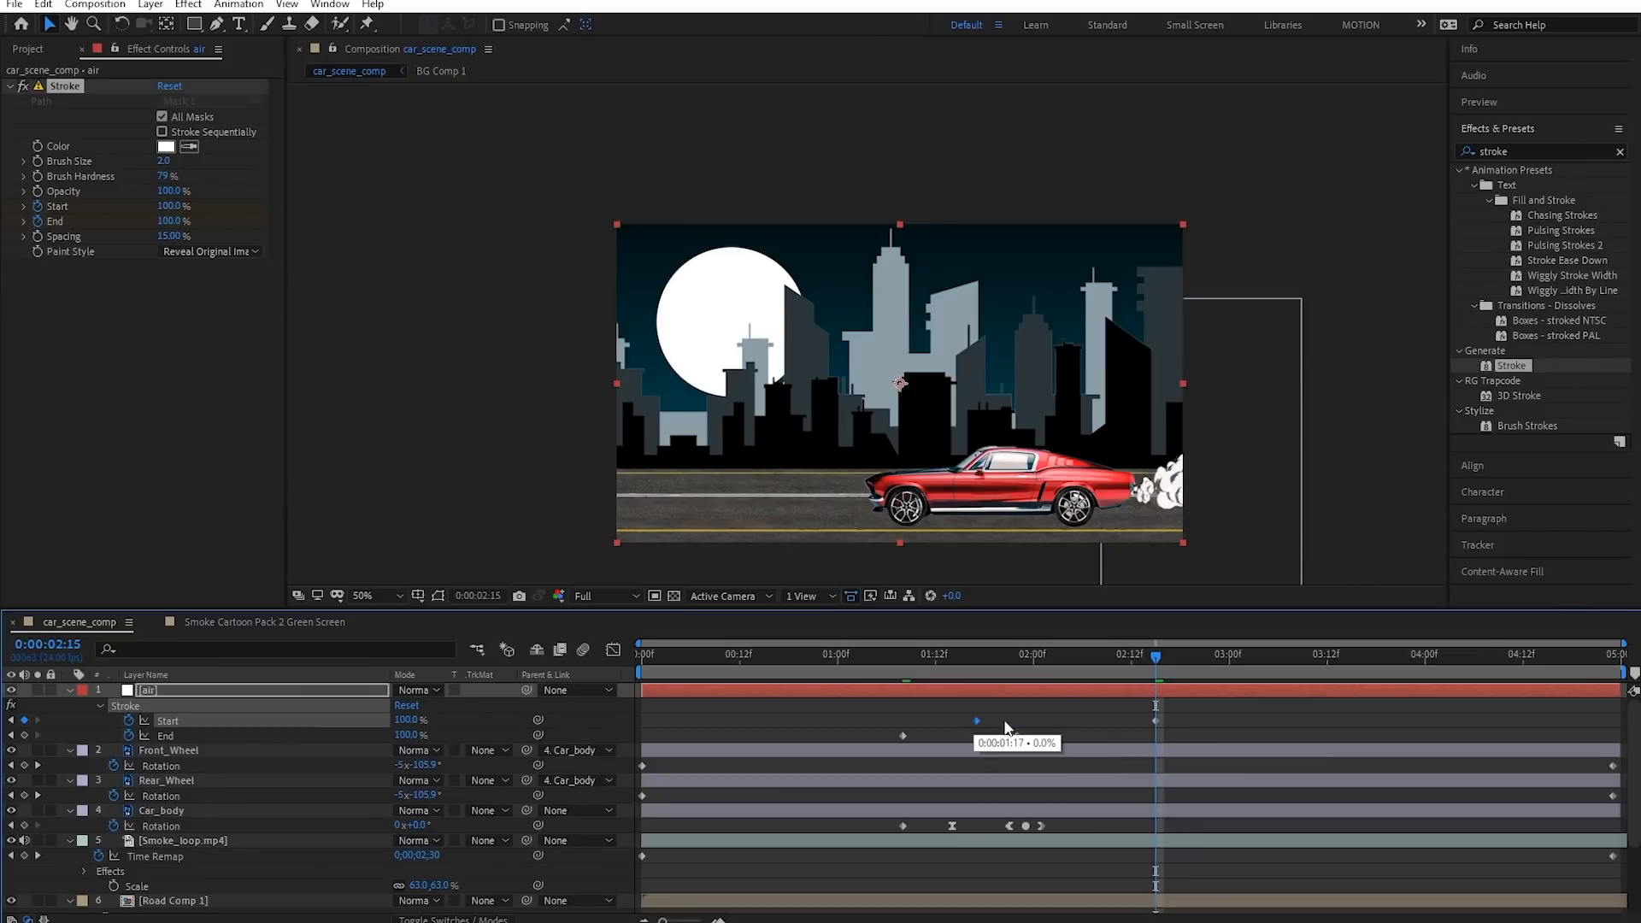
left_click_drag(1156, 721, 1057, 721)
left_click(897, 665)
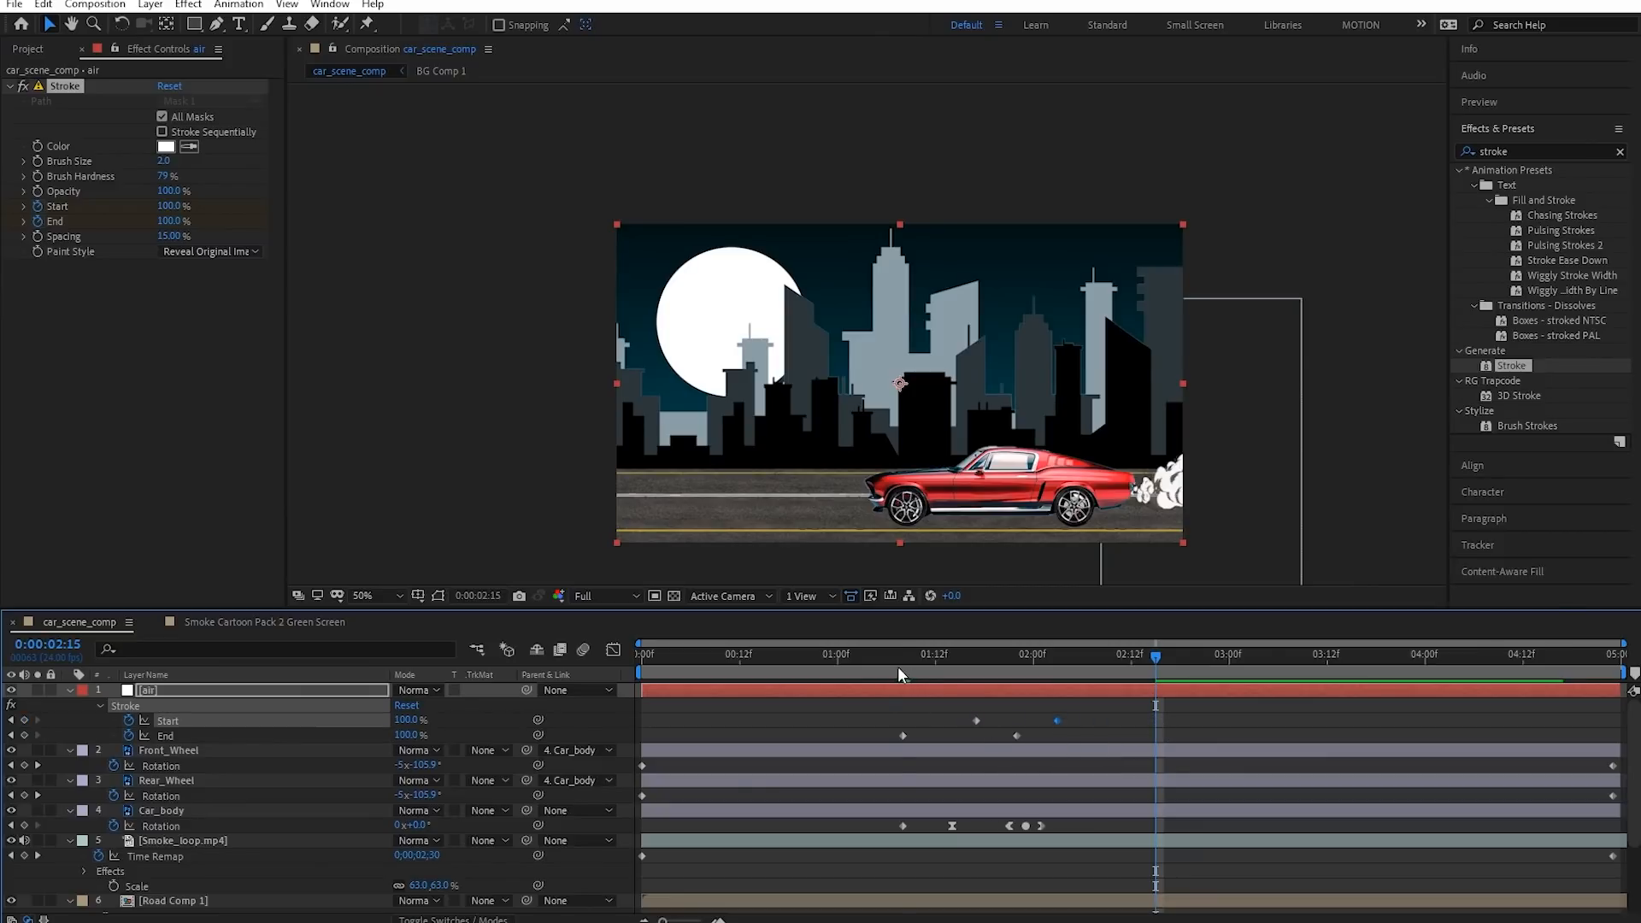
key("space")
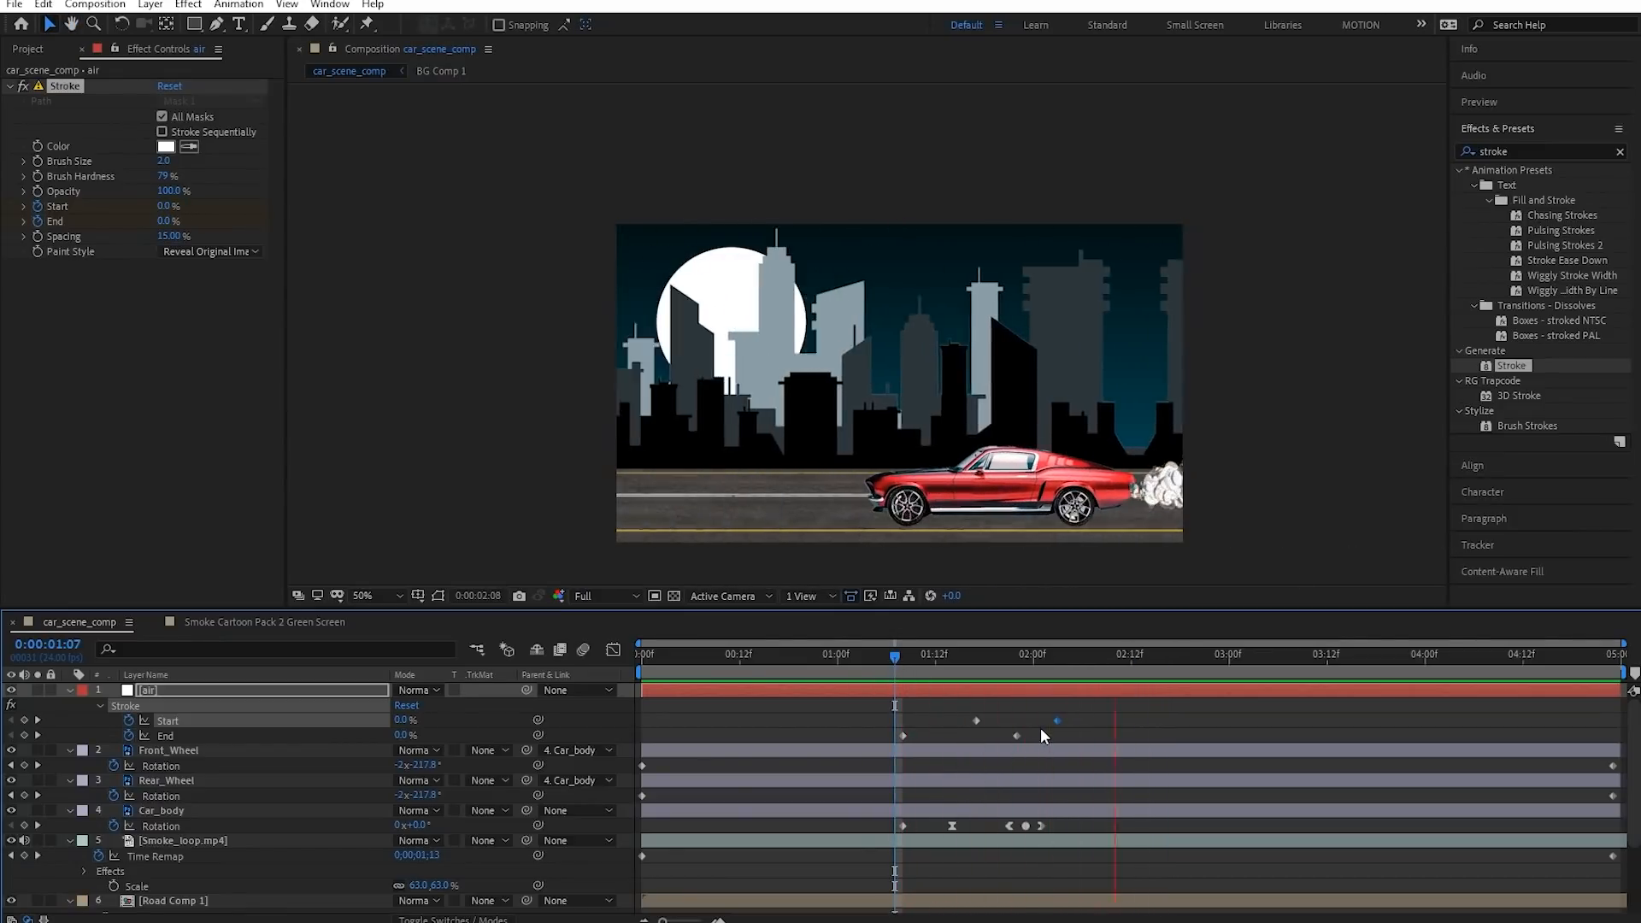
left_click(881, 657)
key("space")
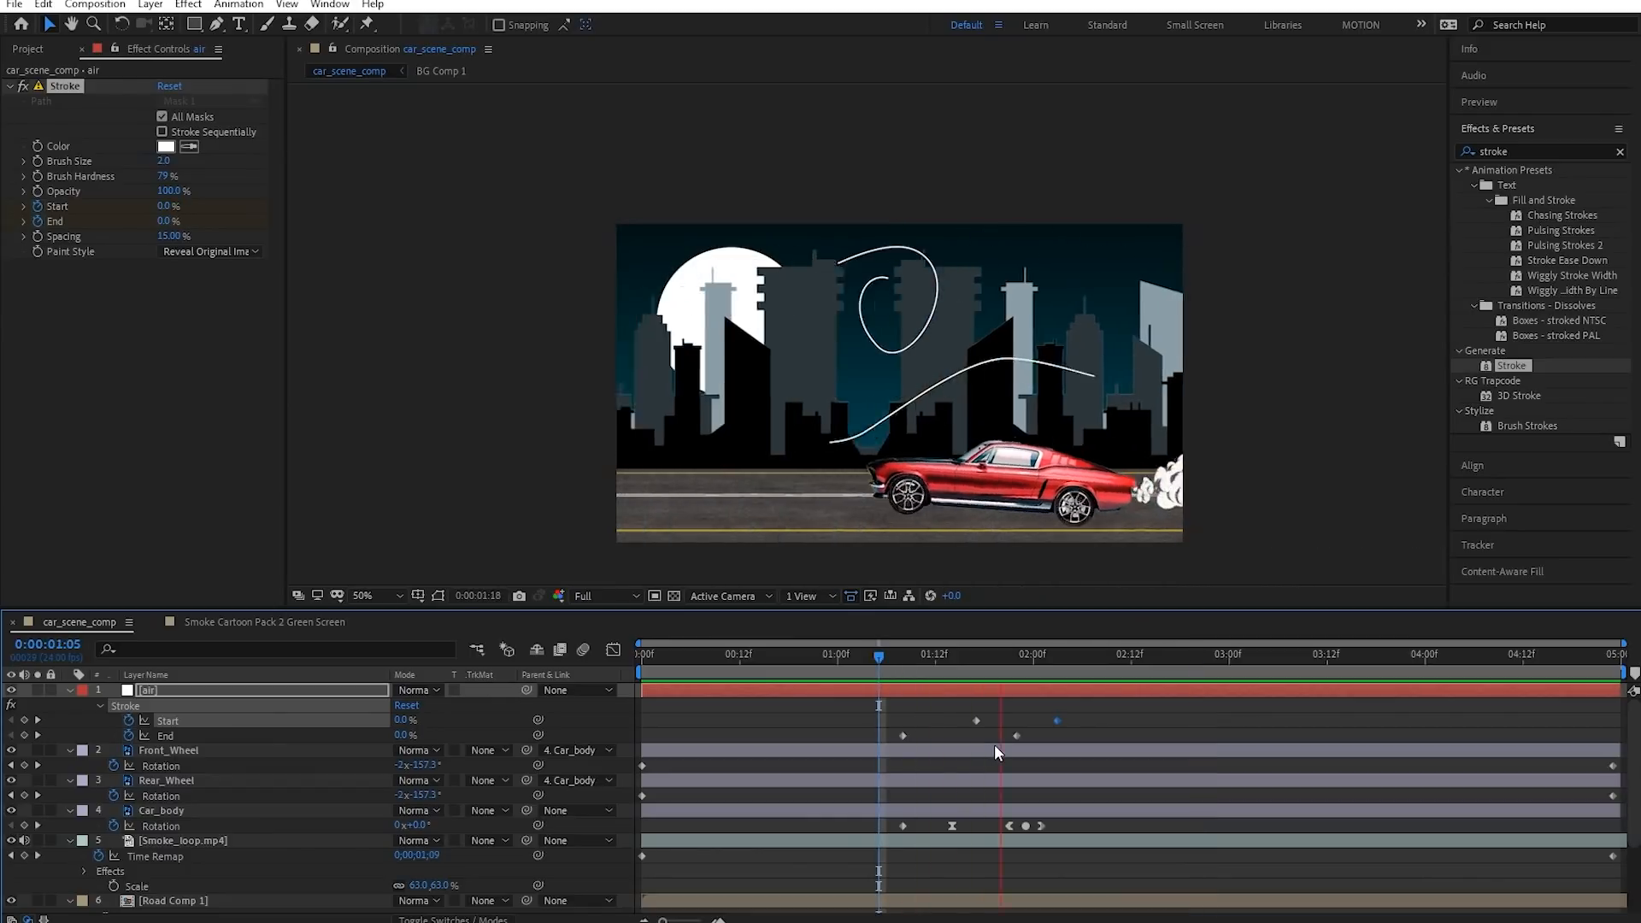
Set the air layer's opacity to 50% and preview the fainter lines
left_click(938, 658)
left_click_drag(940, 671, 950, 674)
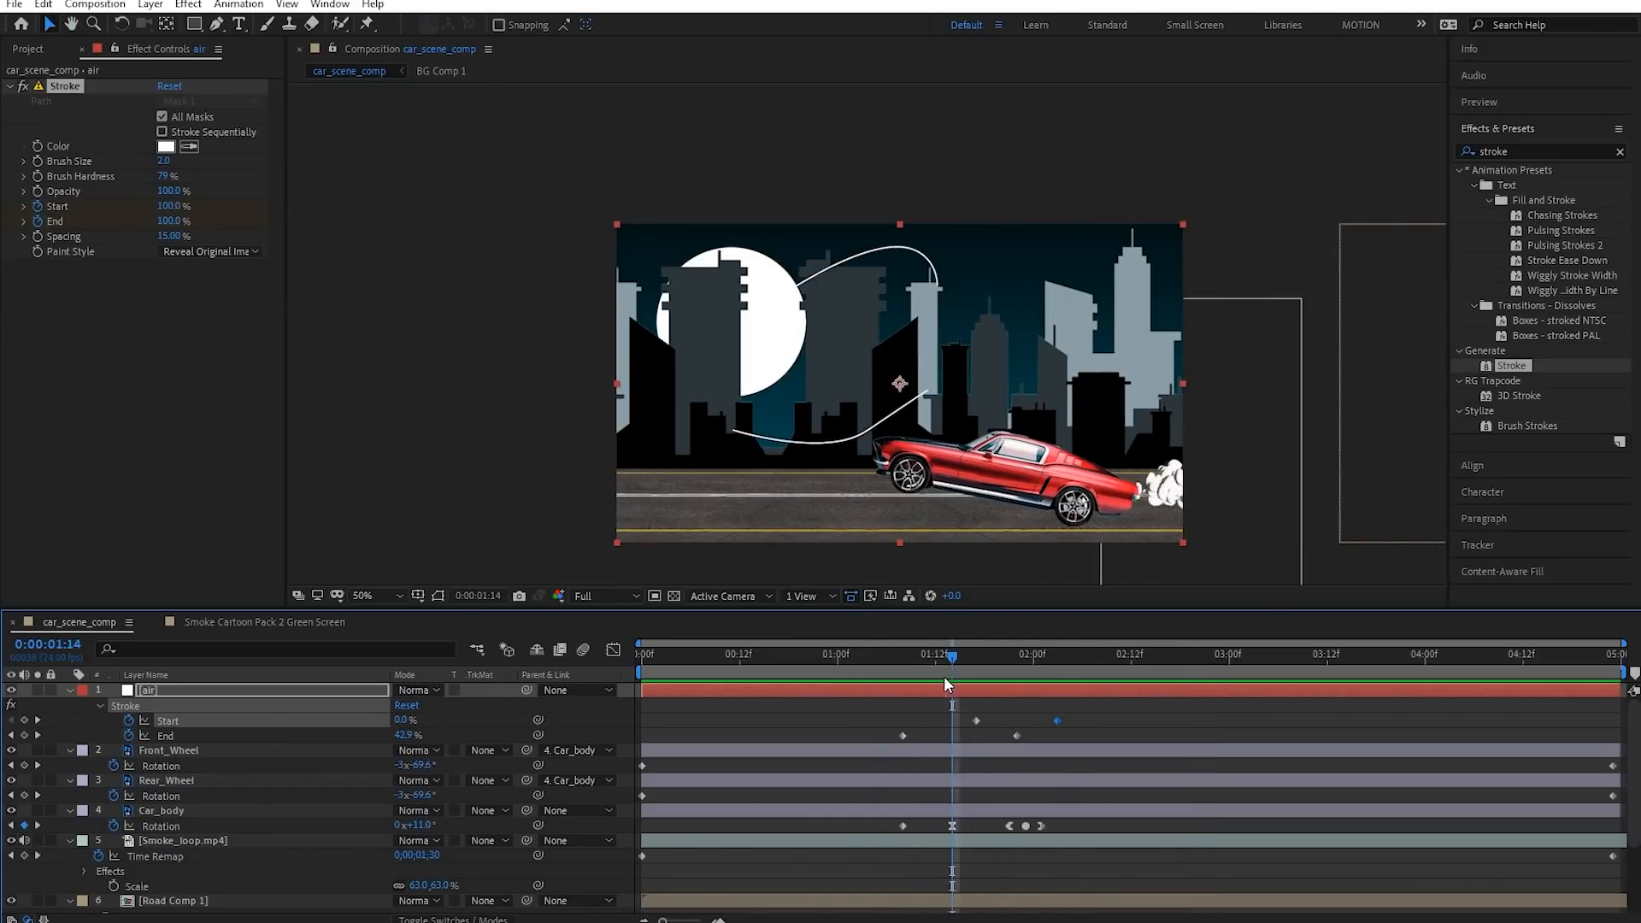
key("t")
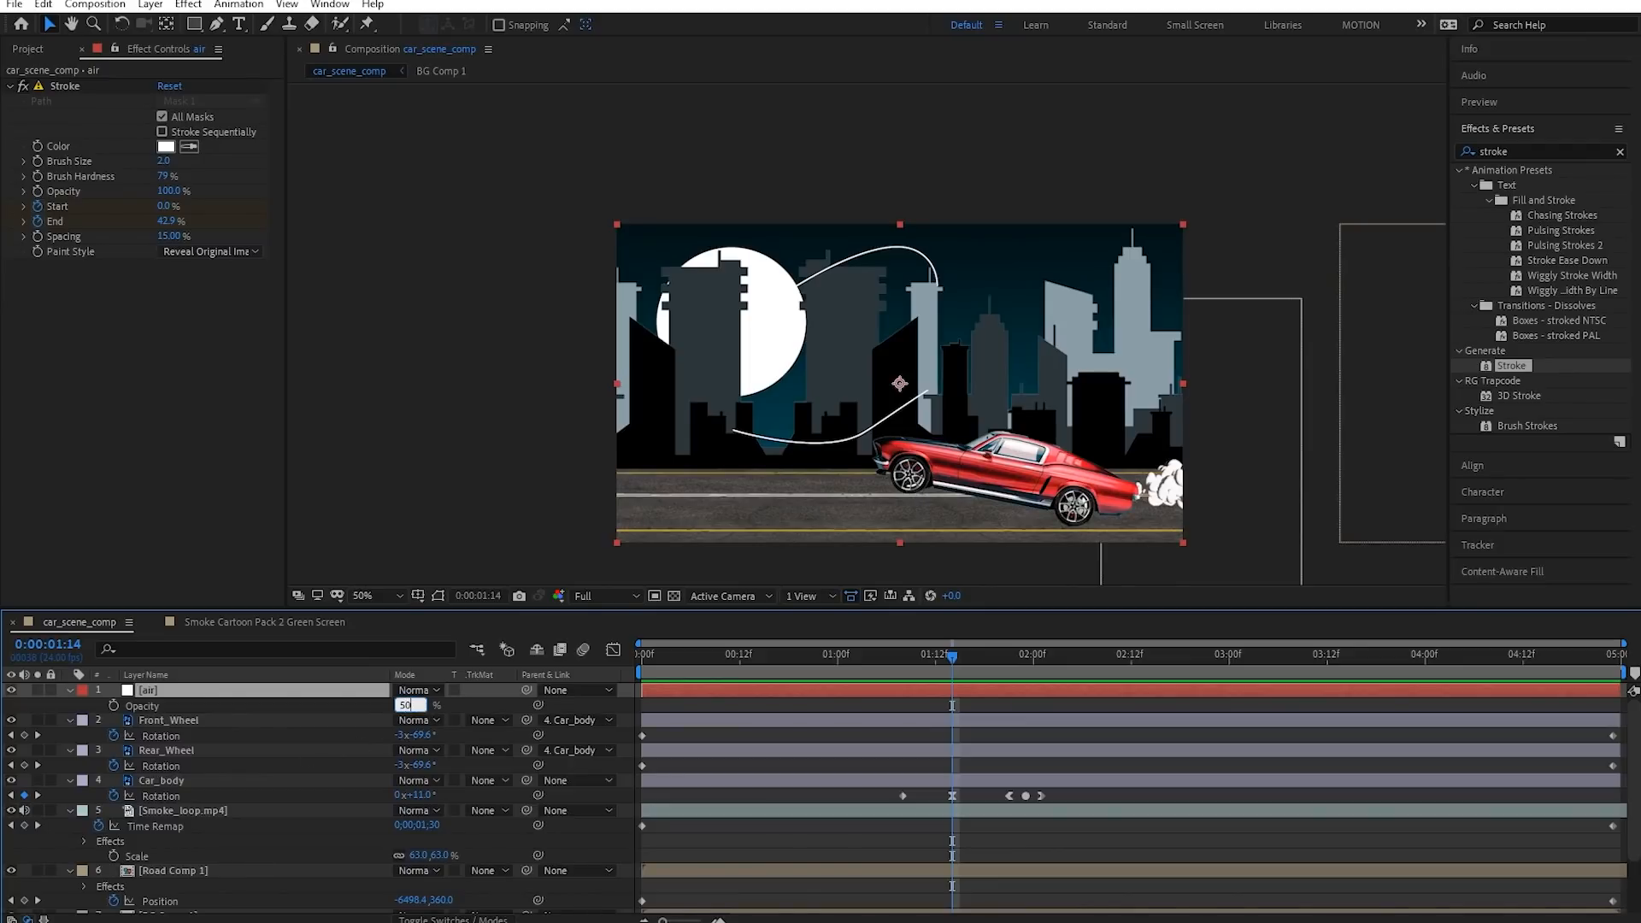
key("Return")
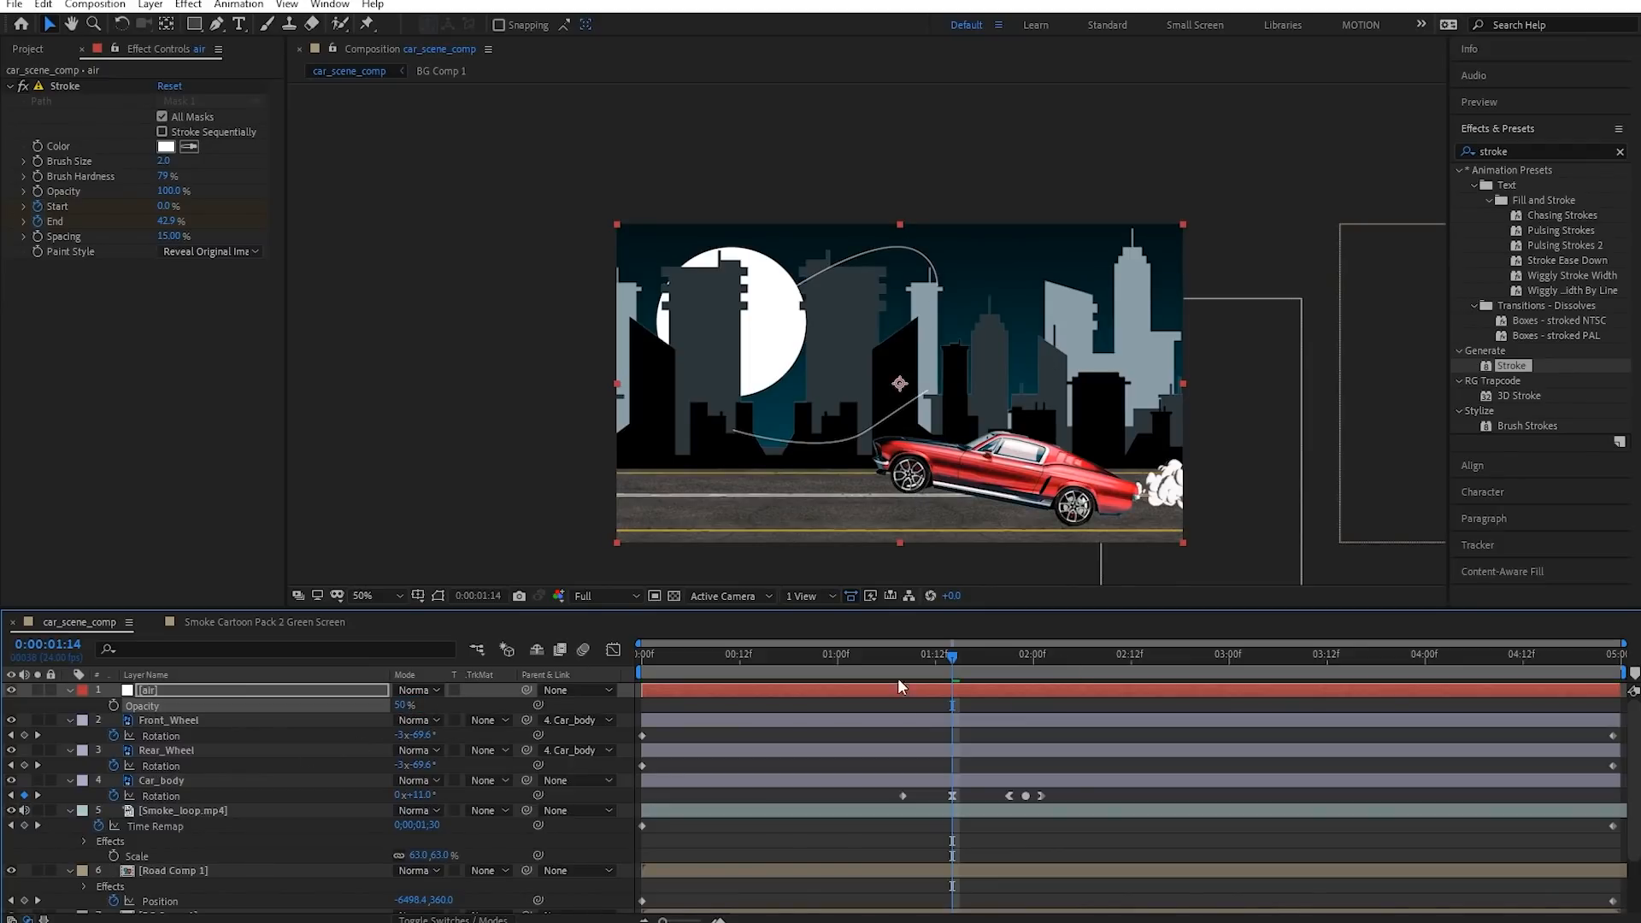
key("space")
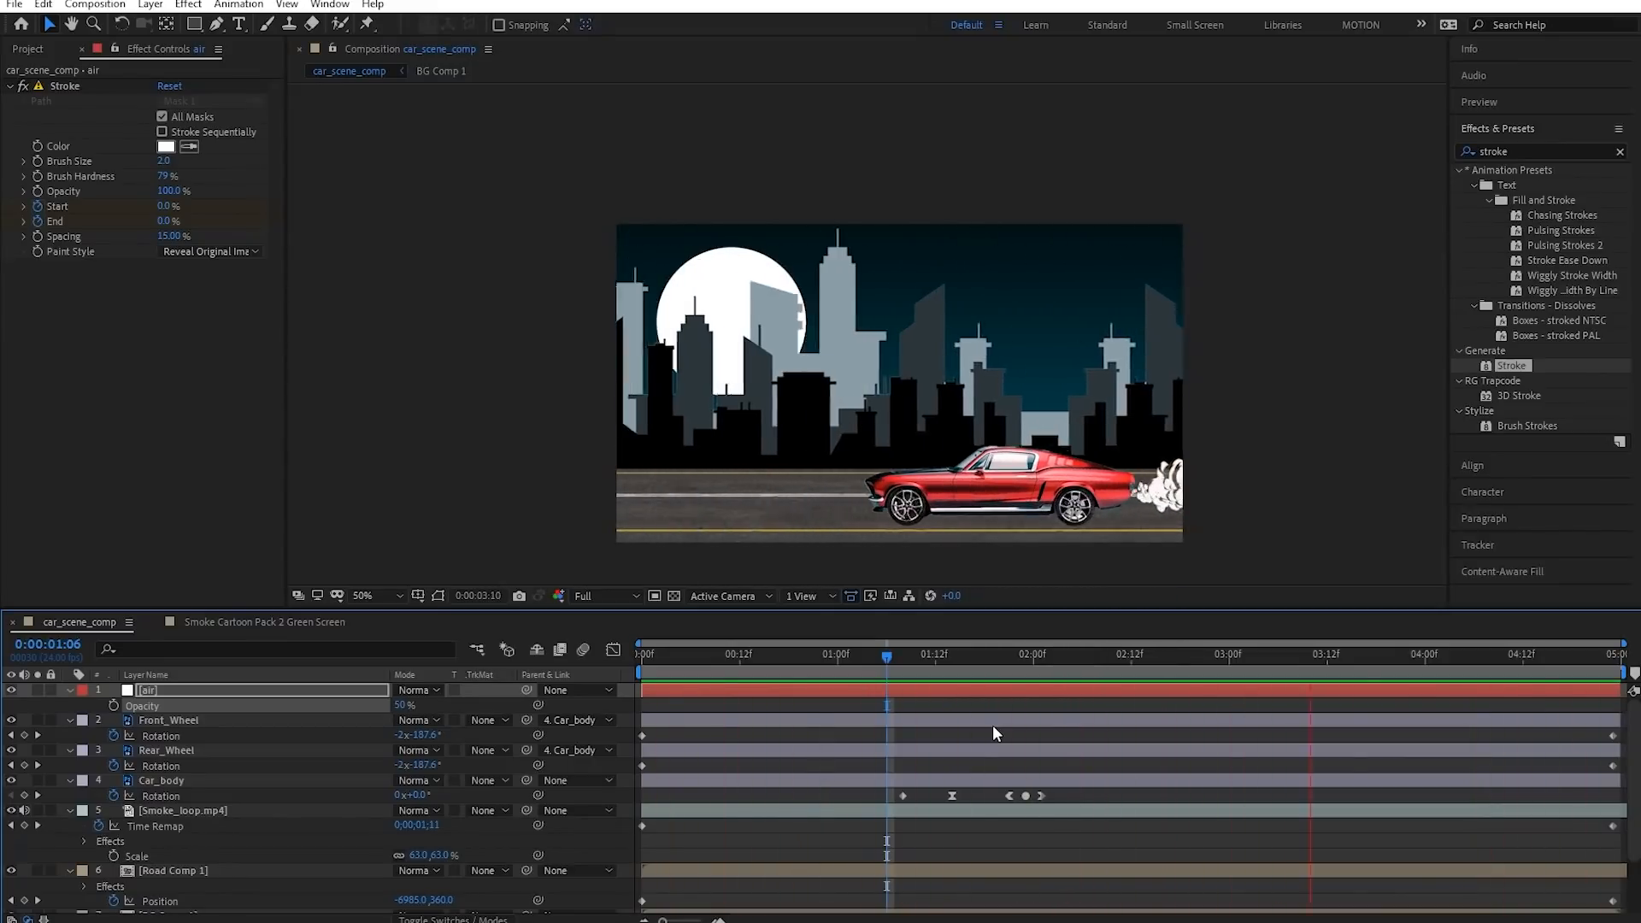
Shift all Start and End stroke keyframes of the air layer together so the first falls at about 0:00:02:18, and preview the loop
left_click(982, 695)
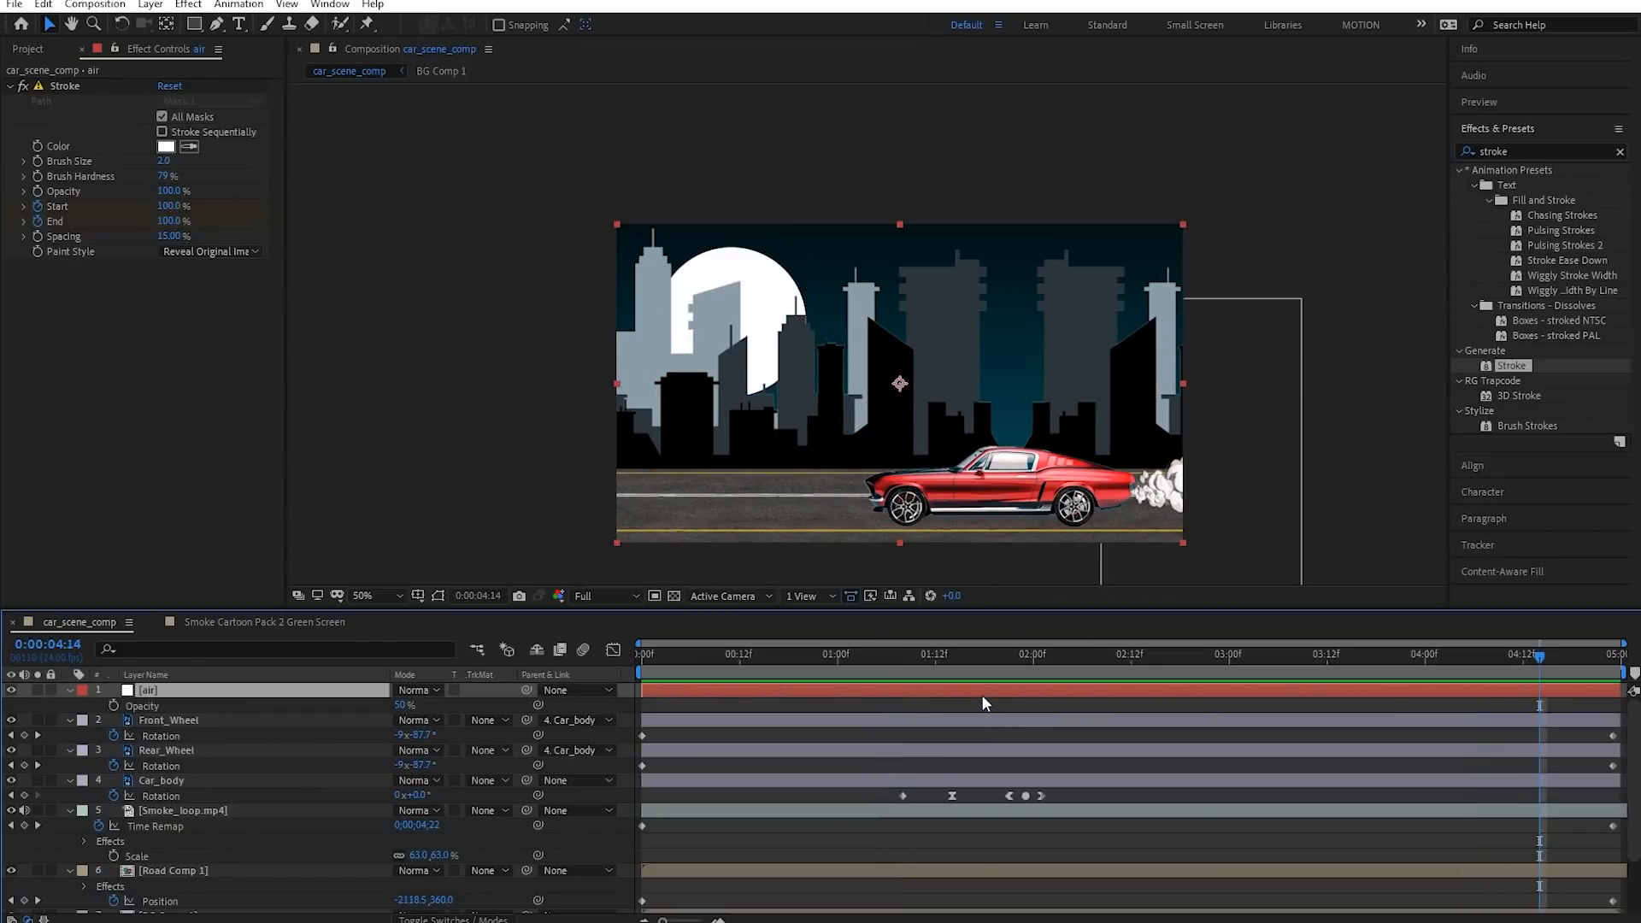
key("u")
left_click_drag(1110, 705, 814, 746)
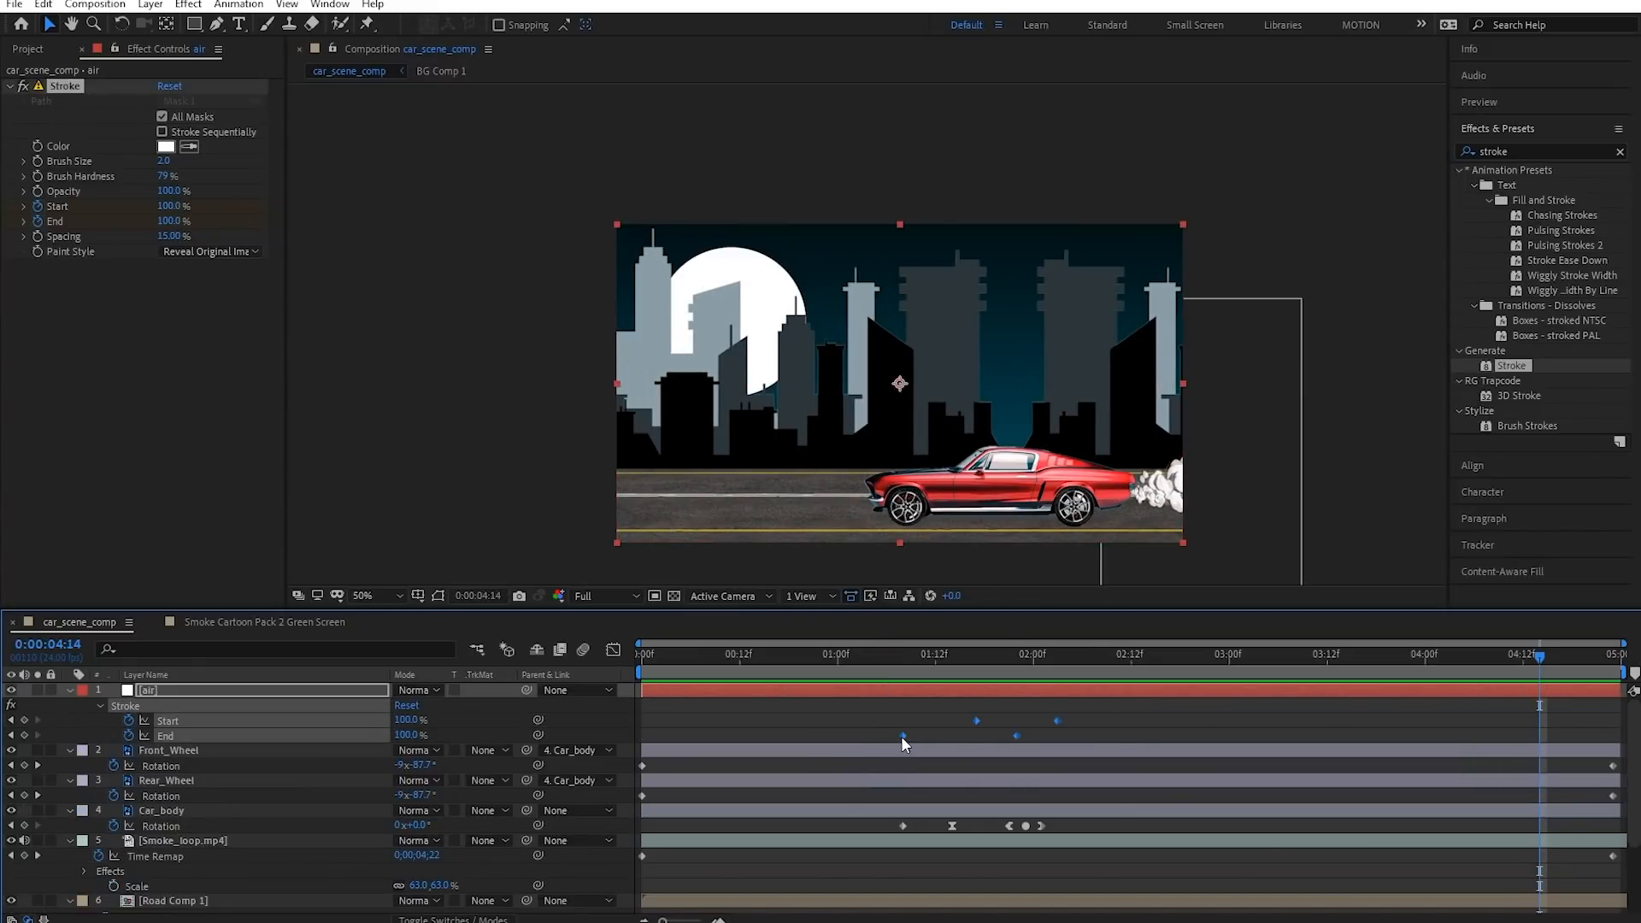
left_click(851, 669)
key("space")
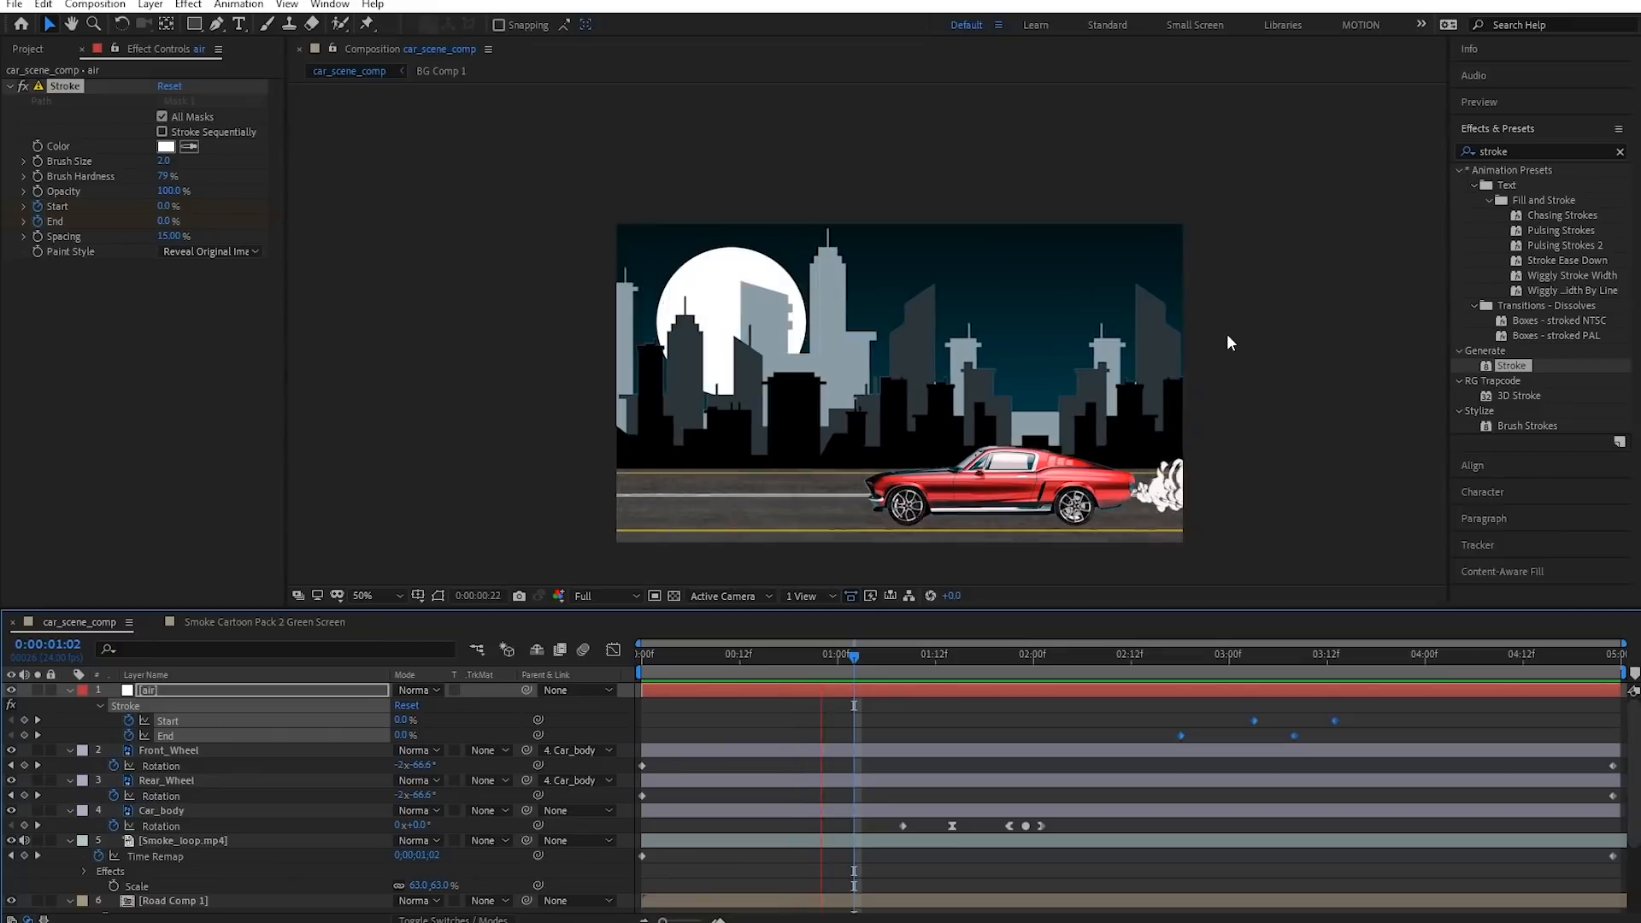
key("space")
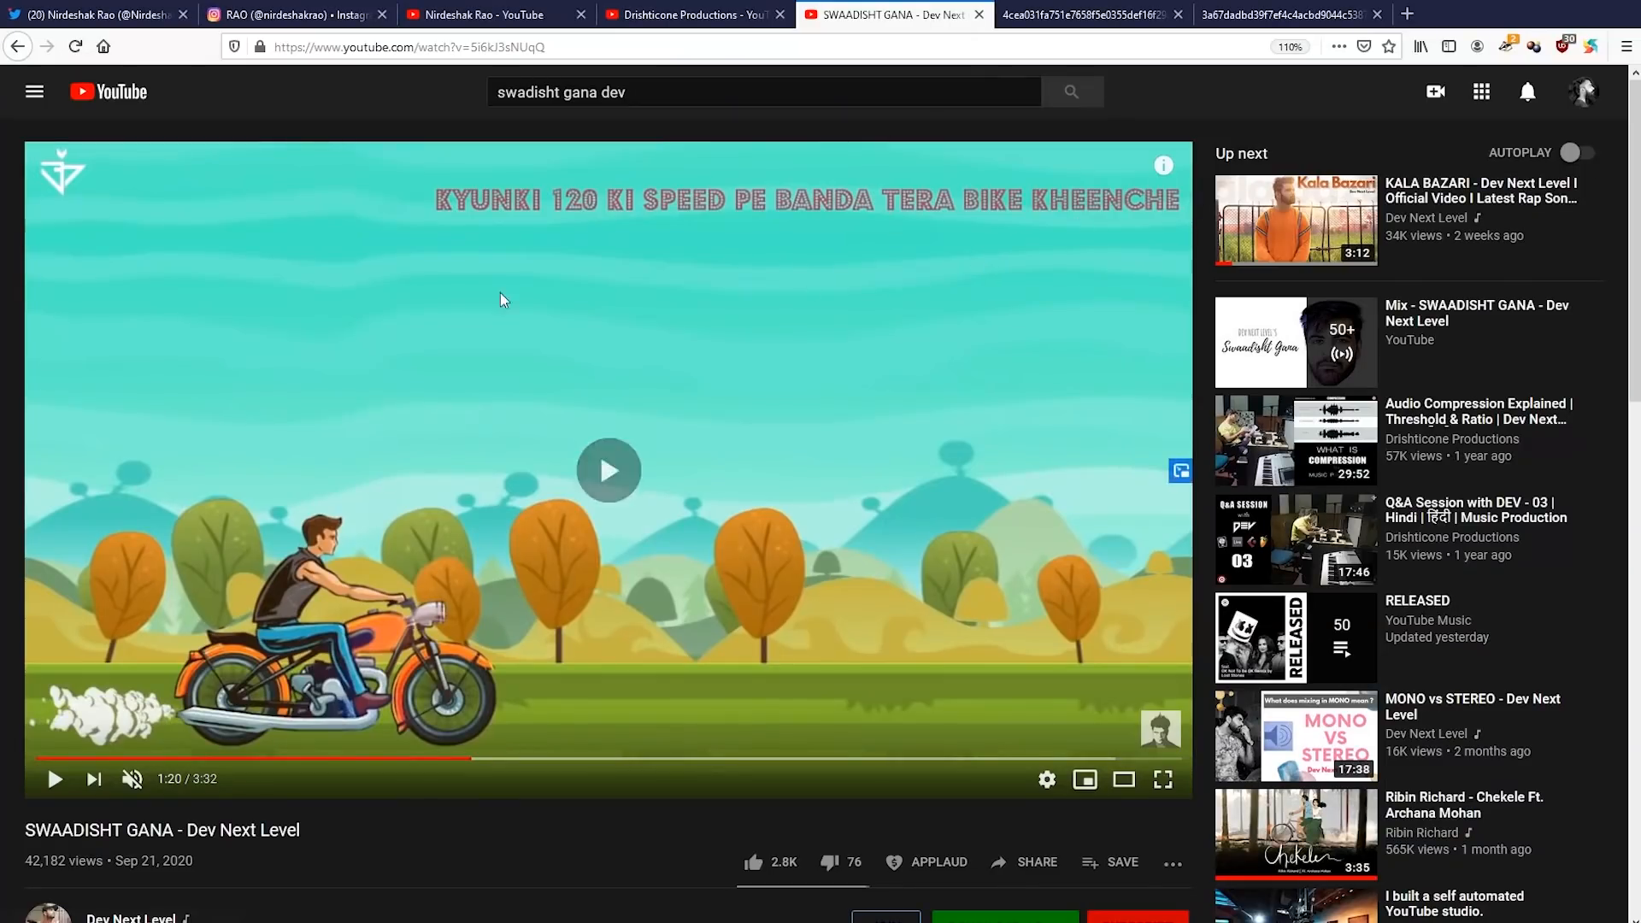
Switch to YouTube in the browser and watch the motorcycle scene of the SWAADISHT GANA video from 1:20
left_click(503, 299)
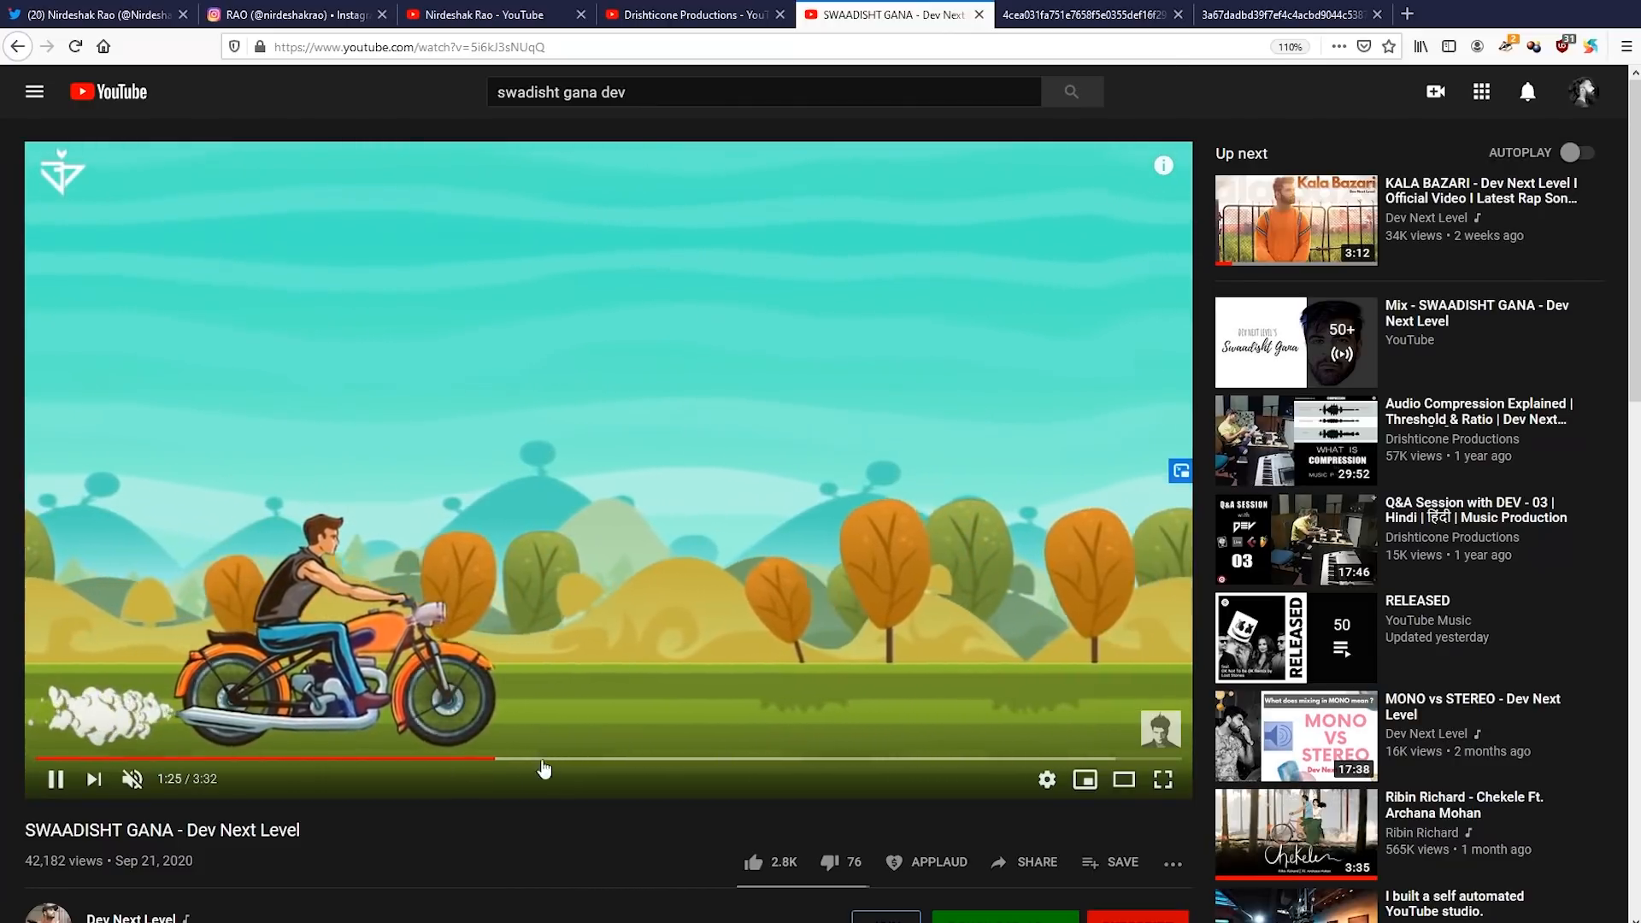
left_click(812, 477)
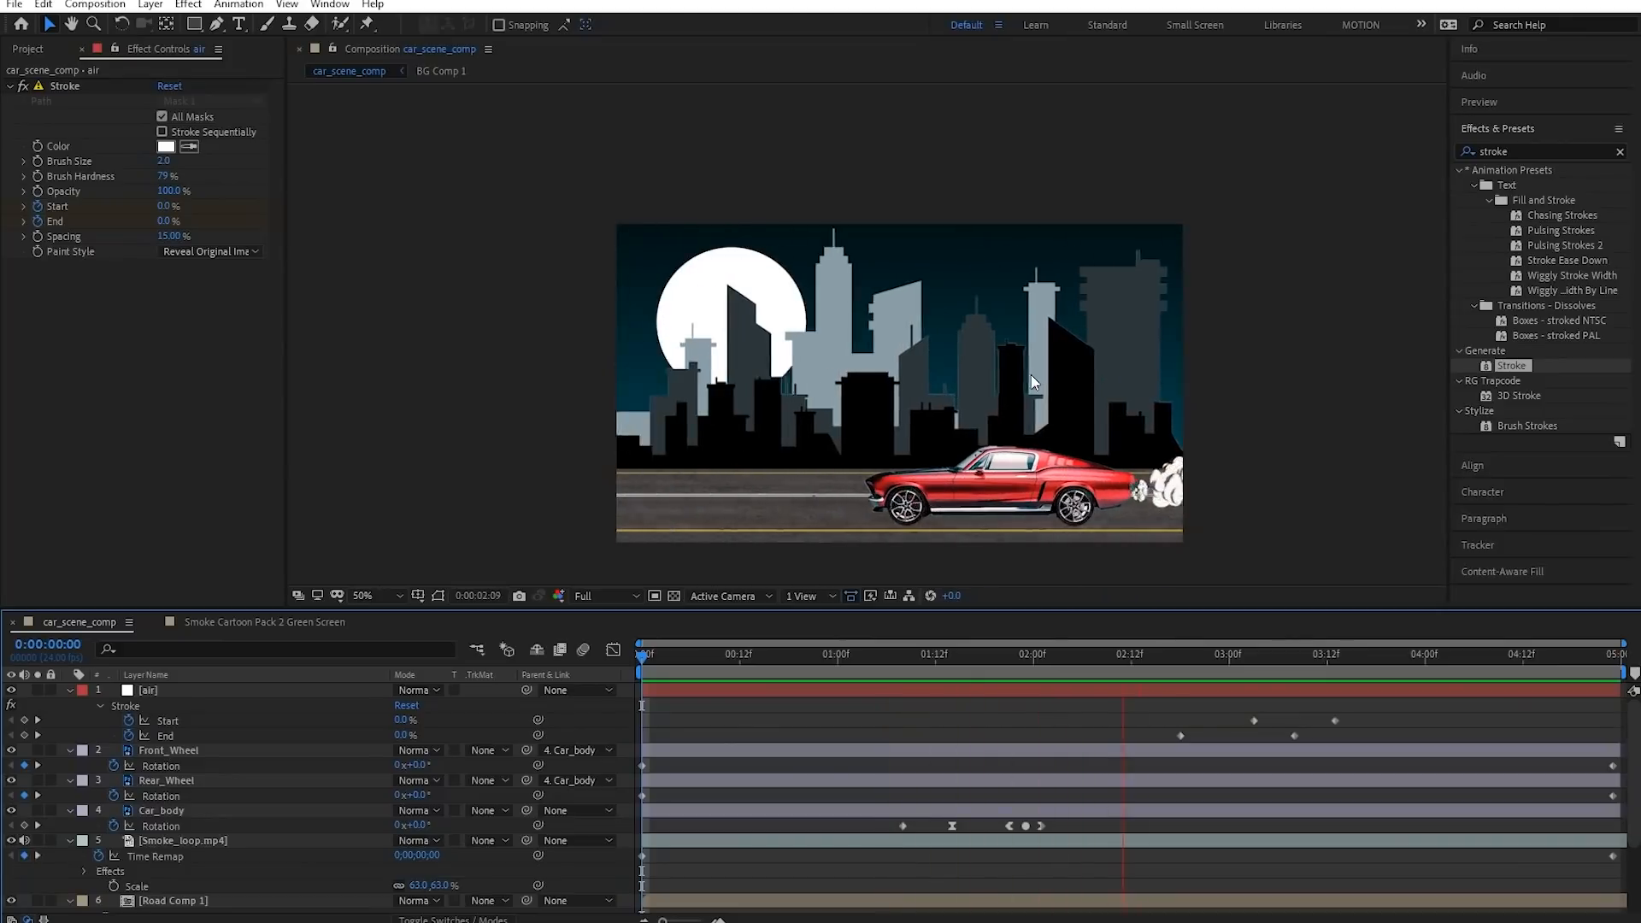
Return to After Effects, stop the preview, select all layers of car_scene_comp and collapse their properties
key("space")
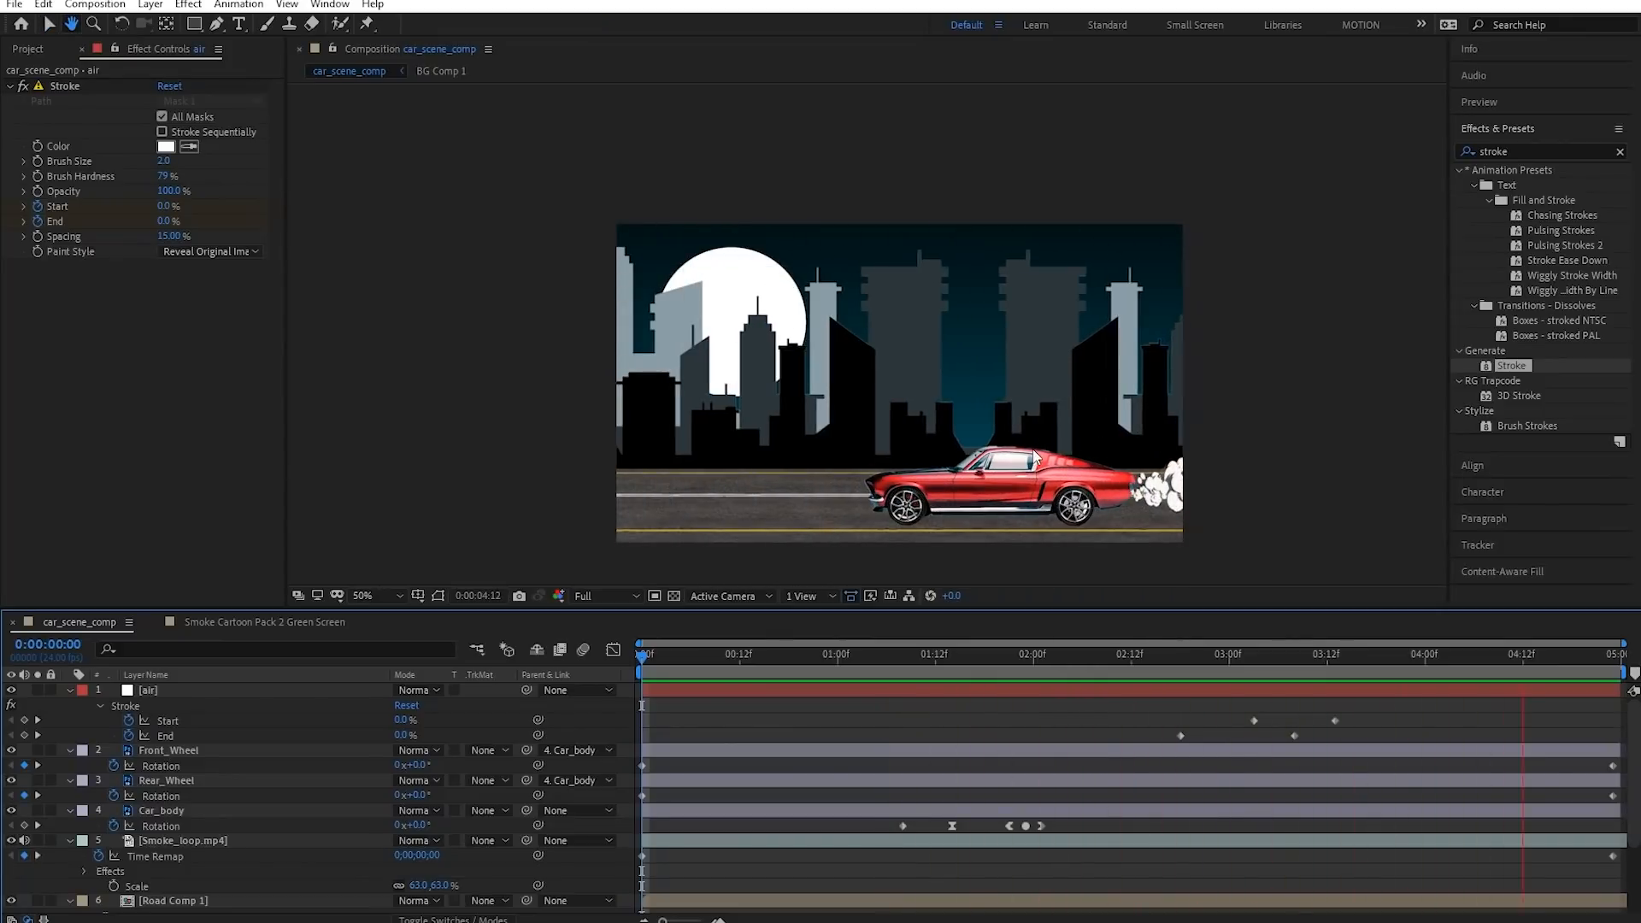
scroll(1028, 474, "up", 1)
left_click_drag(1028, 473, 1025, 396)
scroll(1024, 402, "down", 1)
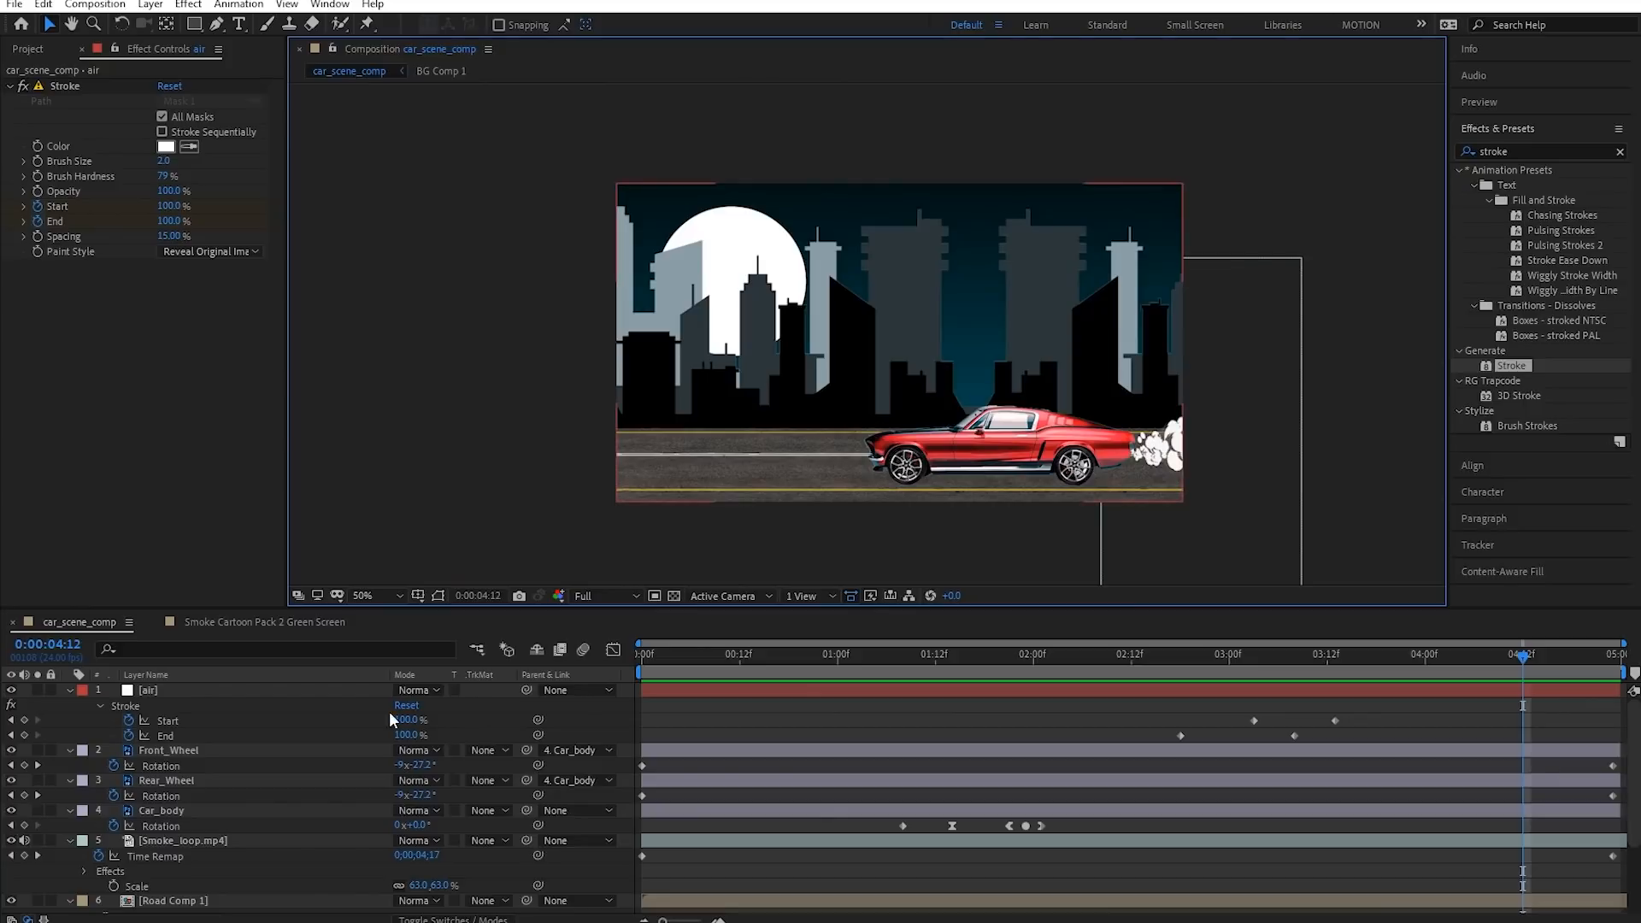
left_click(159, 691)
key("ctrl+a")
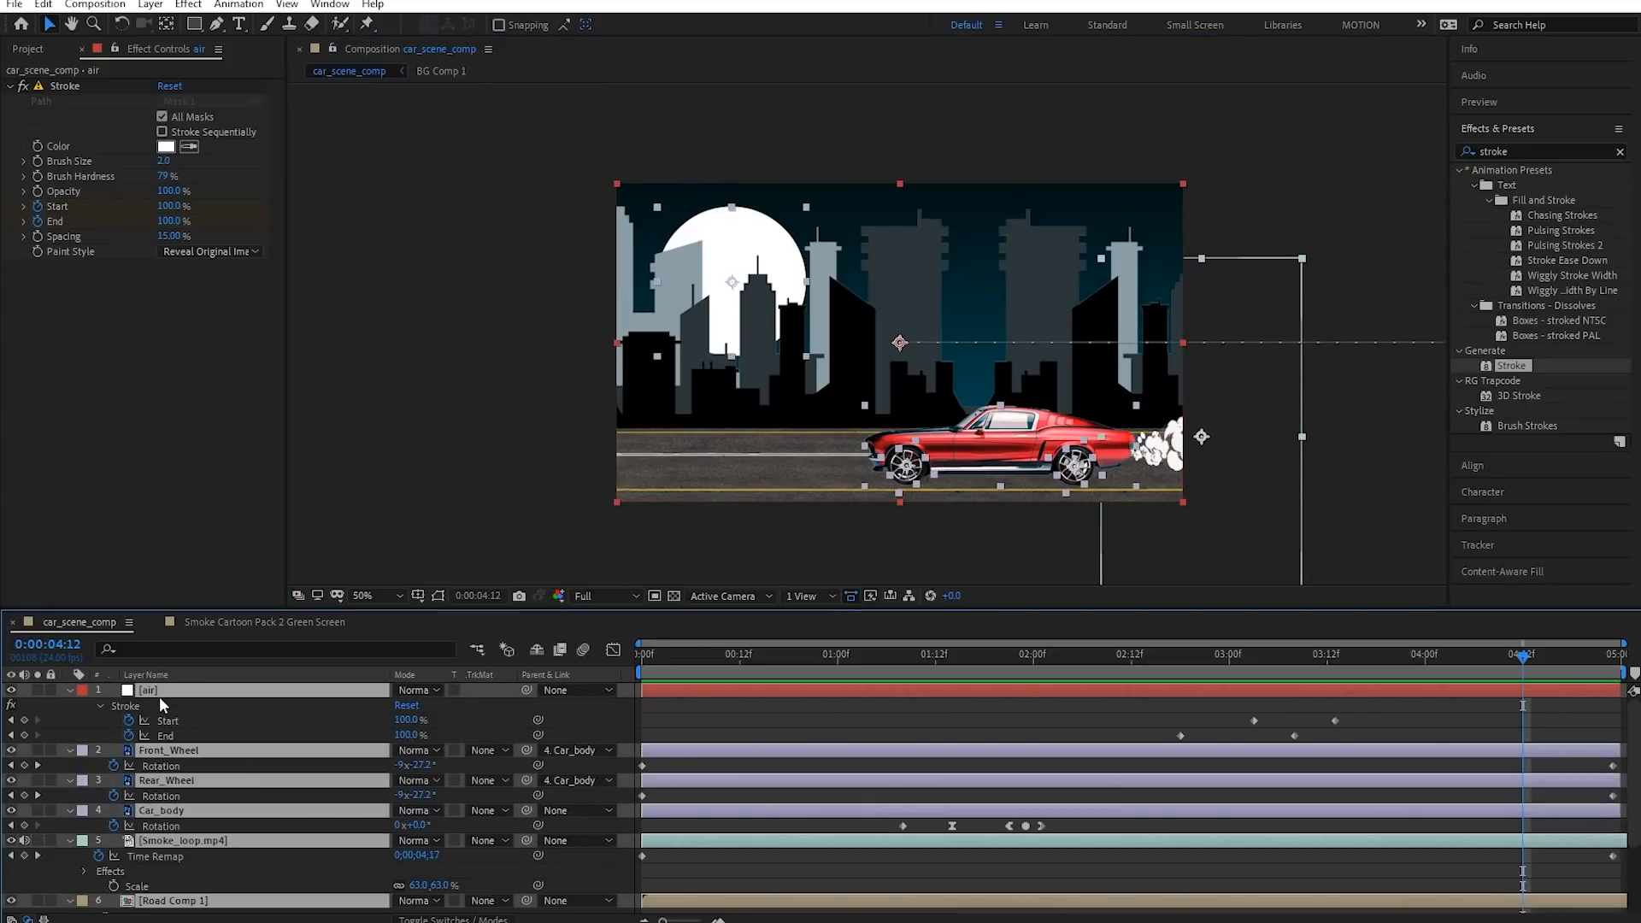
key("ctrl+grave")
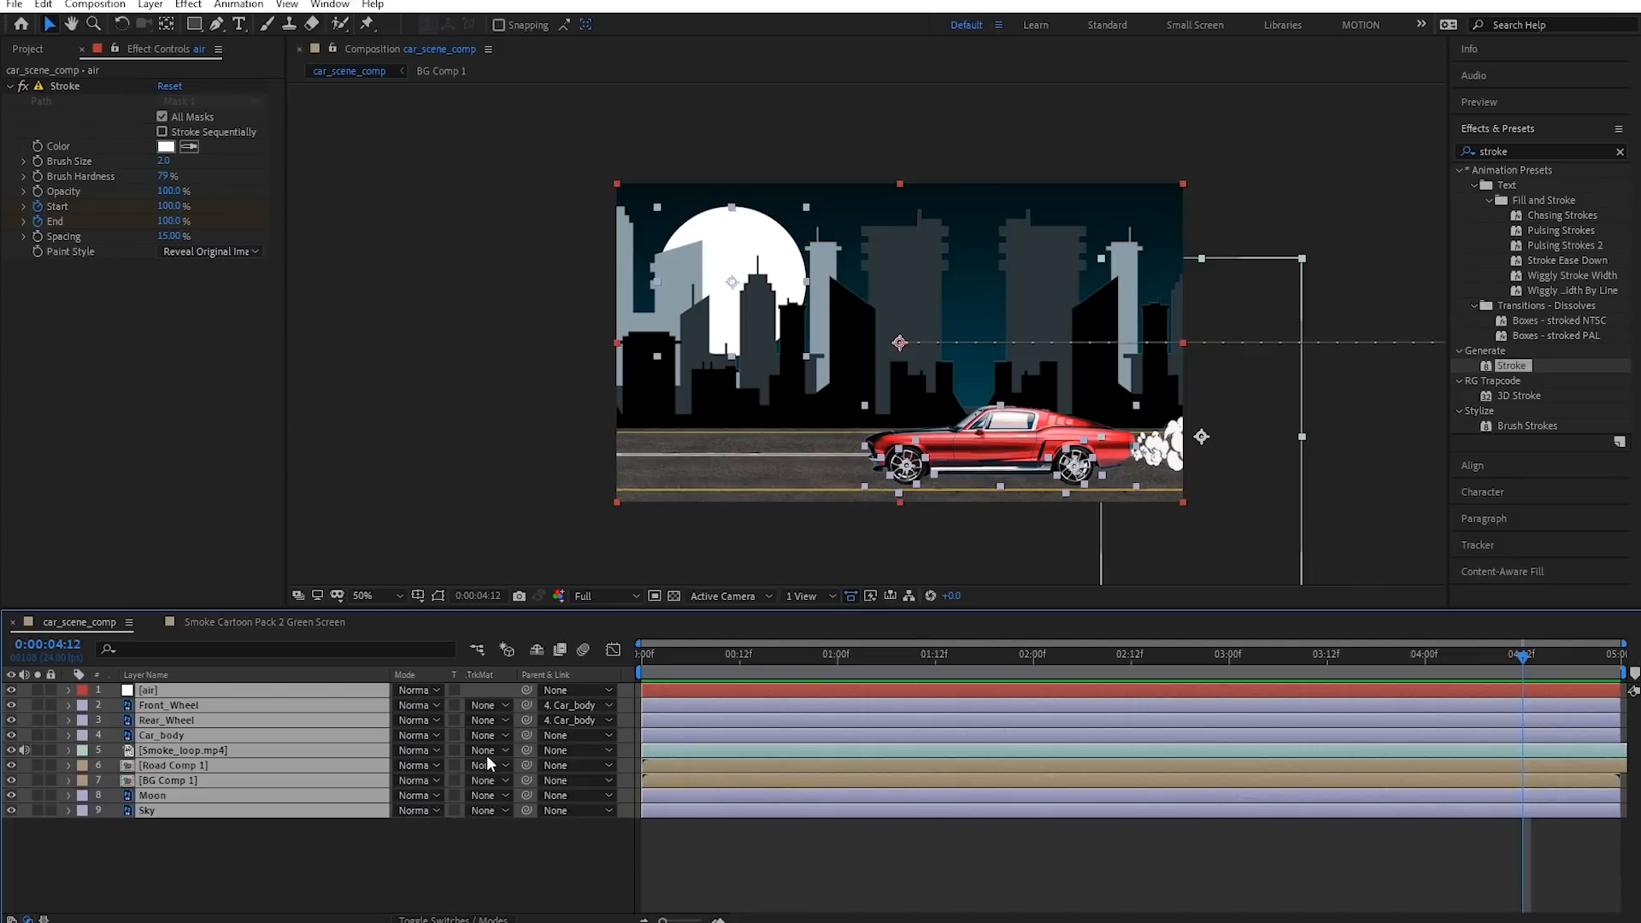
Enable motion blur on all layers and for the whole car_scene_comp composition
left_click(453, 919)
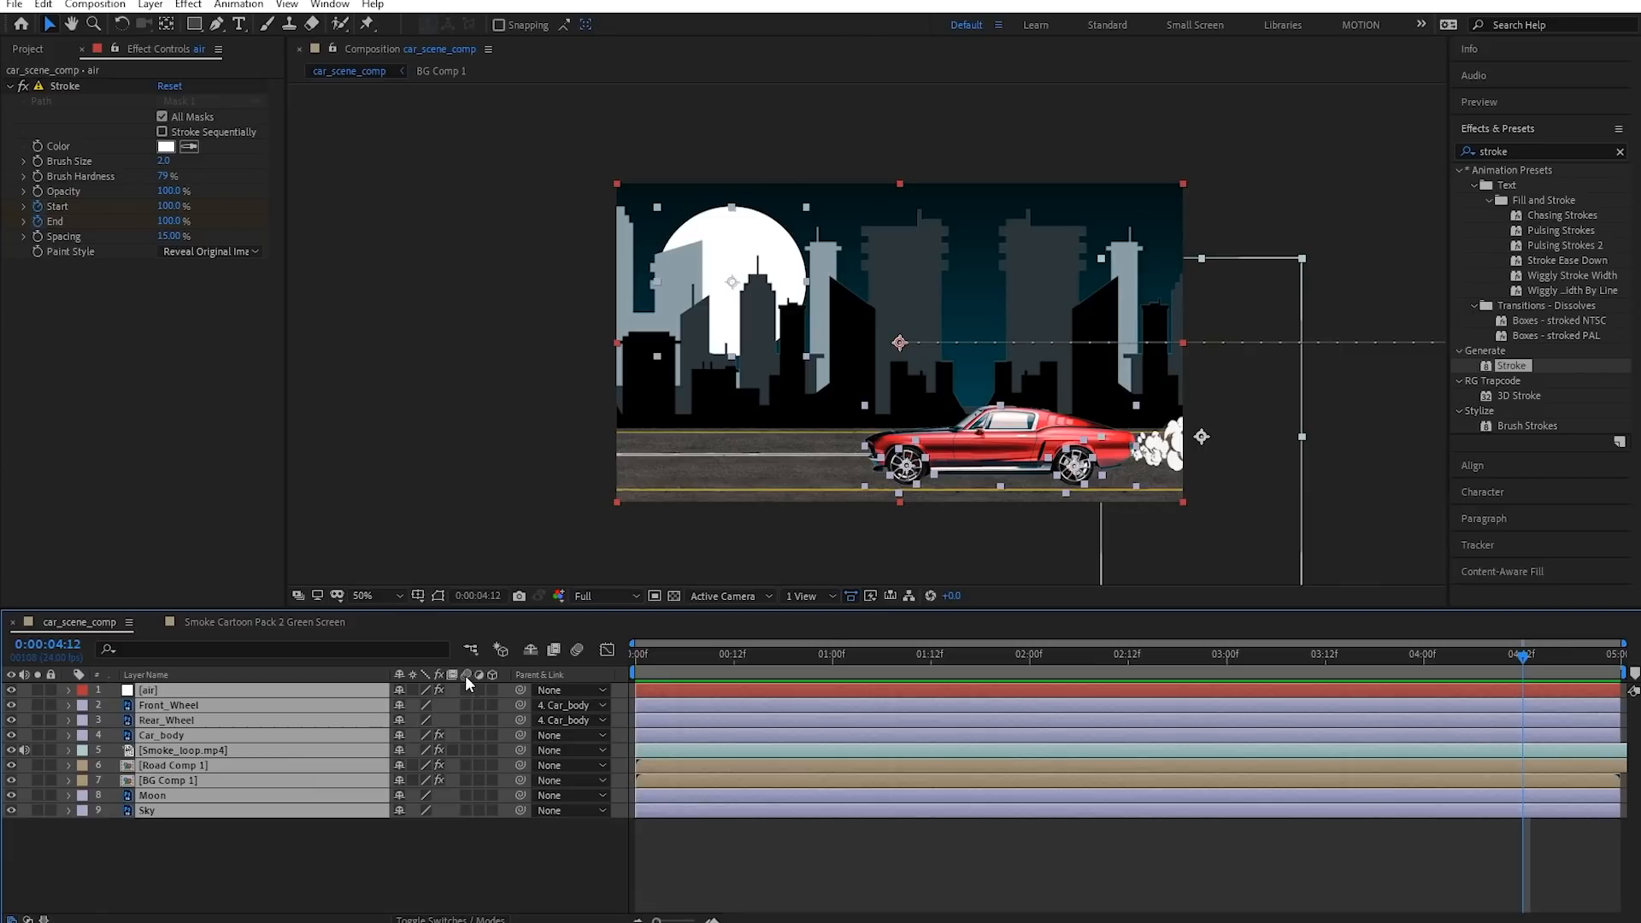
left_click(468, 686)
left_click(577, 649)
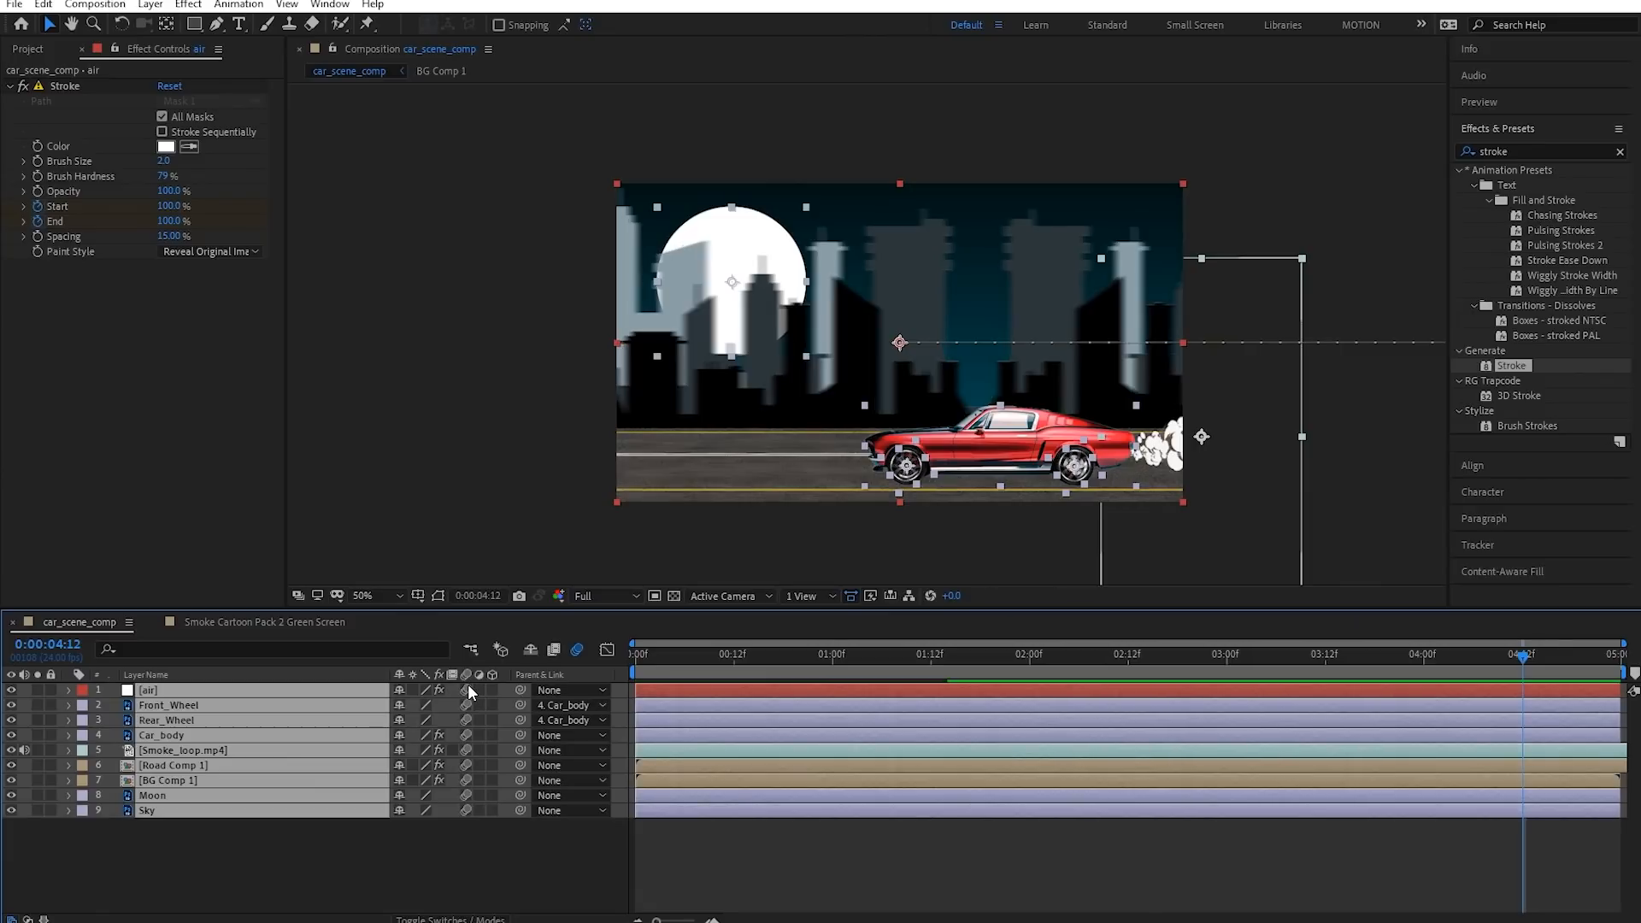
Deselect all layers and preview the car_scene_comp loop from the first frame with motion blur applied
left_click(788, 848)
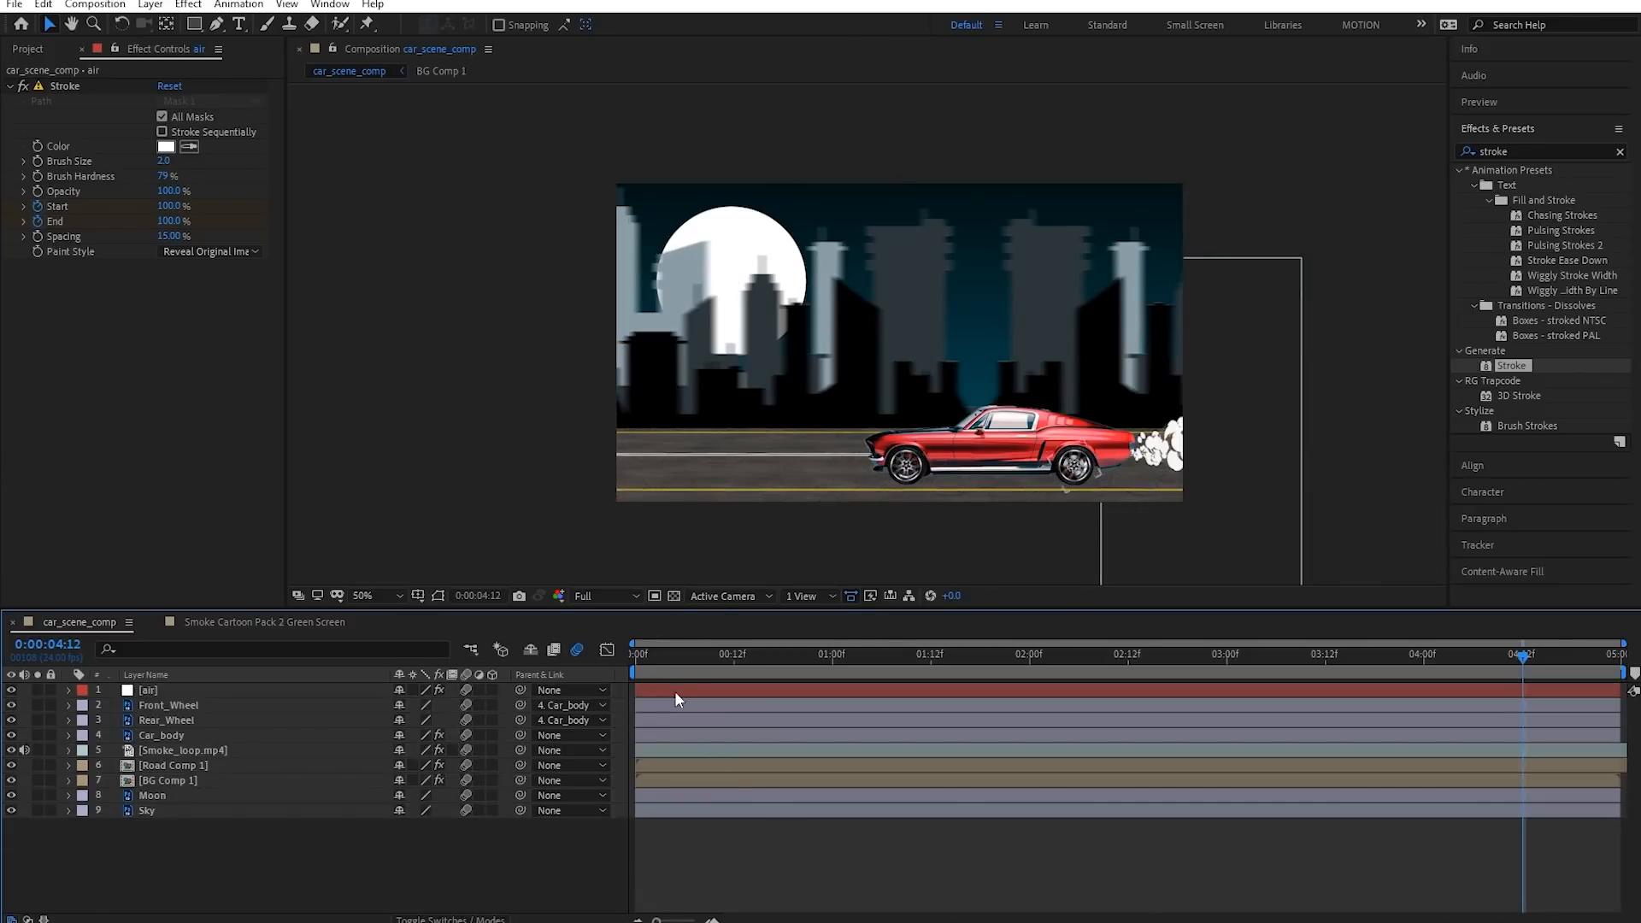
left_click(578, 648)
key("space")
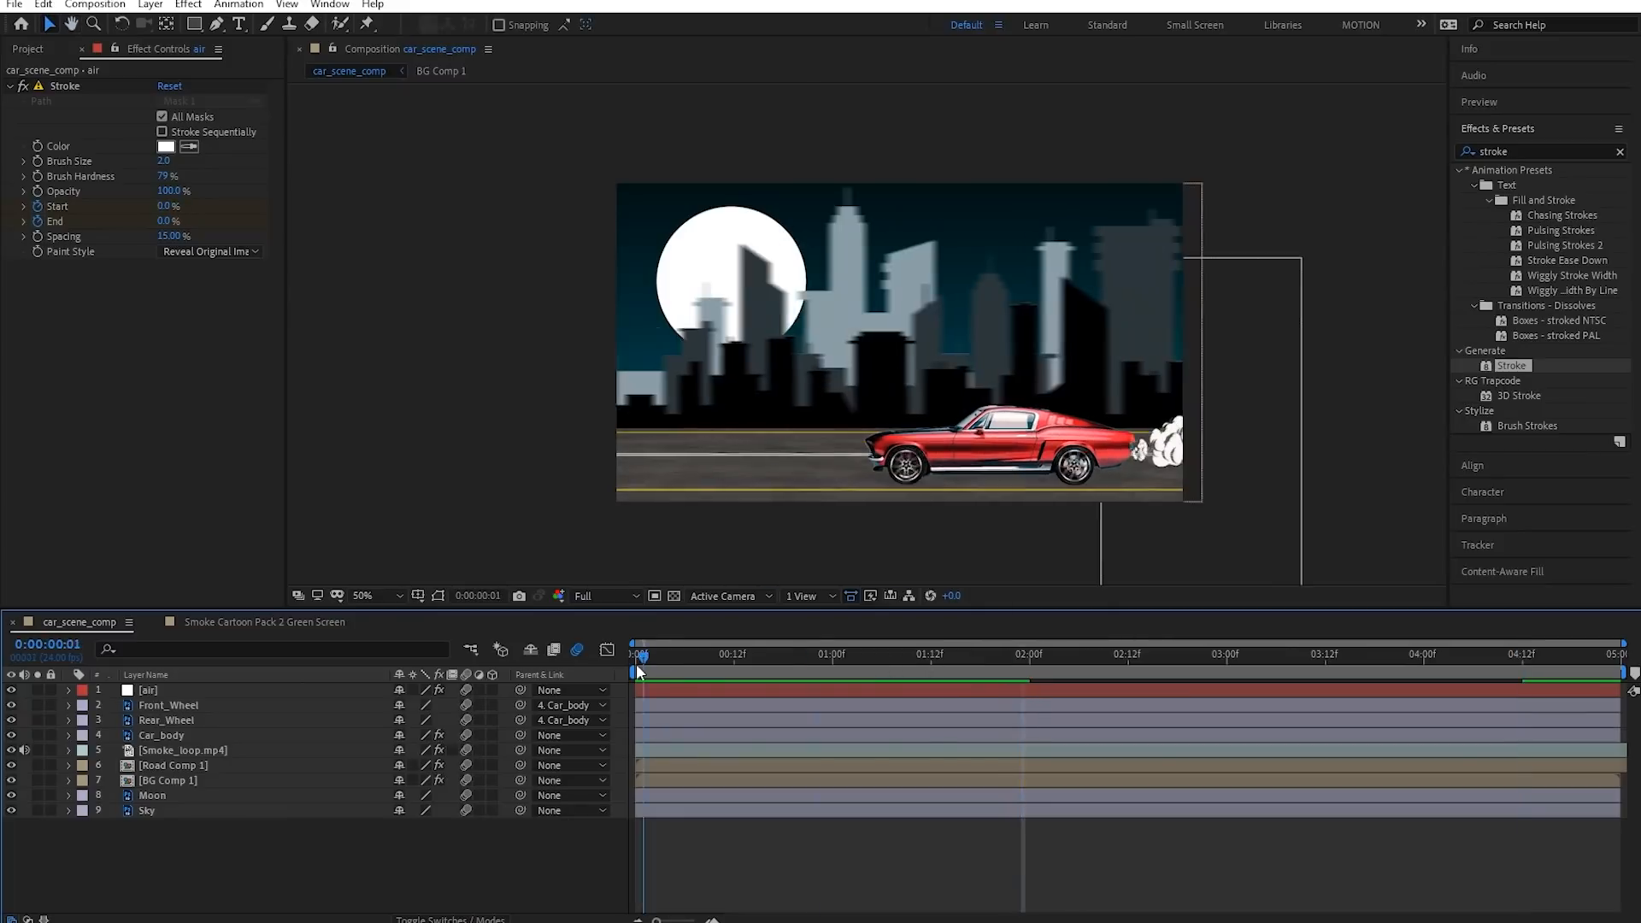
left_click(636, 660)
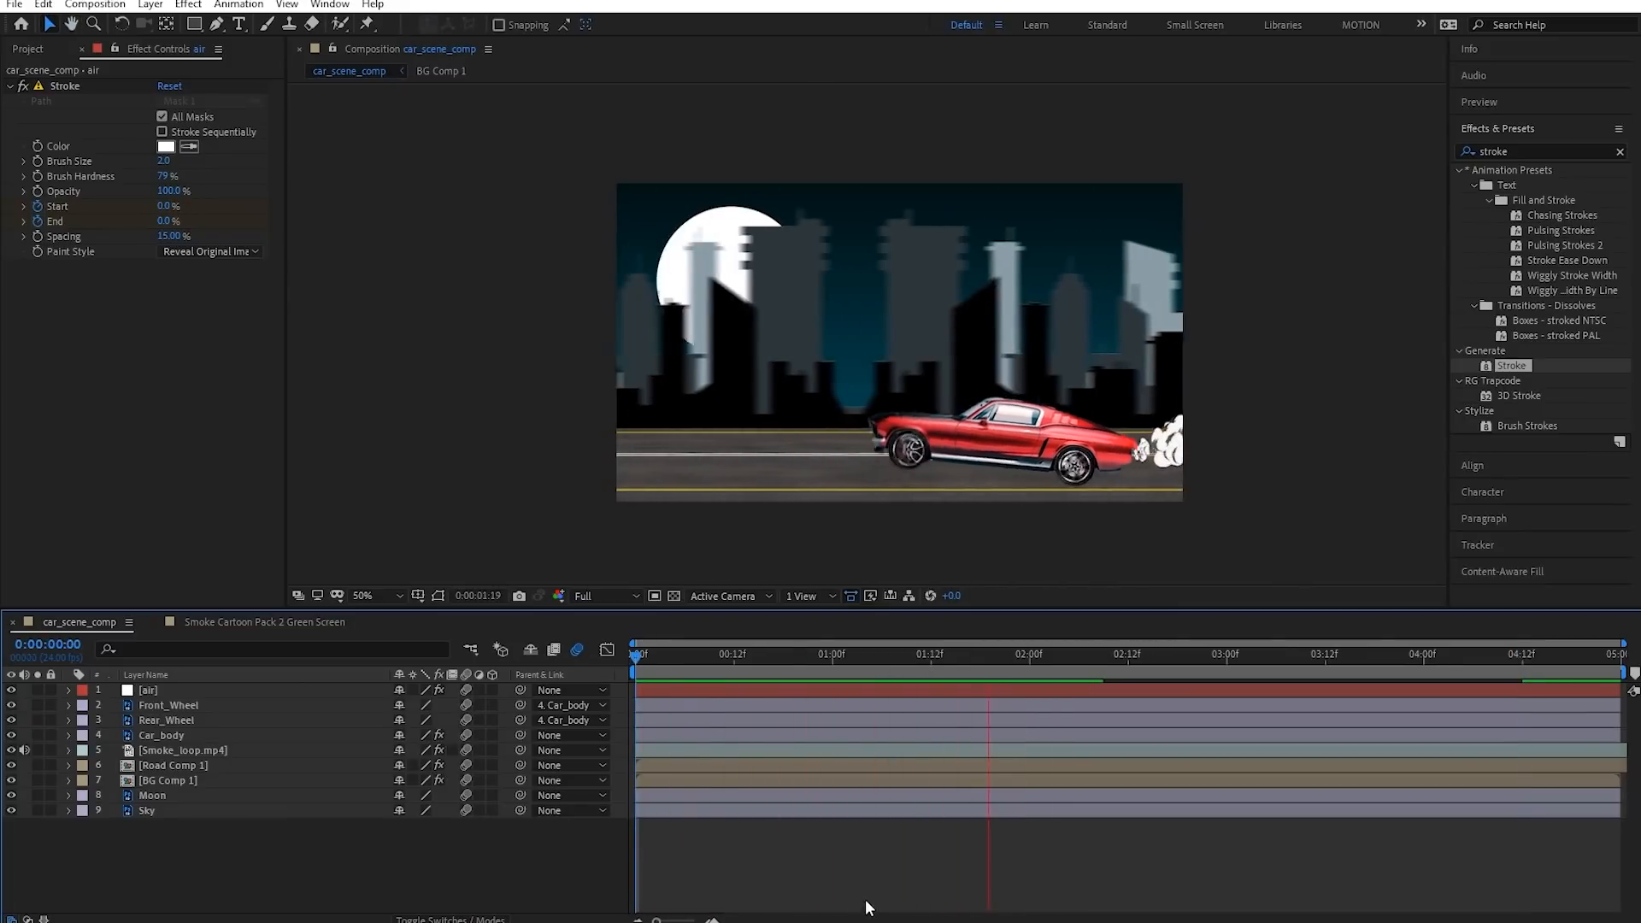
left_click(636, 661)
key("space")
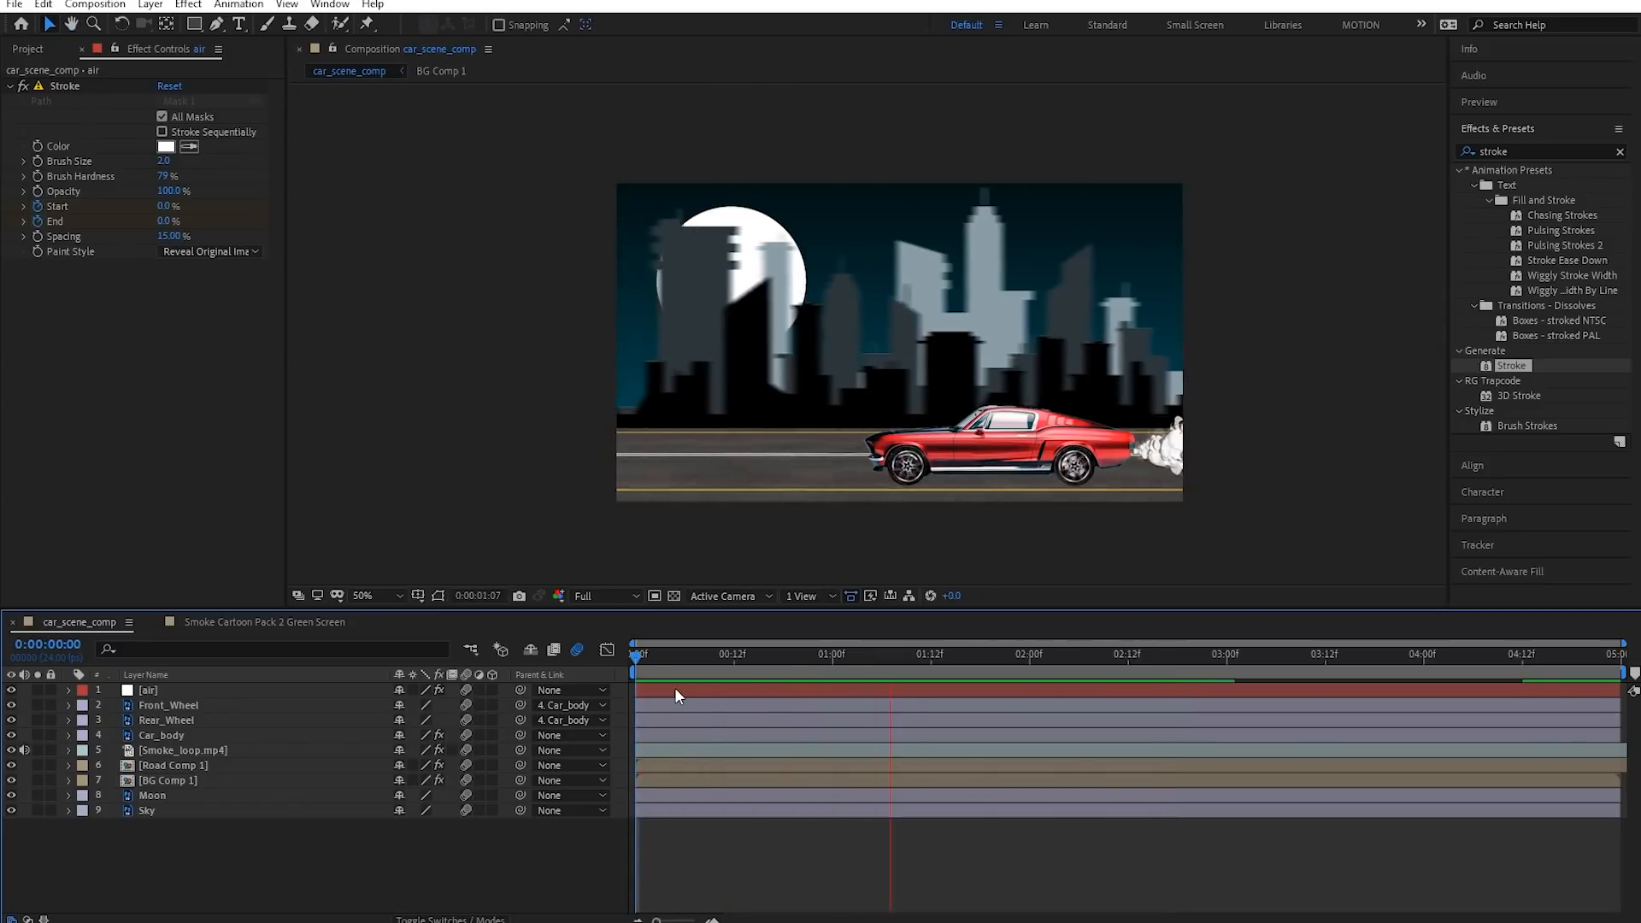
Examine the motion blur on the car's front wheel up close at 0:00:01:09 and preview from that frame
scroll(812, 521, "up", 4)
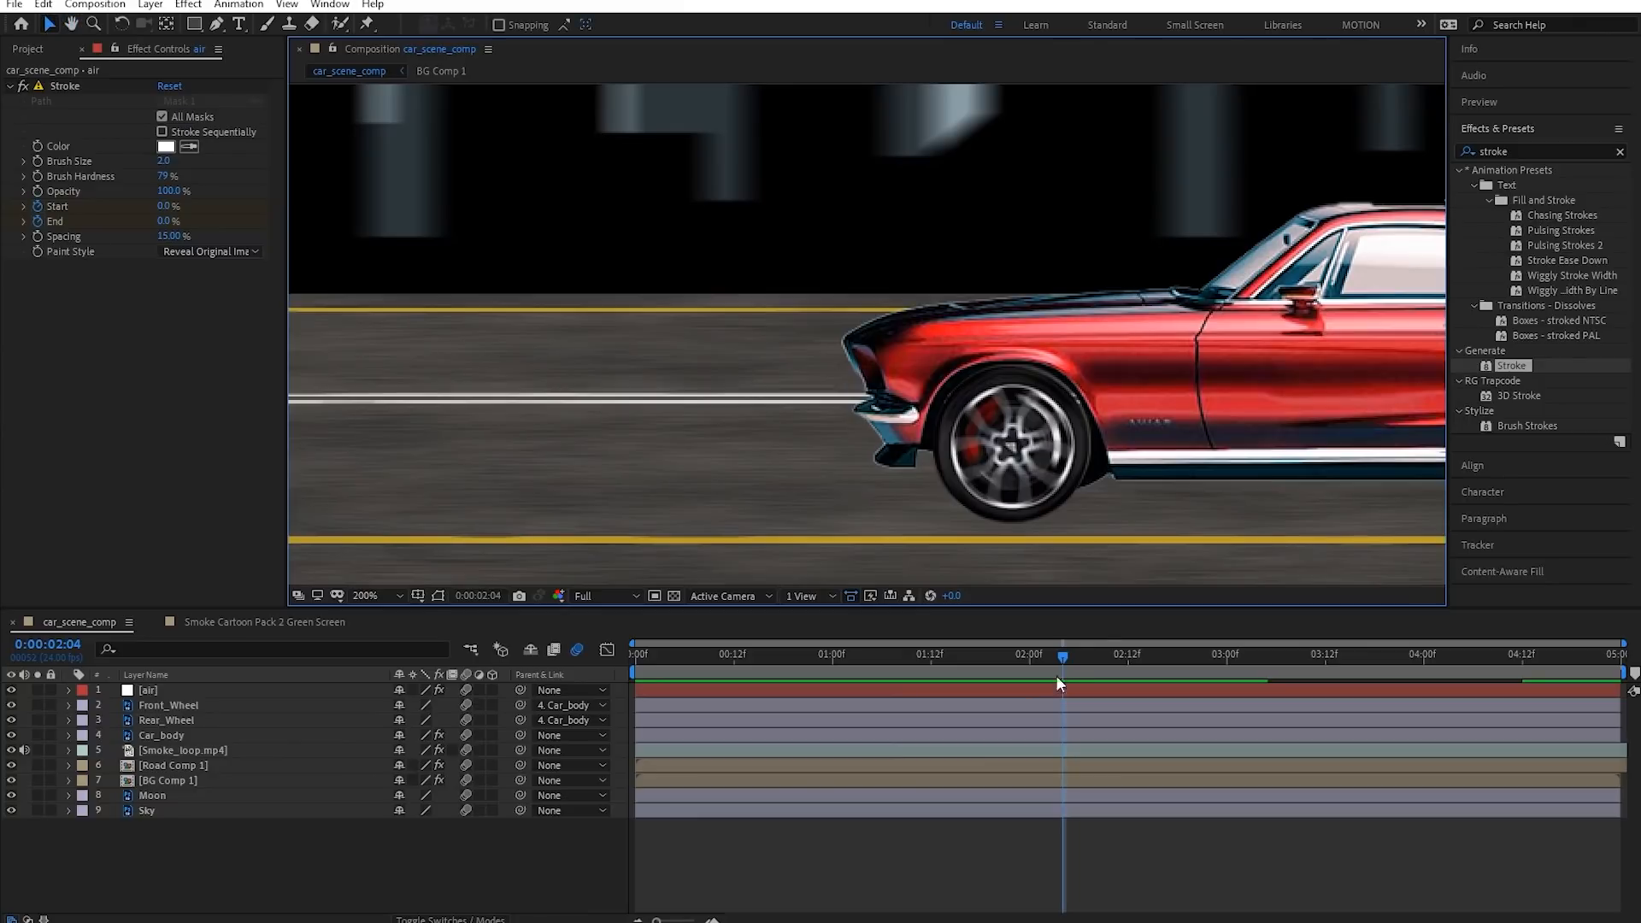
left_click(903, 654)
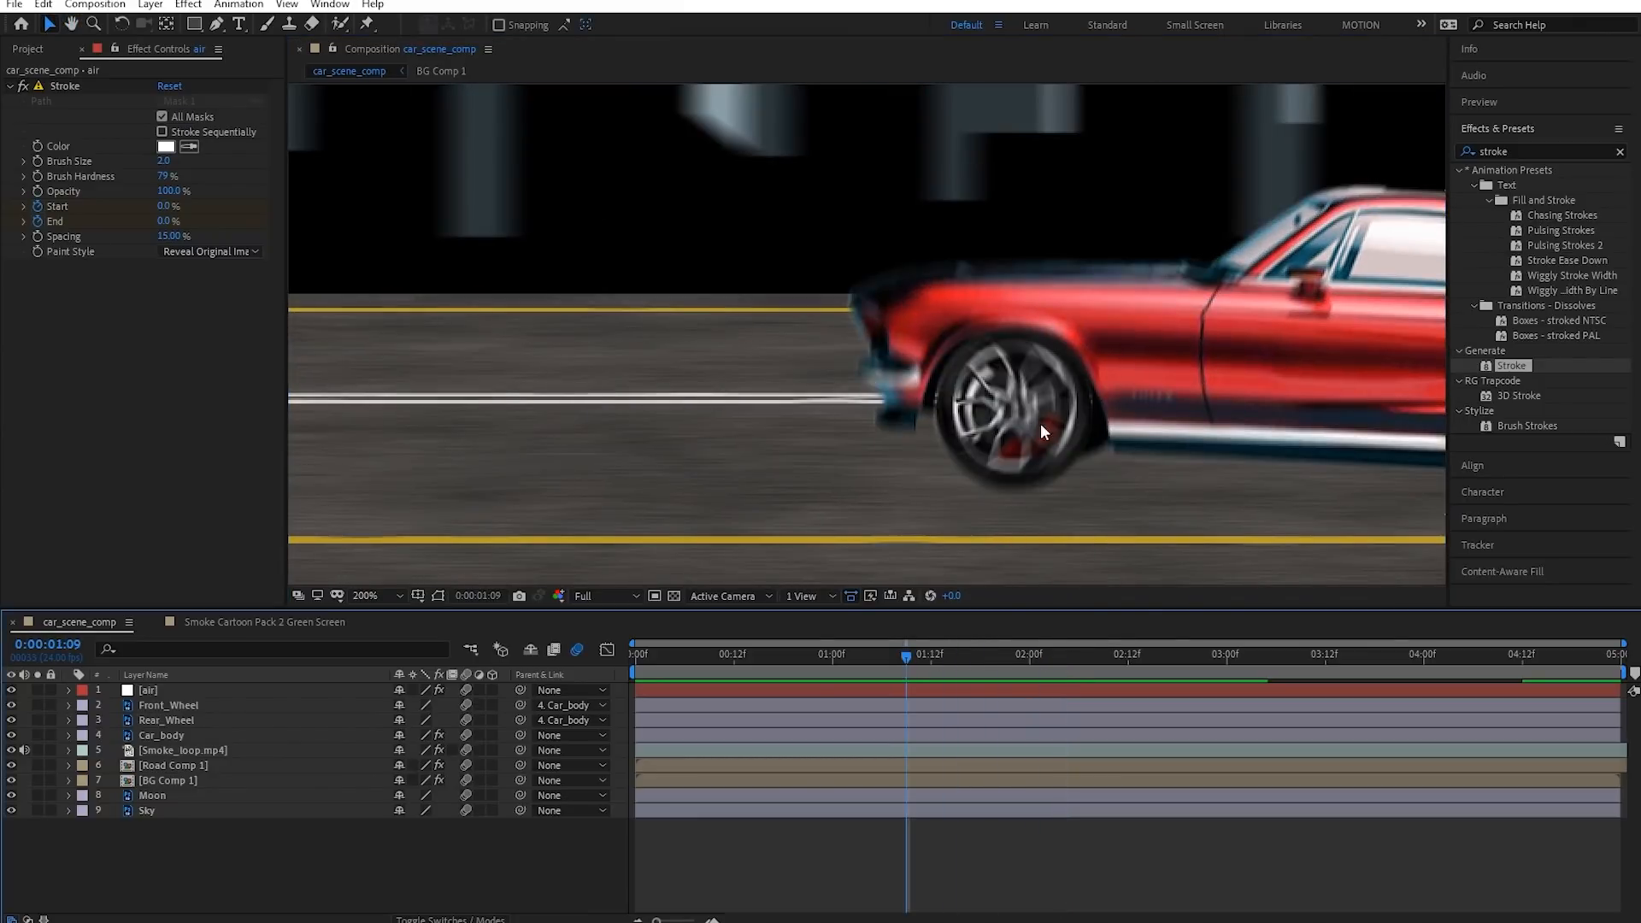
key("space")
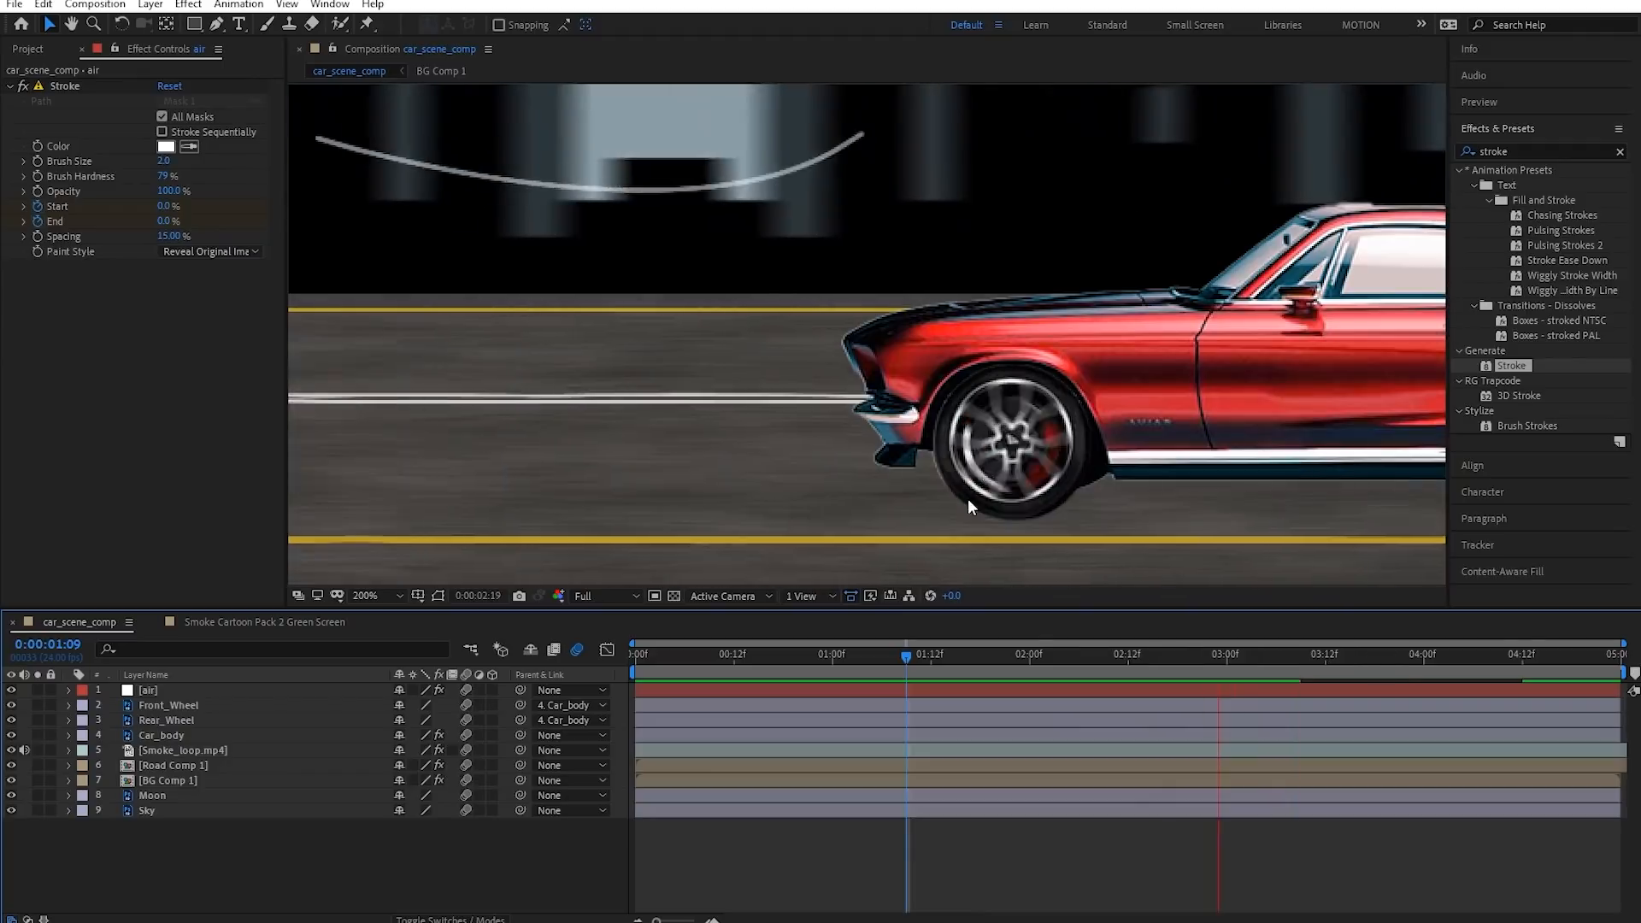
scroll(942, 474, "down", 4)
scroll(1012, 533, "up", 2)
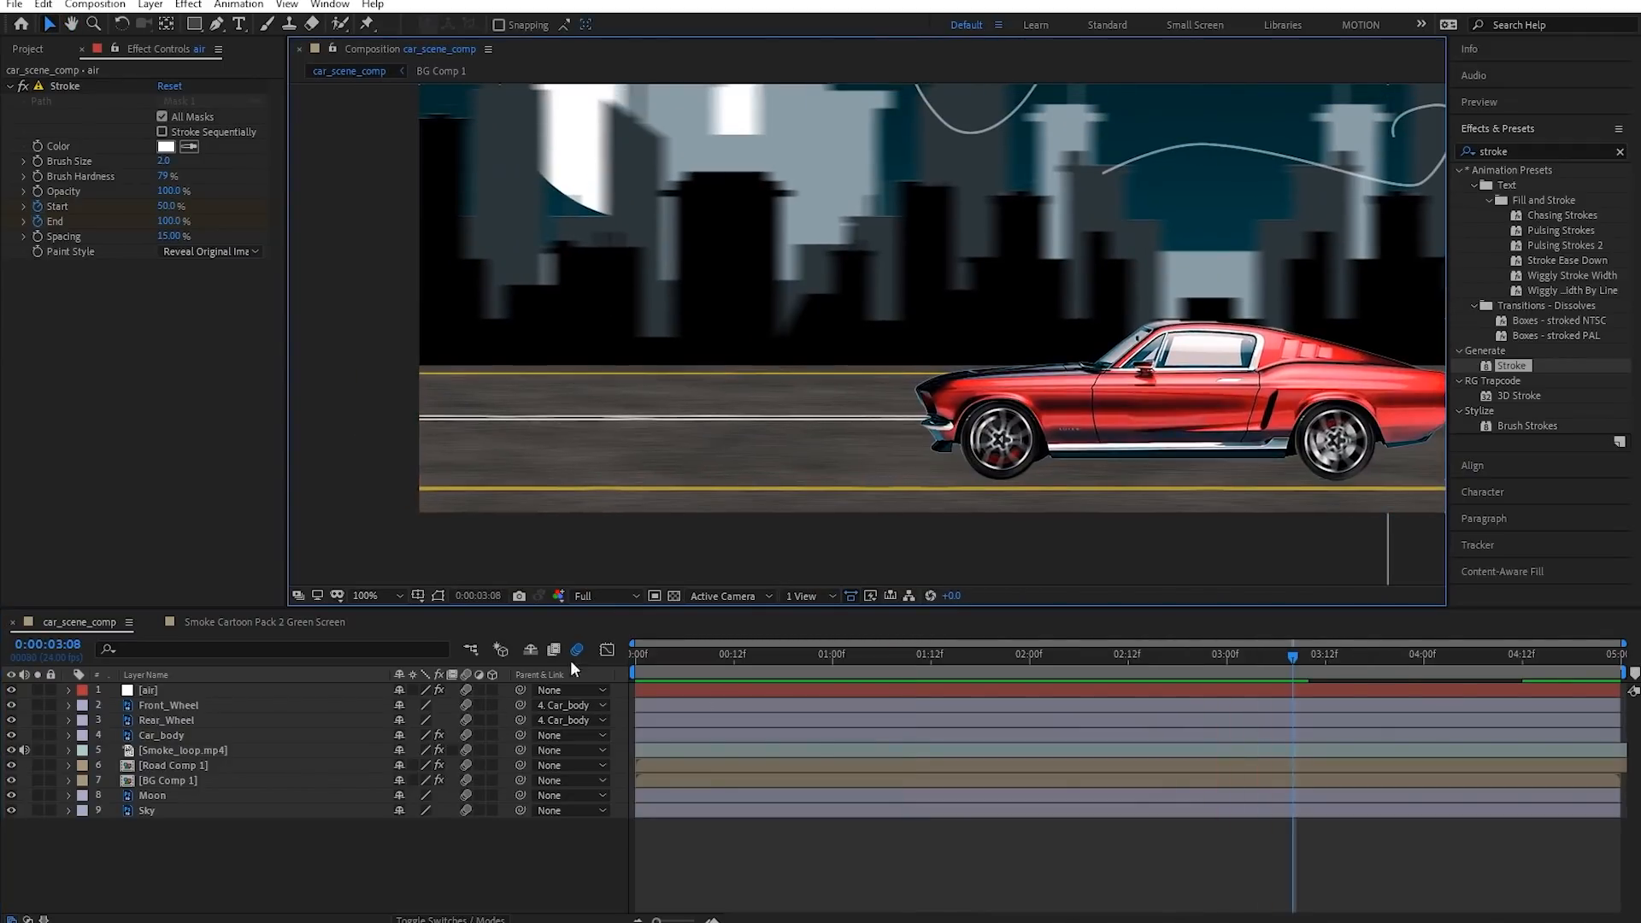
Turn off motion blur for the whole car_scene_comp composition and preview the loop again from the first frame
scroll(697, 537, "down", 1)
left_click(576, 650)
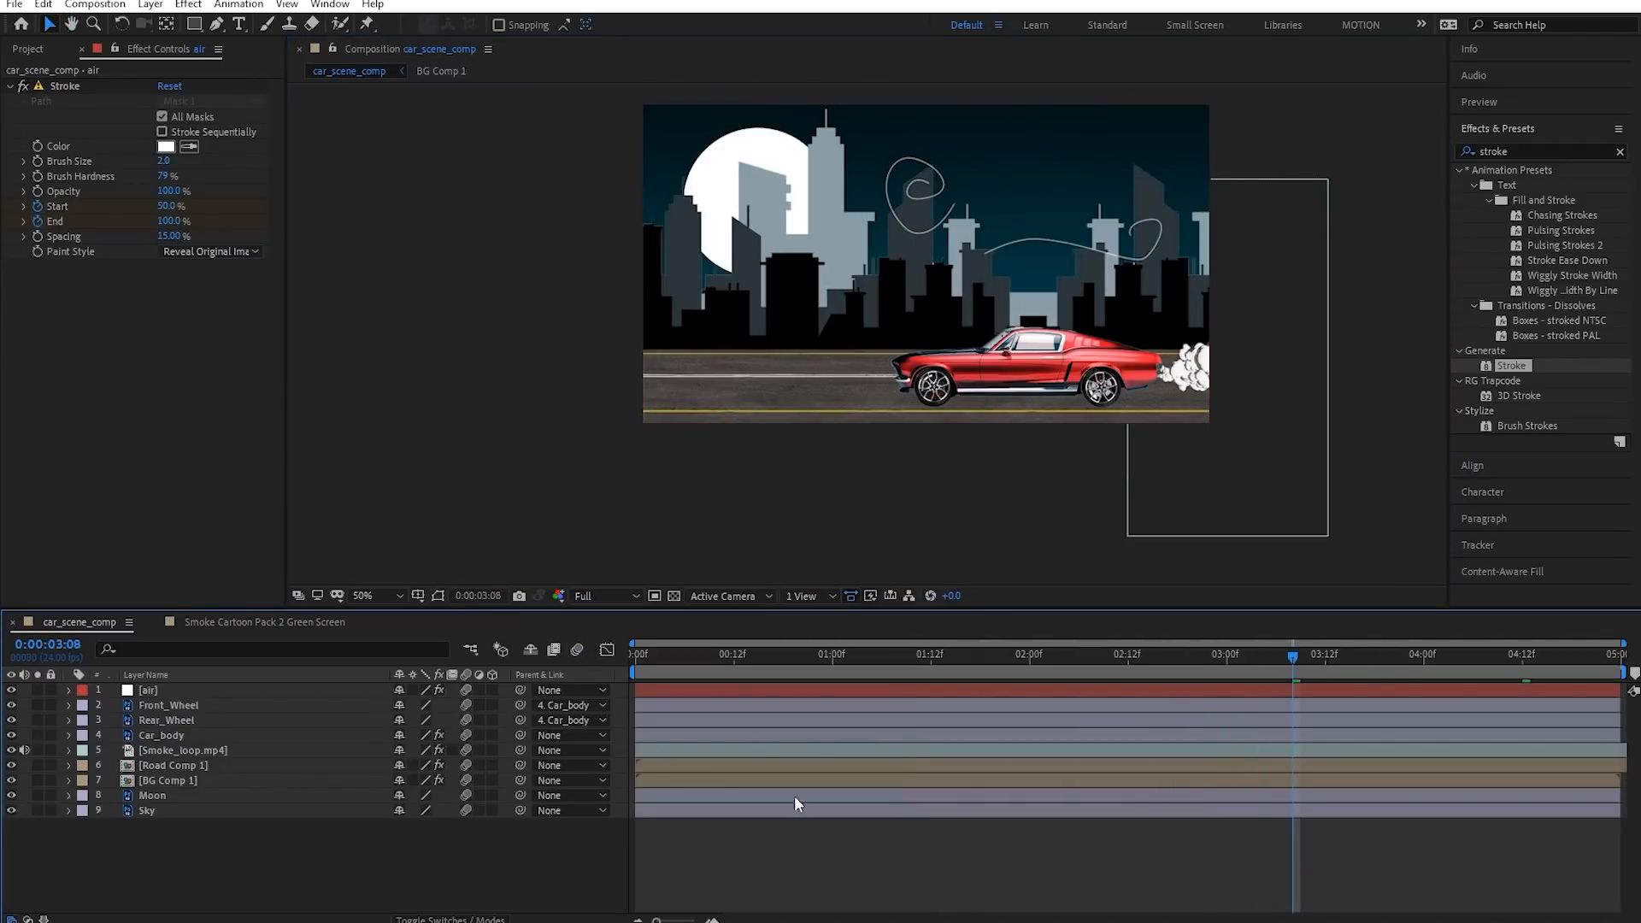
left_click(636, 655)
key("space")
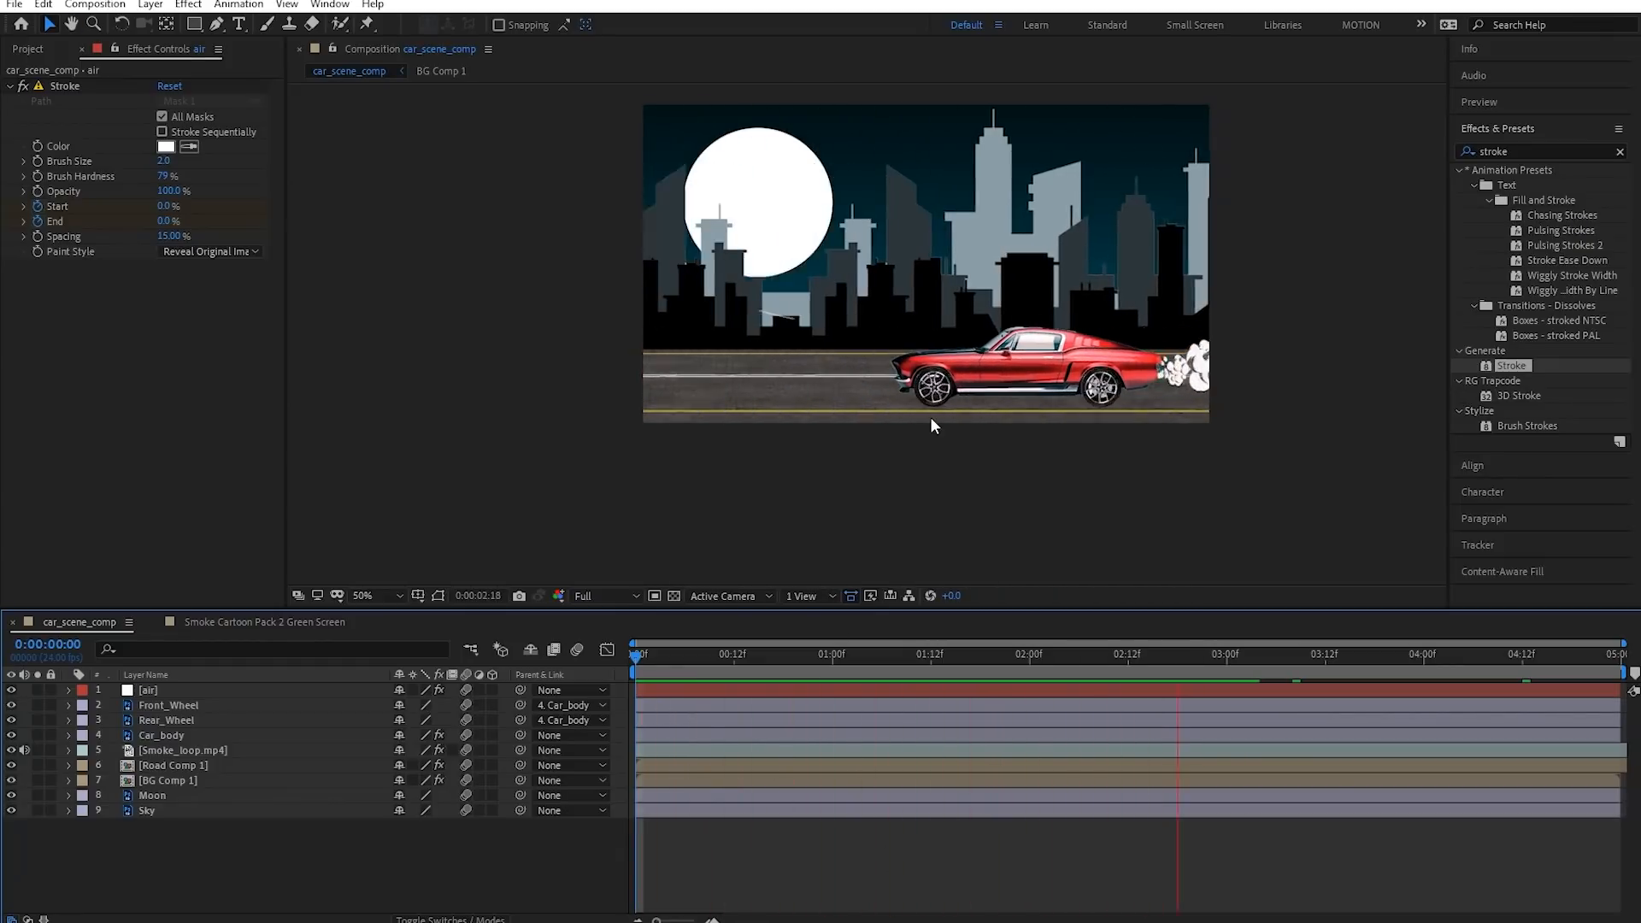
key("space")
left_click_drag(640, 658, 742, 680)
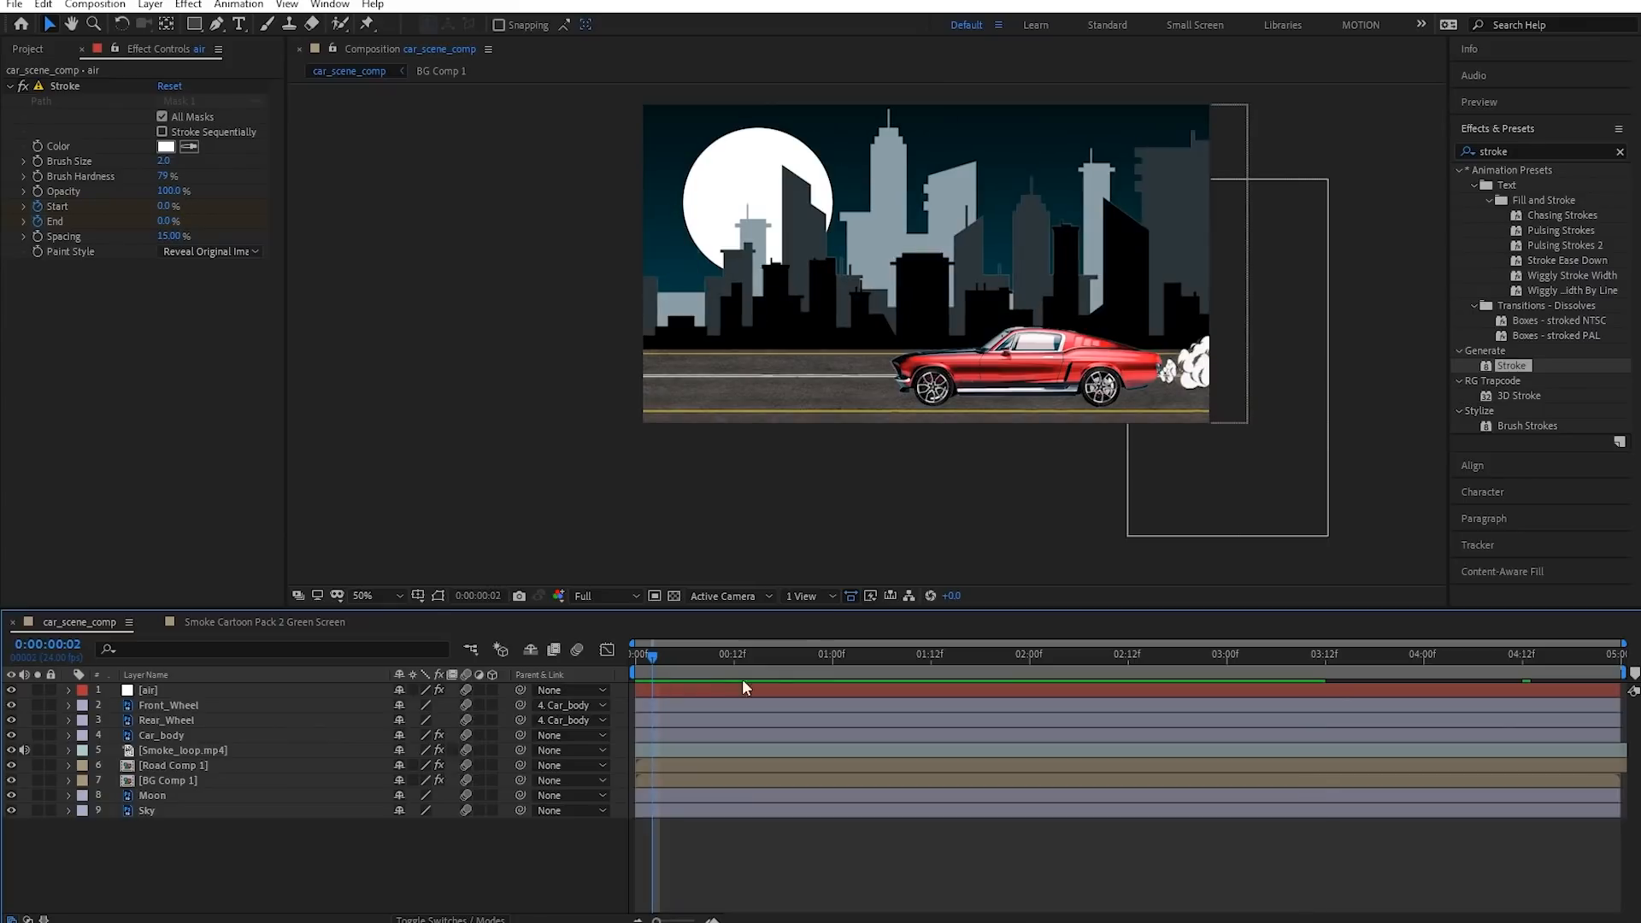
left_click_drag(949, 470, 906, 528)
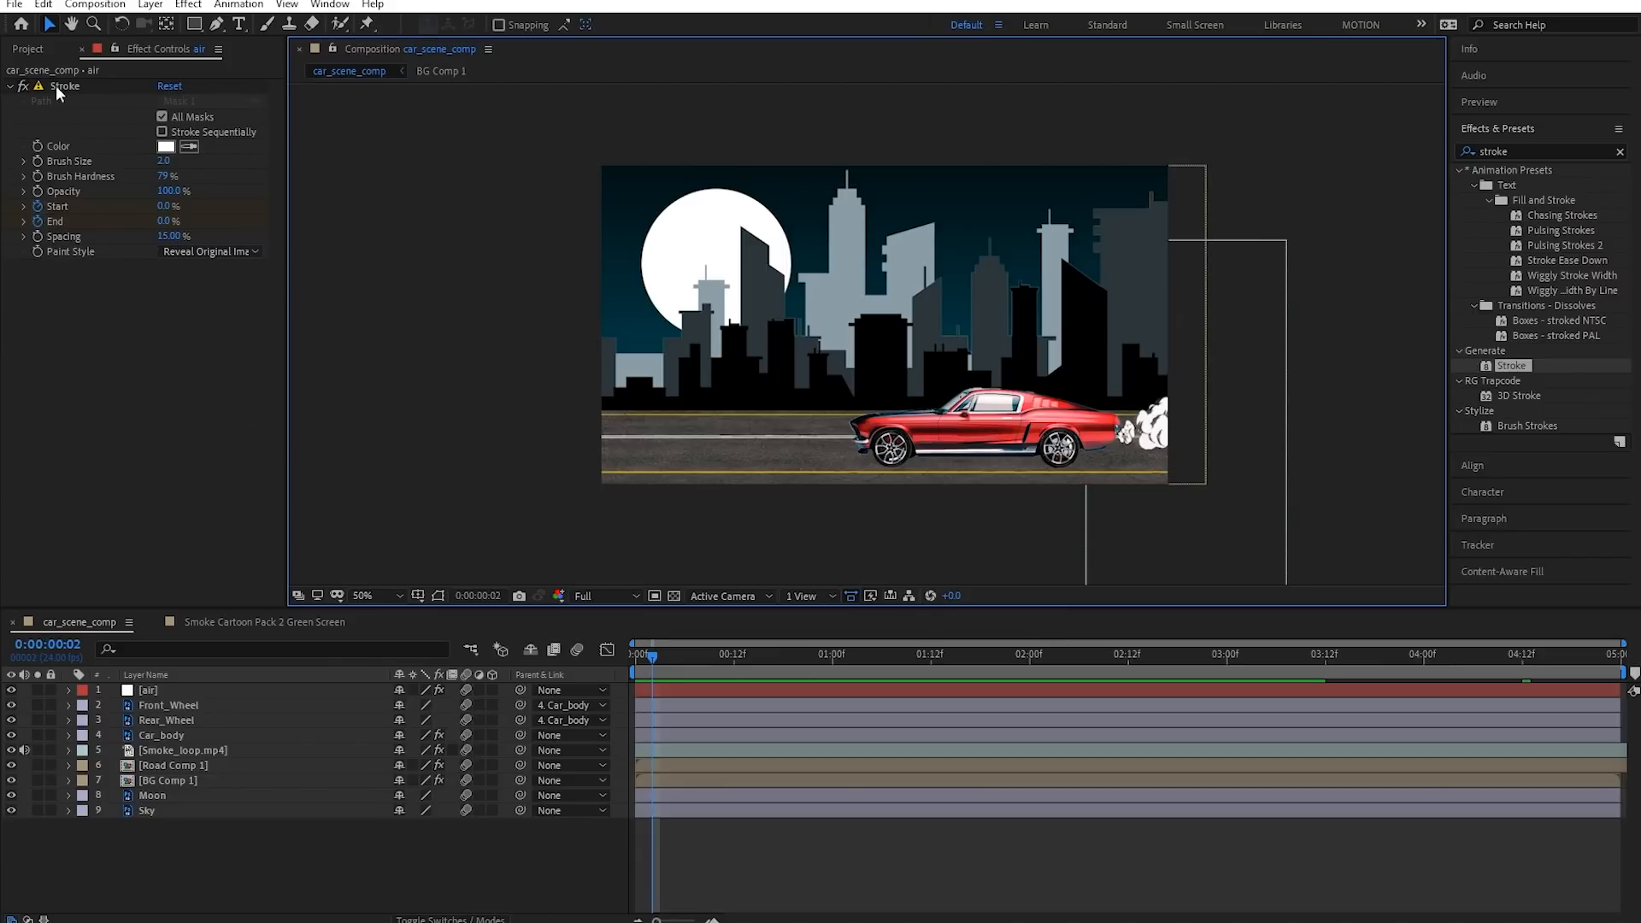
Inspect the Loop setting in the Interpret Footage options of Smoke Cartoon Pack 2 Green Screen.mp4 and cancel without changing anything
left_click(27, 48)
right_click(73, 292)
mouse_move(256, 417)
left_click(368, 418)
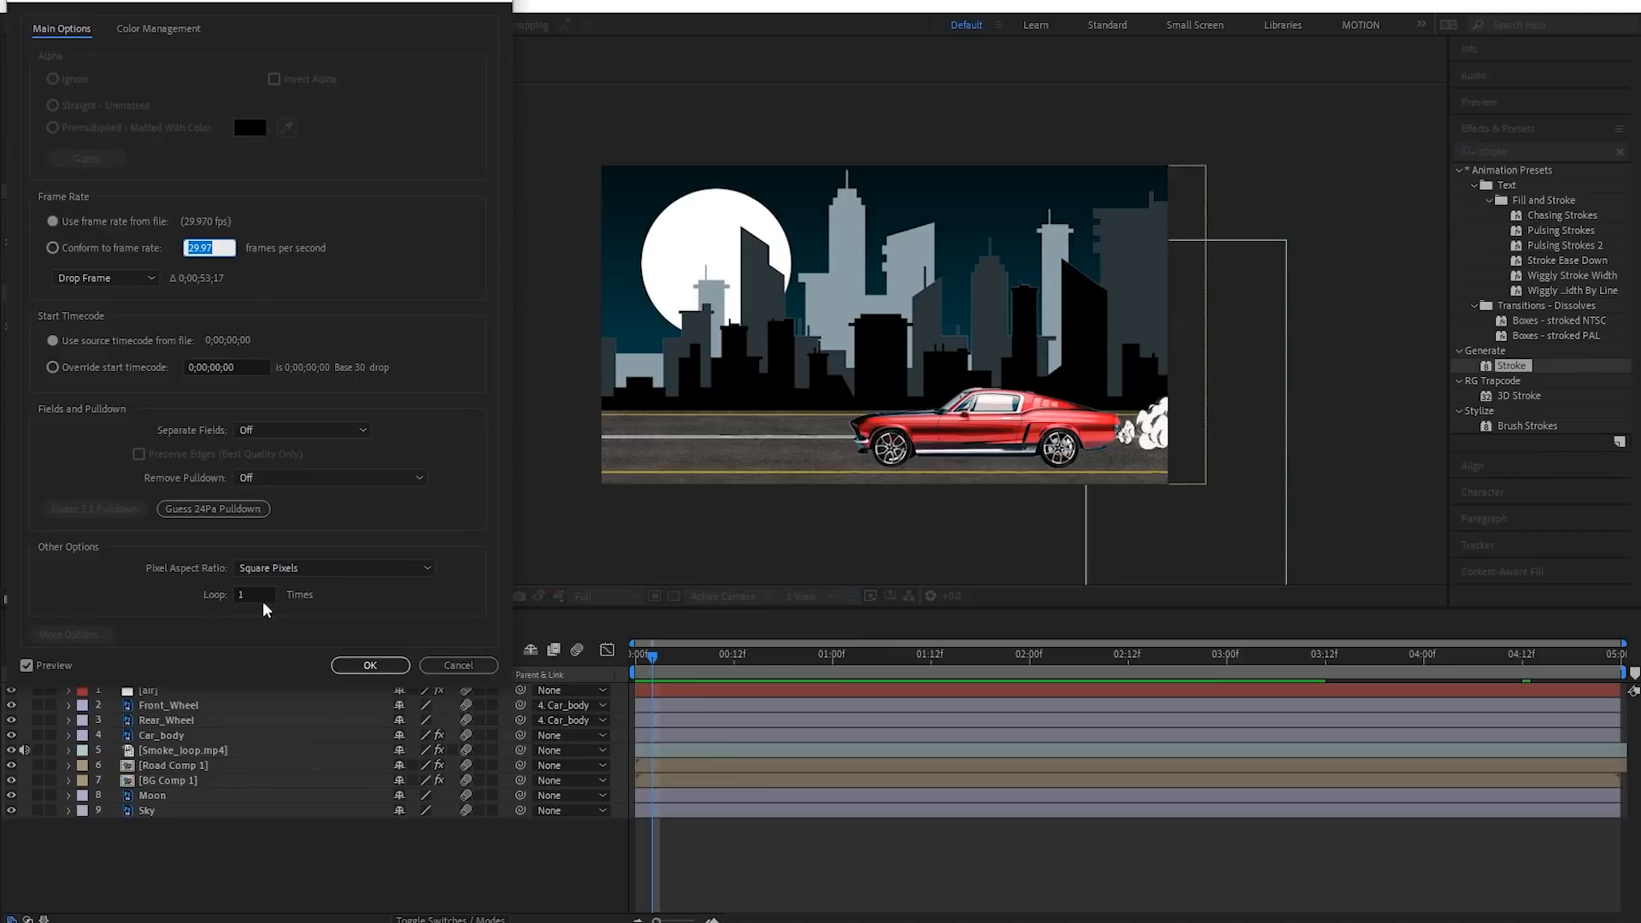
left_click(262, 599)
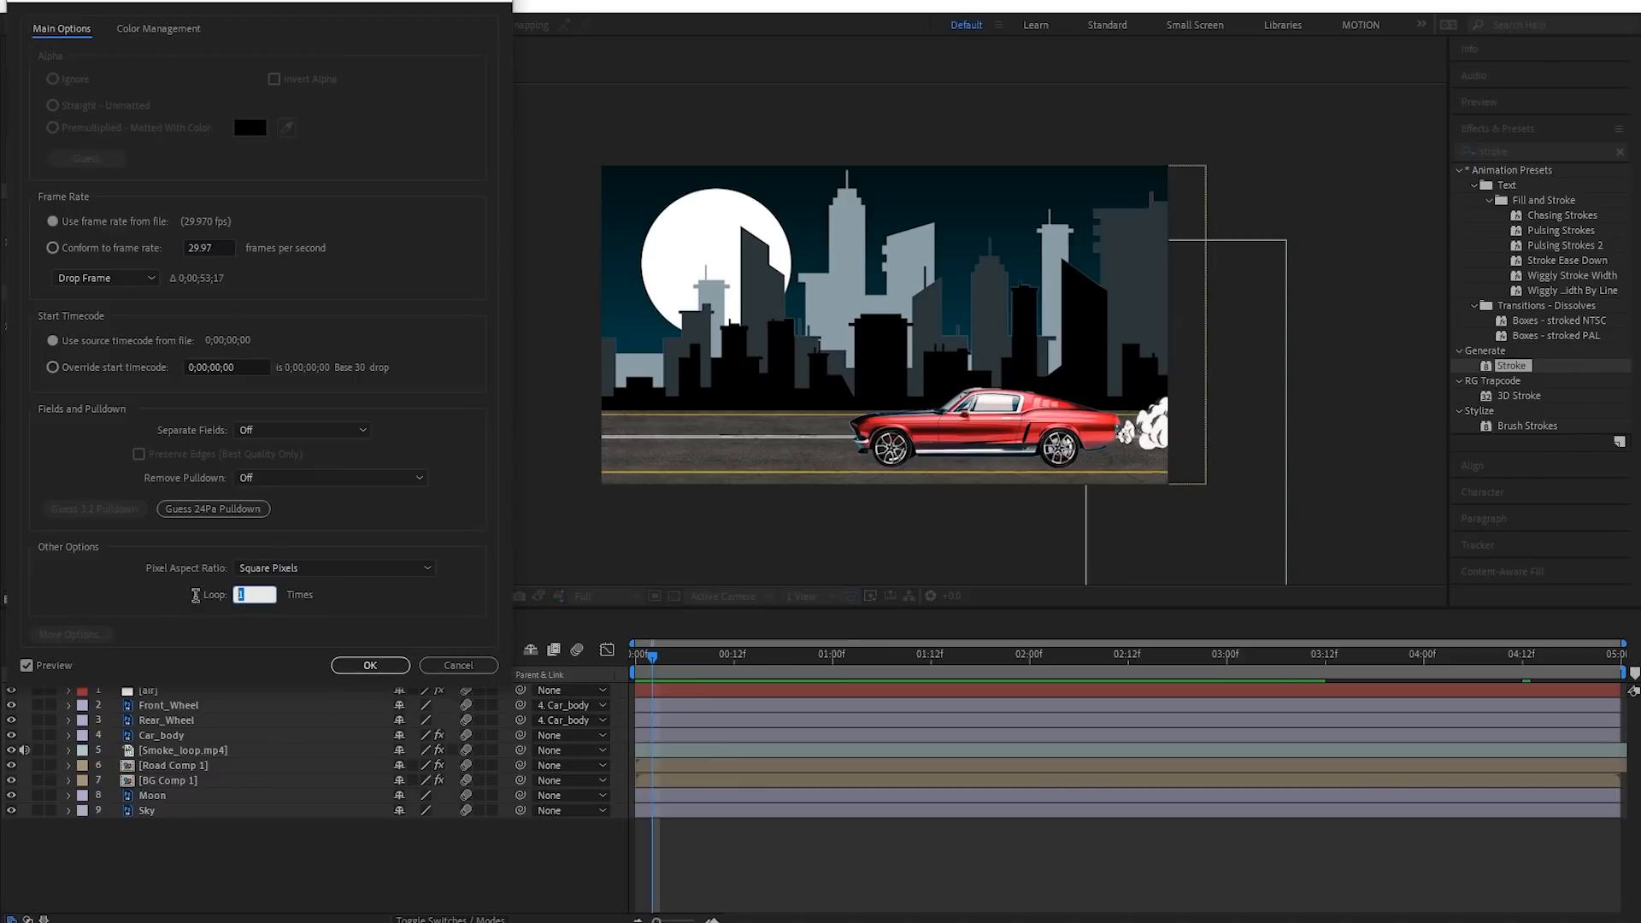
left_click(476, 667)
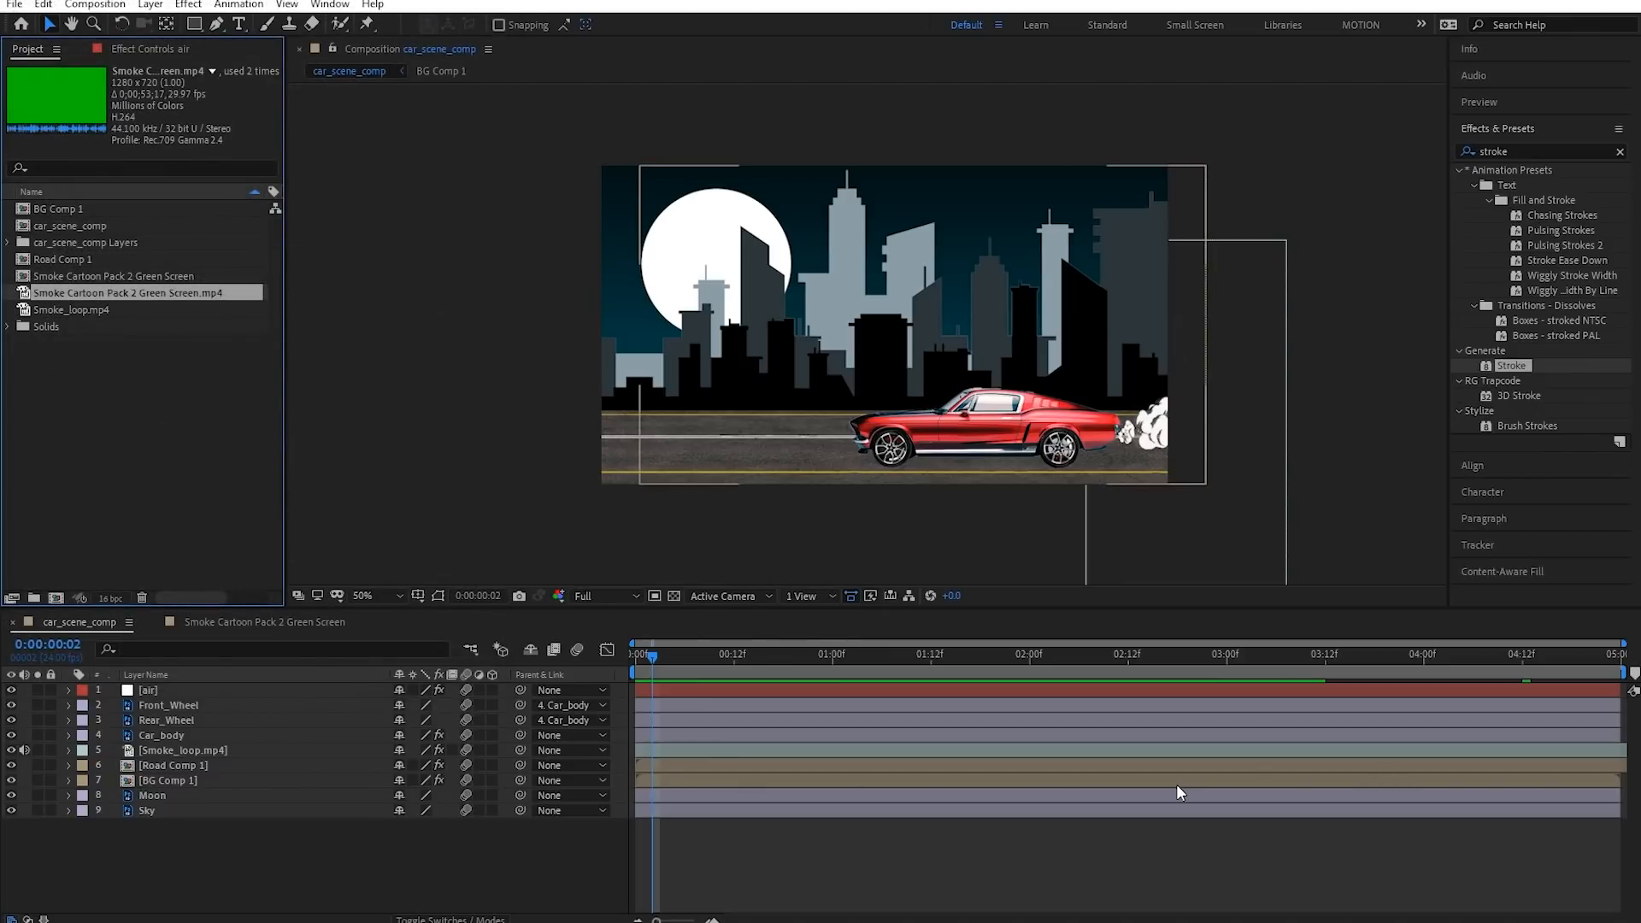